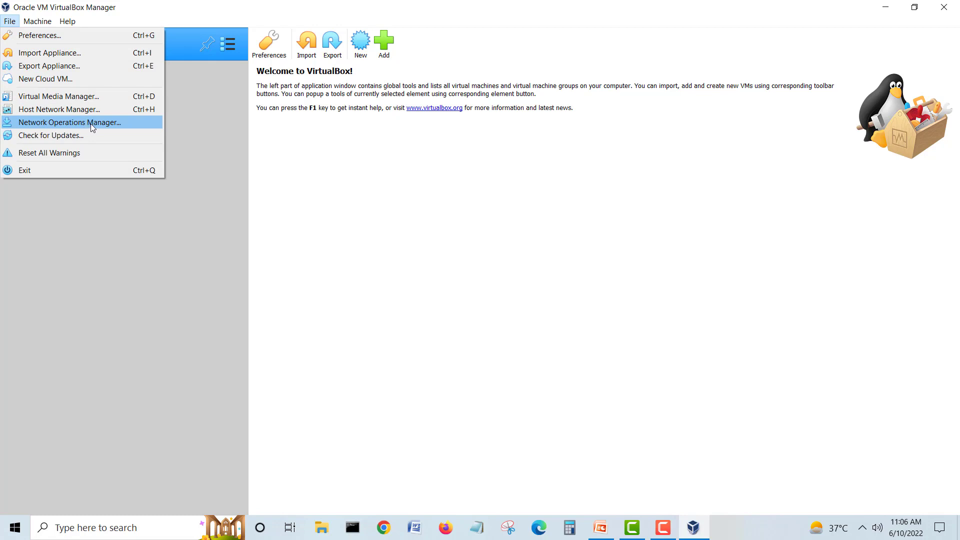
Step: Create Host-Only Ethernet Adapter #2 at 192.168.193.1/24, then show the lab network diagram slide
{"action": "left_click", "coordinate": [91, 123]}
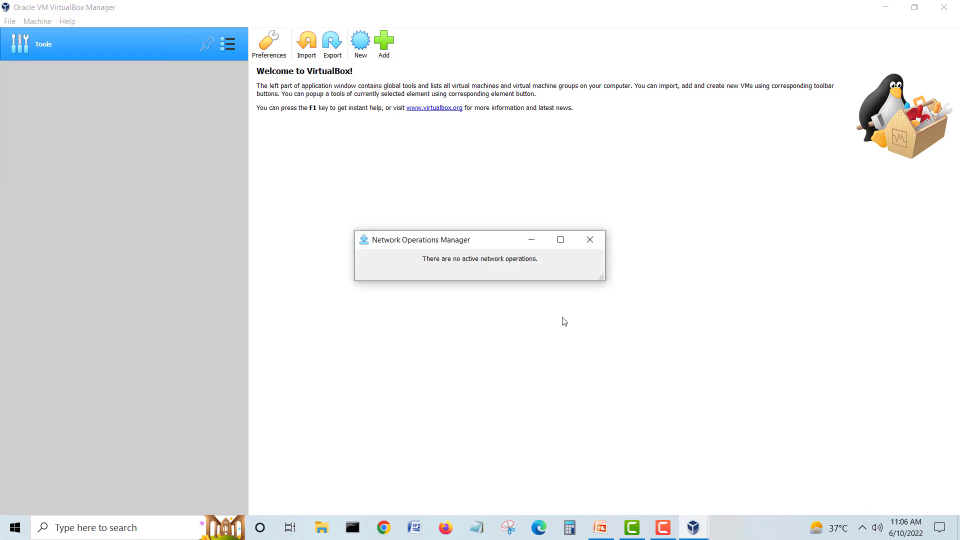
{"action": "left_click", "coordinate": [590, 240]}
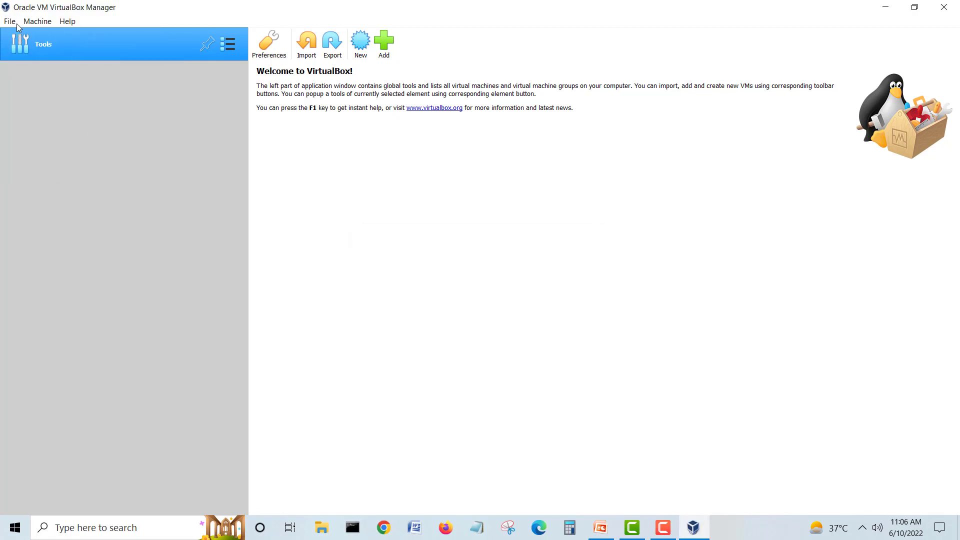
{"action": "left_click", "coordinate": [10, 22]}
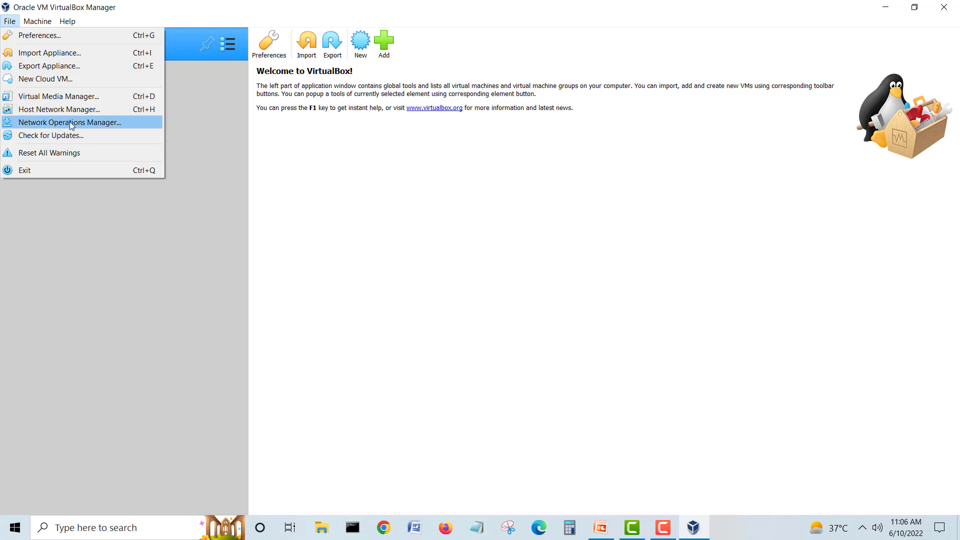
{"action": "left_click", "coordinate": [84, 113]}
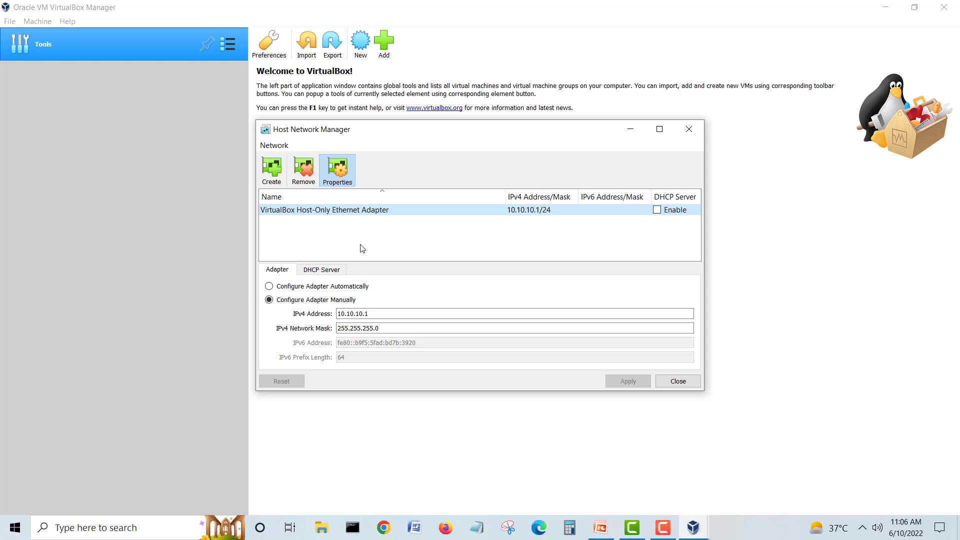
{"action": "left_click", "coordinate": [278, 178]}
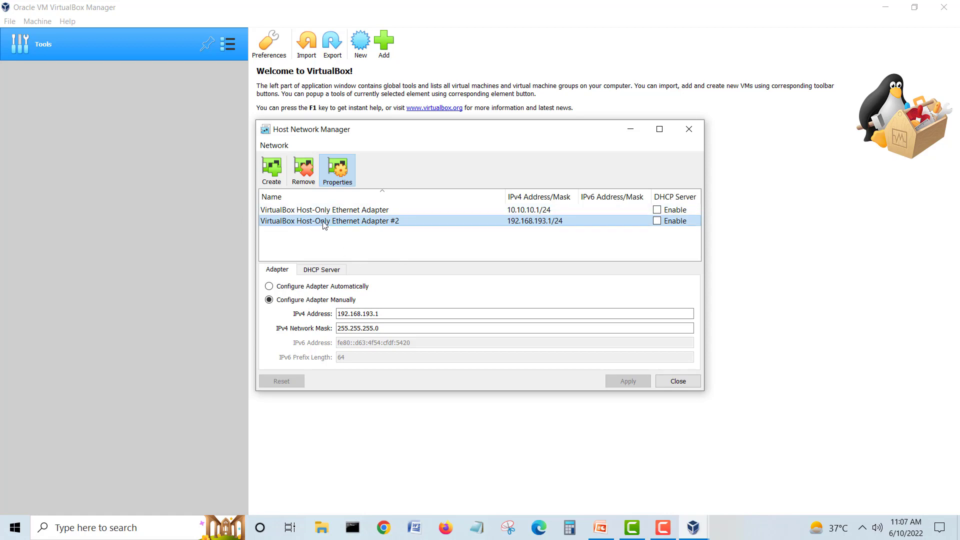
{"action": "left_click", "coordinate": [600, 527]}
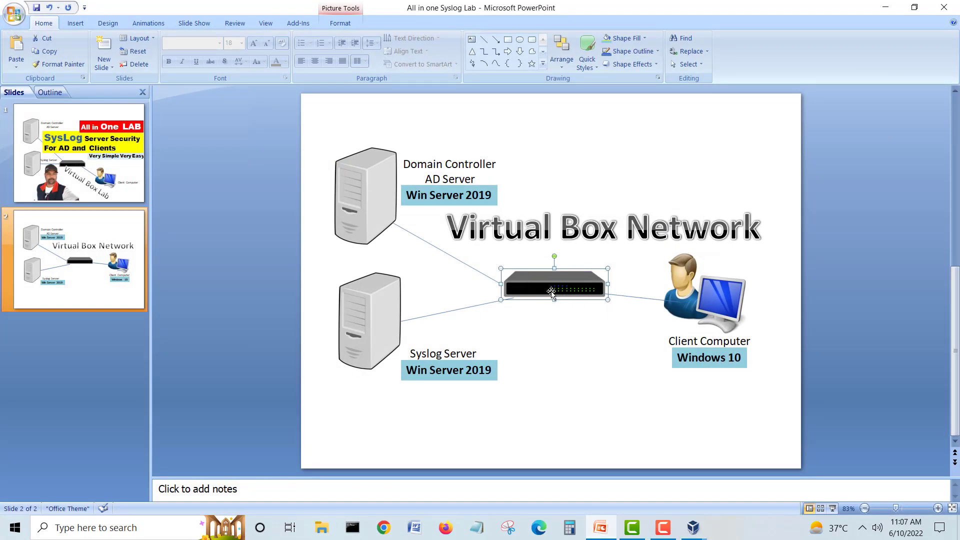
Step: Review the new adapter's IP address settings and DHCP server tab in its properties pane
{"action": "left_click", "coordinate": [886, 7]}
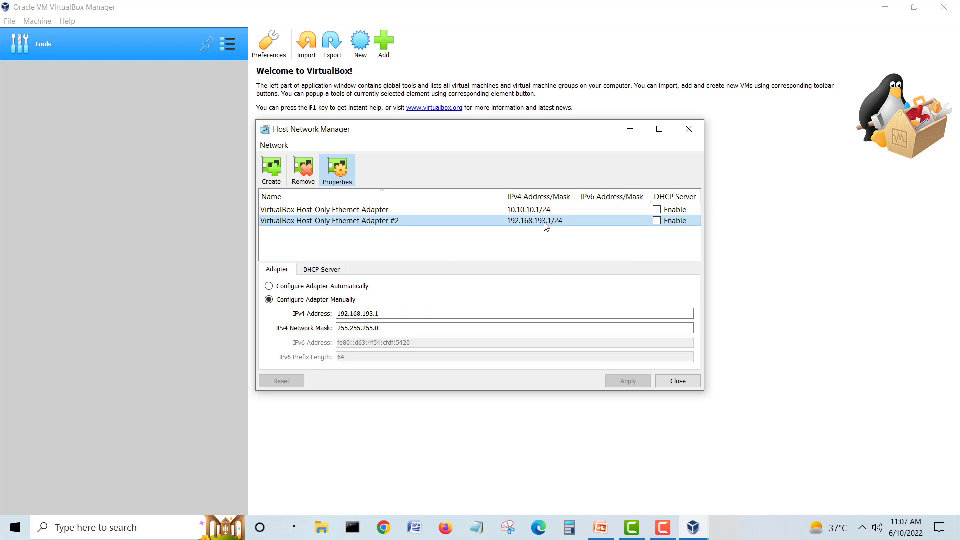
{"action": "left_click", "coordinate": [350, 178]}
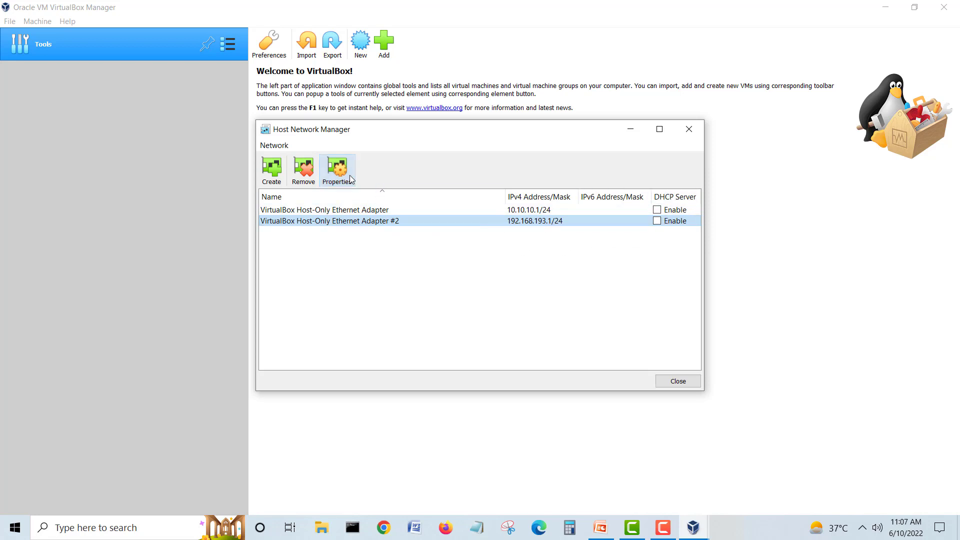
{"action": "left_click", "coordinate": [334, 173]}
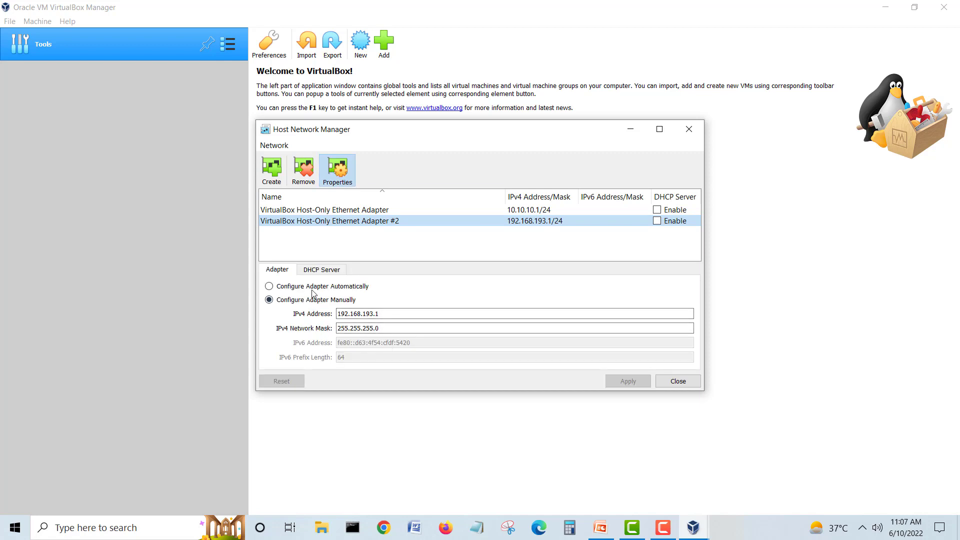
{"action": "left_click", "coordinate": [317, 270]}
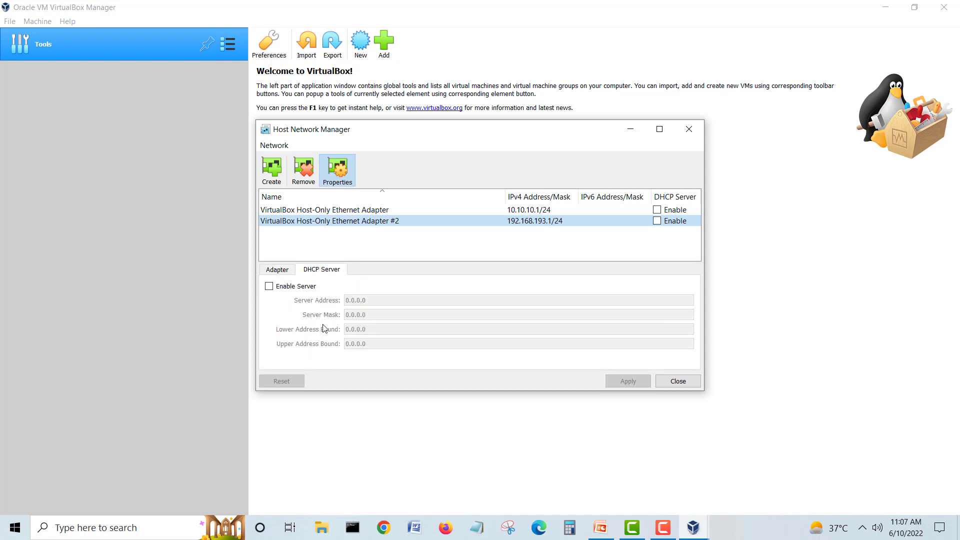
{"action": "left_click", "coordinate": [280, 271]}
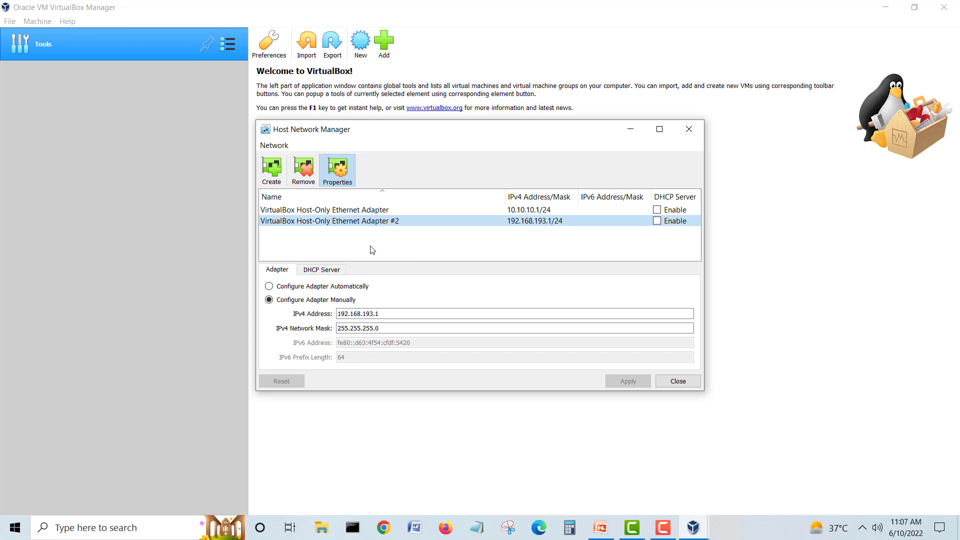
Step: Compare with the network diagram slide, then close the Host Network Manager
{"action": "left_click", "coordinate": [602, 528]}
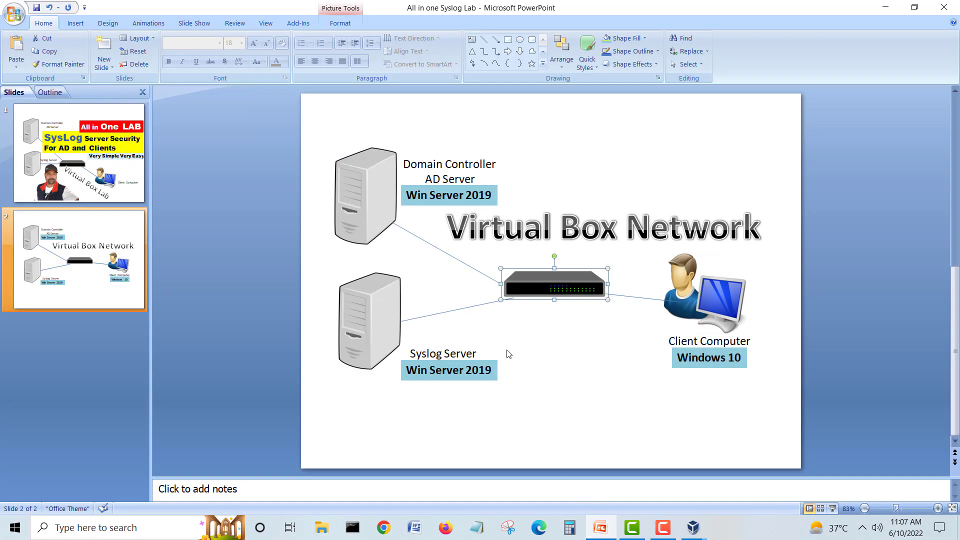
{"action": "left_click", "coordinate": [886, 8]}
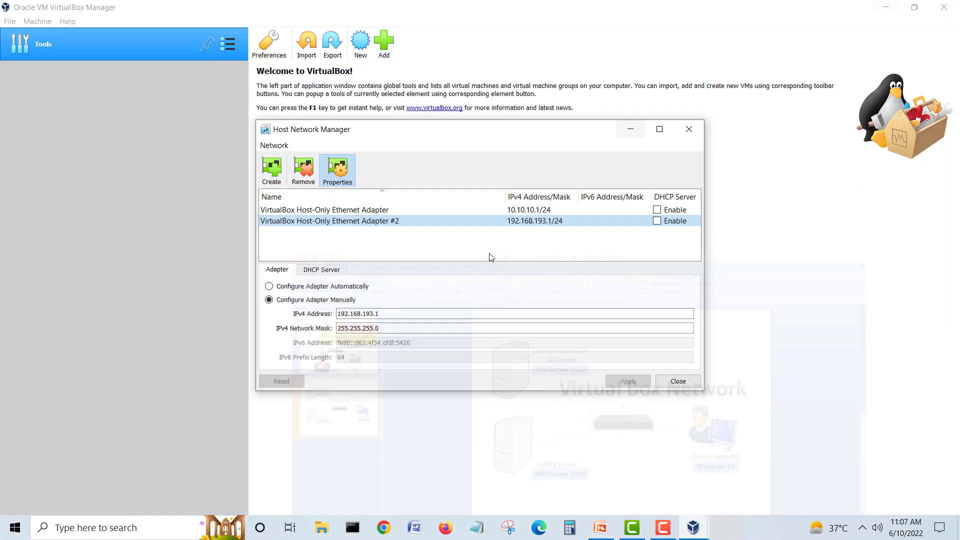
{"action": "left_click", "coordinate": [670, 383]}
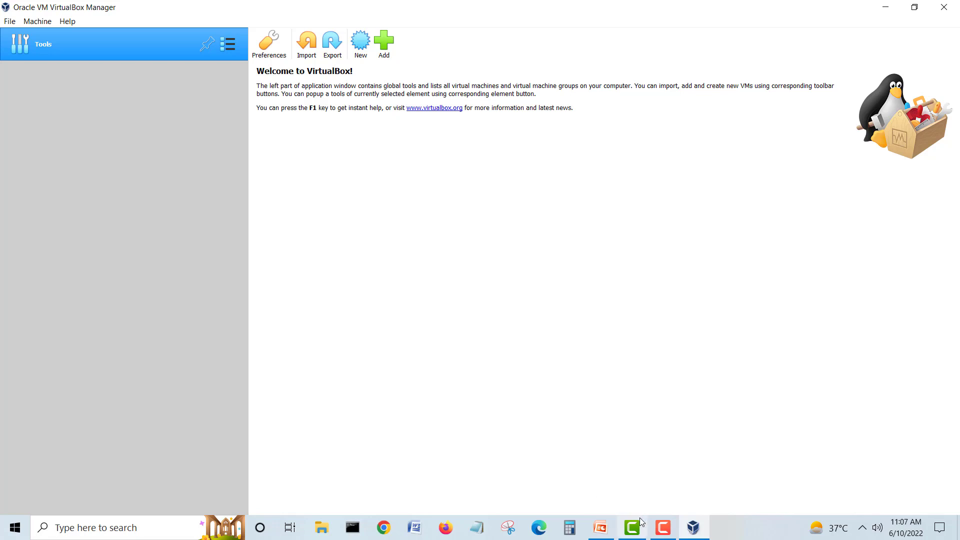
Step: Start a new virtual machine and enter DC1 as its name
{"action": "left_click", "coordinate": [360, 43]}
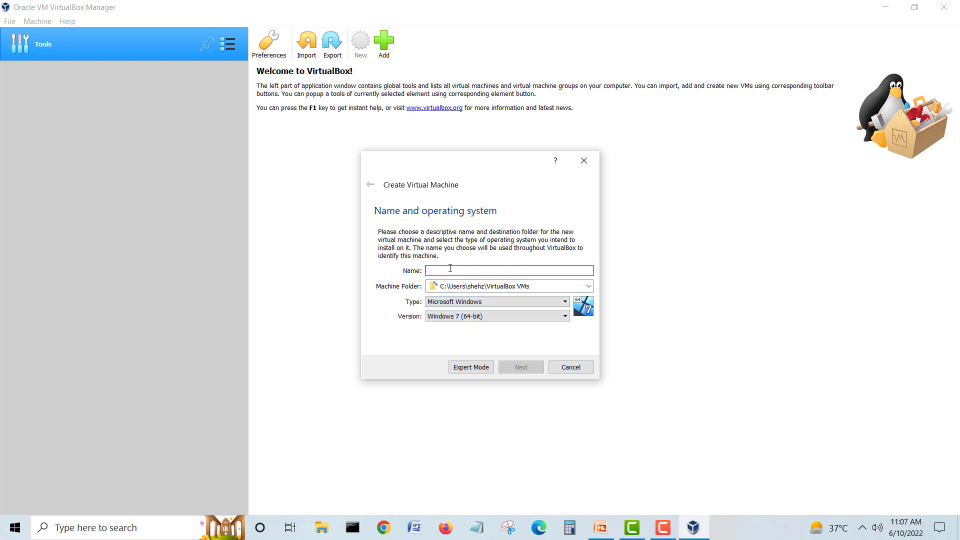
{"action": "type", "text": "AD"}
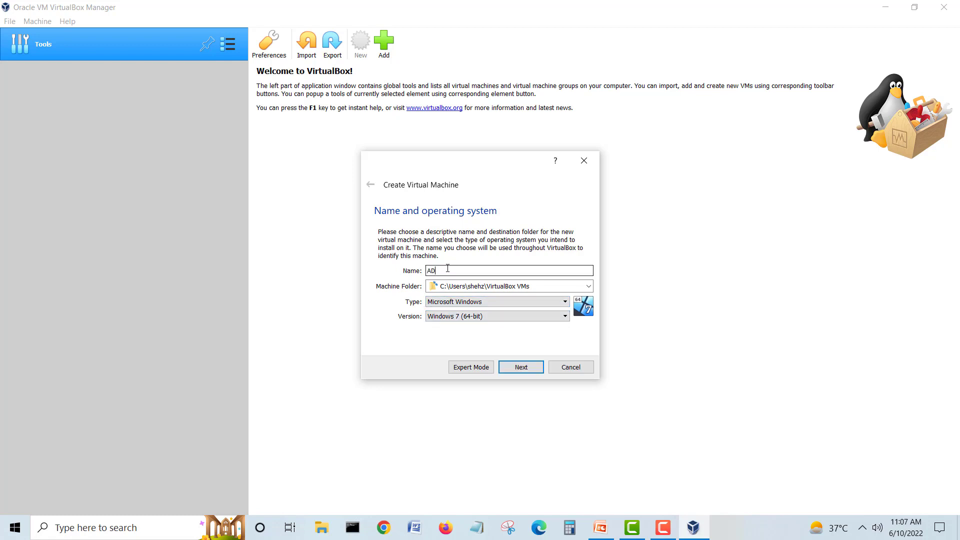
{"action": "key", "text": "BackSpace"}
{"action": "type", "text": "Dom"}
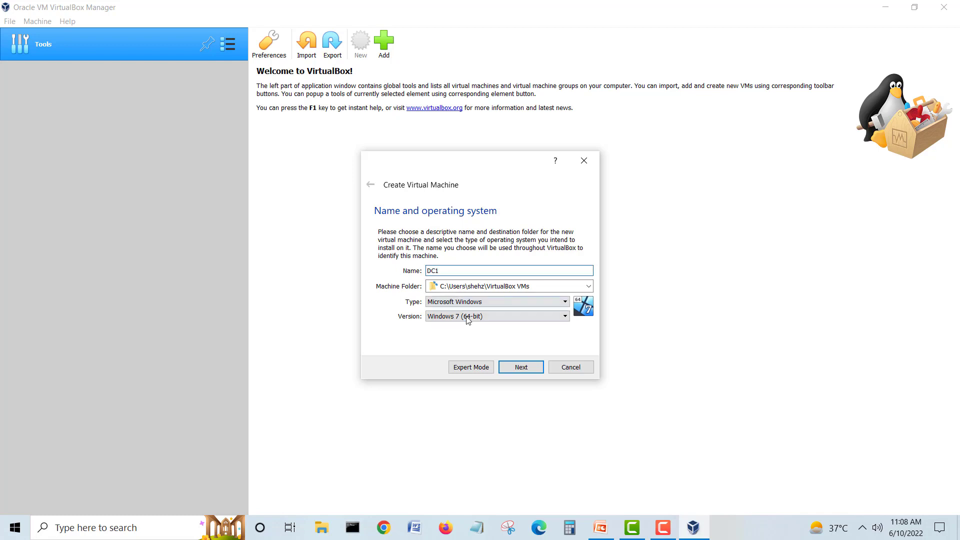
Step: Set the version to Windows 2019 (64-bit) and select the machine folder path text
{"action": "left_click", "coordinate": [479, 317]}
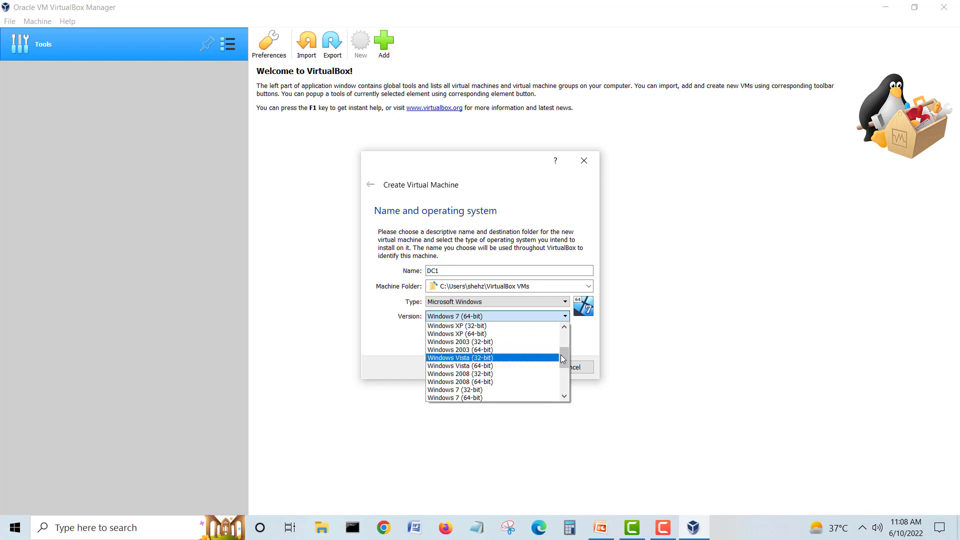
{"action": "left_click_drag", "start_coordinate": [564, 360], "coordinate": [563, 386]}
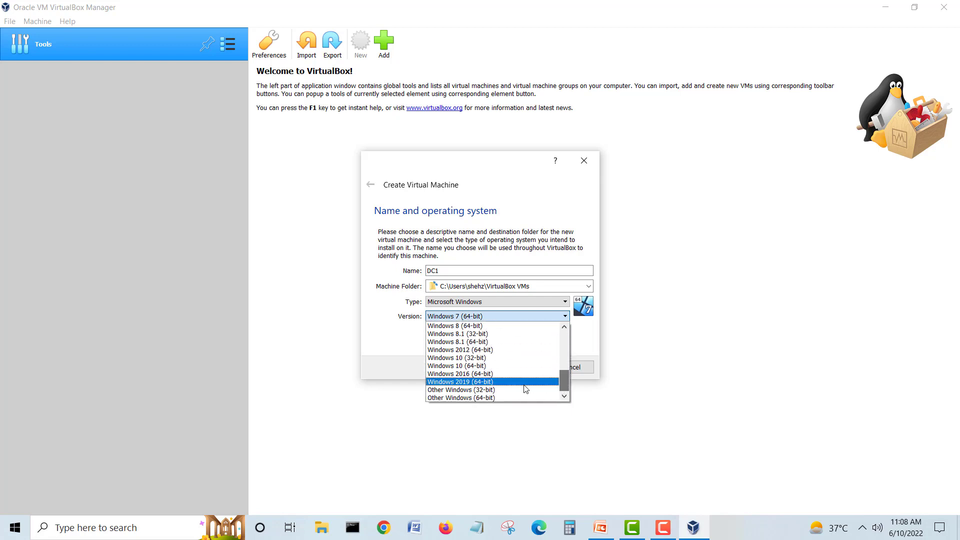
{"action": "left_click", "coordinate": [501, 384]}
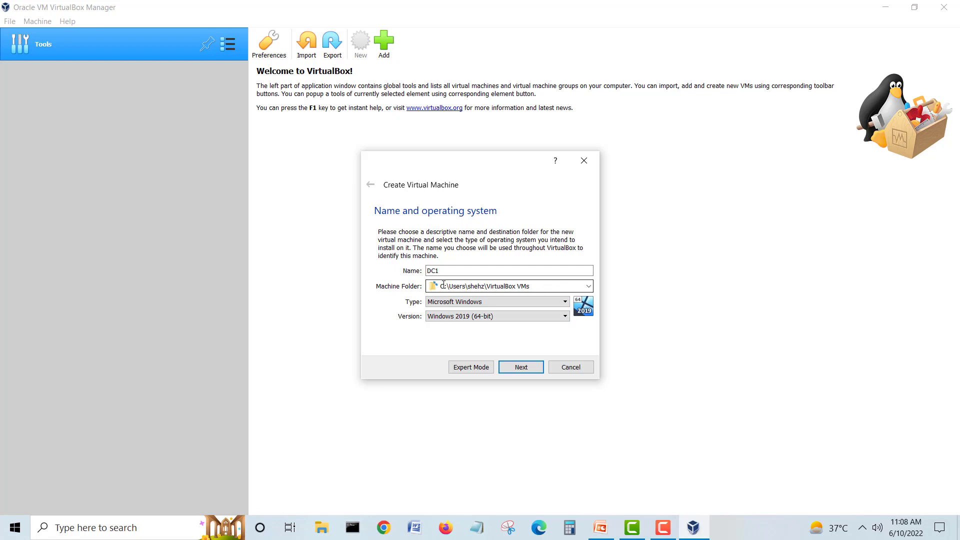
{"action": "left_click_drag", "start_coordinate": [441, 285], "coordinate": [445, 285]}
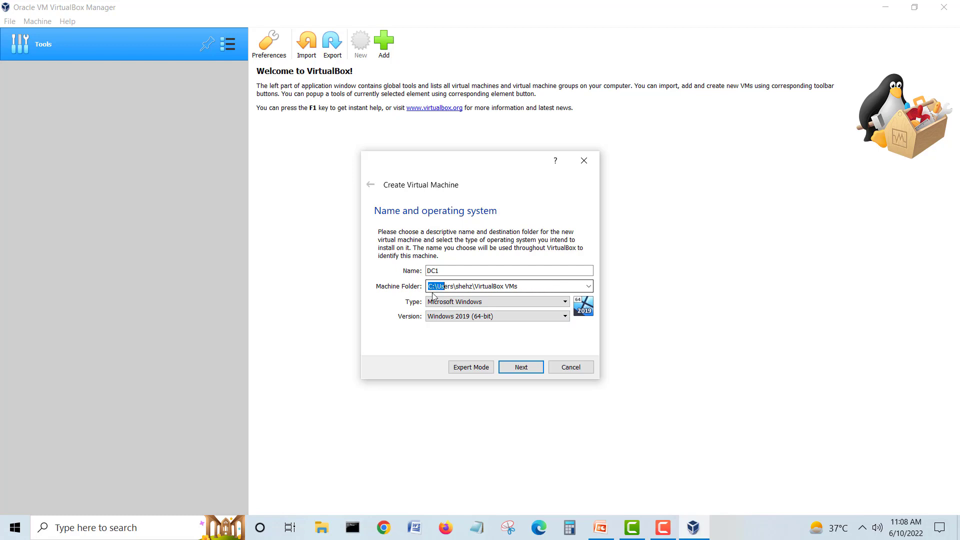
{"action": "left_click", "coordinate": [326, 529]}
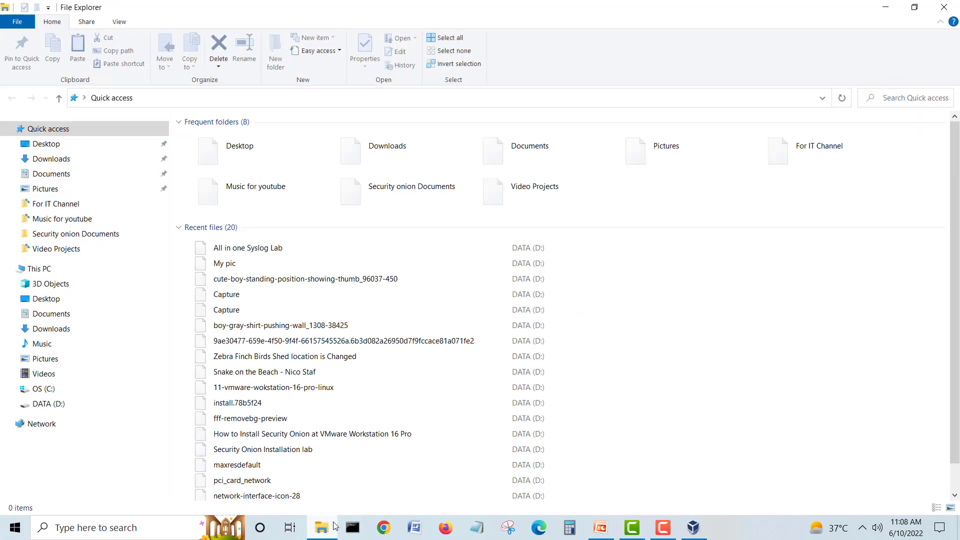
Step: Create a 'Virtual Box VMs' folder on DATA (D:) and open it
{"action": "left_click", "coordinate": [46, 271]}
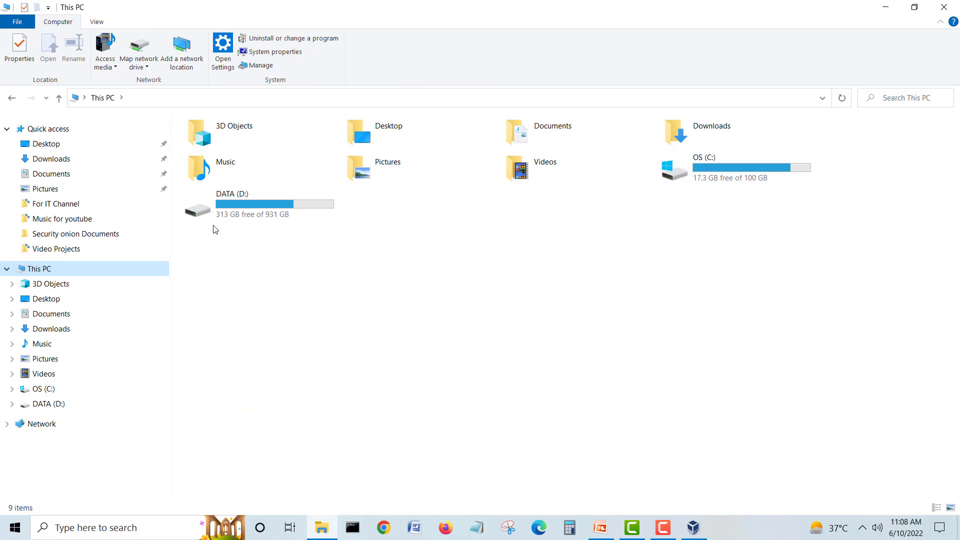
{"action": "double_click", "coordinate": [256, 206]}
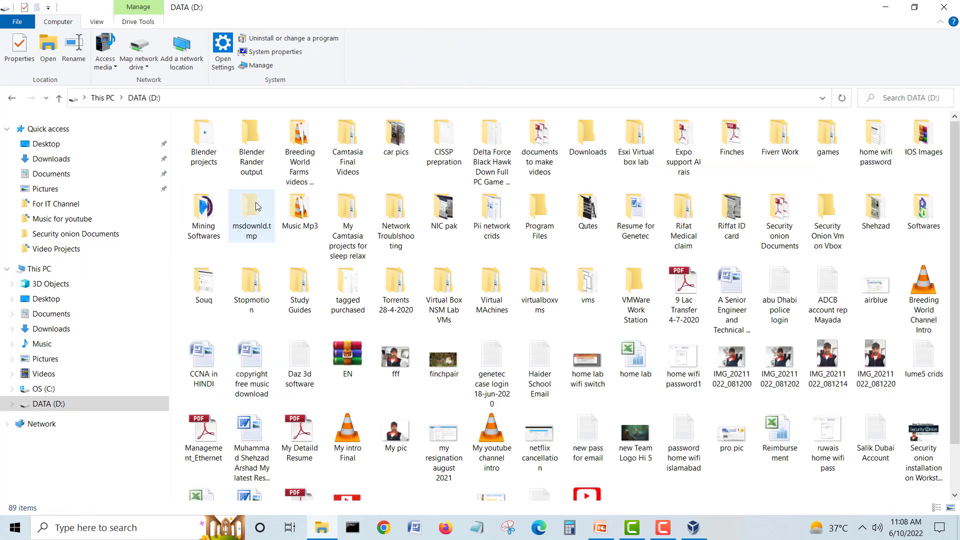
{"action": "left_click", "coordinate": [276, 64]}
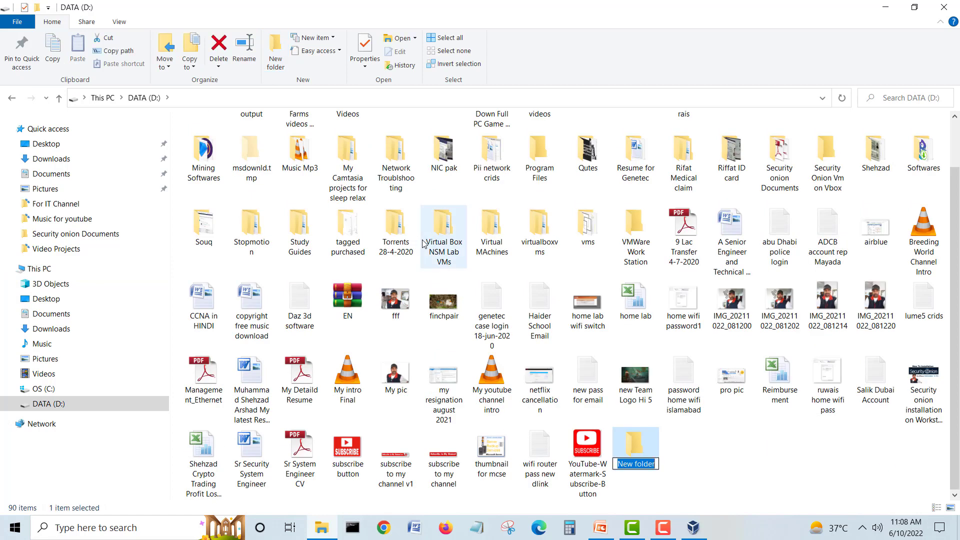
{"action": "type", "text": "Virtual Box VMs"}
{"action": "key", "text": "Return"}
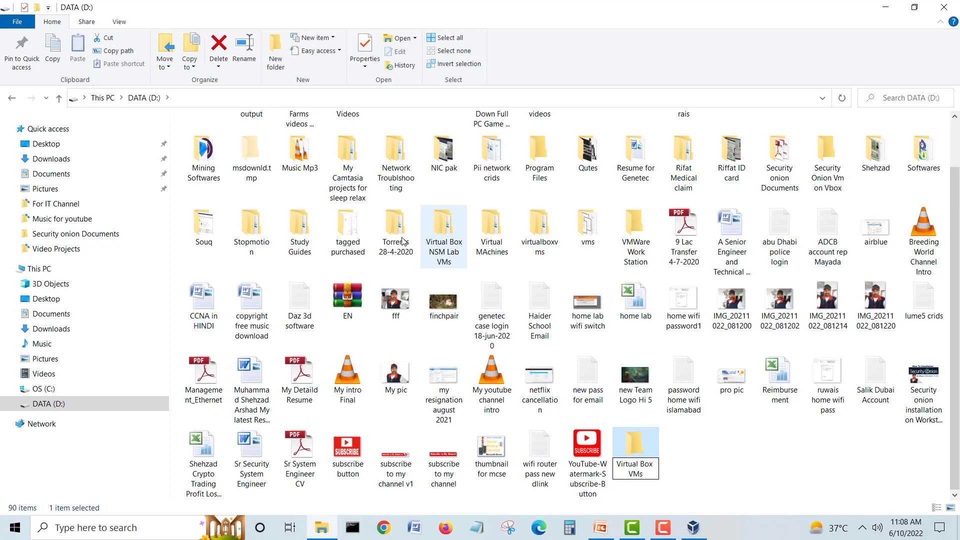
{"action": "double_click", "coordinate": [641, 450]}
Step: Create the 'DC1 VM' and 'Syslog1' folders inside Virtual Box VMs
{"action": "left_click", "coordinate": [276, 50]}
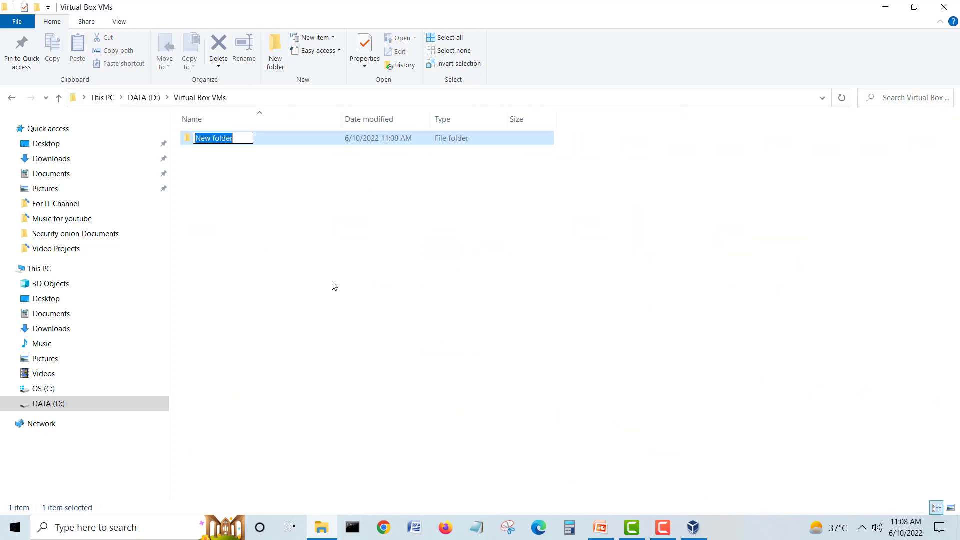
{"action": "type", "text": "DC1 "}
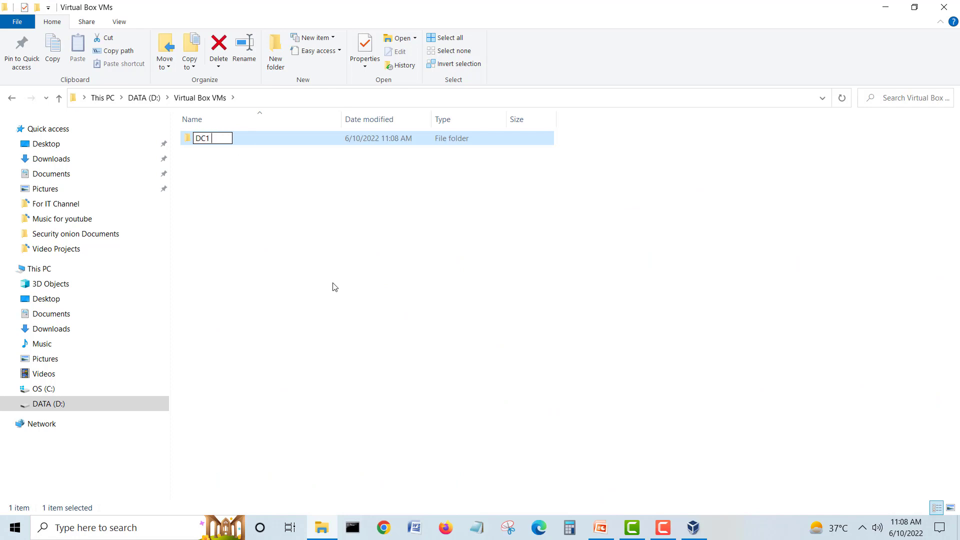
{"action": "type", "text": "VM"}
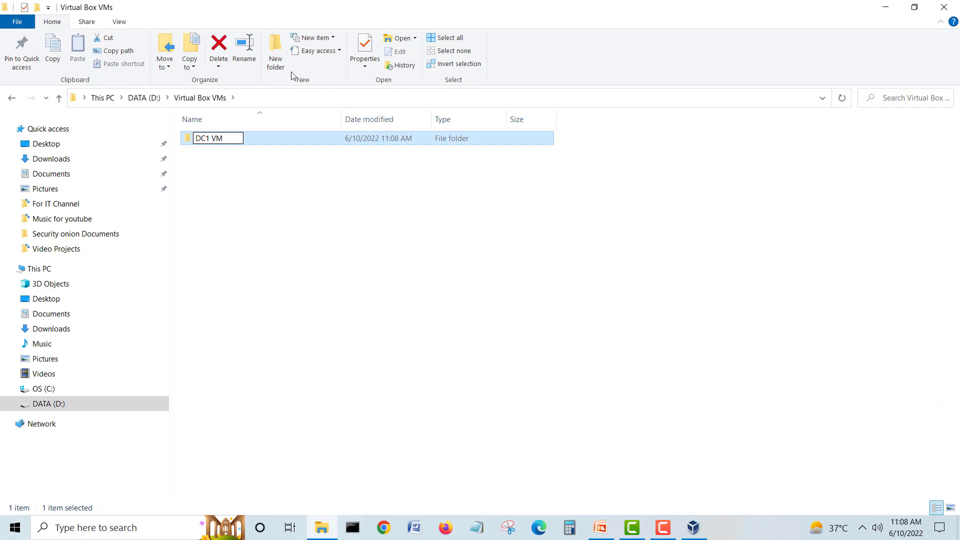
{"action": "left_click", "coordinate": [275, 52]}
{"action": "type", "text": "Syslog"}
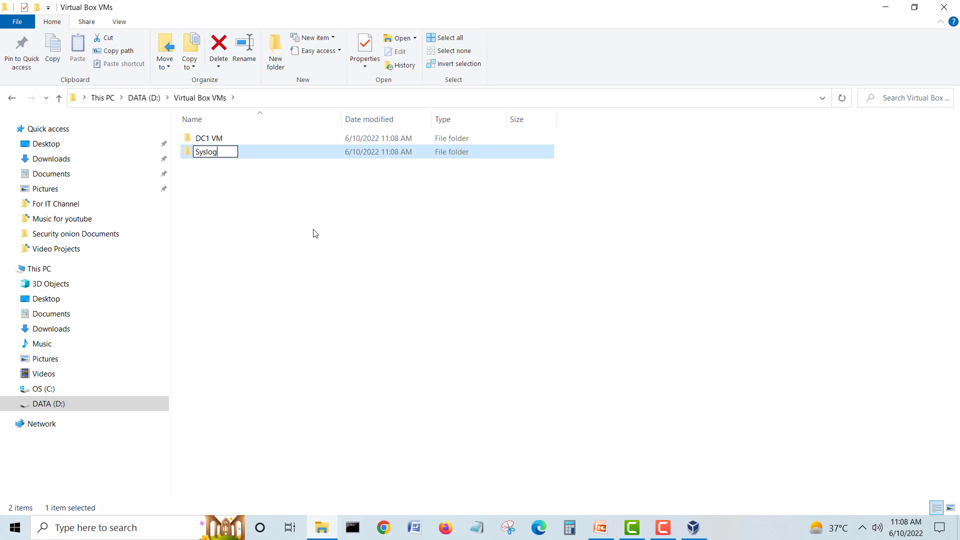
{"action": "type", "text": "!"}
{"action": "key", "text": "BackSpace"}
{"action": "type", "text": "1"}
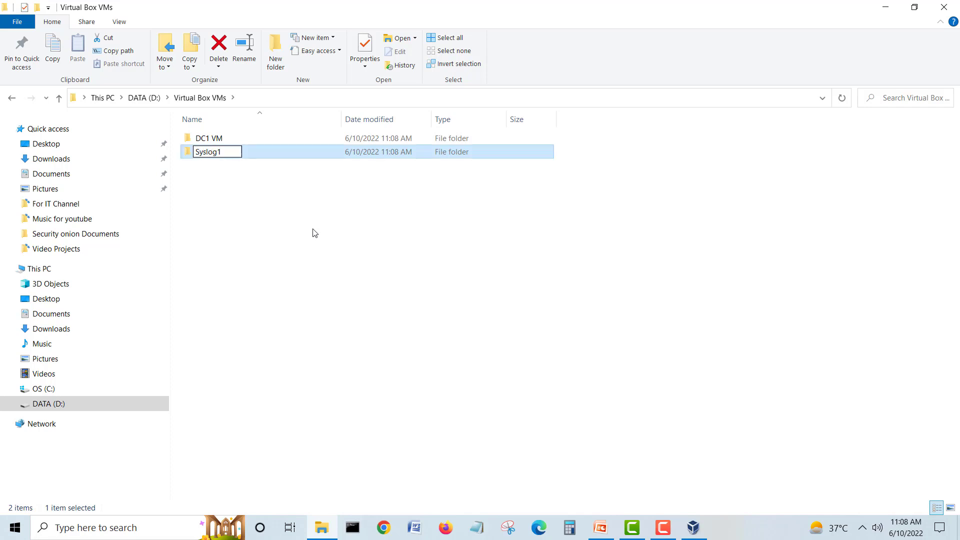
{"action": "left_click", "coordinate": [315, 234]}
Step: Add a 'CL1' folder alongside DC1 VM and Syslog1
{"action": "left_click", "coordinate": [280, 73]}
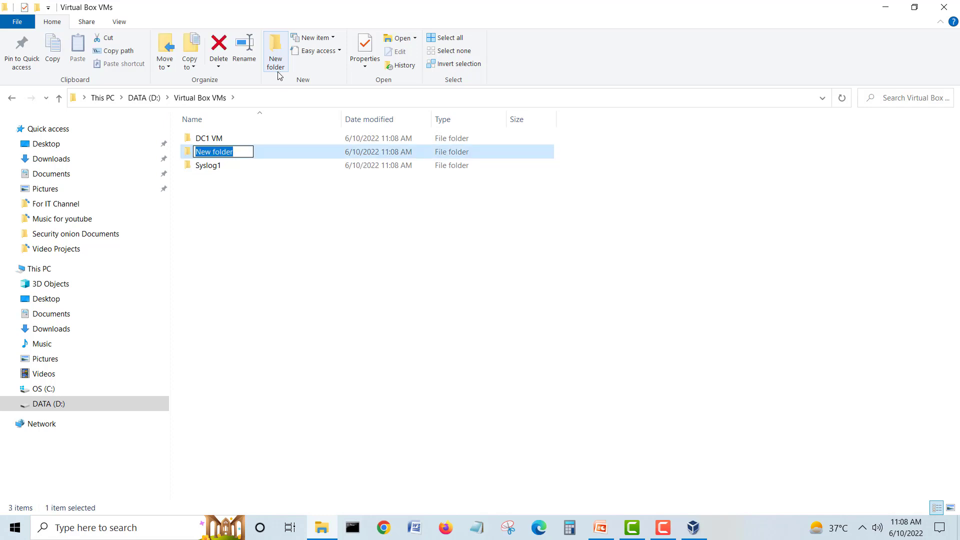
{"action": "type", "text": "CLi"}
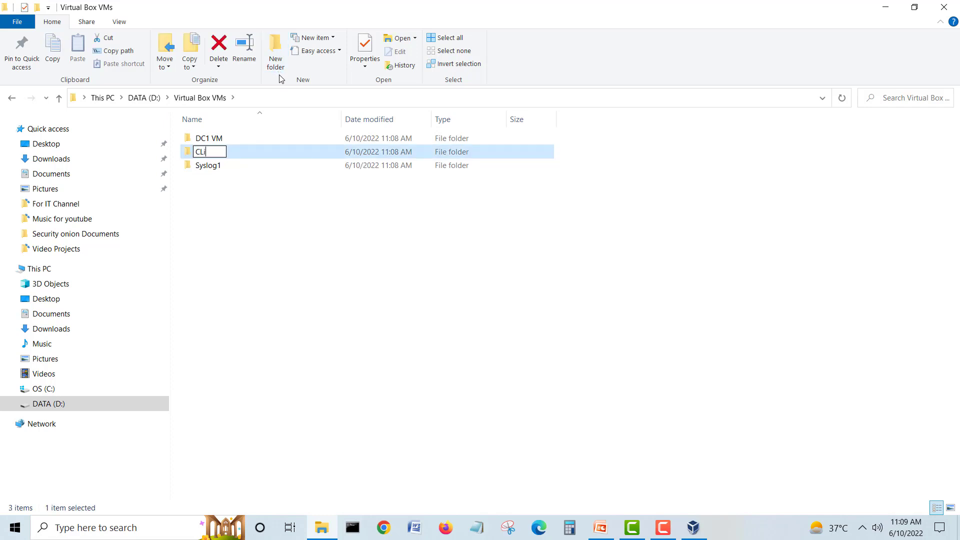
{"action": "key", "text": "BackSpace"}
{"action": "type", "text": "1"}
{"action": "left_click", "coordinate": [226, 239]}
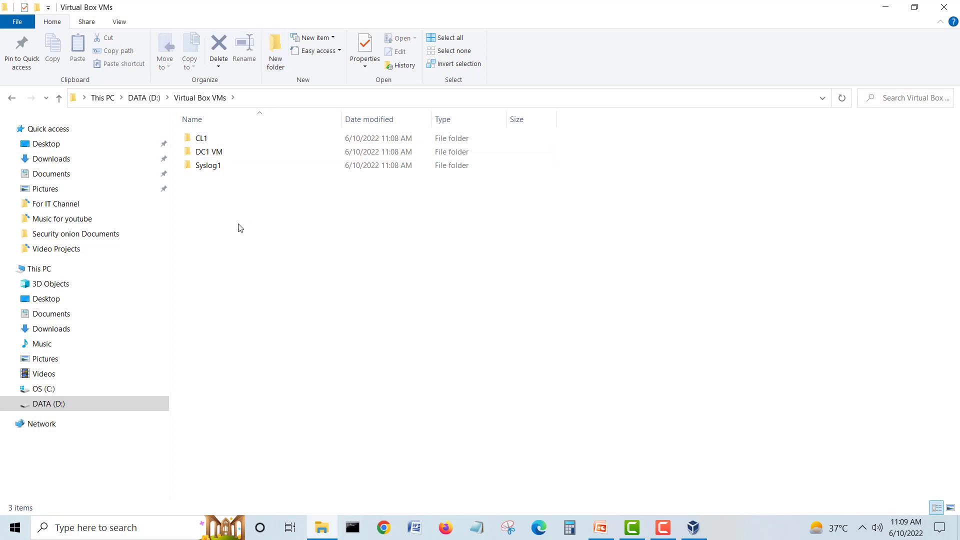
{"action": "left_click", "coordinate": [216, 153]}
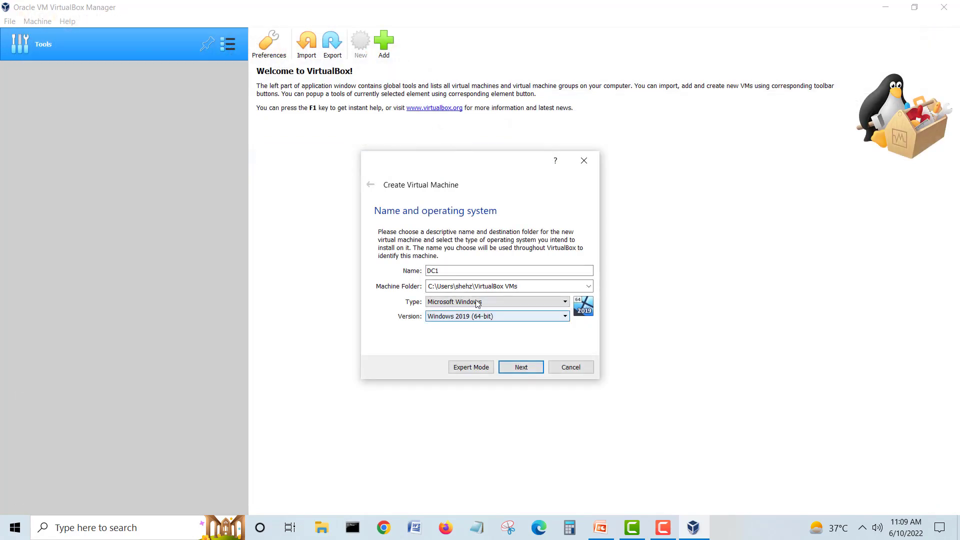
{"action": "left_click", "coordinate": [589, 286]}
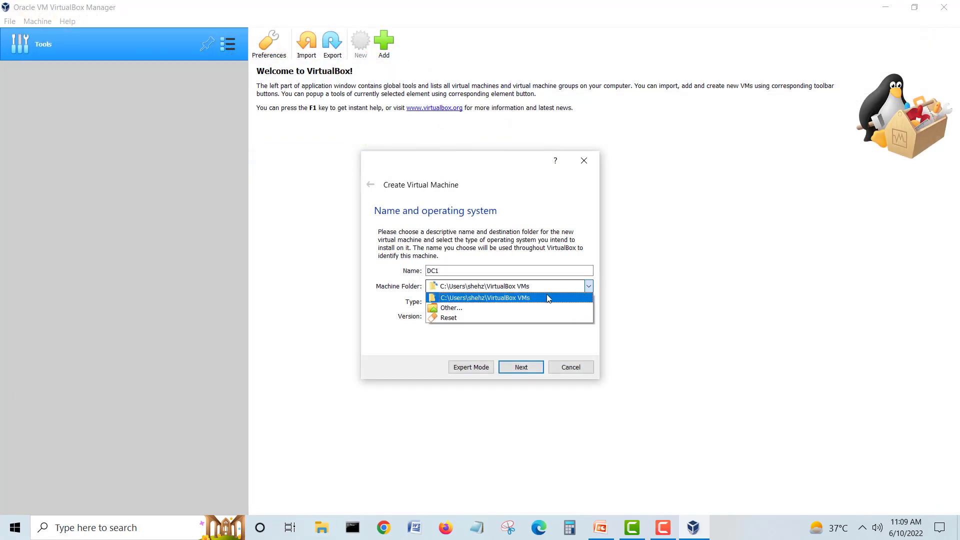
Step: Browse via Other... to D:\Virtual Box VMs\DC1 VM and select it as the machine folder
{"action": "left_click", "coordinate": [488, 308]}
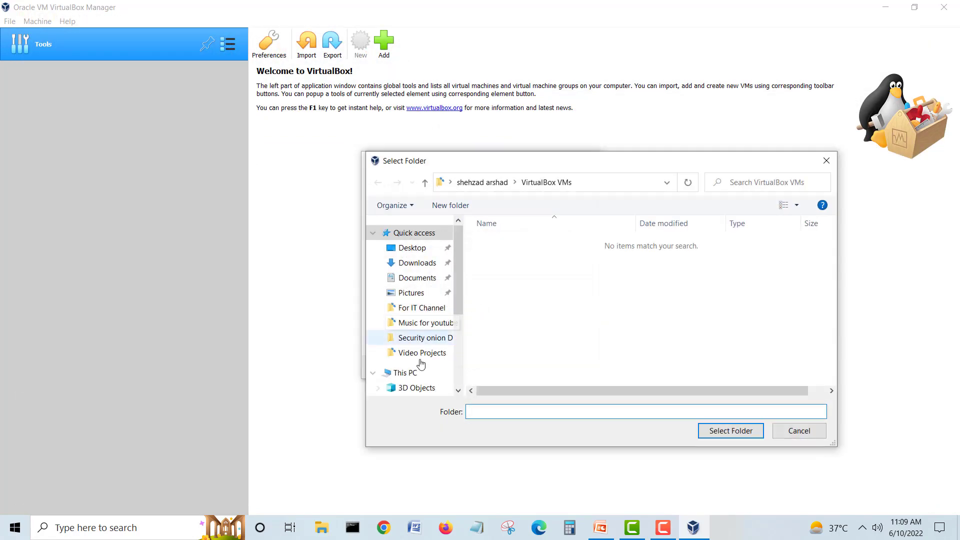
{"action": "left_click_drag", "start_coordinate": [457, 294], "coordinate": [463, 375]}
{"action": "left_click", "coordinate": [424, 364]}
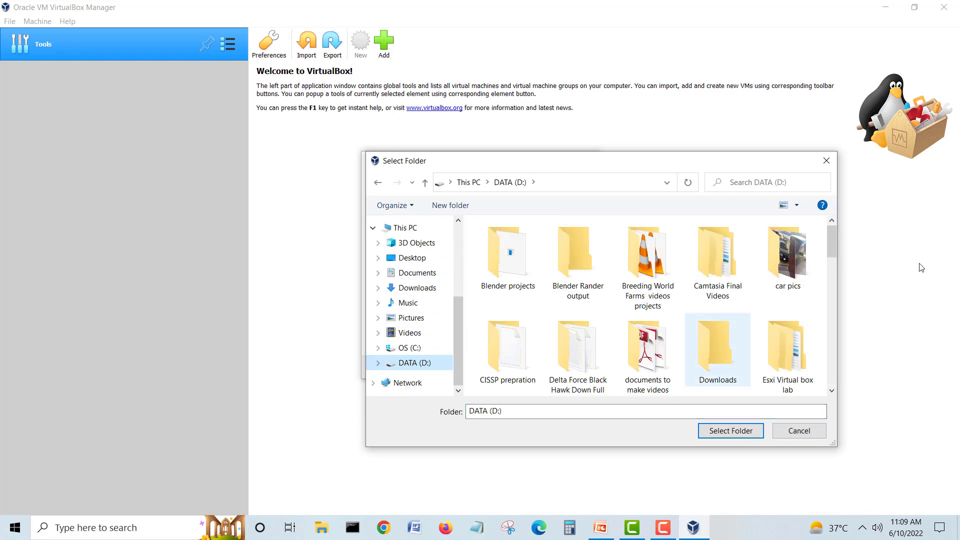
{"action": "left_click_drag", "start_coordinate": [830, 245], "coordinate": [830, 347]}
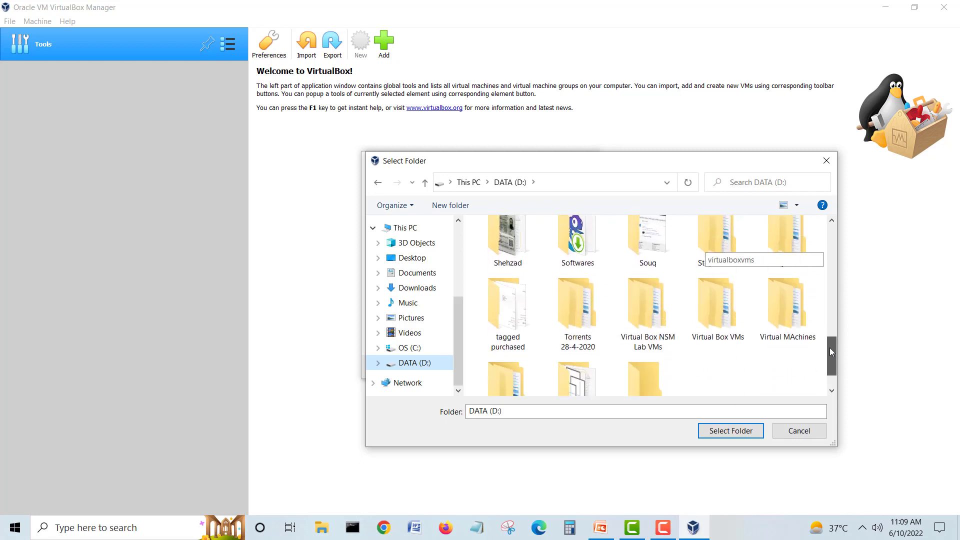
{"action": "double_click", "coordinate": [718, 328]}
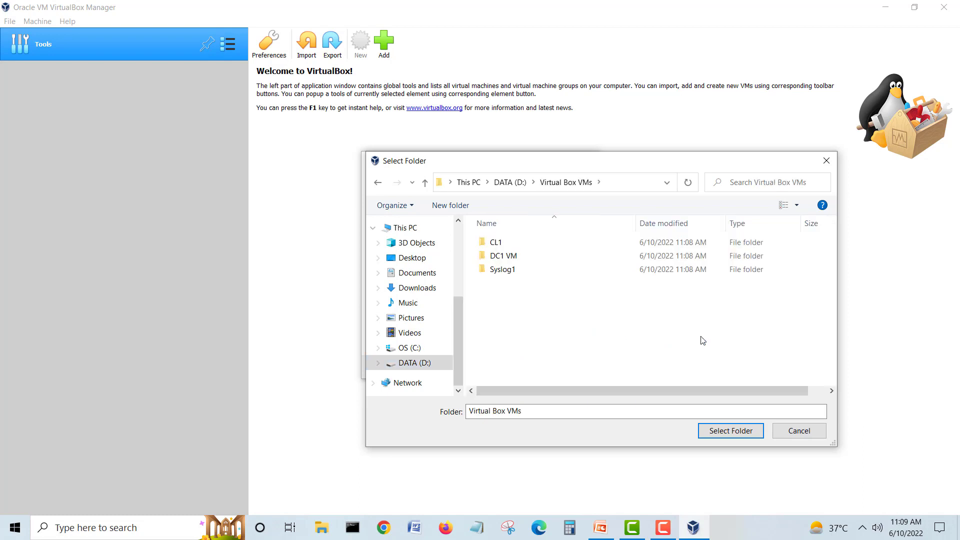
{"action": "double_click", "coordinate": [513, 258]}
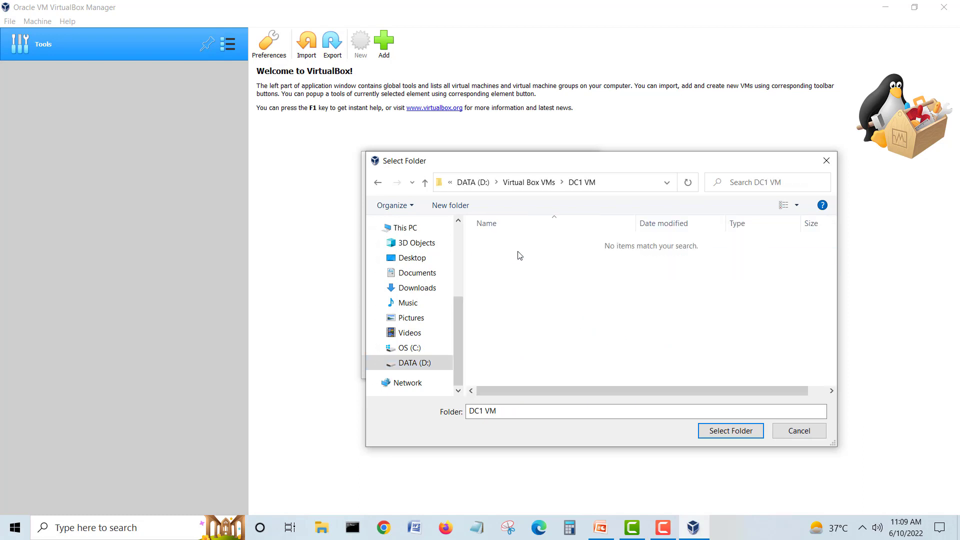
{"action": "left_click", "coordinate": [730, 431]}
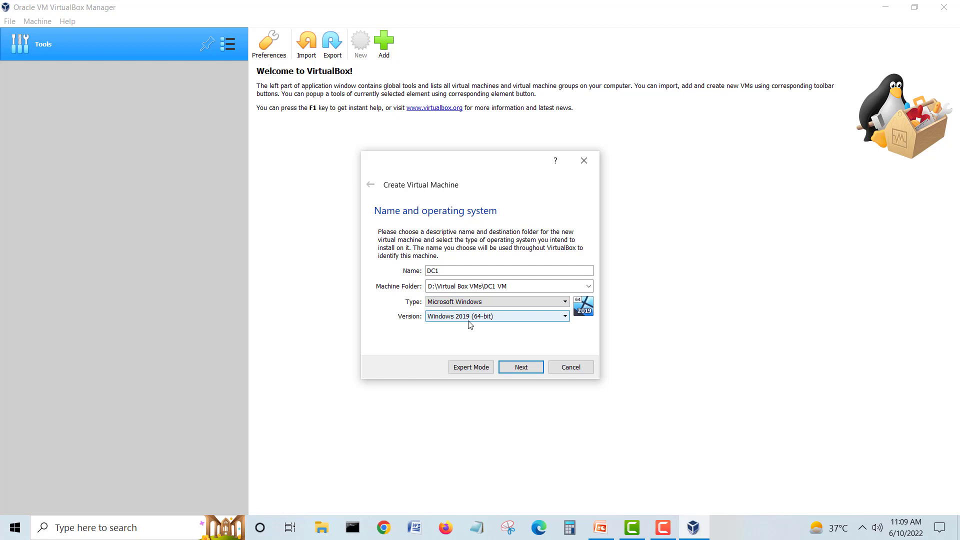
Step: Advance to the Memory size page and select the 2048 MB value
{"action": "left_click", "coordinate": [527, 370]}
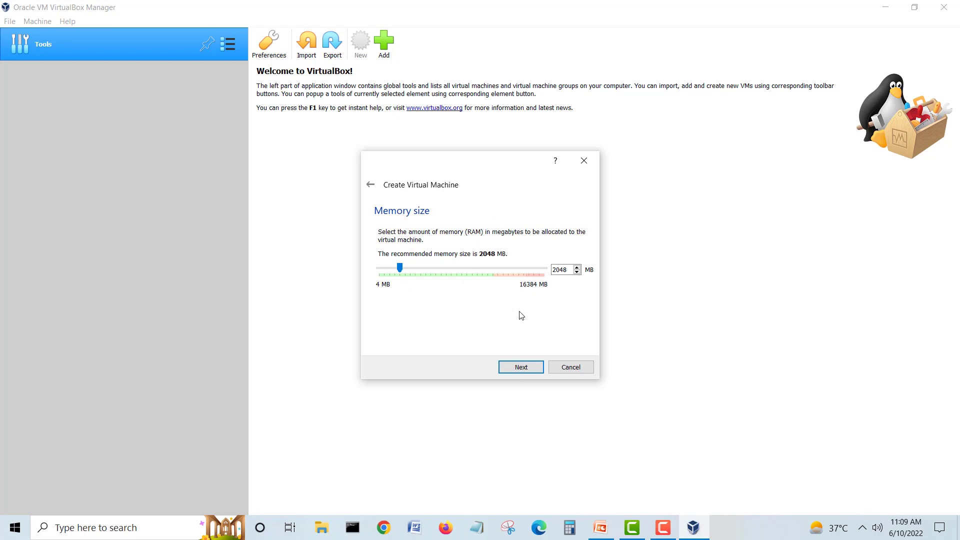
{"action": "left_click", "coordinate": [553, 270]}
{"action": "double_click", "coordinate": [561, 270]}
Step: Check the host's 16 GB total RAM in Task Manager's Performance > Memory view
{"action": "right_click", "coordinate": [769, 533]}
{"action": "left_click", "coordinate": [806, 471]}
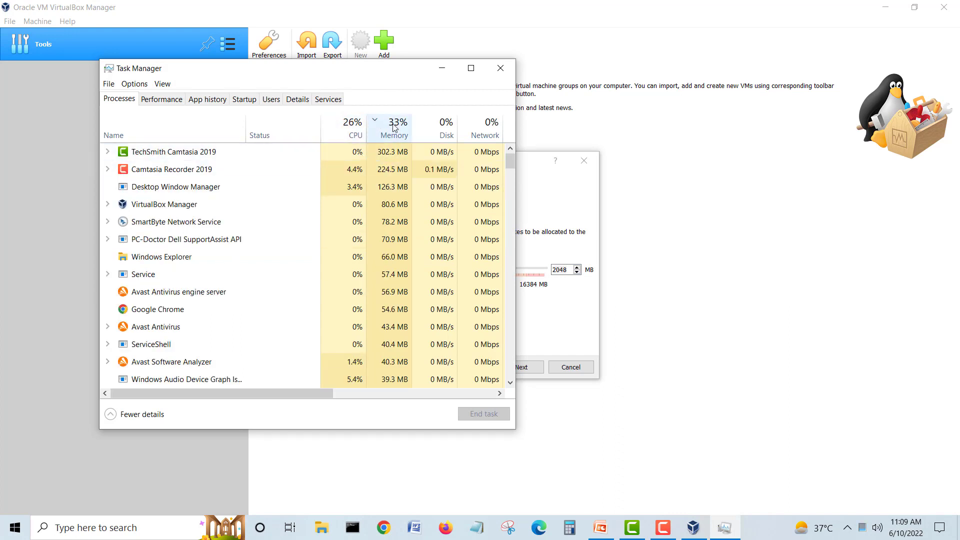
{"action": "left_click", "coordinate": [163, 100]}
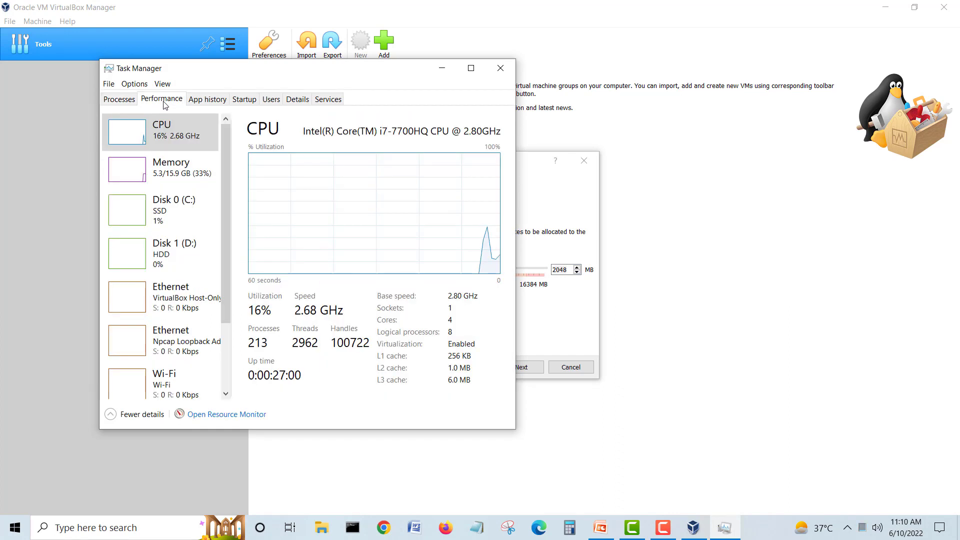
{"action": "left_click", "coordinate": [192, 181]}
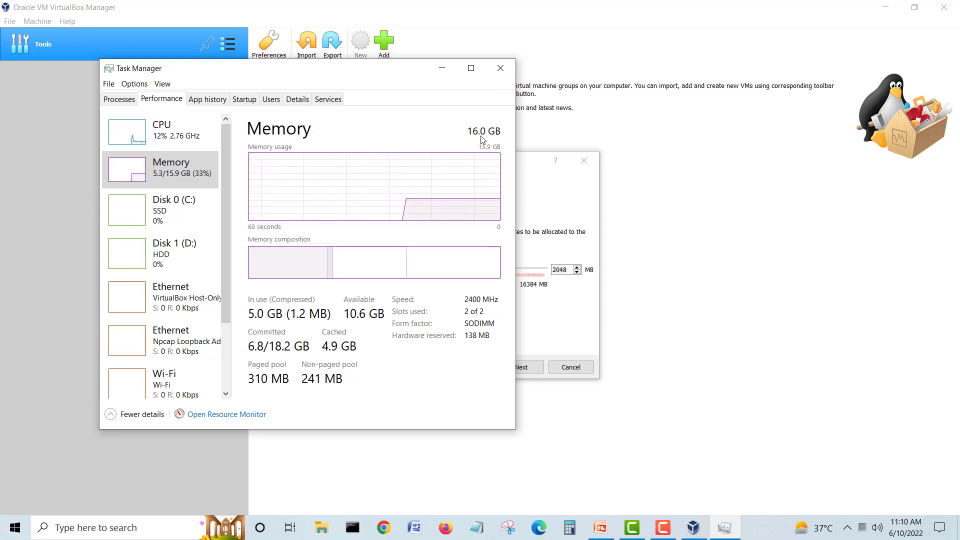
{"action": "left_click", "coordinate": [502, 66]}
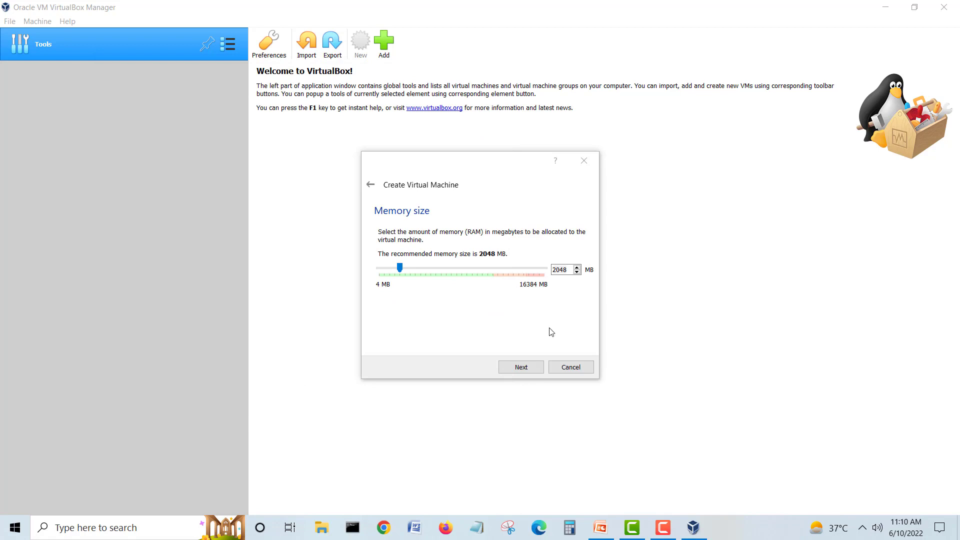
Step: Advance to the Hard disk page and confirm DATA (D:) has 313 GB free of 931 GB
{"action": "left_click", "coordinate": [525, 371]}
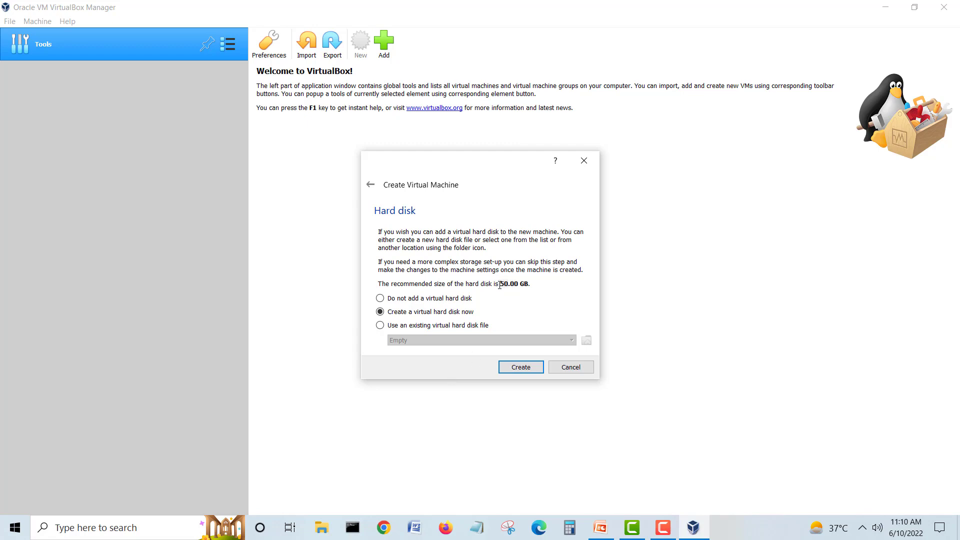
{"action": "left_click", "coordinate": [322, 527]}
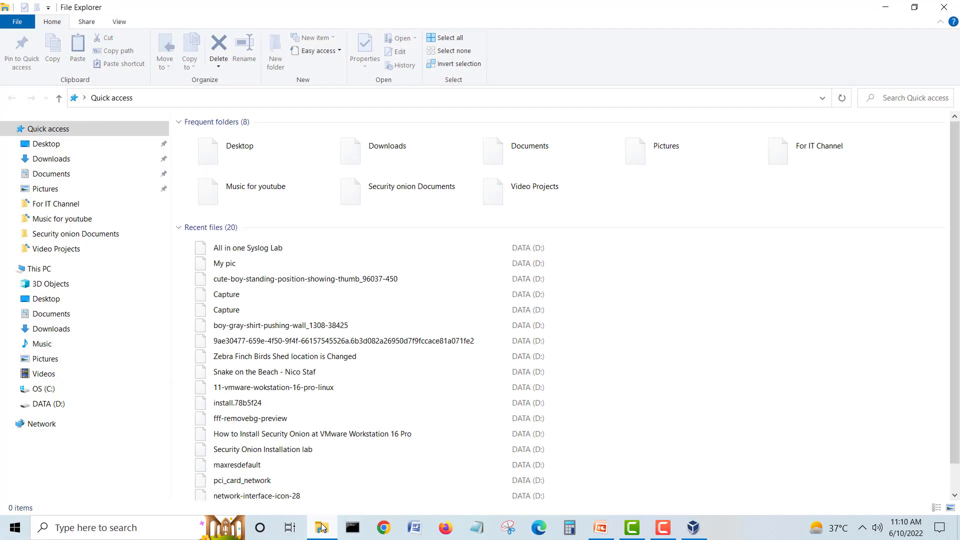
{"action": "left_click", "coordinate": [30, 270]}
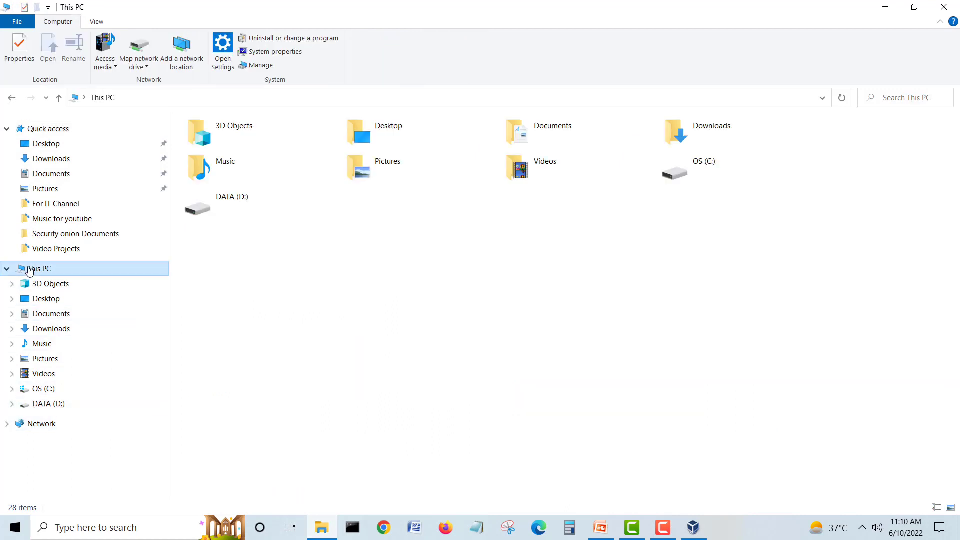
{"action": "left_click", "coordinate": [205, 224]}
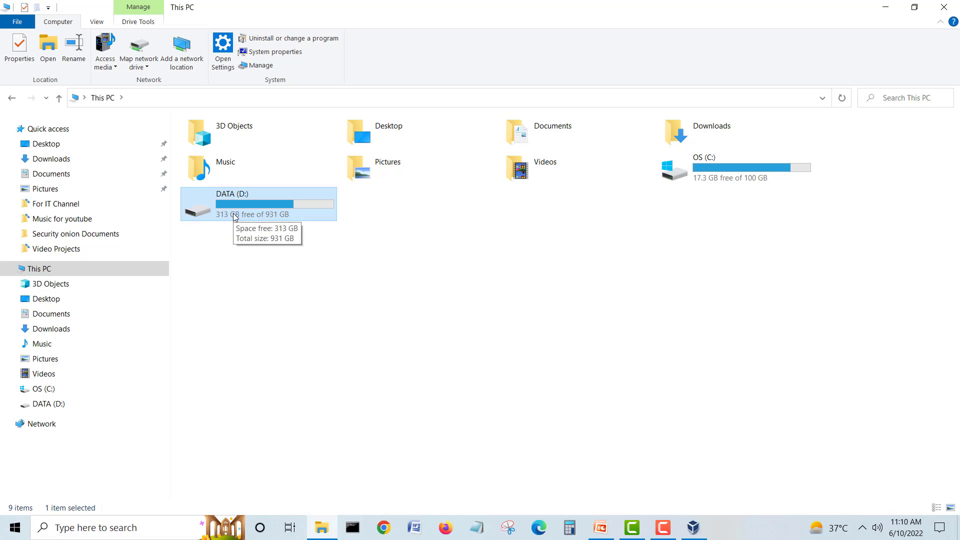
{"action": "left_click", "coordinate": [945, 7]}
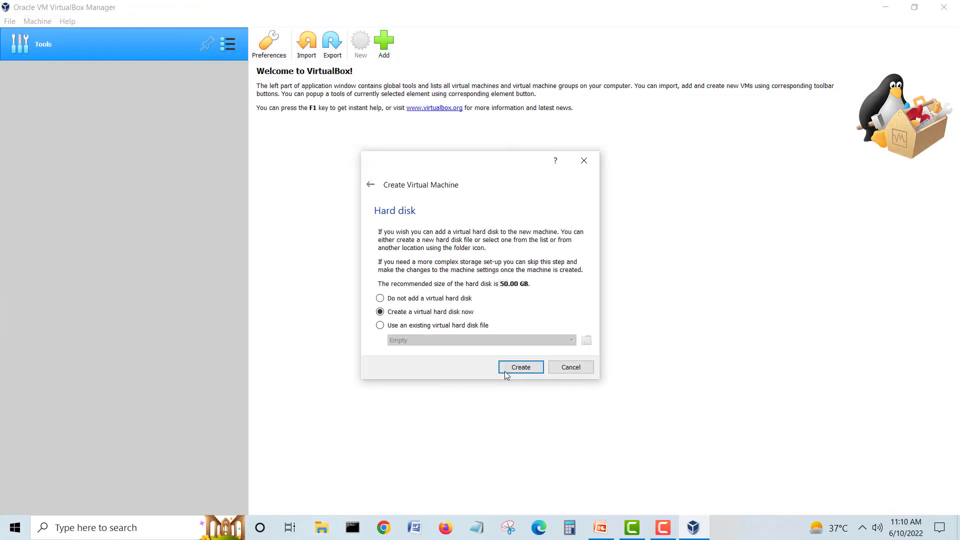
Step: Create a dynamically allocated 50 GB VDI disk, DC1.vdi, in the DC1 VM folder
{"action": "left_click", "coordinate": [529, 370]}
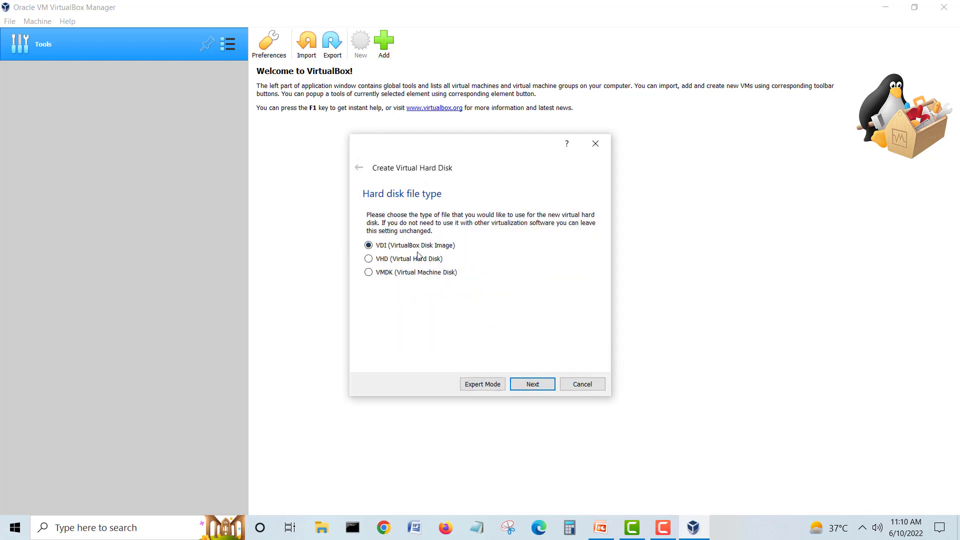
{"action": "left_click", "coordinate": [537, 384]}
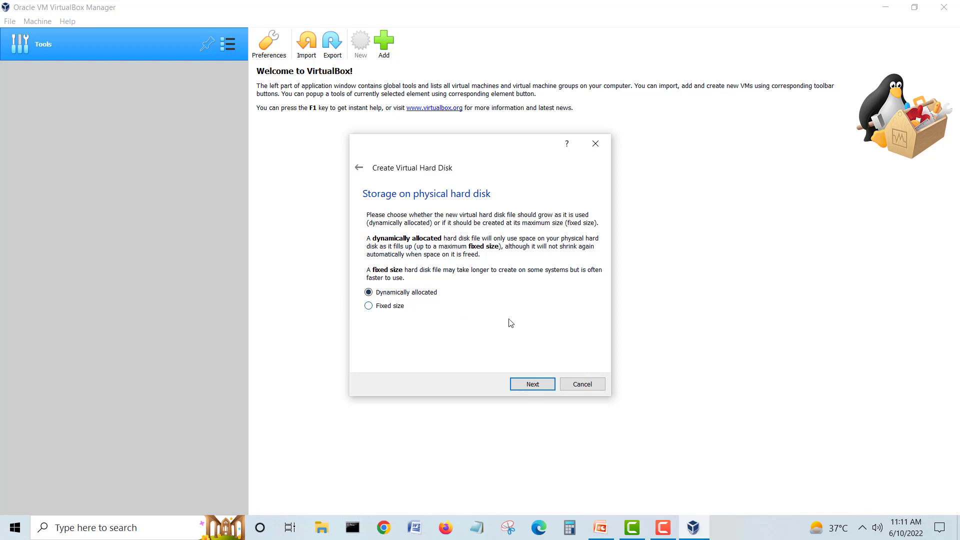
{"action": "left_click", "coordinate": [541, 388]}
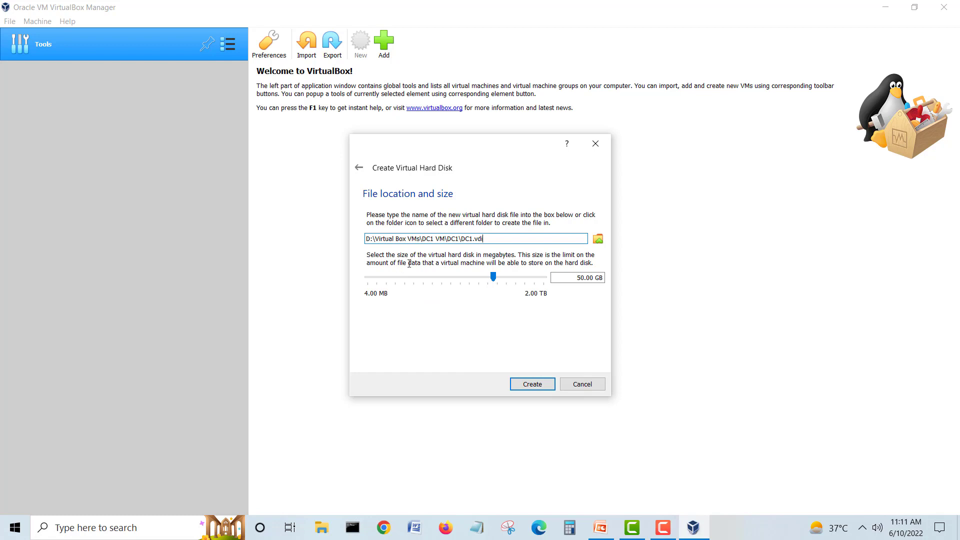
{"action": "left_click", "coordinate": [488, 240]}
{"action": "left_click", "coordinate": [533, 384]}
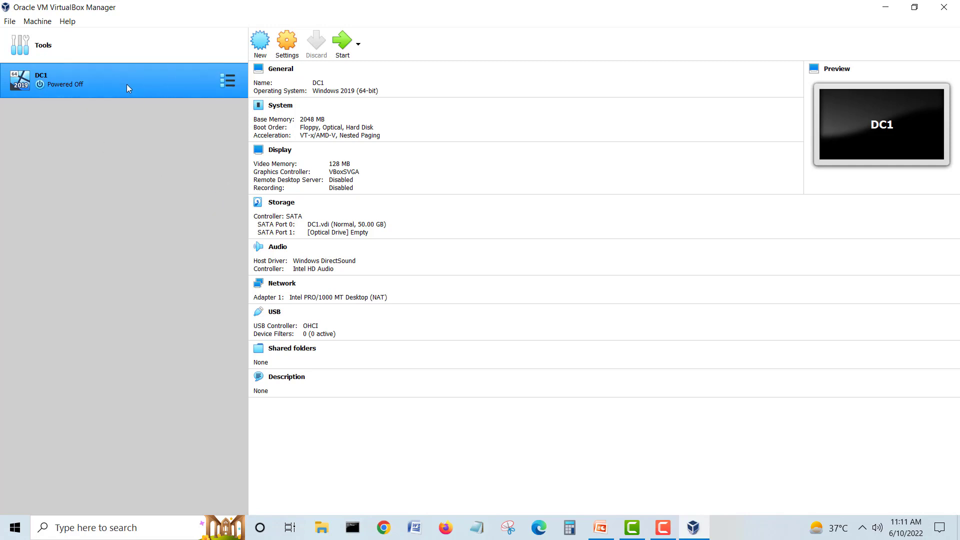
Step: In DC1's Storage settings, open the disc menu for the empty optical drive on SATA Port 1
{"action": "right_click", "coordinate": [88, 76]}
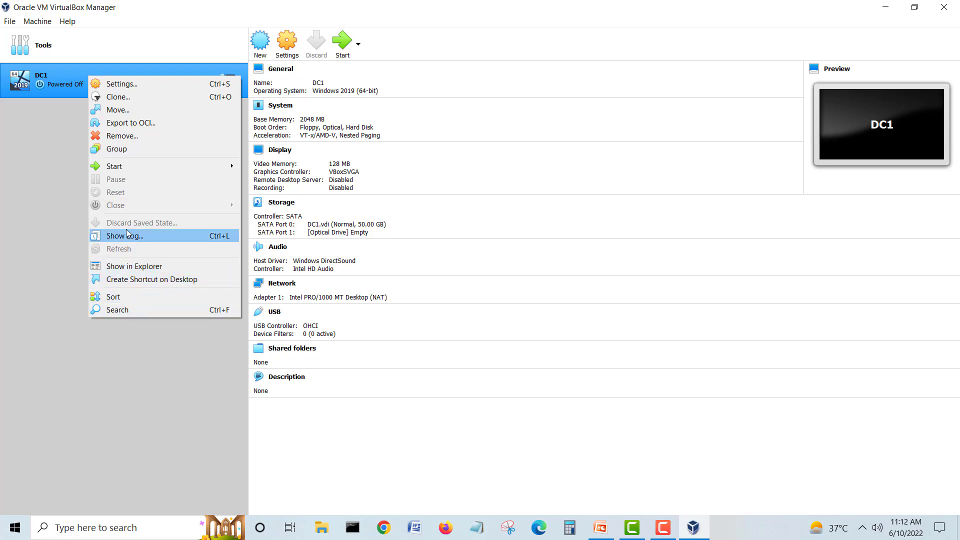
{"action": "left_click", "coordinate": [140, 80]}
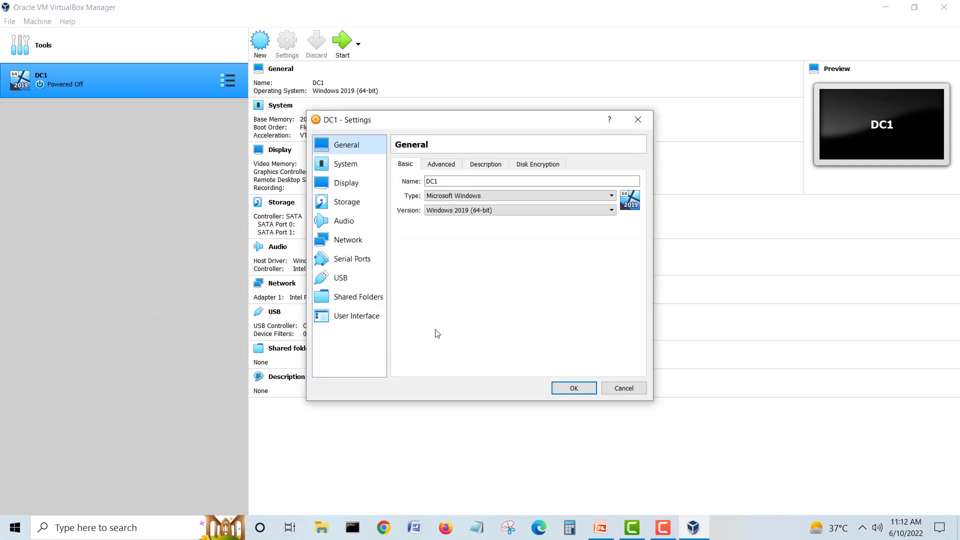
{"action": "left_click", "coordinate": [349, 206]}
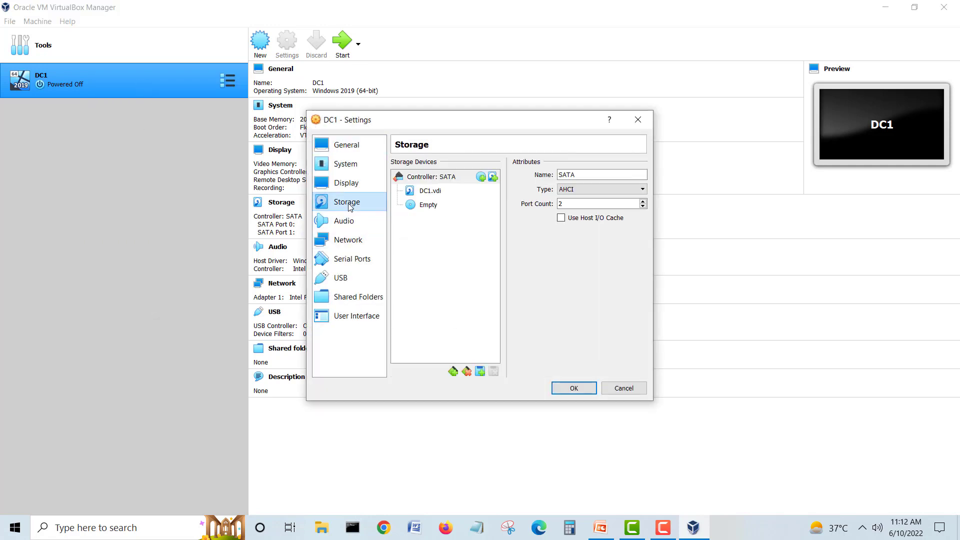
{"action": "left_click", "coordinate": [431, 205]}
{"action": "left_click", "coordinate": [424, 193]}
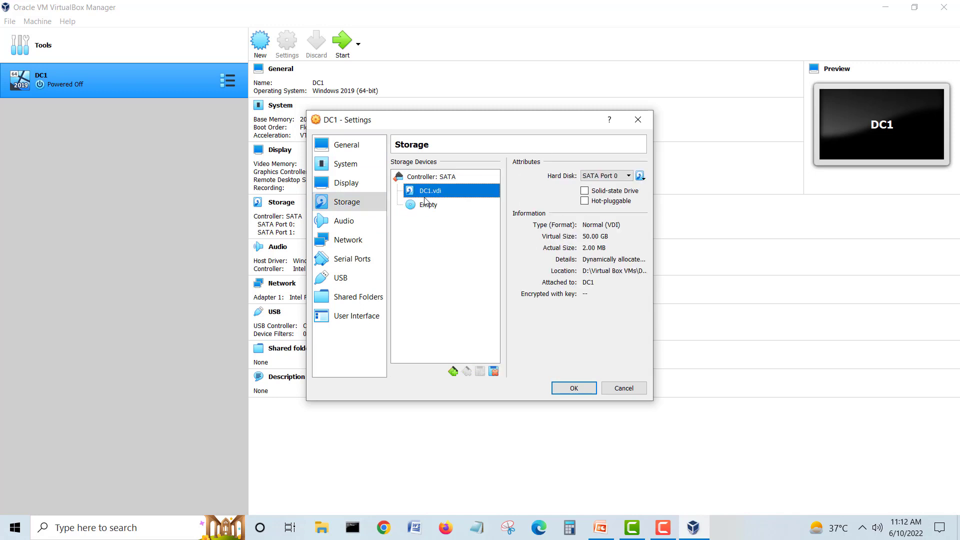
{"action": "left_click", "coordinate": [424, 202]}
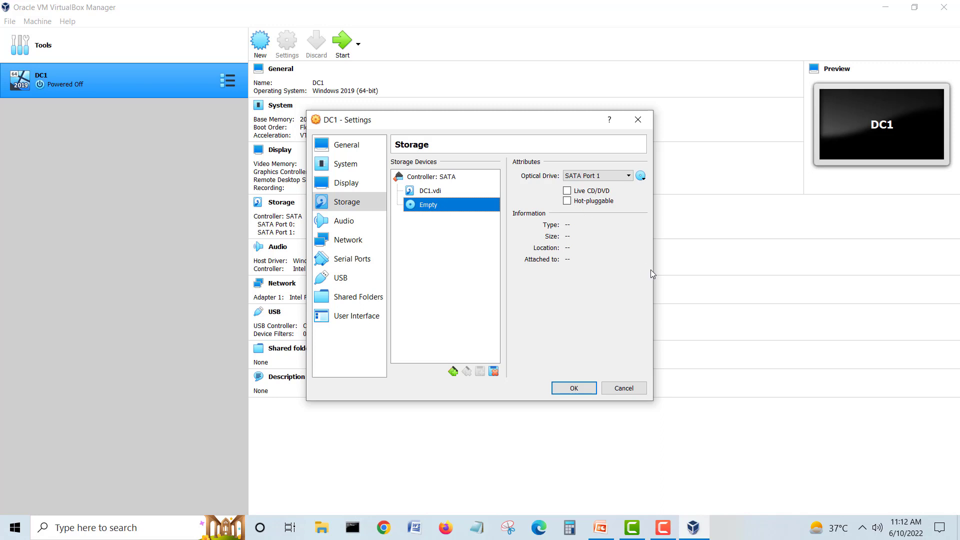
{"action": "left_click", "coordinate": [632, 175]}
{"action": "left_click", "coordinate": [633, 176]}
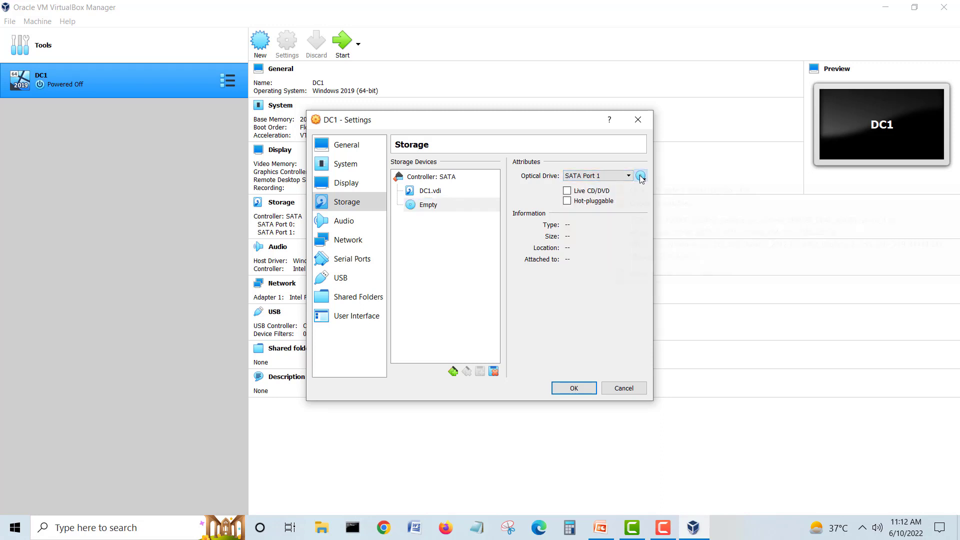
{"action": "left_click", "coordinate": [640, 176]}
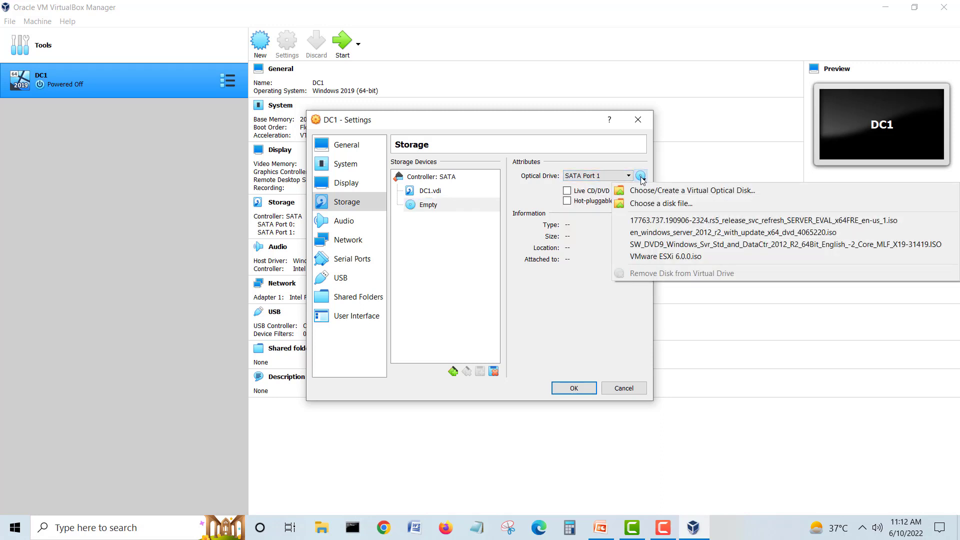
Step: Attach the 4.93 GB Windows Server 2019 17763 SERVER_EVAL ISO to DC1's optical drive
{"action": "left_click", "coordinate": [685, 205]}
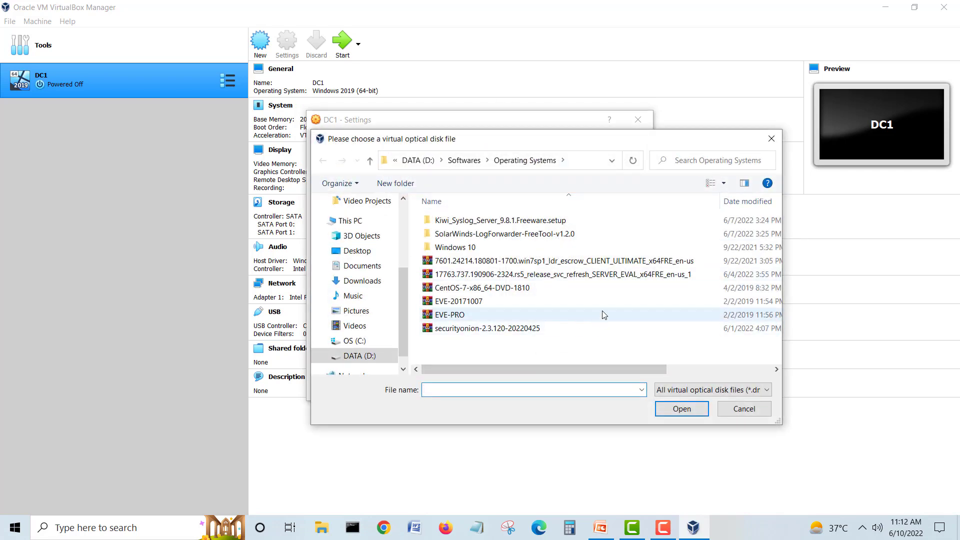
{"action": "left_click", "coordinate": [590, 275]}
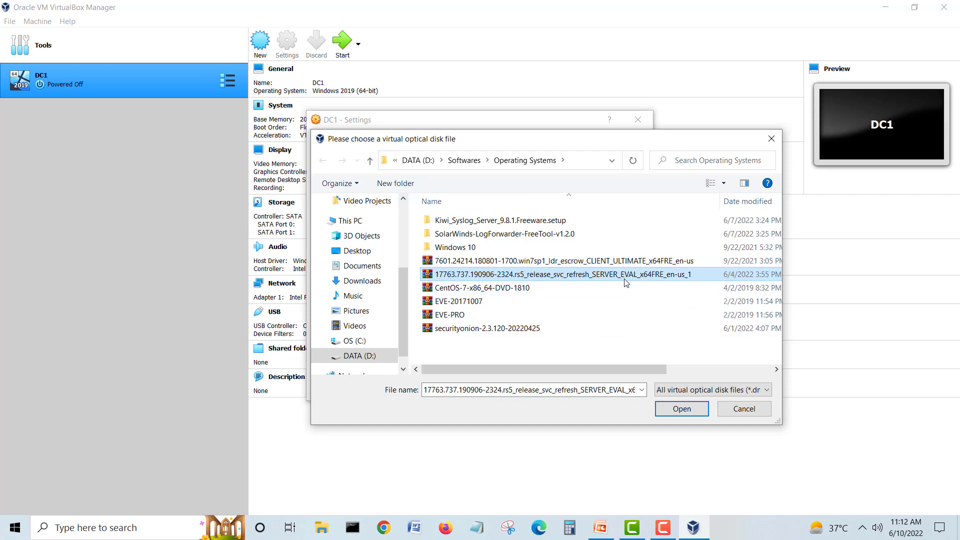
{"action": "left_click", "coordinate": [680, 410]}
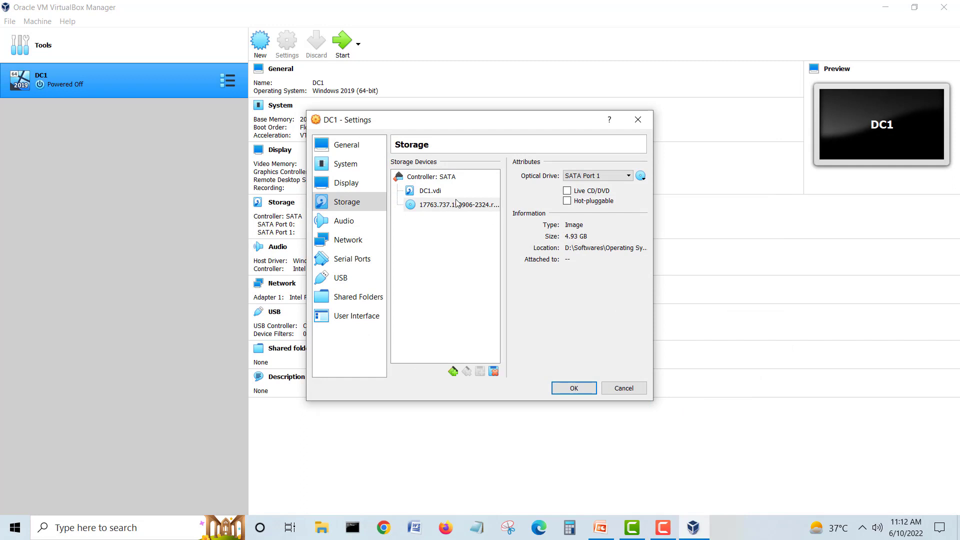
{"action": "left_click", "coordinate": [431, 178]}
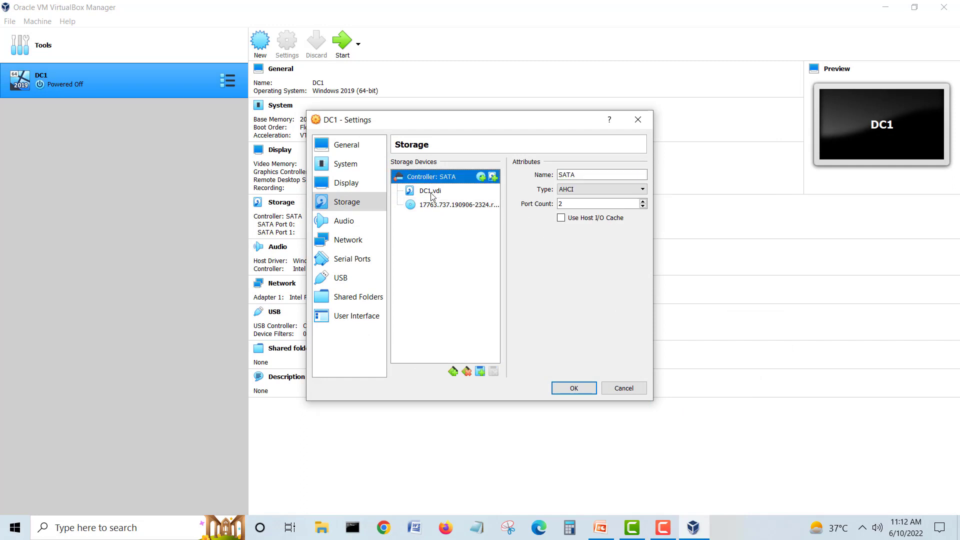
{"action": "left_click", "coordinate": [430, 193]}
{"action": "left_click", "coordinate": [433, 206]}
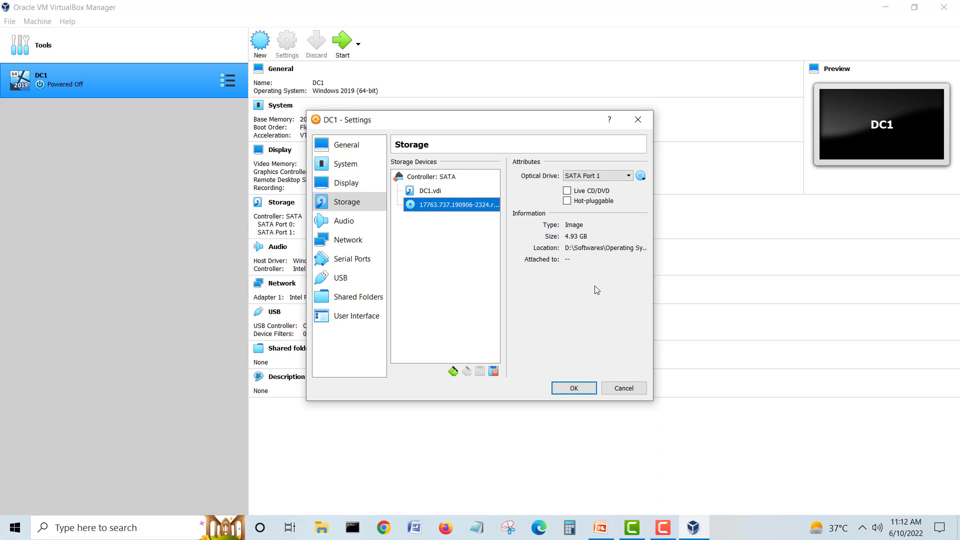
Step: Leave Live CD/DVD and hot-pluggable off, save the settings, and start DC1
{"action": "left_click", "coordinate": [568, 193]}
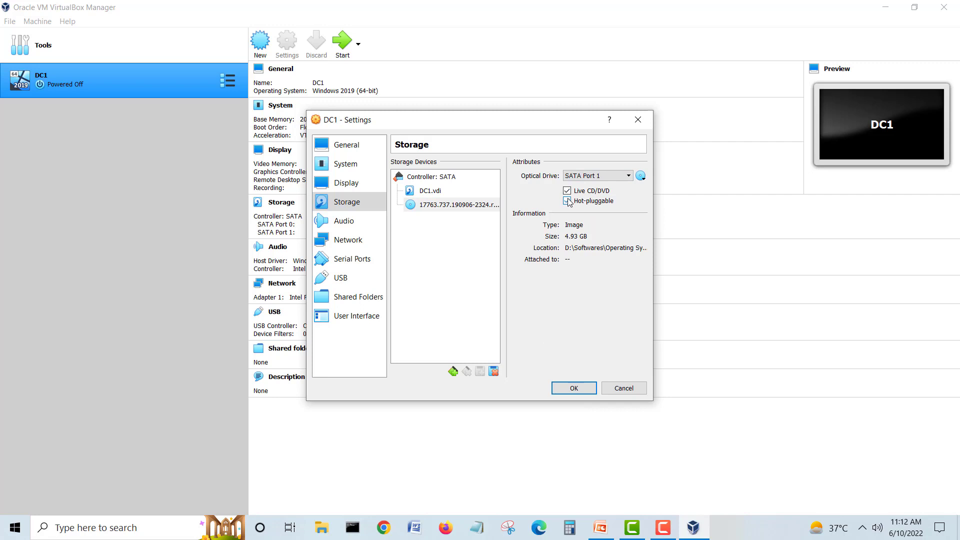
{"action": "left_click", "coordinate": [568, 191]}
{"action": "left_click", "coordinate": [568, 202]}
{"action": "left_click", "coordinate": [582, 390]}
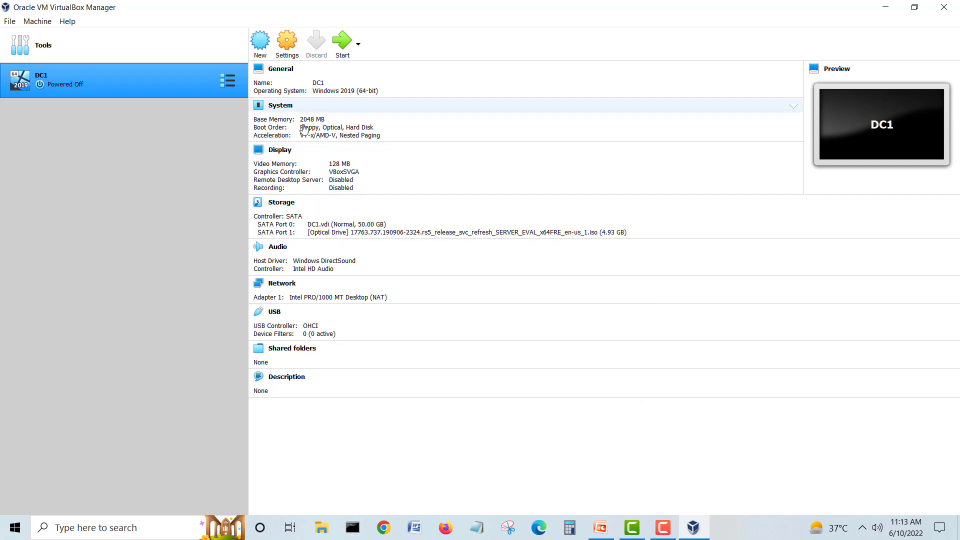
{"action": "left_click", "coordinate": [342, 47]}
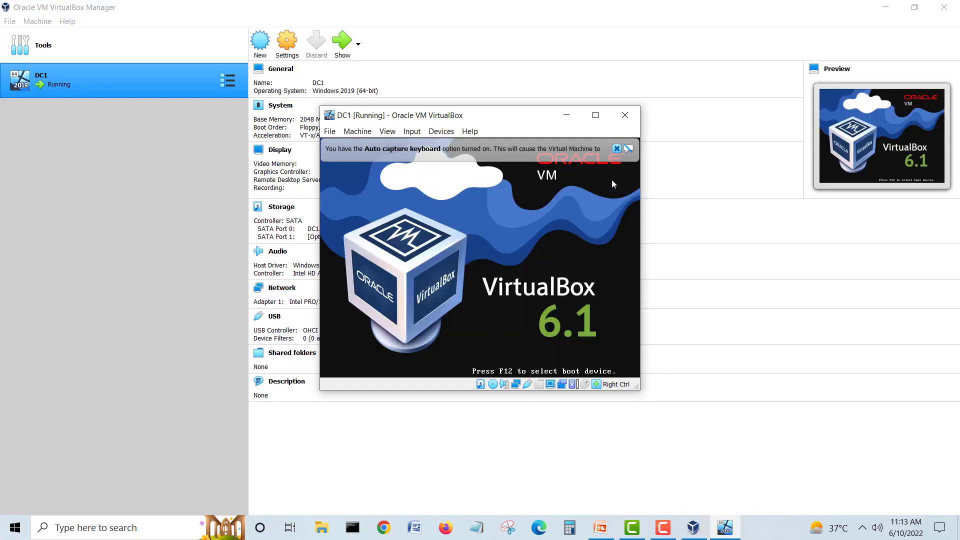
Step: Dismiss the keyboard-capture notice and move the booting DC1 window toward the upper left
{"action": "left_click", "coordinate": [617, 150]}
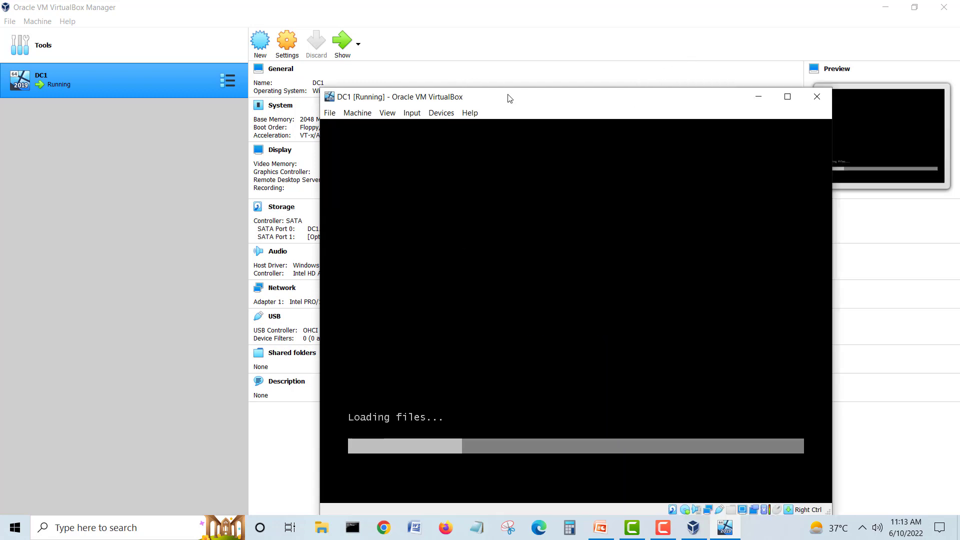
{"action": "left_click_drag", "start_coordinate": [508, 99], "coordinate": [370, 44]}
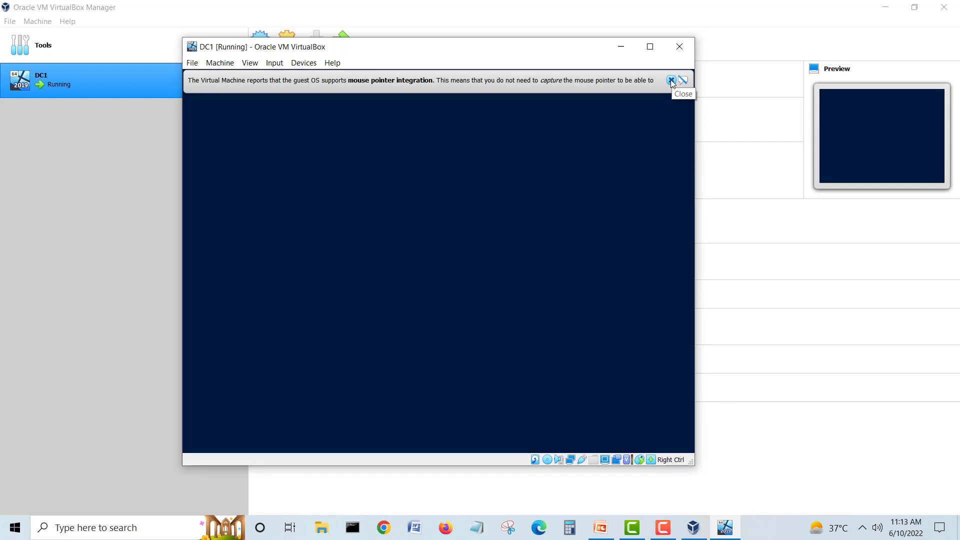
Step: Keep English (United States) language and keyboard defaults, then choose Install now
{"action": "left_click", "coordinate": [670, 80]}
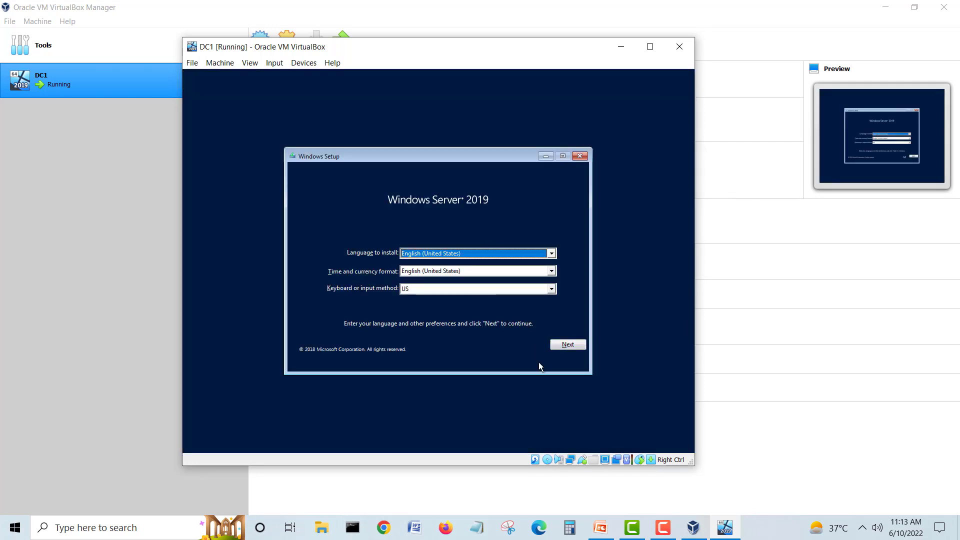
{"action": "left_click", "coordinate": [568, 344]}
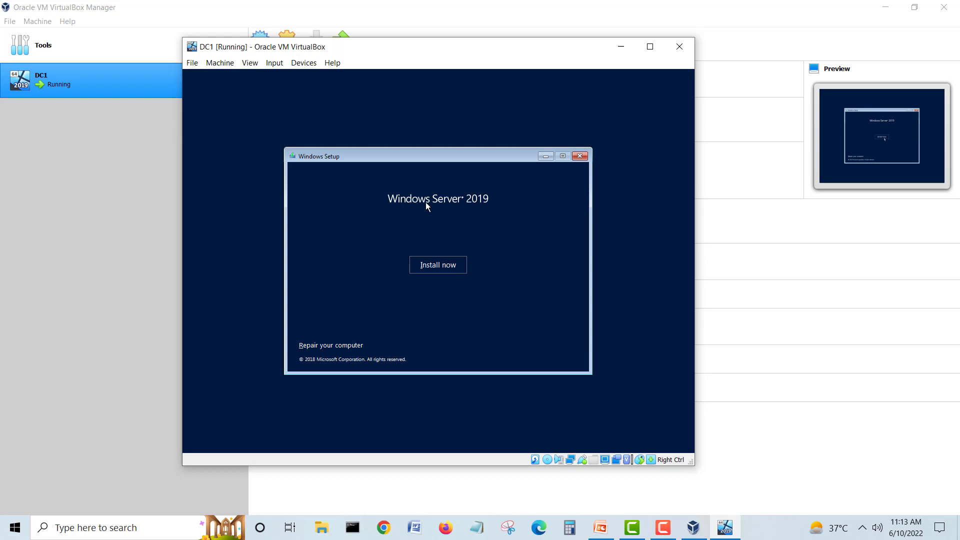
{"action": "left_click", "coordinate": [423, 266]}
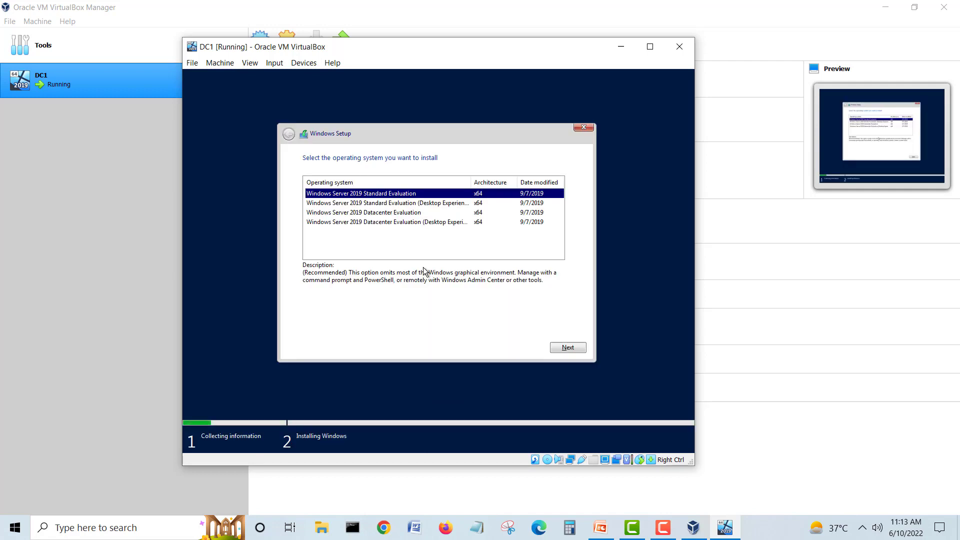
Step: Pick Windows Server 2019 Standard Evaluation (Desktop Experience) from the edition list and continue
{"action": "left_click_drag", "start_coordinate": [466, 183], "coordinate": [493, 178]}
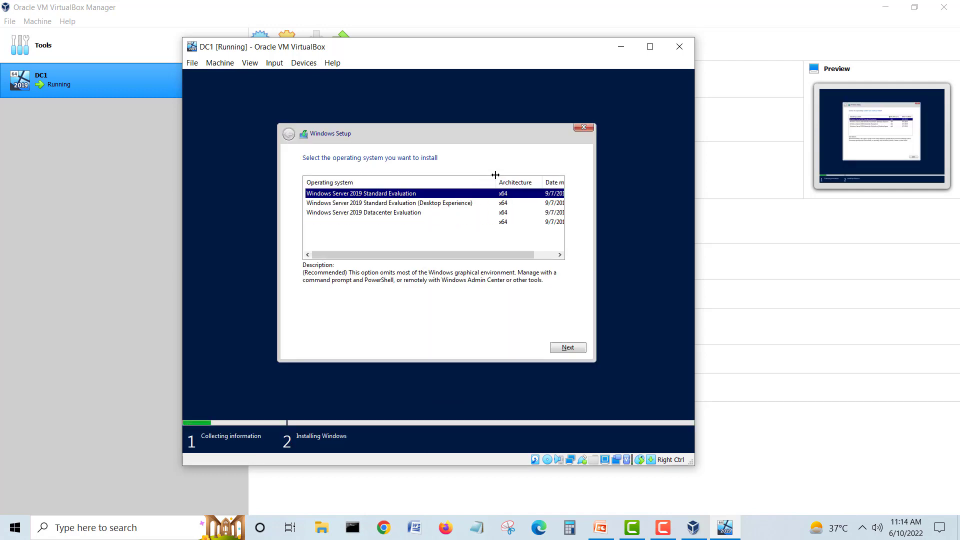
{"action": "left_click", "coordinate": [456, 204]}
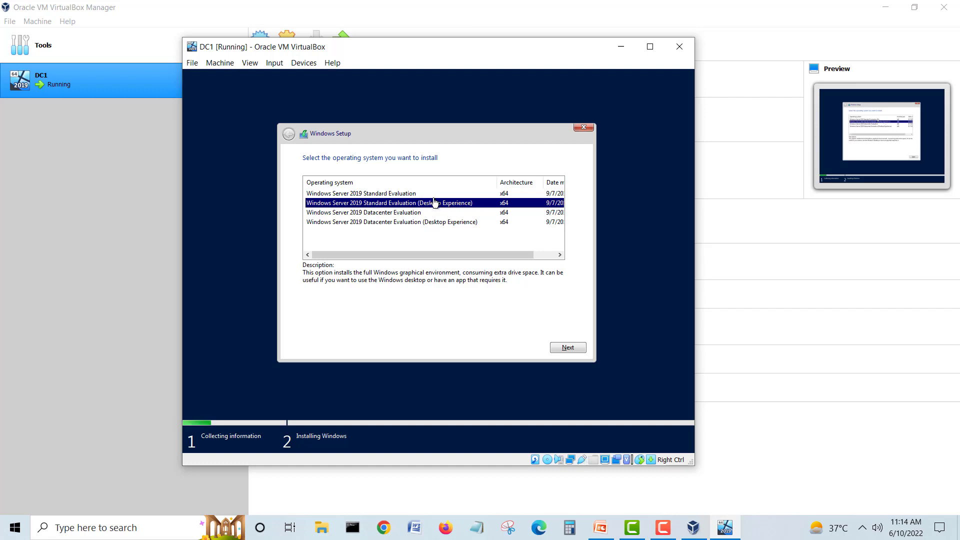
{"action": "left_click", "coordinate": [409, 196]}
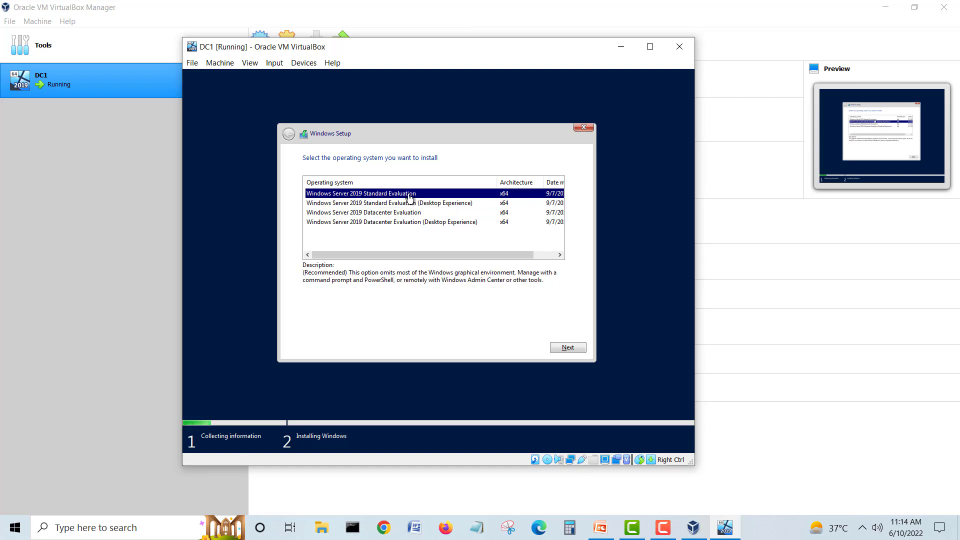
{"action": "left_click", "coordinate": [438, 205]}
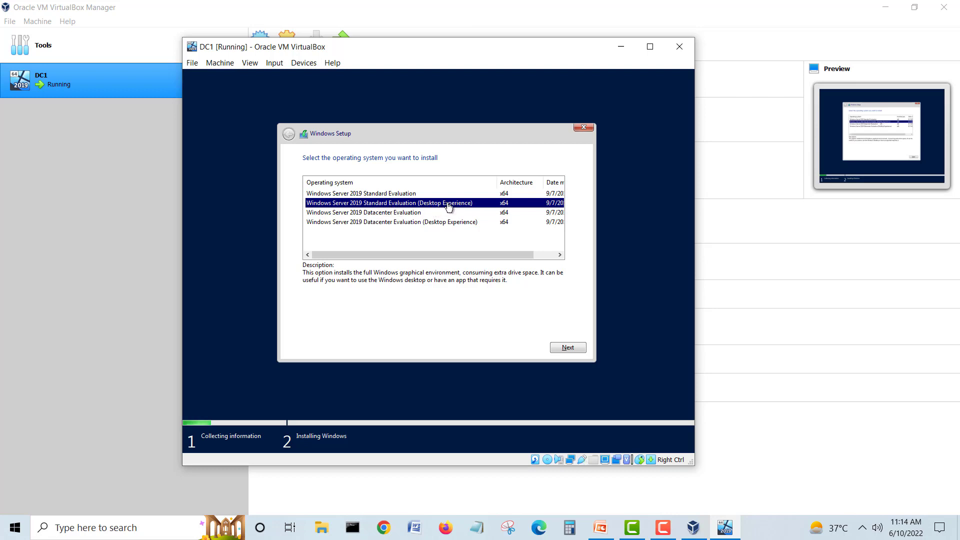
{"action": "left_click", "coordinate": [565, 346]}
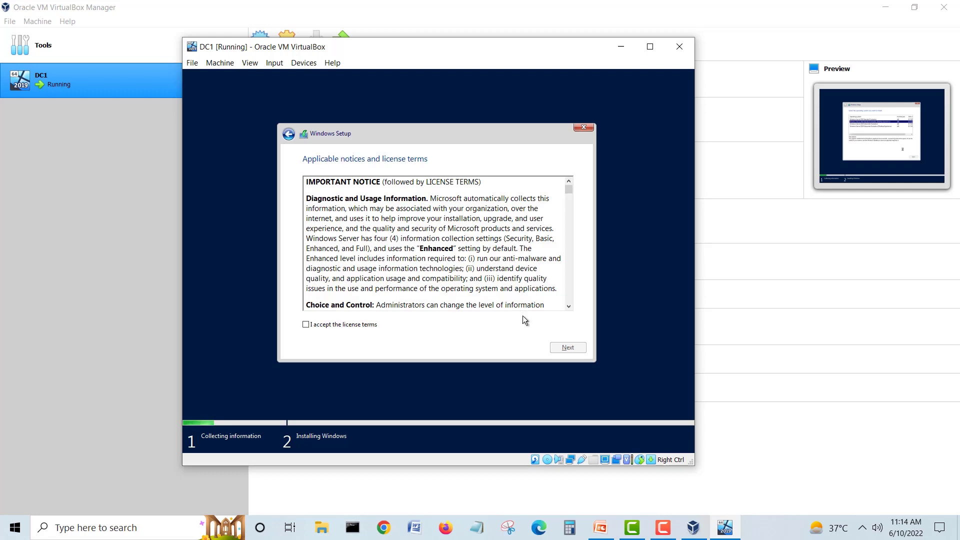
Step: Accept the license terms and choose the Custom: Install Windows only option
{"action": "left_click", "coordinate": [367, 324]}
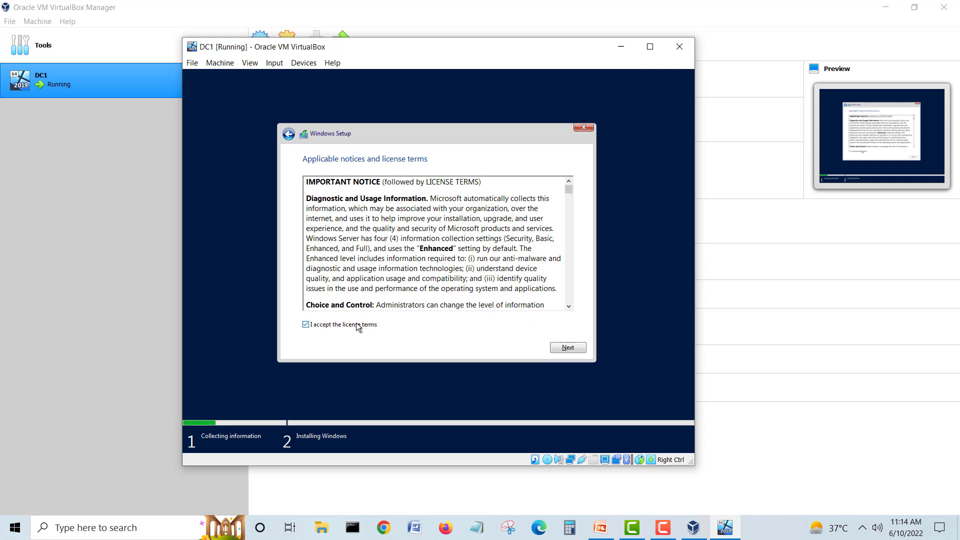
{"action": "left_click", "coordinate": [569, 348]}
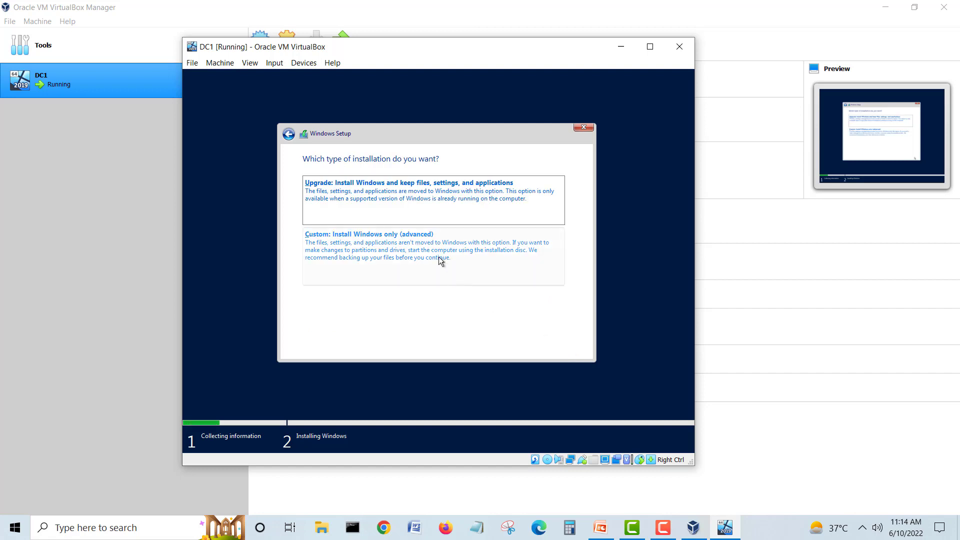
{"action": "left_click", "coordinate": [379, 245]}
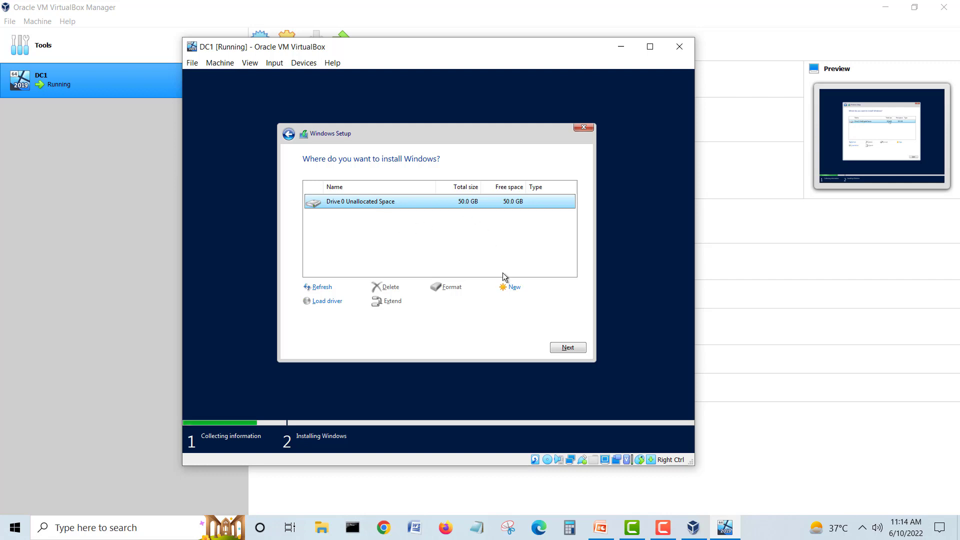
Step: Create a new 51200 MB partition on Drive 0, allowing the system-reserved partition
{"action": "left_click", "coordinate": [512, 290]}
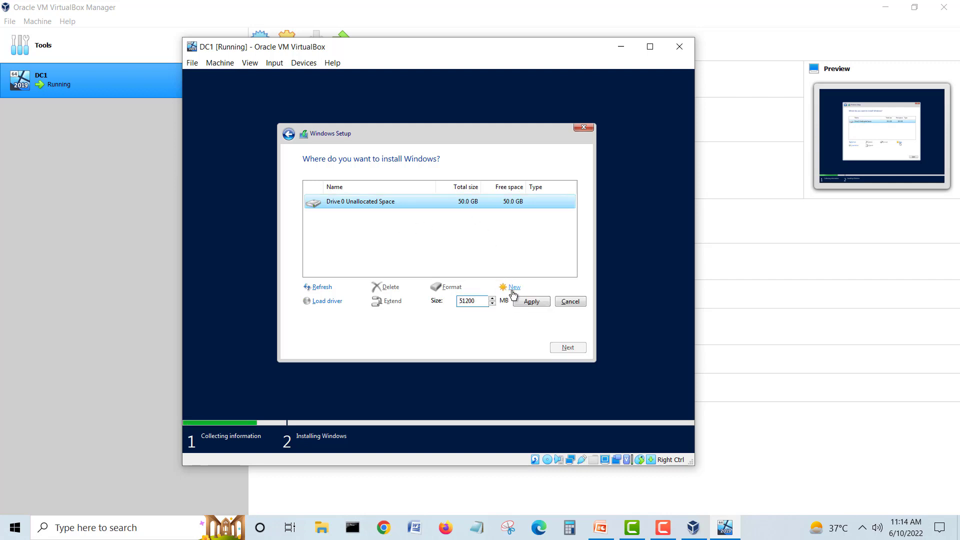
{"action": "left_click", "coordinate": [533, 302]}
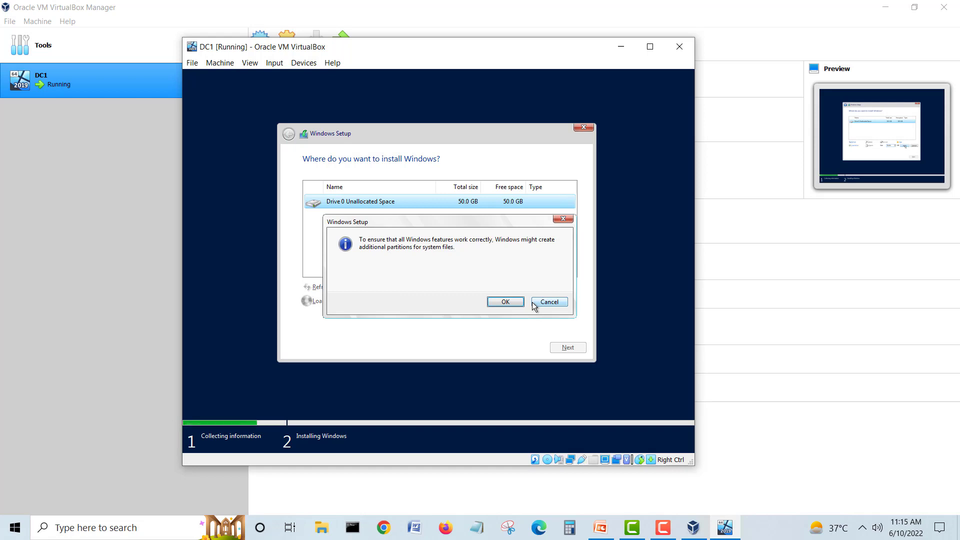
{"action": "left_click", "coordinate": [521, 299]}
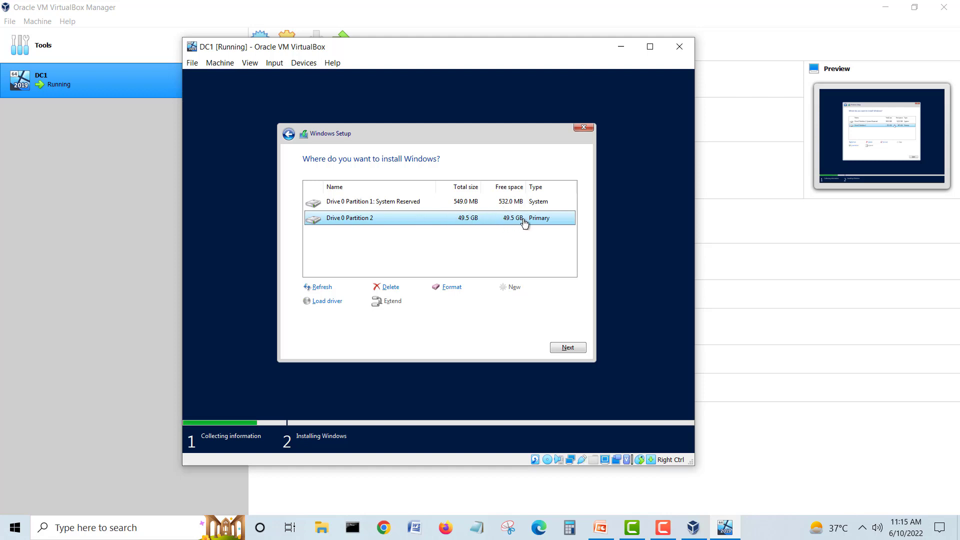
Step: Install Windows Server onto Drive 0 Partition 2 and wait until DC1 reboots
{"action": "left_click", "coordinate": [566, 347]}
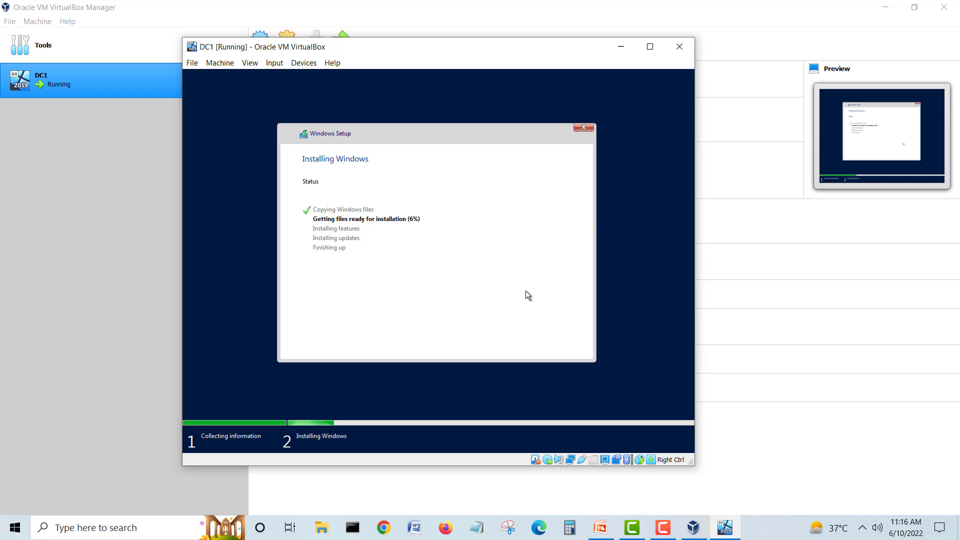
{"action": "left_click", "coordinate": [656, 528]}
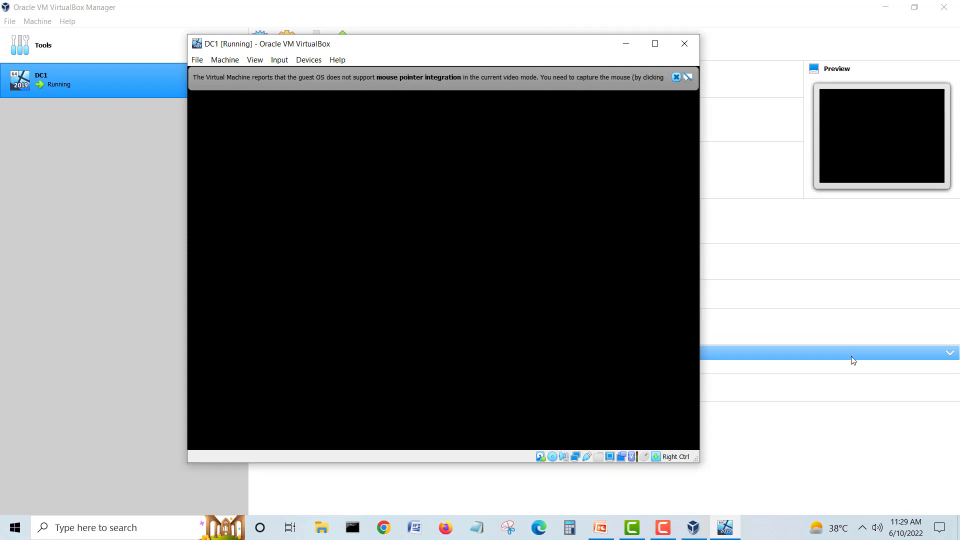
Step: Dismiss the integration notices while DC1 setup reaches the Administrator password page
{"action": "left_click", "coordinate": [676, 77]}
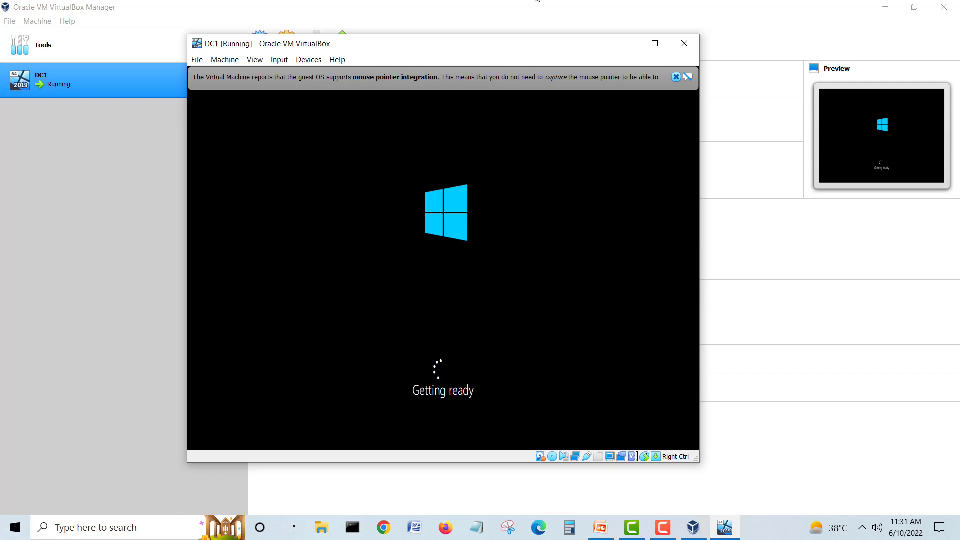
{"action": "left_click", "coordinate": [676, 77]}
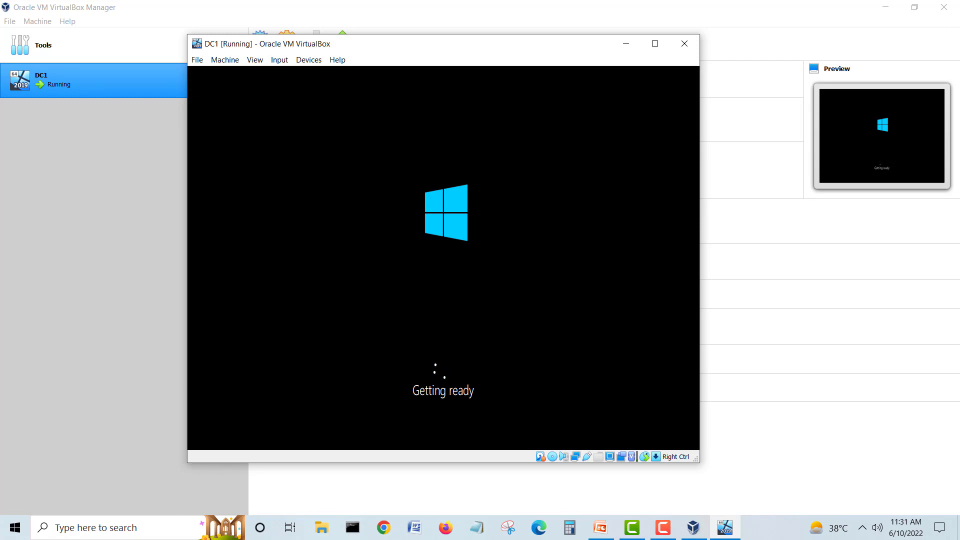
{"action": "left_click", "coordinate": [663, 527]}
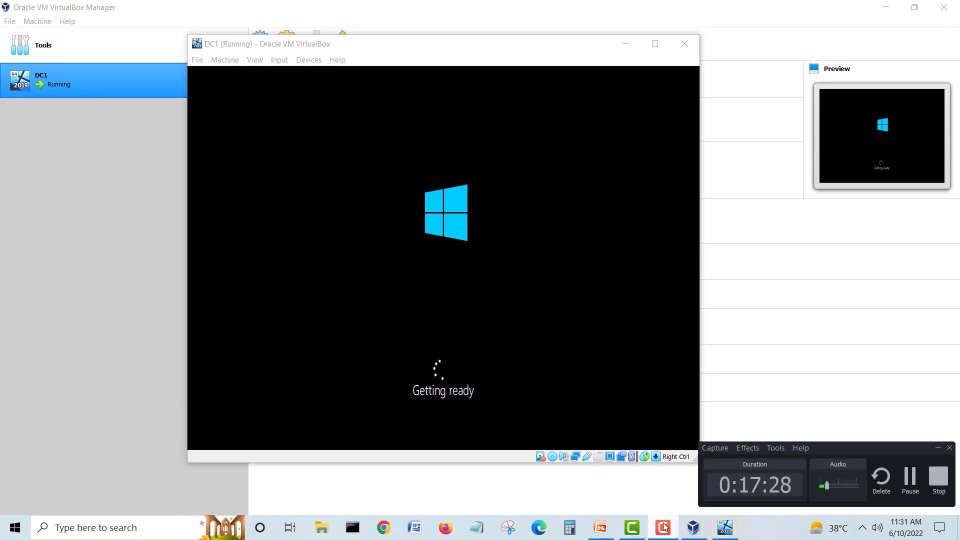
{"action": "left_click", "coordinate": [909, 478]}
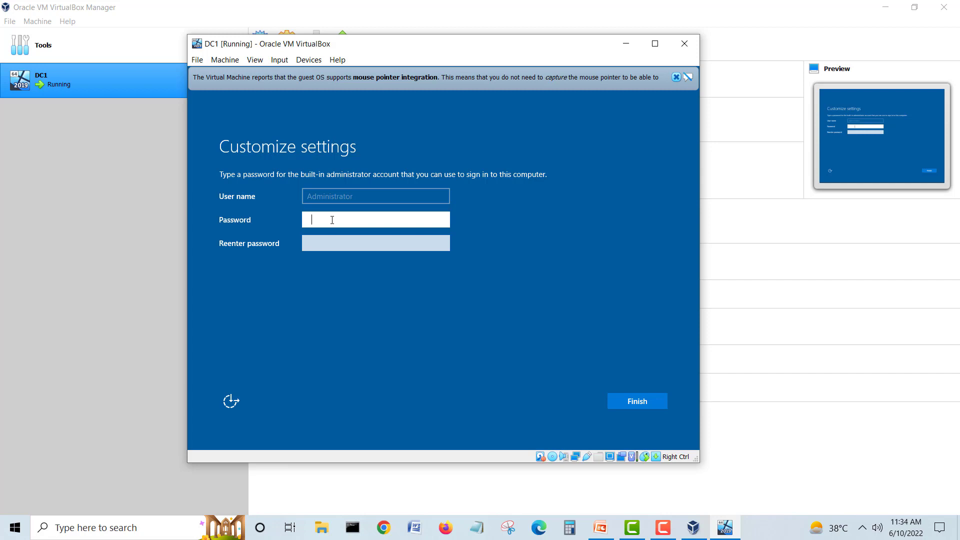
Step: Enter and confirm the Administrator password, finish setup, and wait for the lock screen
{"action": "type", "text": "Pa$••••"}
{"action": "key", "text": "Tab"}
{"action": "type", "text": "••$$w0r"}
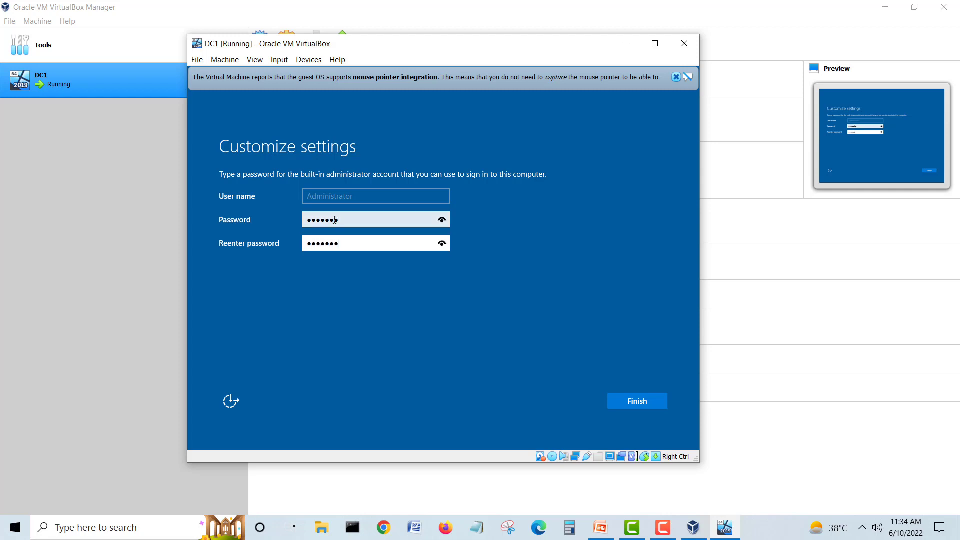
{"action": "left_click", "coordinate": [647, 401]}
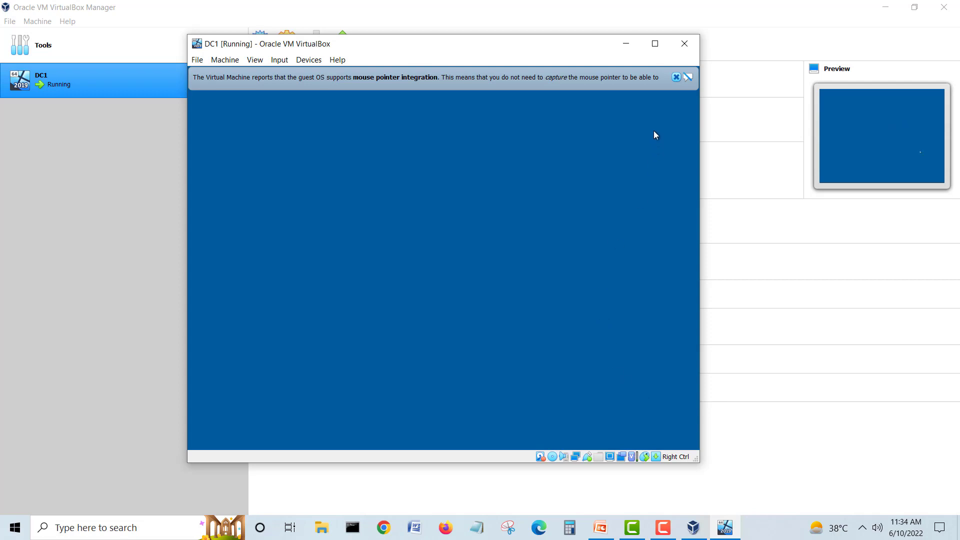
{"action": "left_click", "coordinate": [676, 77]}
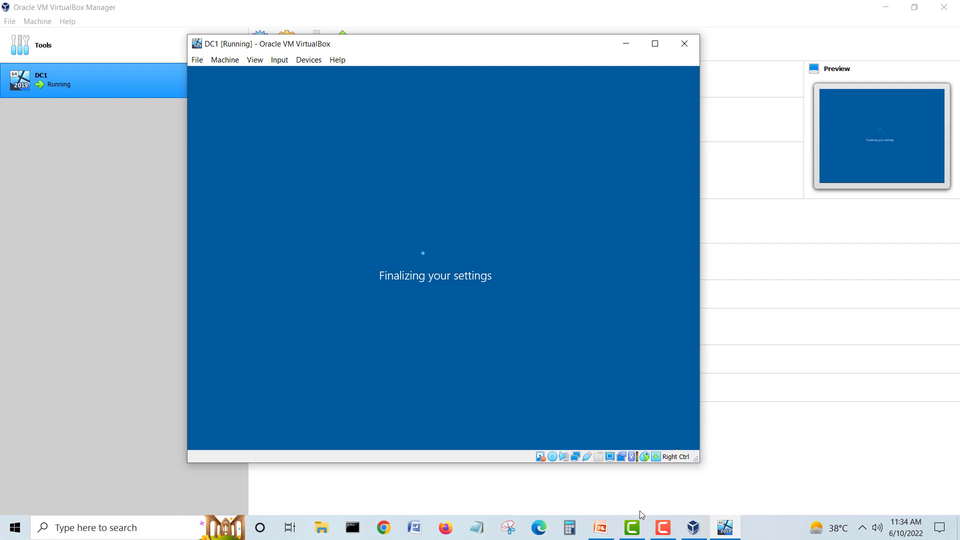
{"action": "left_click", "coordinate": [665, 523]}
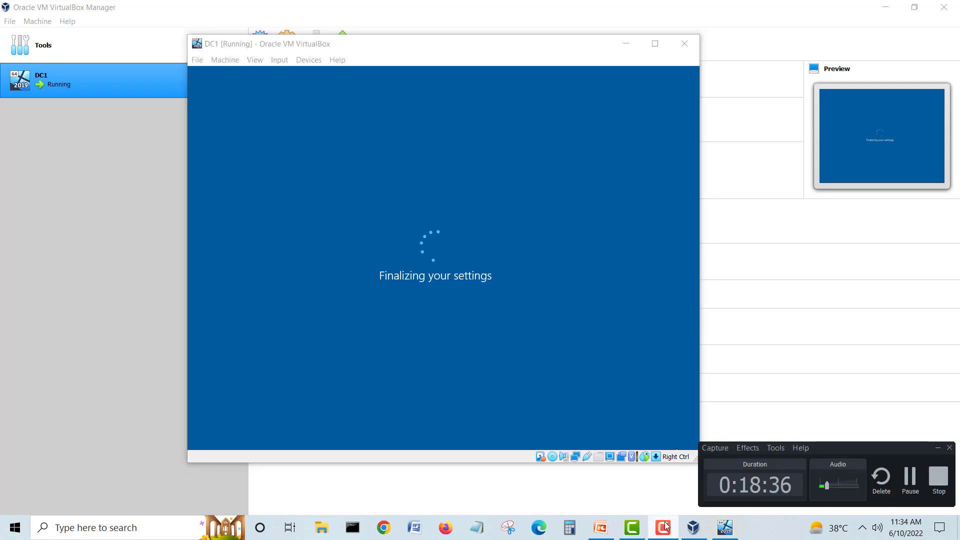
{"action": "left_click", "coordinate": [909, 481]}
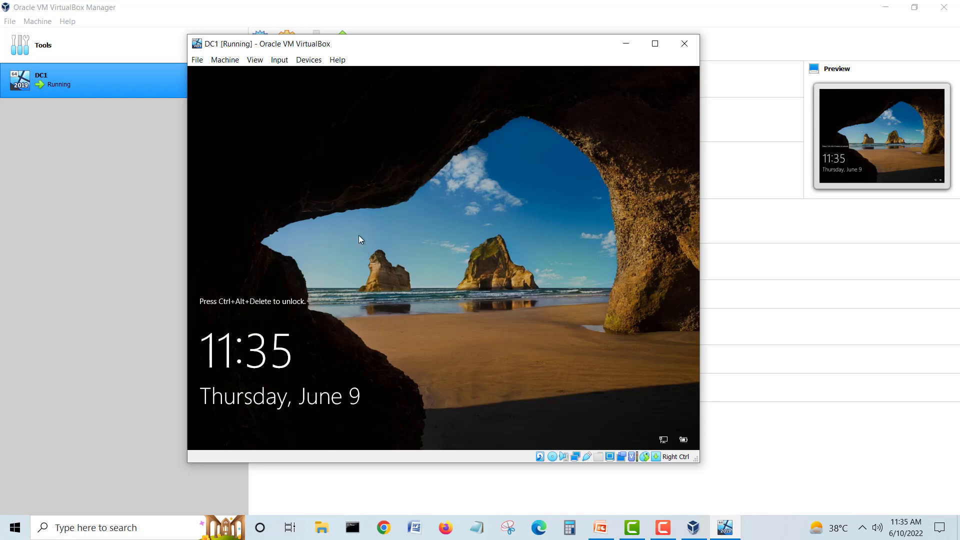
Step: Send Ctrl-Alt-Del via Input > Keyboard and sign in with the Administrator password
{"action": "left_click", "coordinate": [278, 59]}
{"action": "mouse_move", "coordinate": [309, 60]}
{"action": "mouse_move", "coordinate": [279, 60]}
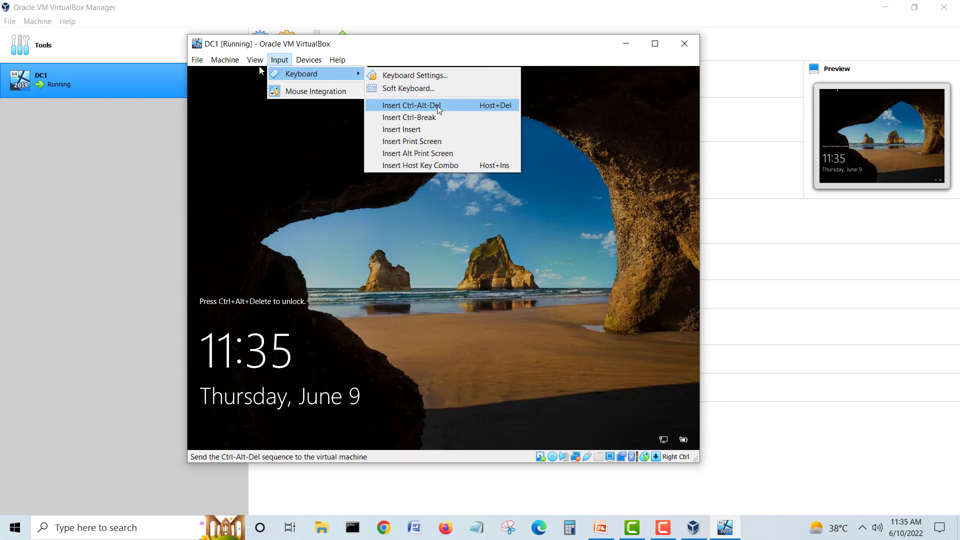
{"action": "left_click", "coordinate": [438, 107]}
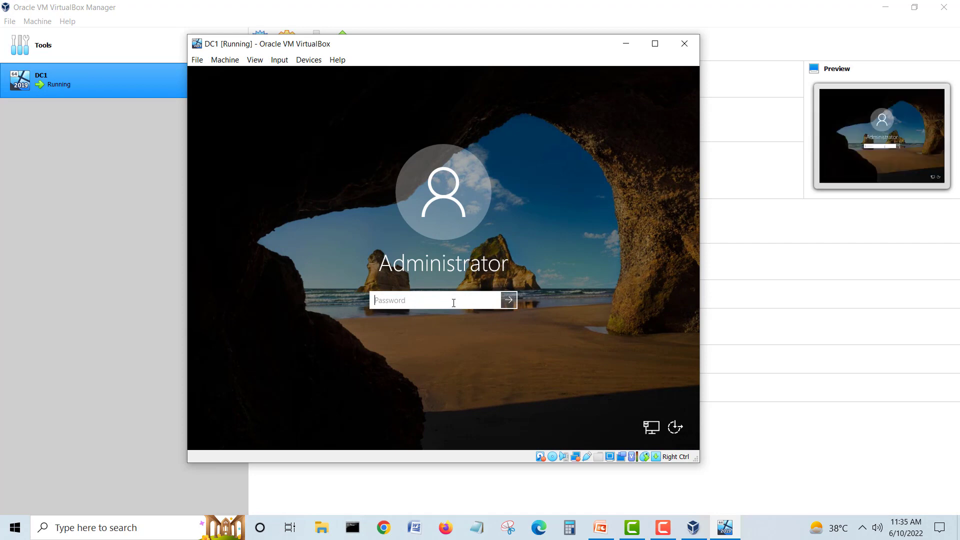
{"action": "type", "text": "P@ssw0r"}
{"action": "key", "text": "Return"}
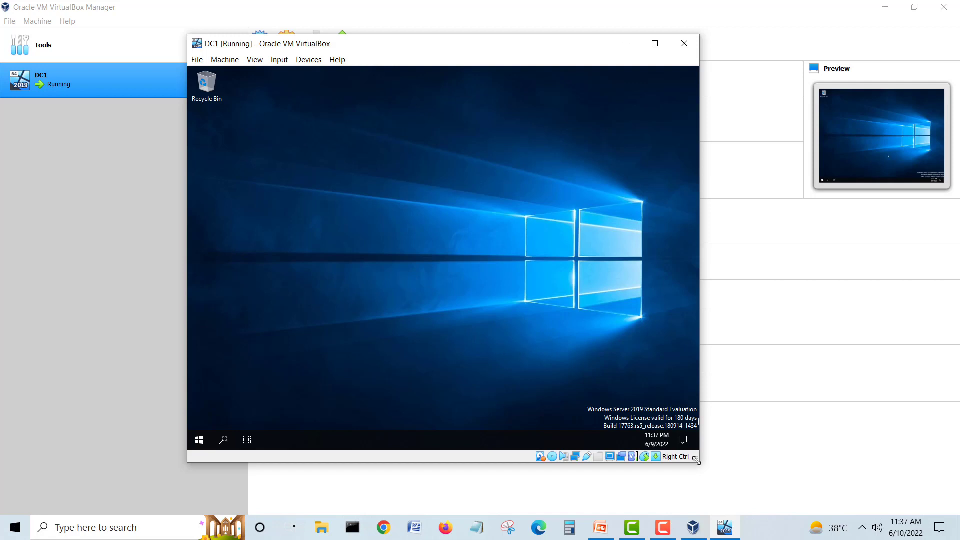
Step: Enlarge the VM window, open the guest's Display settings, and allow network discovery
{"action": "left_click_drag", "start_coordinate": [697, 460], "coordinate": [745, 483]}
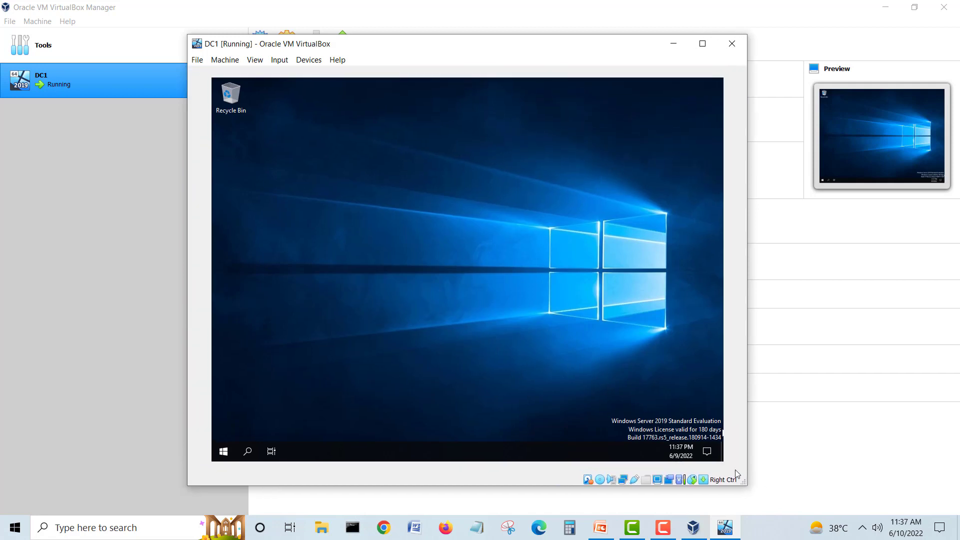
{"action": "right_click", "coordinate": [387, 220]}
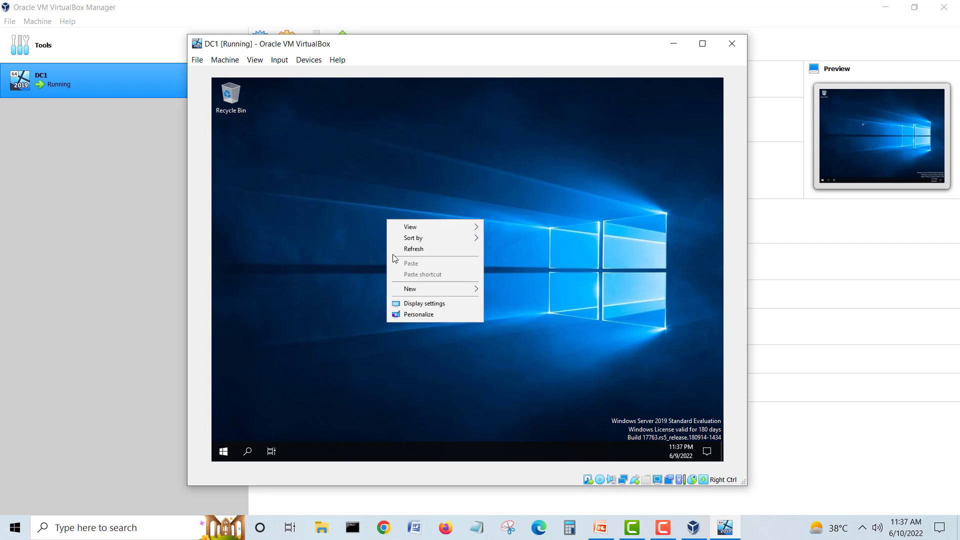
{"action": "left_click", "coordinate": [424, 302]}
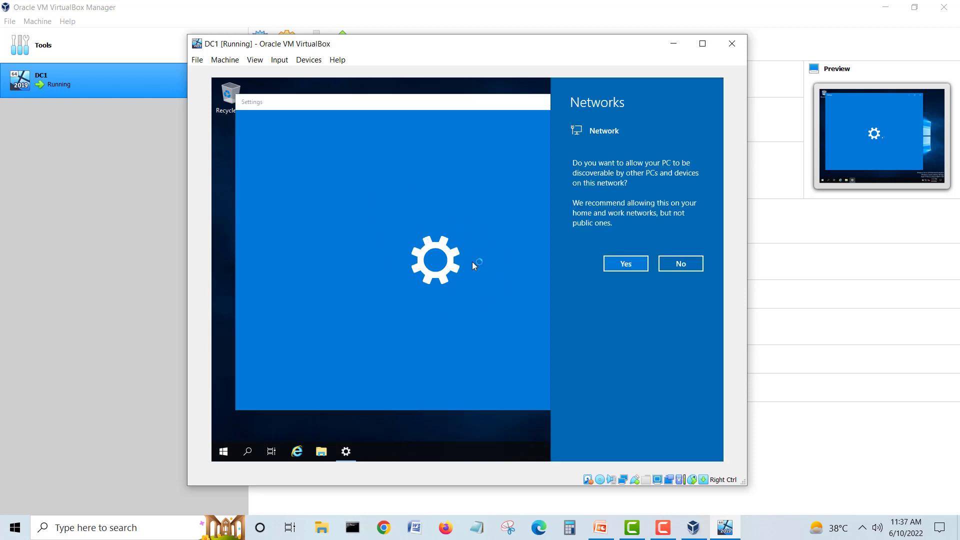
{"action": "left_click", "coordinate": [606, 264]}
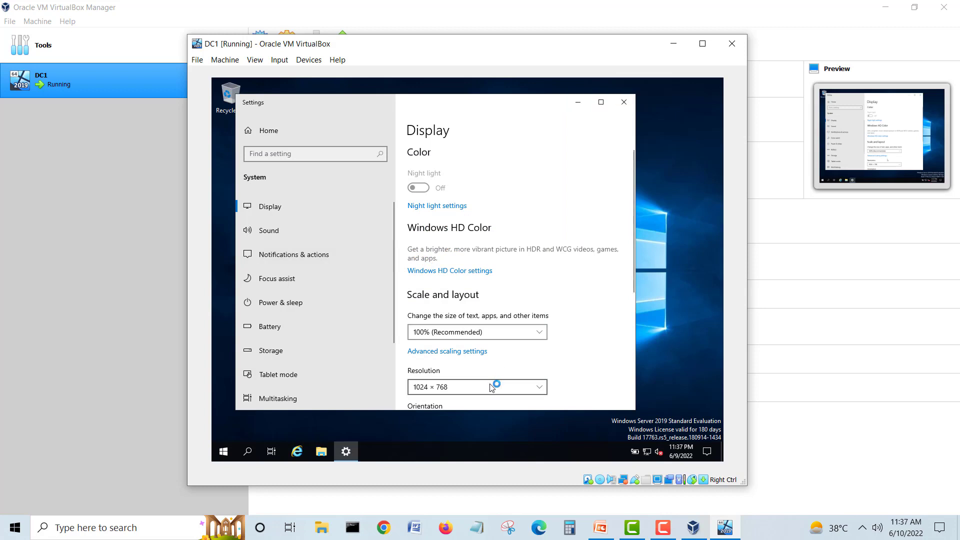
Step: Try 800 × 600 and 1152 × 864 resolutions, settling on 1280 × 1024
{"action": "left_click", "coordinate": [491, 388]}
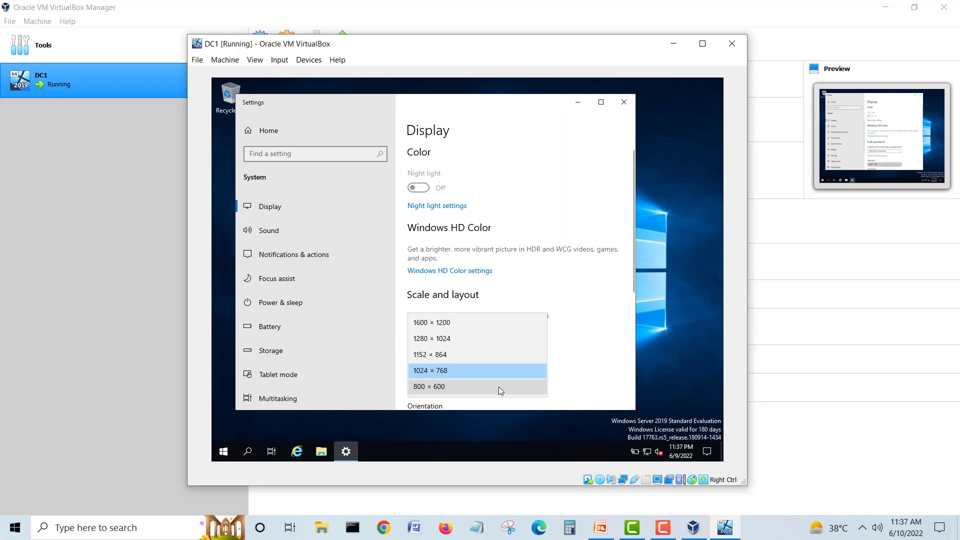
{"action": "left_click", "coordinate": [499, 386]}
{"action": "left_click", "coordinate": [524, 226]}
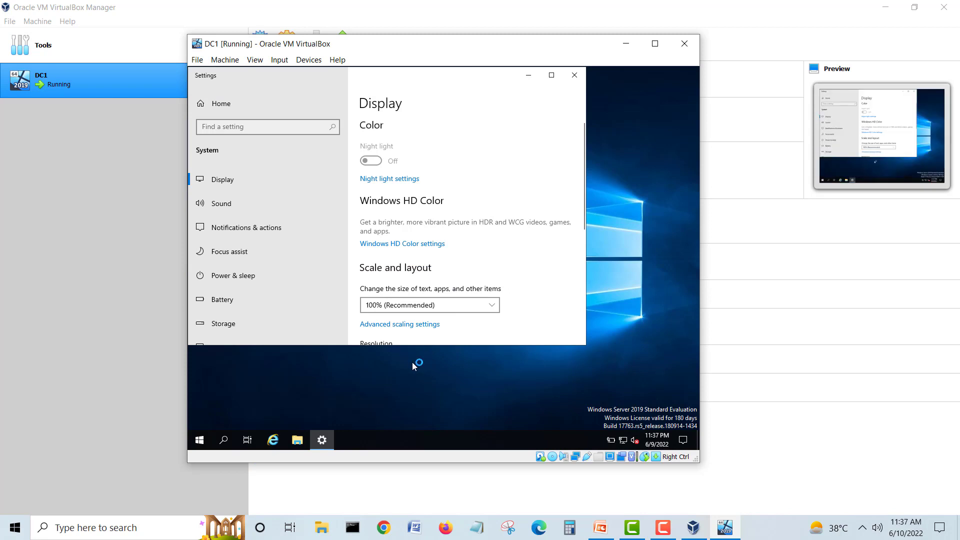
{"action": "left_click", "coordinate": [494, 370]}
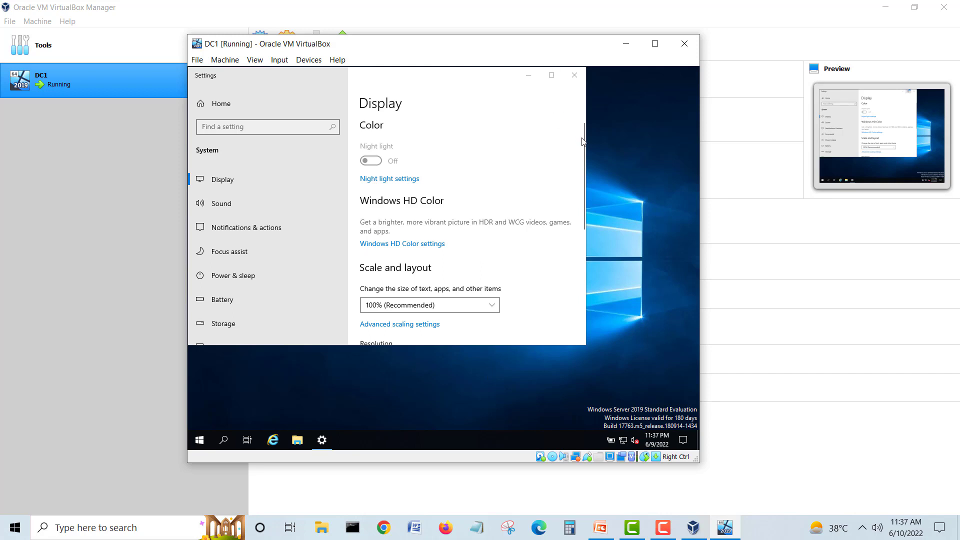
{"action": "left_click_drag", "start_coordinate": [585, 139], "coordinate": [585, 185]}
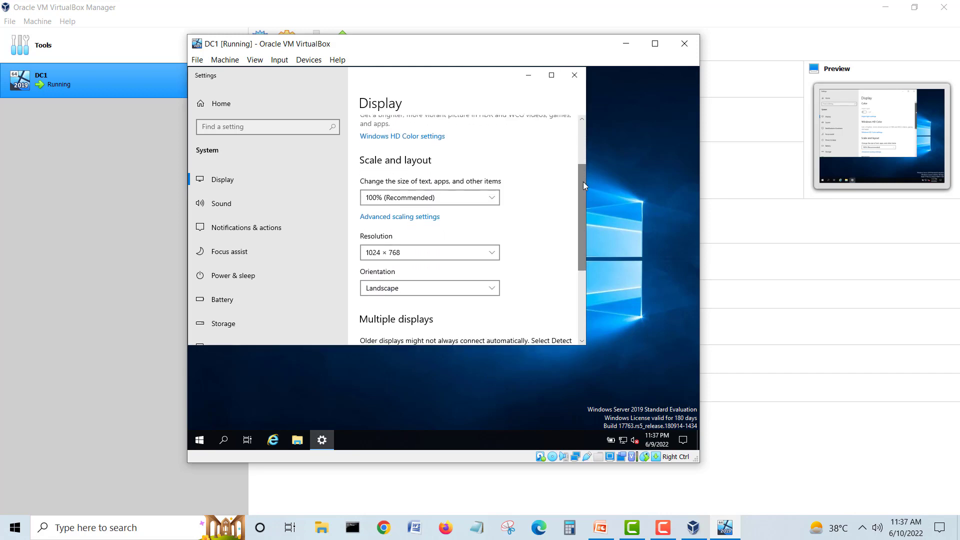
{"action": "left_click", "coordinate": [443, 252]}
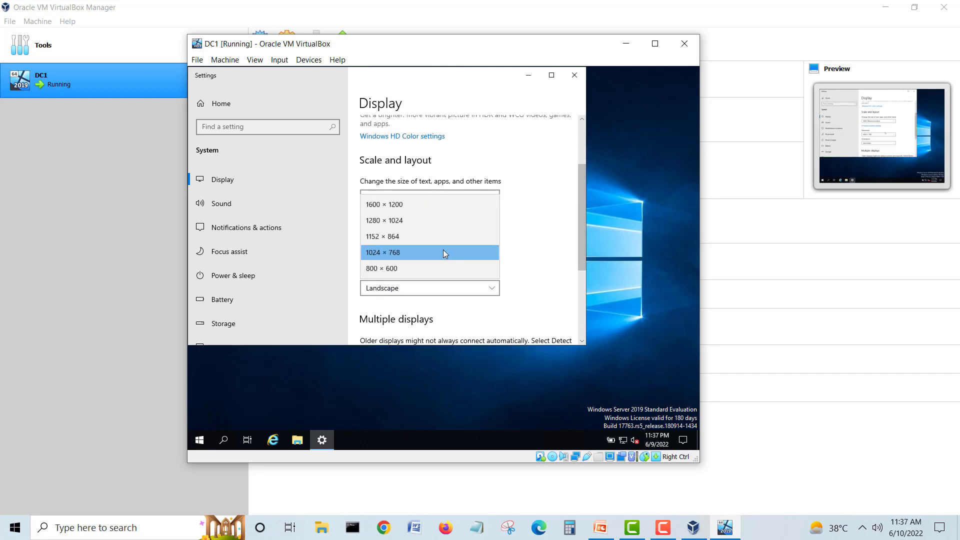
{"action": "left_click", "coordinate": [418, 238]}
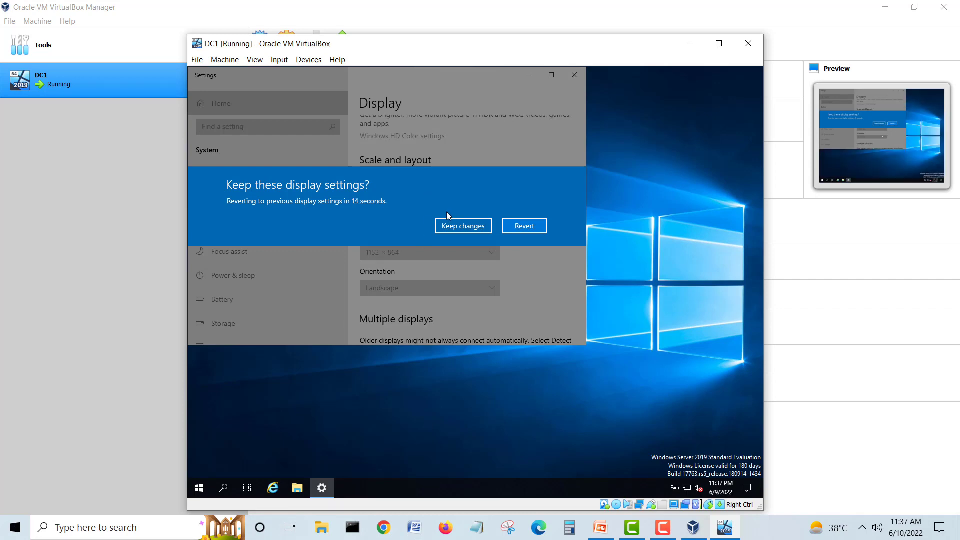
{"action": "left_click", "coordinate": [455, 227]}
{"action": "left_click", "coordinate": [452, 253]}
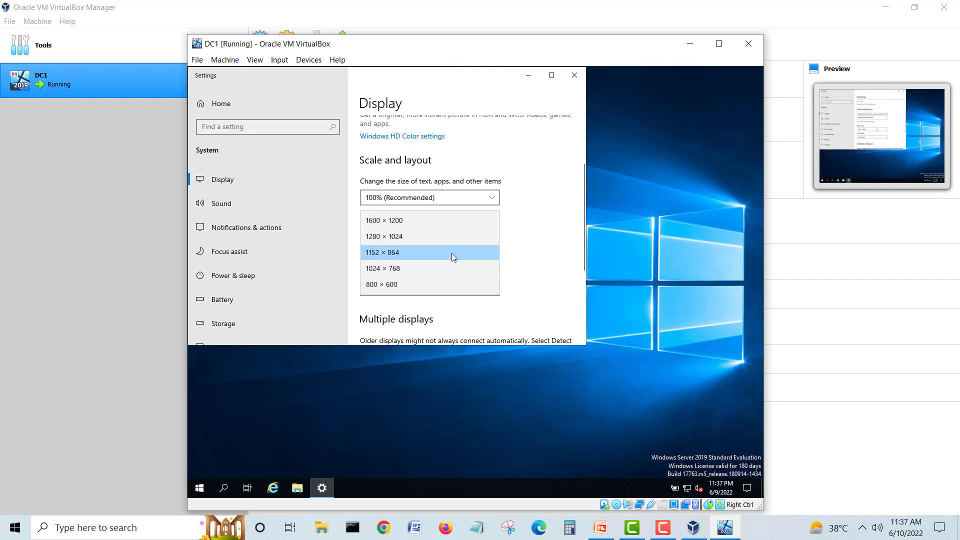
{"action": "left_click", "coordinate": [439, 236]}
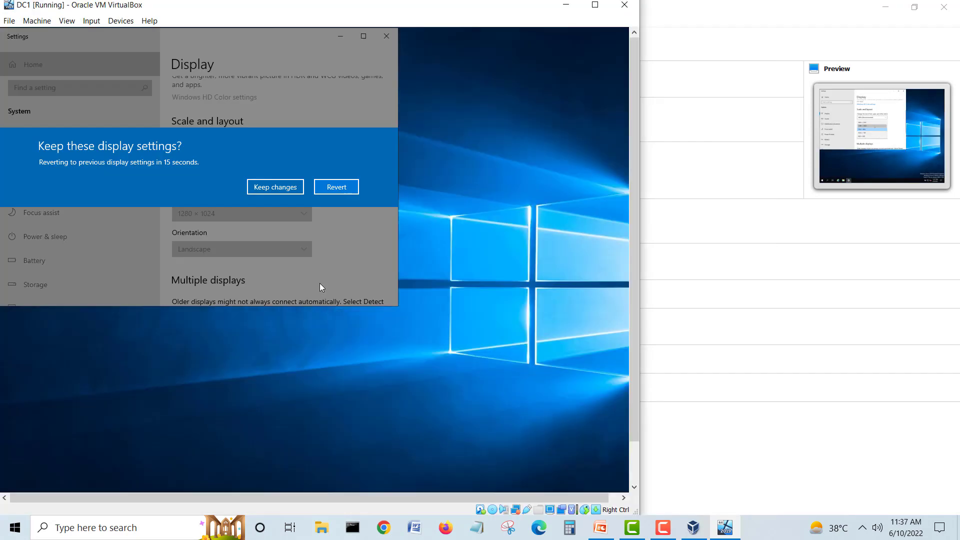
{"action": "left_click", "coordinate": [275, 187]}
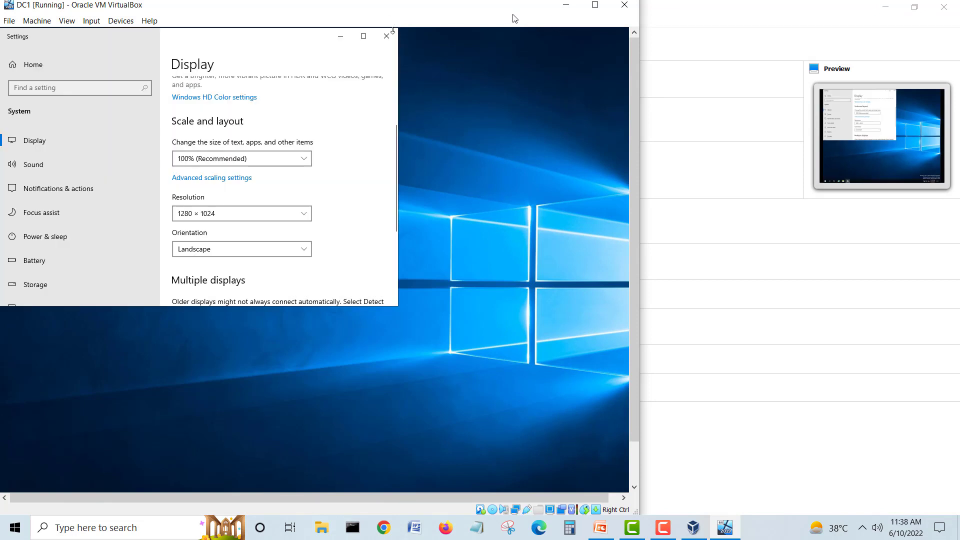
Step: Reposition the VM window, keep scaling at 100%, and reconfirm the 1280 × 1024 resolution
{"action": "left_click_drag", "start_coordinate": [515, 18], "coordinate": [612, 29]}
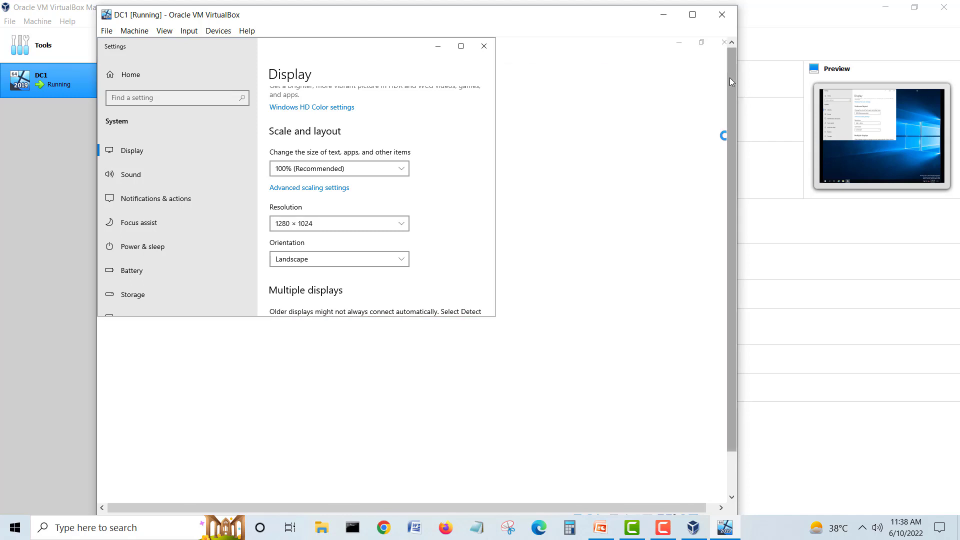
{"action": "mouse_move", "coordinate": [730, 78]}
{"action": "left_mouse_down"}
{"action": "mouse_move", "coordinate": [738, 232]}
{"action": "mouse_move", "coordinate": [747, 70]}
{"action": "left_mouse_up"}
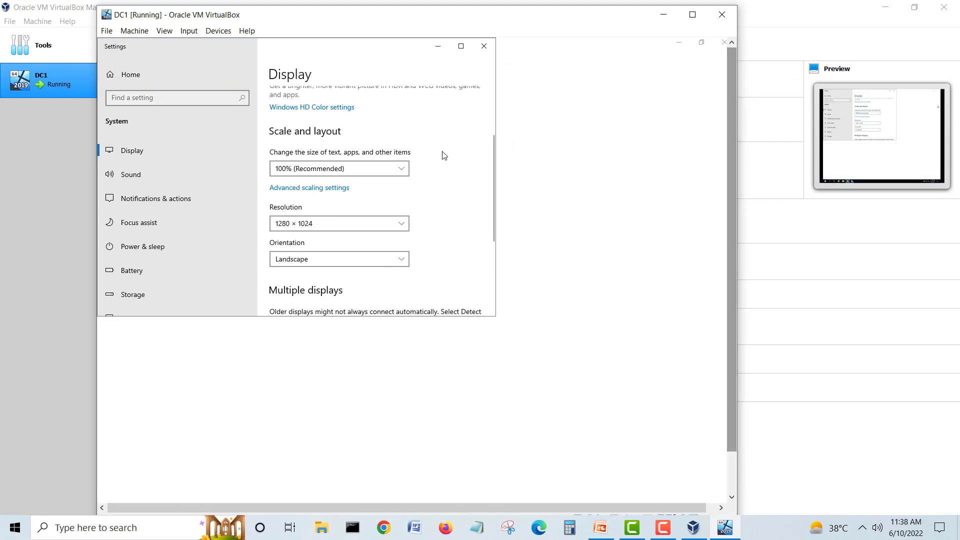
{"action": "left_click", "coordinate": [391, 165]}
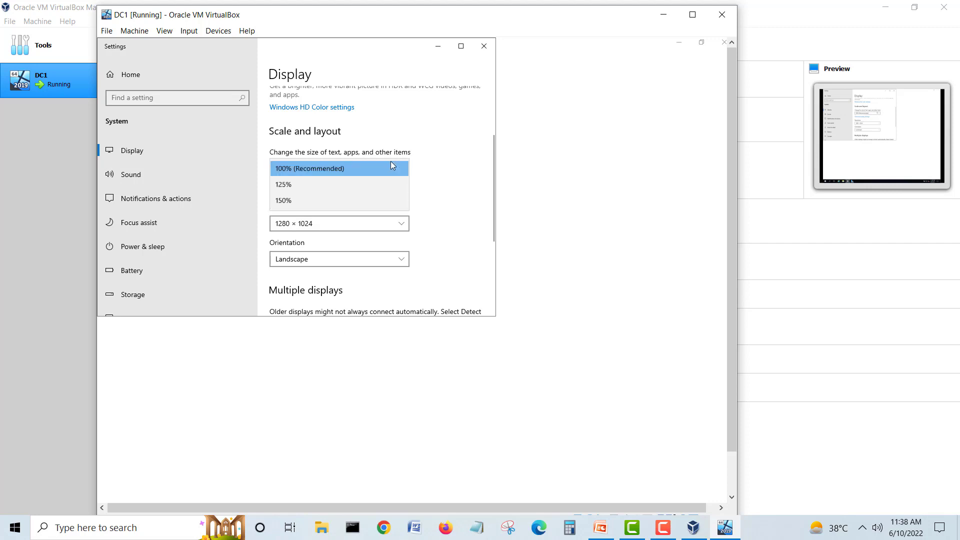
{"action": "left_click", "coordinate": [465, 165]}
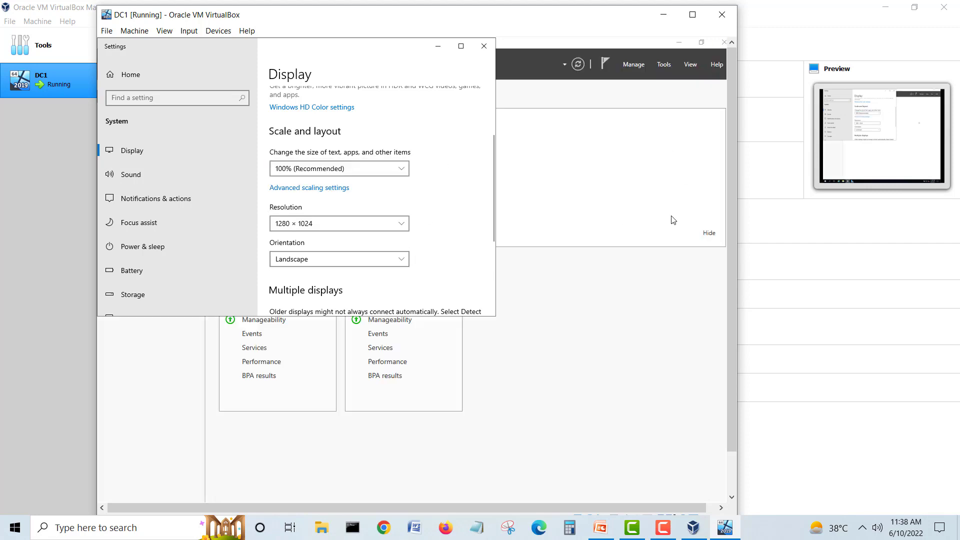
{"action": "mouse_move", "coordinate": [550, 507]}
{"action": "left_mouse_down"}
{"action": "mouse_move", "coordinate": [642, 499]}
{"action": "mouse_move", "coordinate": [469, 500]}
{"action": "mouse_move", "coordinate": [538, 502]}
{"action": "left_mouse_up"}
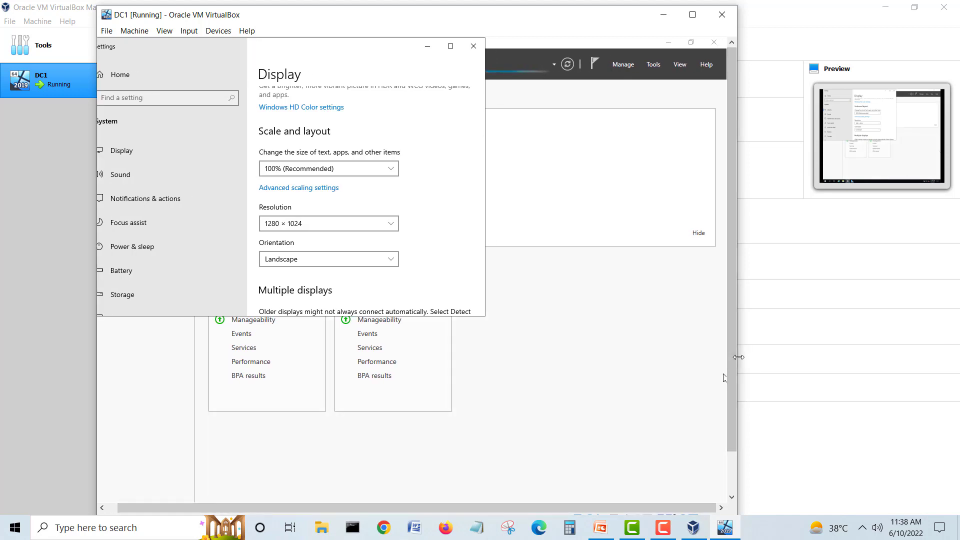
{"action": "left_click_drag", "start_coordinate": [736, 358], "coordinate": [829, 357]}
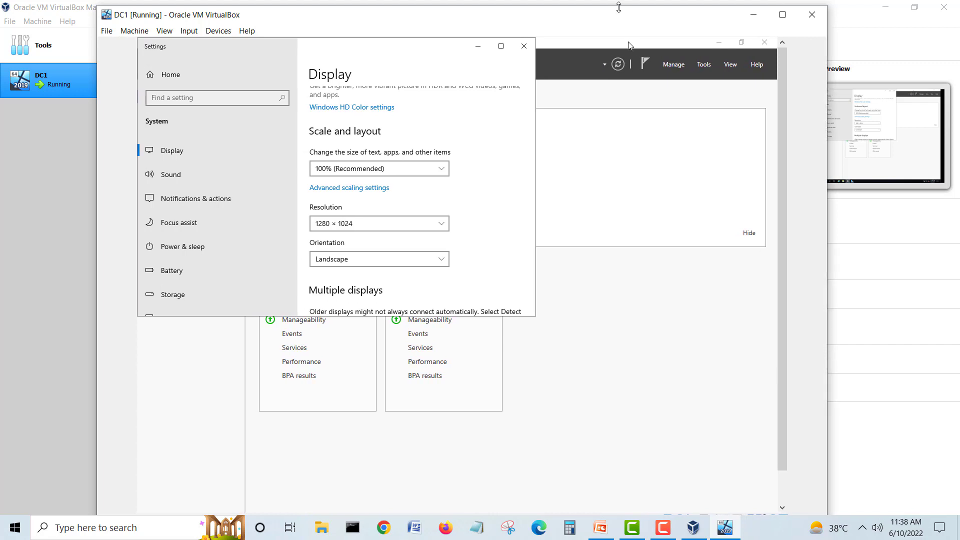
{"action": "left_click_drag", "start_coordinate": [618, 7], "coordinate": [620, 2]}
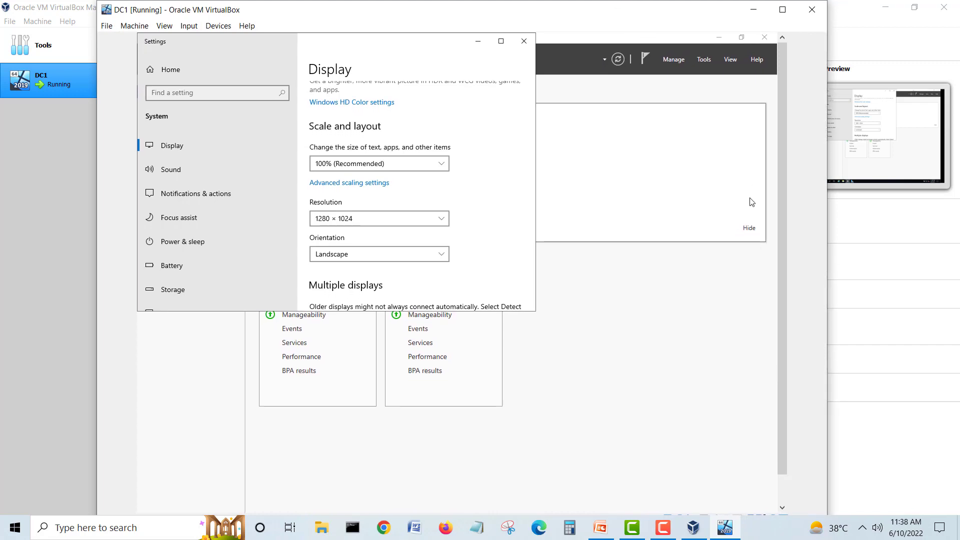
{"action": "left_click_drag", "start_coordinate": [783, 270], "coordinate": [772, 214]}
{"action": "left_click_drag", "start_coordinate": [783, 267], "coordinate": [780, 259]}
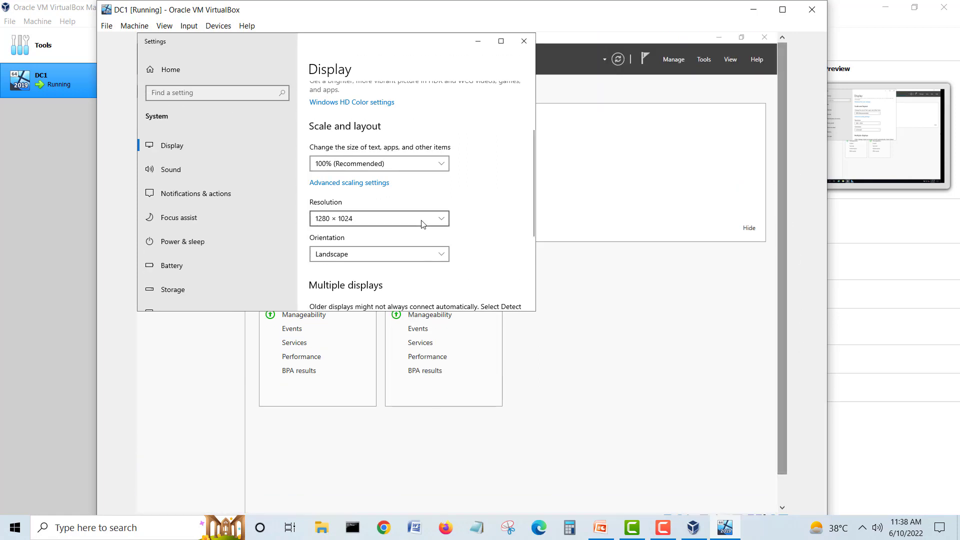
{"action": "left_click", "coordinate": [404, 218]}
{"action": "left_click", "coordinate": [375, 234]}
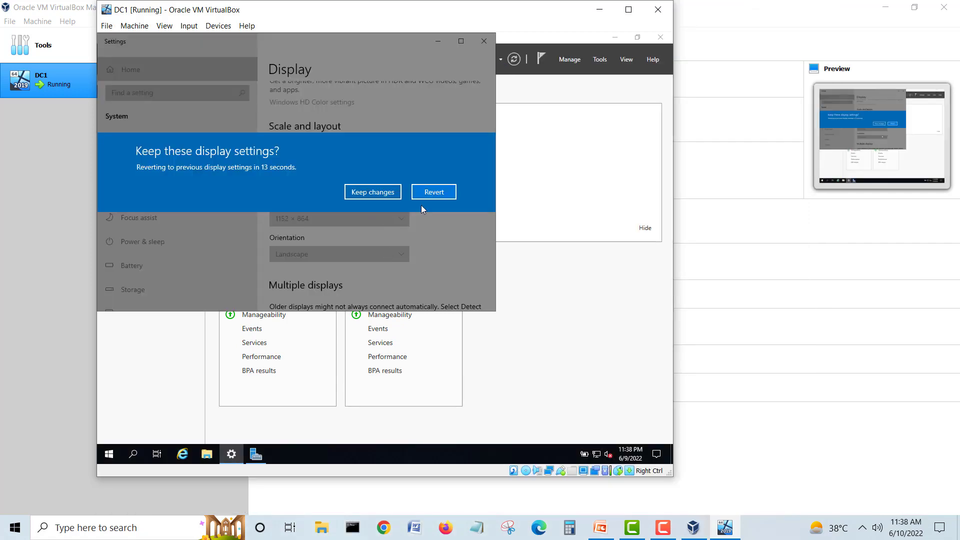
{"action": "left_click", "coordinate": [423, 194]}
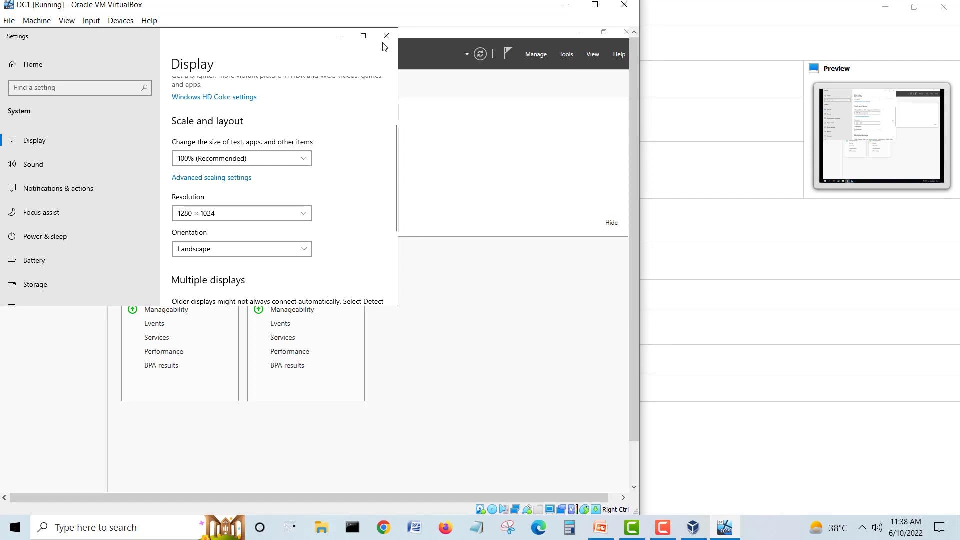
Step: Close the guest's Display settings and reposition the DC1 window
{"action": "left_click", "coordinate": [386, 37]}
{"action": "left_click_drag", "start_coordinate": [489, 10], "coordinate": [580, 13]}
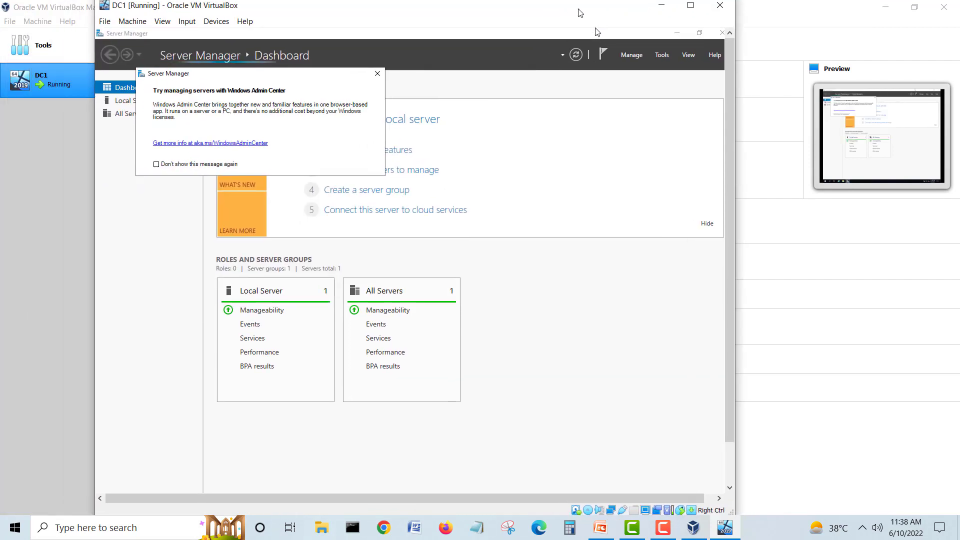
{"action": "left_click_drag", "start_coordinate": [735, 108], "coordinate": [841, 106]}
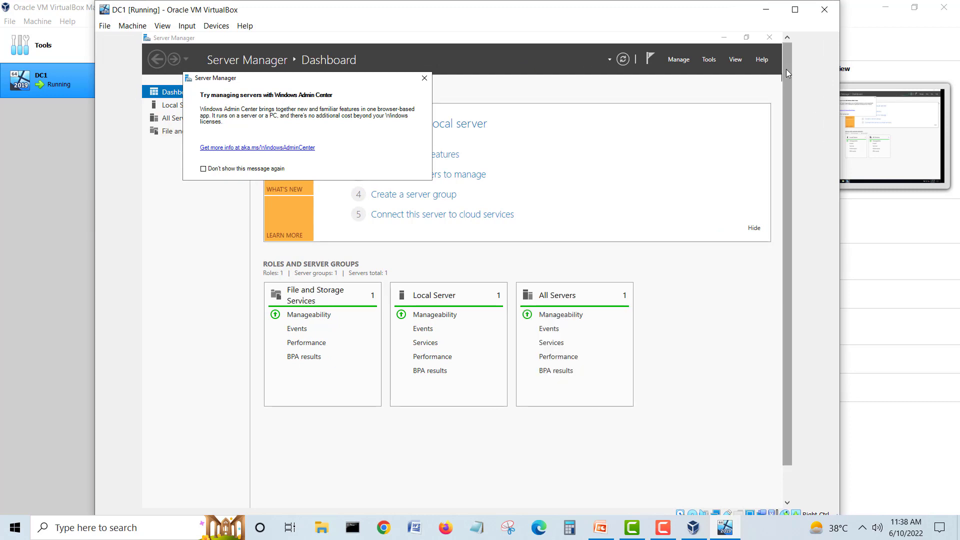
{"action": "left_click_drag", "start_coordinate": [787, 77], "coordinate": [815, 195]}
{"action": "left_click_drag", "start_coordinate": [811, 143], "coordinate": [820, 62]}
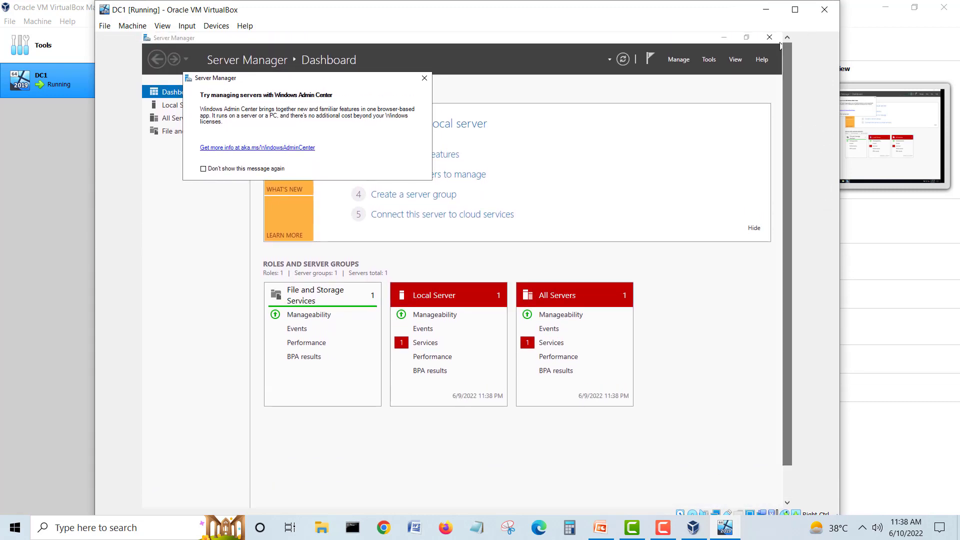
Step: Tick 'Don't show this message again' on the Windows Admin Center popup and close it
{"action": "left_click", "coordinate": [670, 61]}
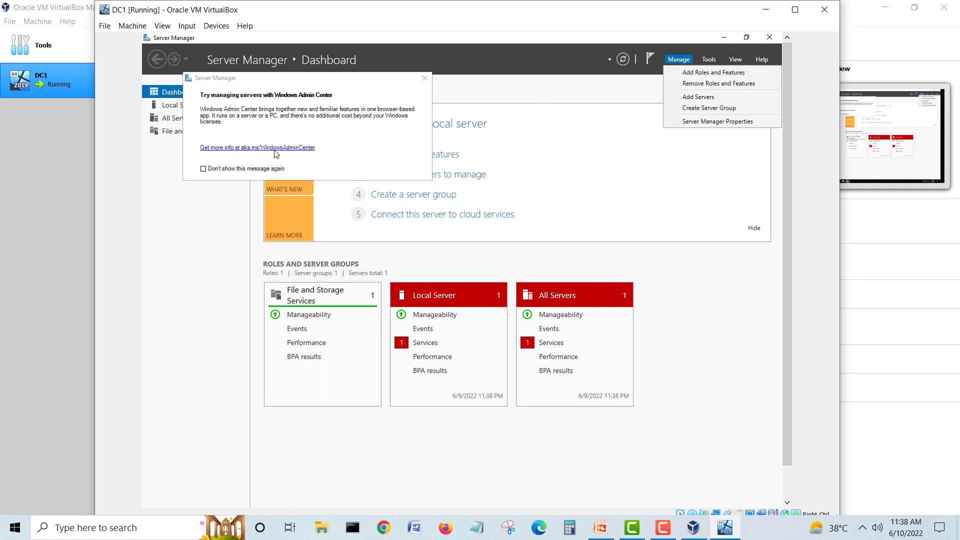
{"action": "left_click", "coordinate": [260, 170]}
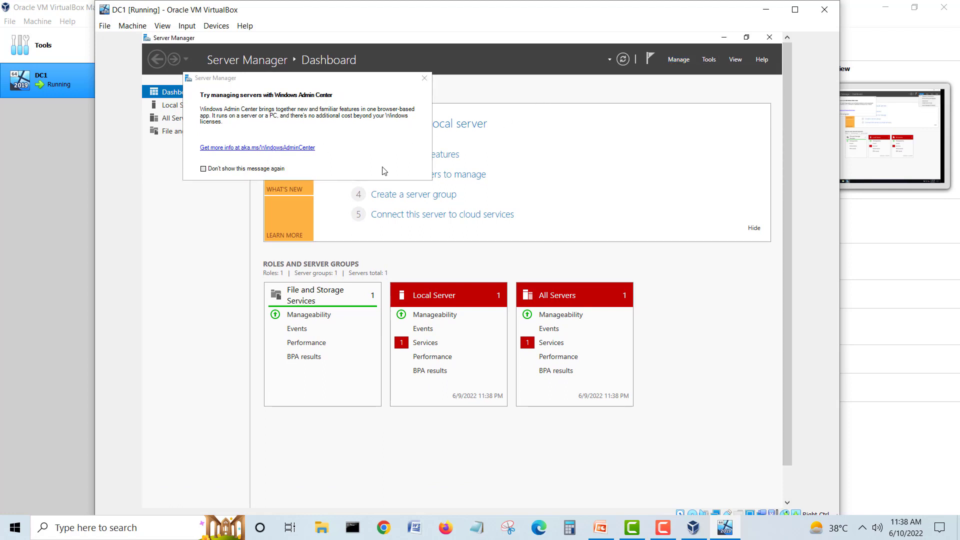
{"action": "left_click", "coordinate": [252, 174]}
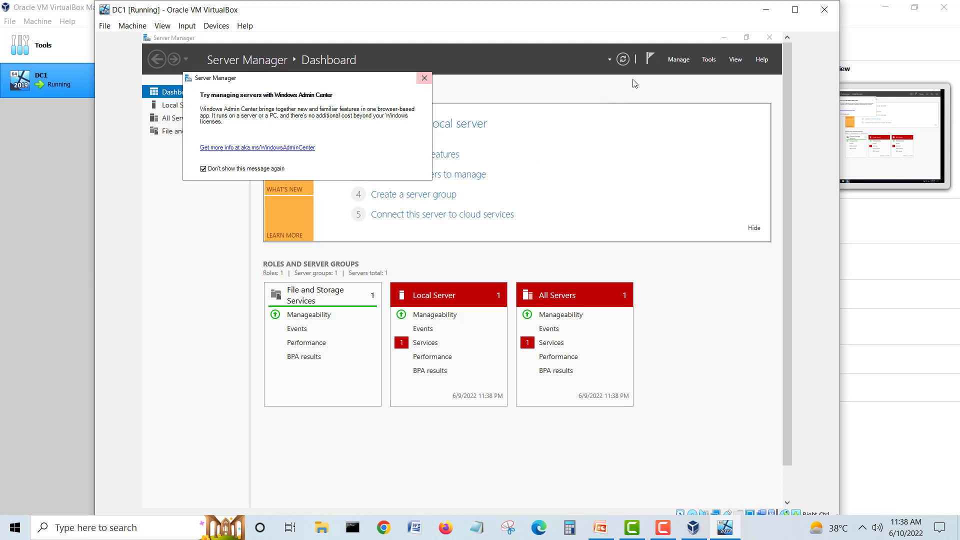
{"action": "left_click", "coordinate": [679, 59]}
{"action": "left_click", "coordinate": [424, 78]}
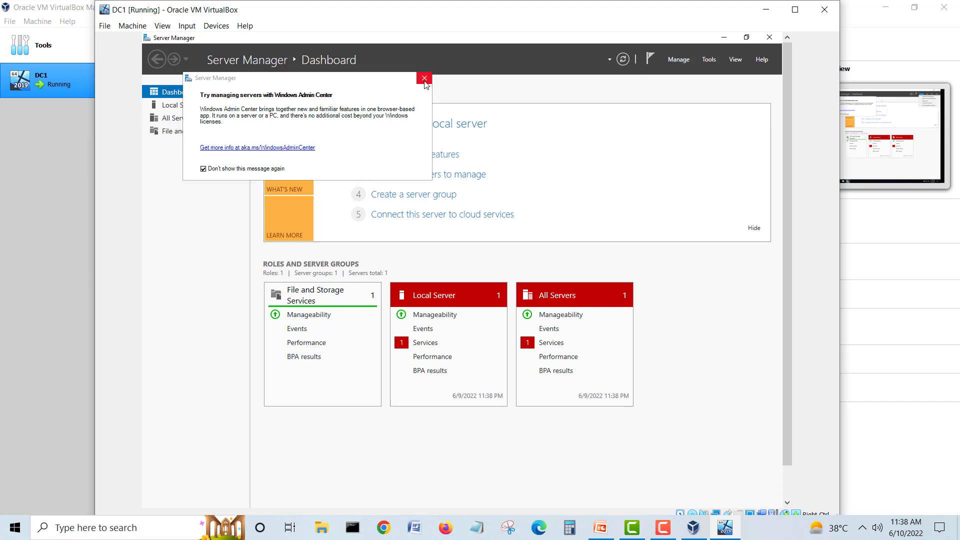
{"action": "left_click", "coordinate": [424, 78]}
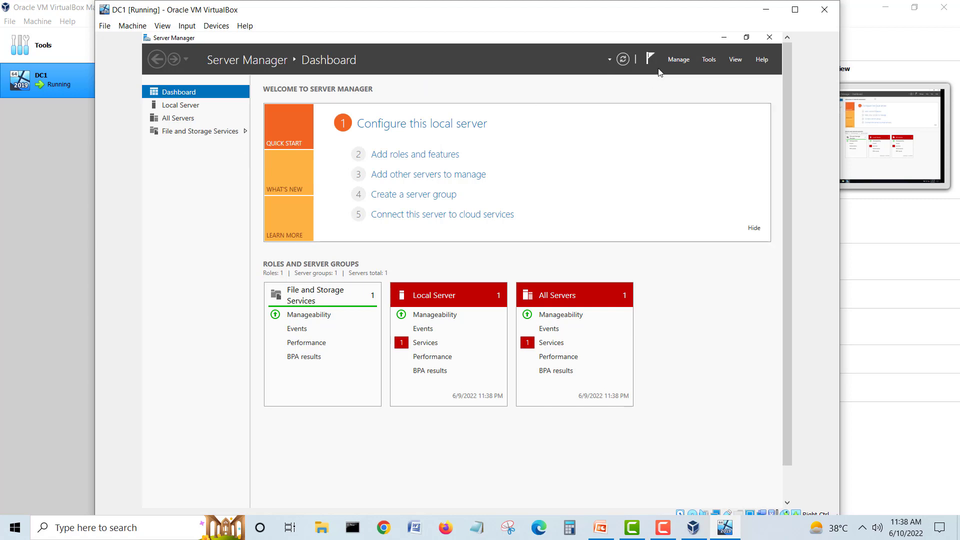
Step: Enable 'Do not start at logon' in Server Manager Properties, then close Server Manager
{"action": "left_click", "coordinate": [678, 59]}
{"action": "left_click", "coordinate": [686, 121]}
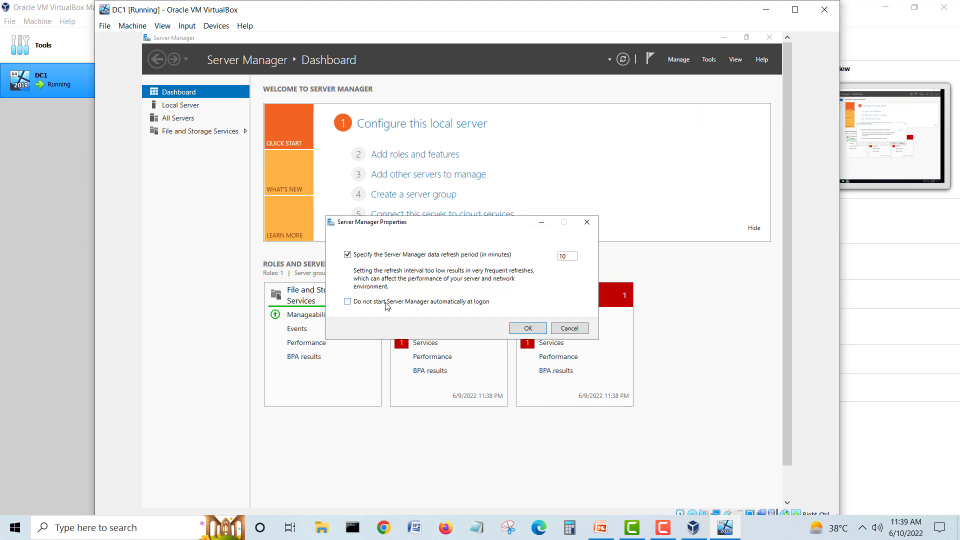
{"action": "left_click", "coordinate": [529, 328]}
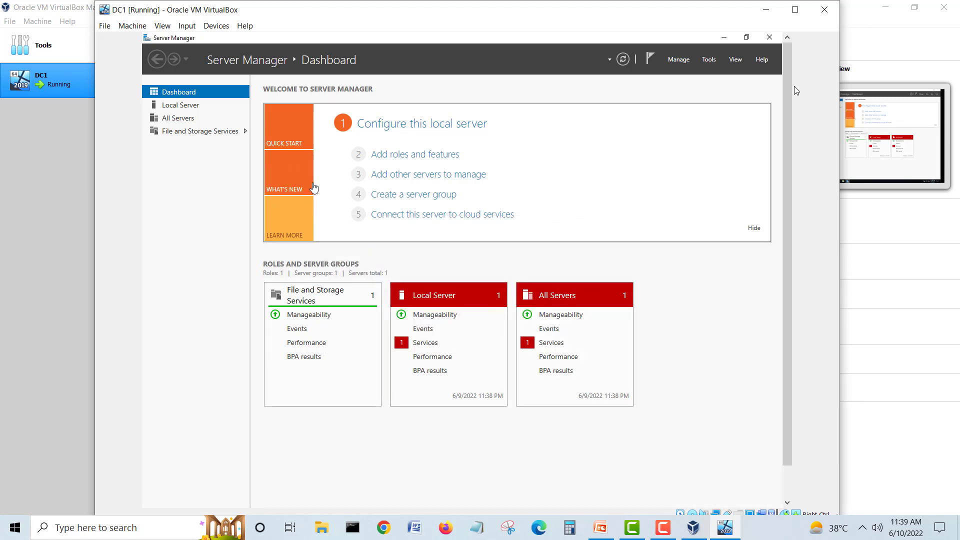
{"action": "left_click", "coordinate": [767, 39]}
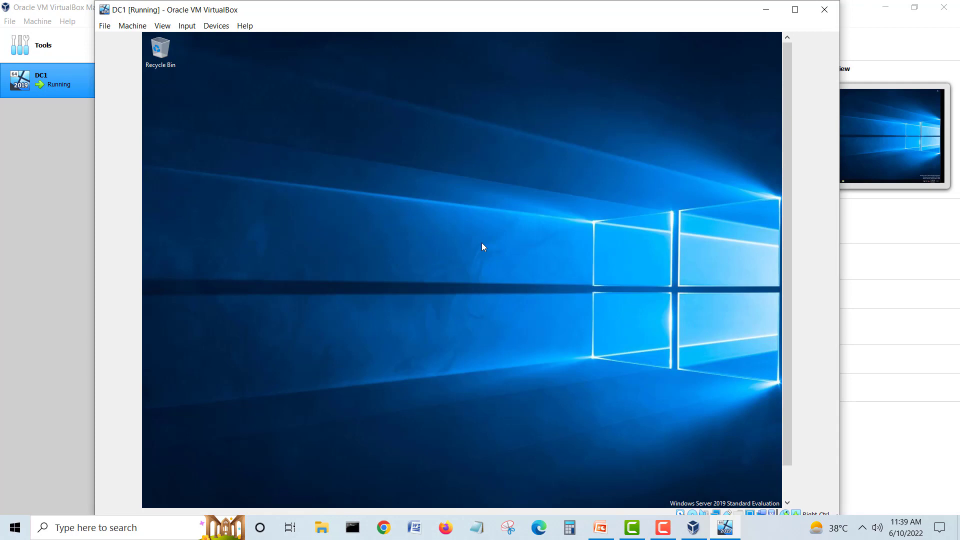
Step: Reopen Server Manager on DC1 from the guest's Start menu tile
{"action": "left_click_drag", "start_coordinate": [788, 160], "coordinate": [805, 330]}
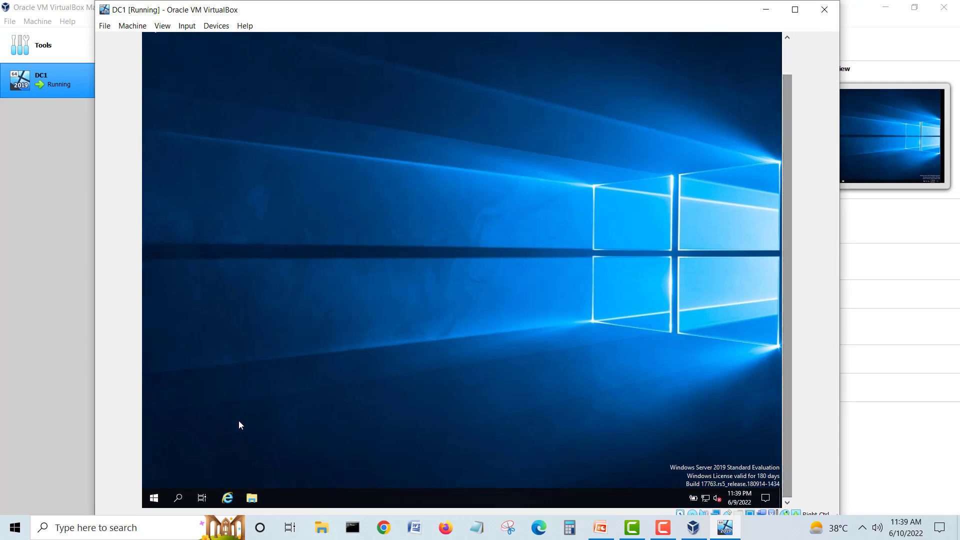
{"action": "left_click", "coordinate": [154, 497]}
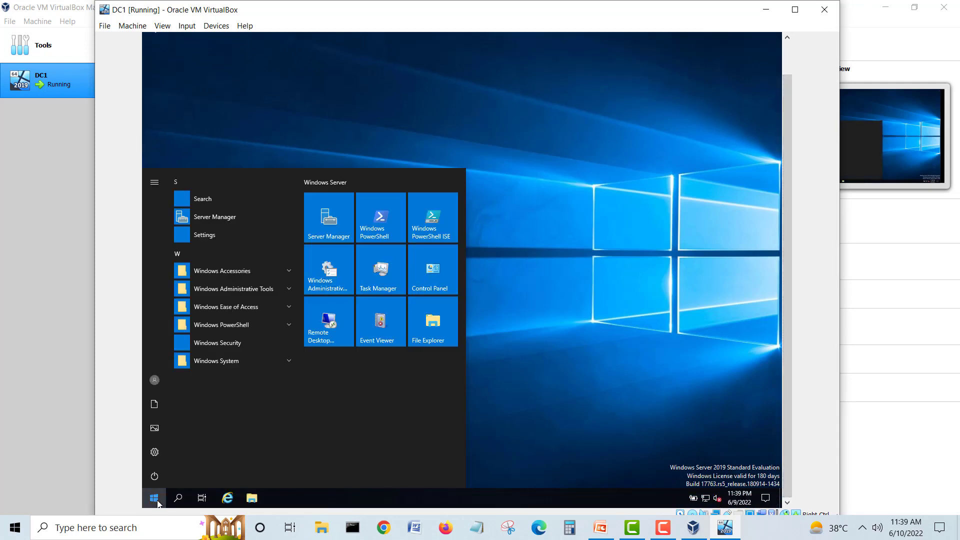
{"action": "left_click", "coordinate": [328, 223]}
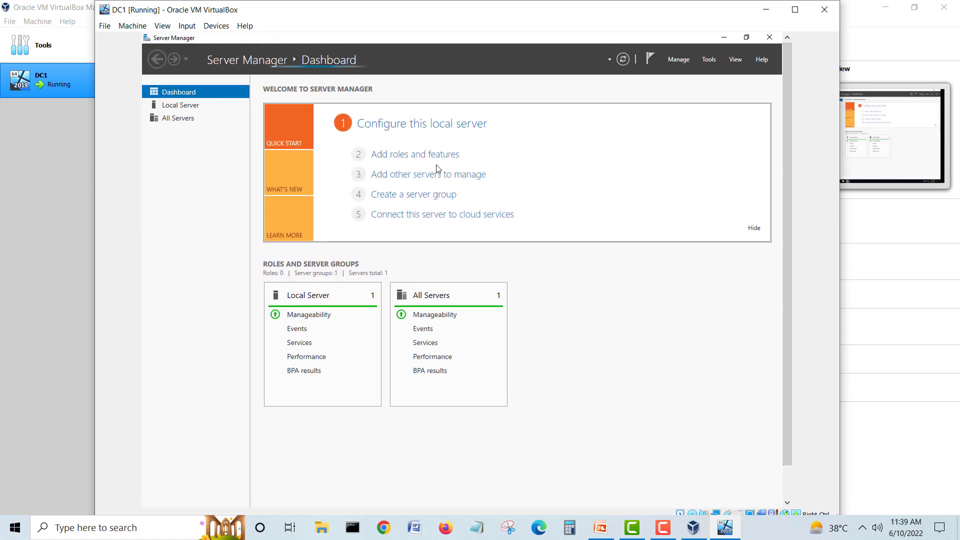
Step: Change the guest's computer name to DC1 in Local Server properties and restart now
{"action": "left_click", "coordinate": [192, 106]}
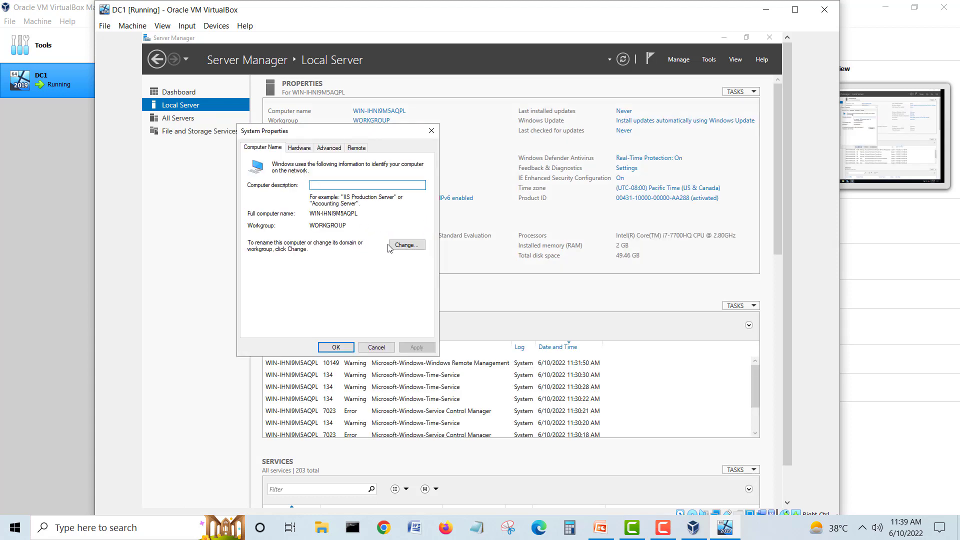
{"action": "left_click", "coordinate": [400, 245]}
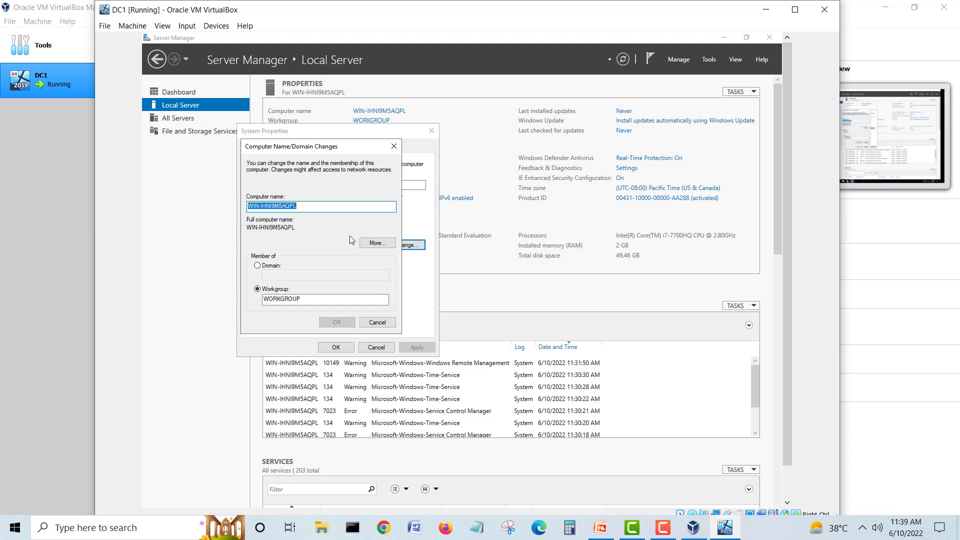
{"action": "type", "text": "DC1"}
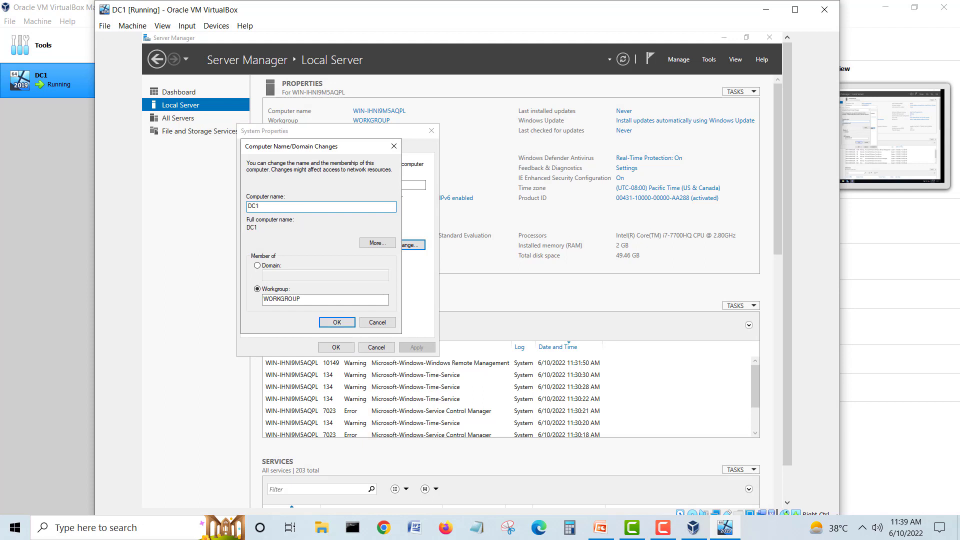
{"action": "left_click", "coordinate": [341, 319]}
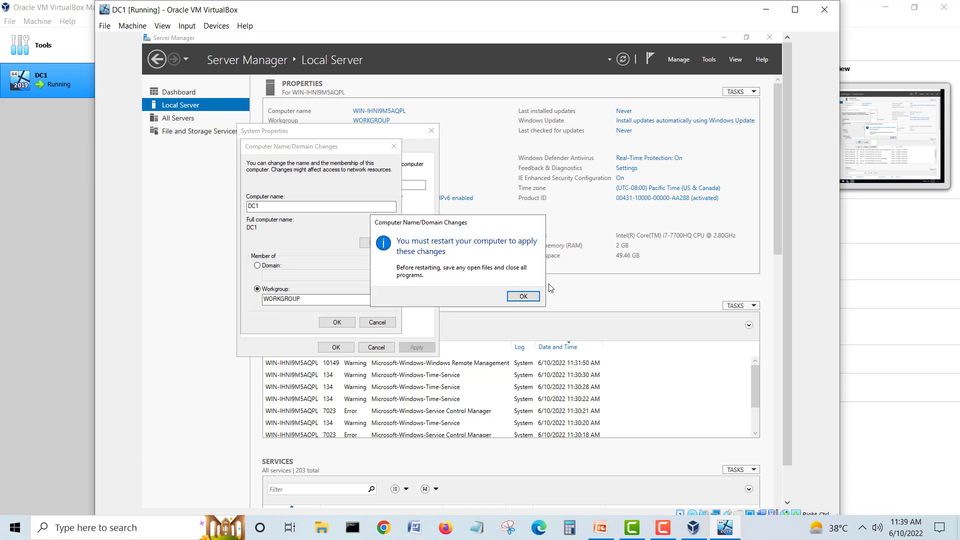
{"action": "left_click", "coordinate": [523, 296]}
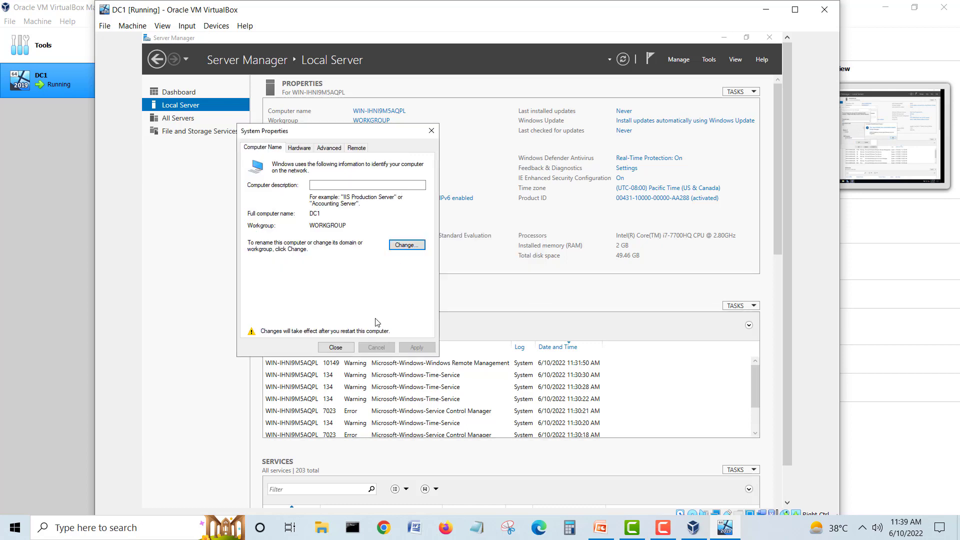
{"action": "left_click", "coordinate": [345, 347]}
{"action": "left_click", "coordinate": [454, 293]}
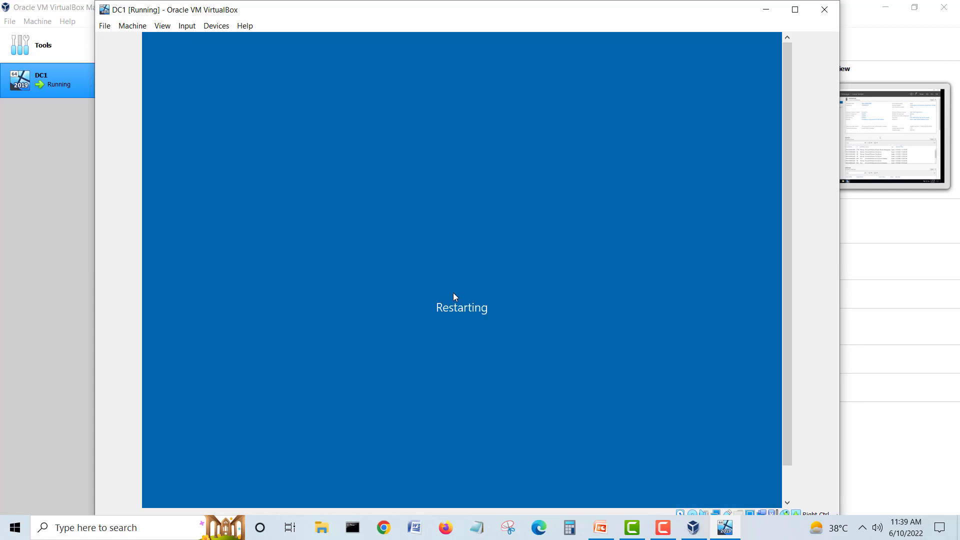
Step: Minimize DC1 and start a new virtual machine named Syslog1 in VirtualBox Manager
{"action": "left_click", "coordinate": [765, 10]}
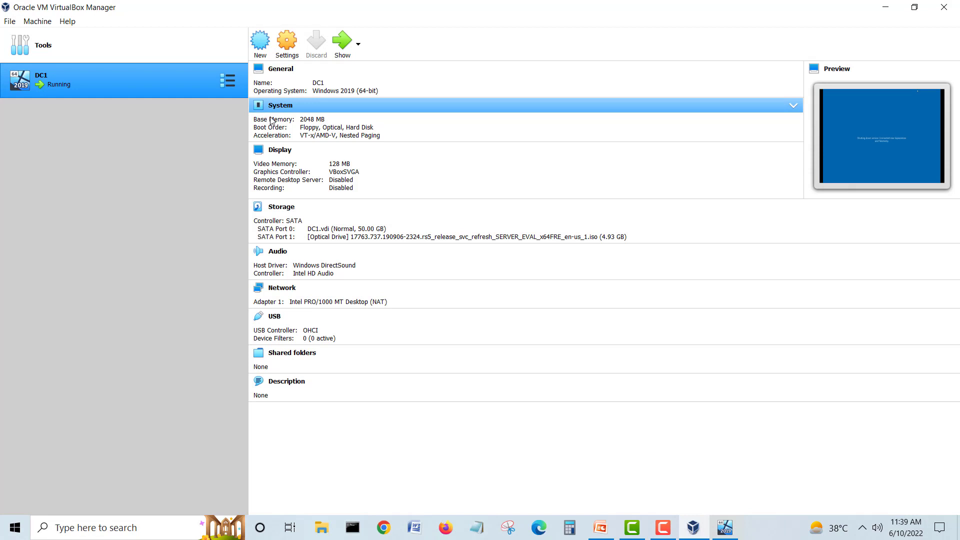
{"action": "left_click", "coordinate": [260, 43]}
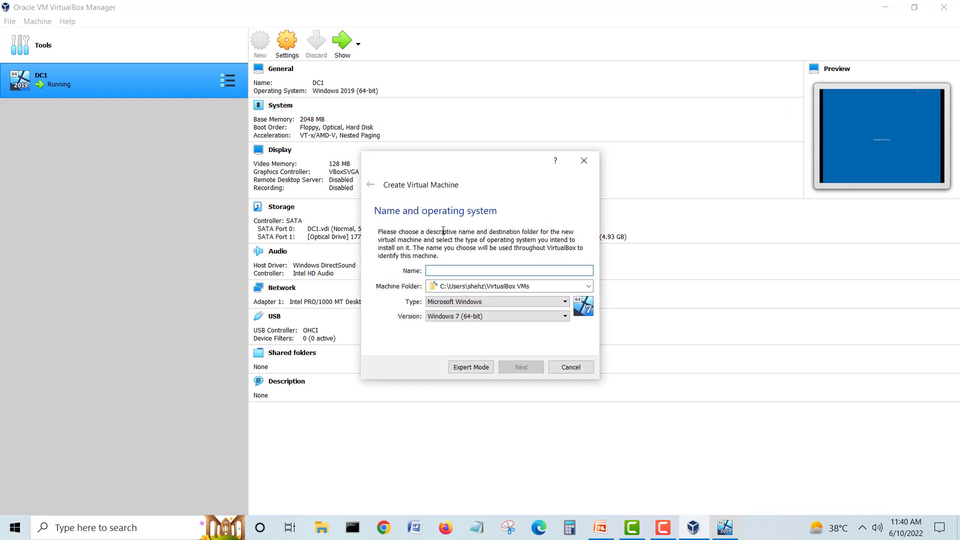
{"action": "type", "text": "Syslog1"}
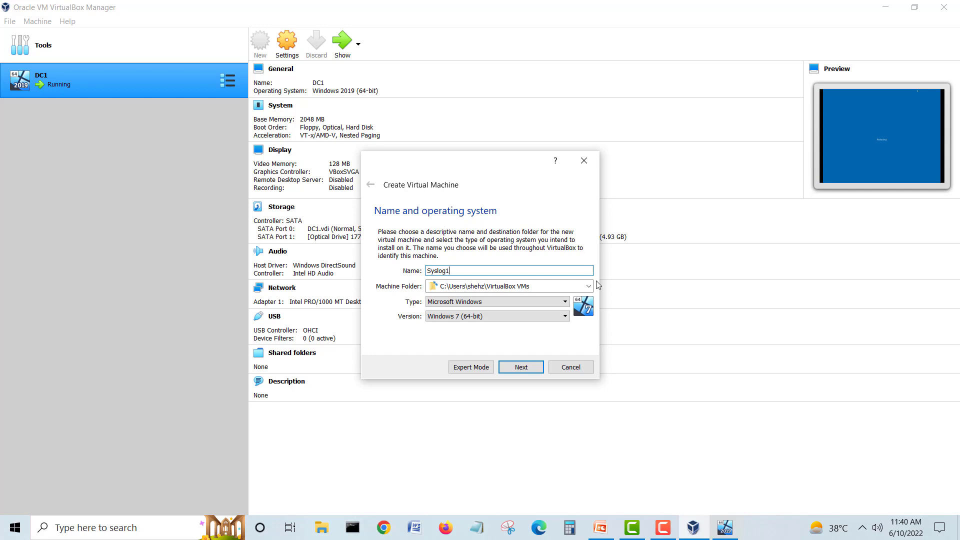
{"action": "left_click", "coordinate": [589, 286]}
Step: Set the machine folder to D:\Virtual Box VMs\Syslog1
{"action": "left_click", "coordinate": [492, 308]}
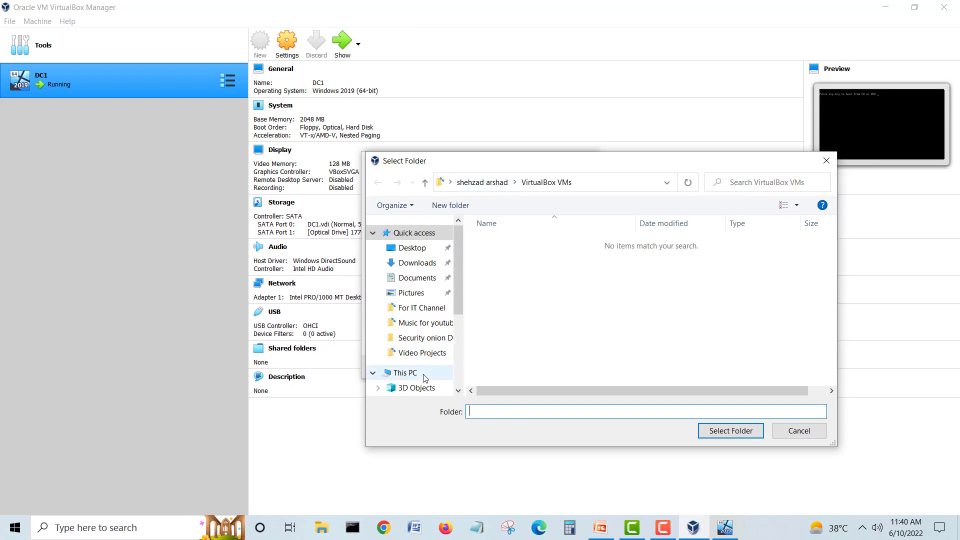
{"action": "left_click_drag", "start_coordinate": [455, 298], "coordinate": [460, 370]}
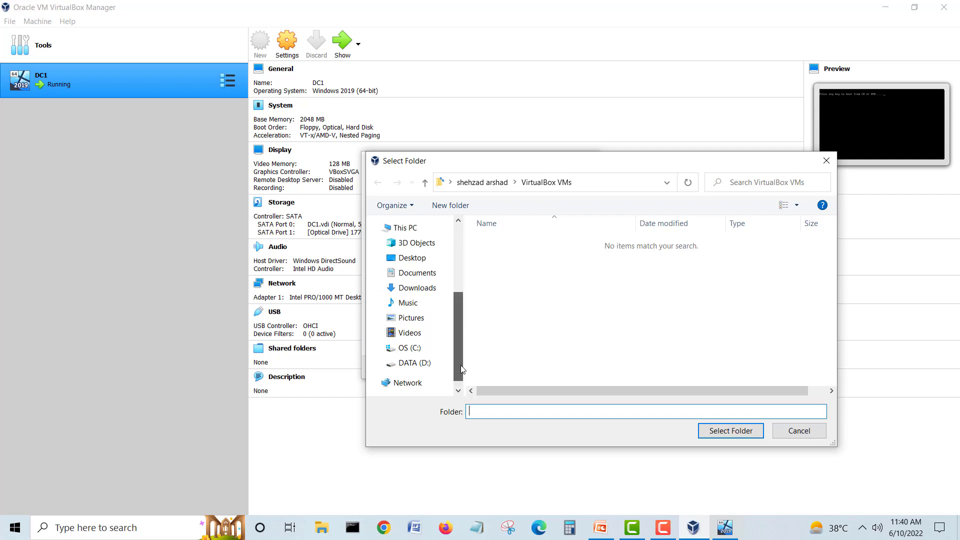
{"action": "left_click", "coordinate": [415, 362]}
{"action": "left_click_drag", "start_coordinate": [838, 246], "coordinate": [832, 354]}
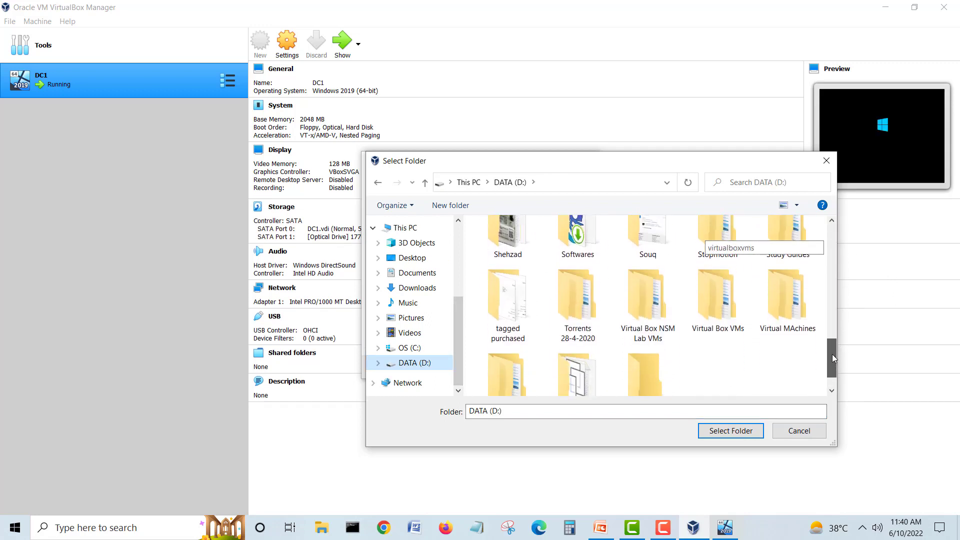
{"action": "double_click", "coordinate": [716, 332]}
{"action": "double_click", "coordinate": [514, 272]}
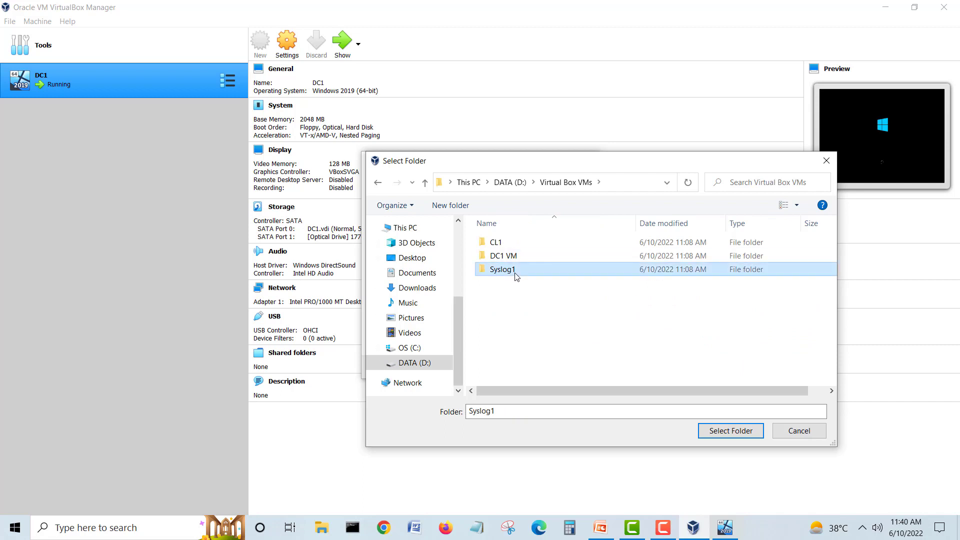
{"action": "left_click", "coordinate": [705, 428]}
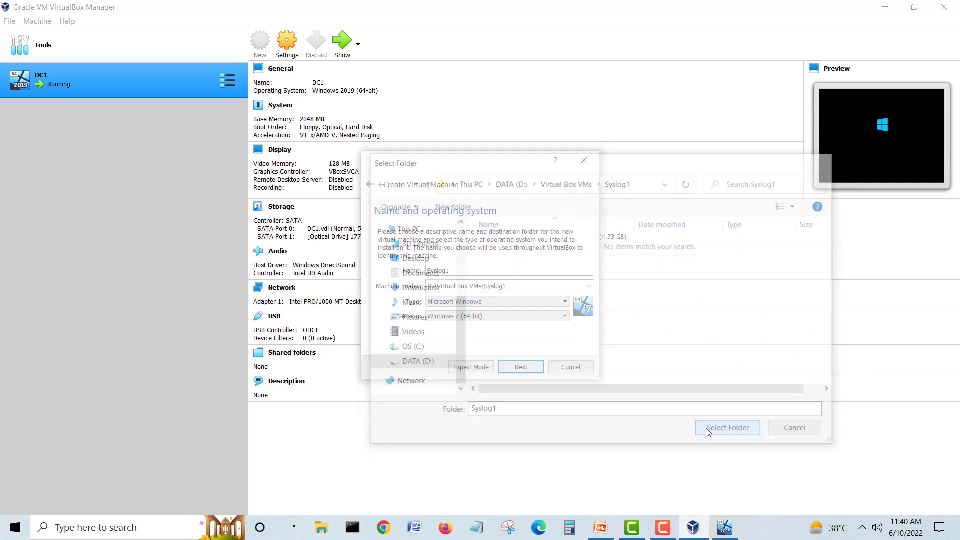
Step: Choose type Microsoft Windows and version Windows 2019 (64-bit)
{"action": "left_click", "coordinate": [481, 301]}
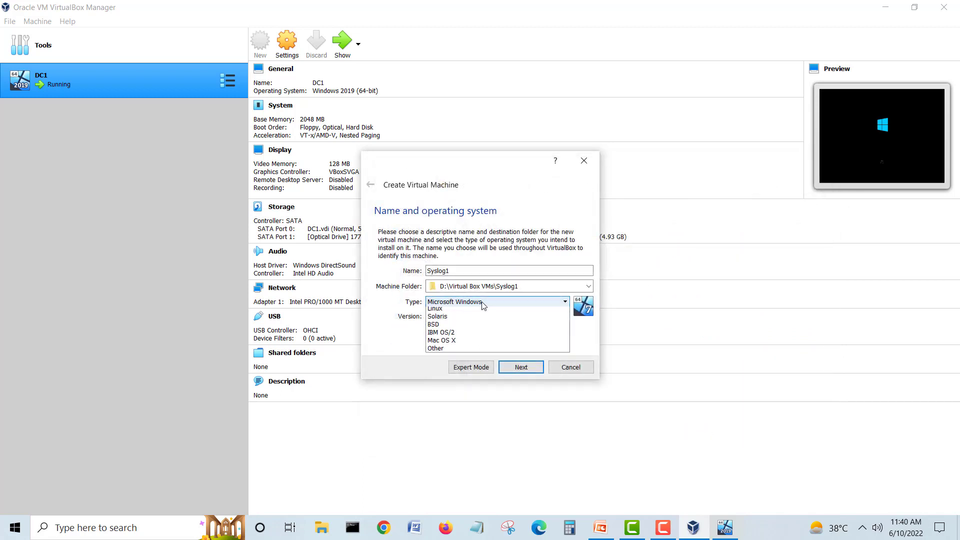
{"action": "left_click", "coordinate": [478, 312]}
{"action": "left_click", "coordinate": [481, 316]}
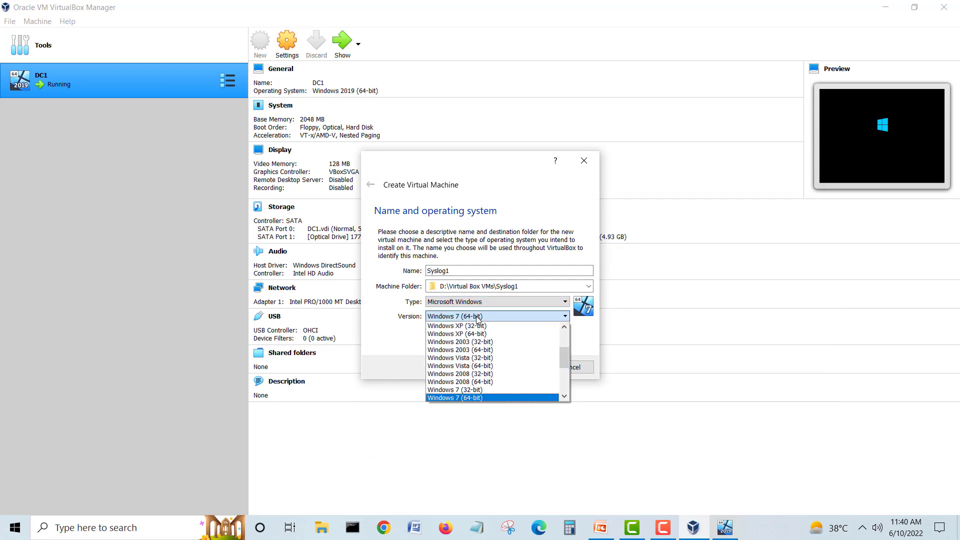
{"action": "scroll", "coordinate": [486, 359], "scroll_direction": "down", "scroll_amount": 2}
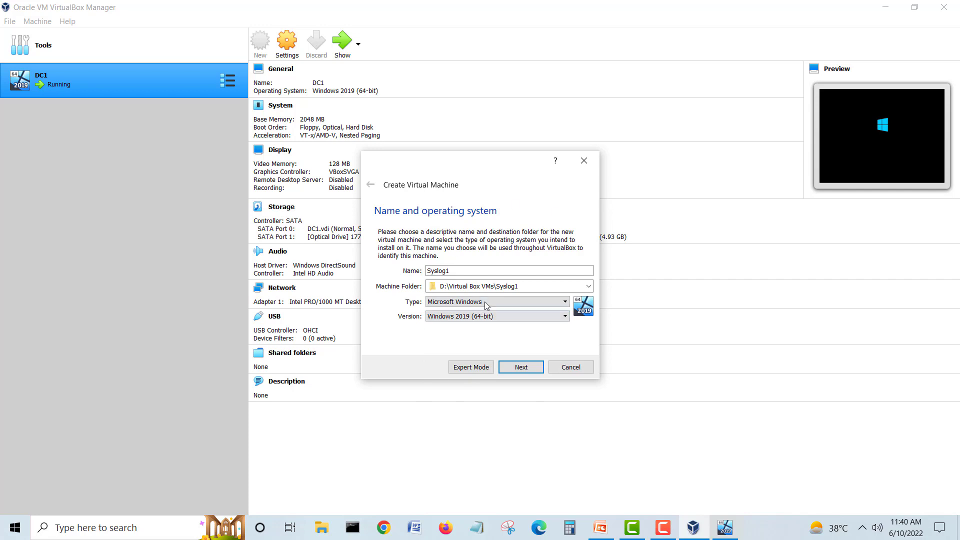
Step: Advance to the memory page and compute 1024 × 3 = 3072 in Calculator
{"action": "left_click", "coordinate": [521, 367]}
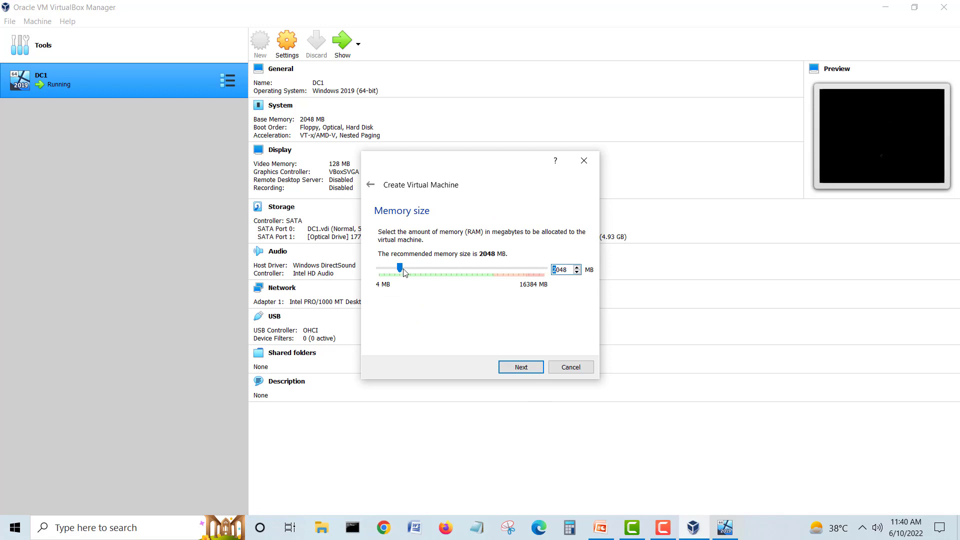
{"action": "left_click_drag", "start_coordinate": [404, 271], "coordinate": [402, 270]}
{"action": "left_click", "coordinate": [570, 527]}
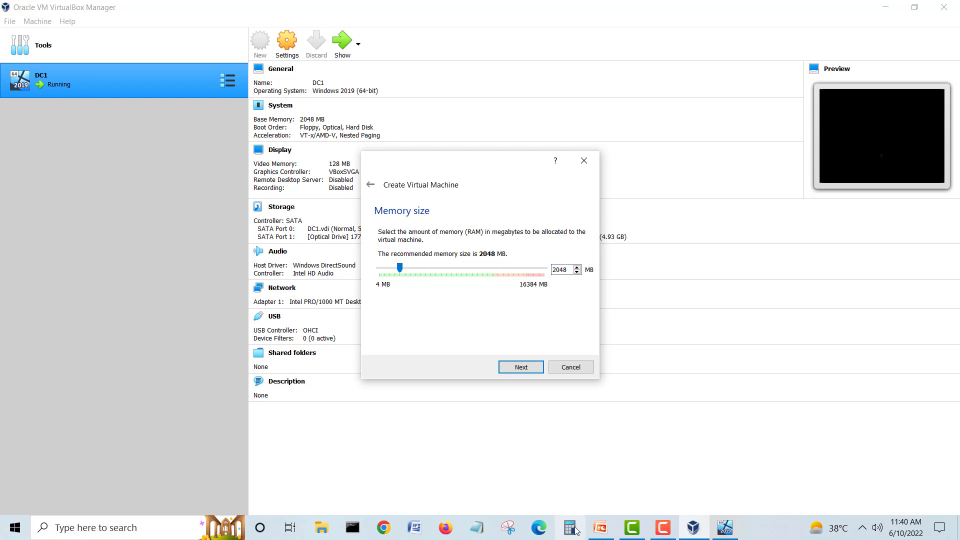
{"action": "left_click", "coordinate": [353, 439]}
{"action": "left_click", "coordinate": [450, 468]}
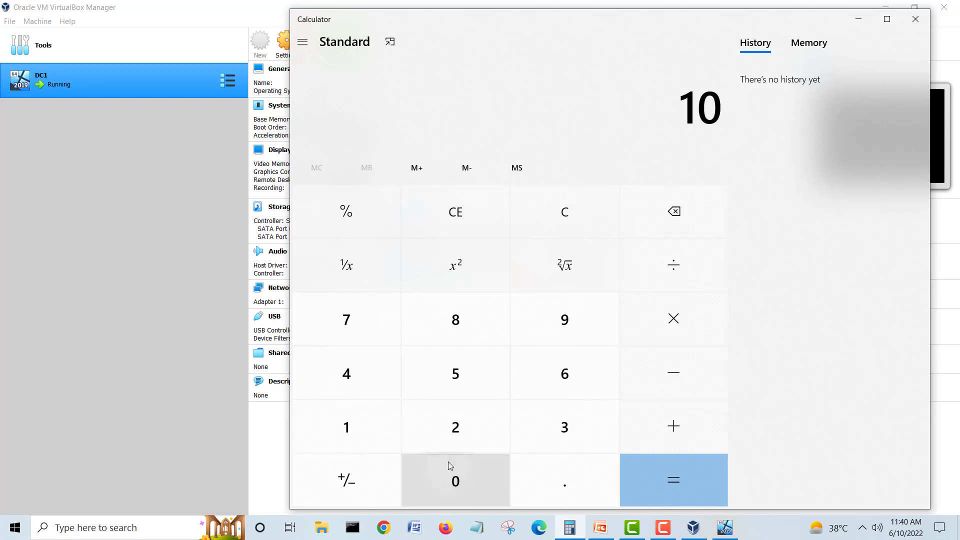
{"action": "left_click", "coordinate": [454, 428]}
{"action": "left_click", "coordinate": [344, 379]}
{"action": "left_click", "coordinate": [672, 326]}
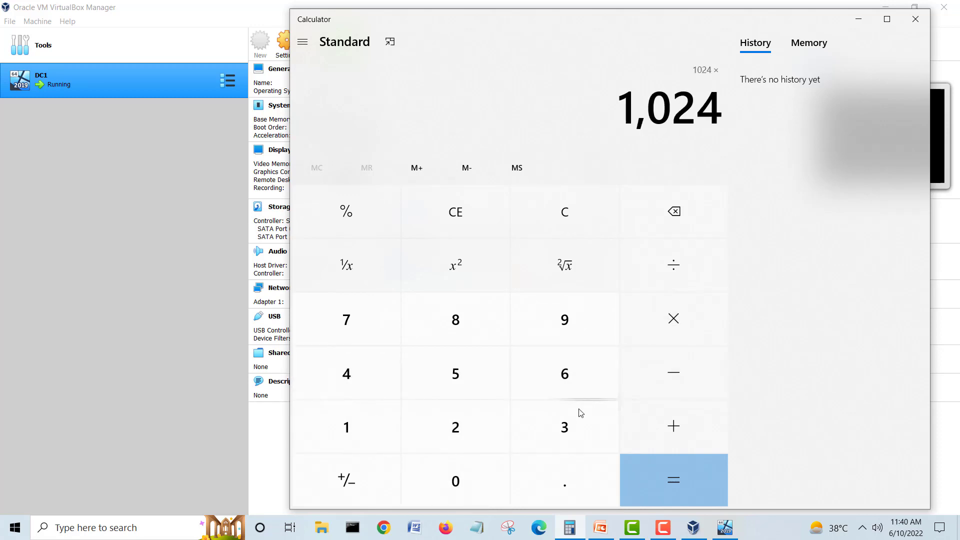
{"action": "left_click", "coordinate": [572, 423]}
{"action": "left_click", "coordinate": [700, 480]}
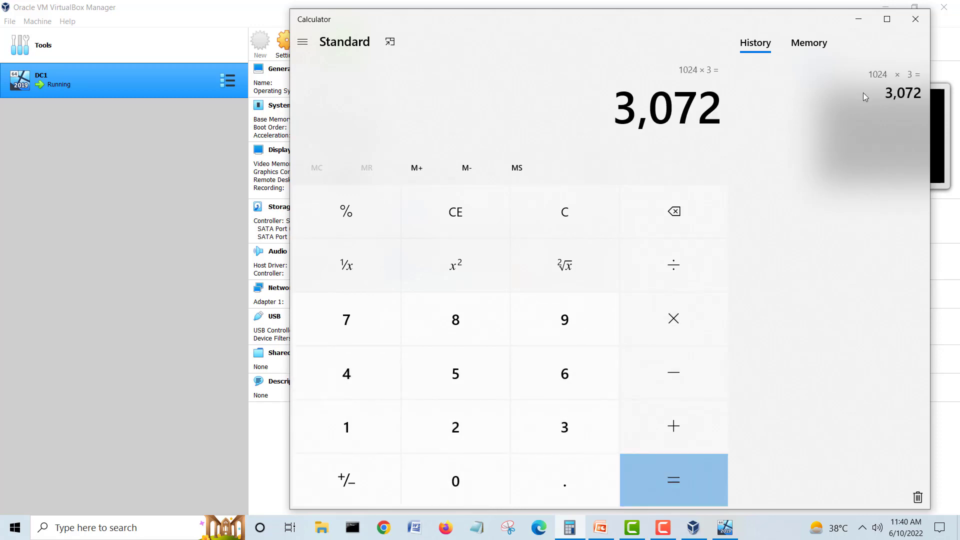
{"action": "left_click", "coordinate": [915, 19]}
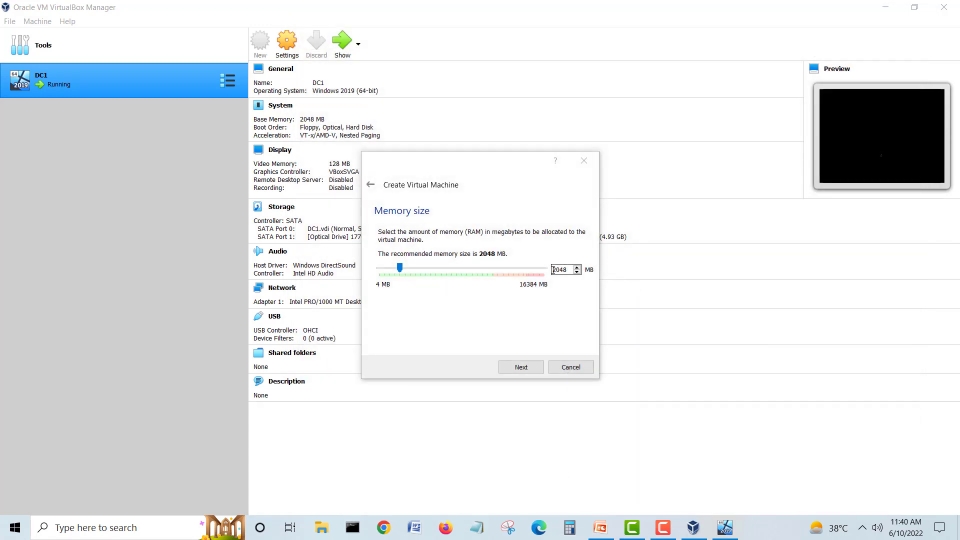
Step: Replace the memory amount with 3071 MB
{"action": "left_click", "coordinate": [571, 269]}
{"action": "left_click", "coordinate": [572, 269]}
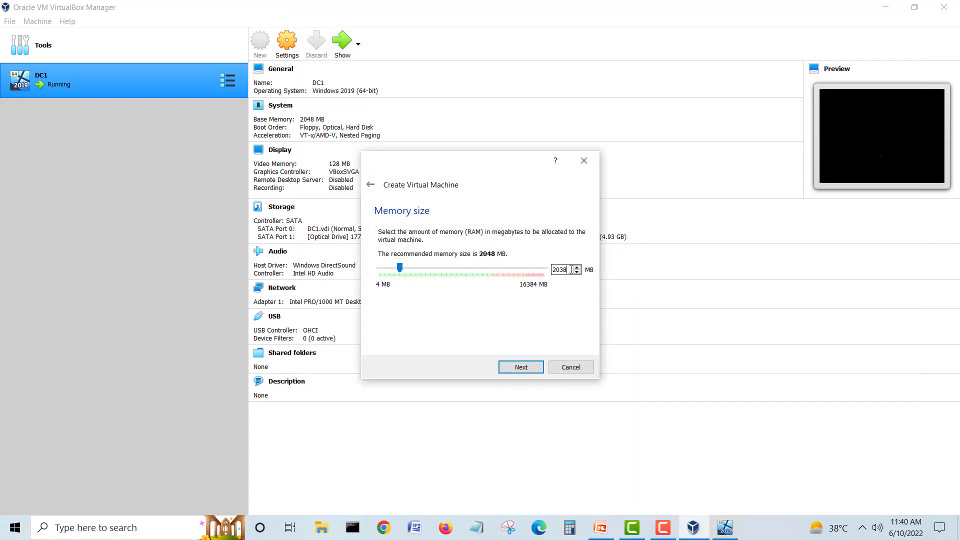
{"action": "key", "text": "BackSpace"}
{"action": "key", "text": "BackSpace"}
{"action": "key", "text": "BackSpace"}
{"action": "type", "text": "3071"}
Step: Recheck 1024 × 3 in Calculator and correct the memory size to 3072 MB
{"action": "left_click", "coordinate": [569, 528]}
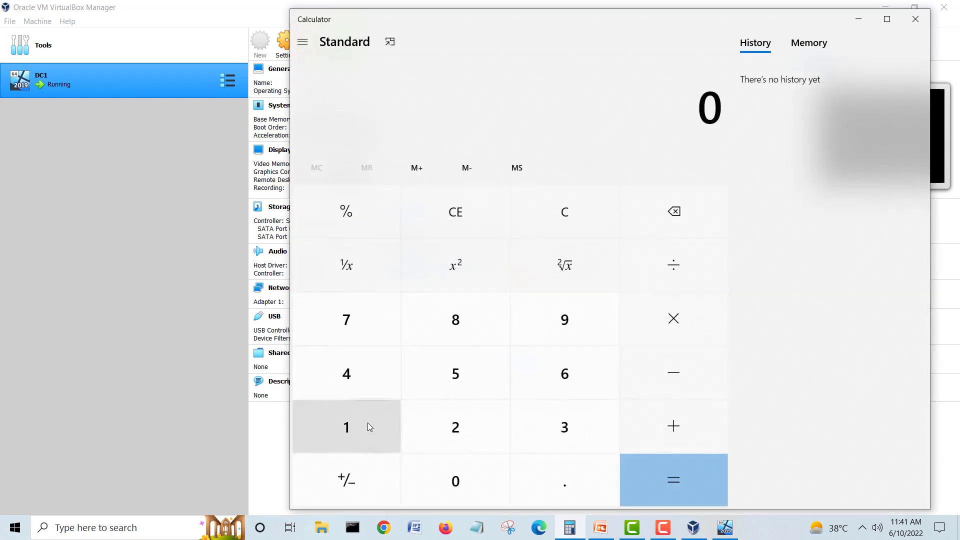
{"action": "left_click", "coordinate": [365, 426]}
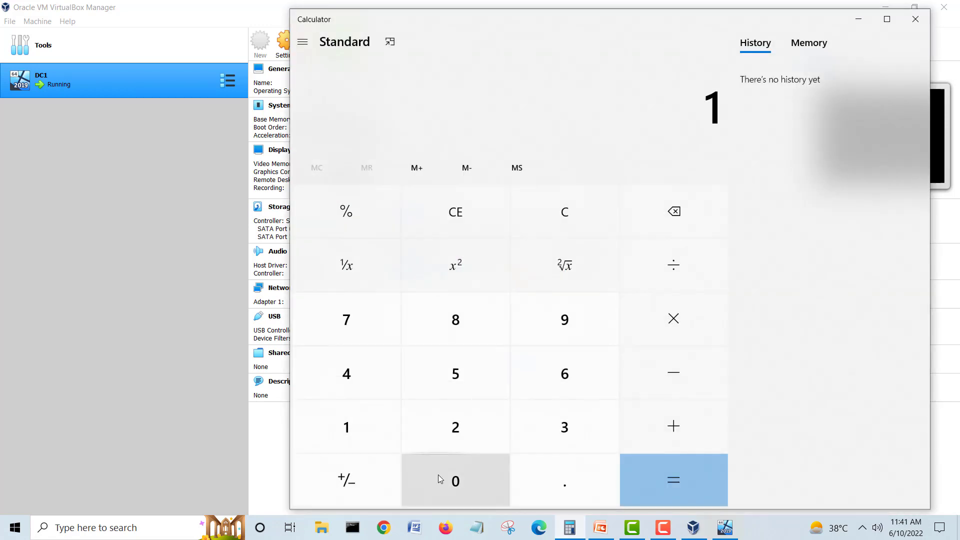
{"action": "left_click", "coordinate": [438, 479]}
{"action": "left_click", "coordinate": [442, 433]}
{"action": "left_click", "coordinate": [350, 374]}
{"action": "left_click", "coordinate": [650, 332]}
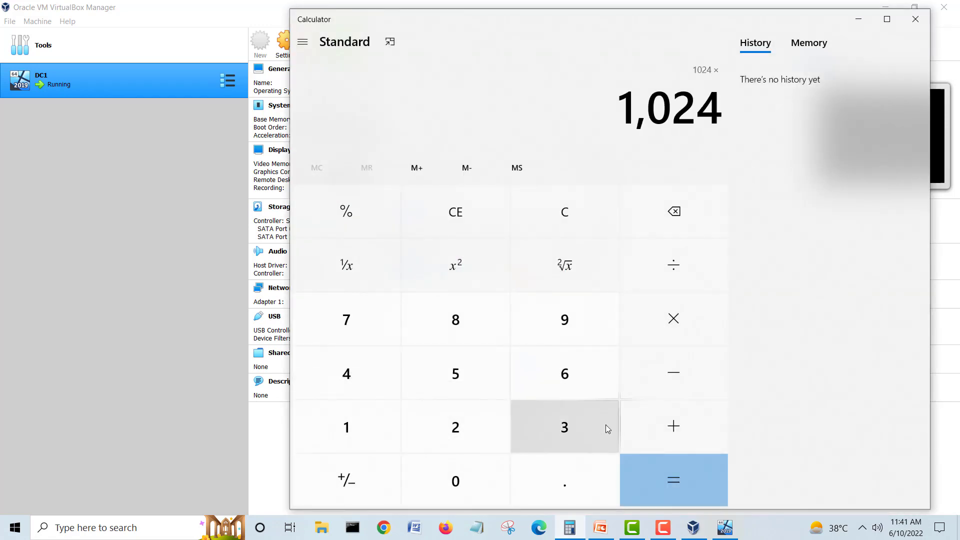
{"action": "left_click", "coordinate": [605, 425]}
{"action": "left_click", "coordinate": [662, 477]}
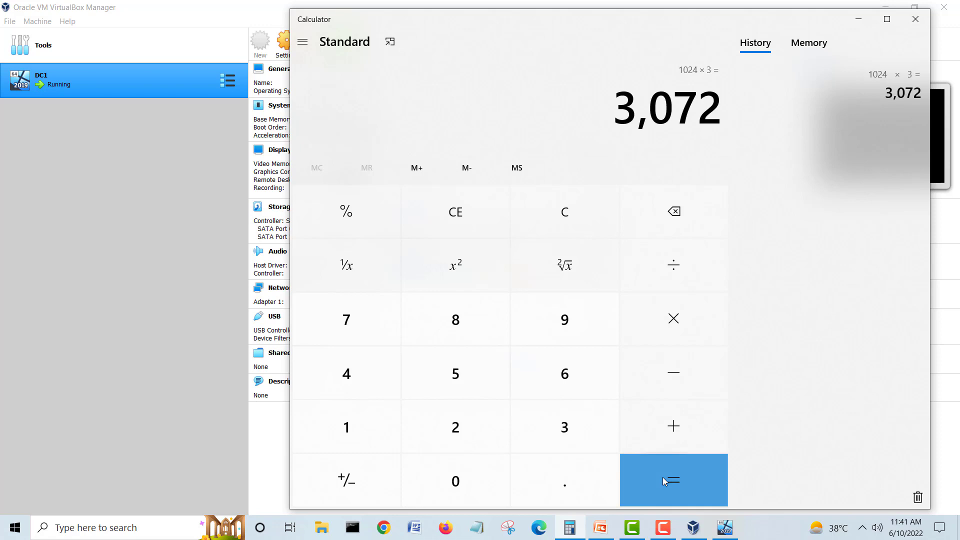
{"action": "left_click", "coordinate": [916, 19]}
{"action": "left_click", "coordinate": [566, 268]}
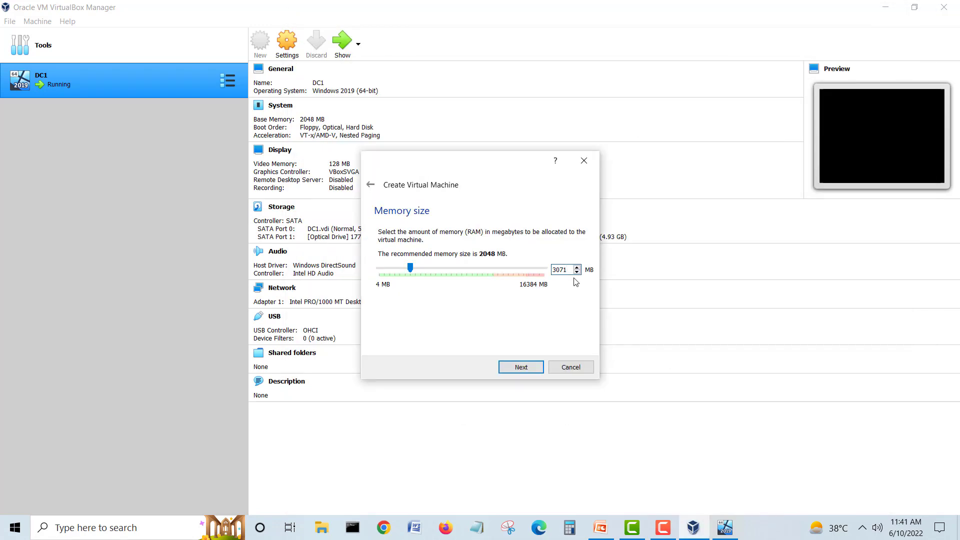
{"action": "key", "text": "BackSpace"}
{"action": "type", "text": "2"}
Step: Give Syslog1 a new dynamically allocated 60 GB VDI disk and create the machine
{"action": "left_click", "coordinate": [530, 370]}
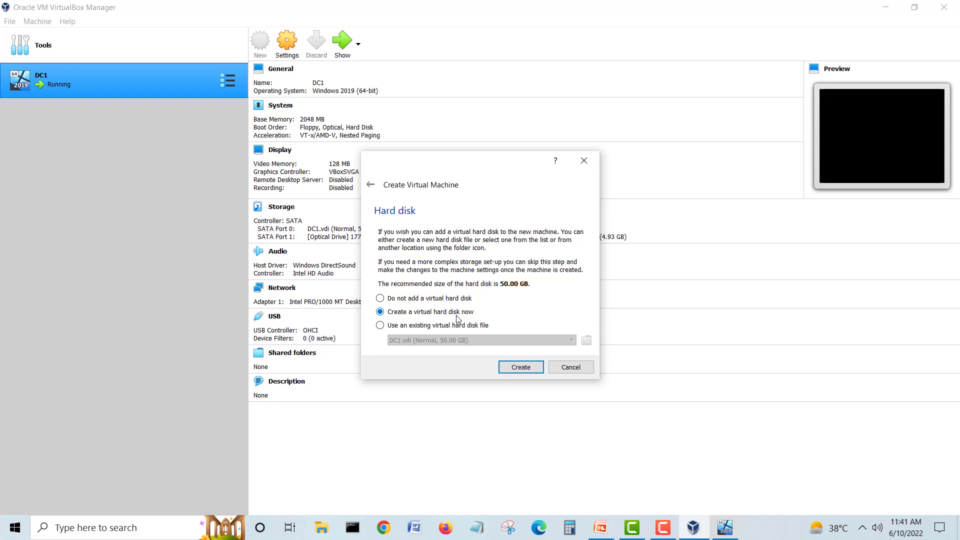
{"action": "left_click", "coordinate": [532, 368]}
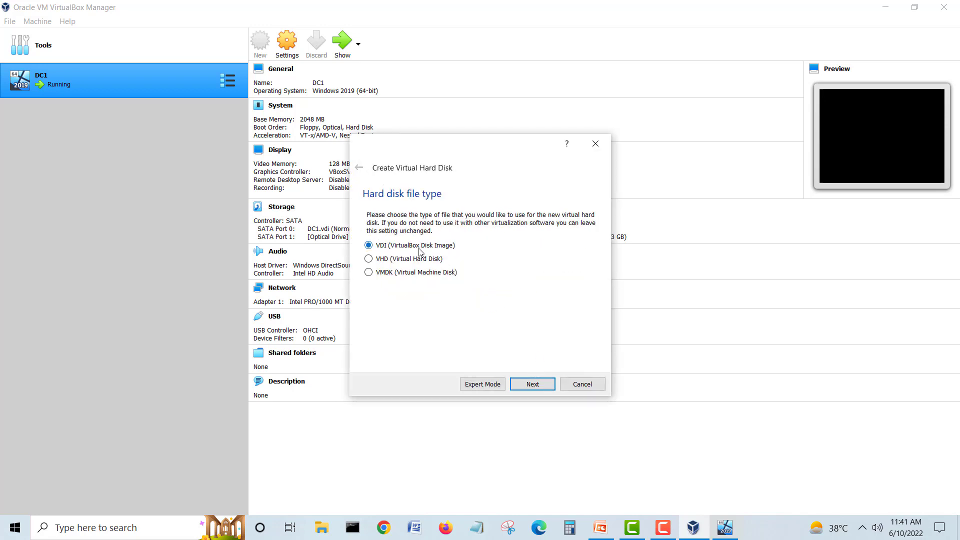
{"action": "left_click", "coordinate": [536, 383]}
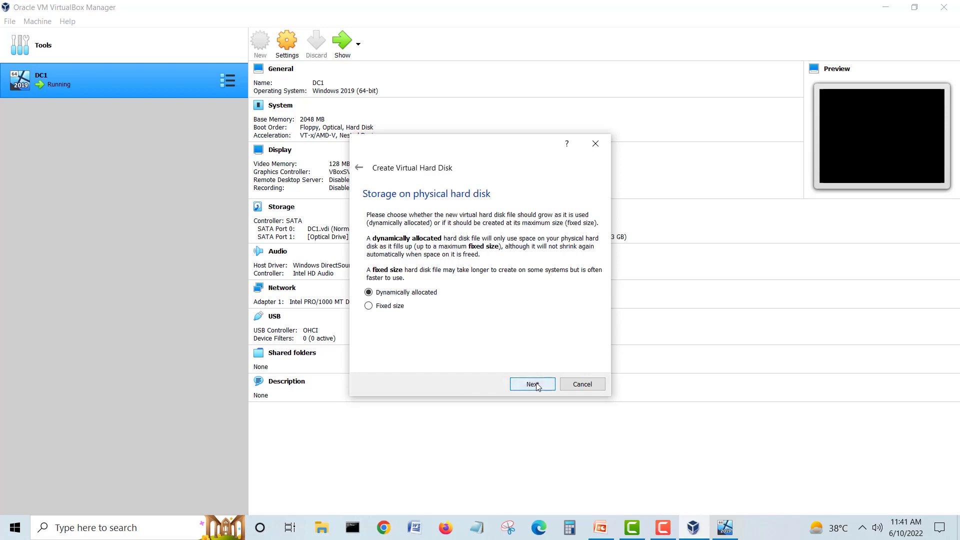
{"action": "left_click", "coordinate": [536, 385]}
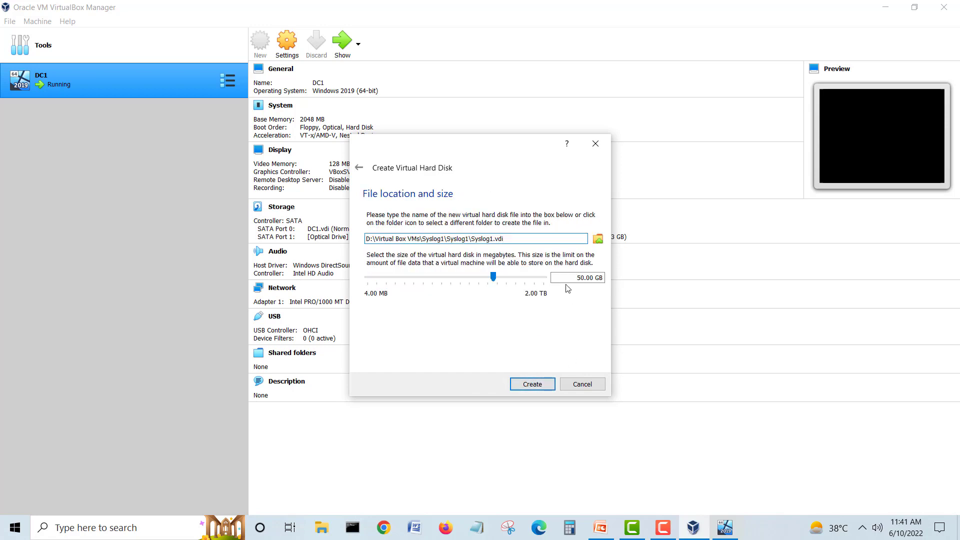
{"action": "left_click", "coordinate": [577, 278]}
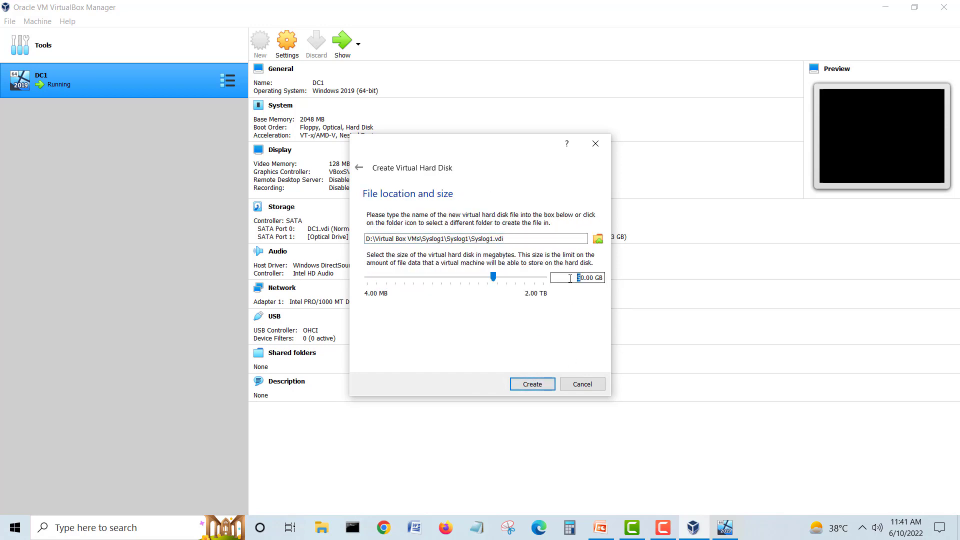
{"action": "type", "text": "6"}
{"action": "left_click", "coordinate": [540, 385]}
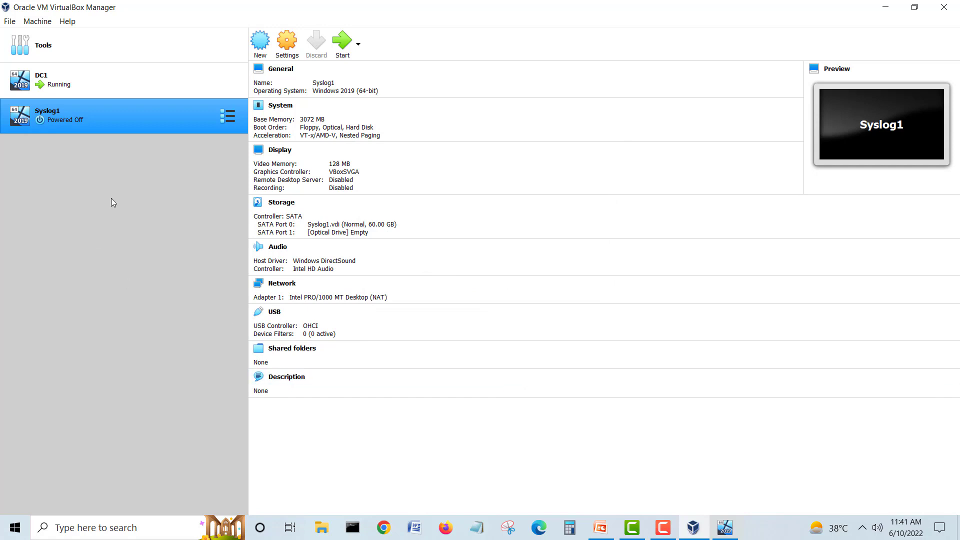
Step: Attach the 17763 SERVER_EVAL ISO to Syslog1's empty optical drive and start it
{"action": "left_click", "coordinate": [288, 59]}
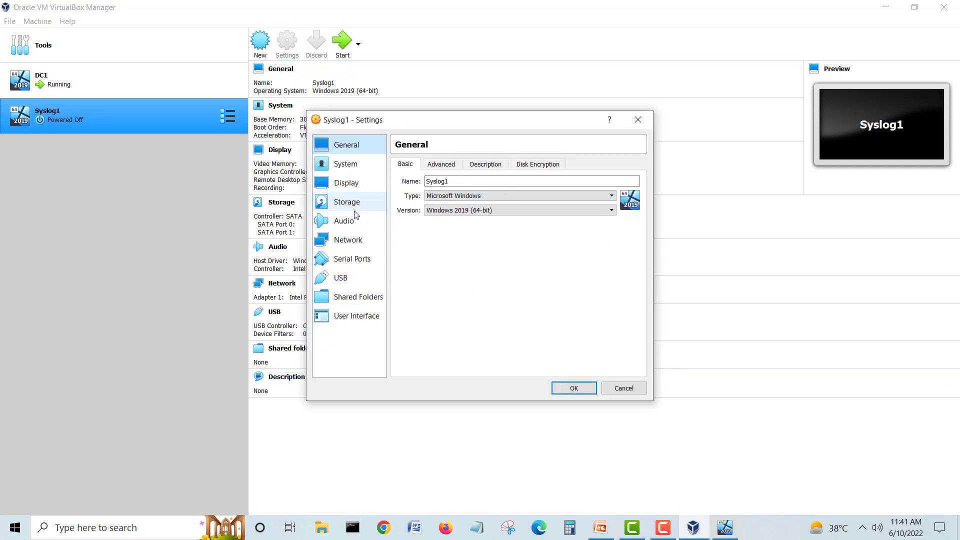
{"action": "left_click", "coordinate": [351, 203]}
{"action": "left_click", "coordinate": [432, 206]}
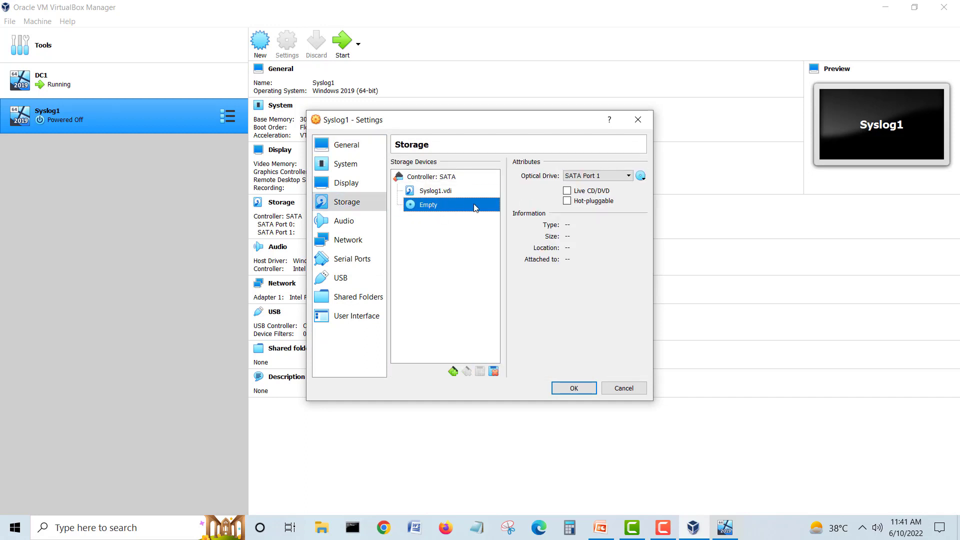
{"action": "left_click", "coordinate": [641, 181]}
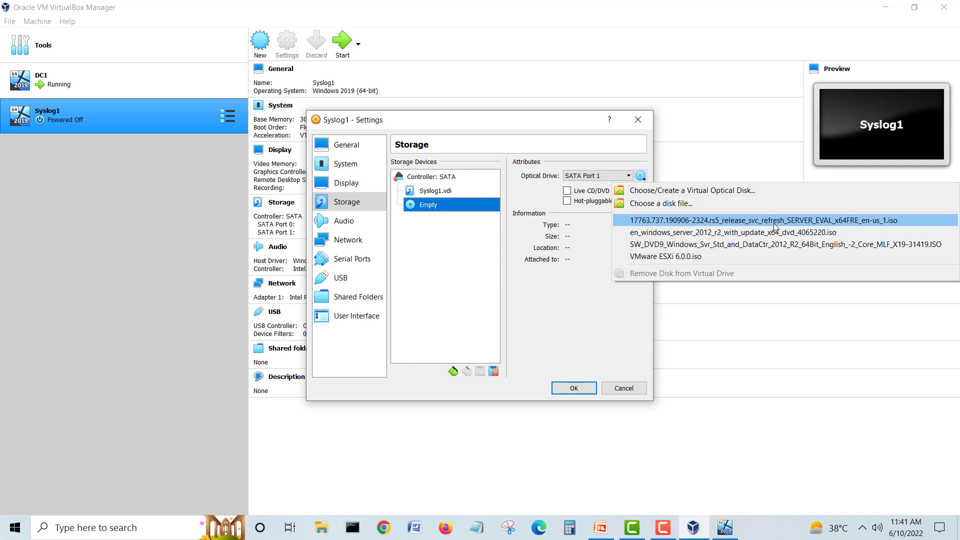
{"action": "left_click", "coordinate": [733, 231]}
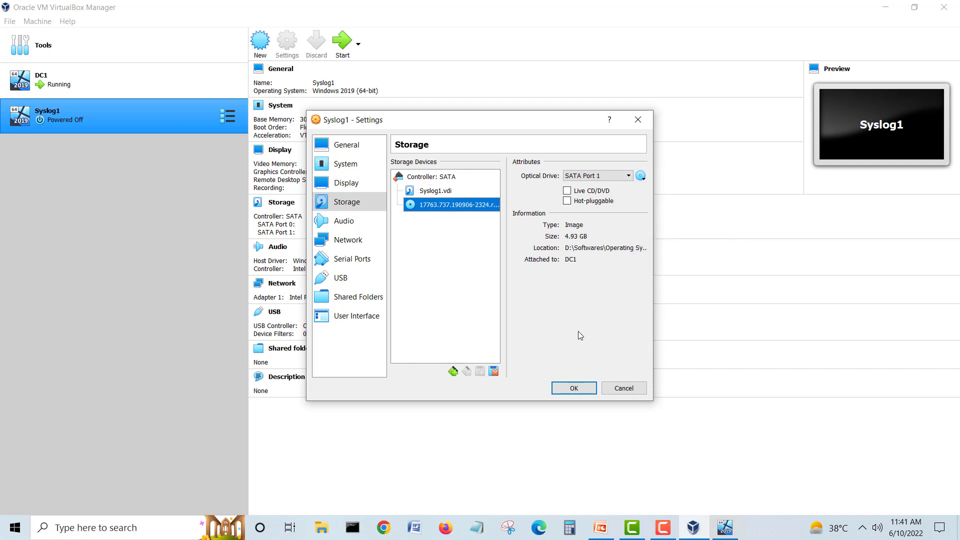
{"action": "left_click", "coordinate": [574, 387]}
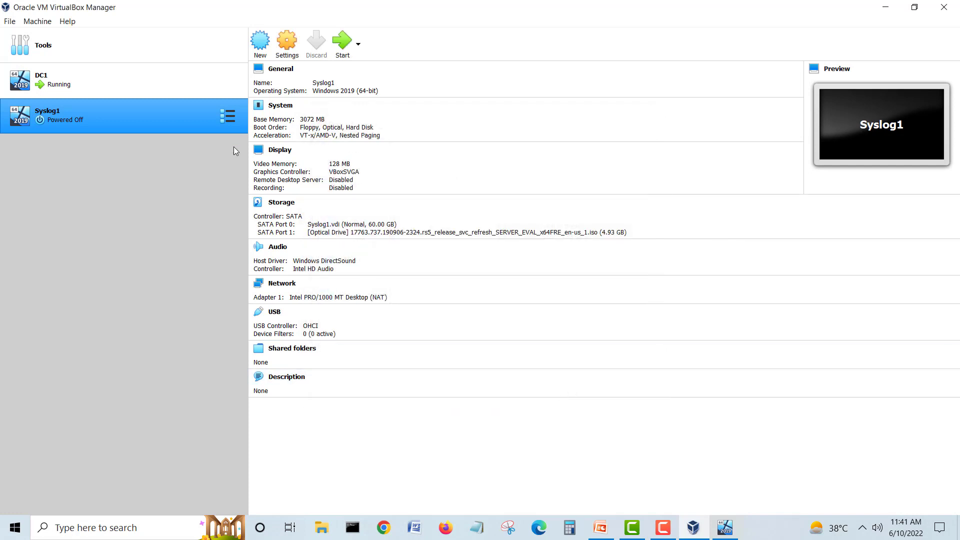
{"action": "left_click", "coordinate": [334, 55]}
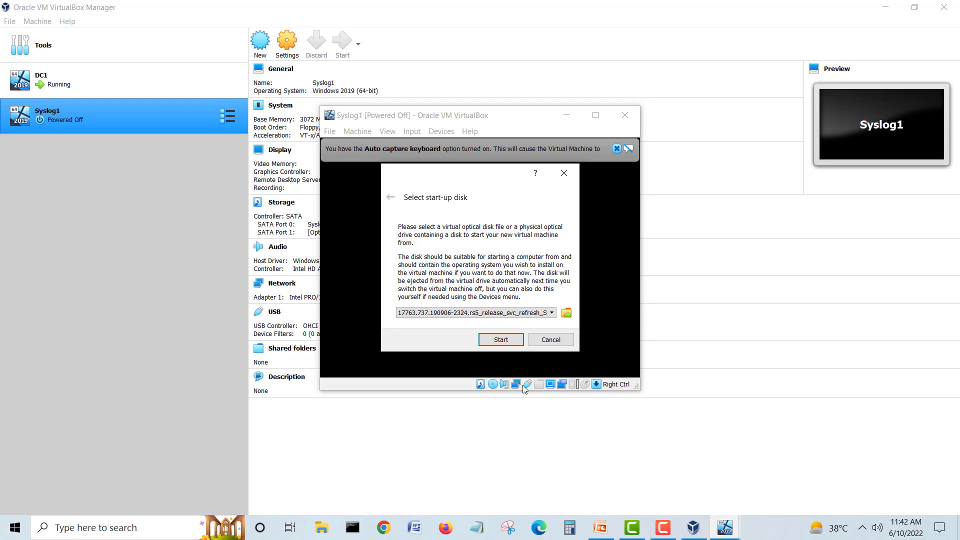
Step: Boot Syslog1 from the ISO, enlarge its window, and open the host's Task Manager
{"action": "left_click", "coordinate": [505, 337]}
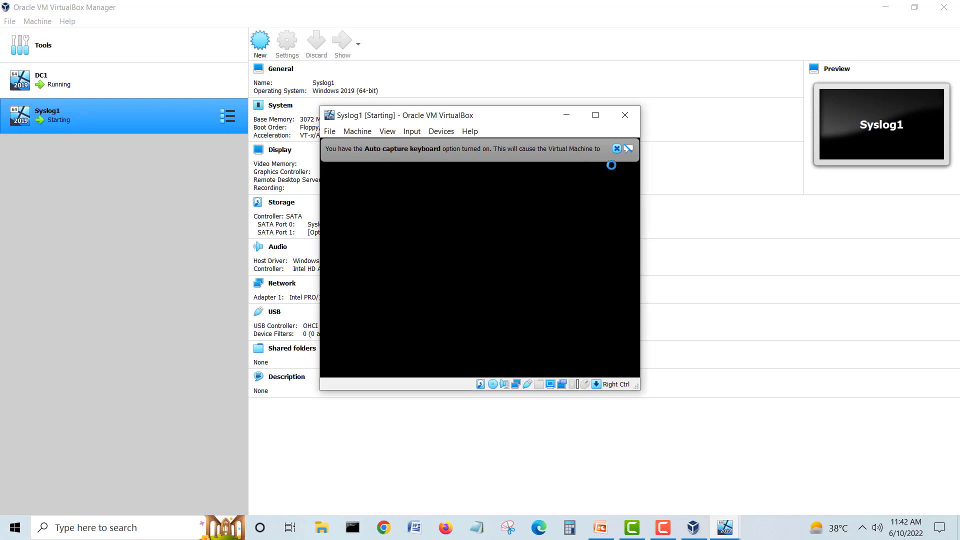
{"action": "left_click", "coordinate": [616, 148]}
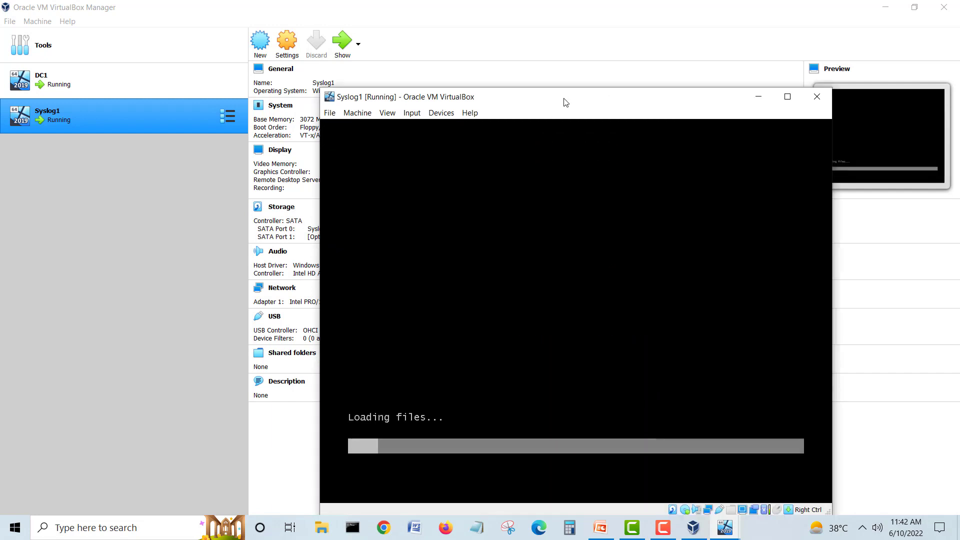
{"action": "left_click_drag", "start_coordinate": [565, 102], "coordinate": [451, 32]}
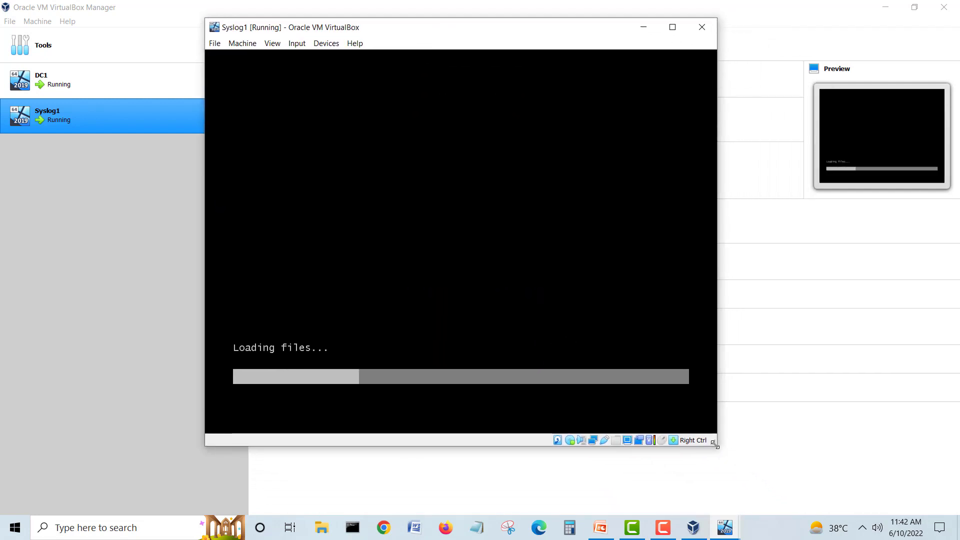
{"action": "left_click_drag", "start_coordinate": [715, 444], "coordinate": [741, 458]}
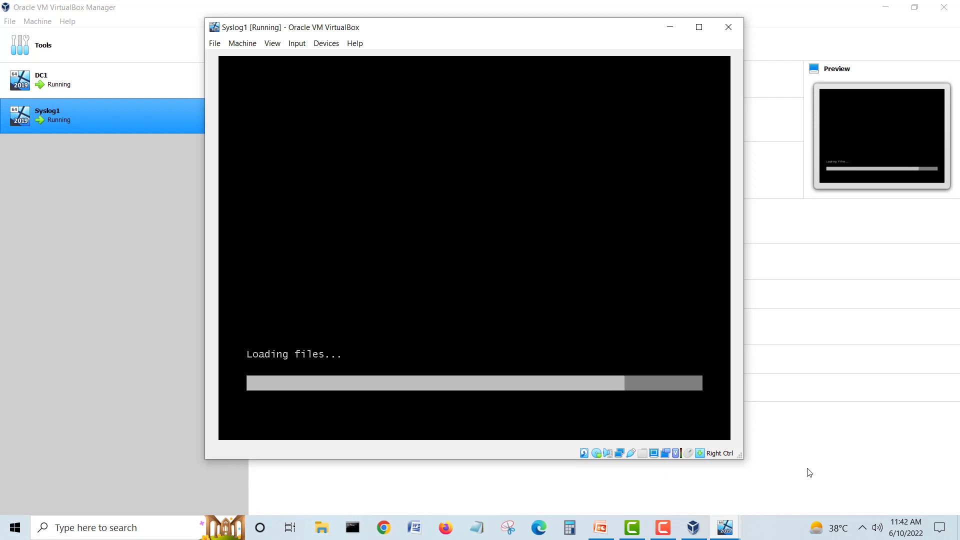
{"action": "right_click", "coordinate": [768, 531]}
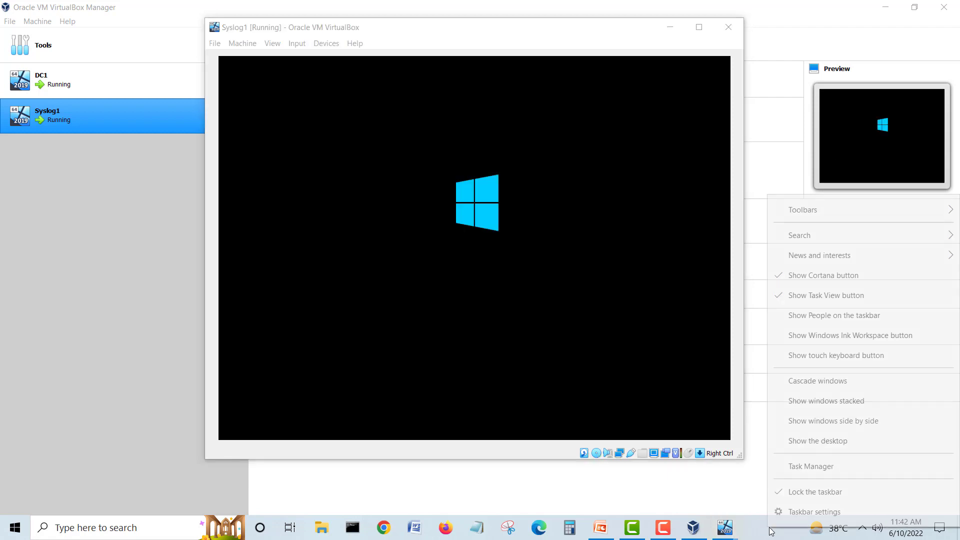
{"action": "left_click", "coordinate": [808, 469]}
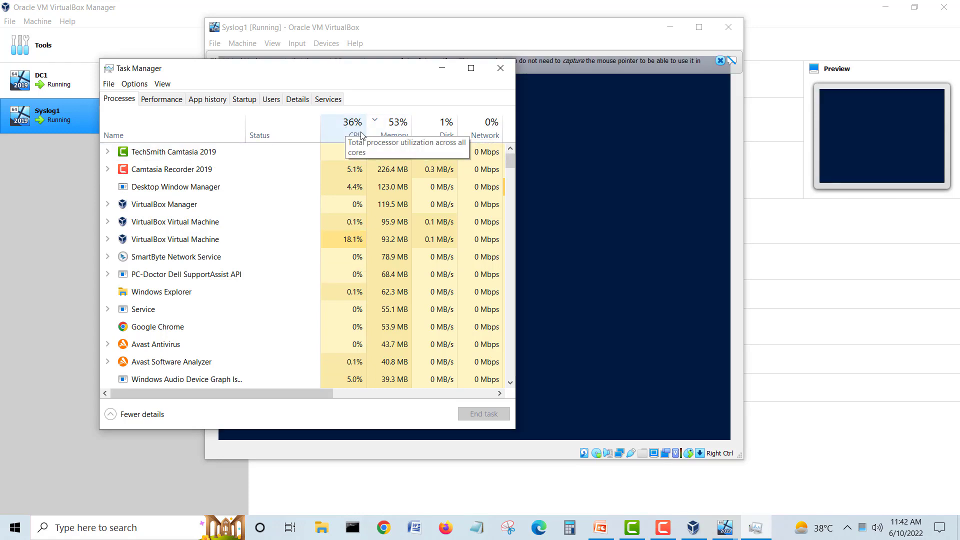
Step: Close Task Manager, begin Setup, and pick Windows Server 2019 Standard (Desktop Experience)
{"action": "left_click", "coordinate": [504, 69]}
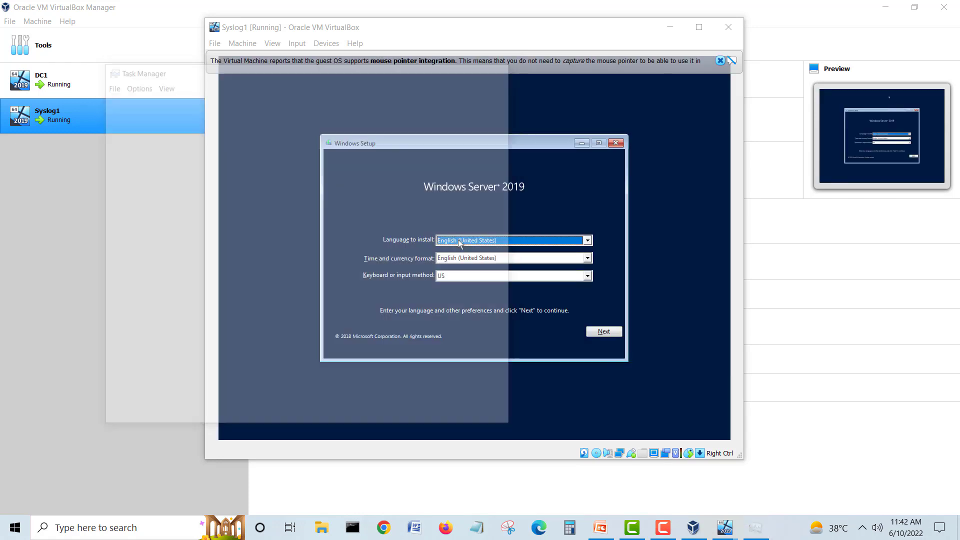
{"action": "left_click", "coordinate": [602, 331]}
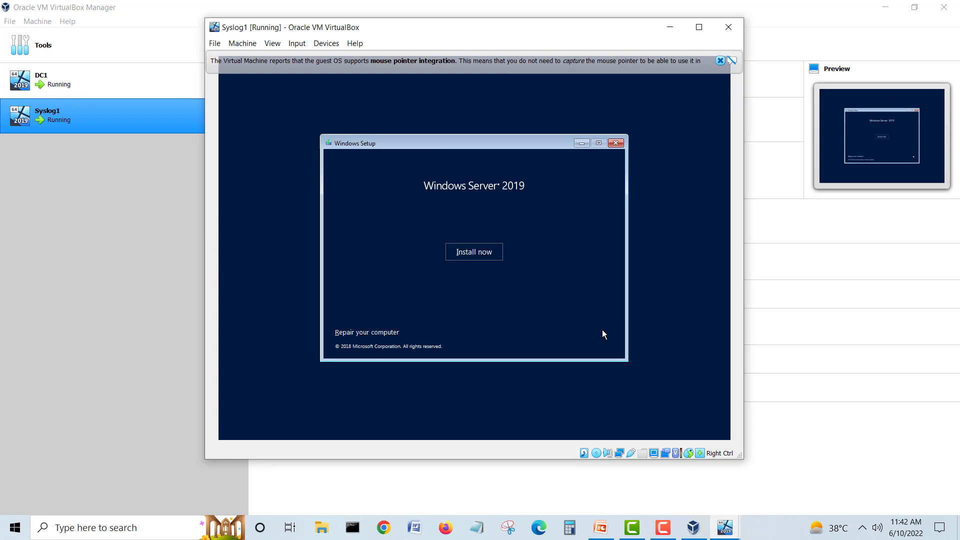
{"action": "left_click", "coordinate": [475, 253]}
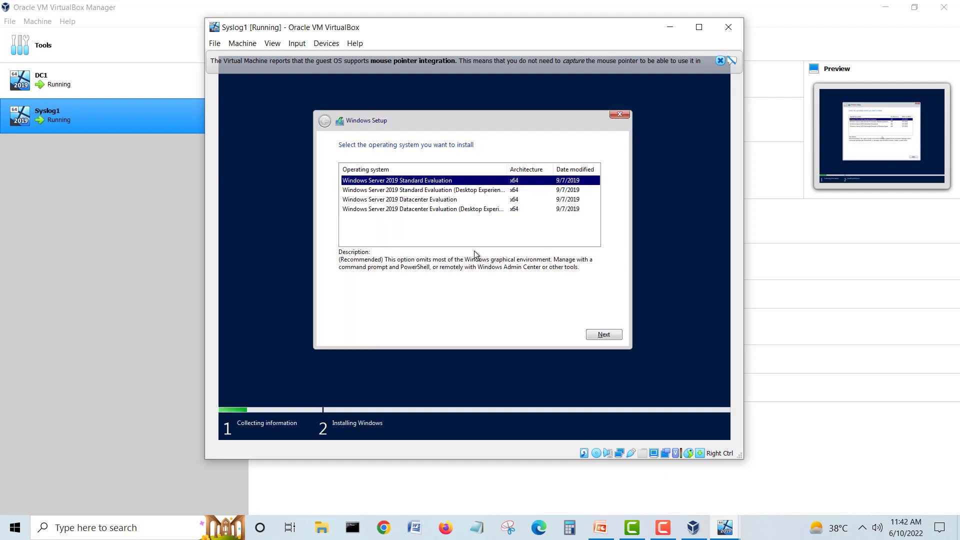
{"action": "left_click", "coordinate": [441, 190]}
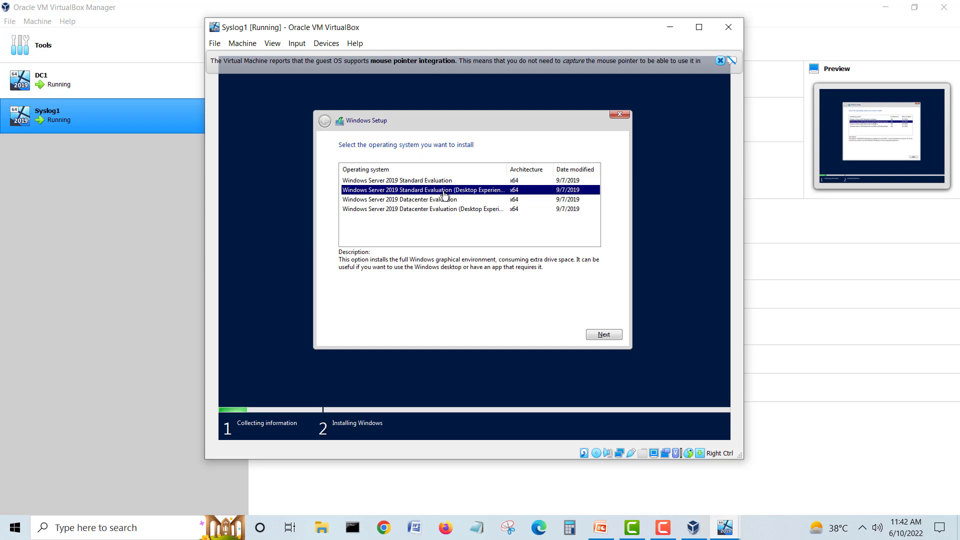
{"action": "left_click_drag", "start_coordinate": [507, 170], "coordinate": [524, 170]}
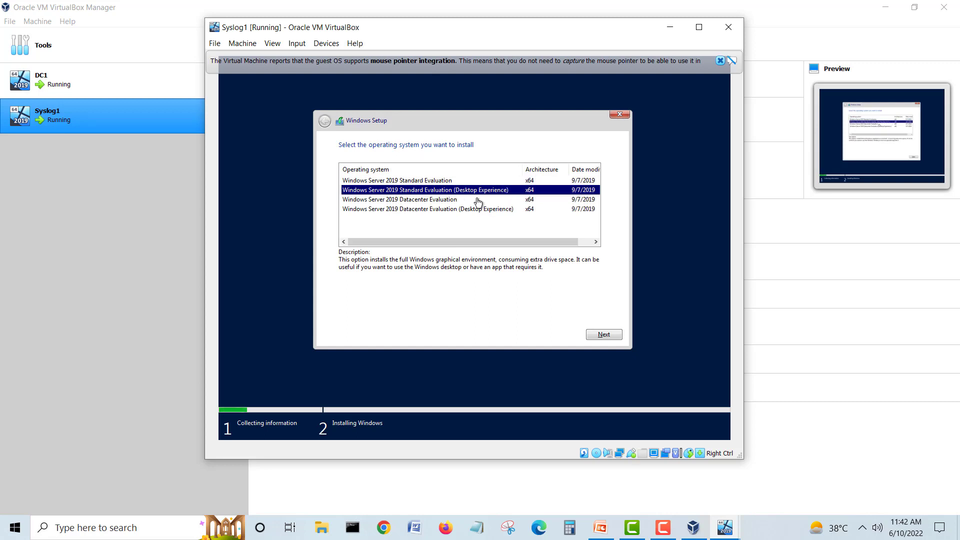
{"action": "left_click", "coordinate": [604, 334]}
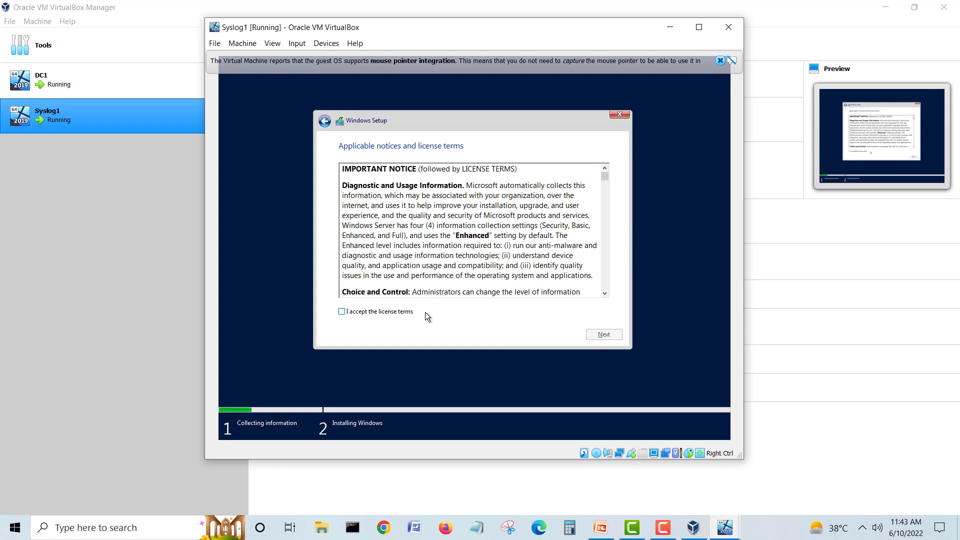
Step: Accept the license, choose Custom install, and create a 61440 MB partition
{"action": "left_click", "coordinate": [412, 311]}
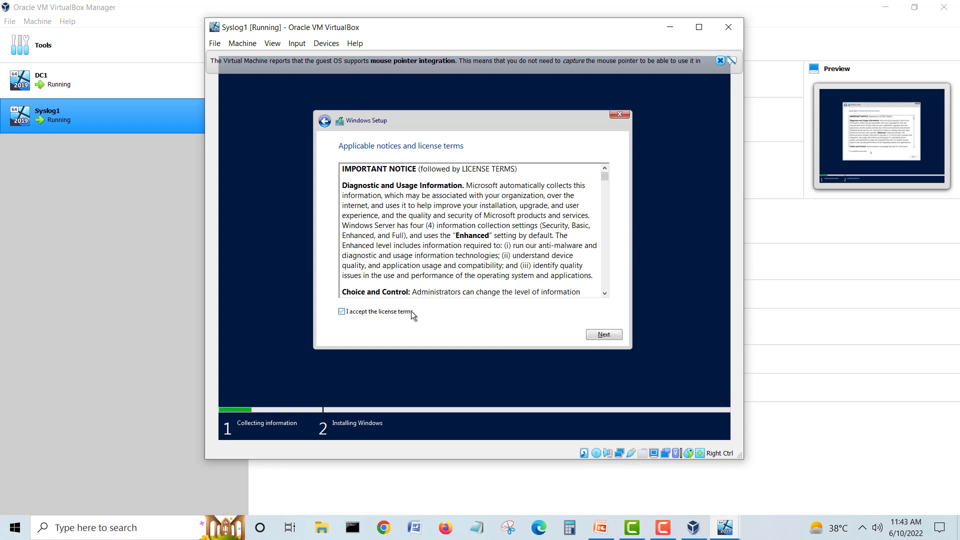
{"action": "left_click", "coordinate": [601, 337]}
{"action": "left_click", "coordinate": [446, 248]}
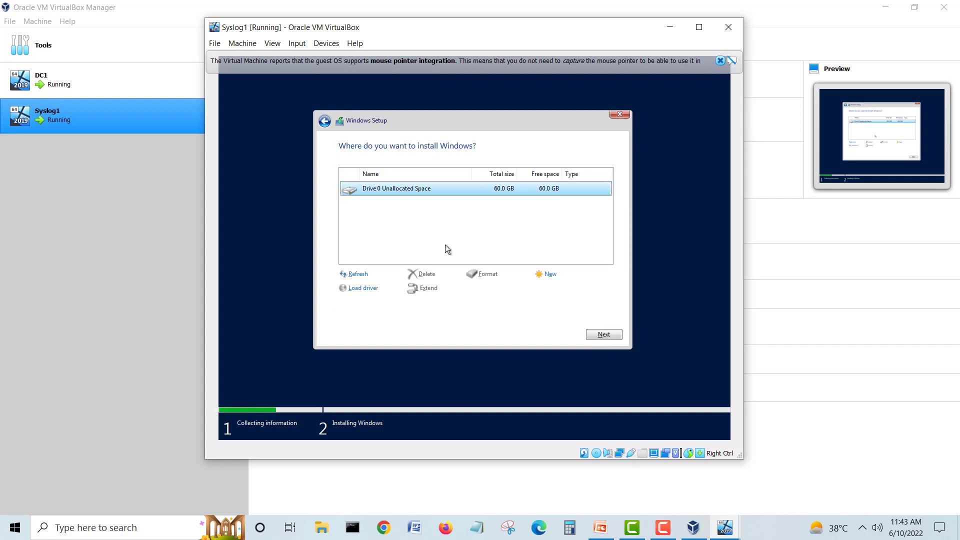
{"action": "left_click", "coordinate": [546, 274]}
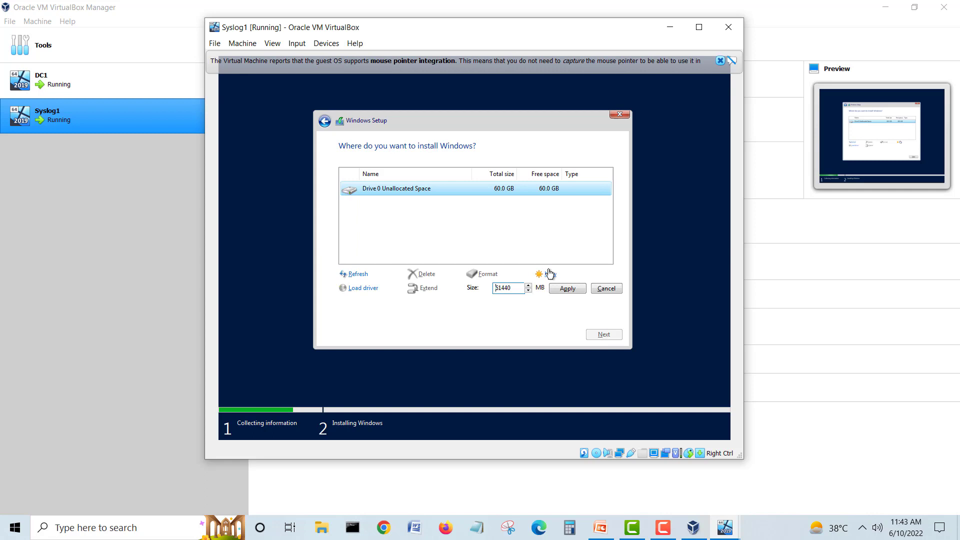
{"action": "left_click", "coordinate": [562, 292]}
{"action": "left_click", "coordinate": [545, 290]}
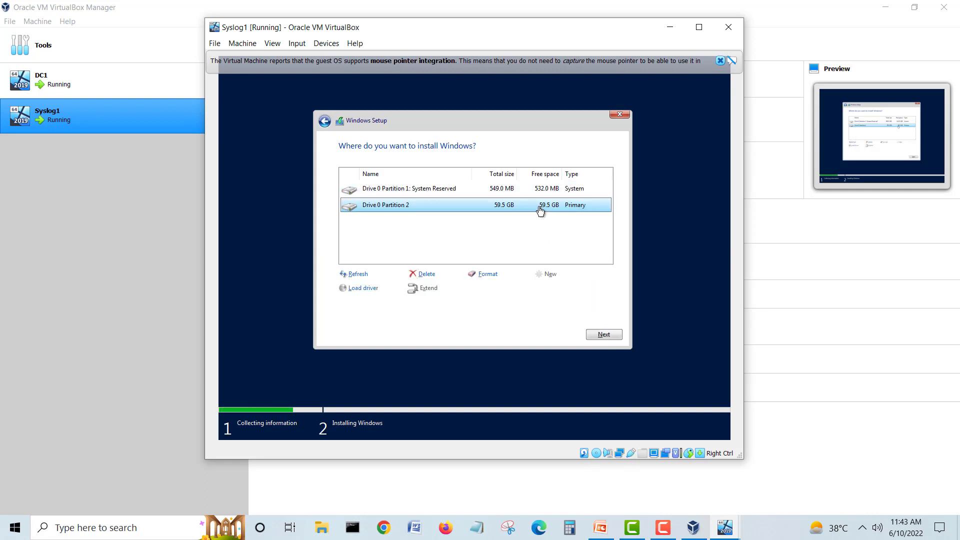
Step: Install Windows onto the new 59.5 GB partition until Customize settings appears
{"action": "left_click", "coordinate": [601, 334]}
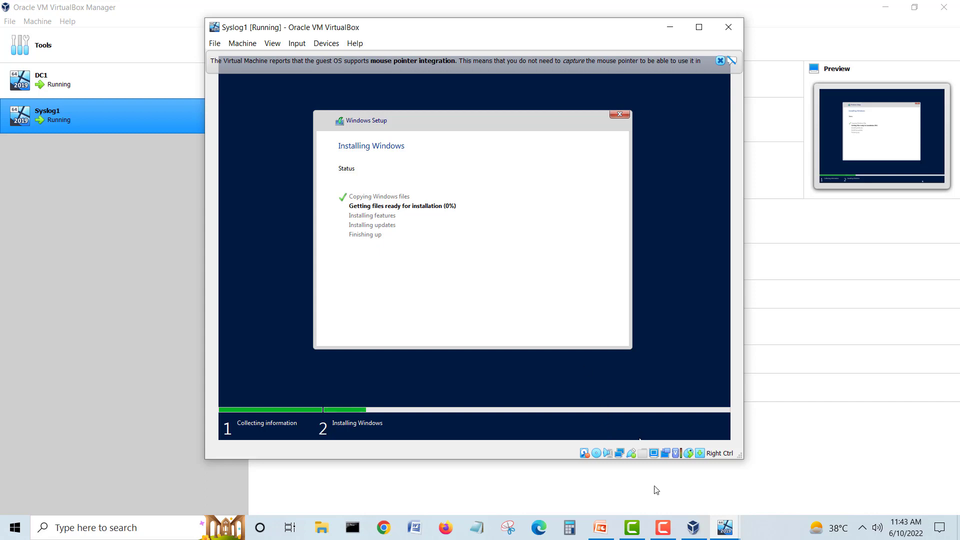
{"action": "left_click", "coordinate": [663, 527]}
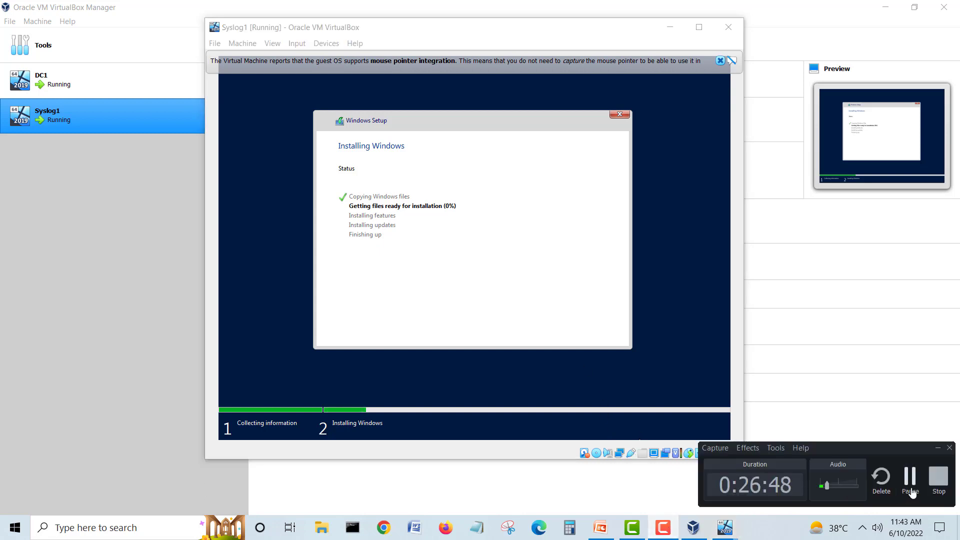
{"action": "left_click", "coordinate": [910, 492]}
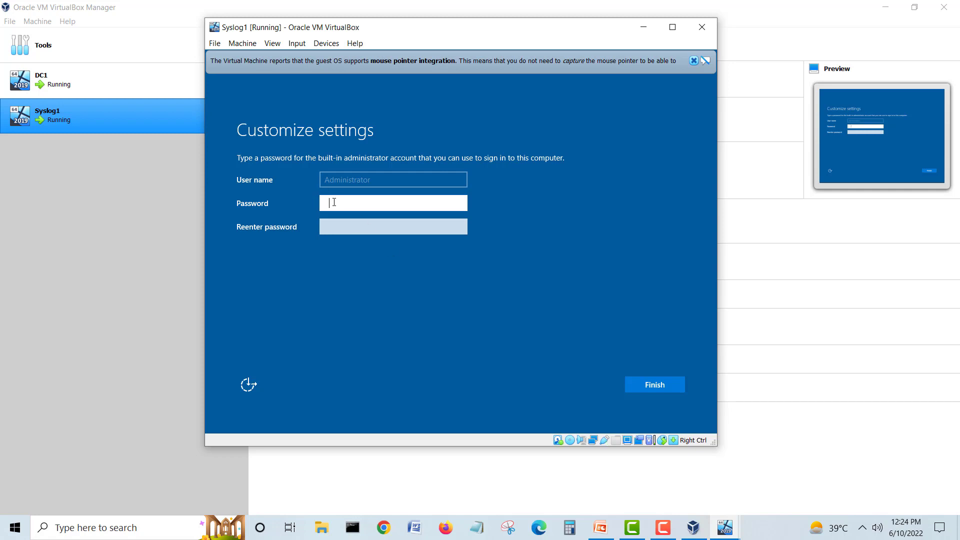
Step: Enter and confirm the built-in Administrator password, then finish the Windows setup
{"action": "type", "text": "Pa$"}
{"action": "key", "text": "Tab"}
{"action": "type", "text": "Pa"}
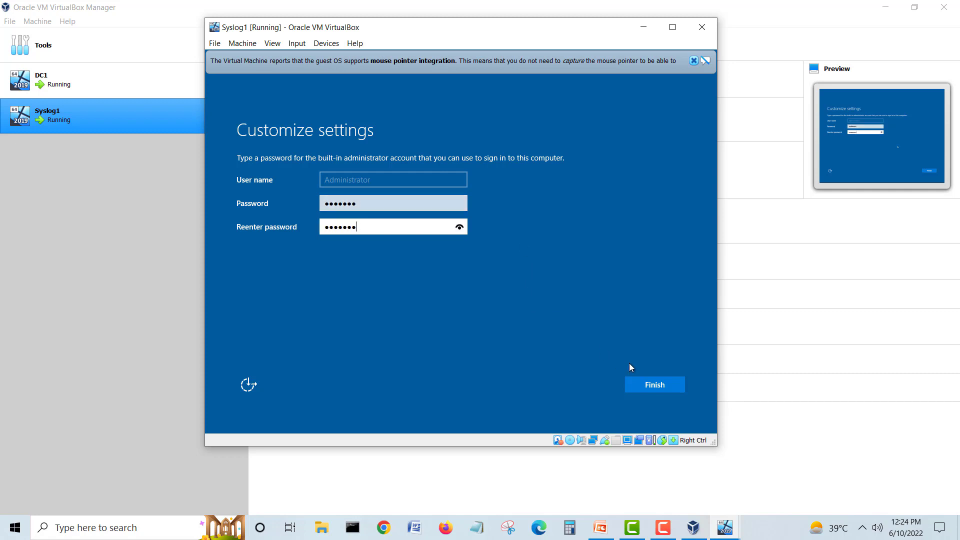
{"action": "left_click", "coordinate": [648, 383]}
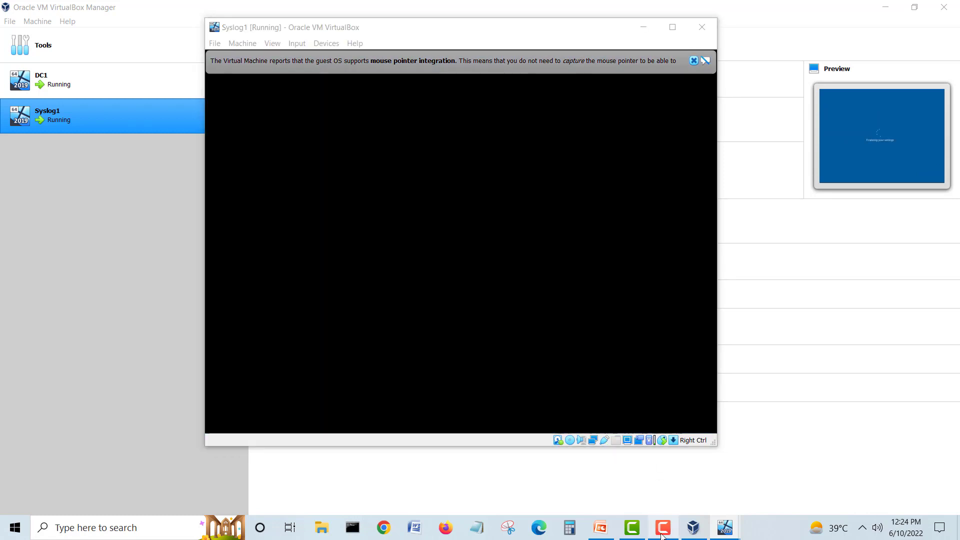
Step: Dismiss the mouse integration notice, then enlarge and reposition the Syslog1 window
{"action": "left_click", "coordinate": [662, 528]}
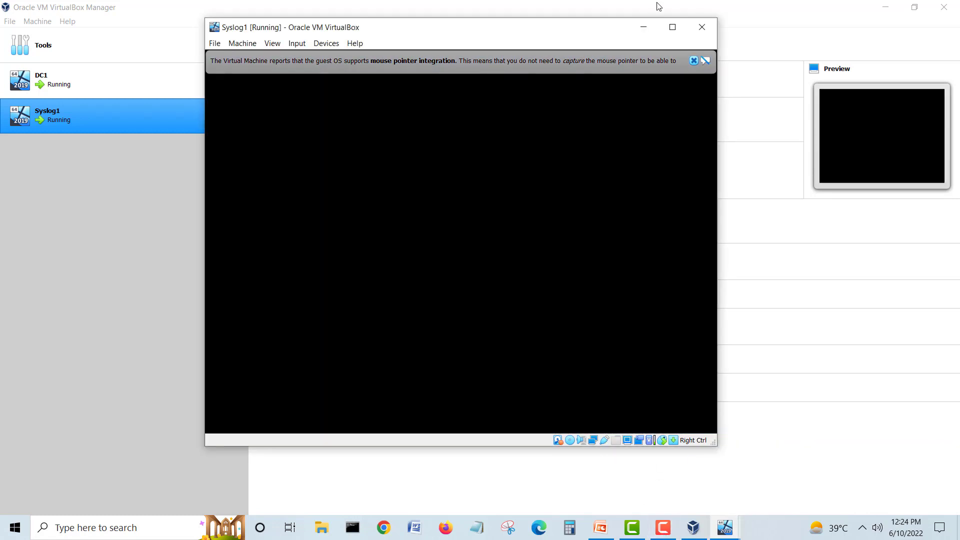
{"action": "left_click", "coordinate": [693, 60]}
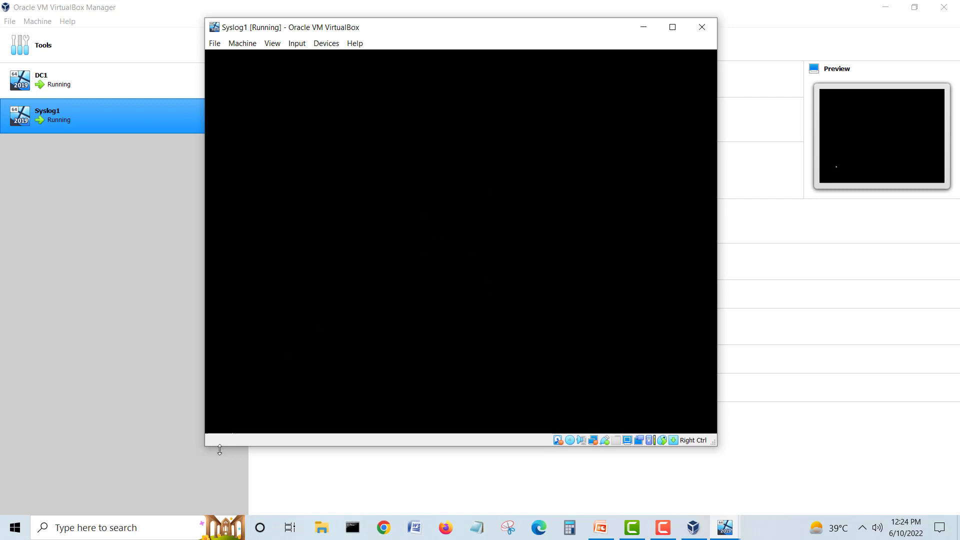
{"action": "left_click_drag", "start_coordinate": [206, 445], "coordinate": [174, 462]}
{"action": "left_click_drag", "start_coordinate": [441, 32], "coordinate": [468, 38]}
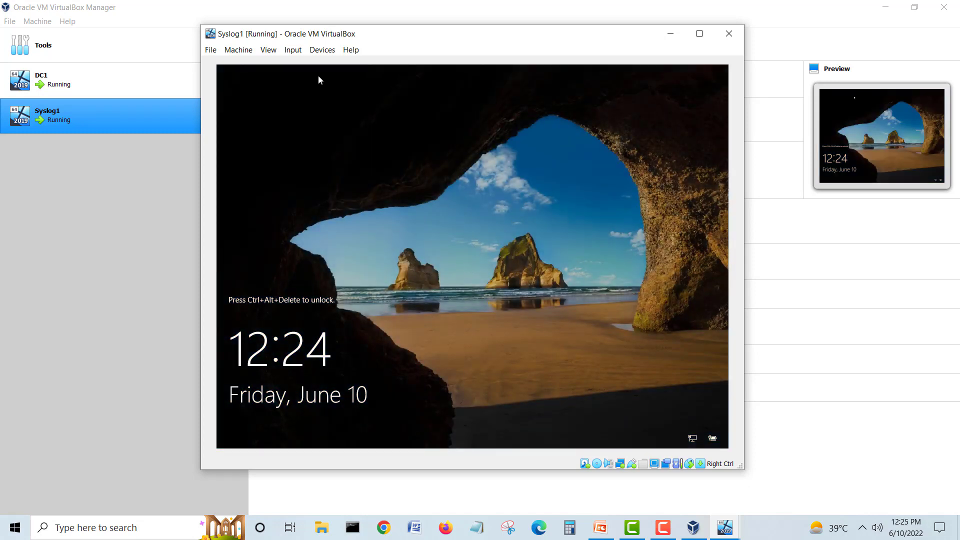
Step: Send Ctrl-Alt-Del from Input > Keyboard and sign in as Administrator with the account password
{"action": "left_click", "coordinate": [293, 50]}
{"action": "mouse_move", "coordinate": [304, 64]}
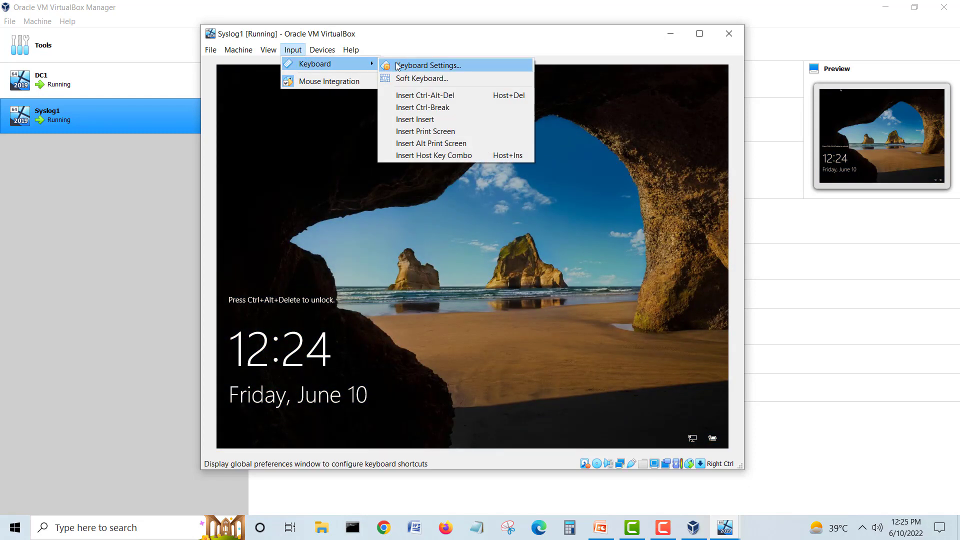
{"action": "left_click", "coordinate": [453, 97]}
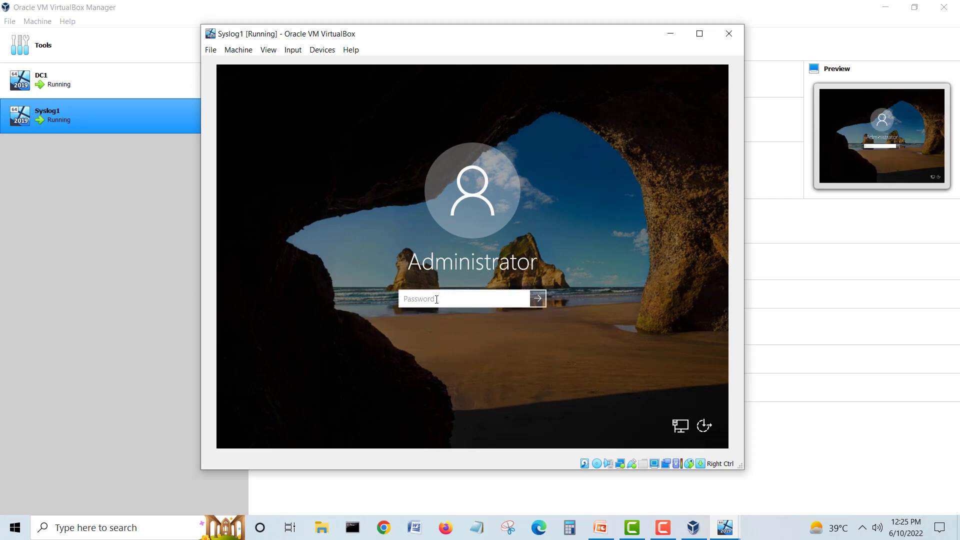
{"action": "type", "text": "•••••••"}
{"action": "key", "text": "Return"}
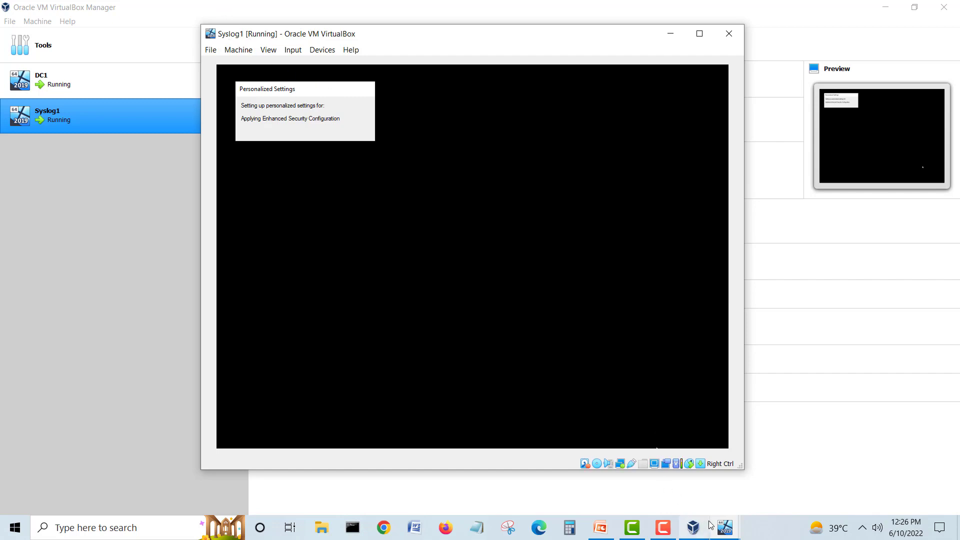
Step: Bring DC1 forward to confirm it sits at its lock screen, then minimize it
{"action": "mouse_move", "coordinate": [724, 528]}
{"action": "left_click", "coordinate": [692, 499]}
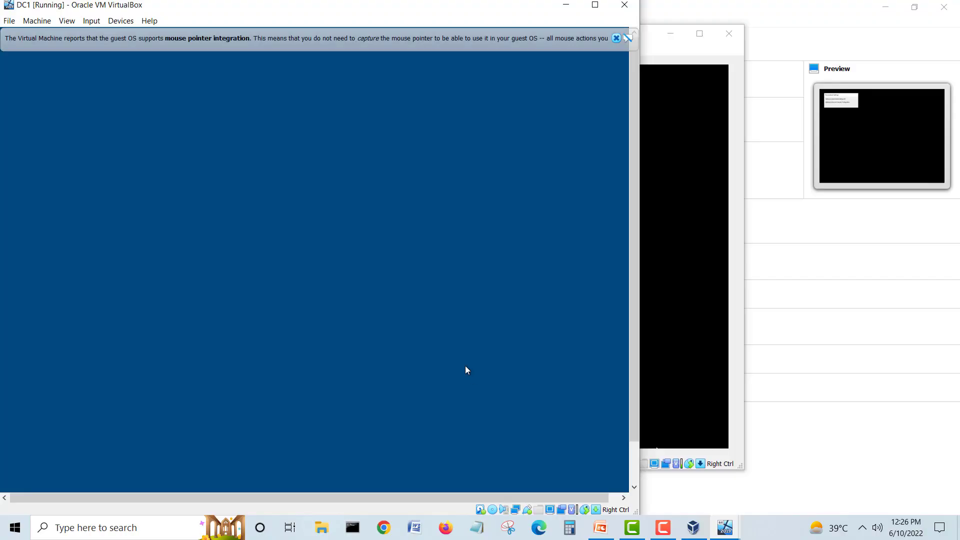
{"action": "left_click", "coordinate": [616, 38]}
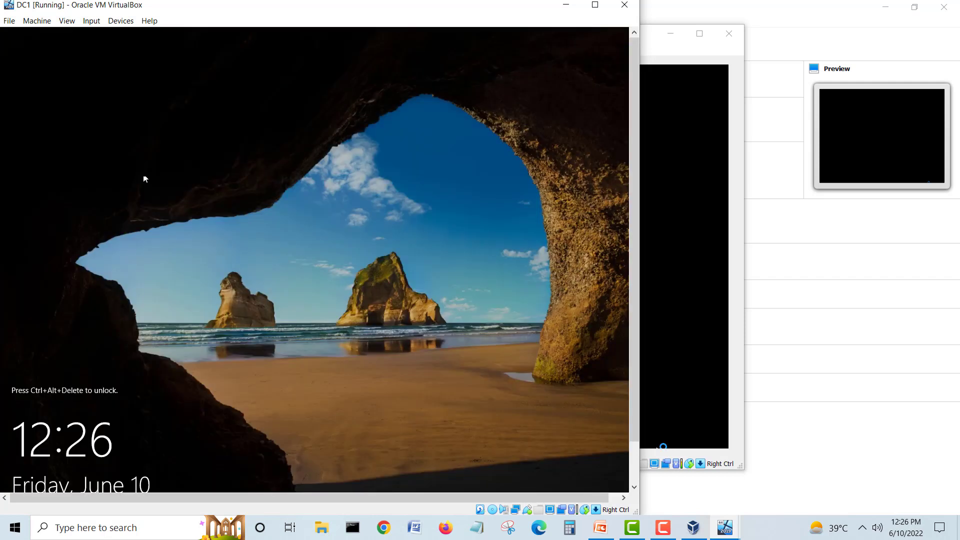
{"action": "left_click_drag", "start_coordinate": [182, 10], "coordinate": [346, 59]}
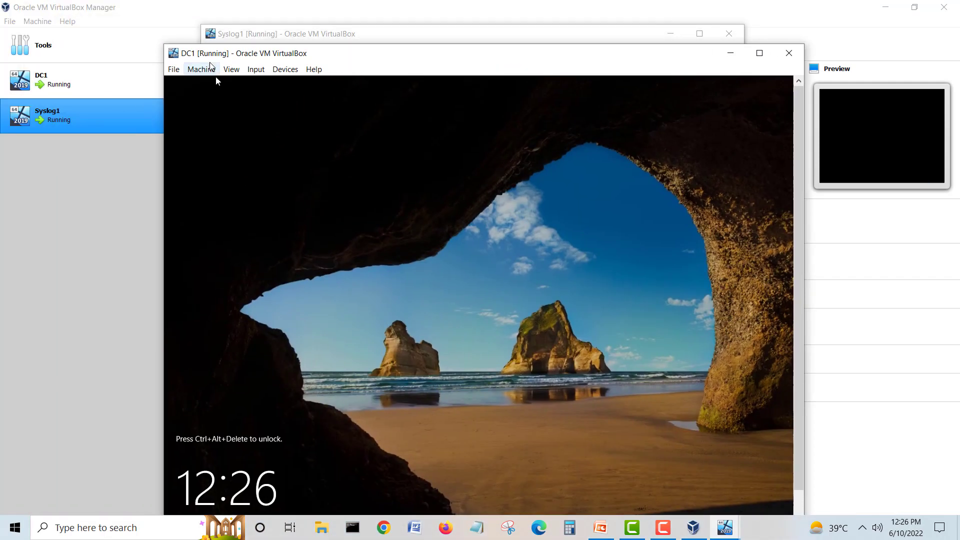
{"action": "left_click", "coordinate": [730, 54]}
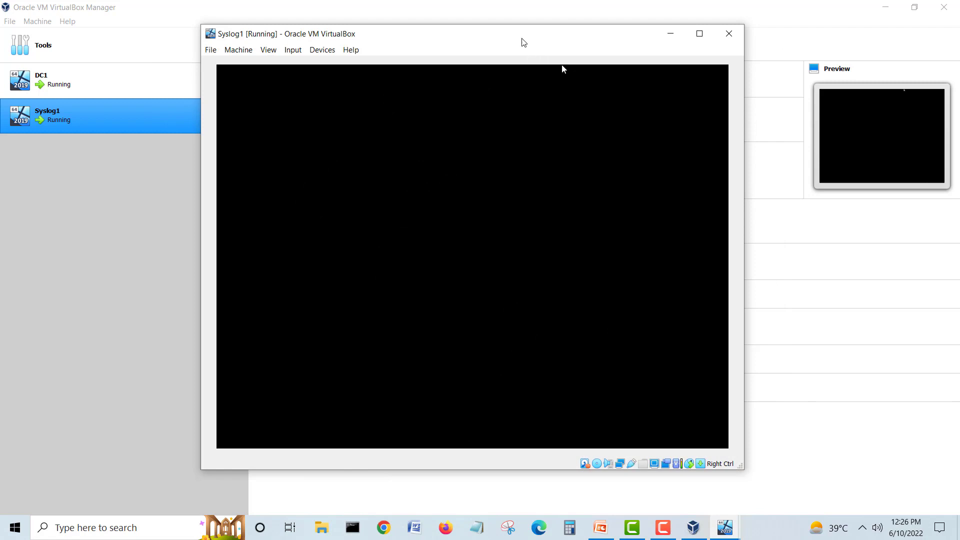
Step: Nudge the Syslog1 window and open Display settings from its desktop context menu
{"action": "left_click_drag", "start_coordinate": [520, 40], "coordinate": [527, 42]}
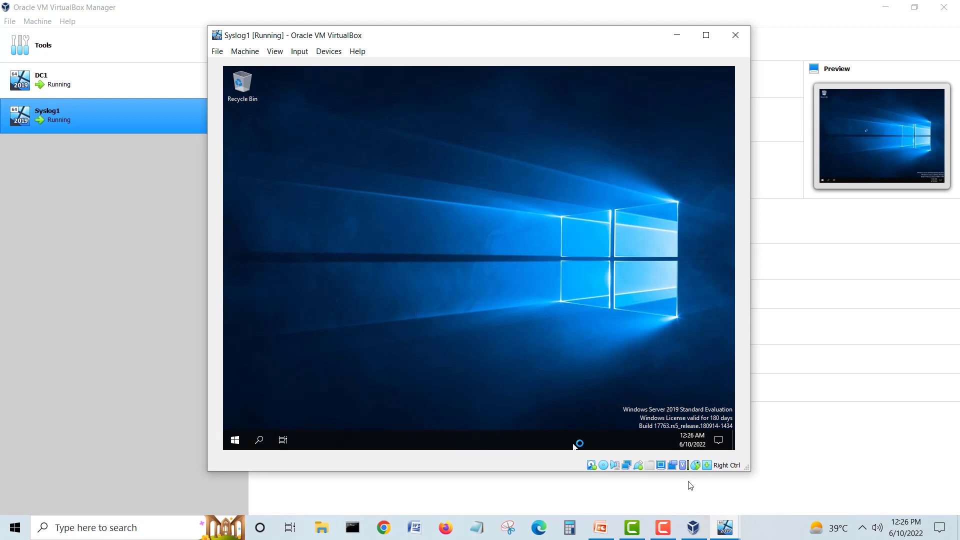
{"action": "mouse_move", "coordinate": [723, 529]}
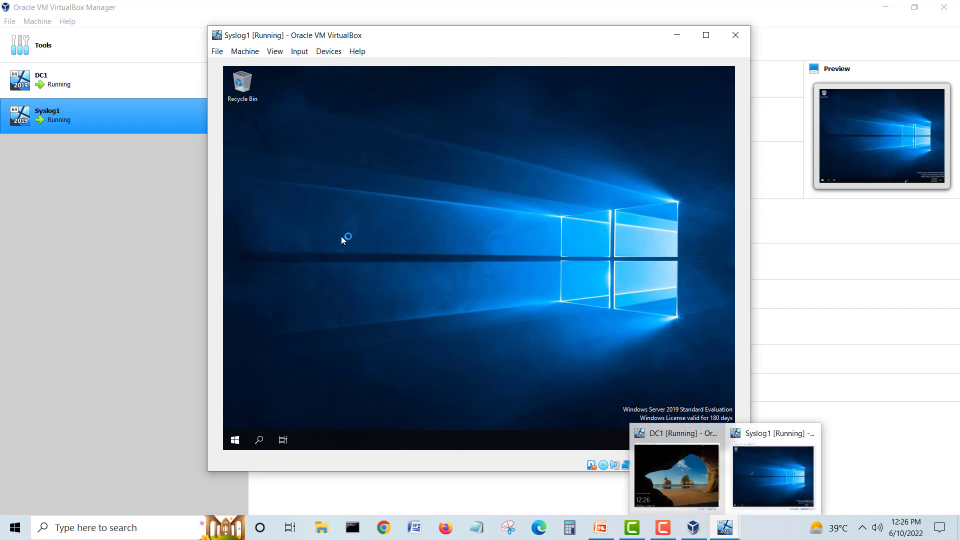
{"action": "right_click", "coordinate": [393, 224]}
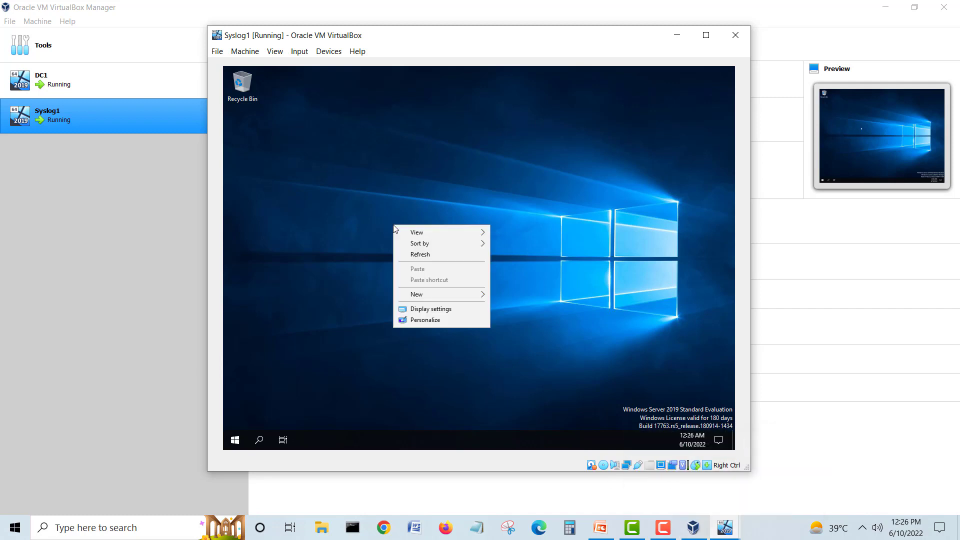
{"action": "left_click", "coordinate": [437, 310]}
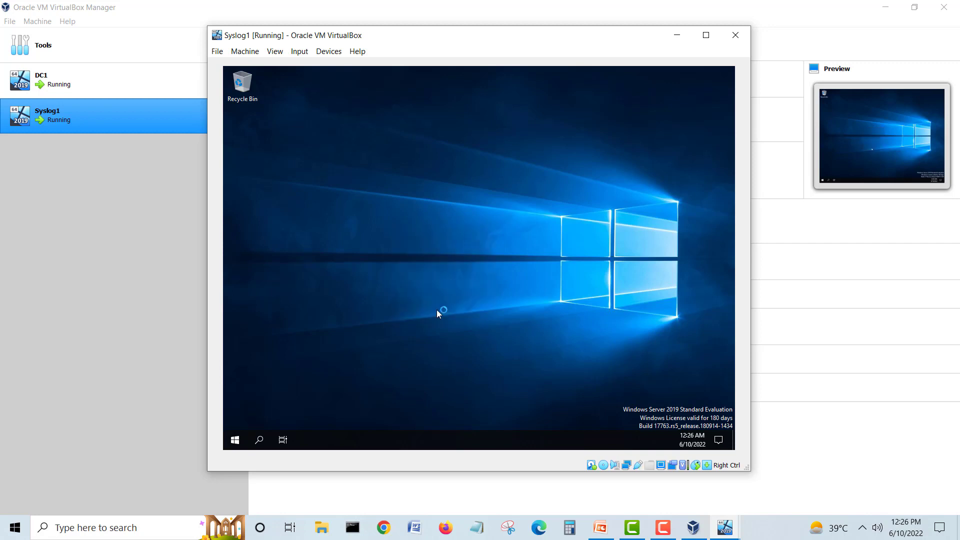
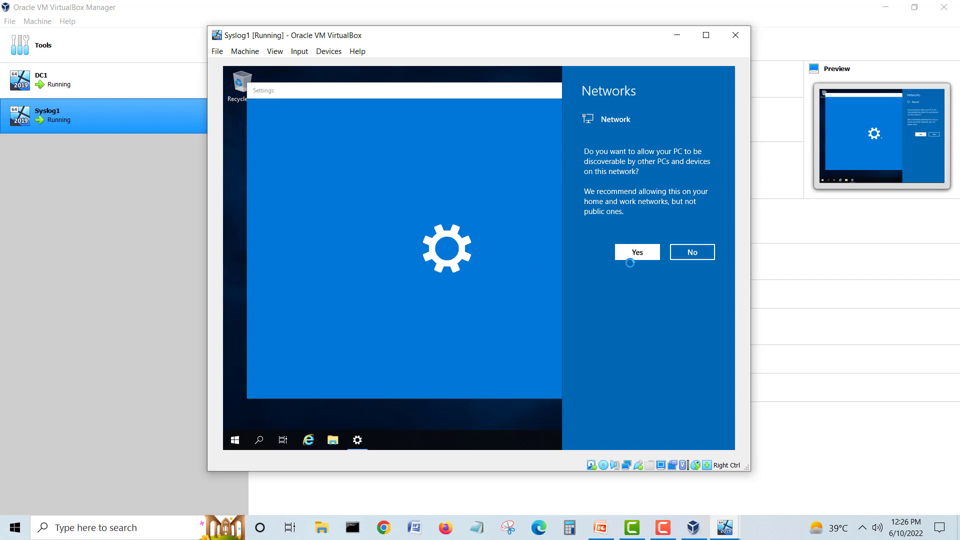
Step: Answer Yes to Syslog1's network discovery prompt and keep a 1152 × 864 display resolution
{"action": "left_click", "coordinate": [368, 251]}
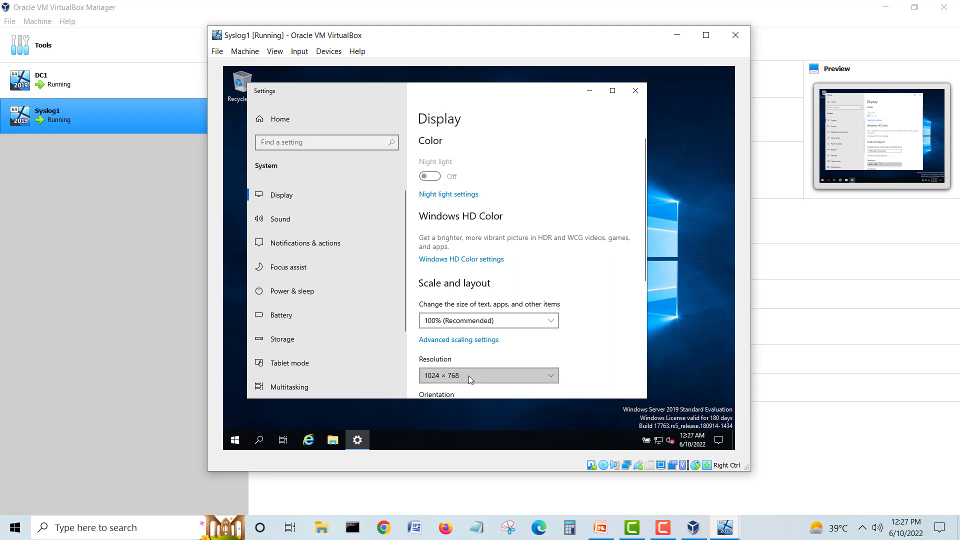
{"action": "left_click", "coordinate": [469, 380]}
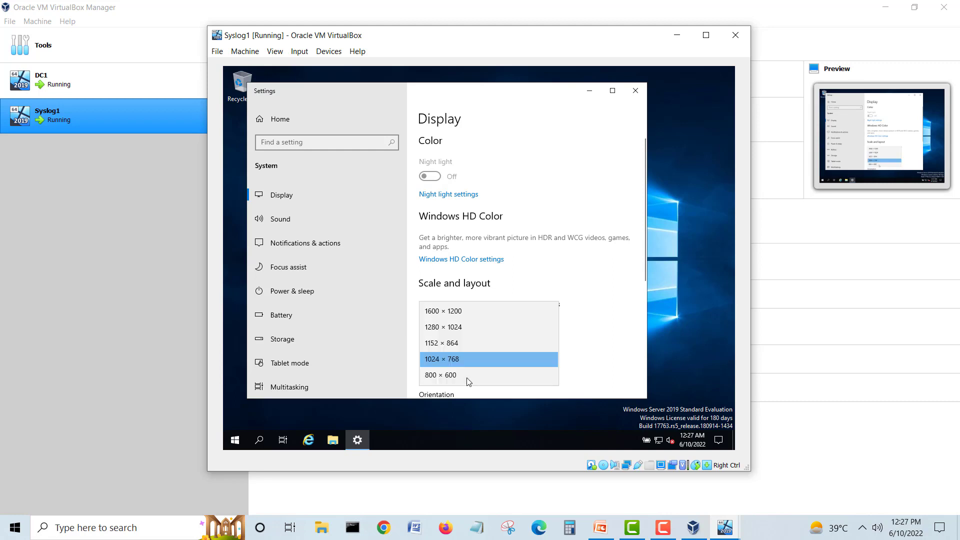
{"action": "left_click", "coordinate": [467, 344]}
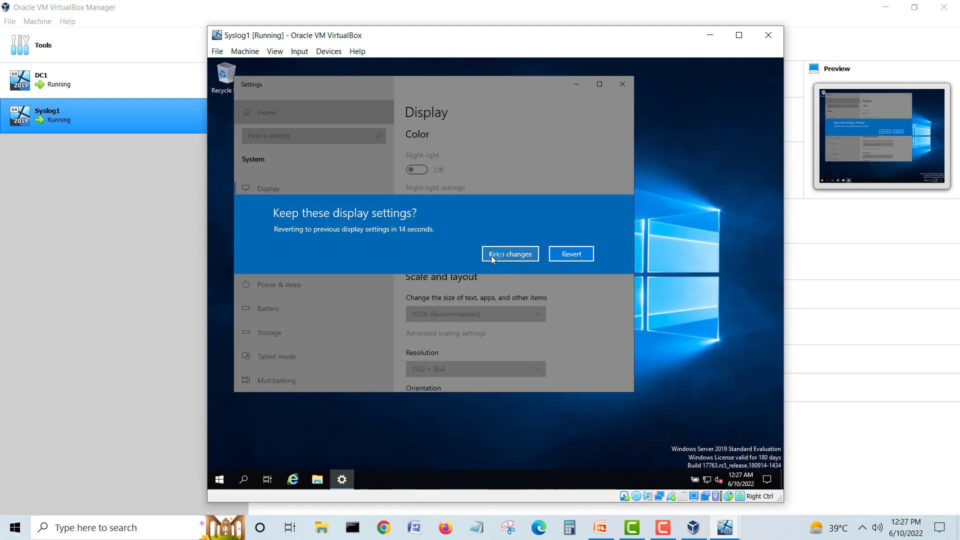
{"action": "left_click", "coordinate": [525, 254]}
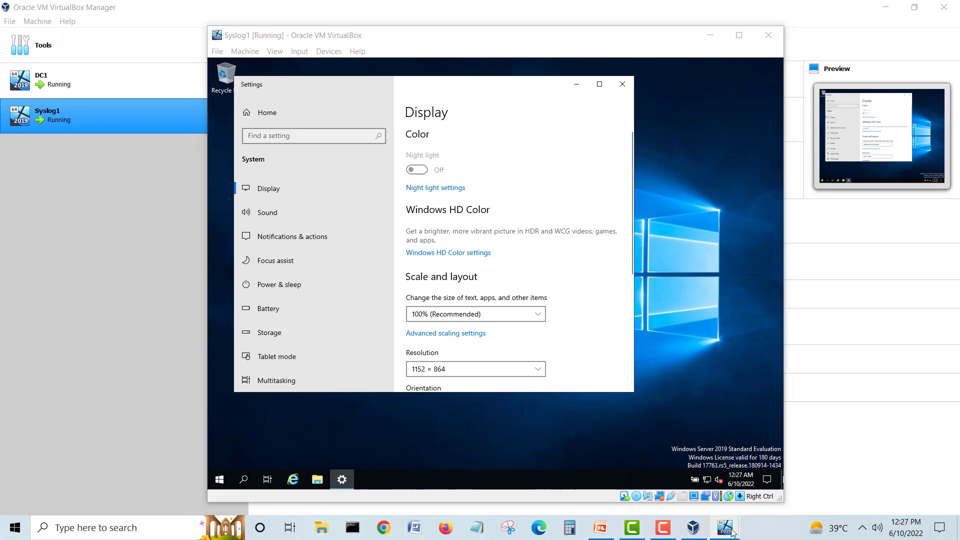
Step: Glance at DC1, then change Syslog1's resolution to 1280 × 1024 and keep it
{"action": "mouse_move", "coordinate": [725, 529]}
{"action": "left_click", "coordinate": [681, 467]}
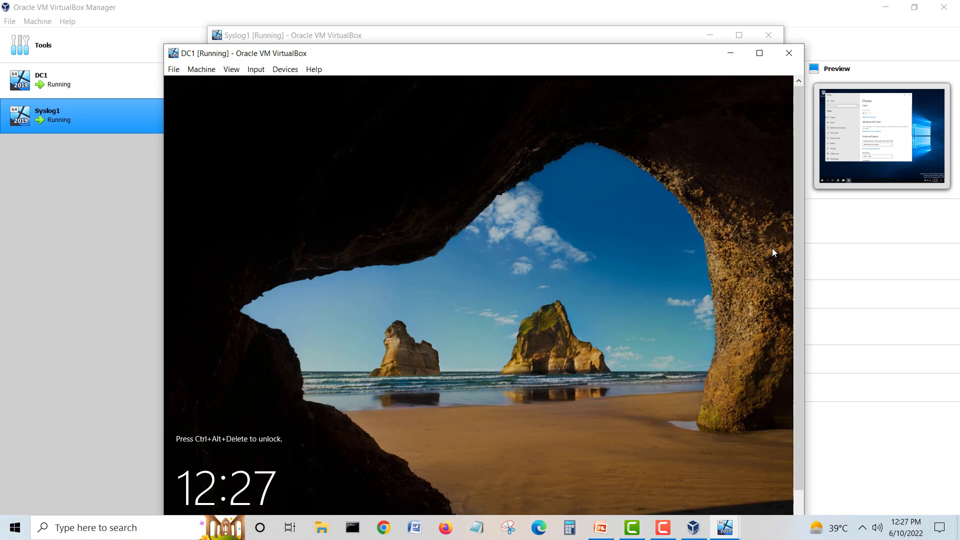
{"action": "left_click", "coordinate": [730, 53]}
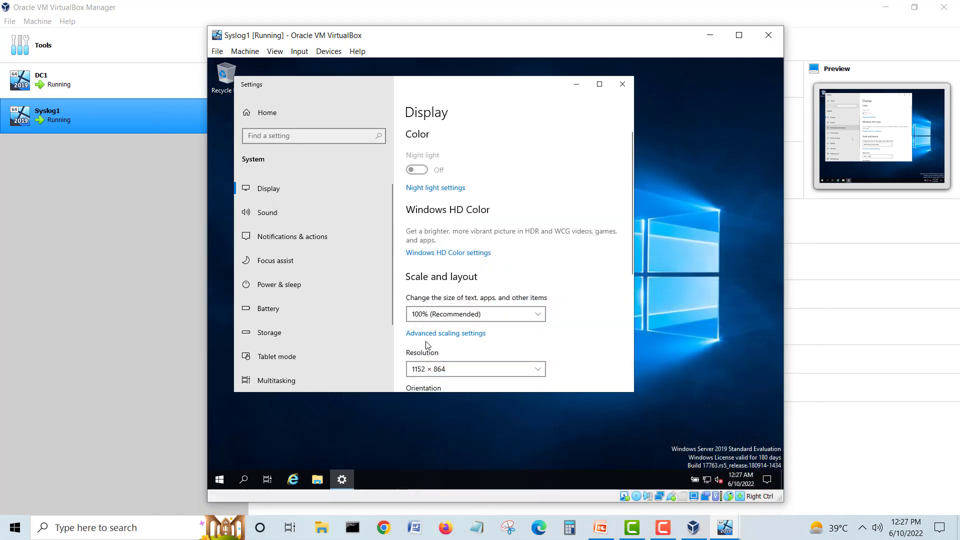
{"action": "left_click", "coordinate": [430, 369]}
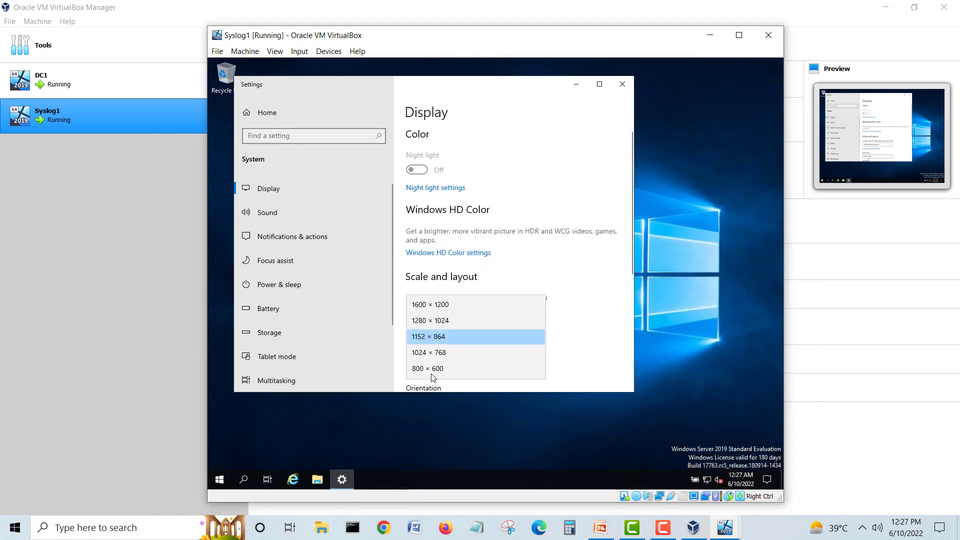
{"action": "left_click", "coordinate": [430, 320]}
{"action": "left_click", "coordinate": [317, 229]}
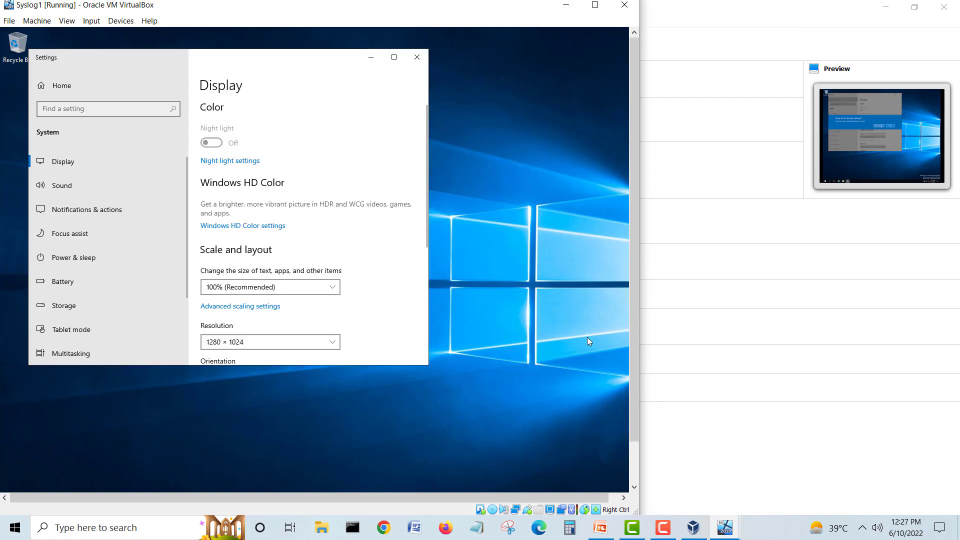
Step: Close the guest's Settings window and widen and reposition the Syslog1 VM window
{"action": "left_click", "coordinate": [417, 56]}
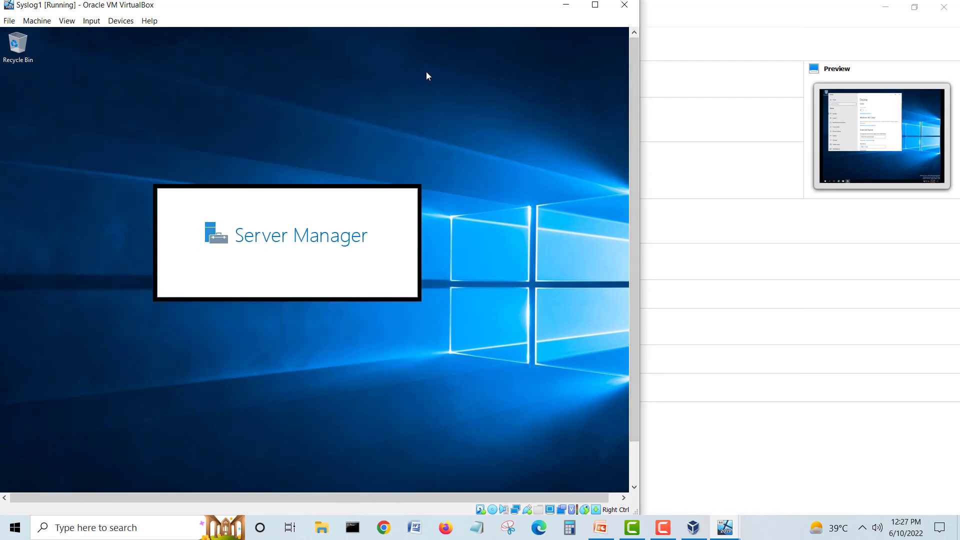
{"action": "left_click_drag", "start_coordinate": [639, 353], "coordinate": [785, 345]}
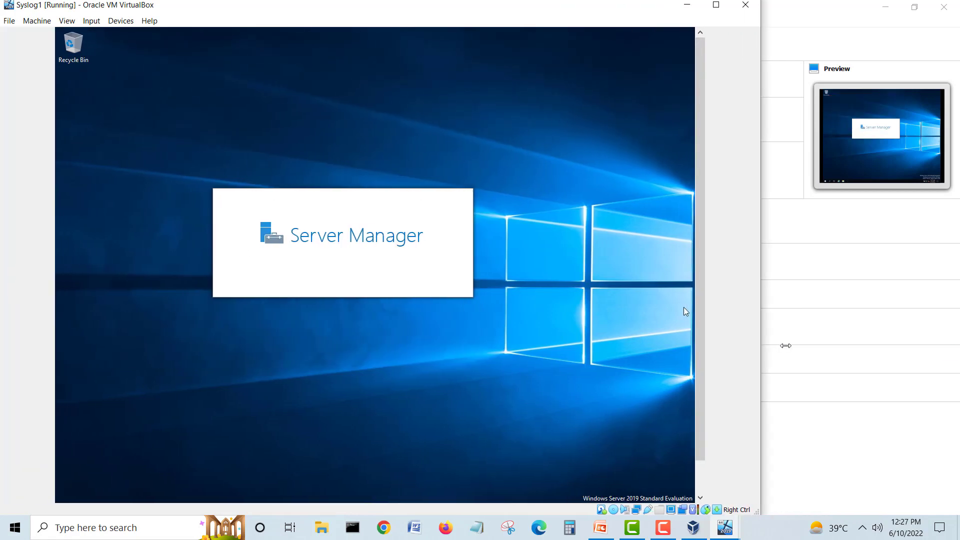
{"action": "left_click_drag", "start_coordinate": [648, 6], "coordinate": [752, 11]}
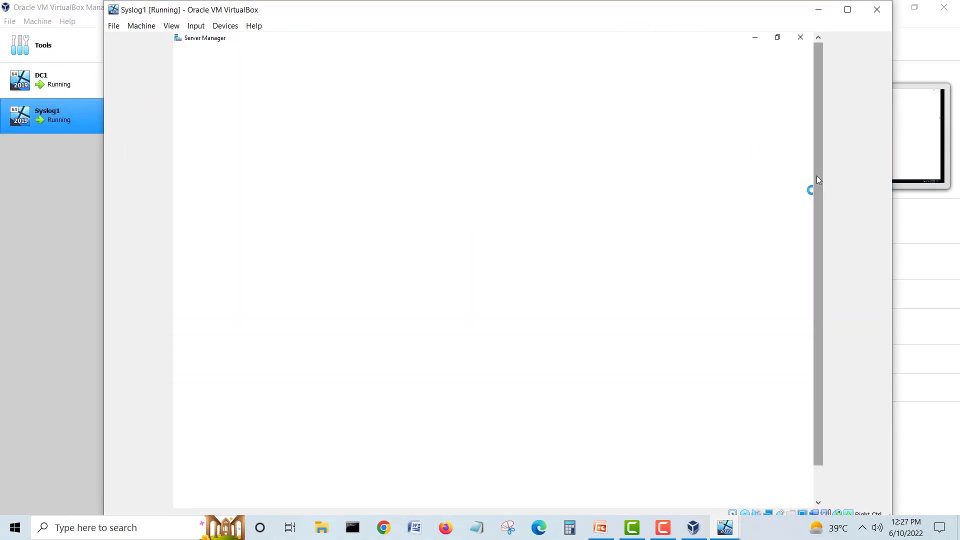
{"action": "left_click_drag", "start_coordinate": [818, 180], "coordinate": [826, 146]}
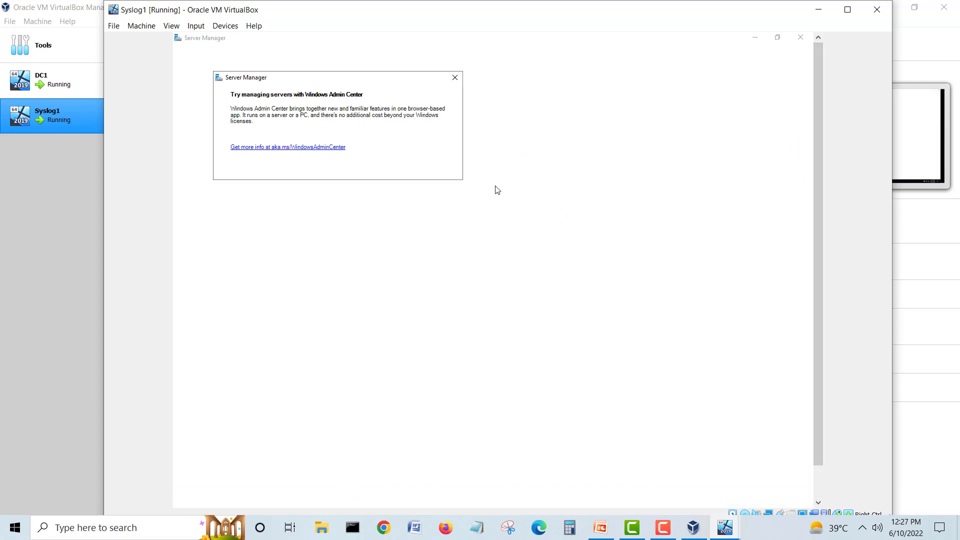
Step: Suppress the Windows Admin Center popup and stop Server Manager starting automatically at logon
{"action": "left_click", "coordinate": [307, 173]}
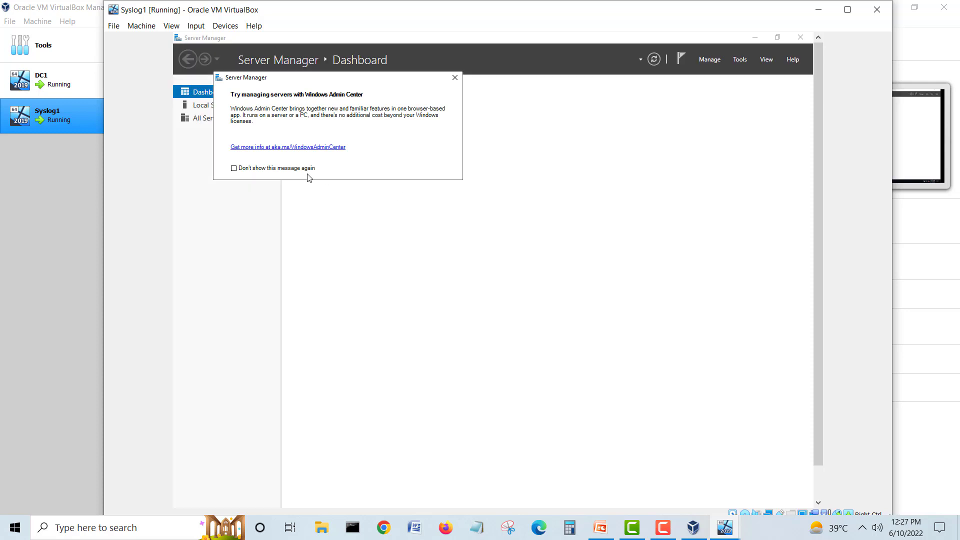
{"action": "left_click", "coordinate": [454, 77]}
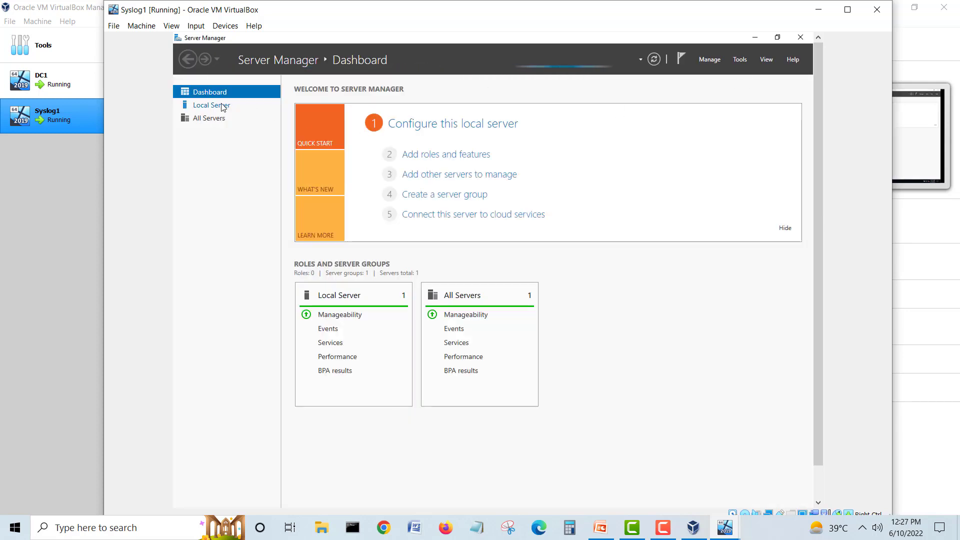
{"action": "left_click", "coordinate": [709, 60]}
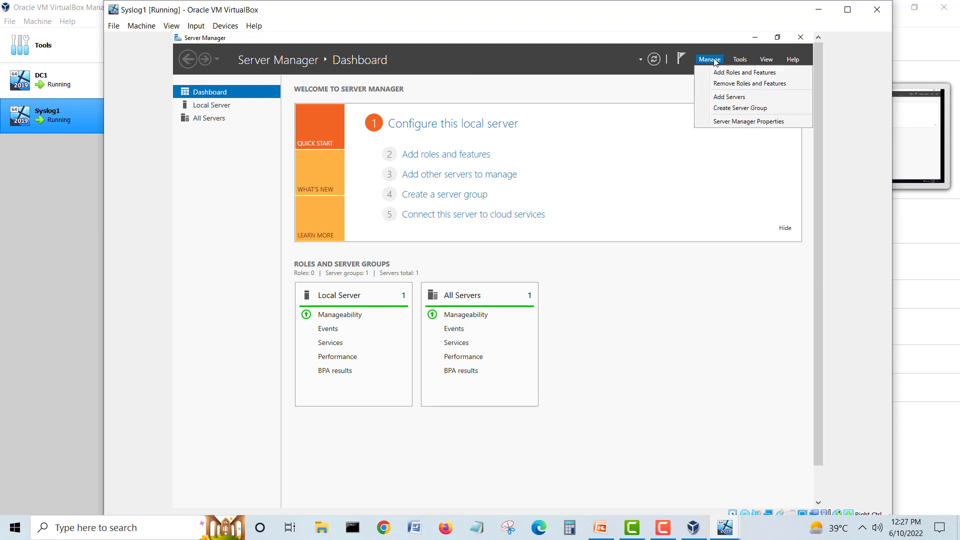
{"action": "left_click", "coordinate": [722, 122]}
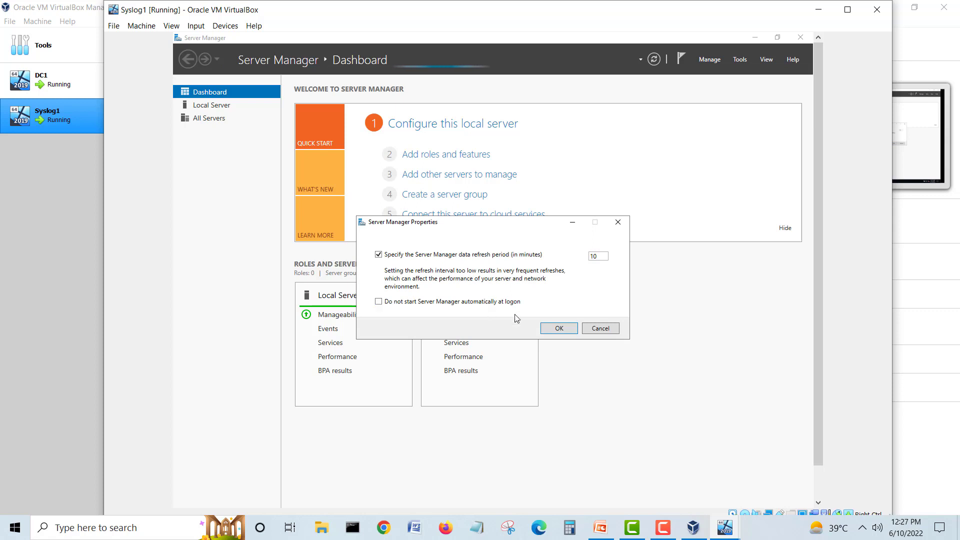
{"action": "left_click", "coordinate": [421, 304]}
{"action": "left_click", "coordinate": [559, 329]}
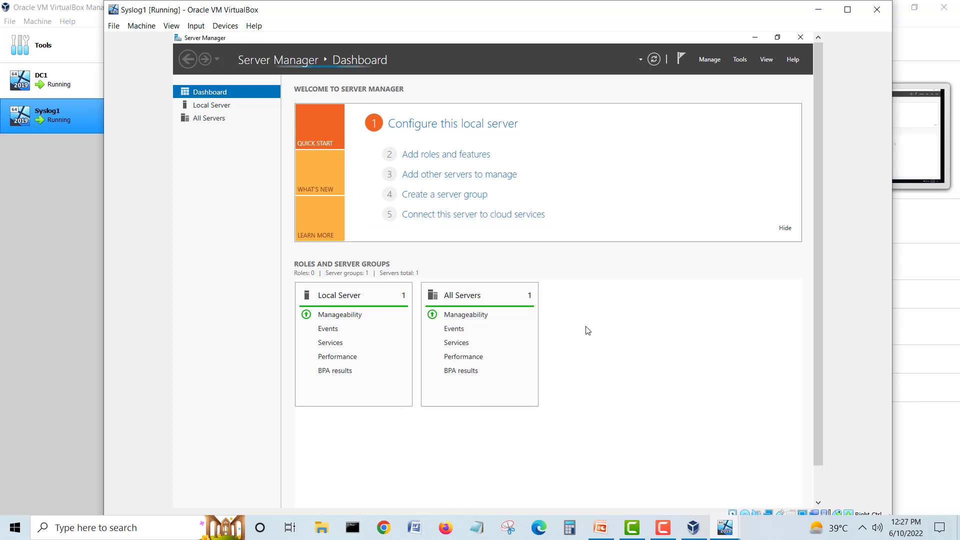
{"action": "left_click", "coordinate": [222, 109]}
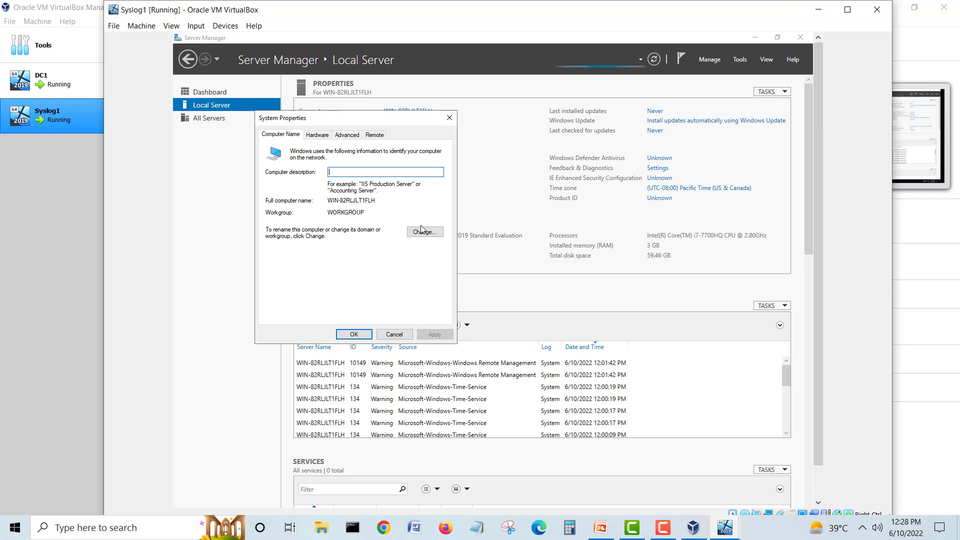
Step: Change the guest's computer name to Syslog1 and restart it now
{"action": "left_click", "coordinate": [424, 232]}
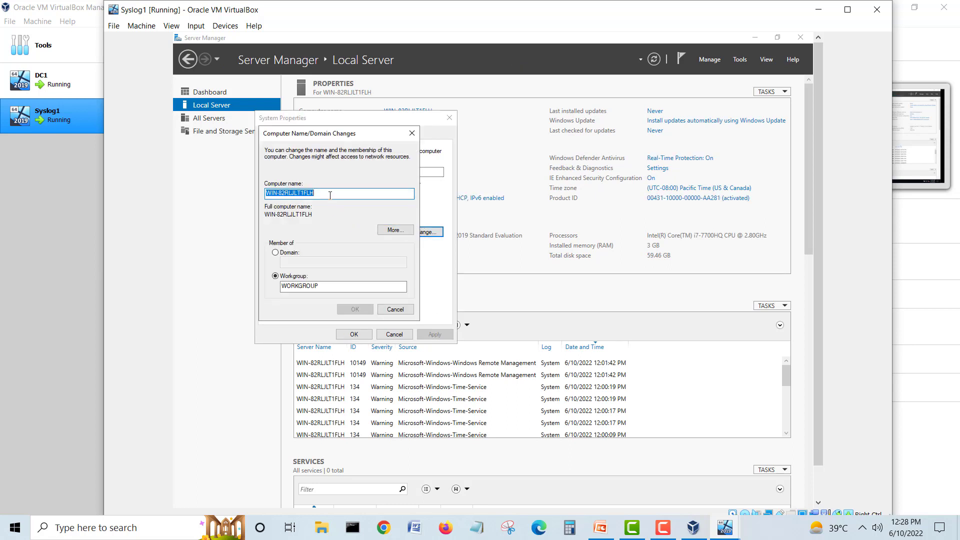
{"action": "type", "text": "Syslog1"}
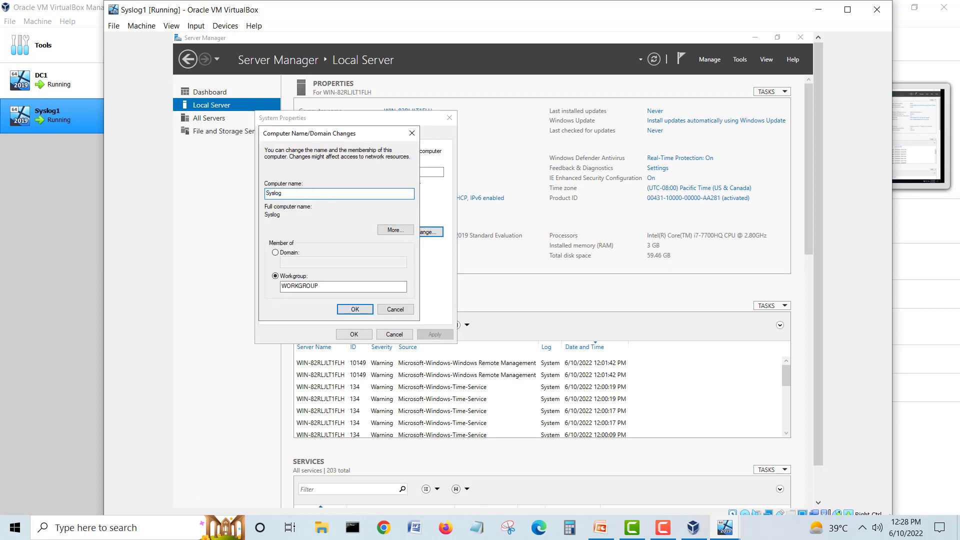
{"action": "left_click", "coordinate": [353, 310]}
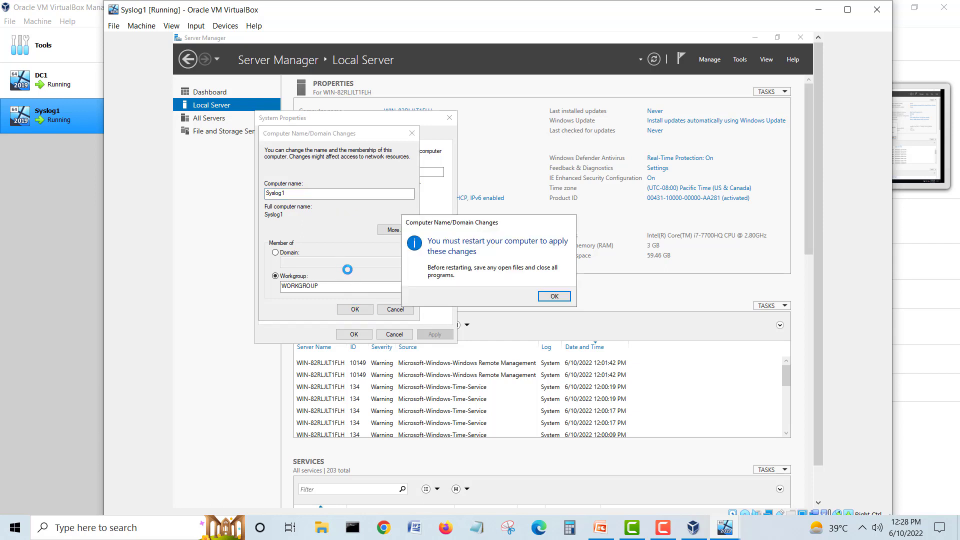
{"action": "left_click", "coordinate": [553, 296]}
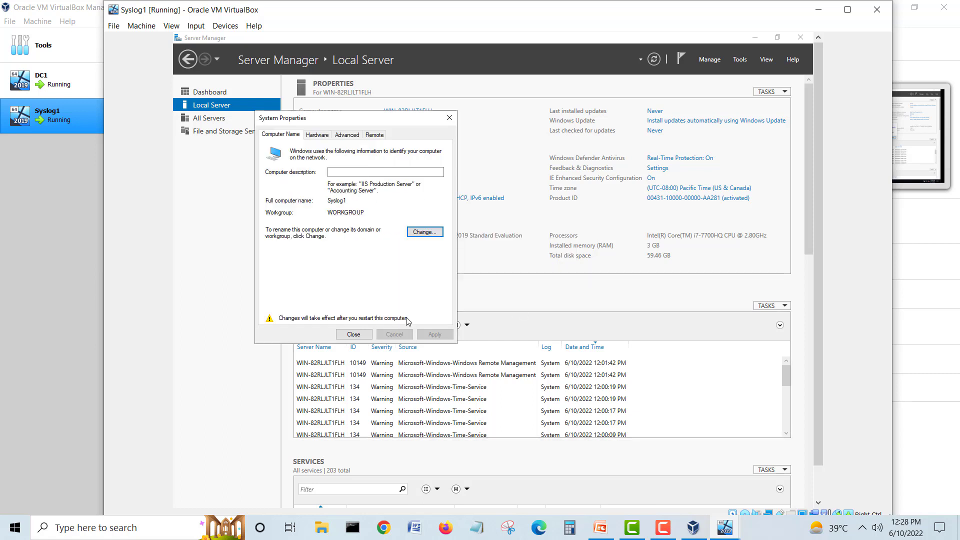
{"action": "left_click", "coordinate": [354, 334]}
{"action": "key", "text": "Return"}
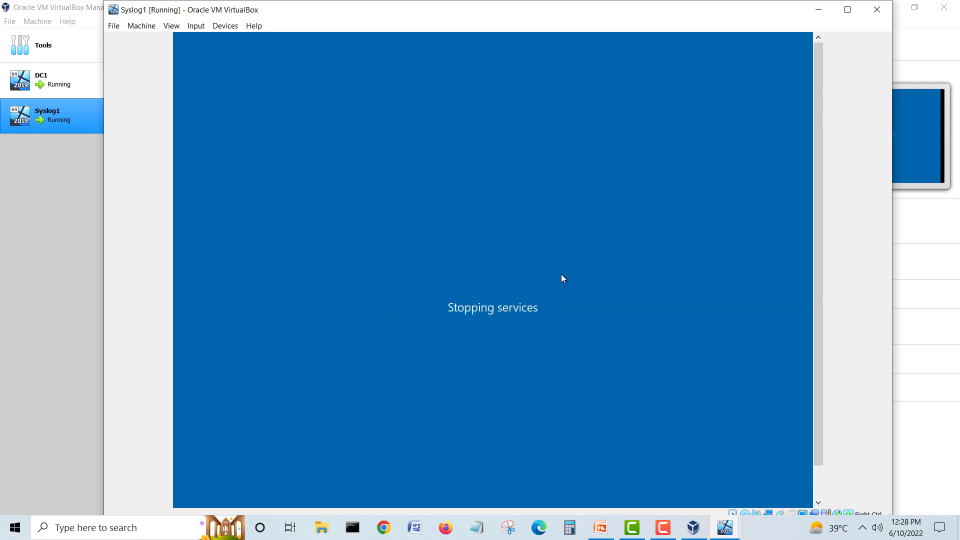
{"action": "left_click", "coordinate": [818, 9]}
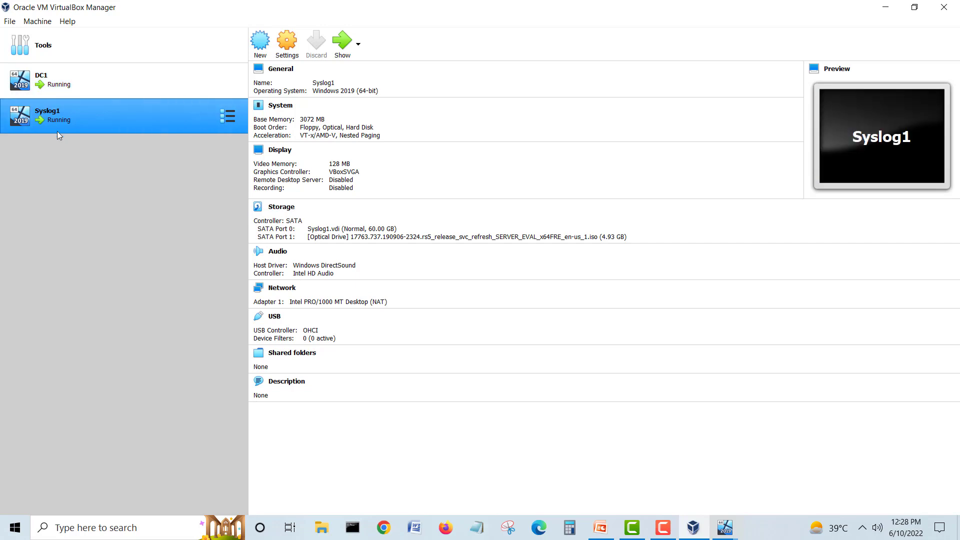
Step: Select the client computer picture on the PowerPoint lab diagram slide
{"action": "left_click", "coordinate": [600, 527]}
{"action": "left_click", "coordinate": [709, 316]}
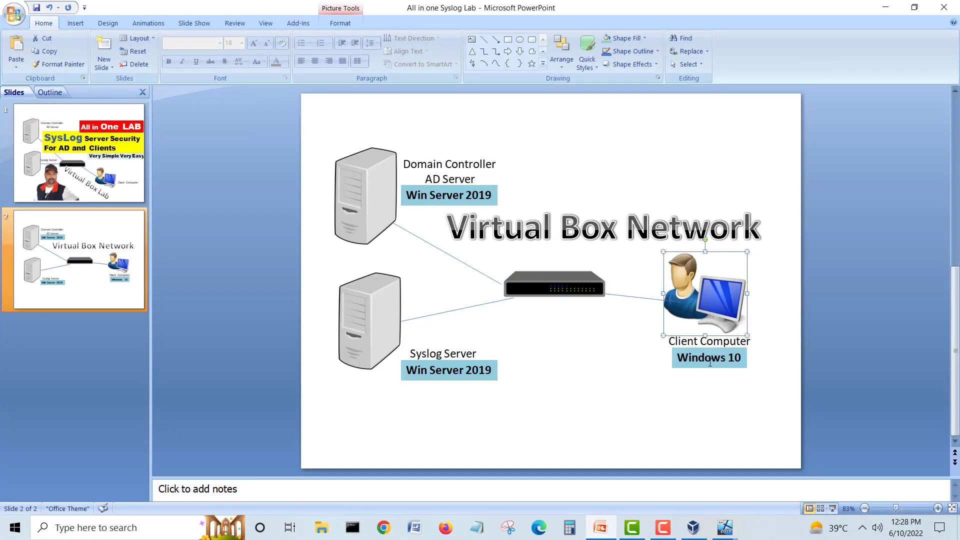
{"action": "left_click", "coordinate": [885, 7]}
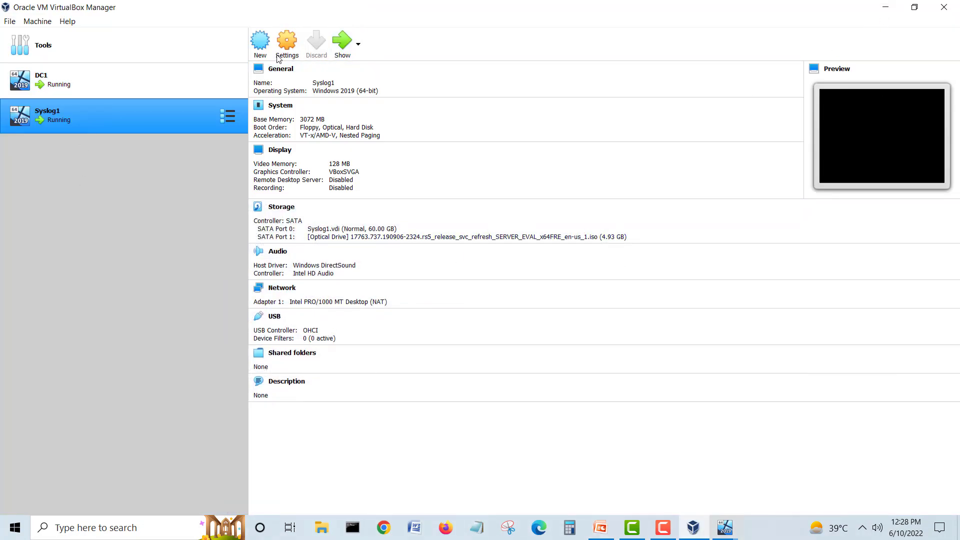
Step: Begin a new Windows 10 (64-bit) virtual machine named CL1
{"action": "left_click", "coordinate": [260, 42]}
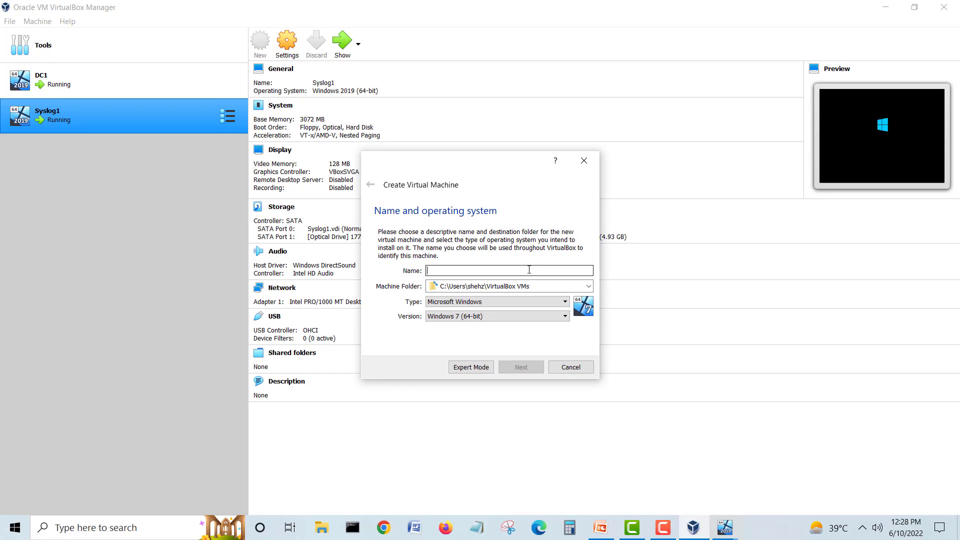
{"action": "type", "text": "win10"}
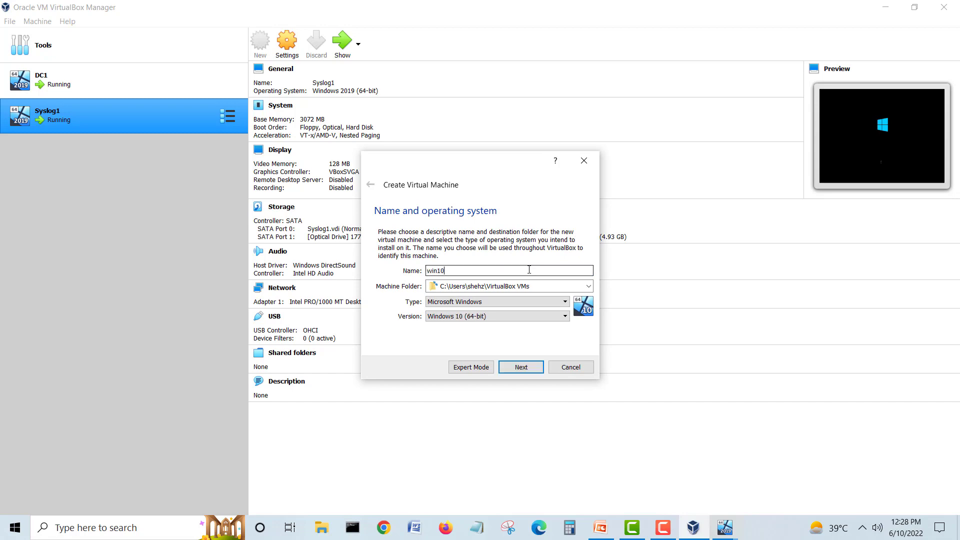
{"action": "left_click", "coordinate": [600, 527]}
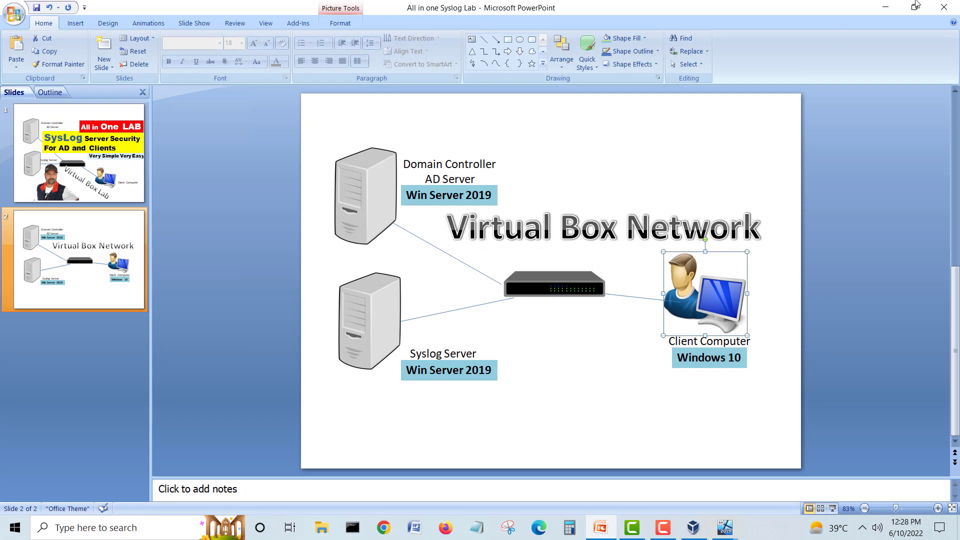
{"action": "left_click", "coordinate": [885, 7]}
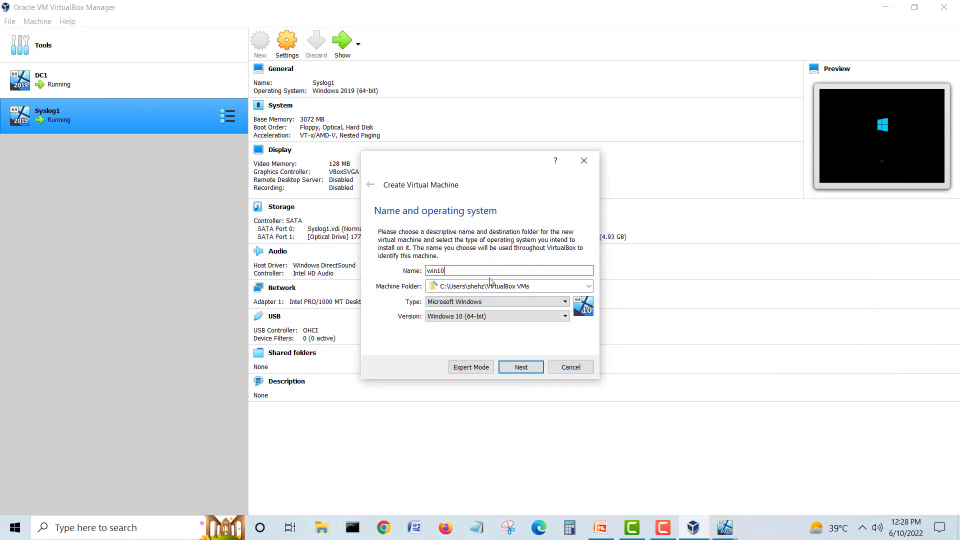
{"action": "left_click_drag", "start_coordinate": [462, 270], "coordinate": [403, 270]}
{"action": "type", "text": "CL1"}
Step: Set CL1's machine folder to D:\Virtual Box VMs\CL1 through Other...
{"action": "left_click", "coordinate": [588, 287]}
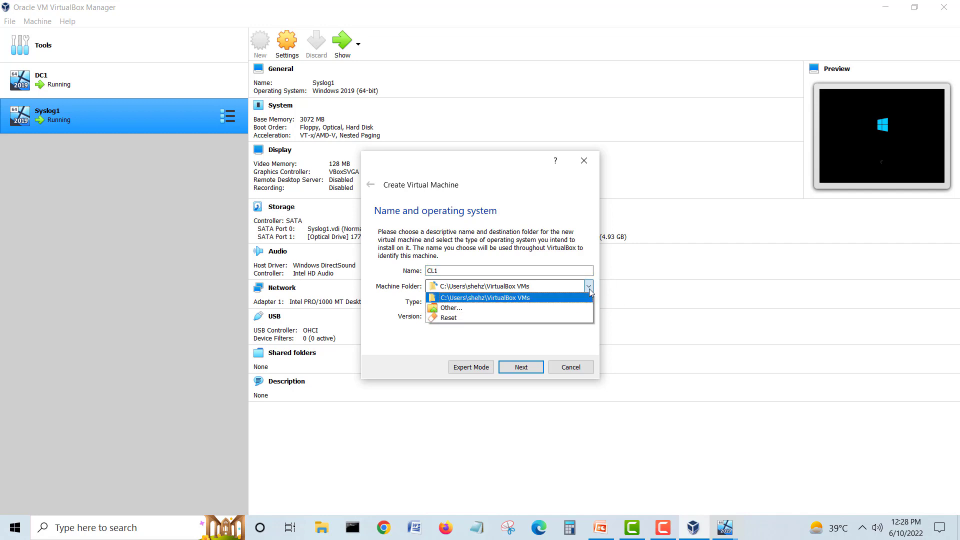
{"action": "left_click", "coordinate": [493, 308]}
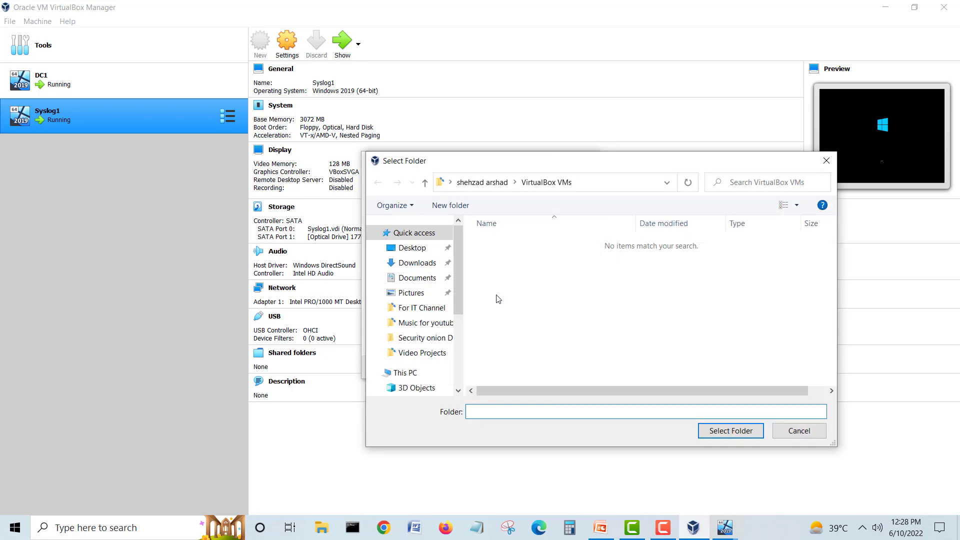
{"action": "left_click_drag", "start_coordinate": [456, 308], "coordinate": [458, 364]}
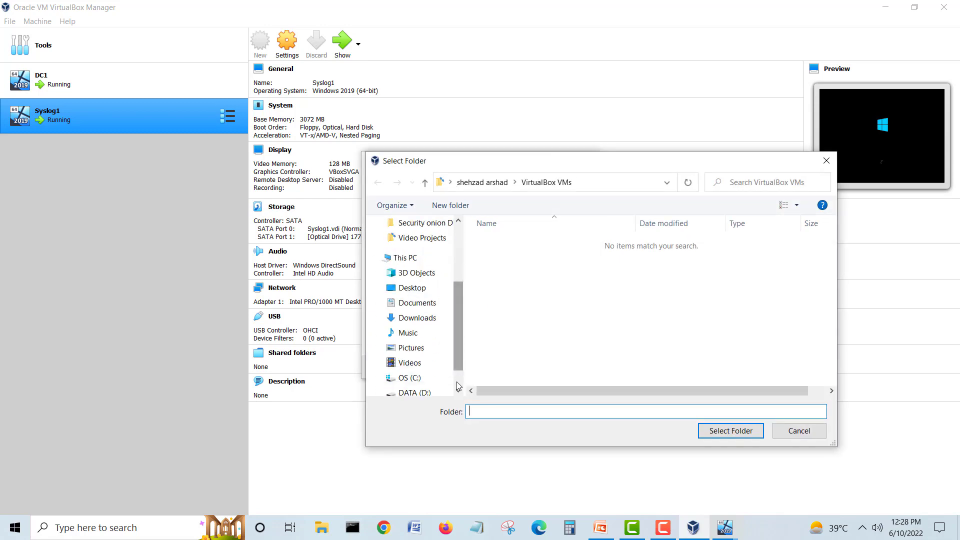
{"action": "left_click", "coordinate": [413, 393]}
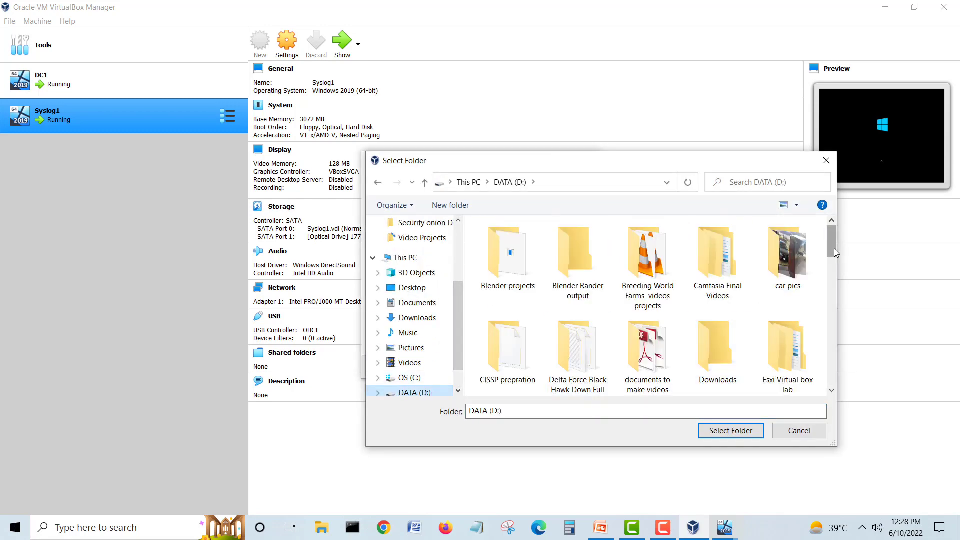
{"action": "left_click_drag", "start_coordinate": [834, 248], "coordinate": [835, 375]}
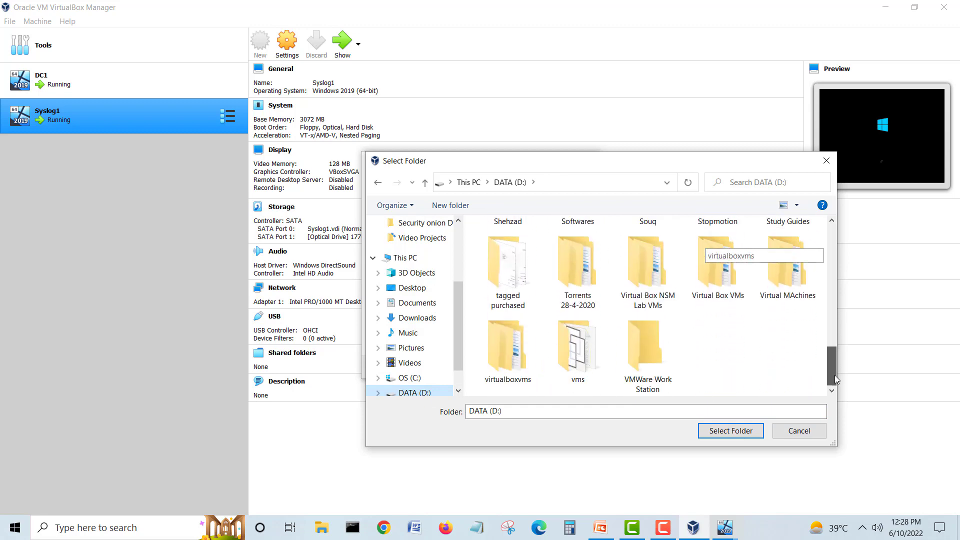
{"action": "double_click", "coordinate": [737, 290]}
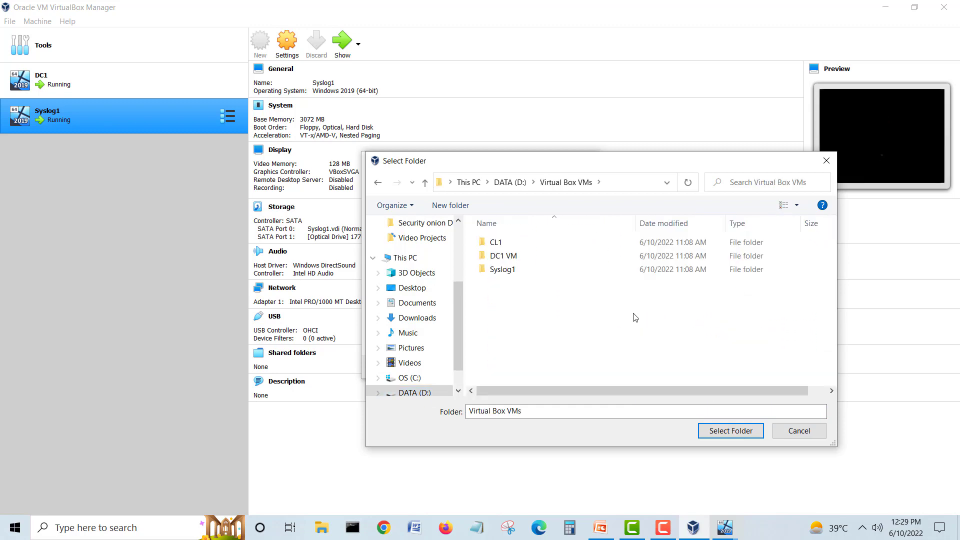
{"action": "left_click", "coordinate": [510, 244]}
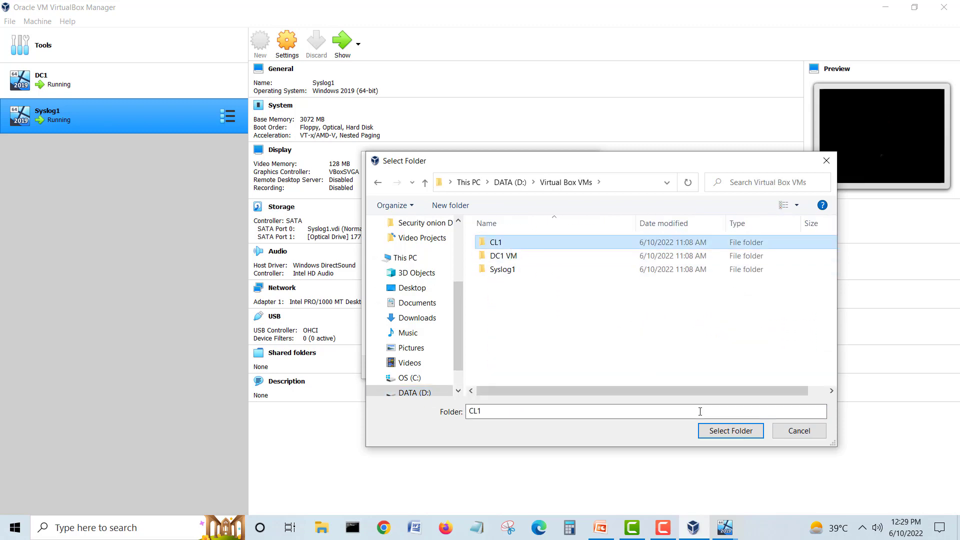
{"action": "left_click", "coordinate": [731, 430]}
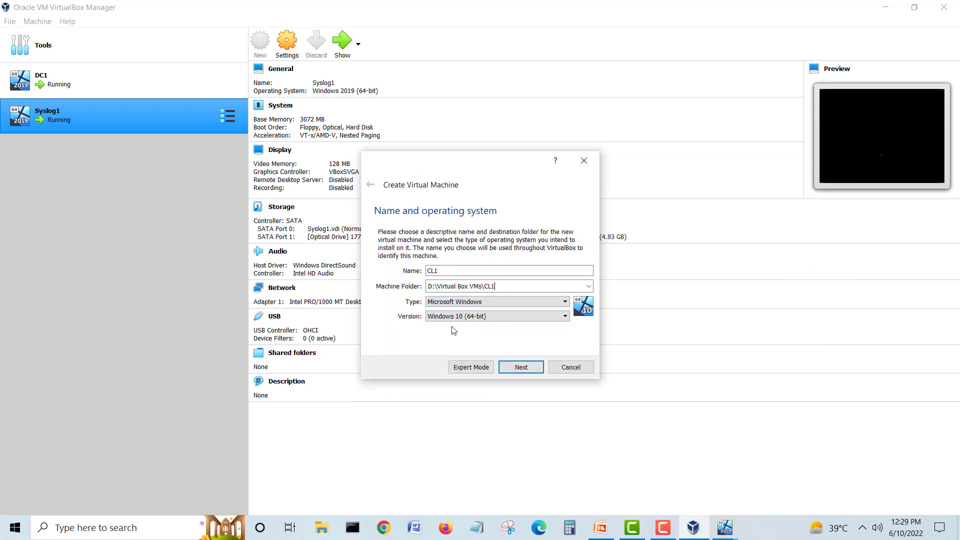
Step: Keep 2048 MB memory and choose a new dynamically allocated VDI hard disk
{"action": "left_click", "coordinate": [521, 367]}
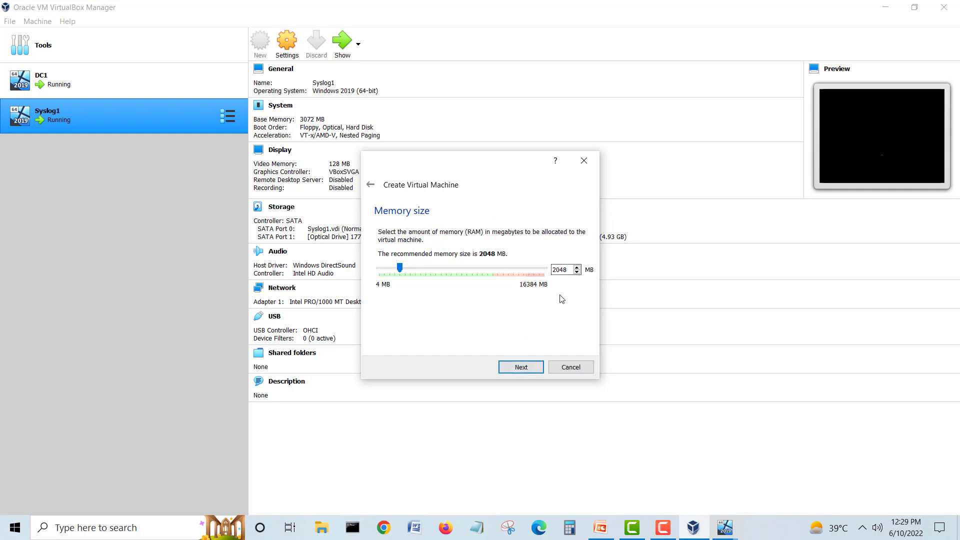
{"action": "left_click", "coordinate": [521, 367]}
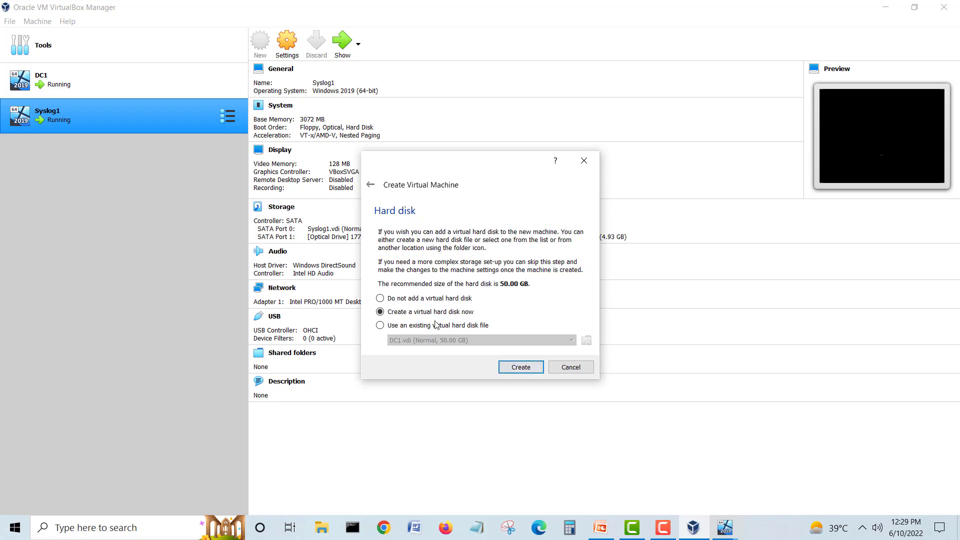
{"action": "left_click", "coordinate": [532, 369]}
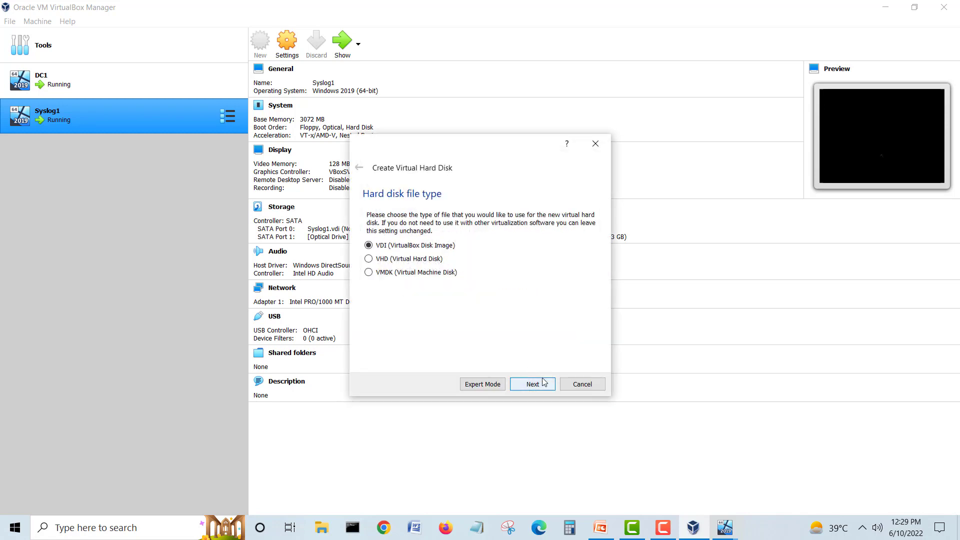
{"action": "left_click", "coordinate": [533, 383]}
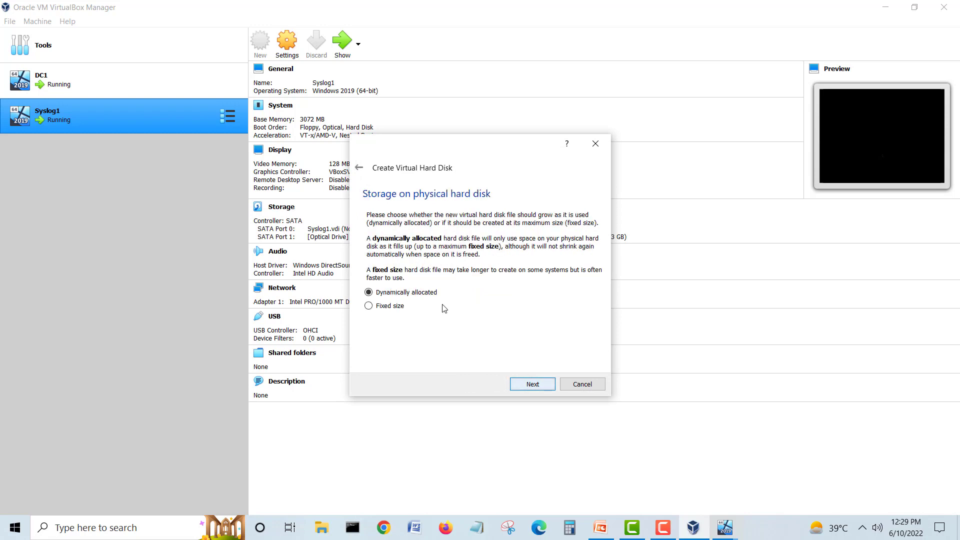
{"action": "left_click", "coordinate": [533, 384]}
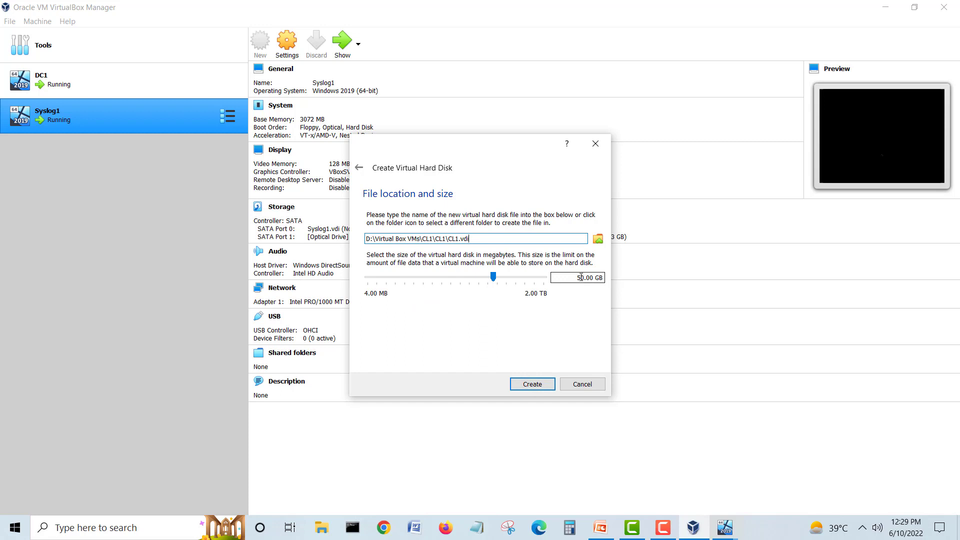
Step: Set the disk size to 20 GB and create the CL1 machine
{"action": "left_click_drag", "start_coordinate": [580, 278], "coordinate": [568, 273]}
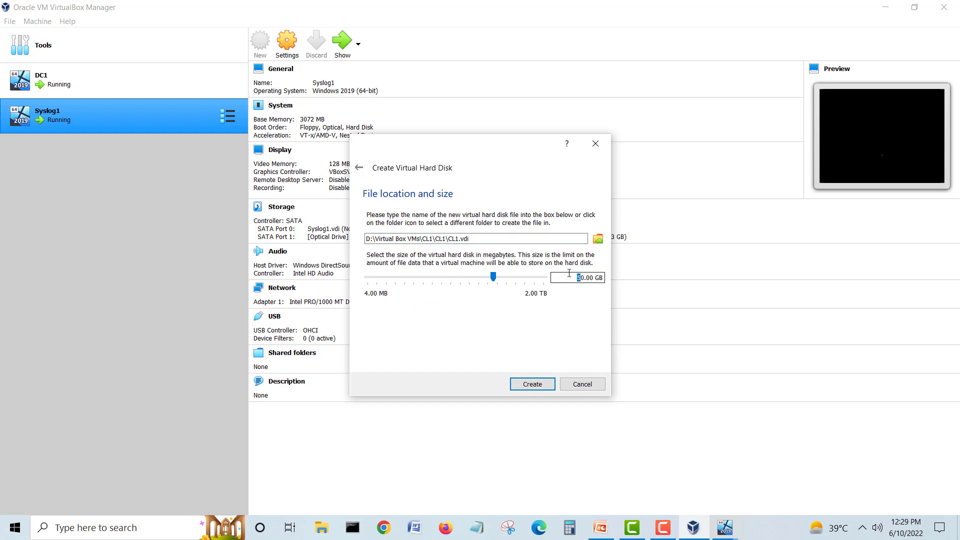
{"action": "type", "text": "3"}
{"action": "key", "text": "BackSpace"}
{"action": "type", "text": "2"}
{"action": "left_click", "coordinate": [542, 381]}
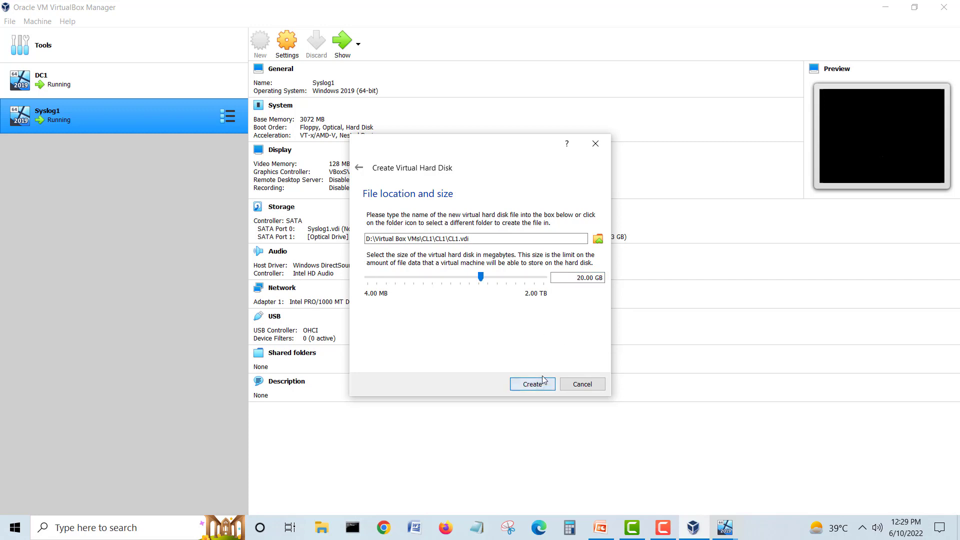
{"action": "left_click", "coordinate": [542, 381]}
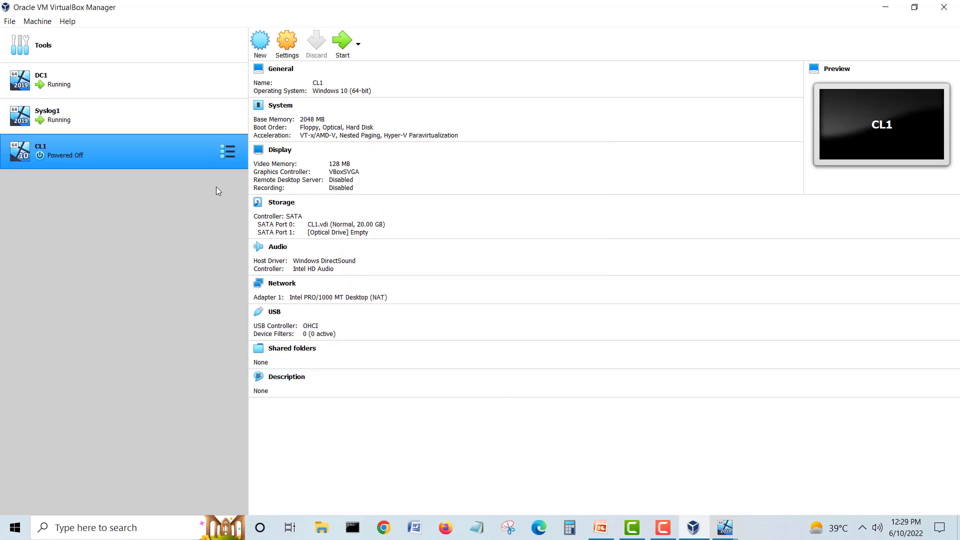
Step: Open the Settings dialog for CL1
{"action": "left_click", "coordinate": [228, 152]}
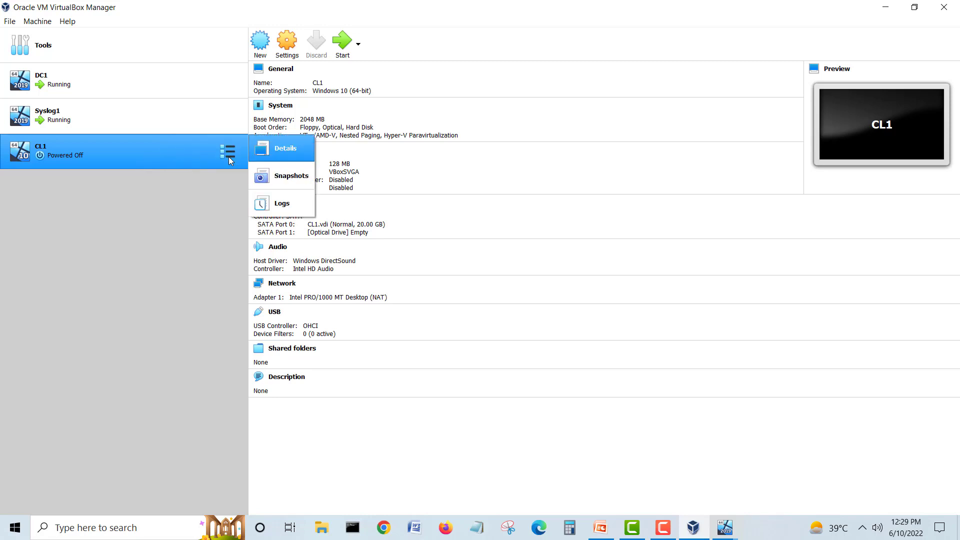
{"action": "left_click", "coordinate": [287, 46]}
{"action": "left_click", "coordinate": [287, 45]}
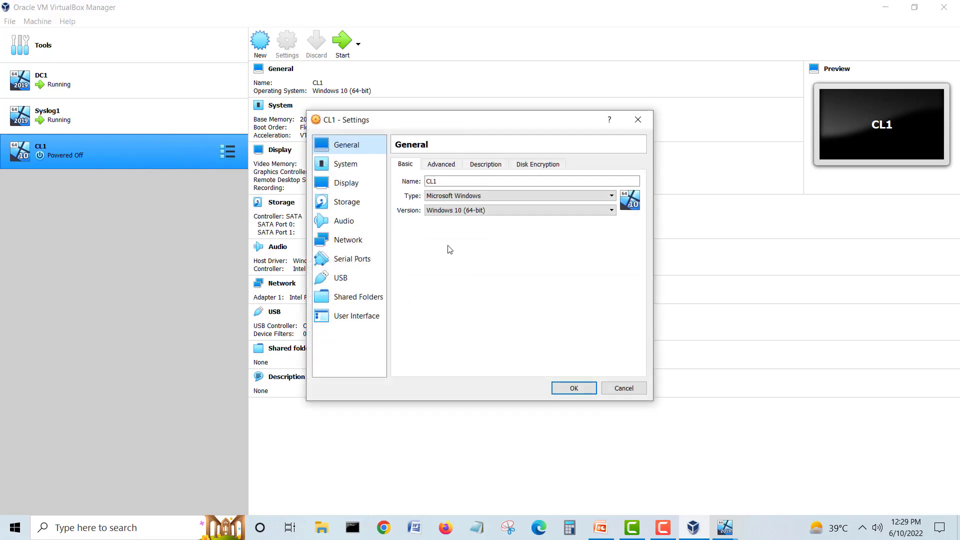
Step: Attach Windows.iso from the Windows 10 folder to CL1's empty optical drive and save
{"action": "left_click", "coordinate": [352, 202]}
{"action": "left_click", "coordinate": [427, 204]}
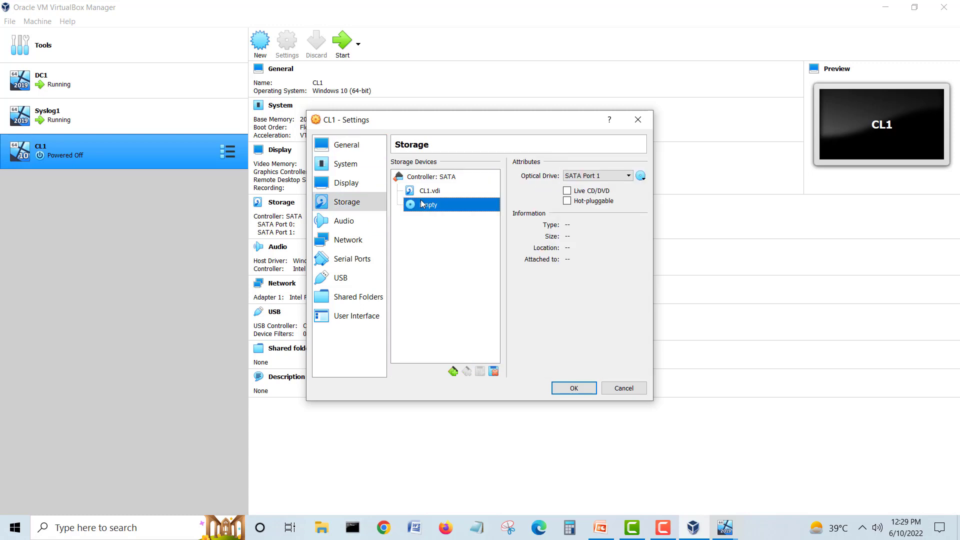
{"action": "left_click", "coordinate": [640, 176]}
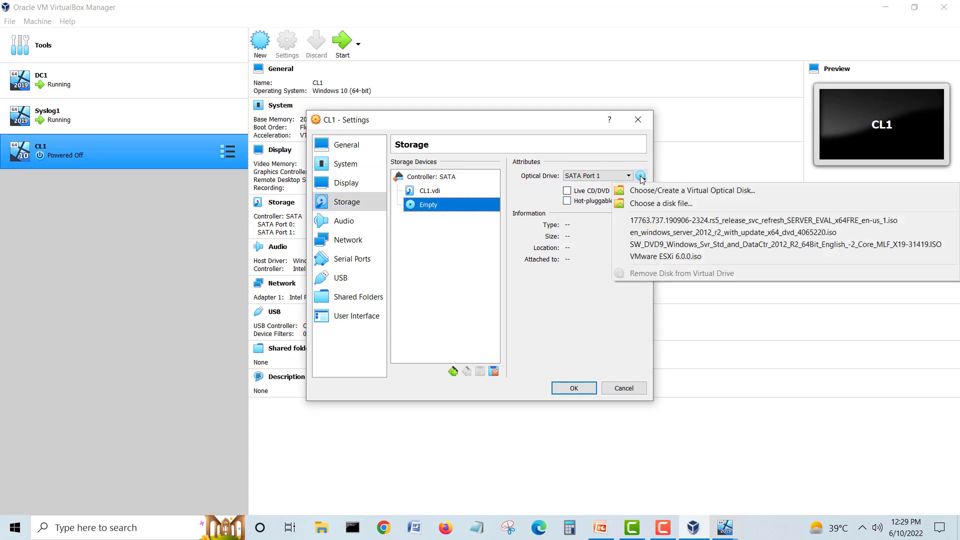
{"action": "left_click", "coordinate": [674, 204]}
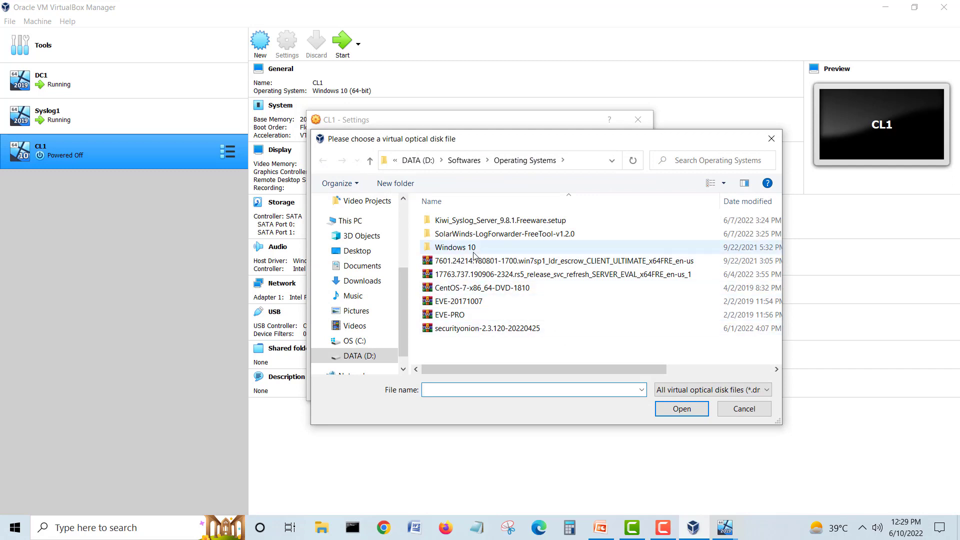
{"action": "double_click", "coordinate": [455, 247]}
{"action": "left_click", "coordinate": [459, 302]}
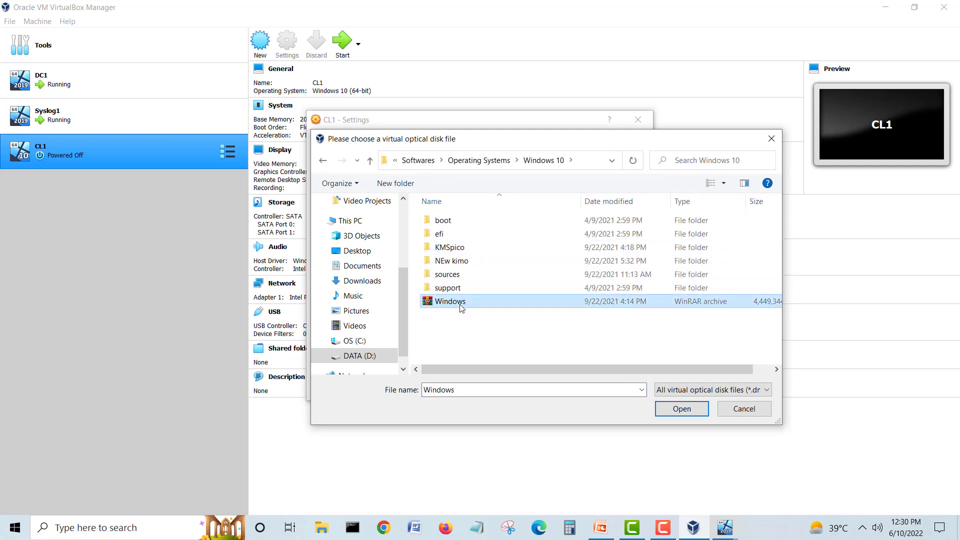
{"action": "left_click", "coordinate": [681, 409]}
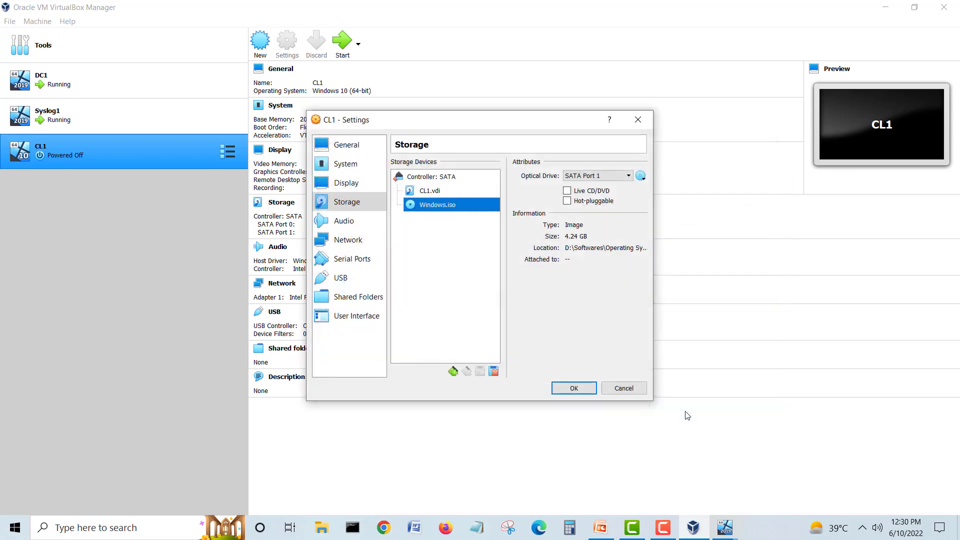
{"action": "left_click", "coordinate": [574, 388]}
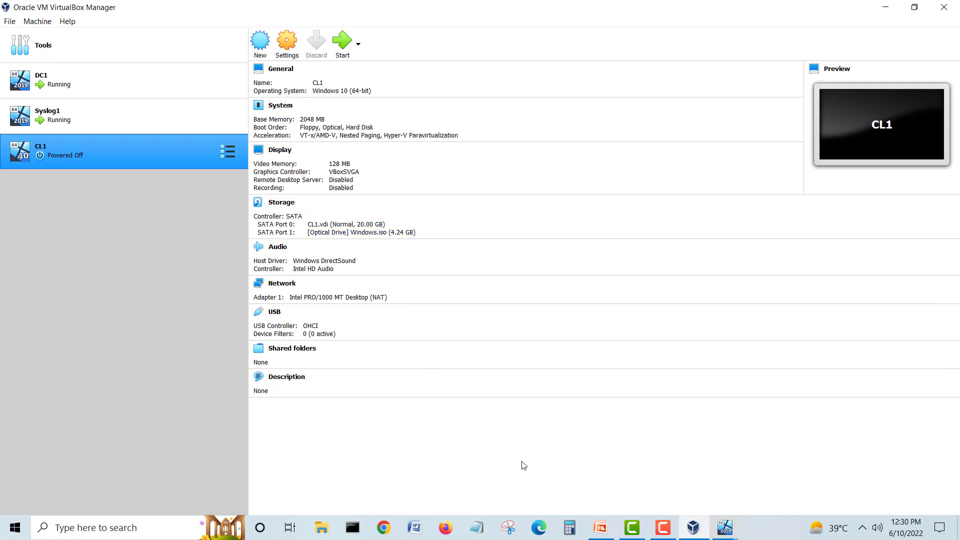
Step: Start CL1 from the suggested Server 2019 evaluation disk and dismiss the capture notices
{"action": "left_click", "coordinate": [344, 38]}
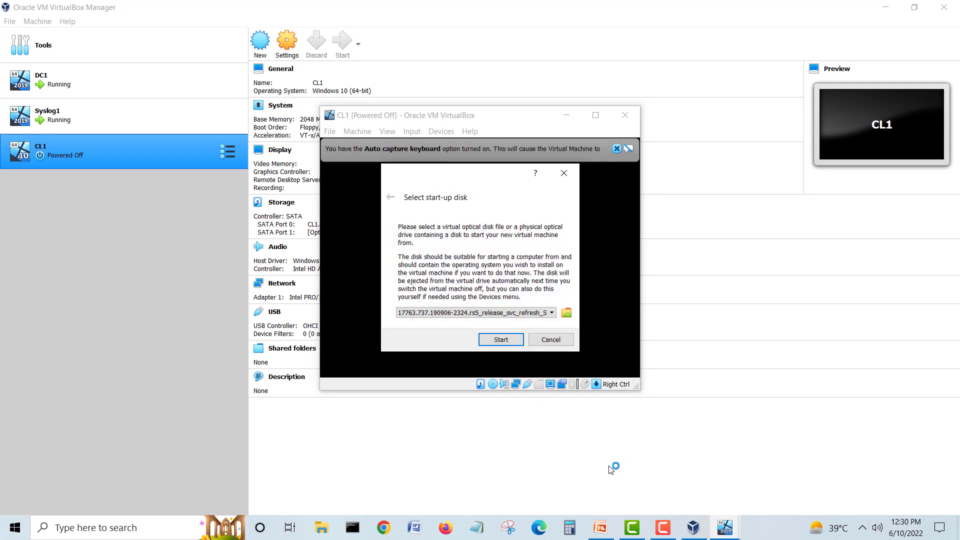
{"action": "left_click", "coordinate": [499, 339]}
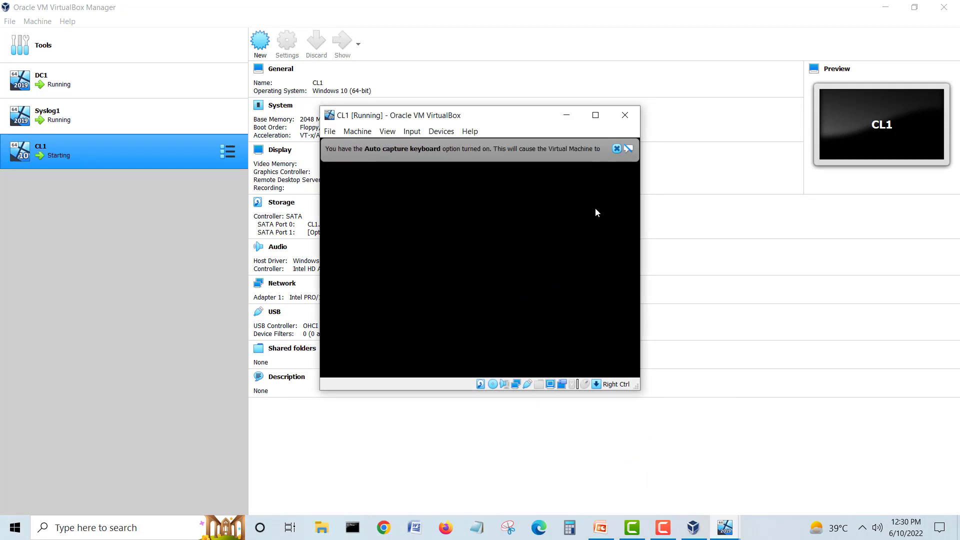
{"action": "left_click", "coordinate": [617, 149]}
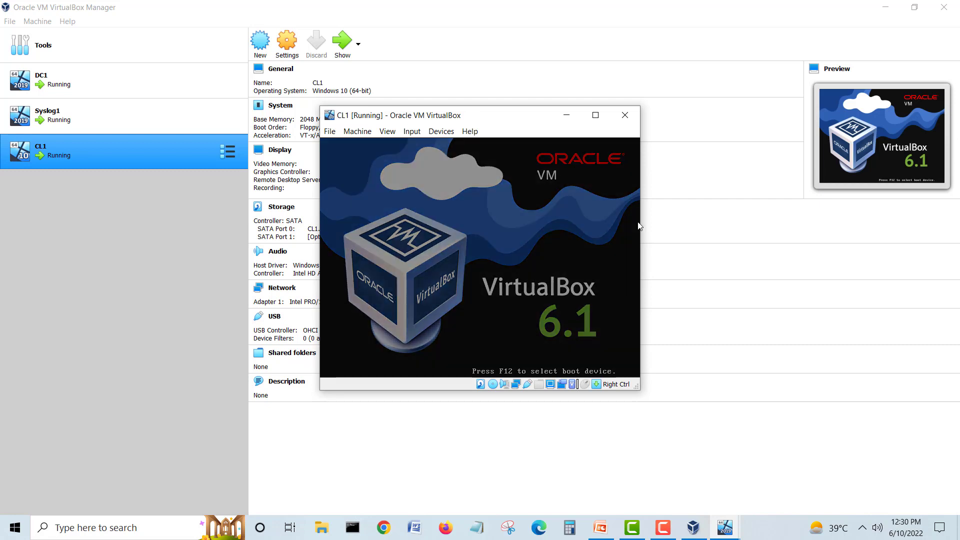
{"action": "left_click_drag", "start_coordinate": [560, 102], "coordinate": [480, 41]}
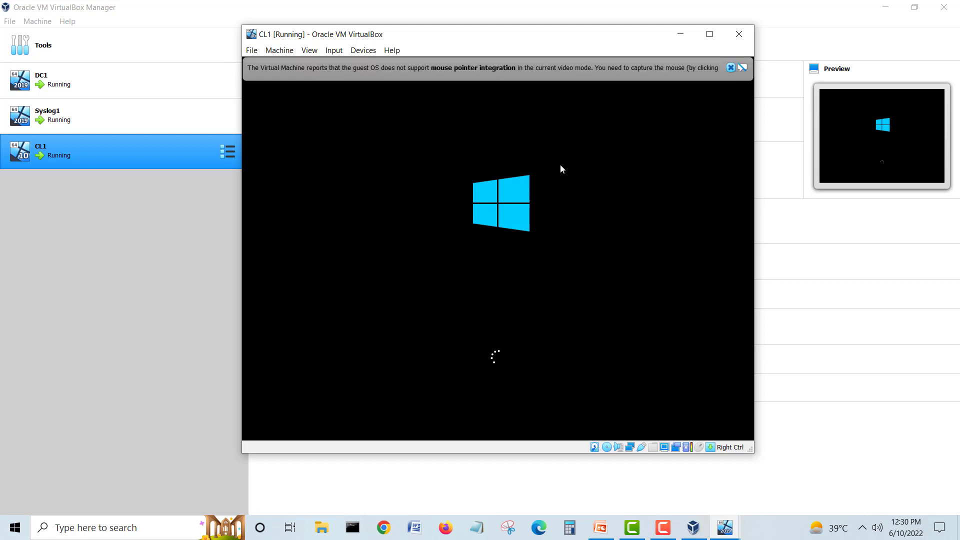
{"action": "left_click", "coordinate": [730, 68]}
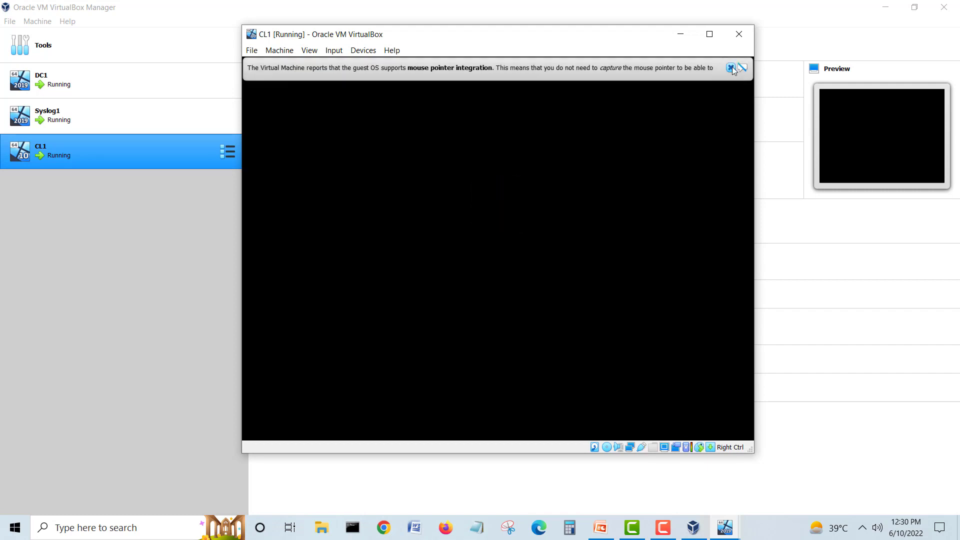
{"action": "left_click", "coordinate": [730, 68]}
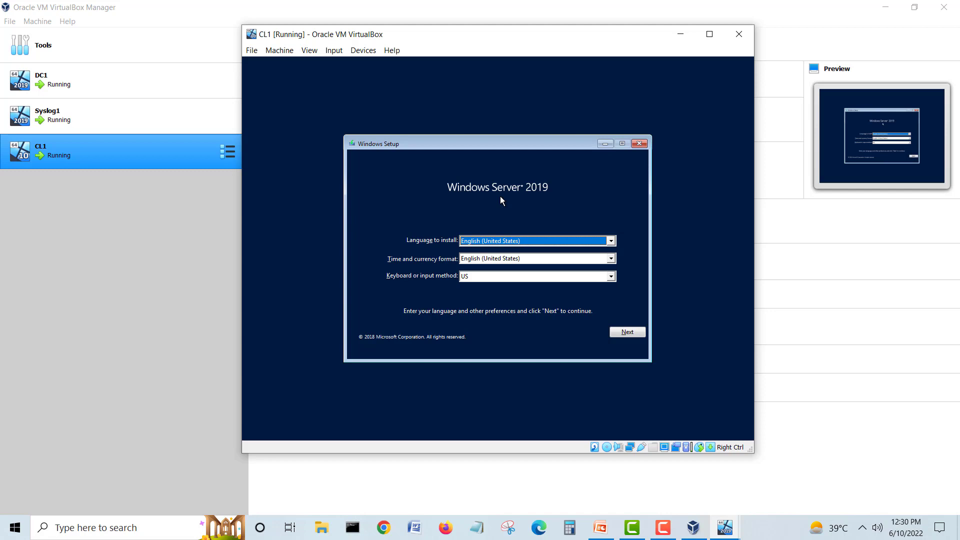
Step: Cancel Windows Server setup and power off CL1
{"action": "left_click", "coordinate": [637, 146]}
{"action": "left_click", "coordinate": [550, 289]}
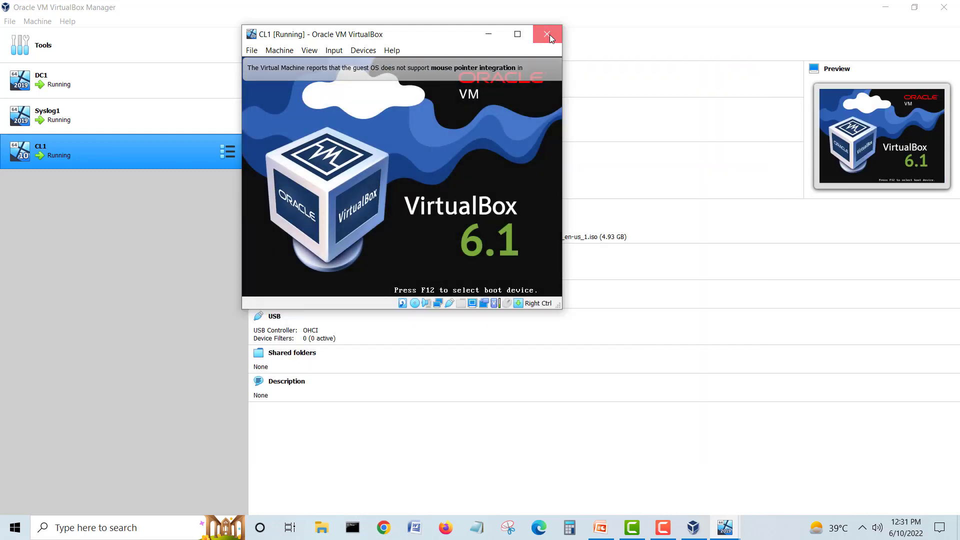
{"action": "left_click", "coordinate": [550, 35]}
{"action": "left_click", "coordinate": [385, 184]}
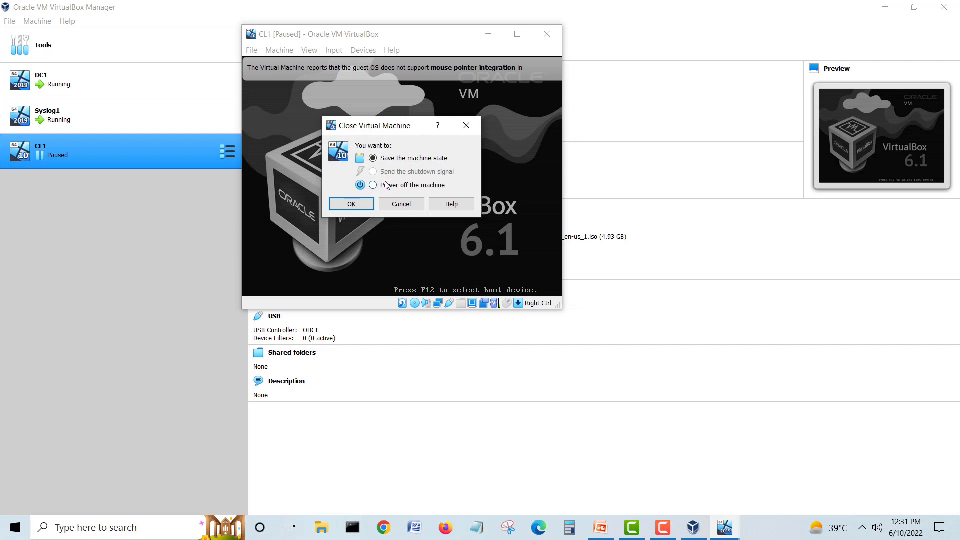
{"action": "left_click", "coordinate": [353, 205]}
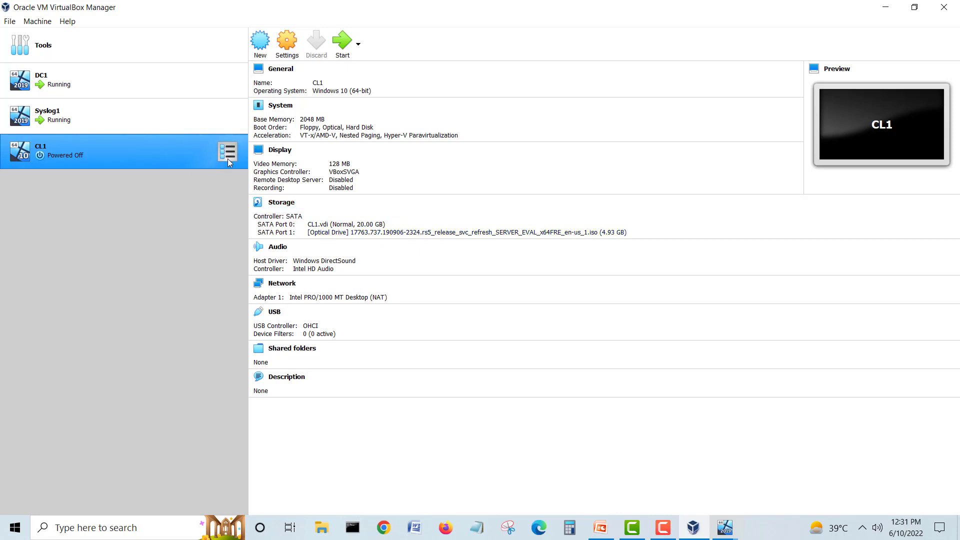
Step: Swap CL1's optical disc to Windows.iso in Storage settings, save, and start CL1
{"action": "left_click", "coordinate": [288, 60]}
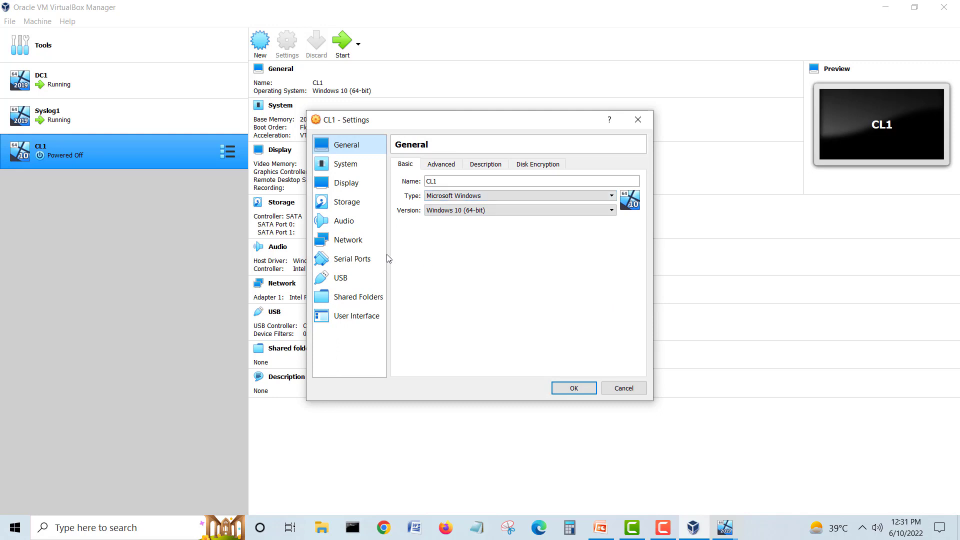
{"action": "left_click", "coordinate": [357, 206]}
{"action": "left_click", "coordinate": [426, 206]}
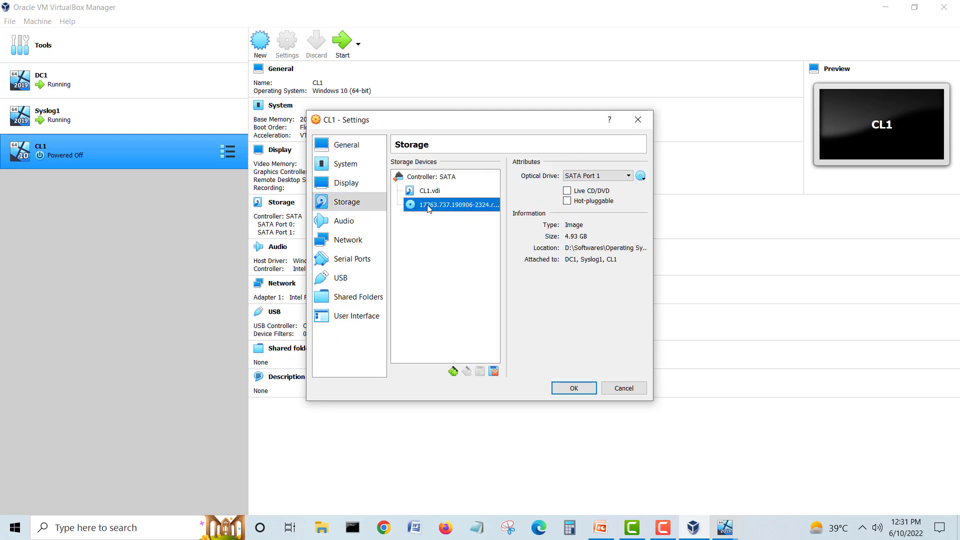
{"action": "left_click", "coordinate": [641, 178]}
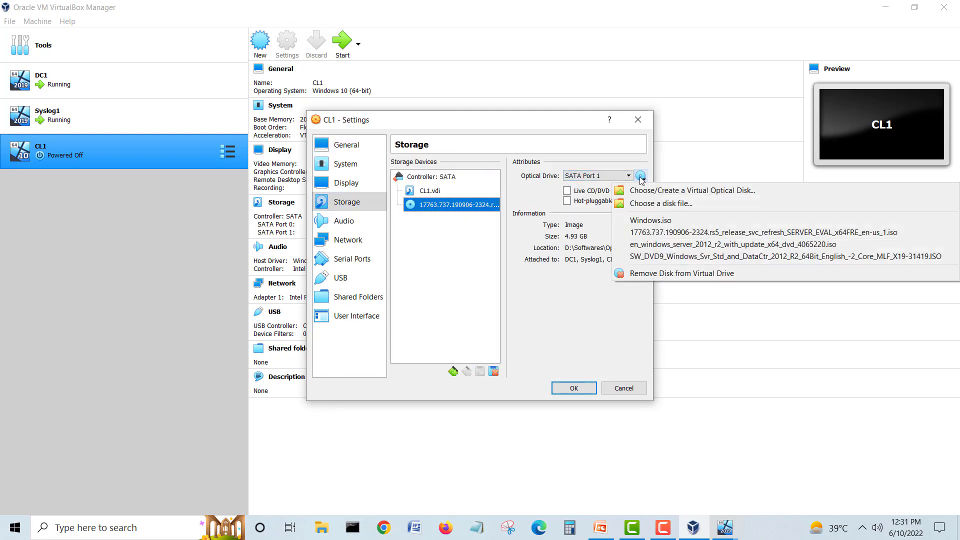
{"action": "left_click", "coordinate": [670, 220]}
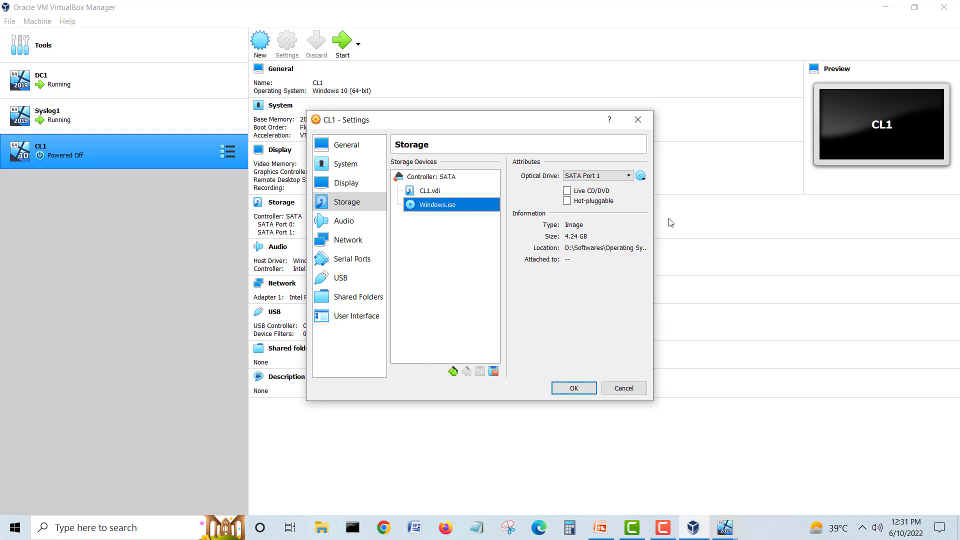
{"action": "left_click", "coordinate": [583, 389]}
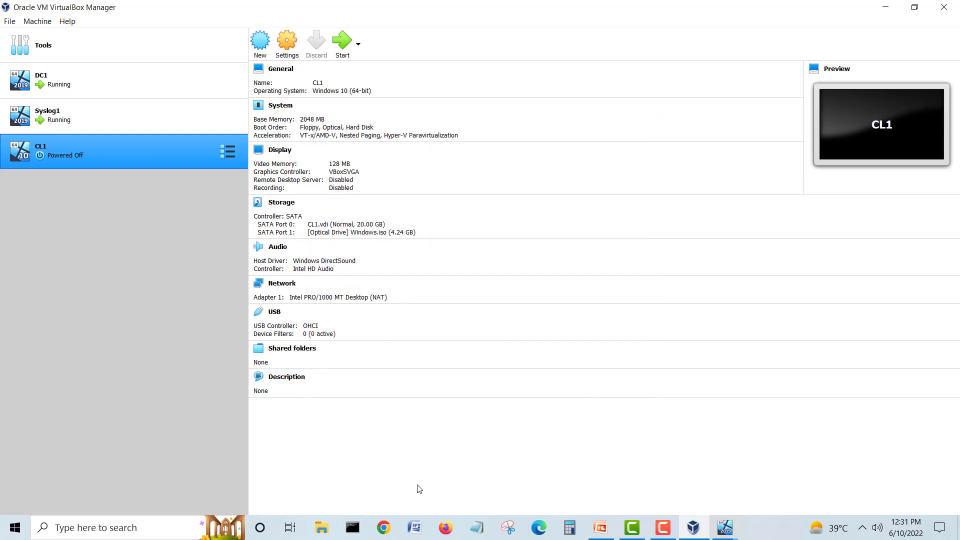
{"action": "left_click", "coordinate": [342, 42]}
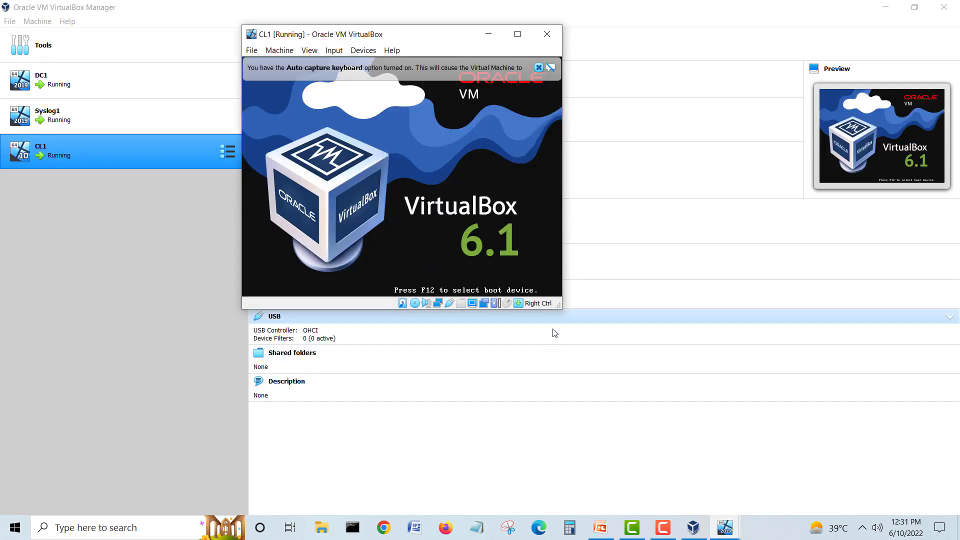
Step: Bring CL1's window forward, dismiss the notices, and move and enlarge it
{"action": "left_click", "coordinate": [558, 310]}
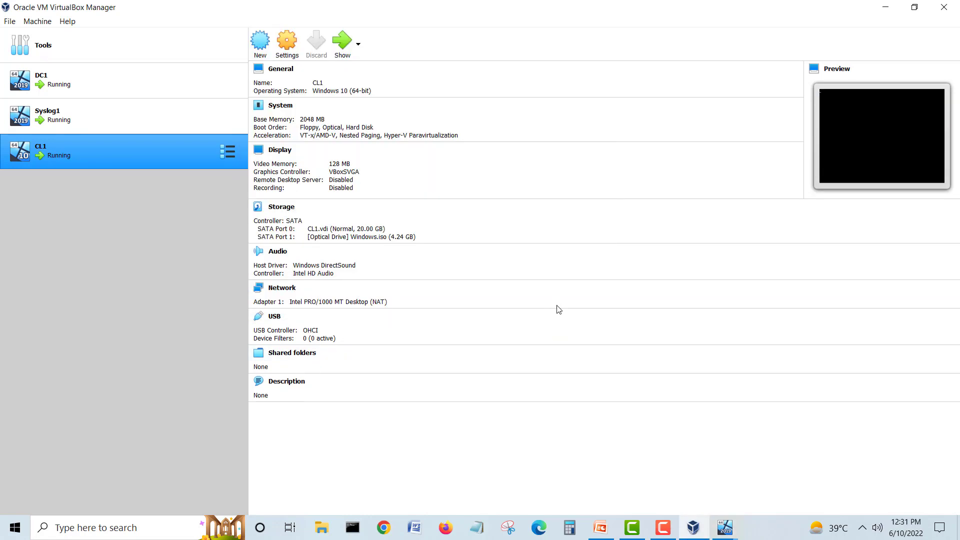
{"action": "mouse_move", "coordinate": [725, 527]}
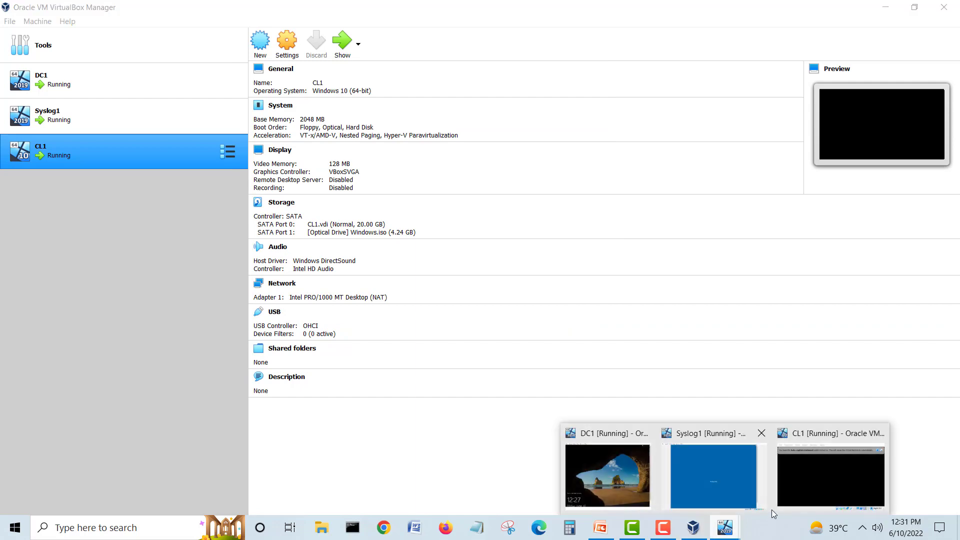
{"action": "left_click", "coordinate": [826, 478]}
{"action": "left_click", "coordinate": [578, 67]}
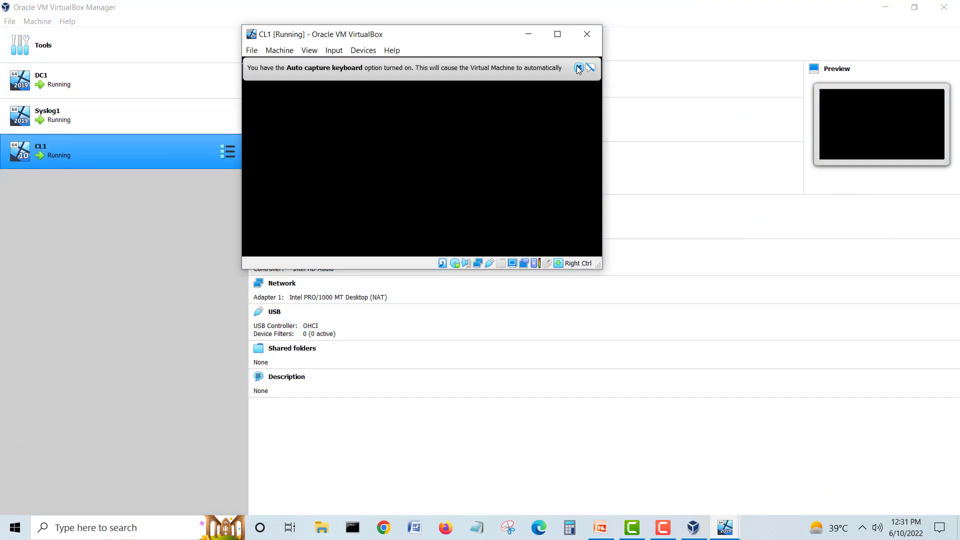
{"action": "left_click_drag", "start_coordinate": [504, 47], "coordinate": [604, 120]}
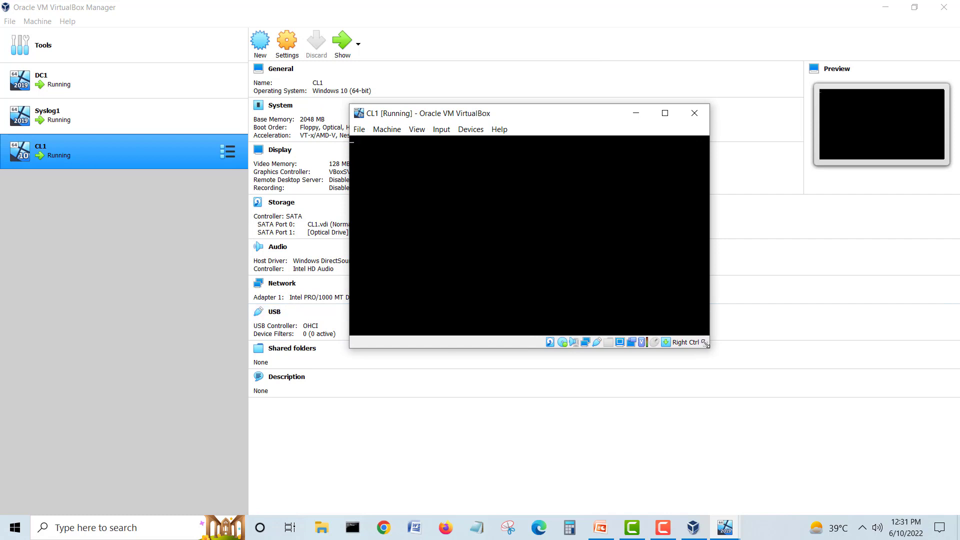
{"action": "left_click_drag", "start_coordinate": [705, 344], "coordinate": [810, 422]}
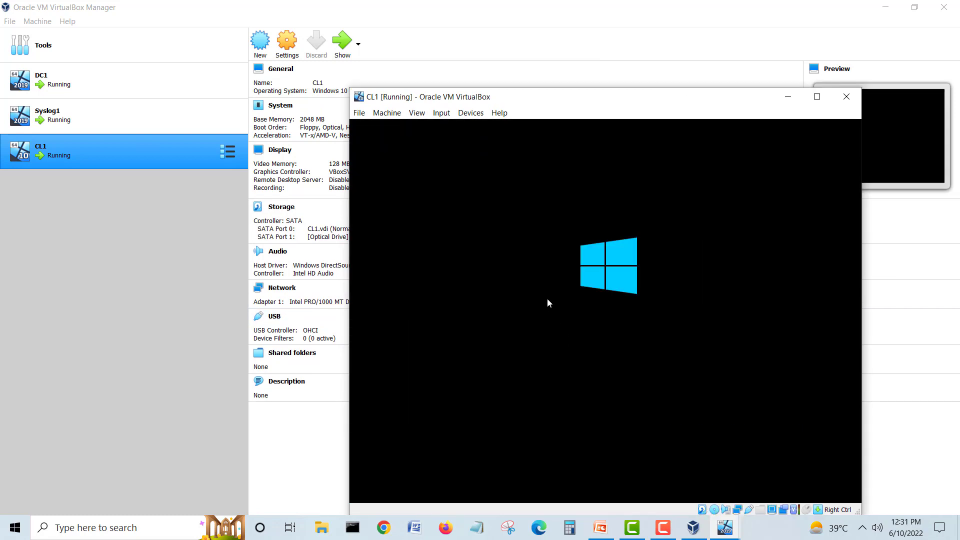
{"action": "left_click_drag", "start_coordinate": [632, 99], "coordinate": [713, 51]}
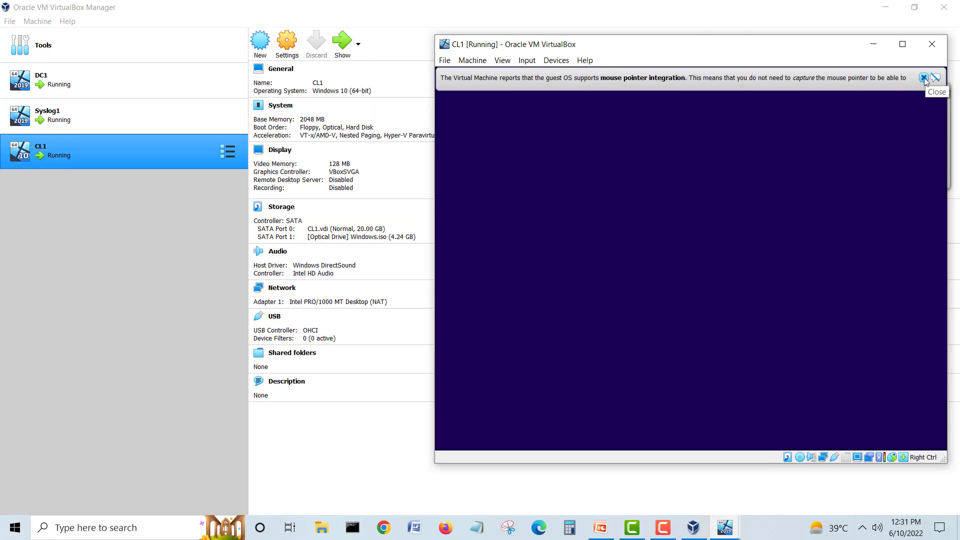
{"action": "left_click", "coordinate": [923, 78]}
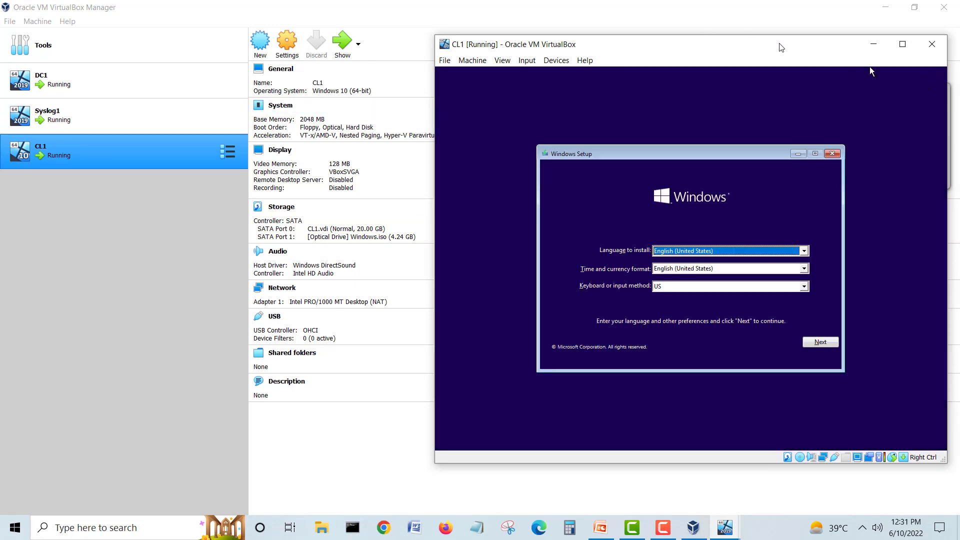
{"action": "left_click_drag", "start_coordinate": [778, 47], "coordinate": [750, 38]}
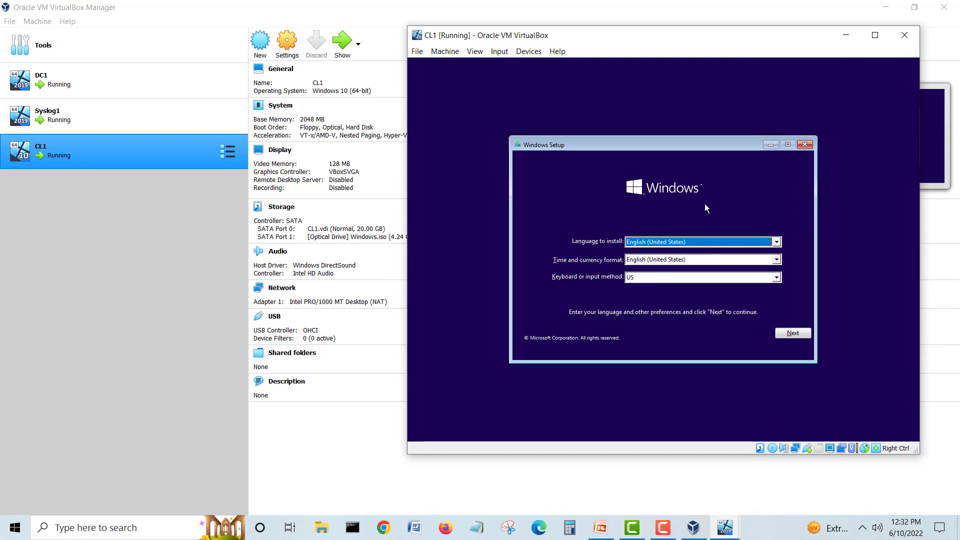
Step: Accept the default language settings and choose Install now in Windows Setup
{"action": "left_click", "coordinate": [792, 333]}
{"action": "left_click", "coordinate": [676, 256]}
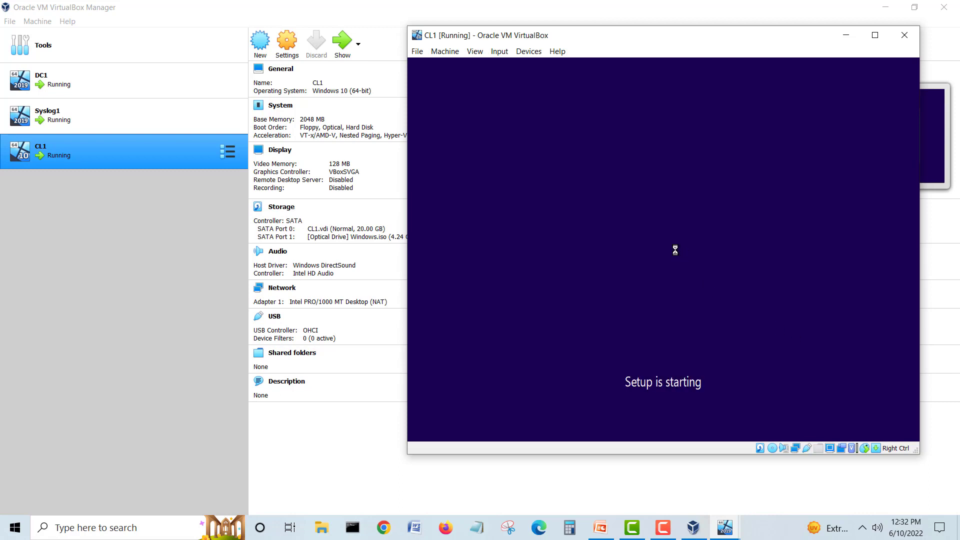
{"action": "left_click_drag", "start_coordinate": [582, 40], "coordinate": [429, 31]}
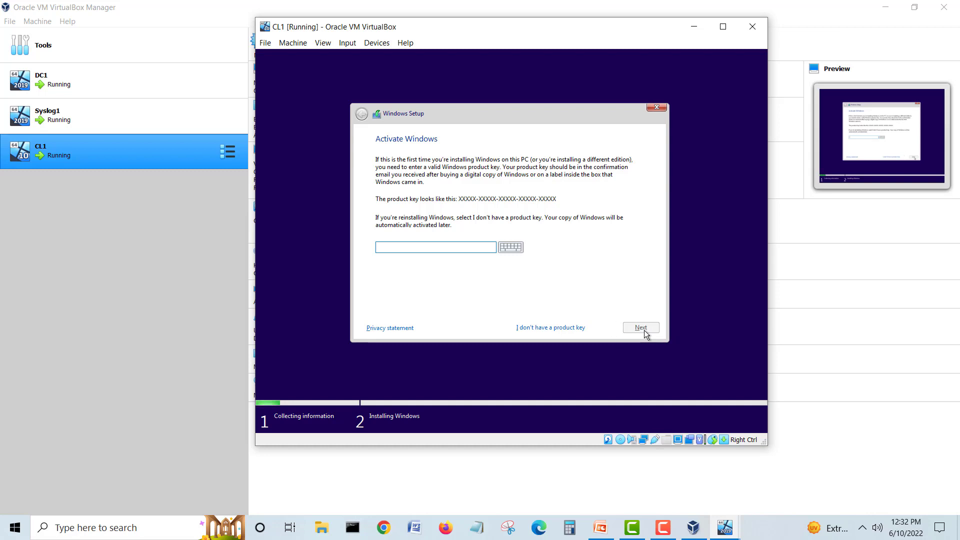
Step: Skip the product key, choose the Windows 10 Pro edition and accept the license terms
{"action": "left_click", "coordinate": [536, 331]}
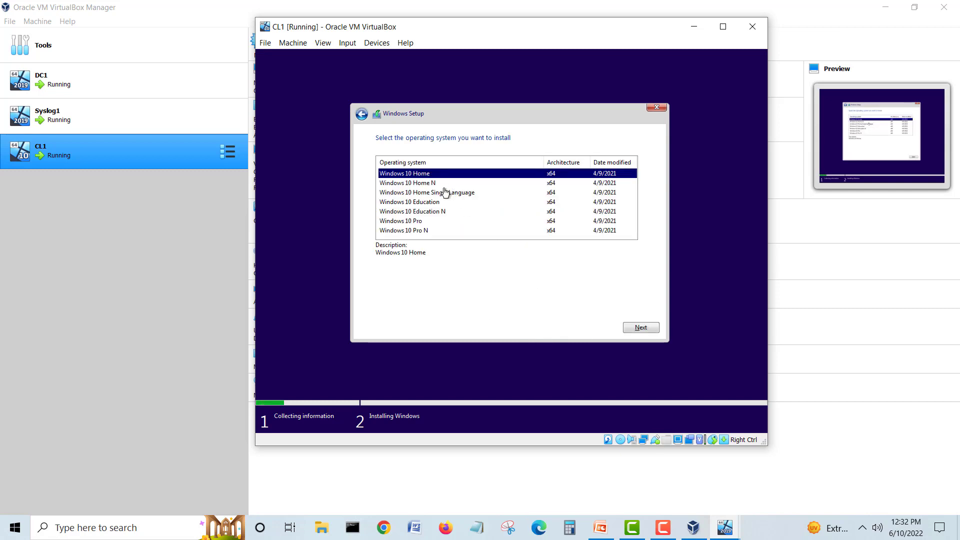
{"action": "left_click", "coordinate": [420, 222]}
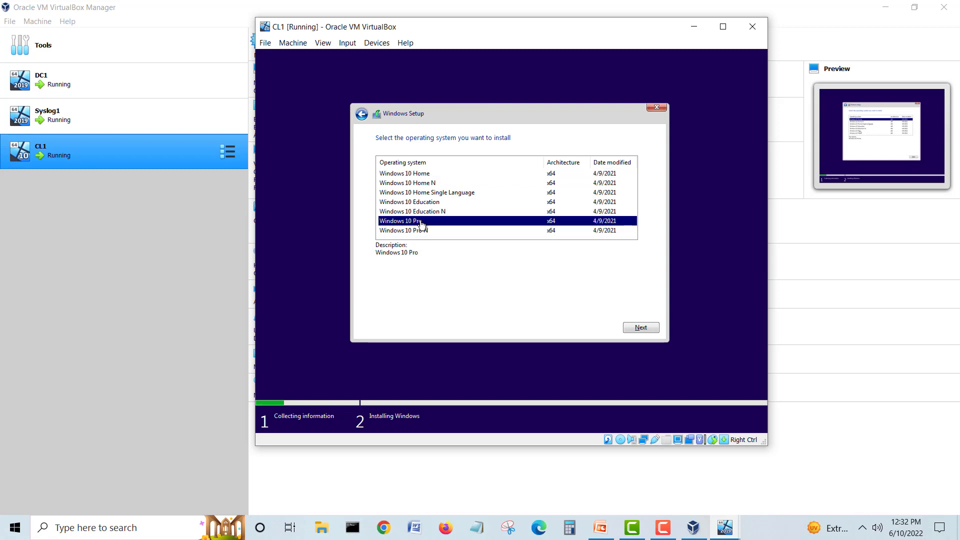
{"action": "left_click", "coordinate": [640, 328]}
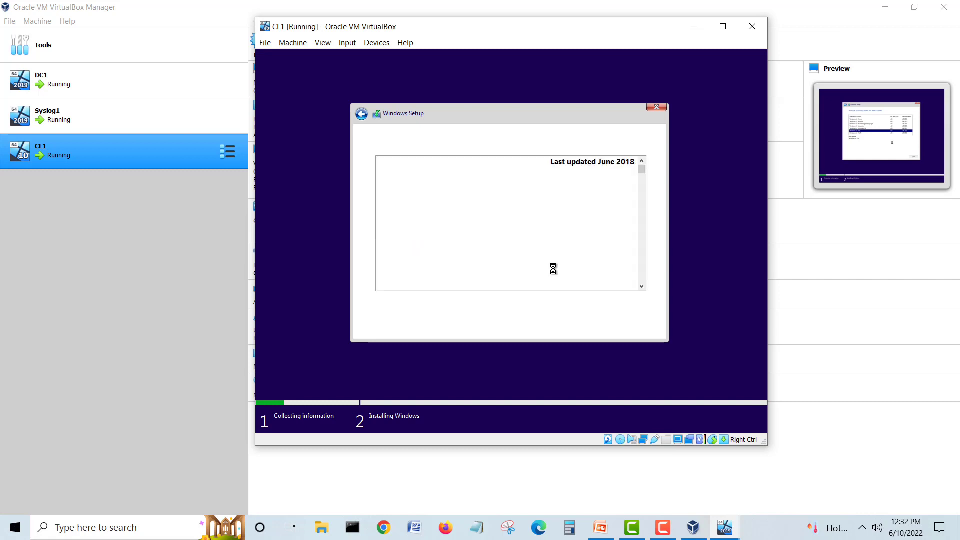
{"action": "left_click", "coordinate": [421, 307]}
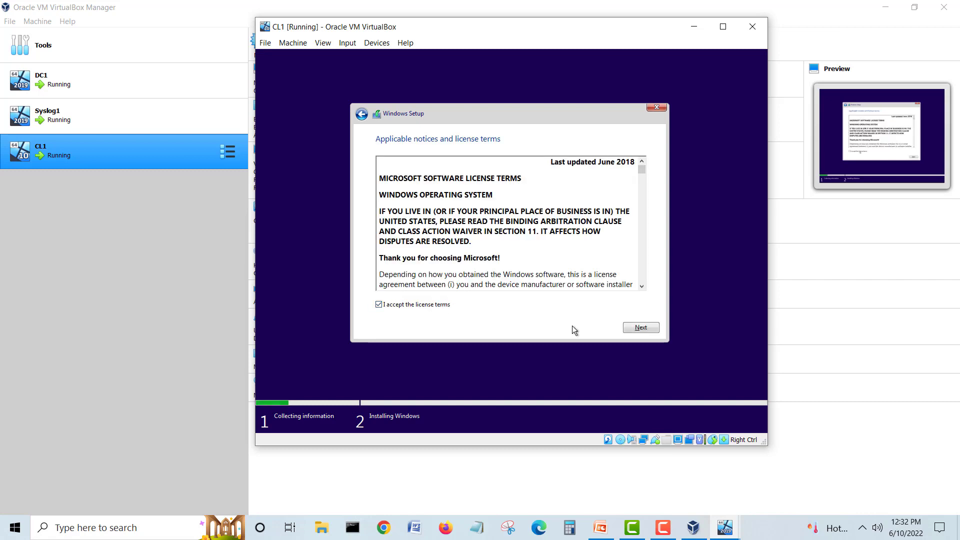
{"action": "left_click", "coordinate": [636, 328]}
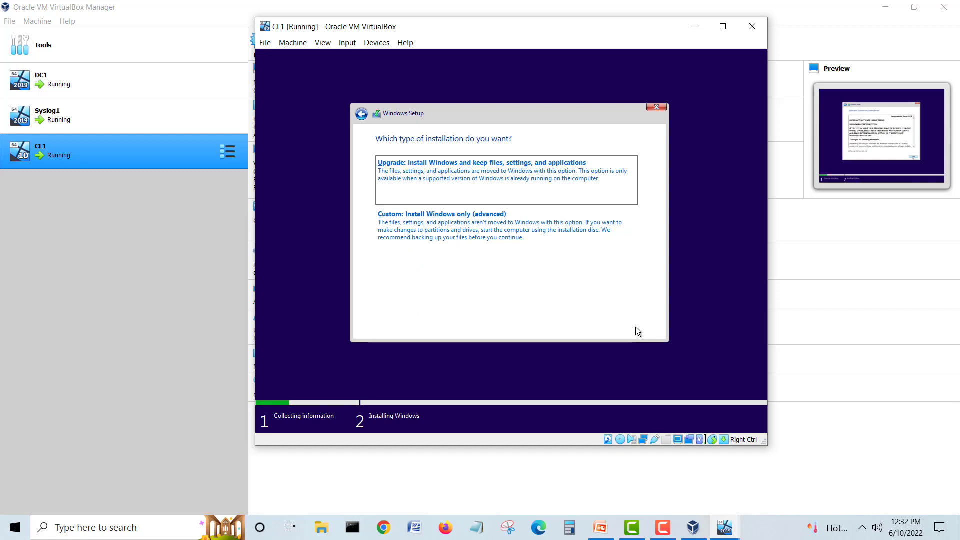
Step: Run a Custom install, create a 20480 MB partition on Drive 0, and install onto Partition 2
{"action": "left_click", "coordinate": [518, 229]}
{"action": "left_click", "coordinate": [585, 267]}
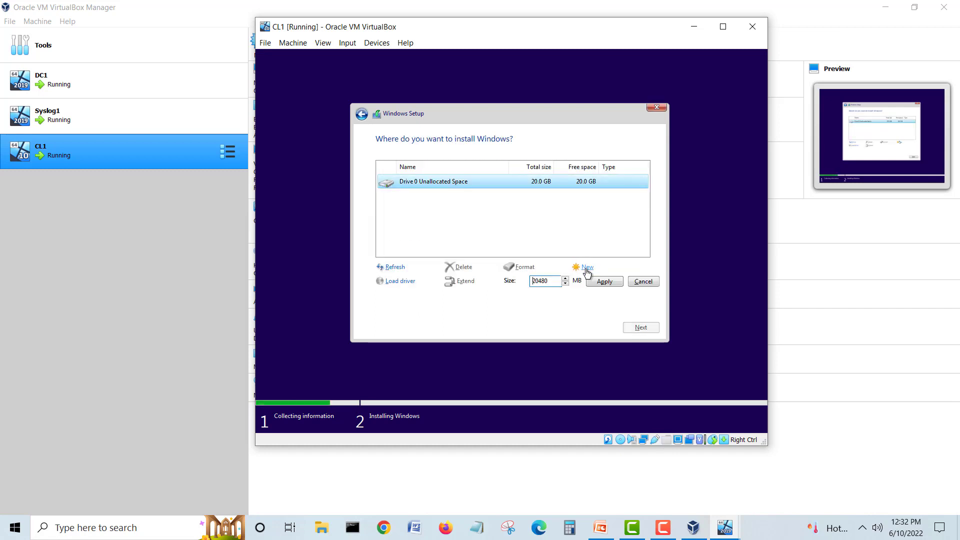
{"action": "left_click", "coordinate": [615, 282]}
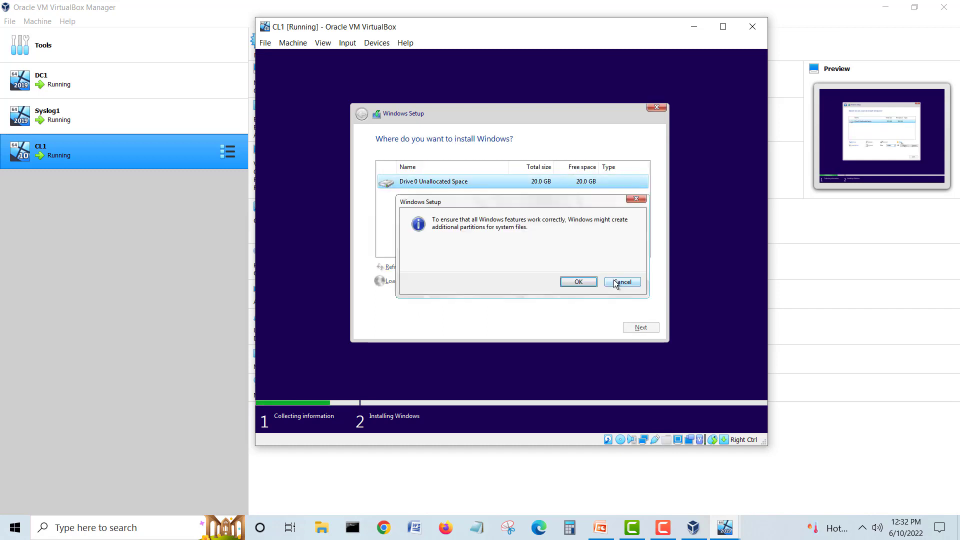
{"action": "left_click", "coordinate": [576, 282]}
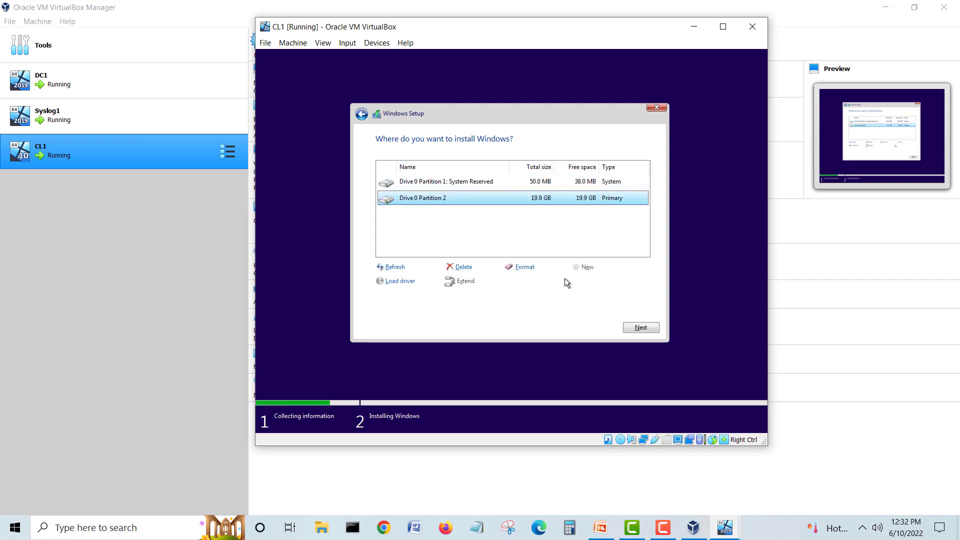
{"action": "left_click", "coordinate": [650, 327]}
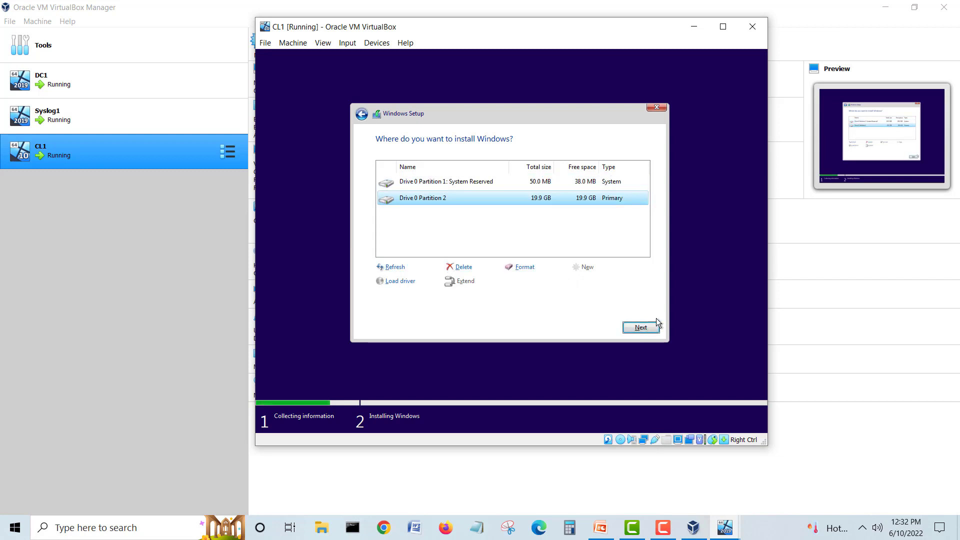
{"action": "left_click", "coordinate": [641, 327]}
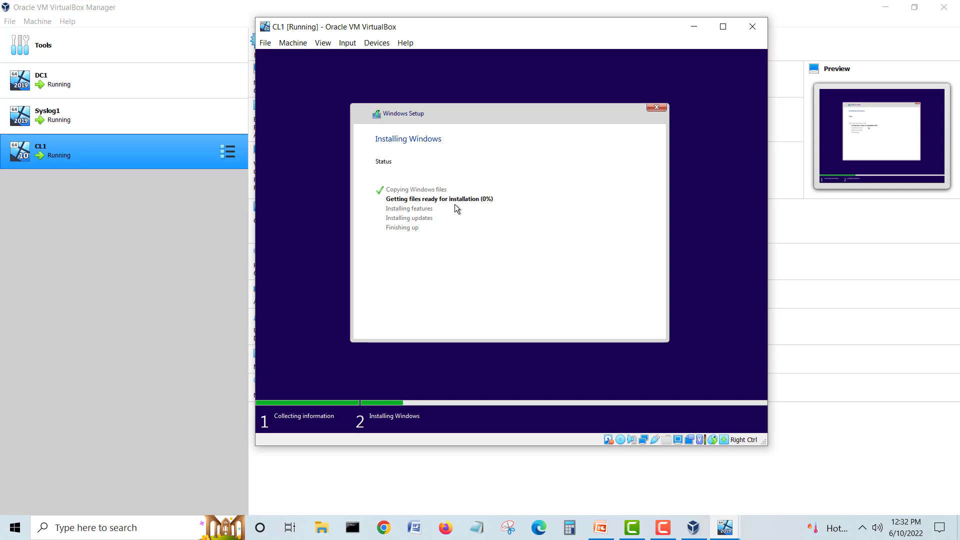
Step: In the lab diagram slide, add a text box reading 192.168.240.100 below the domain controller
{"action": "left_click", "coordinate": [604, 521]}
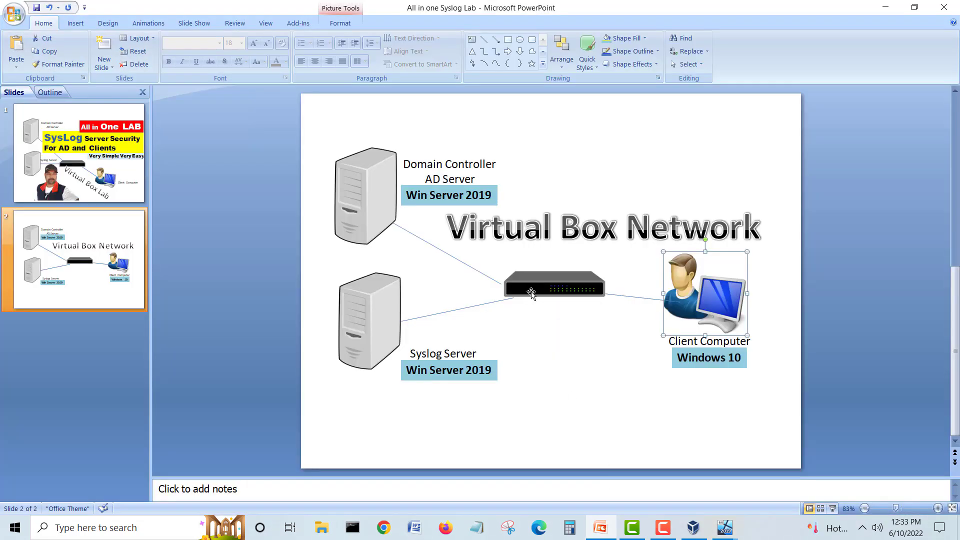
{"action": "left_click", "coordinate": [471, 39]}
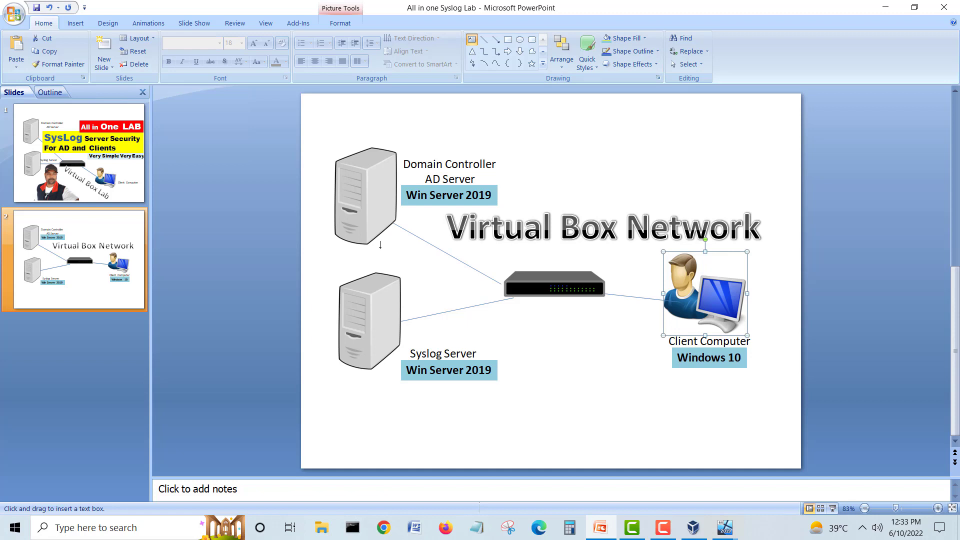
{"action": "left_click", "coordinate": [318, 252]}
{"action": "type", "text": "1"}
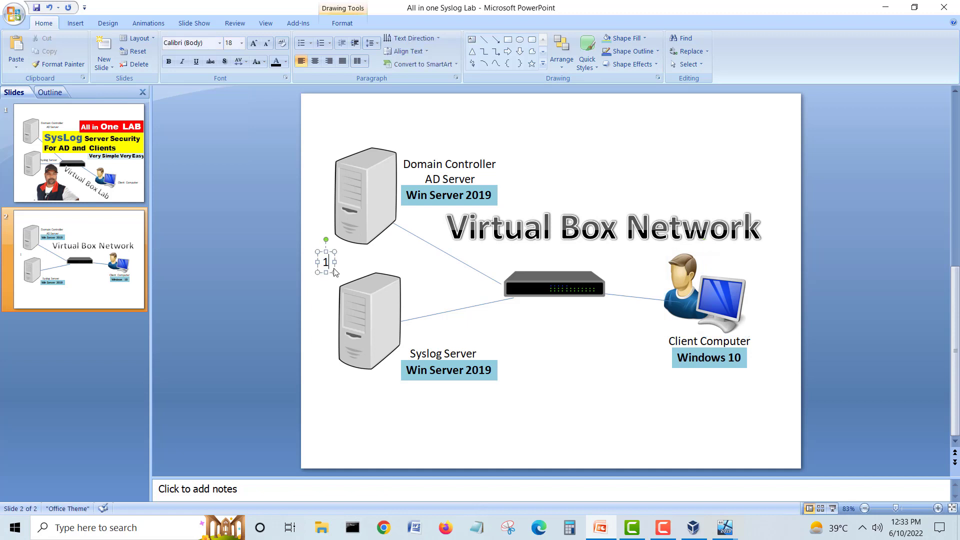
{"action": "type", "text": "92.168.240."}
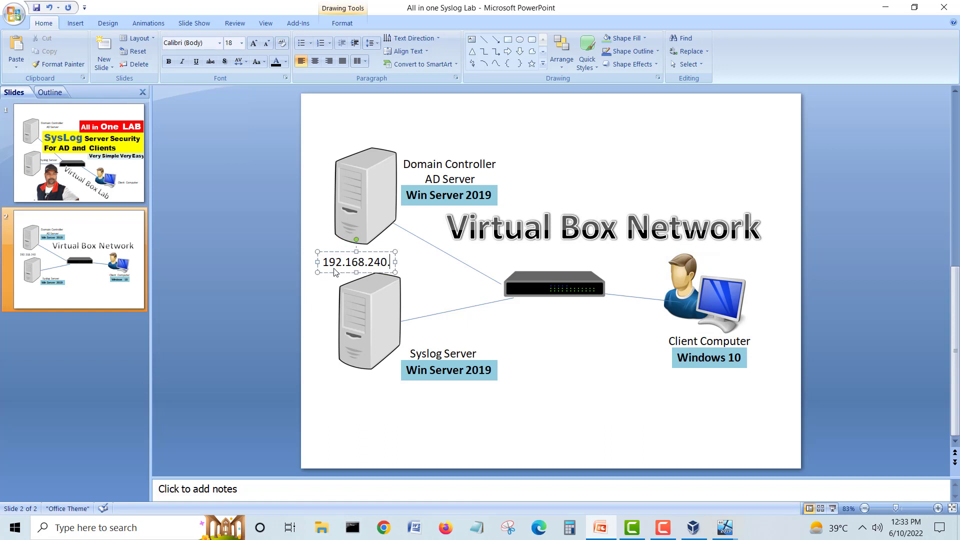
{"action": "type", "text": "100"}
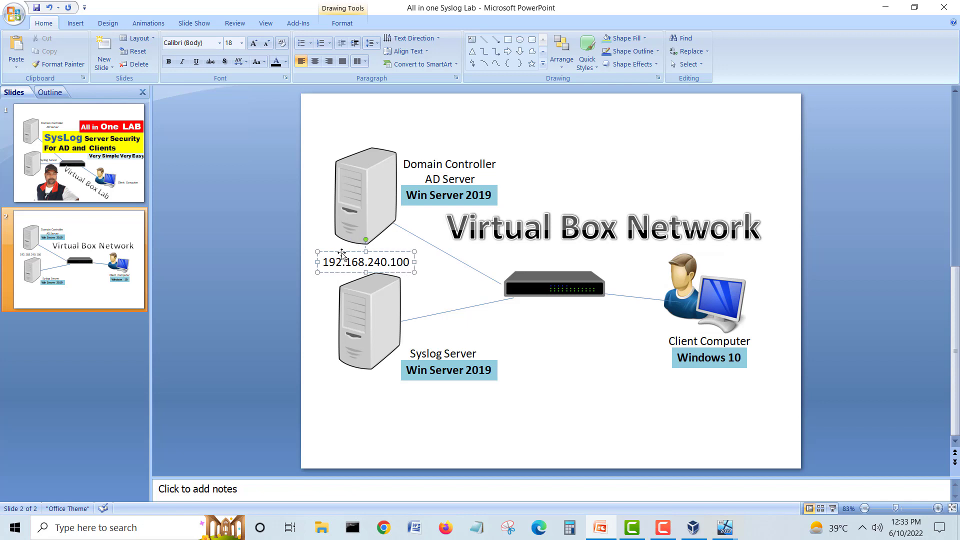
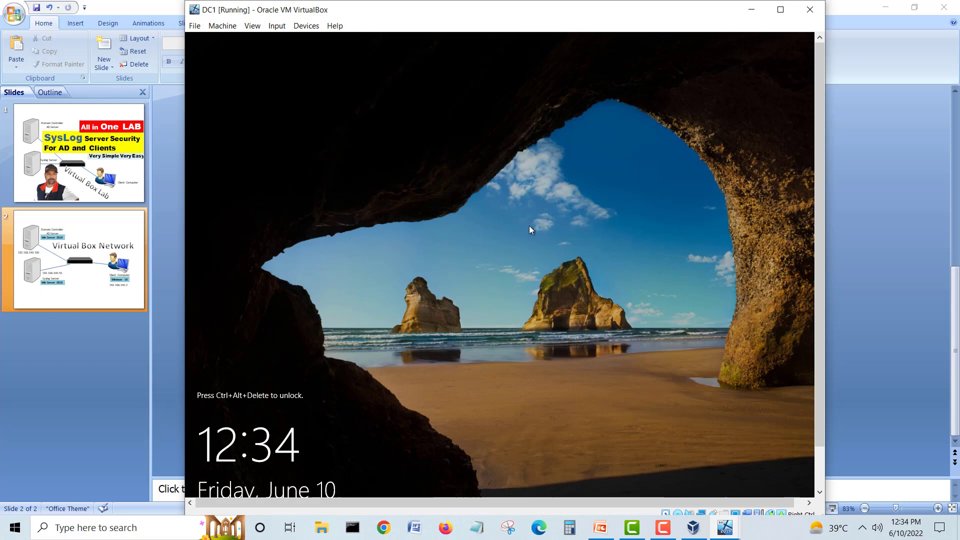
Step: Unlock DC1's lock screen and submit the Administrator password
{"action": "left_click", "coordinate": [529, 227]}
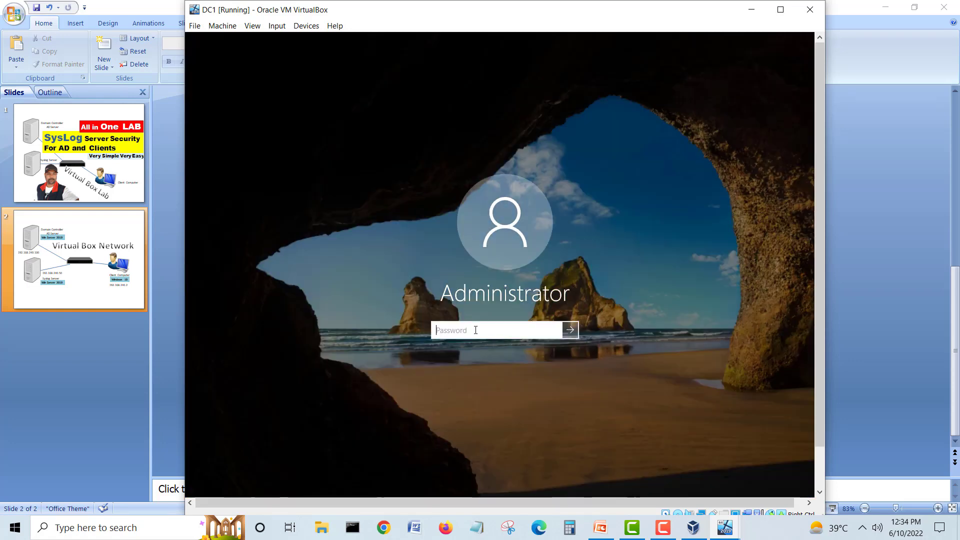
{"action": "type", "text": "******"}
{"action": "key", "text": "Return"}
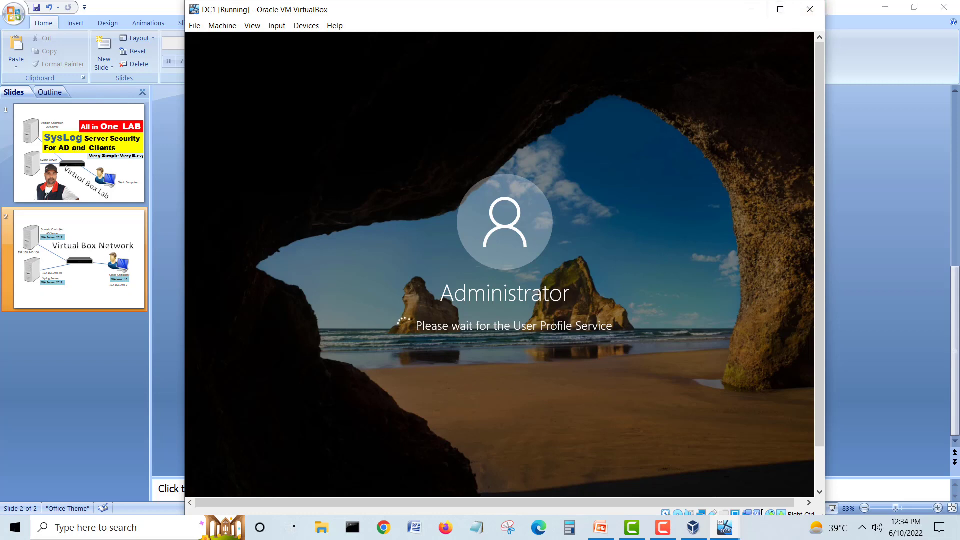
{"action": "left_click", "coordinate": [725, 527]}
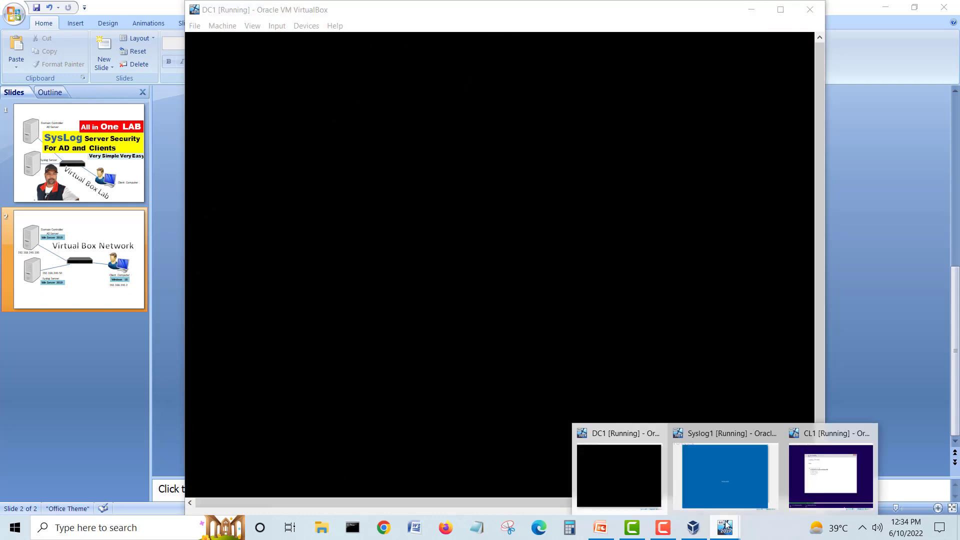
Step: Sign Syslog1 in as Administrator, sending Ctrl-Alt-Del from the VirtualBox Input menu
{"action": "left_click", "coordinate": [721, 479]}
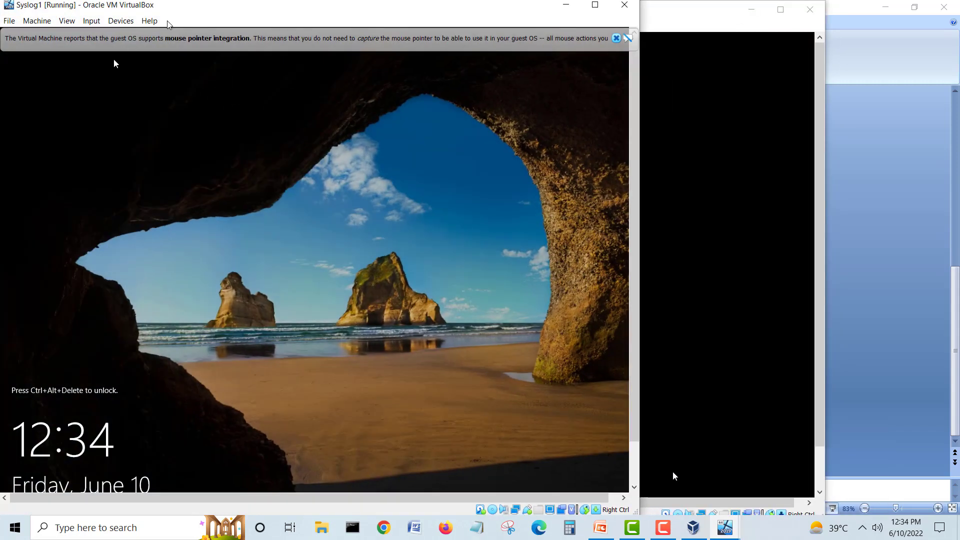
{"action": "left_click", "coordinate": [616, 38]}
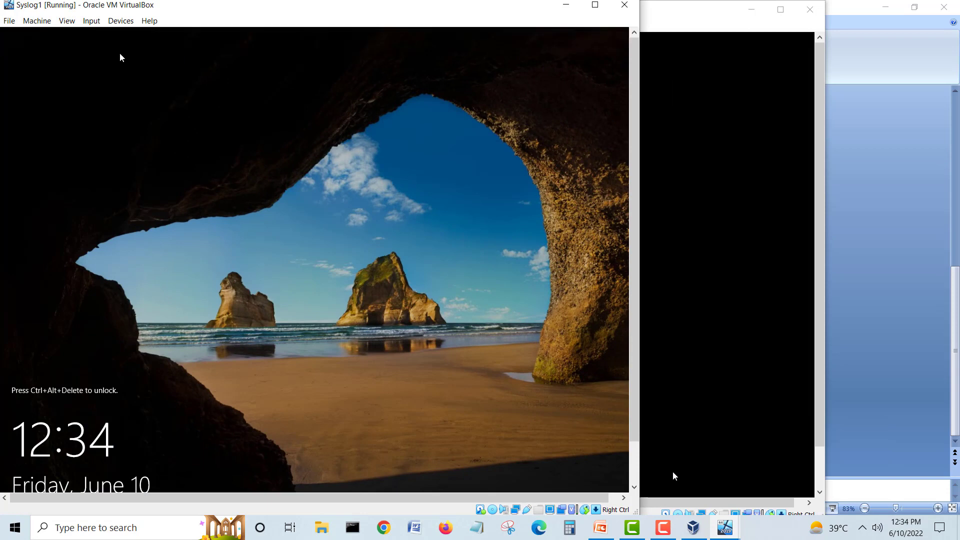
{"action": "left_click", "coordinate": [88, 22]}
{"action": "mouse_move", "coordinate": [150, 32]}
{"action": "left_click", "coordinate": [233, 70]}
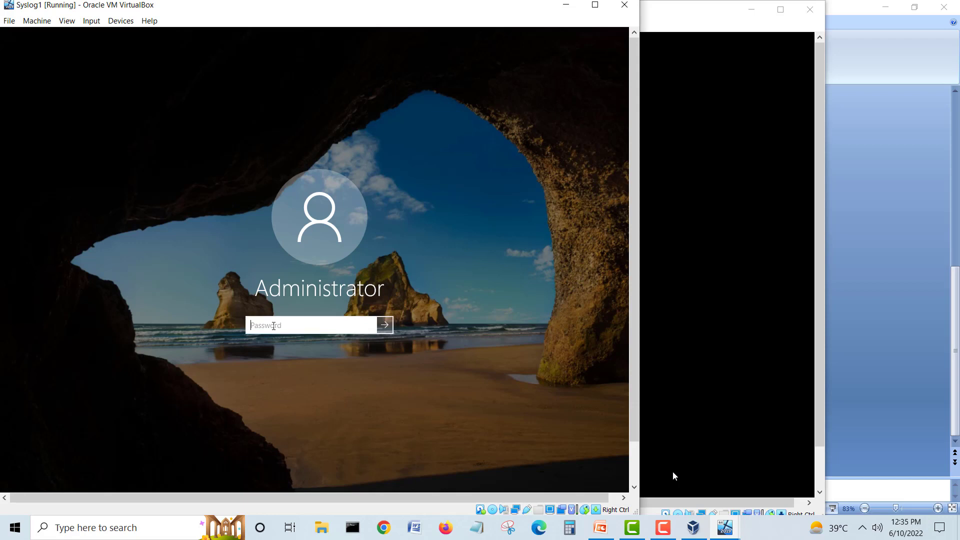
{"action": "key", "text": "Return"}
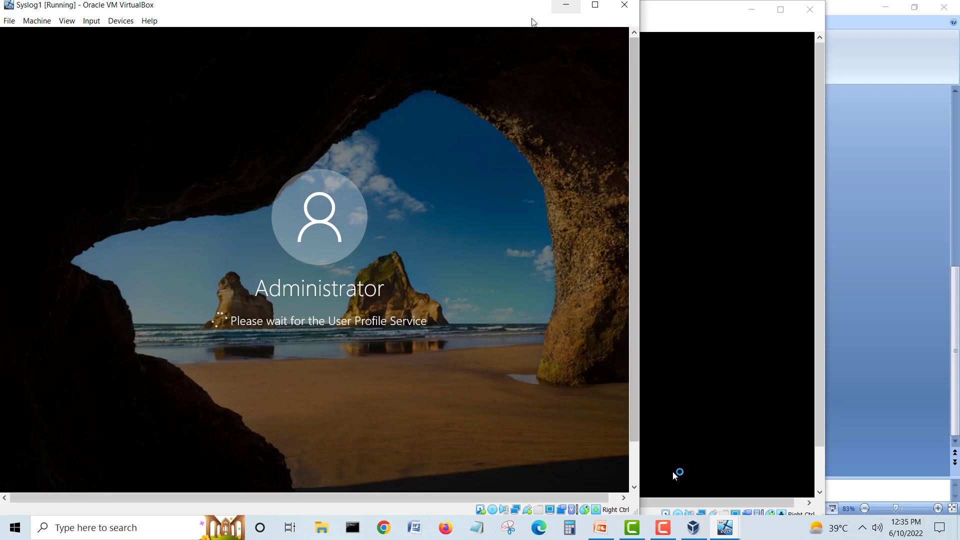
Step: Arrange the DC1 and Syslog1 windows, then bring the PowerPoint network diagram forward
{"action": "left_click", "coordinate": [673, 18]}
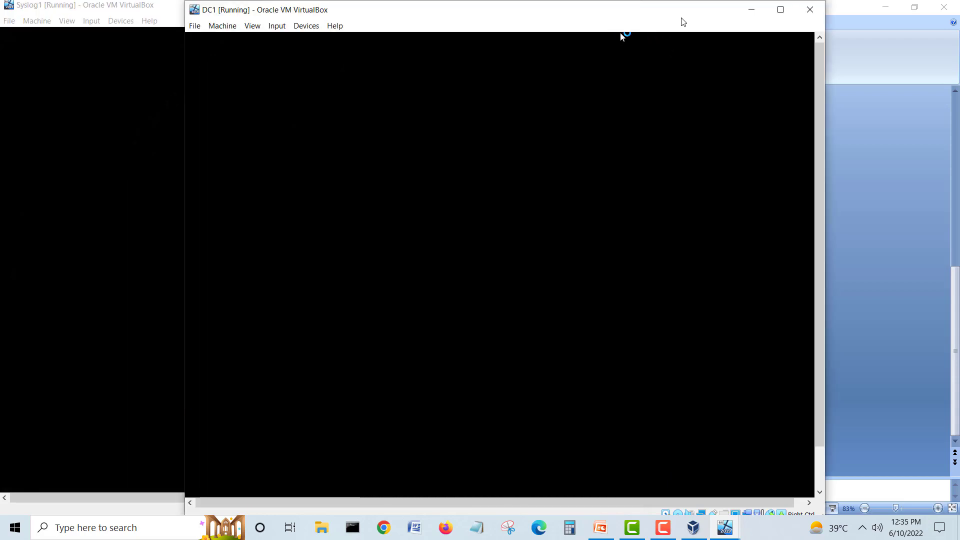
{"action": "left_click_drag", "start_coordinate": [649, 15], "coordinate": [727, 21]}
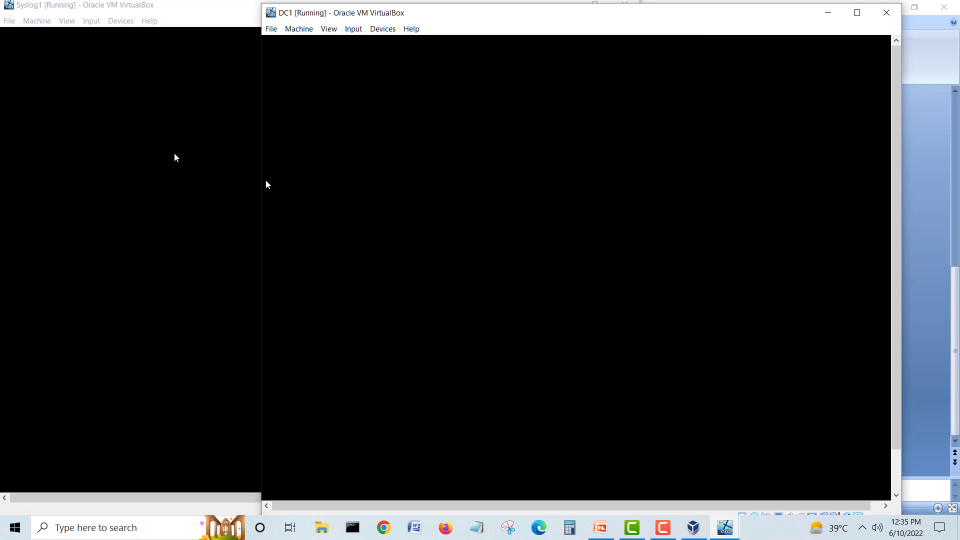
{"action": "left_click", "coordinate": [160, 140]}
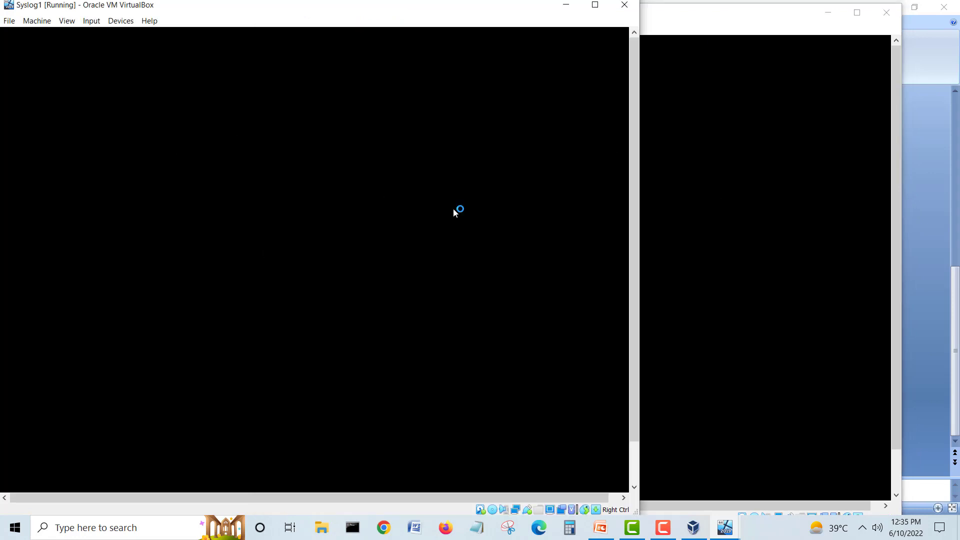
{"action": "left_click", "coordinate": [827, 199]}
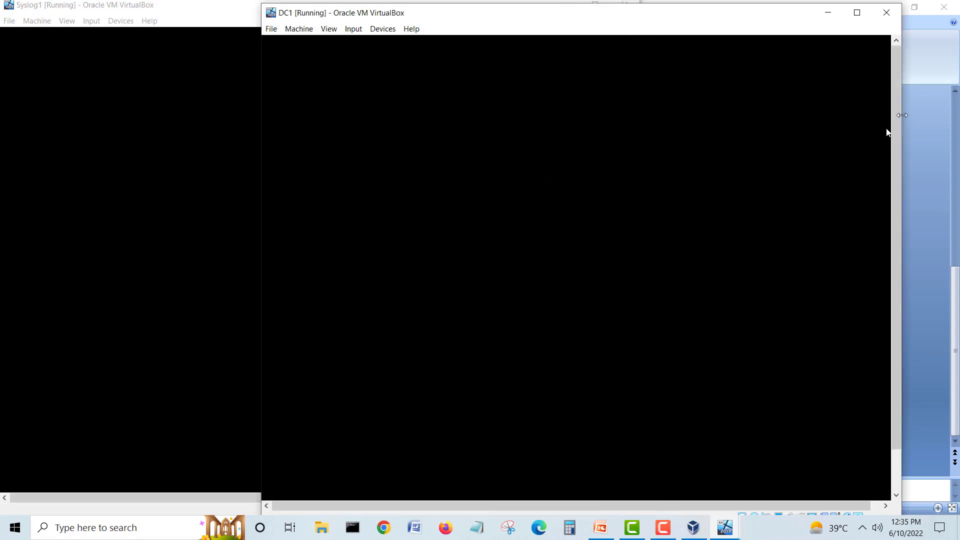
{"action": "left_click_drag", "start_coordinate": [896, 111], "coordinate": [905, 215]}
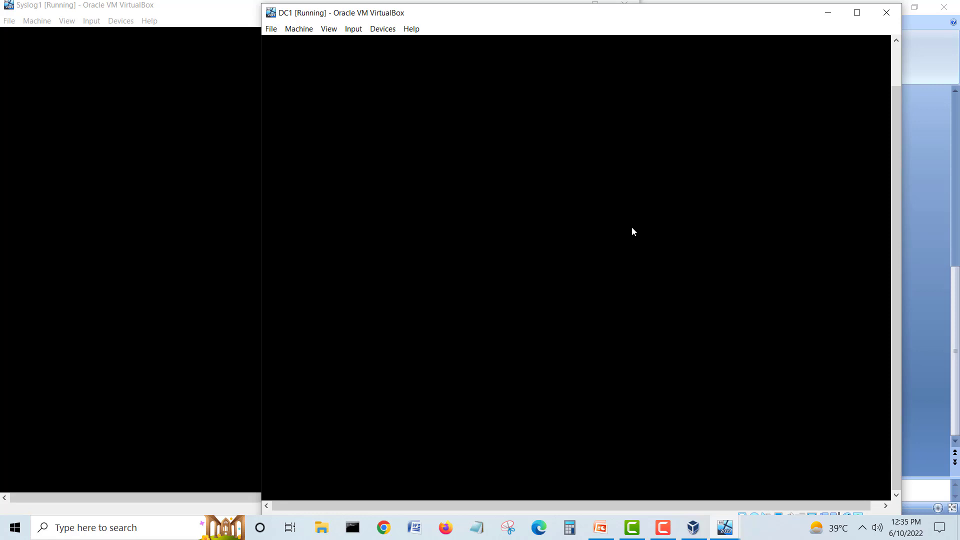
{"action": "left_click", "coordinate": [956, 283]}
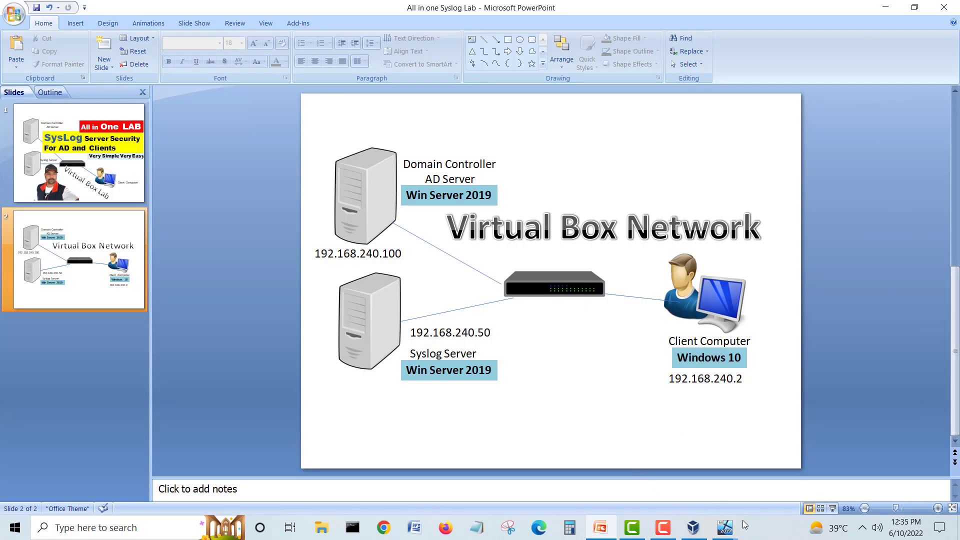
Step: Glance at CL1's Windows installation progress, then return to the DC1 window
{"action": "mouse_move", "coordinate": [726, 528]}
{"action": "left_click", "coordinate": [838, 467]}
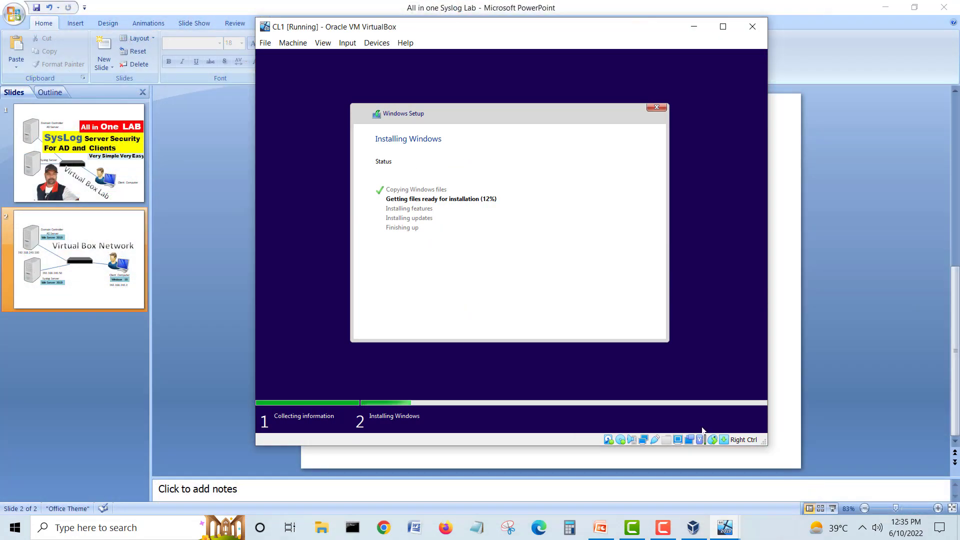
{"action": "left_click", "coordinate": [724, 529]}
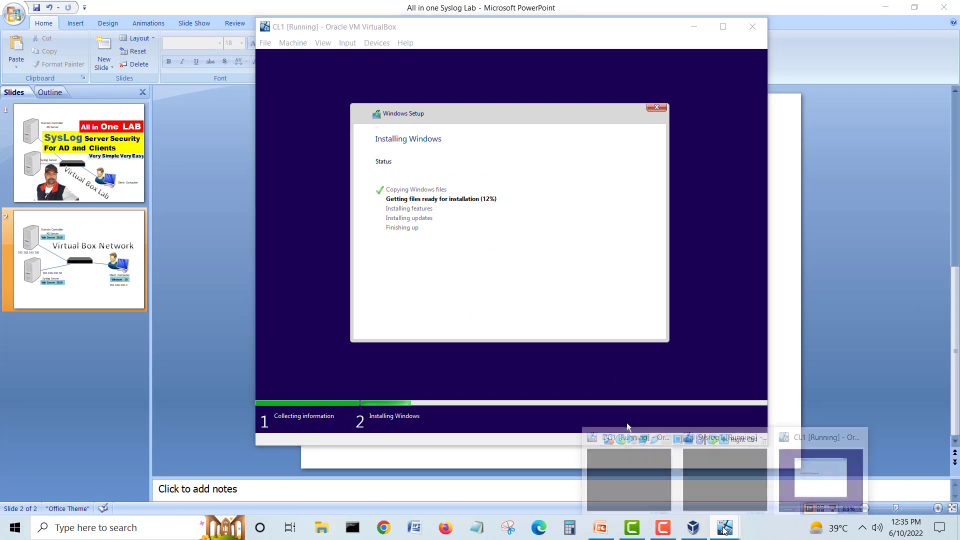
{"action": "left_click", "coordinate": [620, 472]}
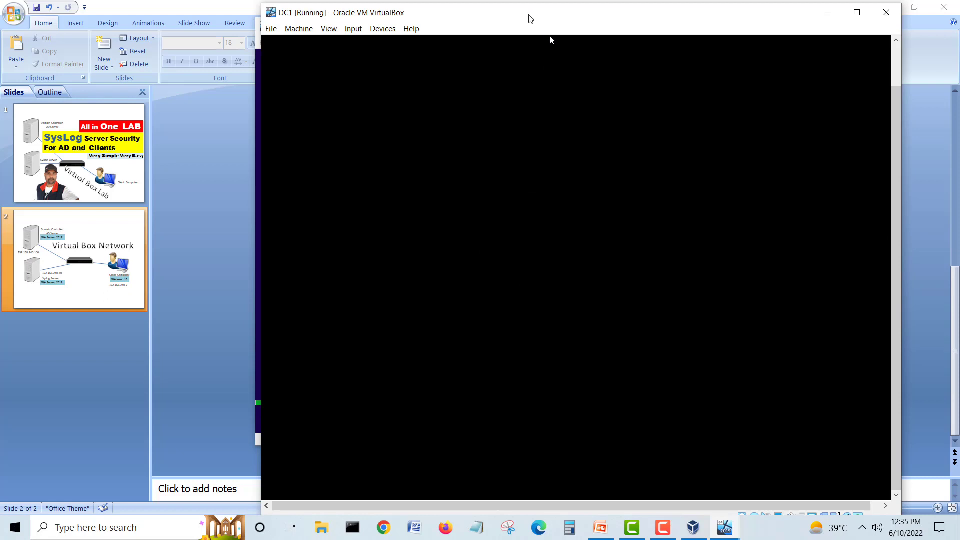
Step: Reposition the DC1 and Syslog1 windows while DC1 loads its Windows Server 2019 desktop
{"action": "left_click_drag", "start_coordinate": [531, 19], "coordinate": [558, 16]}
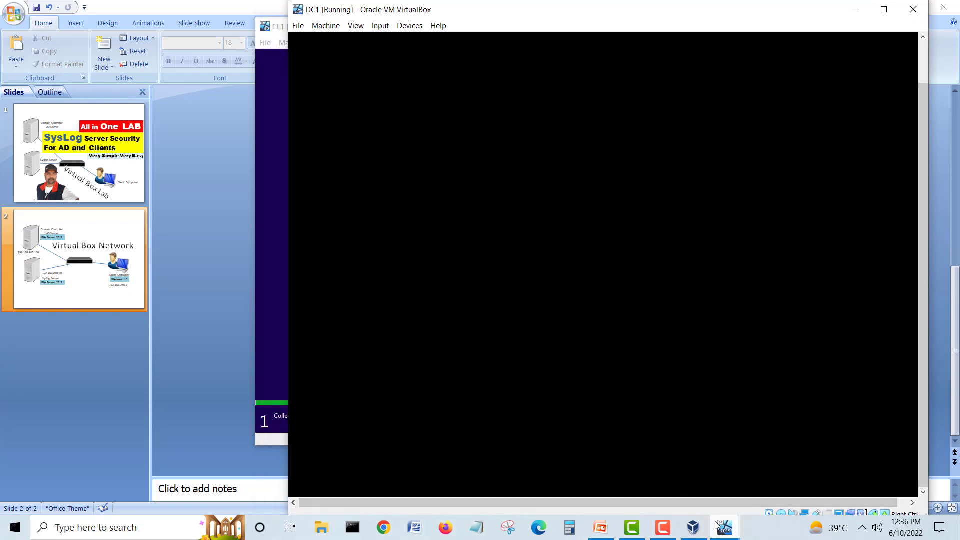
{"action": "mouse_move", "coordinate": [715, 525]}
{"action": "left_click", "coordinate": [715, 472]}
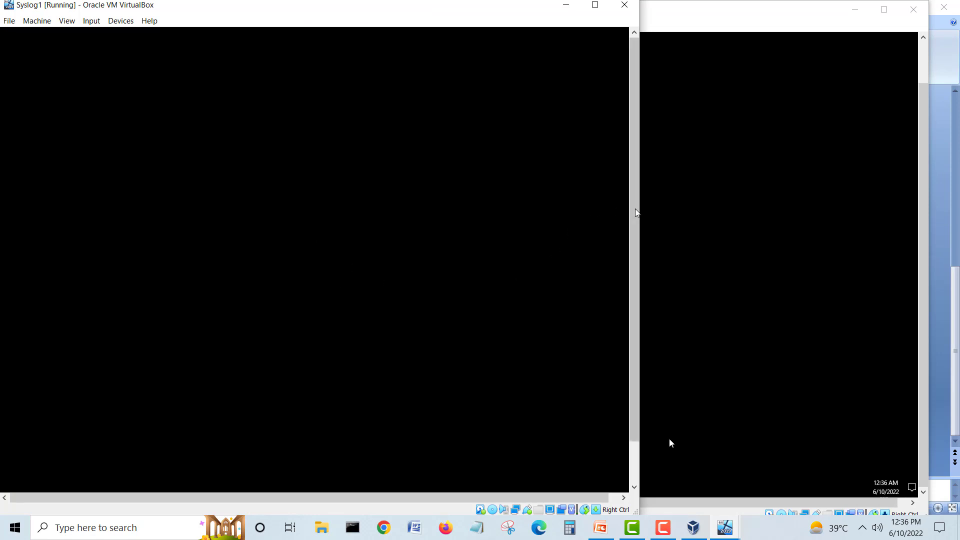
{"action": "left_click", "coordinate": [722, 248]}
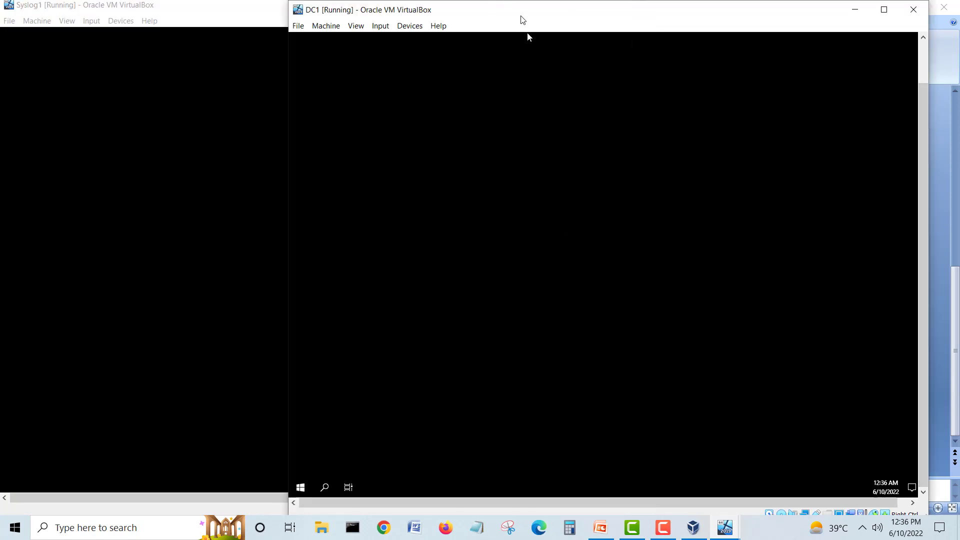
{"action": "left_click_drag", "start_coordinate": [527, 32], "coordinate": [463, 32]}
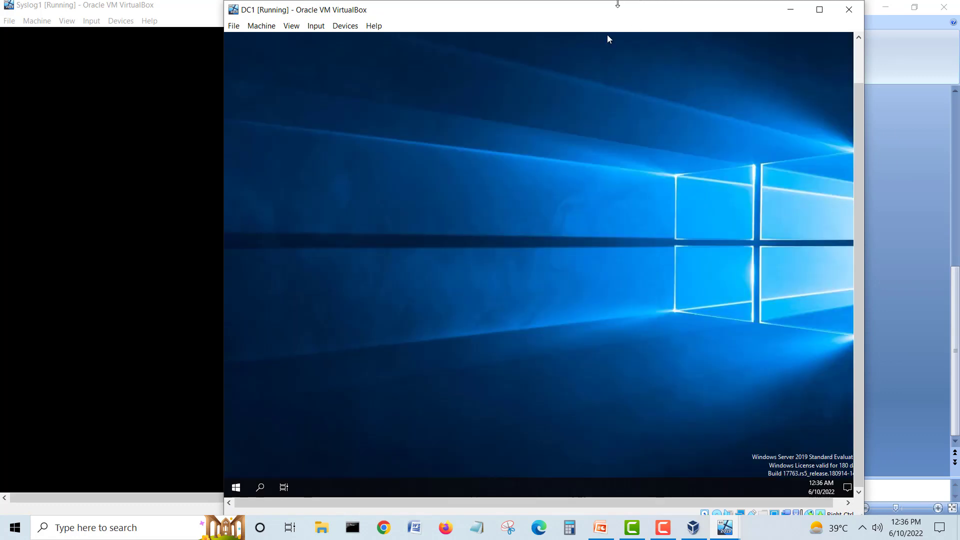
{"action": "left_click_drag", "start_coordinate": [607, 35], "coordinate": [626, 34]}
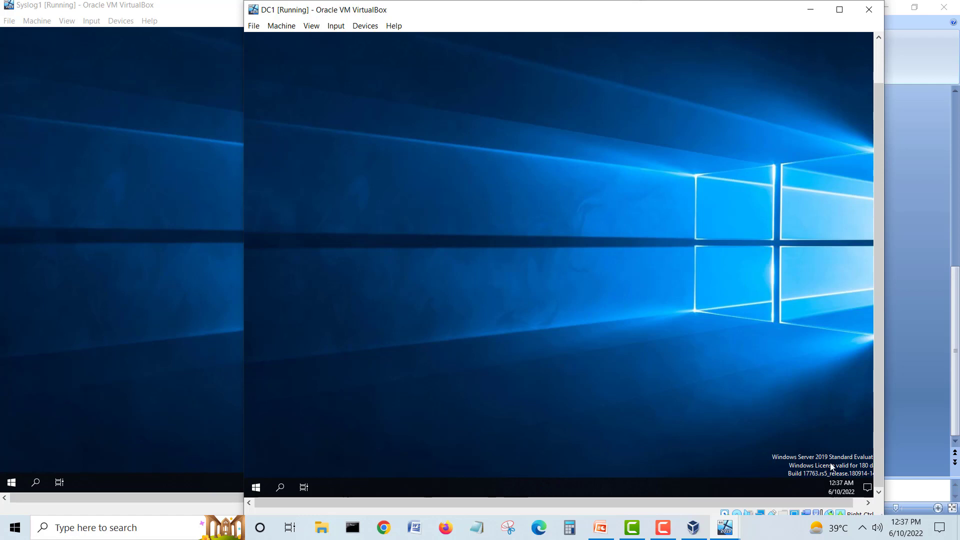
{"action": "left_click_drag", "start_coordinate": [796, 503], "coordinate": [815, 507]}
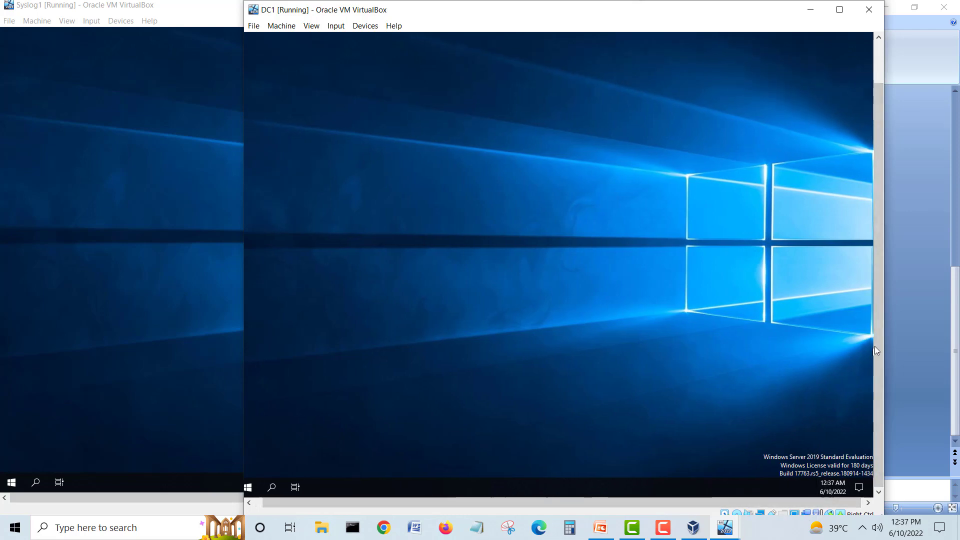
{"action": "left_click_drag", "start_coordinate": [518, 17], "coordinate": [554, 18]}
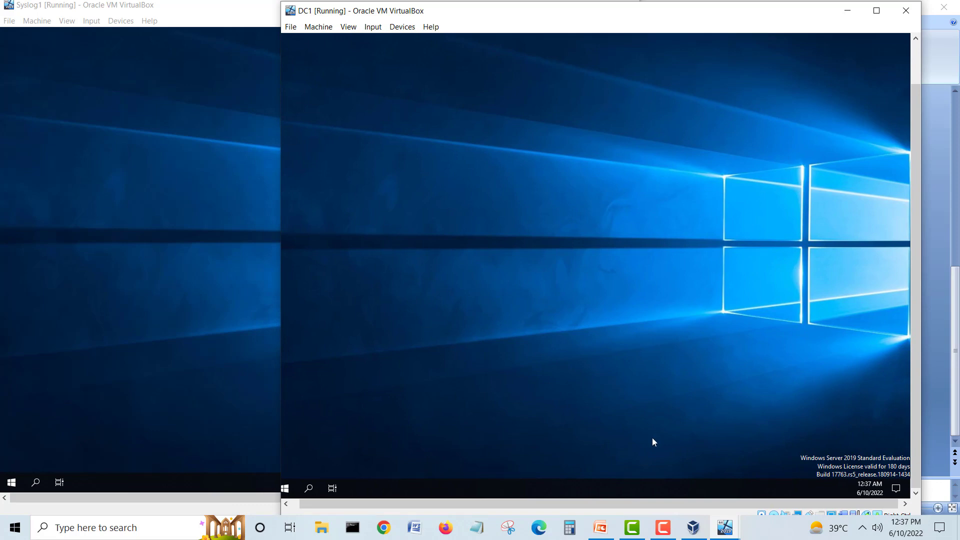
{"action": "left_click_drag", "start_coordinate": [586, 504], "coordinate": [881, 503]}
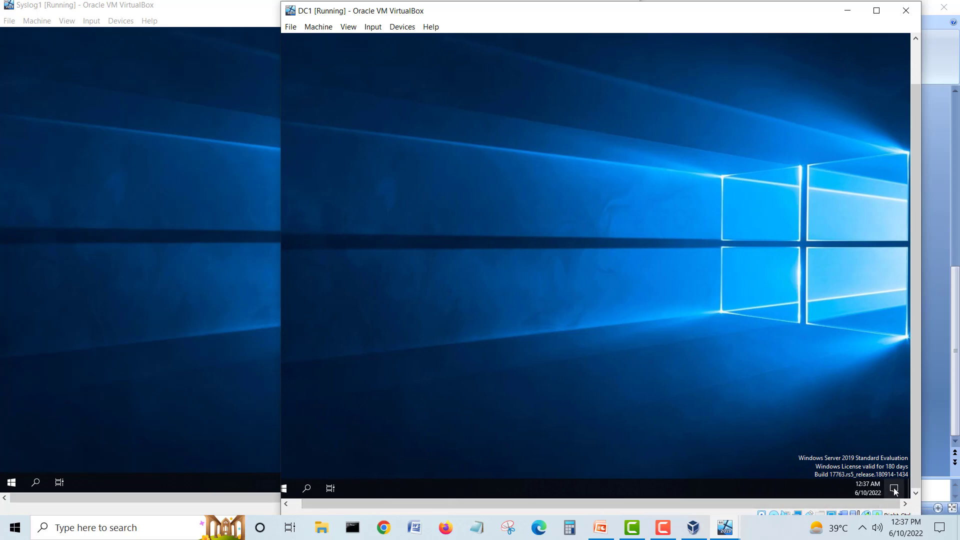
Step: Dismiss DC1's notification-area menu and launch Task Manager on the host
{"action": "right_click", "coordinate": [894, 490]}
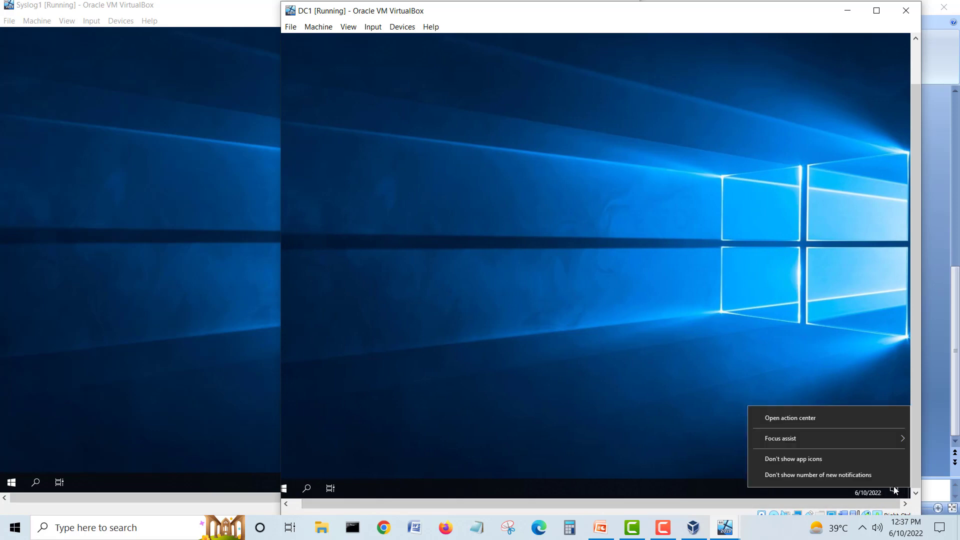
{"action": "left_click", "coordinate": [655, 364]}
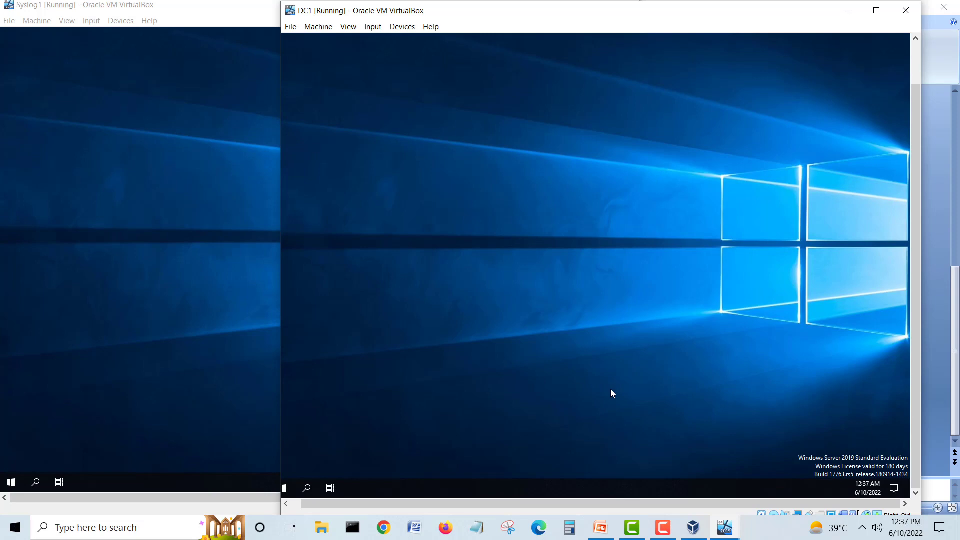
{"action": "left_click_drag", "start_coordinate": [395, 503], "coordinate": [276, 505]}
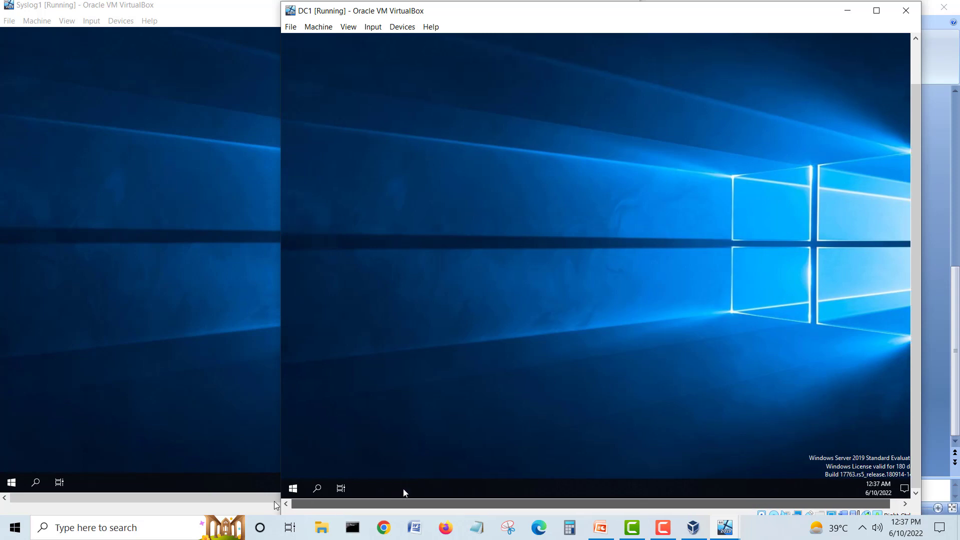
{"action": "left_click", "coordinate": [782, 530]}
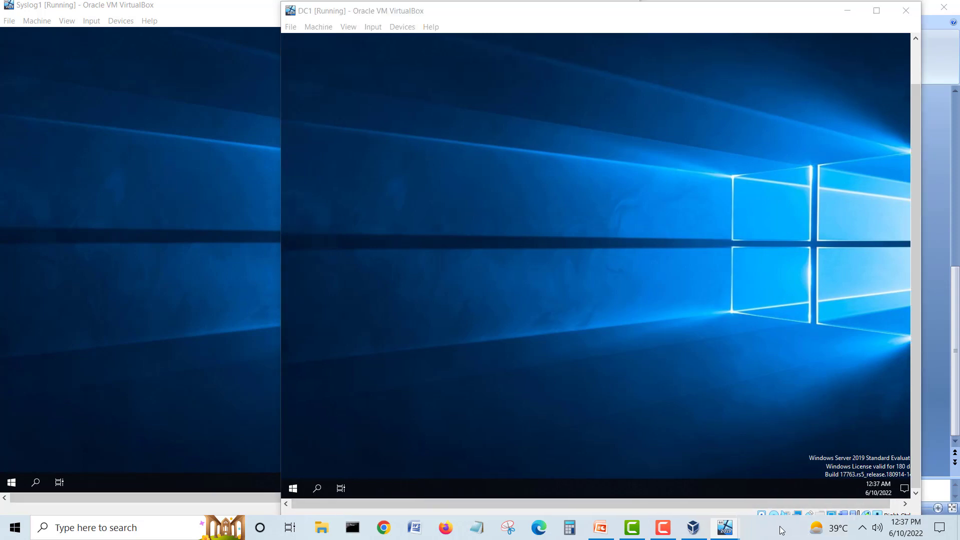
{"action": "right_click", "coordinate": [783, 530]}
{"action": "left_click", "coordinate": [826, 467]}
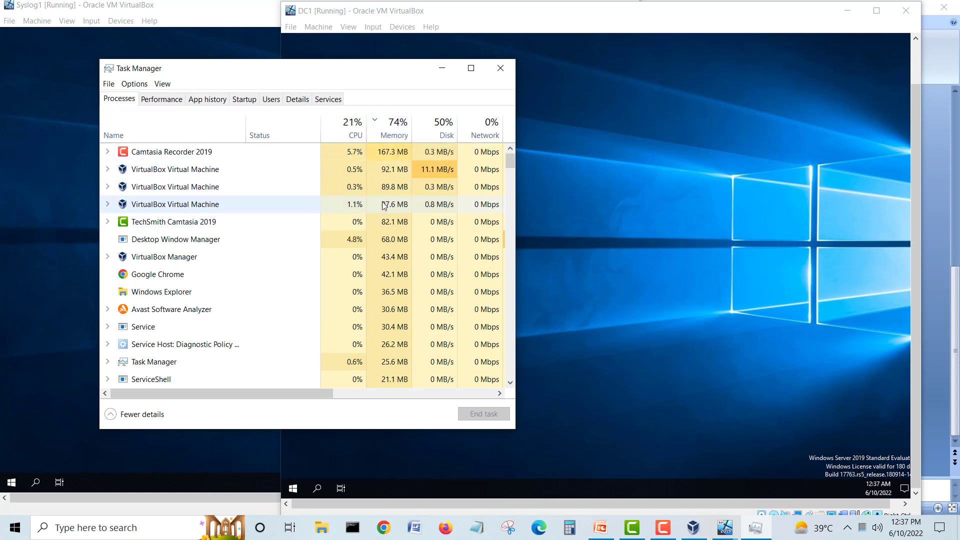
Step: Close Task Manager after reviewing the host's 74% memory use
{"action": "left_click", "coordinate": [500, 68]}
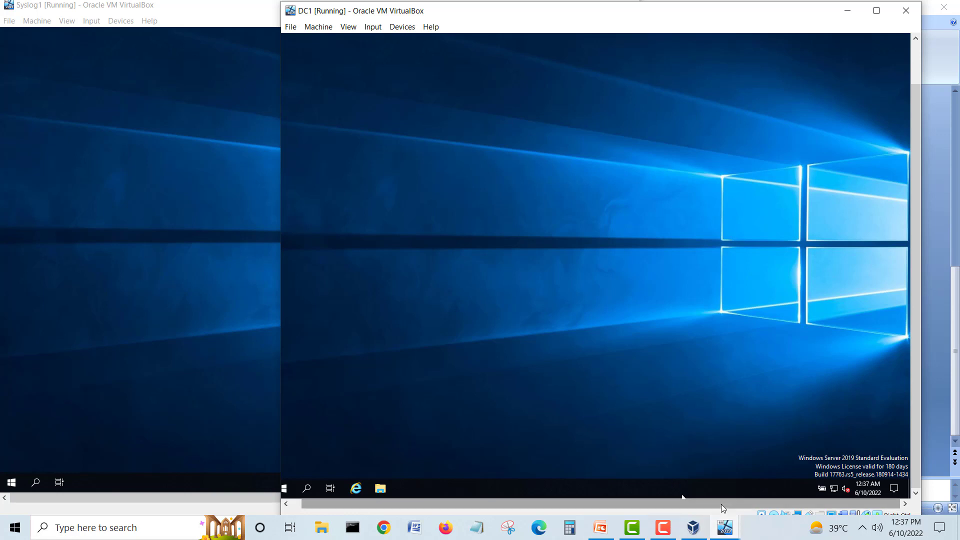
Step: Minimize the Syslog1 window and shift DC1's window up and left
{"action": "left_click_drag", "start_coordinate": [625, 503], "coordinate": [615, 504]}
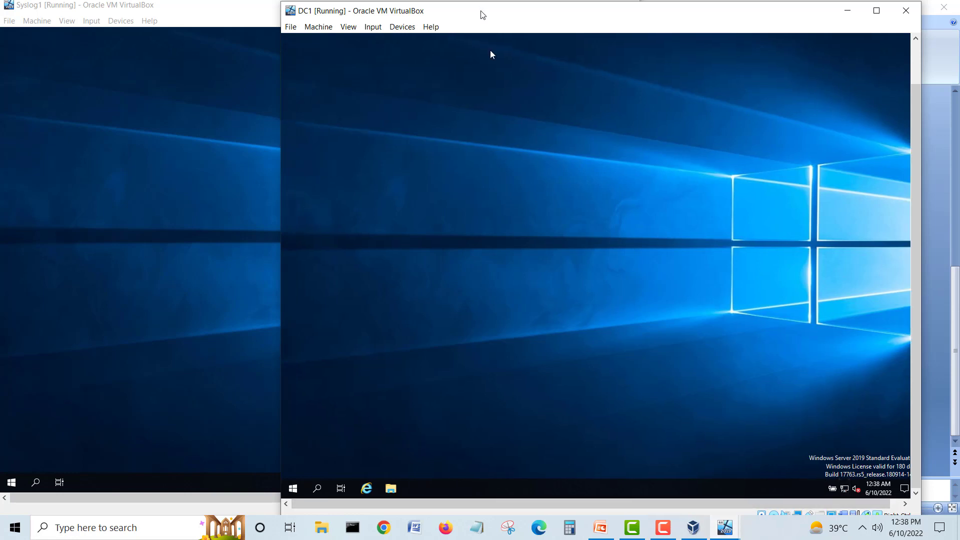
{"action": "left_click_drag", "start_coordinate": [483, 11], "coordinate": [450, 17]}
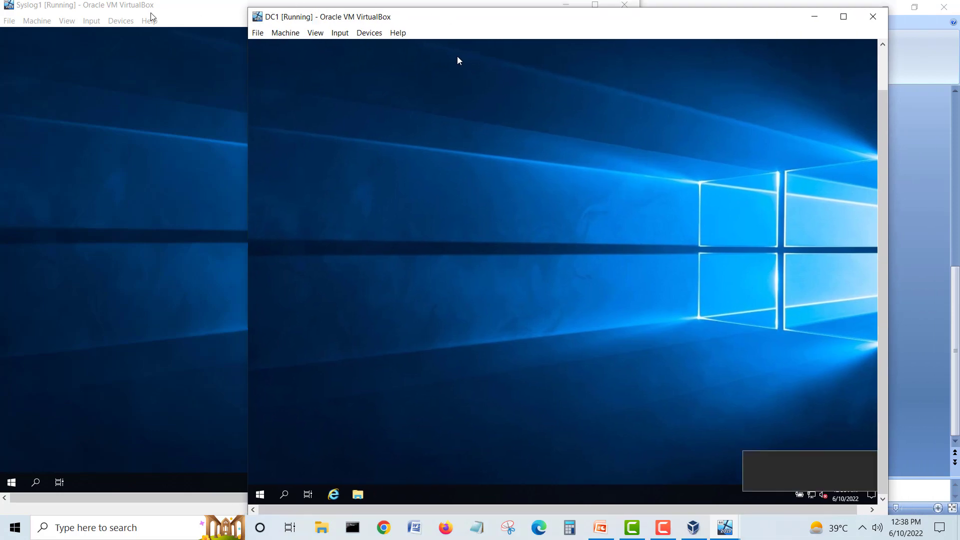
{"action": "left_click", "coordinate": [192, 19]}
{"action": "left_click", "coordinate": [565, 4]}
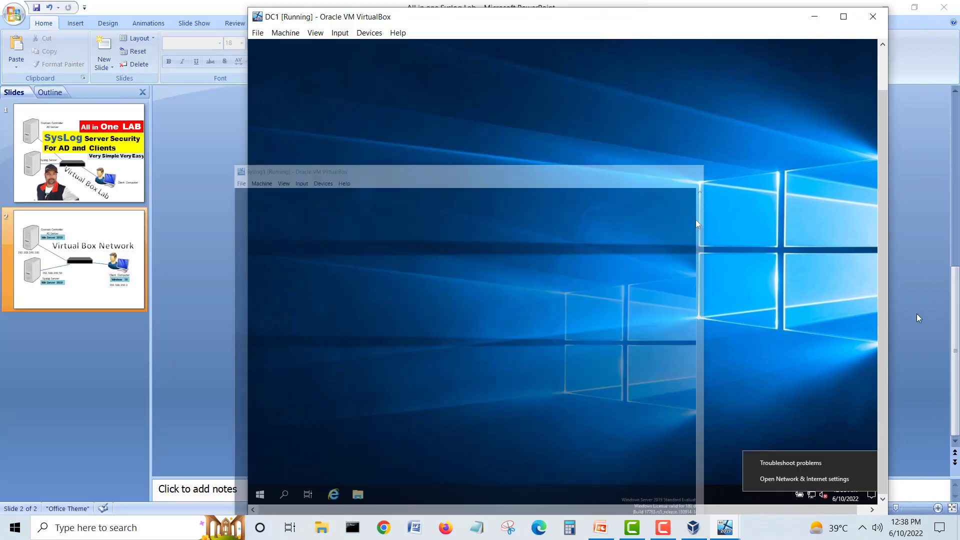
{"action": "left_click_drag", "start_coordinate": [741, 19], "coordinate": [654, 12]}
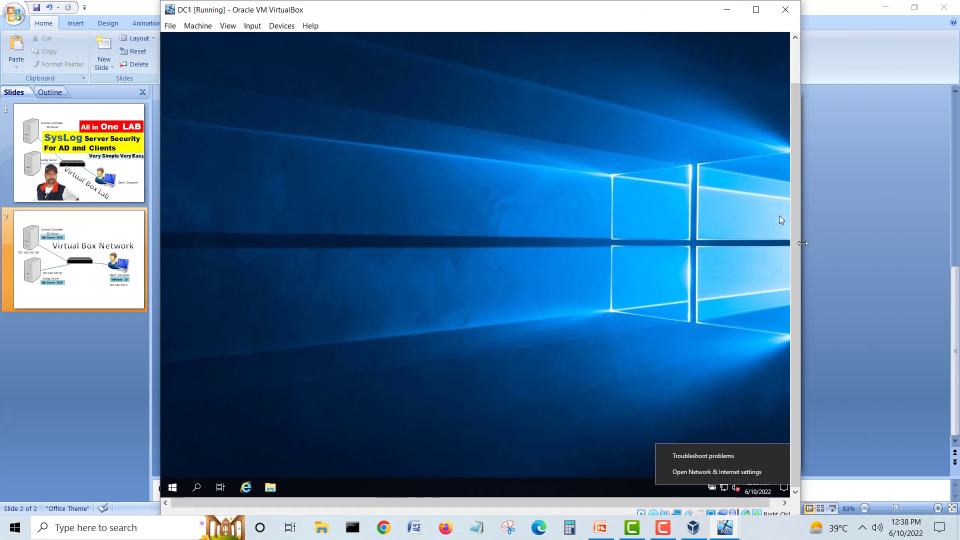
Step: Open Network & Internet settings from DC1's tray network icon
{"action": "left_click", "coordinate": [741, 472]}
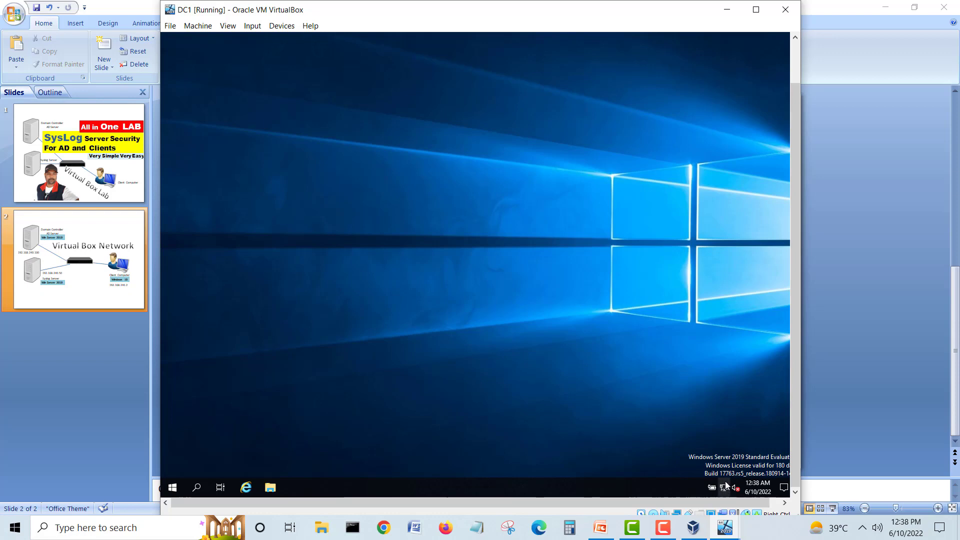
{"action": "right_click", "coordinate": [726, 488]}
{"action": "right_click", "coordinate": [729, 494]}
{"action": "right_click", "coordinate": [724, 488]}
{"action": "left_click", "coordinate": [723, 478]}
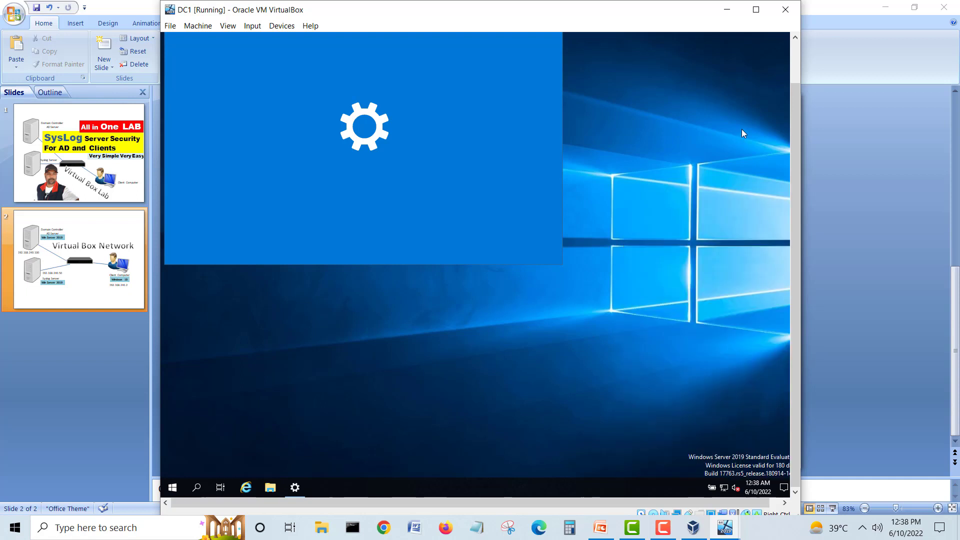
Step: Position DC1's Settings window and briefly check the guest's Task Manager in detailed view
{"action": "left_click_drag", "start_coordinate": [800, 97], "coordinate": [797, 33]}
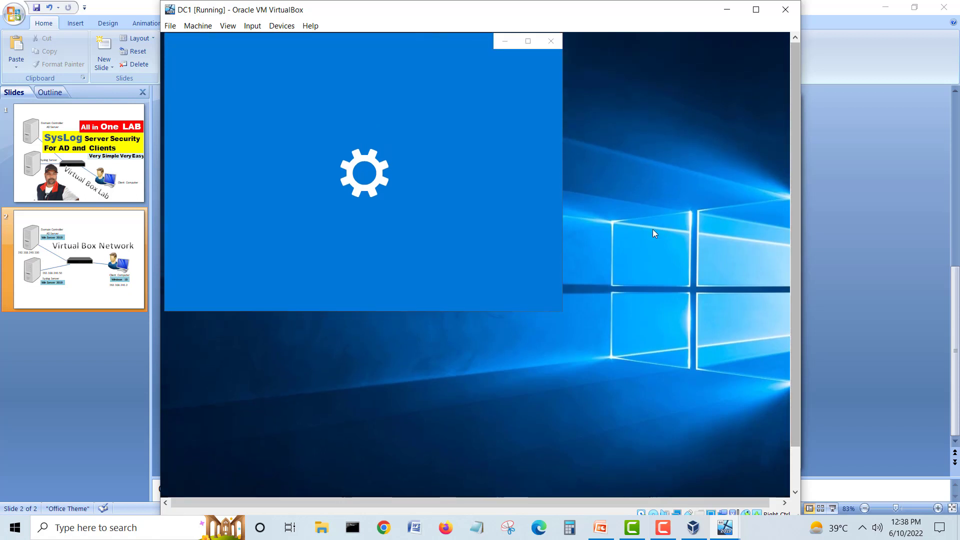
{"action": "left_click_drag", "start_coordinate": [398, 43], "coordinate": [513, 106]}
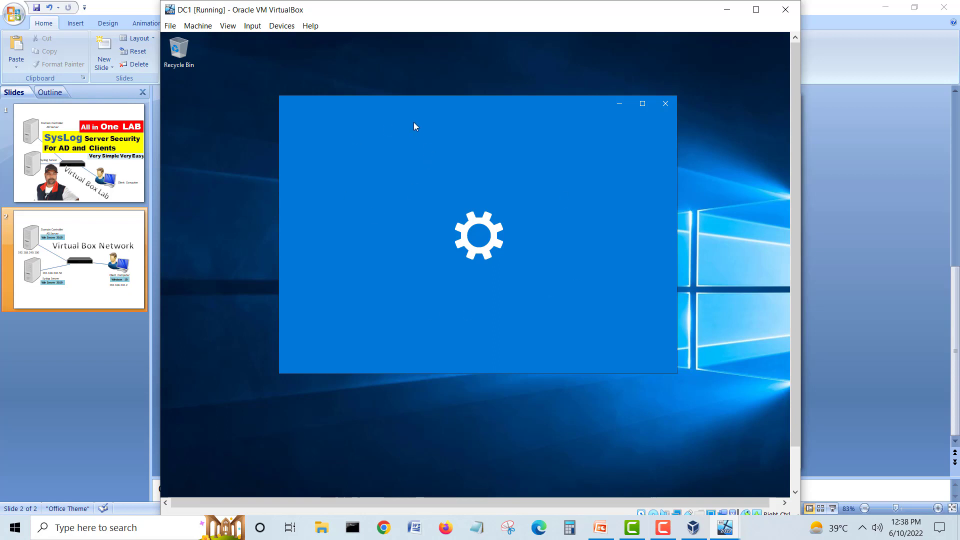
{"action": "left_click_drag", "start_coordinate": [406, 109], "coordinate": [452, 114]}
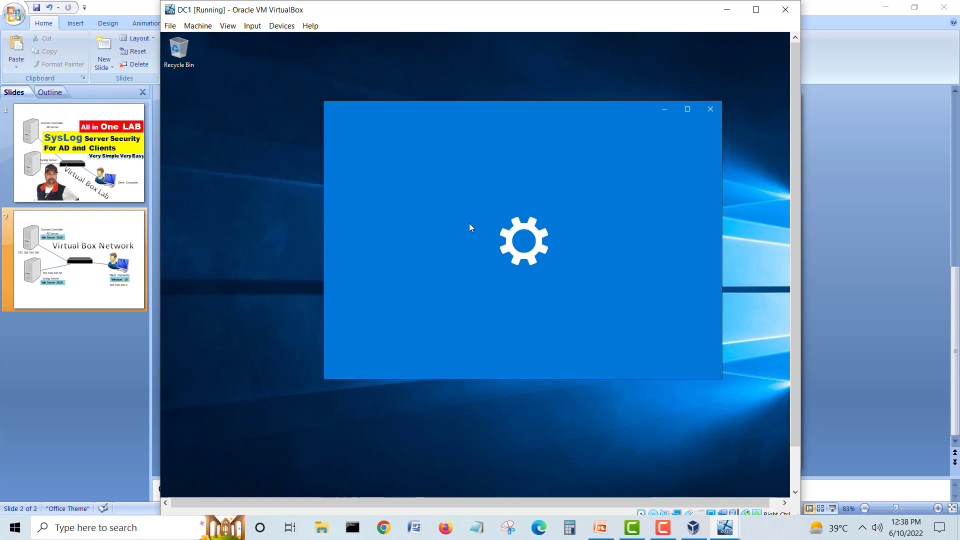
{"action": "left_click_drag", "start_coordinate": [792, 188], "coordinate": [802, 275]}
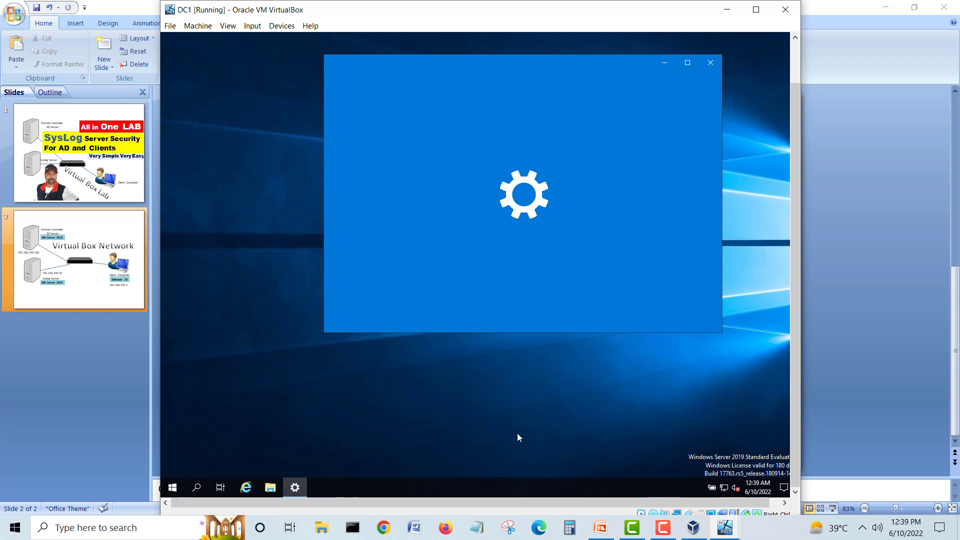
{"action": "right_click", "coordinate": [500, 481]}
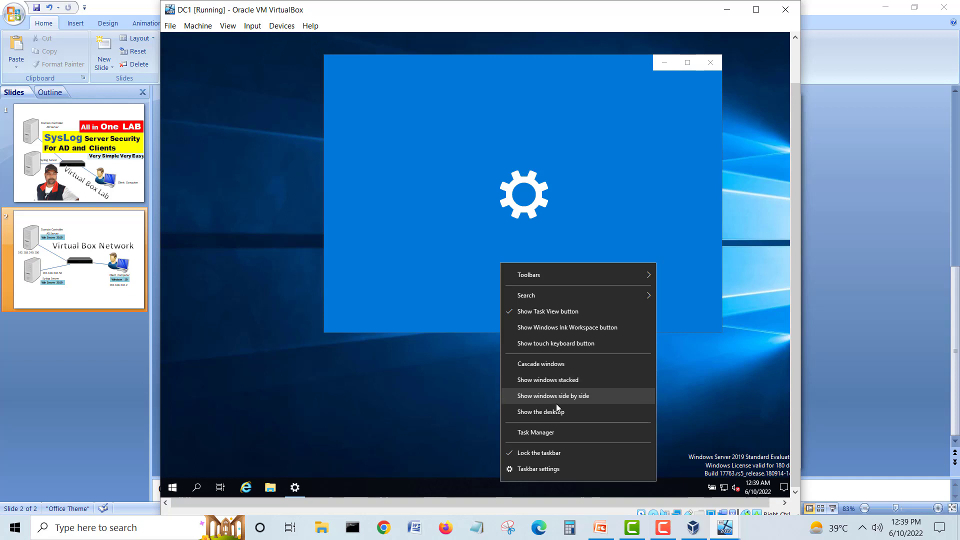
{"action": "left_click", "coordinate": [552, 431]}
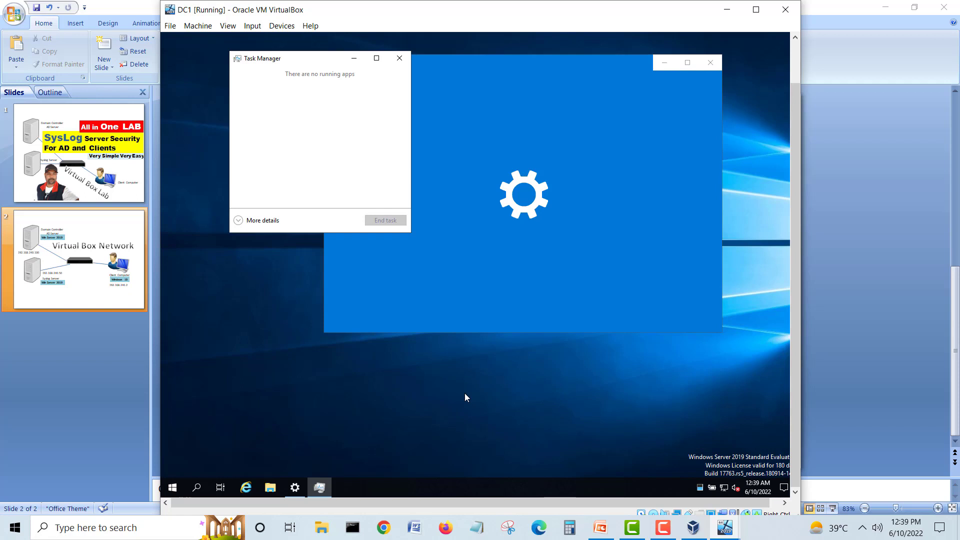
{"action": "left_click", "coordinate": [239, 220]}
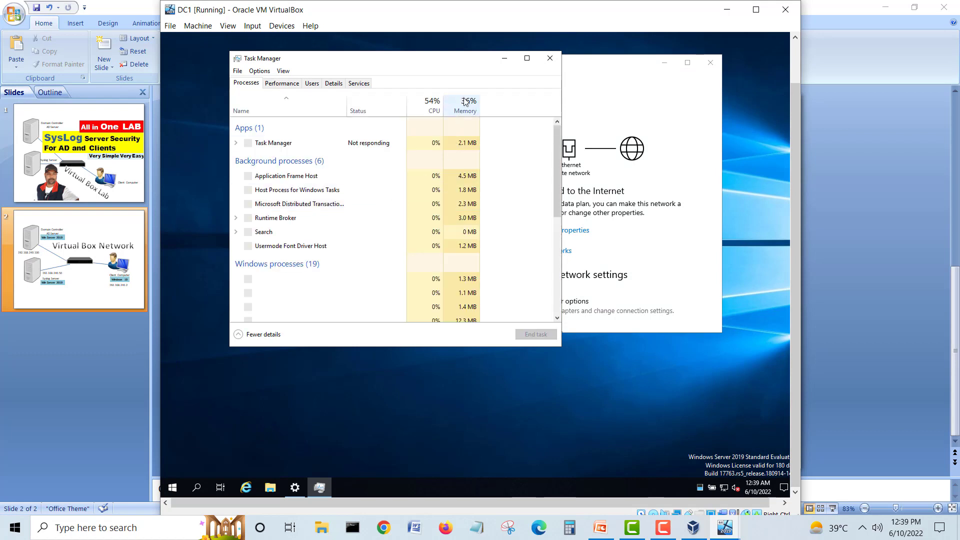
{"action": "left_click", "coordinate": [551, 61]}
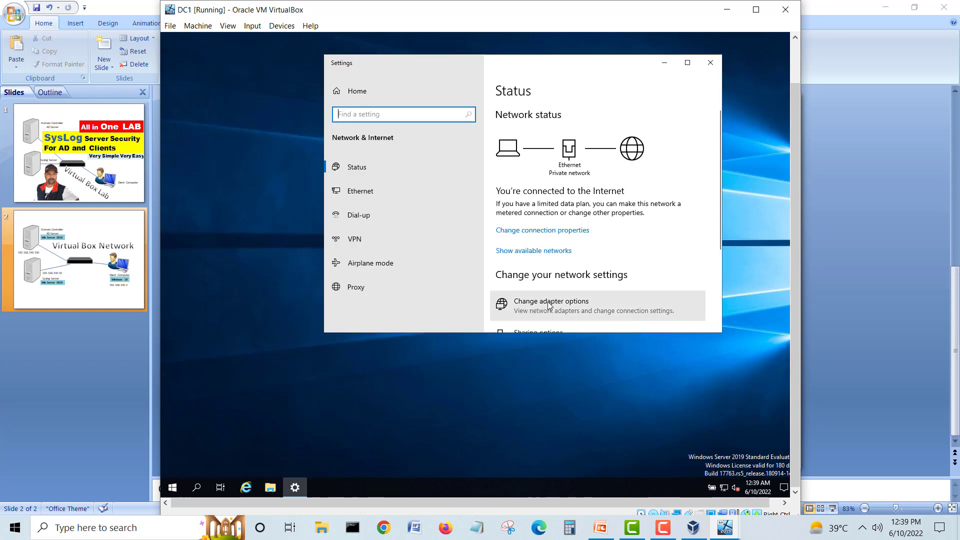
Step: Choose Change adapter options, then check CL1's installation and minimize its window
{"action": "left_click", "coordinate": [549, 305]}
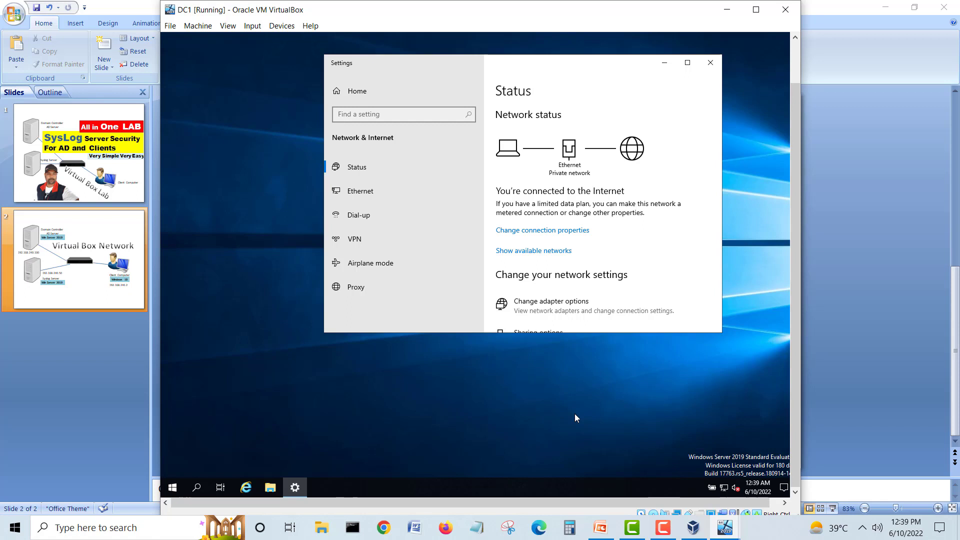
{"action": "left_click", "coordinate": [724, 528]}
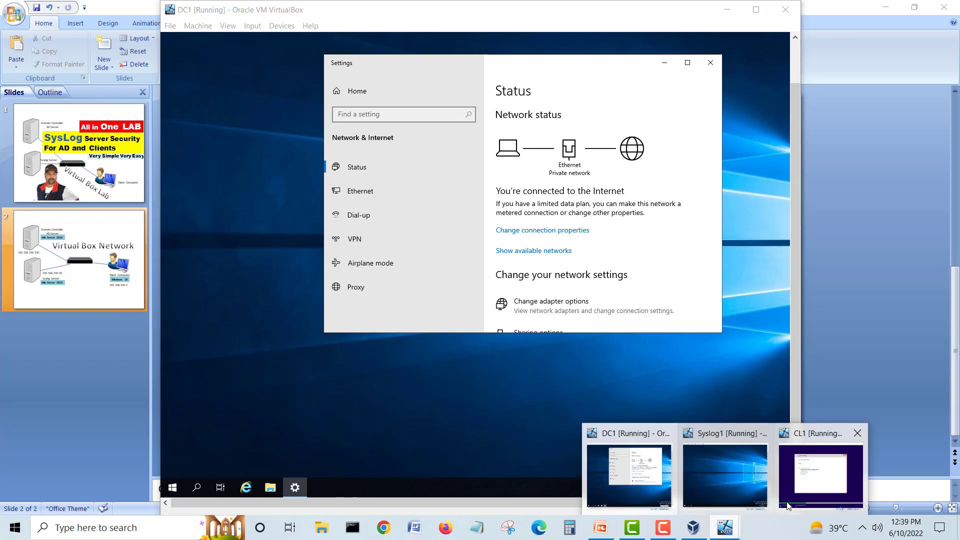
{"action": "left_click", "coordinate": [786, 505]}
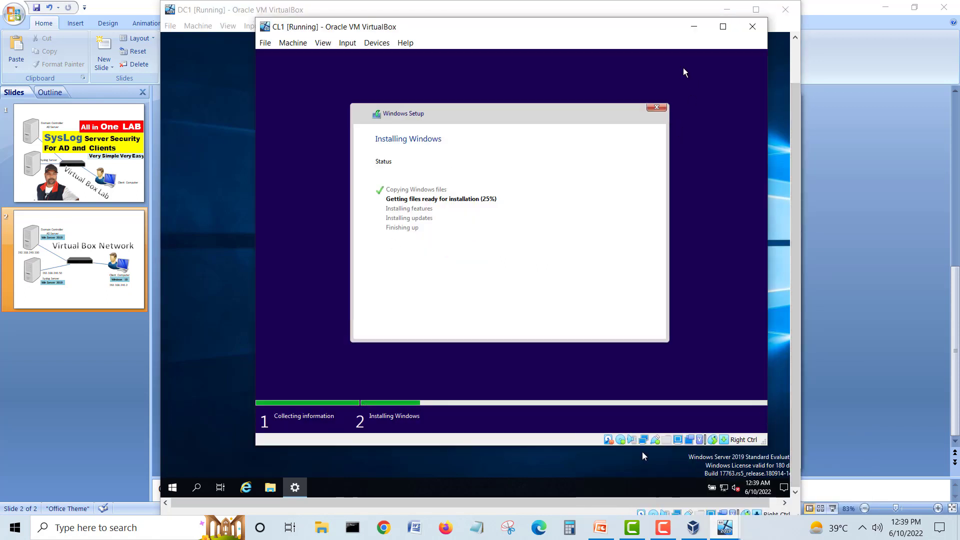
{"action": "left_click", "coordinate": [693, 27]}
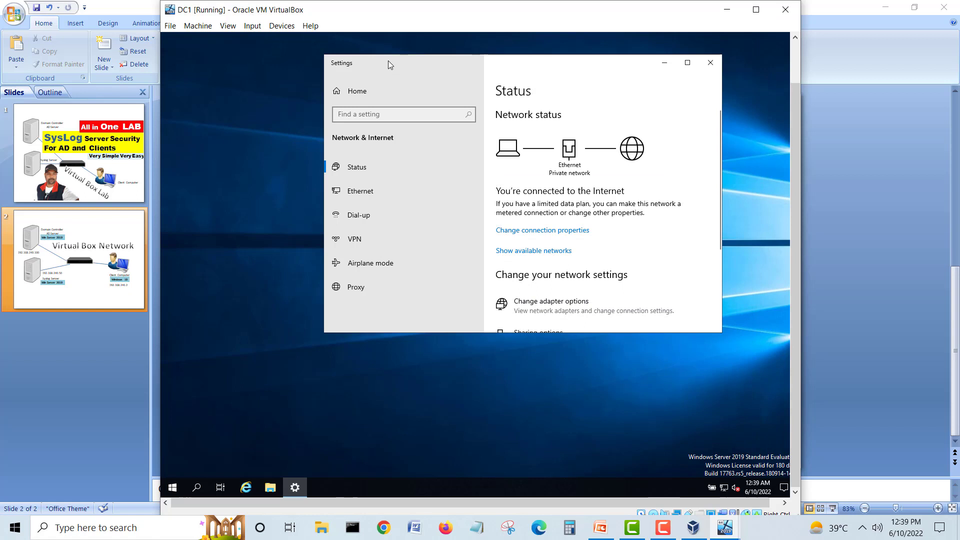
Step: Open Properties for DC1's Ethernet adapter (Intel PRO/1000 MT Desktop Adapter)
{"action": "left_click_drag", "start_coordinate": [388, 61], "coordinate": [361, 79]}
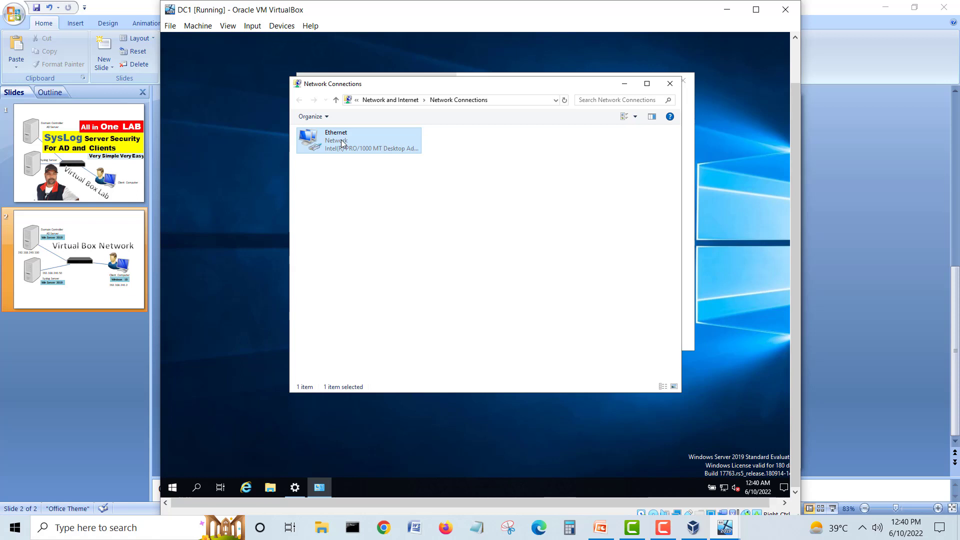
{"action": "right_click", "coordinate": [343, 143]}
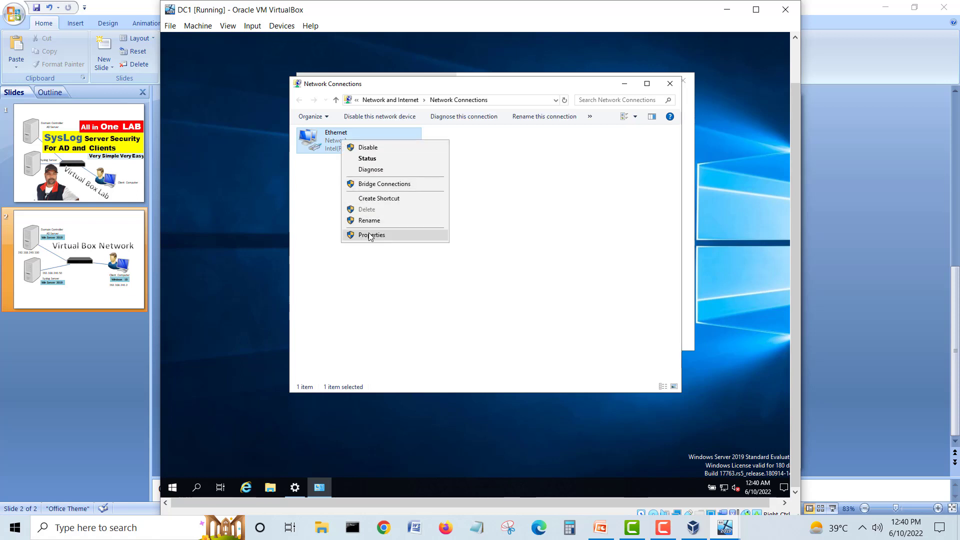
{"action": "left_click", "coordinate": [370, 235]}
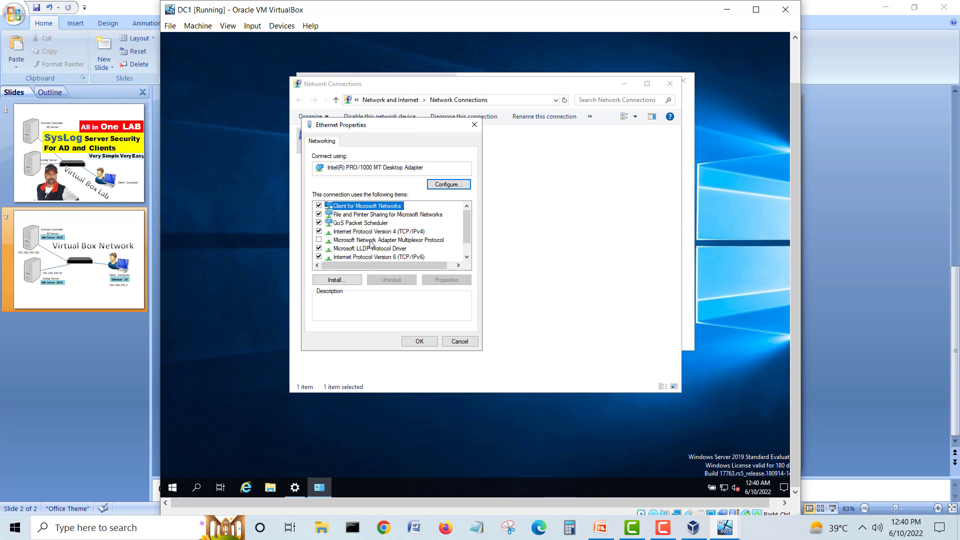
Step: Uncheck IPv6 and set IPv4 manually to 192.168.240.100, checking the diagram's address
{"action": "left_click", "coordinate": [319, 257]}
{"action": "left_click", "coordinate": [372, 232]}
{"action": "left_click", "coordinate": [440, 282]}
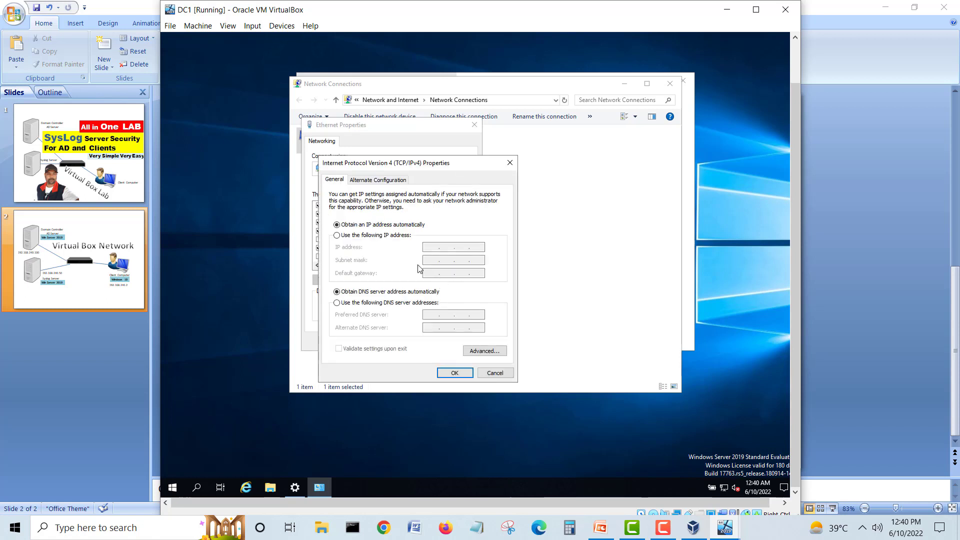
{"action": "left_click", "coordinate": [388, 236]}
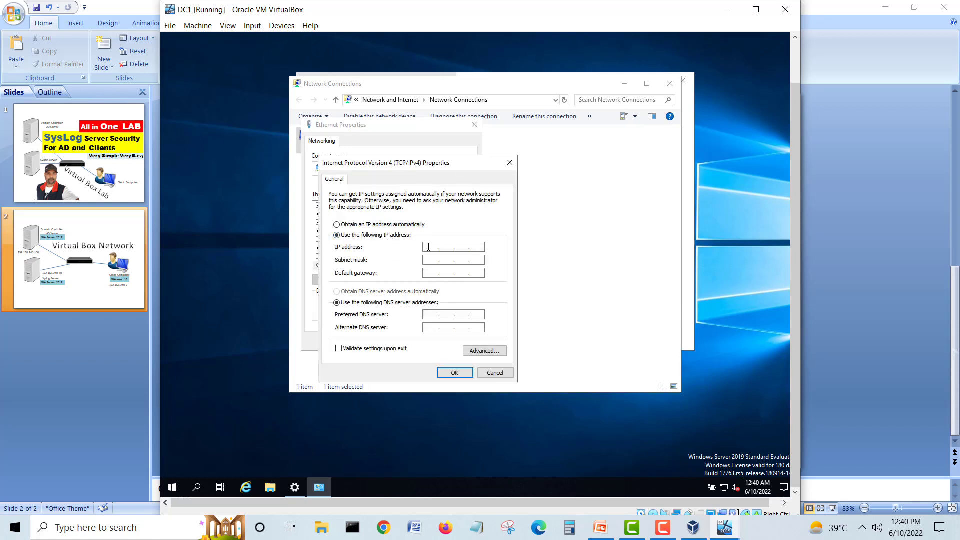
{"action": "left_click", "coordinate": [428, 247]}
{"action": "left_click", "coordinate": [433, 247]}
{"action": "type", "text": "192 . 168 . 240 . 100"}
{"action": "left_click", "coordinate": [602, 531]}
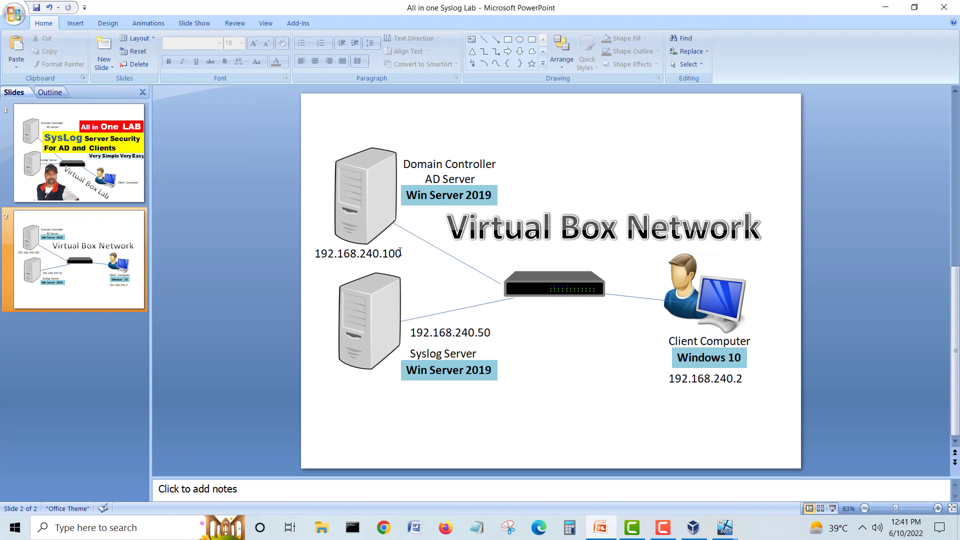
Step: Enter subnet mask 255.255.255.0 and a 192.168.240 gateway, then save and close Ethernet Properties
{"action": "left_click_drag", "start_coordinate": [400, 252], "coordinate": [364, 254]}
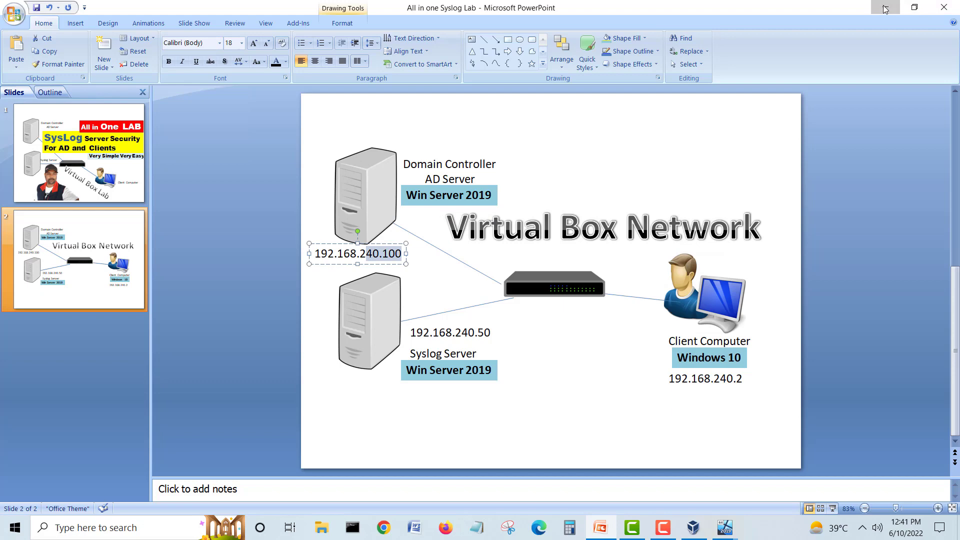
{"action": "left_click", "coordinate": [884, 9]}
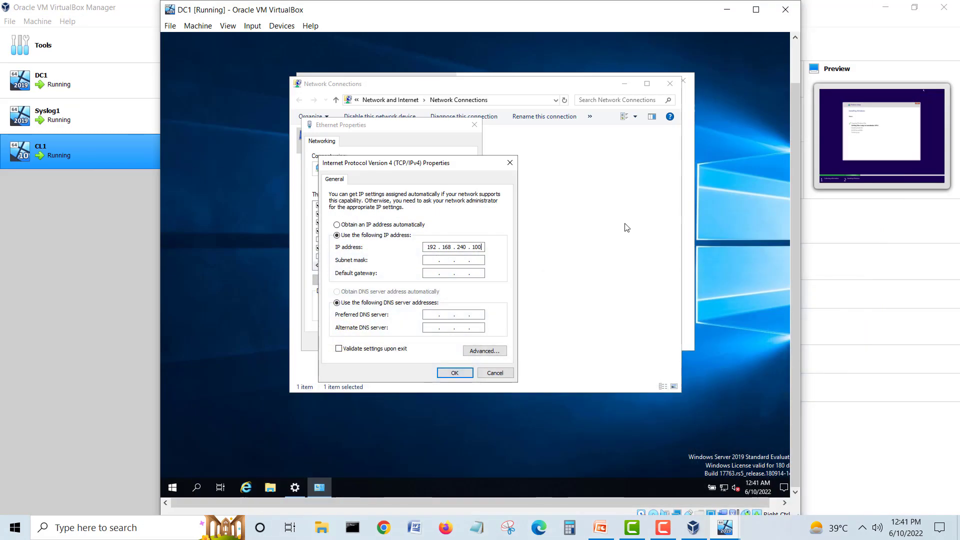
{"action": "left_click", "coordinate": [434, 259]}
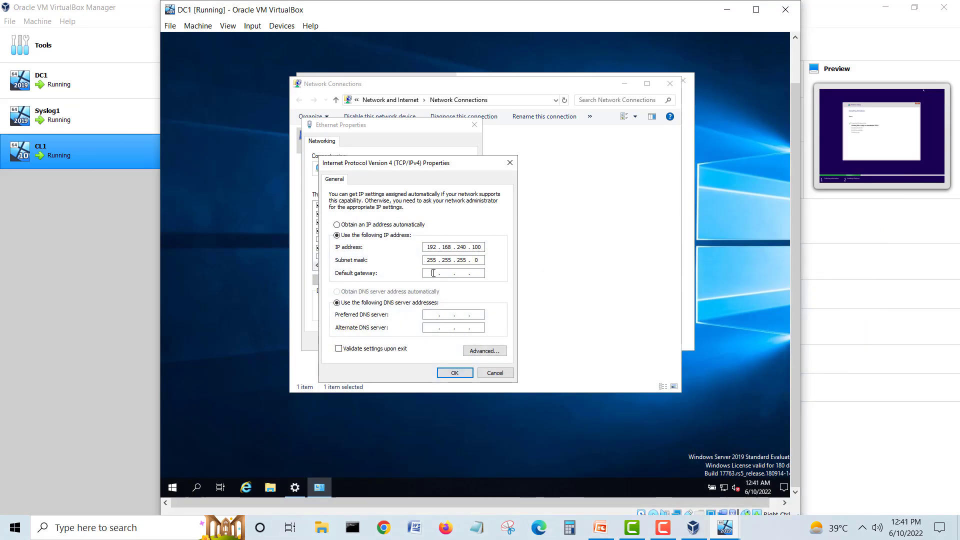
{"action": "left_click", "coordinate": [432, 273]}
{"action": "type", "text": "192 . 168 . "}
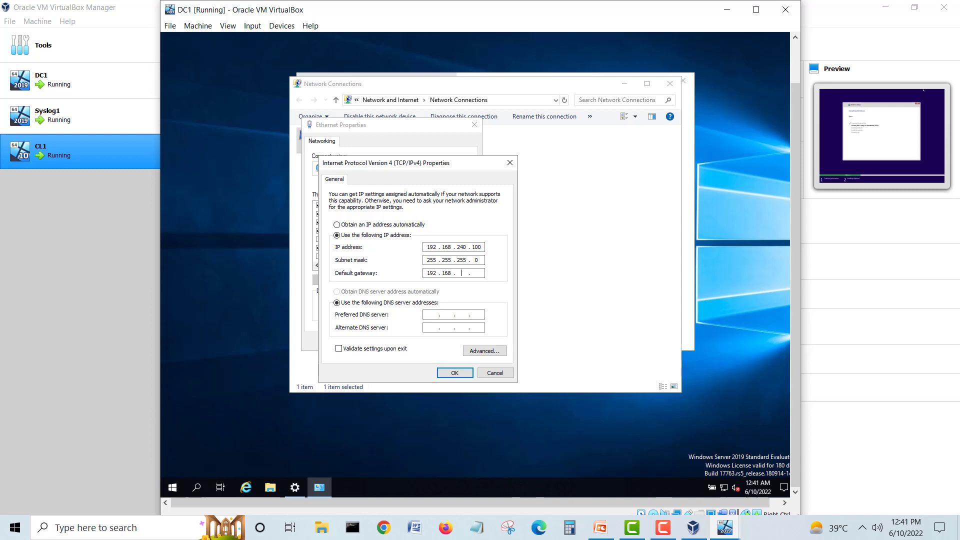
{"action": "type", "text": "240"}
{"action": "left_click", "coordinate": [454, 373]}
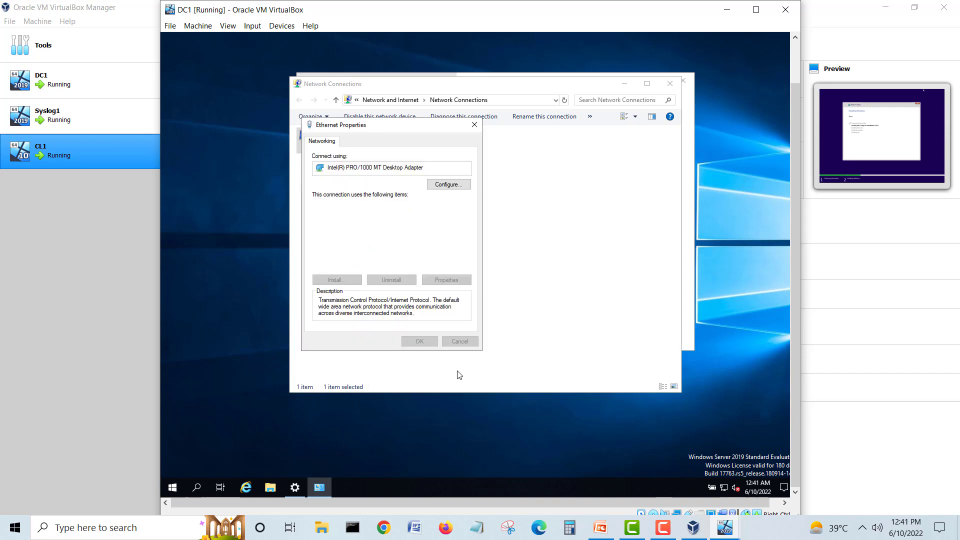
{"action": "left_click", "coordinate": [419, 341]}
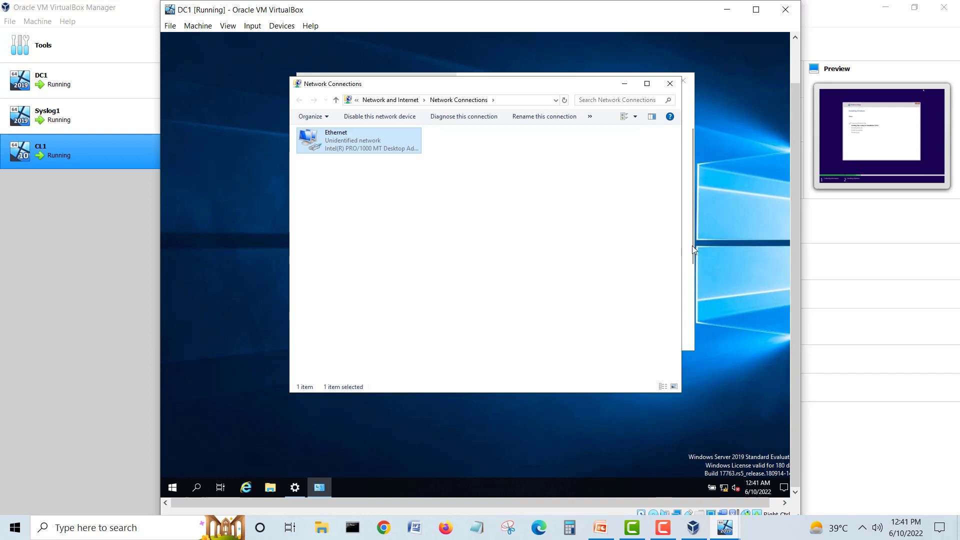
{"action": "left_click", "coordinate": [663, 527]}
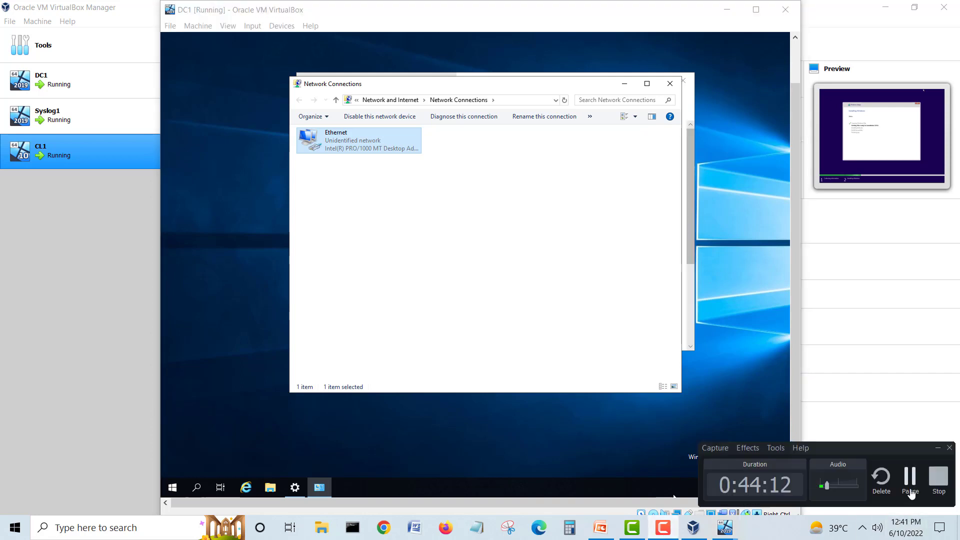
Step: Close DC1's Network Connections and network settings windows
{"action": "left_click", "coordinate": [911, 492]}
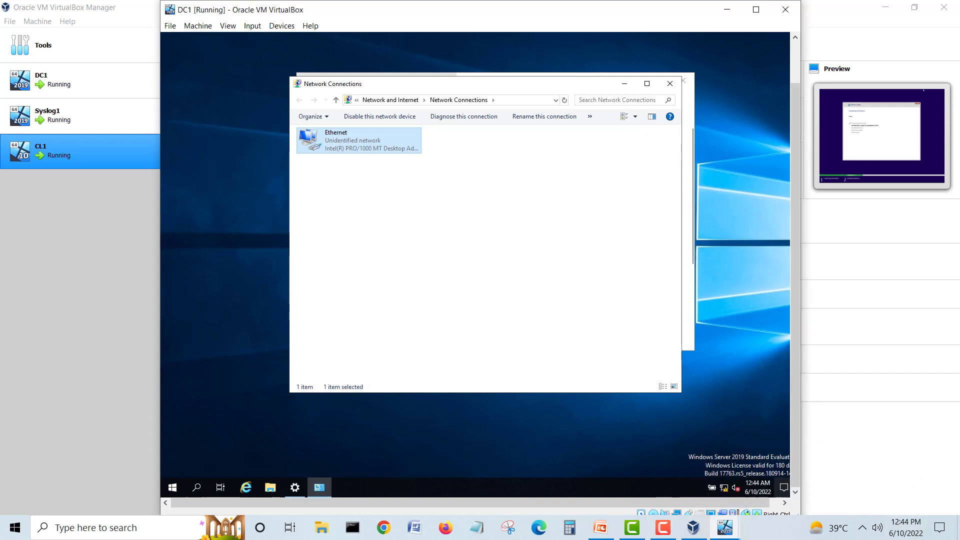
{"action": "left_click", "coordinate": [674, 86]}
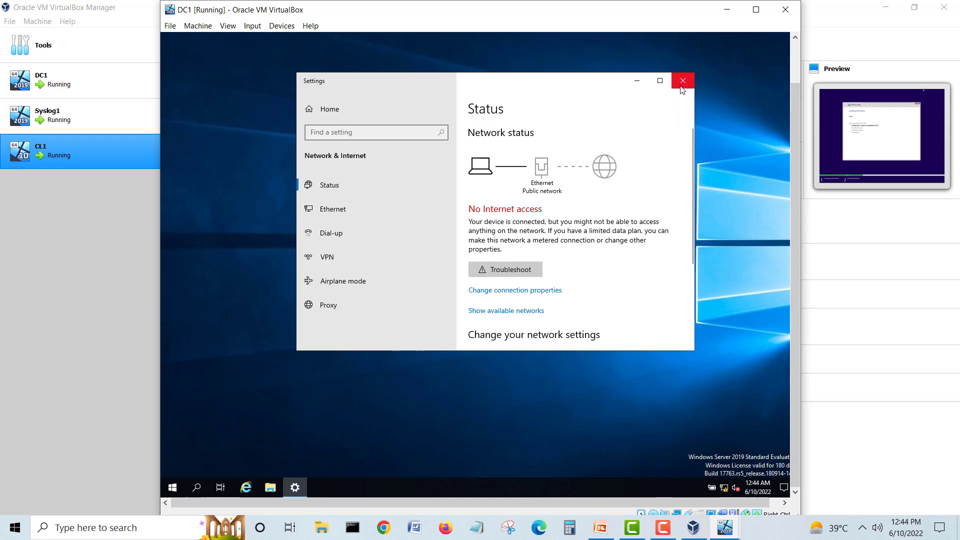
{"action": "left_click", "coordinate": [683, 82]}
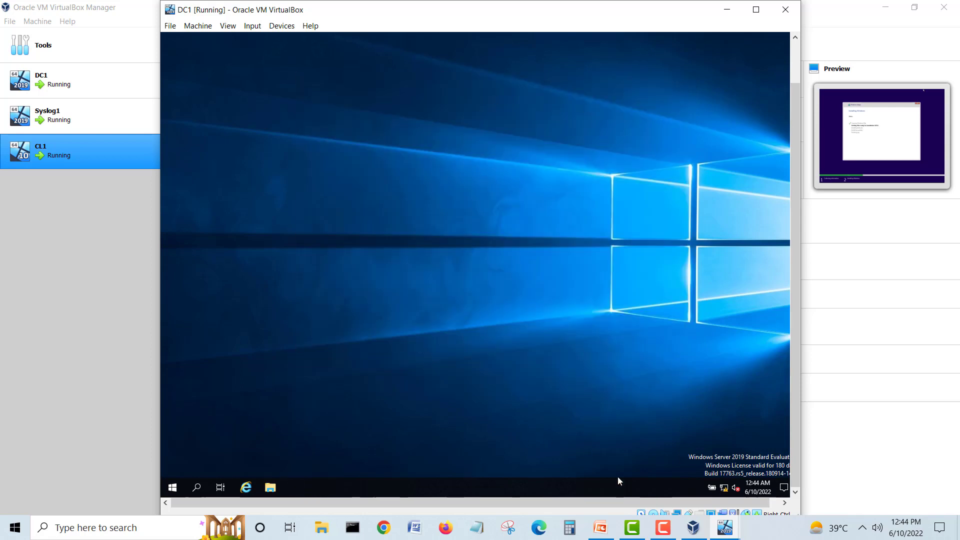
Step: Bring Syslog1 to the front, centre its window, and open its Network & Internet settings from the tray icon
{"action": "left_click", "coordinate": [725, 527]}
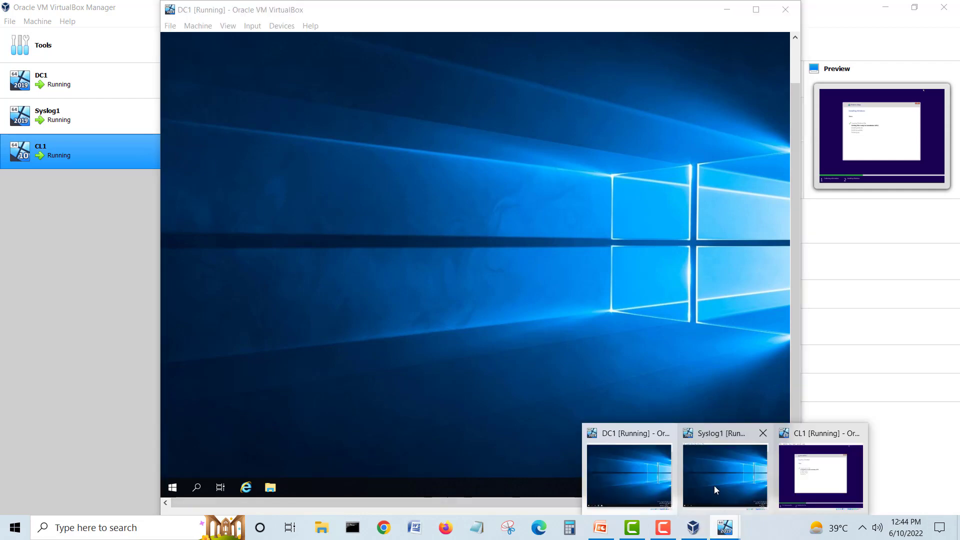
{"action": "left_click", "coordinate": [714, 484]}
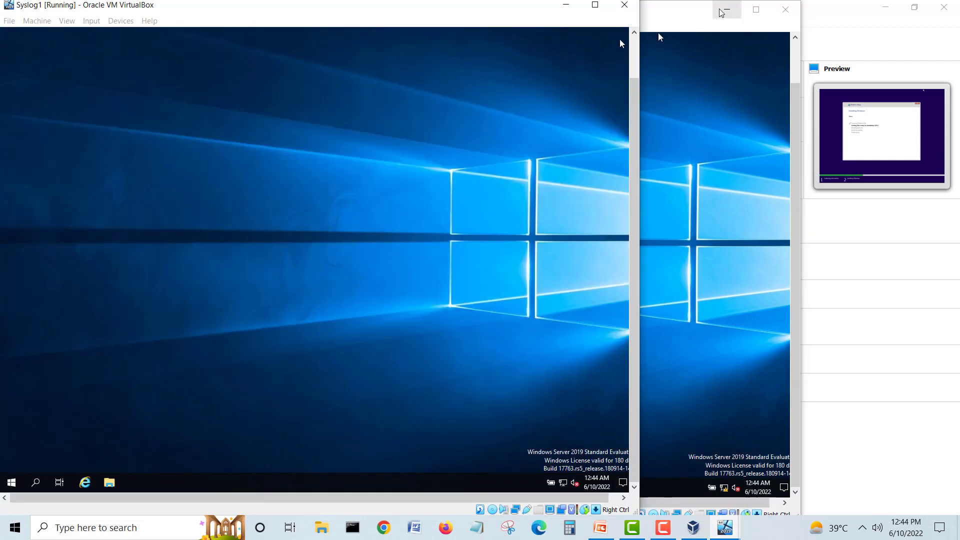
{"action": "left_click", "coordinate": [719, 10]}
{"action": "left_click_drag", "start_coordinate": [502, 11], "coordinate": [689, 16]}
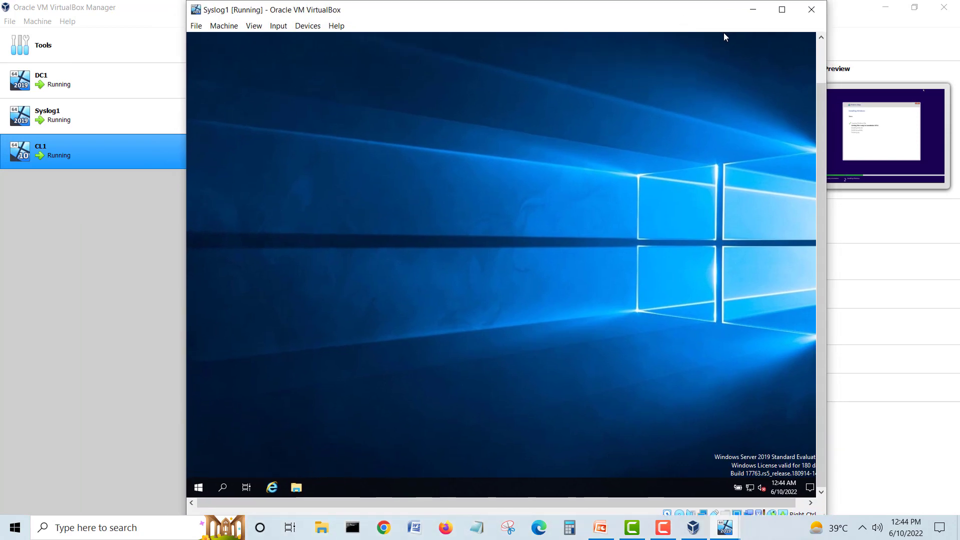
{"action": "right_click", "coordinate": [748, 488]}
{"action": "left_click", "coordinate": [743, 471]}
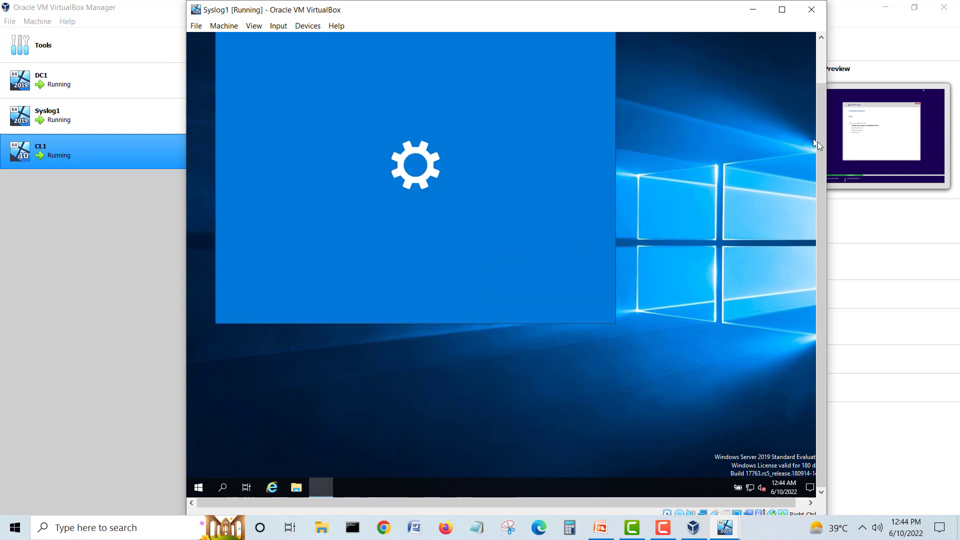
{"action": "left_click_drag", "start_coordinate": [819, 133], "coordinate": [819, 97]}
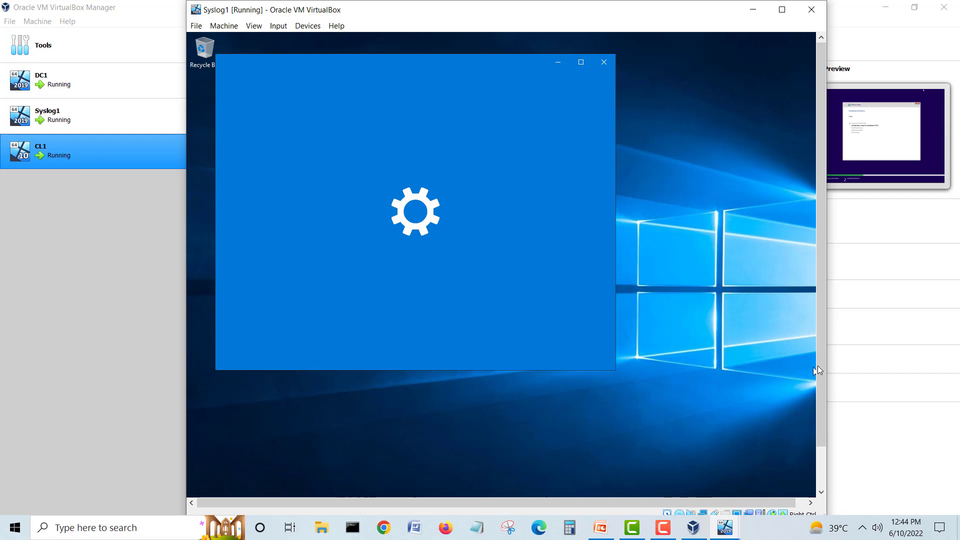
{"action": "left_click_drag", "start_coordinate": [819, 365], "coordinate": [826, 435]}
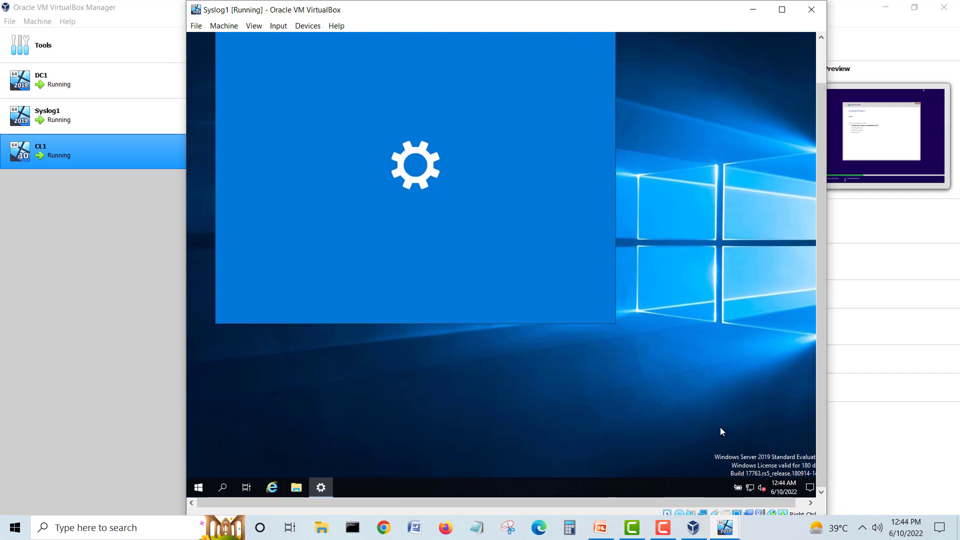
{"action": "left_click_drag", "start_coordinate": [821, 345], "coordinate": [821, 283]}
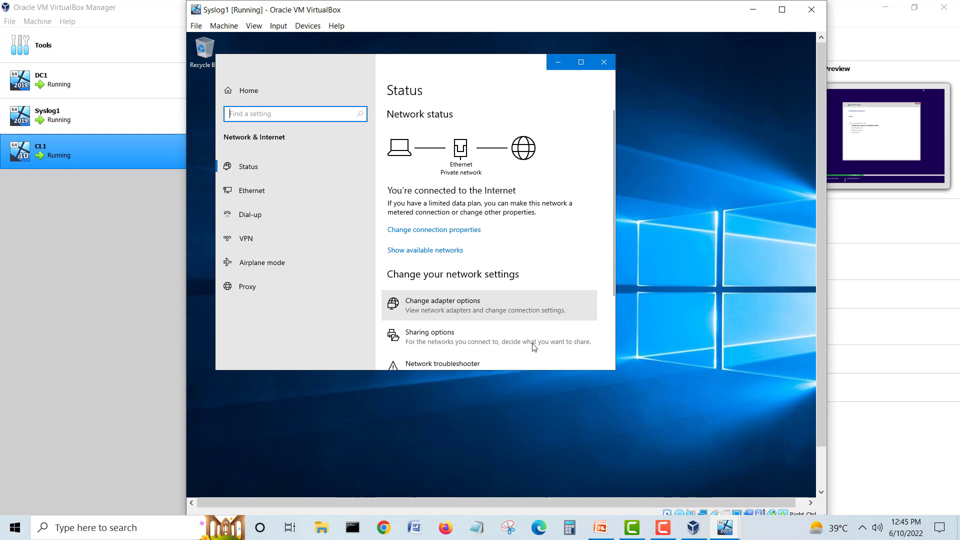
Step: Open Change adapter options and bring up the Ethernet adapter's Properties on Syslog1
{"action": "left_click", "coordinate": [697, 294]}
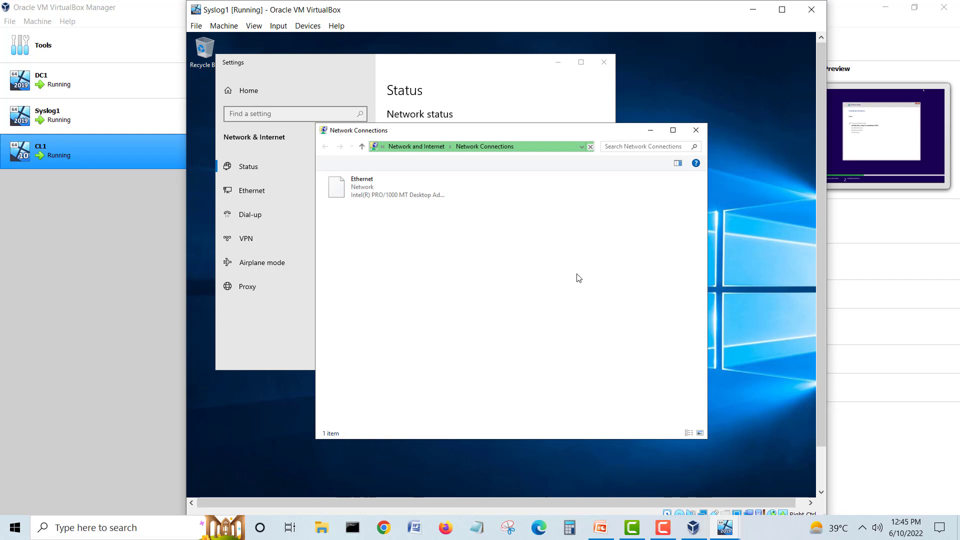
{"action": "left_click", "coordinate": [358, 202]}
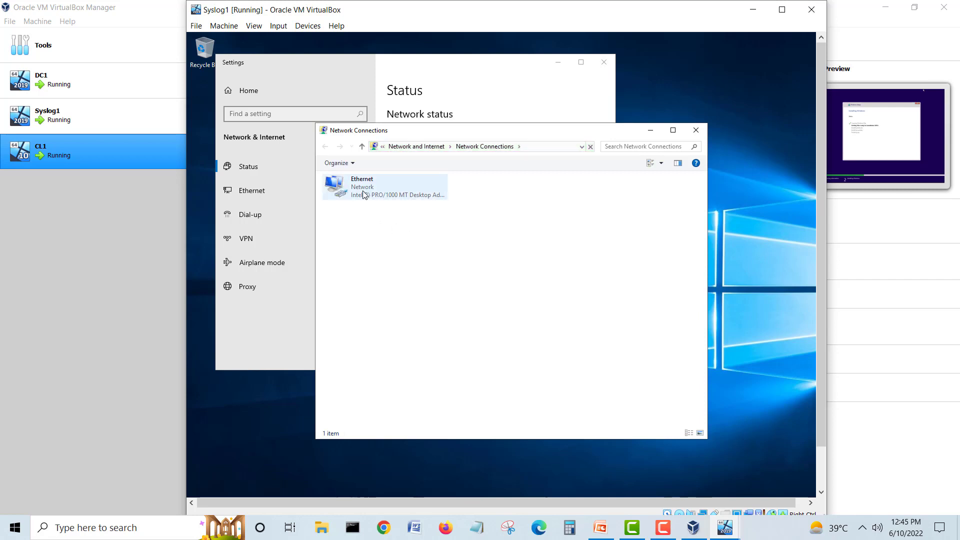
{"action": "right_click", "coordinate": [362, 194]}
{"action": "left_click", "coordinate": [402, 284]}
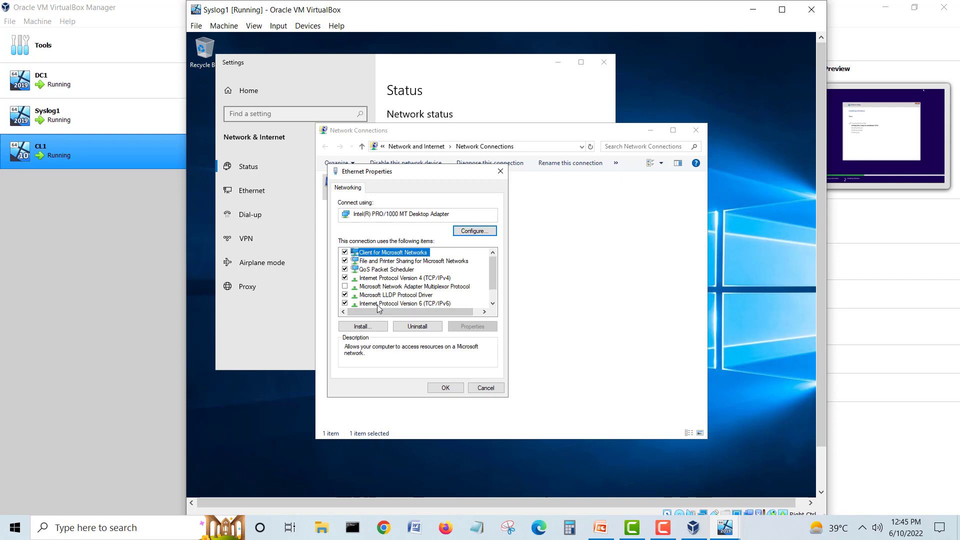
Step: Disable IPv6 and start a manual IPv4 address of 192.168.240.50 on Syslog1's Ethernet adapter
{"action": "left_click", "coordinate": [345, 303]}
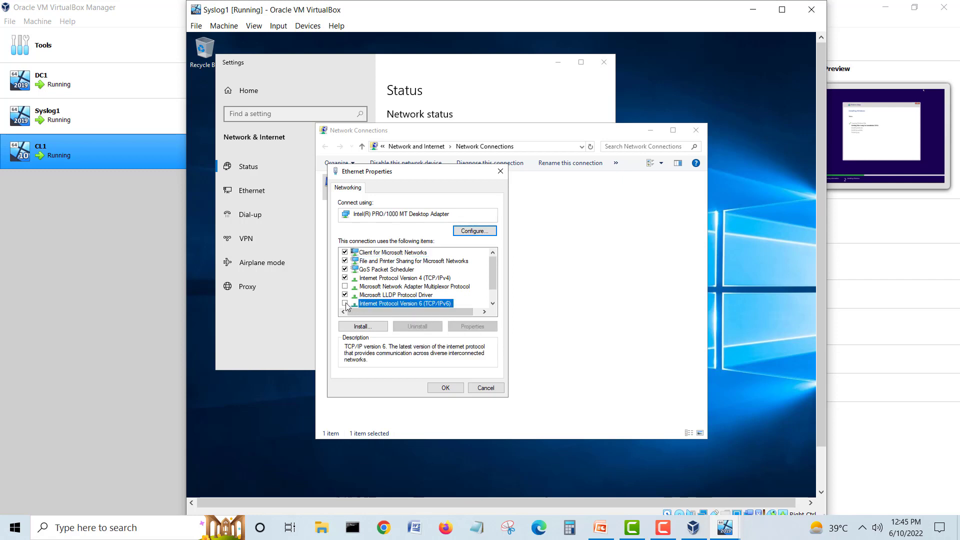
{"action": "left_click", "coordinate": [415, 277]}
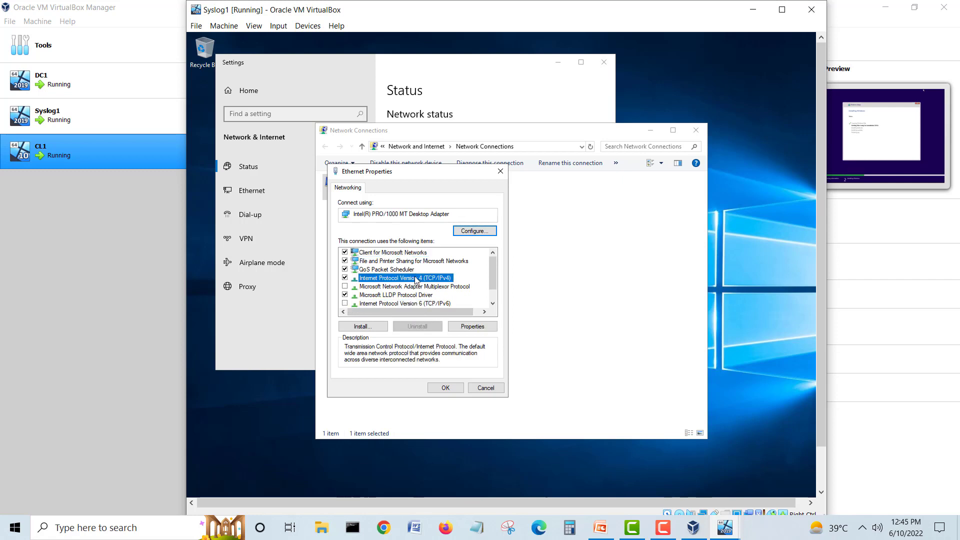
{"action": "left_click", "coordinate": [470, 327]}
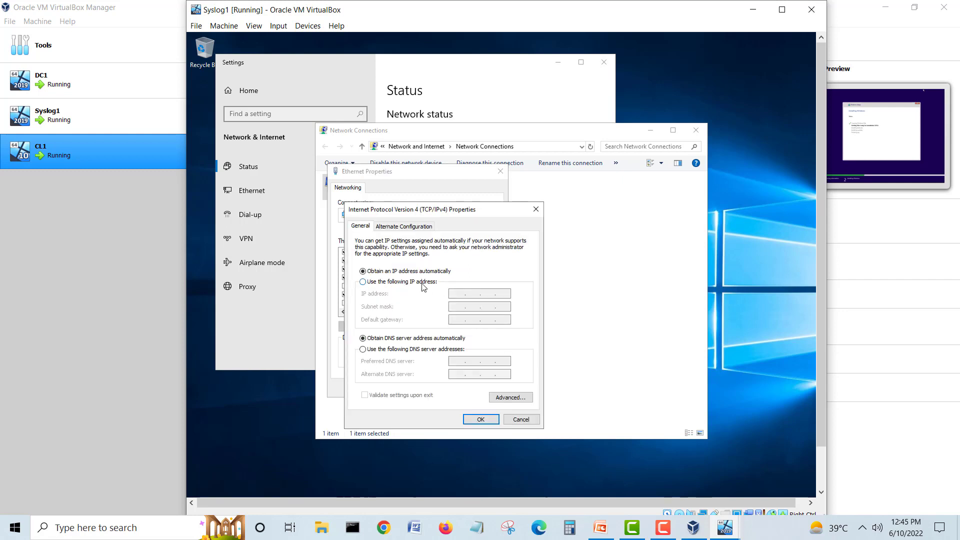
{"action": "left_click", "coordinate": [423, 282]}
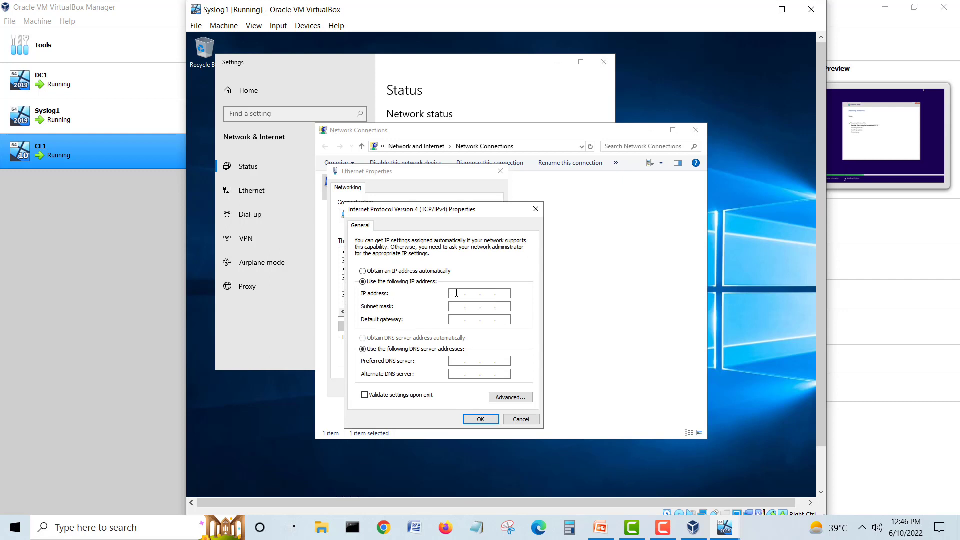
{"action": "left_click", "coordinate": [457, 293]}
{"action": "type", "text": "199.2.168.240"}
{"action": "double_click", "coordinate": [479, 294]}
{"action": "type", "text": "168 . 240 . 50"}
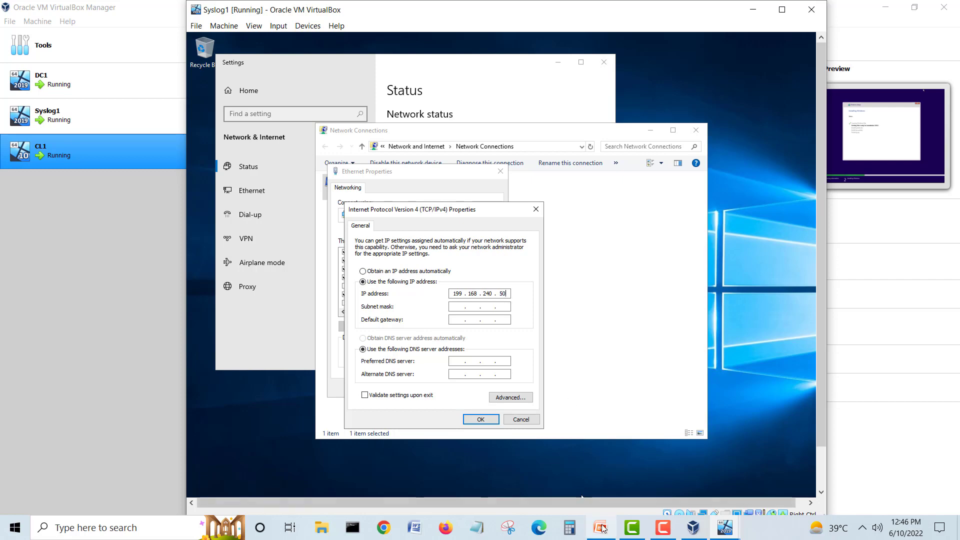
Step: Check the Syslog address on the diagram, then enter mask 255.255.255.0 and gateway 192.168.240.1
{"action": "left_click", "coordinate": [601, 528]}
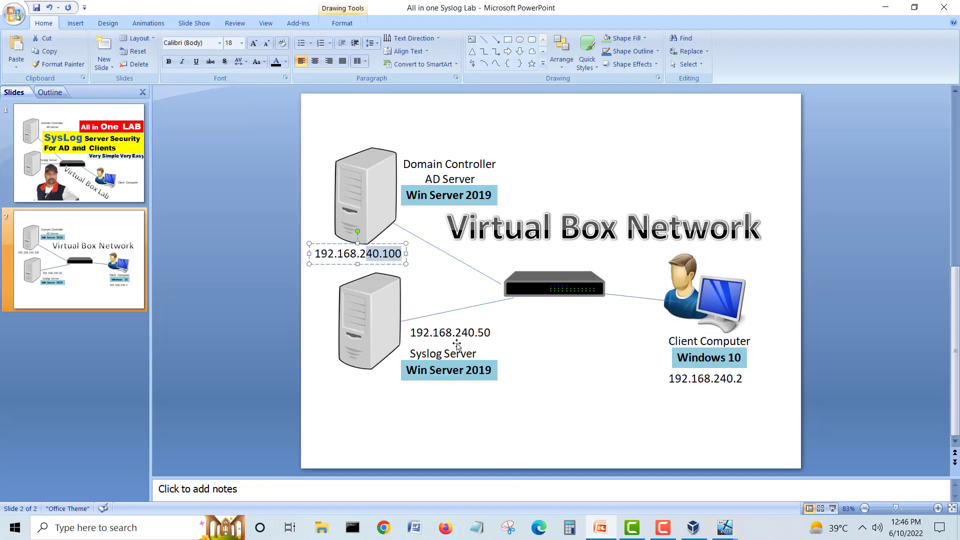
{"action": "left_click", "coordinate": [487, 334]}
{"action": "left_click_drag", "start_coordinate": [491, 332], "coordinate": [464, 332]}
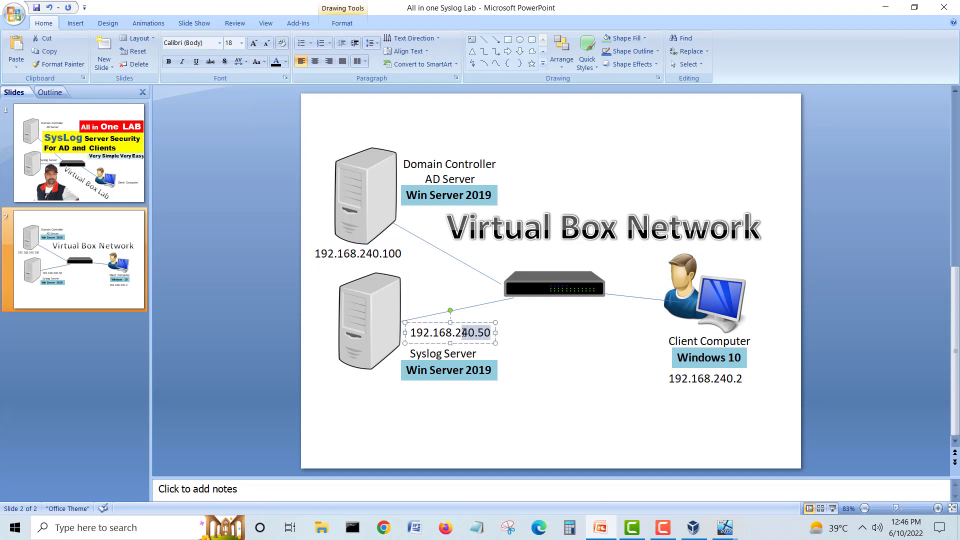
{"action": "left_click", "coordinate": [885, 8]}
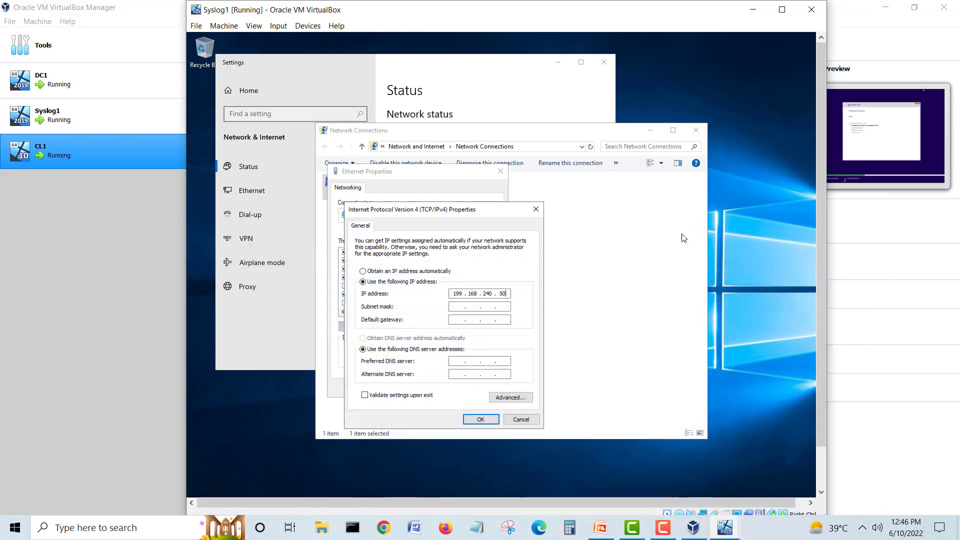
{"action": "left_click", "coordinate": [497, 306]}
{"action": "left_click", "coordinate": [457, 319]}
{"action": "type", "text": "192 . 168 . 240 . 1"}
{"action": "left_click", "coordinate": [482, 420]}
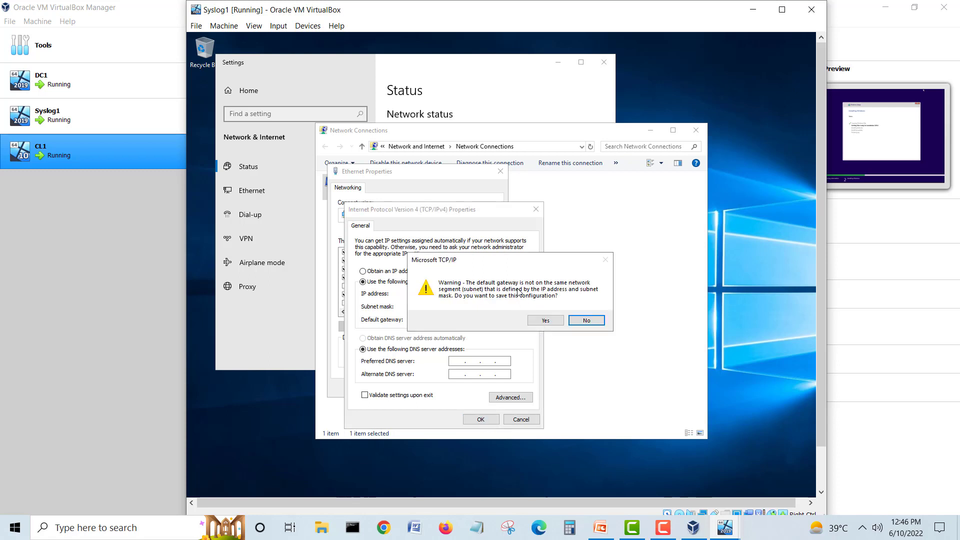
Step: Correct the IP's first octet to 192, confirm the IPv4 settings, and close Ethernet Properties
{"action": "left_click", "coordinate": [581, 320]}
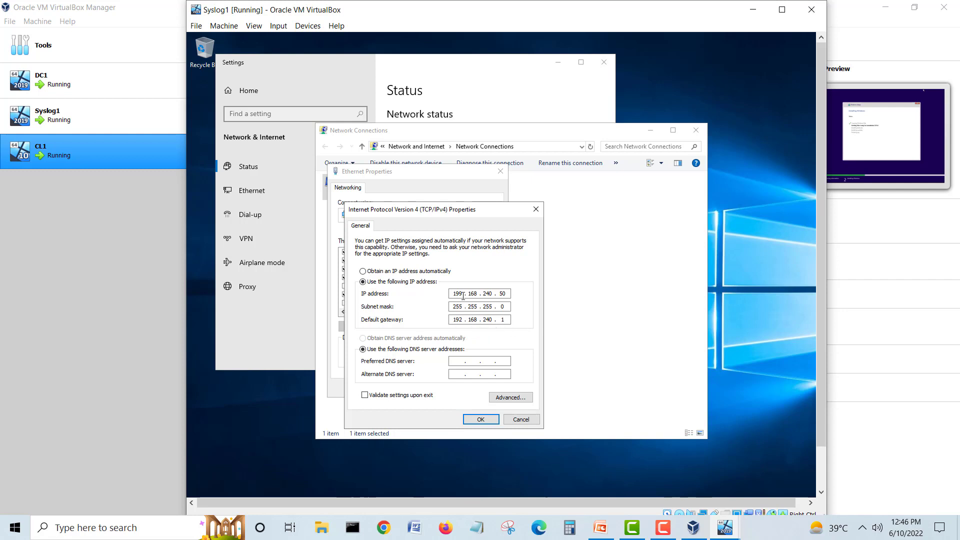
{"action": "key", "text": "BackSpace"}
{"action": "type", "text": "2"}
{"action": "left_click", "coordinate": [496, 294]}
{"action": "left_click", "coordinate": [480, 419]}
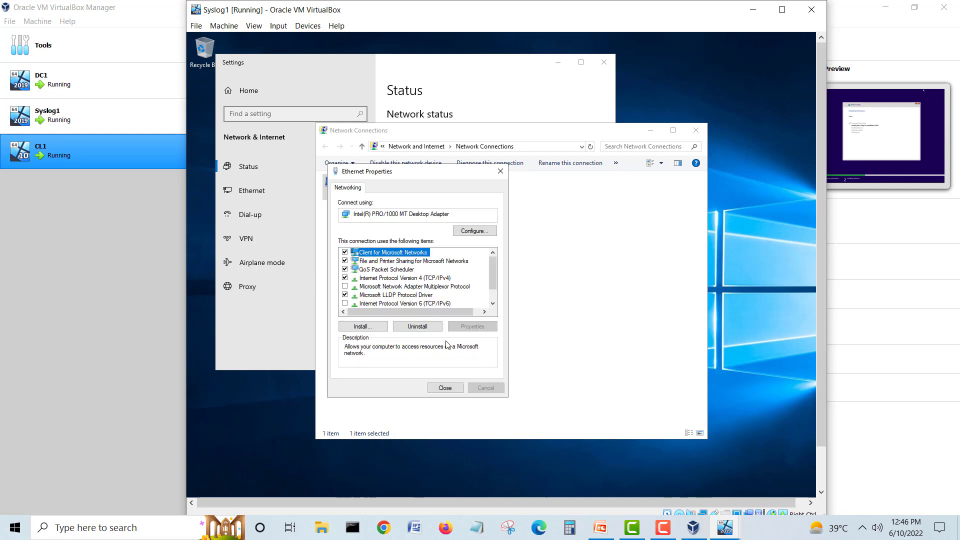
{"action": "left_click", "coordinate": [445, 388]}
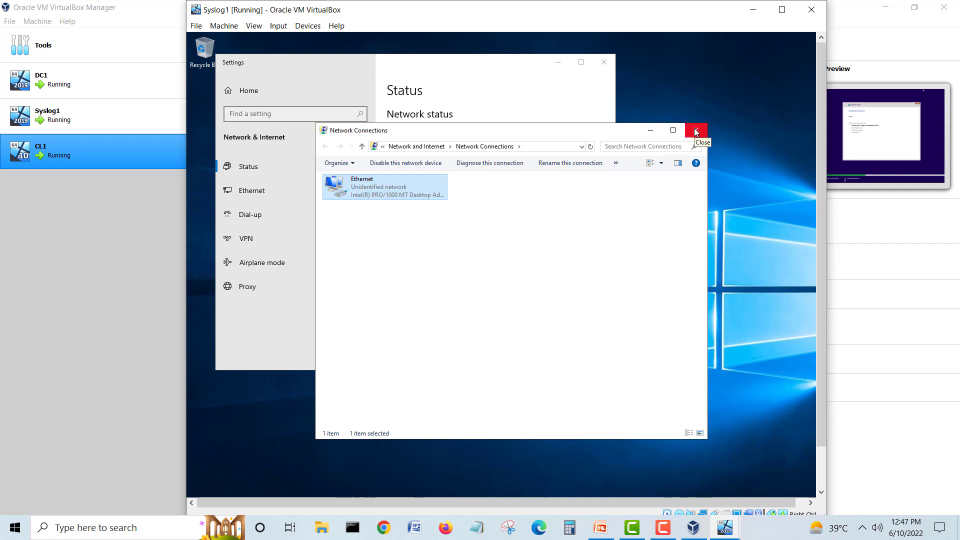
Step: Glance at CL1's installation, then close Syslog1's Network Connections and Network & Internet windows
{"action": "left_click", "coordinate": [721, 536]}
{"action": "left_click", "coordinate": [848, 486]}
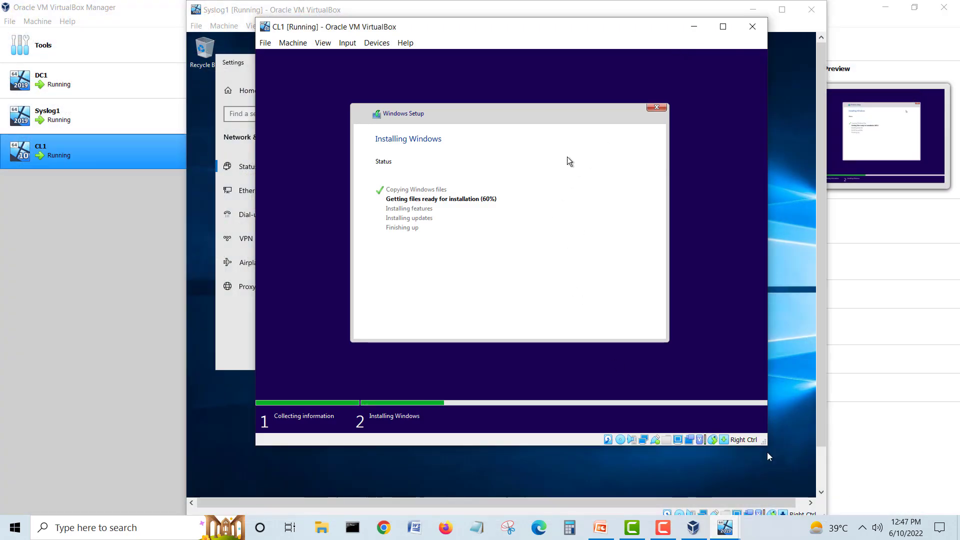
{"action": "left_click", "coordinate": [704, 30]}
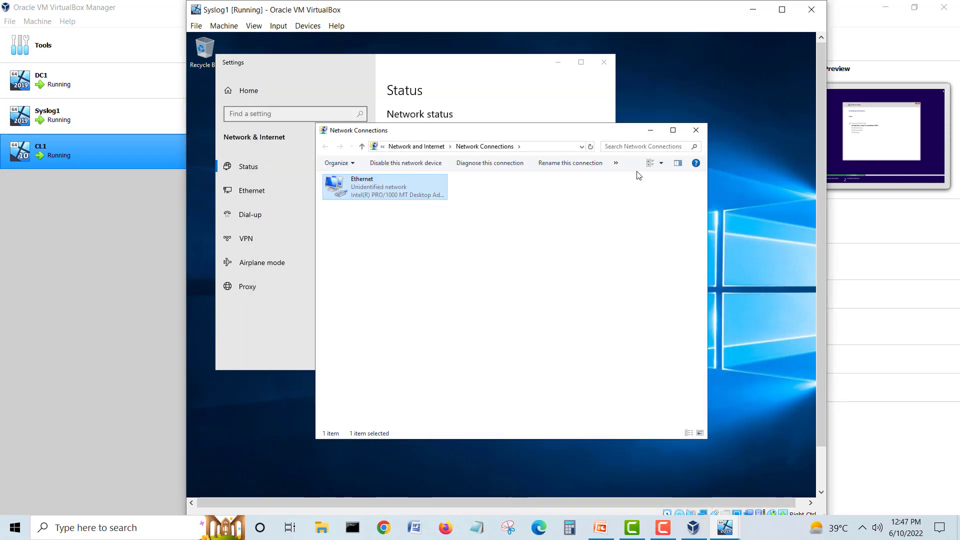
{"action": "left_click", "coordinate": [554, 254]}
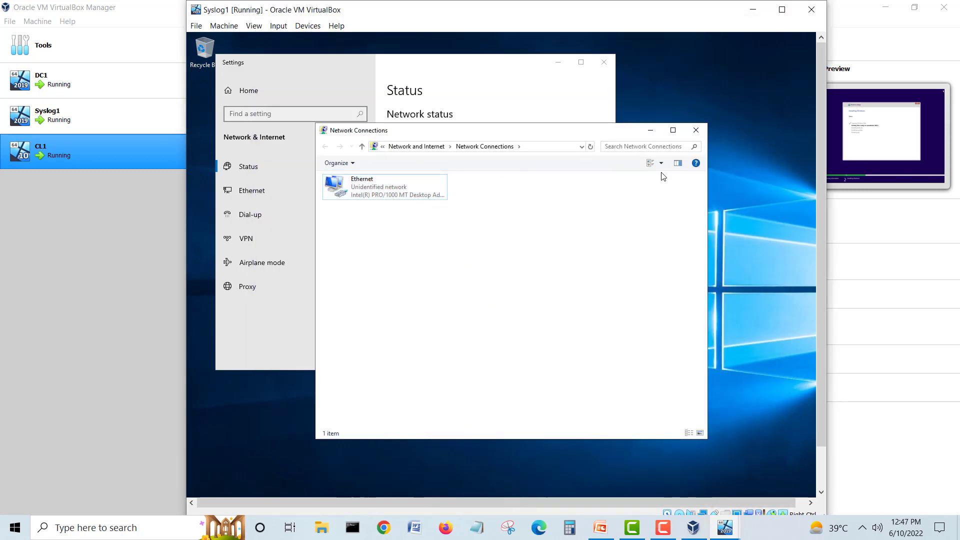
{"action": "left_click", "coordinate": [696, 130]}
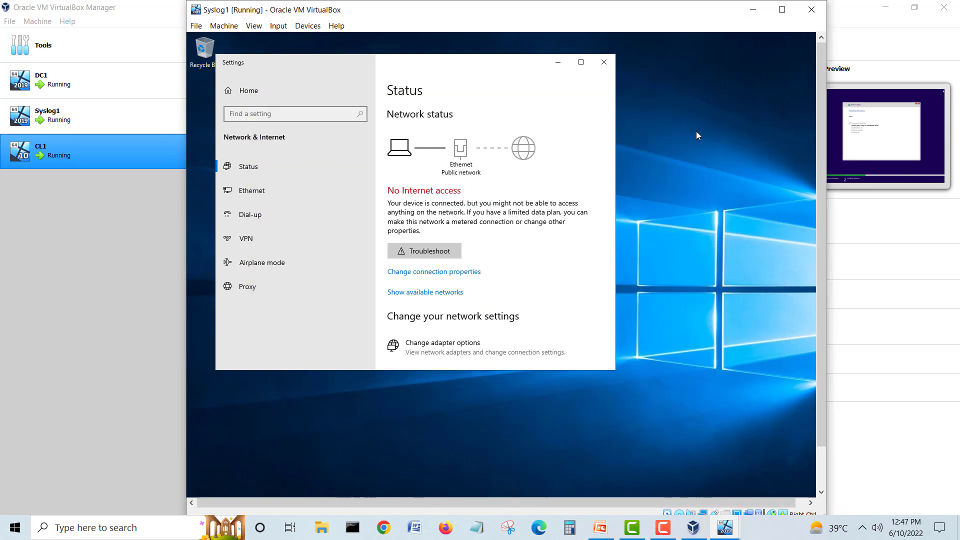
{"action": "left_click", "coordinate": [602, 61]}
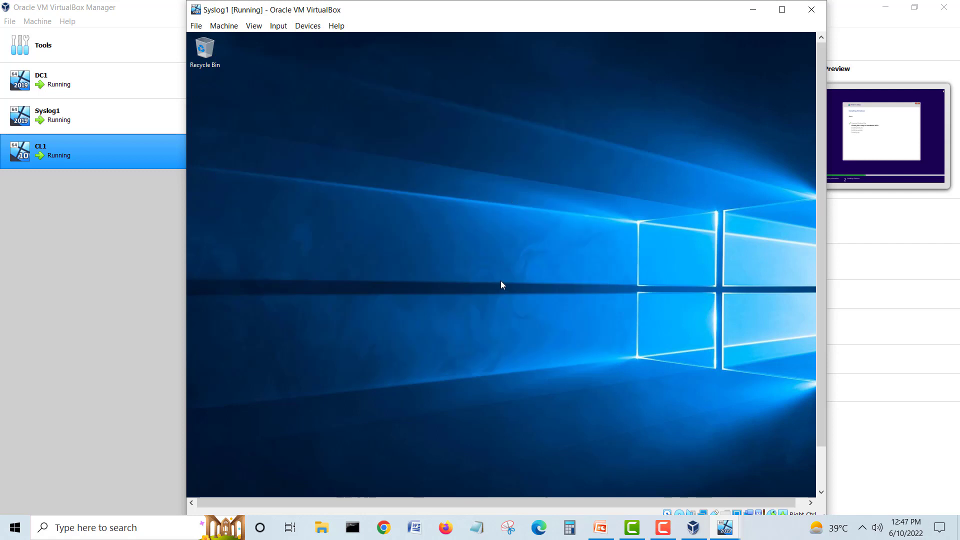
Step: Launch cmd on Syslog1 through Run and run ipconfig, showing IPv4 192.168.240.50
{"action": "left_click_drag", "start_coordinate": [820, 253], "coordinate": [826, 335]}
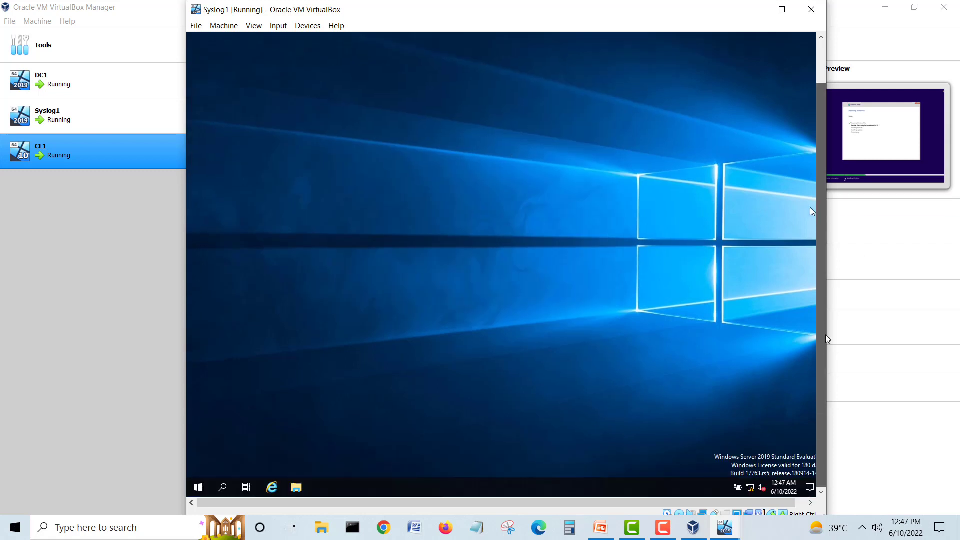
{"action": "left_click", "coordinate": [196, 490]}
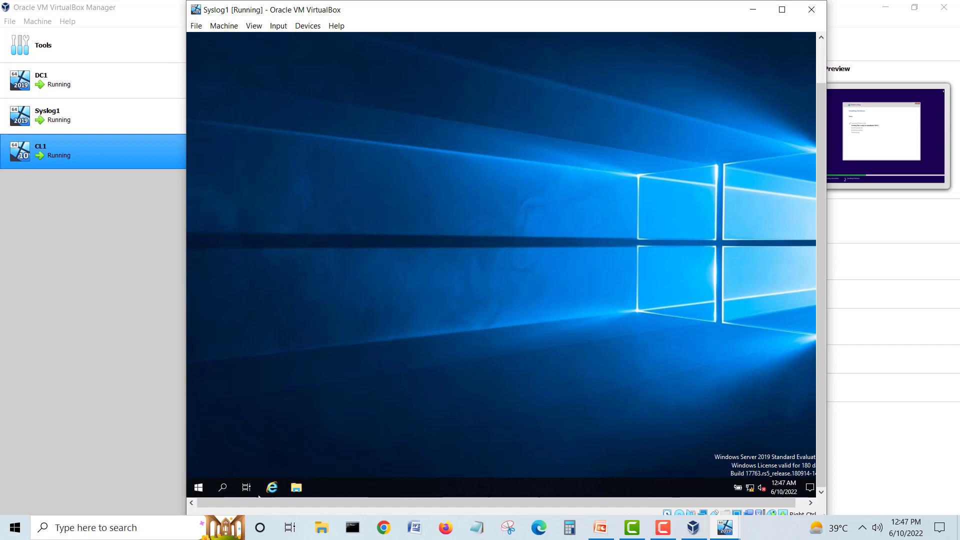
{"action": "left_click", "coordinate": [199, 487]}
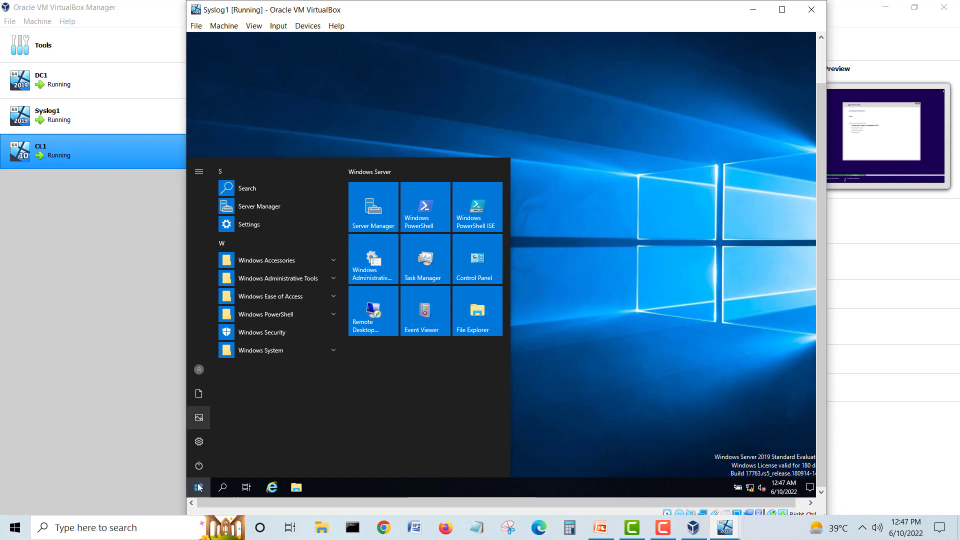
{"action": "right_click", "coordinate": [199, 488]}
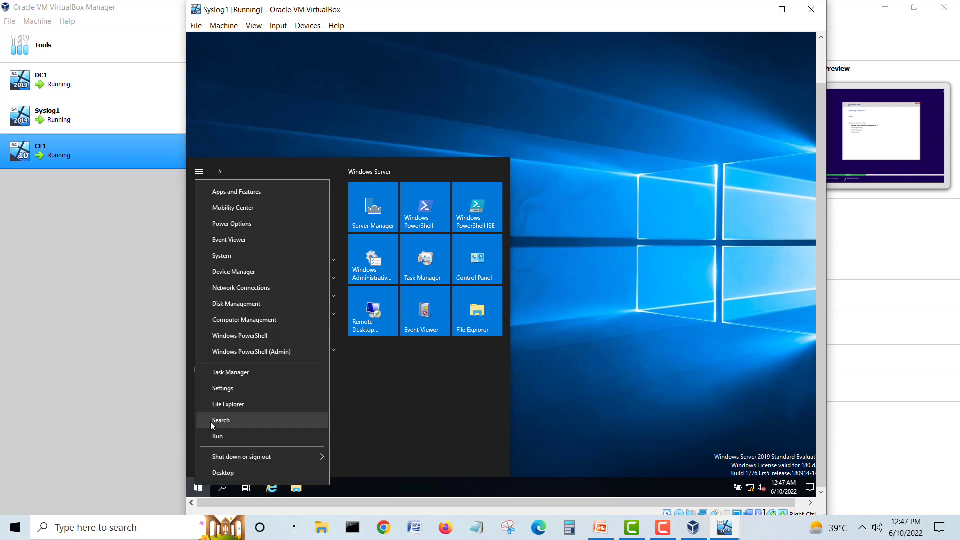
{"action": "left_click", "coordinate": [211, 436]}
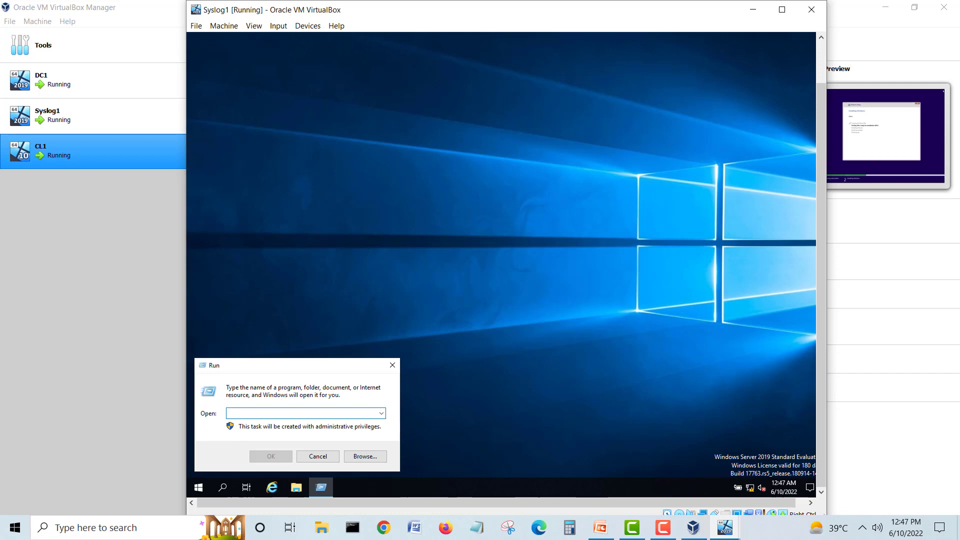
{"action": "type", "text": "cmd"}
{"action": "key", "text": "Return"}
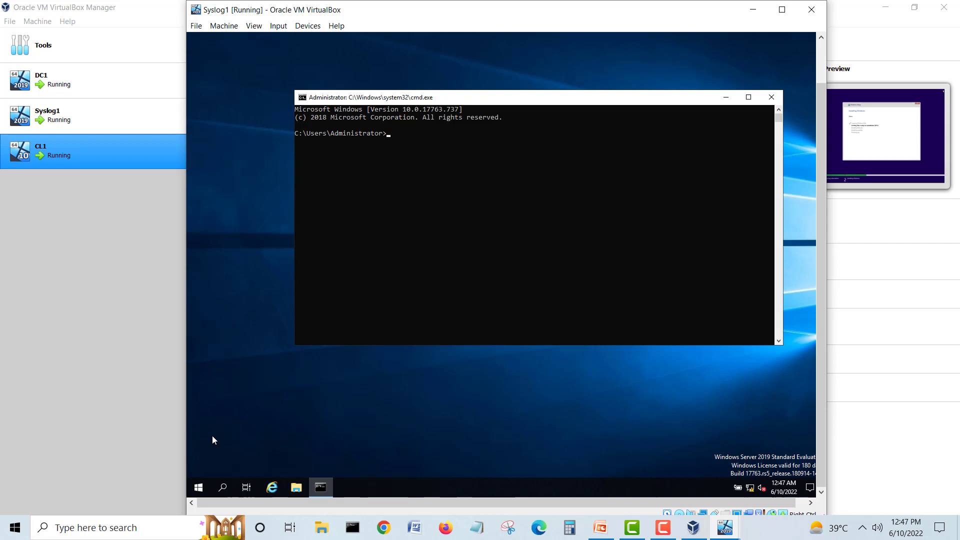
{"action": "type", "text": "ipconfig"}
{"action": "key", "text": "Return"}
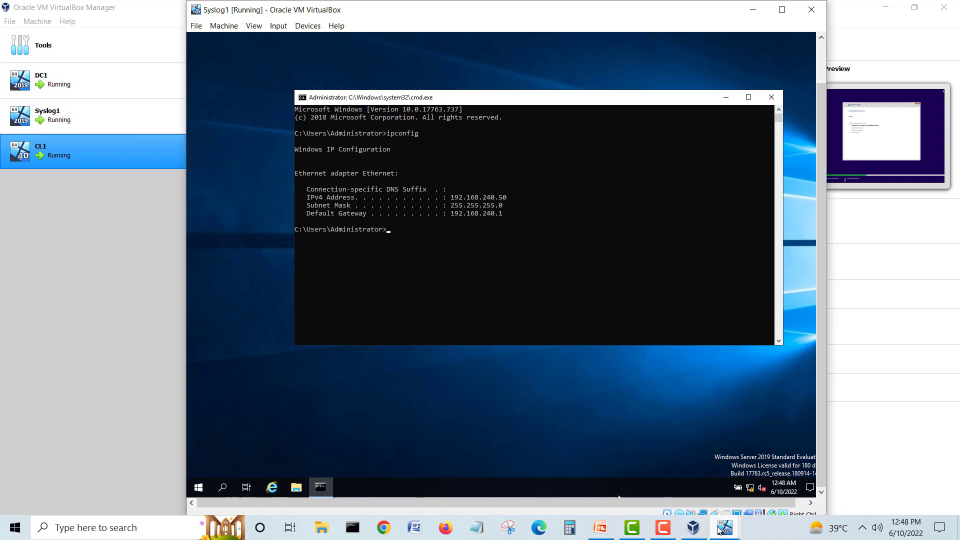
Step: On DC1, launch cmd through Run and run ipconfig, showing IPv4 192.168.240.100
{"action": "mouse_move", "coordinate": [719, 530]}
{"action": "left_click", "coordinate": [633, 465]}
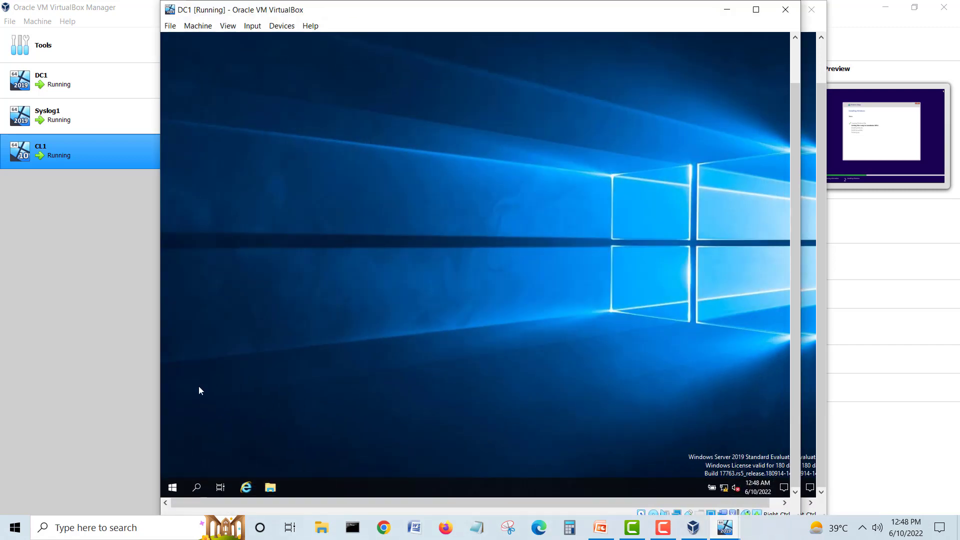
{"action": "left_click", "coordinate": [174, 487]}
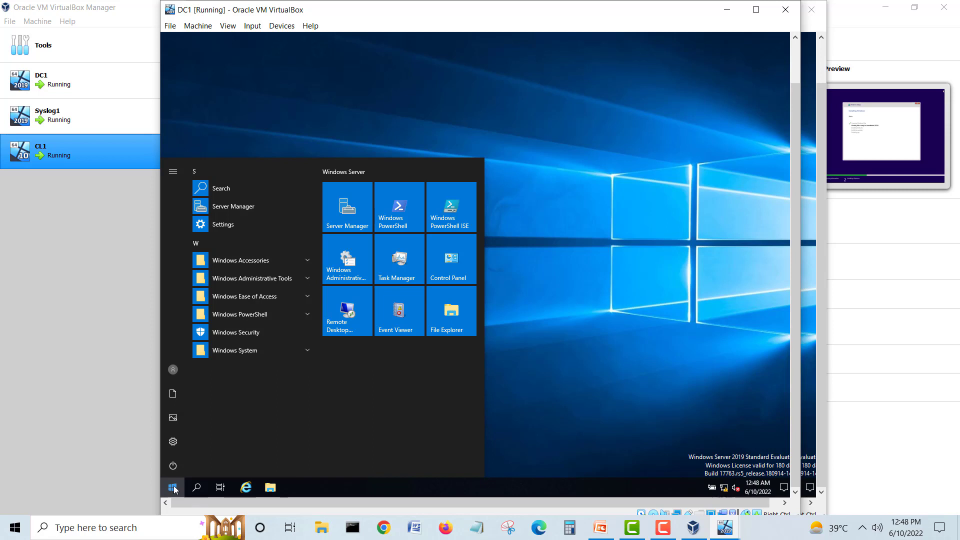
{"action": "right_click", "coordinate": [172, 490]}
{"action": "left_click", "coordinate": [188, 443]}
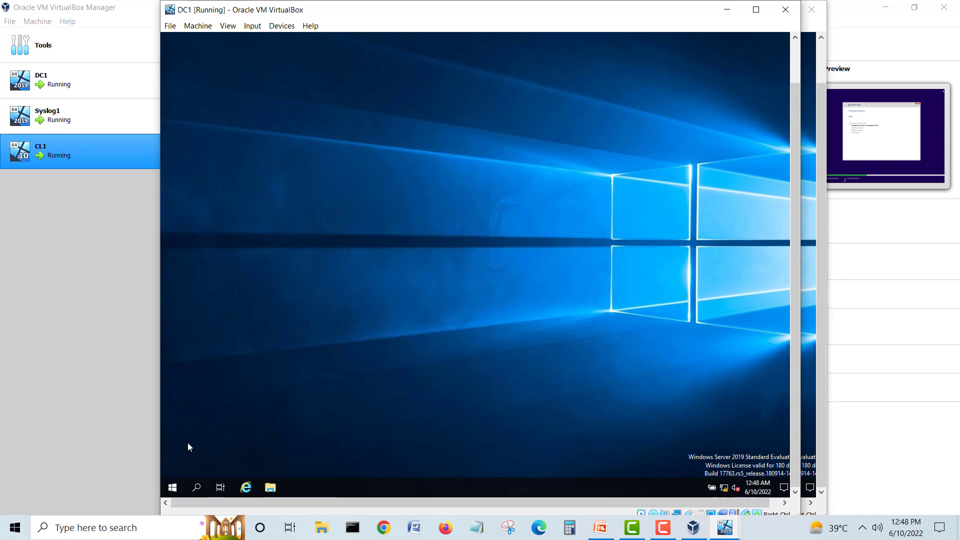
{"action": "type", "text": "cmd"}
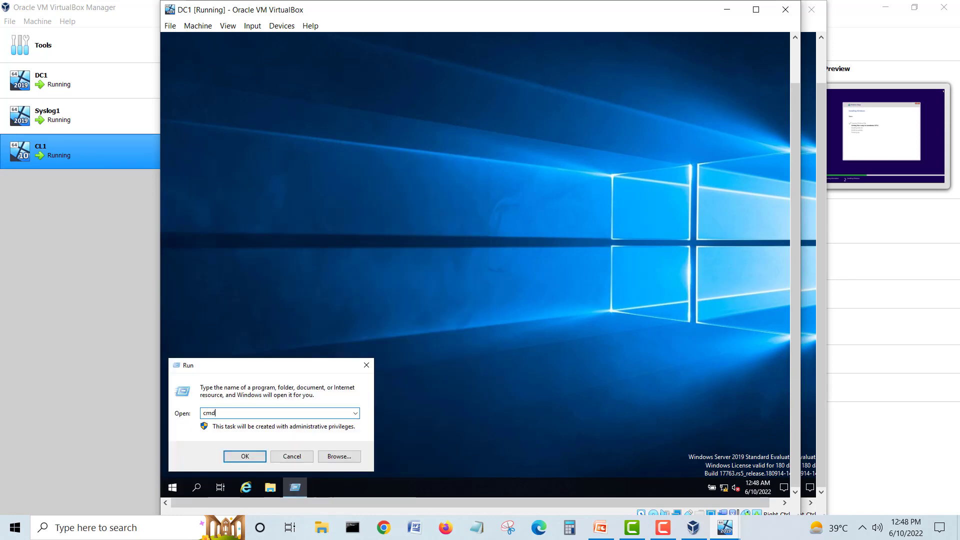
{"action": "left_click", "coordinate": [252, 455]}
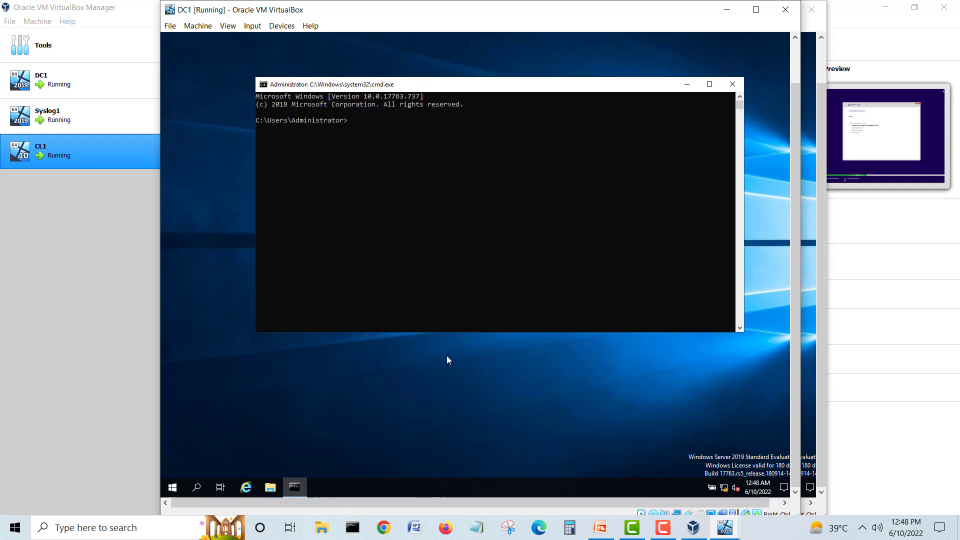
{"action": "type", "text": "pipconfiggggggggggg"}
{"action": "key", "text": "Return"}
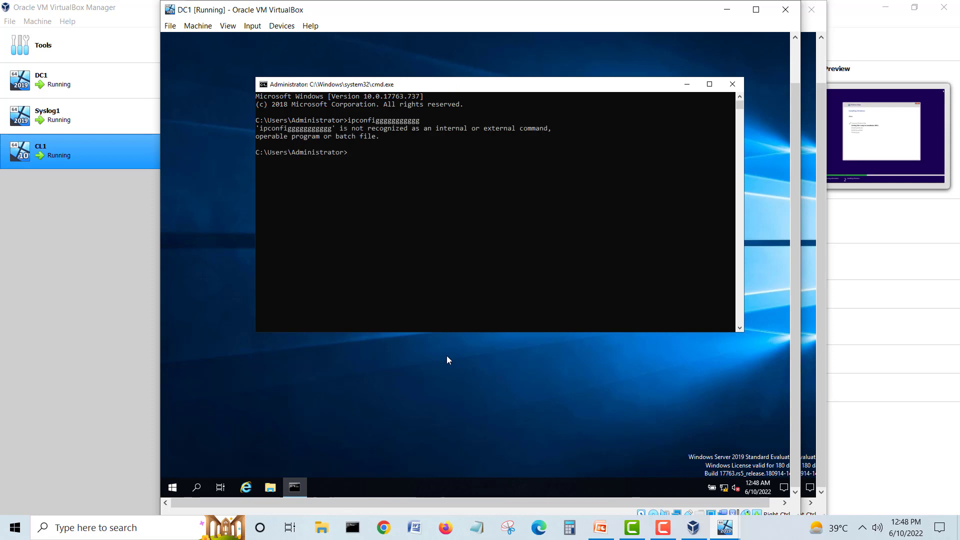
{"action": "type", "text": "ipconfig"}
{"action": "key", "text": "Return"}
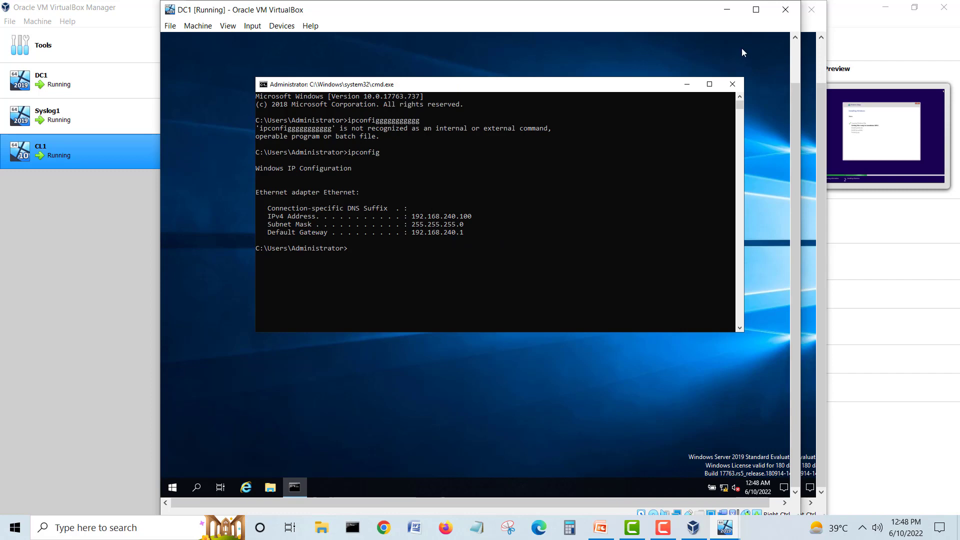
Step: Check on CL1's installation, cycle back to DC1, and close its command prompt
{"action": "left_click", "coordinate": [727, 9]}
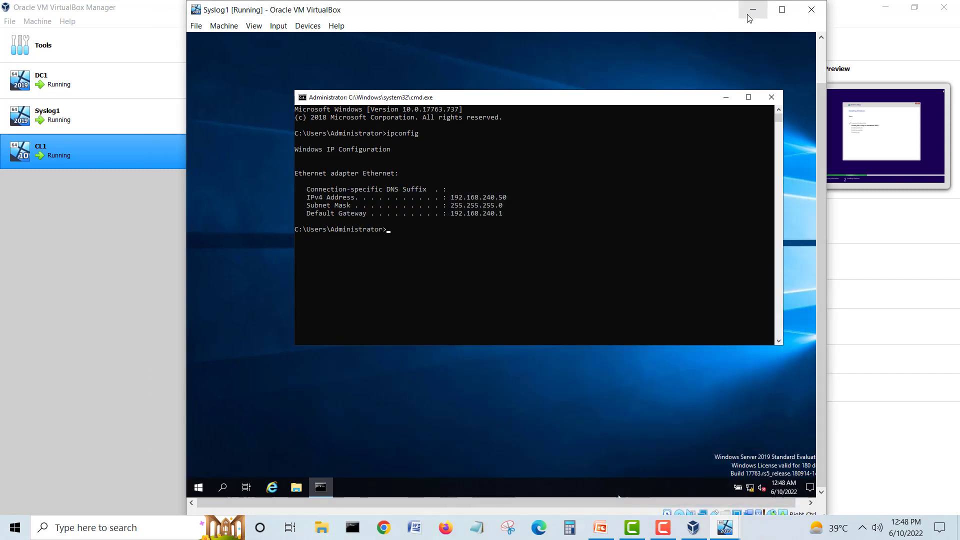
{"action": "left_click", "coordinate": [749, 18]}
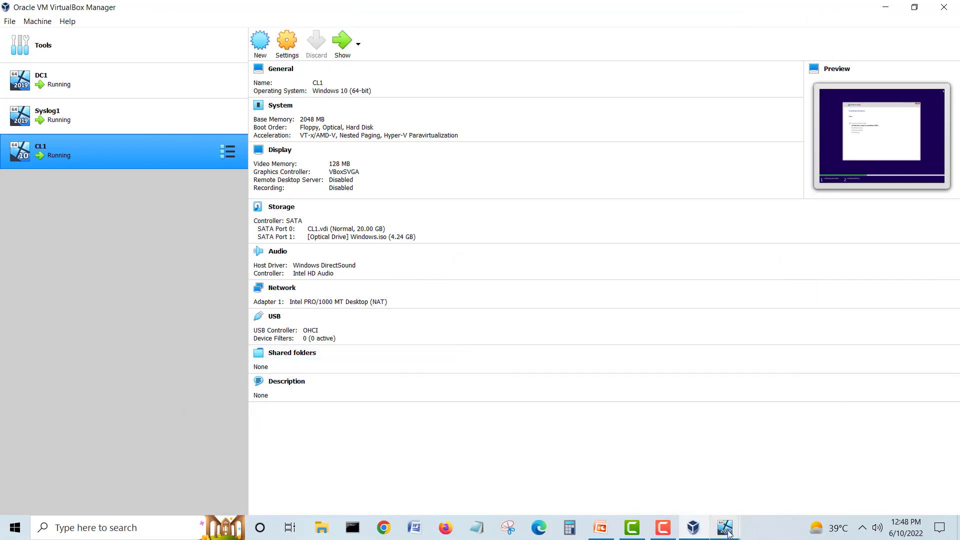
{"action": "mouse_move", "coordinate": [729, 534]}
{"action": "left_click", "coordinate": [807, 480]}
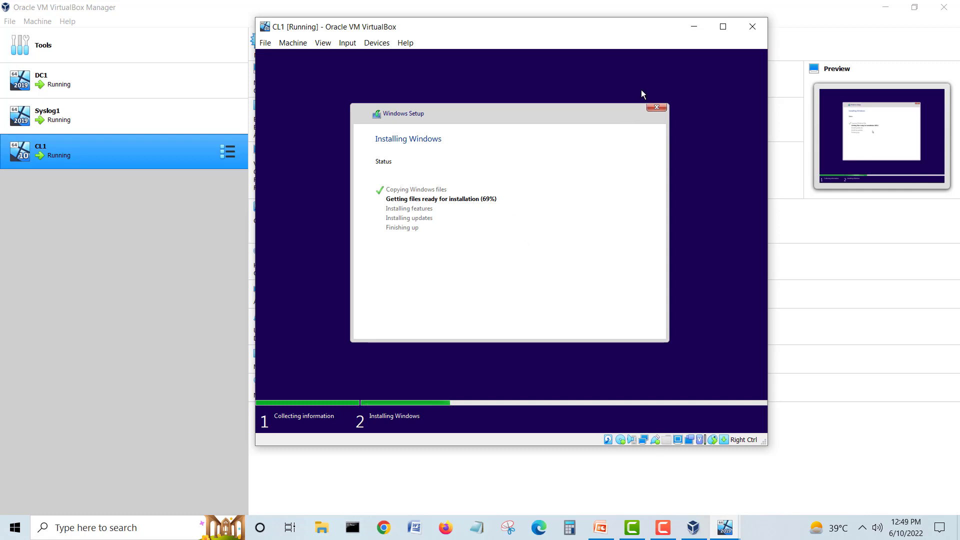
{"action": "left_click", "coordinate": [693, 26]}
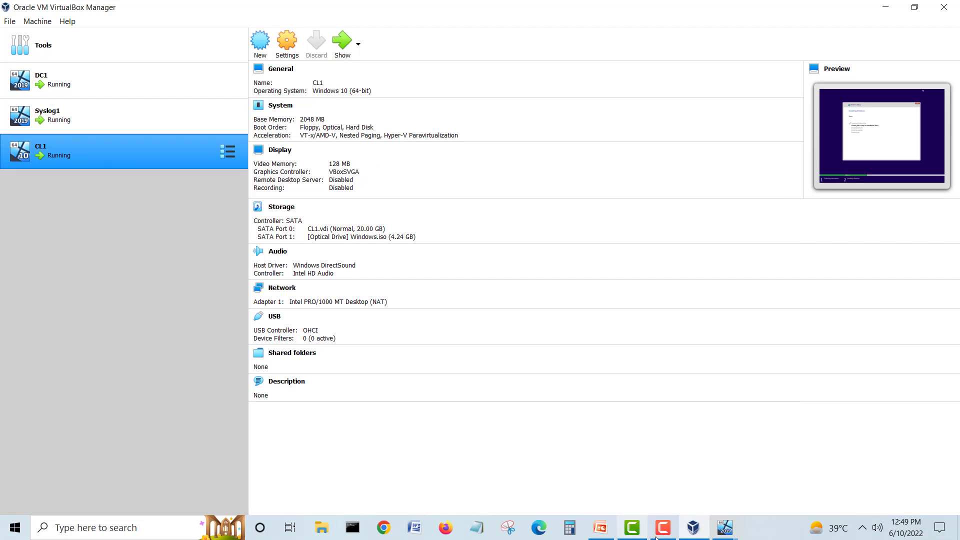
{"action": "mouse_move", "coordinate": [723, 533]}
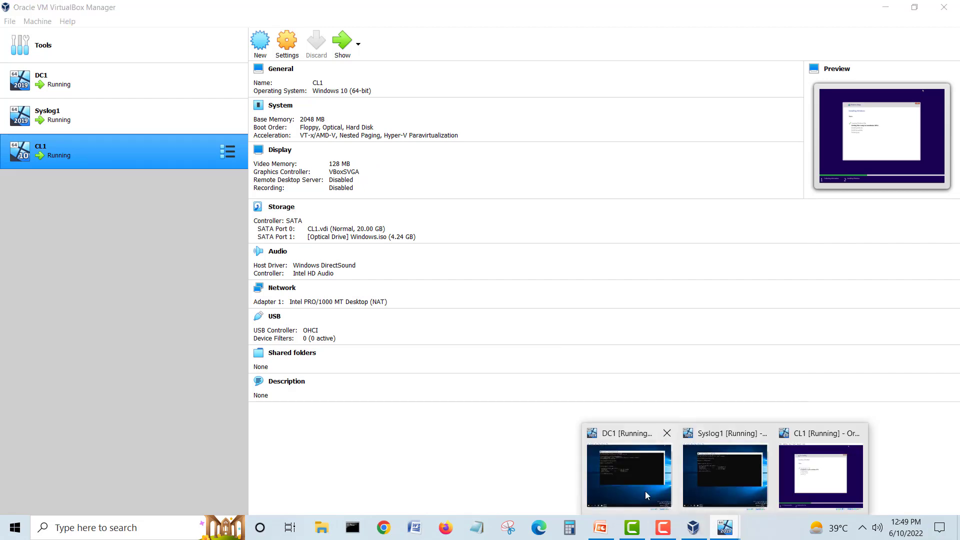
{"action": "left_click", "coordinate": [645, 490]}
{"action": "left_click", "coordinate": [725, 528]}
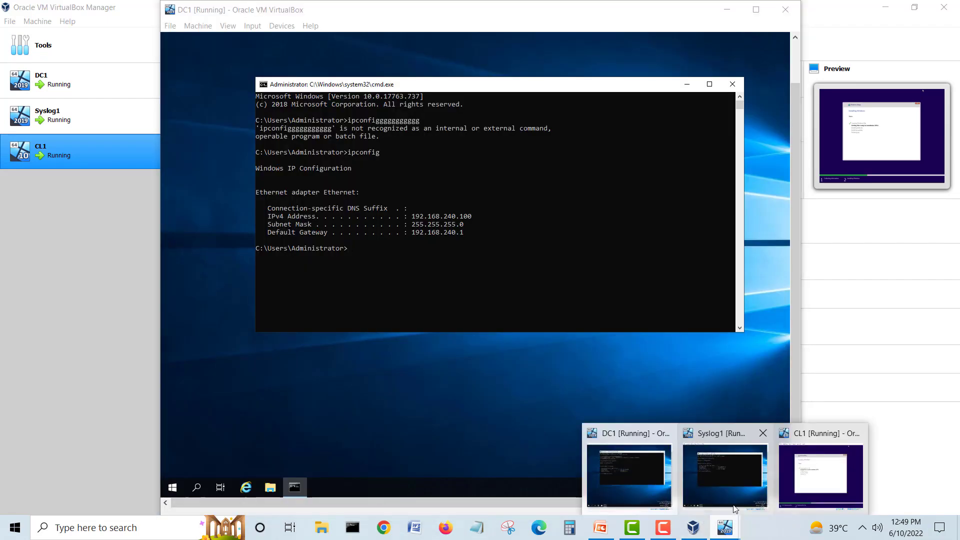
{"action": "left_click", "coordinate": [722, 483]}
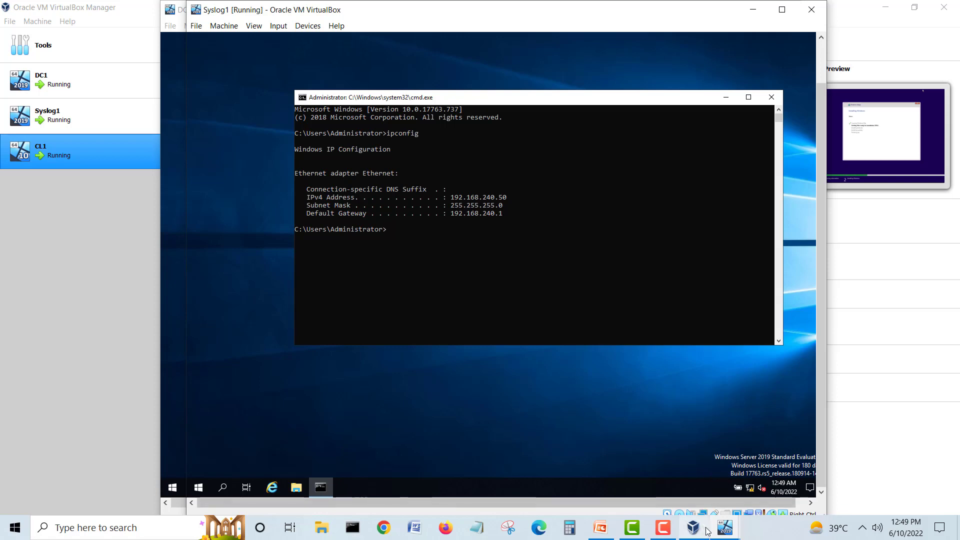
{"action": "mouse_move", "coordinate": [723, 532]}
{"action": "left_click", "coordinate": [639, 484]}
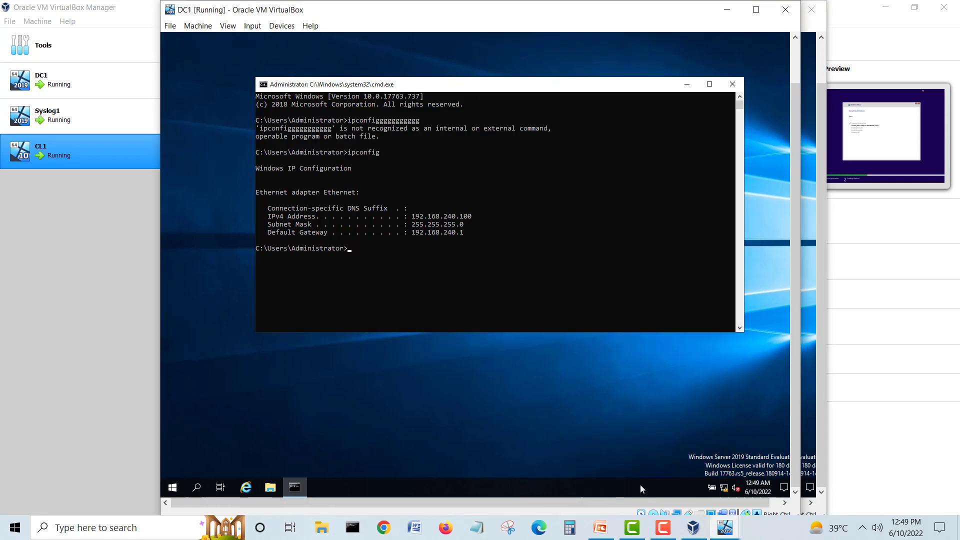
{"action": "left_click", "coordinate": [732, 84]}
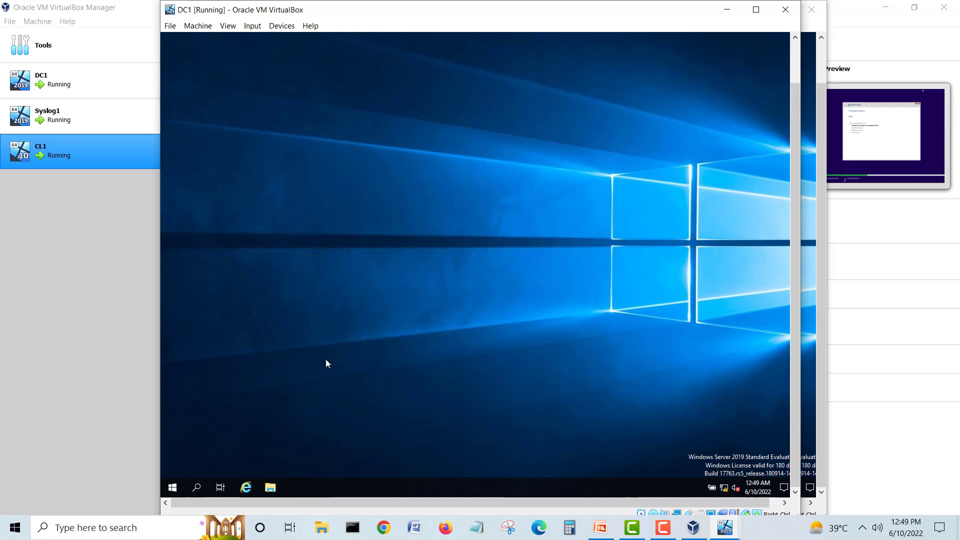
Step: Launch Server Manager from DC1's Start menu, then minimize the DC1 window
{"action": "left_click", "coordinate": [172, 488]}
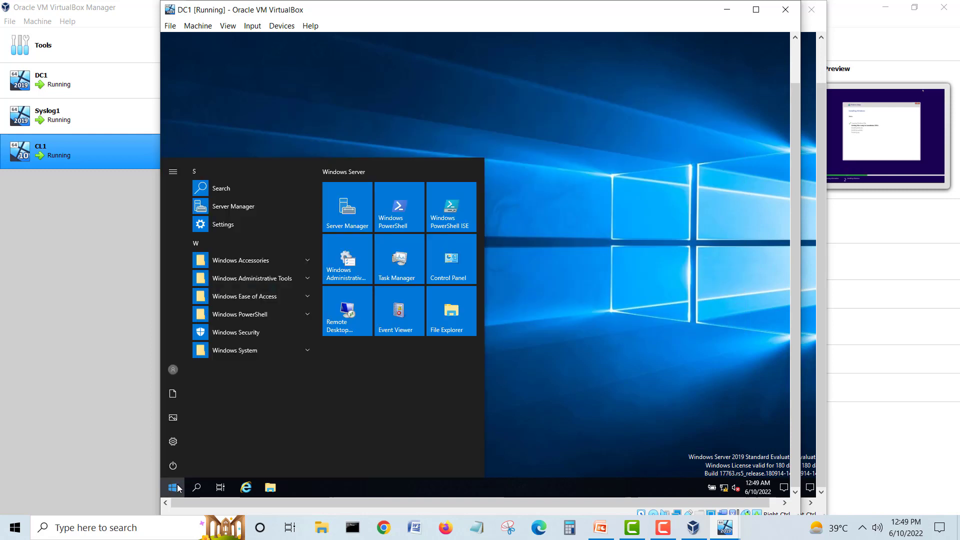
{"action": "left_click", "coordinate": [360, 214]}
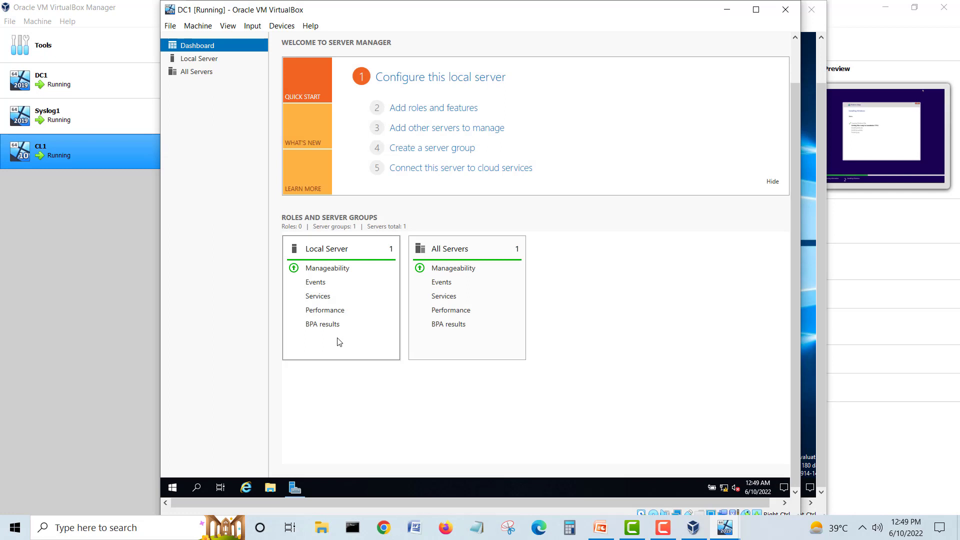
{"action": "left_click", "coordinate": [270, 489]}
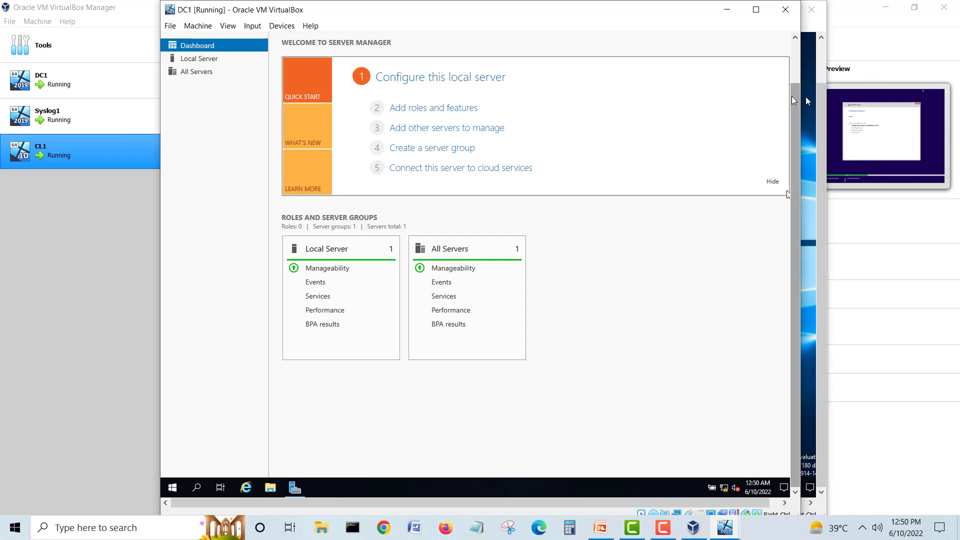
{"action": "left_click", "coordinate": [728, 12]}
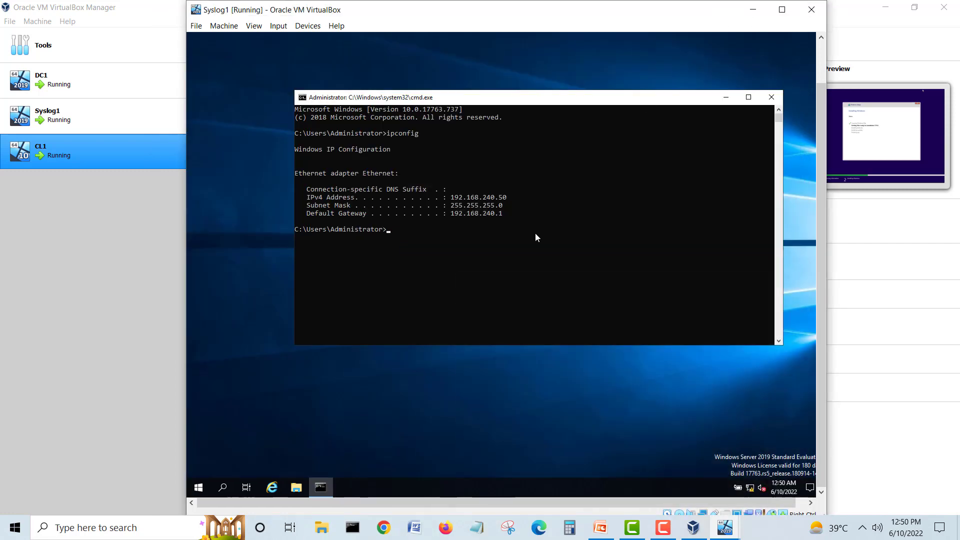
Step: Minimize Syslog1's command prompt and check on CL1's installation progress
{"action": "left_click", "coordinate": [296, 488]}
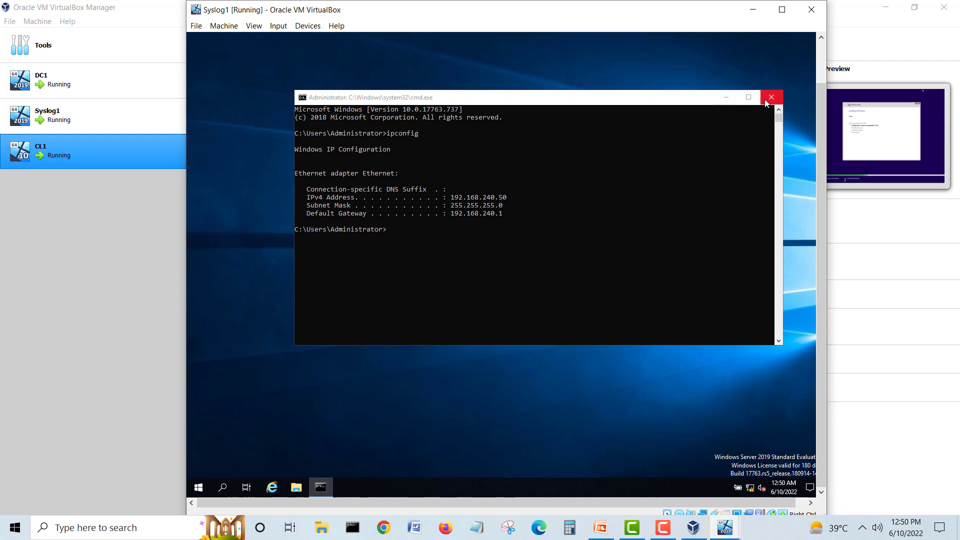
{"action": "left_click", "coordinate": [726, 97]}
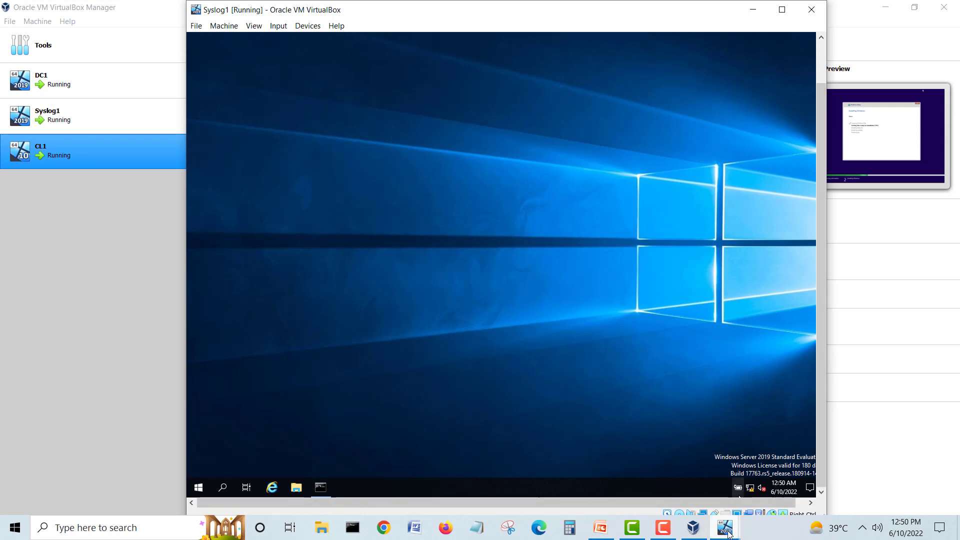
{"action": "mouse_move", "coordinate": [728, 534]}
{"action": "left_click", "coordinate": [820, 473]}
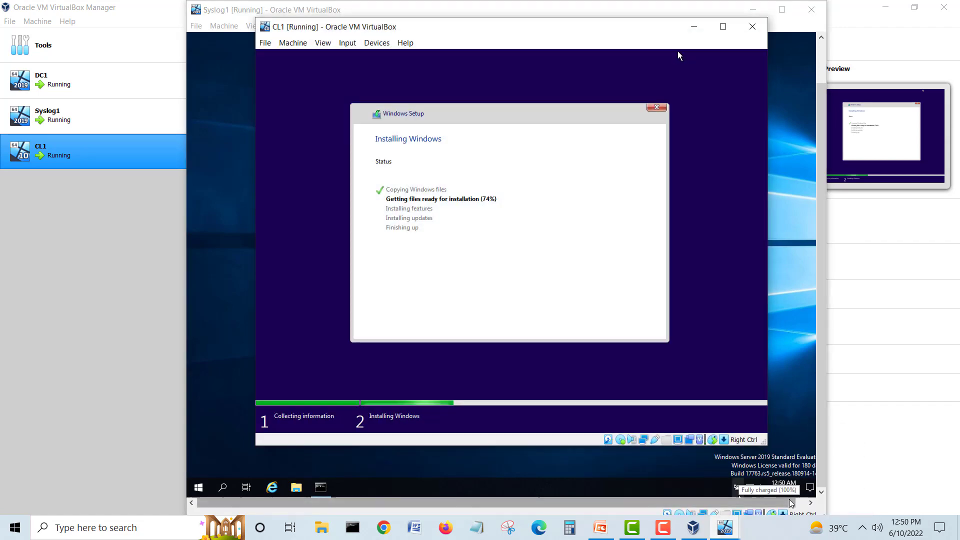
{"action": "left_click", "coordinate": [693, 27]}
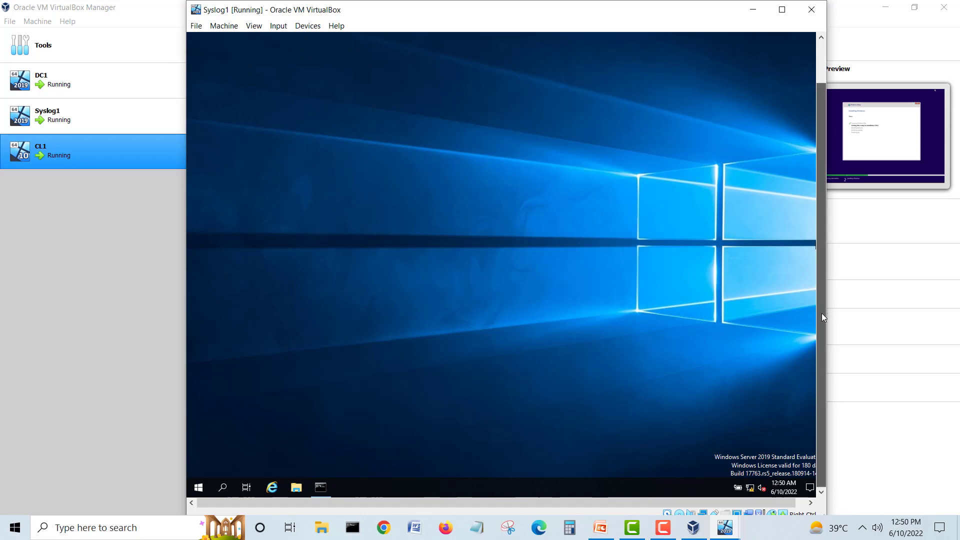
Step: Open File Explorer to This PC on Syslog1, close it, and restore the command prompt
{"action": "mouse_move", "coordinate": [325, 481]}
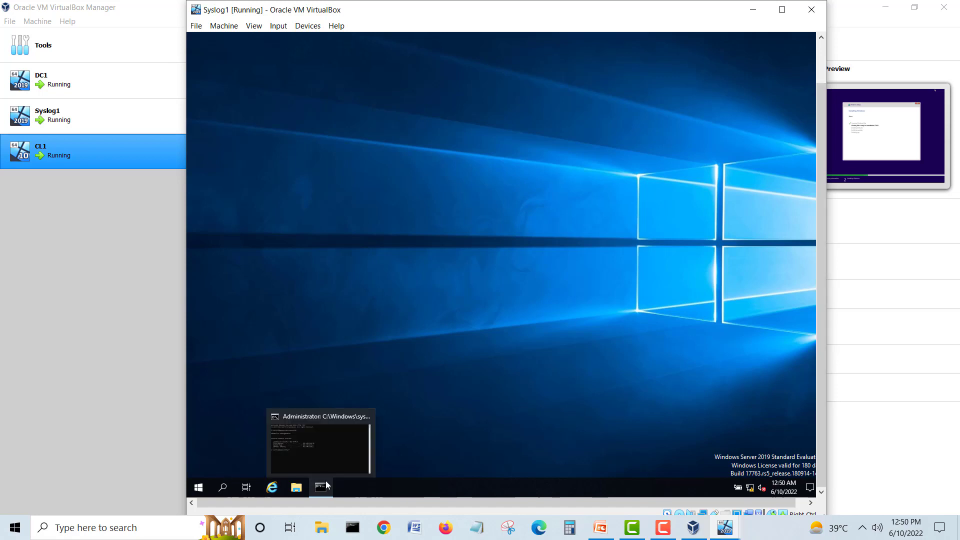
{"action": "key", "text": "super+e"}
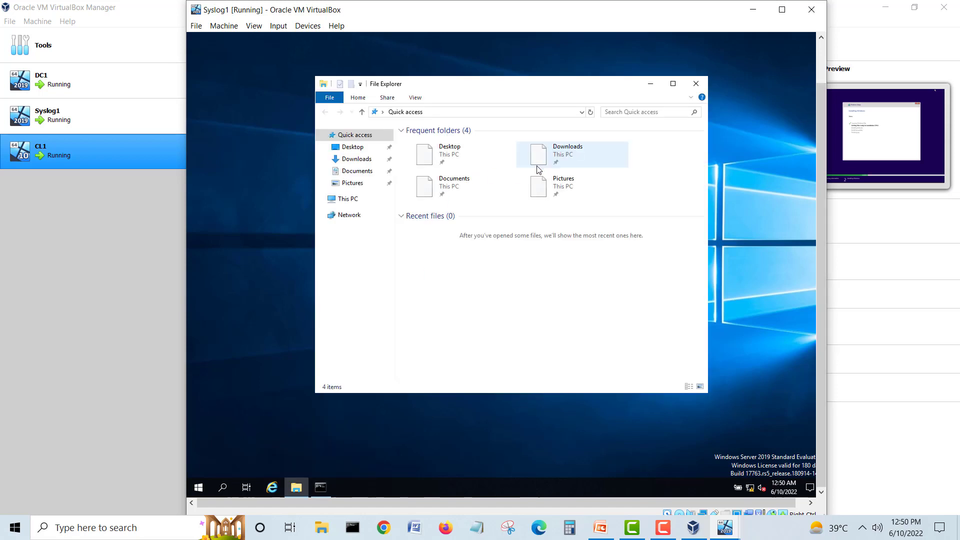
{"action": "left_click", "coordinate": [349, 199]}
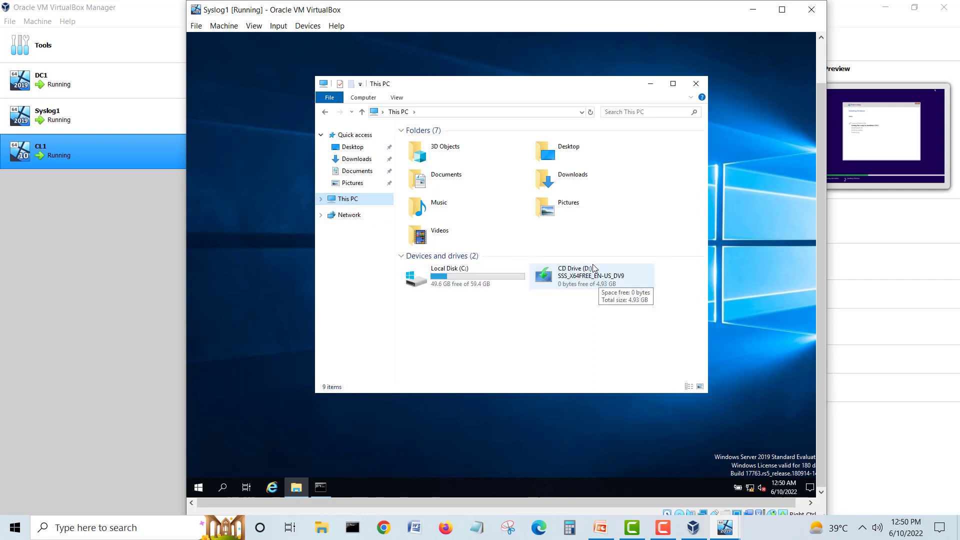
{"action": "left_click", "coordinate": [695, 83]}
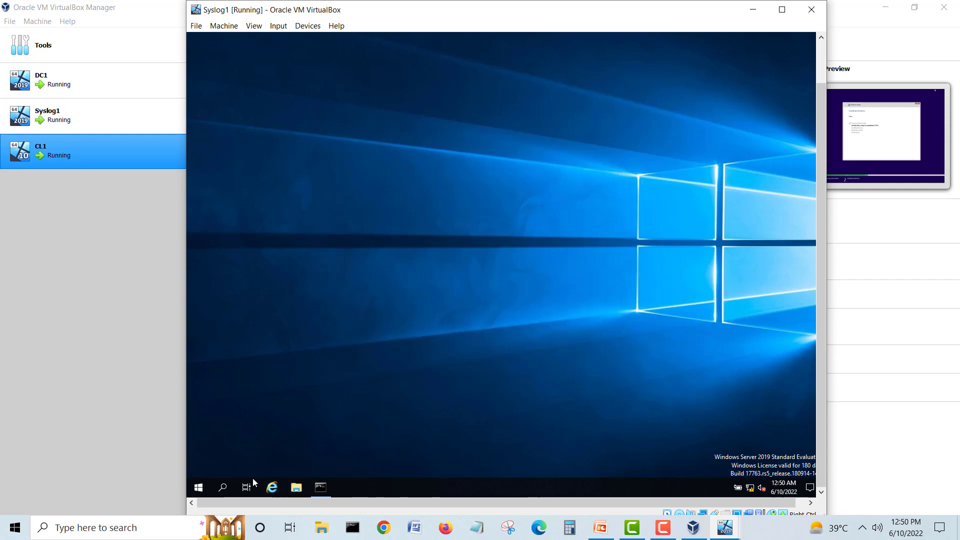
{"action": "left_click", "coordinate": [322, 486]}
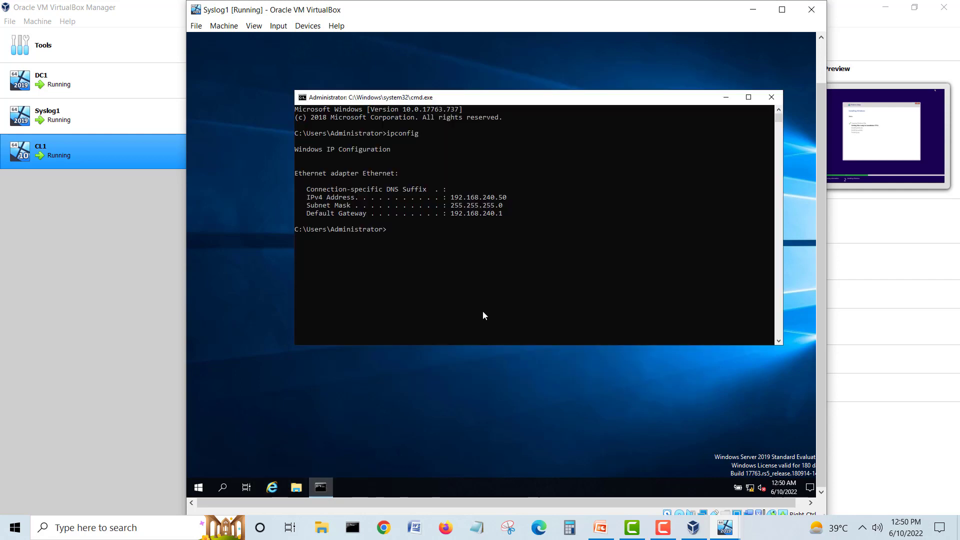
Step: Close Syslog1's ipconfig command prompt and launch Server Manager from its Start menu
{"action": "left_click", "coordinate": [770, 98]}
{"action": "left_click", "coordinate": [199, 487]}
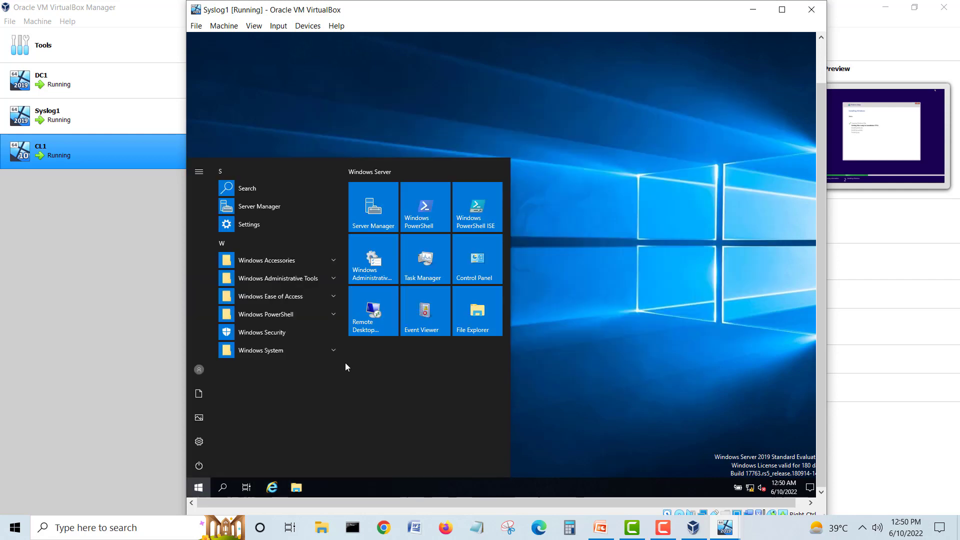
{"action": "left_click", "coordinate": [370, 211]}
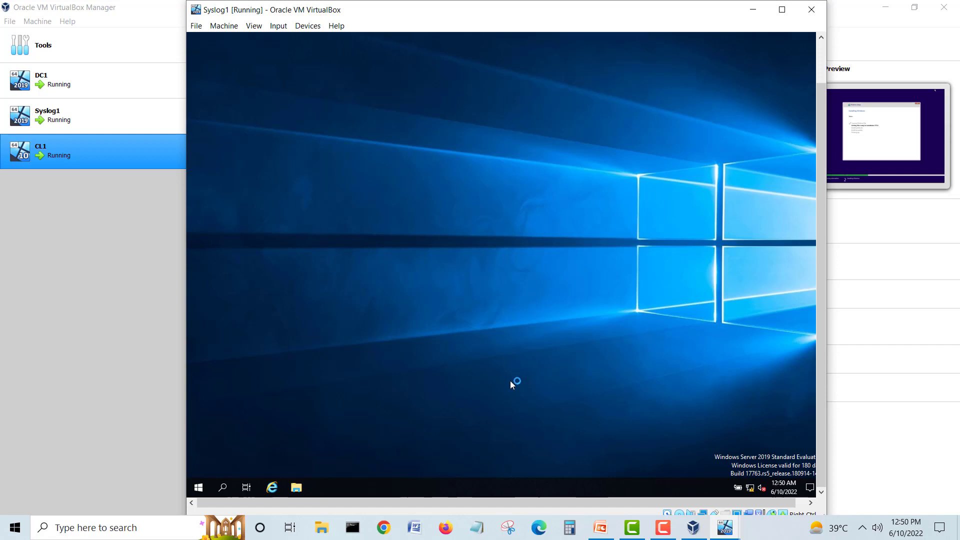
{"action": "left_click_drag", "start_coordinate": [556, 500], "coordinate": [470, 503]}
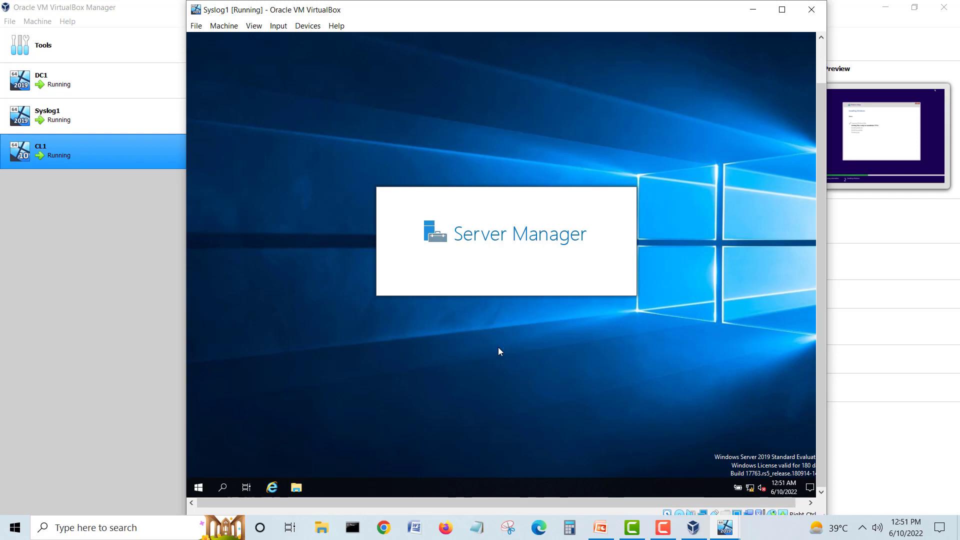
{"action": "left_click", "coordinate": [725, 528]}
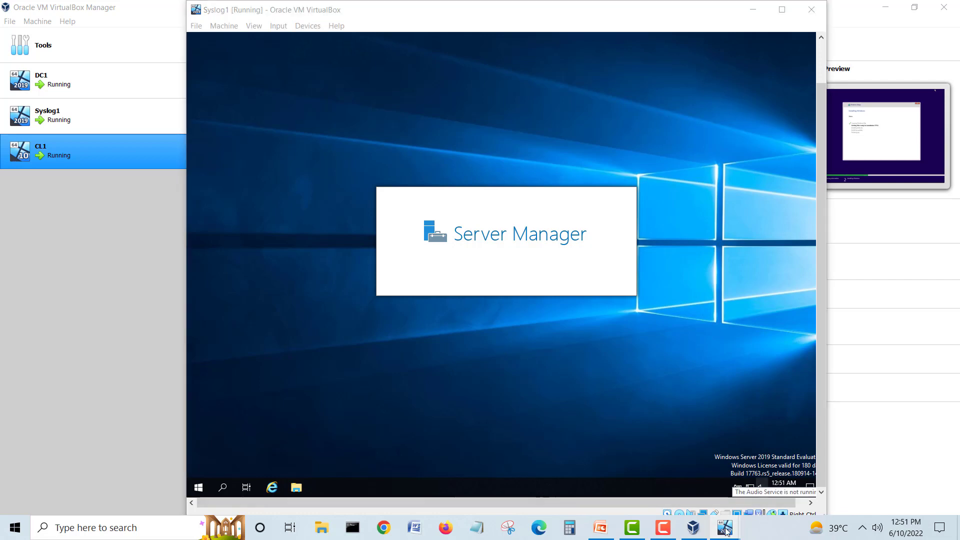
Step: Switch to DC1, view This PC and CD Drive (D:), then close both Explorer windows
{"action": "left_click", "coordinate": [629, 474]}
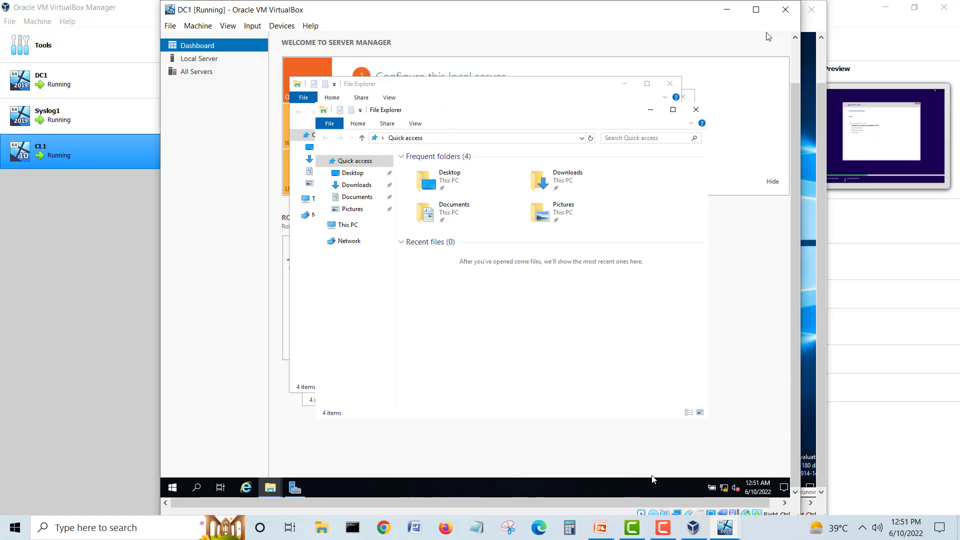
{"action": "left_click", "coordinate": [358, 225]}
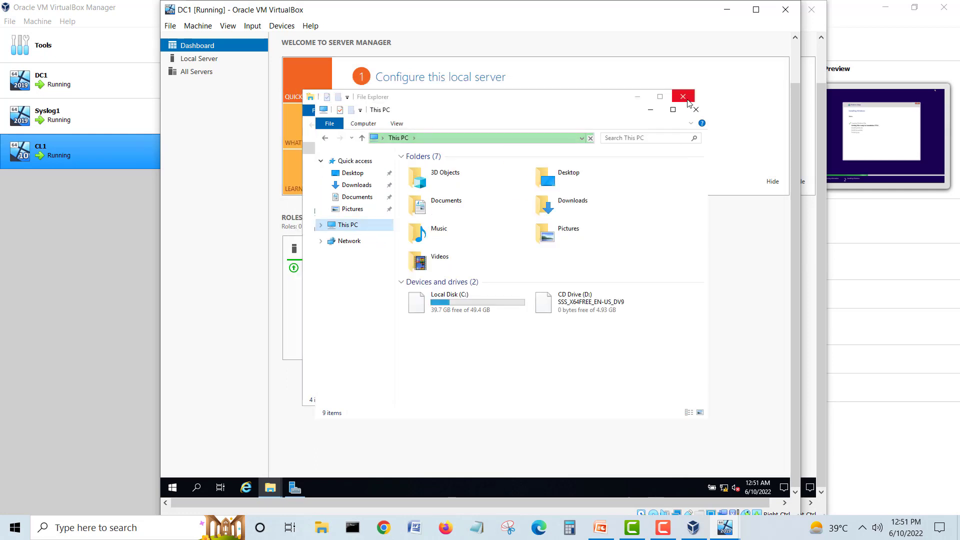
{"action": "left_click", "coordinate": [597, 306]}
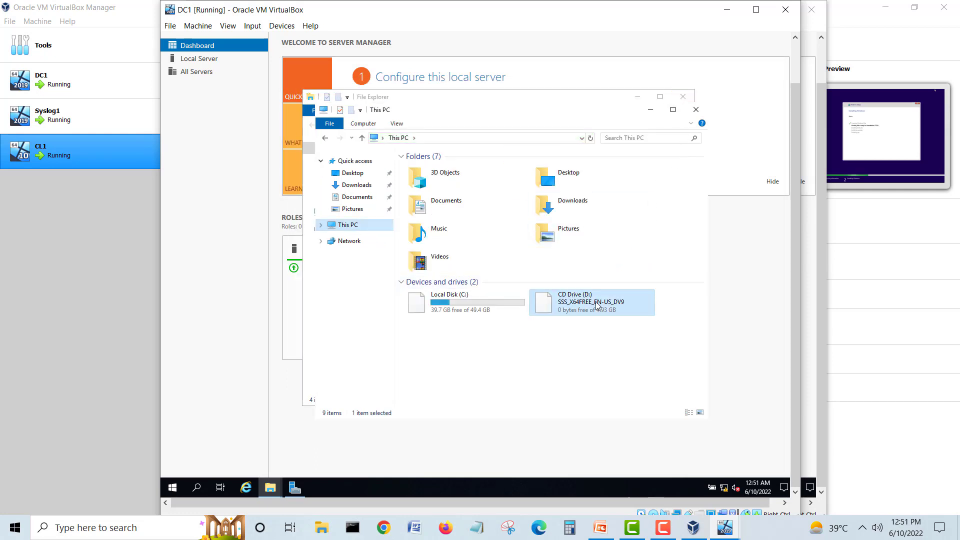
{"action": "left_click", "coordinate": [694, 109]}
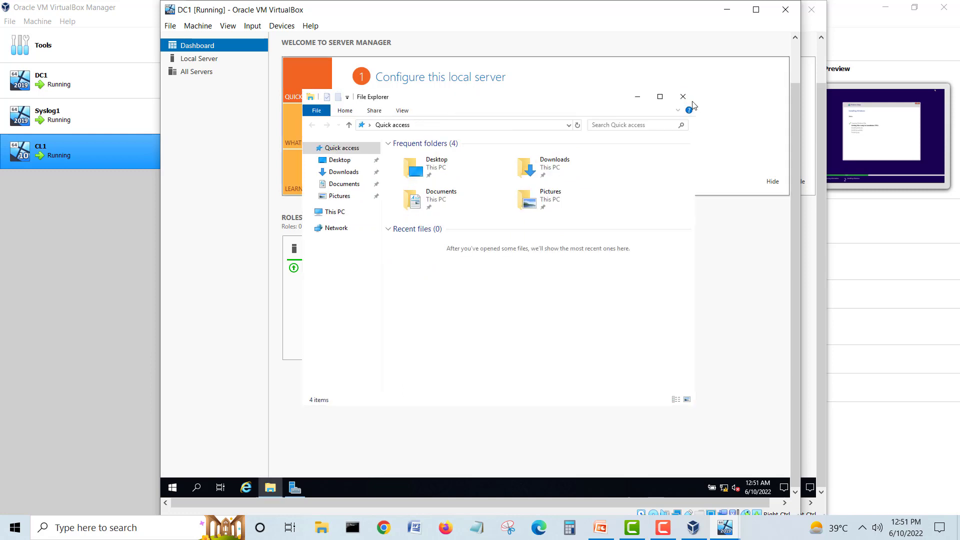
{"action": "left_click", "coordinate": [693, 102]}
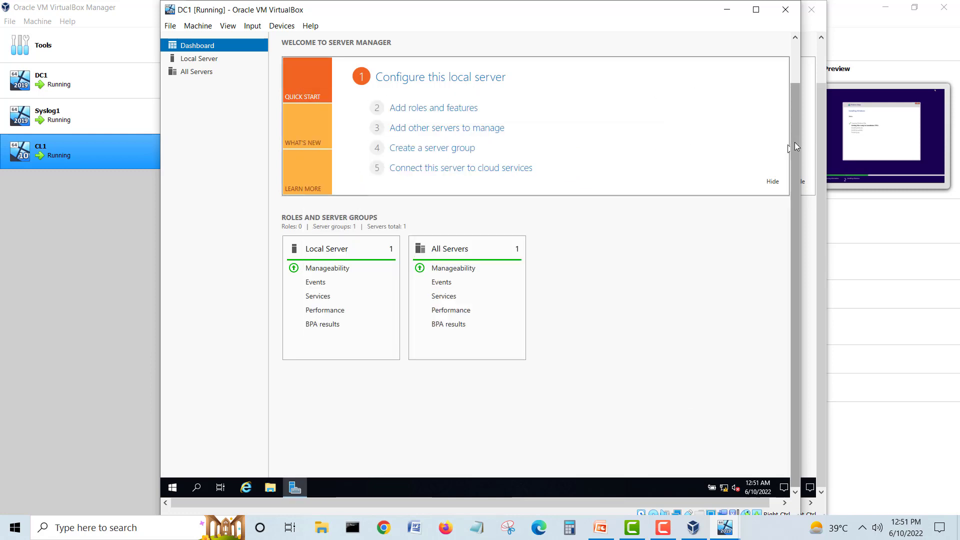
Step: Try Add roles and features on DC1 and Syslog1, dismissing the inventory-still-collecting messages
{"action": "left_click_drag", "start_coordinate": [795, 142], "coordinate": [805, 88]}
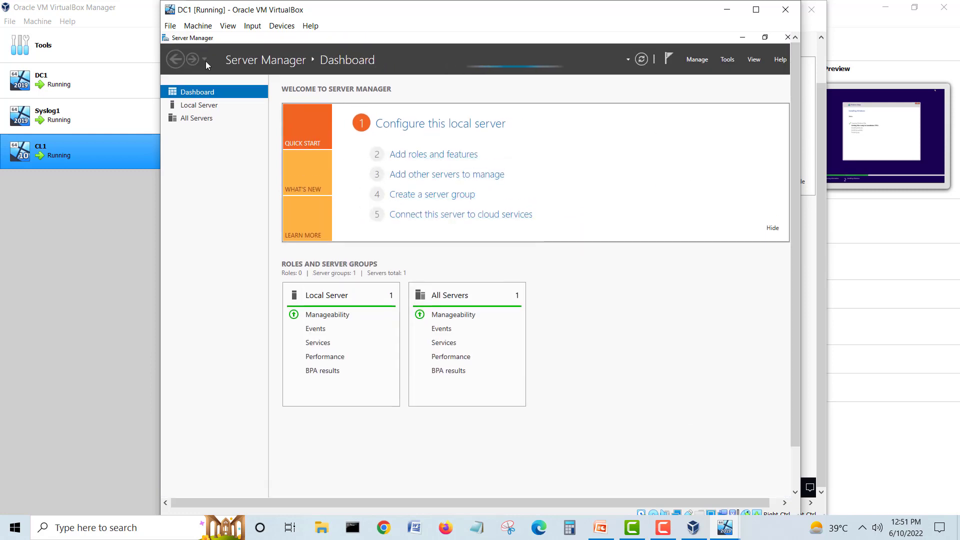
{"action": "left_click", "coordinate": [438, 155]}
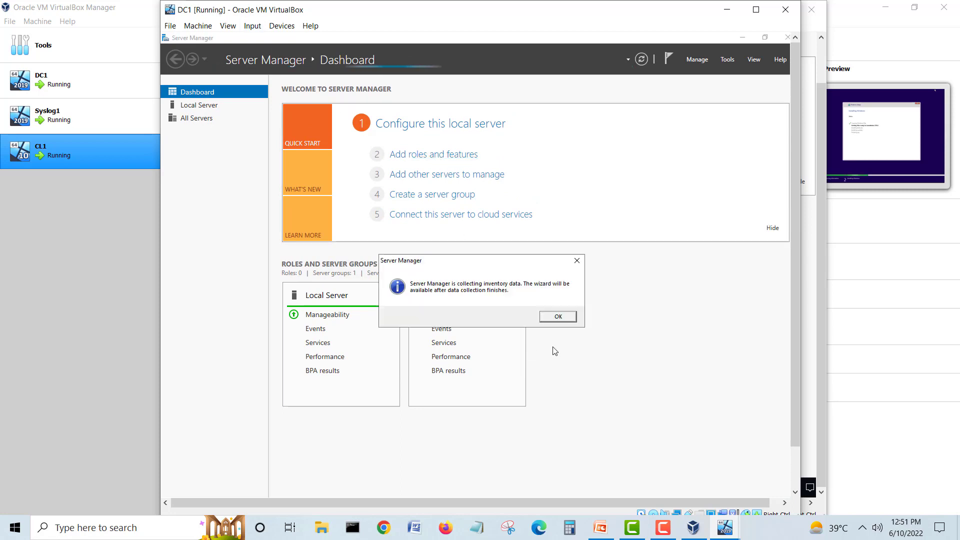
{"action": "left_click", "coordinate": [556, 316]}
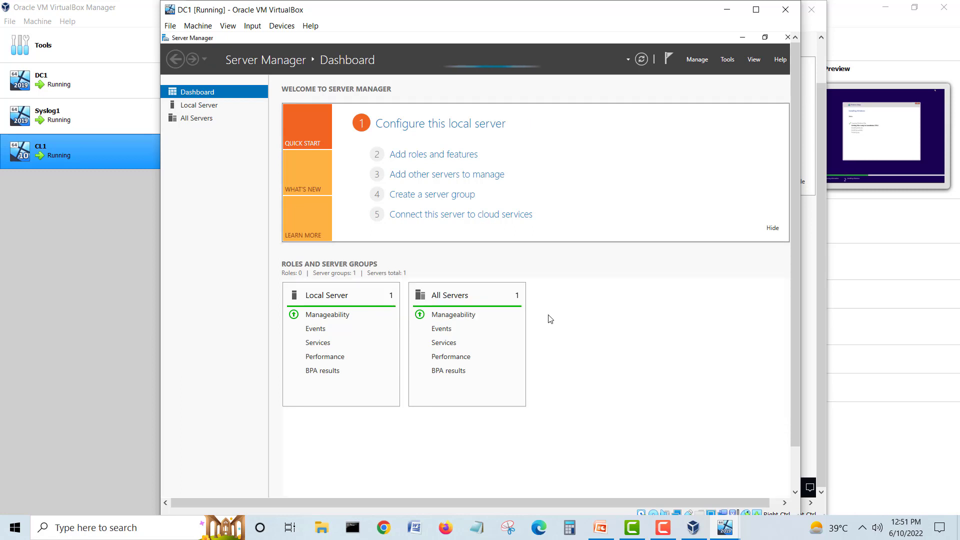
{"action": "left_click", "coordinate": [727, 9]}
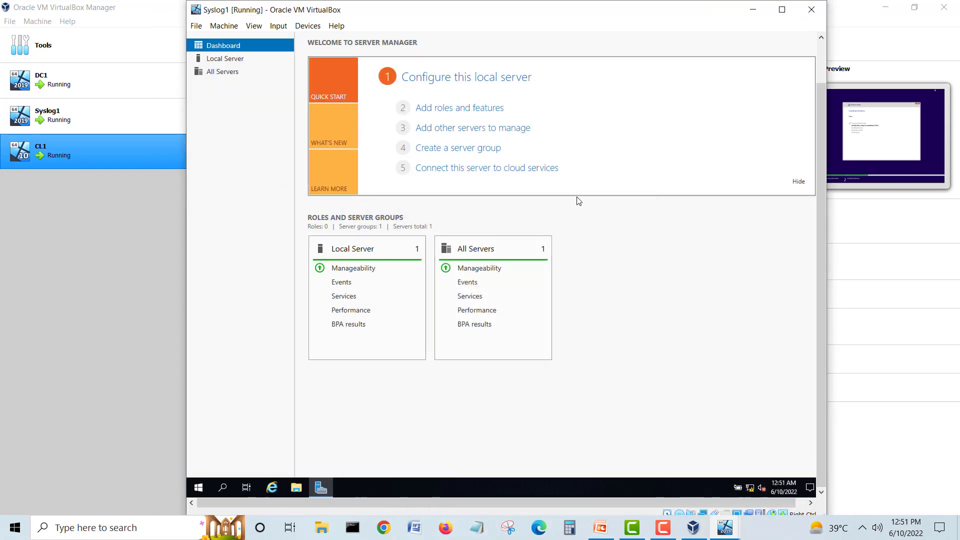
{"action": "scroll", "coordinate": [818, 140], "scroll_direction": "up", "scroll_amount": 2}
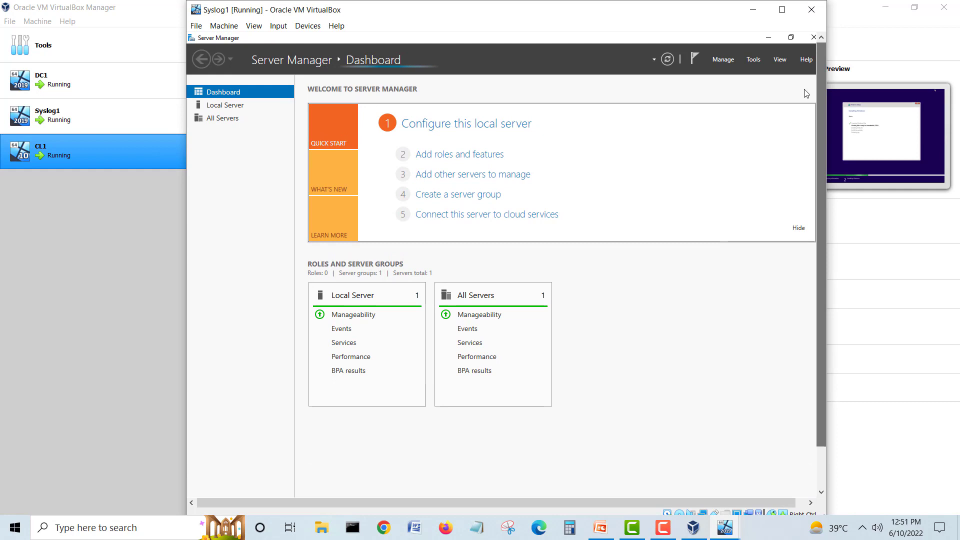
{"action": "left_click", "coordinate": [468, 155]}
{"action": "left_click", "coordinate": [580, 320]}
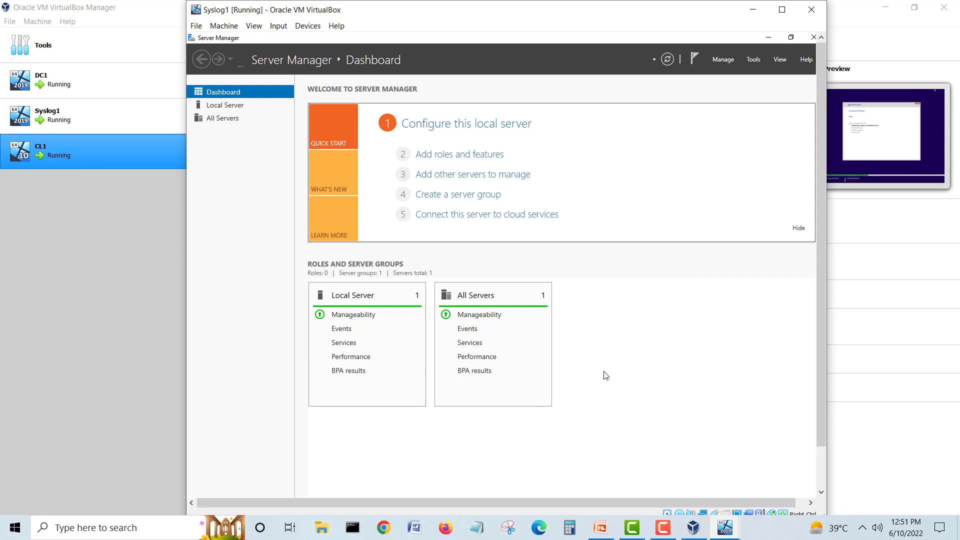
Step: Bring DC1 back, move its window left, and retry Add roles and features, dismissing the message
{"action": "left_click", "coordinate": [725, 527]}
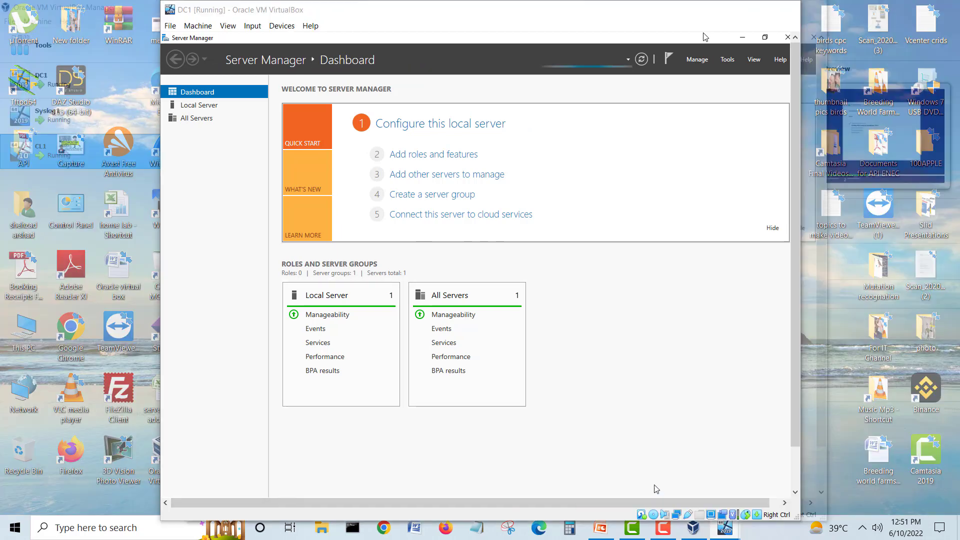
{"action": "left_click", "coordinate": [659, 487]}
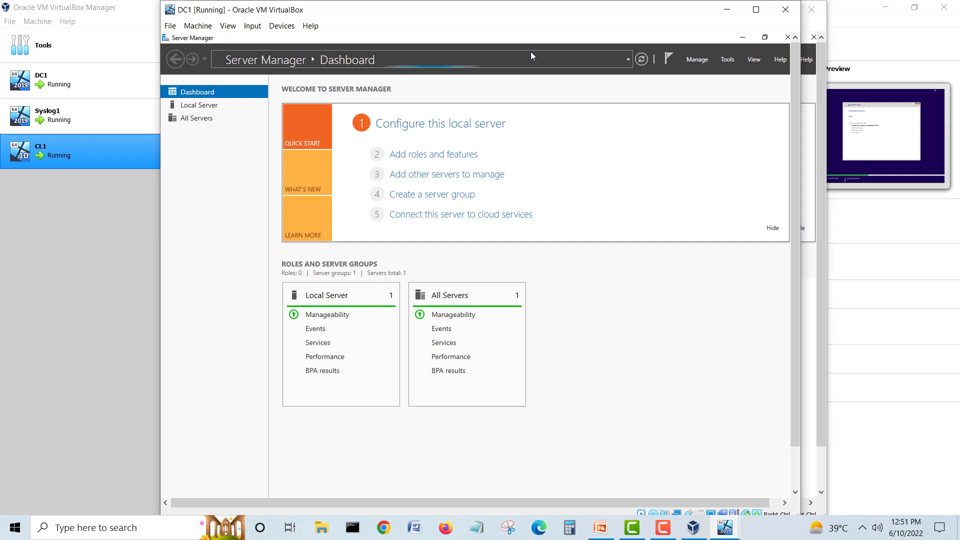
{"action": "left_click_drag", "start_coordinate": [547, 20], "coordinate": [448, 22]}
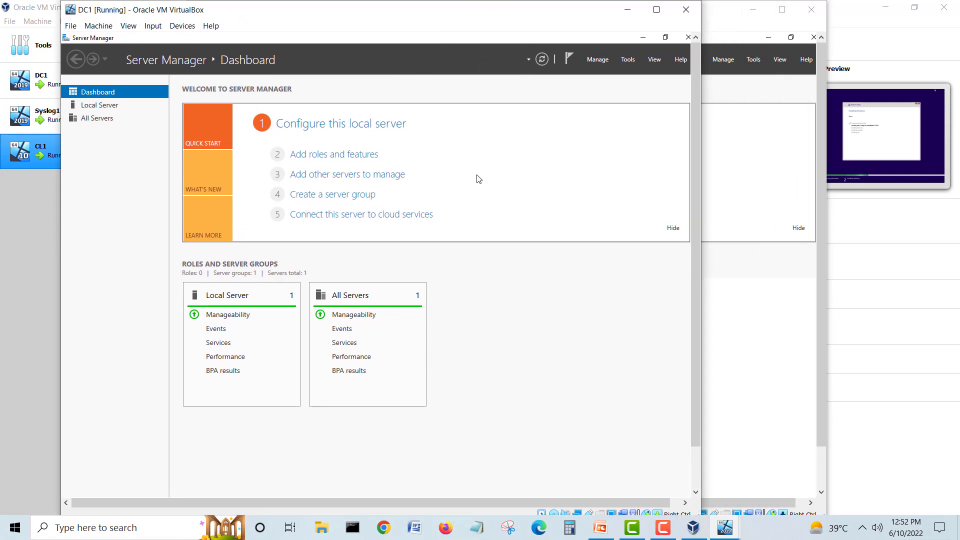
{"action": "left_click", "coordinate": [334, 155]}
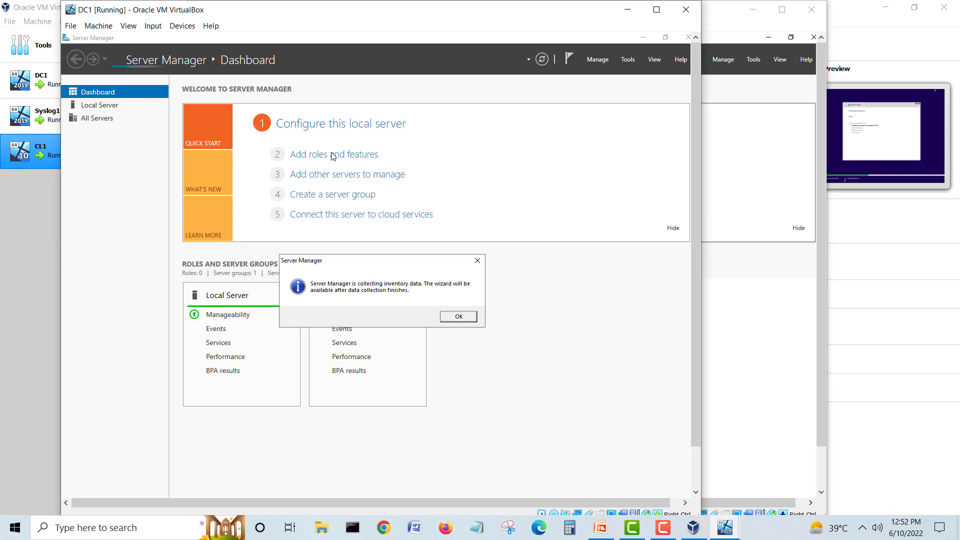
{"action": "left_click", "coordinate": [456, 316]}
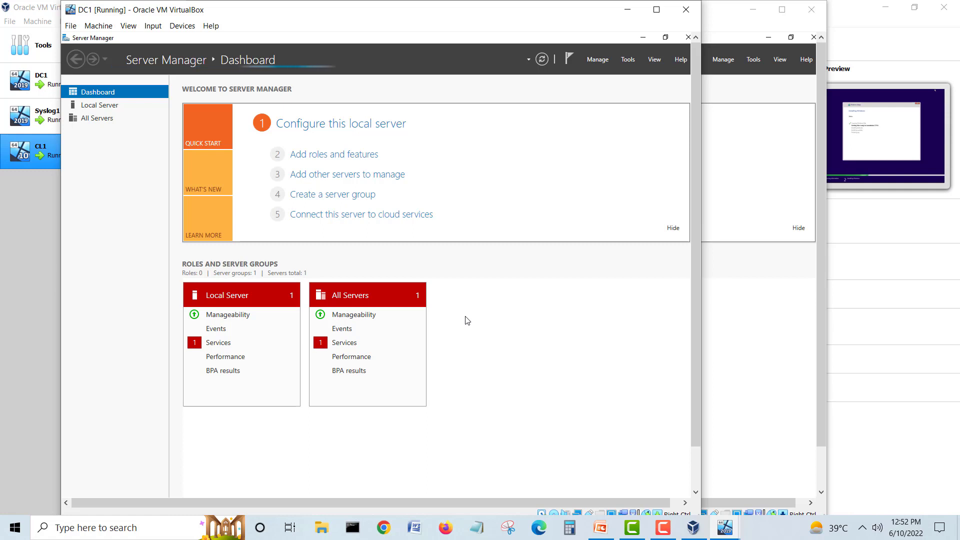
Step: On DC1, run Add Roles and Features through to Features and tick .NET Framework 3.5 Features
{"action": "left_click", "coordinate": [363, 154]}
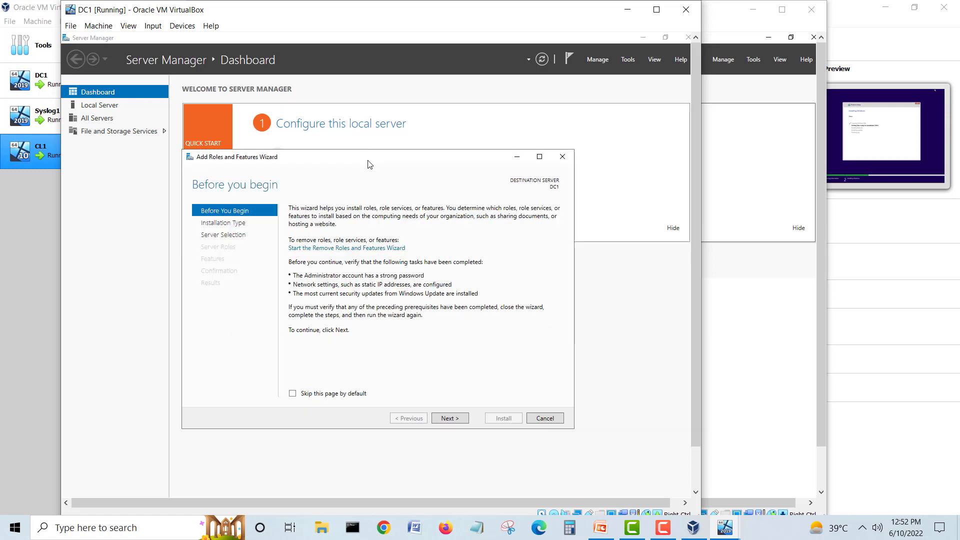
{"action": "left_click", "coordinate": [450, 421]}
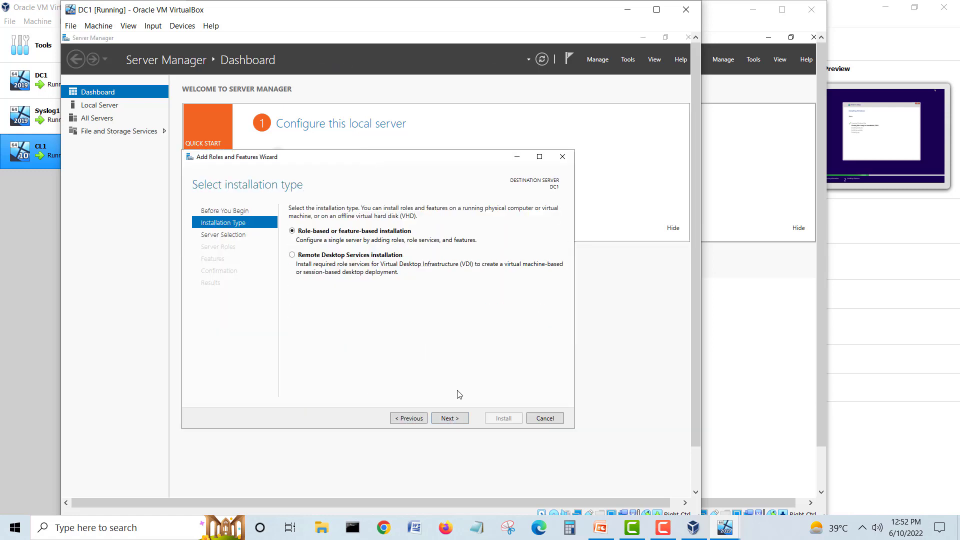
{"action": "left_click", "coordinate": [449, 418]}
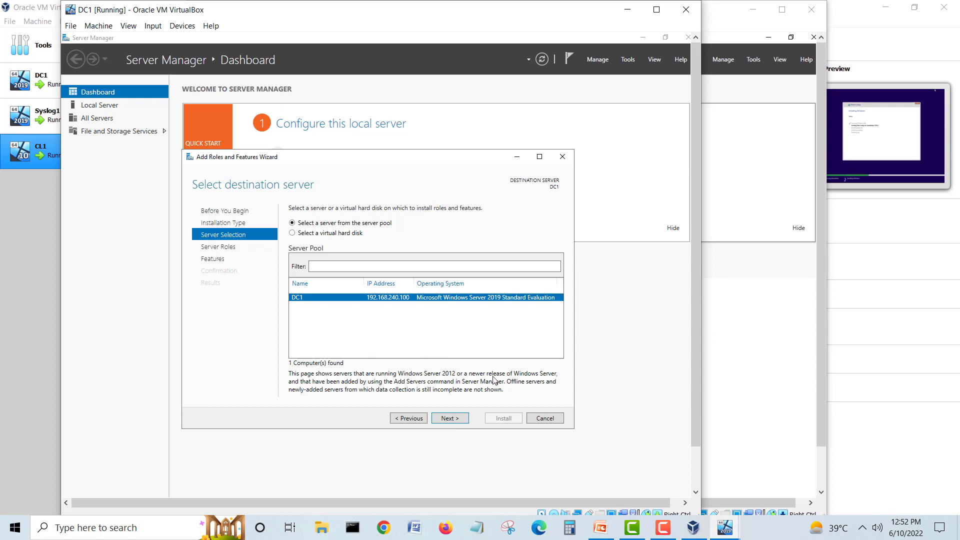
{"action": "left_click", "coordinate": [451, 417]}
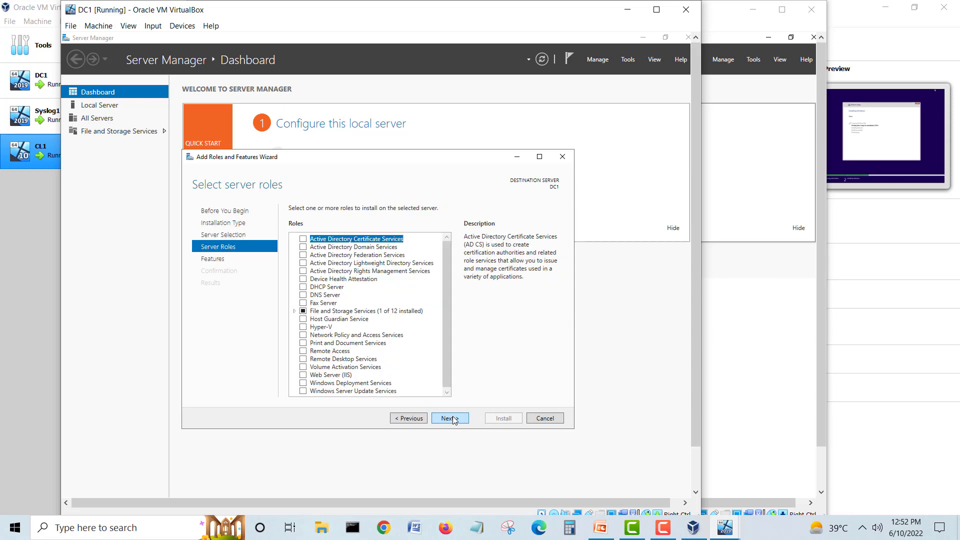
{"action": "left_click", "coordinate": [452, 418]}
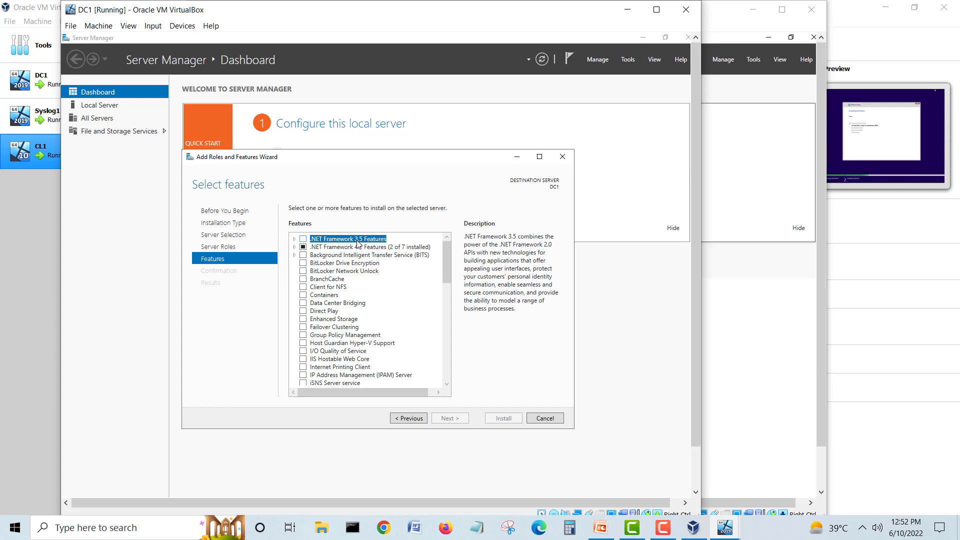
{"action": "left_click", "coordinate": [304, 239]}
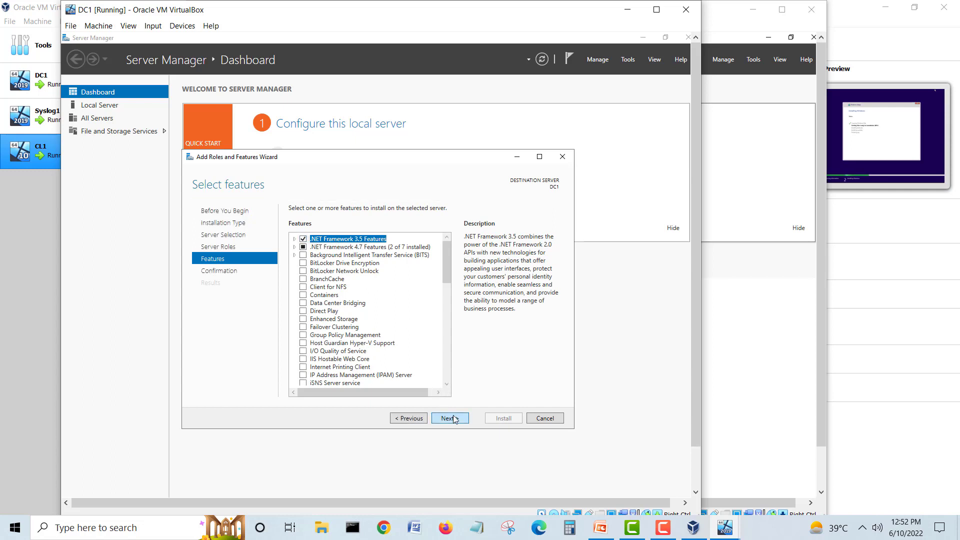
{"action": "left_click", "coordinate": [452, 418]}
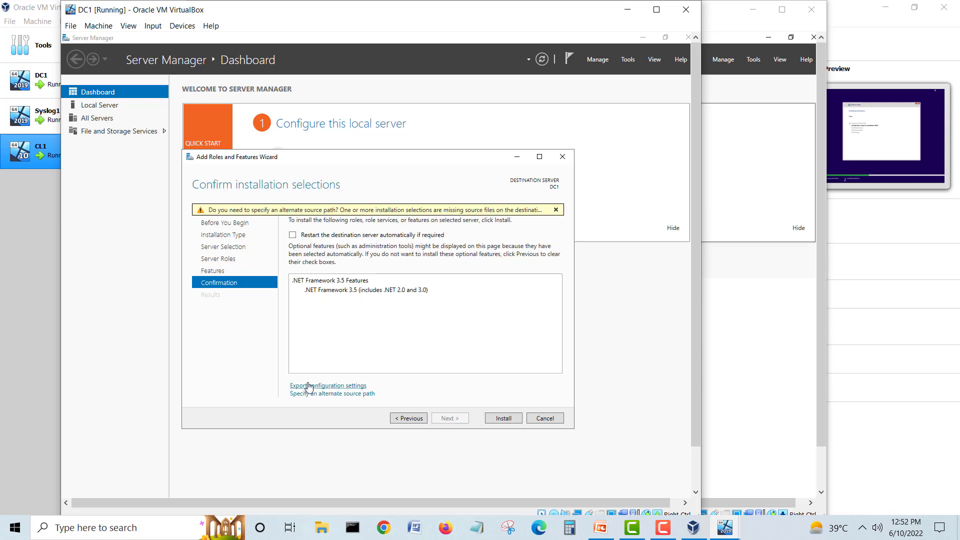
Step: Set the alternate source path to D:\Sources\SxS\ and start the installation
{"action": "left_click", "coordinate": [339, 395]}
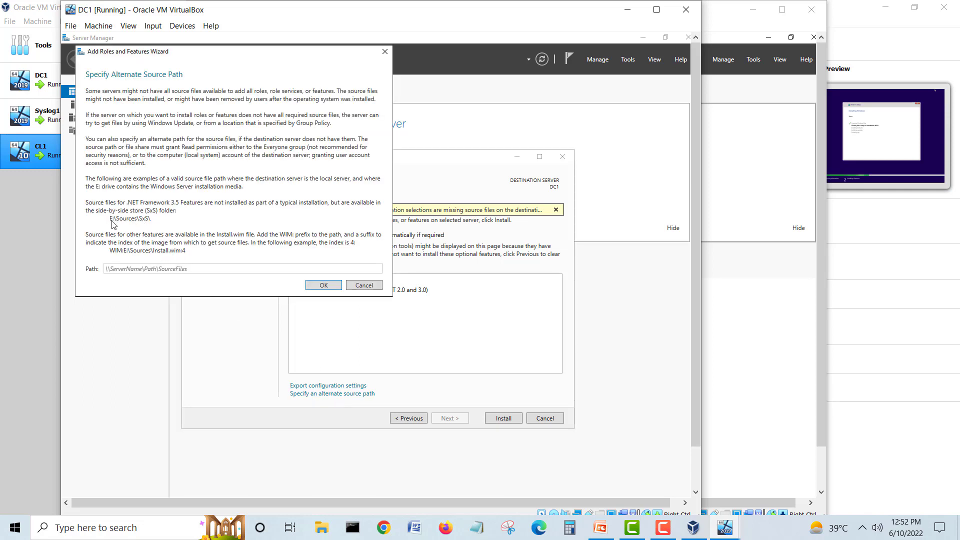
{"action": "left_click", "coordinate": [140, 267]}
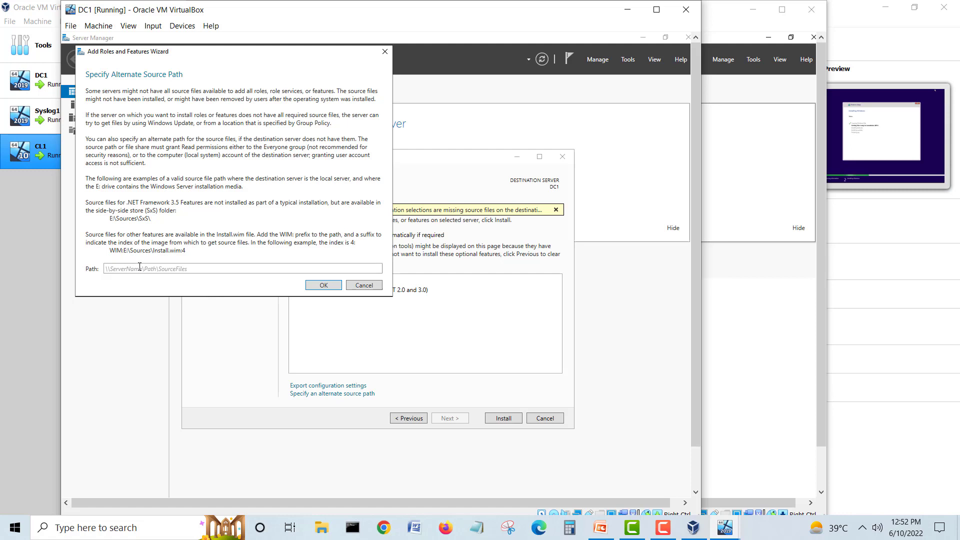
{"action": "type", "text": "d"}
{"action": "key", "text": "BackSpace"}
{"action": "key", "text": "BackSpace"}
{"action": "type", "text": "D"}
{"action": "left_click", "coordinate": [333, 289]}
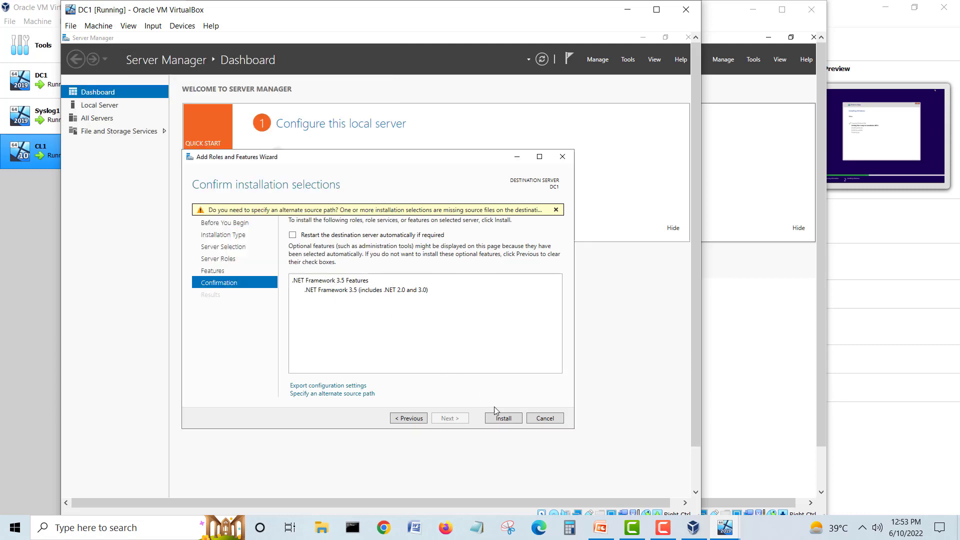
{"action": "left_click", "coordinate": [498, 418]}
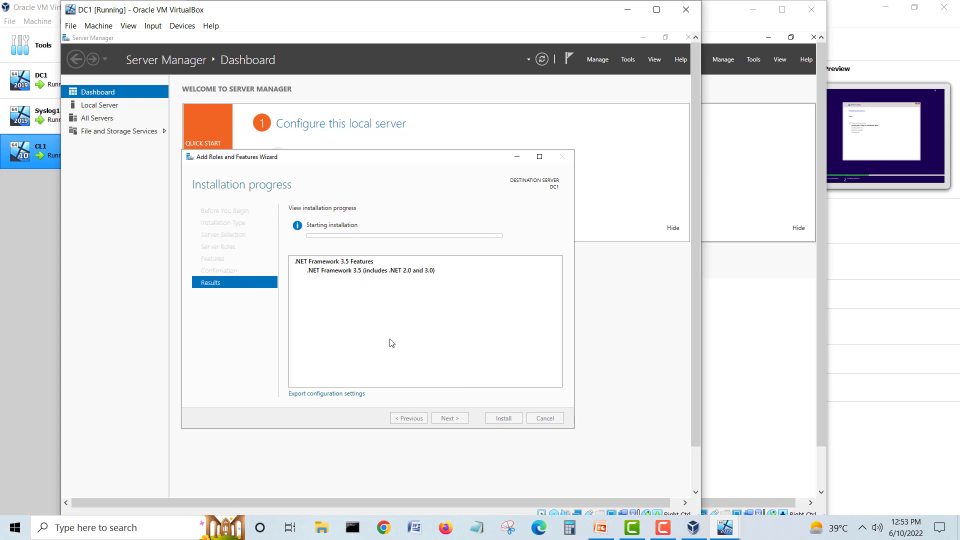
Step: On Syslog1, run Add Roles and Features through to Features and tick .NET Framework 3.5 Features
{"action": "left_click", "coordinate": [724, 22]}
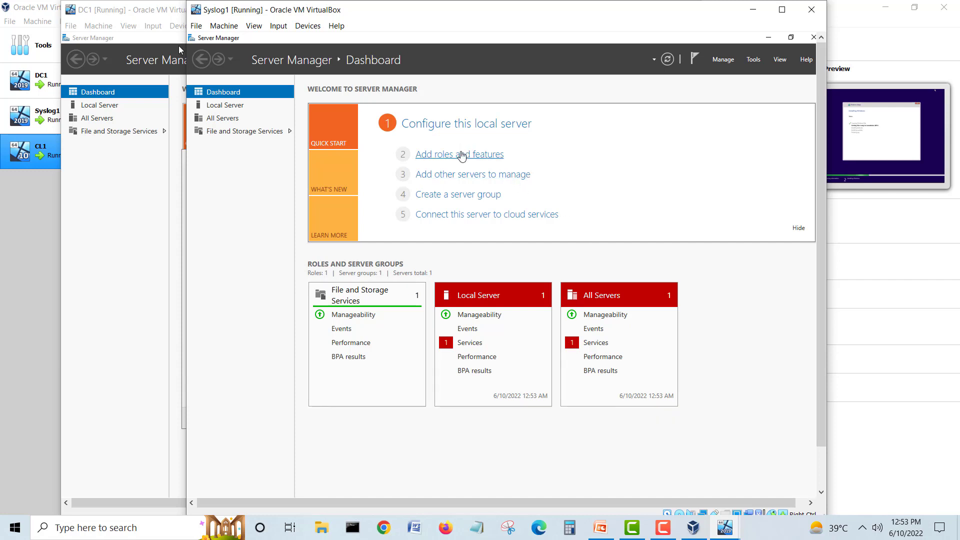
{"action": "left_click", "coordinate": [461, 155]}
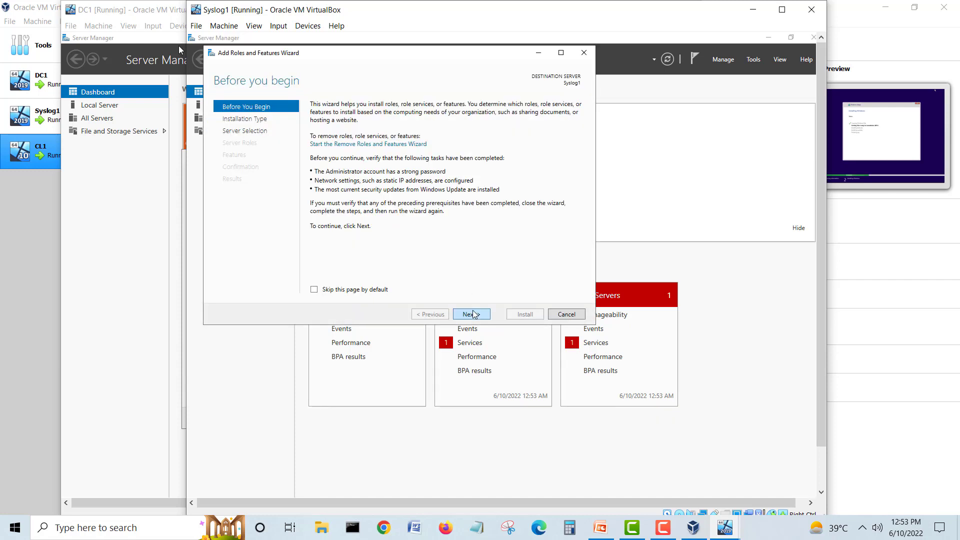
{"action": "left_click", "coordinate": [473, 314]}
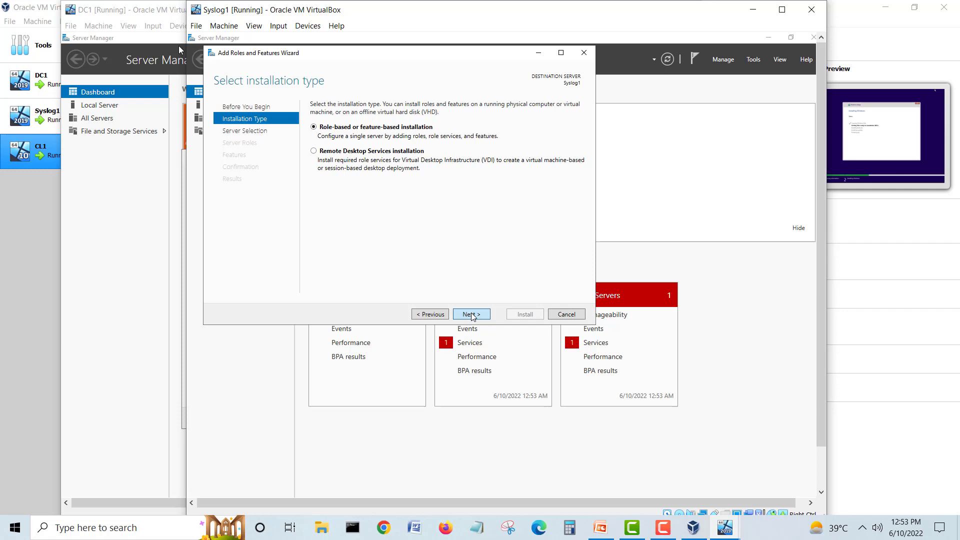
{"action": "left_click", "coordinate": [476, 314]}
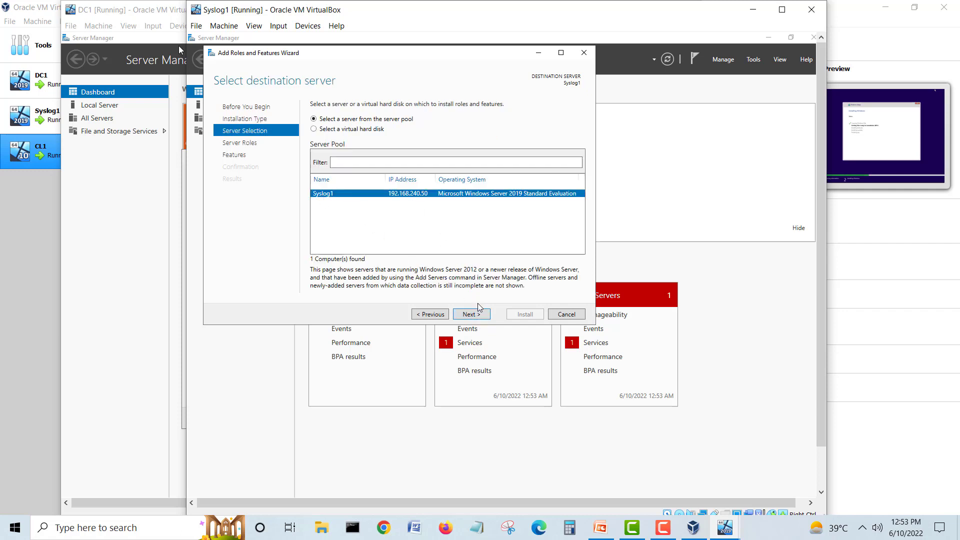
{"action": "left_click", "coordinate": [474, 317]}
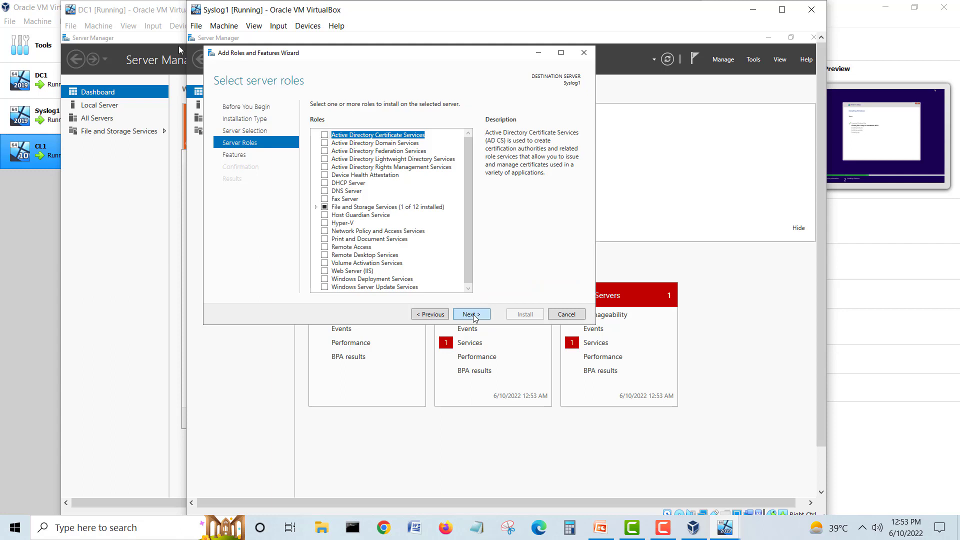
{"action": "left_click", "coordinate": [473, 315]}
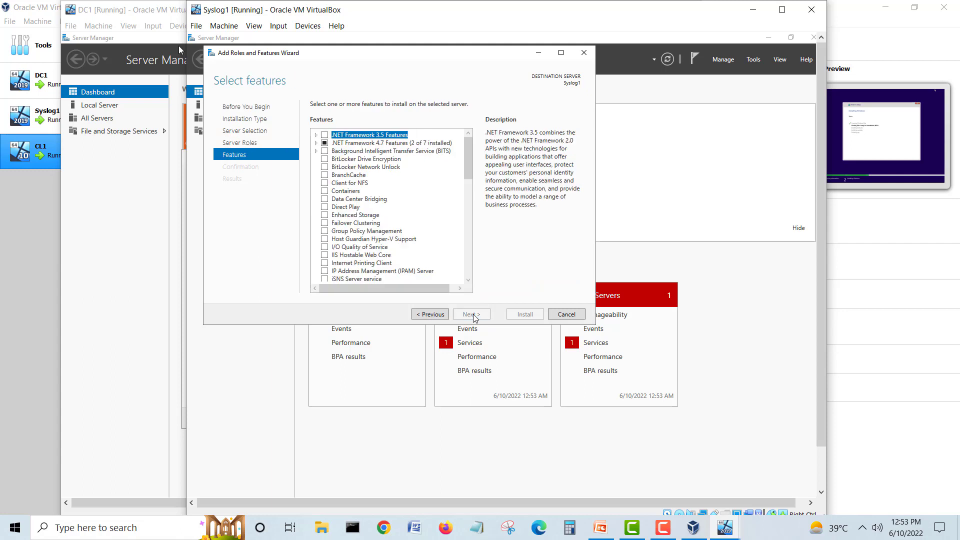
{"action": "left_click", "coordinate": [325, 135]}
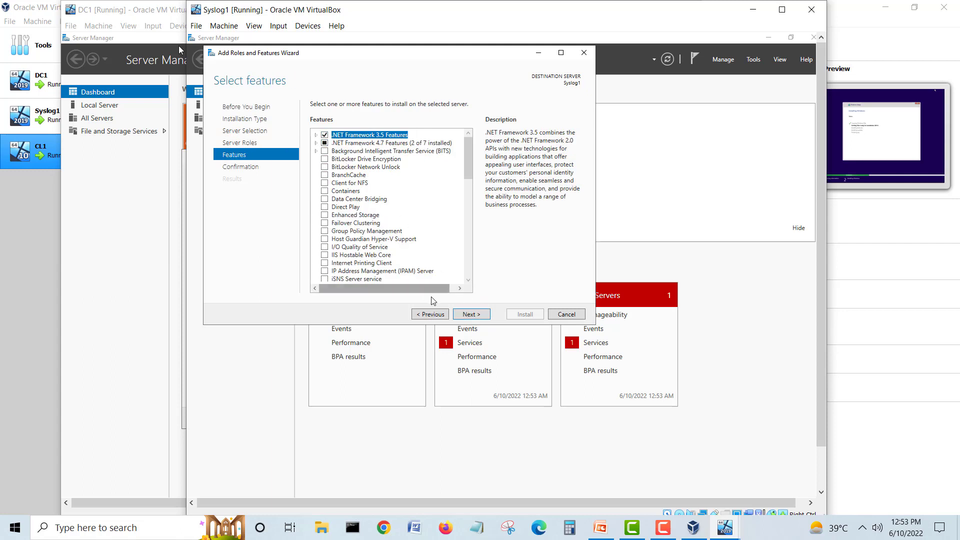
{"action": "left_click", "coordinate": [485, 319]}
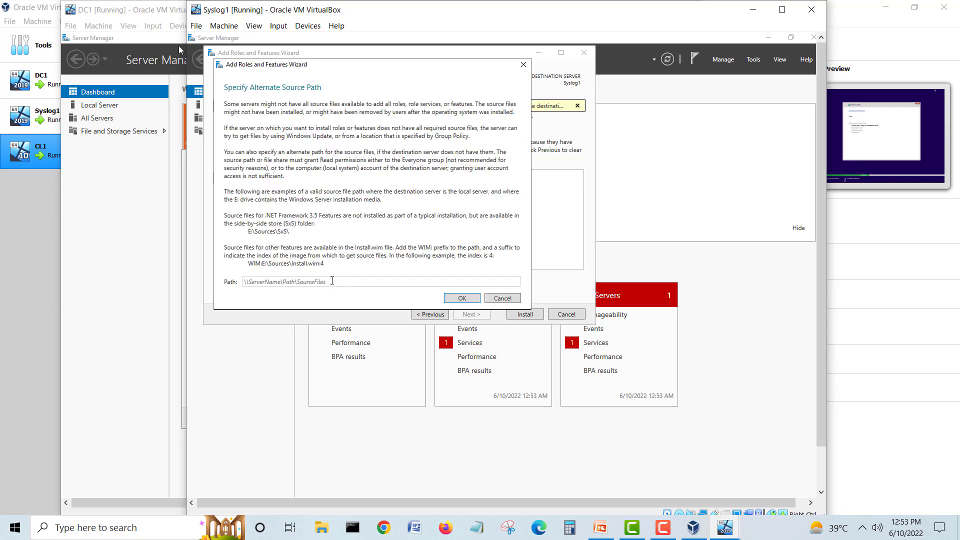
Step: Set Syslog1's alternate source path to D:\Sources\Sxs and start the installation
{"action": "left_click", "coordinate": [333, 281]}
{"action": "type", "text": "D:\\Sources\\S"}
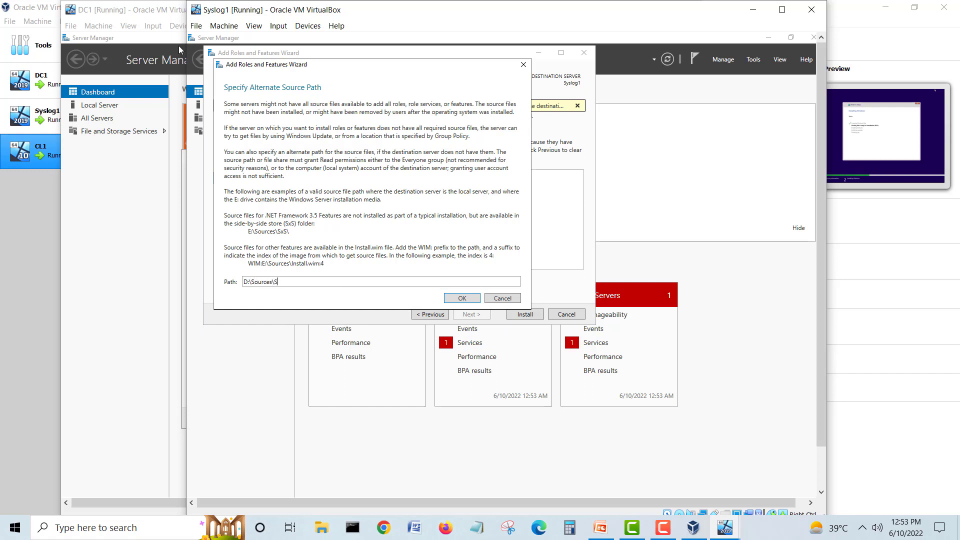
{"action": "type", "text": "xs"}
{"action": "left_click", "coordinate": [464, 299]}
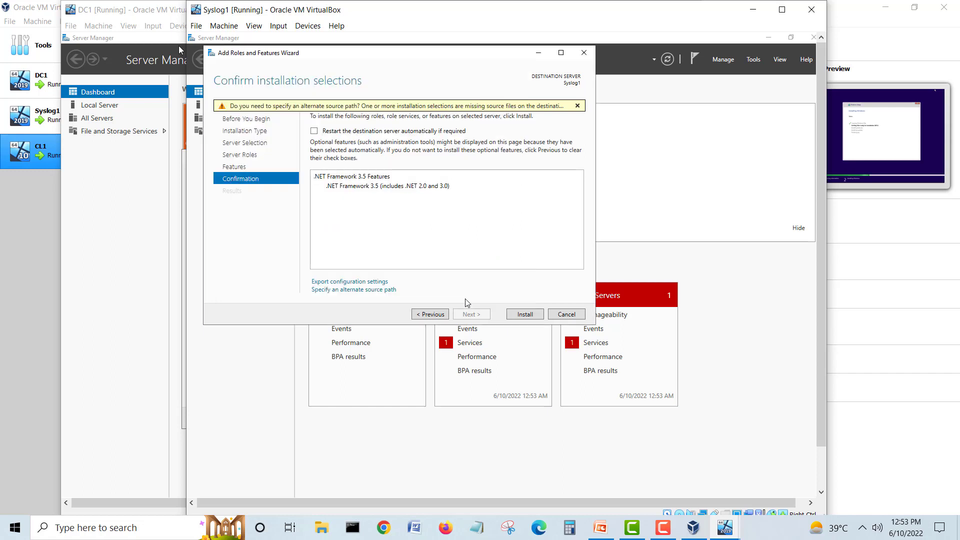
{"action": "left_click", "coordinate": [534, 318]}
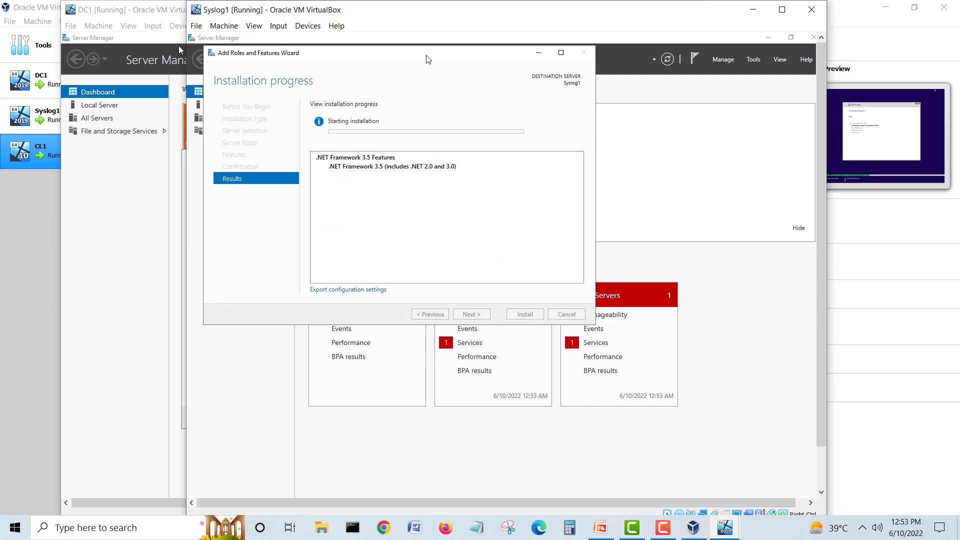
Step: Rearrange the DC1, CL1 and Syslog1 VM windows while the installs run
{"action": "left_click_drag", "start_coordinate": [427, 57], "coordinate": [551, 146]}
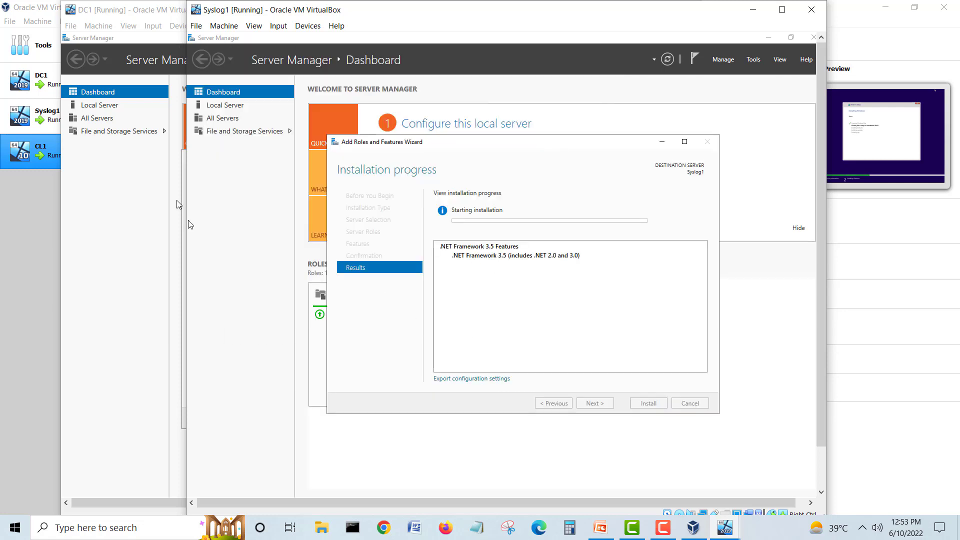
{"action": "left_click", "coordinate": [190, 224]}
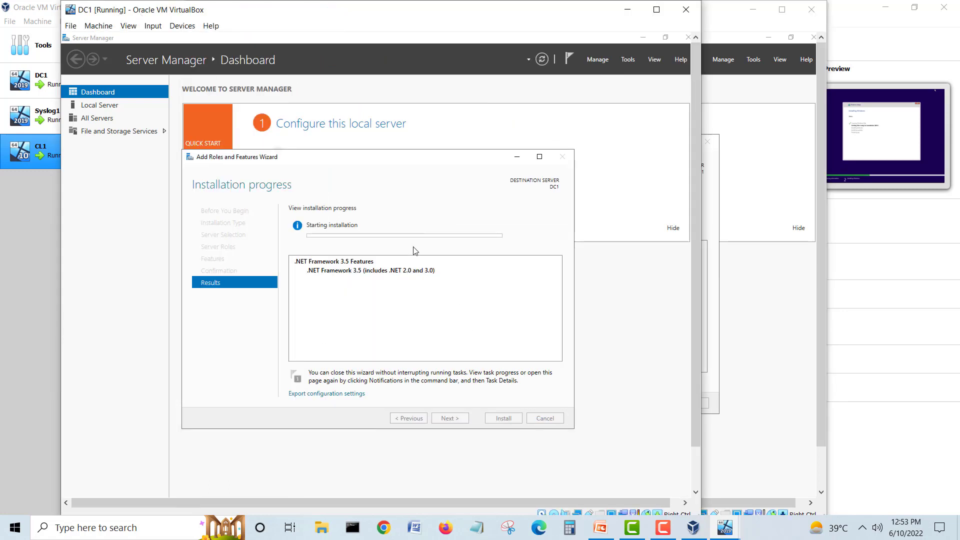
{"action": "mouse_move", "coordinate": [725, 528]}
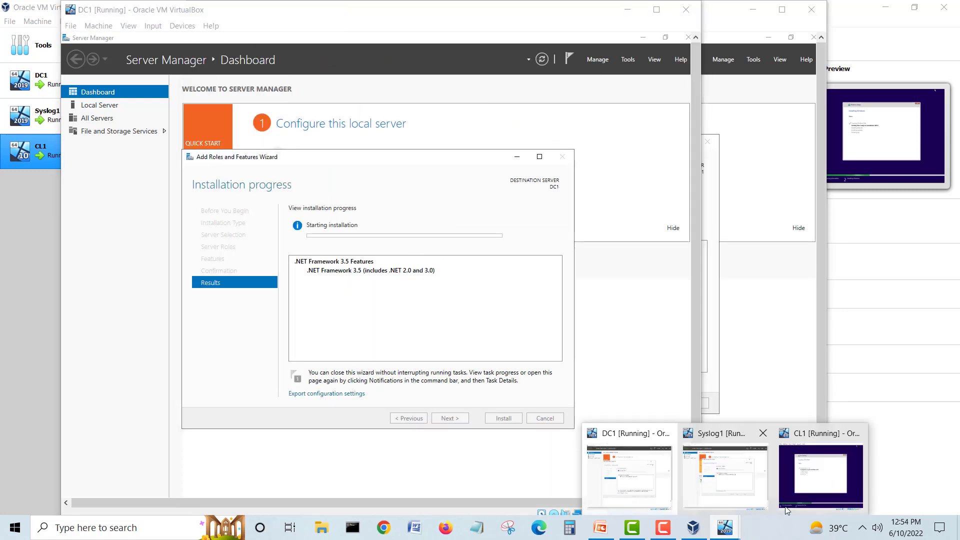
{"action": "left_click", "coordinate": [805, 486]}
{"action": "left_click_drag", "start_coordinate": [481, 30], "coordinate": [518, 38]}
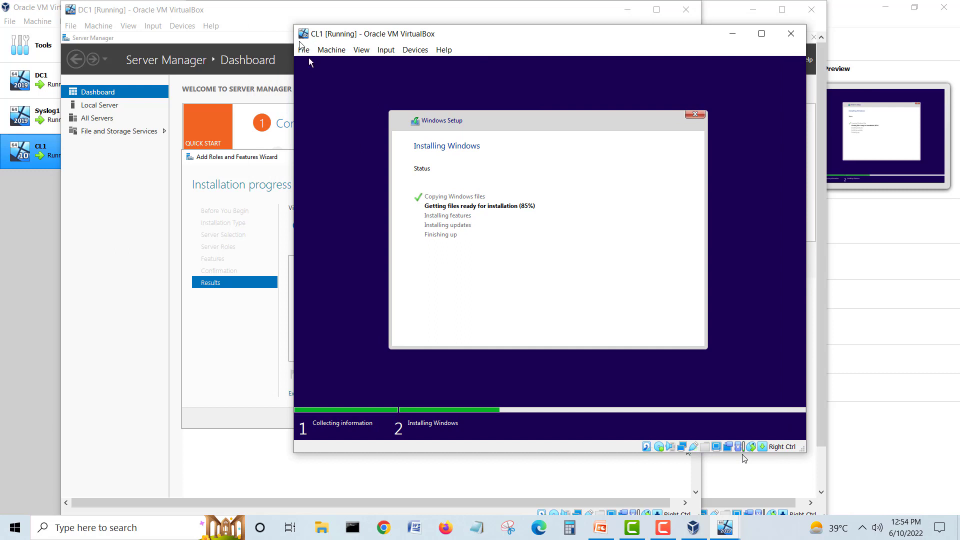
{"action": "left_click", "coordinate": [276, 26]}
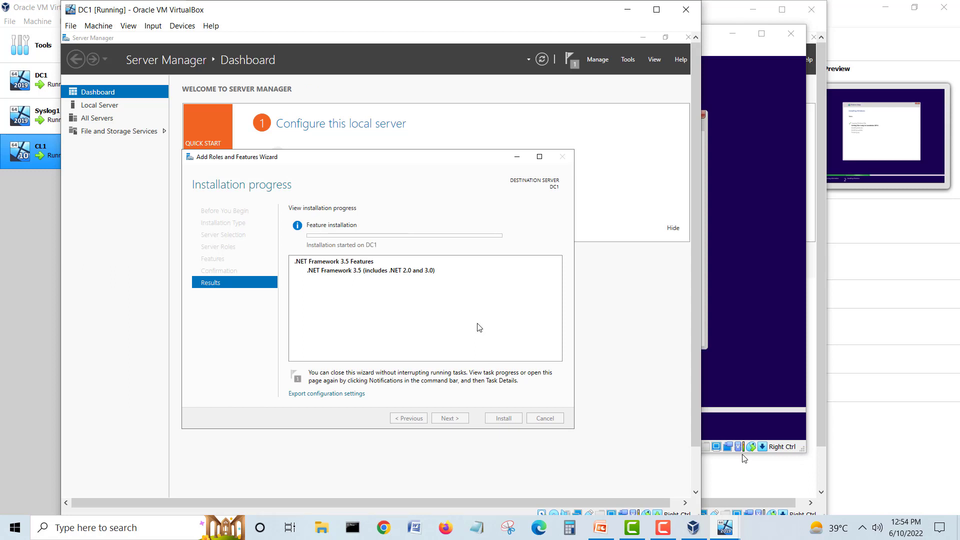
{"action": "left_click", "coordinate": [723, 526]}
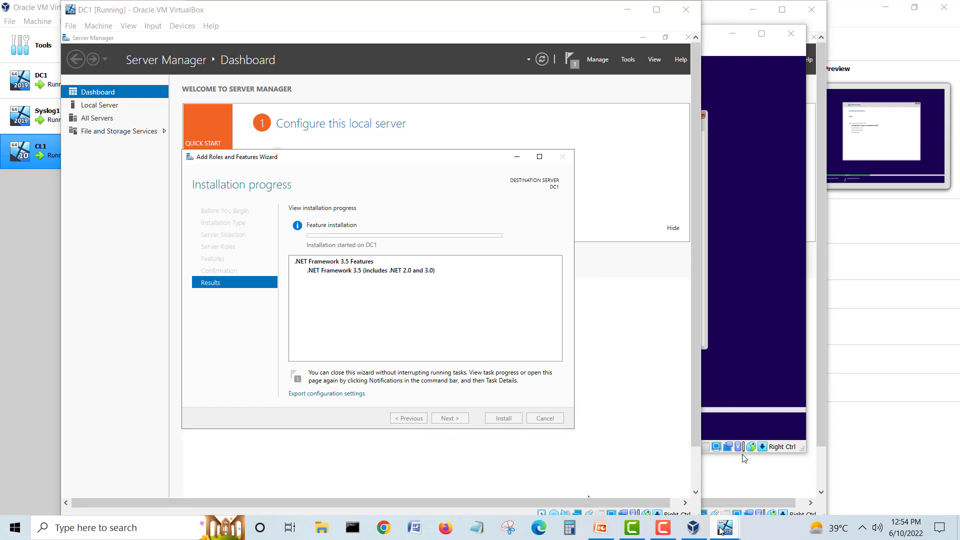
{"action": "left_click", "coordinate": [735, 460]}
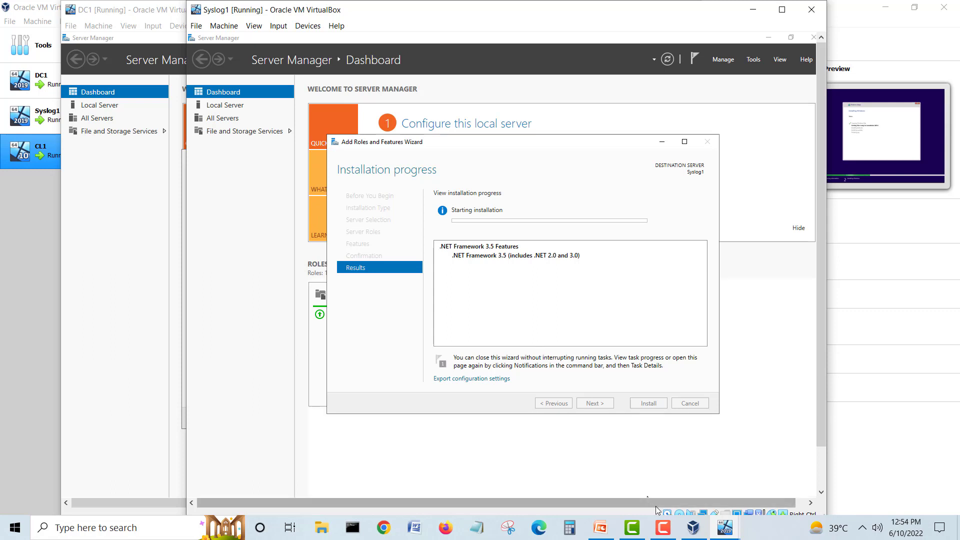
{"action": "left_click", "coordinate": [662, 528]}
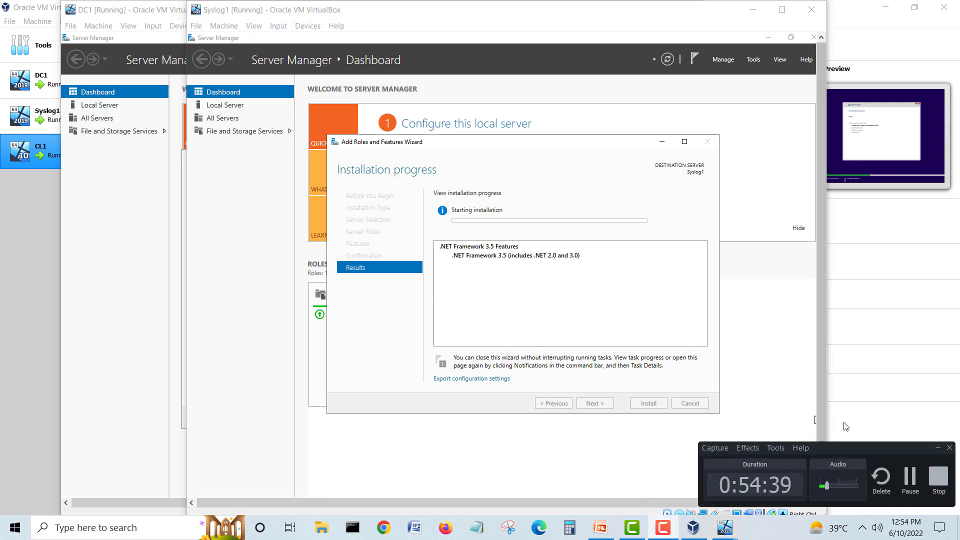
{"action": "left_click", "coordinate": [912, 487]}
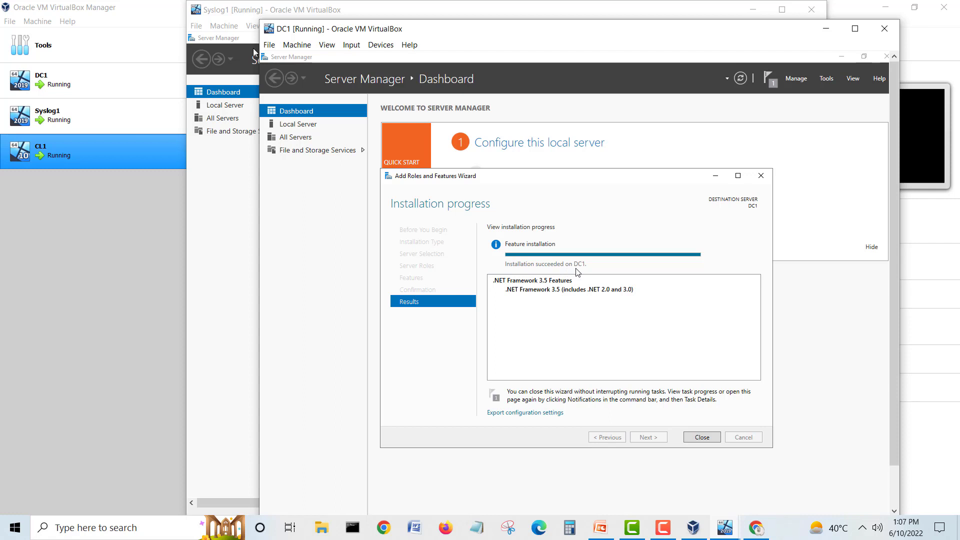
Step: Close DC1's finished wizard and Server Manager, then do the same on Syslog1
{"action": "left_click", "coordinate": [700, 438]}
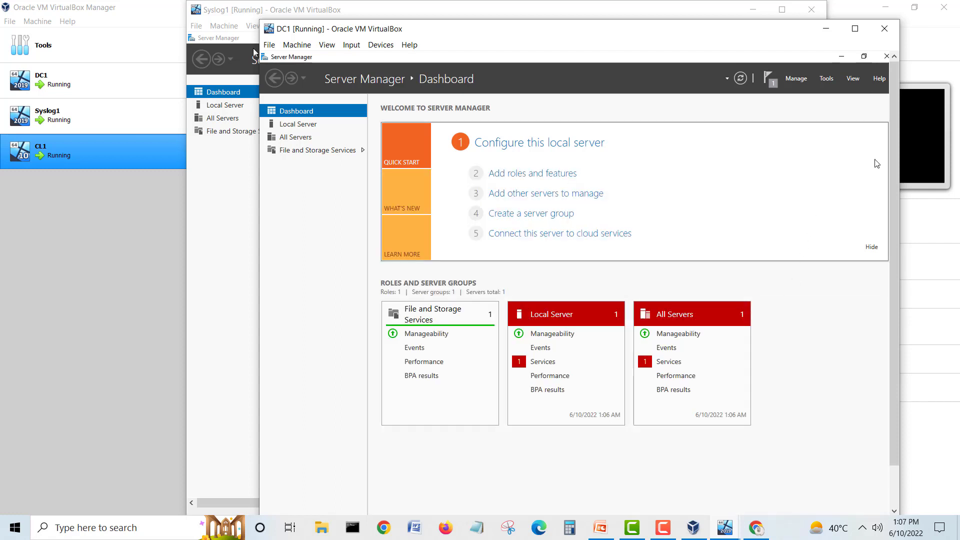
{"action": "left_click", "coordinate": [883, 58]}
{"action": "left_click", "coordinate": [414, 11]}
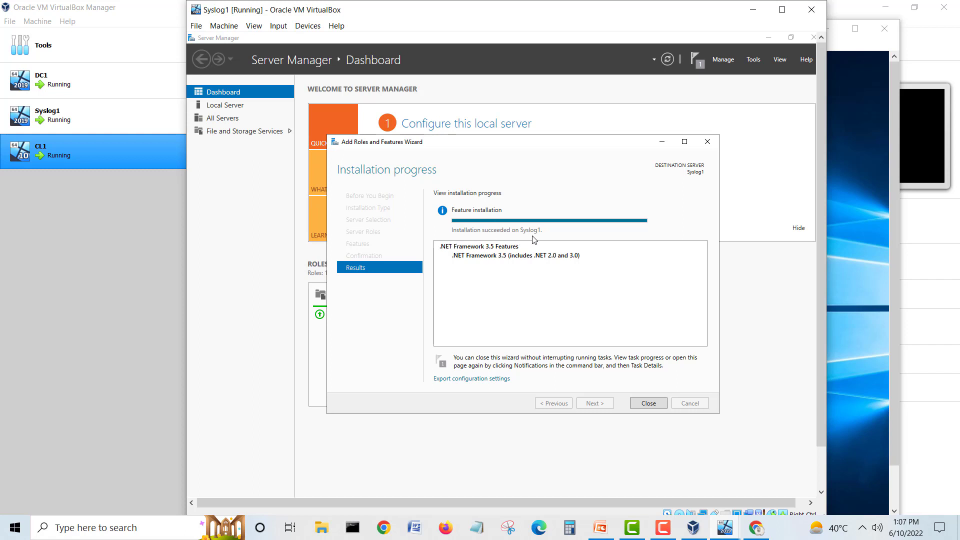
{"action": "left_click", "coordinate": [646, 404]}
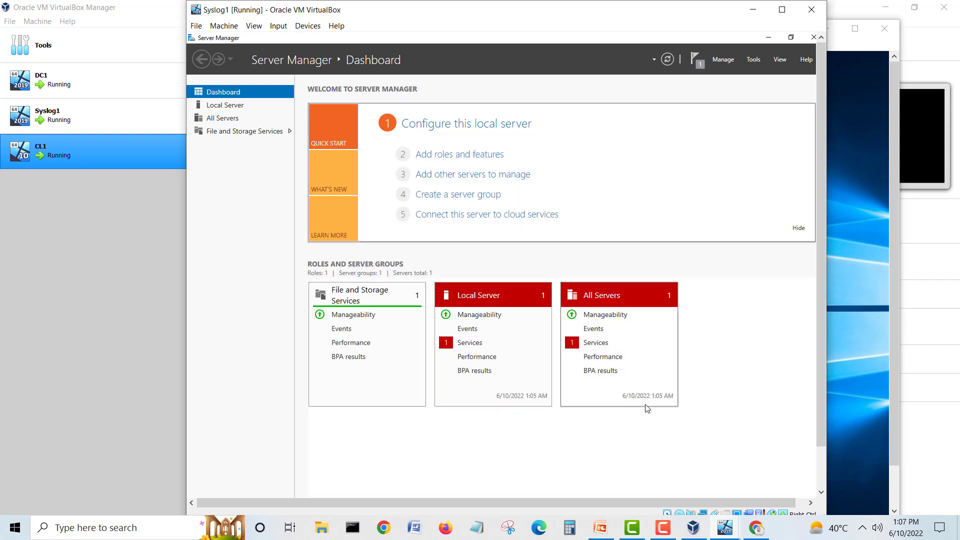
{"action": "left_click", "coordinate": [813, 38]}
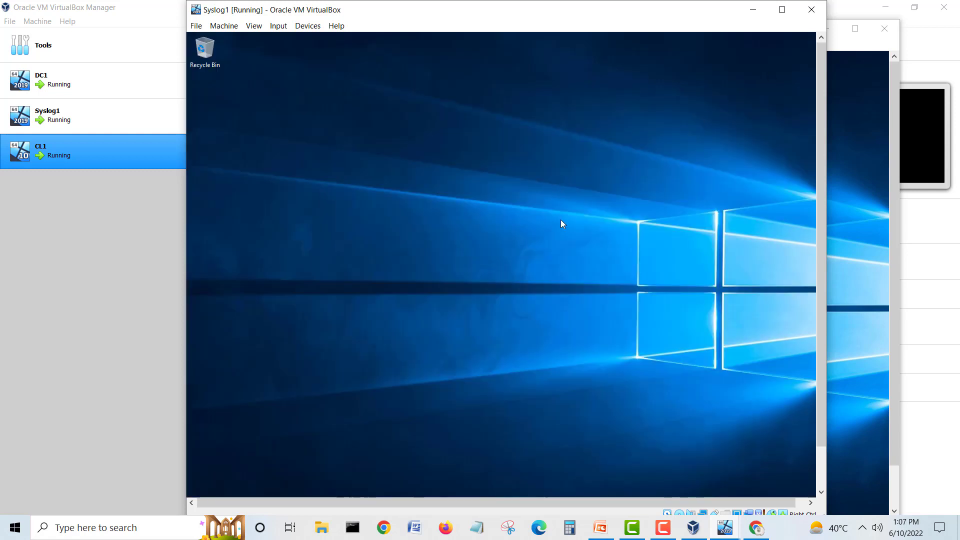
Step: Bring the CL1 window forward, hide it, then restore it and nudge it into place
{"action": "mouse_move", "coordinate": [724, 527]}
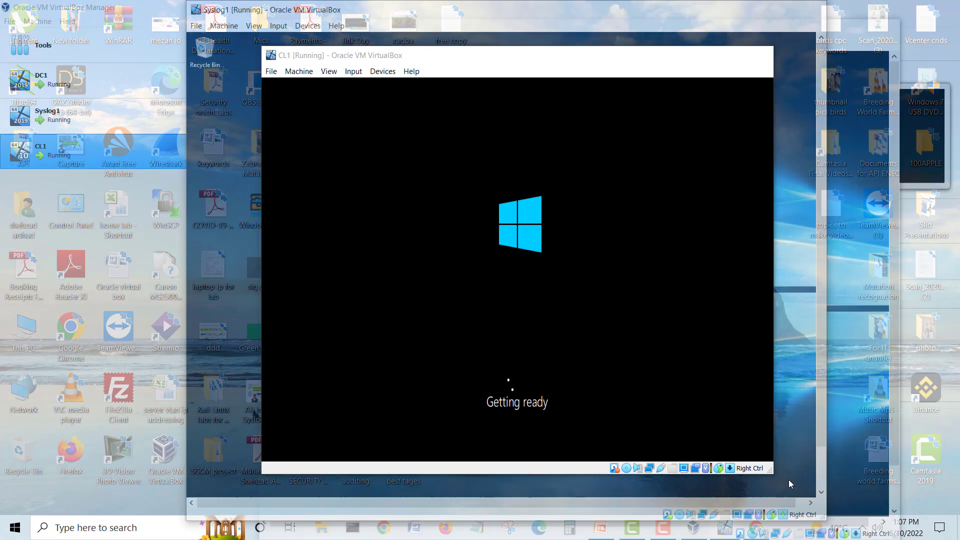
{"action": "left_click", "coordinate": [787, 479]}
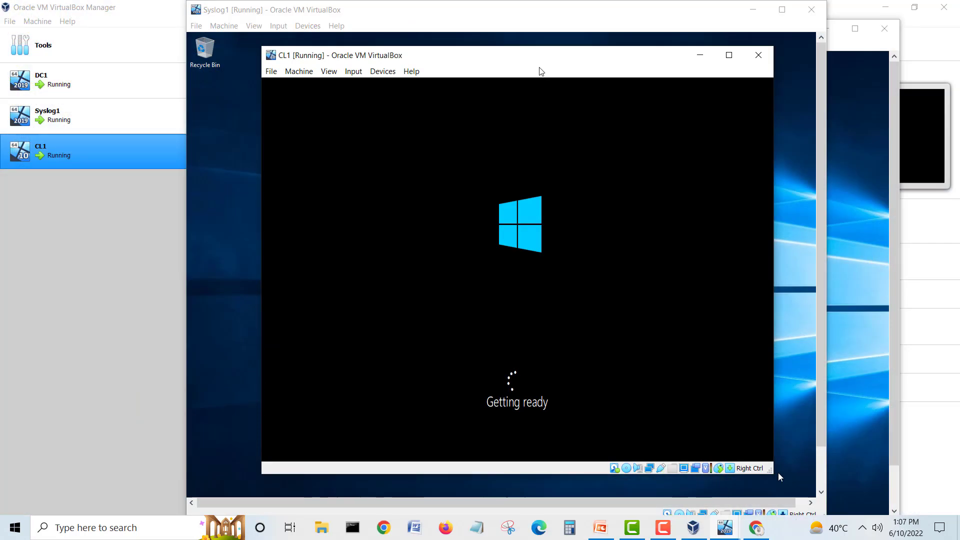
{"action": "left_click", "coordinate": [699, 56]}
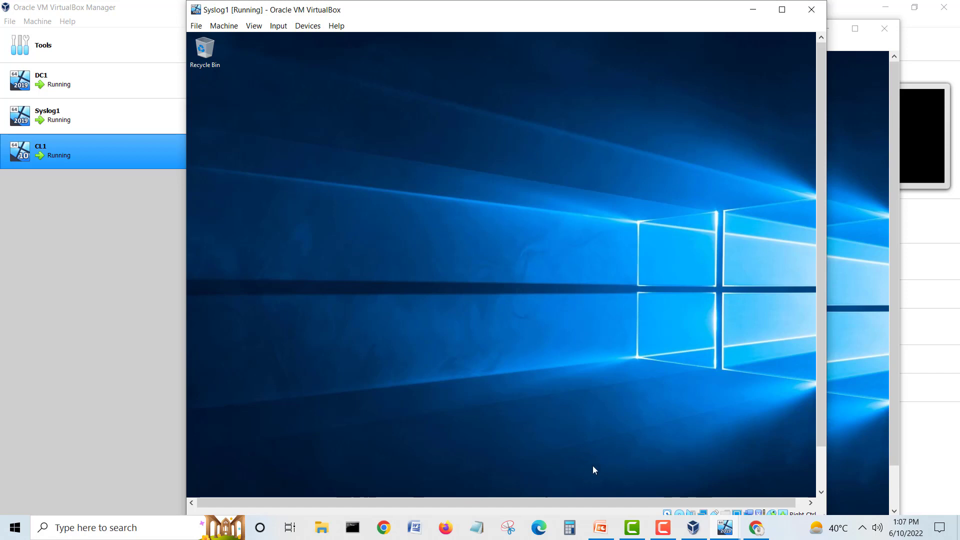
{"action": "mouse_move", "coordinate": [725, 527]}
{"action": "left_click", "coordinate": [804, 472]}
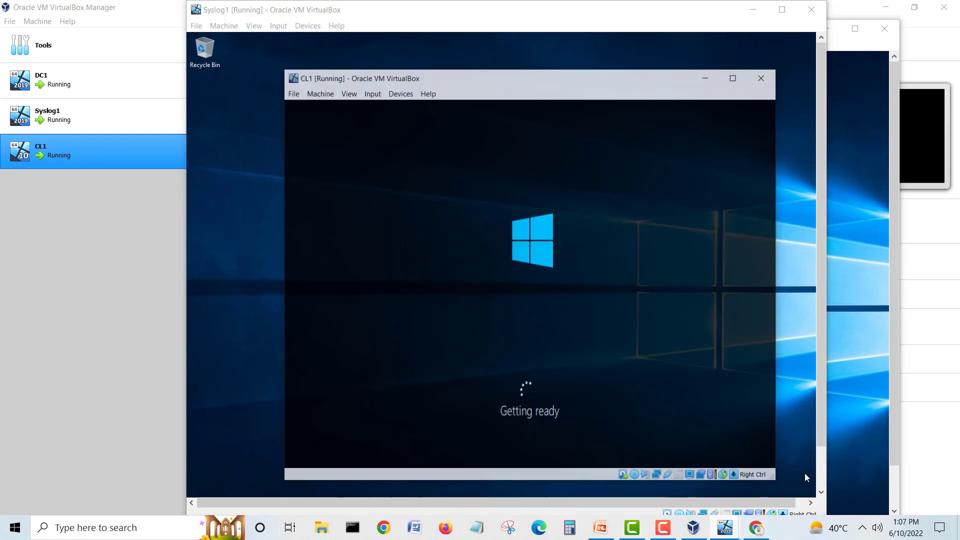
{"action": "left_click_drag", "start_coordinate": [487, 51], "coordinate": [496, 48]}
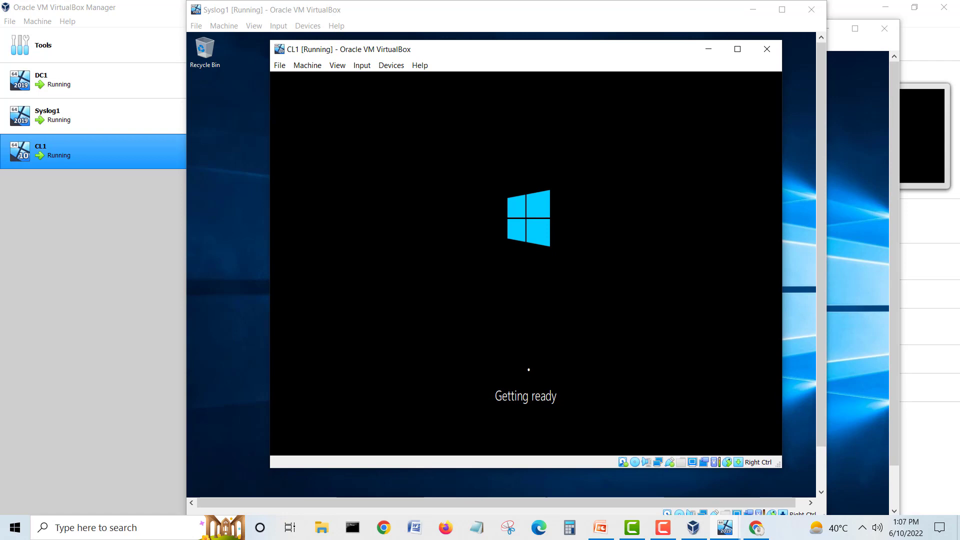
Step: Reposition and minimize the CL1 window, then bring up the network diagram presentation
{"action": "left_click", "coordinate": [670, 534]}
{"action": "left_click", "coordinate": [908, 487]}
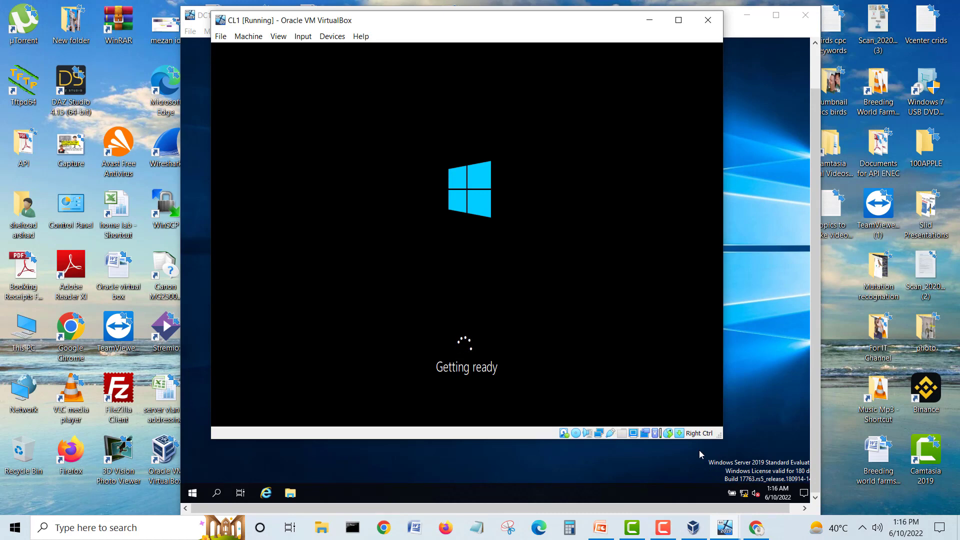
{"action": "left_click_drag", "start_coordinate": [383, 29], "coordinate": [432, 42]}
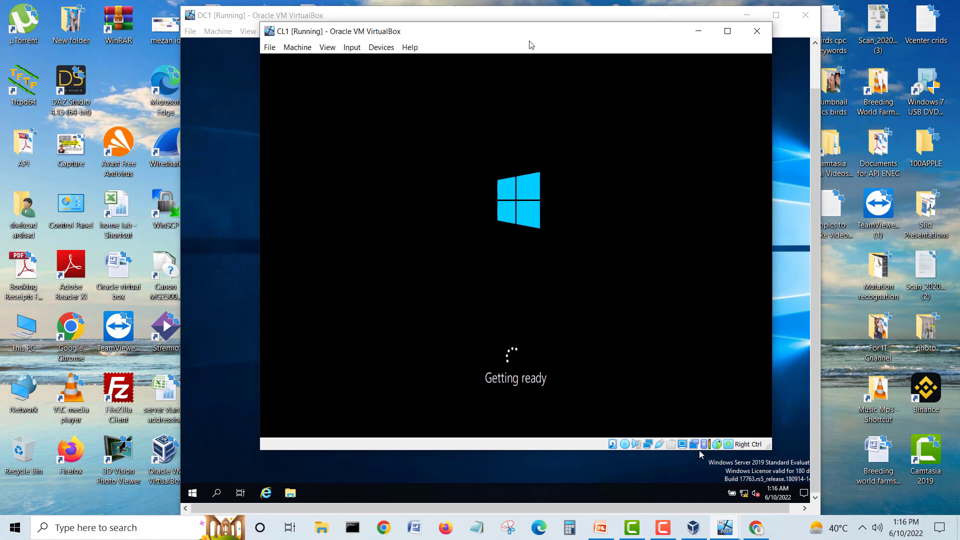
{"action": "left_click_drag", "start_coordinate": [524, 41], "coordinate": [502, 44]}
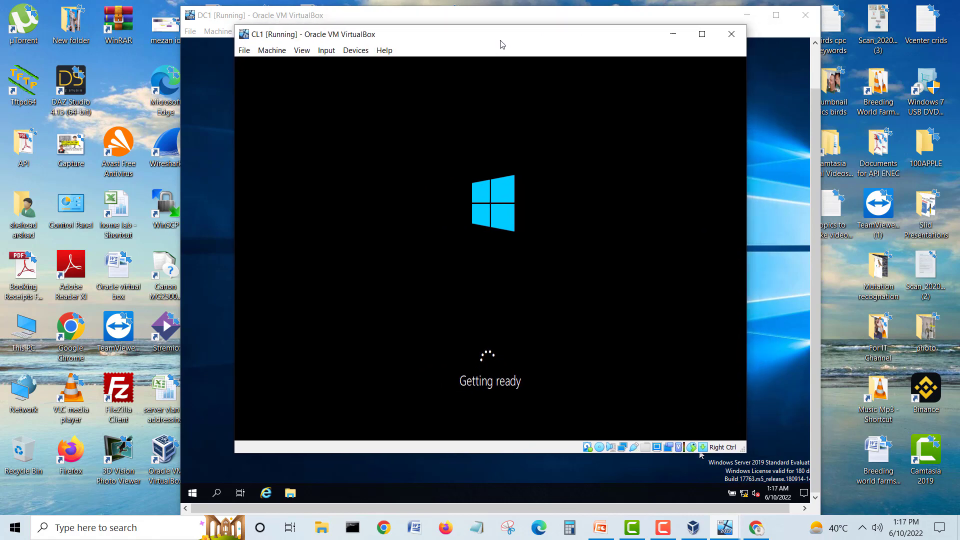
{"action": "left_click", "coordinate": [671, 34]}
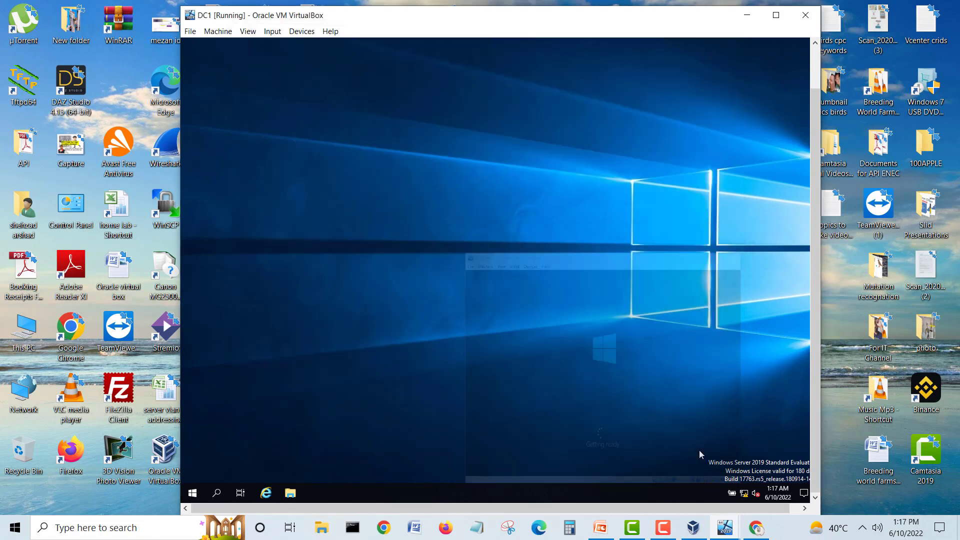
{"action": "left_click", "coordinate": [601, 528]}
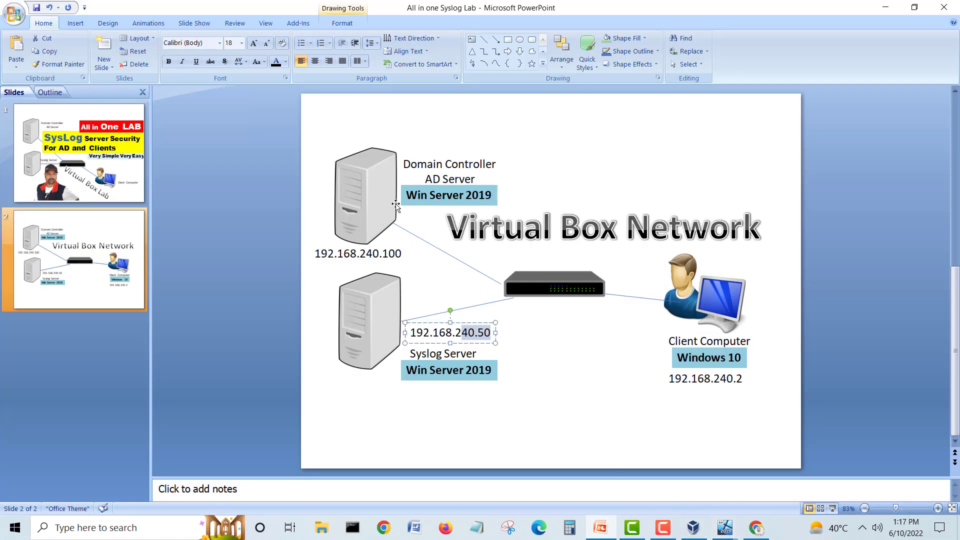
Step: Inspect the Domain Controller picture, its label and the switch connector lines, then return to DC1
{"action": "left_click", "coordinate": [370, 192]}
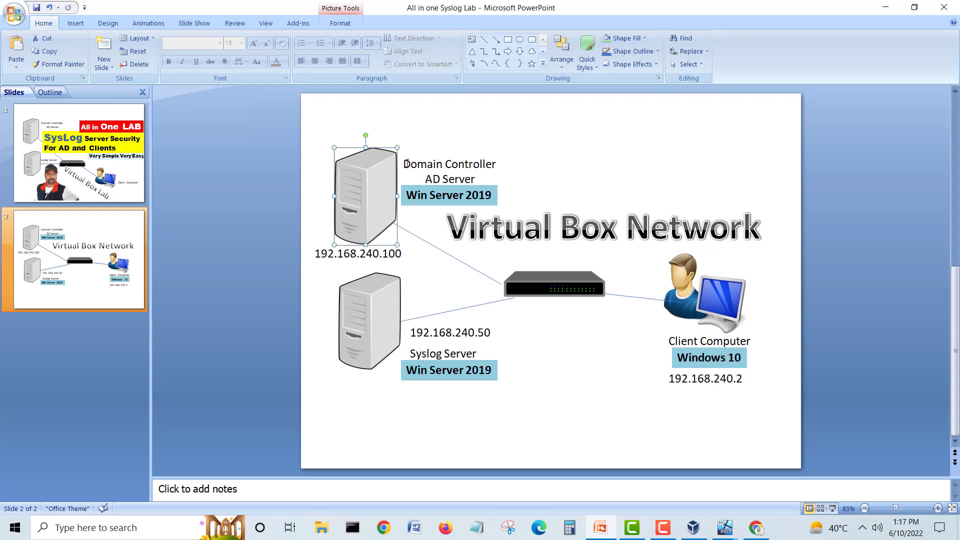
{"action": "left_click_drag", "start_coordinate": [406, 164], "coordinate": [499, 163]}
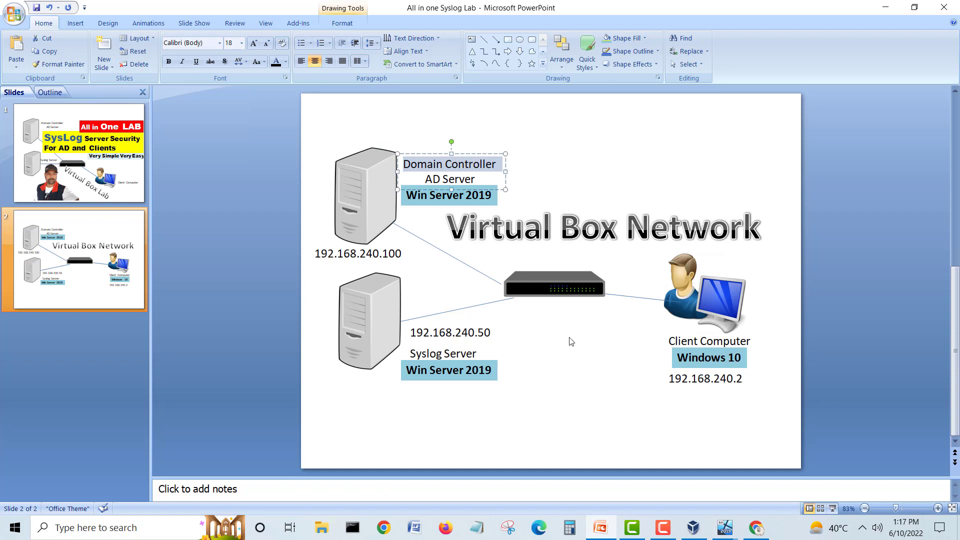
{"action": "left_click", "coordinate": [419, 238]}
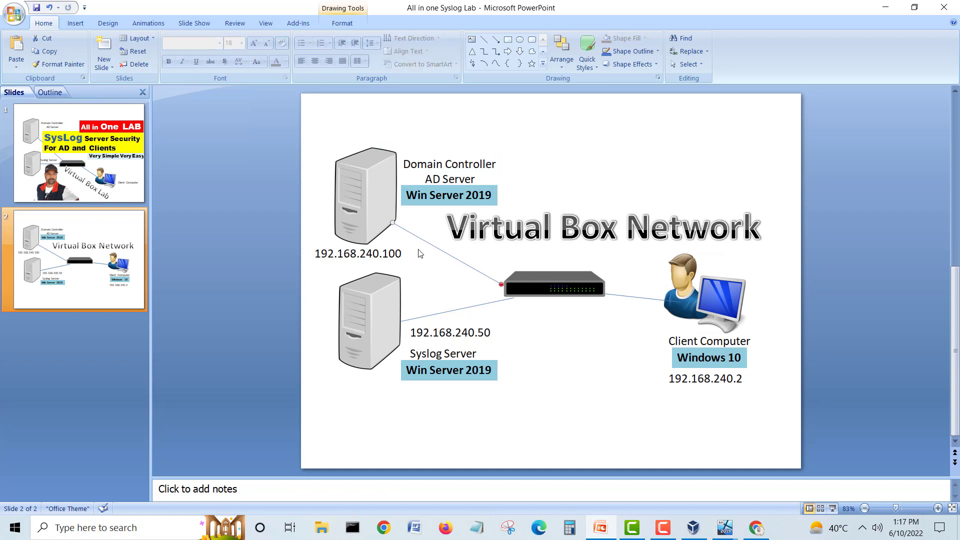
{"action": "left_click", "coordinate": [444, 312]}
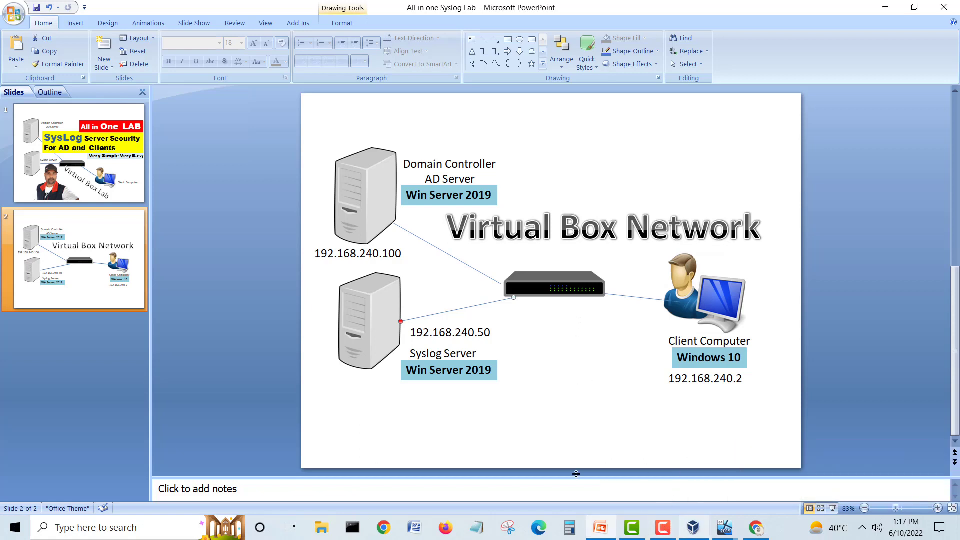
{"action": "left_click", "coordinate": [729, 534]}
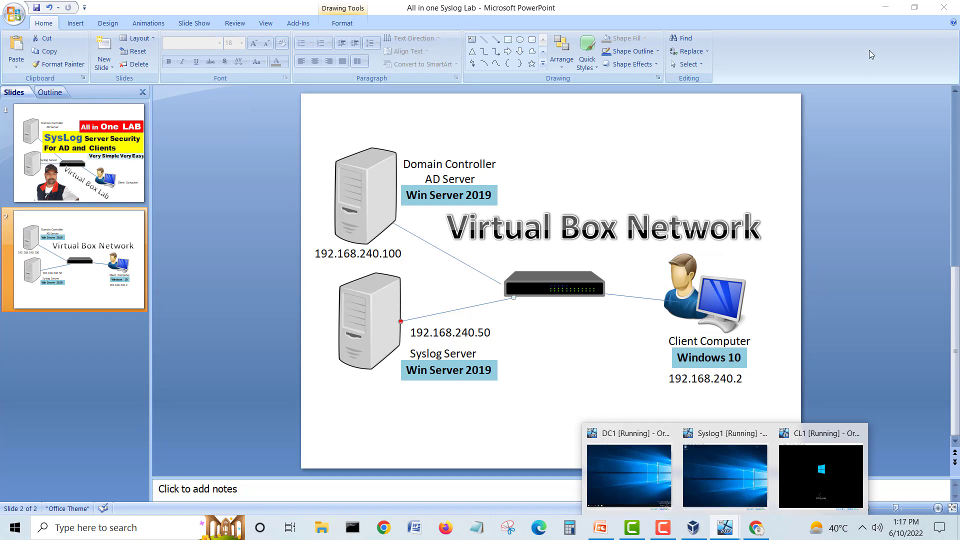
{"action": "left_click", "coordinate": [883, 10]}
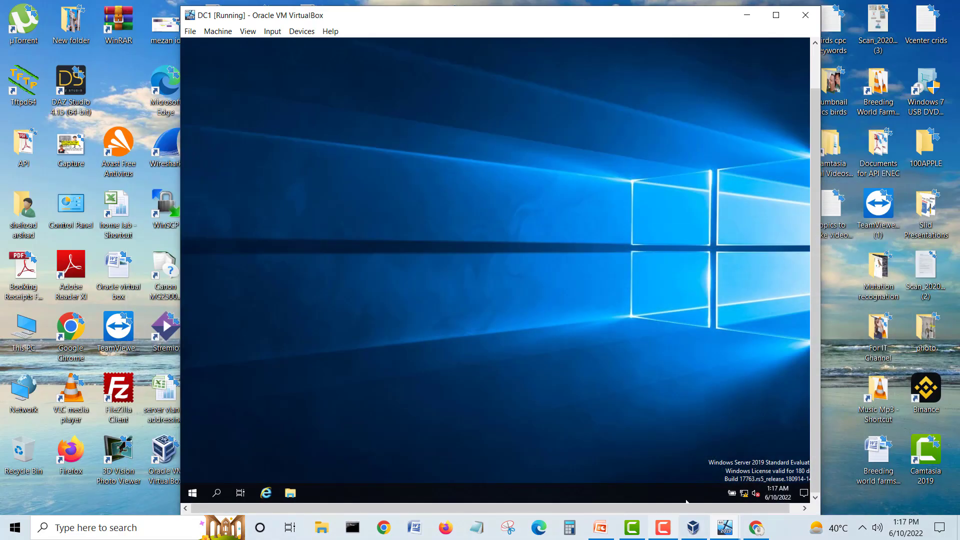
Step: Attach CL1's network adapter to VirtualBox Host-Only Ethernet Adapter #2 and save
{"action": "left_click", "coordinate": [693, 534]}
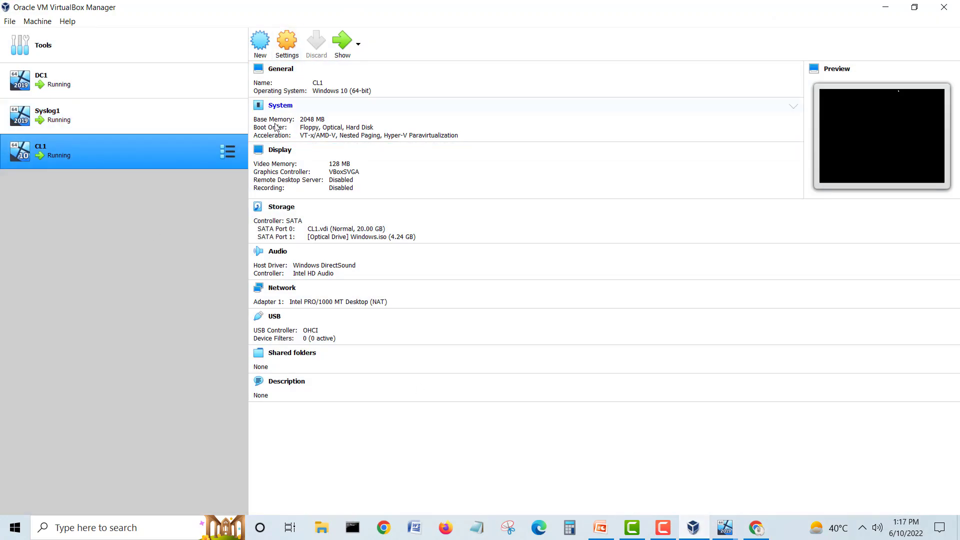
{"action": "left_click", "coordinate": [287, 44]}
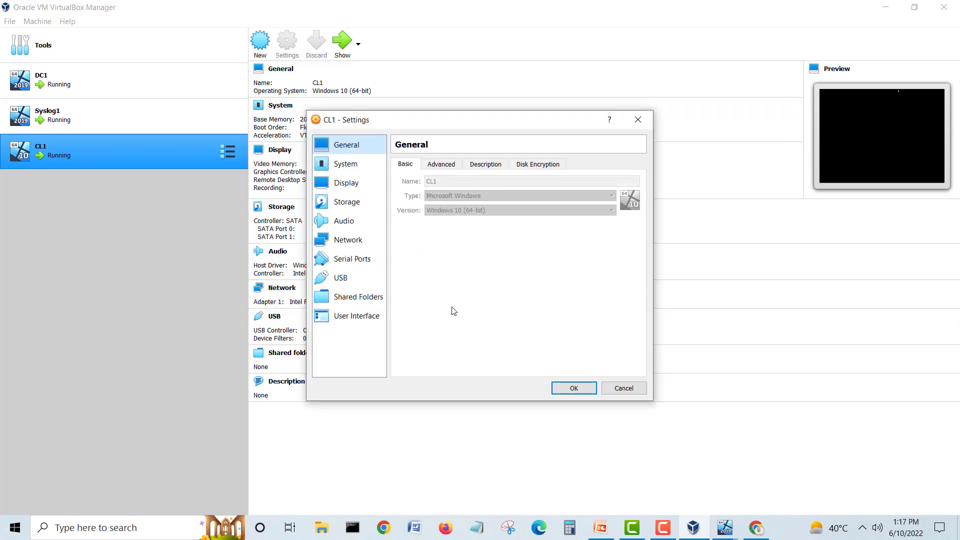
{"action": "left_click", "coordinate": [357, 243]}
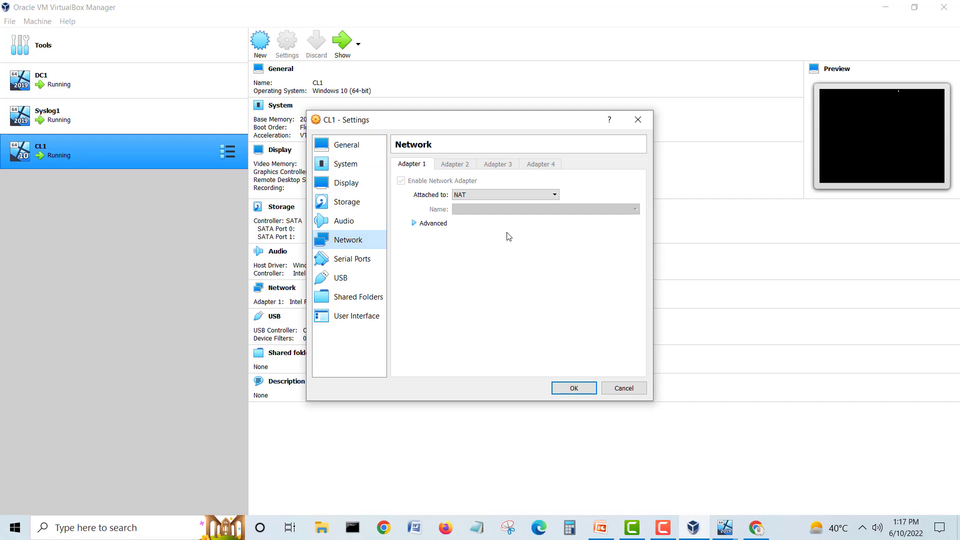
{"action": "left_click", "coordinate": [509, 195]}
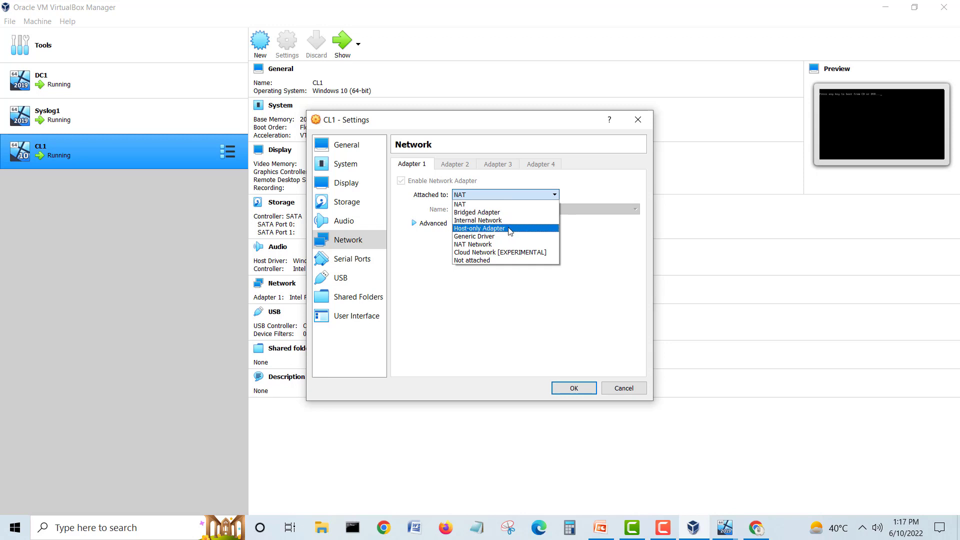
{"action": "left_click", "coordinate": [510, 229]}
{"action": "left_click", "coordinate": [509, 210]}
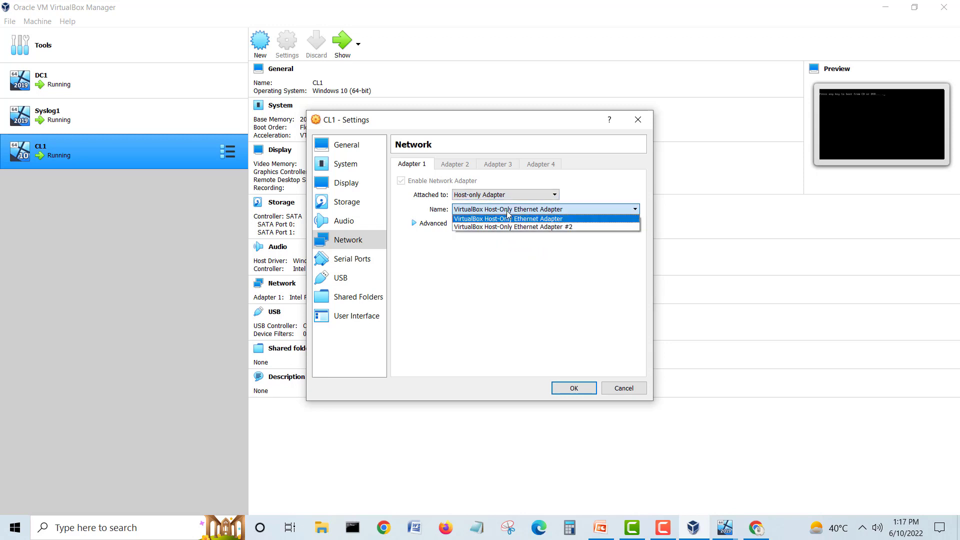
{"action": "left_click", "coordinate": [573, 228]}
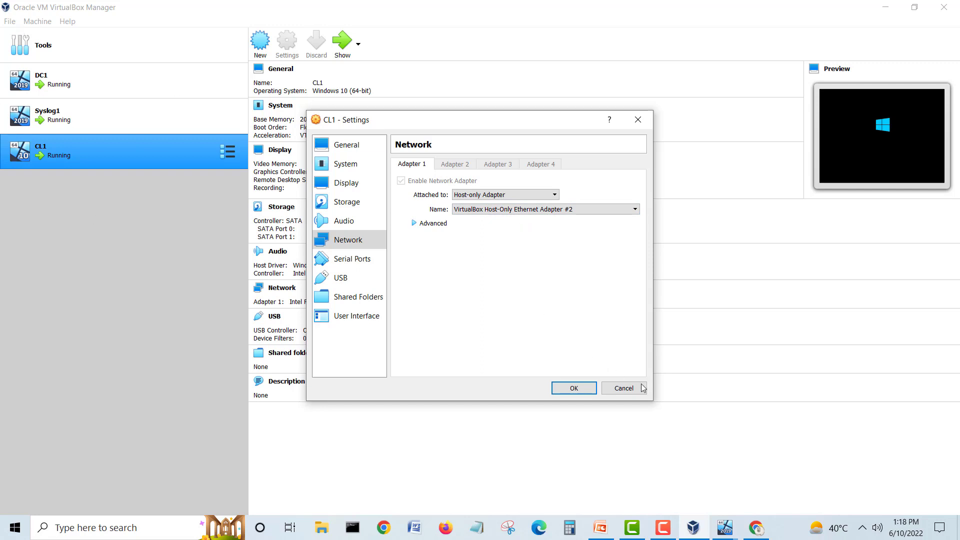
{"action": "left_click", "coordinate": [573, 389]}
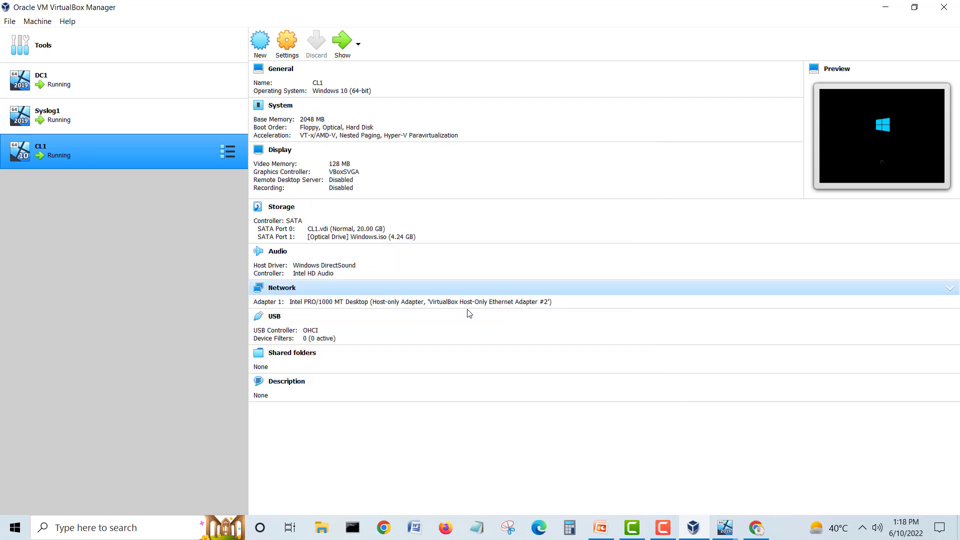
Step: Check Adapter #2's 192.168.193.1 address in Host Network Manager and compare with the diagram's switch
{"action": "left_click", "coordinate": [10, 21]}
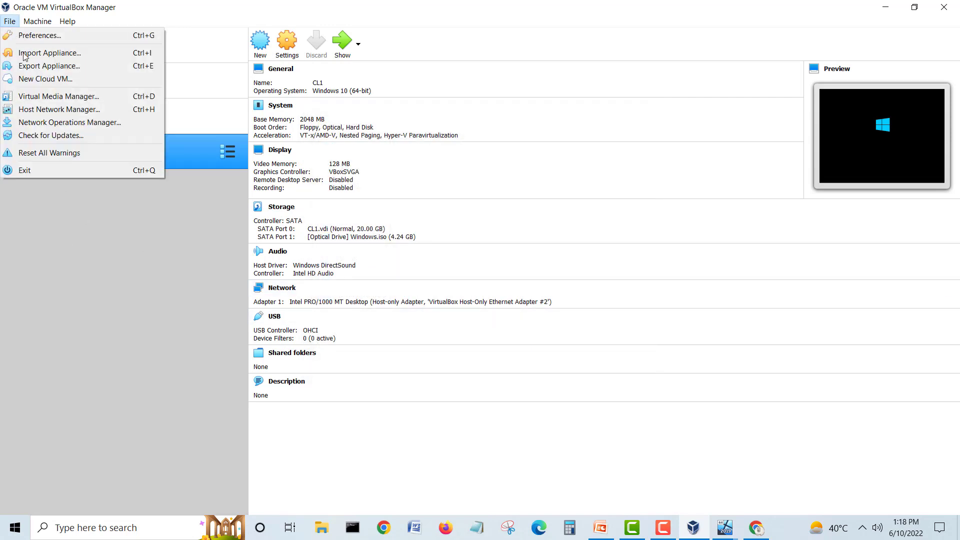
{"action": "left_click", "coordinate": [65, 110]}
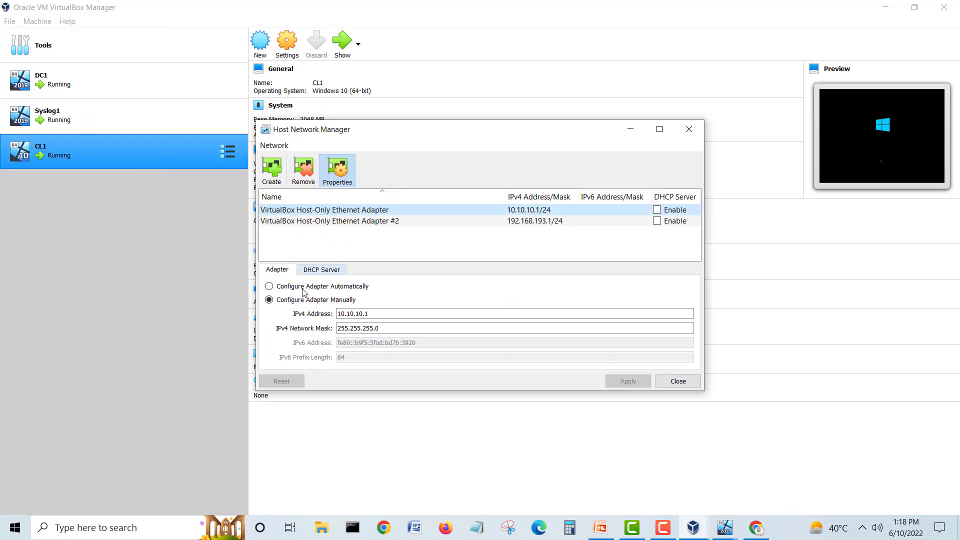
{"action": "left_click", "coordinate": [398, 222]}
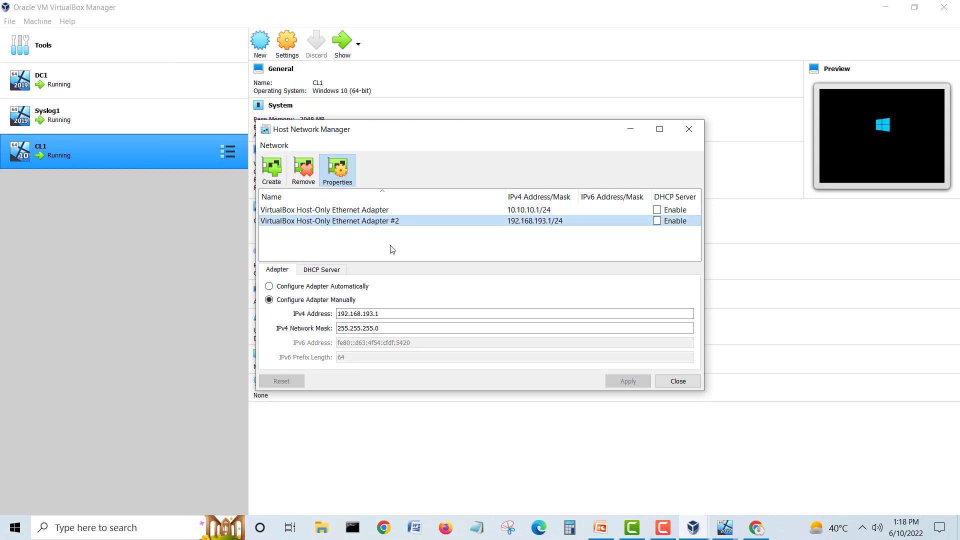
{"action": "left_click", "coordinate": [600, 527]}
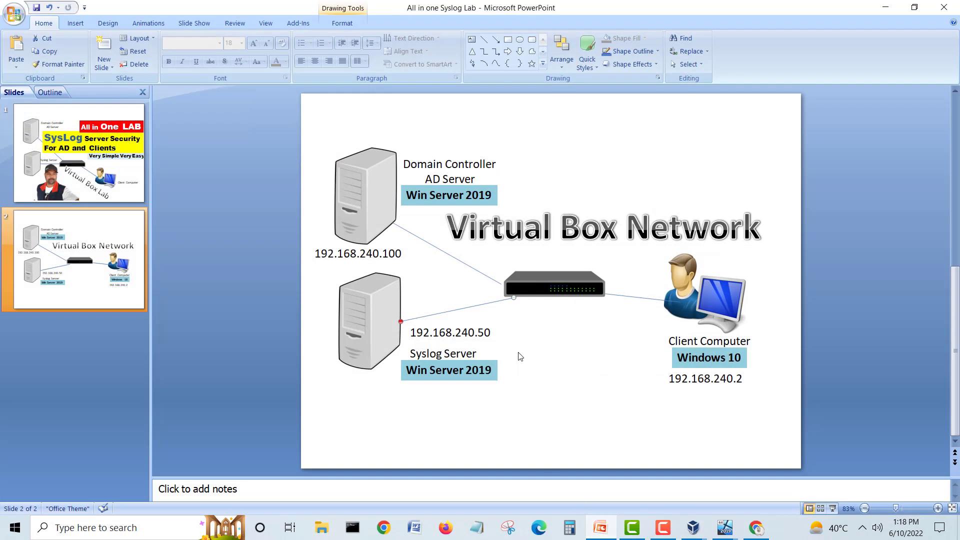
{"action": "left_click", "coordinate": [538, 290]}
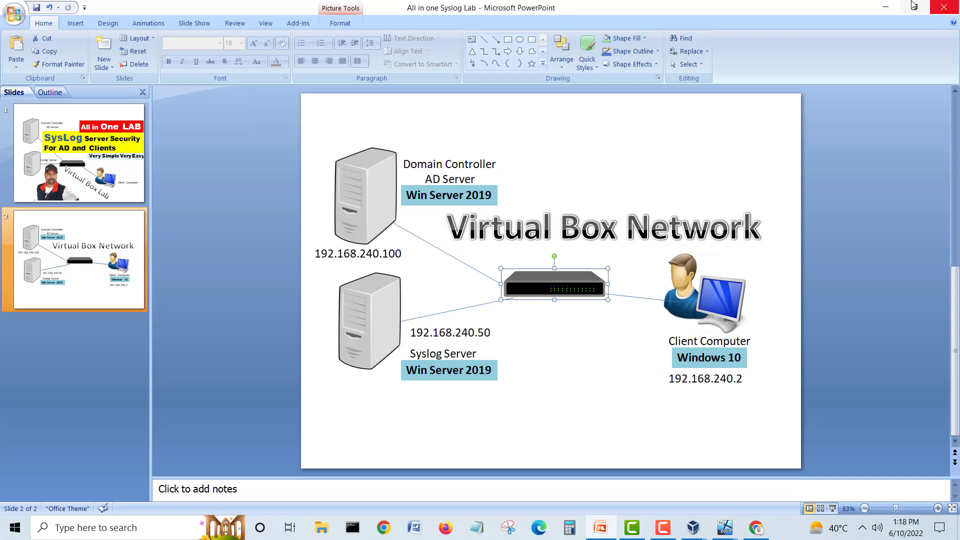
{"action": "left_click", "coordinate": [885, 9]}
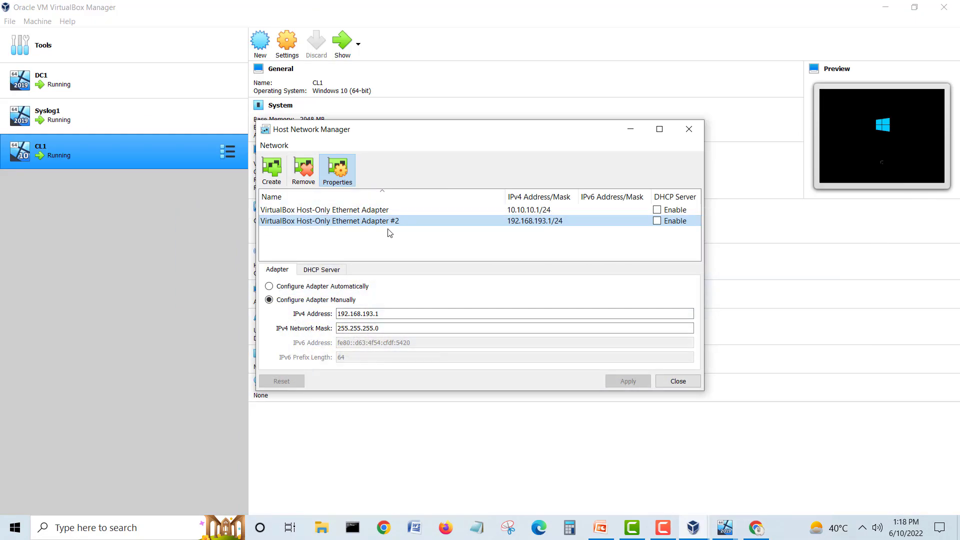
Step: Dismiss Adapter #2's context menu, close Host Network Manager, and select DC1 in the list
{"action": "right_click", "coordinate": [391, 223]}
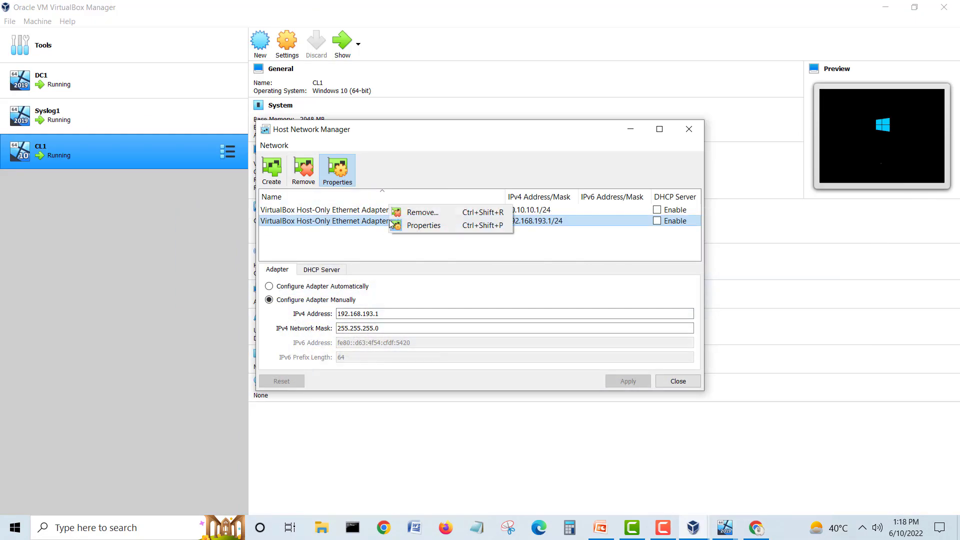
{"action": "left_click", "coordinate": [397, 253]}
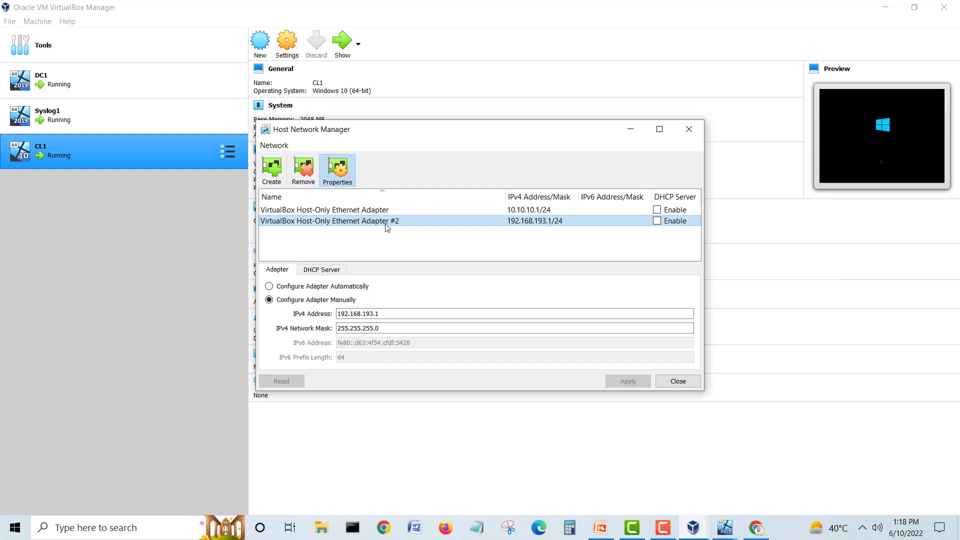
{"action": "left_click", "coordinate": [678, 381]}
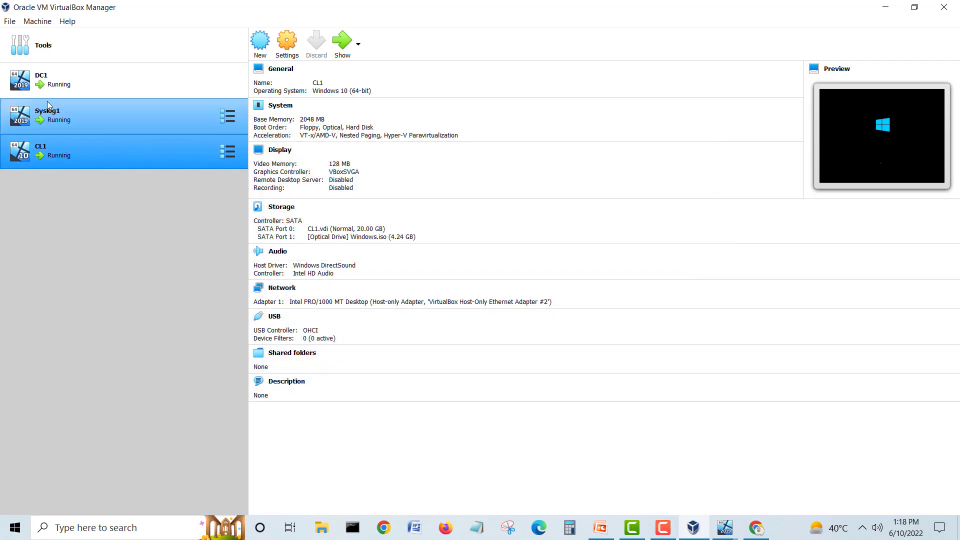
{"action": "left_click", "coordinate": [43, 85]}
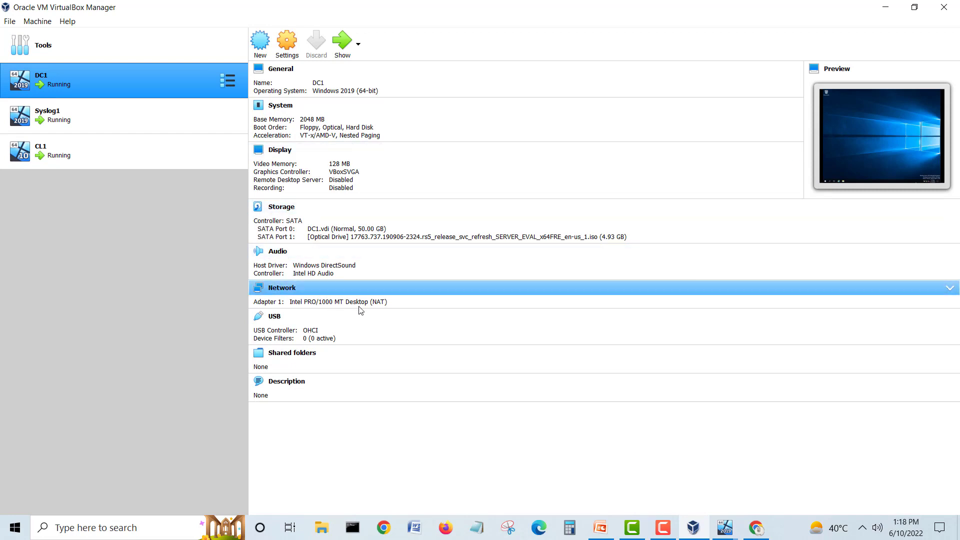
Step: Set DC1's adapter to Host-only, VirtualBox Host-Only Ethernet Adapter #2, save, and verify in its details
{"action": "left_click", "coordinate": [287, 47]}
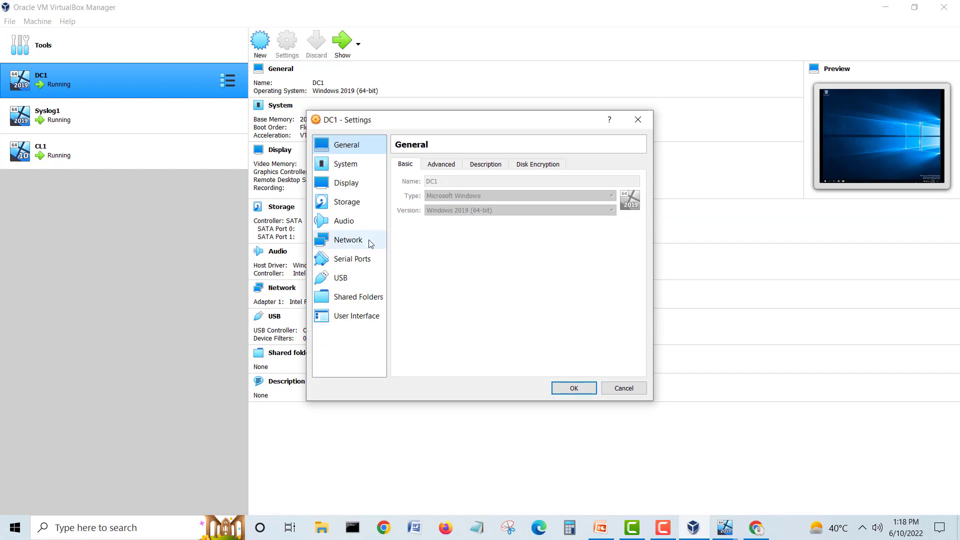
{"action": "left_click", "coordinate": [359, 245]}
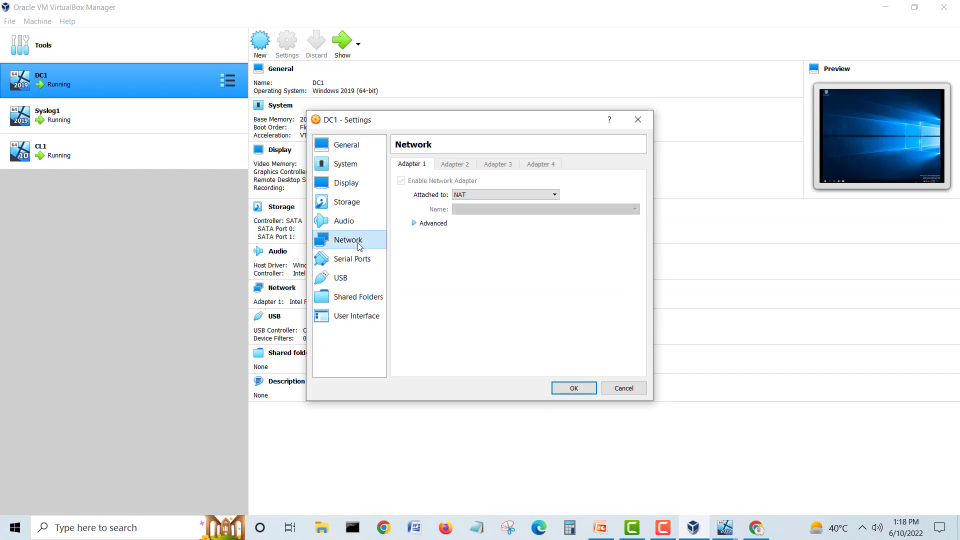
{"action": "left_click", "coordinate": [476, 195]}
{"action": "left_click", "coordinate": [500, 228]}
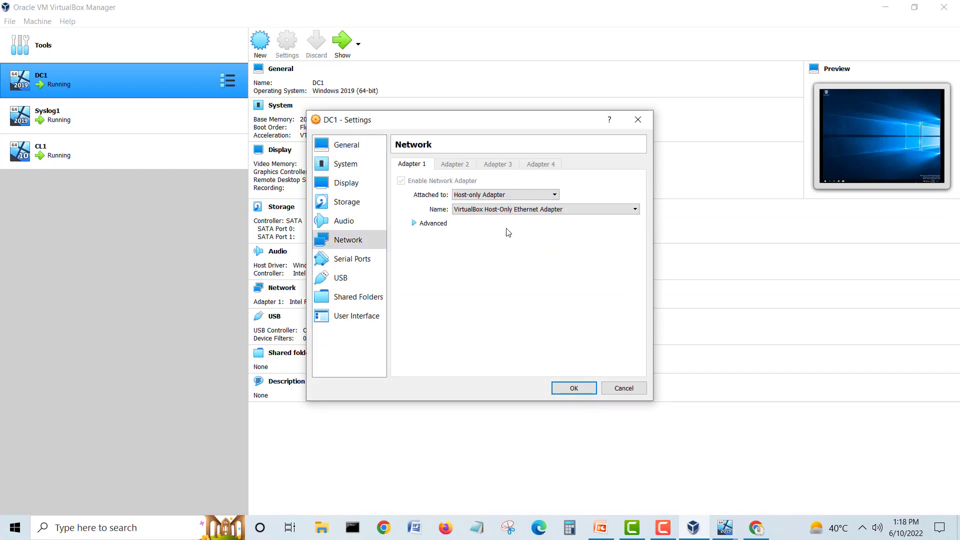
{"action": "left_click", "coordinate": [502, 212]}
{"action": "left_click", "coordinate": [531, 227]}
{"action": "left_click", "coordinate": [573, 387]}
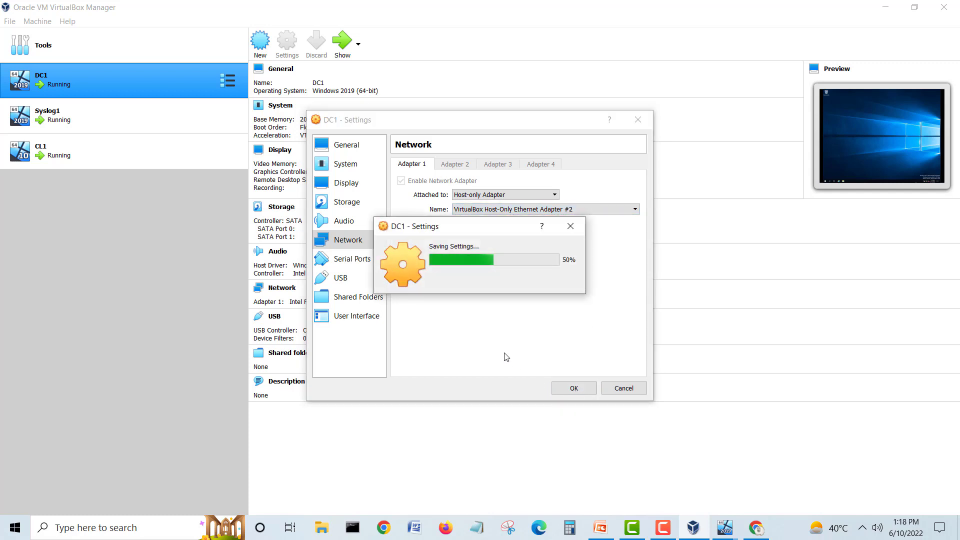
{"action": "left_click", "coordinate": [88, 120]}
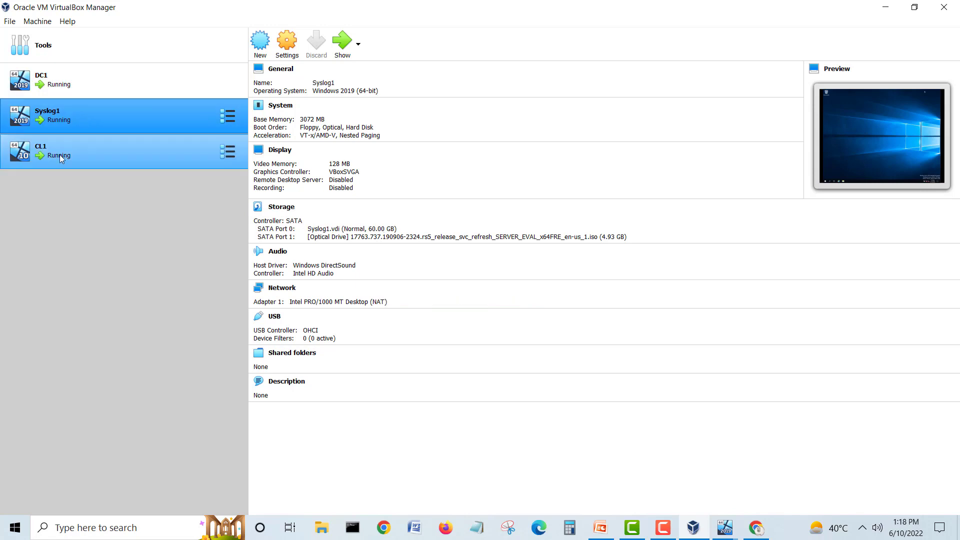
{"action": "left_click", "coordinate": [62, 89]}
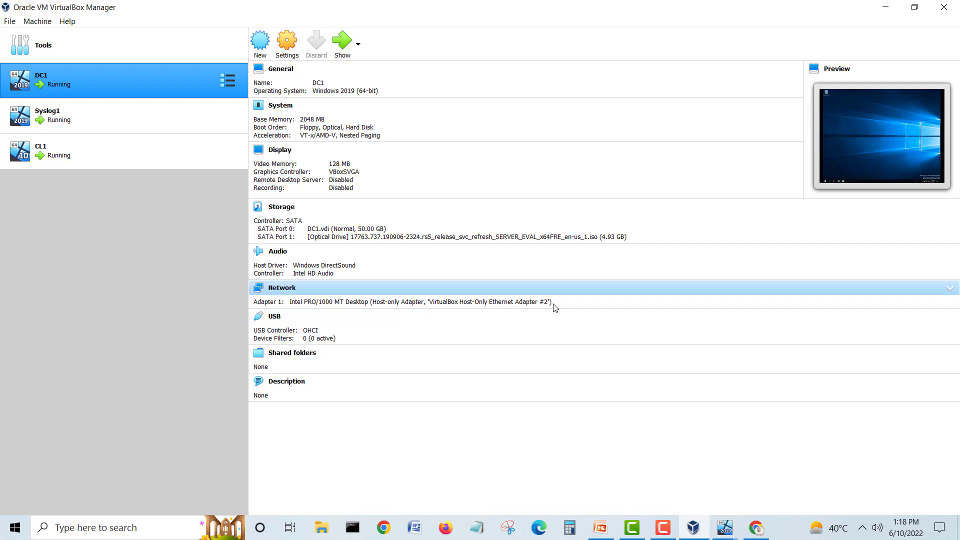
{"action": "left_click", "coordinate": [92, 122]}
Step: Set Syslog1's adapter to Host-only Adapter #2, then compare CL1, Syslog1 and DC1 network details
{"action": "right_click", "coordinate": [91, 124]}
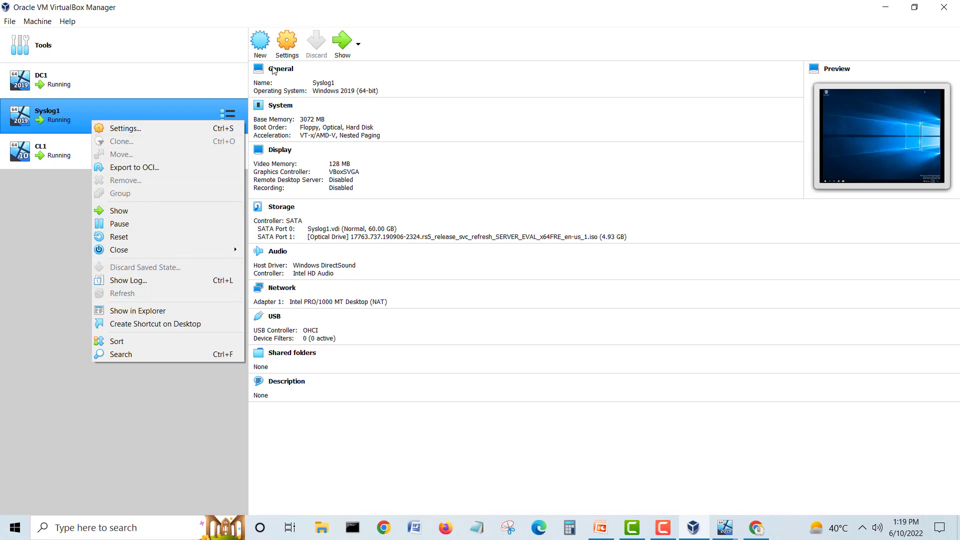
{"action": "left_click", "coordinate": [287, 44]}
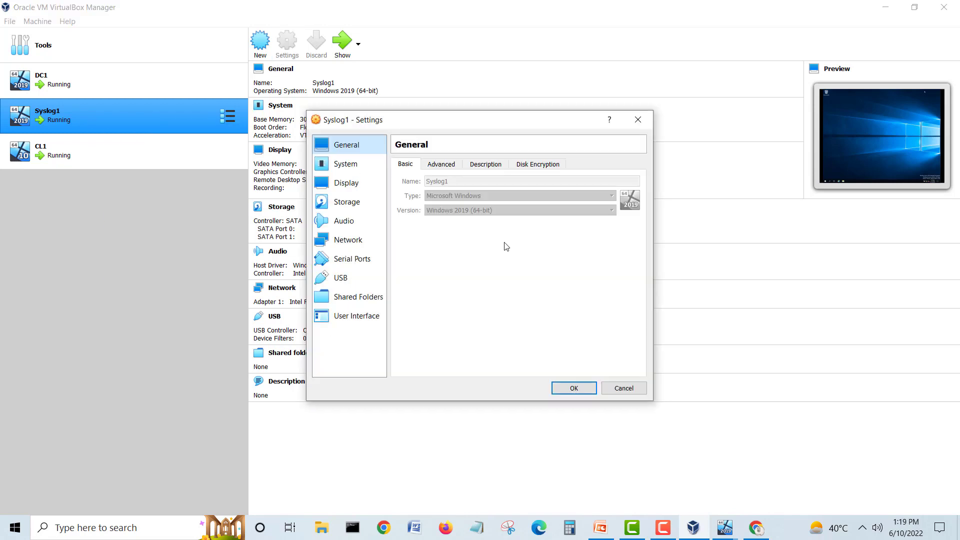
{"action": "left_click", "coordinate": [365, 244]}
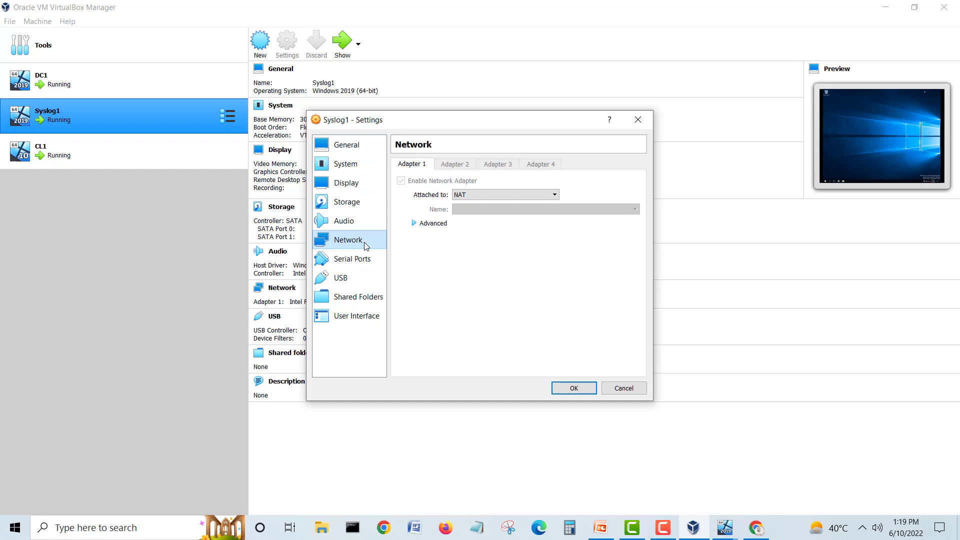
{"action": "left_click", "coordinate": [487, 197]}
{"action": "left_click", "coordinate": [507, 230]}
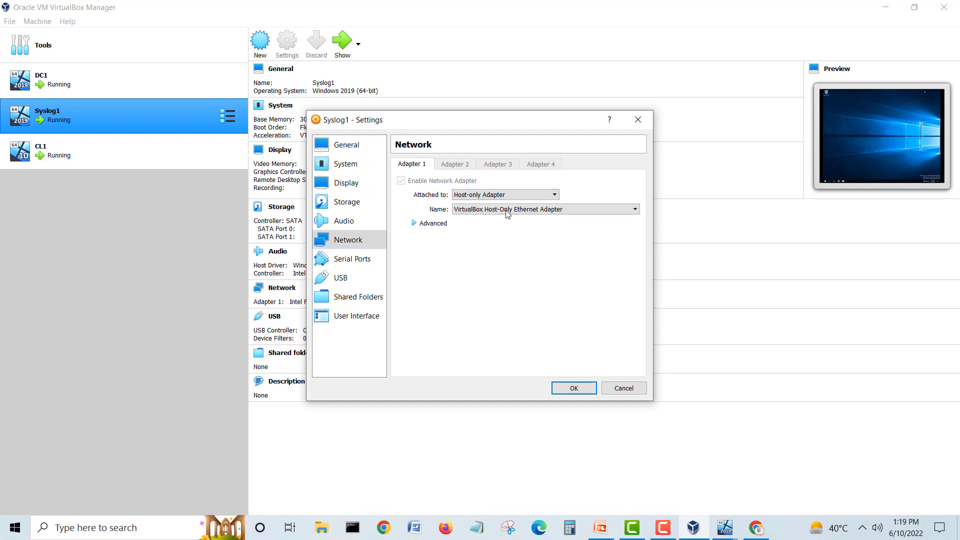
{"action": "left_click", "coordinate": [504, 209]}
{"action": "left_click", "coordinate": [526, 231]}
{"action": "left_click", "coordinate": [573, 388]}
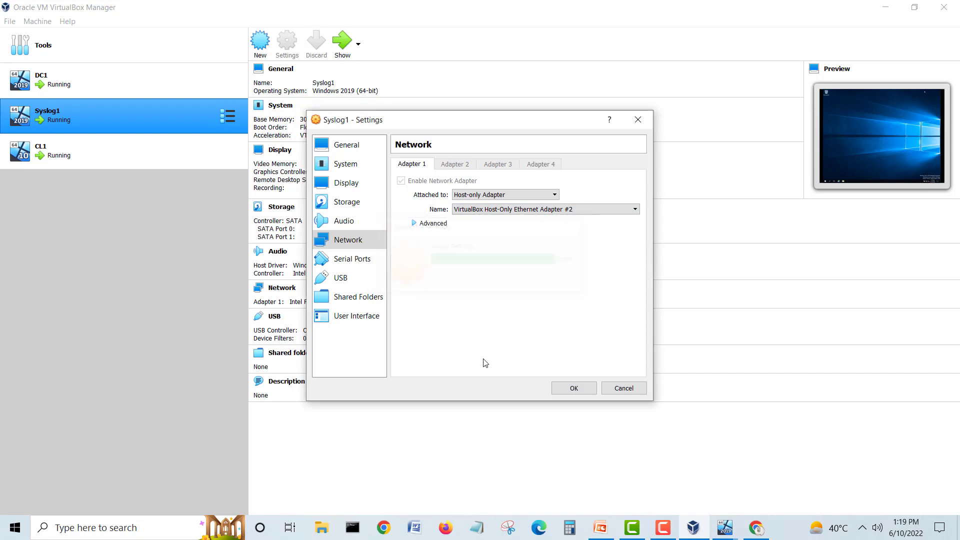
{"action": "left_click", "coordinate": [73, 158]}
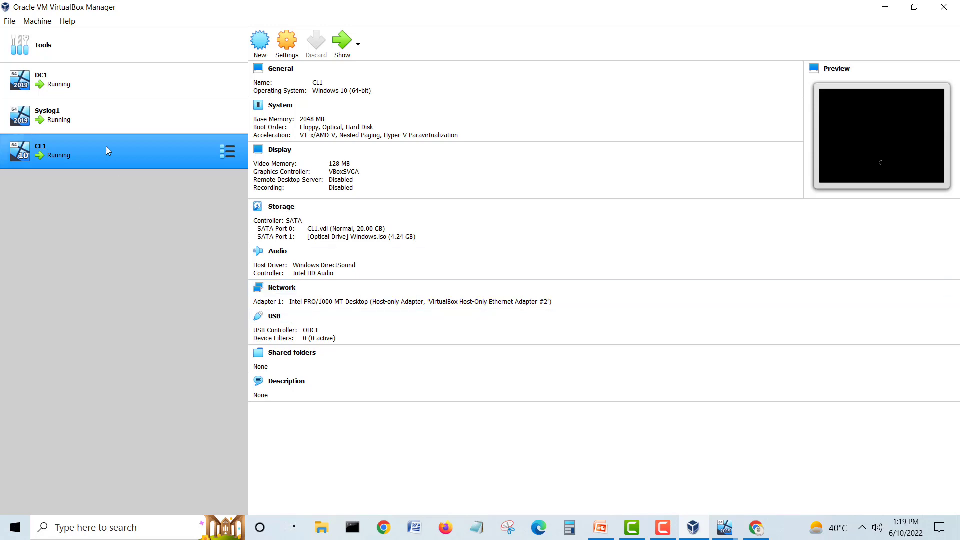
{"action": "left_click", "coordinate": [77, 120]}
{"action": "left_click", "coordinate": [78, 94]}
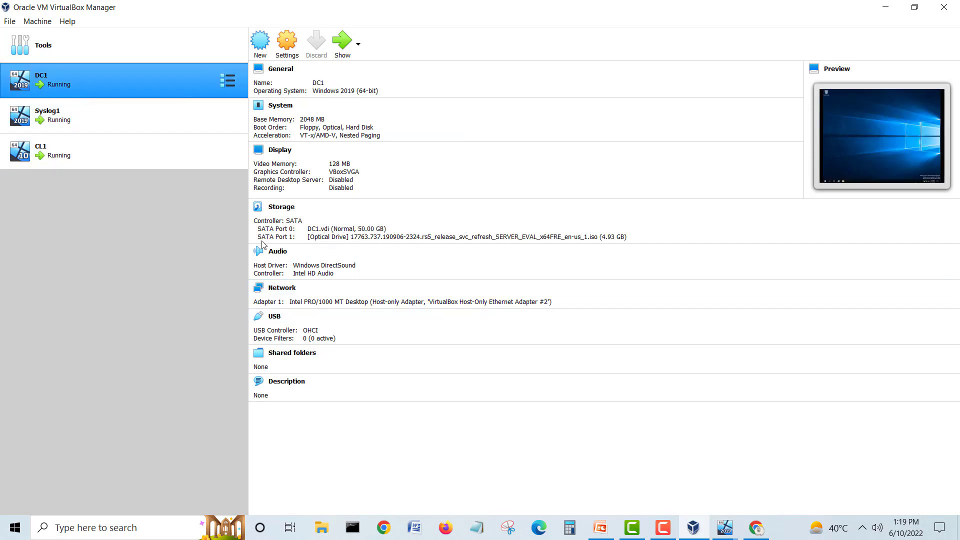
Step: Add a 'Virtual Adpr #2' text box and drag it just above the switch icon
{"action": "left_click", "coordinate": [602, 527]}
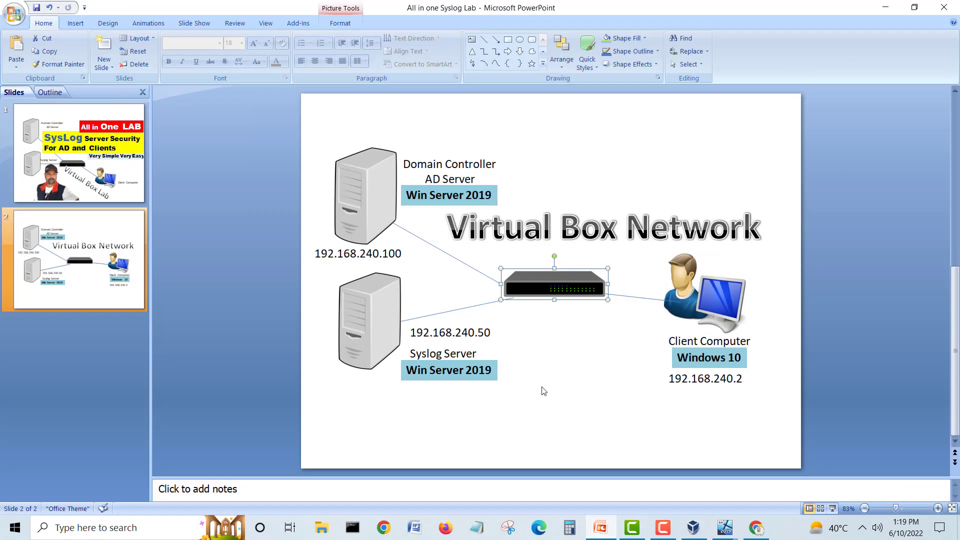
{"action": "left_click", "coordinate": [471, 39]}
{"action": "left_click", "coordinate": [539, 309]}
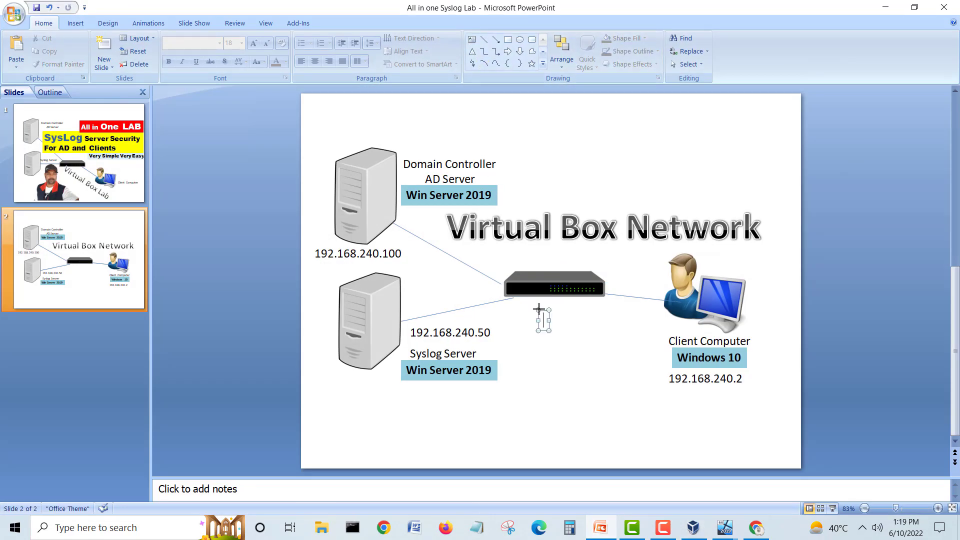
{"action": "type", "text": "Virtual Ad"}
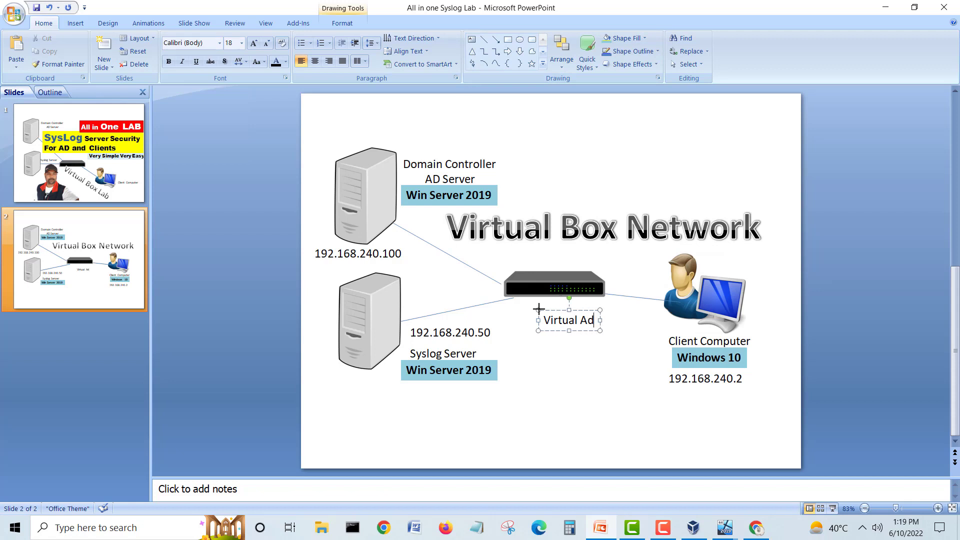
{"action": "type", "text": "pr #"}
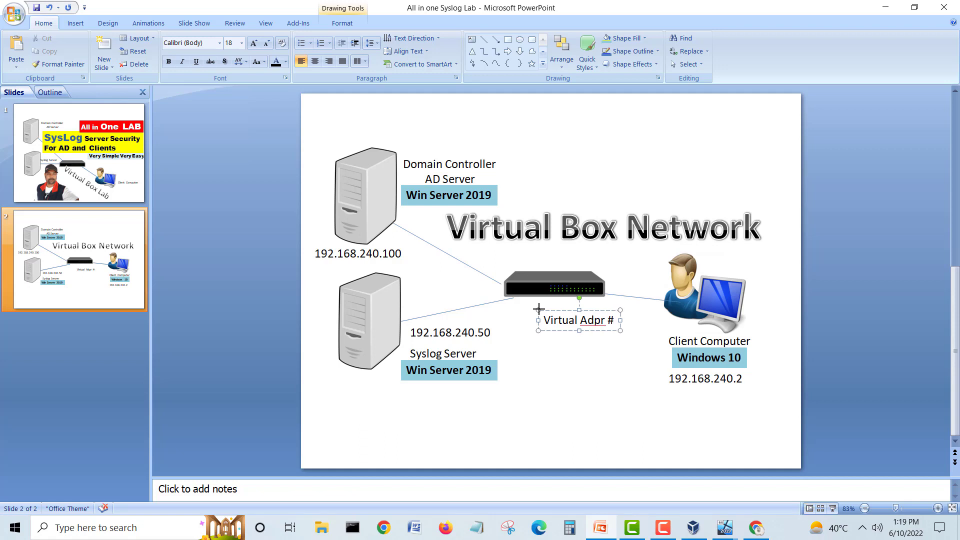
{"action": "type", "text": "2"}
{"action": "left_click", "coordinate": [559, 355]}
{"action": "left_click", "coordinate": [559, 316]}
{"action": "left_click_drag", "start_coordinate": [559, 314], "coordinate": [564, 268]}
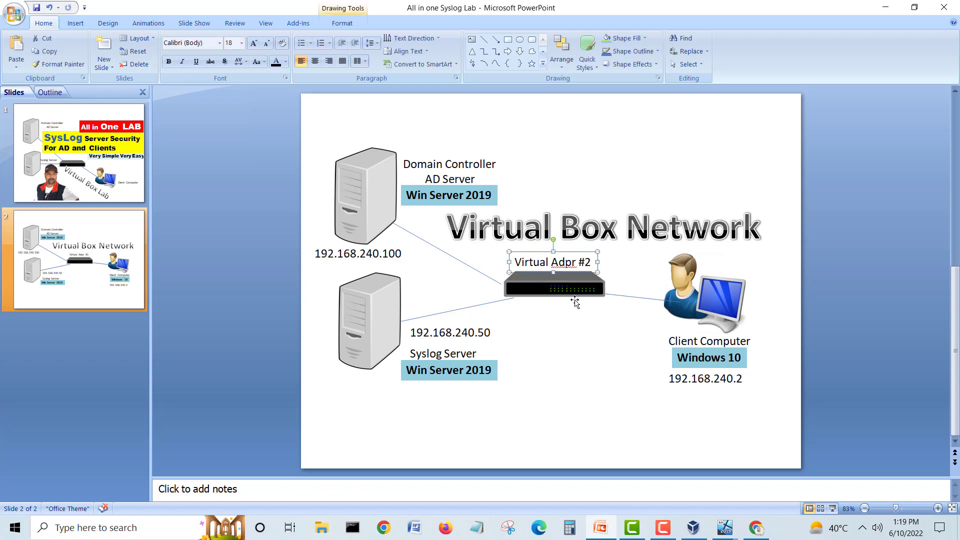
{"action": "left_click", "coordinate": [579, 366]}
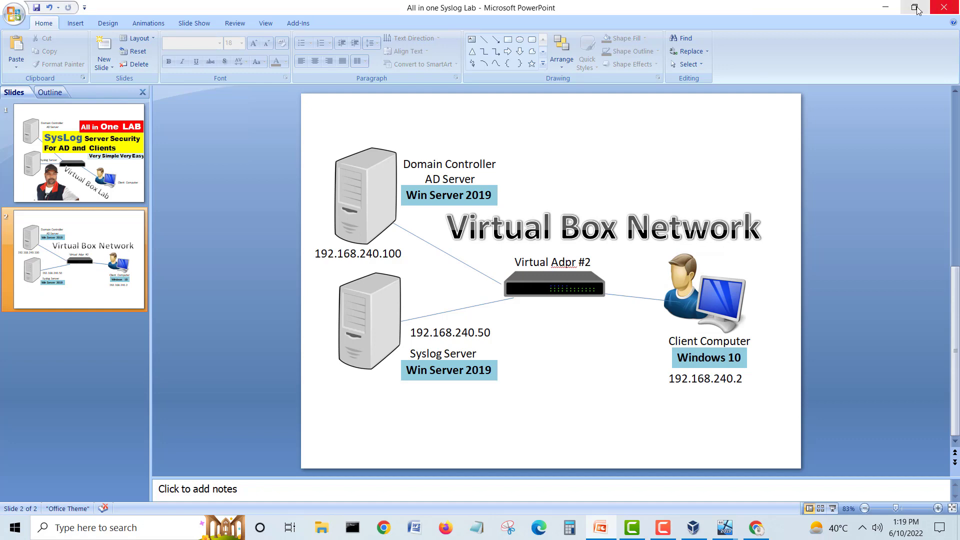
Step: Minimize the presentation and the Manager, then show CL1's window, dismiss its notice and minimize it
{"action": "left_click", "coordinate": [885, 7]}
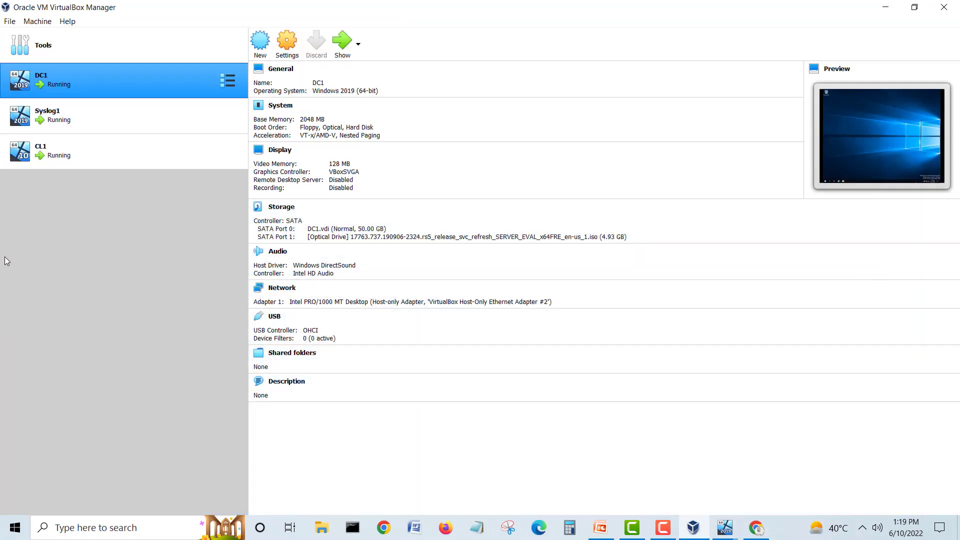
{"action": "left_click", "coordinate": [885, 7]}
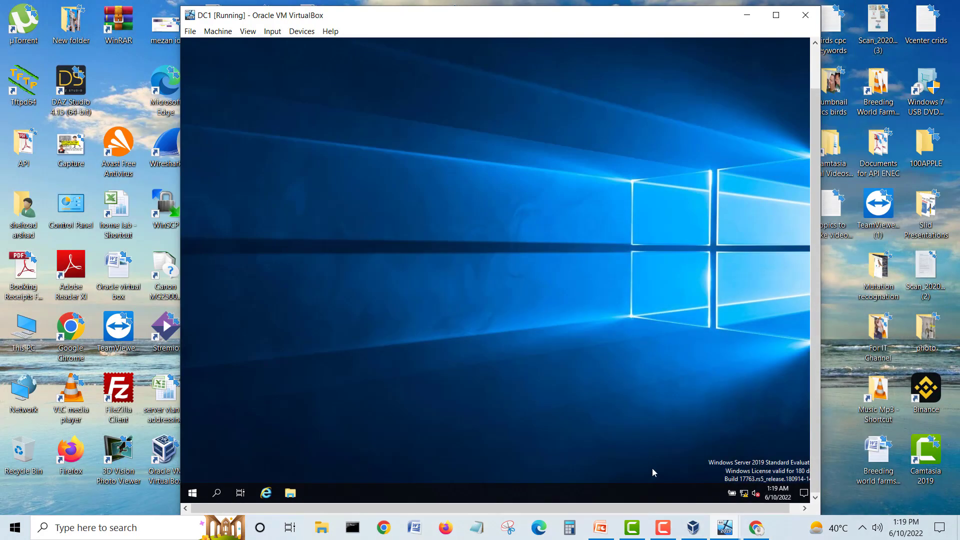
{"action": "mouse_move", "coordinate": [725, 528]}
{"action": "left_click", "coordinate": [799, 472]}
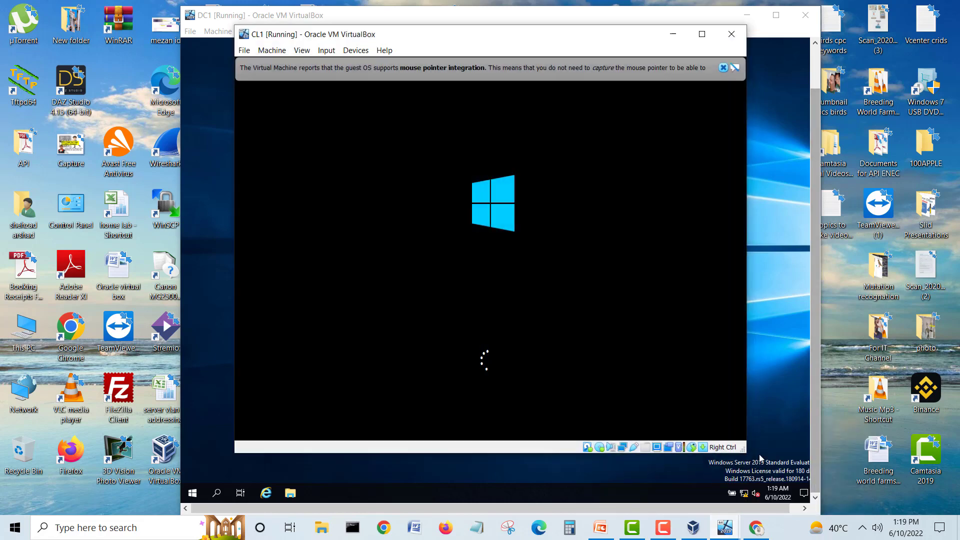
{"action": "left_click", "coordinate": [722, 67]}
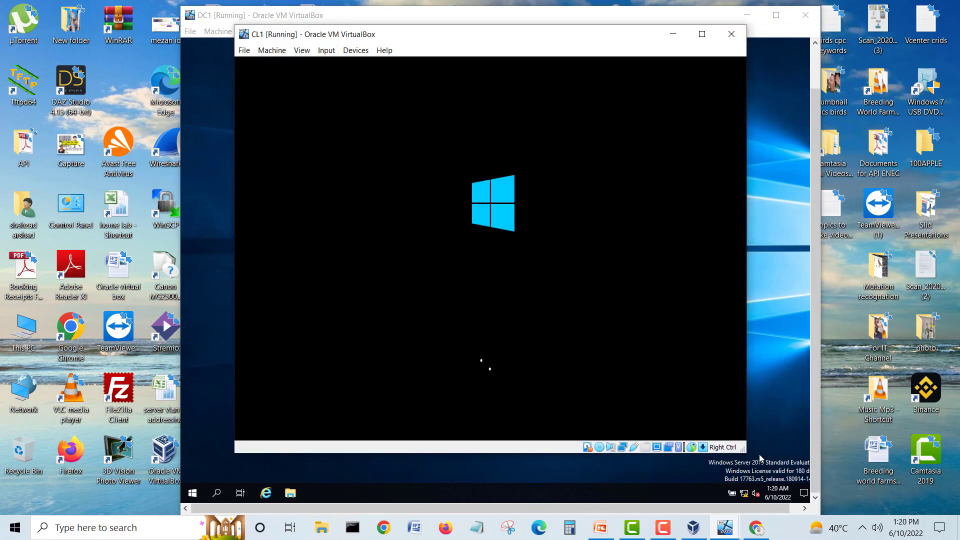
{"action": "left_click_drag", "start_coordinate": [574, 40], "coordinate": [668, 52]}
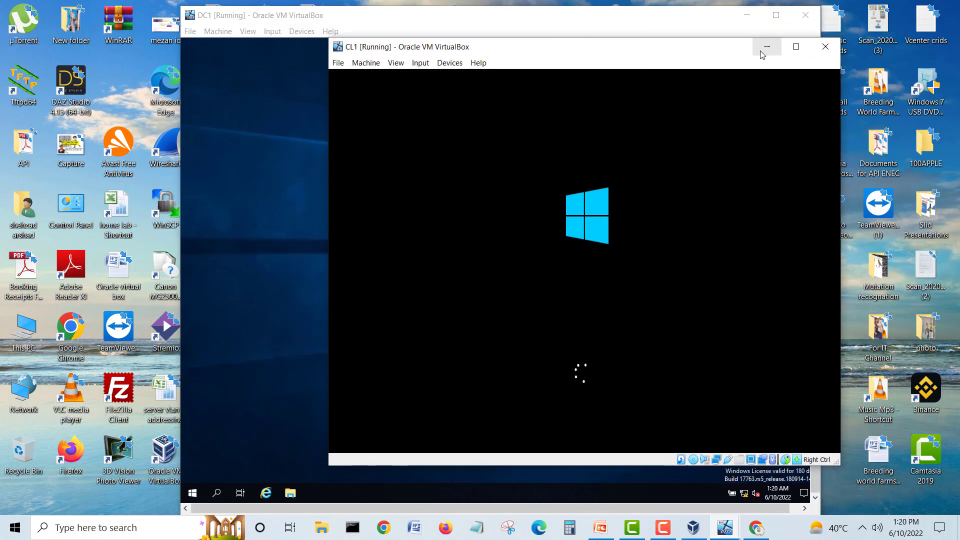
{"action": "left_click", "coordinate": [762, 52]}
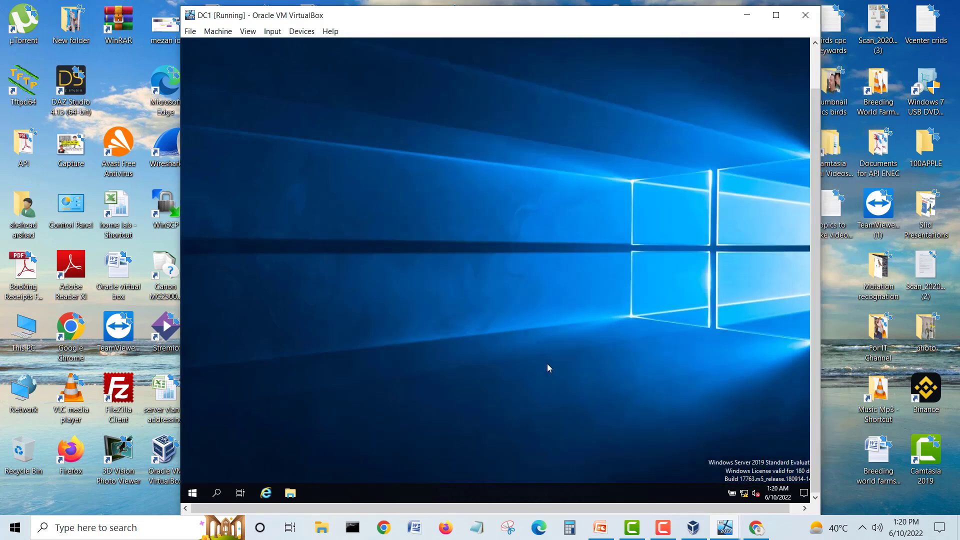
Step: Restore the network diagram slide and bring DC1's VM window in front of it
{"action": "left_click", "coordinate": [600, 527]}
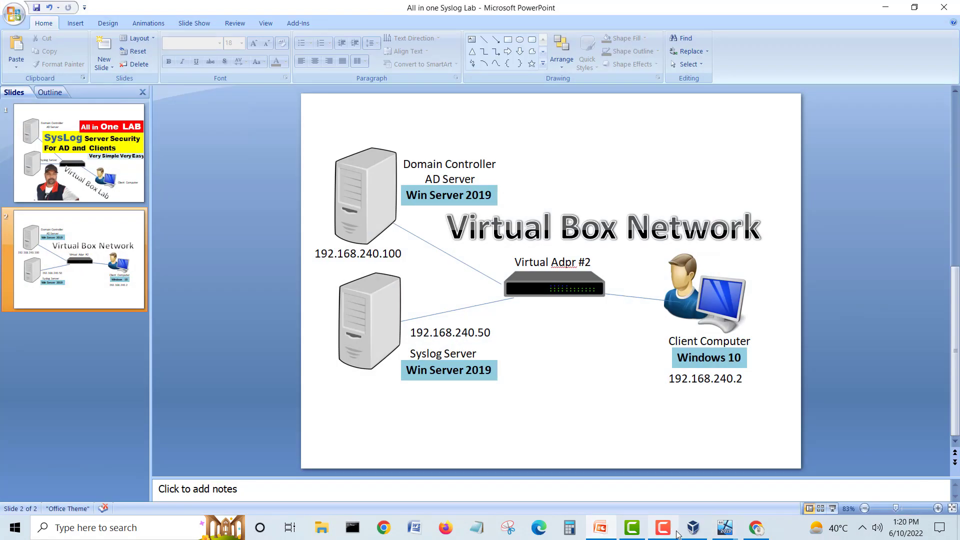
{"action": "mouse_move", "coordinate": [723, 533]}
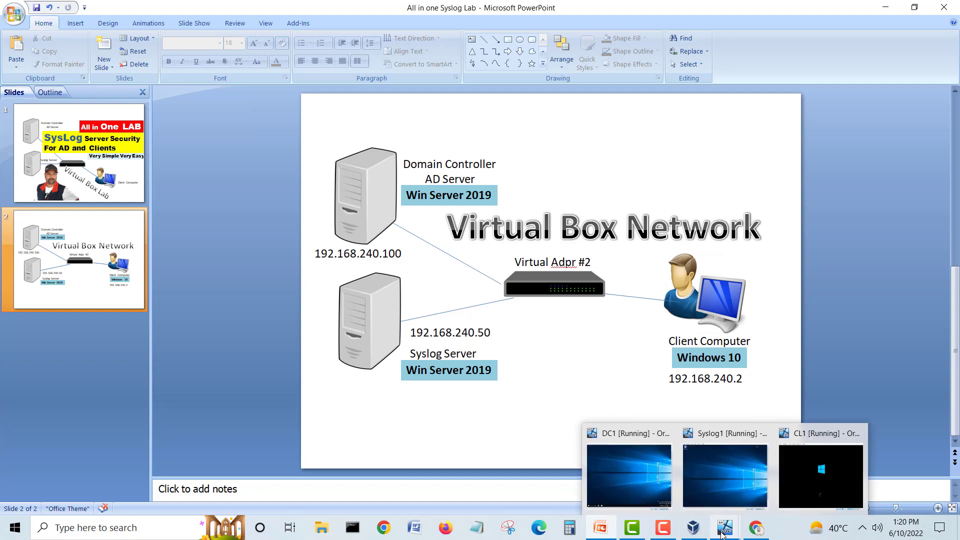
{"action": "left_click", "coordinate": [647, 479]}
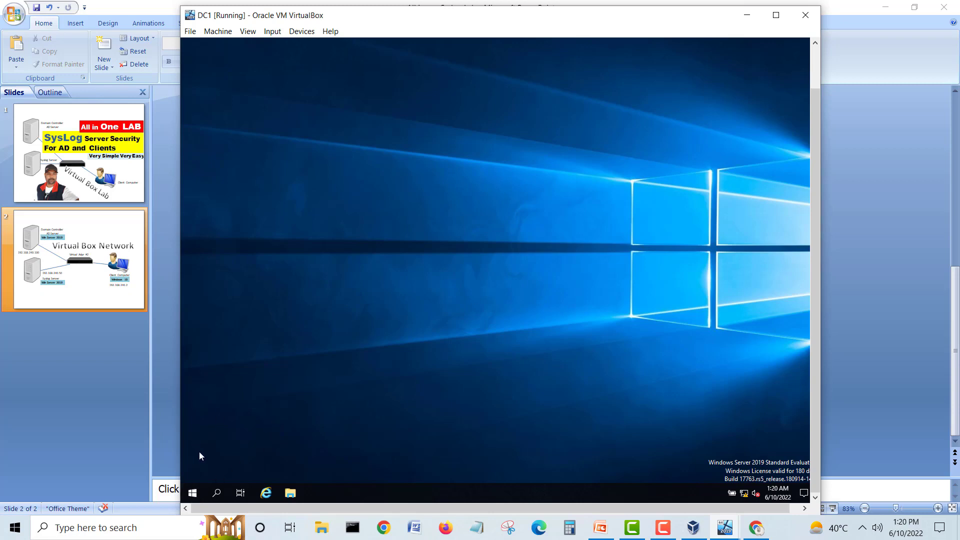
Step: Launch Server Manager from DC1's Start menu and switch it to the Local Server page
{"action": "left_click", "coordinate": [192, 495]}
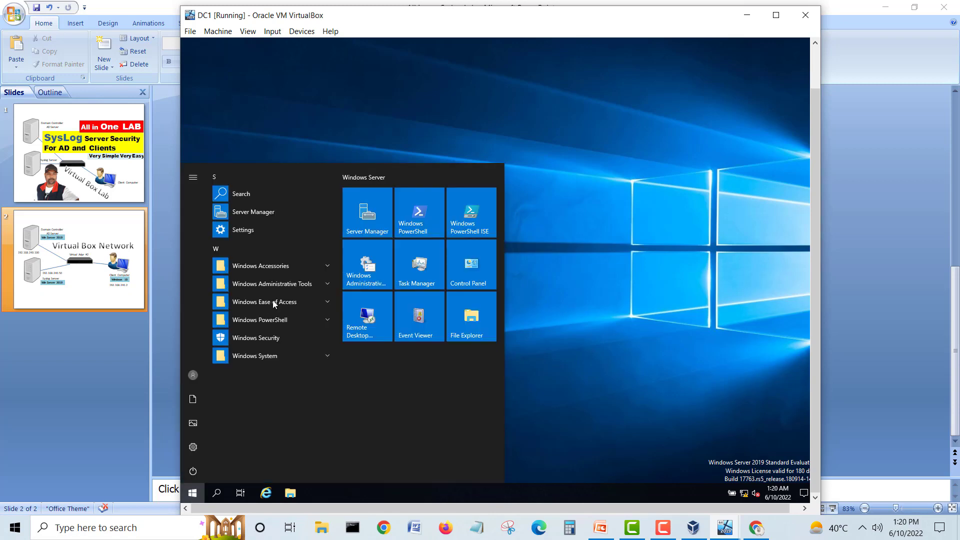
{"action": "left_click", "coordinate": [363, 222]}
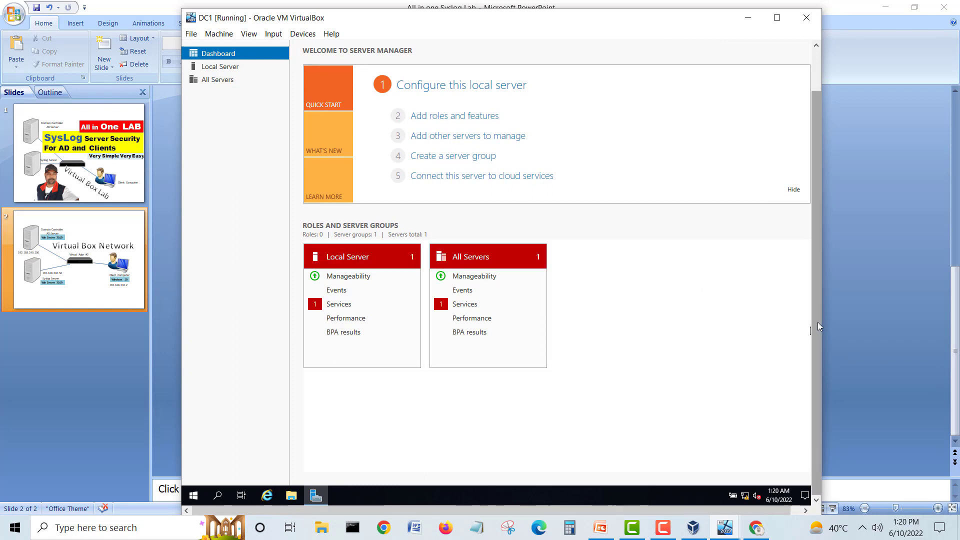
{"action": "left_click", "coordinate": [955, 338]}
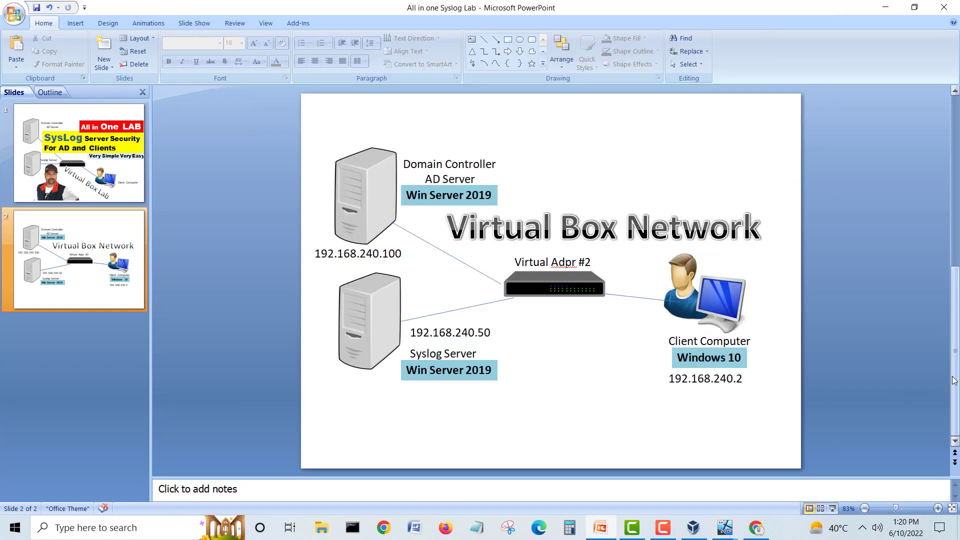
{"action": "mouse_move", "coordinate": [693, 527]}
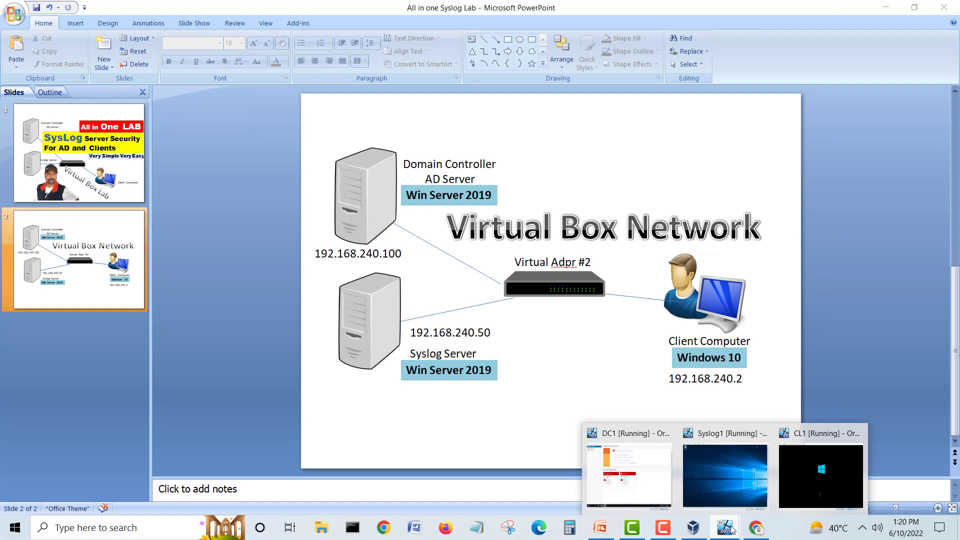
{"action": "left_click", "coordinate": [660, 484]}
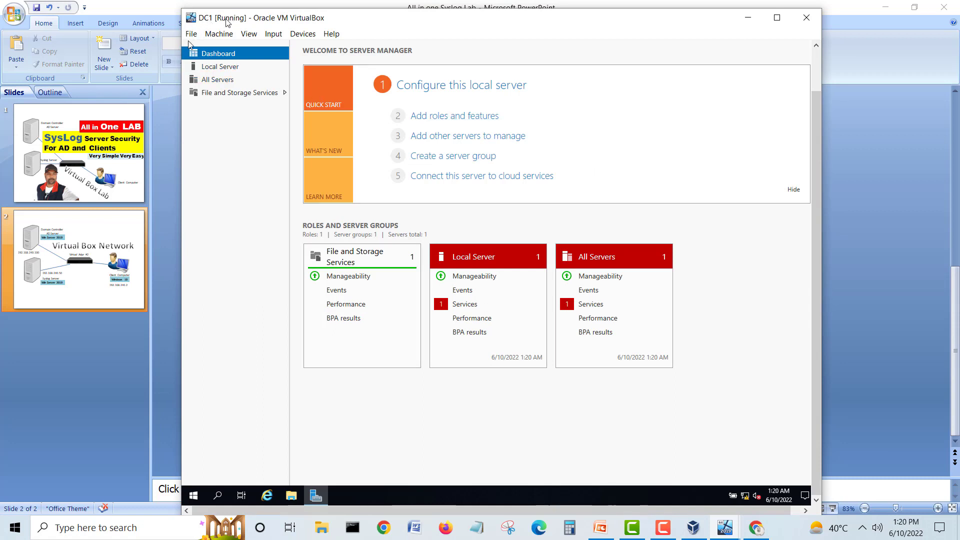
{"action": "left_click", "coordinate": [220, 66]}
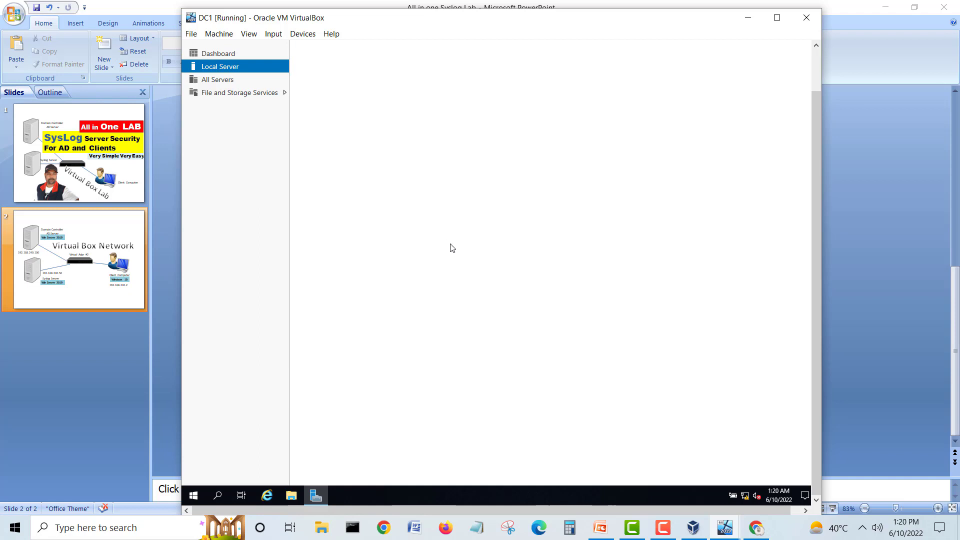
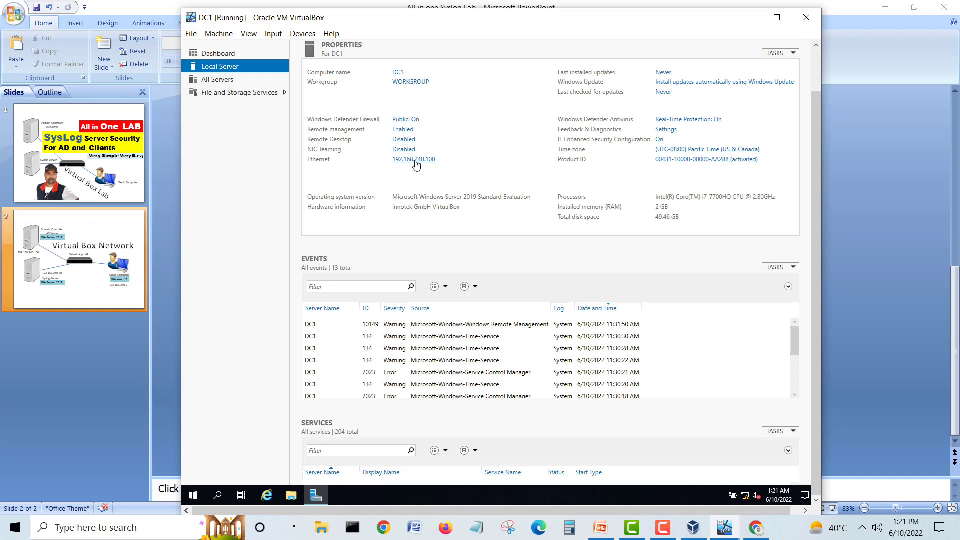
Step: Switch DC1's Server Manager from Local Server to the Dashboard view
{"action": "left_click", "coordinate": [227, 58]}
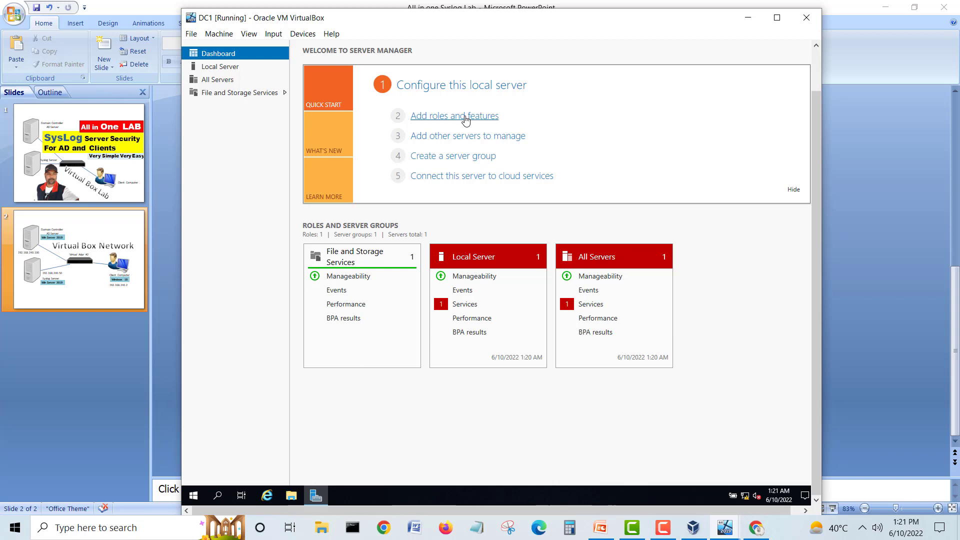
Step: Install the Active Directory Domain Services role with its management tools on DC1 via Add Roles and Features
{"action": "left_click", "coordinate": [465, 117]}
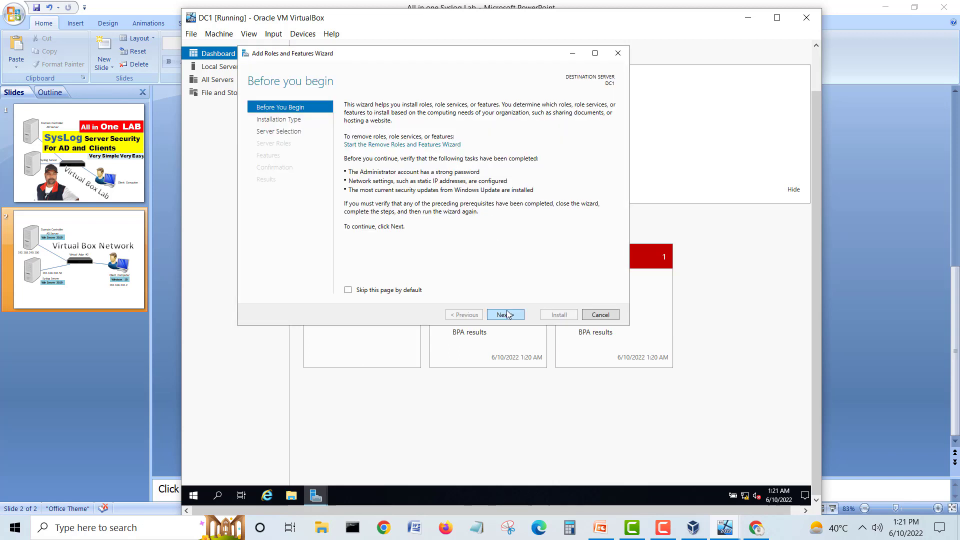
{"action": "left_click", "coordinate": [505, 314]}
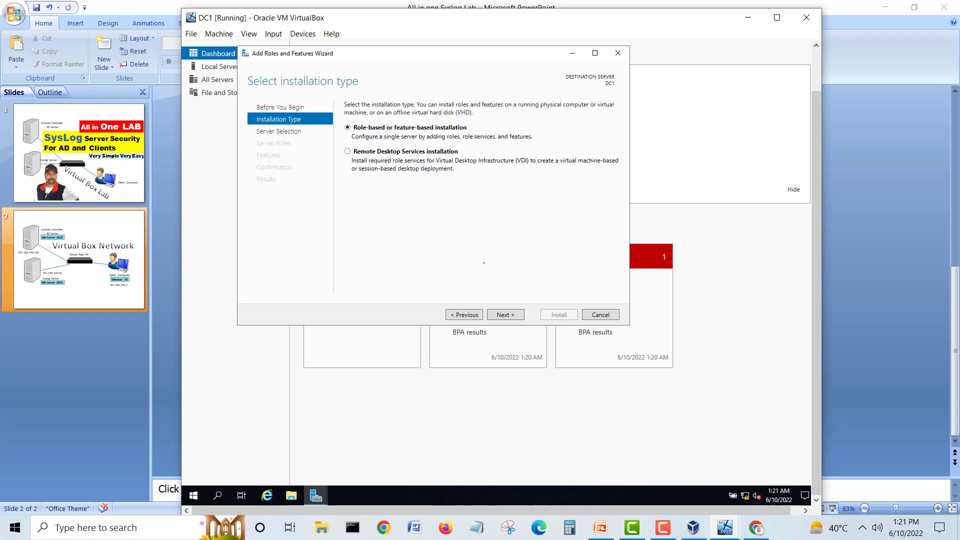
{"action": "left_click", "coordinate": [499, 316]}
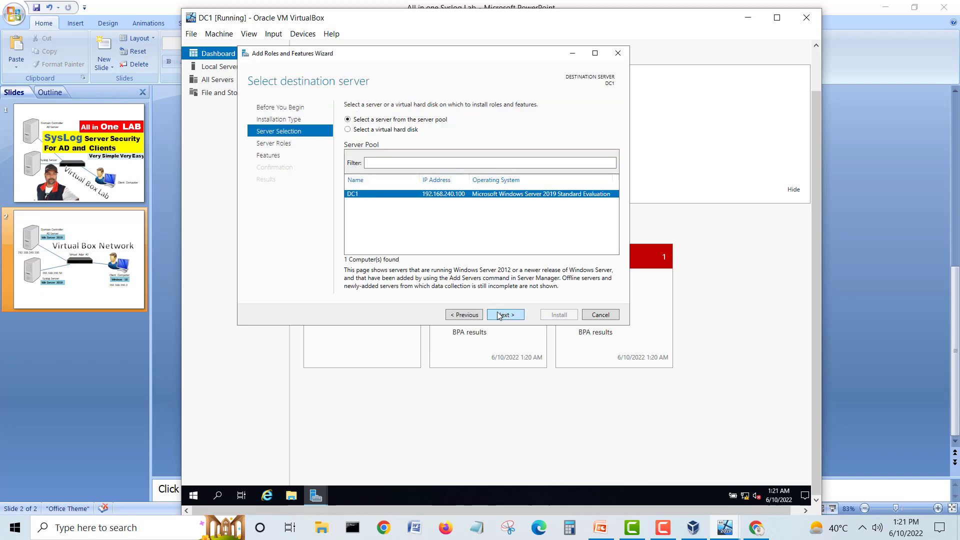
{"action": "left_click", "coordinate": [499, 315]}
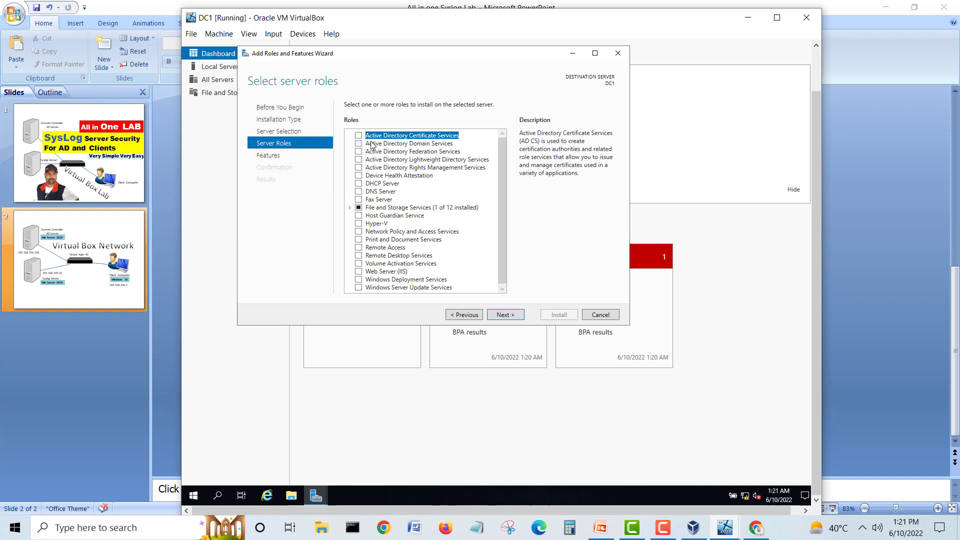
{"action": "left_click", "coordinate": [358, 144]}
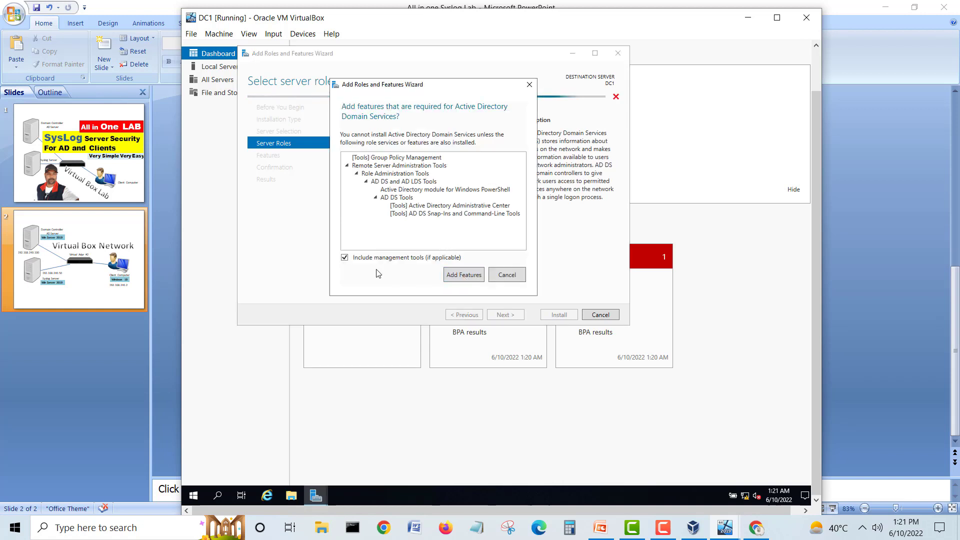
{"action": "left_click", "coordinate": [460, 277]}
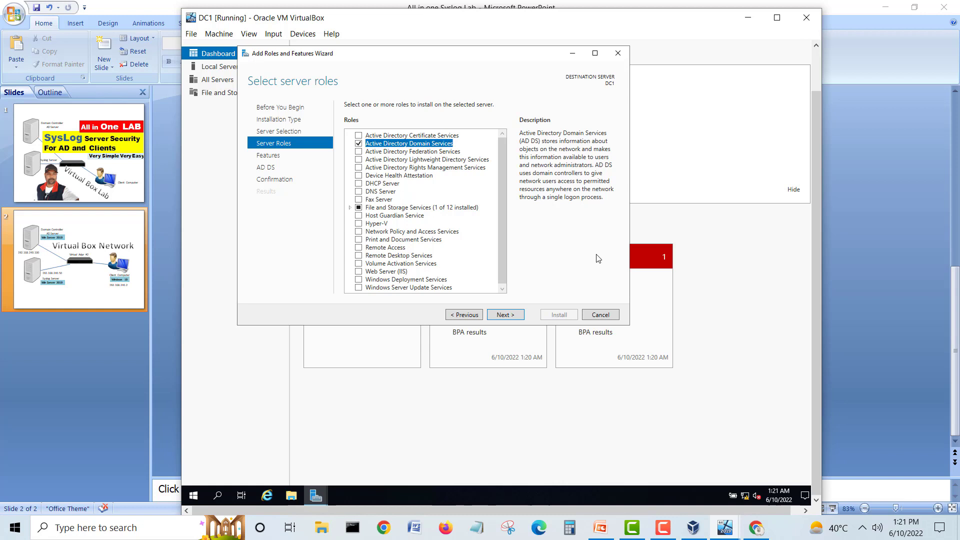
{"action": "left_click", "coordinate": [516, 319]}
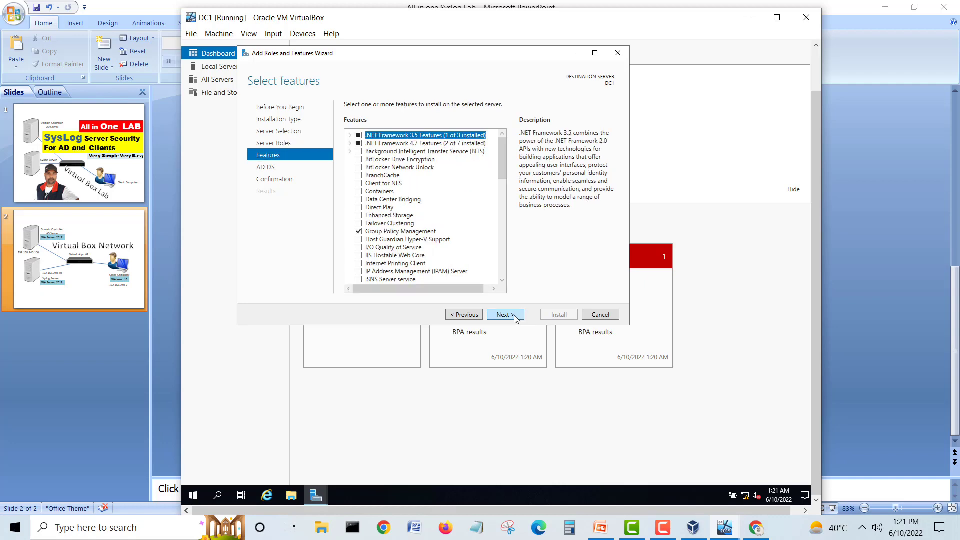
{"action": "left_click", "coordinate": [515, 319]}
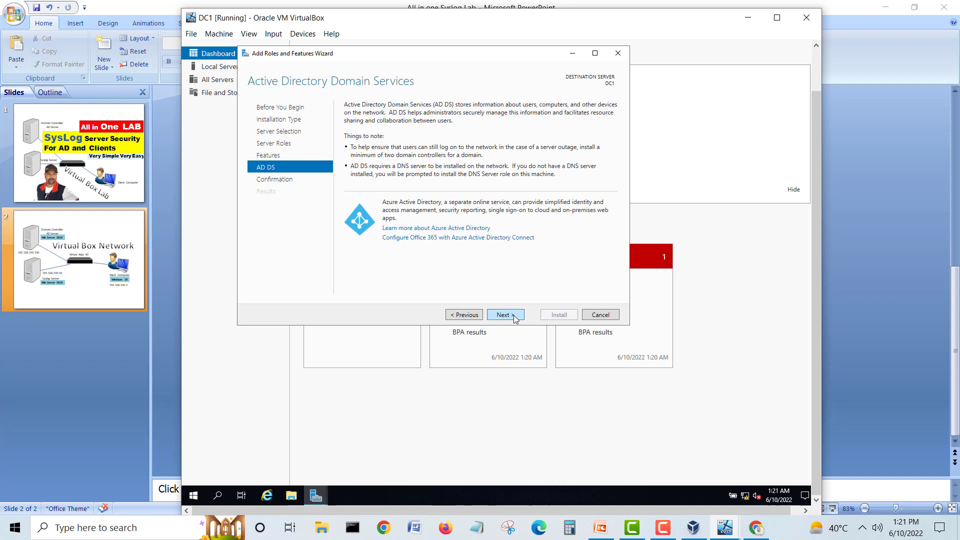
{"action": "left_click", "coordinate": [515, 319]}
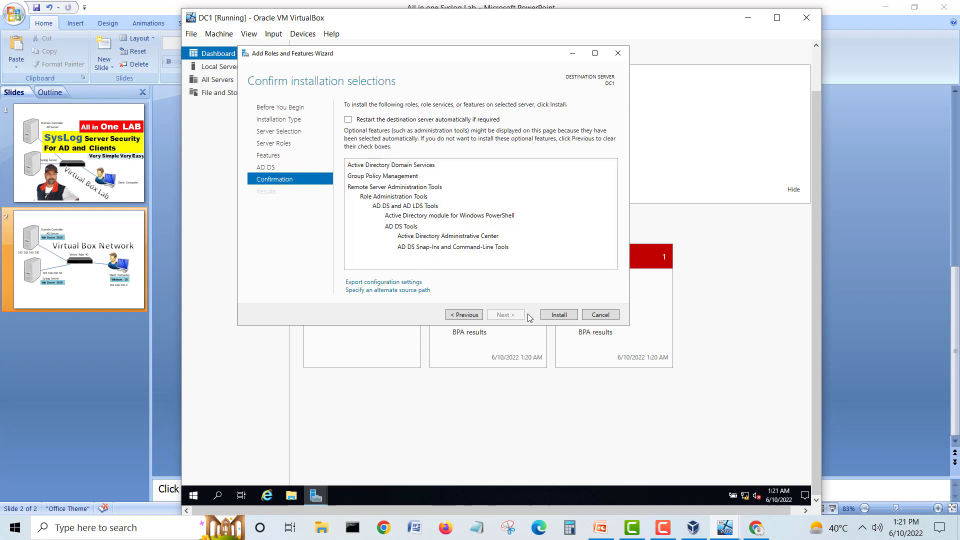
{"action": "left_click", "coordinate": [560, 315]}
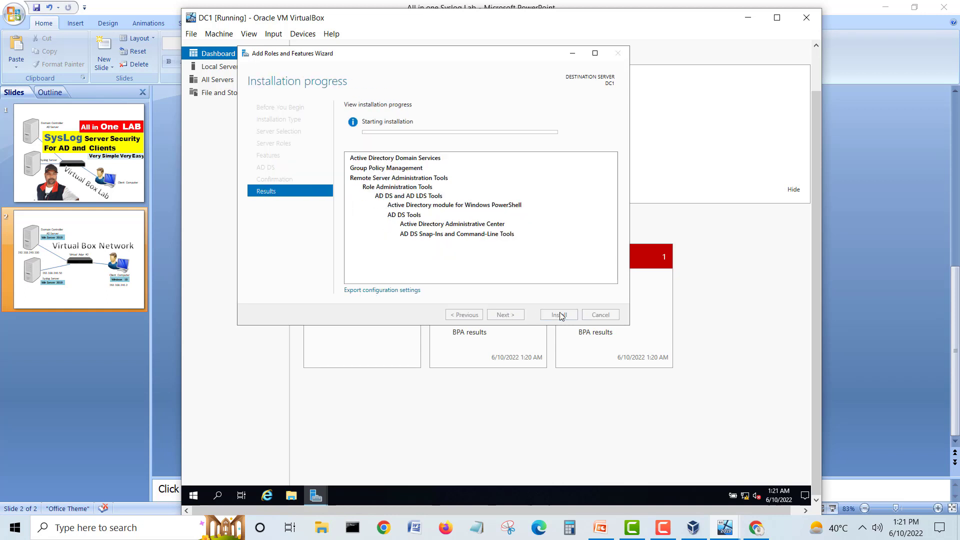
Step: Move DC1's installation progress window aside and place CL1's VM window on the desktop
{"action": "left_click_drag", "start_coordinate": [433, 52], "coordinate": [465, 94]}
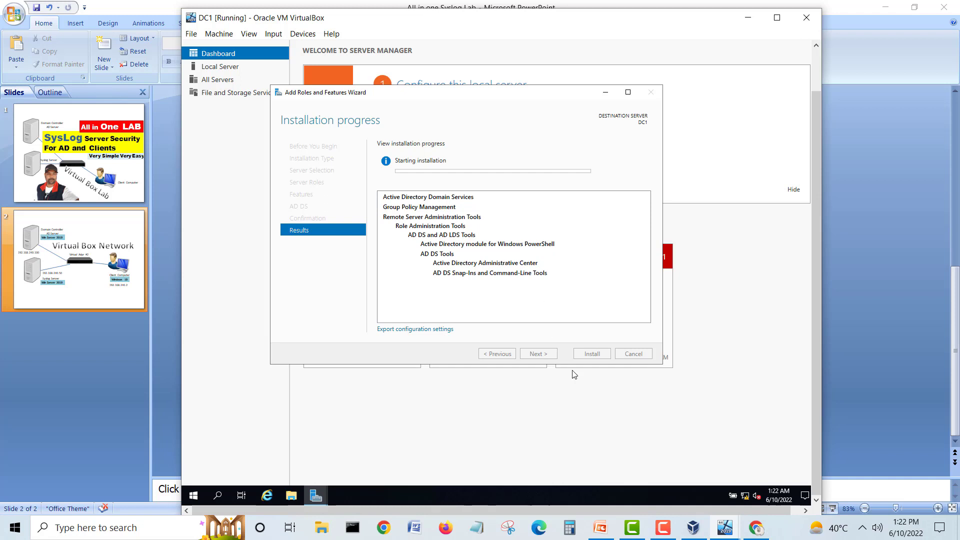
{"action": "left_click", "coordinate": [719, 533]}
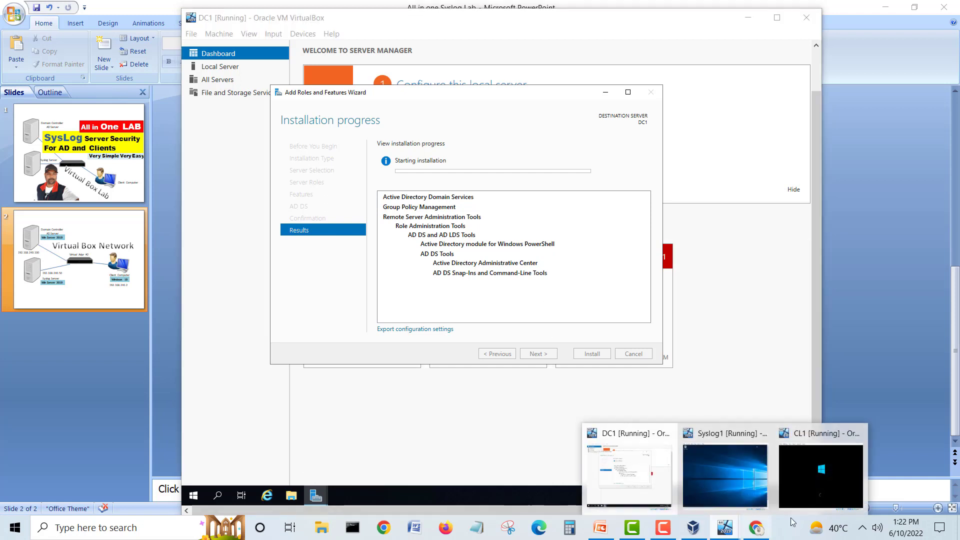
{"action": "left_click", "coordinate": [796, 490]}
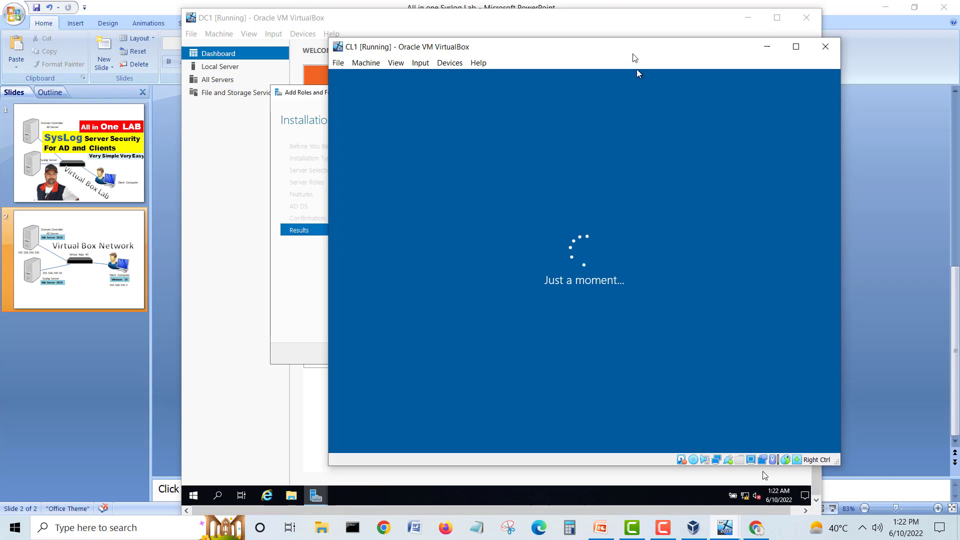
{"action": "left_click_drag", "start_coordinate": [634, 56], "coordinate": [702, 50]}
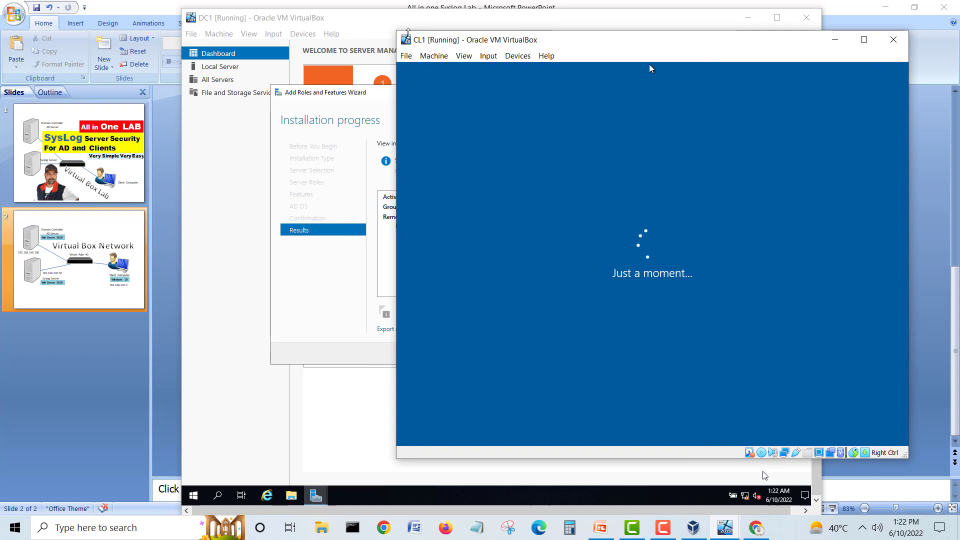
{"action": "left_click_drag", "start_coordinate": [602, 48], "coordinate": [613, 52]}
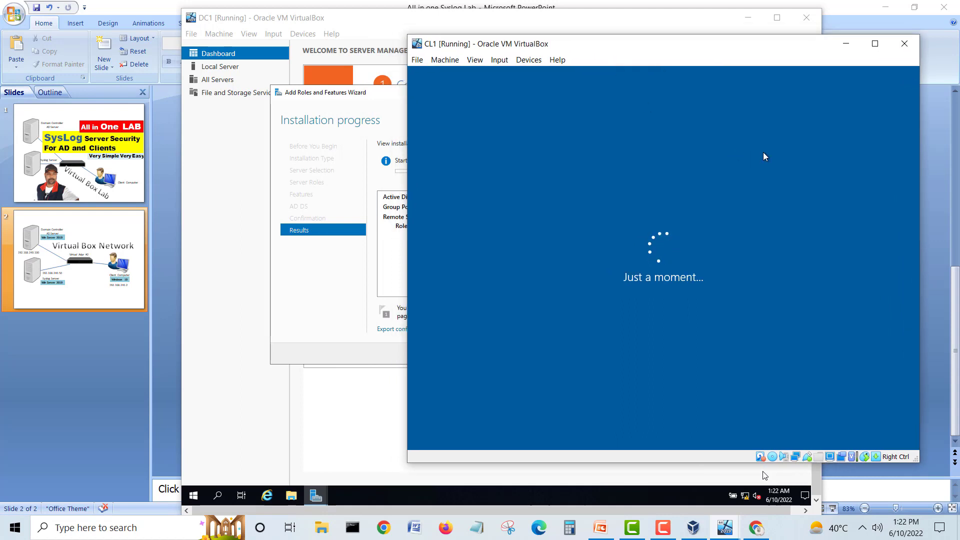
{"action": "left_click_drag", "start_coordinate": [755, 48], "coordinate": [715, 57]}
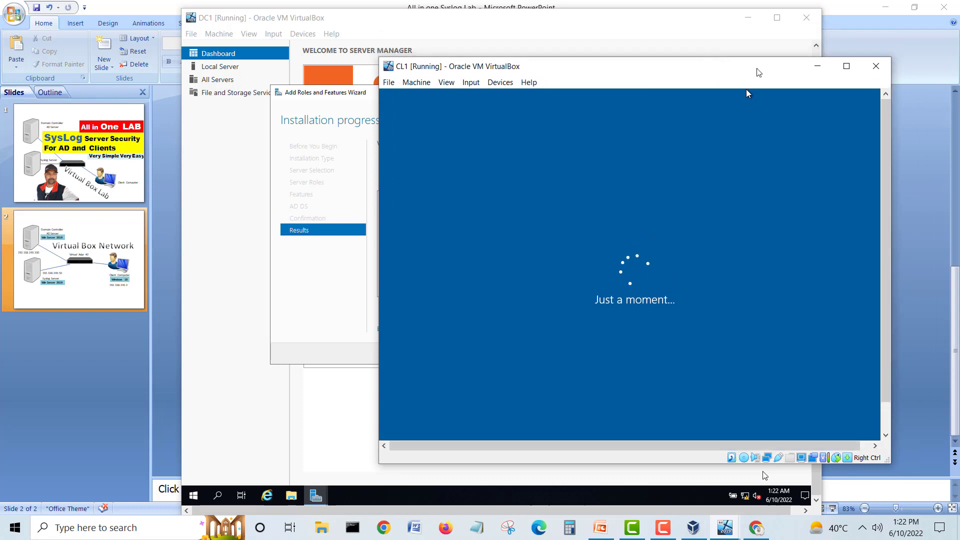
Step: Minimize CL1 to check DC1's installation progress, then bring CL1 back in front
{"action": "left_click", "coordinate": [817, 66]}
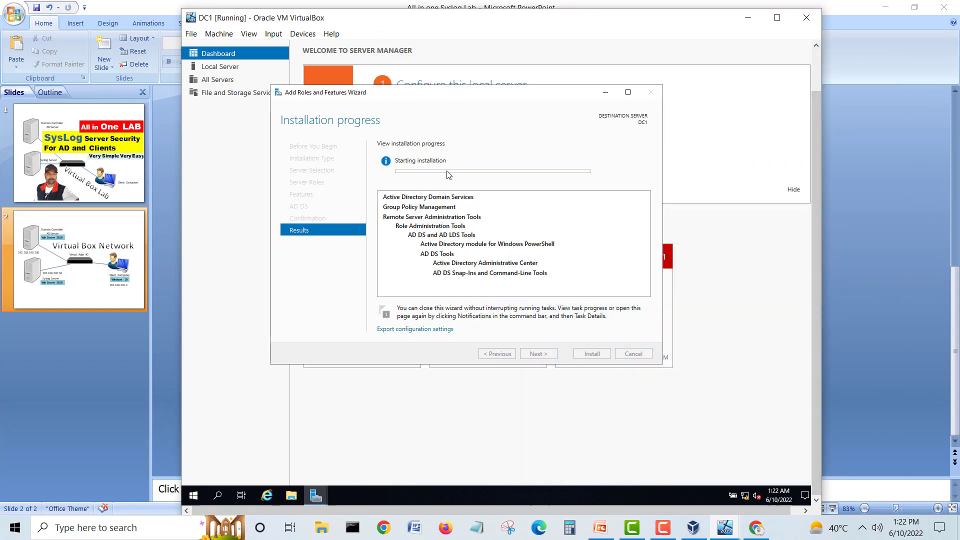
{"action": "left_click_drag", "start_coordinate": [422, 97], "coordinate": [405, 117]}
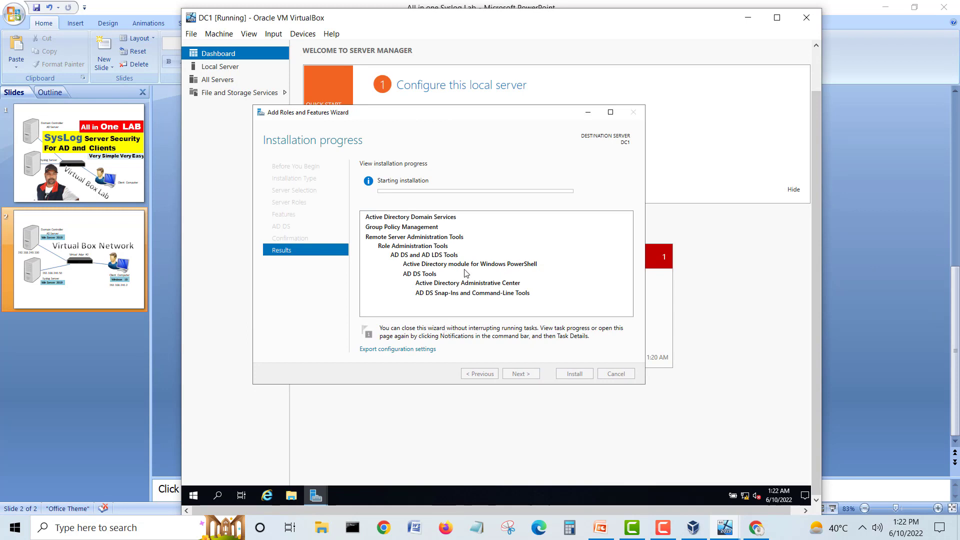
{"action": "left_click", "coordinate": [724, 528]}
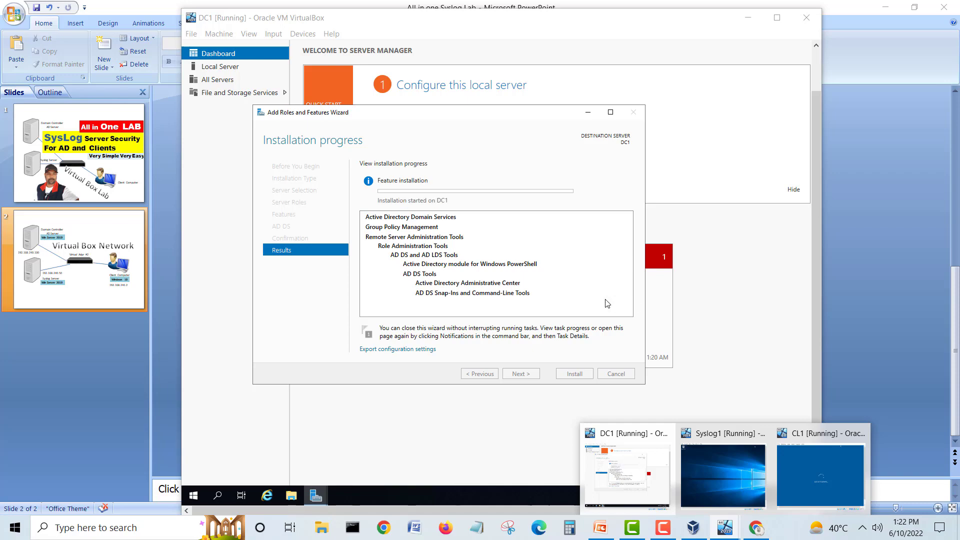
{"action": "left_click", "coordinate": [800, 463]}
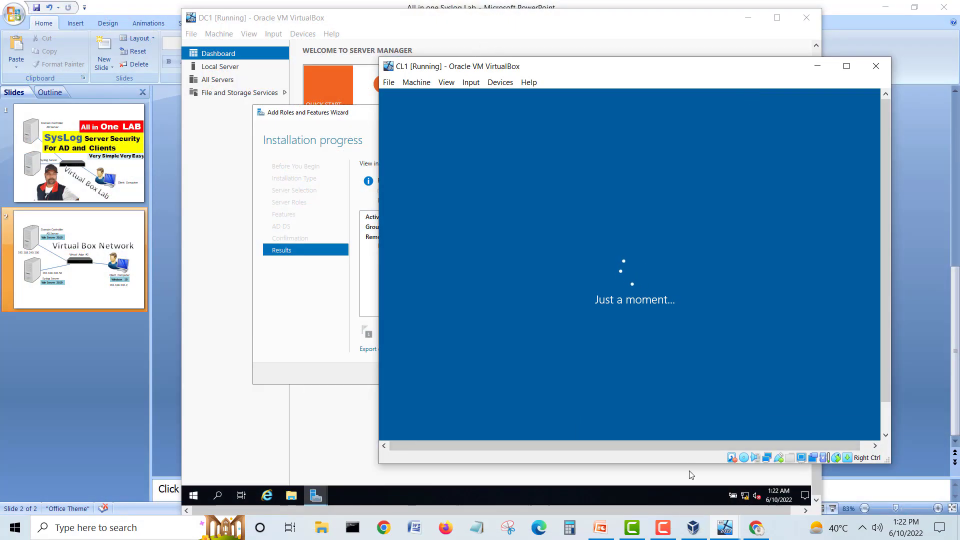
{"action": "left_click", "coordinate": [665, 533]}
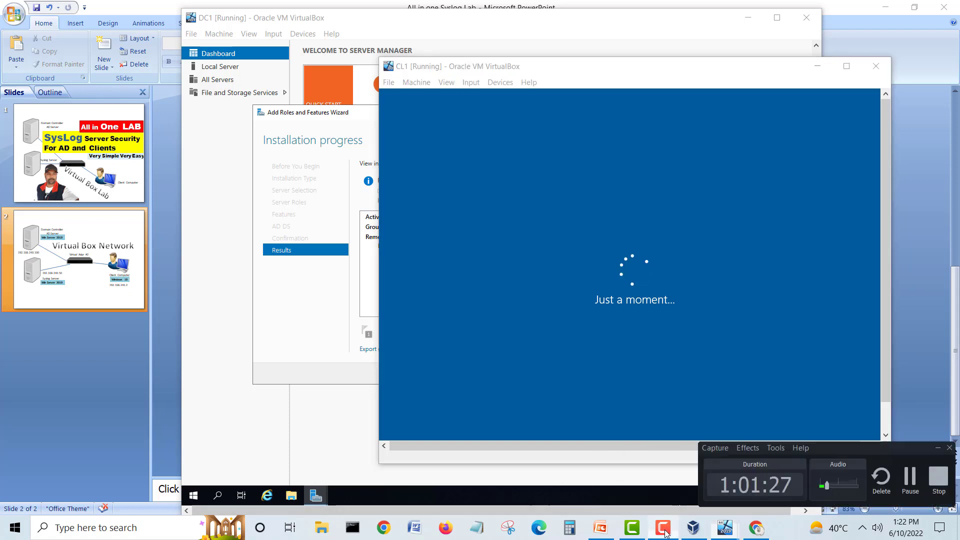
Step: Accept United States region and US keyboard in CL1's setup with no second layout, then bring DC1 forward
{"action": "left_click", "coordinate": [910, 478]}
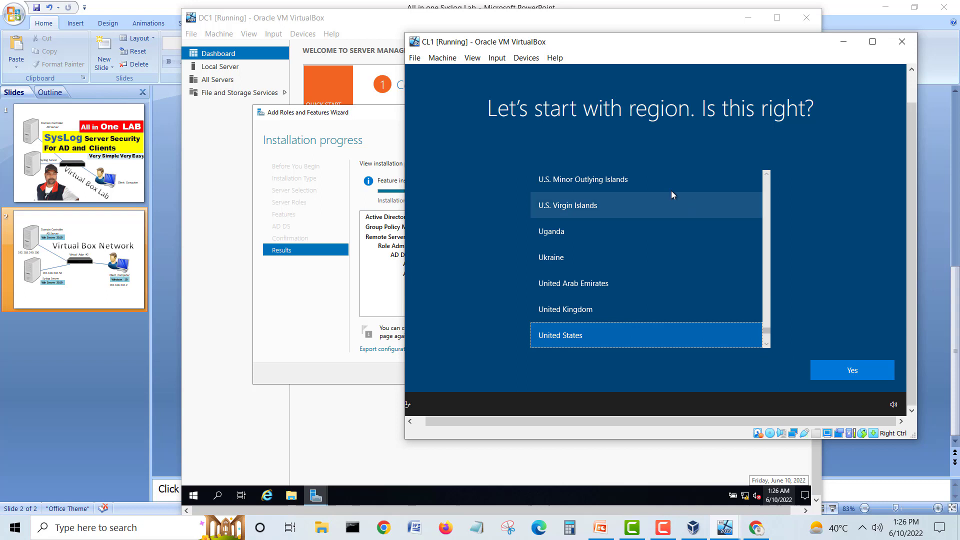
{"action": "left_click_drag", "start_coordinate": [618, 49], "coordinate": [516, 49]}
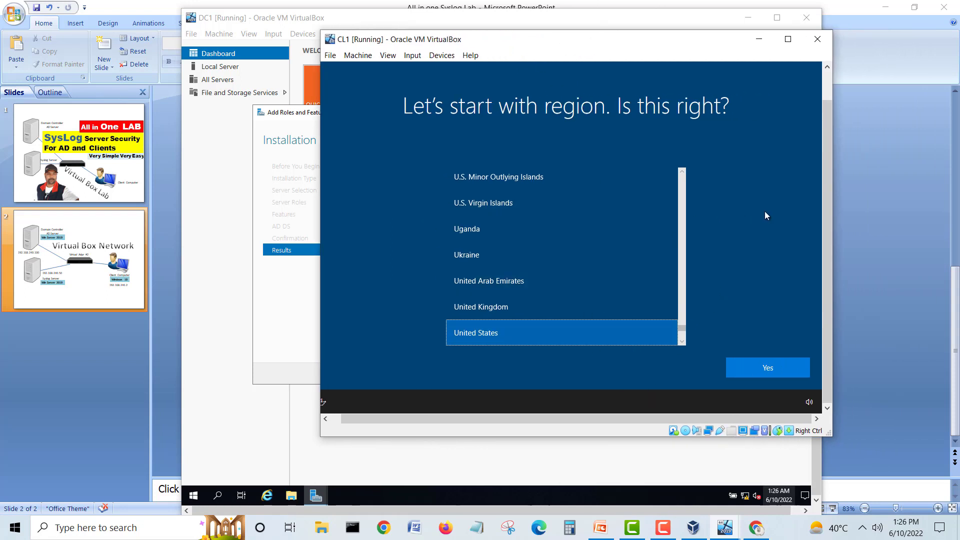
{"action": "left_click", "coordinate": [773, 370]}
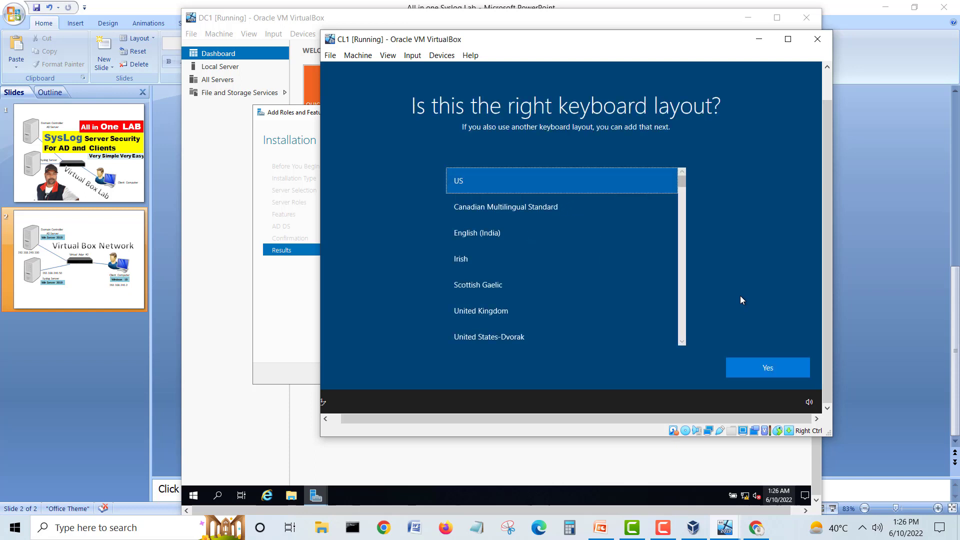
{"action": "left_click", "coordinate": [768, 369]}
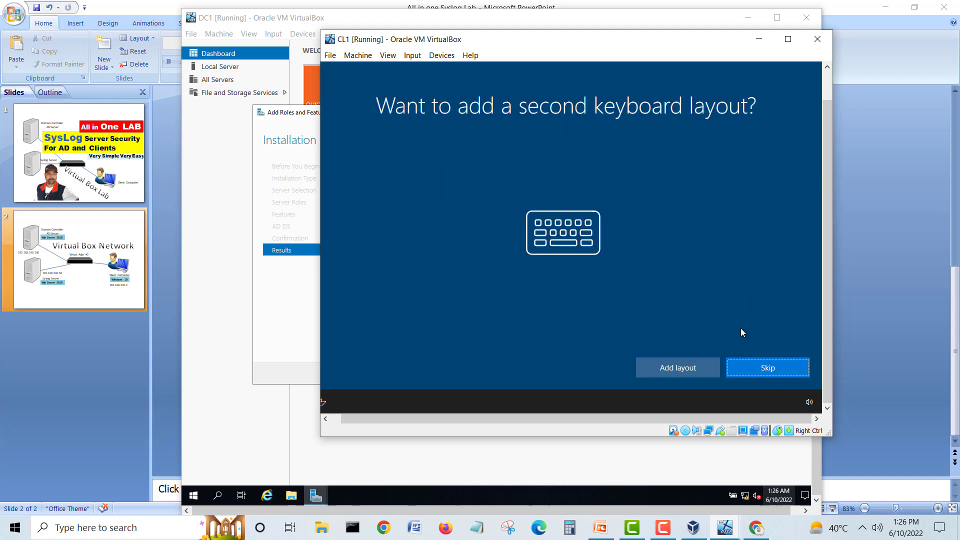
{"action": "left_click", "coordinate": [768, 366]}
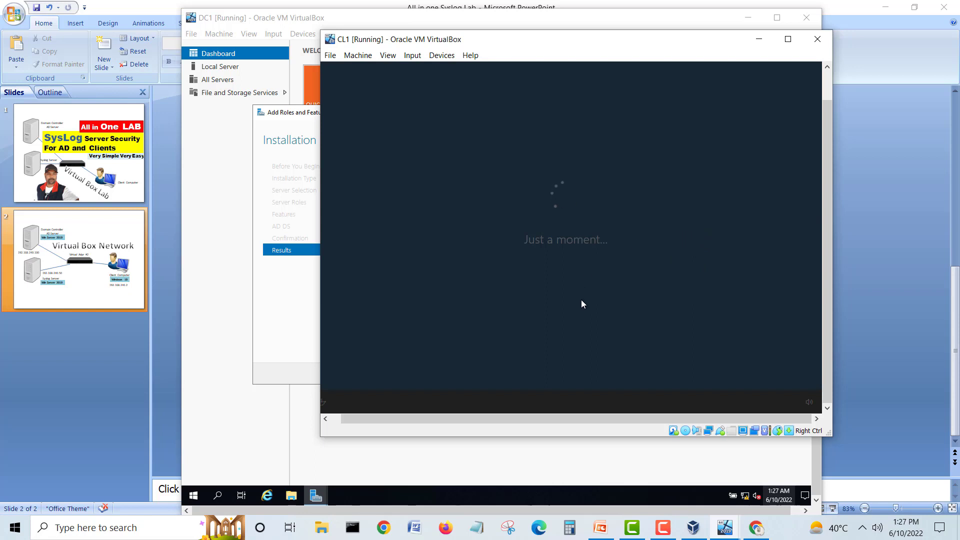
{"action": "left_click", "coordinate": [319, 108]}
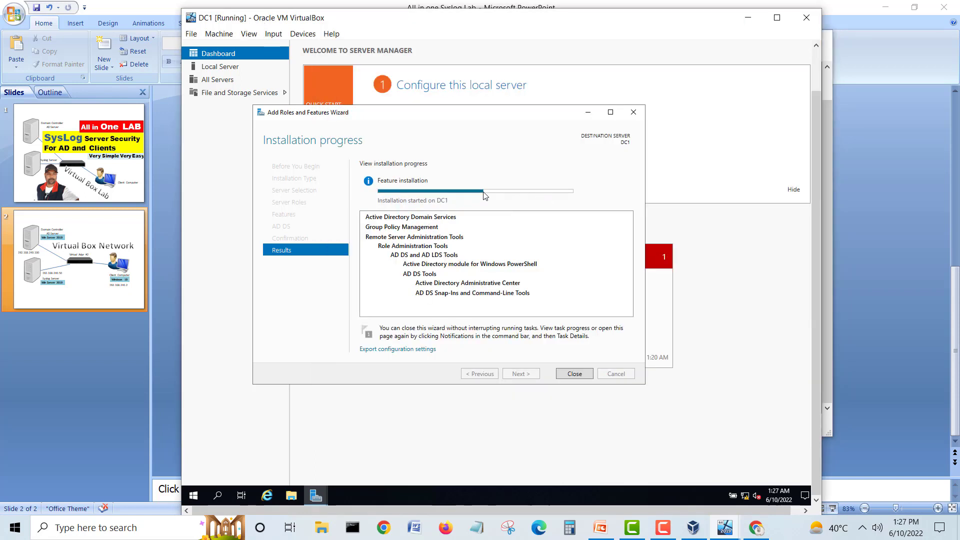
Step: Bring CL1's VM window to the front and shift it slightly right and down
{"action": "left_click", "coordinate": [724, 527]}
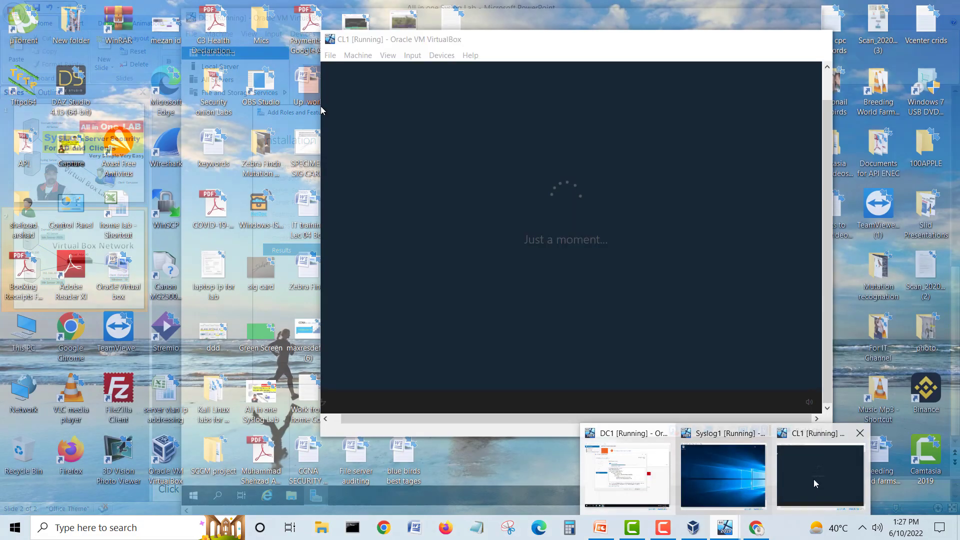
{"action": "left_click", "coordinate": [815, 486]}
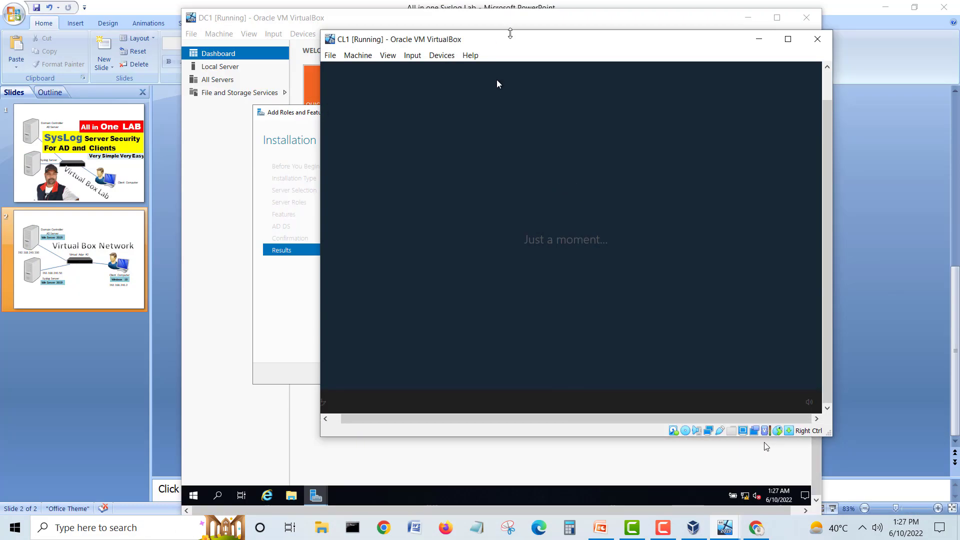
{"action": "left_click_drag", "start_coordinate": [544, 44], "coordinate": [571, 54]}
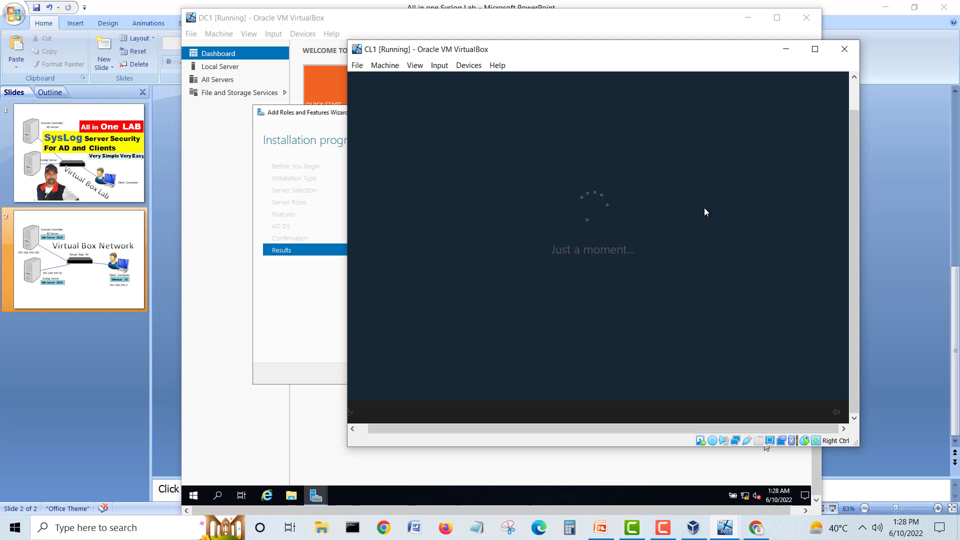
{"action": "left_click_drag", "start_coordinate": [856, 138], "coordinate": [857, 104]}
Step: Uncover DC1's Add Roles progress, then return CL1 to the front at its region page
{"action": "left_click_drag", "start_coordinate": [592, 50], "coordinate": [614, 47]}
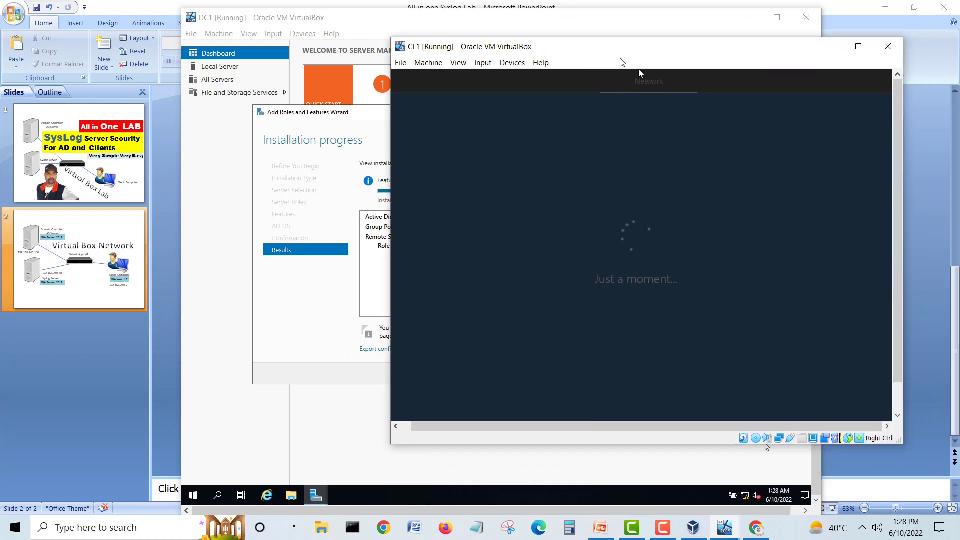
{"action": "left_click", "coordinate": [323, 24]}
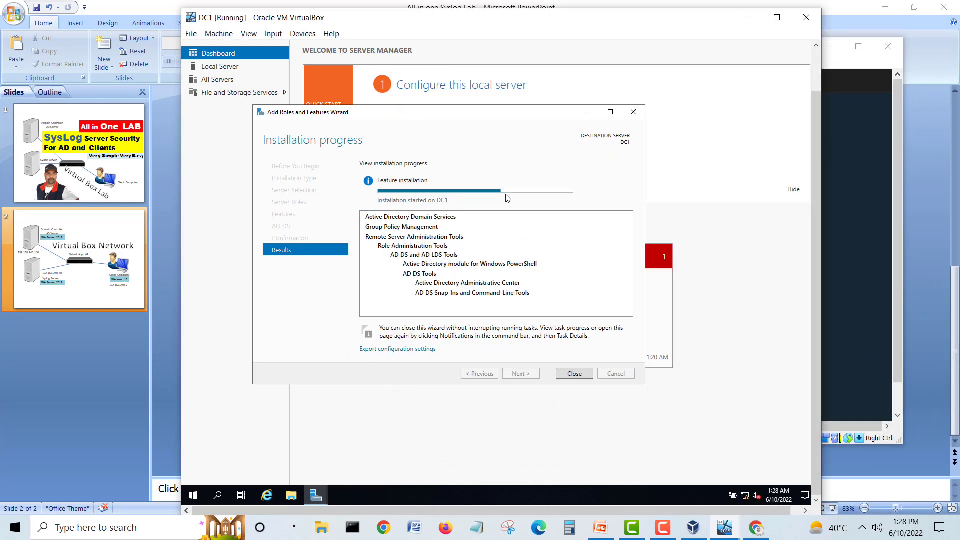
{"action": "mouse_move", "coordinate": [503, 195]}
{"action": "left_click", "coordinate": [894, 110]}
{"action": "mouse_move", "coordinate": [660, 54]}
{"action": "left_mouse_down"}
{"action": "mouse_move", "coordinate": [651, 70]}
{"action": "mouse_move", "coordinate": [669, 62]}
{"action": "mouse_move", "coordinate": [688, 86]}
{"action": "mouse_move", "coordinate": [640, 38]}
{"action": "mouse_move", "coordinate": [655, 62]}
{"action": "left_mouse_up"}
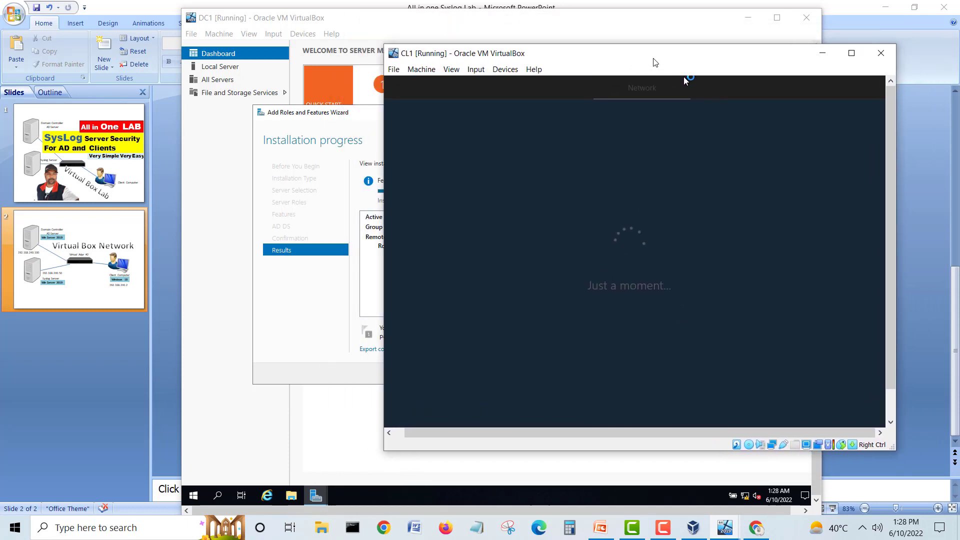
{"action": "left_click", "coordinate": [349, 22]}
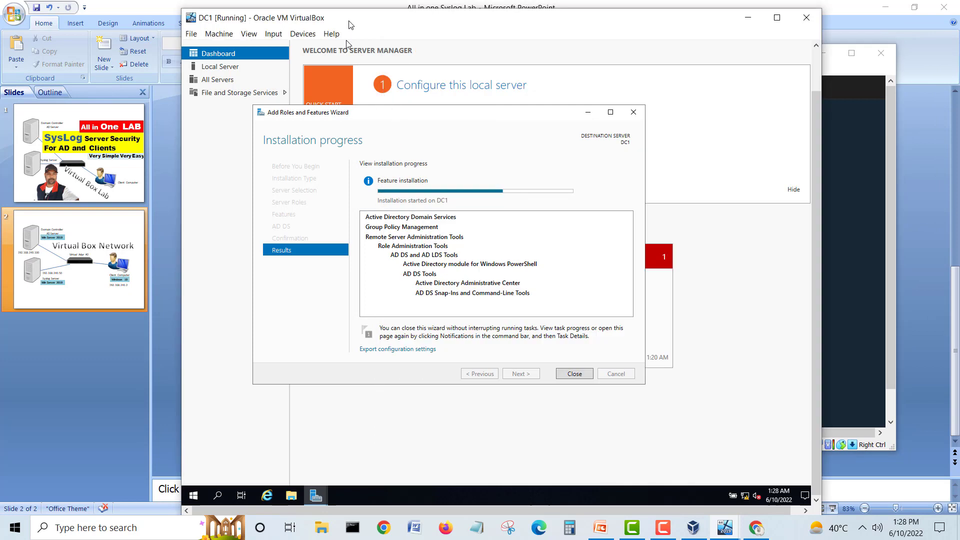
{"action": "left_click", "coordinate": [873, 79]}
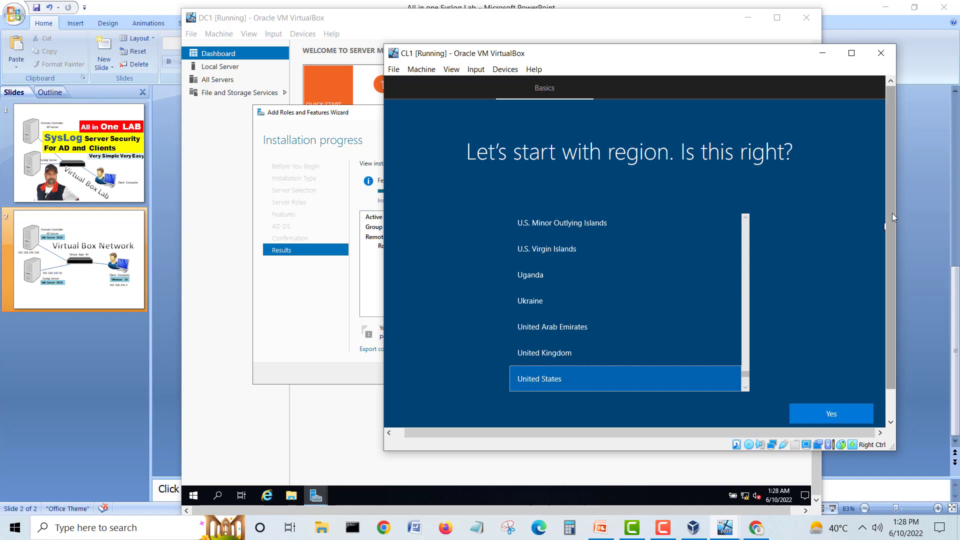
Step: Accept United States and US keyboard on CL1, skip a second layout, then view AD DS in DC1's Server Manager
{"action": "left_click_drag", "start_coordinate": [892, 213], "coordinate": [889, 304]}
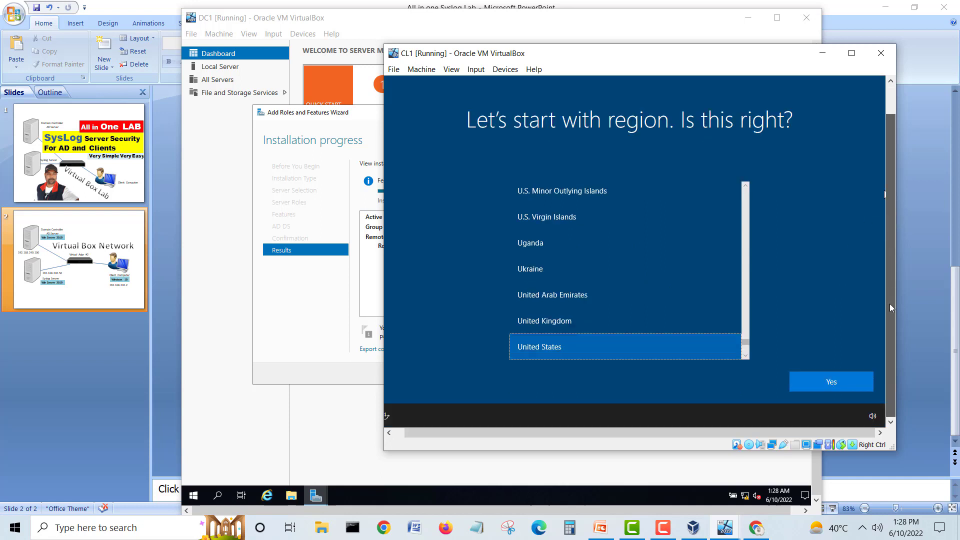
{"action": "left_click", "coordinate": [829, 384]}
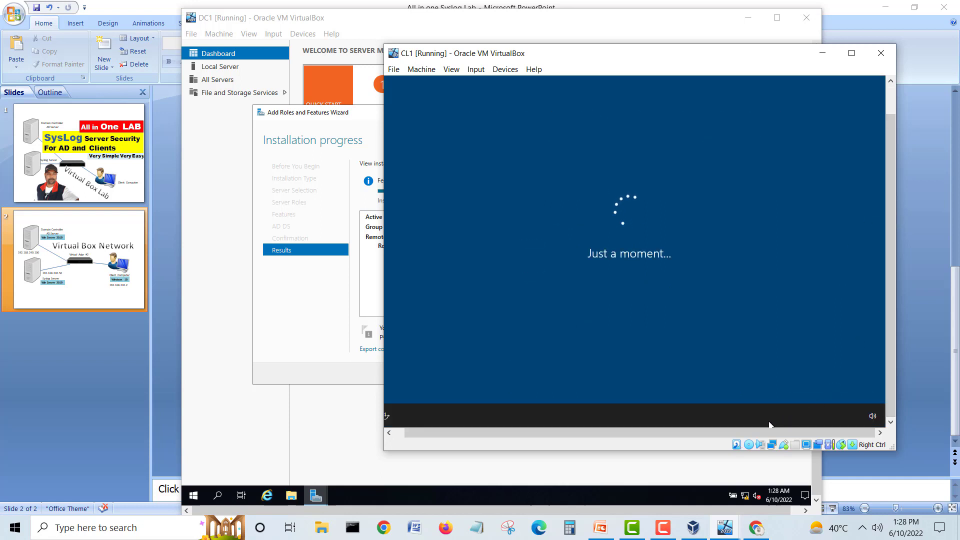
{"action": "left_click_drag", "start_coordinate": [760, 438], "coordinate": [596, 439]}
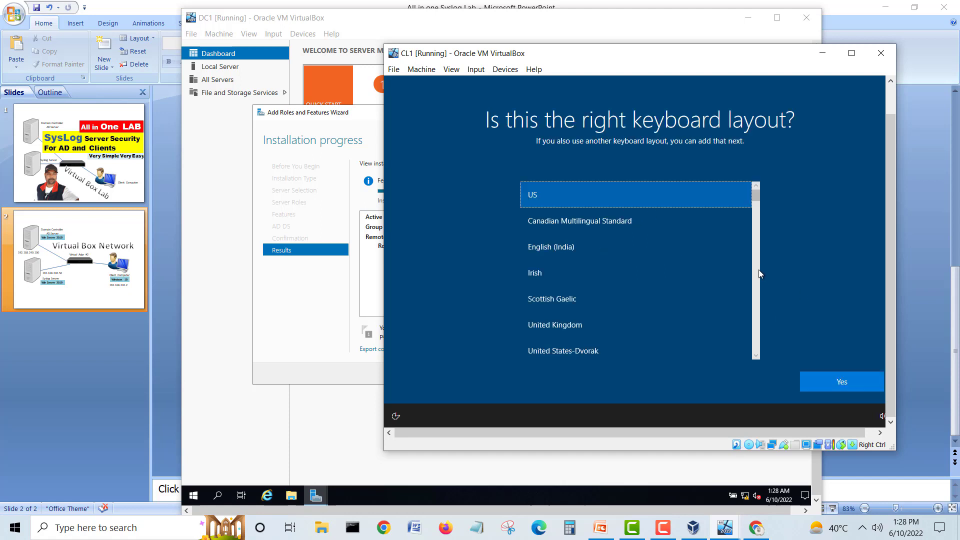
{"action": "left_click", "coordinate": [832, 376]}
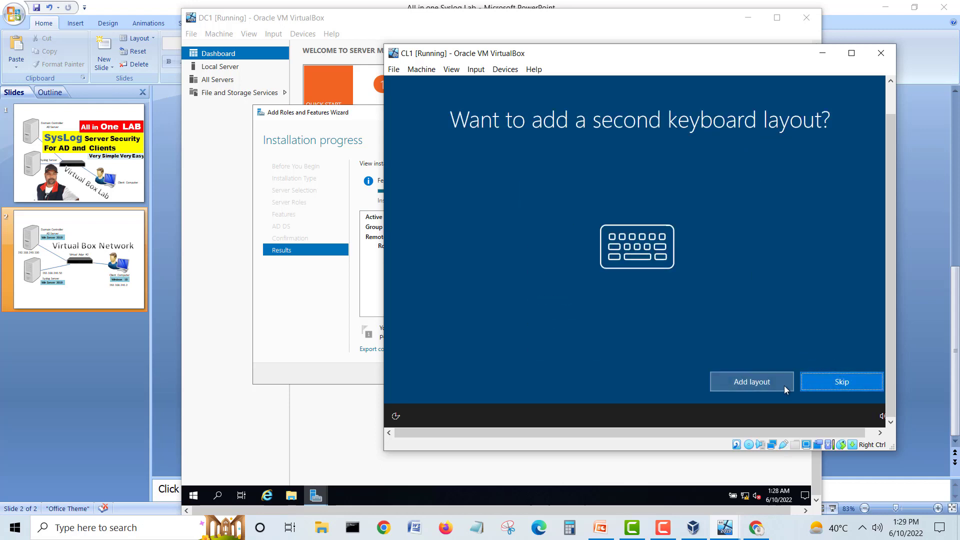
{"action": "left_click", "coordinate": [832, 385]}
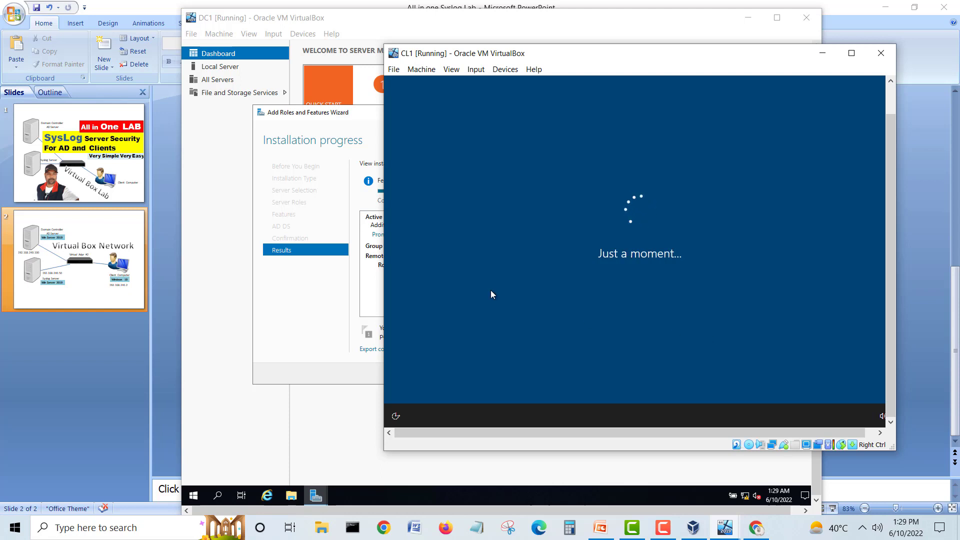
{"action": "left_click", "coordinate": [330, 40]}
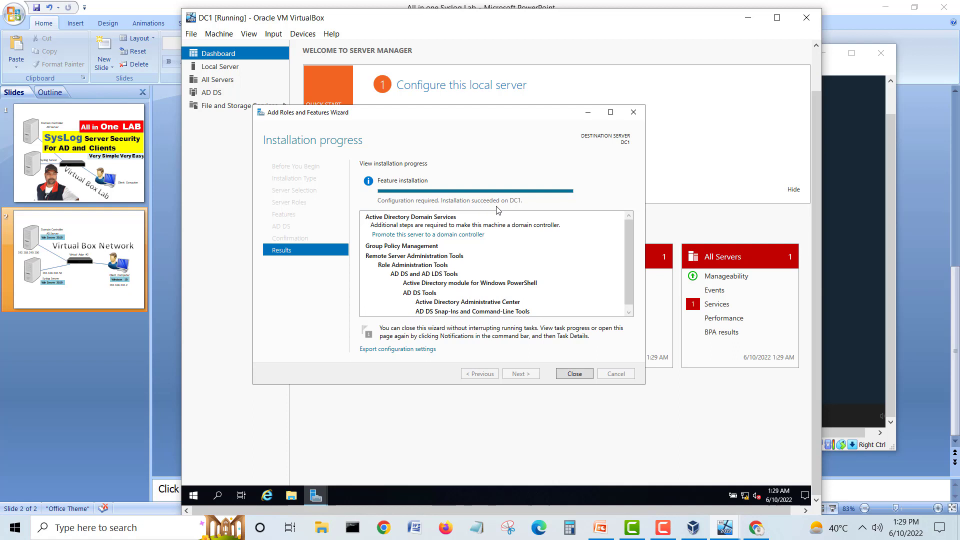
Step: Close the finished wizard and promote DC1 from the notifications flag, selecting Add a new forest
{"action": "left_click", "coordinate": [569, 374]}
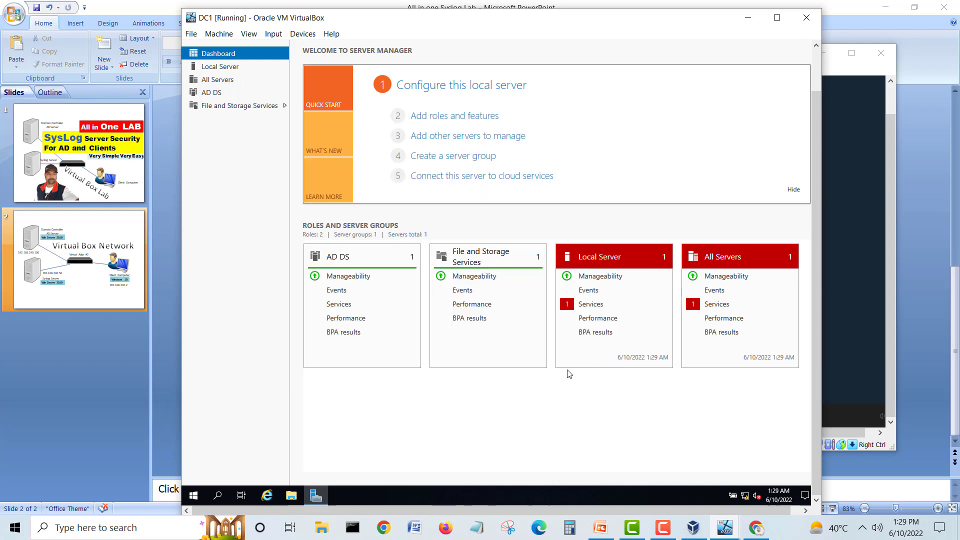
{"action": "left_click_drag", "start_coordinate": [814, 180], "coordinate": [811, 130]}
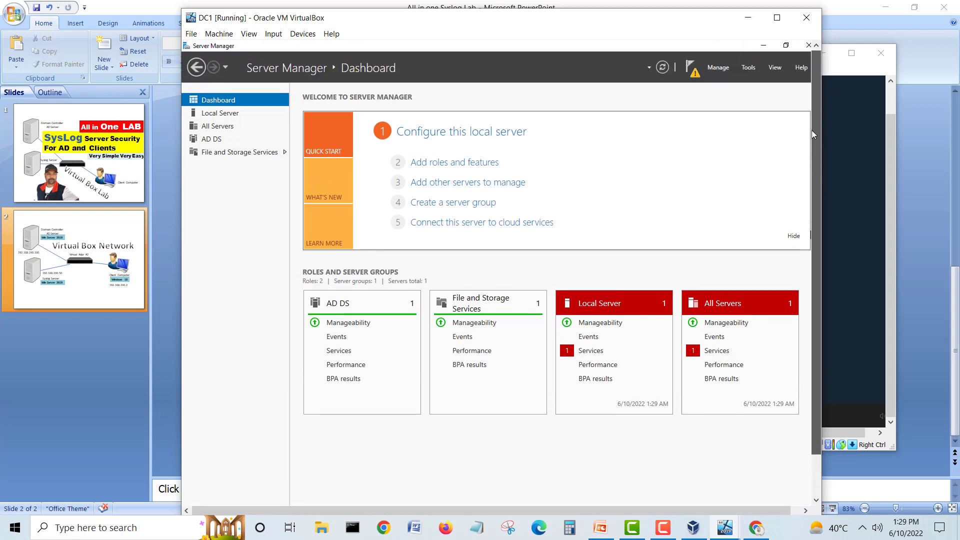
{"action": "left_click", "coordinate": [691, 72]}
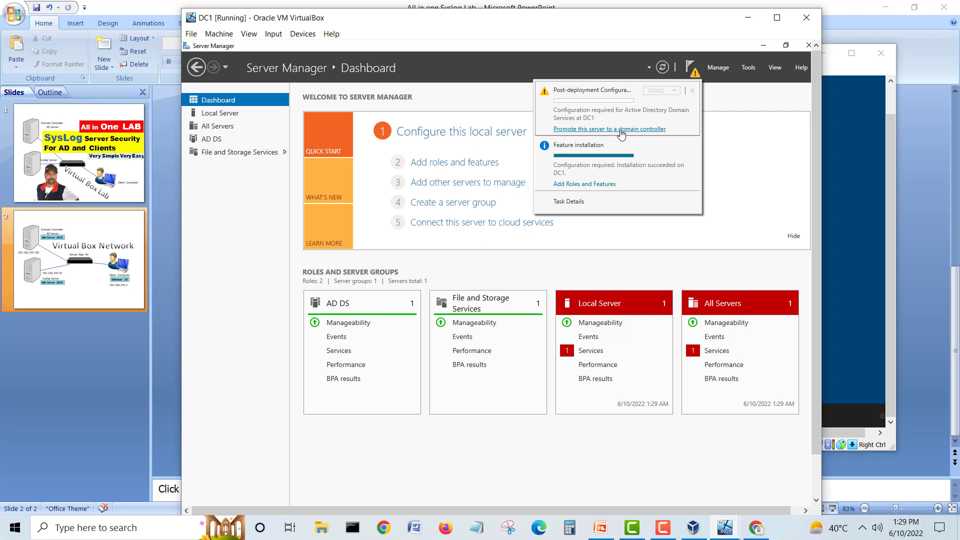
{"action": "left_click", "coordinate": [621, 133]}
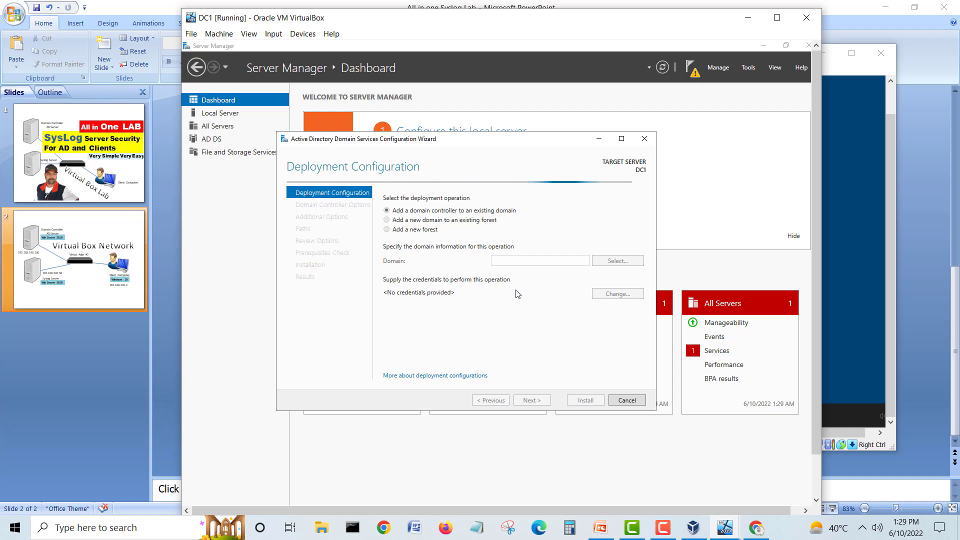
{"action": "left_click", "coordinate": [387, 230]}
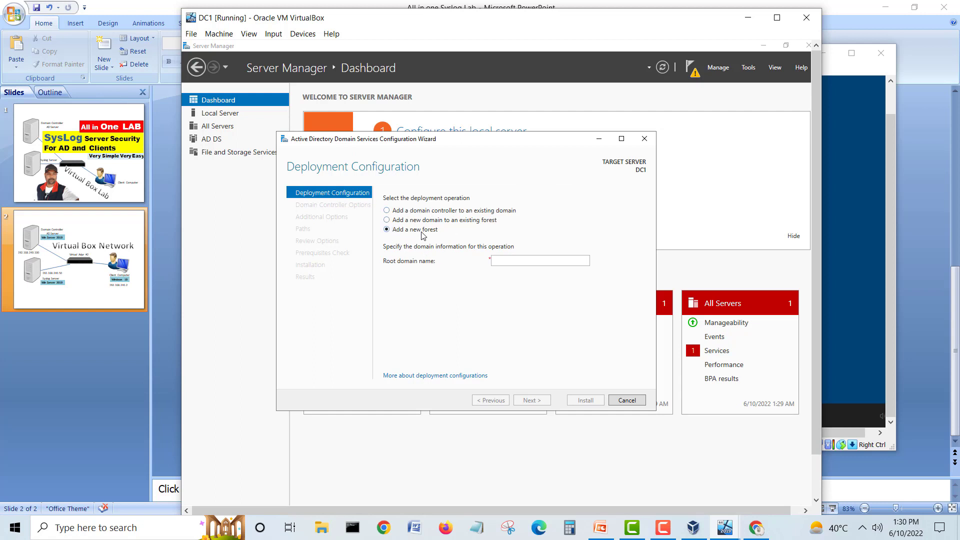
Step: Enter homelab.com as the new forest's root domain name and continue
{"action": "left_click", "coordinate": [511, 264]}
{"action": "type", "text": "homelab.com"}
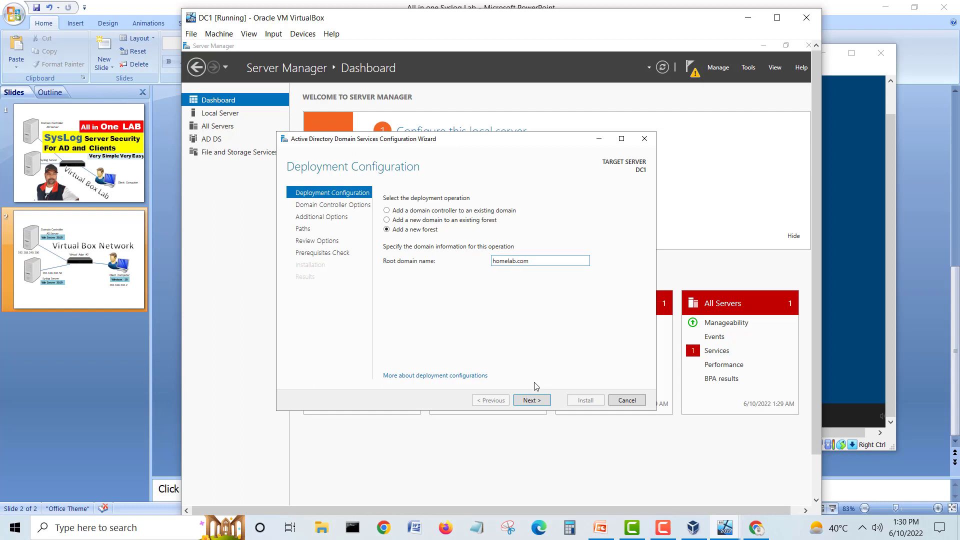
{"action": "left_click", "coordinate": [533, 403]}
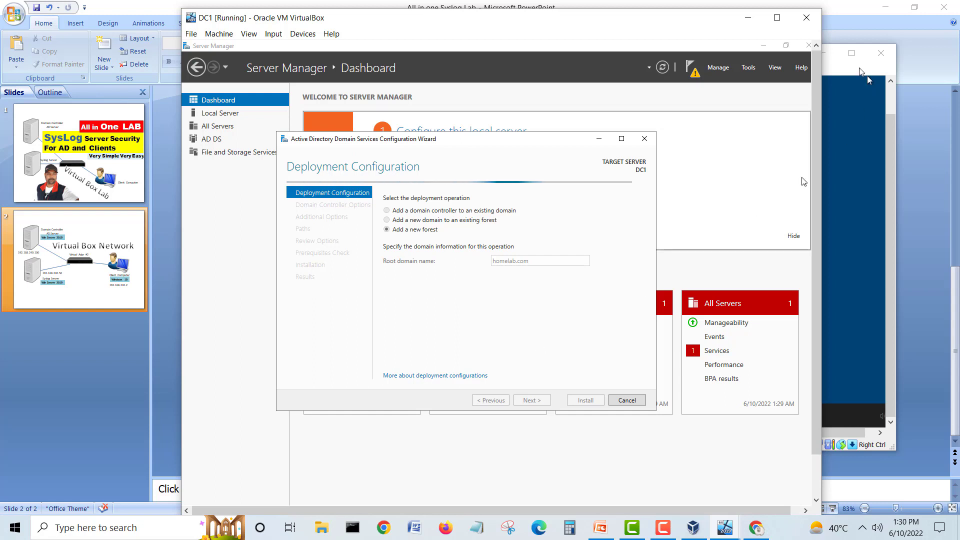
Step: Choose I don't have internet and Continue with limited setup on CL1, then bring DC1's wizard forward
{"action": "left_click", "coordinate": [888, 126]}
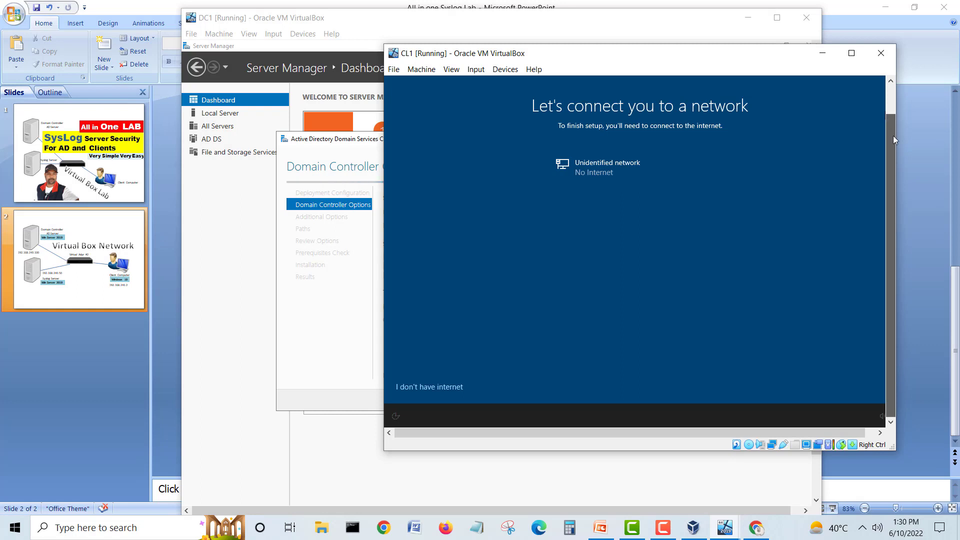
{"action": "left_click", "coordinate": [433, 387]}
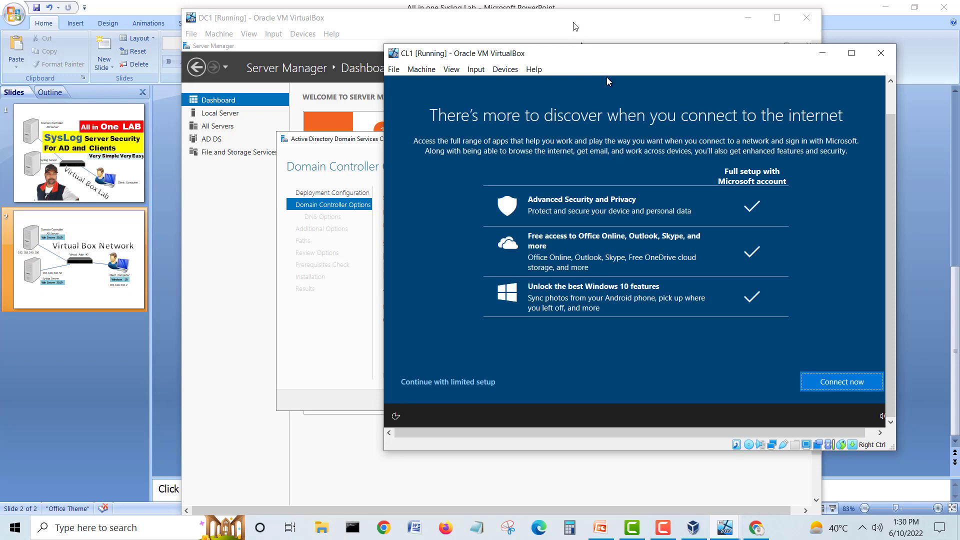
{"action": "left_click", "coordinate": [451, 382]}
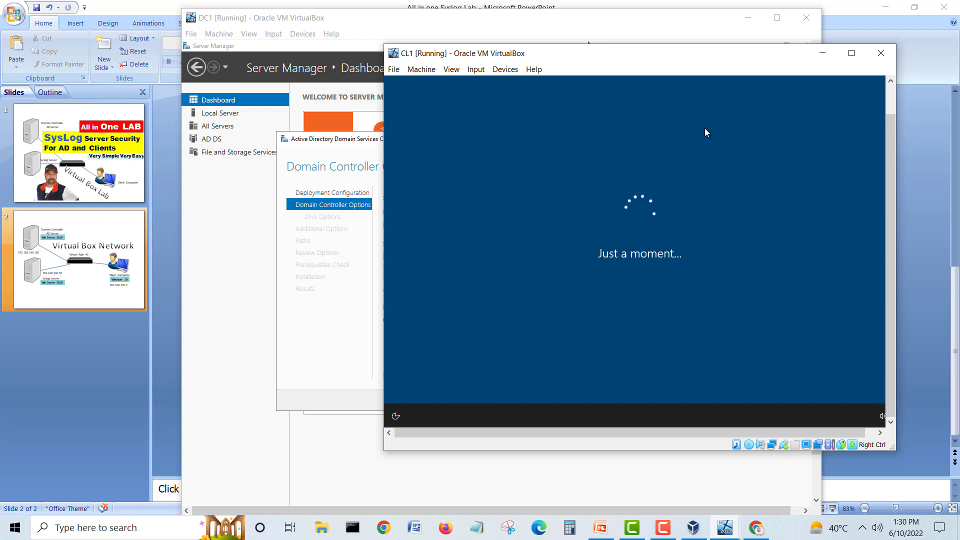
{"action": "left_click_drag", "start_coordinate": [634, 63], "coordinate": [677, 67]}
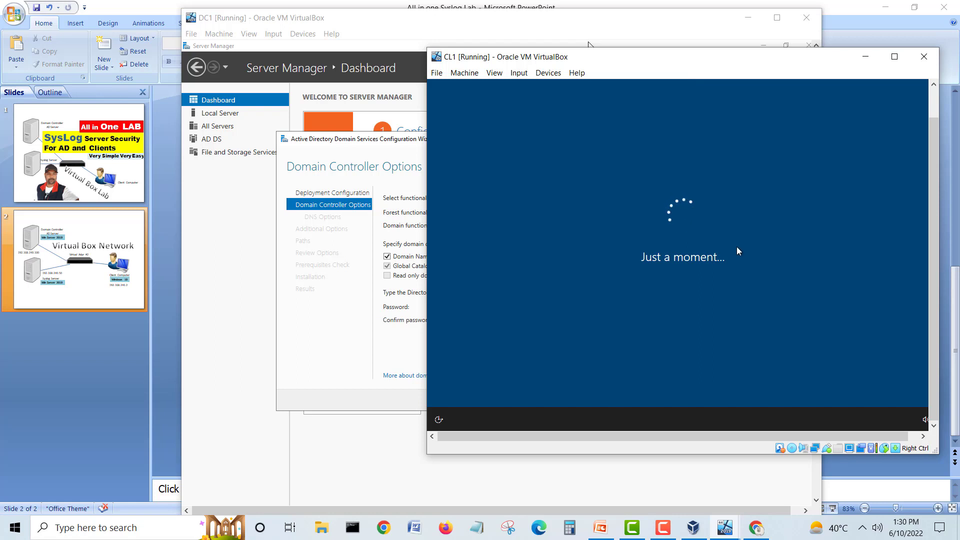
{"action": "left_click", "coordinate": [609, 24]}
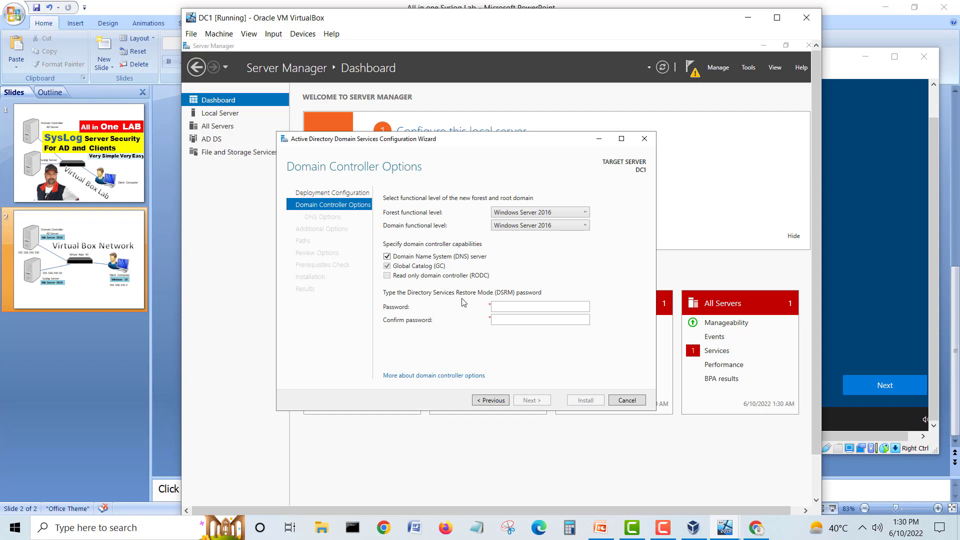
Step: Enter and confirm the DSRM password, dismiss the DNS delegation warning, and advance to NetBIOS name HOMELAB
{"action": "left_click", "coordinate": [501, 305]}
{"action": "key", "text": "Tab"}
{"action": "type", "text": "1"}
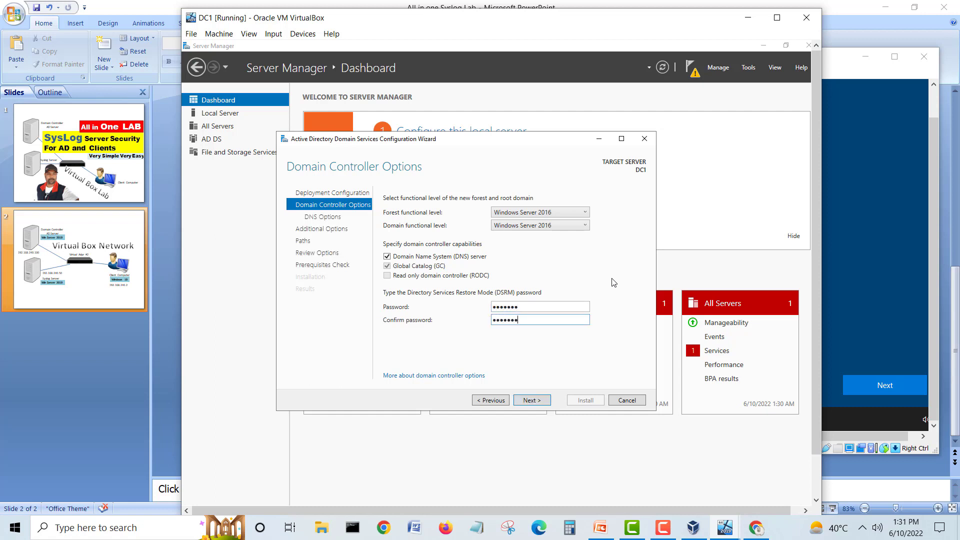
{"action": "left_click", "coordinate": [539, 402]}
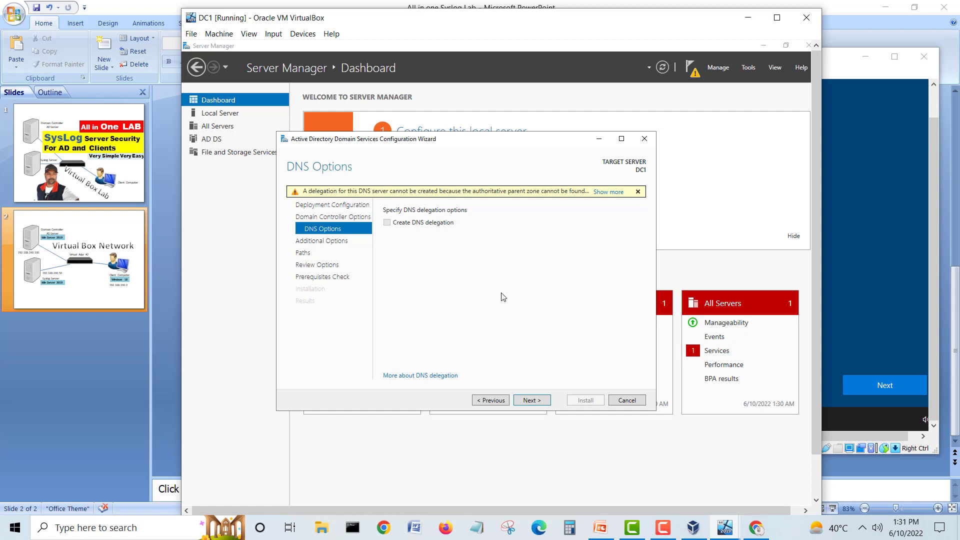
{"action": "left_click", "coordinate": [638, 192]}
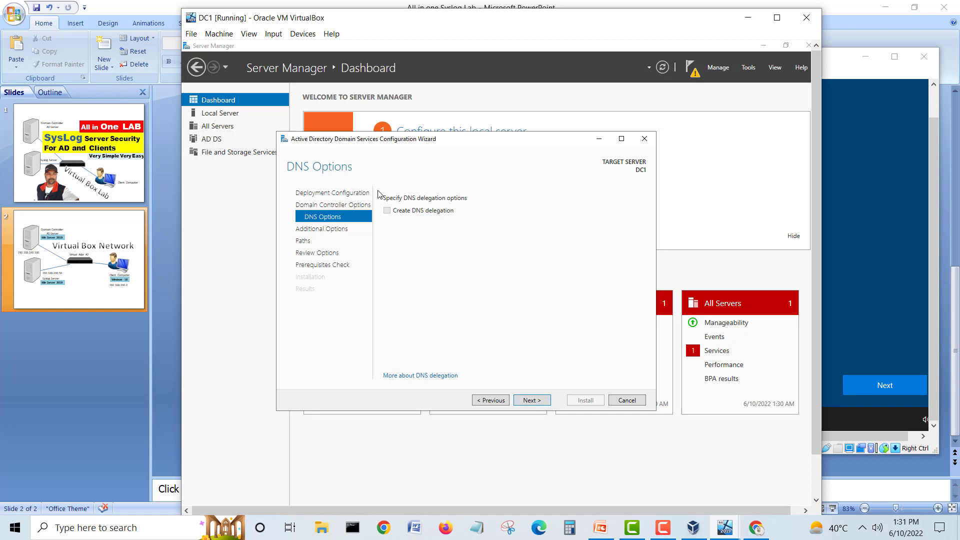
{"action": "left_click", "coordinate": [530, 400]}
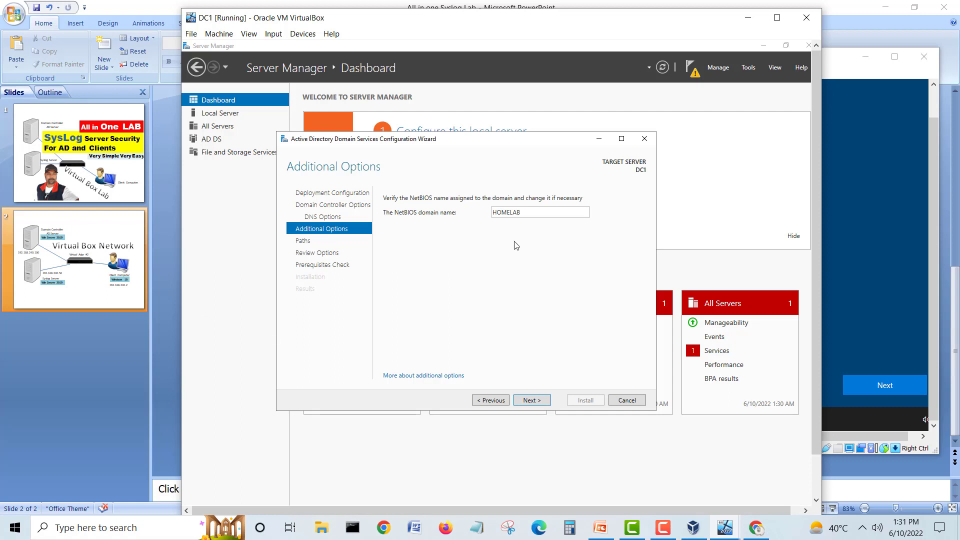
Step: Accept the HOMELAB NetBIOS name and default folders, review the options, and run the prerequisites check
{"action": "left_click", "coordinate": [546, 402]}
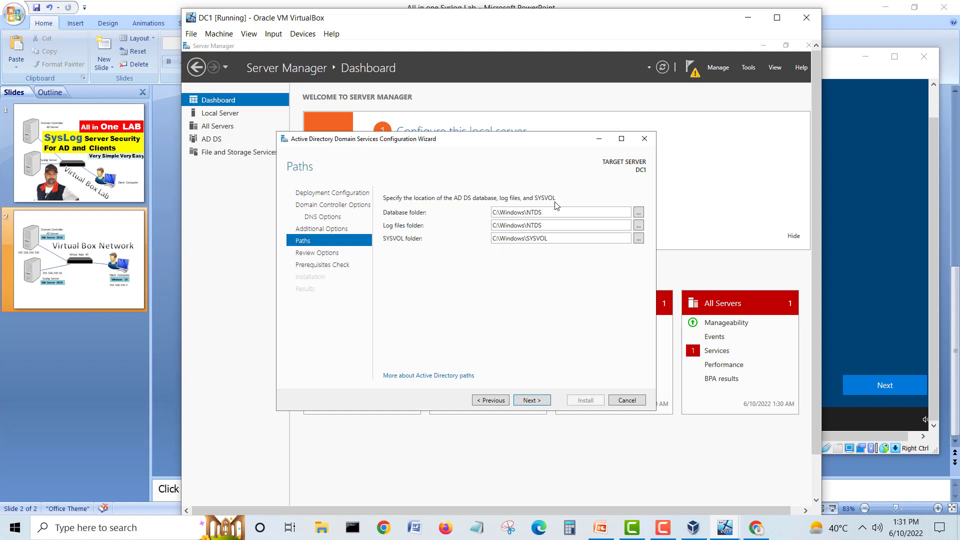
{"action": "left_click", "coordinate": [539, 400]}
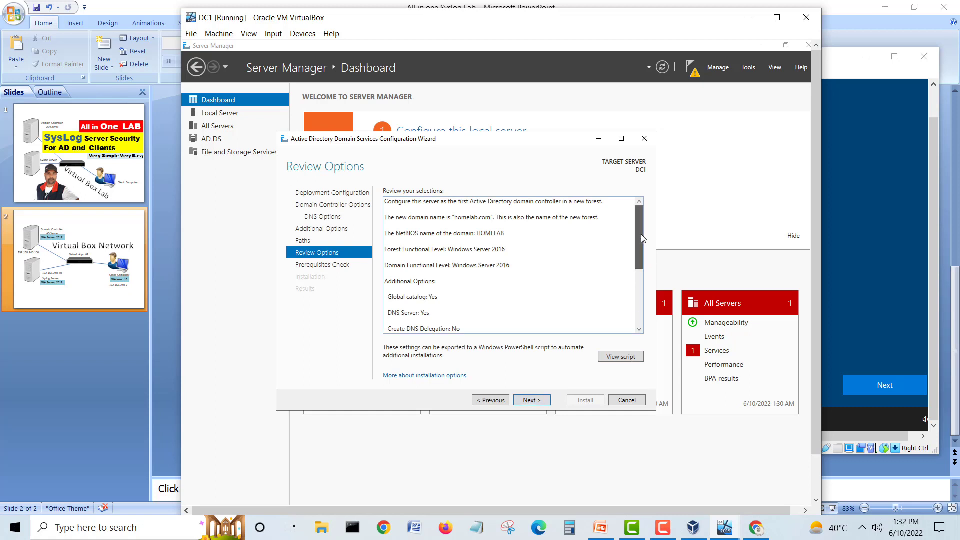
{"action": "scroll", "coordinate": [639, 267], "scroll_direction": "down", "scroll_amount": 5}
{"action": "left_click", "coordinate": [530, 400]}
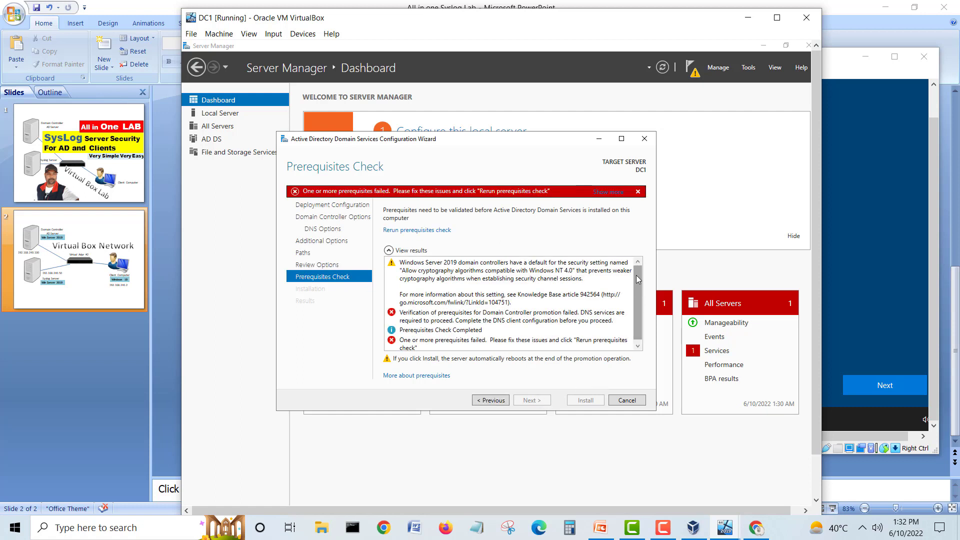
Step: Read the full prerequisites failure message and dismiss it
{"action": "scroll", "coordinate": [636, 275], "scroll_direction": "down", "scroll_amount": 1}
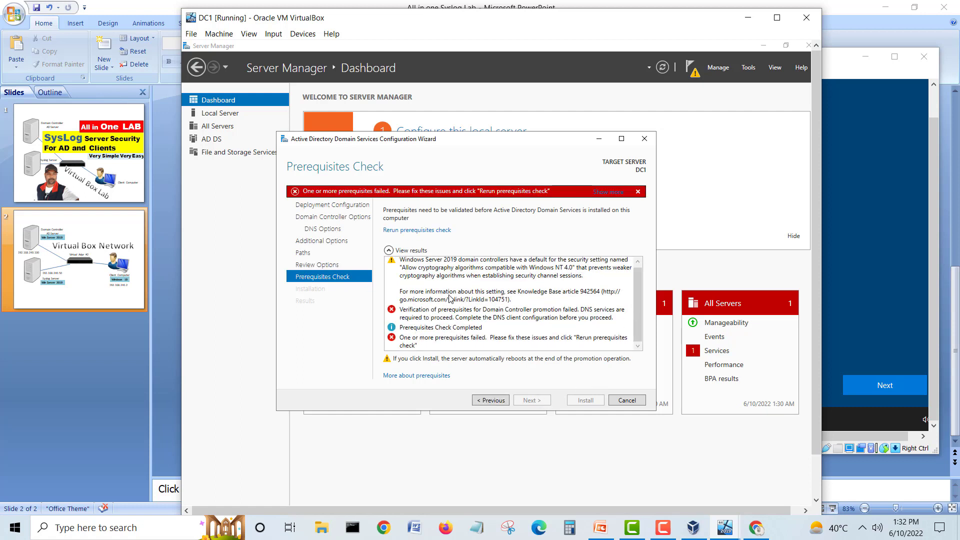
{"action": "scroll", "coordinate": [509, 296], "scroll_direction": "up", "scroll_amount": 1}
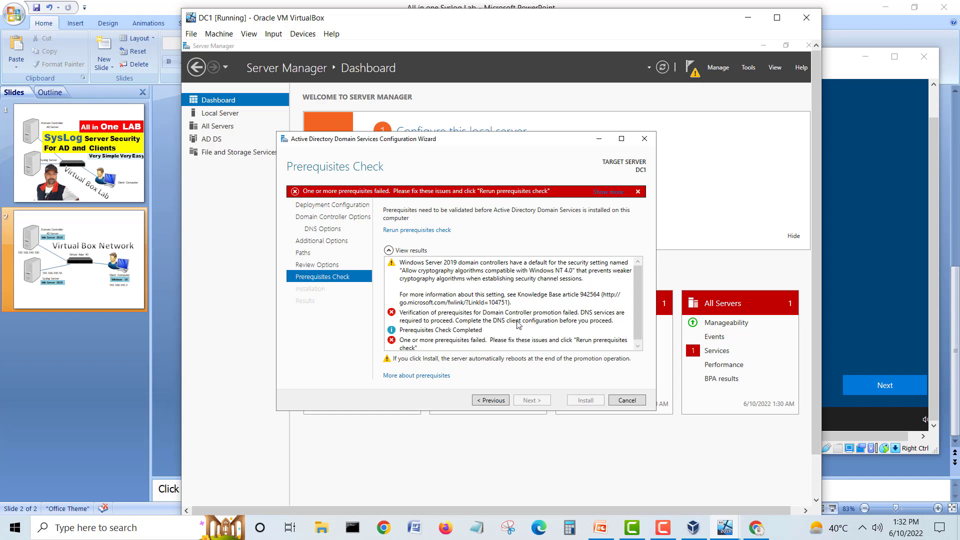
{"action": "left_click", "coordinate": [606, 193]}
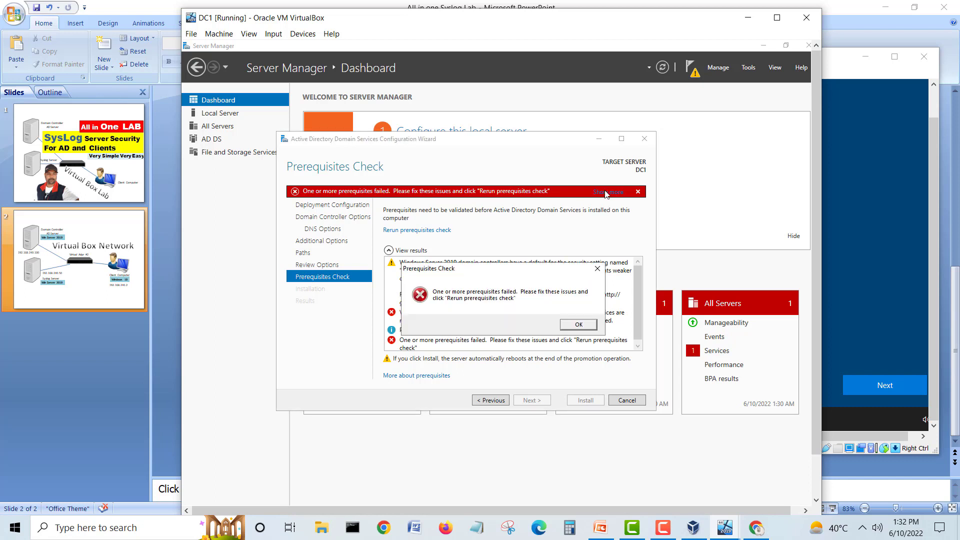
{"action": "left_click", "coordinate": [570, 325]}
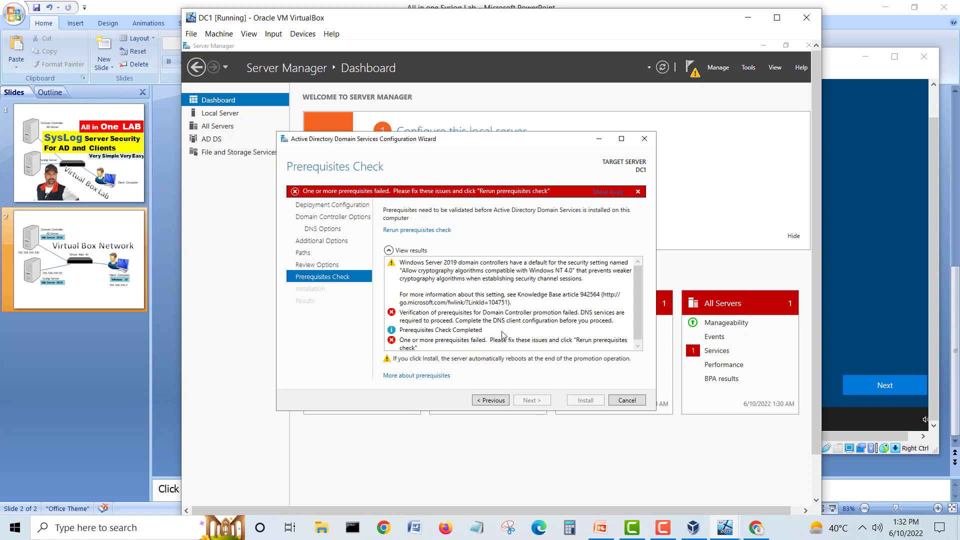
Step: Step the wizard back through Review Options to the Paths page
{"action": "scroll", "coordinate": [634, 320], "scroll_direction": "down", "scroll_amount": 1}
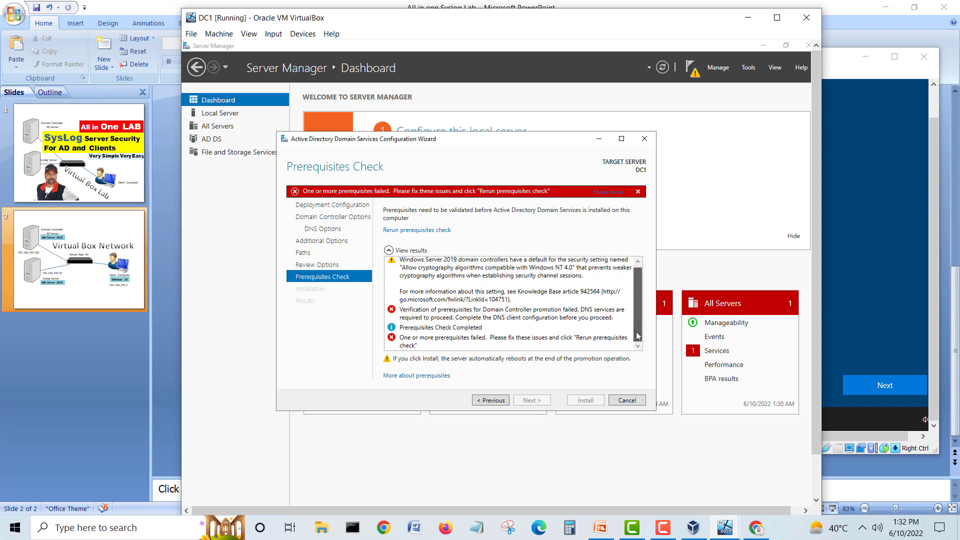
{"action": "left_click", "coordinate": [493, 401]}
{"action": "left_click", "coordinate": [494, 402]}
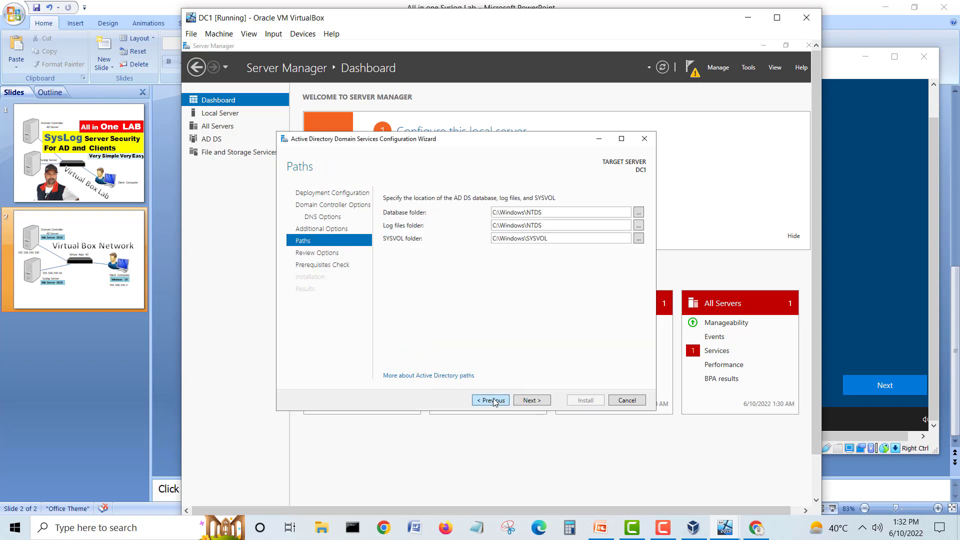
Step: Go back to DNS Options and read the full DNS delegation warning twice
{"action": "left_click", "coordinate": [494, 402]}
{"action": "left_click", "coordinate": [493, 402]}
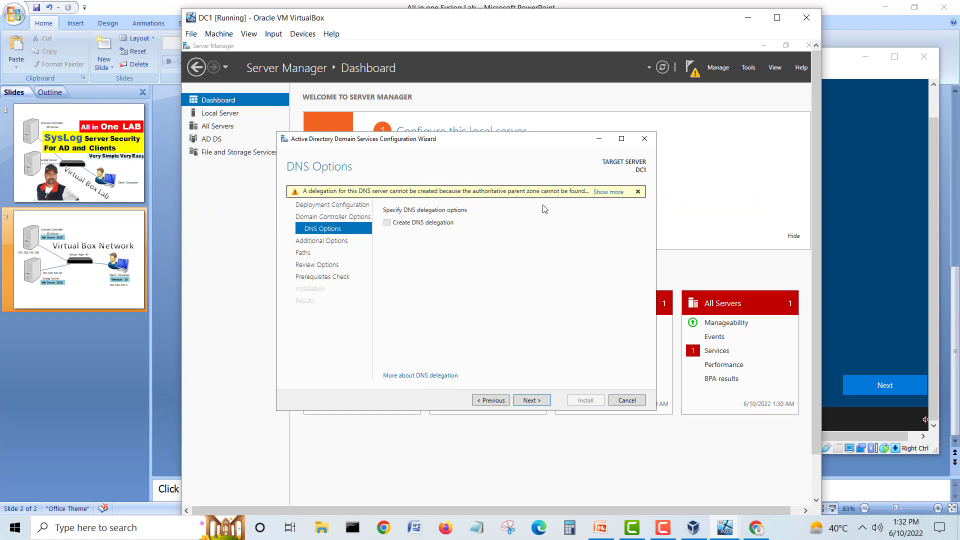
{"action": "left_click", "coordinate": [604, 193]}
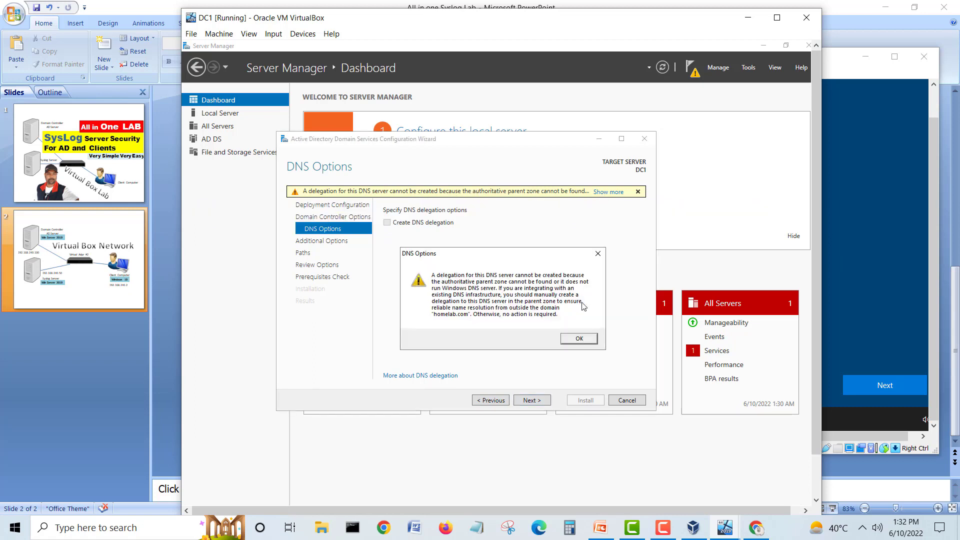
{"action": "left_click", "coordinate": [577, 339]}
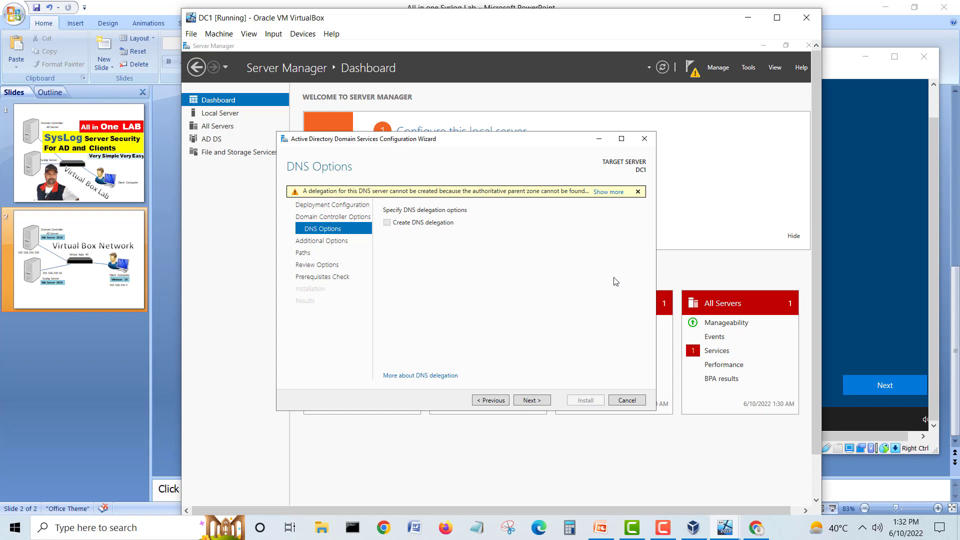
{"action": "left_click", "coordinate": [502, 403]}
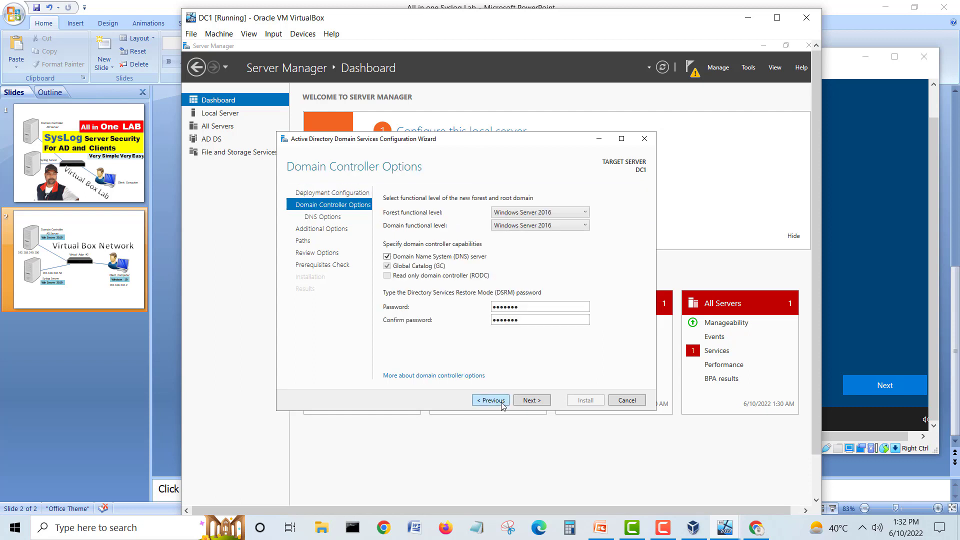
{"action": "left_click", "coordinate": [532, 400]}
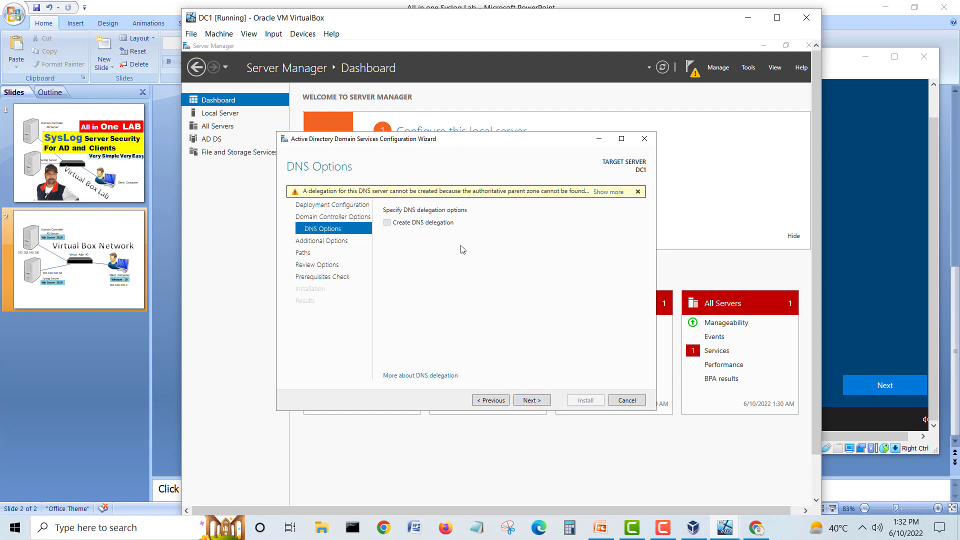
{"action": "left_click", "coordinate": [608, 193]}
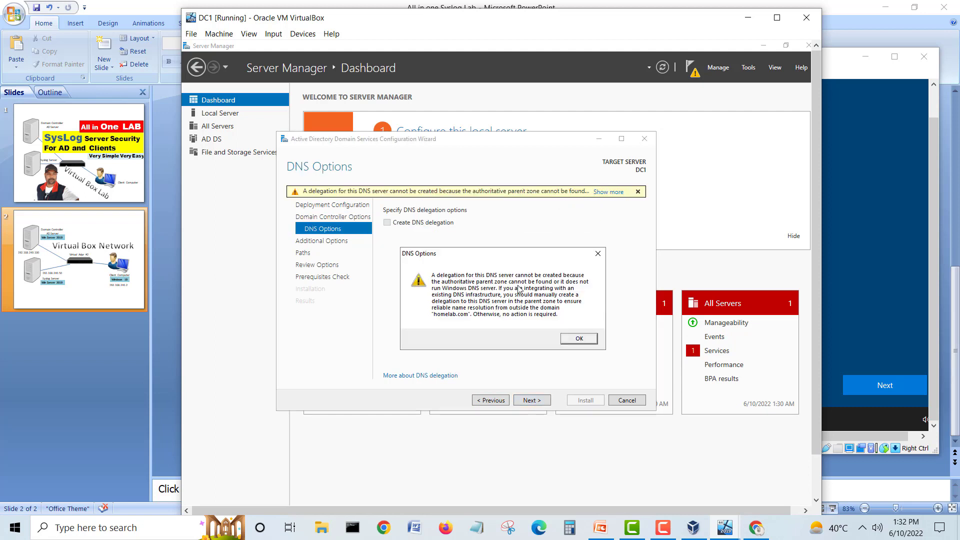
{"action": "left_click", "coordinate": [571, 340]}
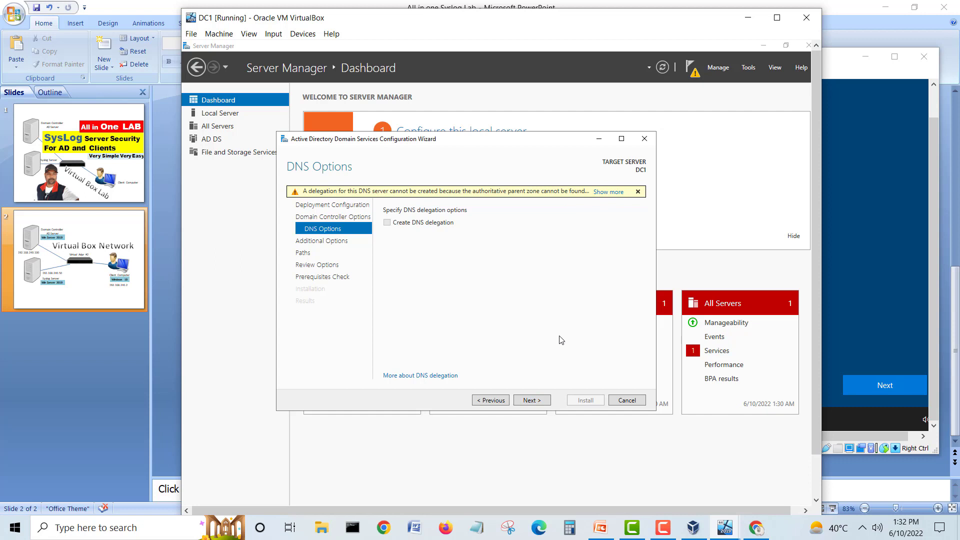
Step: Advance past the HOMELAB NetBIOS name and Paths, check 'DNS Server: Yes' in the review, and rerun the prerequisites
{"action": "left_click", "coordinate": [534, 400]}
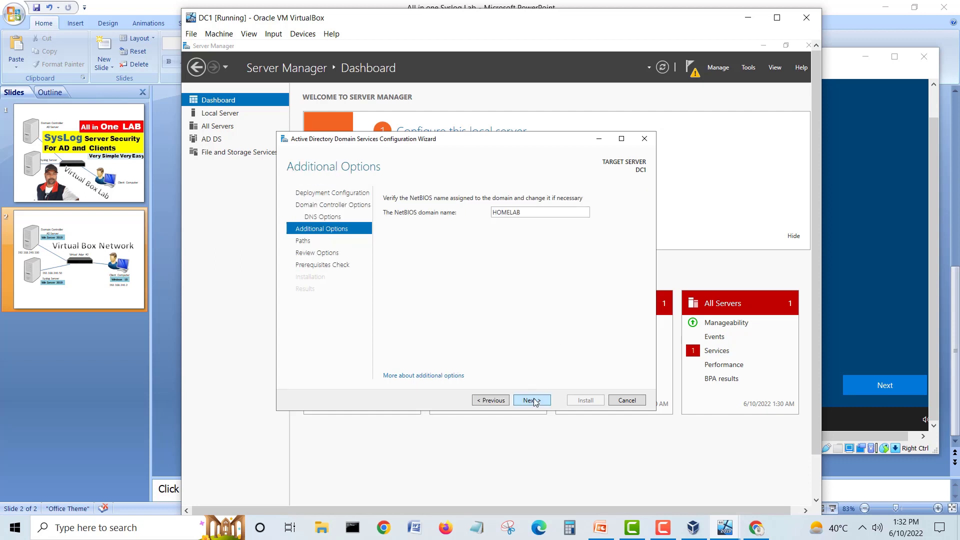
{"action": "left_click", "coordinate": [531, 400]}
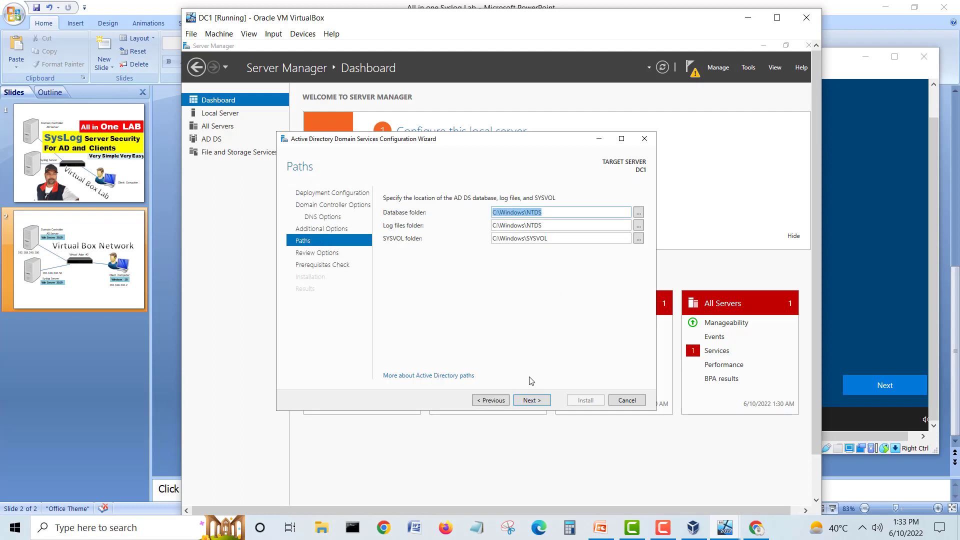
{"action": "left_click", "coordinate": [532, 401]}
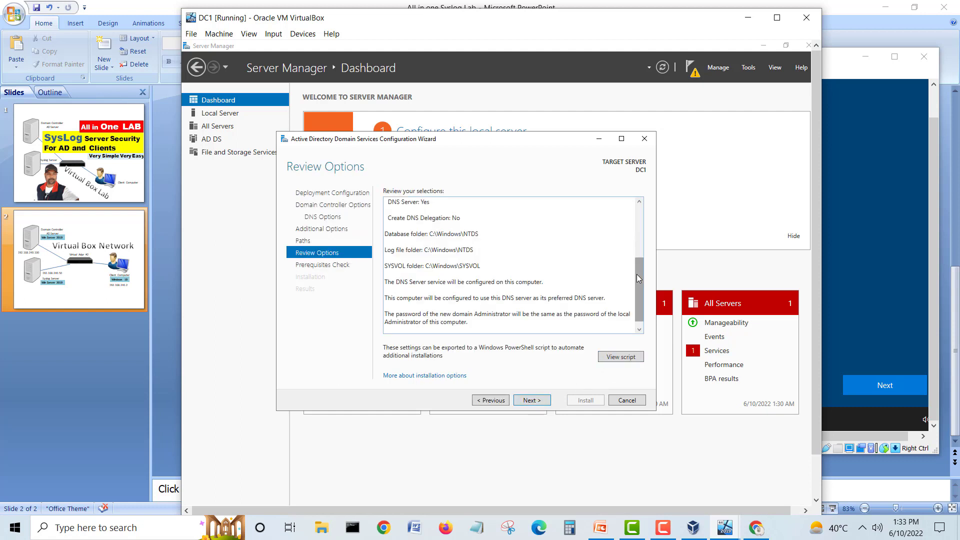
{"action": "left_click_drag", "start_coordinate": [637, 273], "coordinate": [637, 250]}
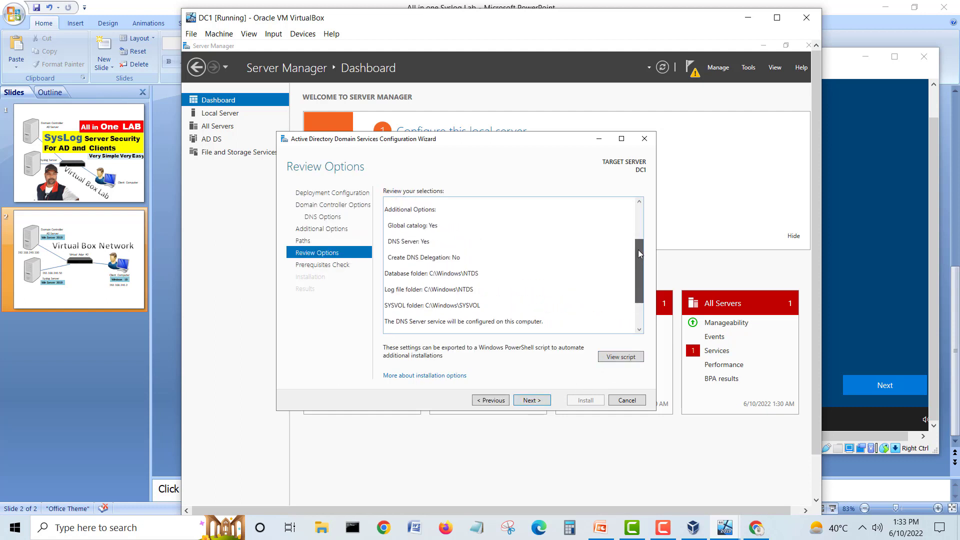
{"action": "left_click", "coordinate": [440, 259]}
{"action": "left_click", "coordinate": [461, 242]}
{"action": "left_click_drag", "start_coordinate": [442, 239], "coordinate": [383, 244]}
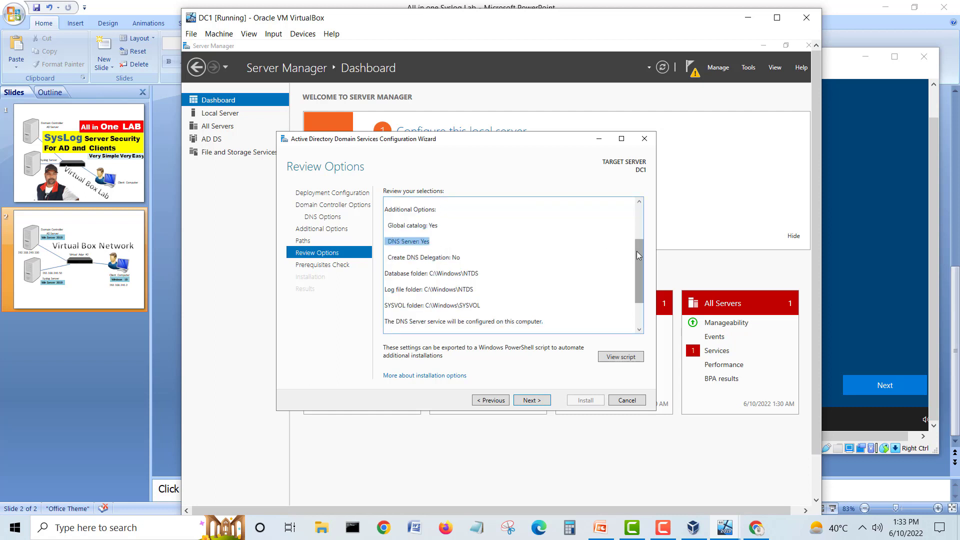
{"action": "scroll", "coordinate": [637, 251], "scroll_direction": "down", "scroll_amount": 2}
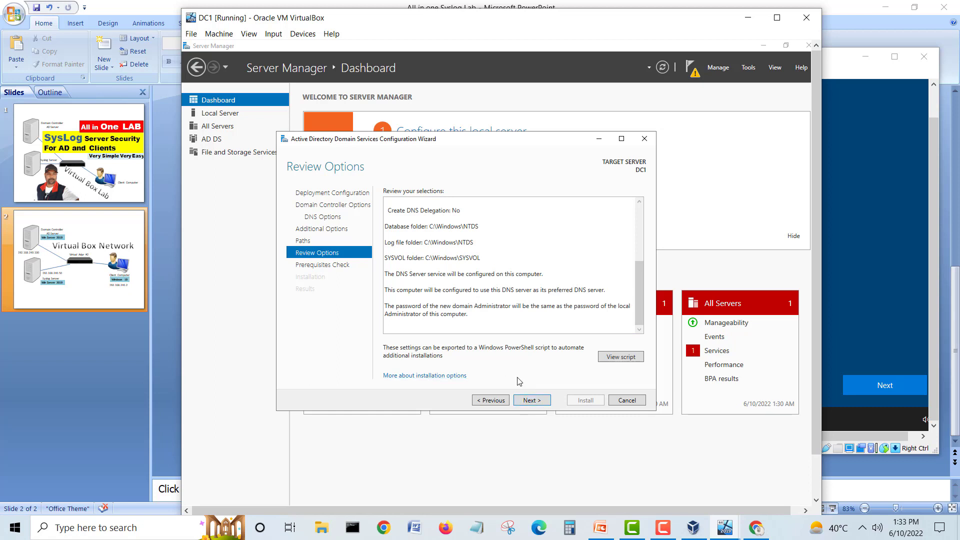
{"action": "left_click", "coordinate": [537, 403]}
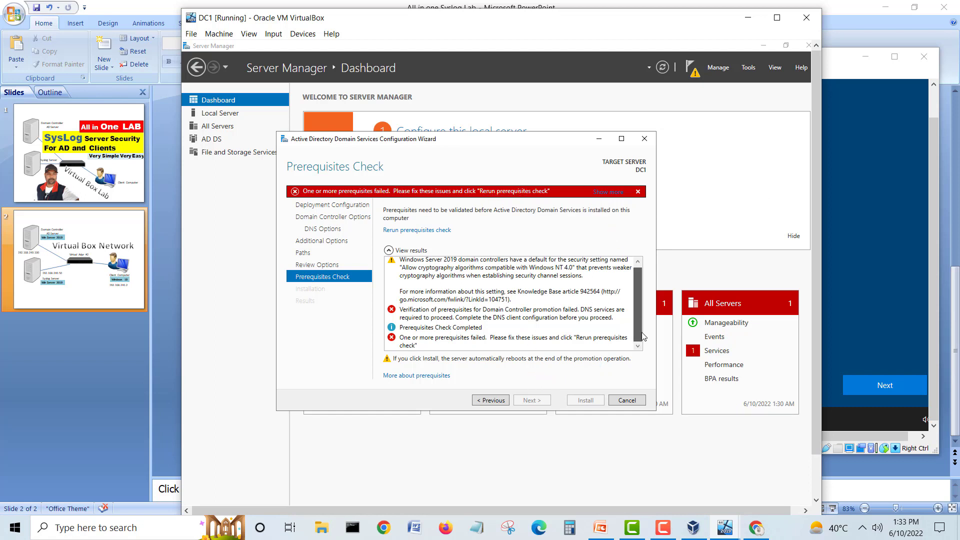
Step: Step the AD DS wizard back to Deployment Configuration, then cancel and confirm closing it
{"action": "mouse_move", "coordinate": [637, 301]}
{"action": "left_mouse_down"}
{"action": "mouse_move", "coordinate": [637, 289]}
{"action": "mouse_move", "coordinate": [637, 311]}
{"action": "left_mouse_up"}
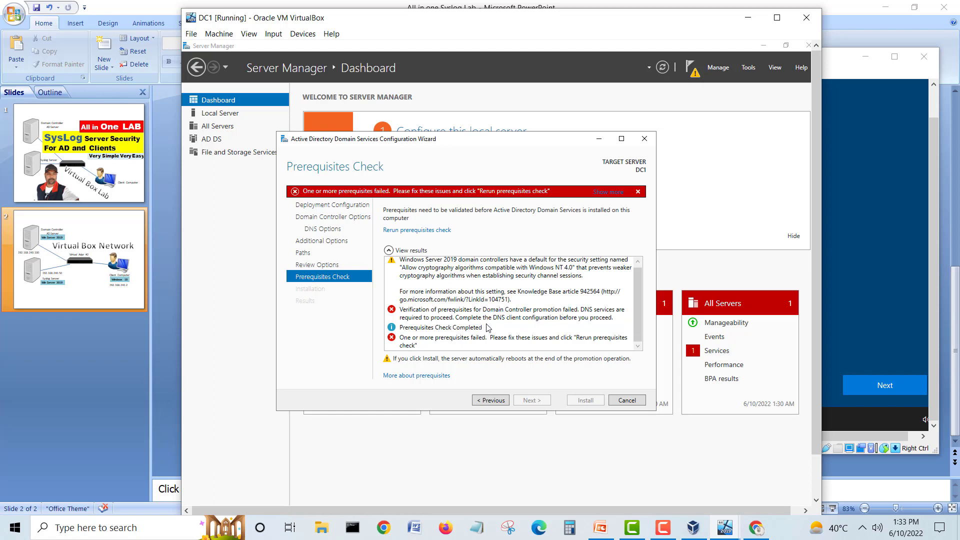
{"action": "left_click", "coordinate": [491, 401]}
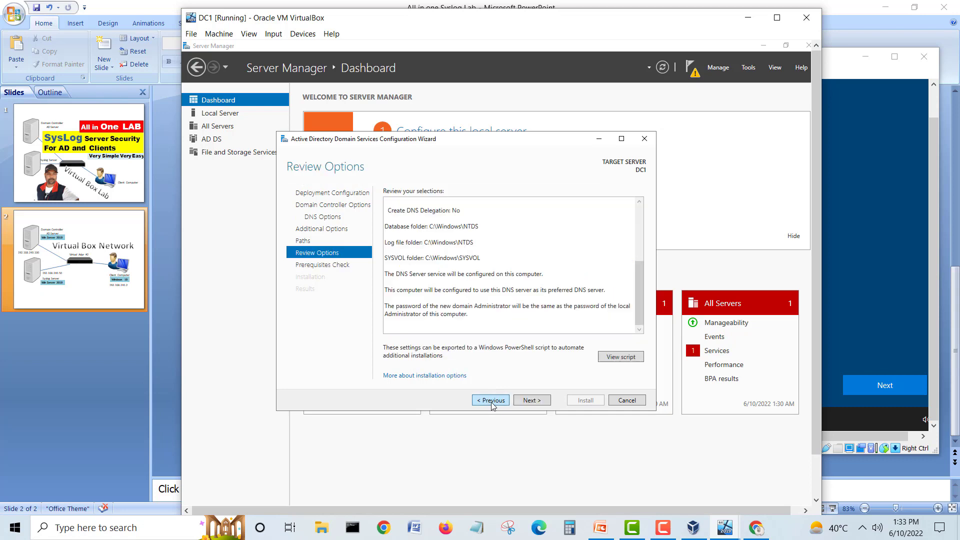
{"action": "left_click", "coordinate": [491, 401]}
{"action": "left_click", "coordinate": [491, 400]}
{"action": "left_click", "coordinate": [492, 400]}
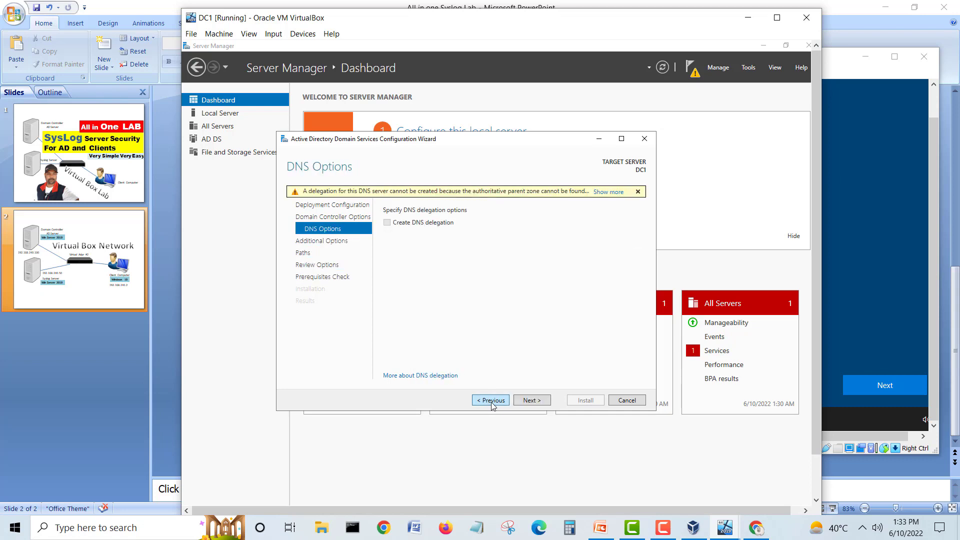
{"action": "left_click", "coordinate": [491, 401]}
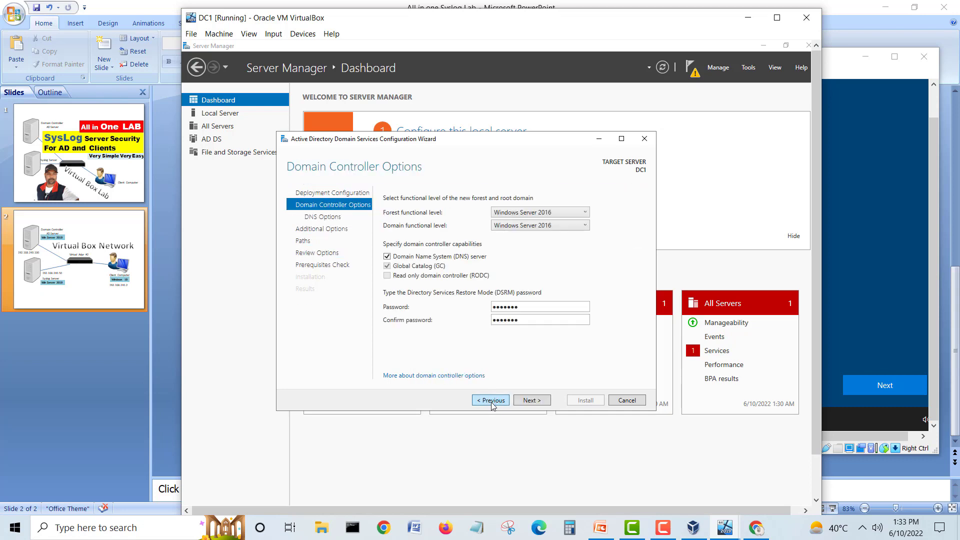
{"action": "left_click", "coordinate": [491, 401]}
{"action": "left_click", "coordinate": [531, 400]}
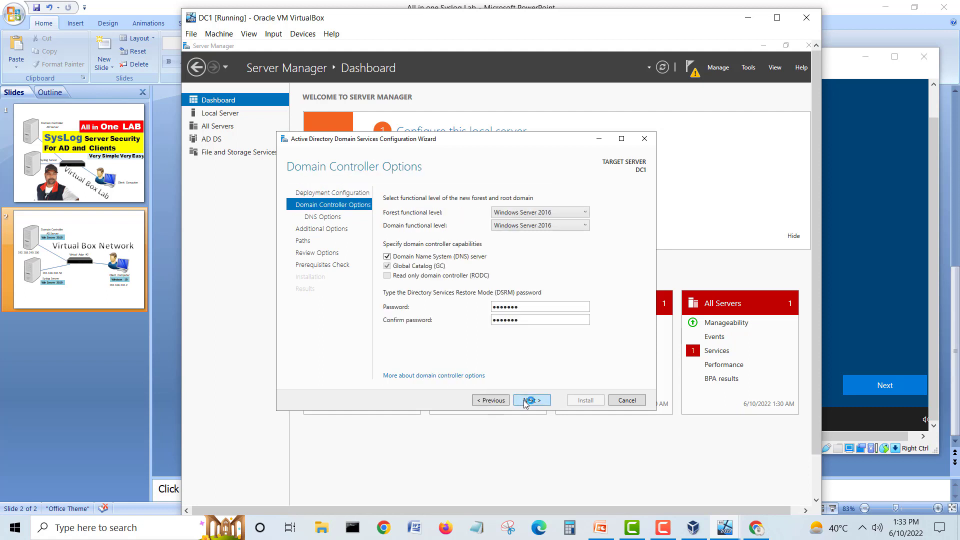
{"action": "left_click", "coordinate": [493, 402]}
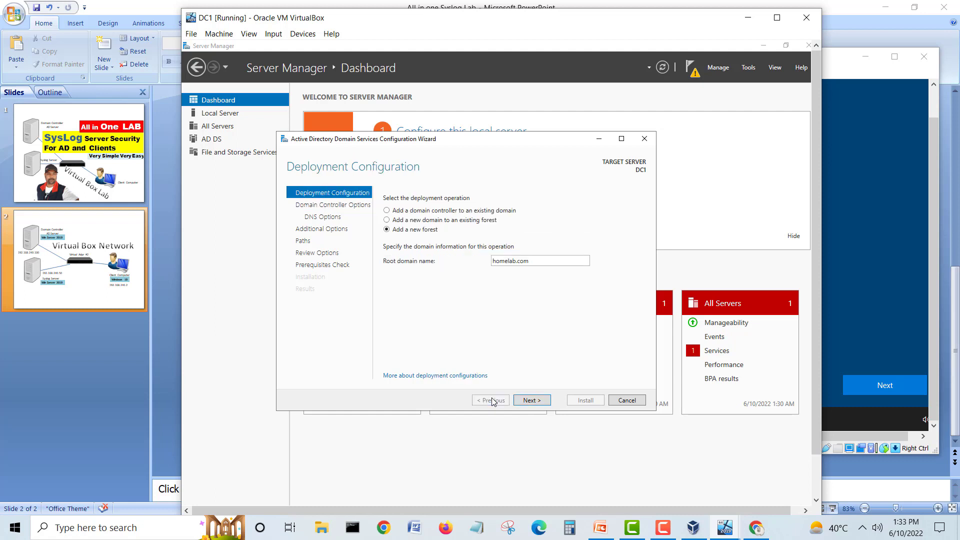
{"action": "left_click", "coordinate": [615, 401]}
{"action": "left_click", "coordinate": [522, 326]}
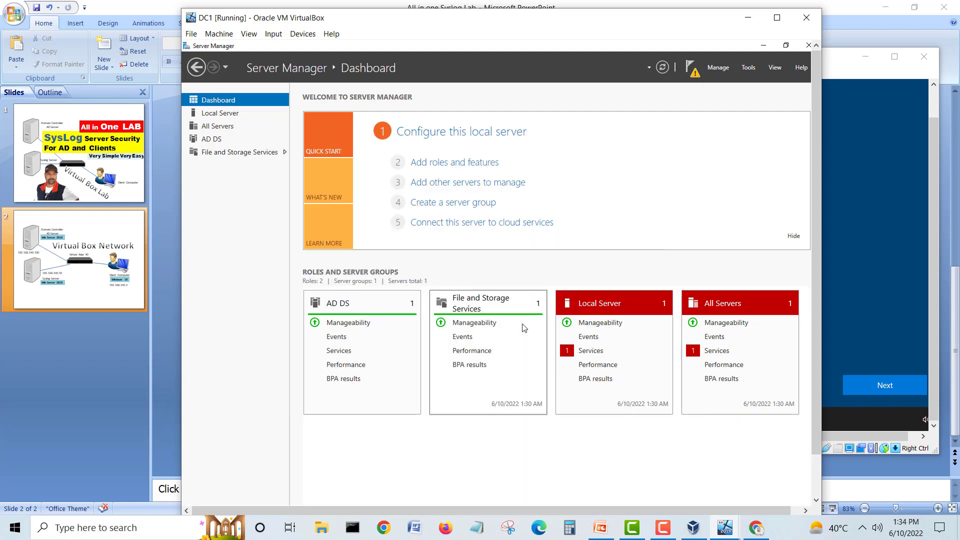
Step: Add the DNS Server role with its required tools to DC1, start the install, then switch to CL1
{"action": "left_click", "coordinate": [449, 163]}
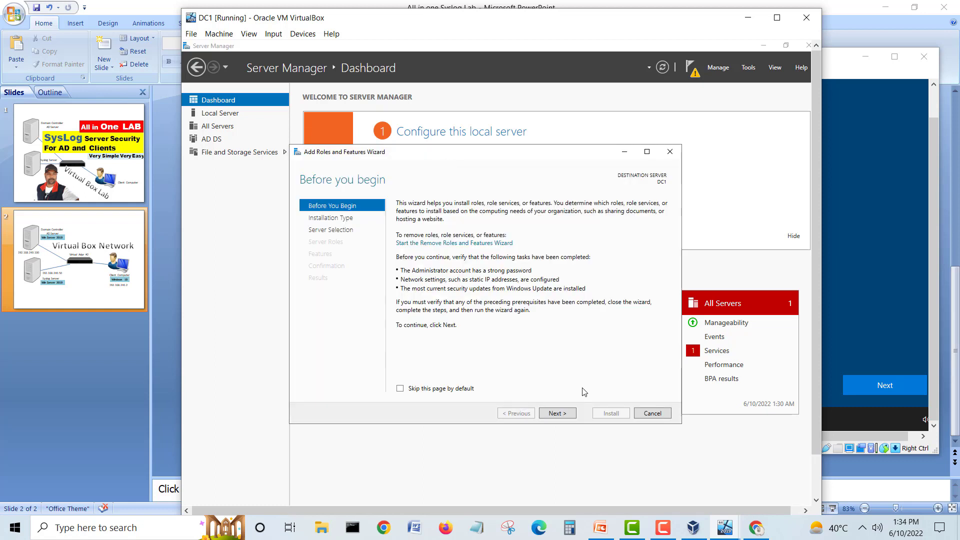
{"action": "left_click", "coordinate": [570, 414]}
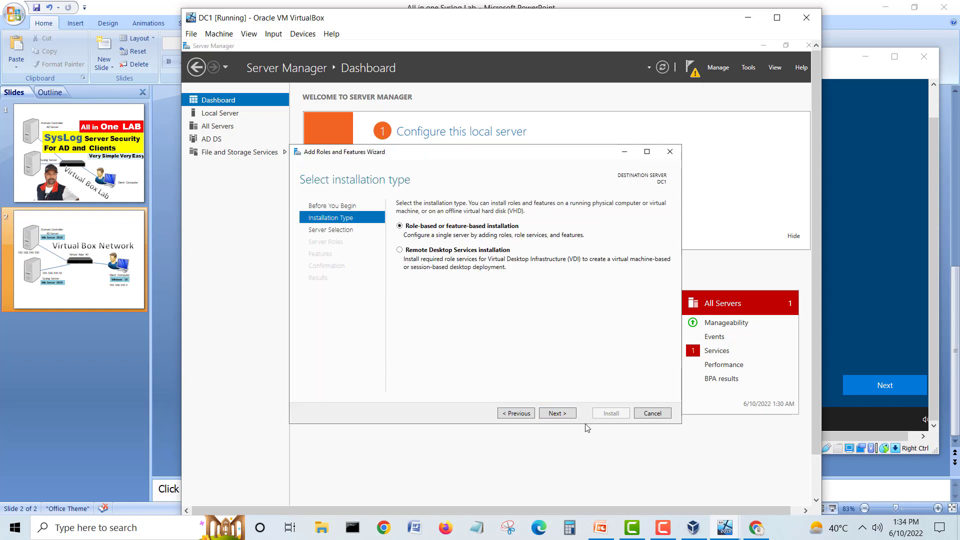
{"action": "left_click", "coordinate": [570, 415]}
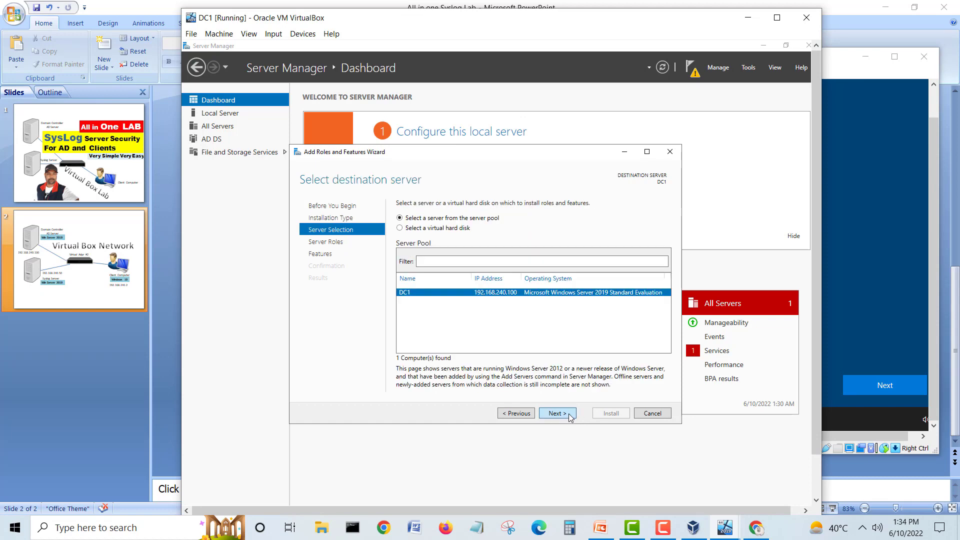
{"action": "left_click", "coordinate": [570, 415]}
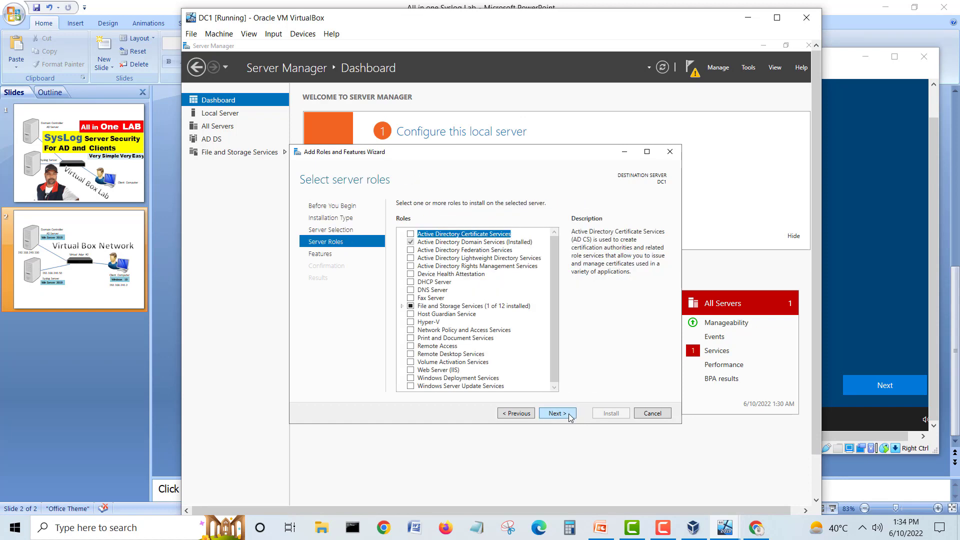
{"action": "left_click", "coordinate": [411, 289]}
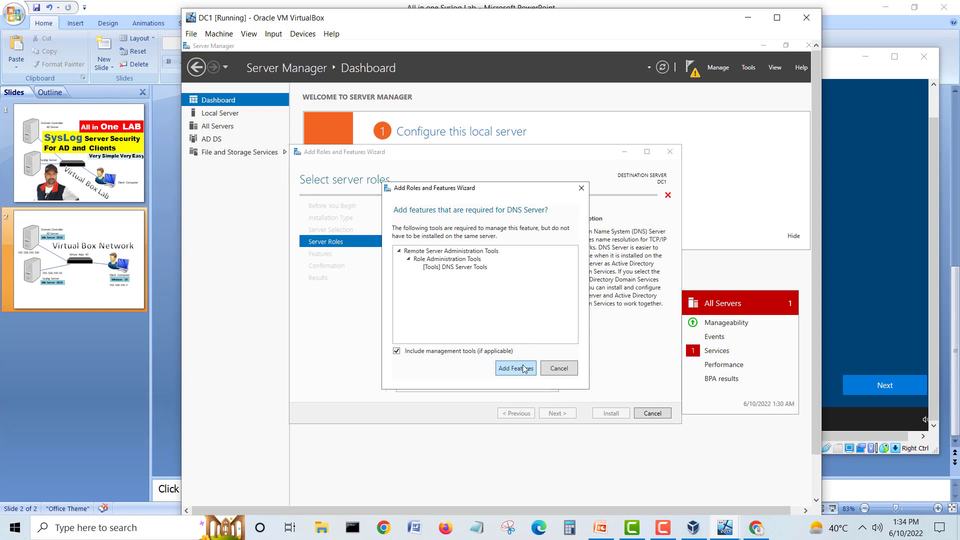
{"action": "left_click", "coordinate": [515, 368]}
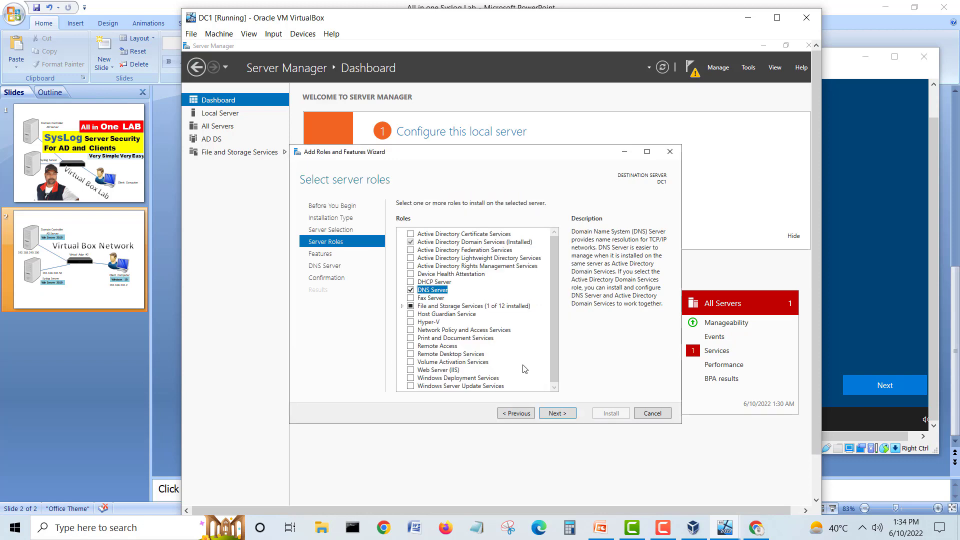
{"action": "left_click", "coordinate": [553, 414]}
{"action": "left_click", "coordinate": [555, 414]}
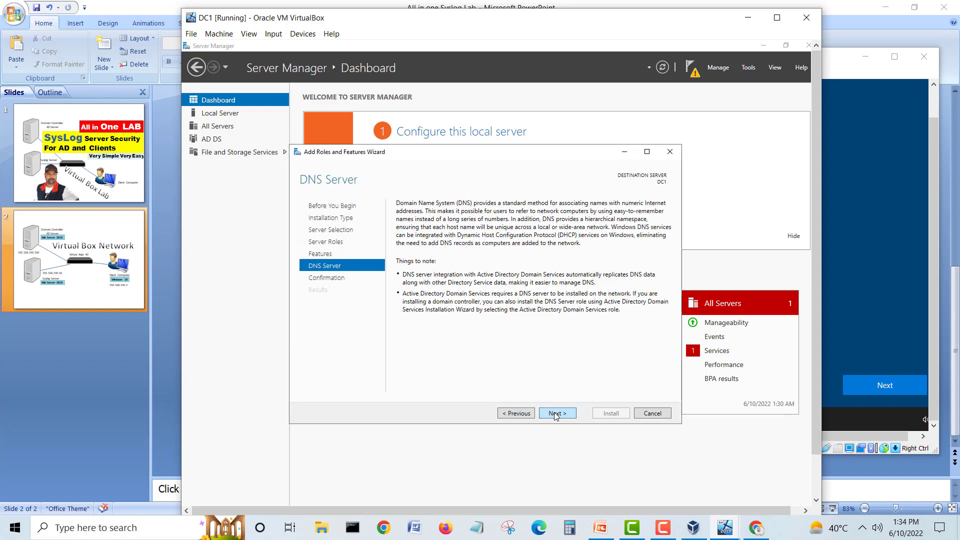
{"action": "left_click", "coordinate": [555, 415]}
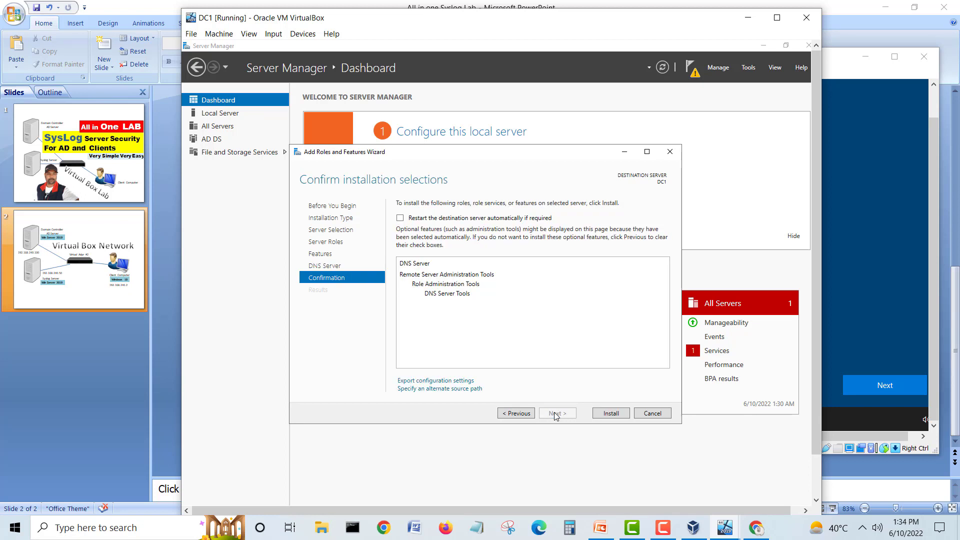
{"action": "left_click", "coordinate": [610, 413]}
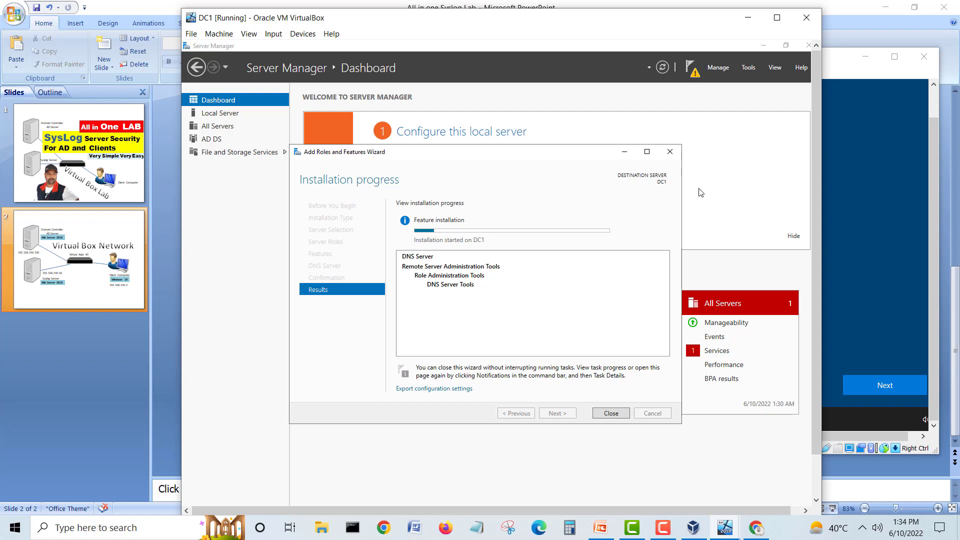
{"action": "left_click", "coordinate": [834, 81]}
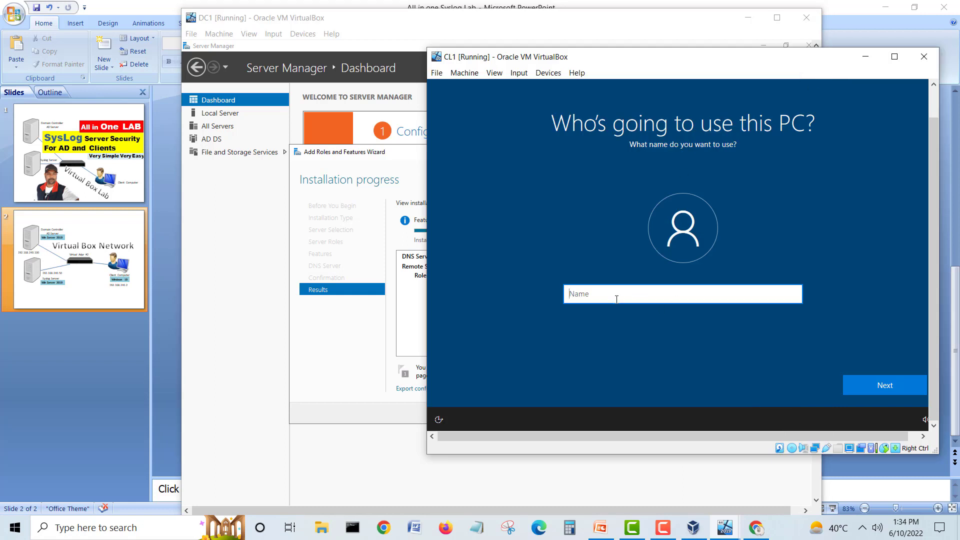
Step: Create CL1's local account with a user name and password, choosing the first pet's name security question
{"action": "type", "text": "shehzad"}
{"action": "left_click", "coordinate": [880, 384]}
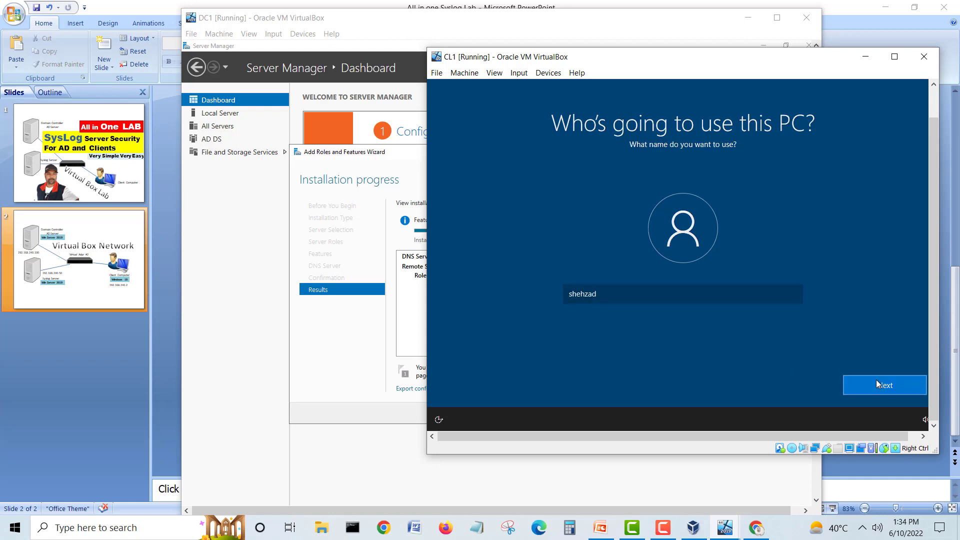
{"action": "type", "text": "******"}
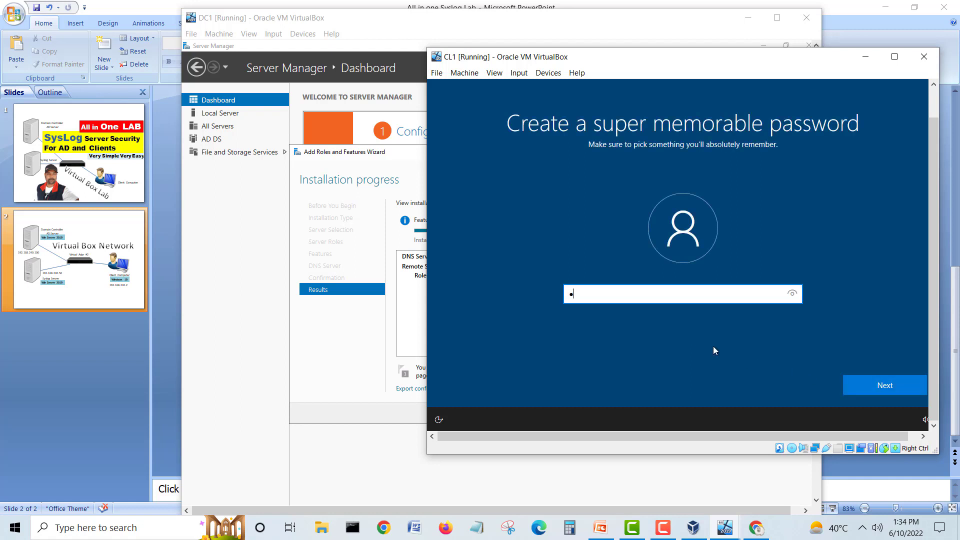
{"action": "type", "text": "*"}
{"action": "left_click", "coordinate": [862, 382]}
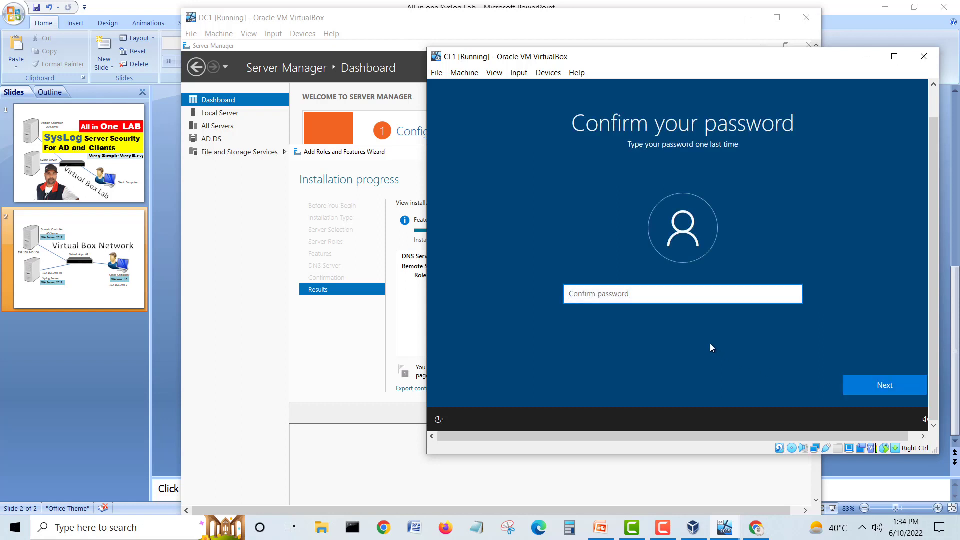
{"action": "type", "text": "*******"}
{"action": "left_click", "coordinate": [889, 387]}
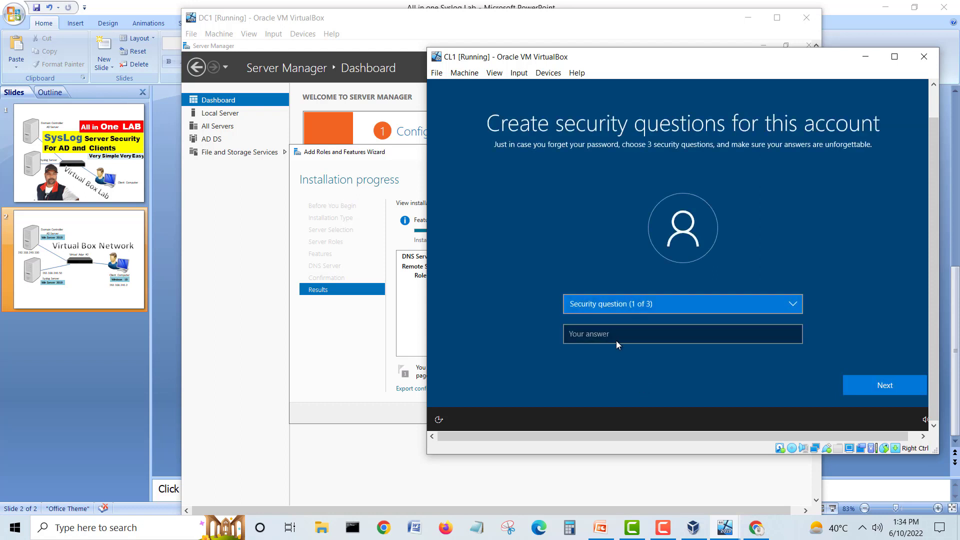
{"action": "left_click", "coordinate": [600, 309]}
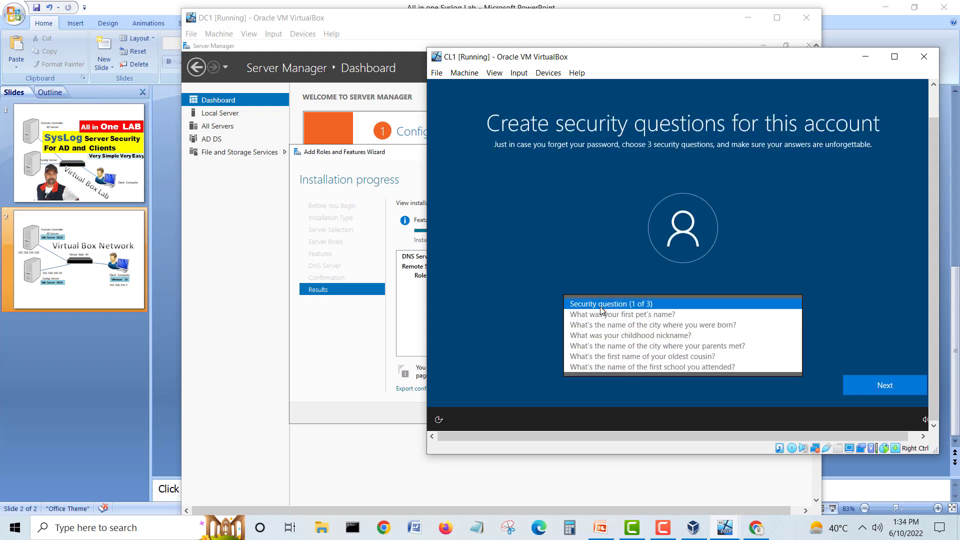
{"action": "left_click", "coordinate": [630, 314]}
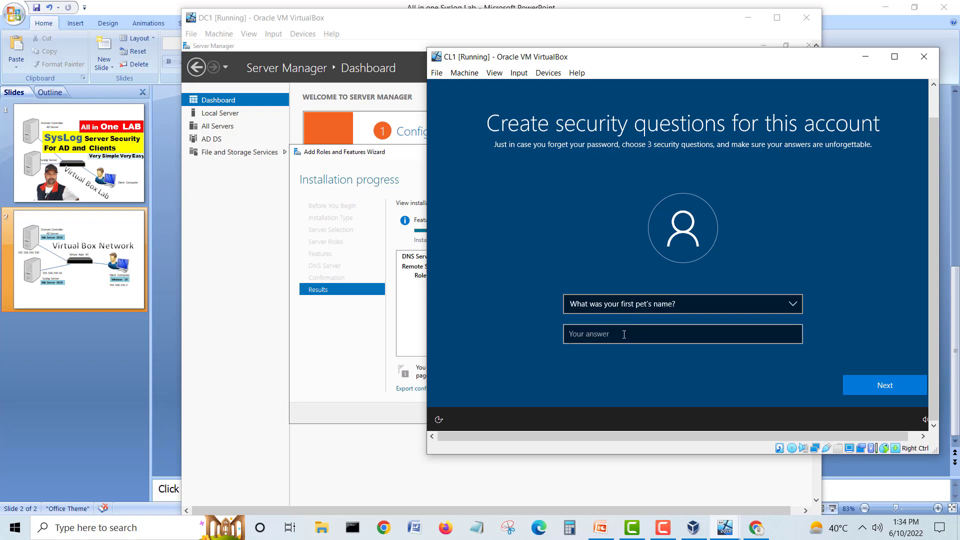
{"action": "left_click", "coordinate": [662, 527]}
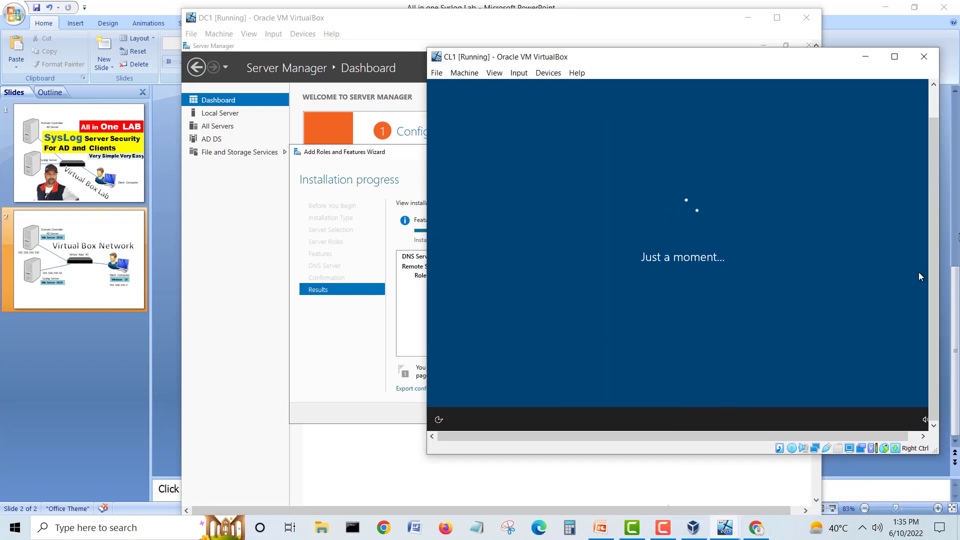
{"action": "scroll", "coordinate": [932, 187], "scroll_direction": "down", "scroll_amount": 2}
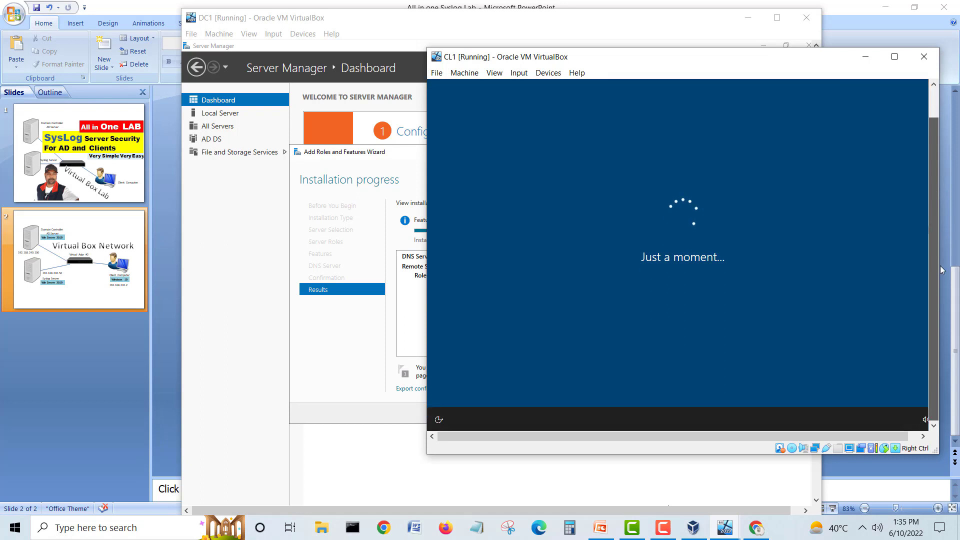
Step: Accept CL1's default privacy settings and Cortana, then return to DC1
{"action": "left_click", "coordinate": [477, 29]}
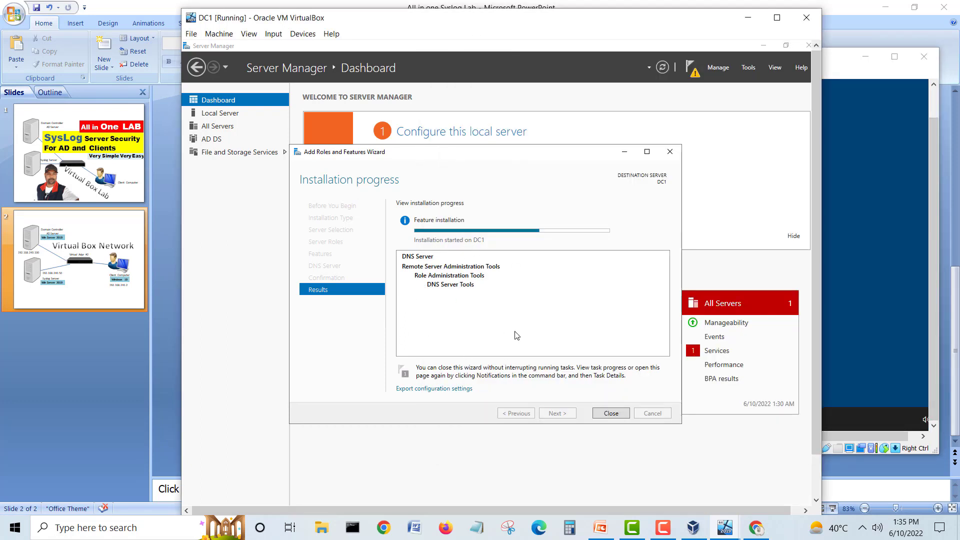
{"action": "left_click", "coordinate": [843, 83]}
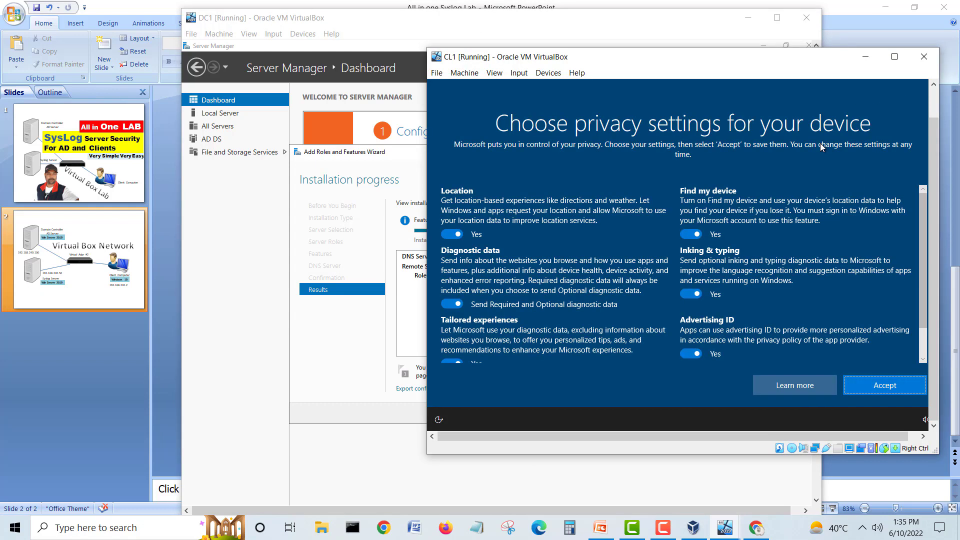
{"action": "left_click", "coordinate": [881, 382]}
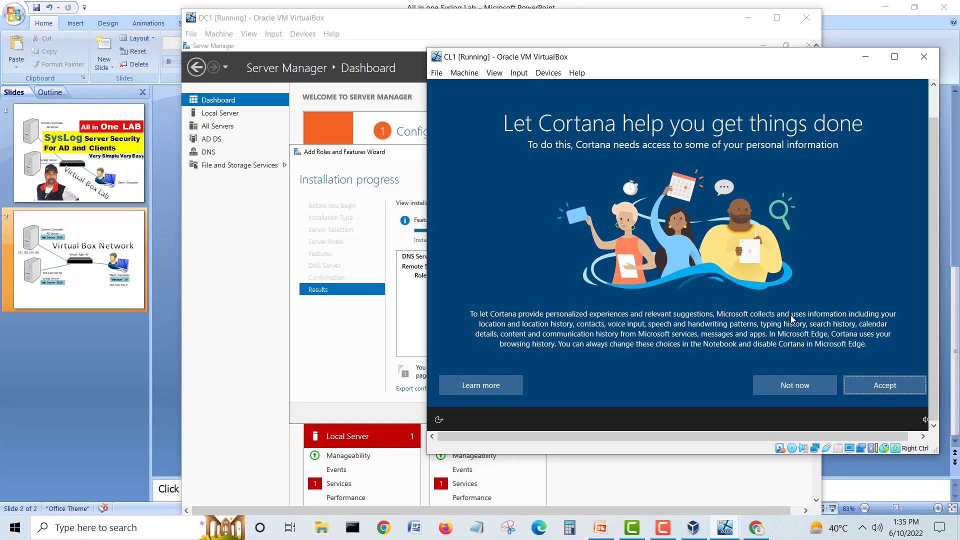
{"action": "left_click", "coordinate": [898, 379]}
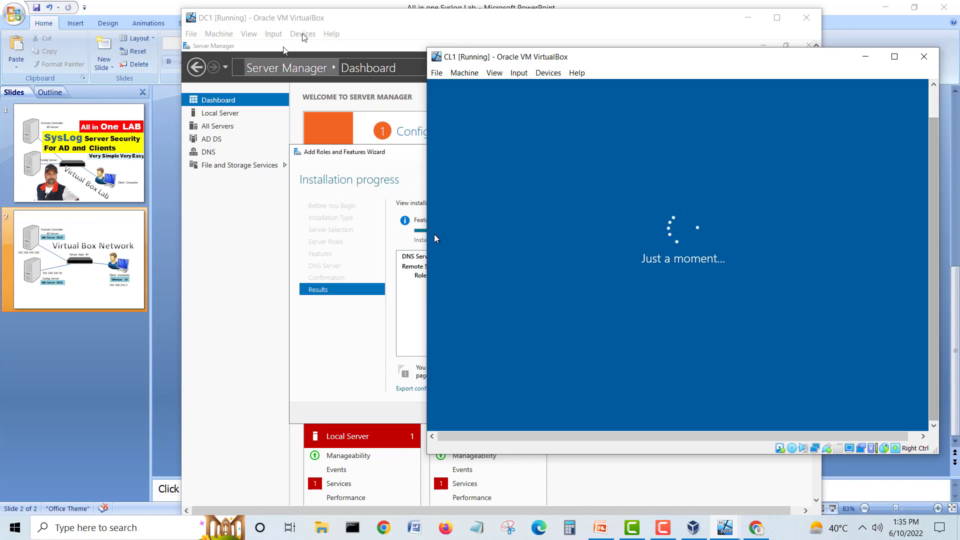
{"action": "left_click", "coordinate": [348, 30]}
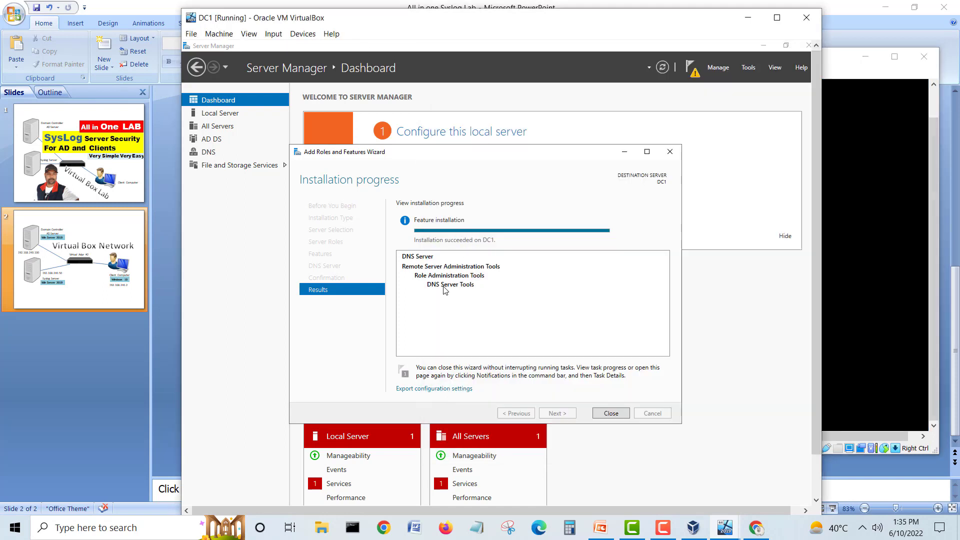
Step: Close the finished DNS installation, dismiss the IE warning, refresh the dashboard, and open notifications
{"action": "left_click", "coordinate": [609, 412]}
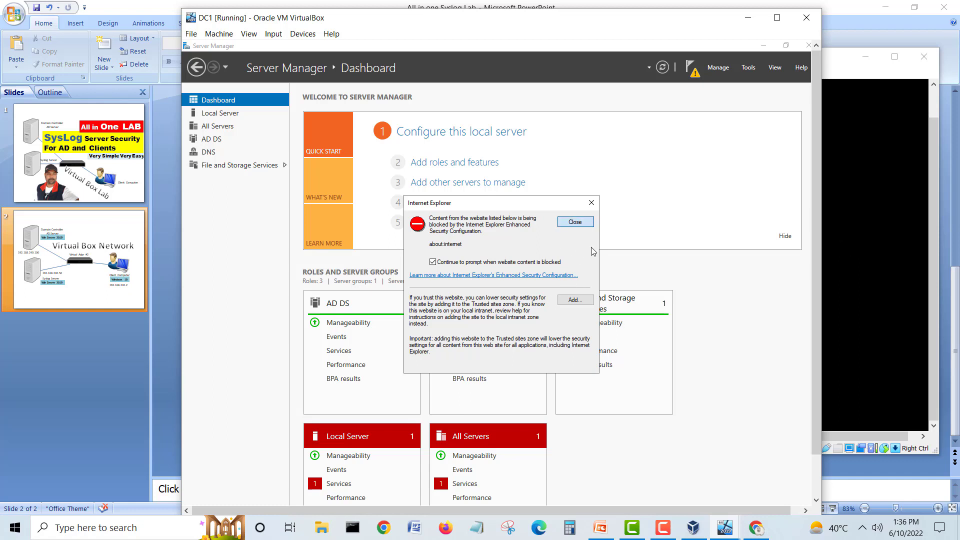
{"action": "key", "text": "Return"}
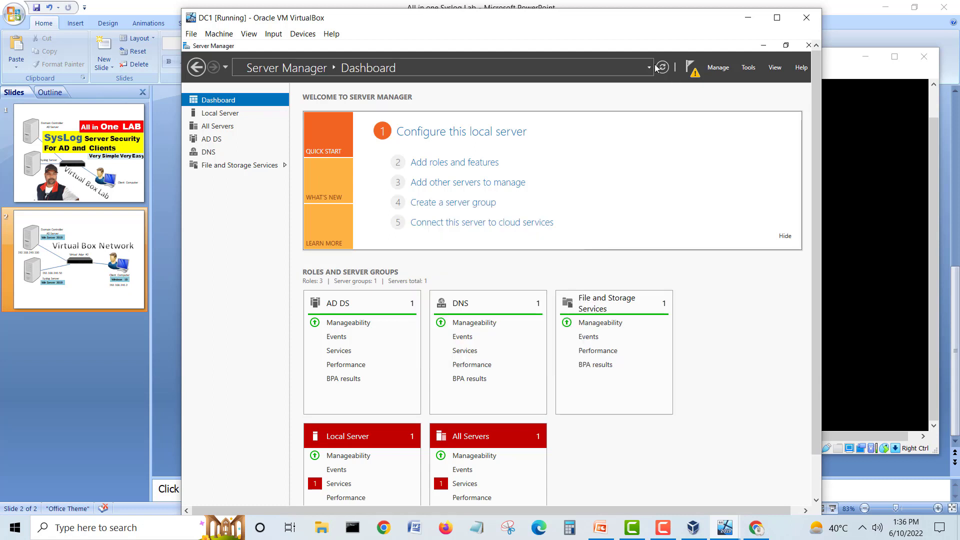
{"action": "left_click", "coordinate": [662, 67]}
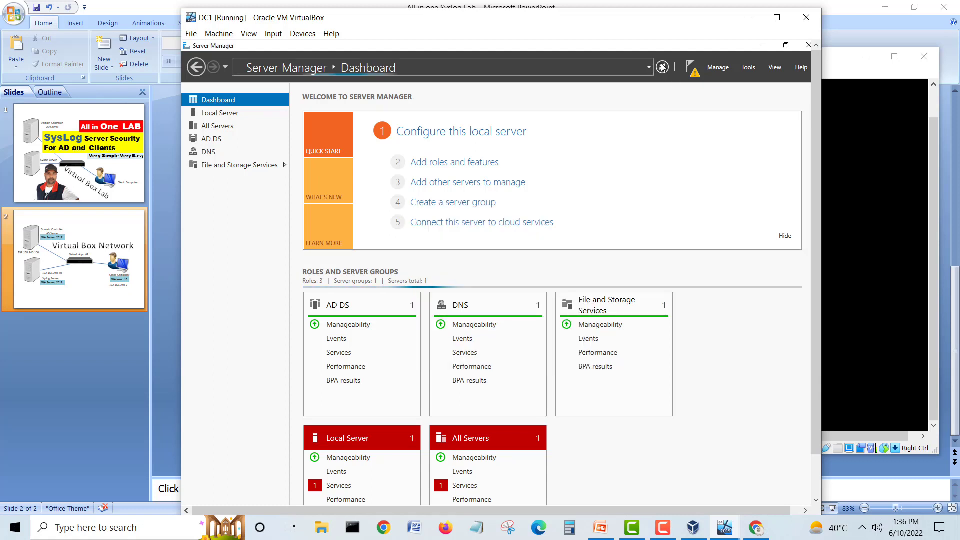
{"action": "left_click", "coordinate": [662, 67]}
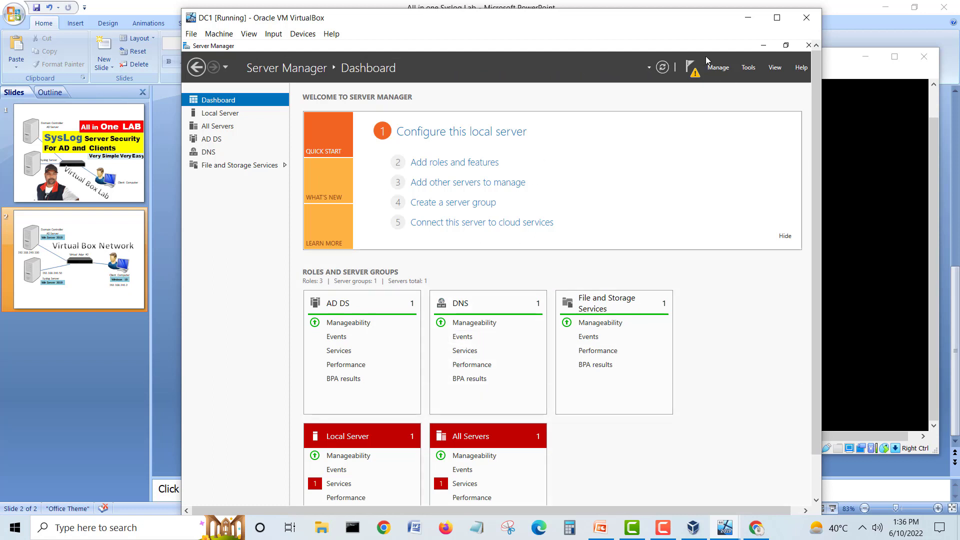
{"action": "left_click", "coordinate": [690, 70]}
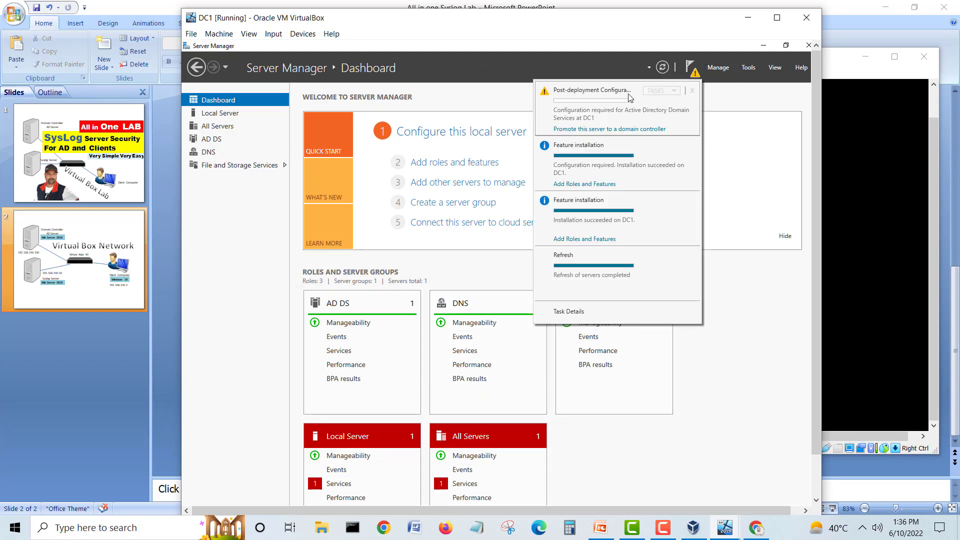
Step: Promote DC1 by adding a new forest with root domain homelab.com
{"action": "left_click", "coordinate": [614, 130]}
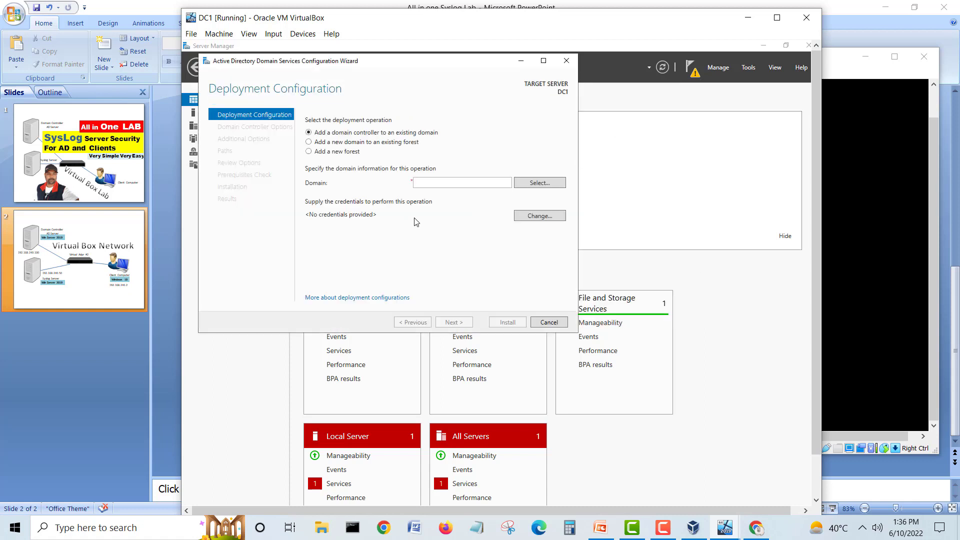
{"action": "left_click", "coordinate": [309, 151]}
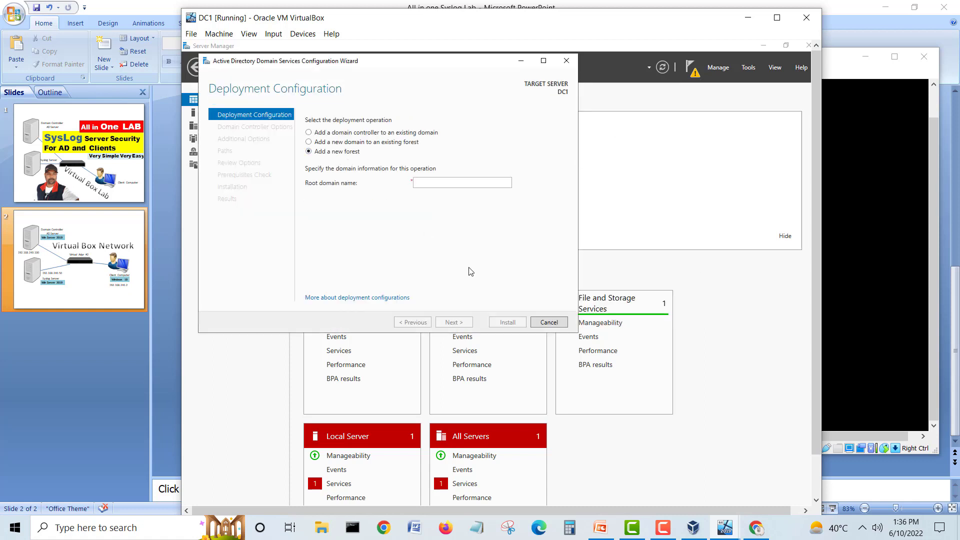
{"action": "left_click", "coordinate": [443, 185]}
{"action": "type", "text": "homelab.com"}
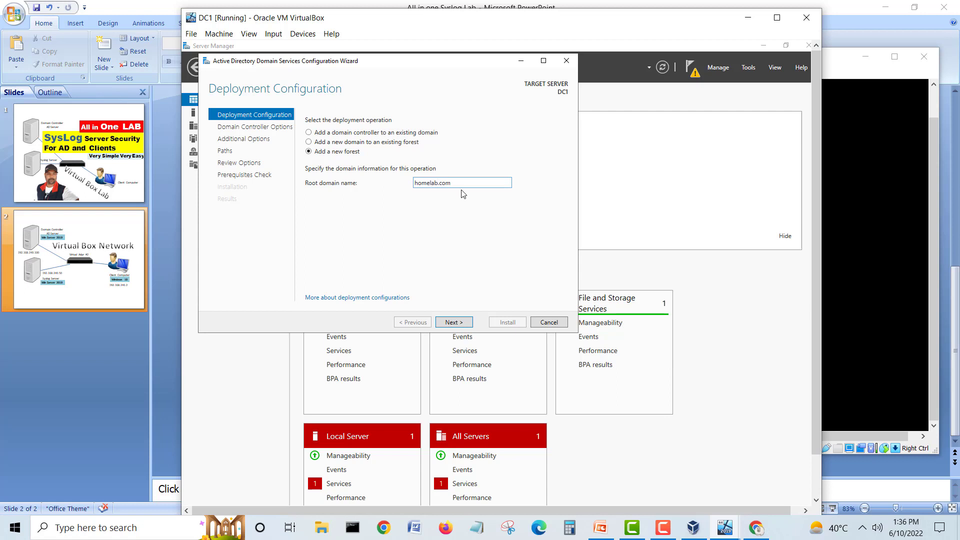
{"action": "left_click", "coordinate": [461, 322]}
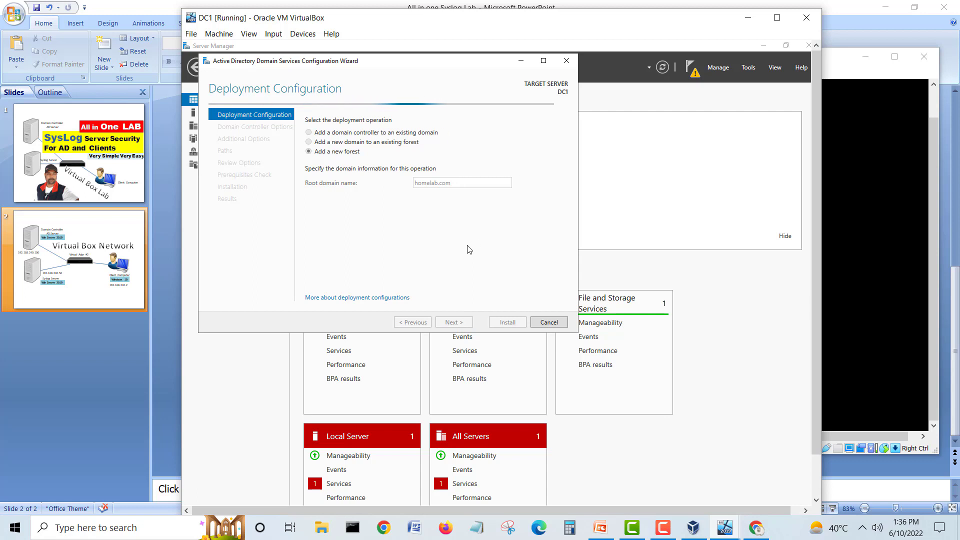
{"action": "left_click", "coordinate": [663, 529]}
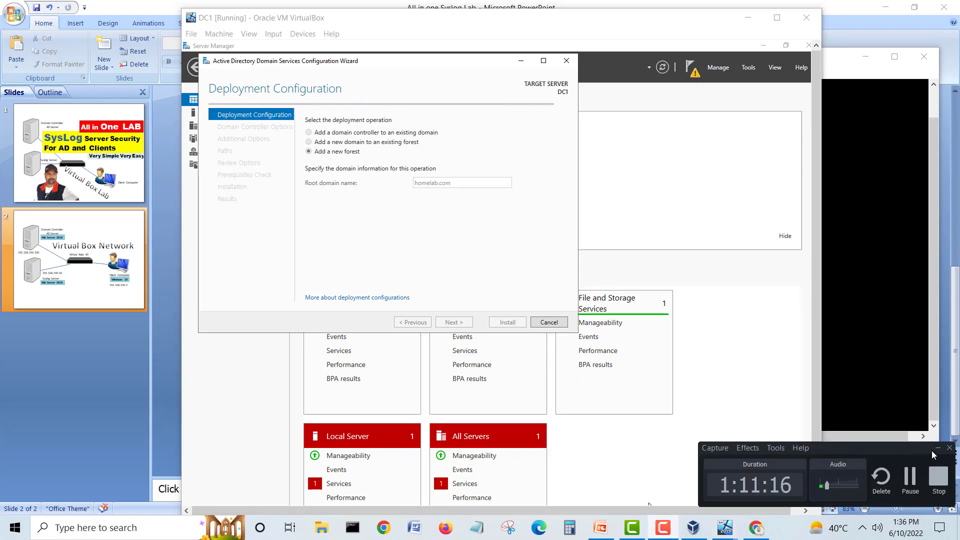
{"action": "left_click", "coordinate": [478, 334]}
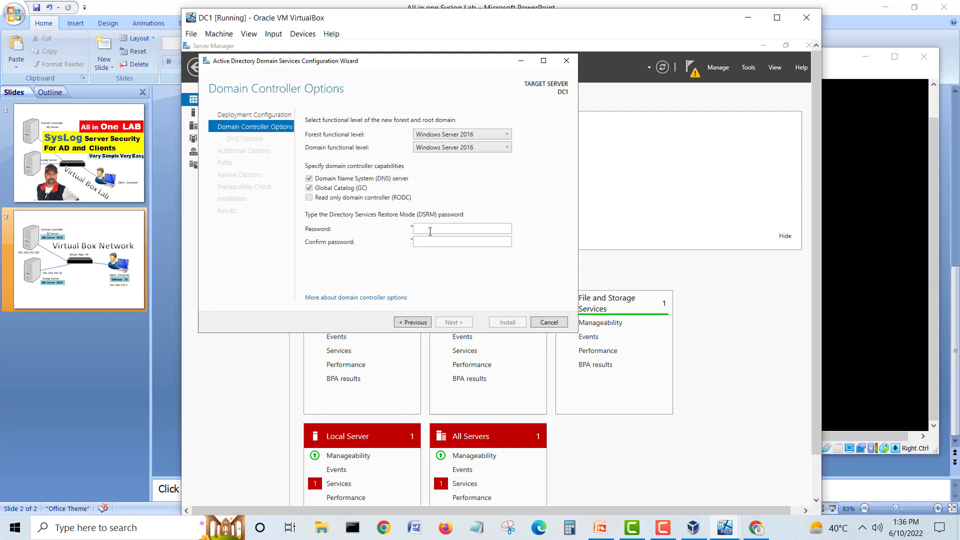
Step: Enter and confirm the DSRM password, then accept the DNS options and the HOMELAB NetBIOS name
{"action": "left_click", "coordinate": [430, 231]}
{"action": "key", "text": "Tab"}
{"action": "type", "text": "•••••••"}
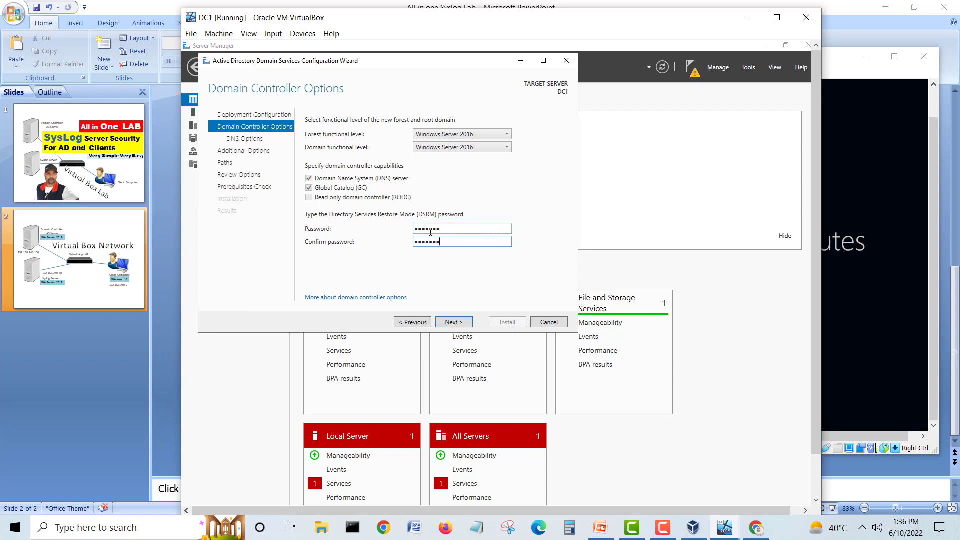
{"action": "left_click", "coordinate": [452, 322]}
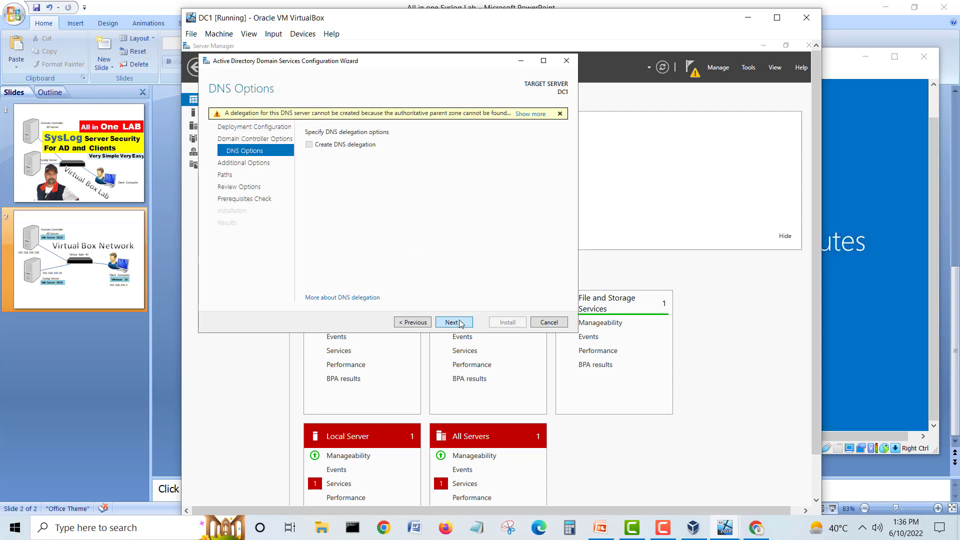
{"action": "left_click", "coordinate": [460, 323]}
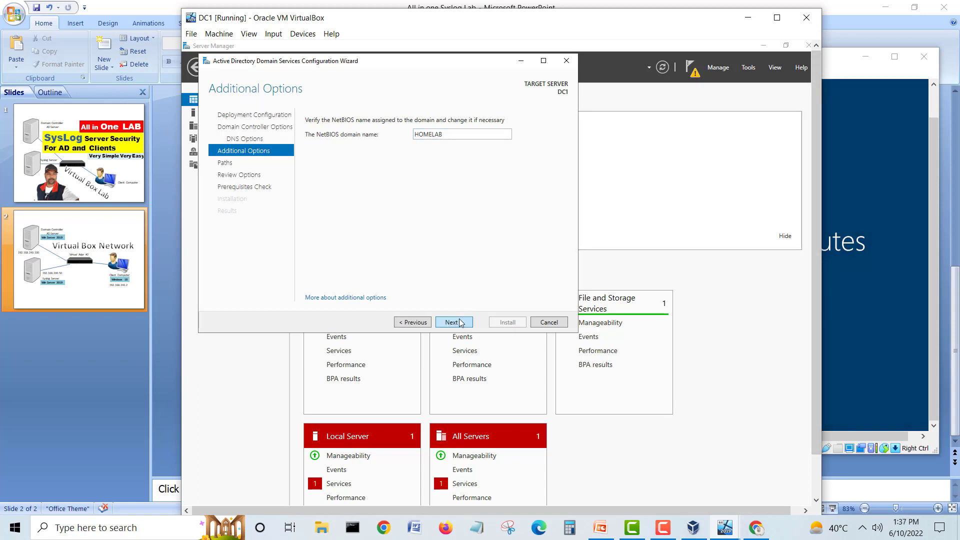
{"action": "left_click", "coordinate": [454, 321]}
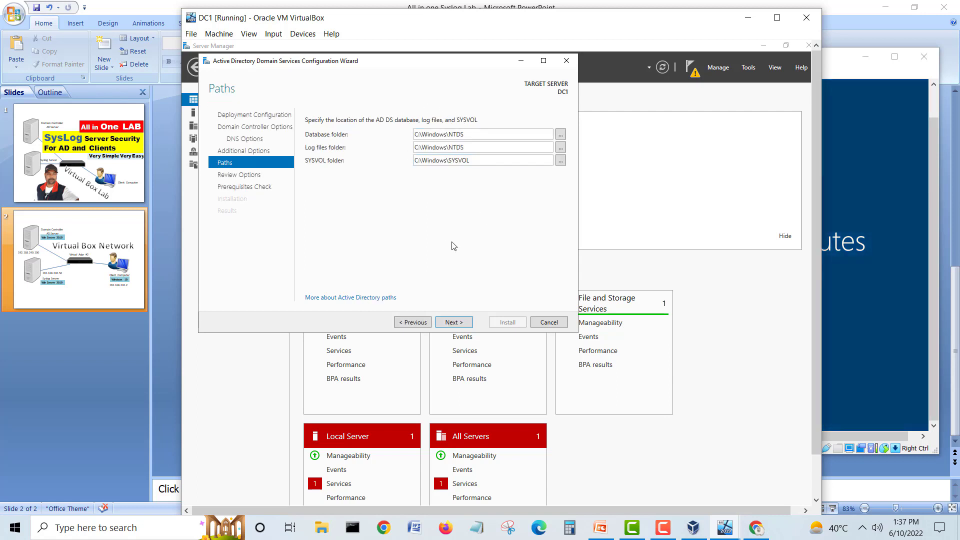
Step: Accept the default database and log paths, pass the prerequisites check, and start installing
{"action": "left_click", "coordinate": [452, 323]}
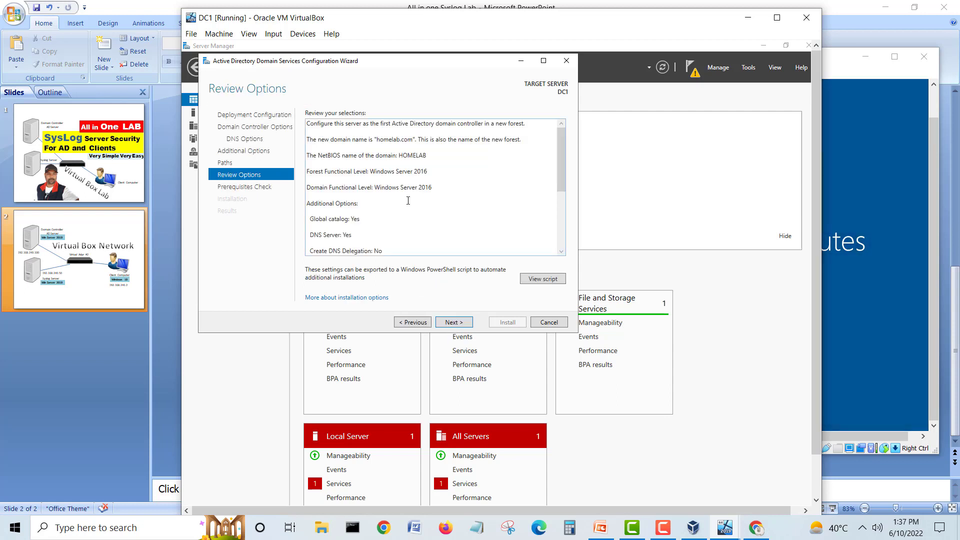
{"action": "left_click_drag", "start_coordinate": [561, 170], "coordinate": [562, 231]}
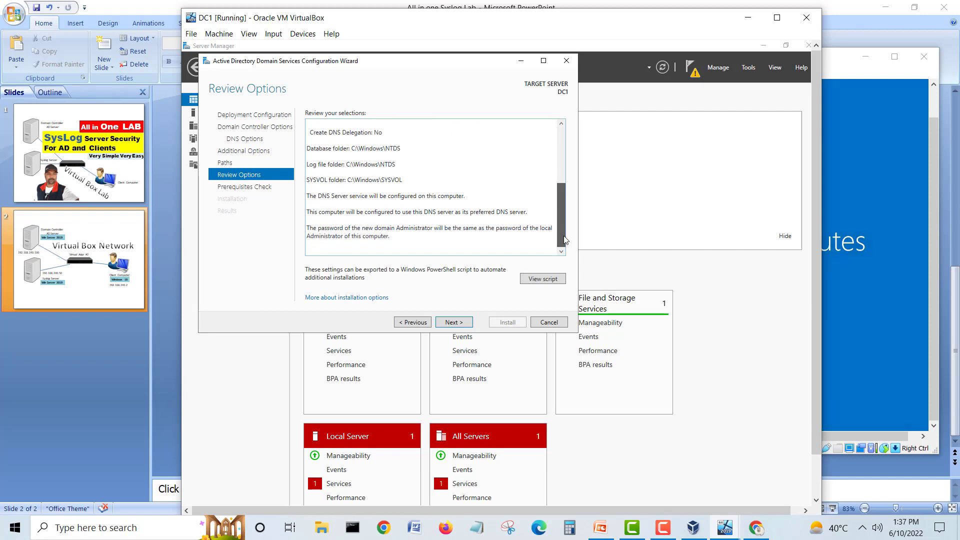
{"action": "left_click", "coordinate": [454, 323]}
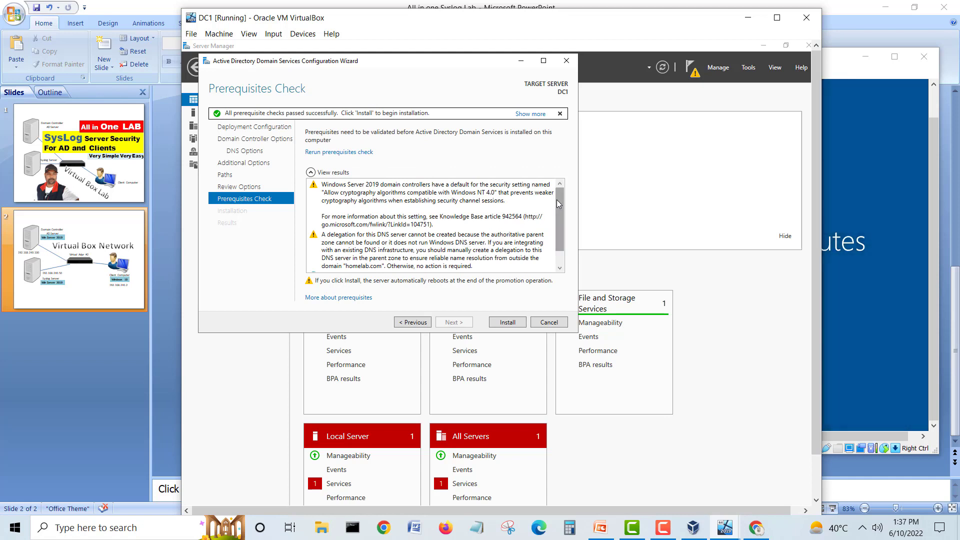
{"action": "left_click_drag", "start_coordinate": [558, 199], "coordinate": [570, 232]}
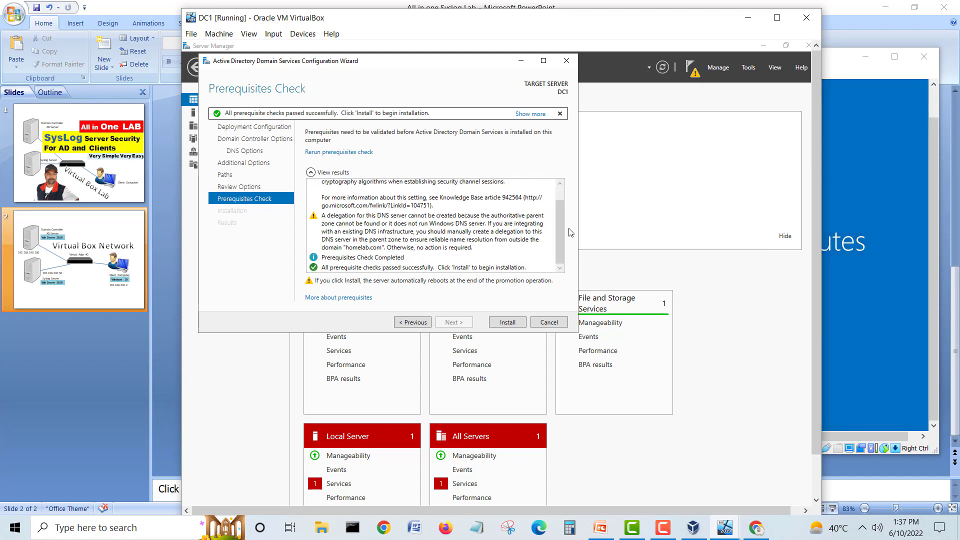
{"action": "left_click", "coordinate": [507, 322]}
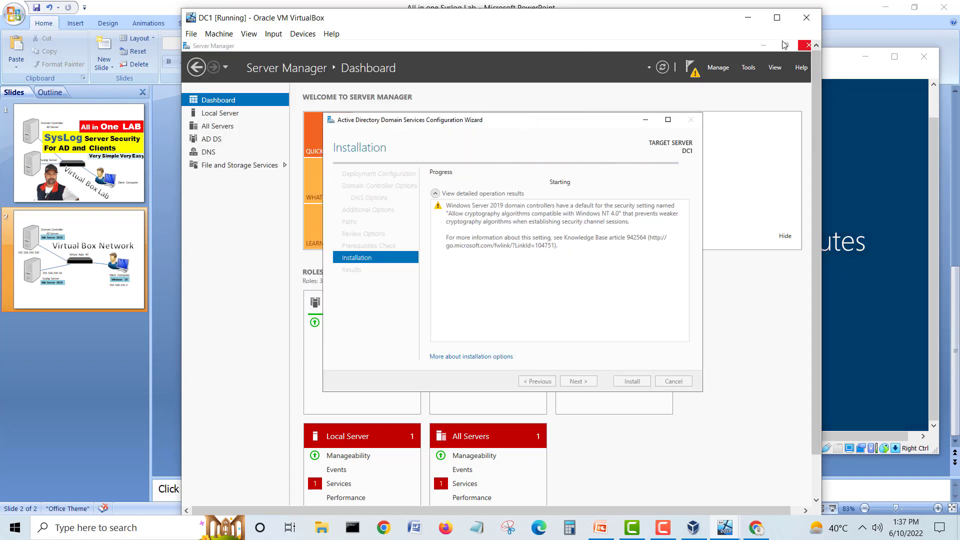
Step: Check DC1's domain controller installation progress, nudging its wizard window down and right
{"action": "left_click", "coordinate": [746, 23]}
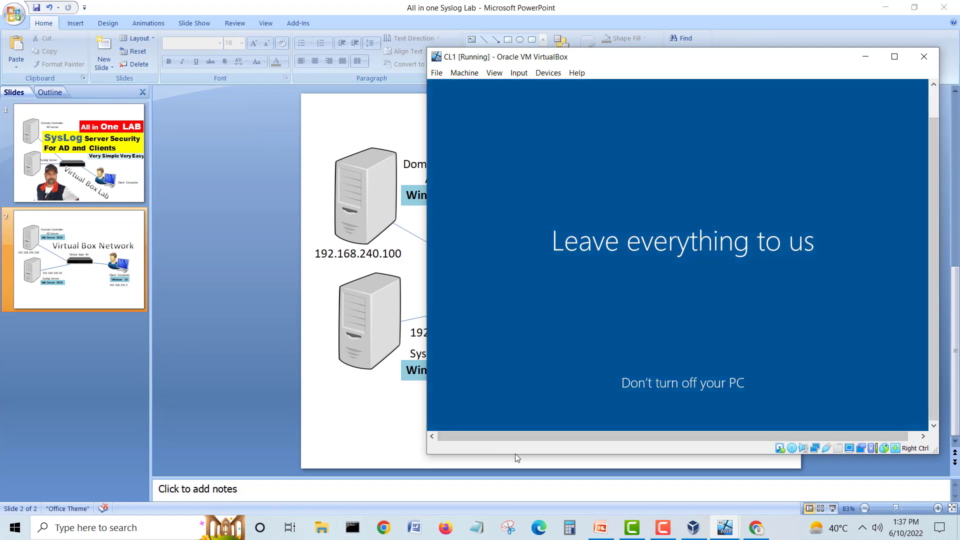
{"action": "left_click", "coordinate": [725, 529]}
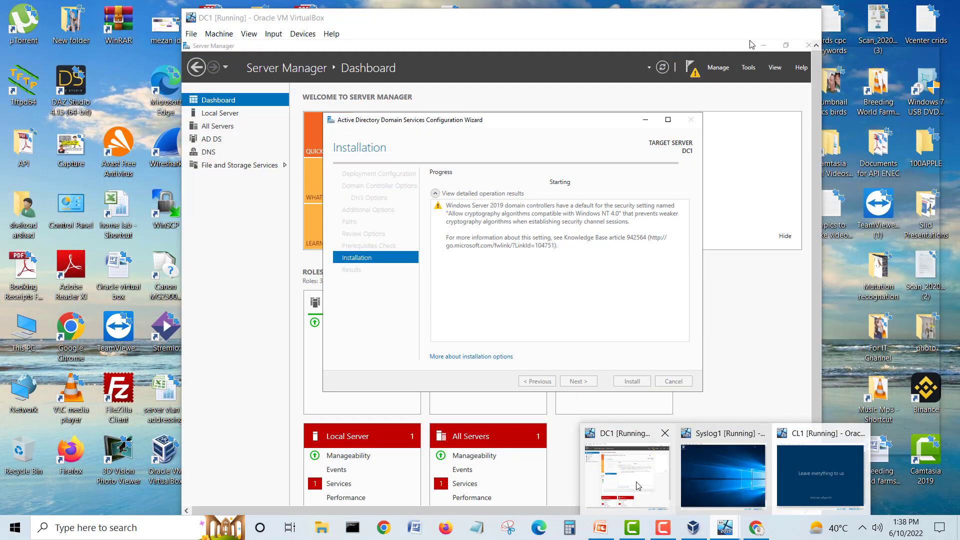
{"action": "left_click", "coordinate": [628, 475]}
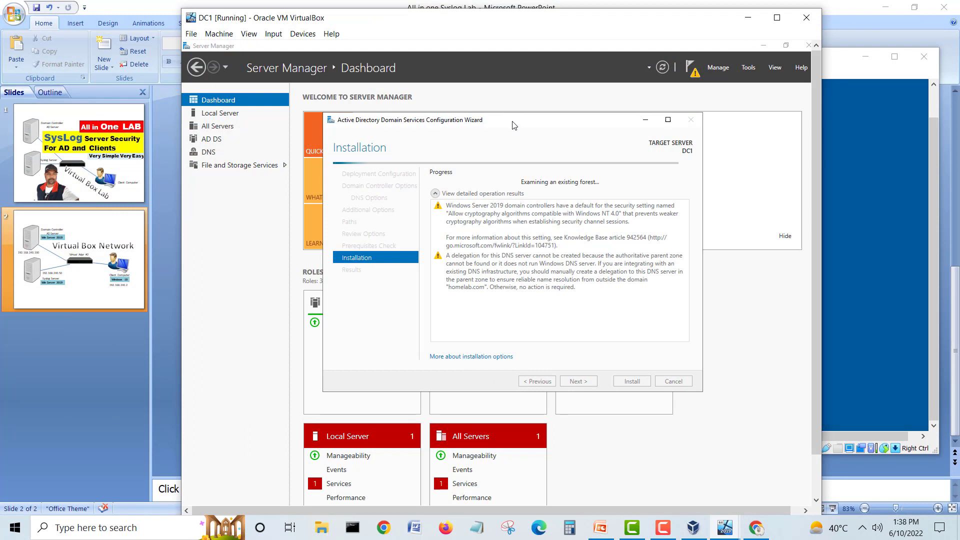
{"action": "left_click_drag", "start_coordinate": [513, 125], "coordinate": [533, 144]}
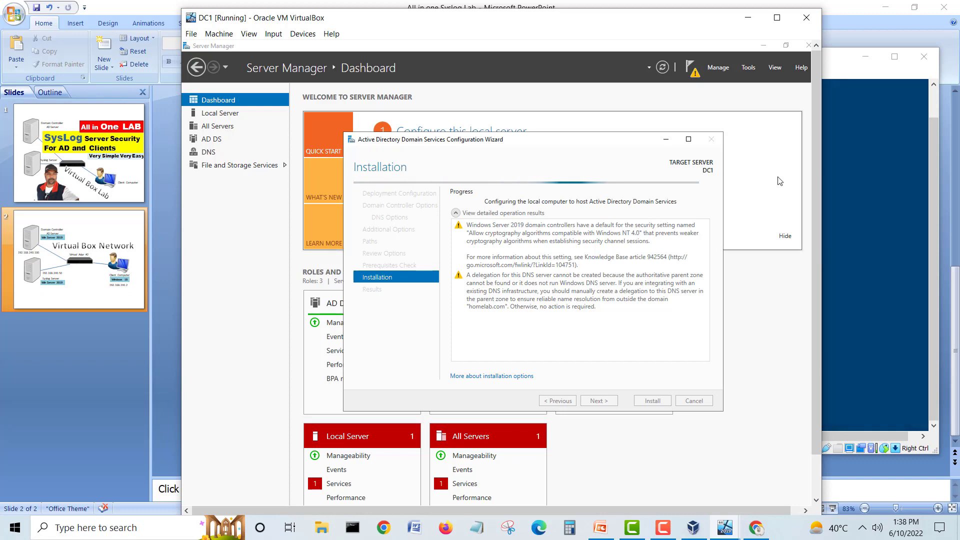
{"action": "left_click", "coordinate": [843, 62]}
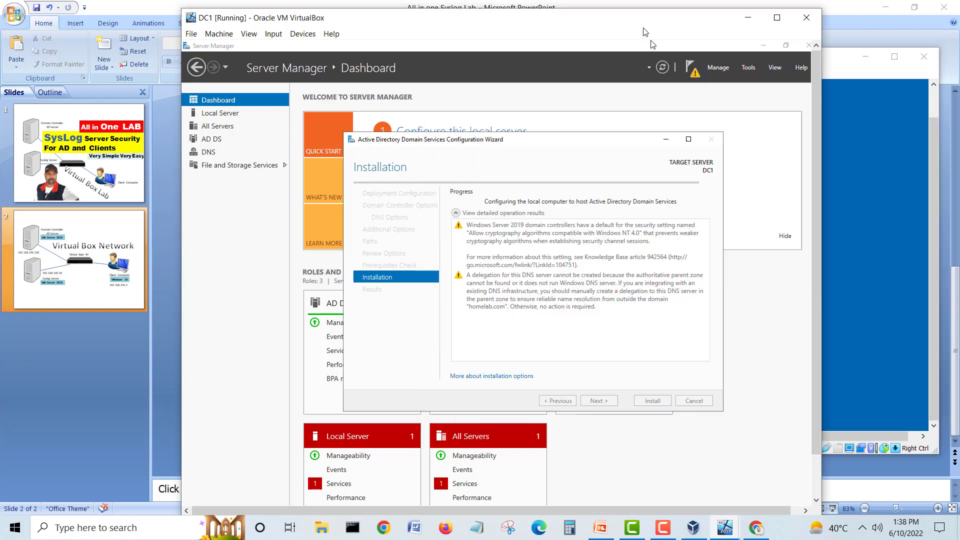
{"action": "left_click", "coordinate": [645, 32]}
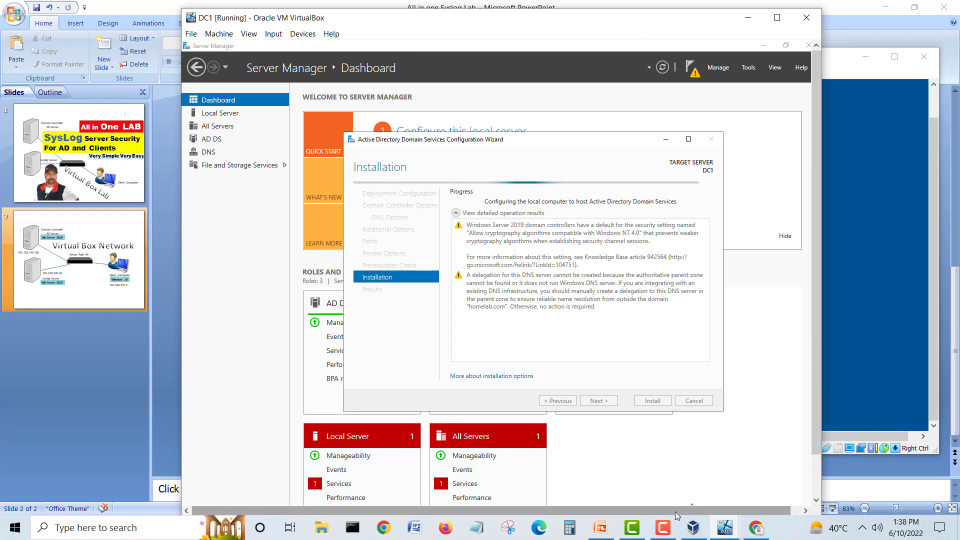
Step: Bring CL1's desktop forward, move its window left, and open its network tray menu
{"action": "left_click", "coordinate": [663, 527]}
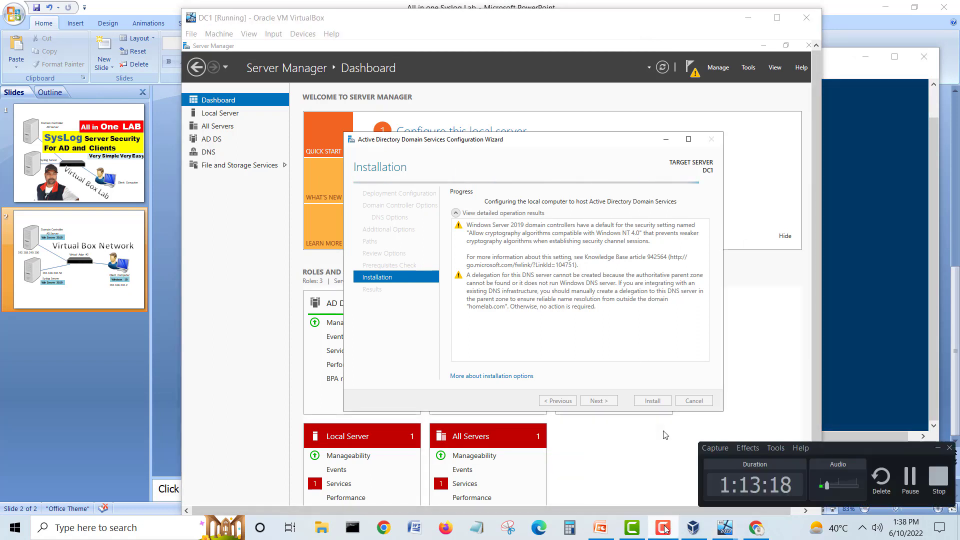
{"action": "left_click", "coordinate": [663, 527]}
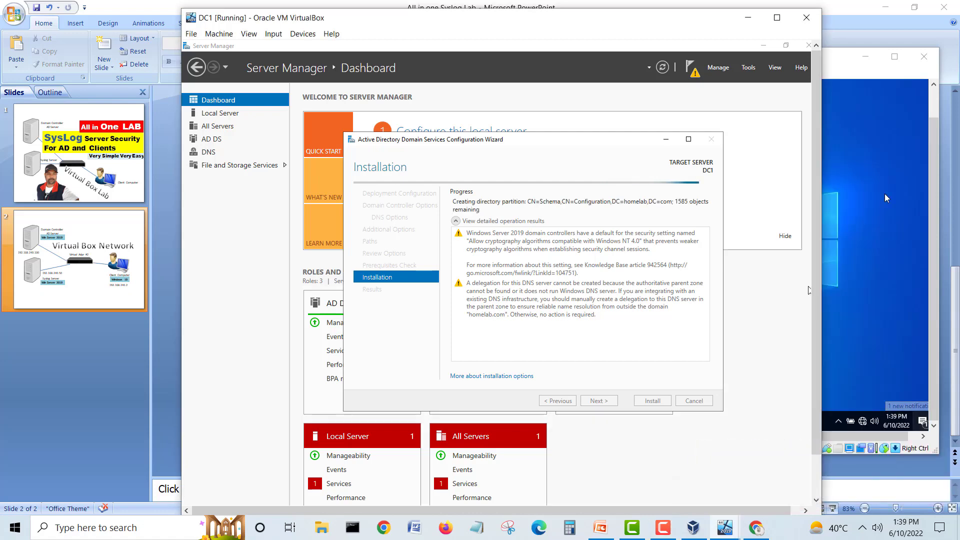
{"action": "left_click", "coordinate": [830, 64]}
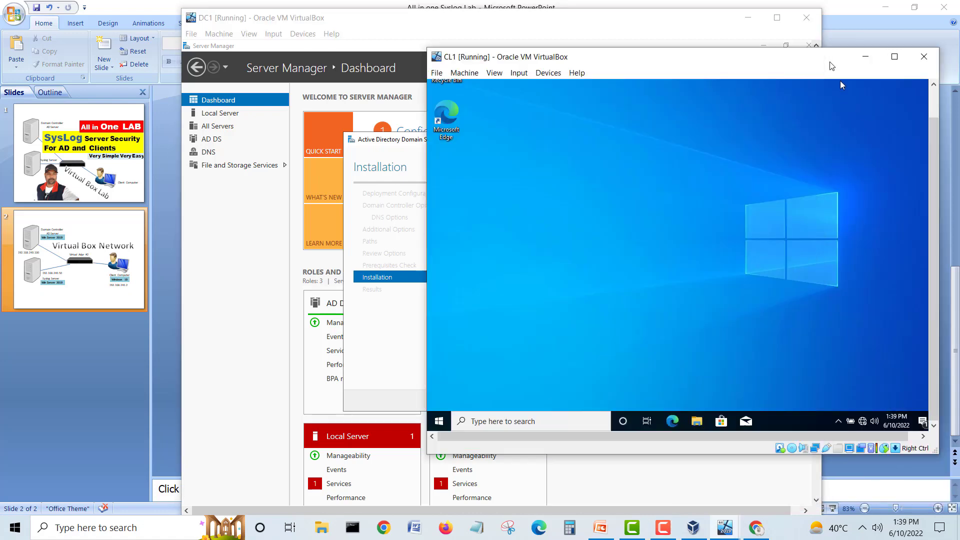
{"action": "left_click_drag", "start_coordinate": [824, 66], "coordinate": [561, 59]}
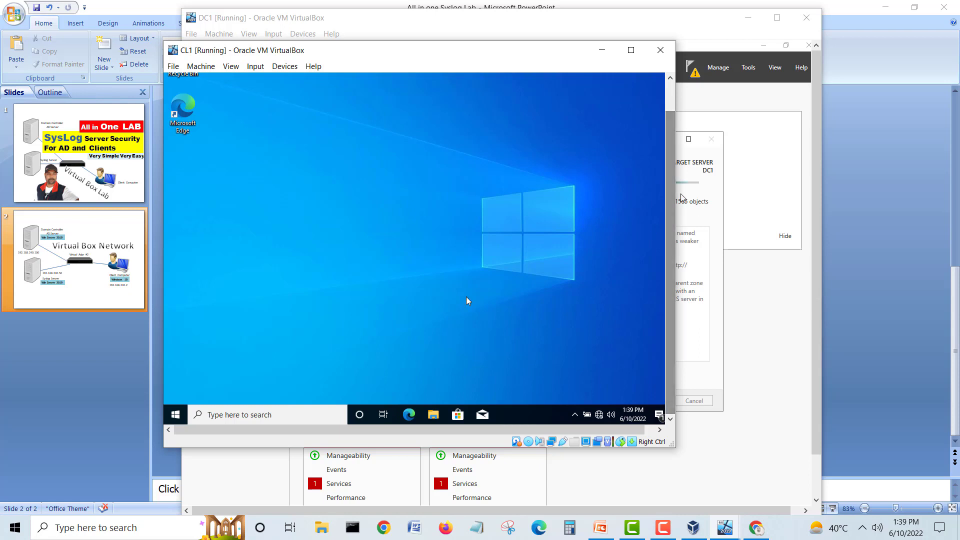
{"action": "right_click", "coordinate": [601, 415]}
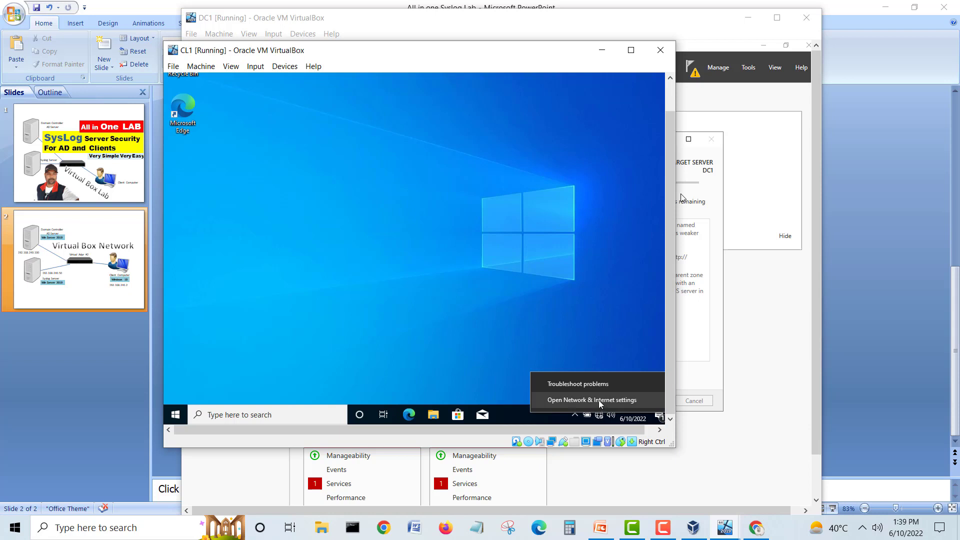
Step: Open CL1's network settings and check the client address 192.168.240.2 on the lab diagram slide
{"action": "left_click", "coordinate": [598, 401]}
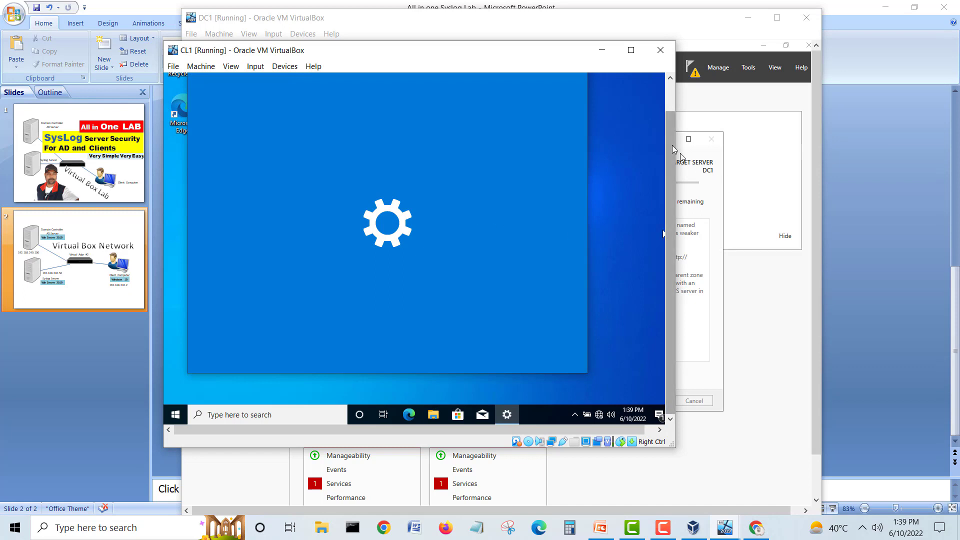
{"action": "left_click_drag", "start_coordinate": [670, 146], "coordinate": [668, 123]}
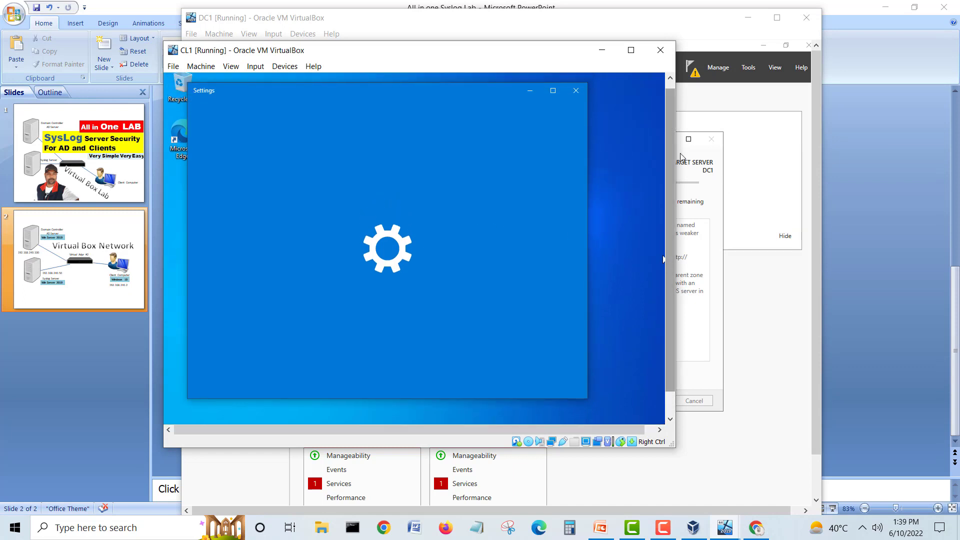
{"action": "left_click", "coordinate": [73, 270]}
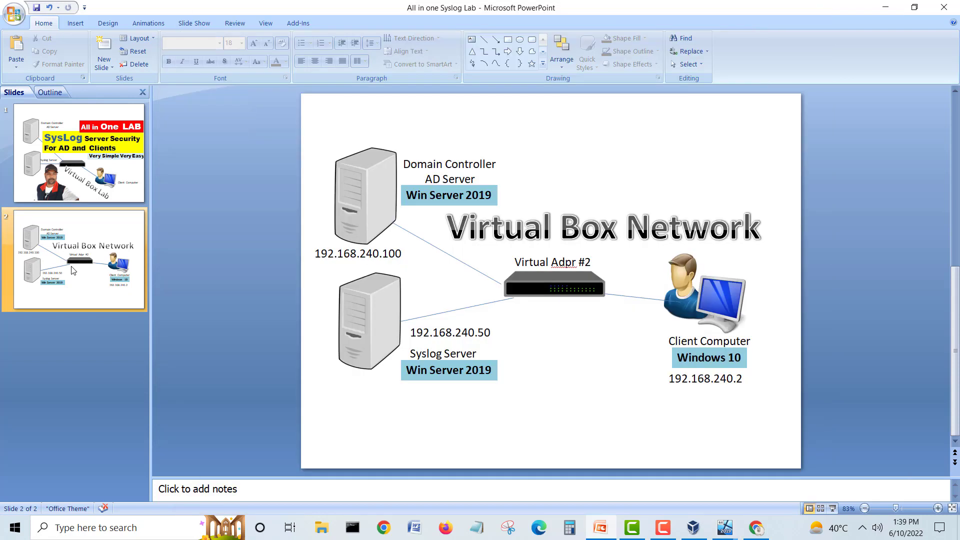
{"action": "left_click", "coordinate": [739, 379]}
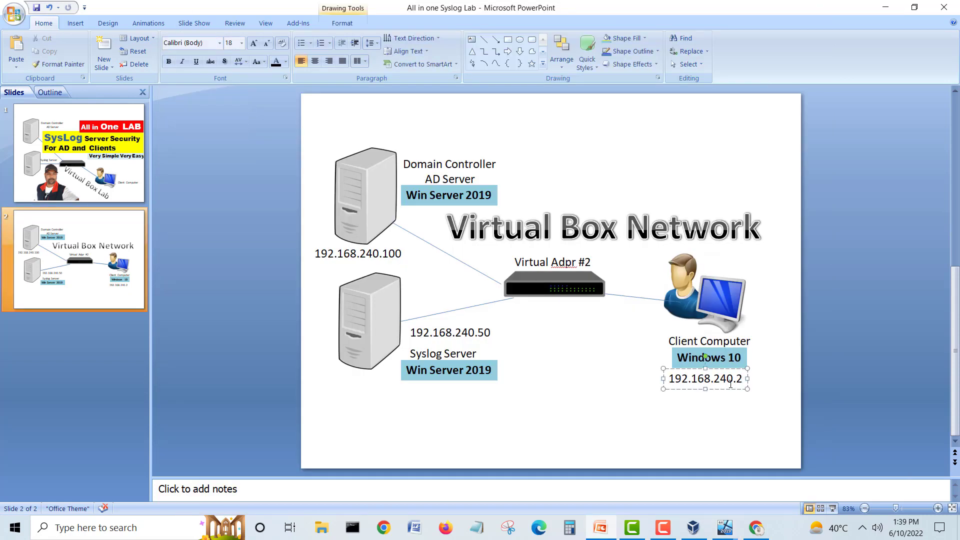
Step: Return to CL1 and dismiss the Microsoft Edge prompt with Maybe later
{"action": "left_click", "coordinate": [885, 7]}
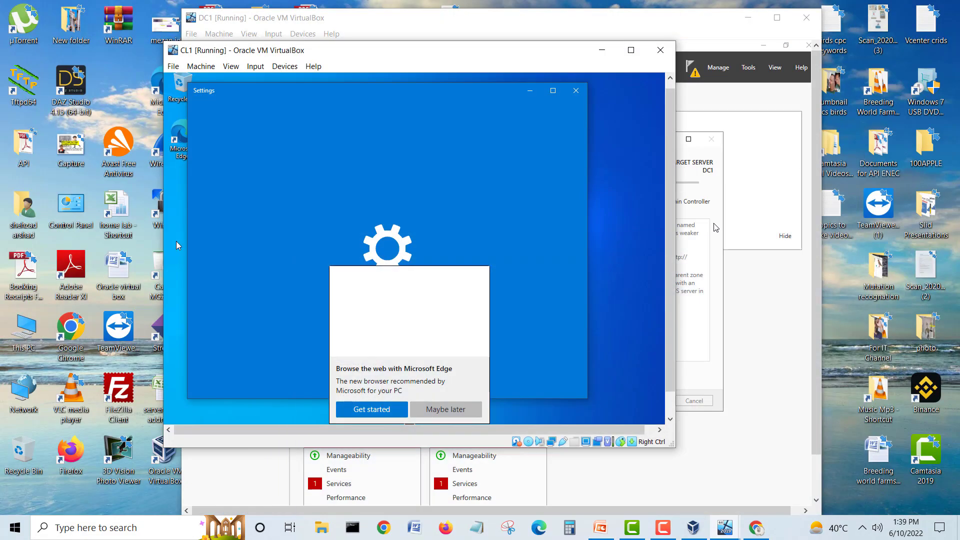
{"action": "left_click", "coordinate": [599, 527]}
{"action": "mouse_move", "coordinate": [724, 527]}
{"action": "left_click", "coordinate": [807, 473]}
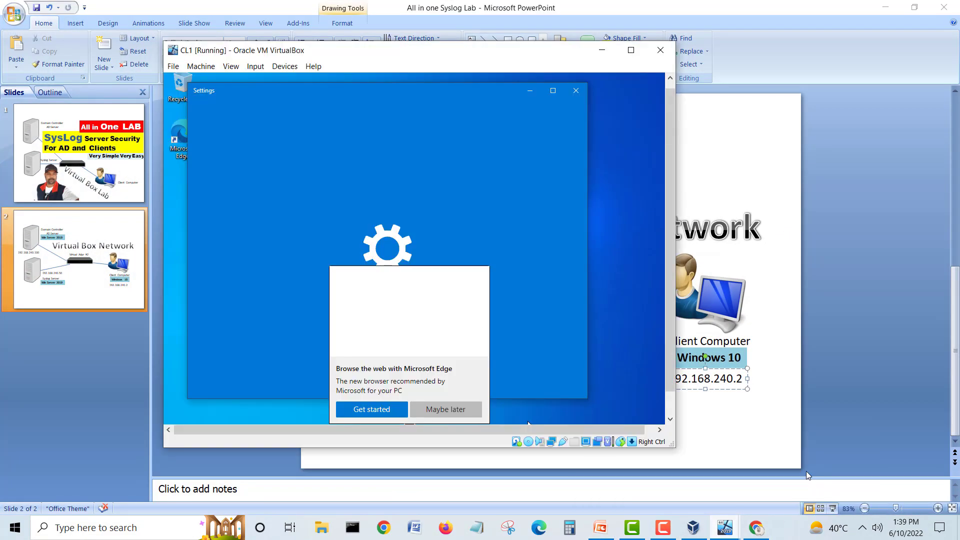
{"action": "left_click", "coordinate": [431, 410]}
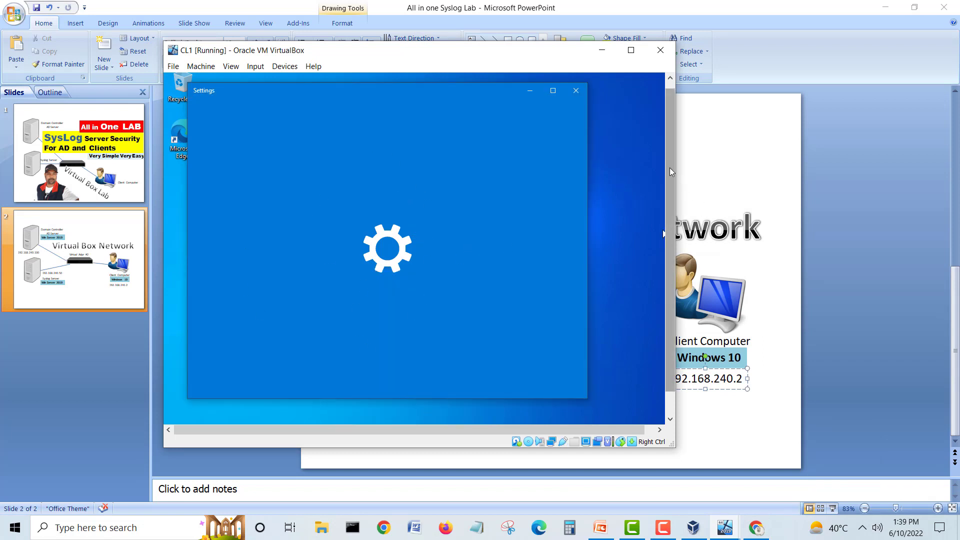
{"action": "scroll", "coordinate": [670, 167], "scroll_direction": "down", "scroll_amount": 2}
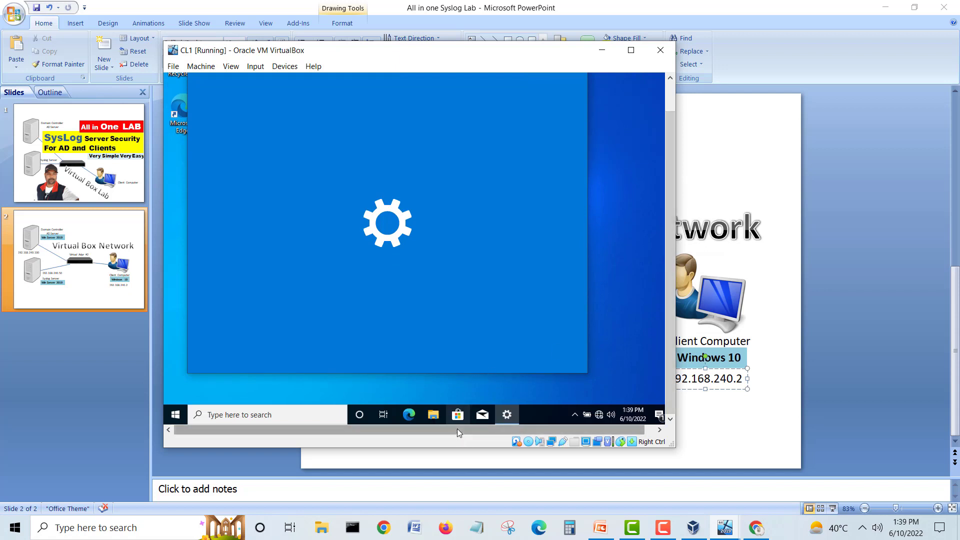
{"action": "left_click_drag", "start_coordinate": [457, 428], "coordinate": [507, 428]}
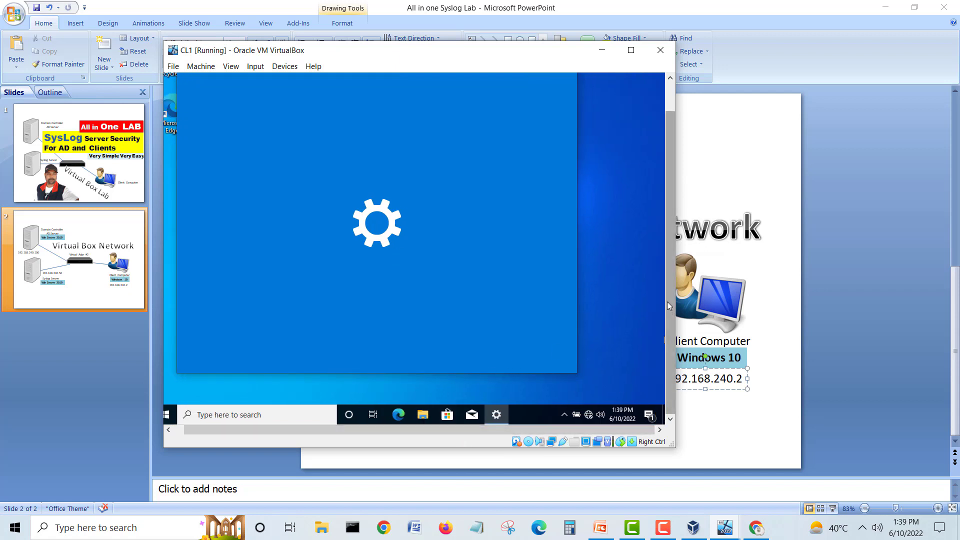
{"action": "scroll", "coordinate": [667, 301], "scroll_direction": "up", "scroll_amount": 2}
Step: Change CL1's display resolution to 1280 × 1024 via desktop Display settings, keeping the change
{"action": "left_click", "coordinate": [566, 97]}
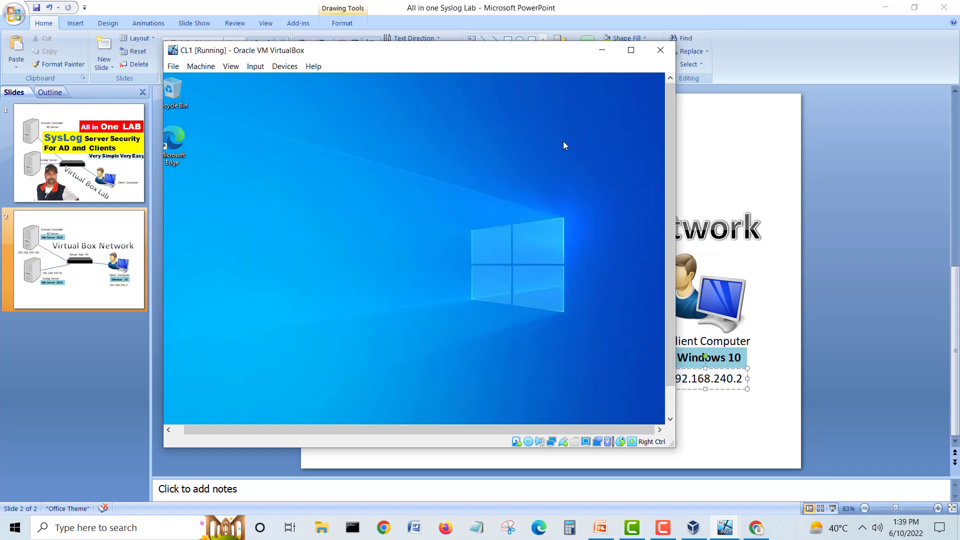
{"action": "right_click", "coordinate": [351, 187]}
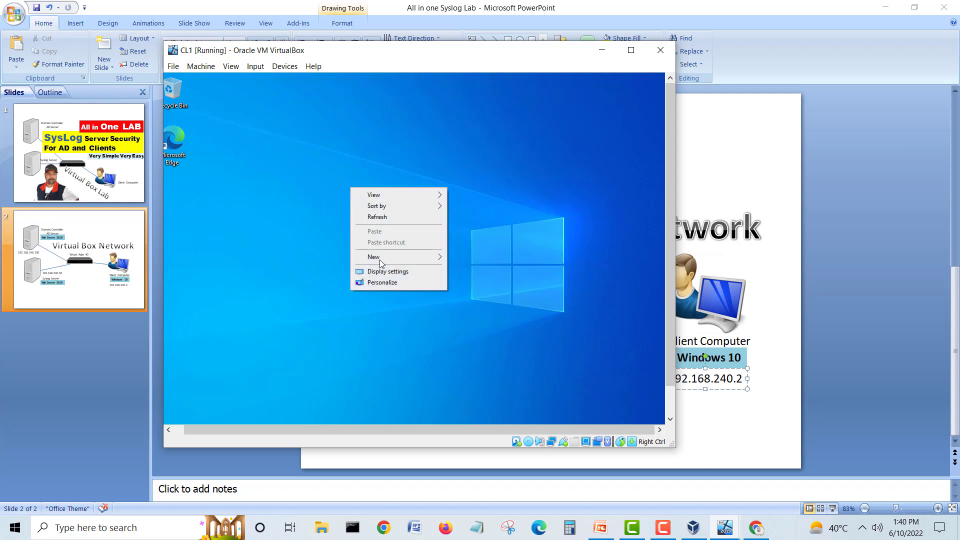
{"action": "left_click", "coordinate": [392, 273]}
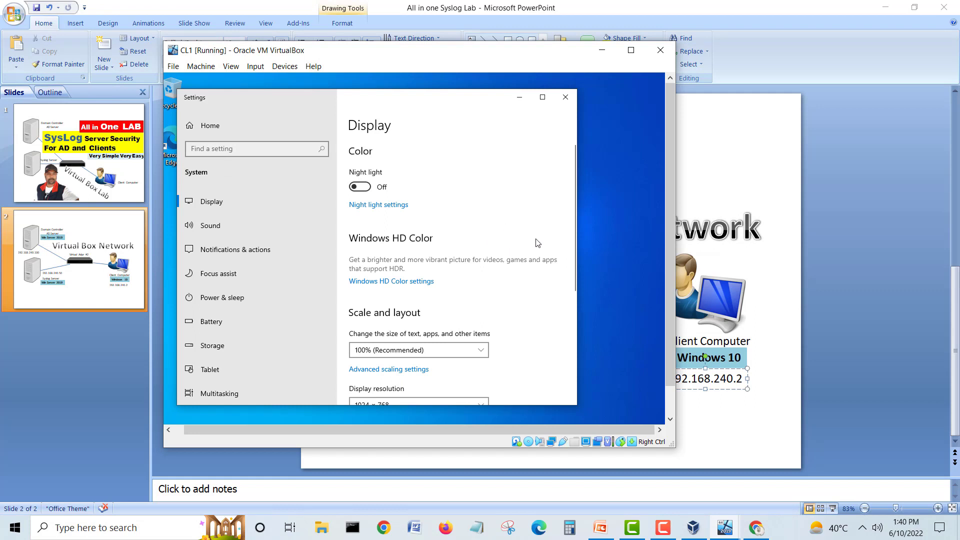
{"action": "scroll", "coordinate": [535, 242], "scroll_direction": "down", "scroll_amount": 3}
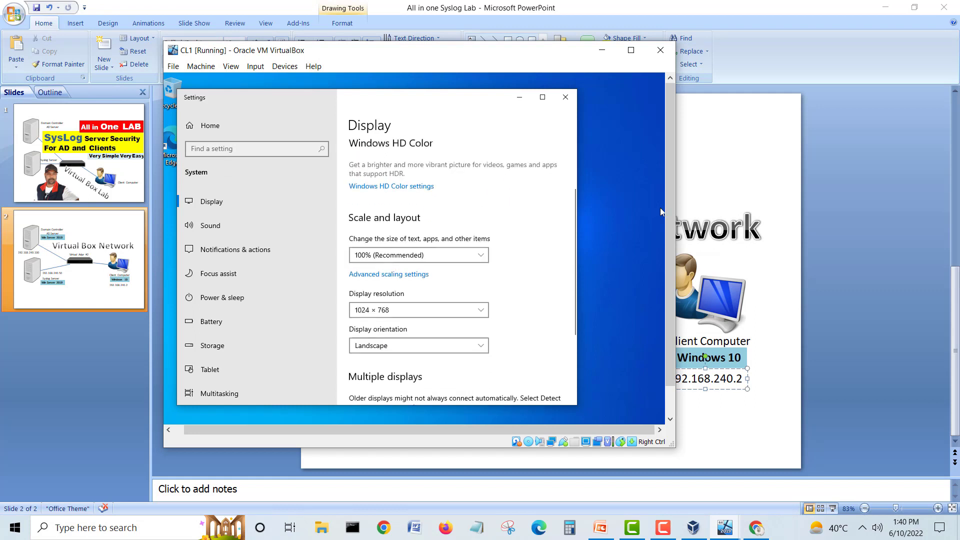
{"action": "left_click", "coordinate": [446, 309]}
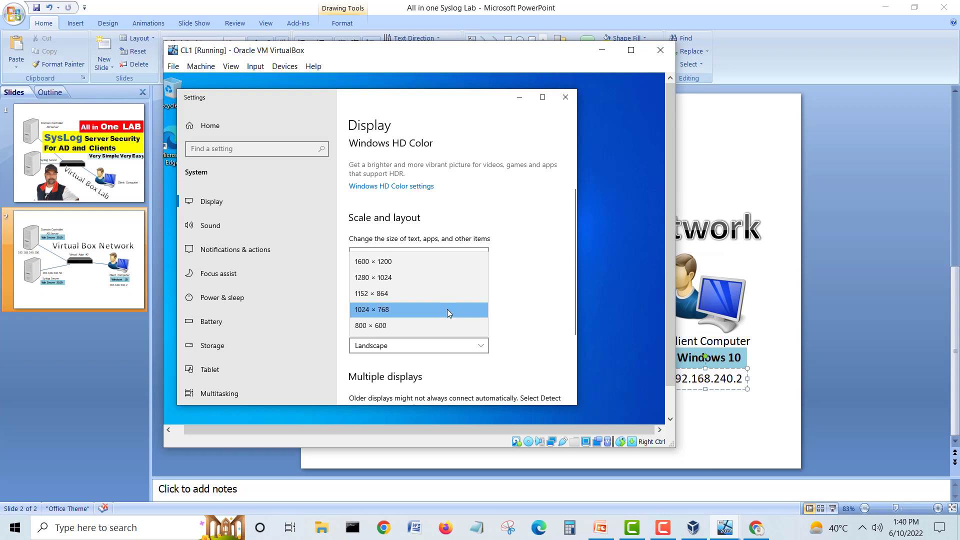
{"action": "left_click", "coordinate": [440, 278]}
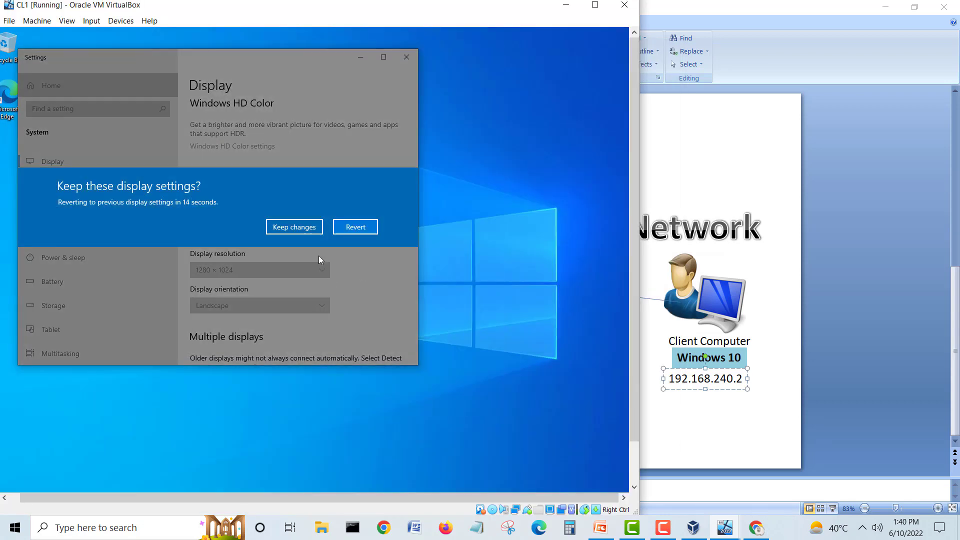
{"action": "left_click", "coordinate": [310, 228]}
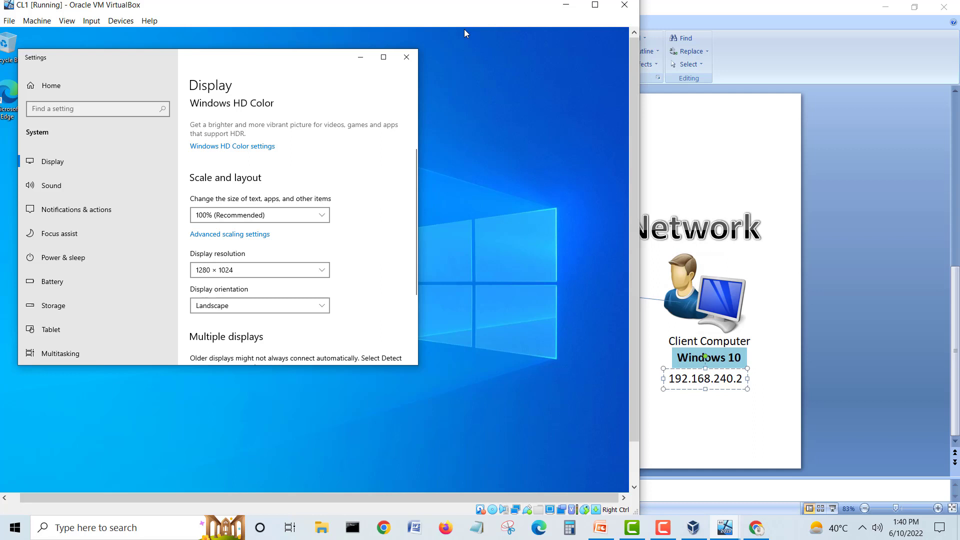
{"action": "left_click", "coordinate": [406, 56]}
{"action": "left_click_drag", "start_coordinate": [428, 15], "coordinate": [540, 20]}
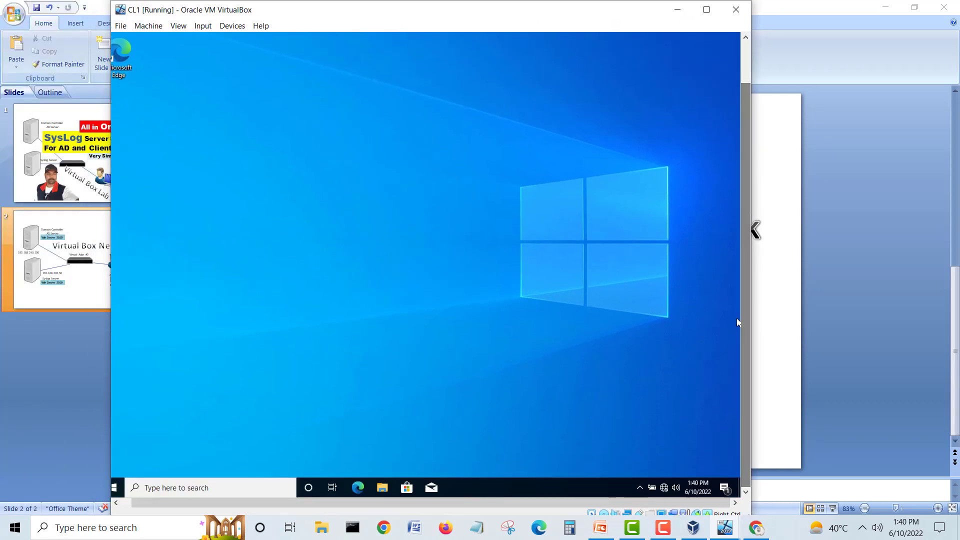
Step: Open the Ethernet adapter's properties through Network & Internet settings' adapter options
{"action": "right_click", "coordinate": [667, 488]}
{"action": "left_click", "coordinate": [665, 477]}
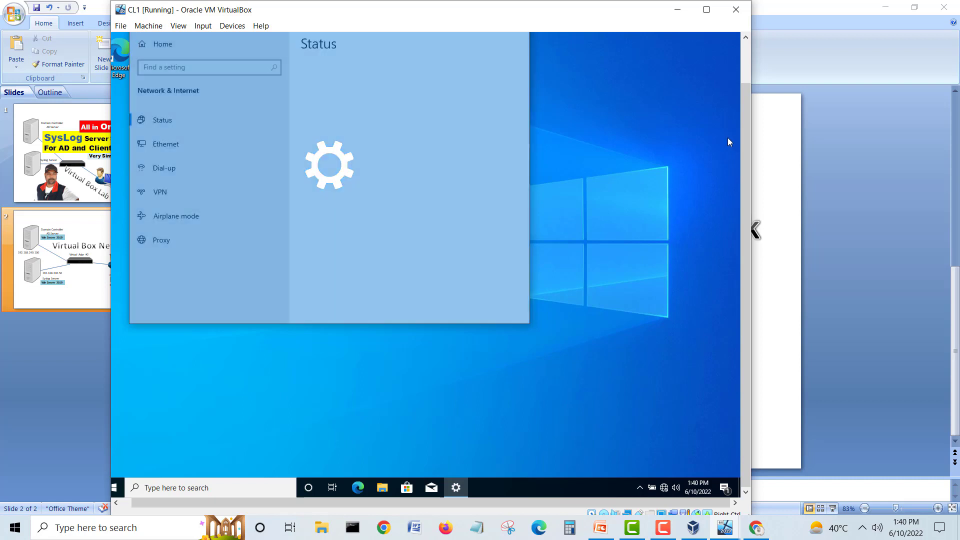
{"action": "left_click_drag", "start_coordinate": [747, 134], "coordinate": [742, 75]}
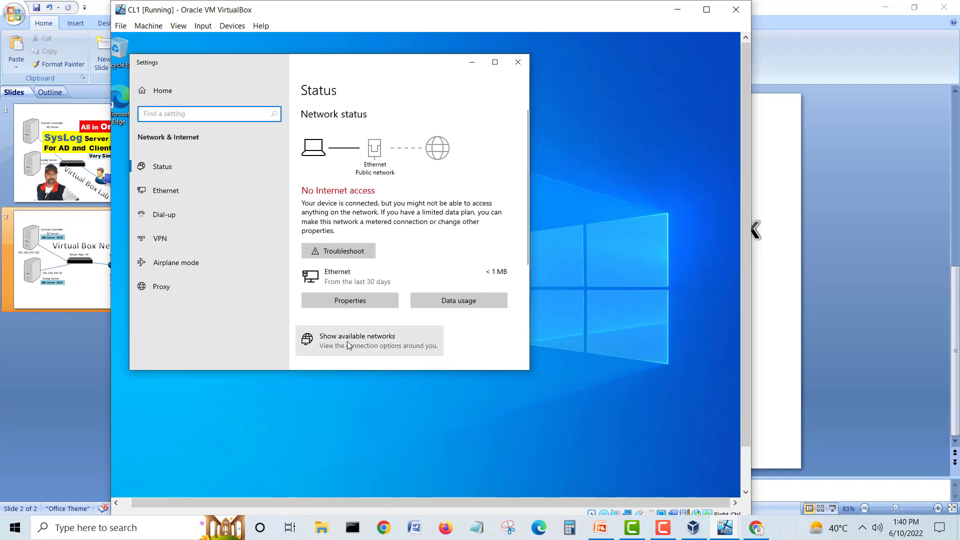
{"action": "scroll", "coordinate": [371, 325], "scroll_direction": "down", "scroll_amount": 3}
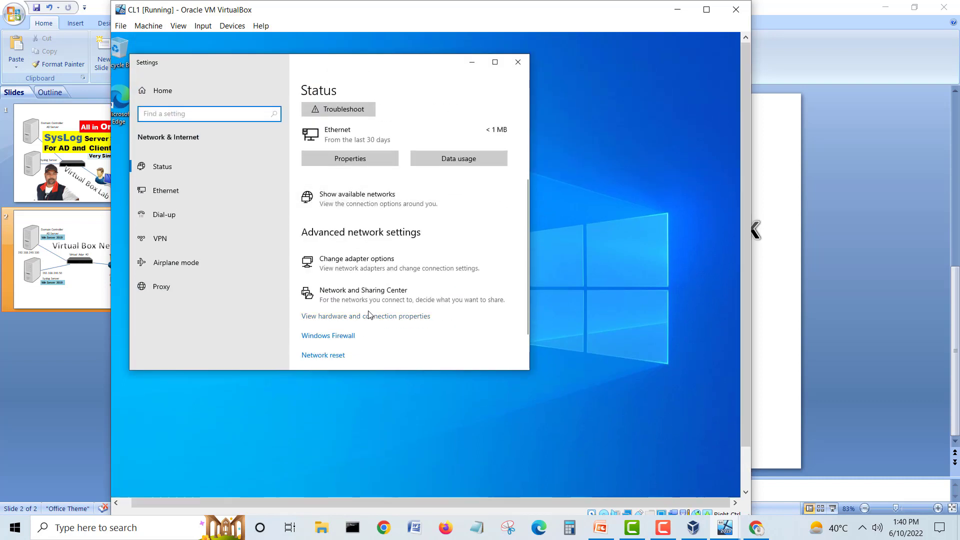
{"action": "left_click", "coordinate": [367, 269]}
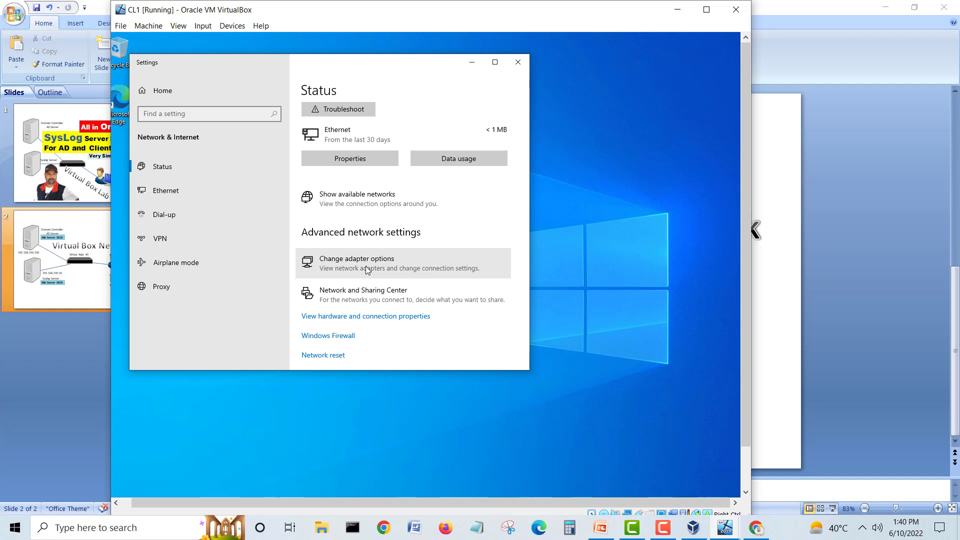
{"action": "left_click", "coordinate": [367, 270]}
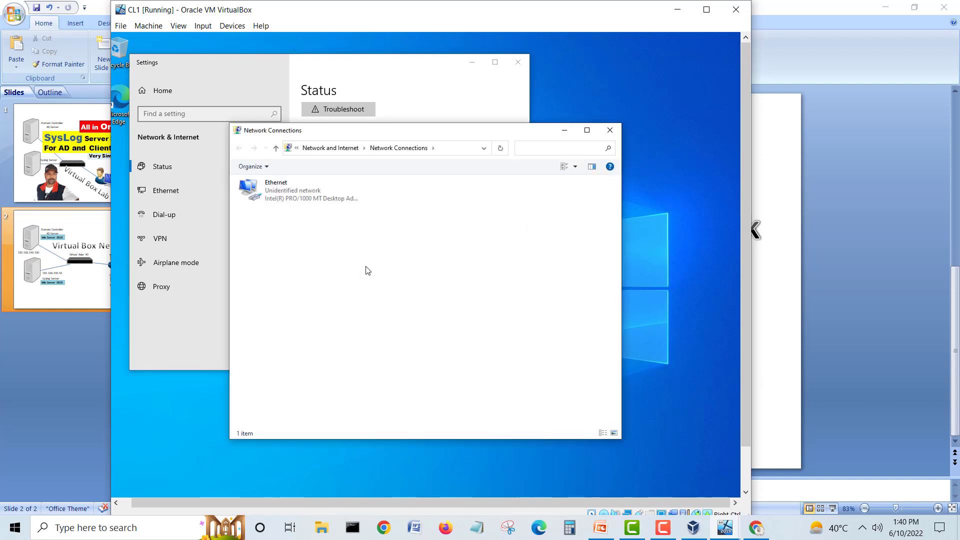
{"action": "left_click", "coordinate": [268, 187]}
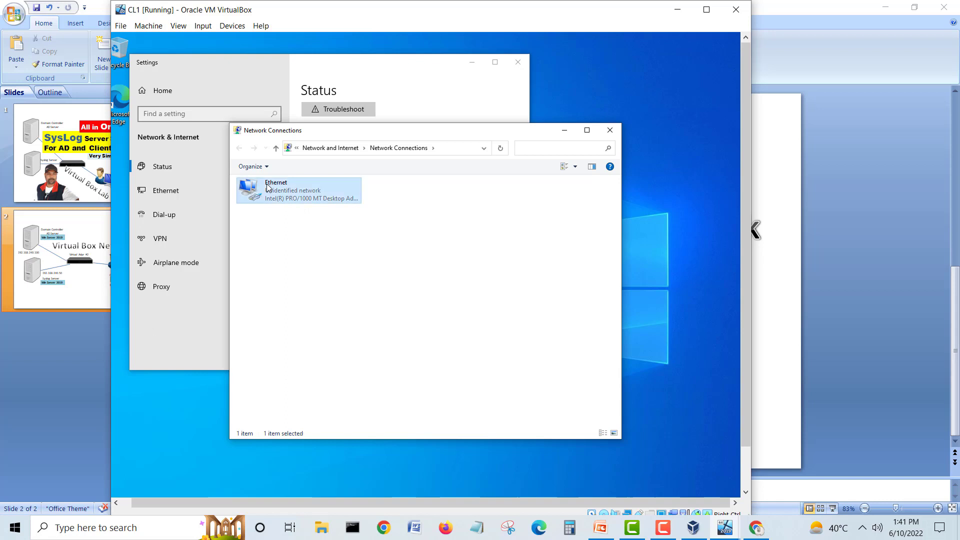
{"action": "right_click", "coordinate": [268, 187]}
{"action": "left_click", "coordinate": [293, 283]}
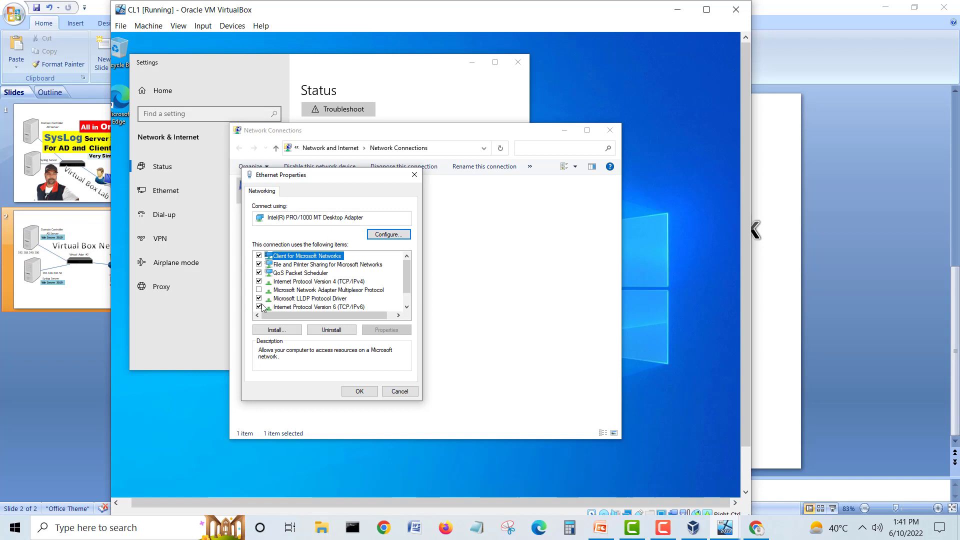
Step: Disable IPv6 and set IPv4 to 192.168.240.2, mask 255.255.255.0, gateway 192.168.240.1
{"action": "left_click", "coordinate": [258, 306]}
{"action": "left_click", "coordinate": [286, 282]}
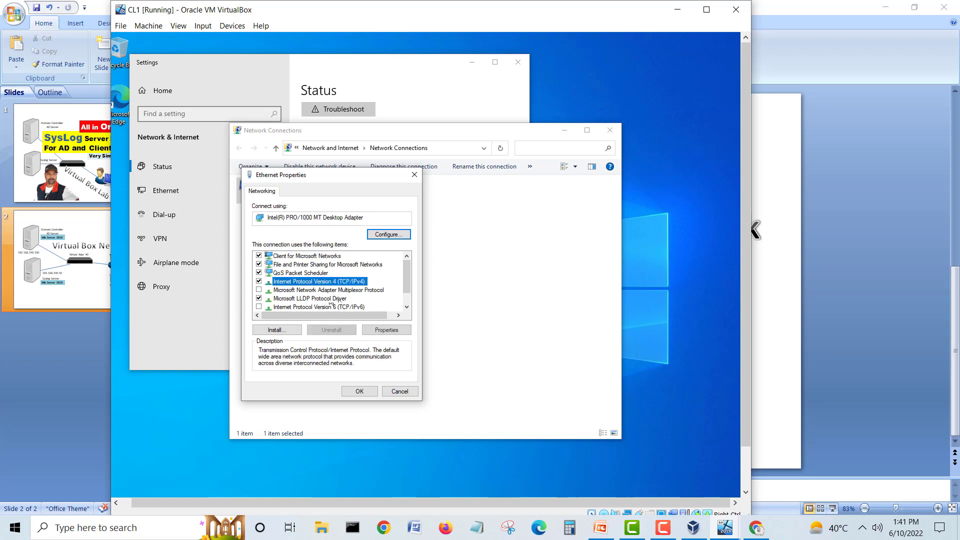
{"action": "left_click", "coordinate": [380, 331]}
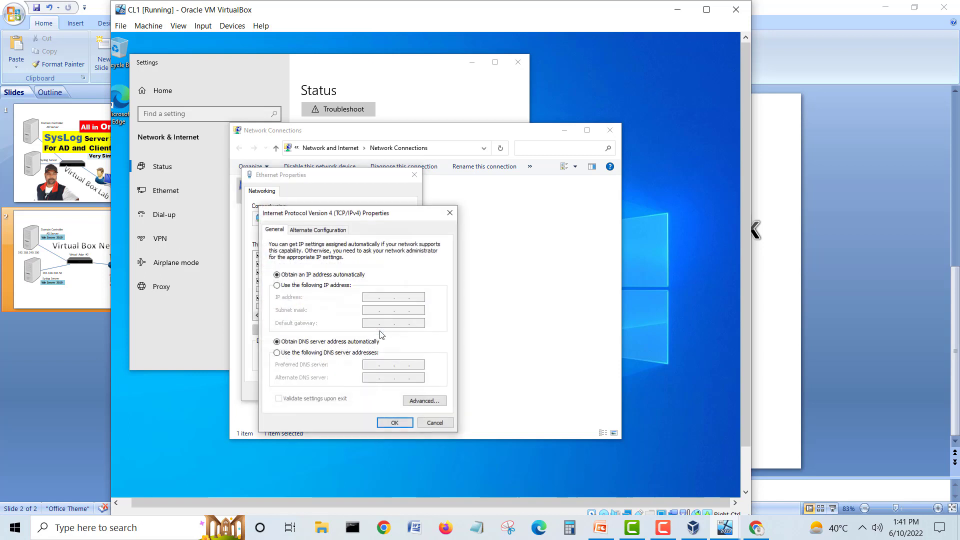
{"action": "left_click", "coordinate": [324, 286]}
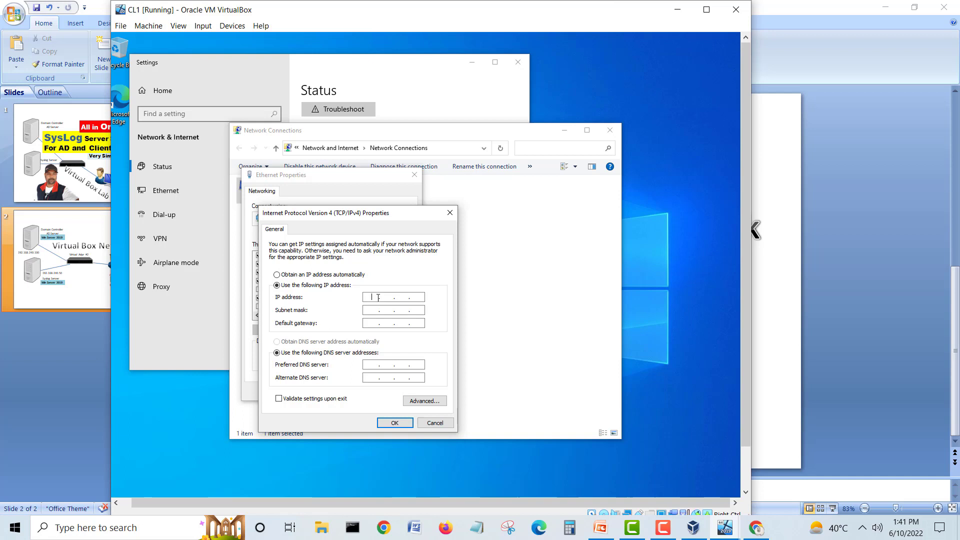
{"action": "type", "text": "168 . 240 . 2"}
{"action": "left_click", "coordinate": [382, 313]}
{"action": "type", "text": "19"}
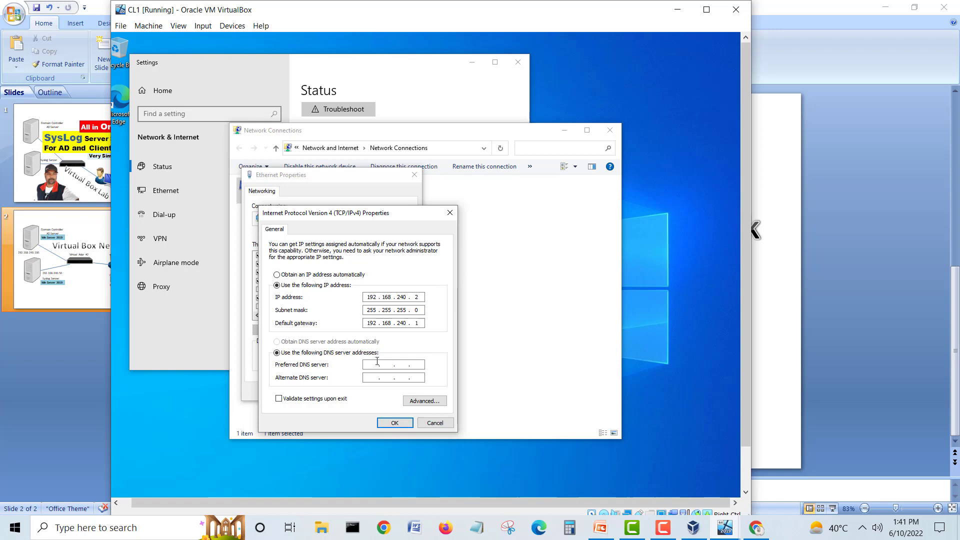
{"action": "left_click", "coordinate": [394, 423]}
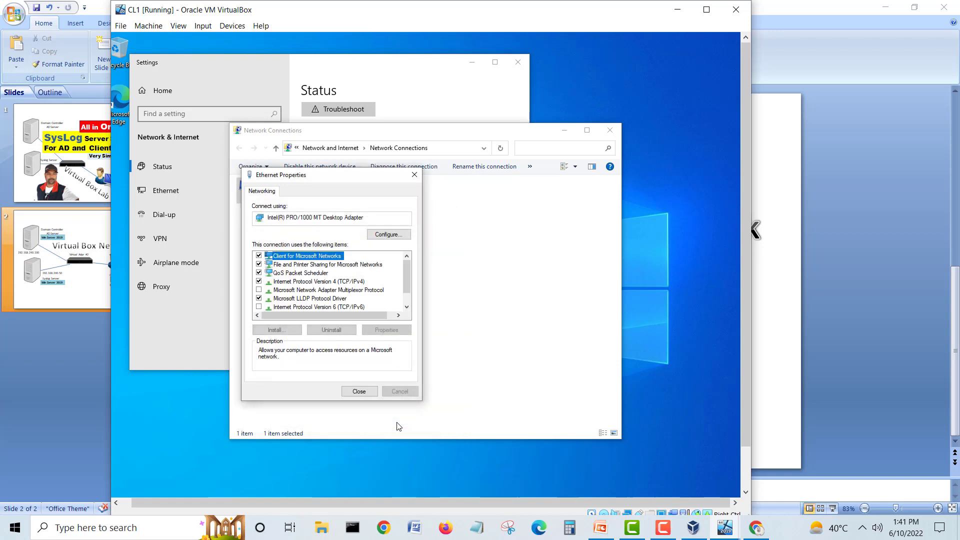
{"action": "left_click", "coordinate": [370, 391]}
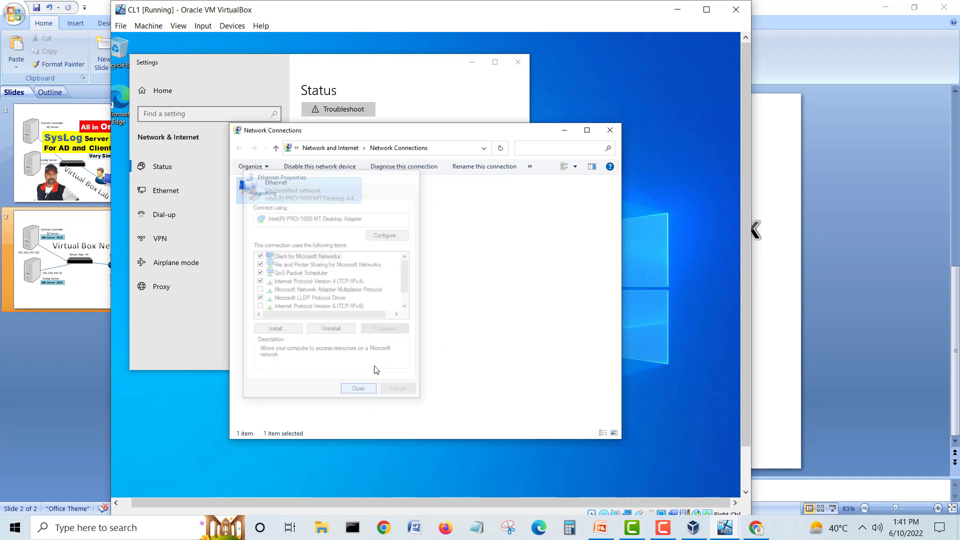
{"action": "left_click", "coordinate": [610, 130]}
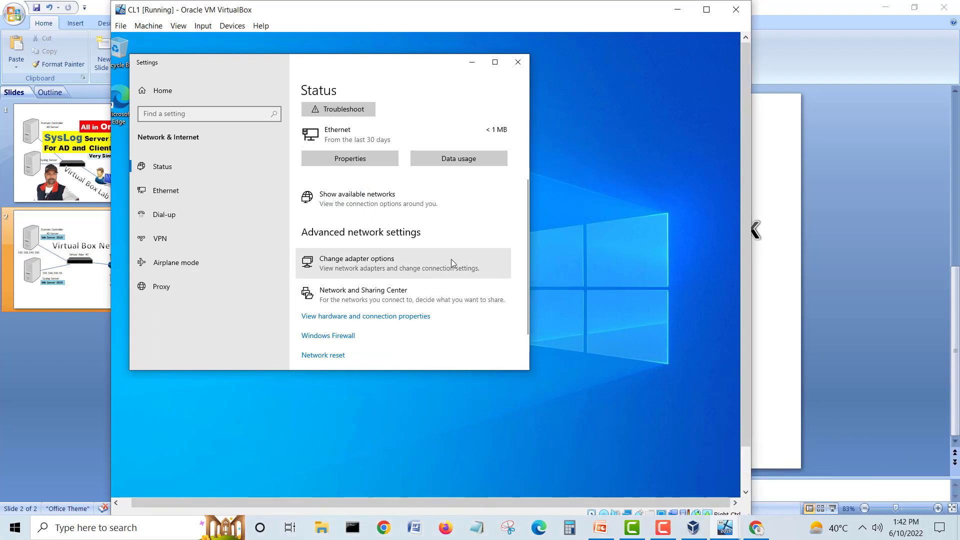
Step: Close the network Settings and launch the Settings app from CL1's Start menu
{"action": "left_click", "coordinate": [517, 63]}
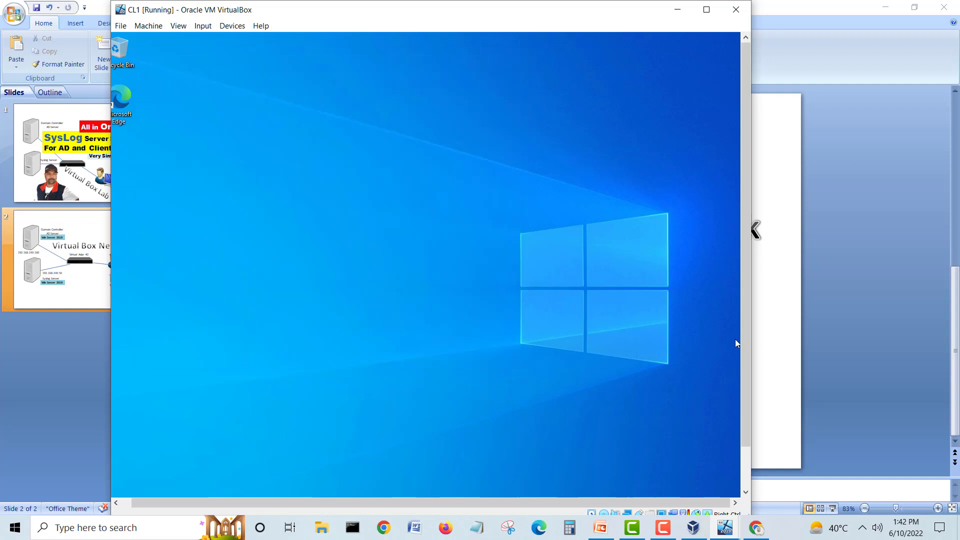
{"action": "scroll", "coordinate": [744, 401], "scroll_direction": "down", "scroll_amount": 2}
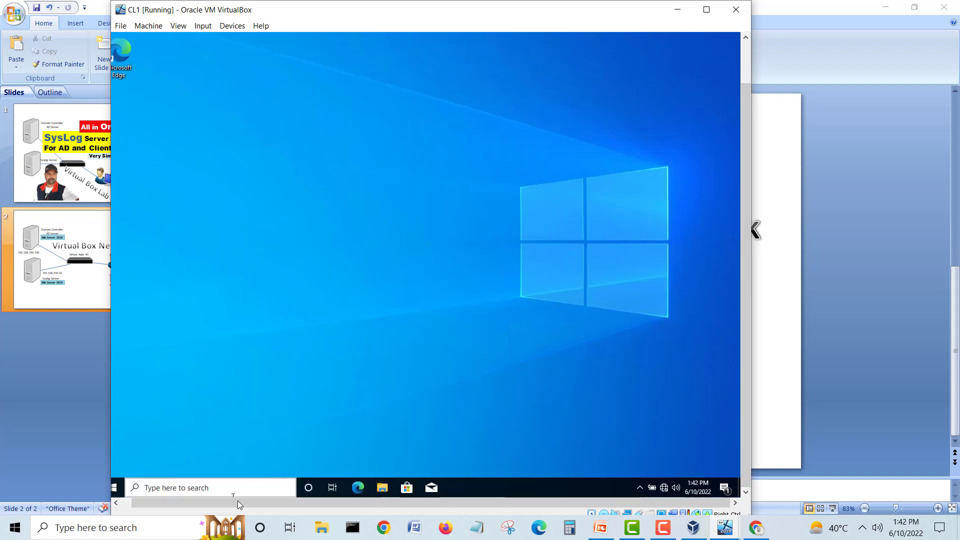
{"action": "left_click_drag", "start_coordinate": [223, 501], "coordinate": [213, 501]}
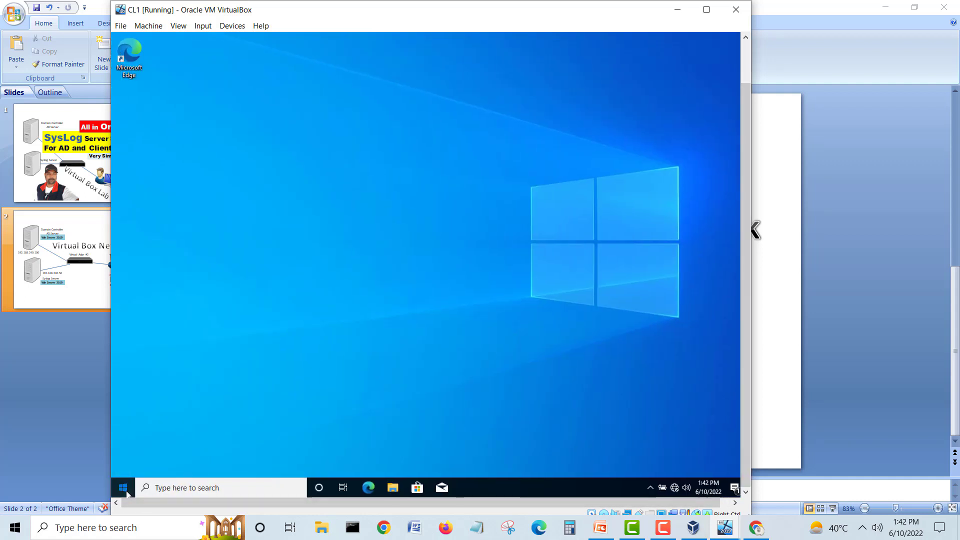
{"action": "left_click", "coordinate": [125, 490]}
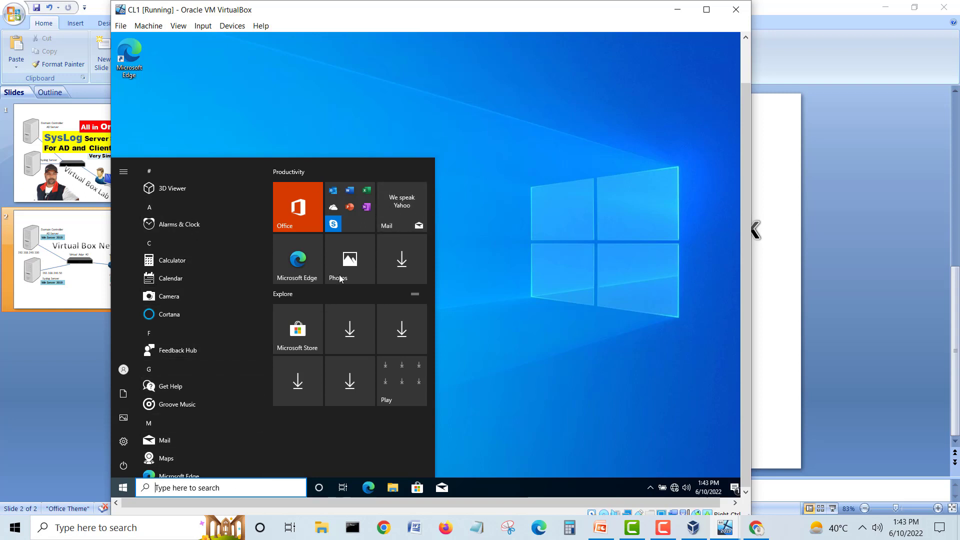
{"action": "left_click", "coordinate": [186, 487]}
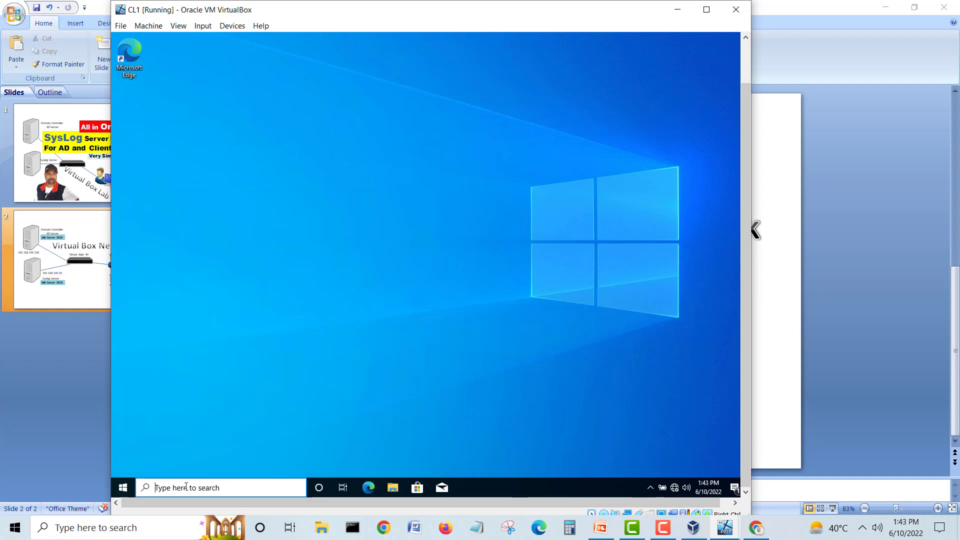
{"action": "left_click", "coordinate": [122, 490]}
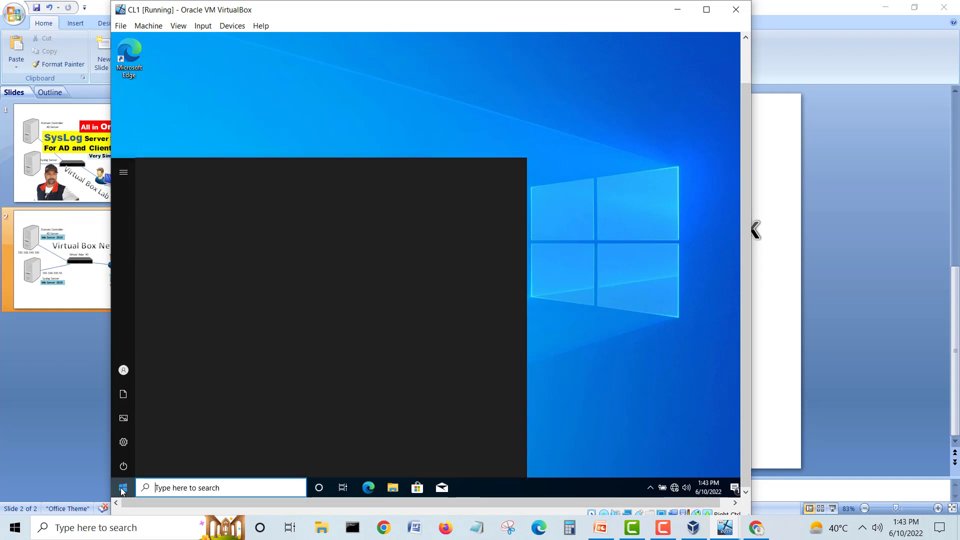
{"action": "scroll", "coordinate": [167, 389], "scroll_direction": "down", "scroll_amount": 5}
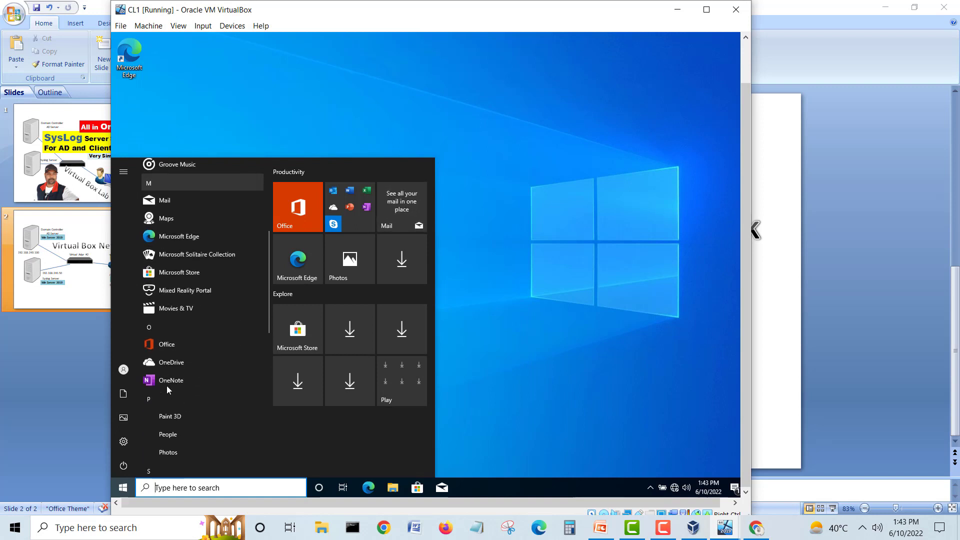
{"action": "scroll", "coordinate": [167, 388], "scroll_direction": "down", "scroll_amount": 3}
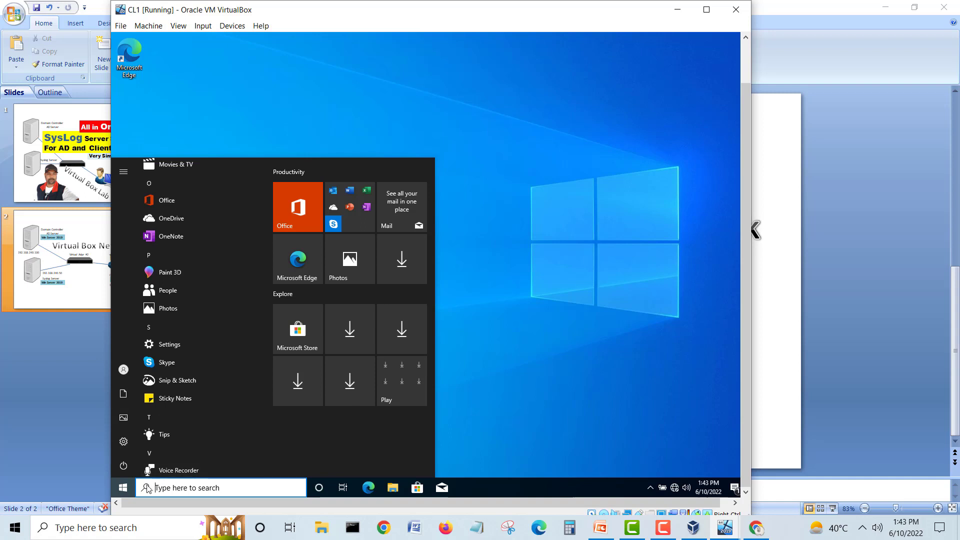
{"action": "mouse_move", "coordinate": [179, 361]}
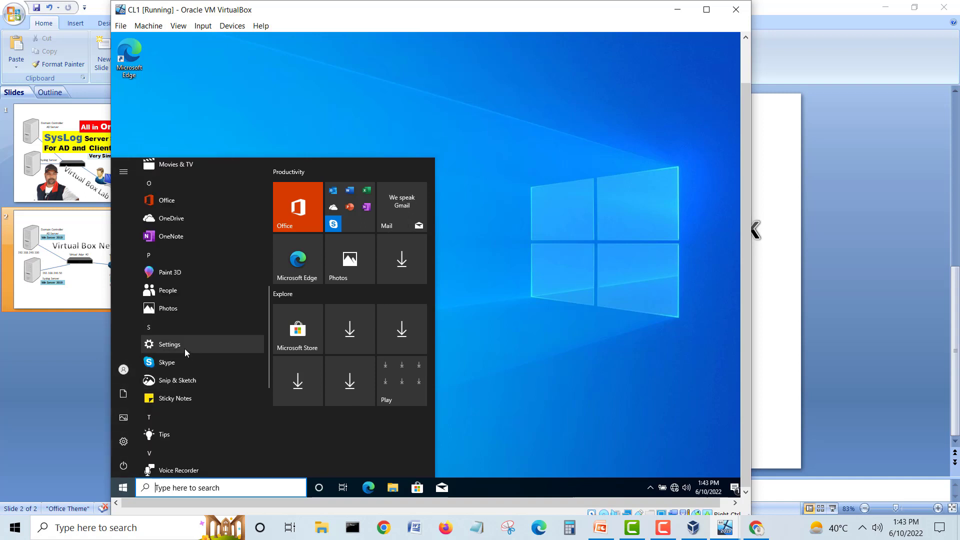
{"action": "left_click", "coordinate": [184, 349]}
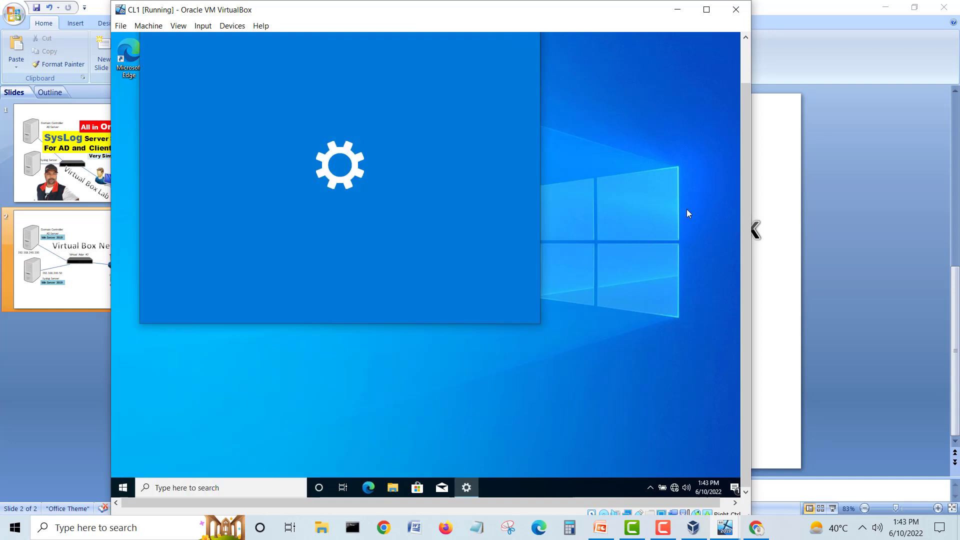
Step: Open System settings, then close the Settings window
{"action": "left_click_drag", "start_coordinate": [745, 122], "coordinate": [746, 95]}
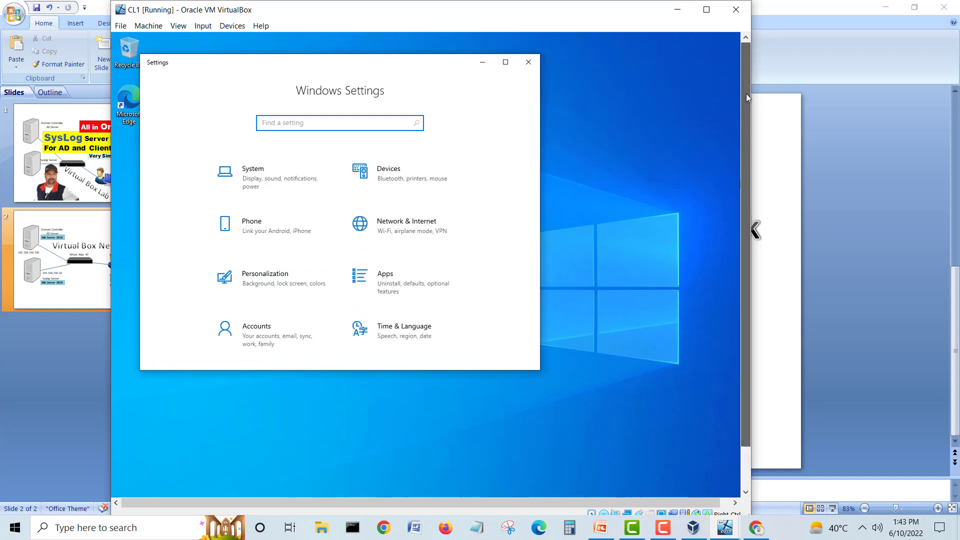
{"action": "left_click", "coordinate": [247, 172]}
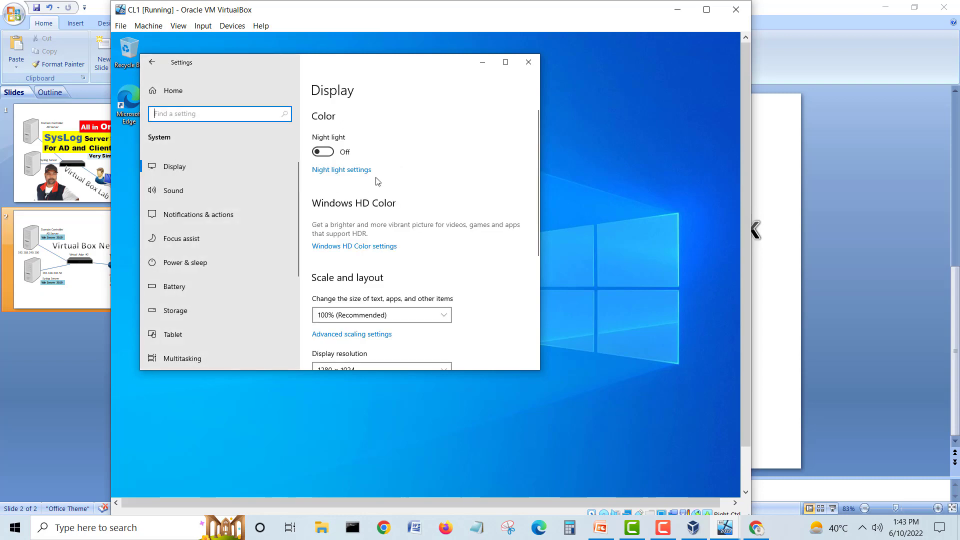
{"action": "left_click", "coordinate": [528, 62]}
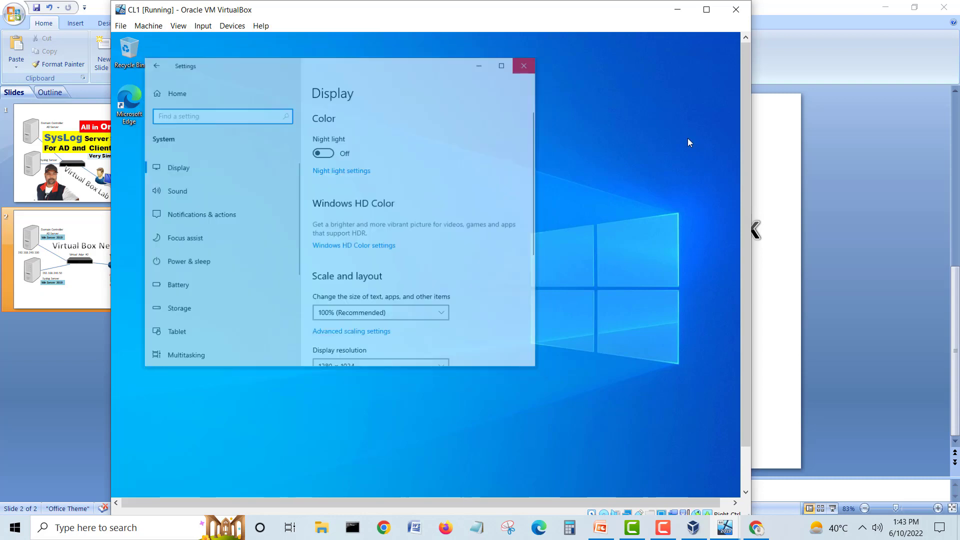
{"action": "left_click_drag", "start_coordinate": [745, 156], "coordinate": [749, 261]}
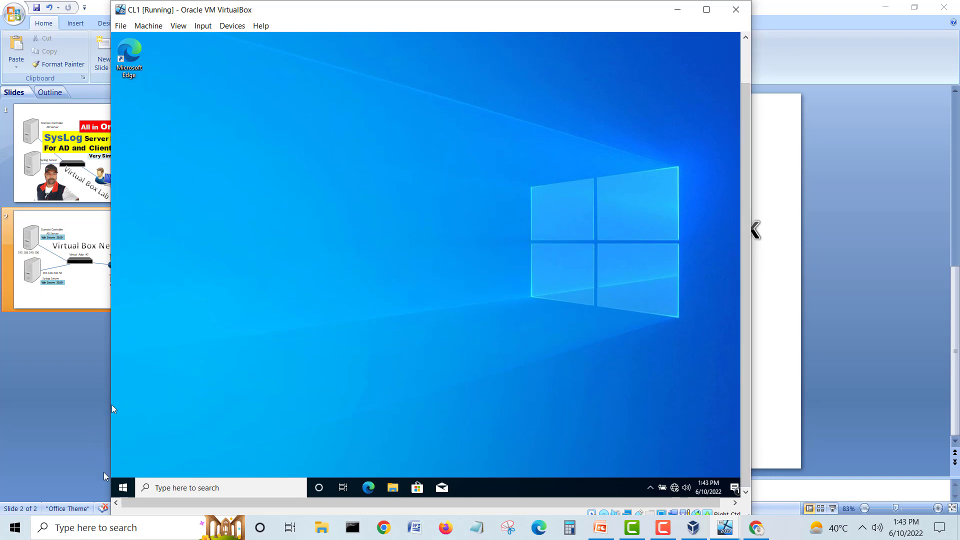
Step: Toggle the Start menu's shortcut labels on and off
{"action": "left_click", "coordinate": [121, 491]}
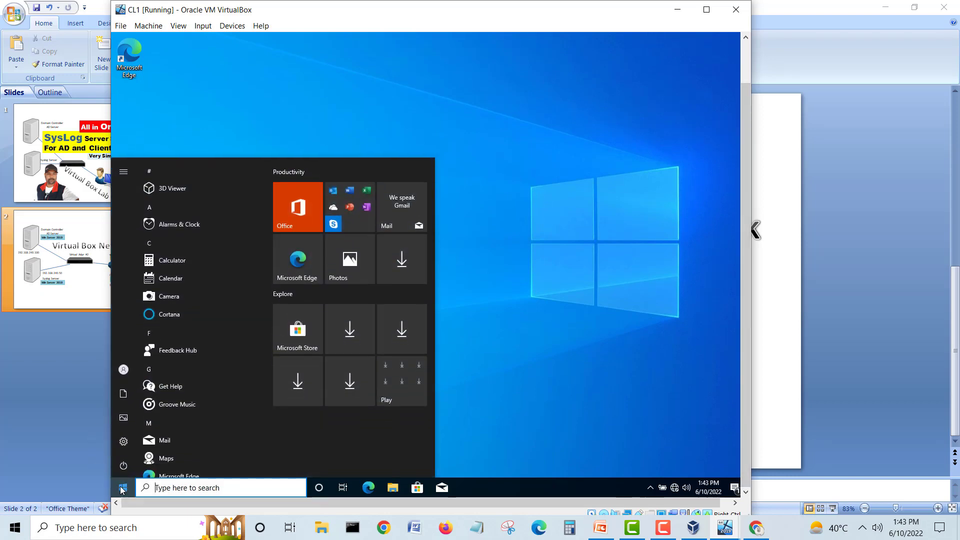
{"action": "left_click", "coordinate": [122, 171]}
{"action": "left_click", "coordinate": [123, 173]}
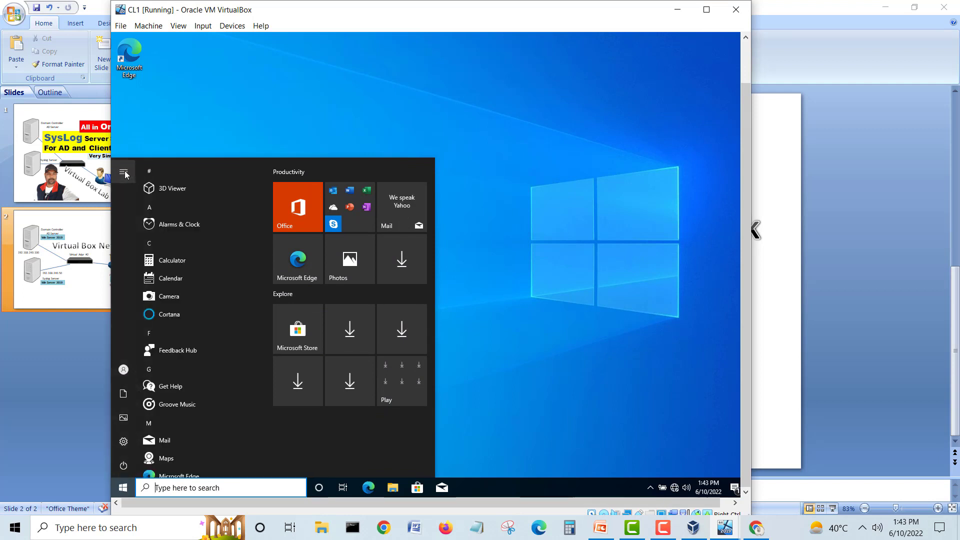
{"action": "left_click", "coordinate": [123, 173]}
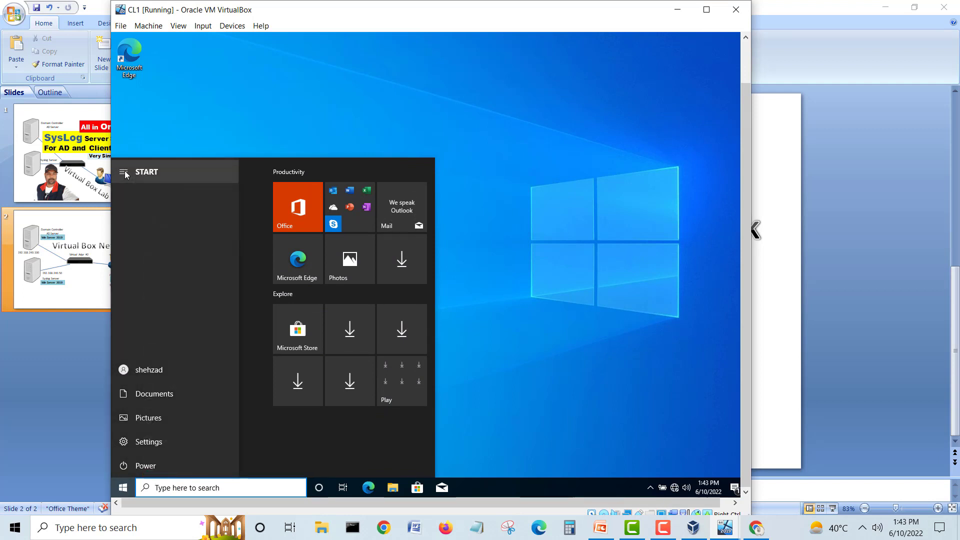
{"action": "left_click", "coordinate": [125, 171]}
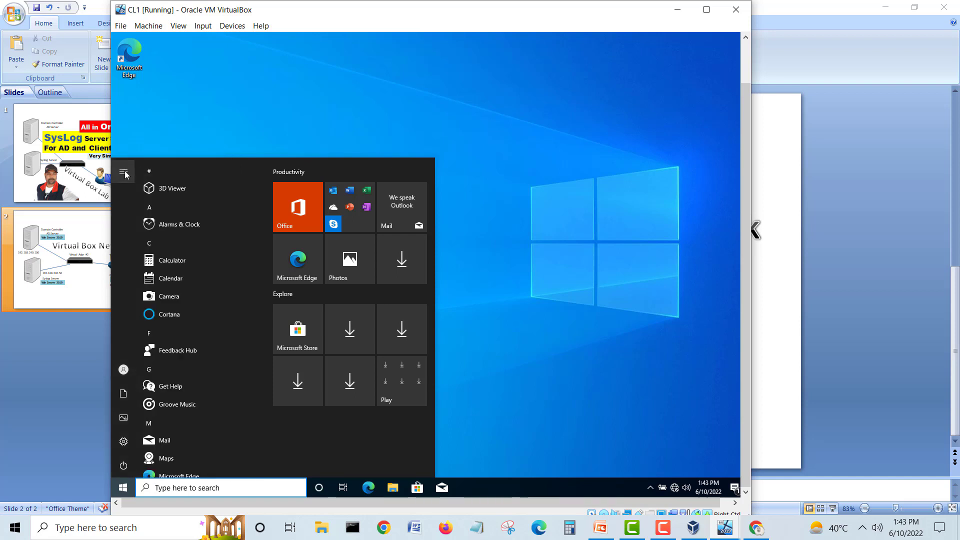
{"action": "right_click", "coordinate": [120, 488]}
{"action": "left_click", "coordinate": [395, 273]}
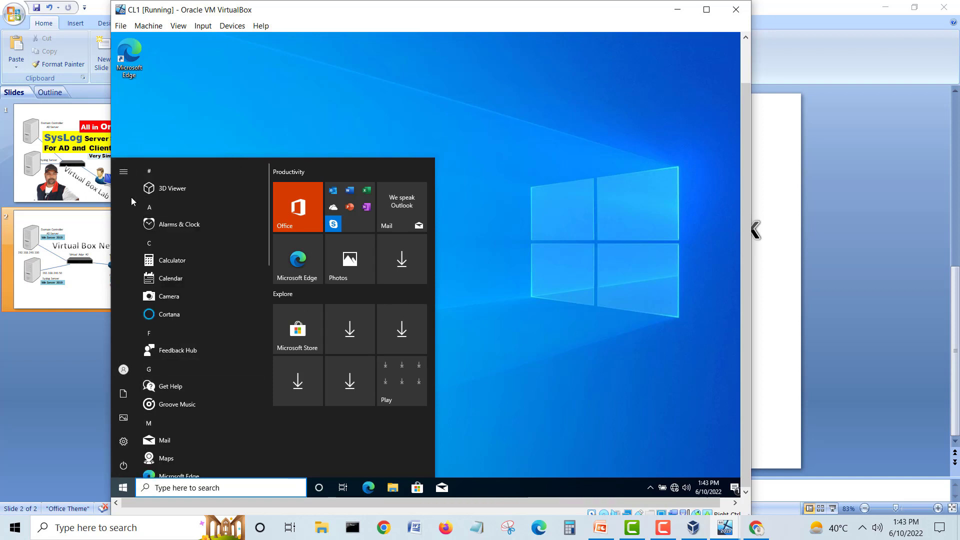
{"action": "left_click", "coordinate": [125, 172]}
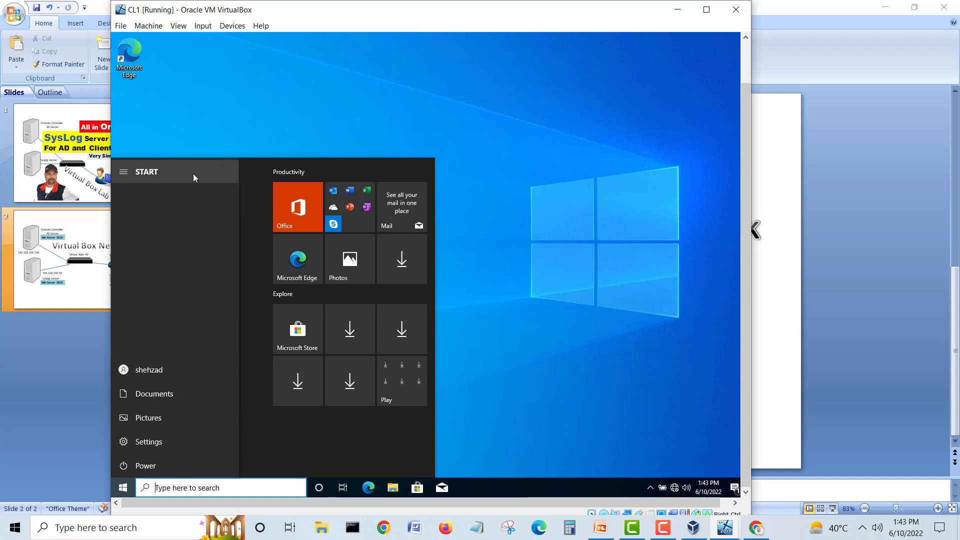
Step: Search for 'this pc' and open This PC's Properties
{"action": "left_click", "coordinate": [154, 488]}
{"action": "type", "text": "this "}
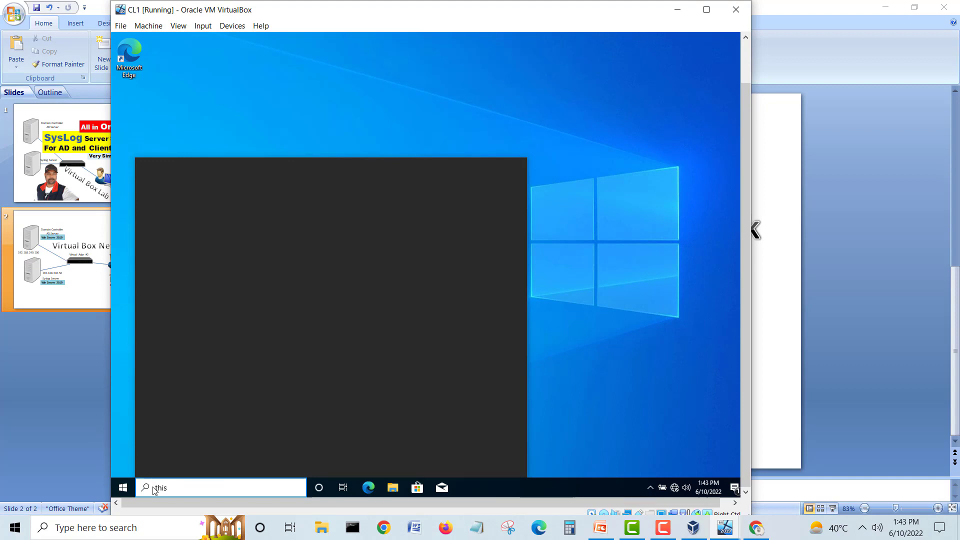
{"action": "type", "text": "pc"}
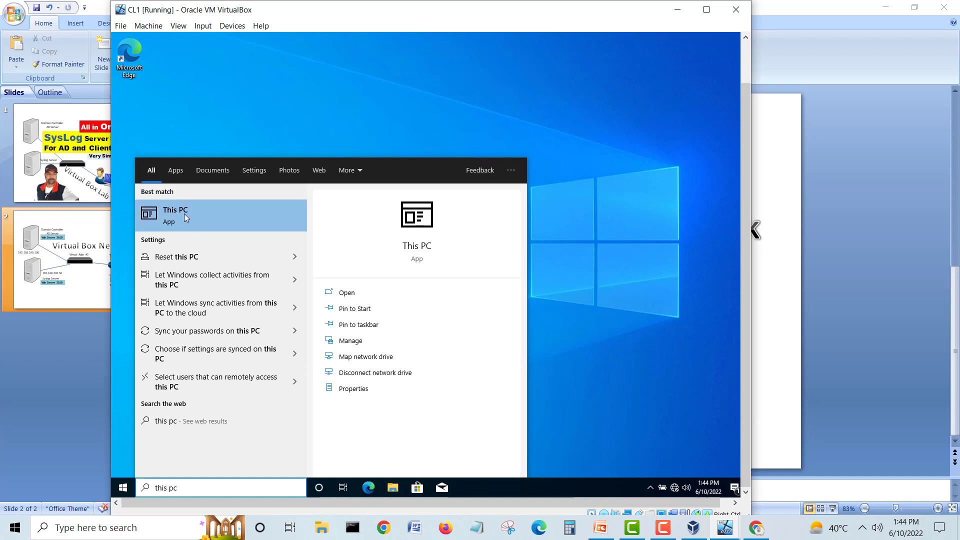
{"action": "left_click", "coordinate": [350, 389]}
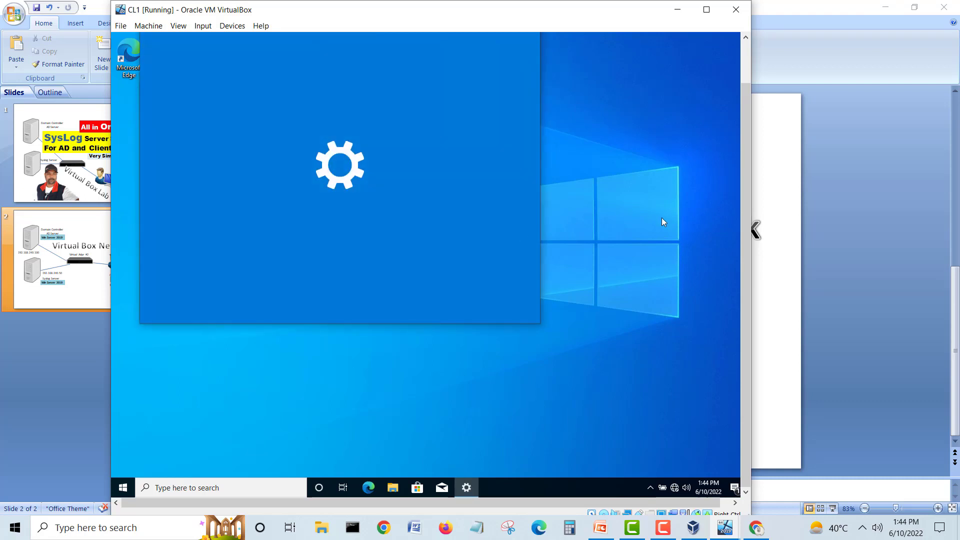
Step: Rename the PC to CL1 and choose Restart now to apply the name
{"action": "left_click_drag", "start_coordinate": [749, 205], "coordinate": [751, 159]}
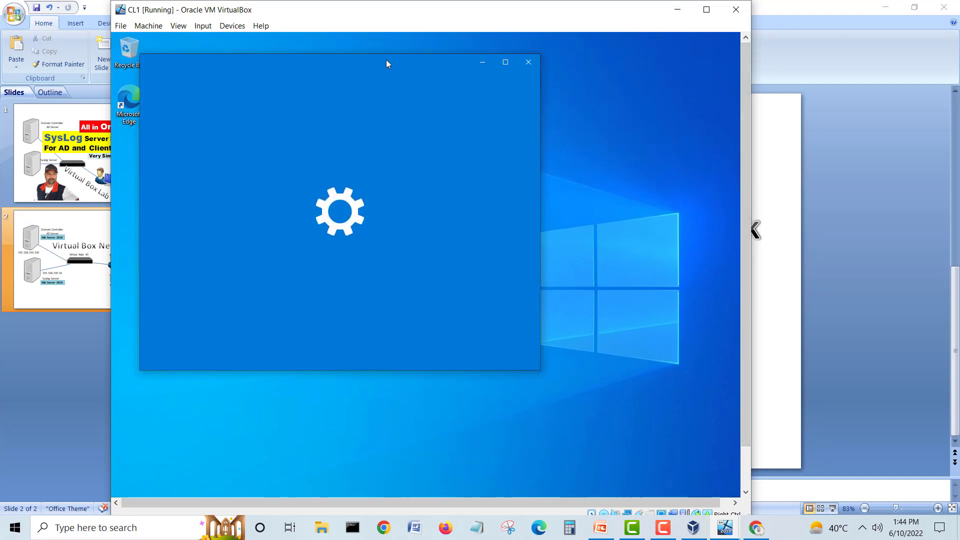
{"action": "left_click_drag", "start_coordinate": [387, 60], "coordinate": [481, 104]}
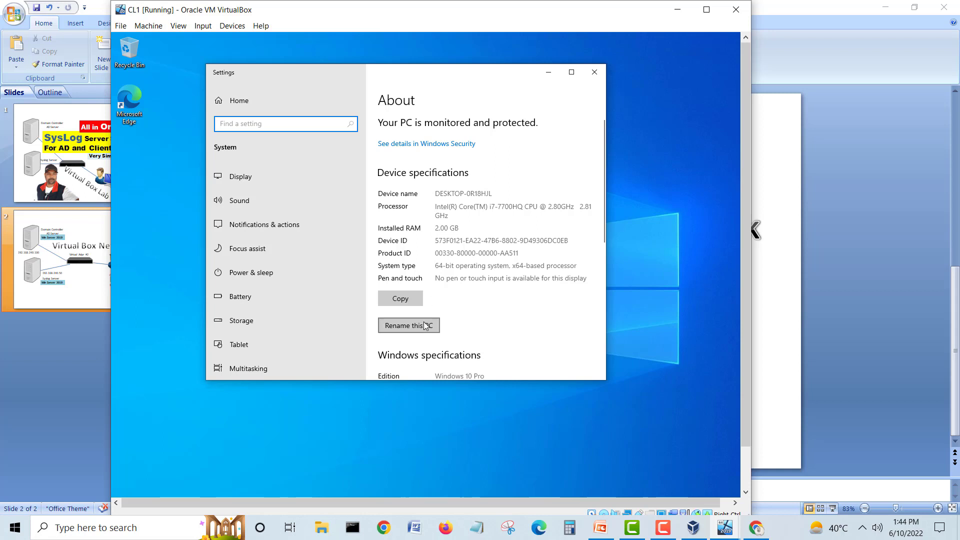
{"action": "left_click", "coordinate": [401, 326]}
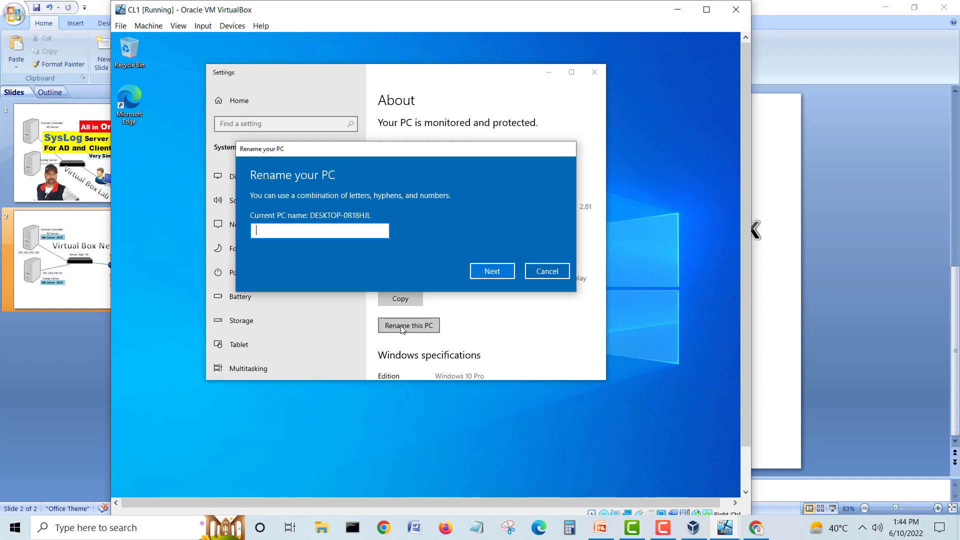
{"action": "type", "text": "CL1"}
{"action": "left_click", "coordinate": [484, 272]}
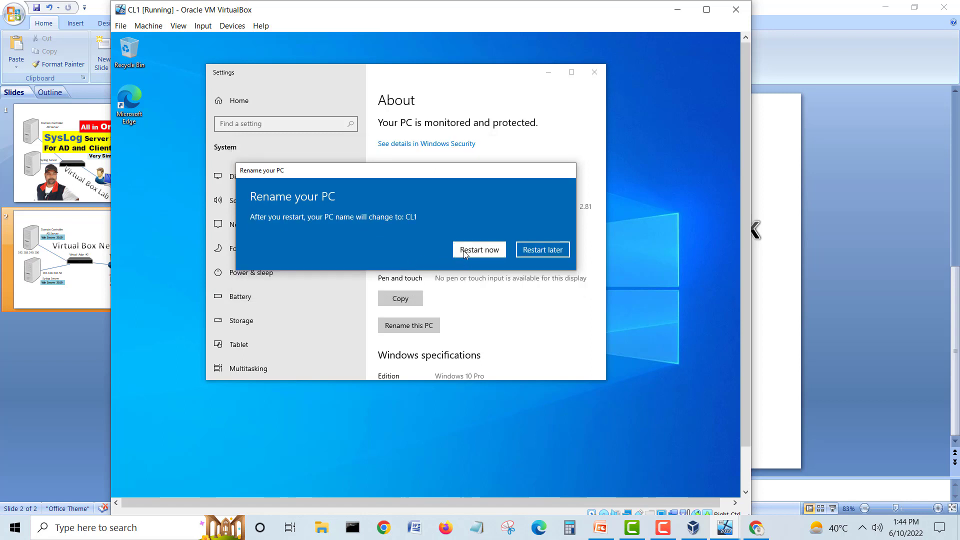
{"action": "left_click", "coordinate": [483, 253]}
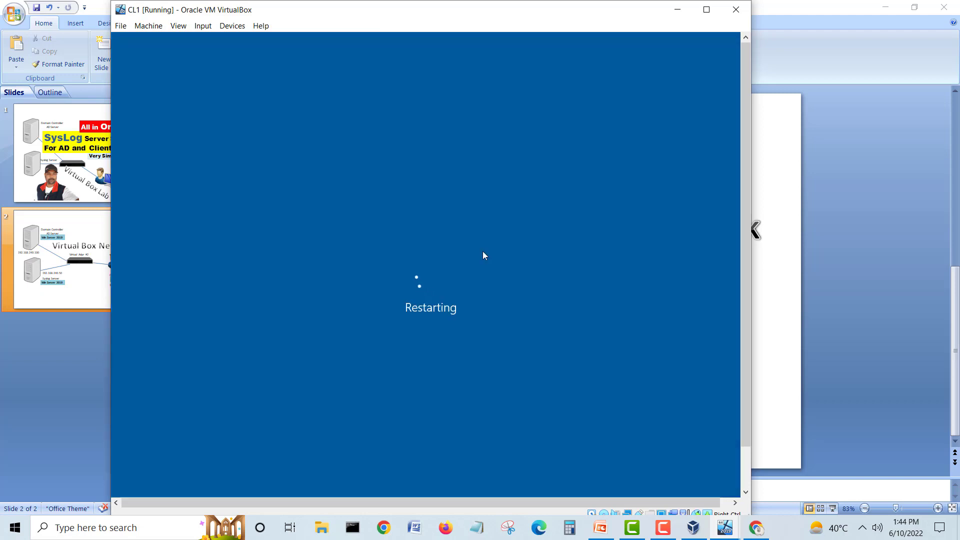
Step: Minimize CL1, bring DC1's window forward from the taskbar previews, and dismiss its mouse-integration notice
{"action": "left_click", "coordinate": [677, 10]}
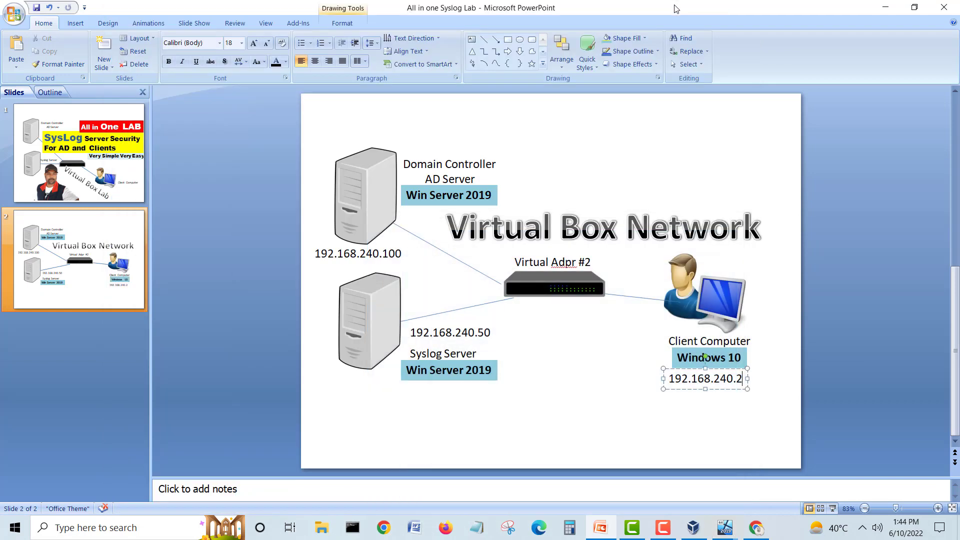
{"action": "left_click", "coordinate": [692, 526]}
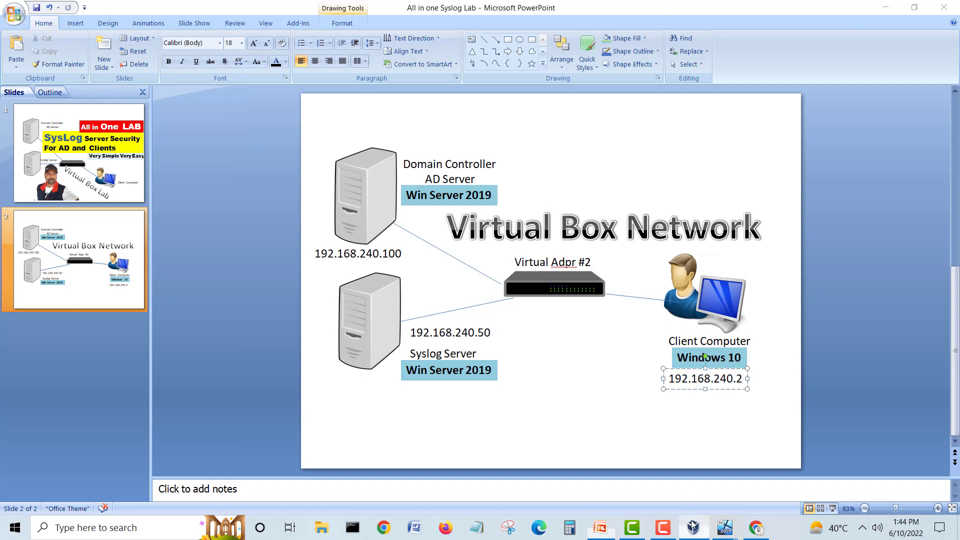
{"action": "left_click", "coordinate": [693, 526]}
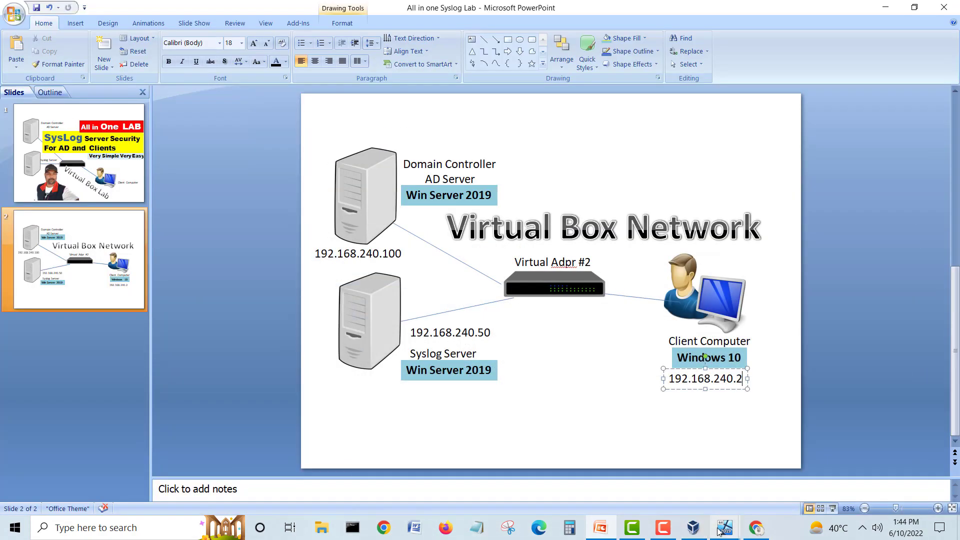
{"action": "mouse_move", "coordinate": [722, 531]}
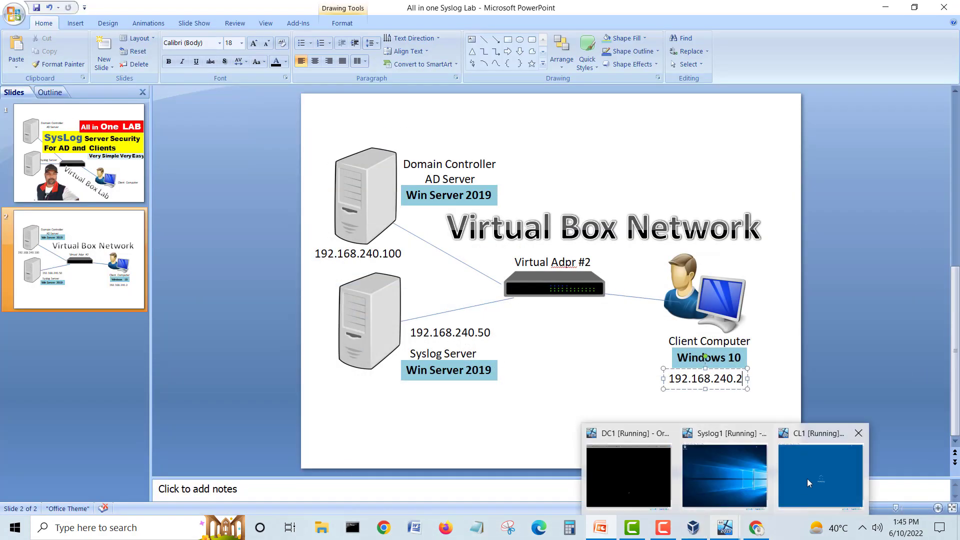
{"action": "left_click", "coordinate": [624, 475]}
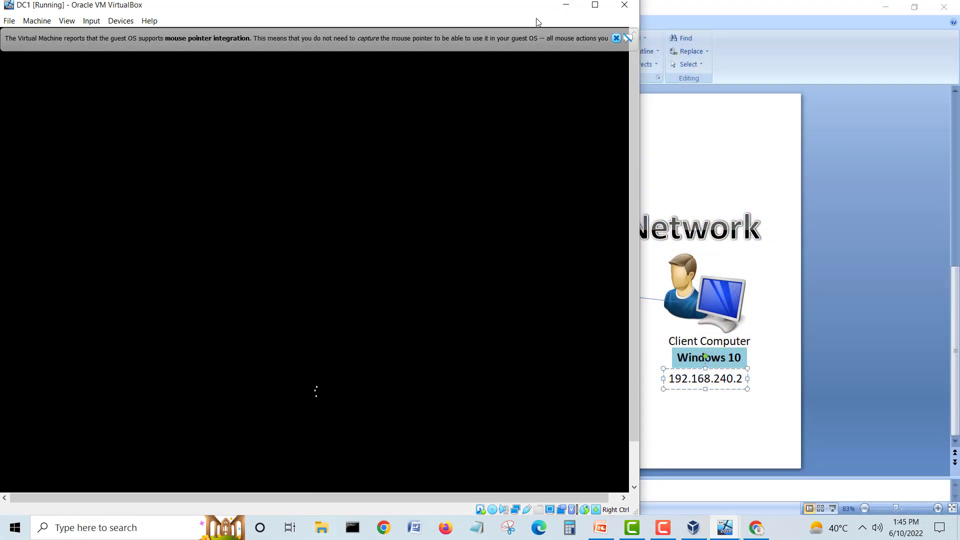
{"action": "left_click_drag", "start_coordinate": [500, 9], "coordinate": [629, 14]}
{"action": "left_click", "coordinate": [745, 44]}
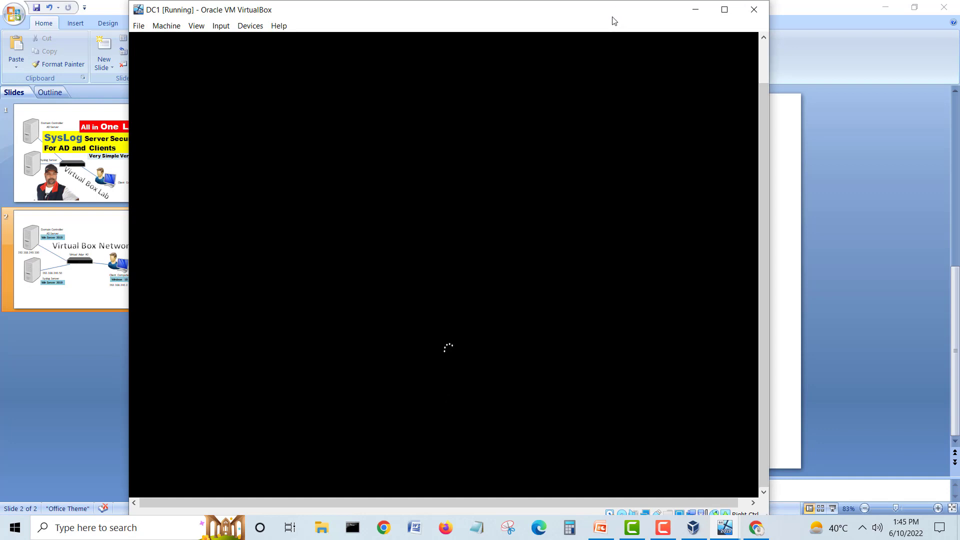
{"action": "left_click_drag", "start_coordinate": [613, 22], "coordinate": [620, 22]}
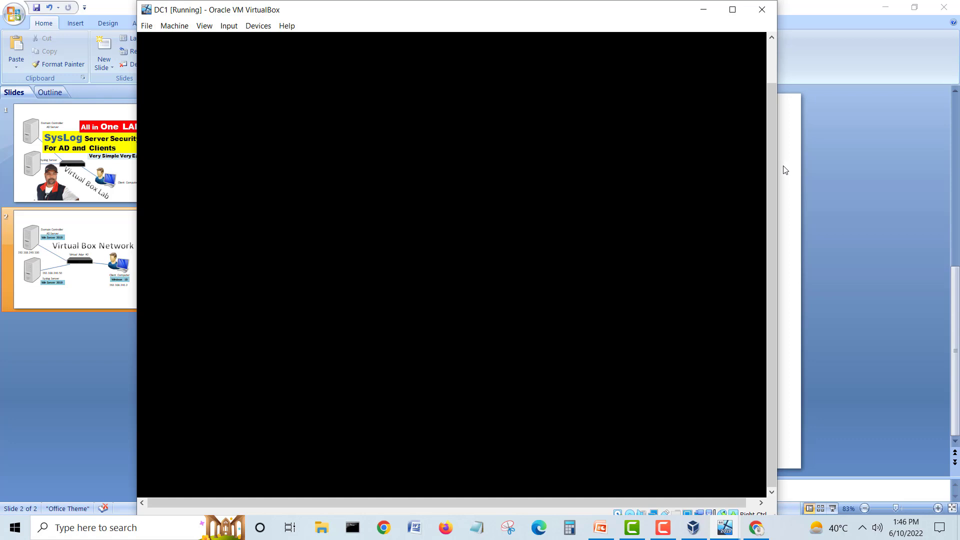
Step: Bring CL1 forward, dismiss its mouse-integration notice, reposition it, then minimize it
{"action": "left_click", "coordinate": [729, 528]}
{"action": "left_click", "coordinate": [801, 486]}
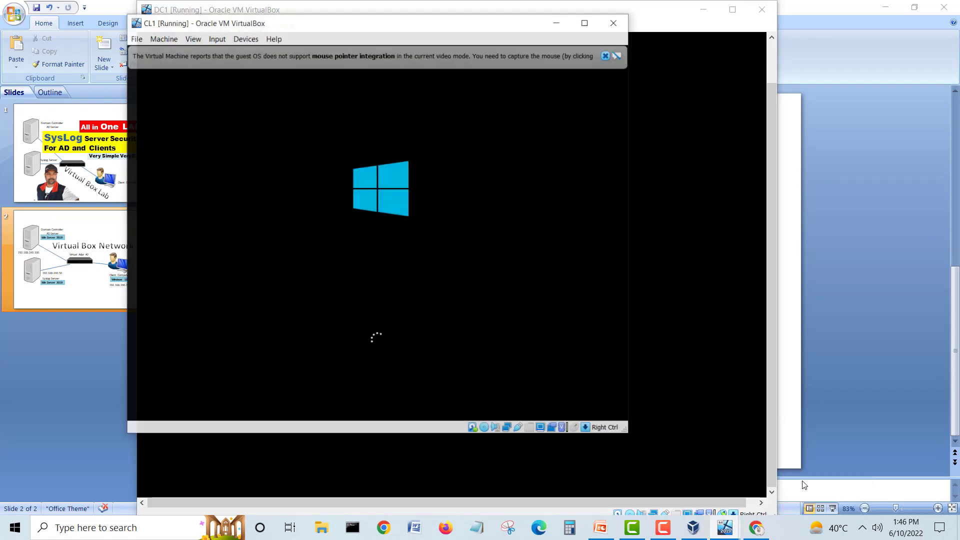
{"action": "left_click", "coordinate": [599, 43]}
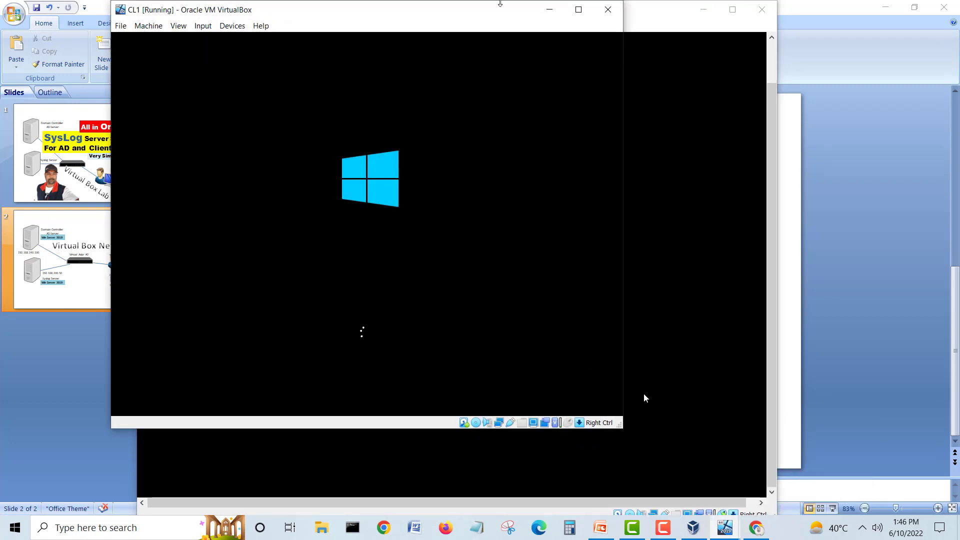
{"action": "left_click_drag", "start_coordinate": [480, 11], "coordinate": [728, 64]}
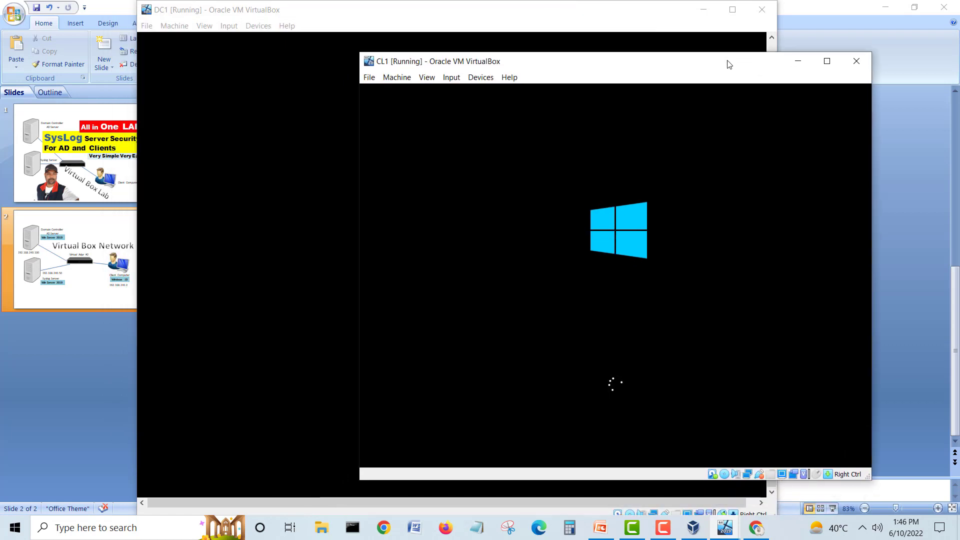
{"action": "left_click", "coordinate": [798, 61]}
{"action": "left_click_drag", "start_coordinate": [426, 21], "coordinate": [445, 21]}
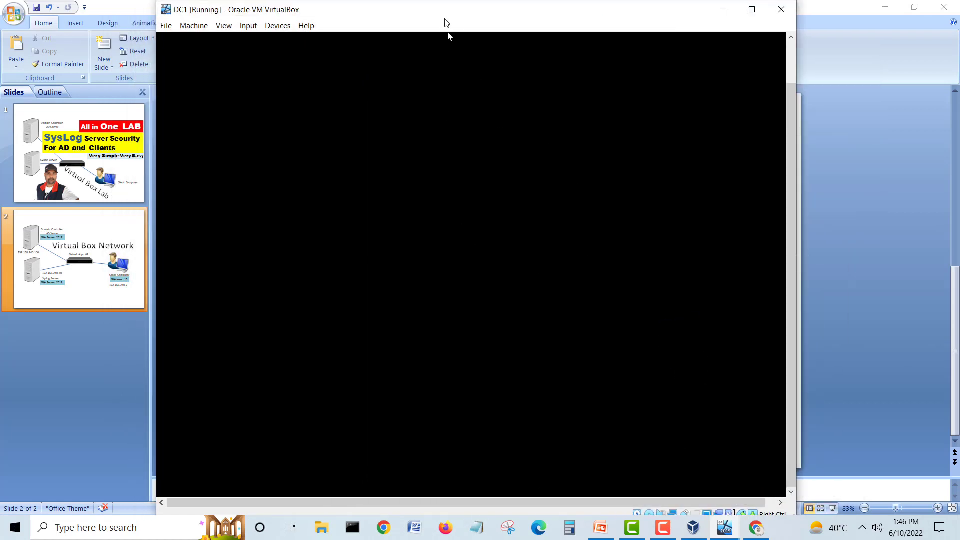
{"action": "left_click_drag", "start_coordinate": [790, 226], "coordinate": [791, 275]}
Step: Restore CL1, move it aside to uncover DC1, and bring DC1 to the front shifted left
{"action": "left_click", "coordinate": [720, 535]}
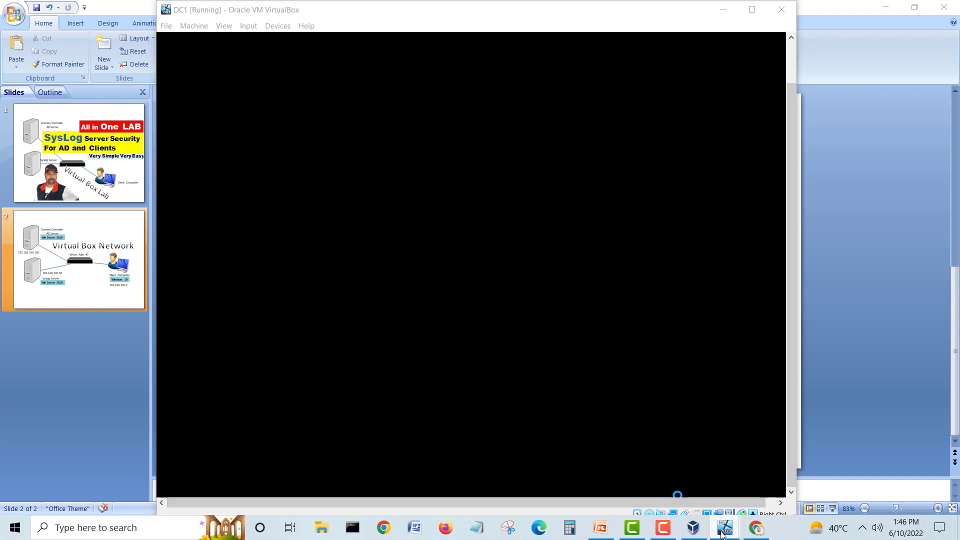
{"action": "left_click", "coordinate": [822, 482]}
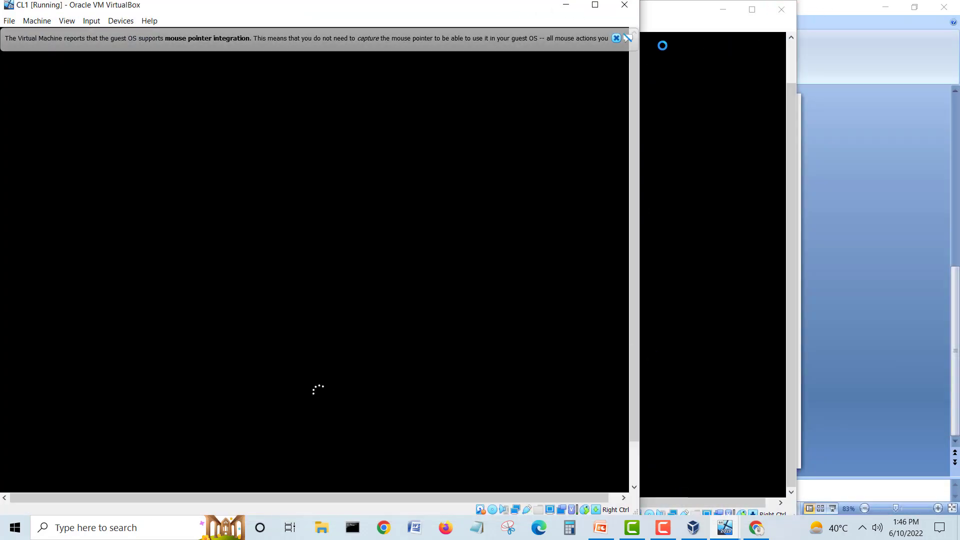
{"action": "left_click", "coordinate": [615, 39]}
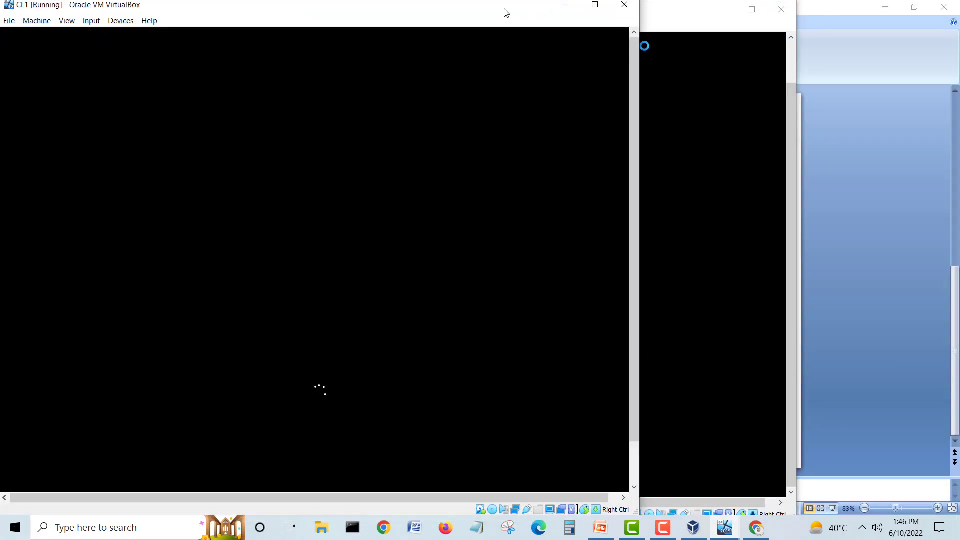
{"action": "left_click_drag", "start_coordinate": [505, 12], "coordinate": [755, 31]}
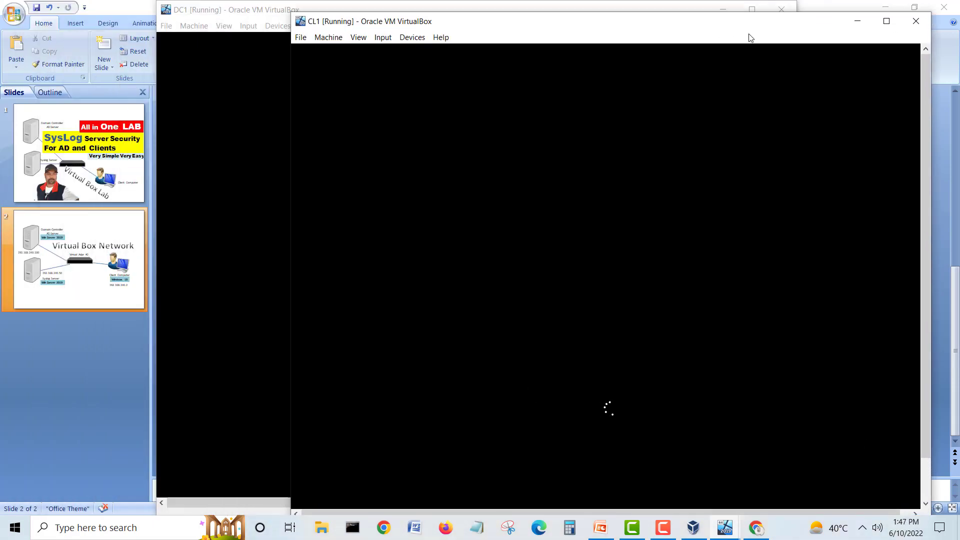
{"action": "left_click", "coordinate": [281, 12]}
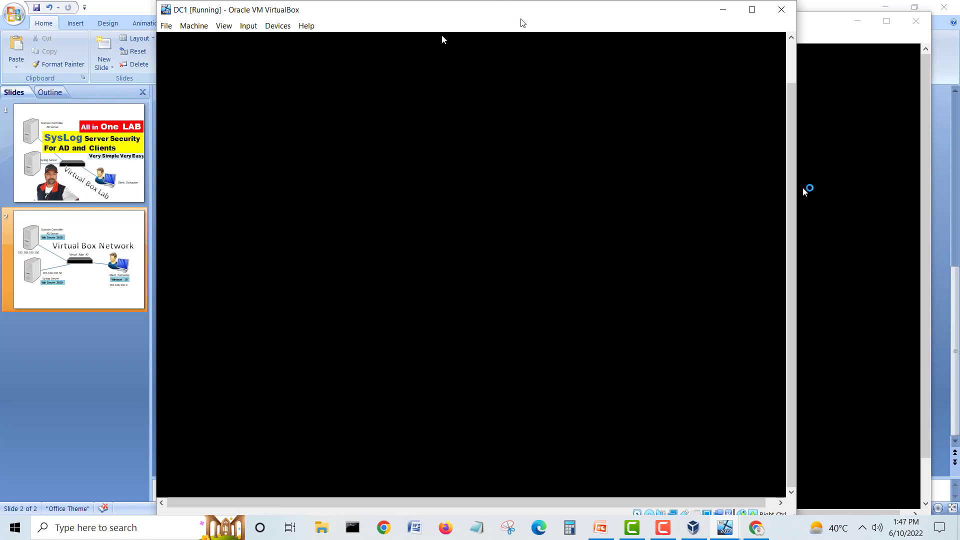
{"action": "left_click_drag", "start_coordinate": [520, 15], "coordinate": [462, 15]}
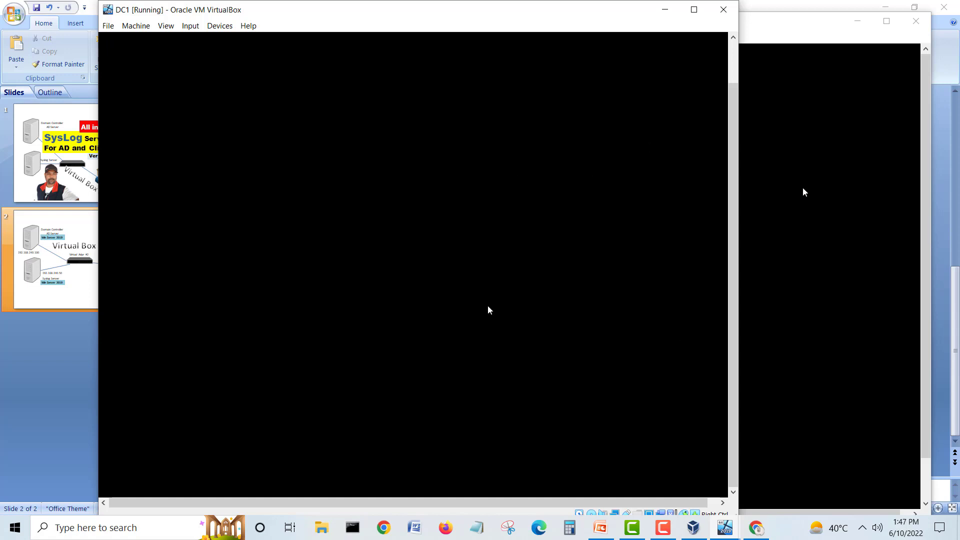
{"action": "left_click", "coordinate": [927, 185]}
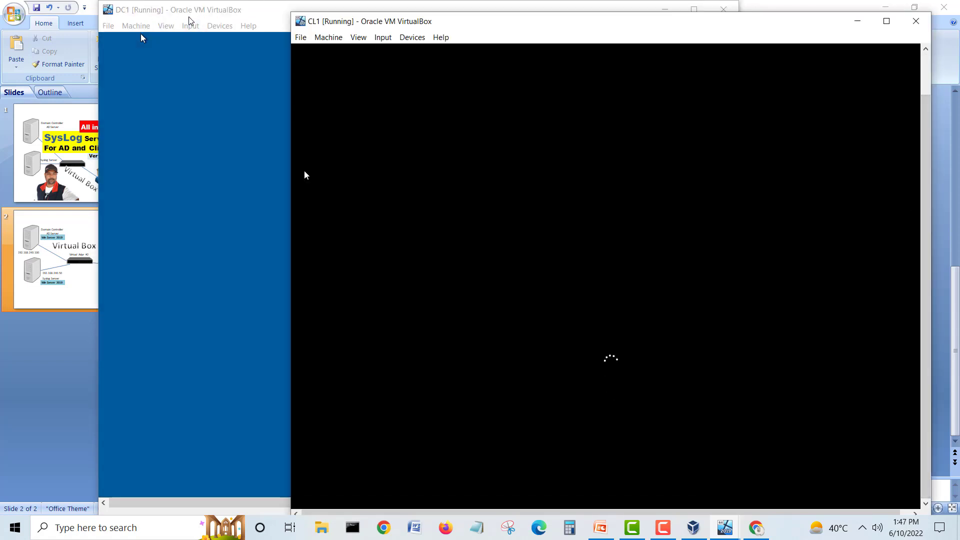
{"action": "left_click", "coordinate": [141, 38]}
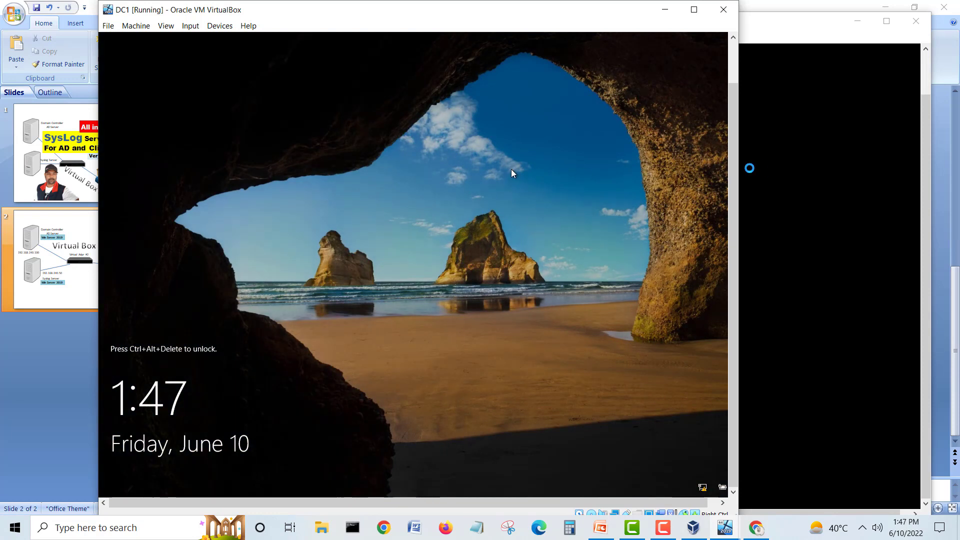
Step: Send Ctrl-Alt-Del to DC1 via Input > Keyboard and sign in with the Administrator password
{"action": "left_click", "coordinate": [190, 25]}
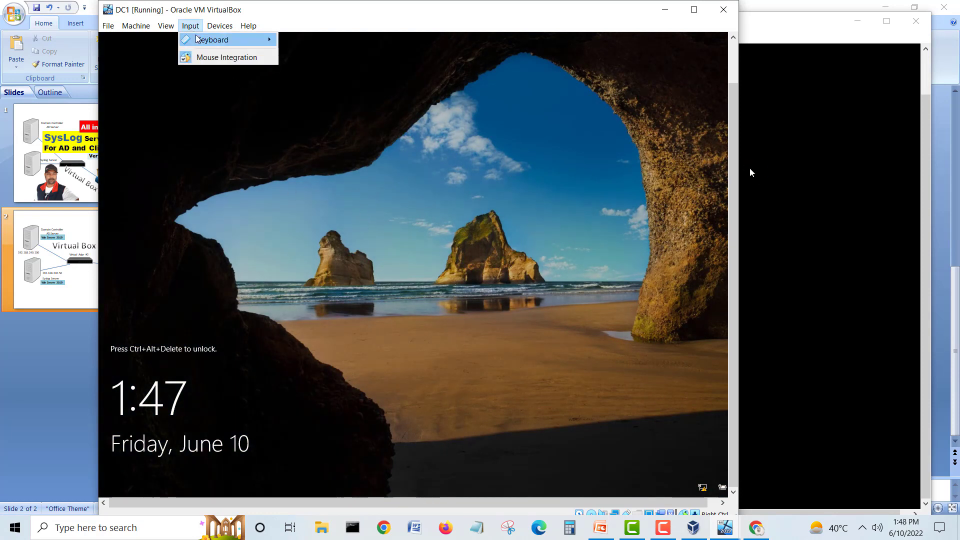
{"action": "mouse_move", "coordinate": [213, 40]}
{"action": "left_click", "coordinate": [335, 73]}
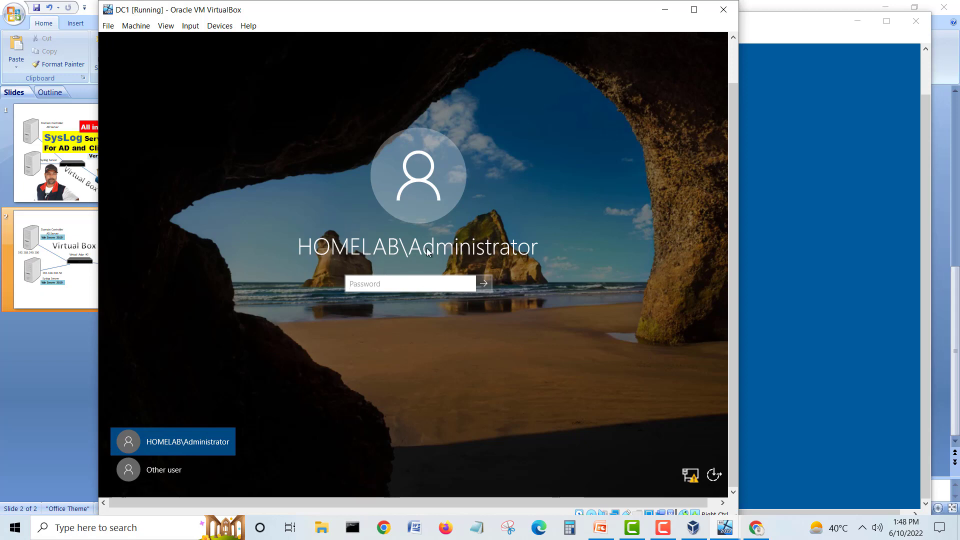
{"action": "left_click", "coordinate": [409, 288]}
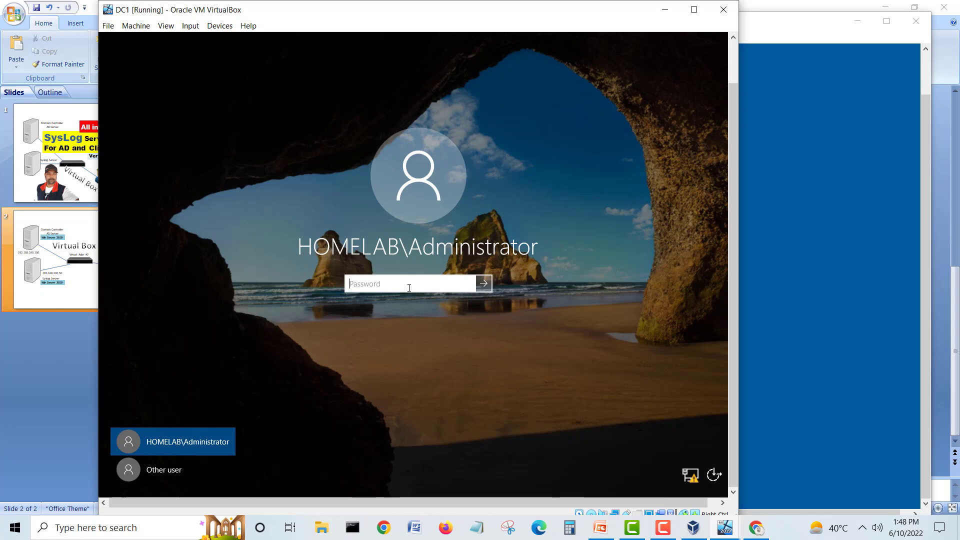
{"action": "type", "text": "*******"}
{"action": "key", "text": "Return"}
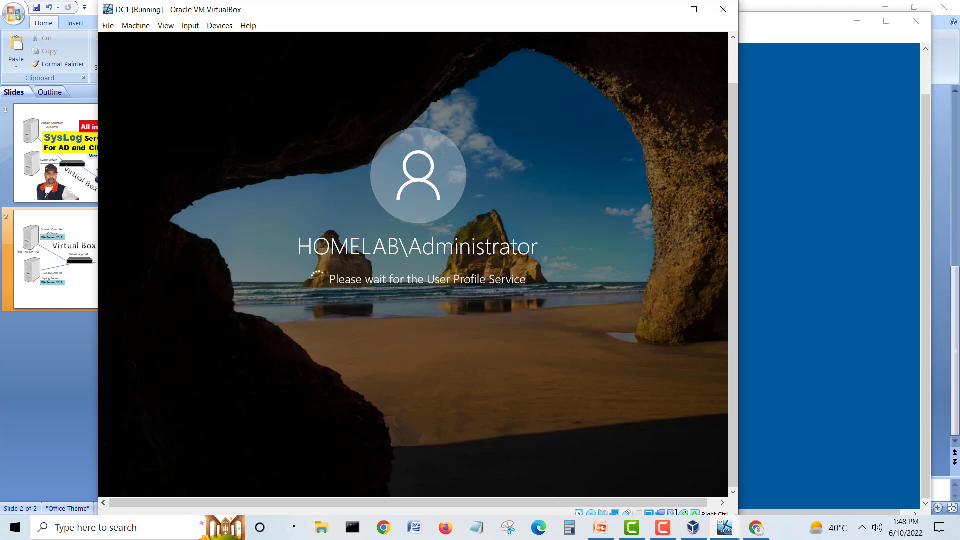
{"action": "left_click", "coordinate": [817, 29]}
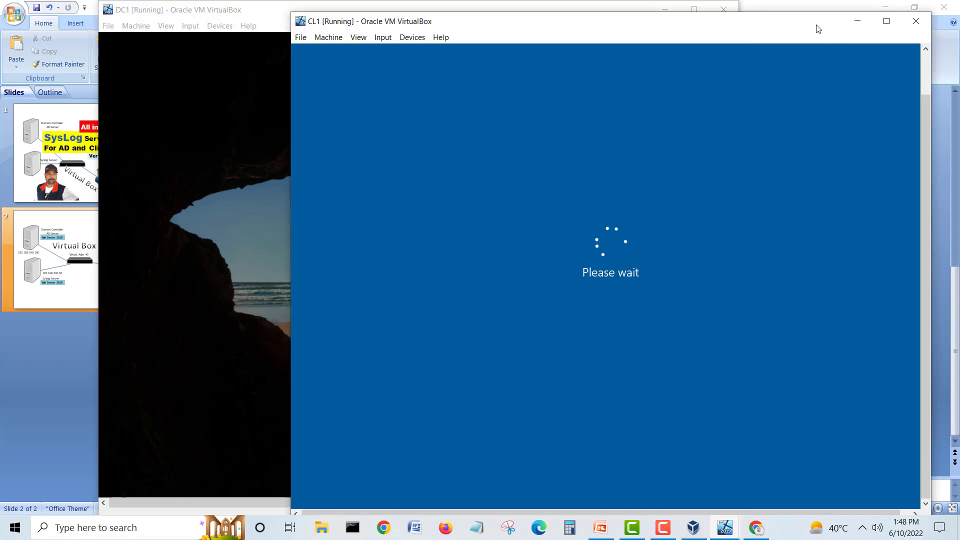
{"action": "left_click", "coordinate": [225, 14]}
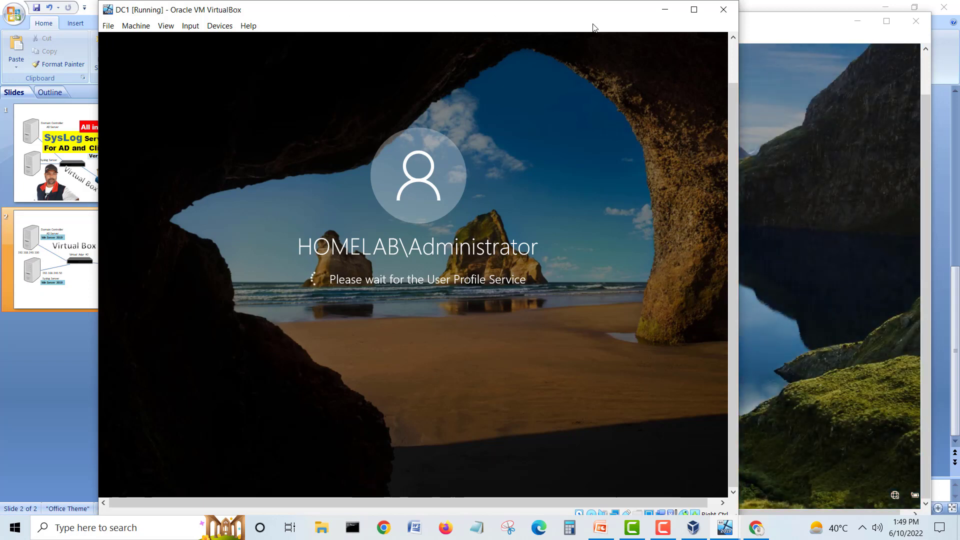
Step: Send Ctrl-Alt-Del to CL1 via Input > Keyboard and enter the local user's password
{"action": "left_click", "coordinate": [753, 24]}
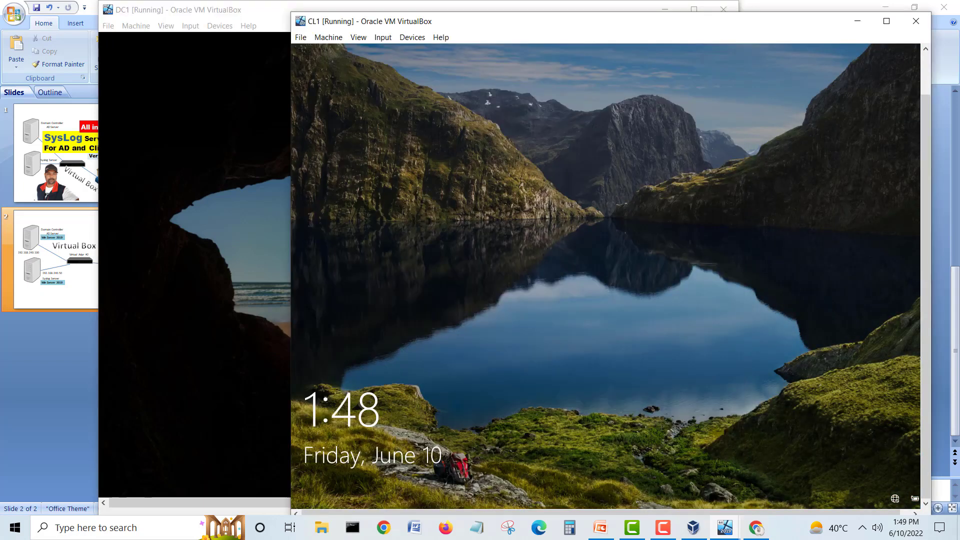
{"action": "left_click", "coordinate": [383, 38]}
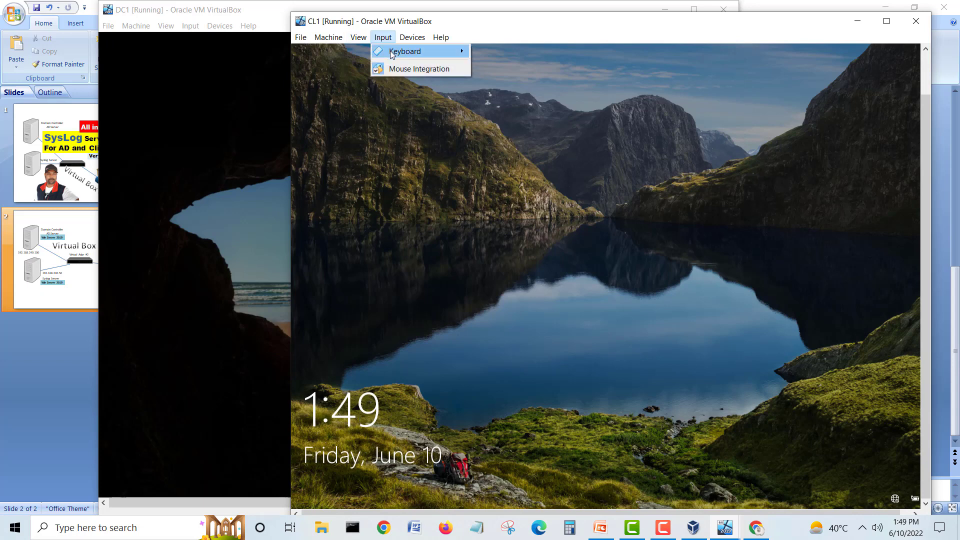
{"action": "mouse_move", "coordinate": [393, 51]}
{"action": "left_click", "coordinate": [525, 83]}
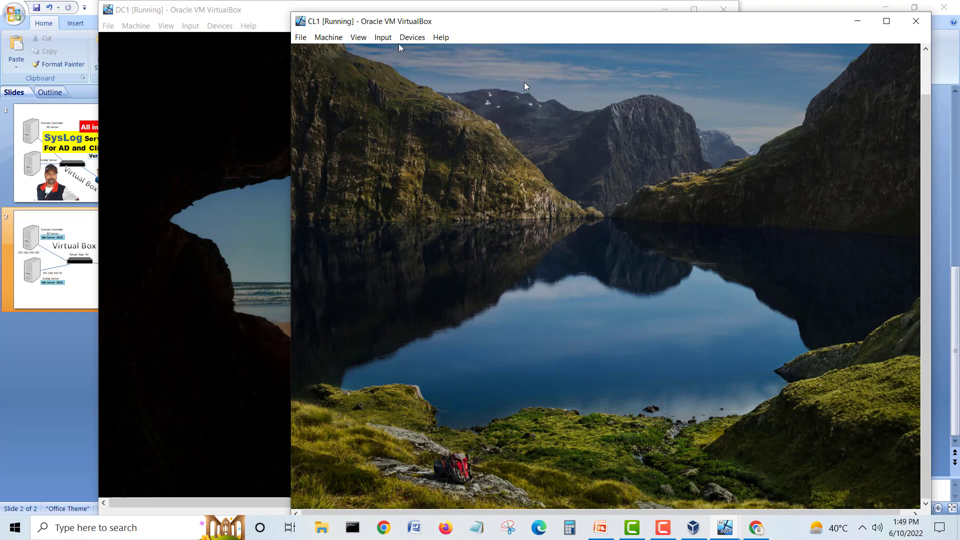
{"action": "left_click", "coordinate": [637, 231]}
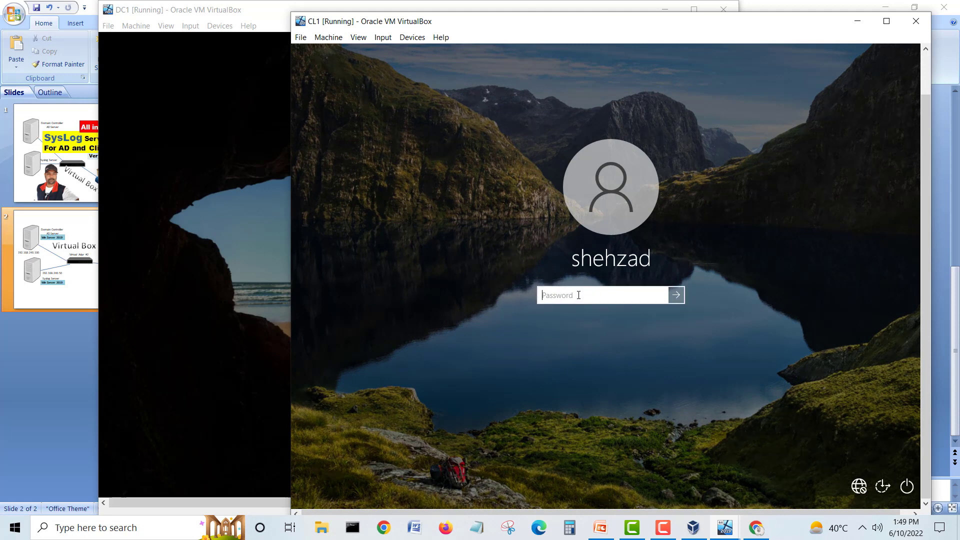
{"action": "type", "text": "••••••••"}
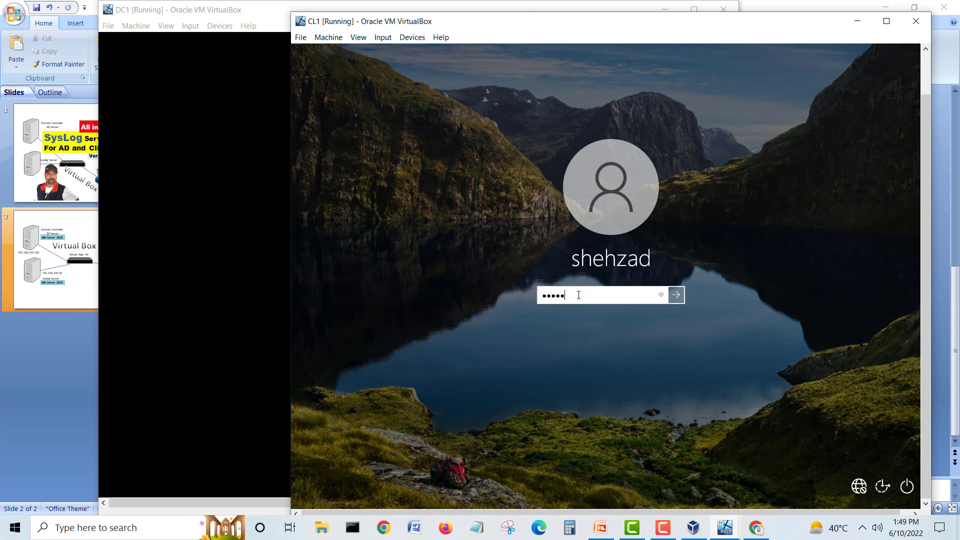
{"action": "key", "text": "Return"}
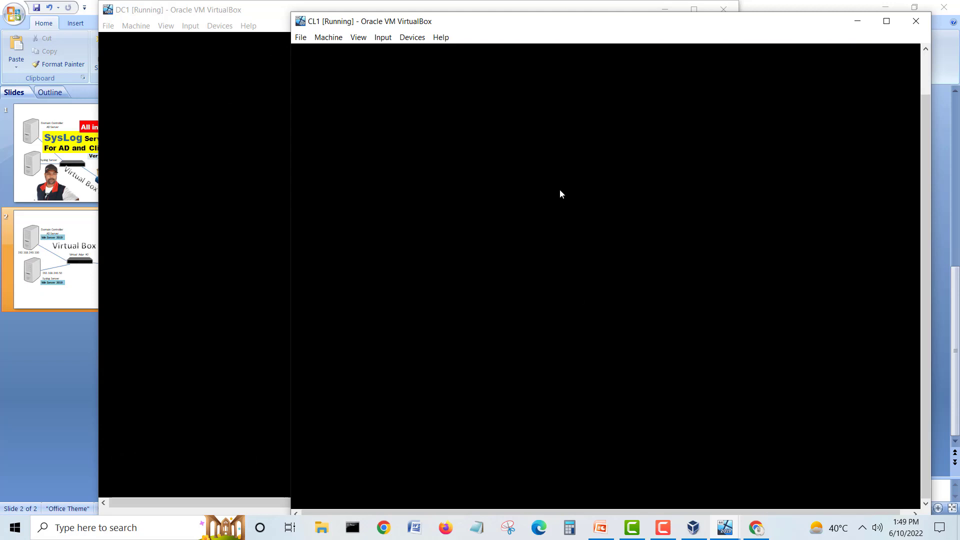
{"action": "left_click_drag", "start_coordinate": [511, 30], "coordinate": [514, 25]}
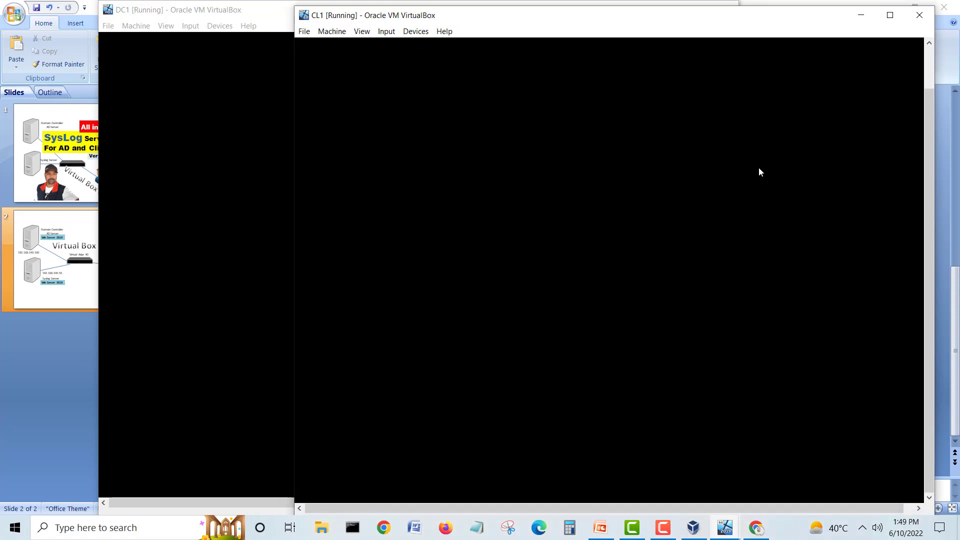
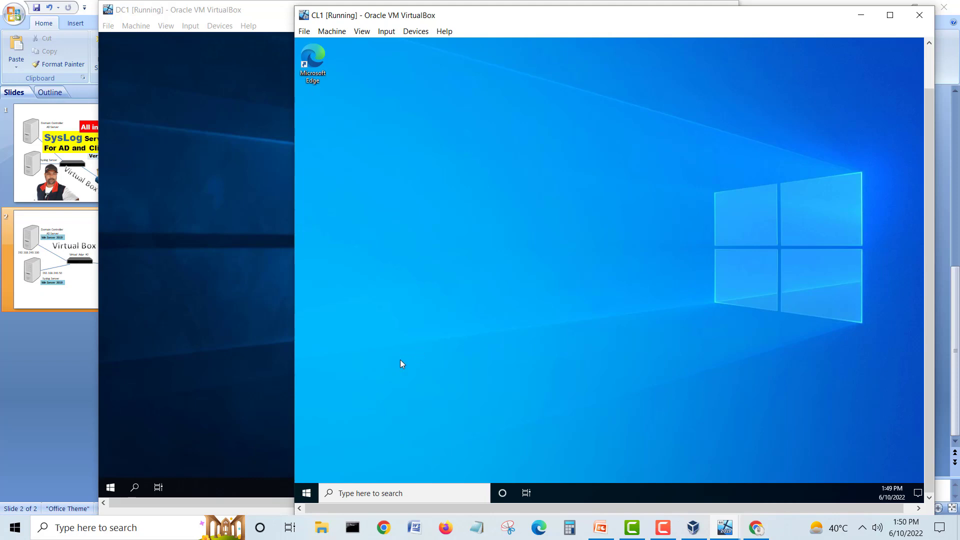
Step: Open a command prompt on CL1 and run ipconfig to confirm its 192.168.240.2 address
{"action": "right_click", "coordinate": [306, 496]}
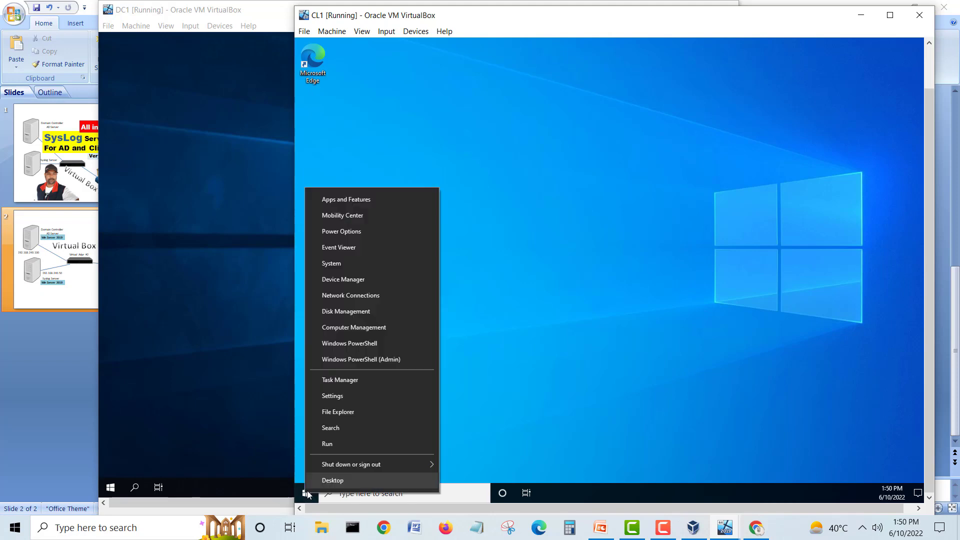
{"action": "left_click", "coordinate": [320, 444]}
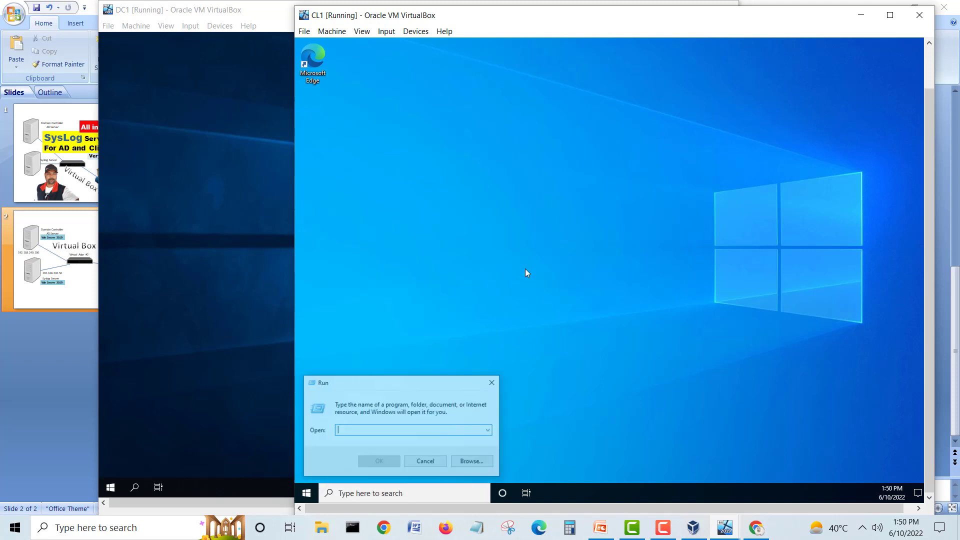
{"action": "type", "text": "cmd"}
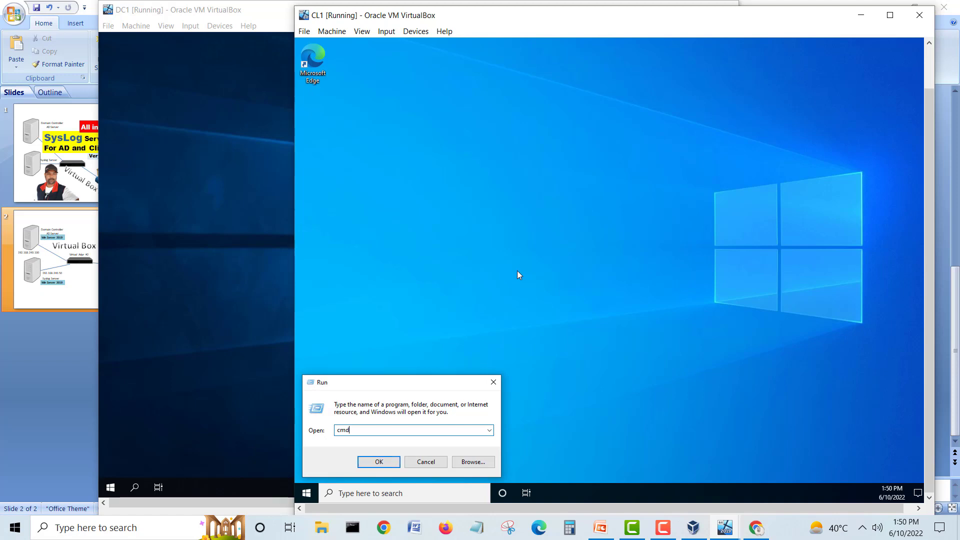
{"action": "key", "text": "Return"}
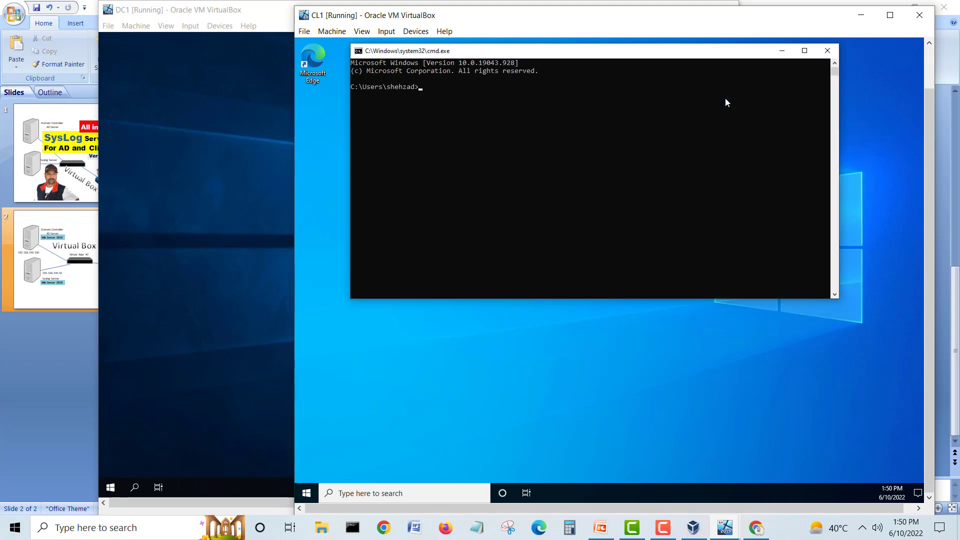
{"action": "left_click", "coordinate": [618, 133]}
{"action": "key", "text": "Escape"}
{"action": "type", "text": "ipconfig"}
{"action": "key", "text": "Return"}
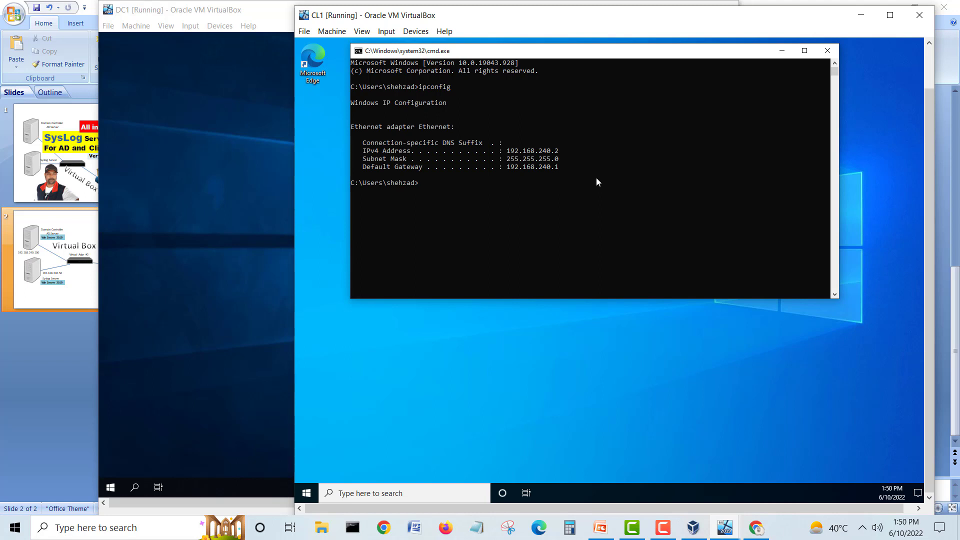
Step: From CL1, ping 192.168.240.100 (replies) and 192.168.240.50 (times out)
{"action": "type", "text": "ping 192.168.240.100"}
{"action": "key", "text": "Return"}
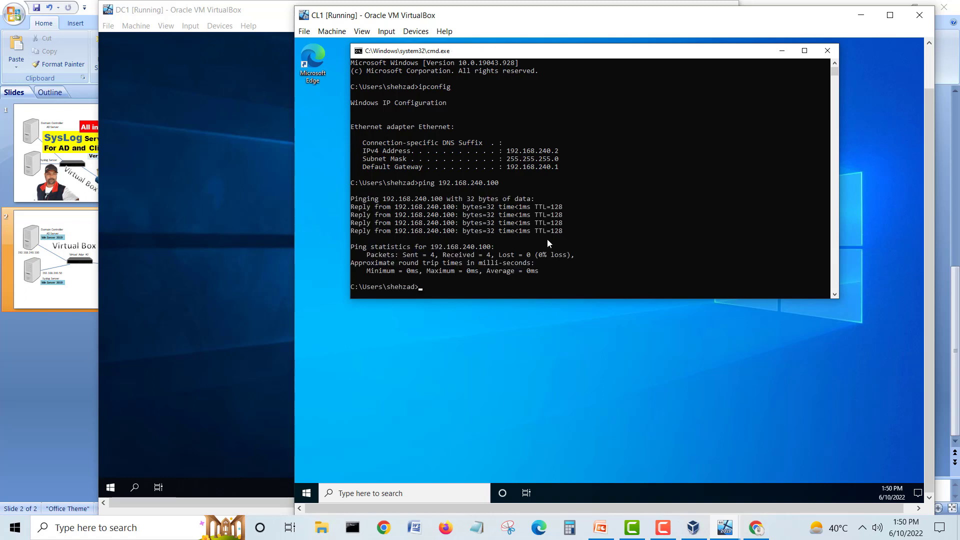
{"action": "key", "text": "Up"}
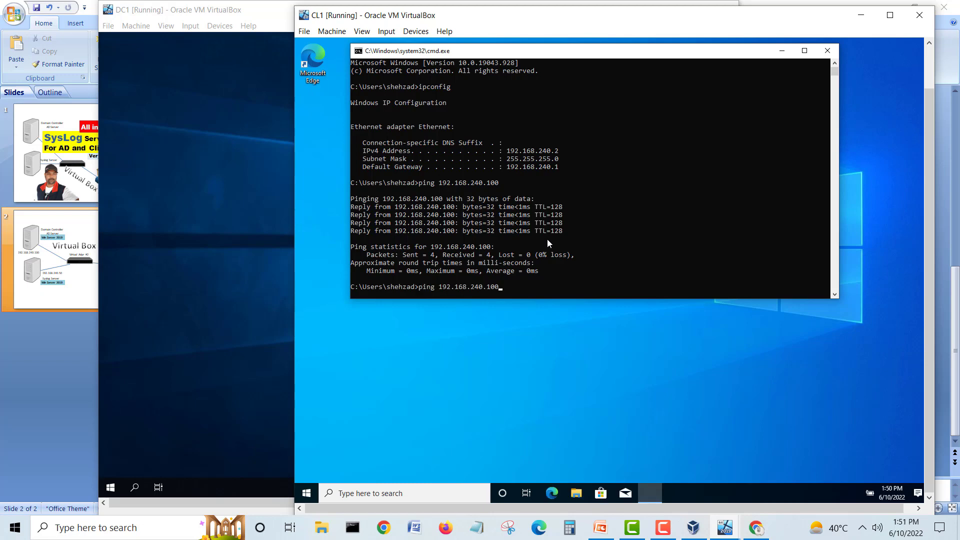
{"action": "key", "text": "BackSpace"}
{"action": "key", "text": "BackSpace"}
{"action": "type", "text": "50"}
{"action": "key", "text": "Return"}
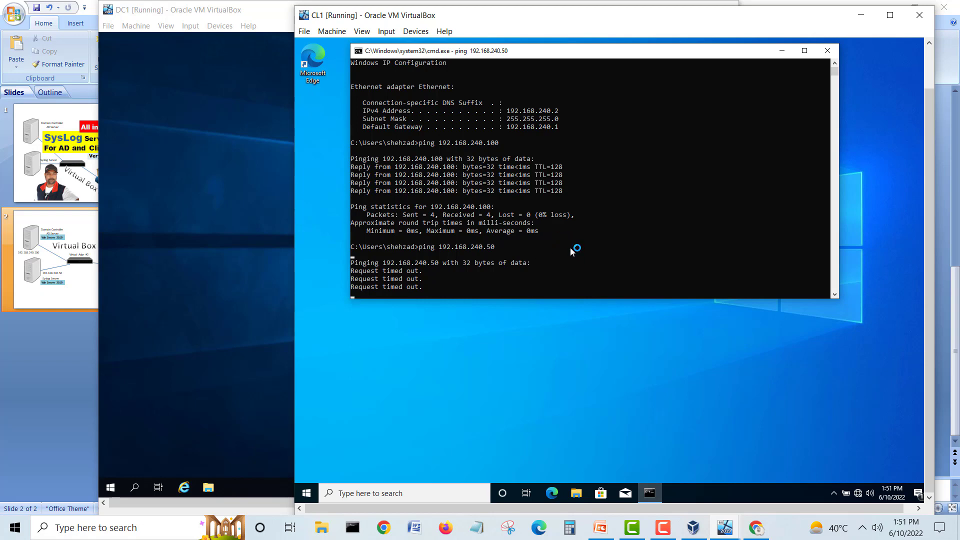
Step: Switch from DC1 to the Syslog1 VM window using the taskbar previews
{"action": "left_click", "coordinate": [164, 232]}
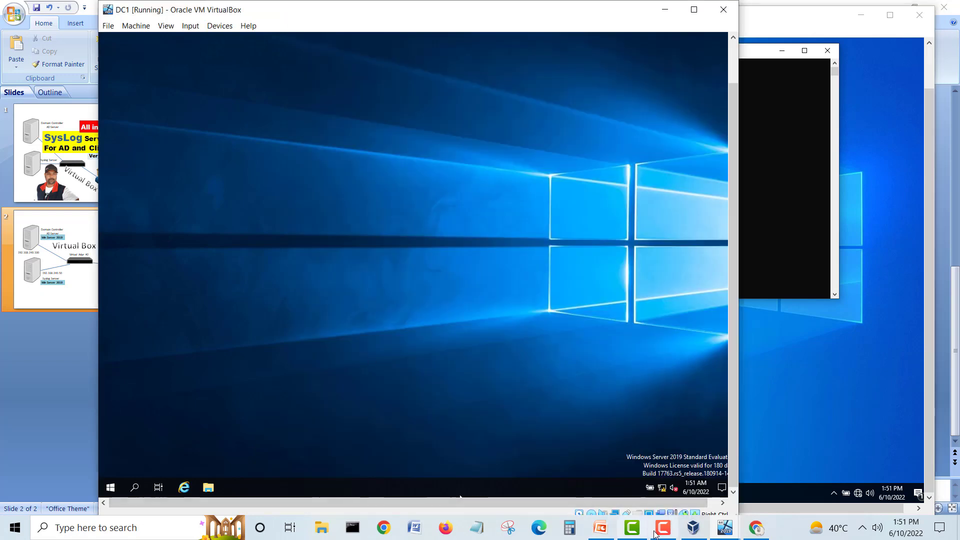
{"action": "left_click", "coordinate": [723, 529]}
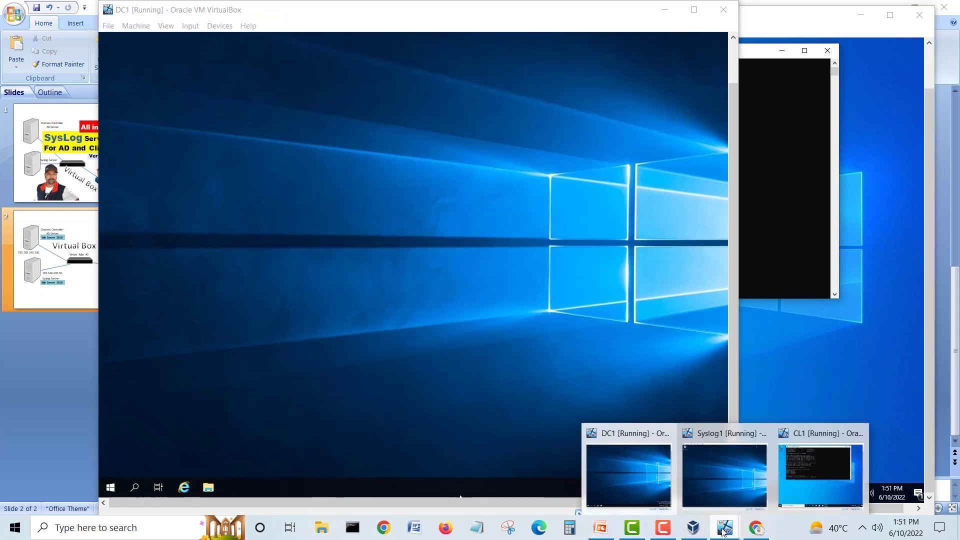
{"action": "left_click", "coordinate": [719, 491]}
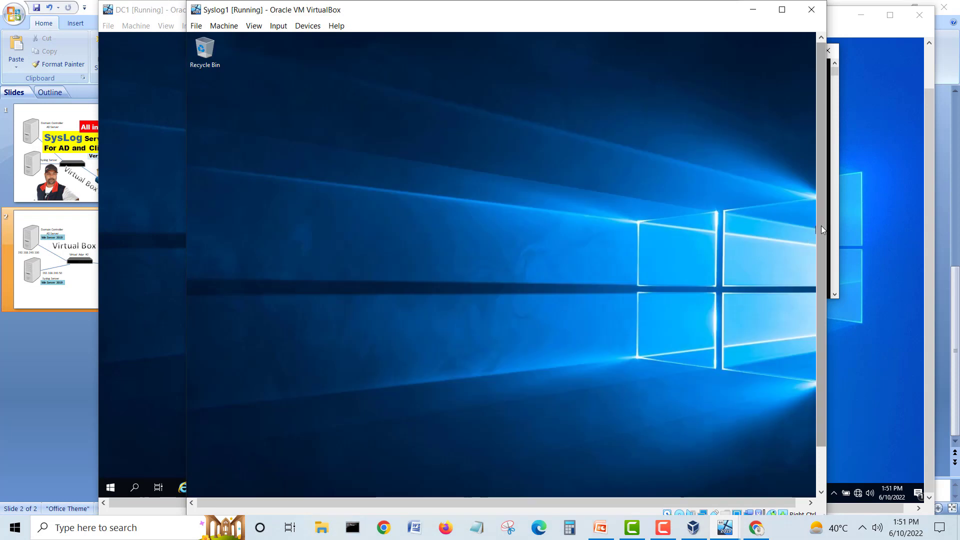
{"action": "scroll", "coordinate": [821, 226], "scroll_direction": "down", "scroll_amount": 2}
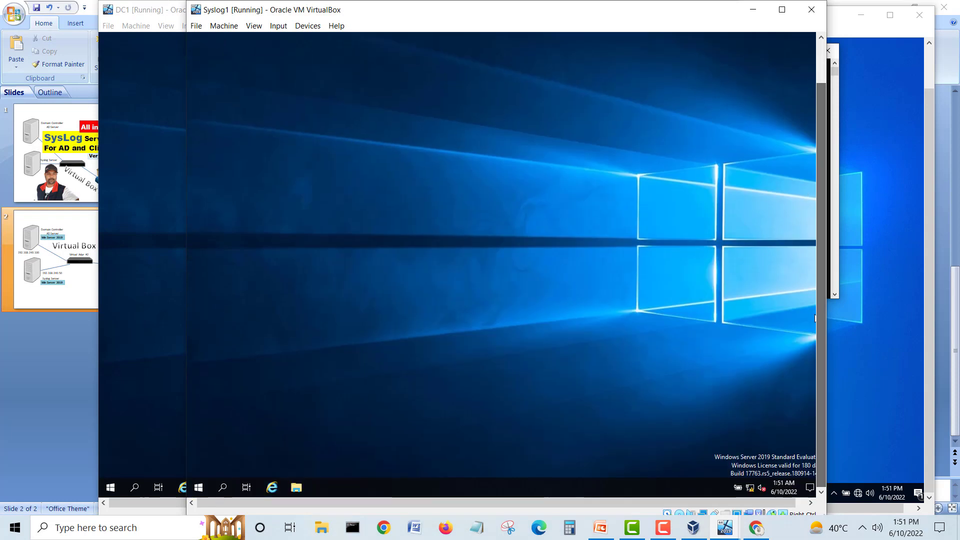
Step: Search cmd in Syslog1's Start menu, pin Command Prompt to the taskbar and launch it
{"action": "left_click", "coordinate": [199, 488]}
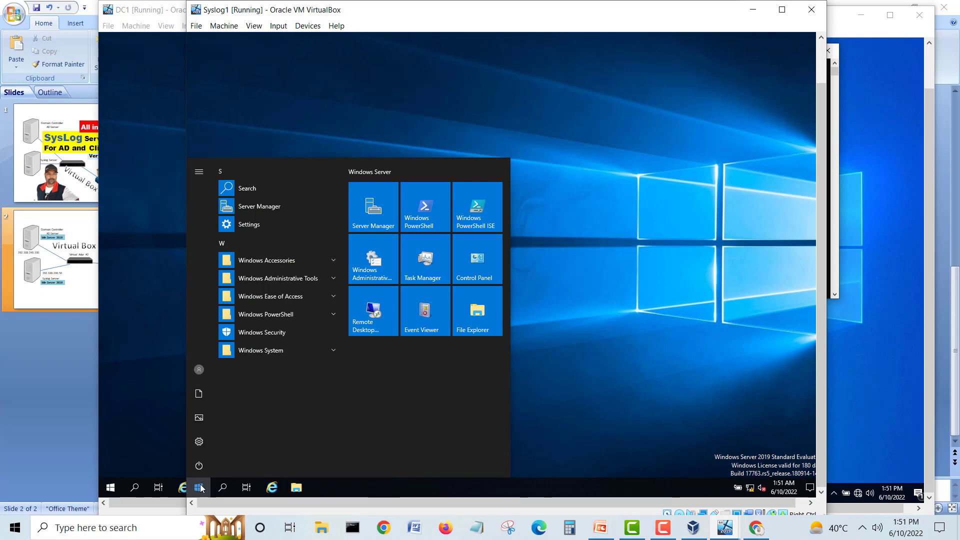
{"action": "type", "text": "c"}
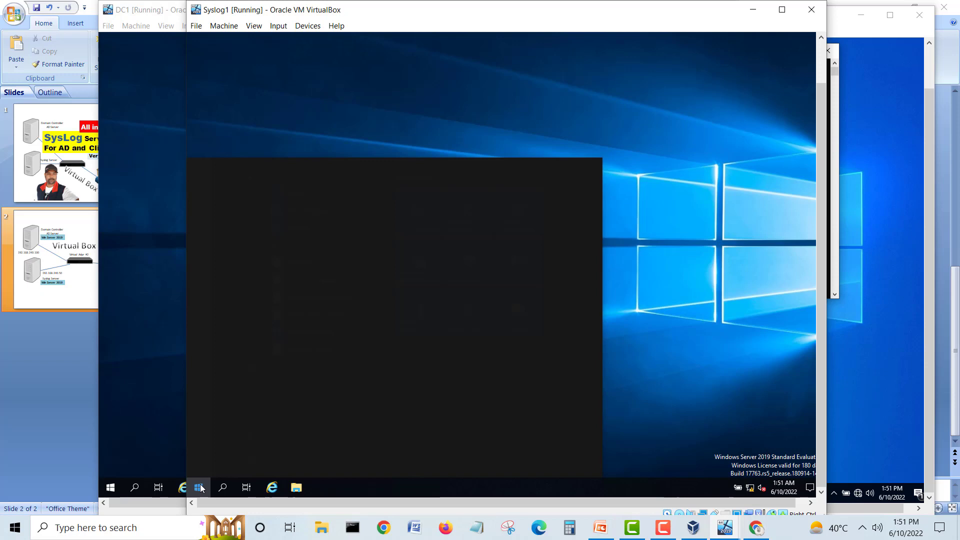
{"action": "type", "text": "cmd"}
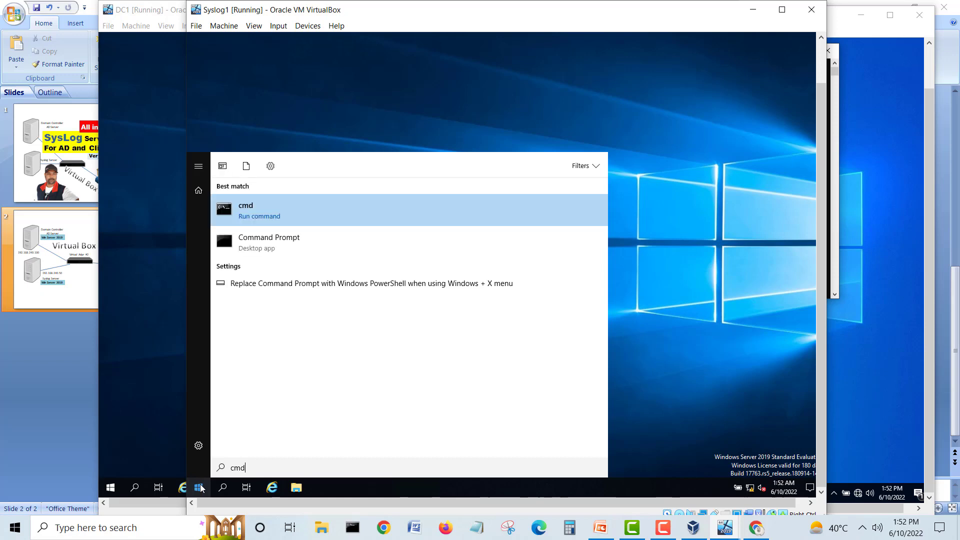
{"action": "right_click", "coordinate": [247, 216]}
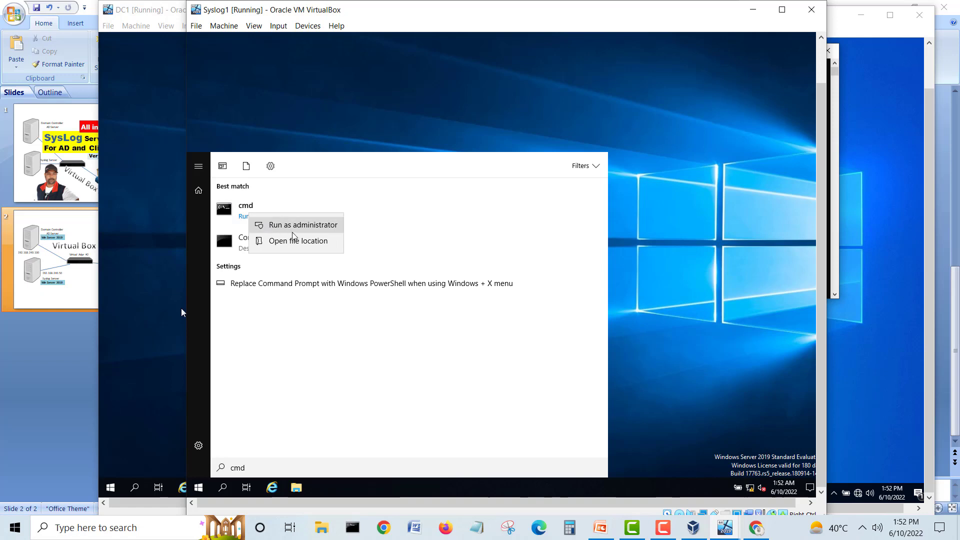
{"action": "right_click", "coordinate": [233, 248]}
{"action": "right_click", "coordinate": [233, 248]}
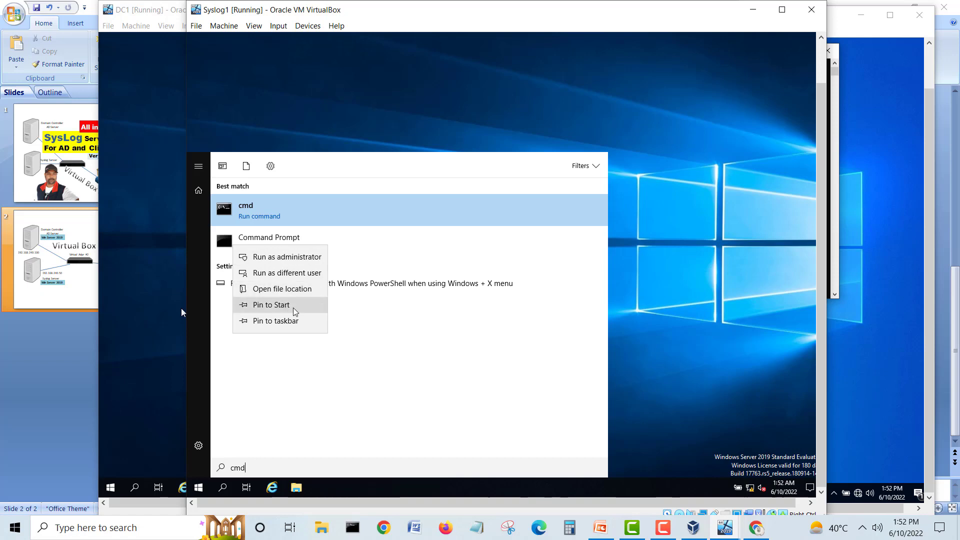
{"action": "left_click", "coordinate": [293, 326]}
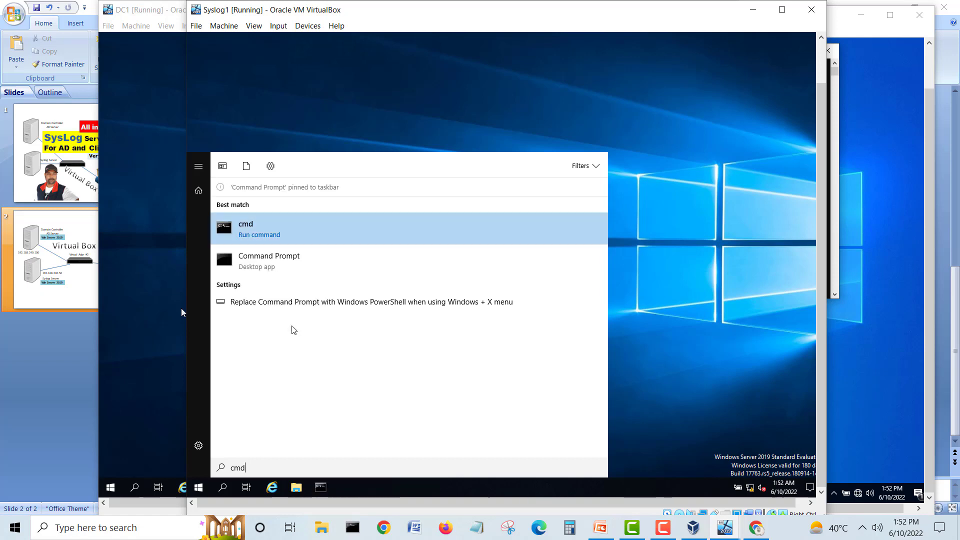
{"action": "left_click", "coordinate": [320, 488]}
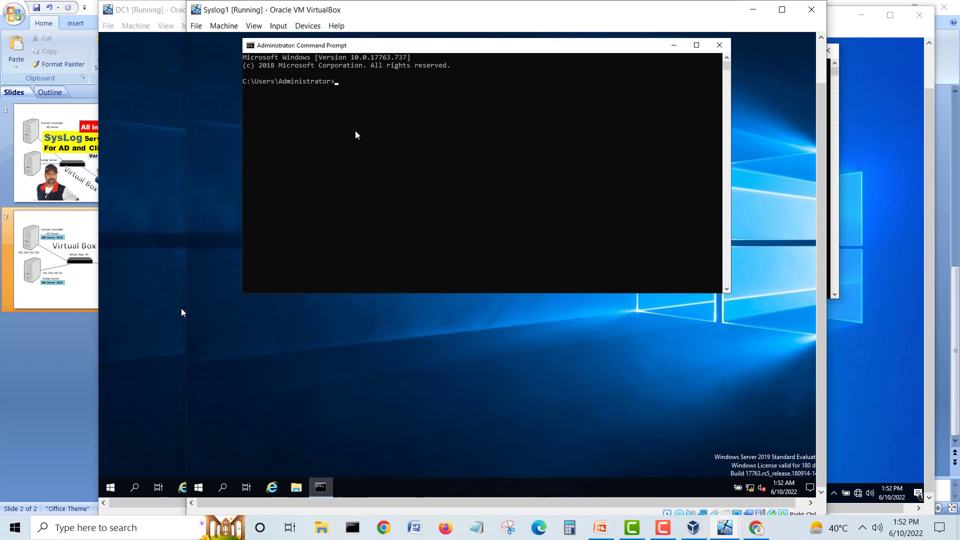
Step: Run ipconfig on Syslog1 to confirm its 192.168.240.50 address
{"action": "type", "text": "ipo"}
{"action": "key", "text": "BackSpace"}
{"action": "type", "text": "config"}
{"action": "key", "text": "Return"}
Step: From Syslog1, ping 192.168.240.100 (succeeds) and 192.168.240.2 (100% loss)
{"action": "type", "text": "ping "}
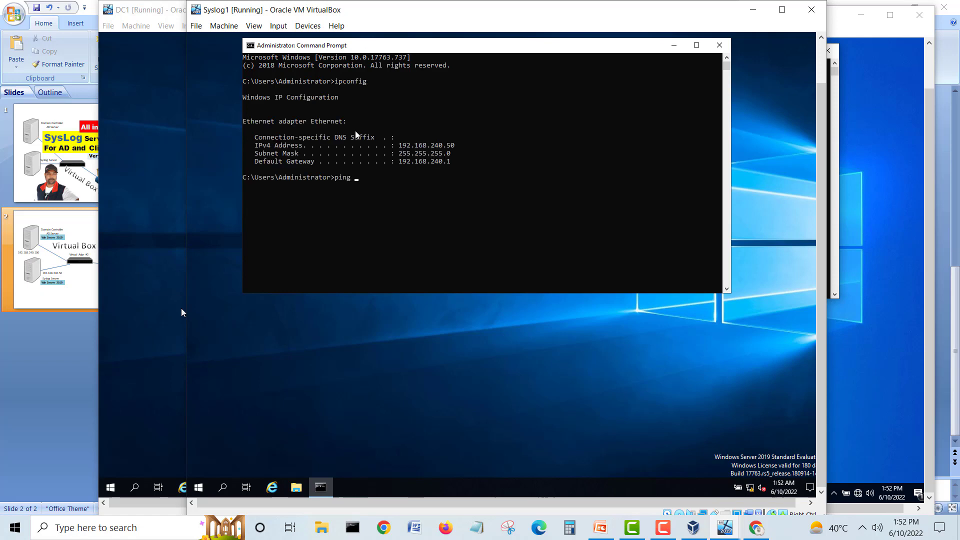
{"action": "type", "text": " 192.168.240.100"}
{"action": "key", "text": "Return"}
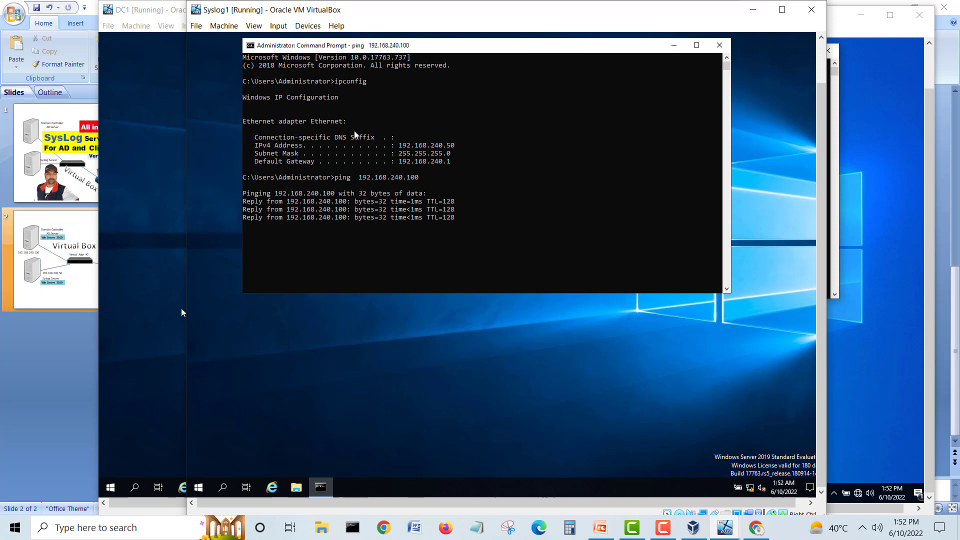
{"action": "key", "text": "Up"}
{"action": "key", "text": "BackSpace"}
{"action": "key", "text": "BackSpace"}
{"action": "key", "text": "BackSpace"}
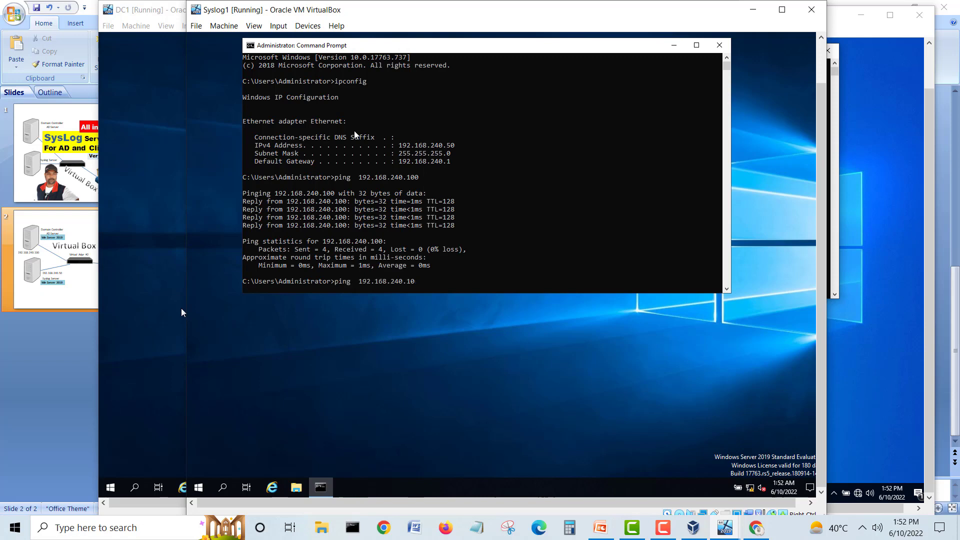
{"action": "type", "text": "2"}
{"action": "key", "text": "Return"}
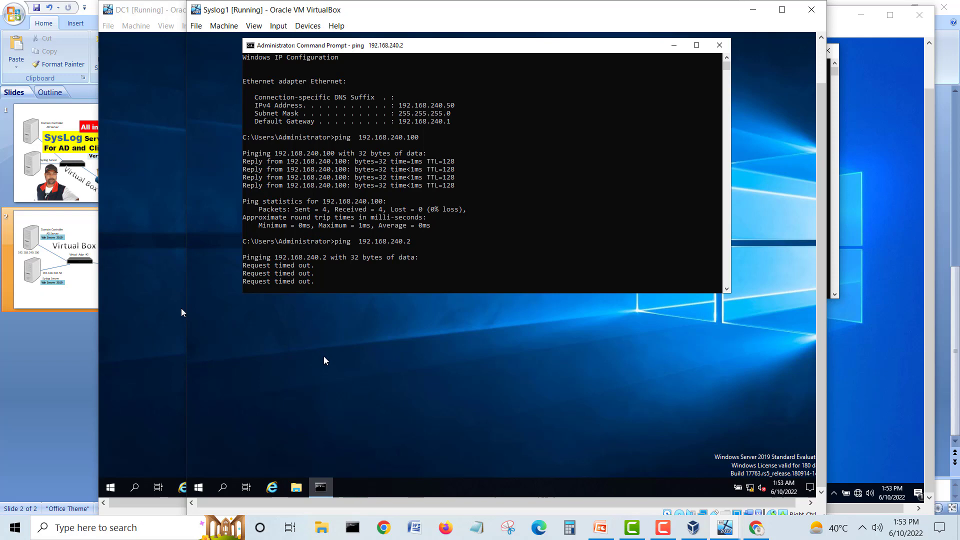
{"action": "left_click", "coordinate": [199, 487]}
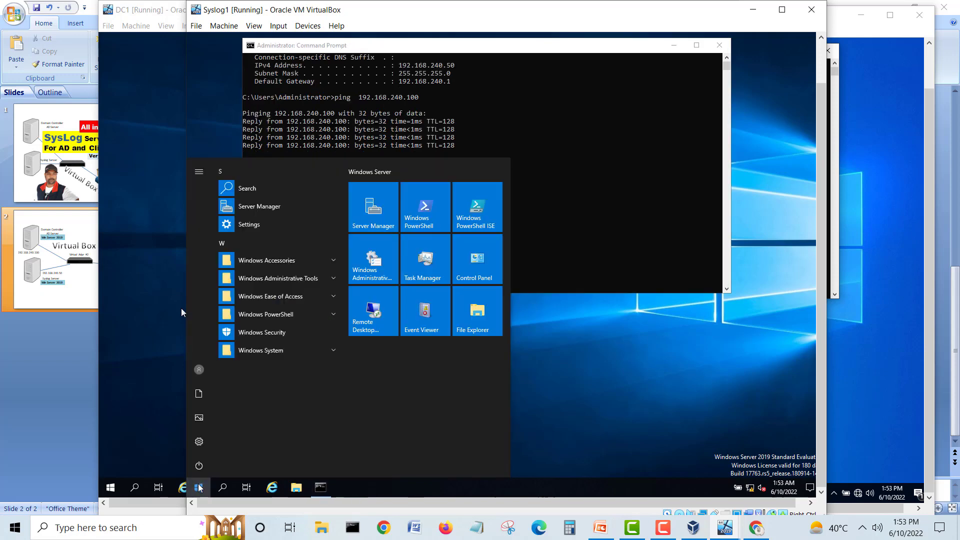
Step: Launch Windows Defender Firewall with Advanced Security from Start search and shift the Syslog1 window down
{"action": "type", "text": "fr"}
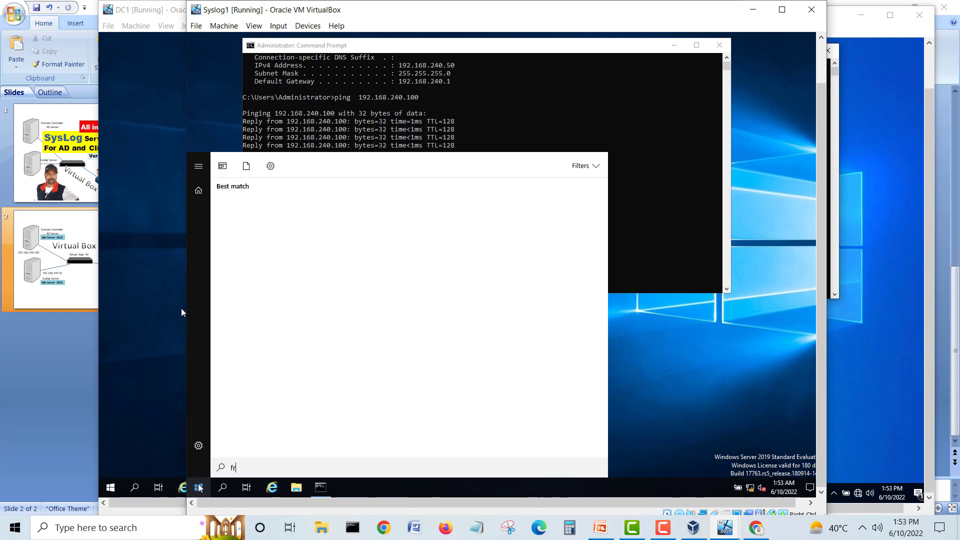
{"action": "type", "text": "r"}
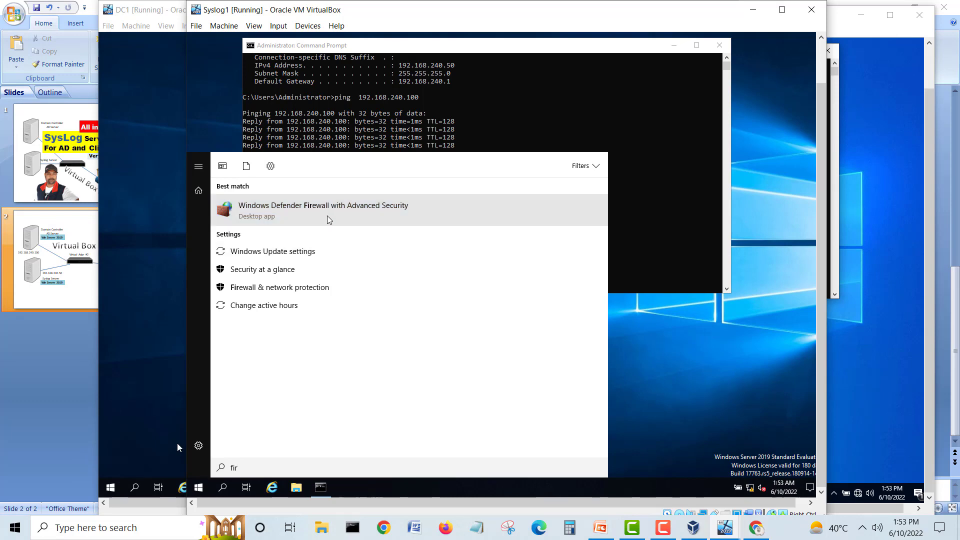
{"action": "left_click", "coordinate": [324, 212]}
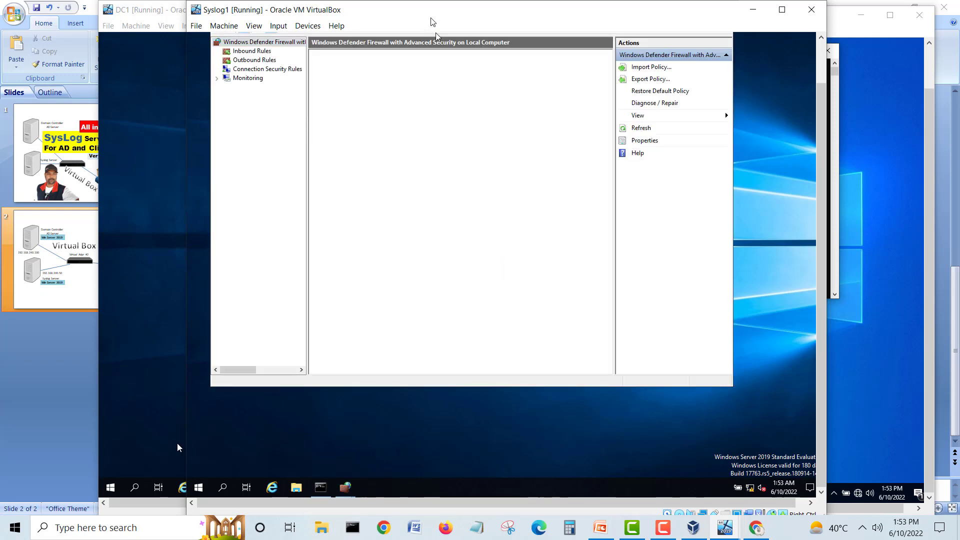
{"action": "left_click_drag", "start_coordinate": [434, 11], "coordinate": [423, 50]}
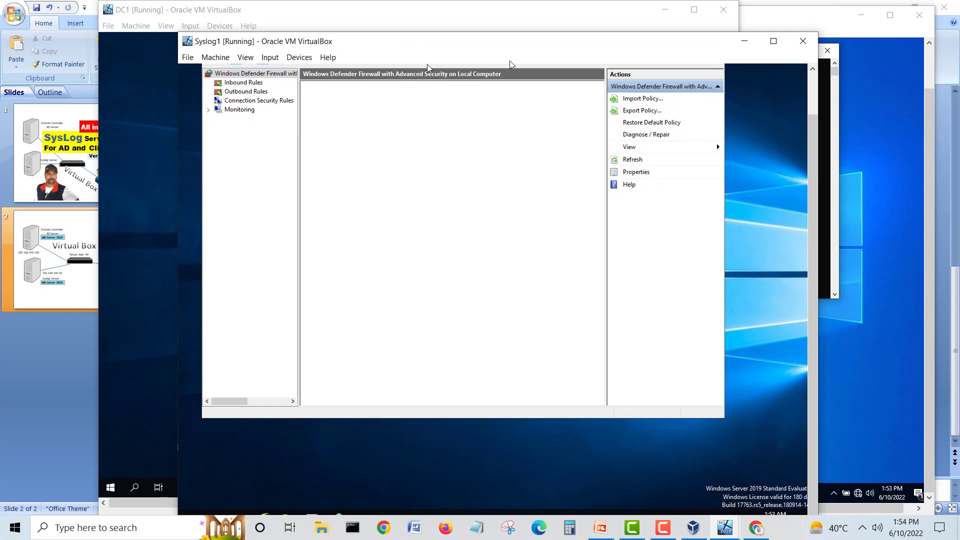
{"action": "scroll", "coordinate": [805, 131], "scroll_direction": "up", "scroll_amount": 2}
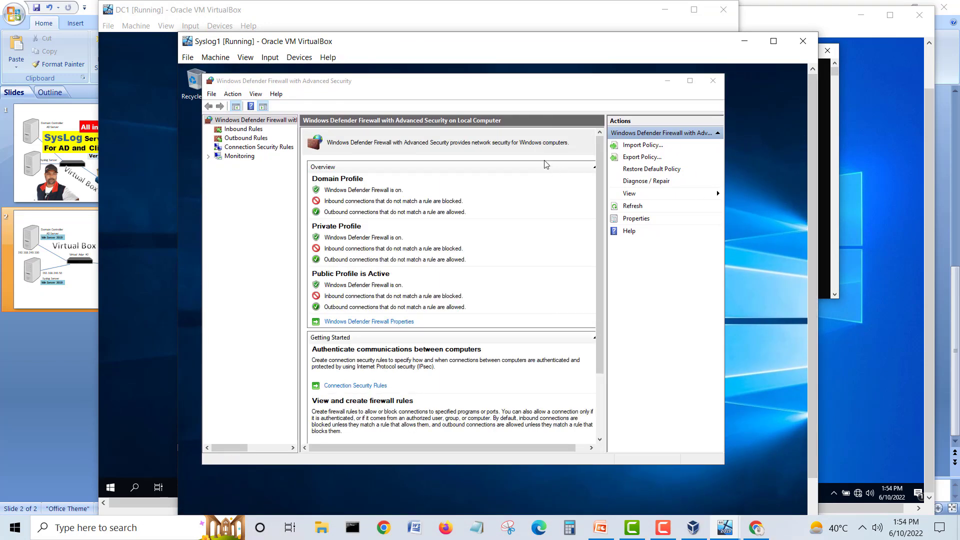
Step: In the firewall's Monitoring section, open the log file and create the missing pfirewall.log
{"action": "left_click", "coordinate": [228, 158]}
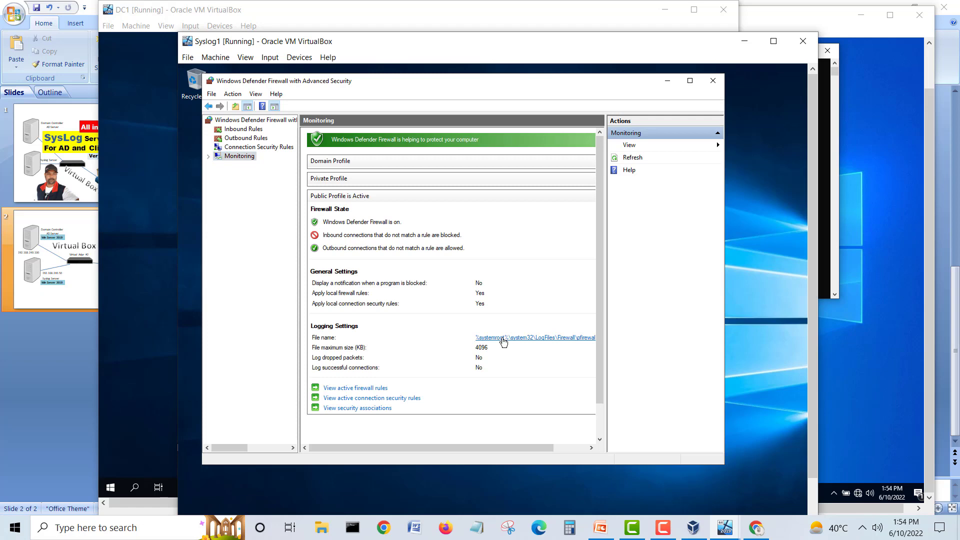
{"action": "left_click", "coordinate": [484, 338]}
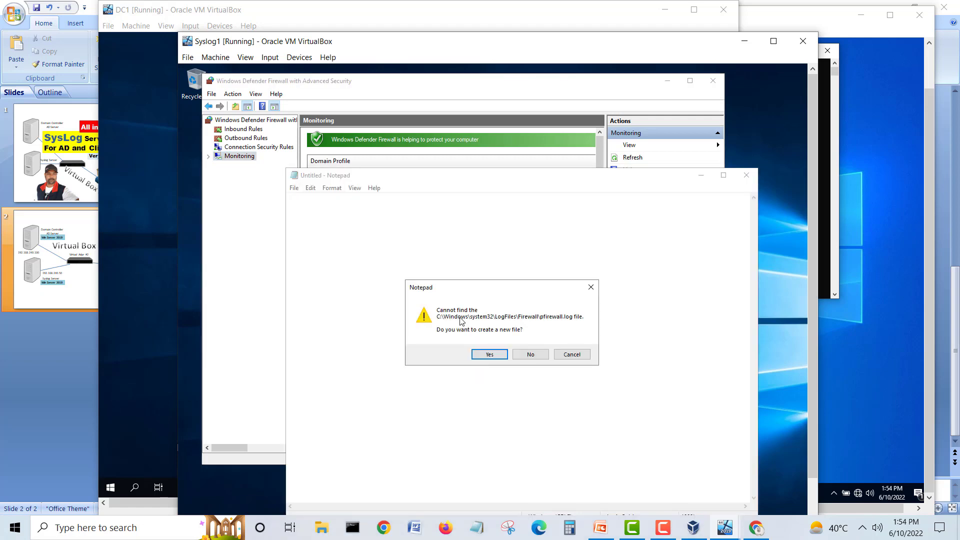
{"action": "left_click", "coordinate": [491, 350]}
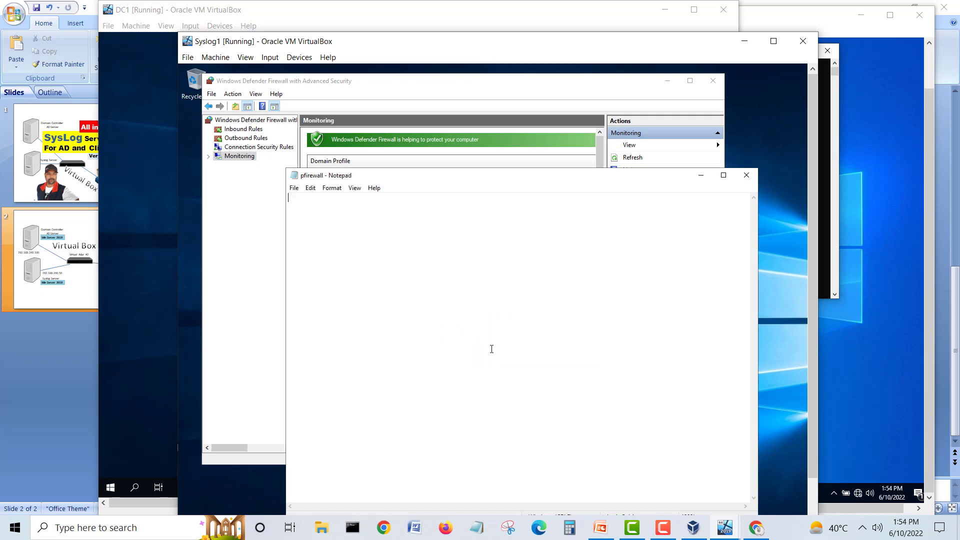
{"action": "left_click", "coordinate": [741, 178]}
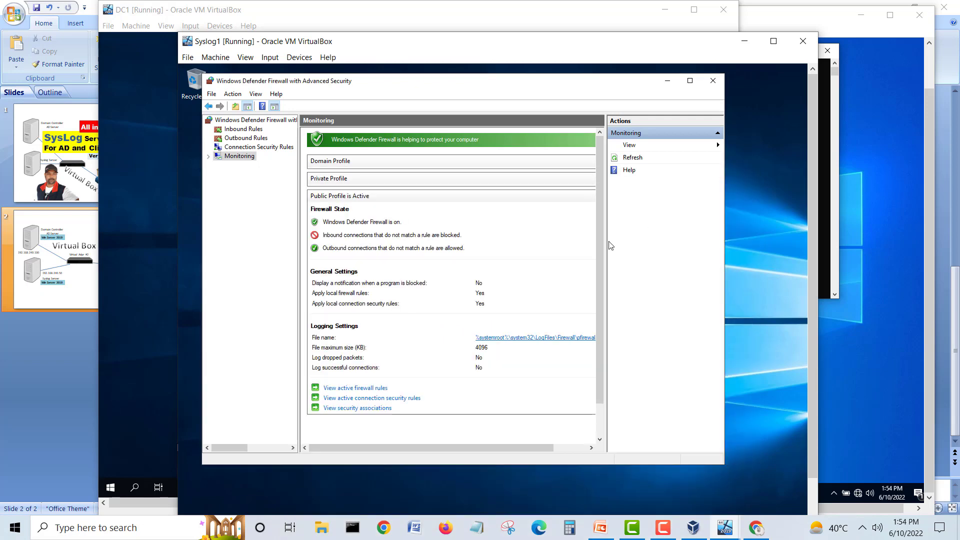
{"action": "left_click", "coordinate": [544, 343]}
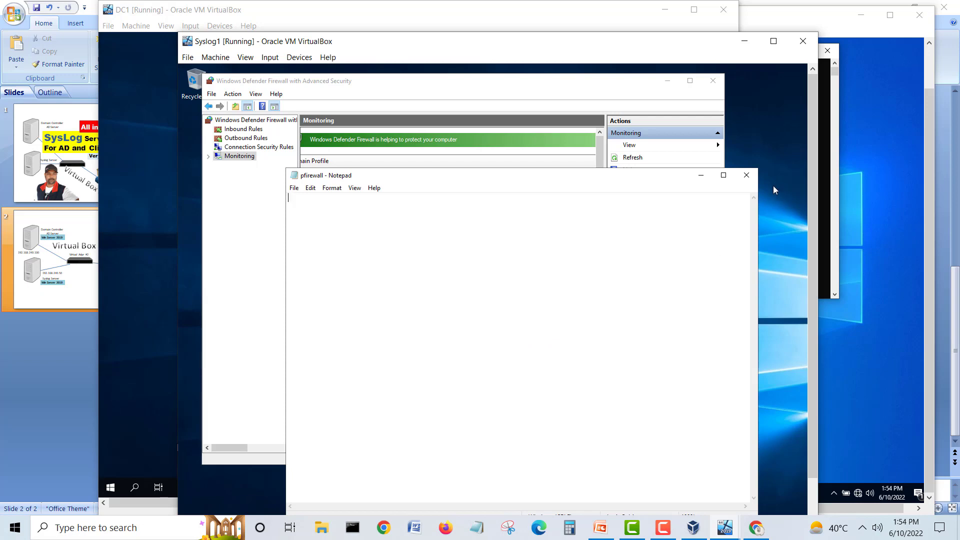
{"action": "left_click", "coordinate": [746, 174]}
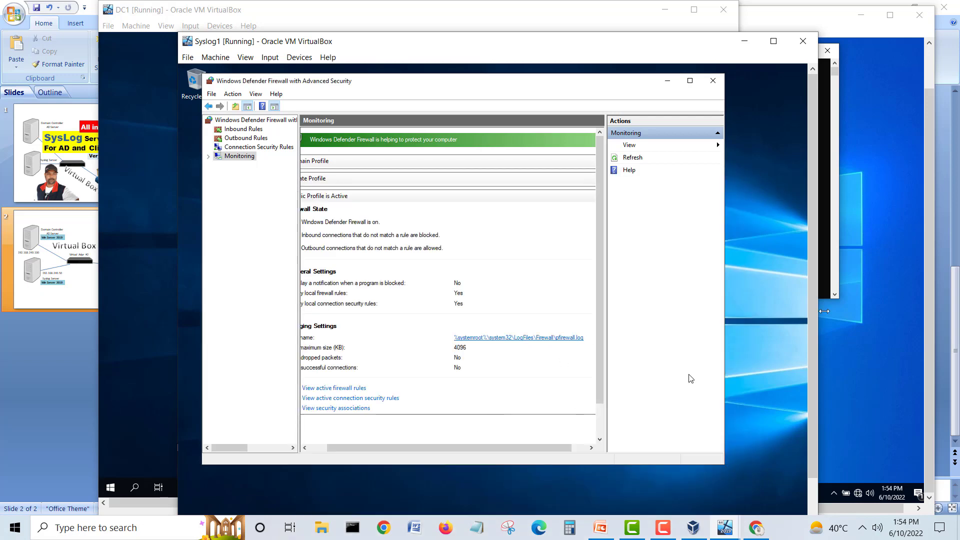
{"action": "left_click_drag", "start_coordinate": [813, 323], "coordinate": [807, 381]}
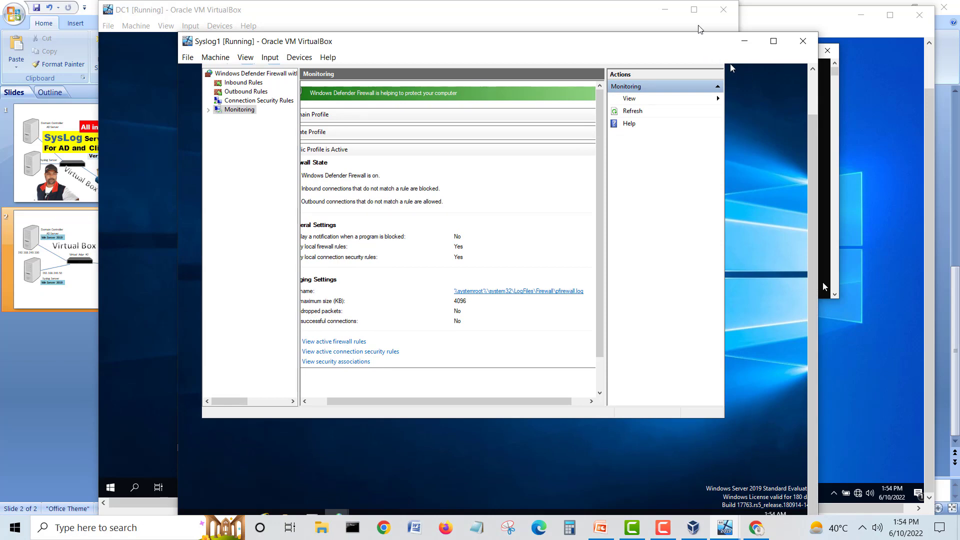
{"action": "left_click_drag", "start_coordinate": [684, 44], "coordinate": [679, 21]}
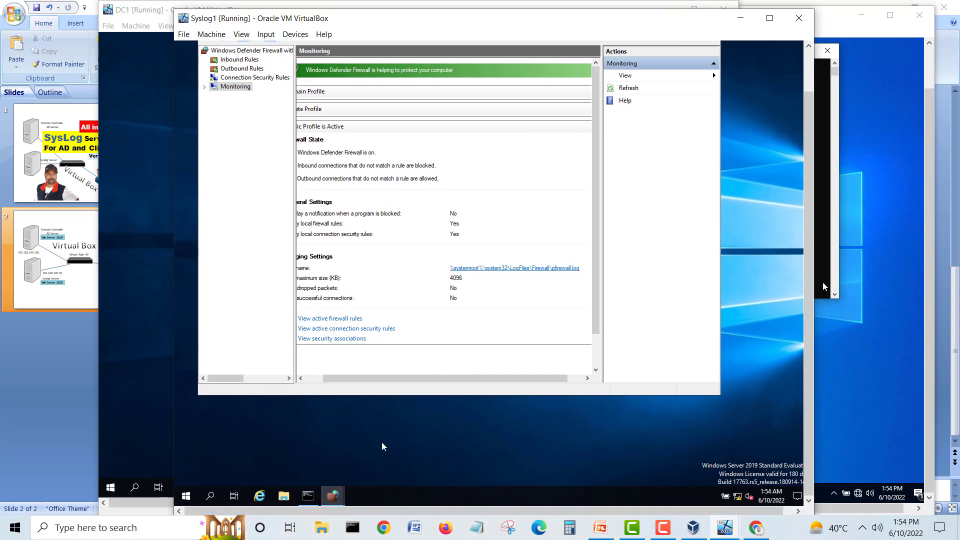
Step: Rerun the ping to 192.168.240.2 in Syslog1's Command Prompt
{"action": "left_click", "coordinate": [308, 496]}
{"action": "left_click", "coordinate": [399, 266]}
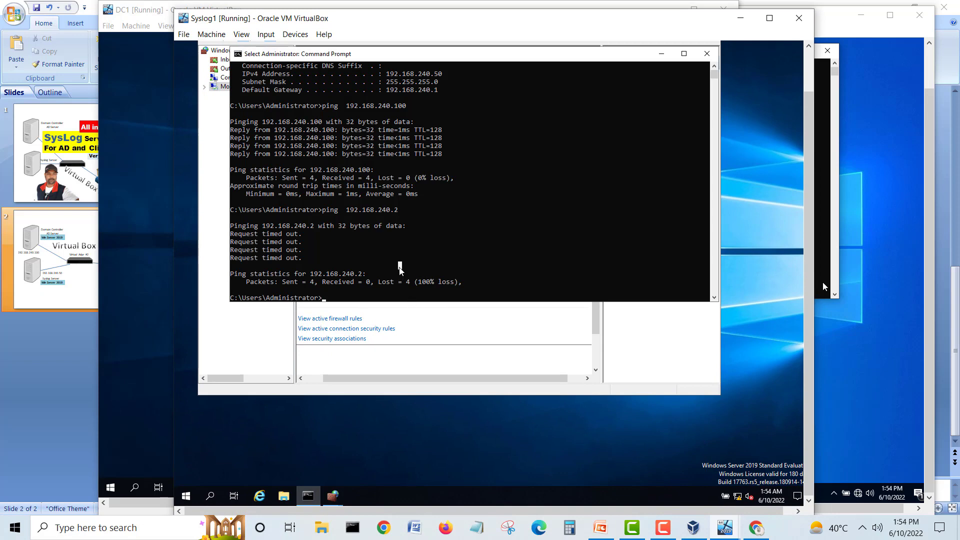
{"action": "key", "text": "Escape"}
{"action": "key", "text": "Up"}
{"action": "key", "text": "Return"}
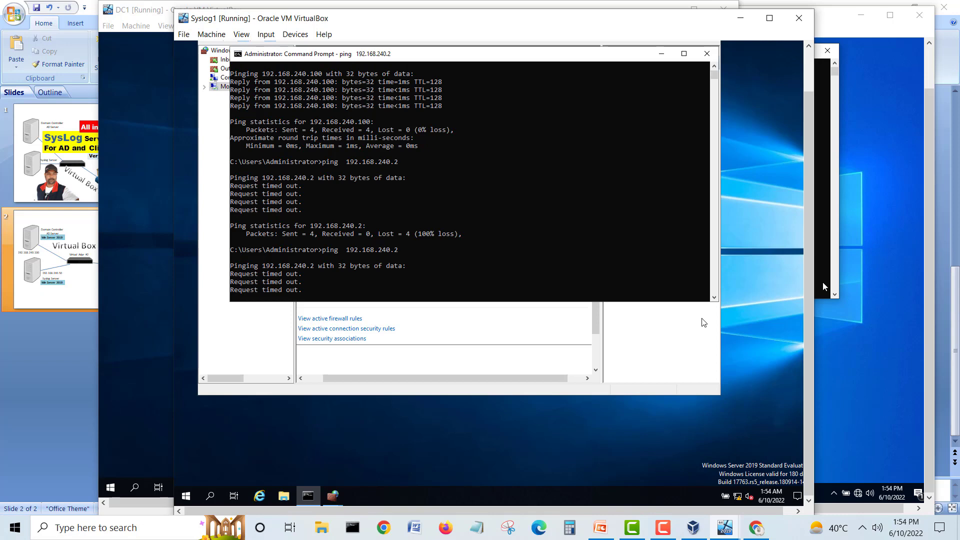
Step: Recheck the still-empty firewall log, close the firewall console, and open Network & Internet settings
{"action": "left_click", "coordinate": [702, 323]}
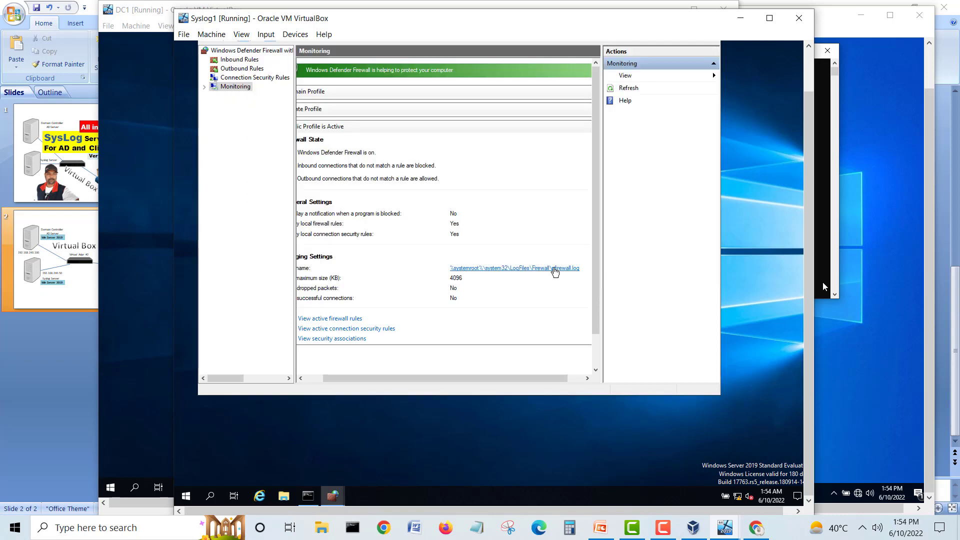
{"action": "left_click", "coordinate": [554, 269]}
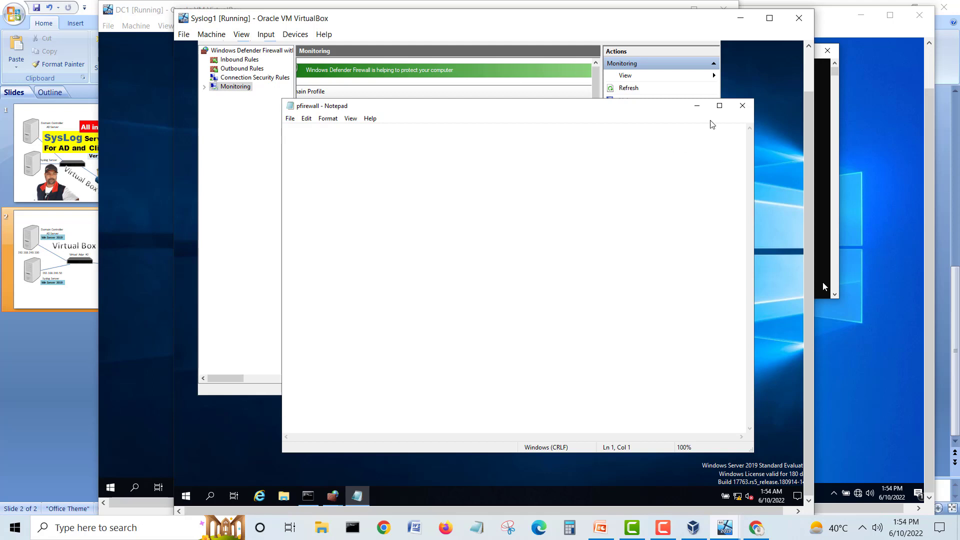
{"action": "left_click", "coordinate": [742, 106]}
{"action": "left_click_drag", "start_coordinate": [809, 167], "coordinate": [809, 123]}
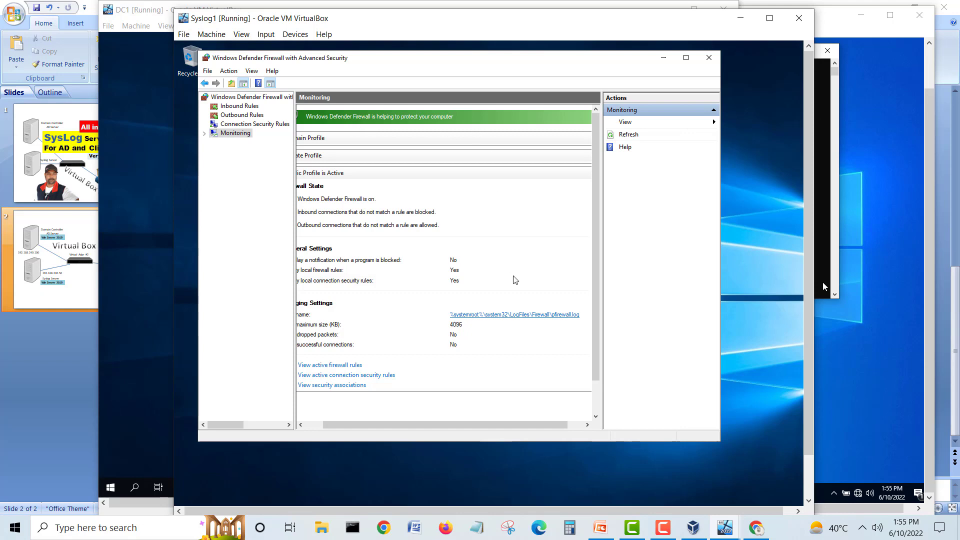
{"action": "left_click", "coordinate": [709, 58]}
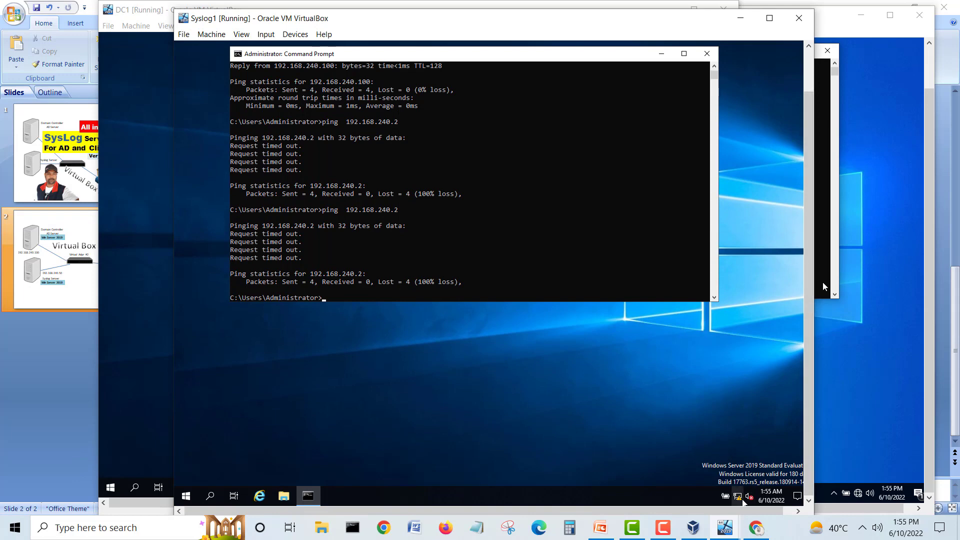
{"action": "right_click", "coordinate": [739, 496]}
{"action": "left_click", "coordinate": [740, 489]}
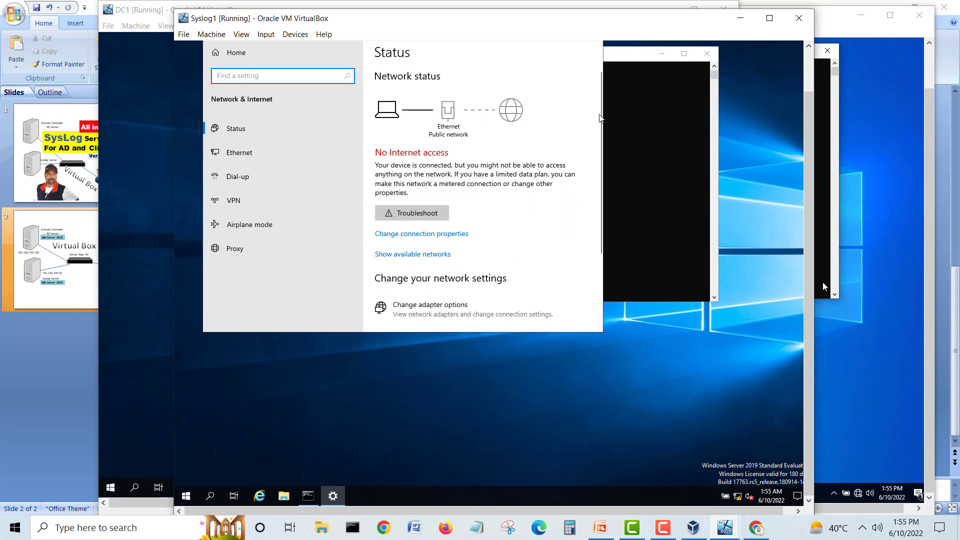
Step: Scroll Syslog1's network Status page down and follow the Windows Firewall link
{"action": "left_click_drag", "start_coordinate": [807, 193], "coordinate": [802, 144]}
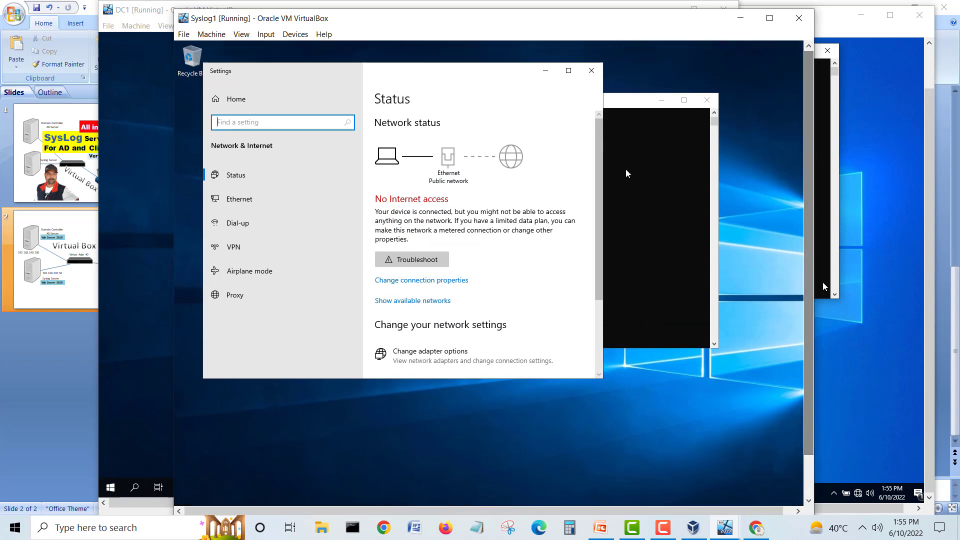
{"action": "scroll", "coordinate": [597, 225], "scroll_direction": "down", "scroll_amount": 3}
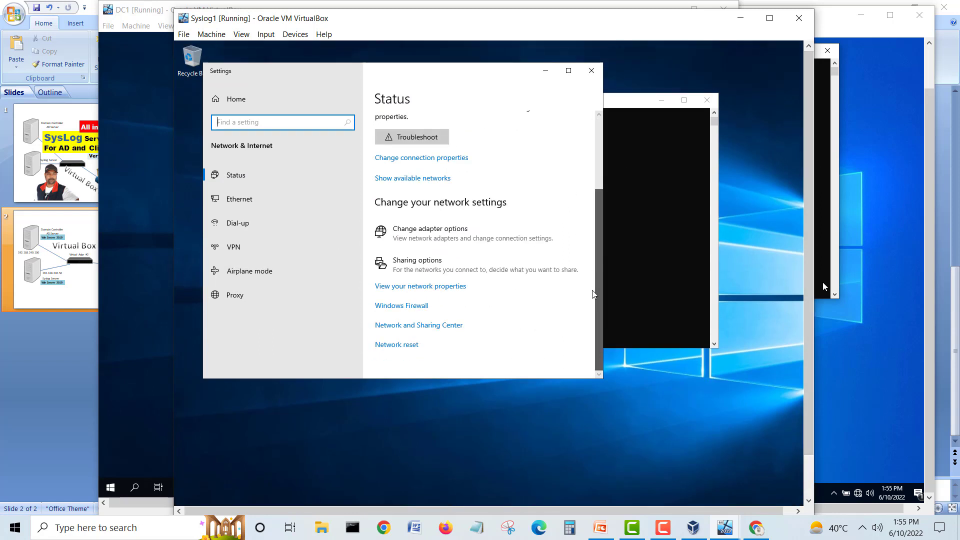
{"action": "left_click", "coordinate": [391, 307]}
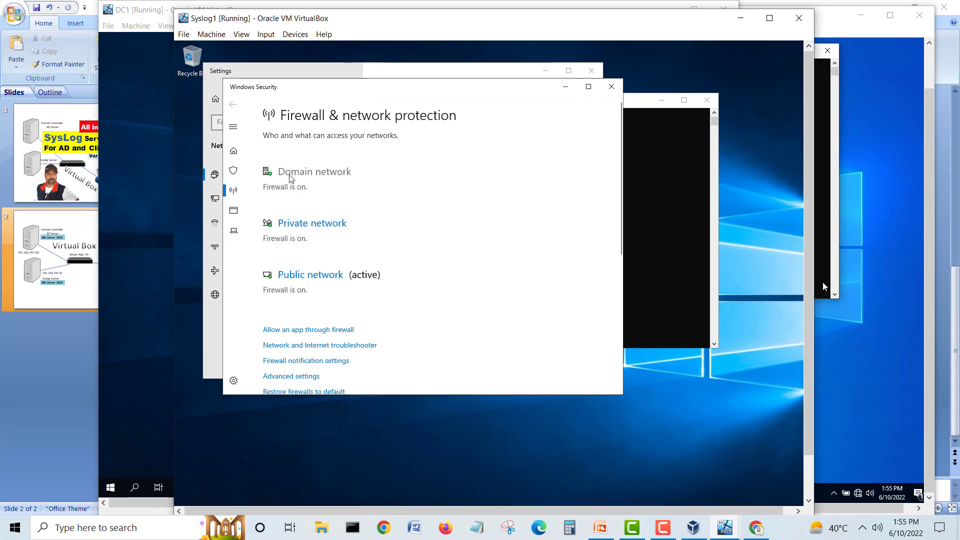
Step: Switch Syslog1's Windows Defender Firewall off for Public, Private and Domain networks, then close Windows Security
{"action": "left_click", "coordinate": [295, 276]}
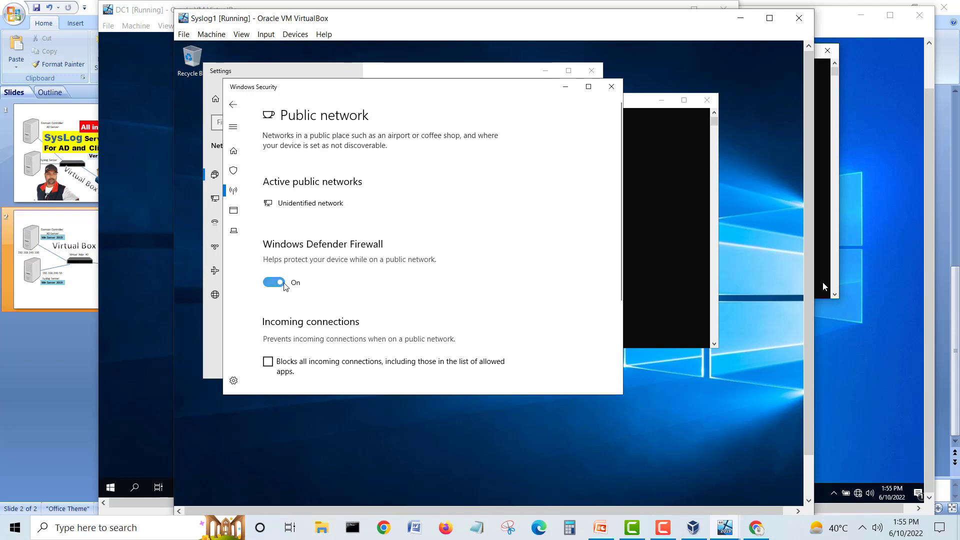
{"action": "left_click", "coordinate": [274, 282]}
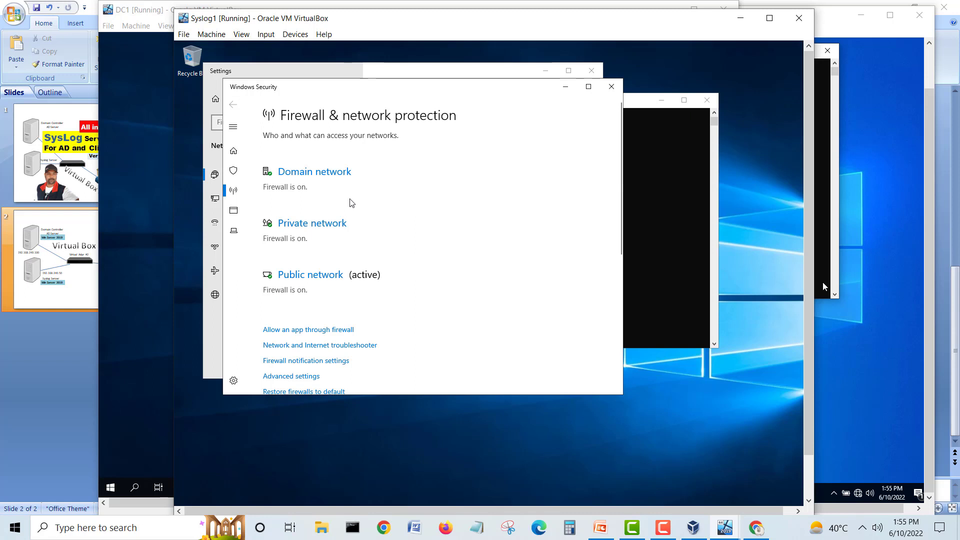
{"action": "left_click", "coordinate": [338, 228]}
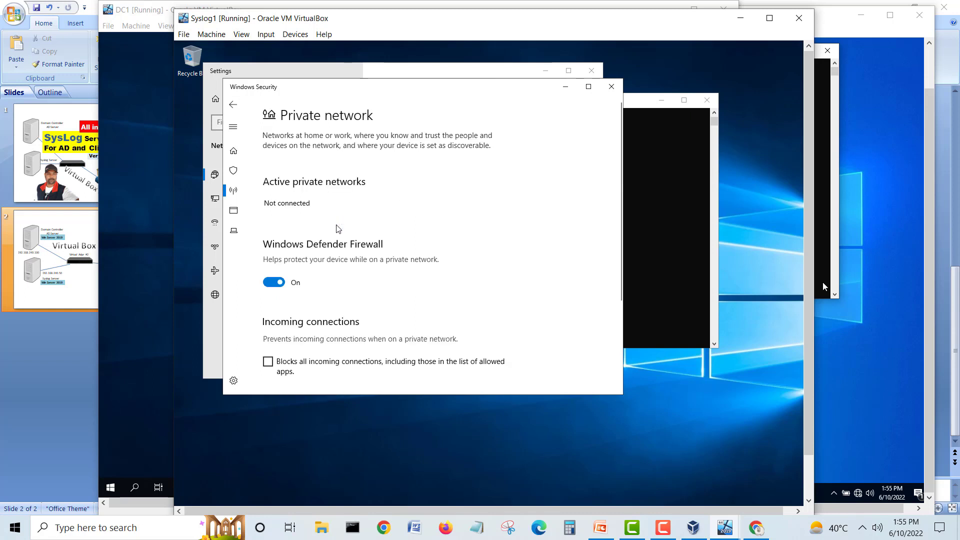
{"action": "left_click", "coordinate": [266, 283]}
{"action": "left_click", "coordinate": [235, 105]}
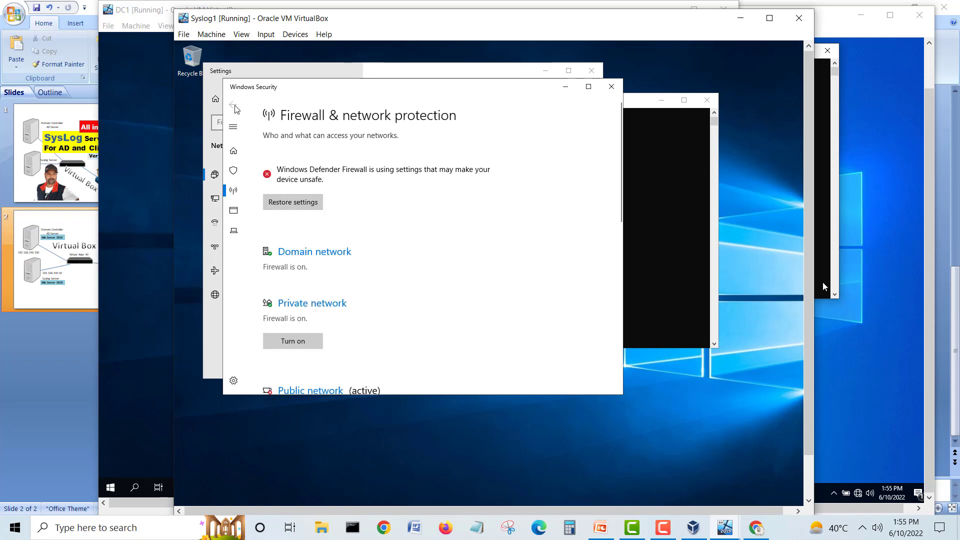
{"action": "left_click", "coordinate": [295, 253]}
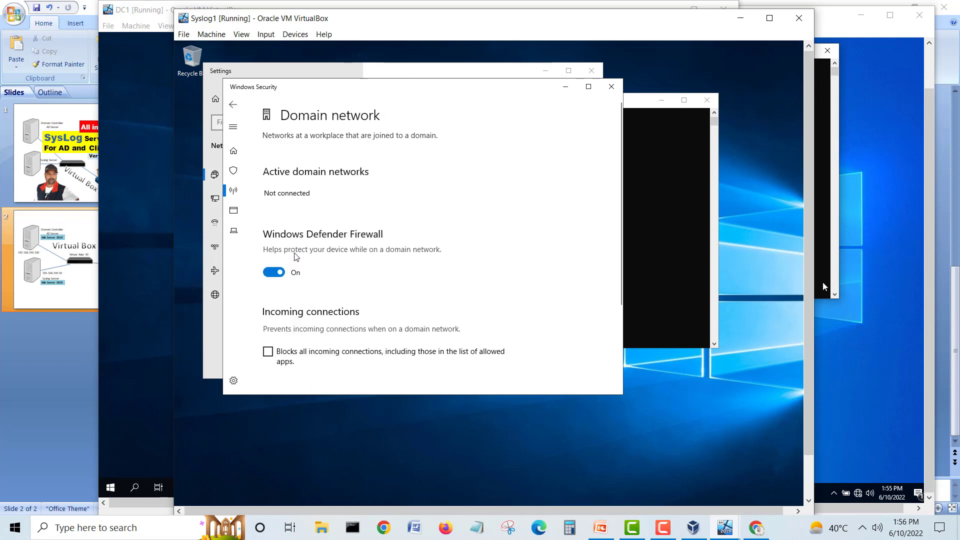
{"action": "left_click", "coordinate": [274, 272]}
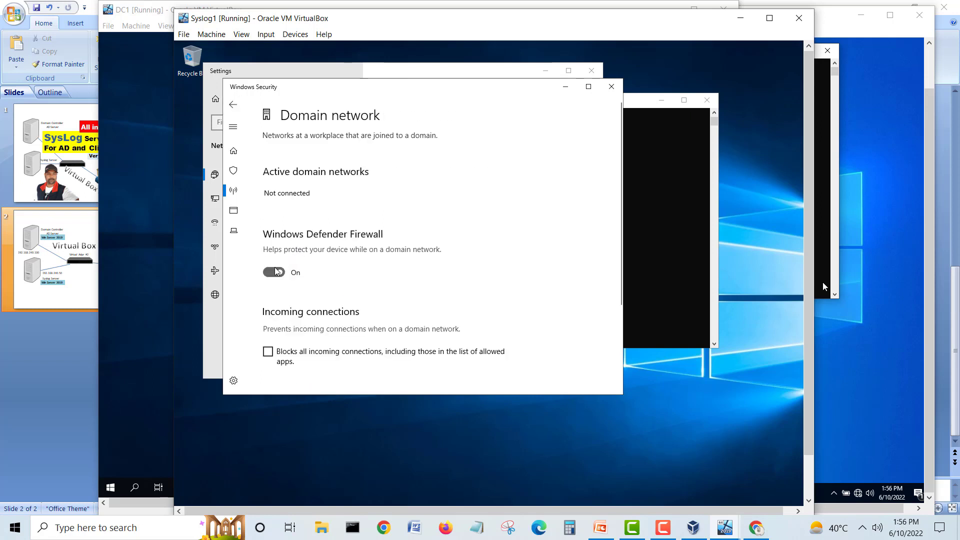
{"action": "left_click", "coordinate": [233, 106]}
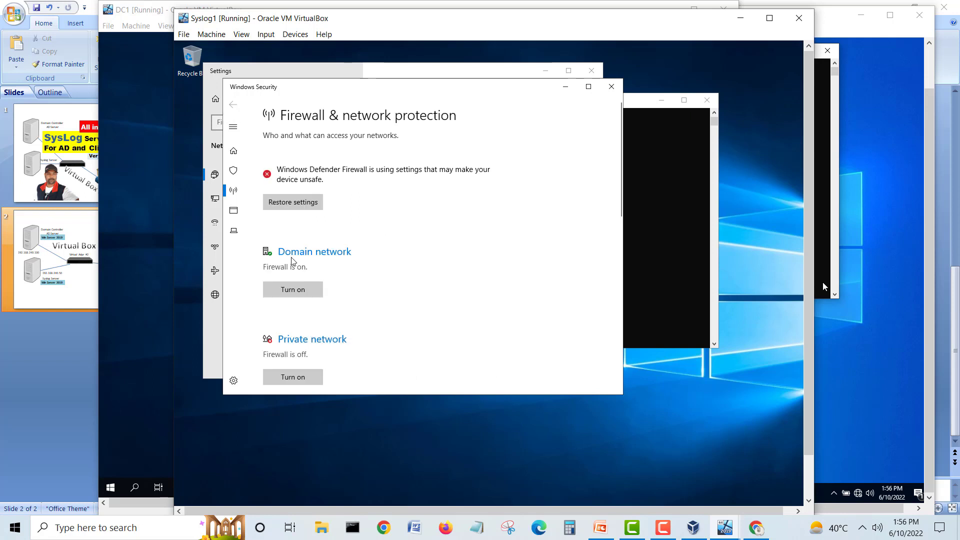
{"action": "left_click", "coordinate": [306, 344]}
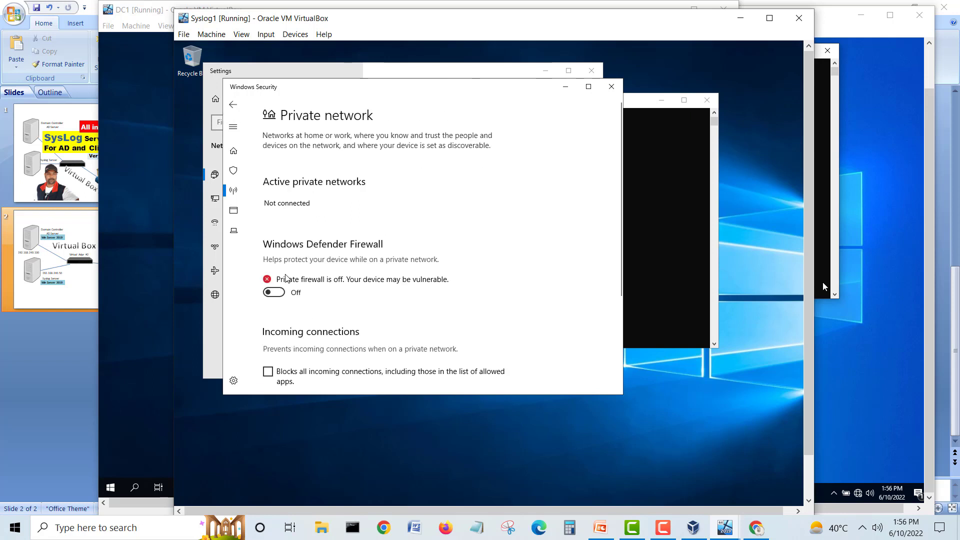
{"action": "left_click", "coordinate": [236, 108]}
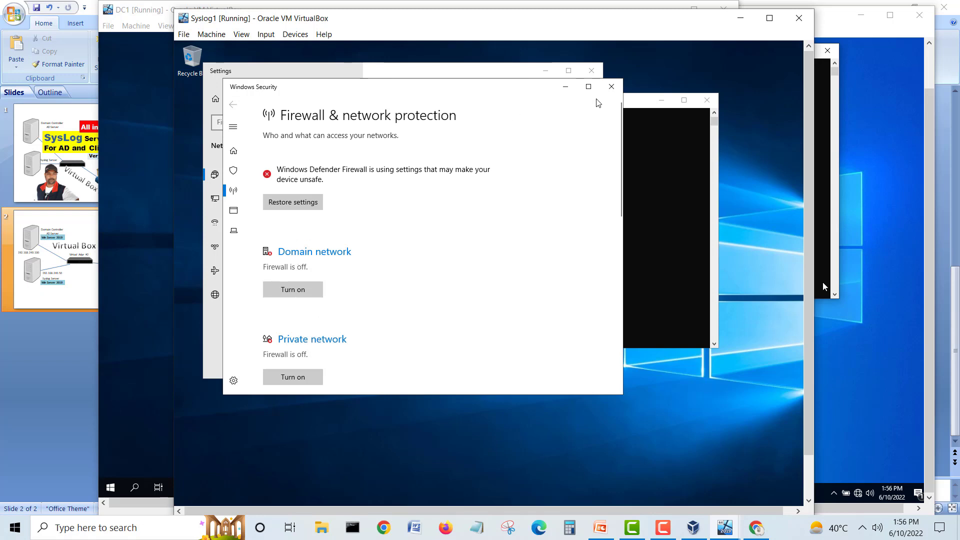
{"action": "left_click", "coordinate": [611, 87]}
Step: Rerun the ping to 192.168.240.2 in Syslog1's Command Prompt
{"action": "left_click", "coordinate": [634, 211]}
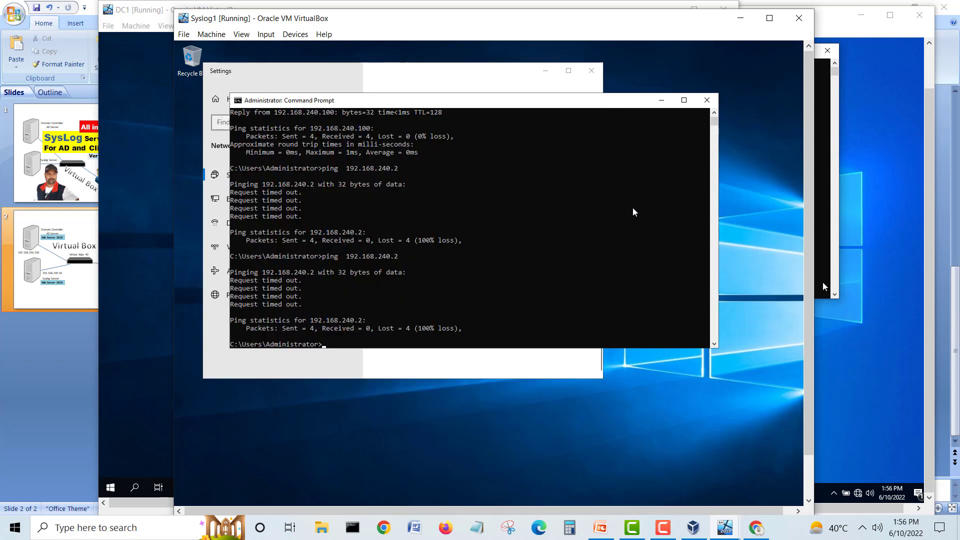
{"action": "key", "text": "Up"}
{"action": "key", "text": "Return"}
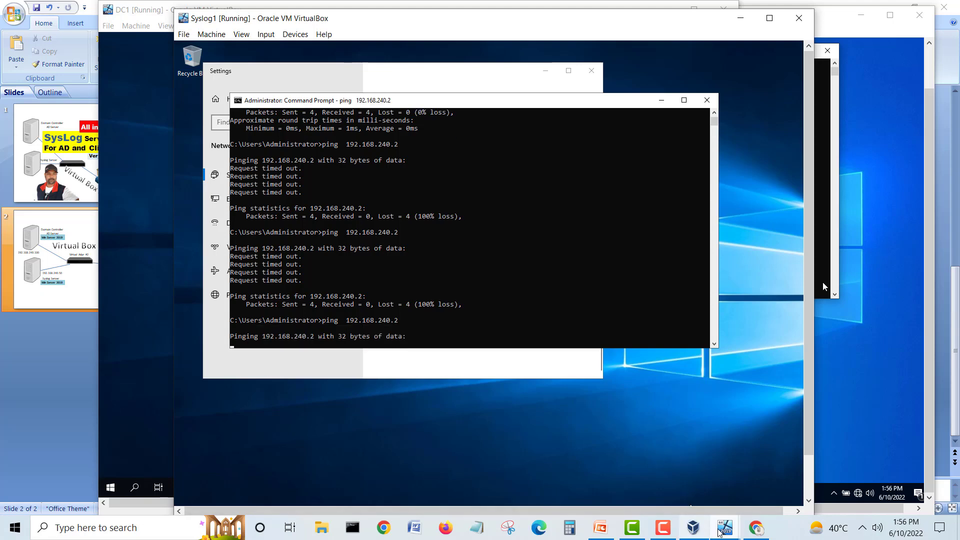
Step: On CL1, rerun the ping to 192.168.240.50 (now 0% loss) and open Network & Internet settings
{"action": "mouse_move", "coordinate": [718, 532]}
{"action": "mouse_move", "coordinate": [795, 489]}
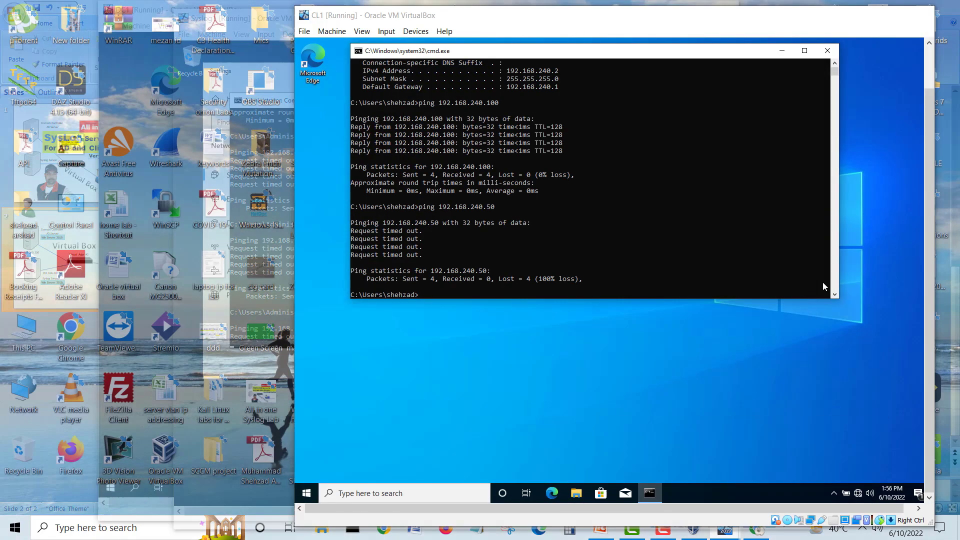
{"action": "left_click", "coordinate": [805, 470]}
{"action": "left_click", "coordinate": [592, 241]}
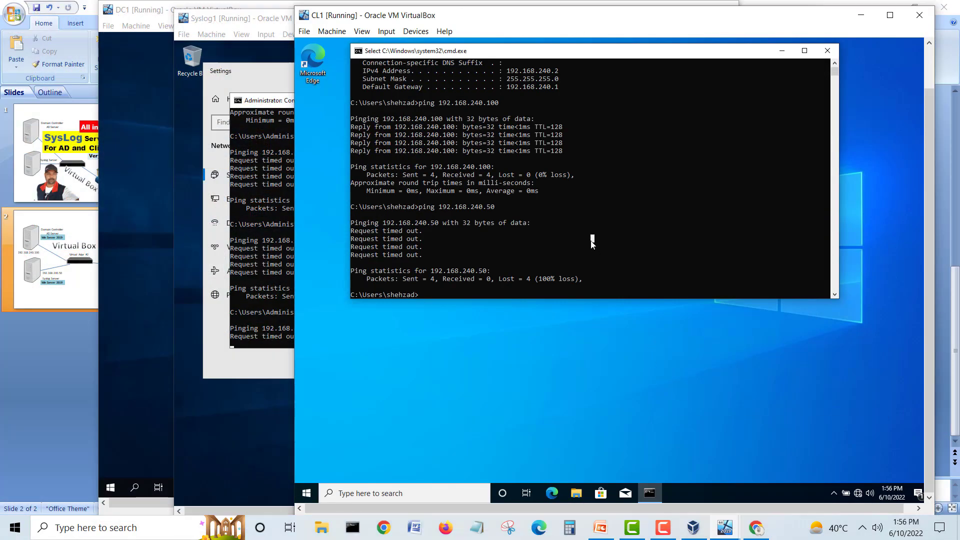
{"action": "key", "text": "Escape"}
{"action": "key", "text": "Up"}
{"action": "key", "text": "Return"}
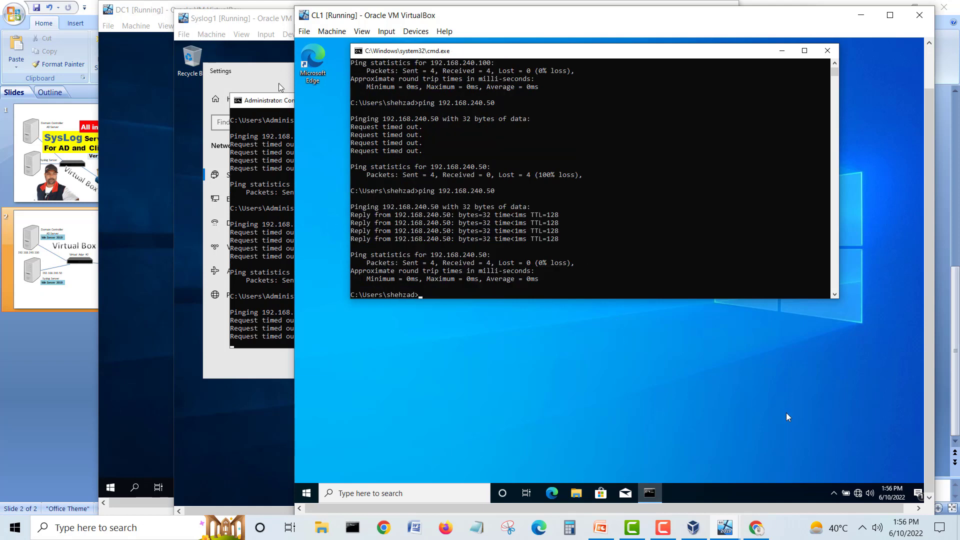
{"action": "right_click", "coordinate": [858, 494]}
{"action": "left_click", "coordinate": [859, 479]}
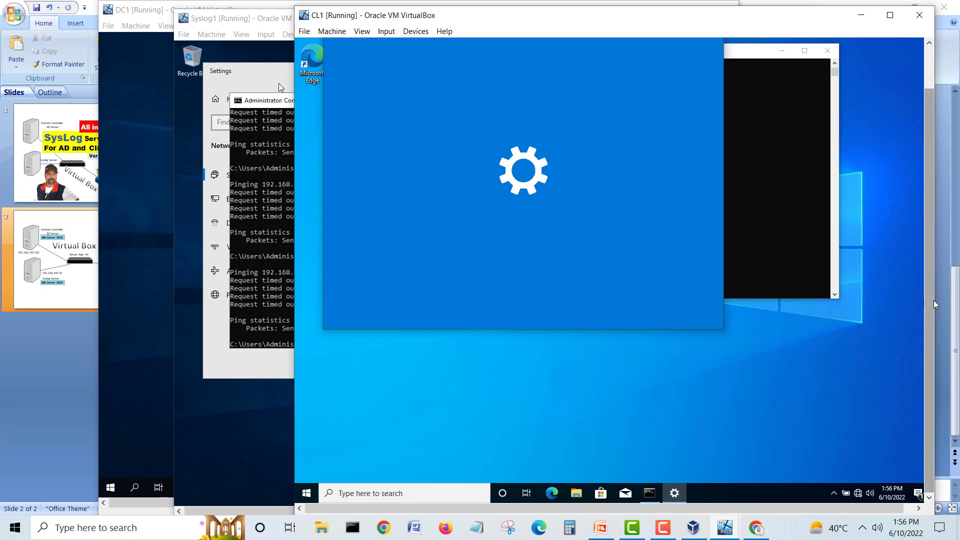
Step: Scroll CL1's network Status page to Advanced network settings and follow the Windows Firewall link
{"action": "left_click_drag", "start_coordinate": [930, 301], "coordinate": [908, 232]}
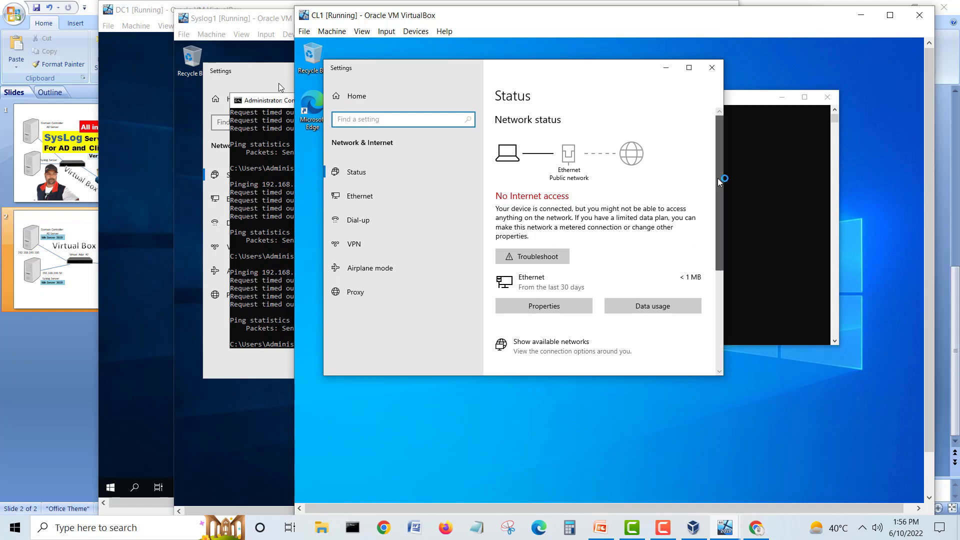
{"action": "left_click_drag", "start_coordinate": [719, 183], "coordinate": [728, 306]}
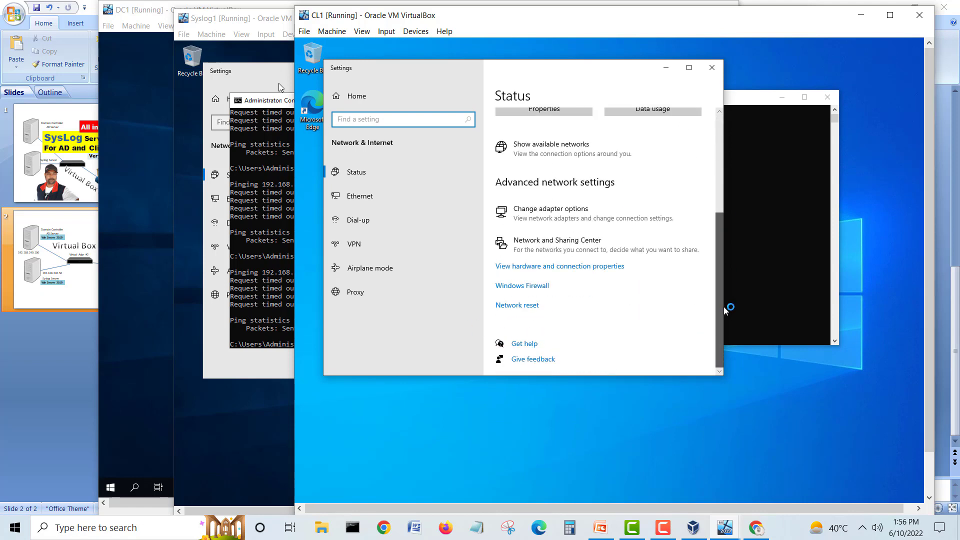
{"action": "left_click", "coordinate": [514, 290]}
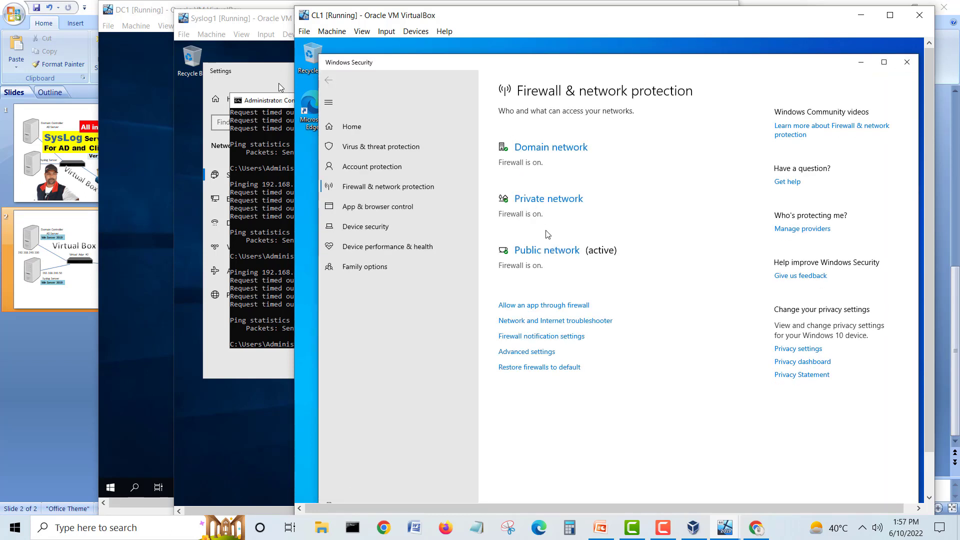
Step: Turn off CL1's Public network firewall, approving the UAC prompt
{"action": "left_click", "coordinate": [541, 251]}
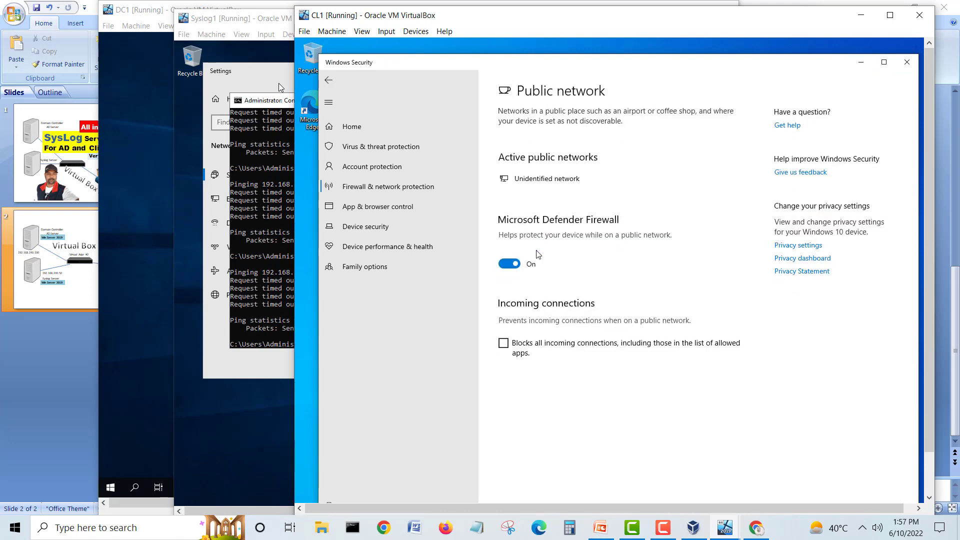
{"action": "left_click", "coordinate": [510, 263]}
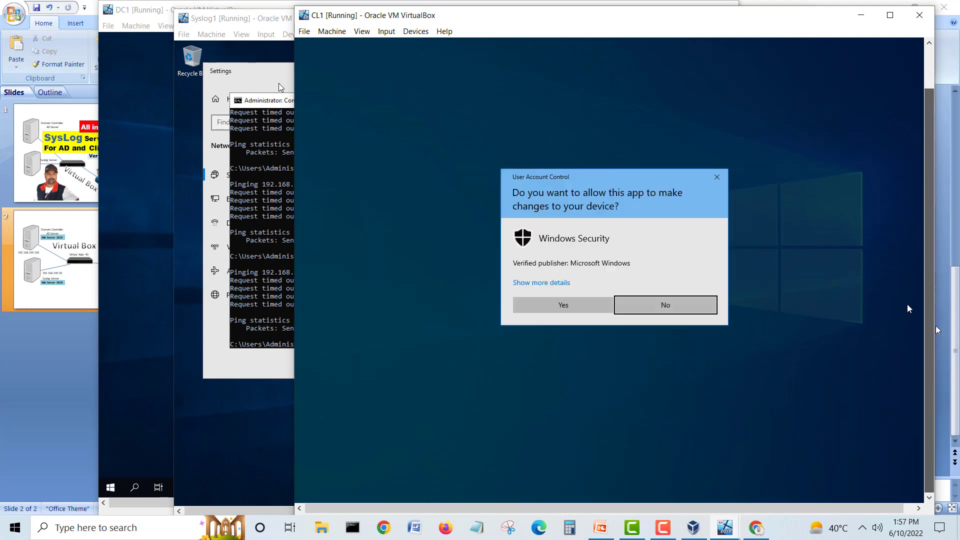
{"action": "left_click", "coordinate": [584, 305]}
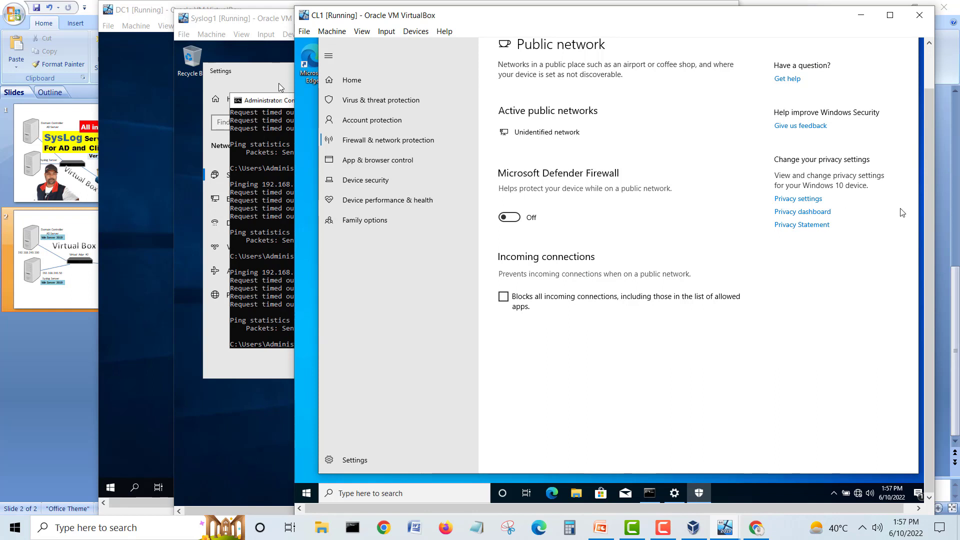
{"action": "left_click_drag", "start_coordinate": [928, 216], "coordinate": [925, 160]}
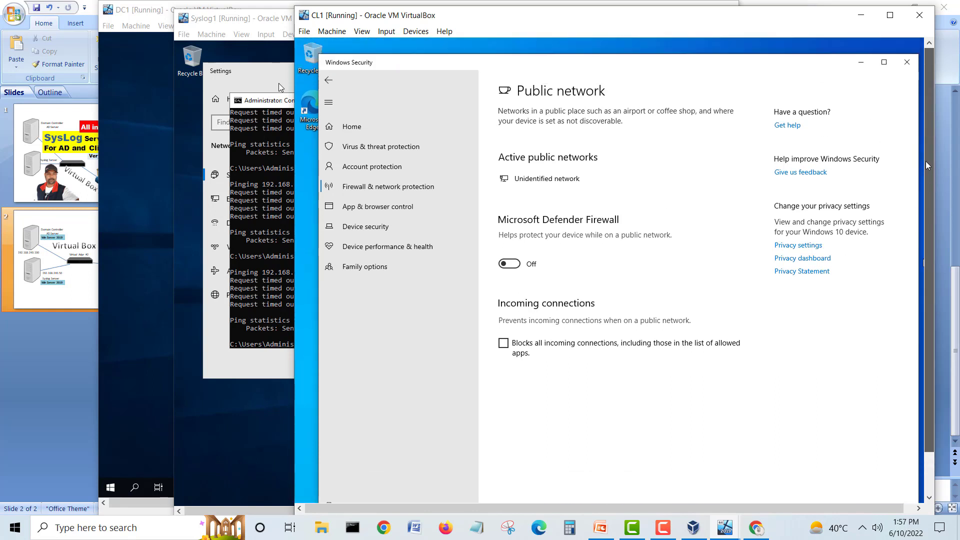
{"action": "left_click", "coordinate": [332, 80]}
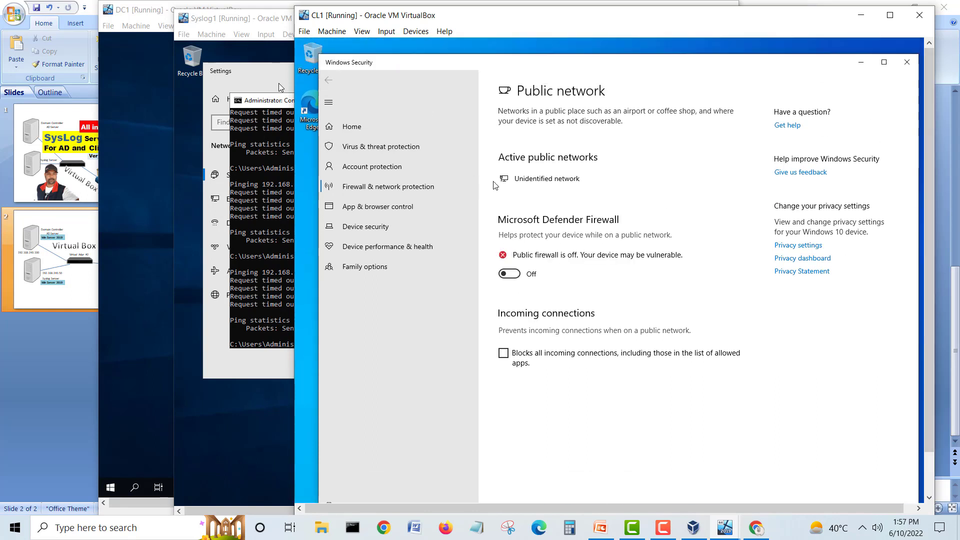
Step: Turn off the Private and Domain network firewalls with UAC approval, then close Windows Security
{"action": "left_click", "coordinate": [533, 280]}
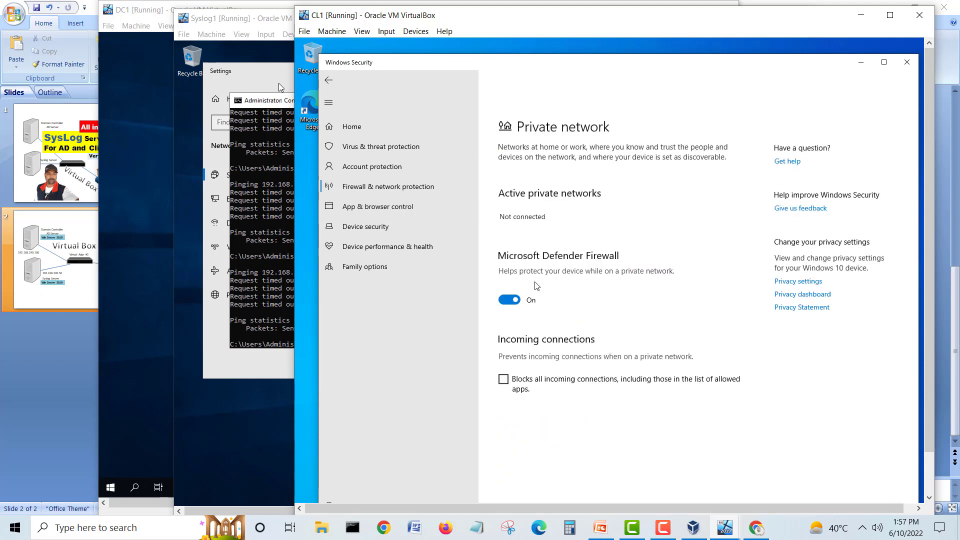
{"action": "left_click", "coordinate": [510, 264]}
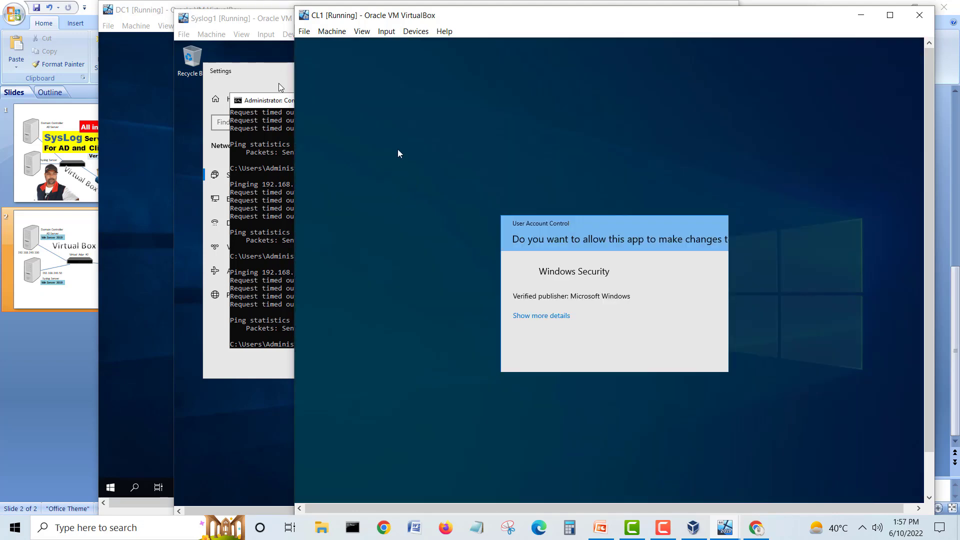
{"action": "left_click", "coordinate": [563, 351]}
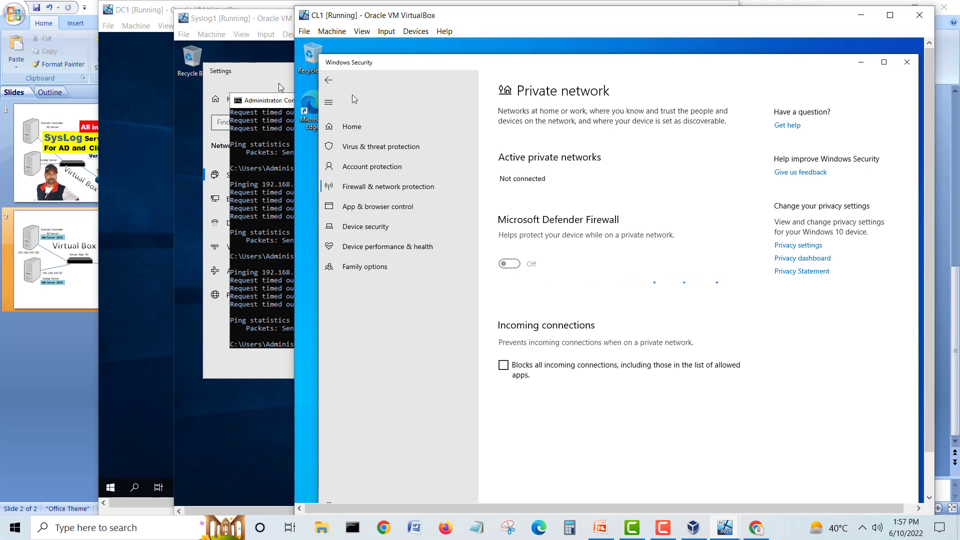
{"action": "left_click", "coordinate": [332, 81]}
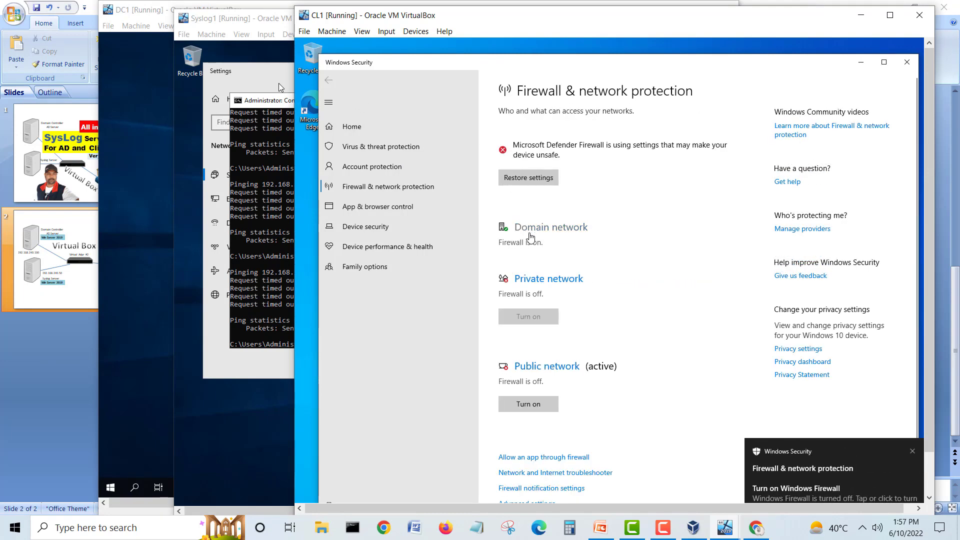
{"action": "left_click", "coordinate": [539, 231]}
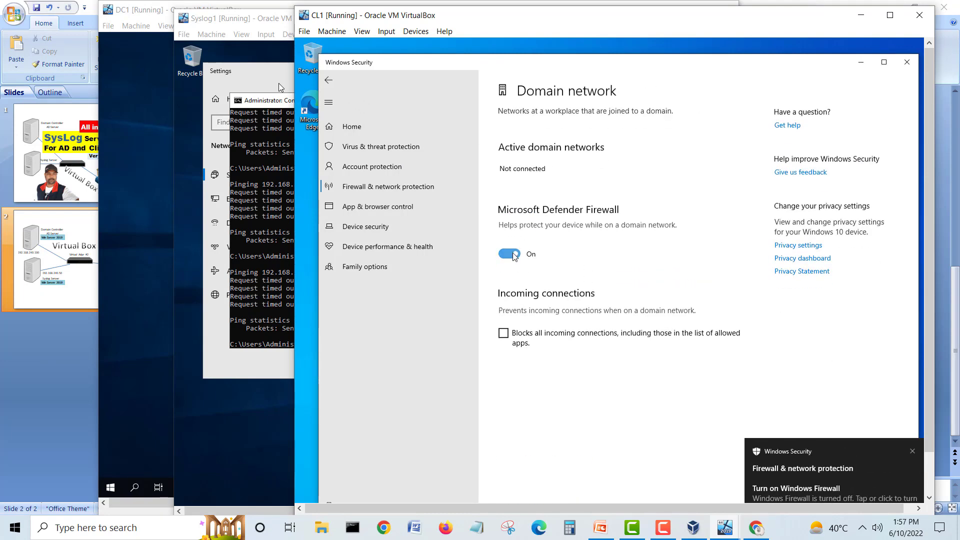
{"action": "left_click", "coordinate": [509, 254]}
{"action": "left_click", "coordinate": [563, 351]}
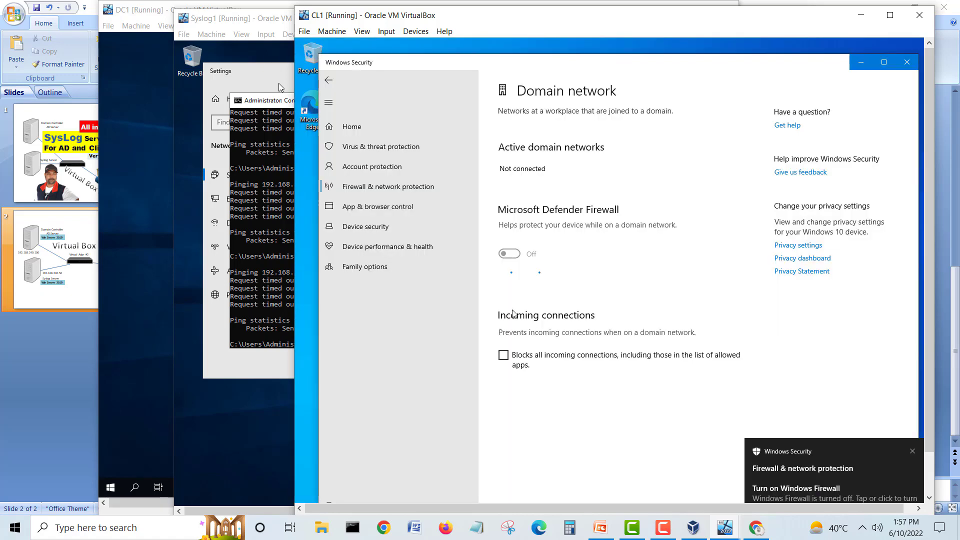
{"action": "left_click", "coordinate": [335, 83]}
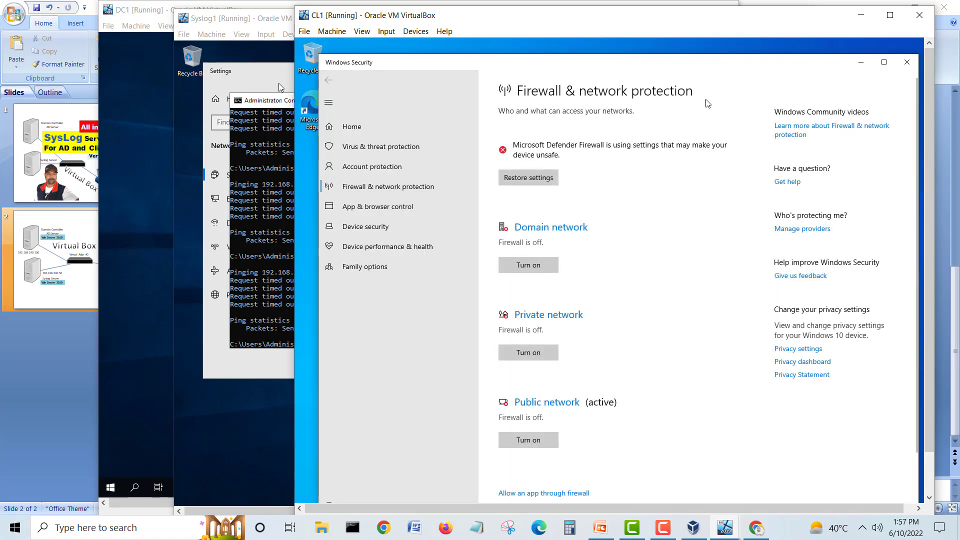
{"action": "left_click", "coordinate": [906, 62]}
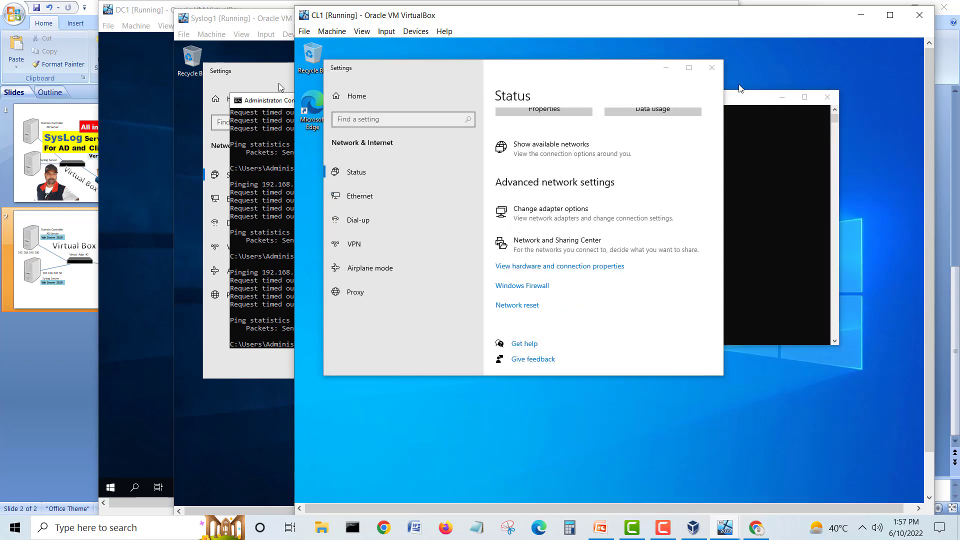
Step: Re-run the ping to 192.168.240.50 from CL1, then ping 192.168.240.100; both reply
{"action": "left_click", "coordinate": [717, 73]}
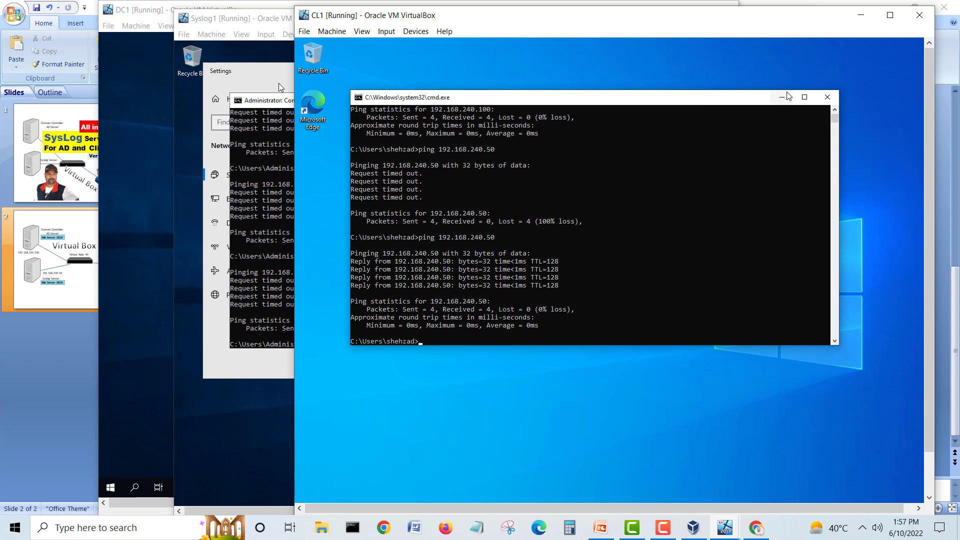
{"action": "key", "text": "Up"}
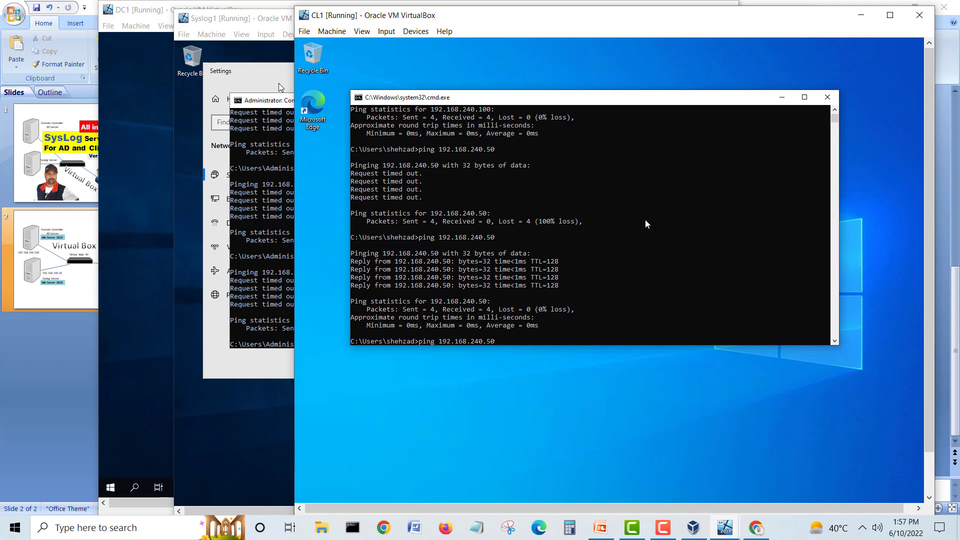
{"action": "key", "text": "Return"}
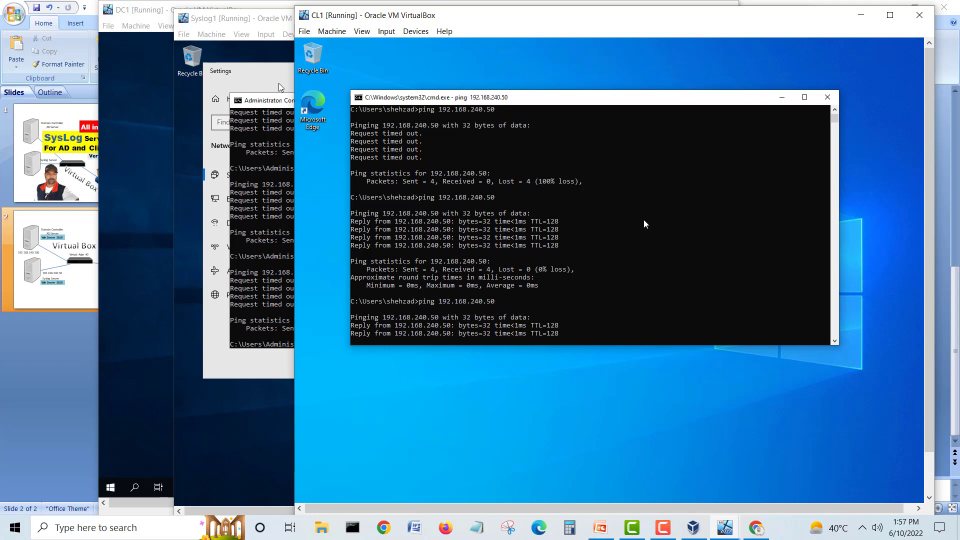
{"action": "key", "text": "Up"}
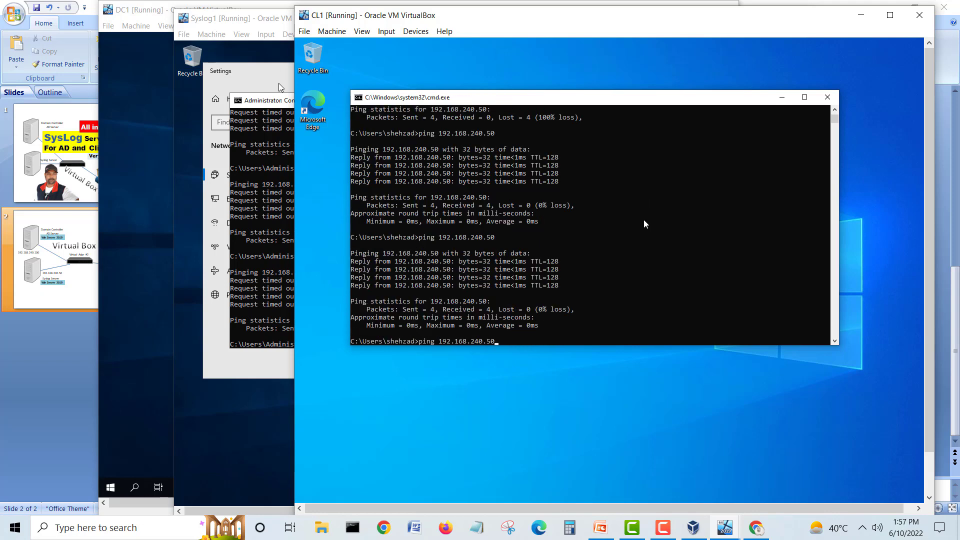
{"action": "key", "text": "BackSpace"}
{"action": "key", "text": "BackSpace"}
{"action": "type", "text": "100"}
{"action": "key", "text": "Return"}
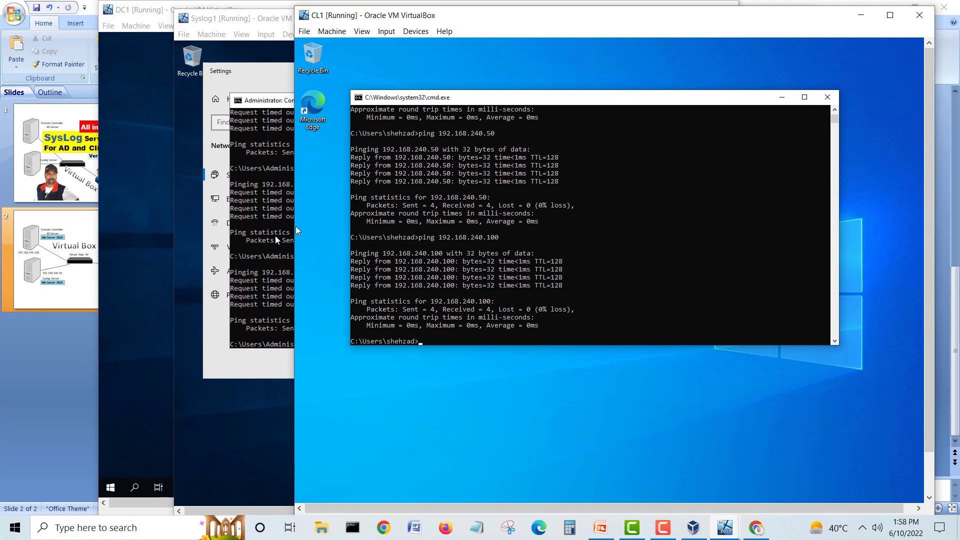
Step: On Syslog1, ping 192.168.240.2 and then 192.168.240.100, and bring DC1 forward
{"action": "left_click", "coordinate": [295, 228]}
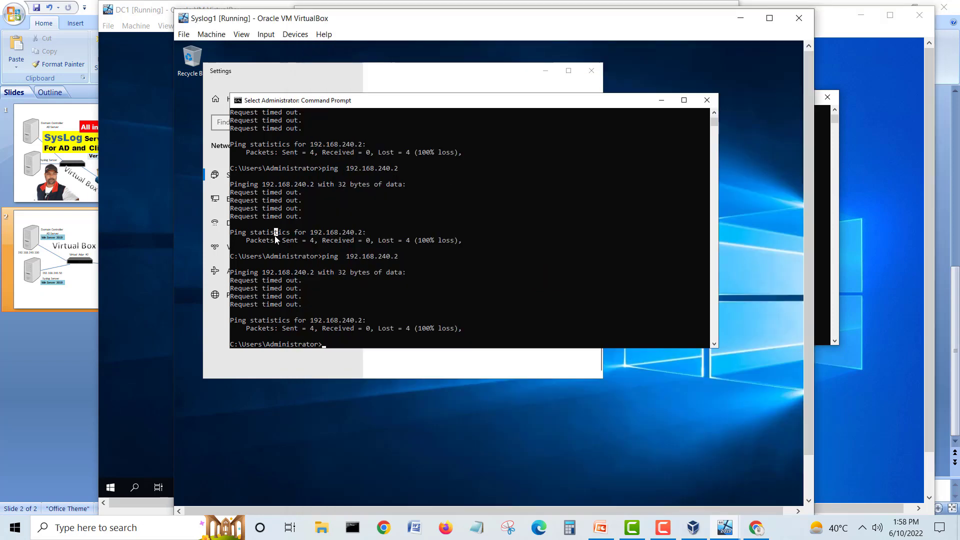
{"action": "key", "text": "Return"}
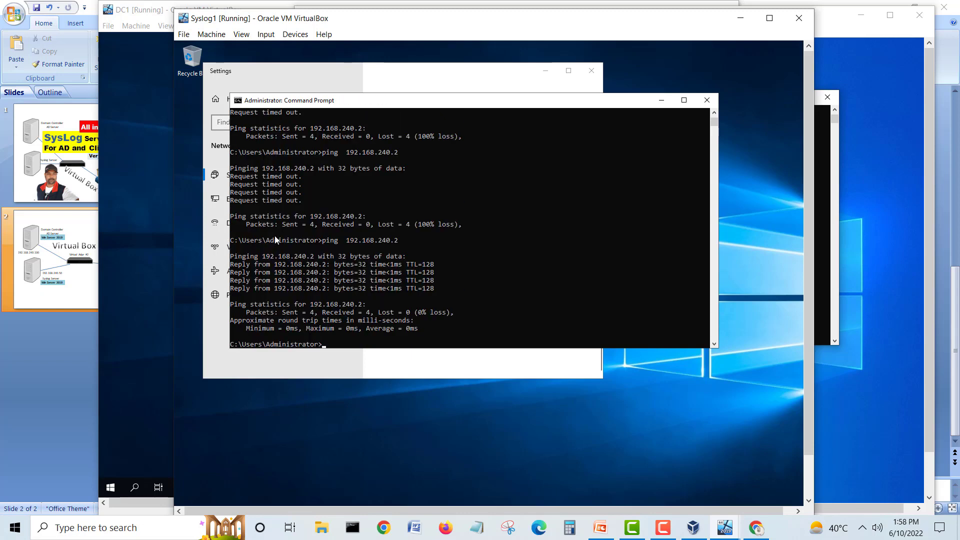
{"action": "key", "text": "Up"}
{"action": "key", "text": "BackSpace"}
{"action": "type", "text": "100"}
{"action": "key", "text": "Return"}
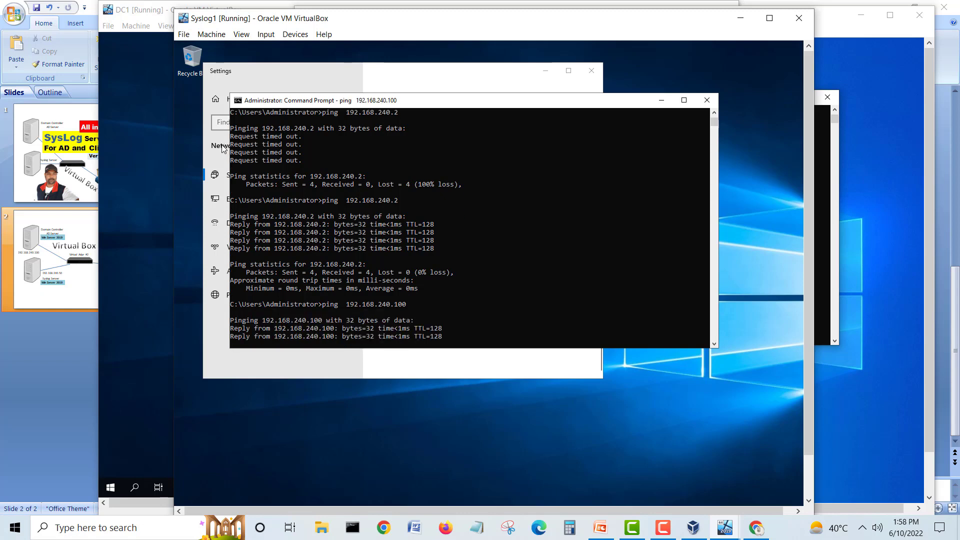
{"action": "left_click", "coordinate": [156, 14]}
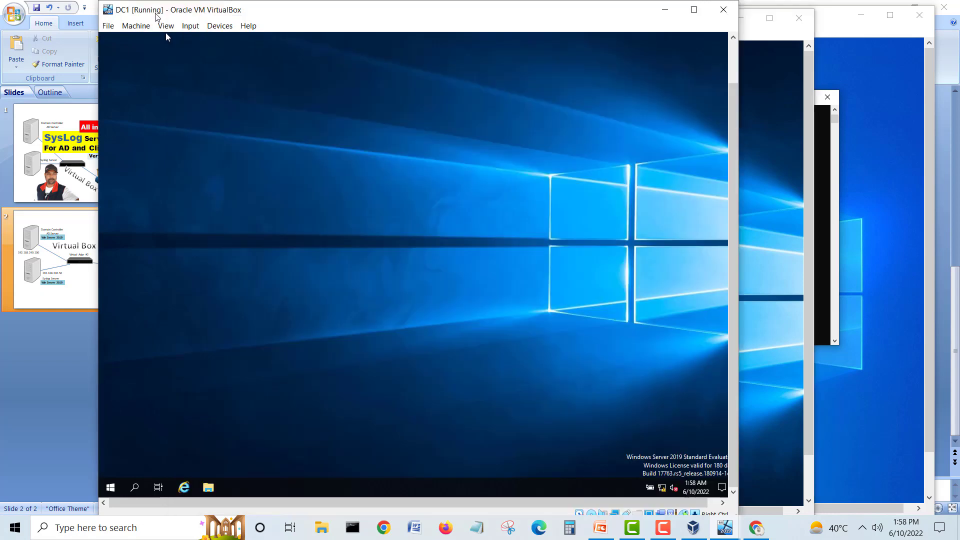
Step: Launch Active Directory Users and Computers on DC1 and enlarge its window
{"action": "left_click", "coordinate": [111, 489]}
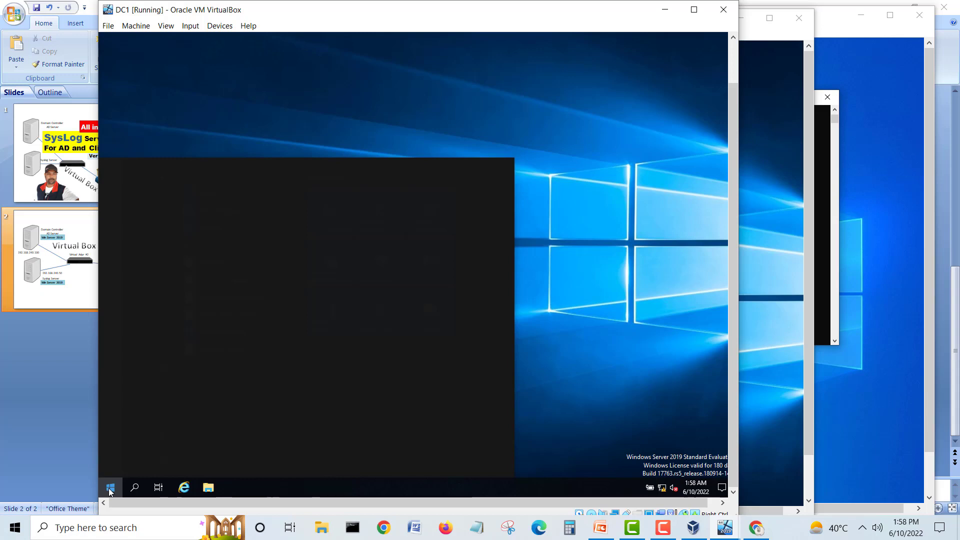
{"action": "type", "text": "active"}
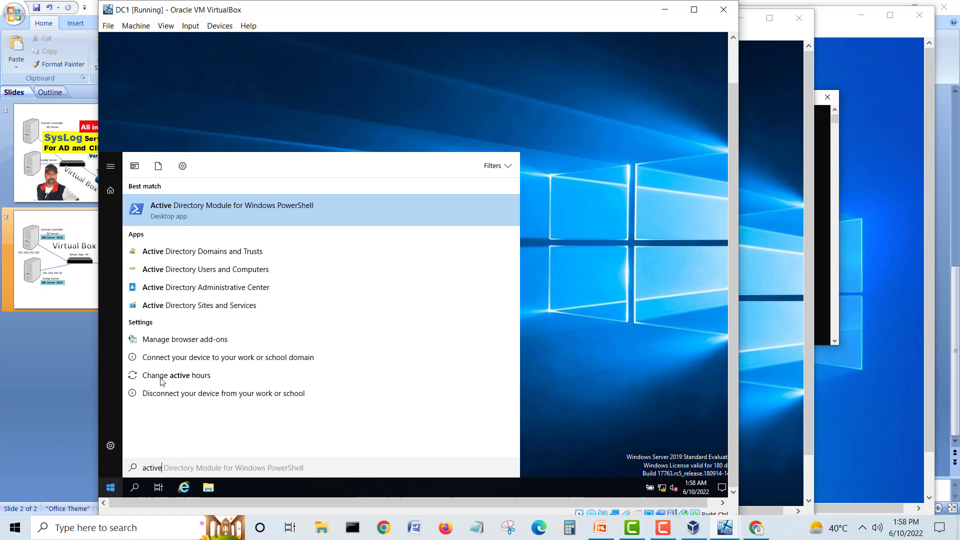
{"action": "left_click", "coordinate": [194, 270]}
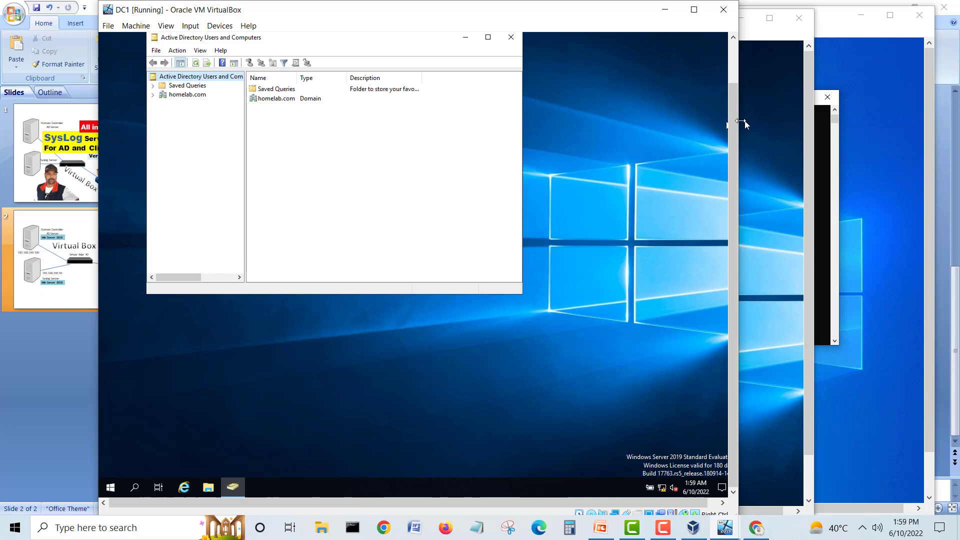
{"action": "left_click_drag", "start_coordinate": [734, 121], "coordinate": [734, 65]}
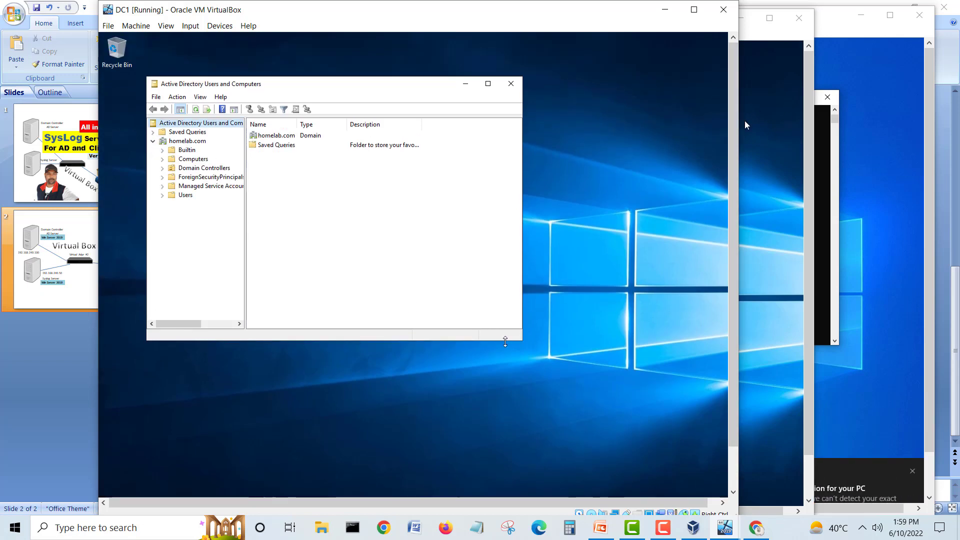
{"action": "left_click_drag", "start_coordinate": [521, 339], "coordinate": [654, 417]}
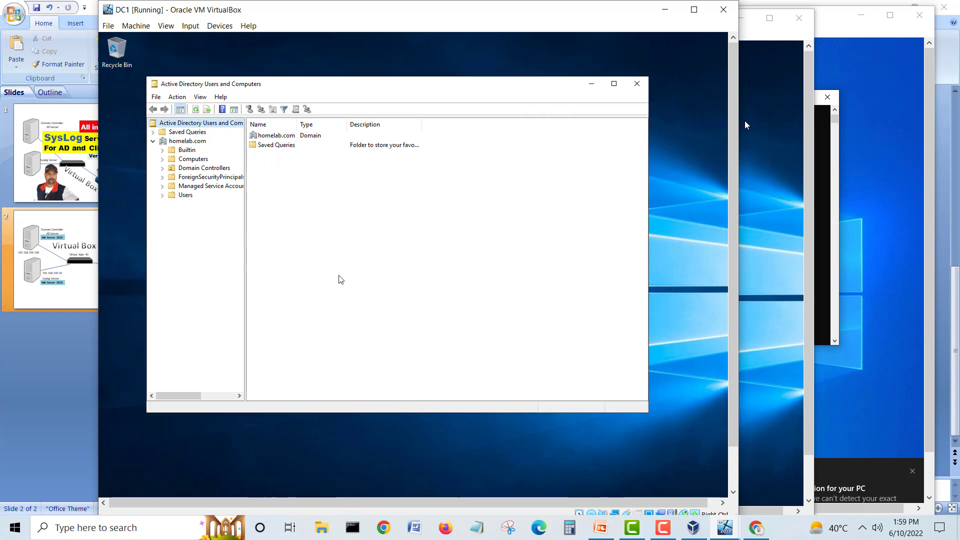
Step: Enable View > Advanced Features, expand homelab.com, and show the empty Computers container
{"action": "left_click_drag", "start_coordinate": [248, 262], "coordinate": [324, 263]}
{"action": "left_click", "coordinate": [198, 97]}
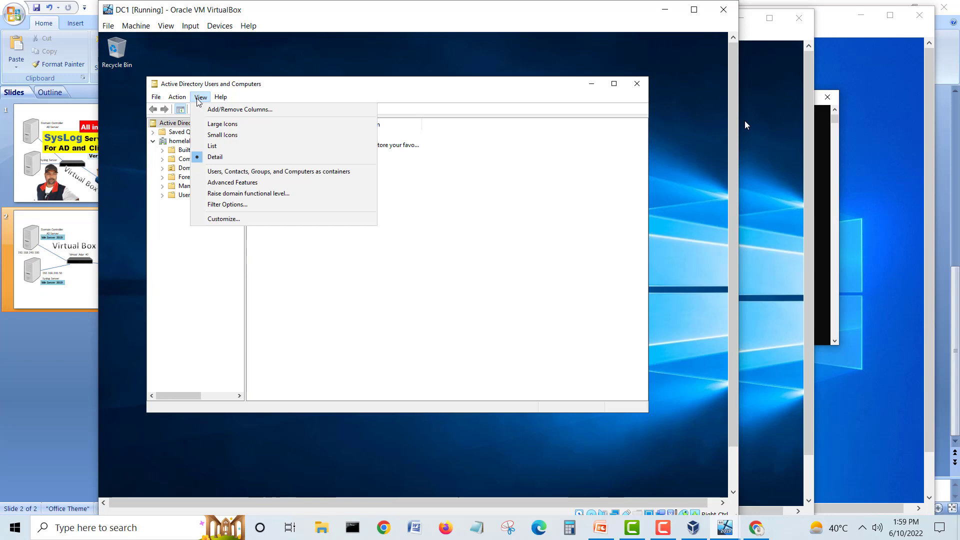
{"action": "left_click", "coordinate": [223, 185]}
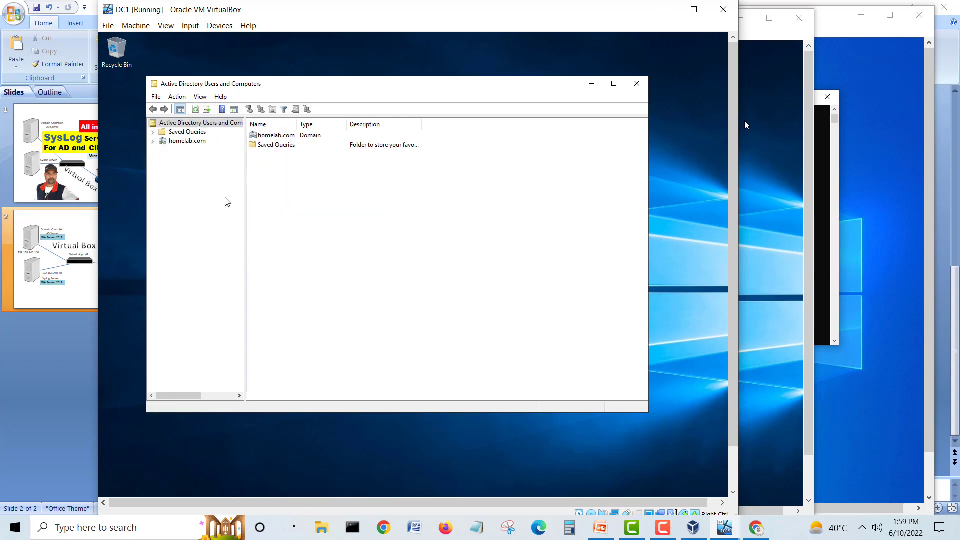
{"action": "left_click", "coordinate": [153, 142]}
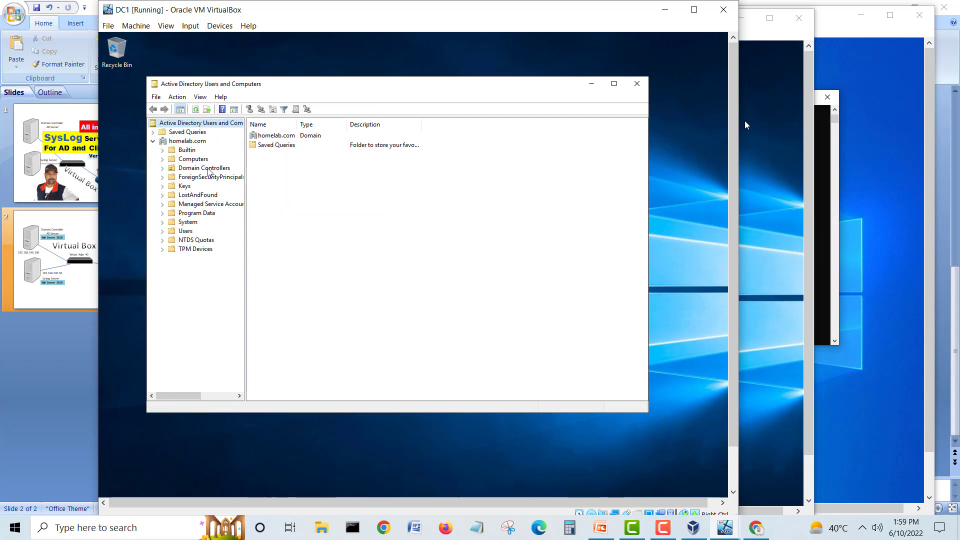
{"action": "left_click_drag", "start_coordinate": [245, 215], "coordinate": [336, 210]}
{"action": "left_click", "coordinate": [186, 159]}
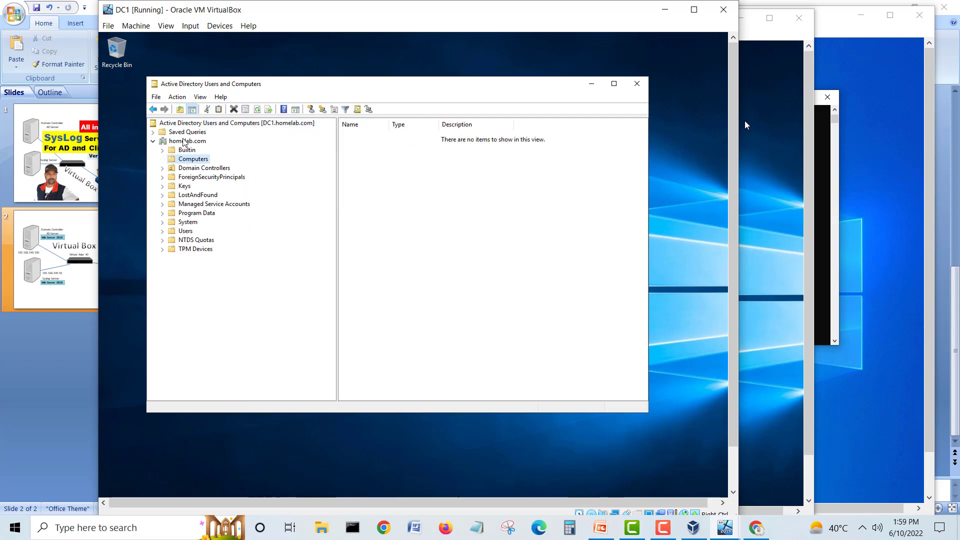
Step: Create the Servers organizational unit under homelab.com
{"action": "left_click", "coordinate": [183, 141]}
{"action": "right_click", "coordinate": [183, 141]}
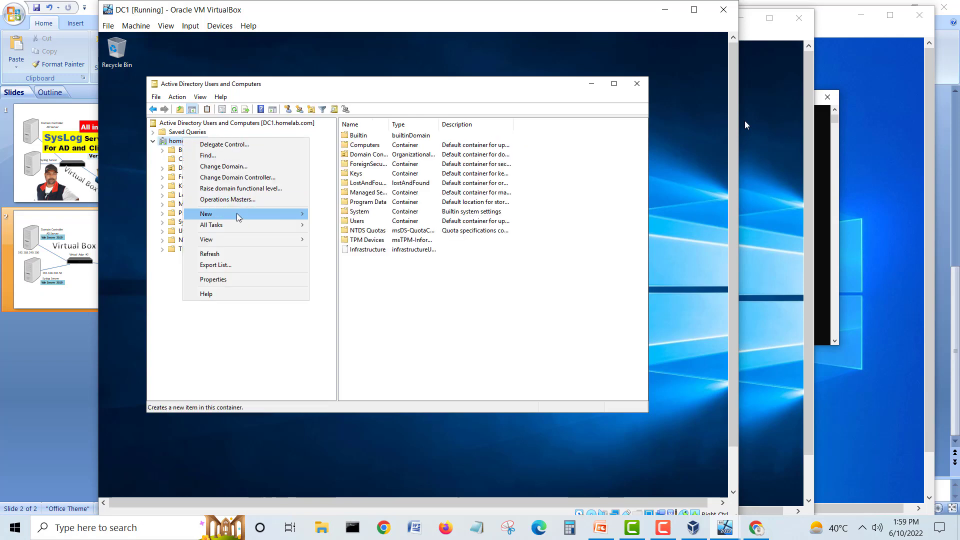
{"action": "mouse_move", "coordinate": [240, 216]}
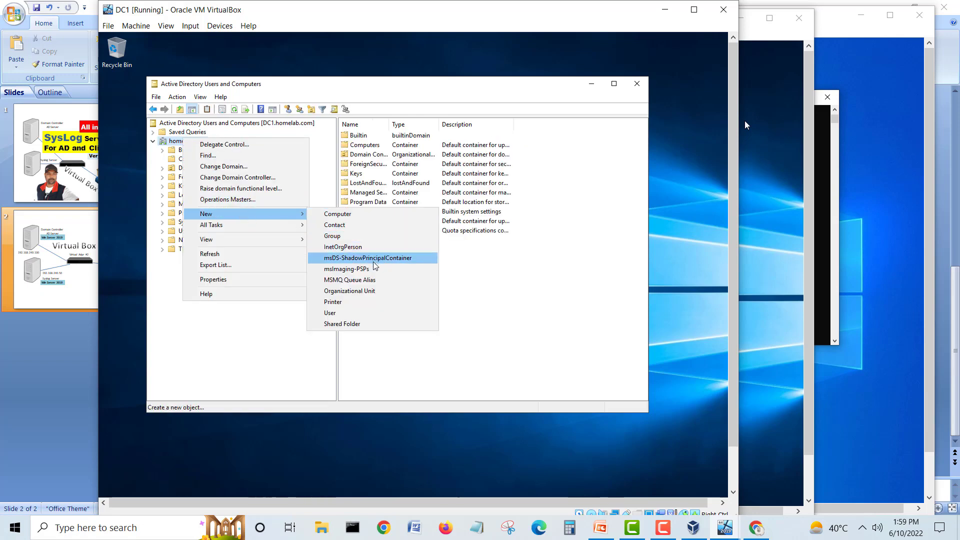
{"action": "left_click", "coordinate": [363, 290]}
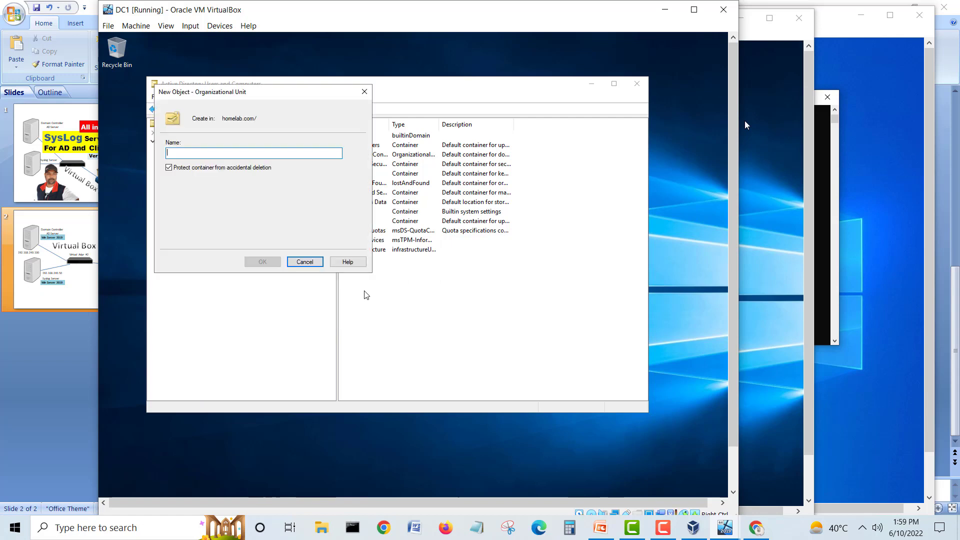
{"action": "type", "text": "Servers"}
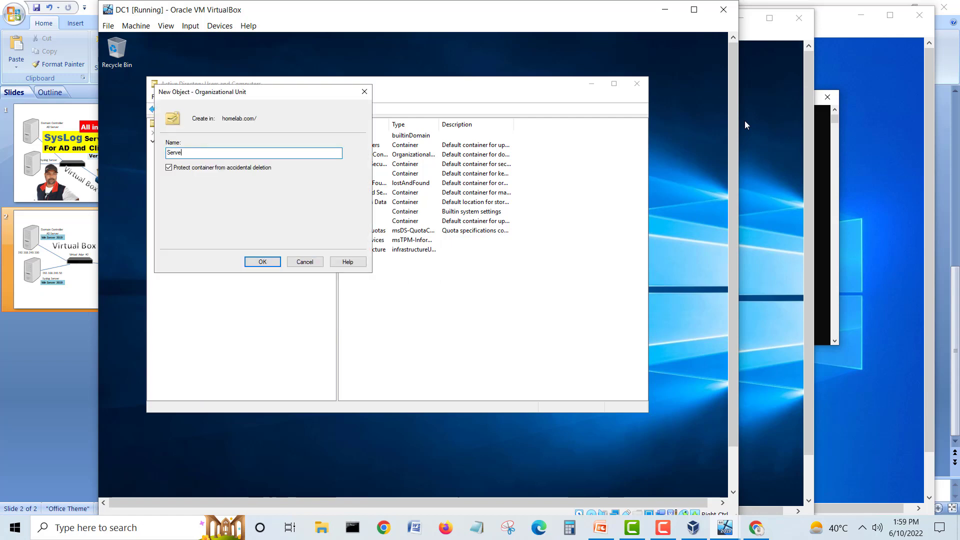
{"action": "left_click", "coordinate": [262, 263]}
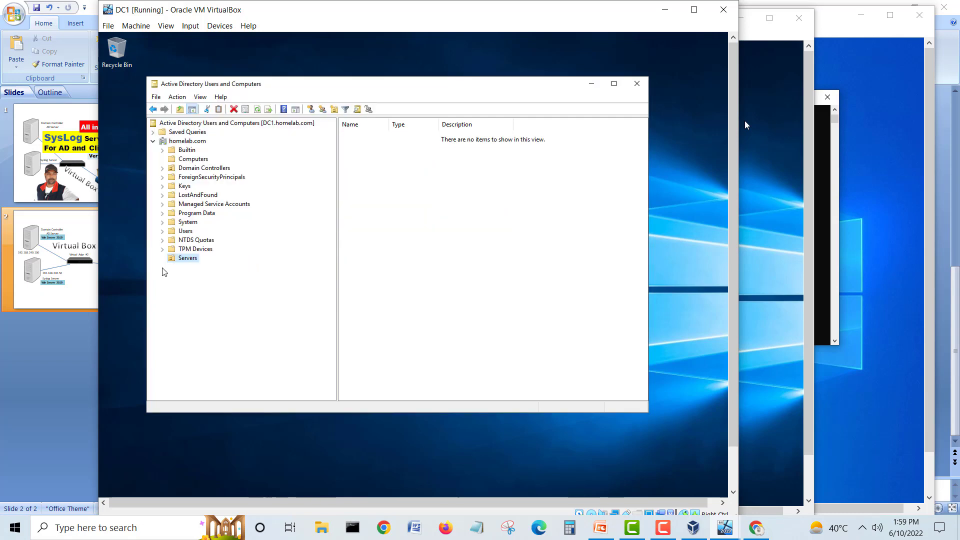
Step: Create the Client Workstations organizational unit under homelab.com
{"action": "left_click", "coordinate": [184, 142]}
{"action": "right_click", "coordinate": [183, 142]}
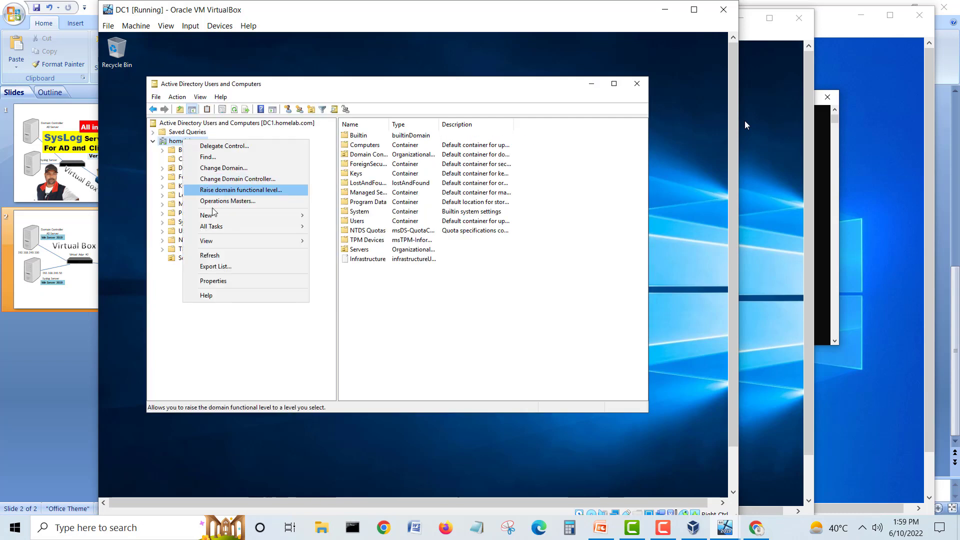
{"action": "mouse_move", "coordinate": [216, 216]}
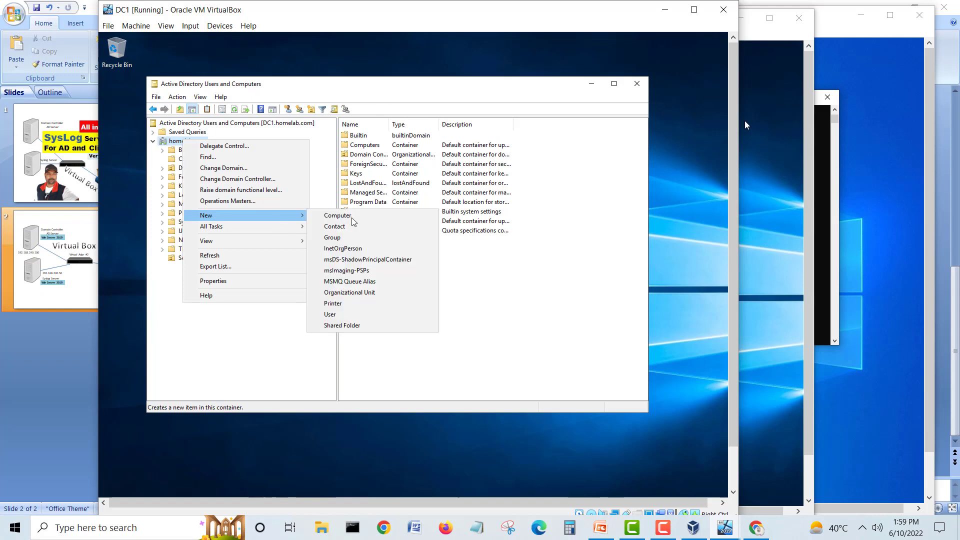
{"action": "left_click", "coordinate": [375, 293]}
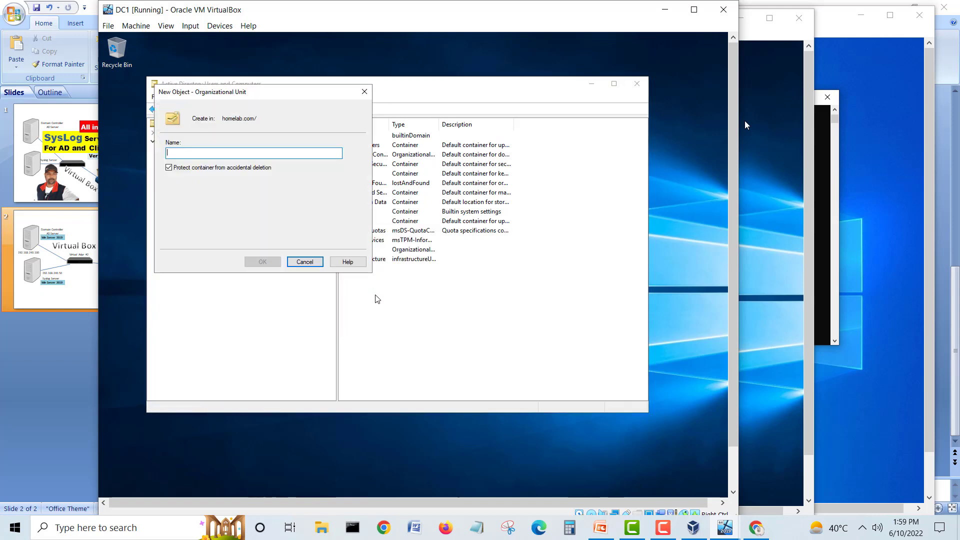
{"action": "type", "text": "CLient"}
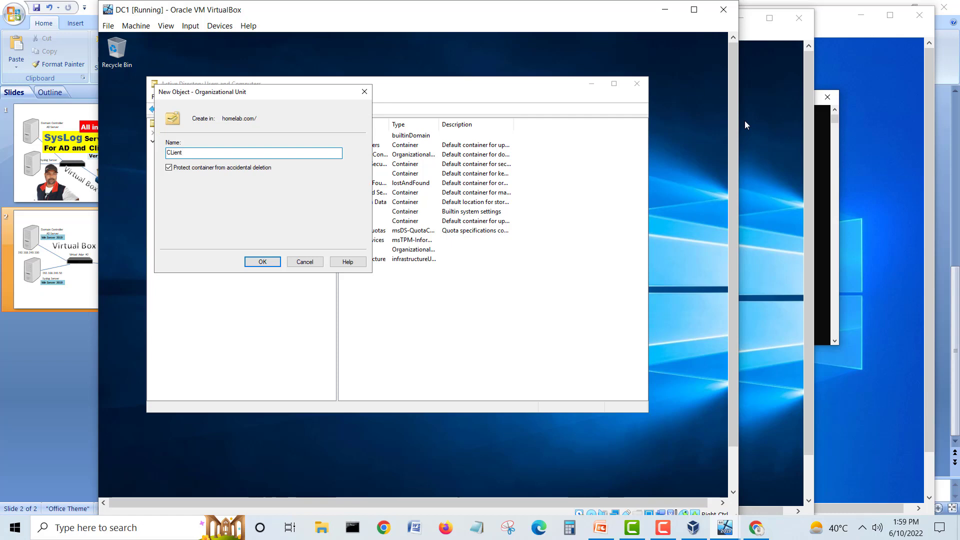
{"action": "key", "text": "BackSpace"}
{"action": "key", "text": "BackSpace"}
{"action": "key", "text": "BackSpace"}
{"action": "key", "text": "BackSpace"}
{"action": "key", "text": "BackSpace"}
{"action": "type", "text": "lients  Workstations"}
{"action": "left_click", "coordinate": [261, 261]}
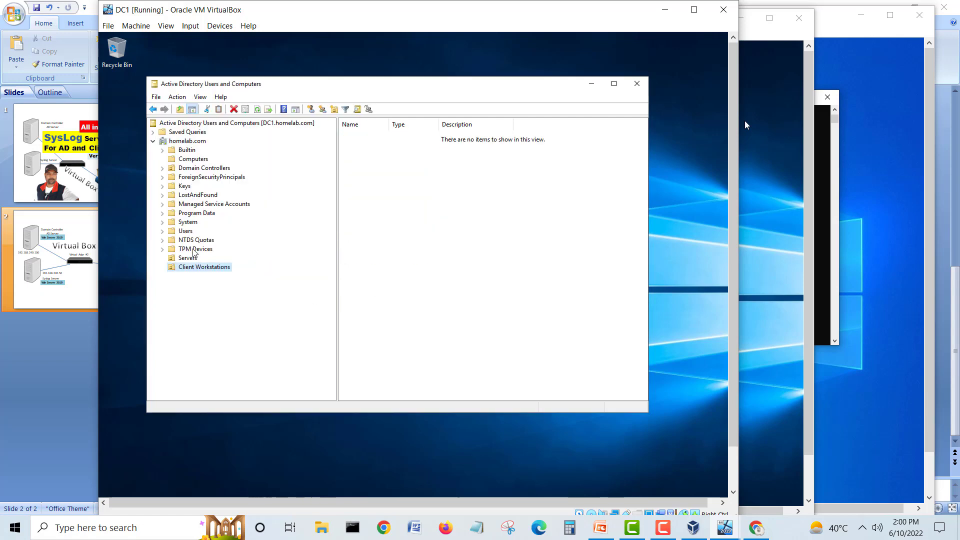
Step: Create the Admin Users organizational unit under homelab.com
{"action": "left_click", "coordinate": [189, 142]}
{"action": "right_click", "coordinate": [189, 142]}
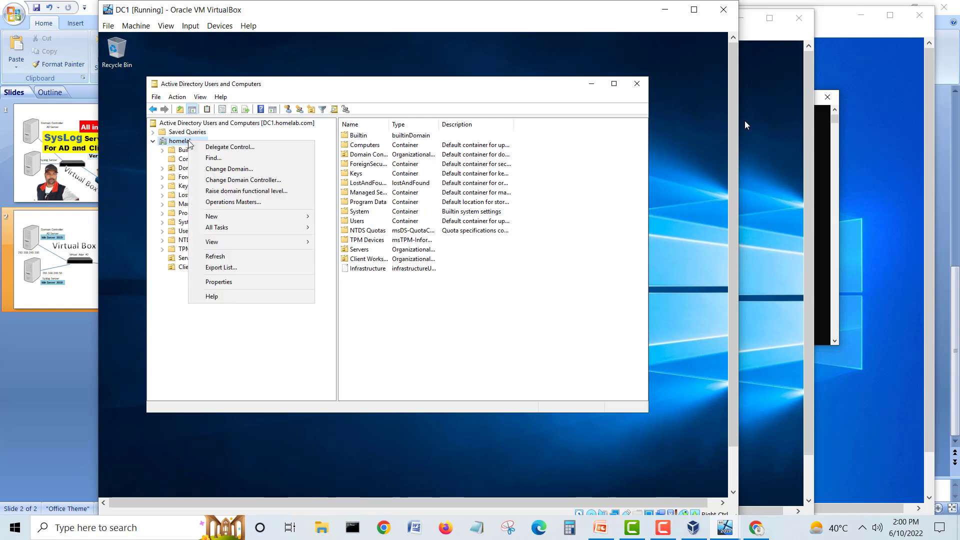
{"action": "mouse_move", "coordinate": [220, 218]}
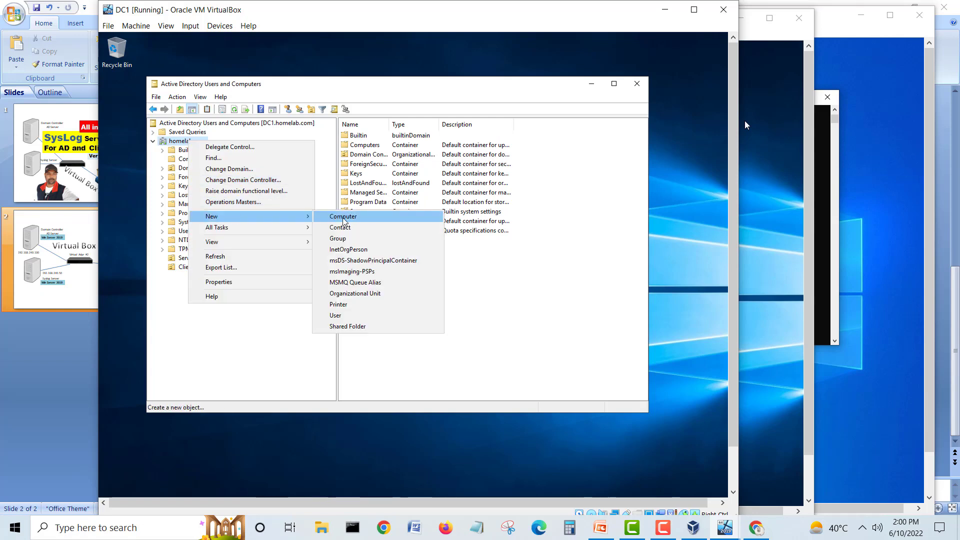
{"action": "left_click", "coordinate": [355, 294]}
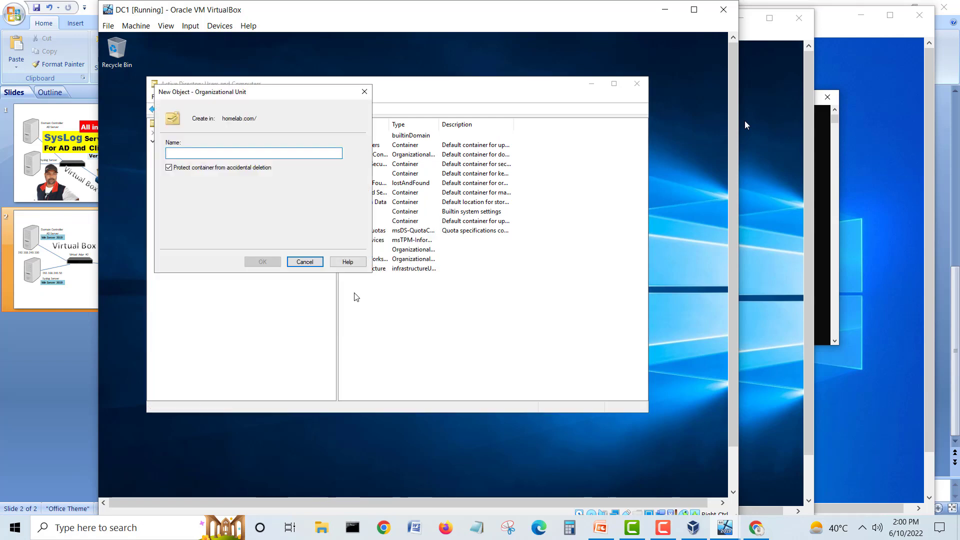
{"action": "type", "text": "Admin"}
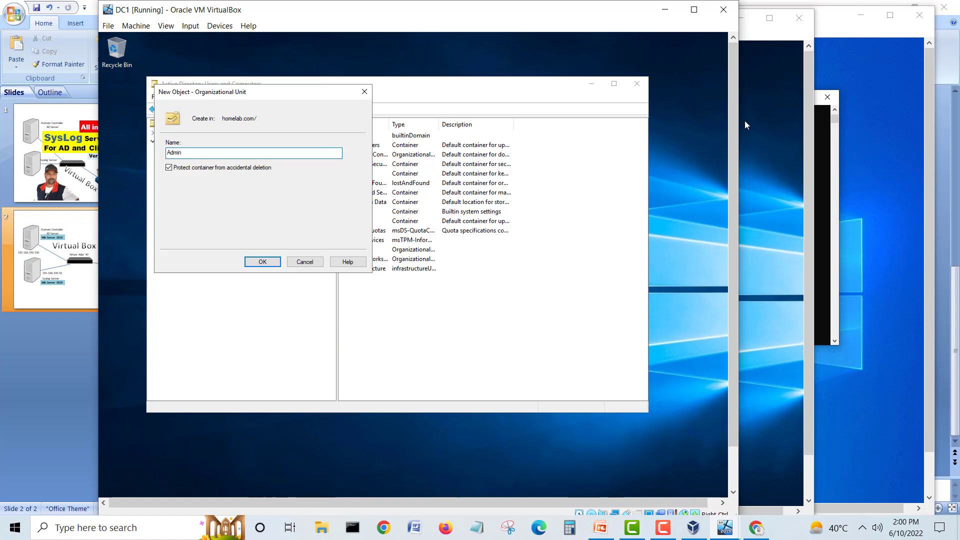
{"action": "type", "text": " Users"}
{"action": "left_click", "coordinate": [272, 264]}
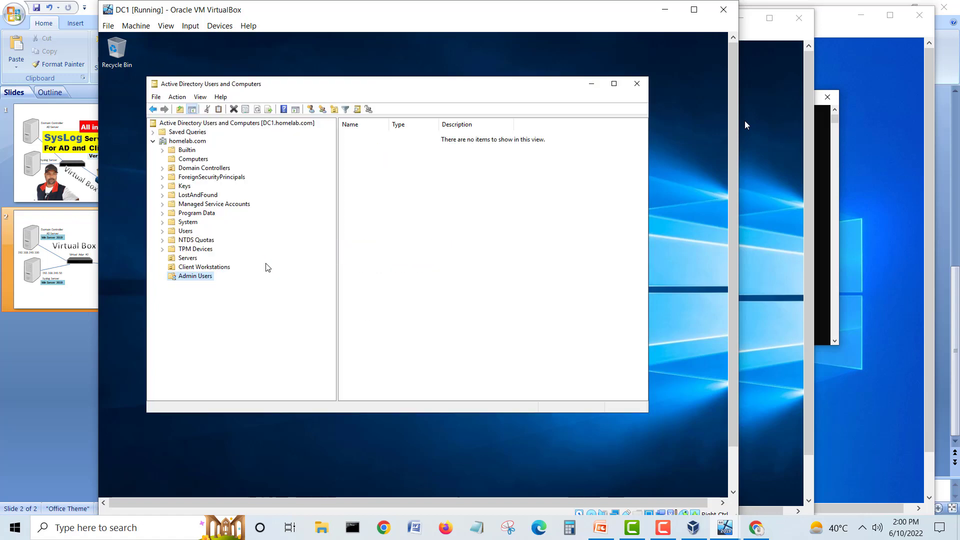
Step: Begin creating a new user in the Admin Users OU
{"action": "right_click", "coordinate": [204, 279]}
{"action": "mouse_move", "coordinate": [246, 324]}
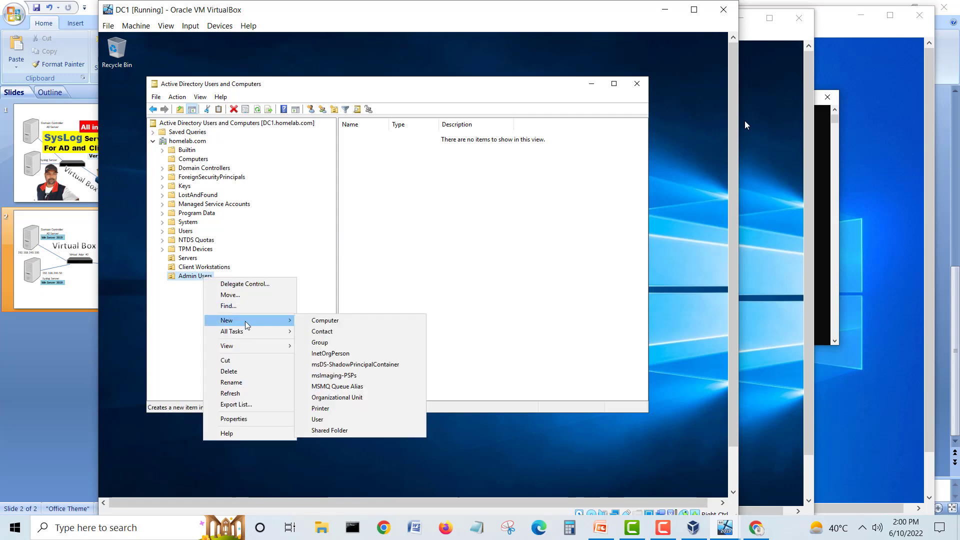
{"action": "left_click", "coordinate": [332, 421]}
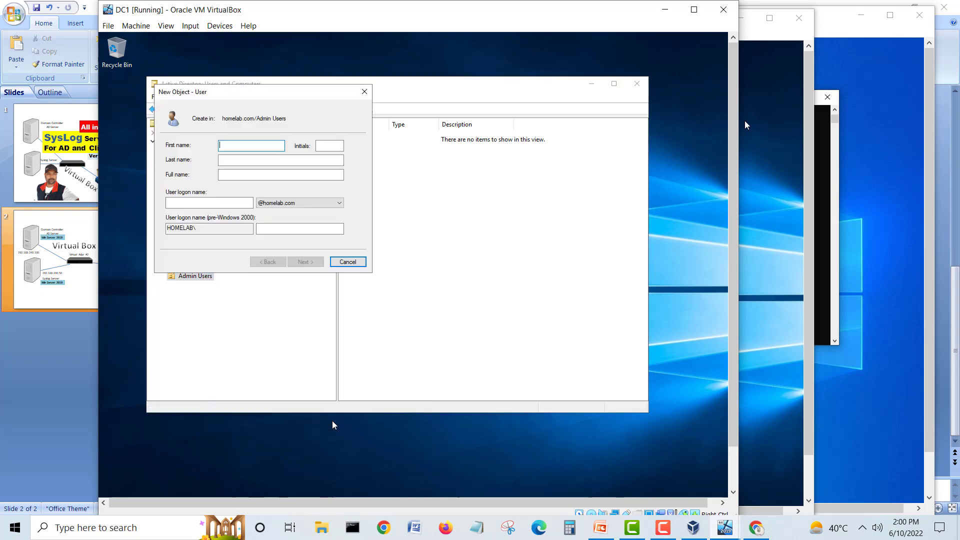
{"action": "left_click_drag", "start_coordinate": [222, 95], "coordinate": [392, 142]}
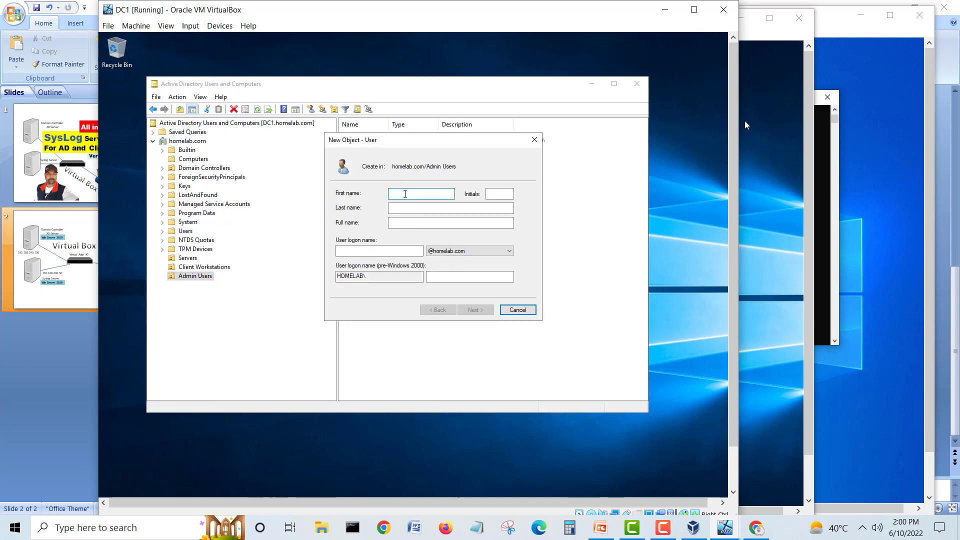
Step: Enter the user's first and last name and the logon name sysadmin
{"action": "type", "text": "syslog admin"}
{"action": "key", "text": "Tab"}
{"action": "key", "text": "Tab"}
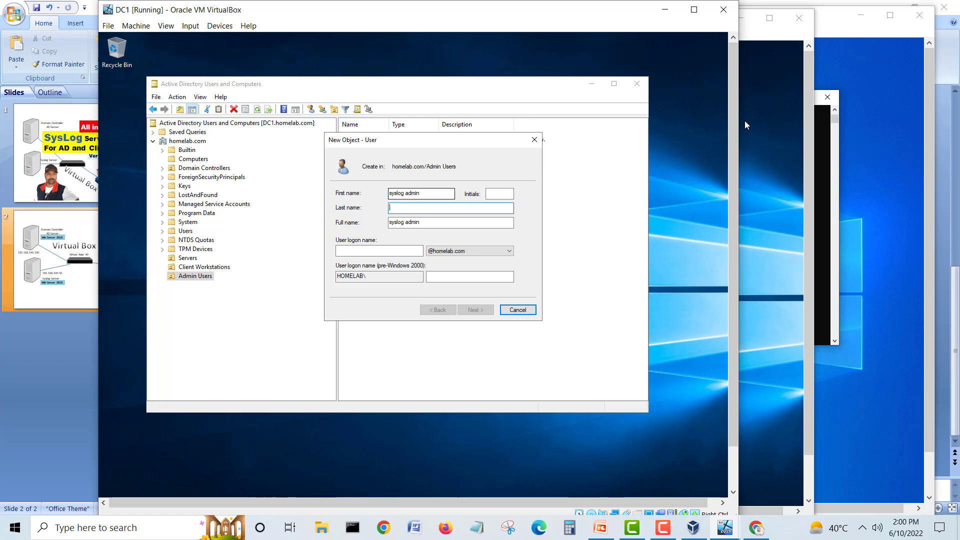
{"action": "left_click_drag", "start_coordinate": [423, 193], "coordinate": [364, 185]}
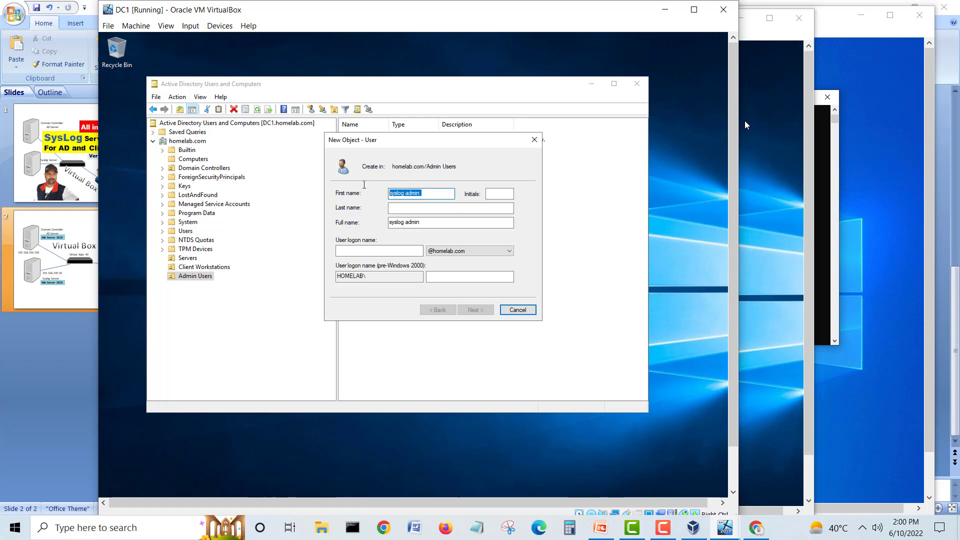
{"action": "key", "text": "Tab"}
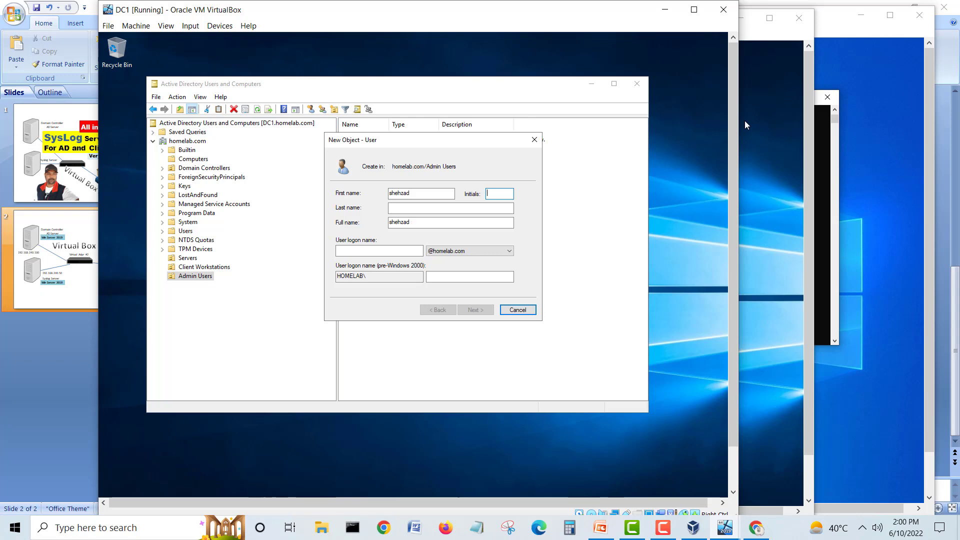
{"action": "key", "text": "Tab"}
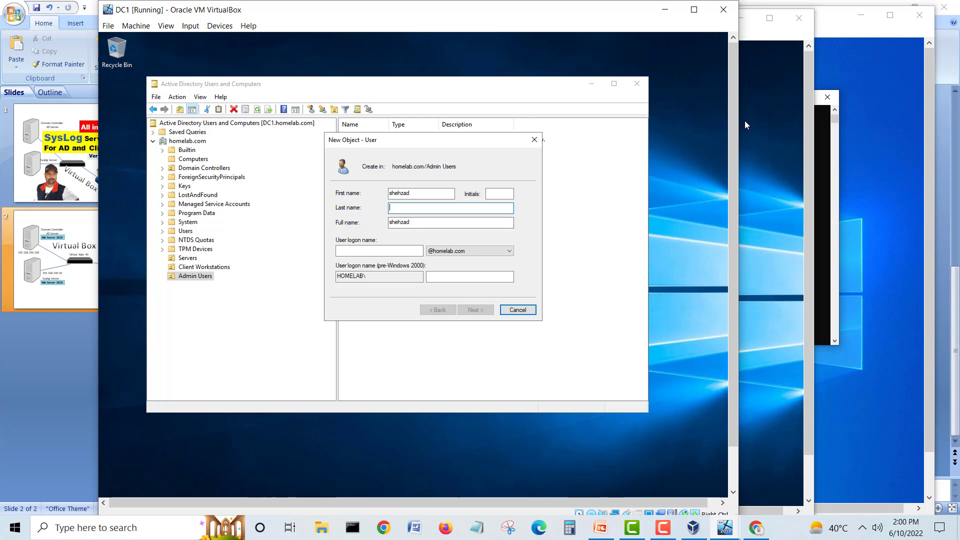
{"action": "left_click", "coordinate": [386, 250]}
{"action": "type", "text": "sysadm"}
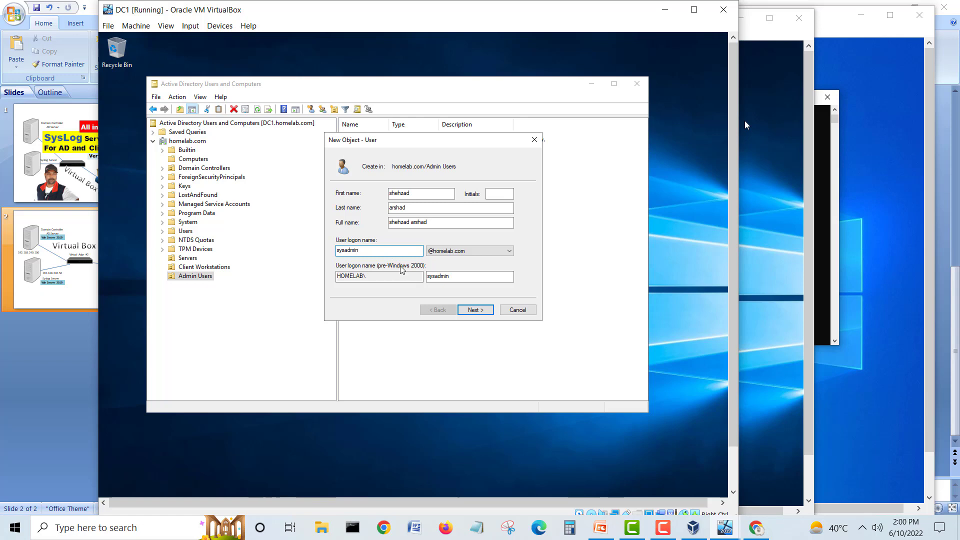
Step: Untick must-change-at-next-logon, tick cannot-change and never-expires, and finish the user
{"action": "left_click", "coordinate": [484, 310]}
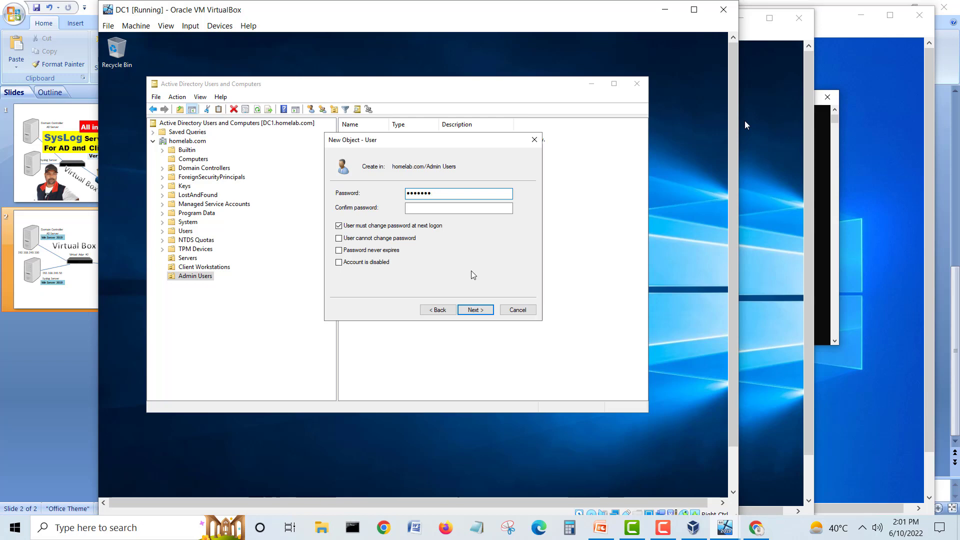
{"action": "left_click", "coordinate": [434, 208]}
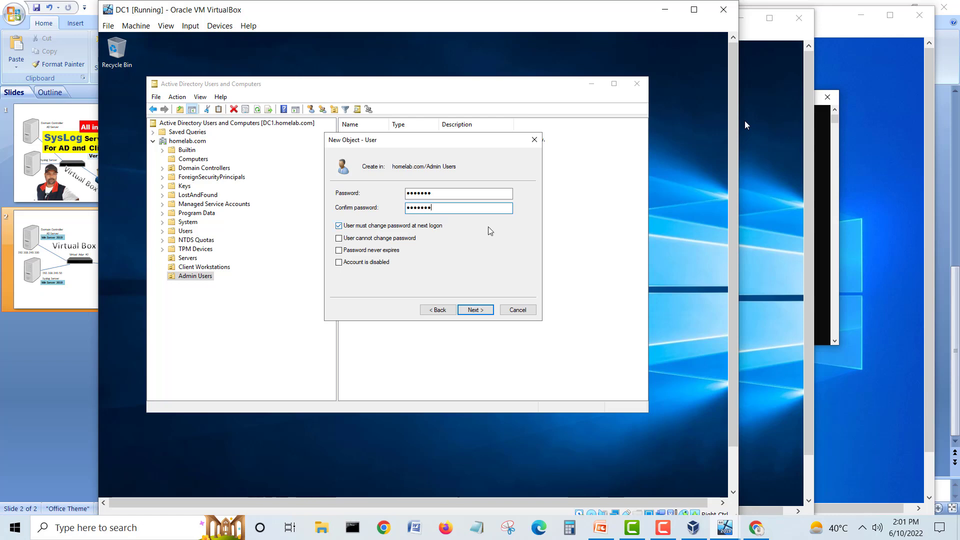
{"action": "left_click", "coordinate": [358, 238]}
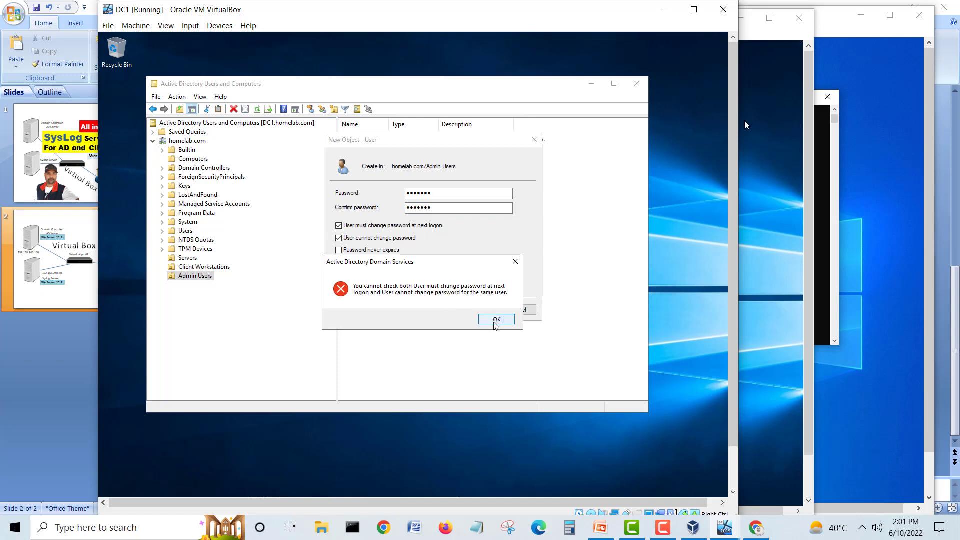
{"action": "left_click", "coordinate": [496, 320]}
{"action": "left_click", "coordinate": [351, 225]}
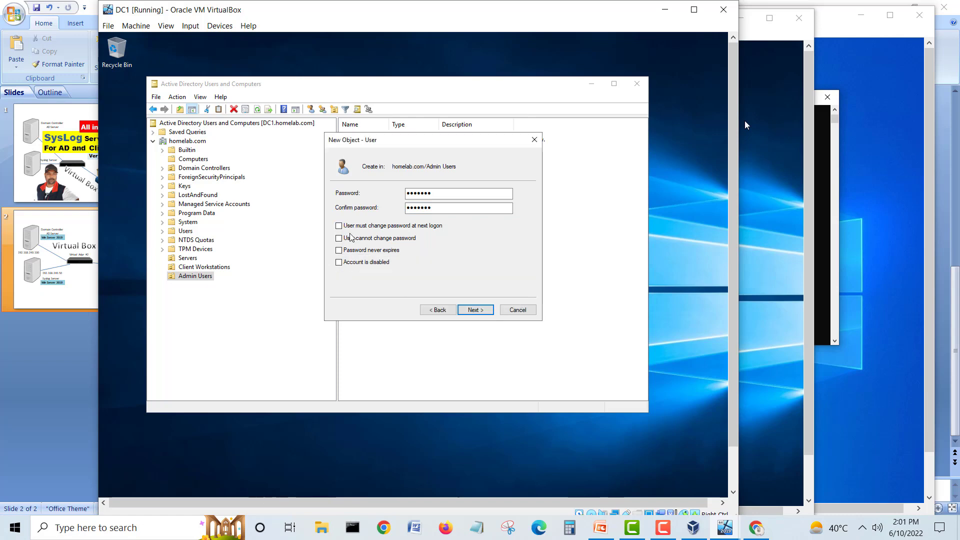
{"action": "left_click", "coordinate": [351, 238]}
{"action": "left_click", "coordinate": [353, 250]}
{"action": "left_click", "coordinate": [479, 309]}
{"action": "left_click", "coordinate": [478, 310]}
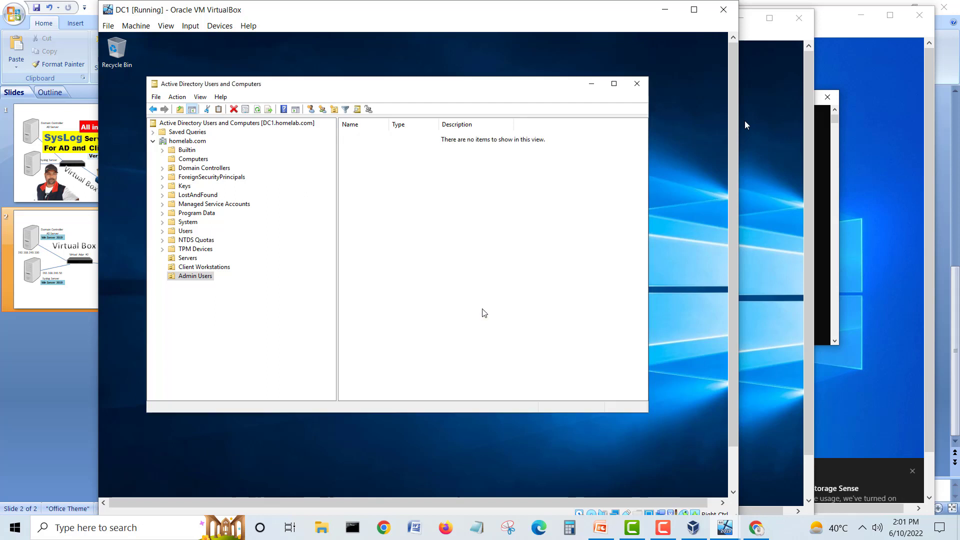
Step: Open the properties of the newly created user
{"action": "left_click_drag", "start_coordinate": [388, 125], "coordinate": [427, 122]}
{"action": "left_click", "coordinate": [385, 135]}
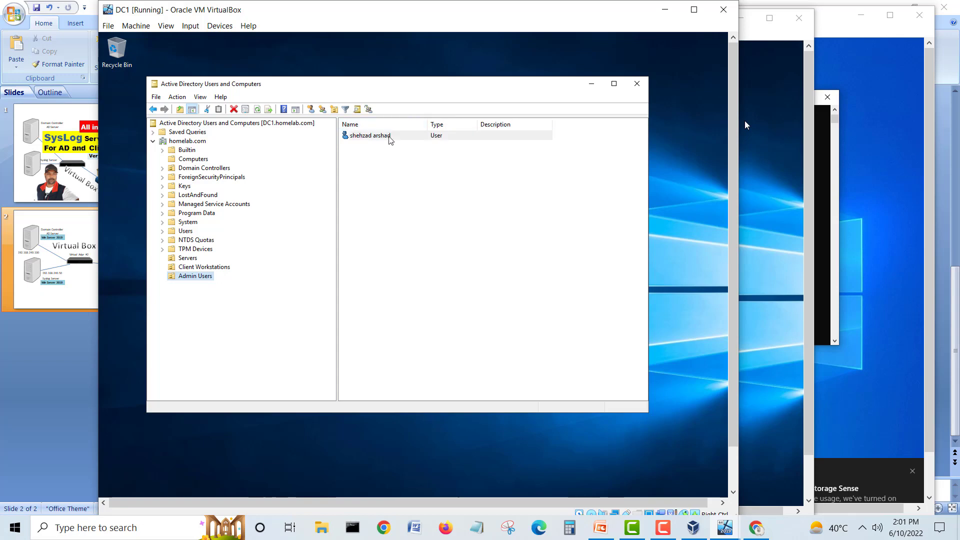
{"action": "left_click", "coordinate": [370, 136]}
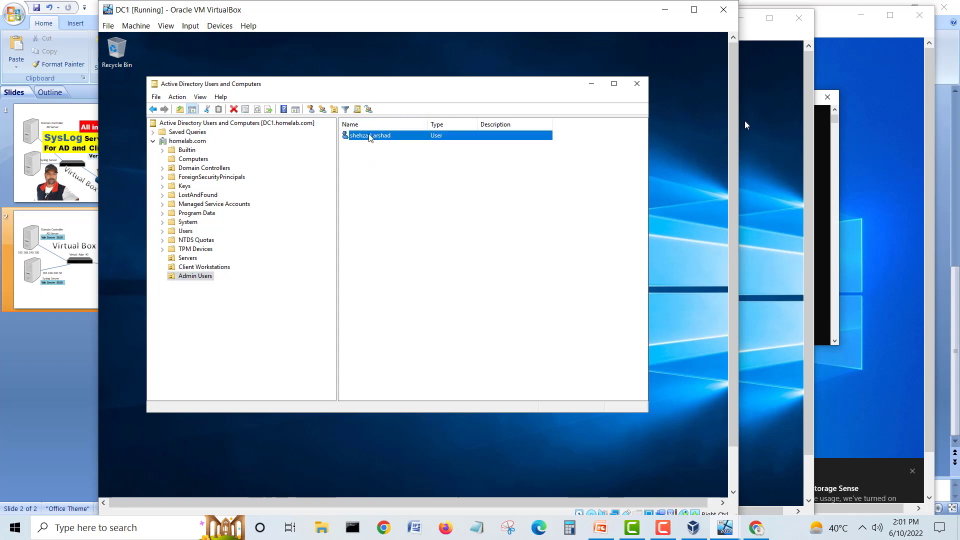
{"action": "right_click", "coordinate": [370, 135]}
{"action": "left_click", "coordinate": [400, 282]}
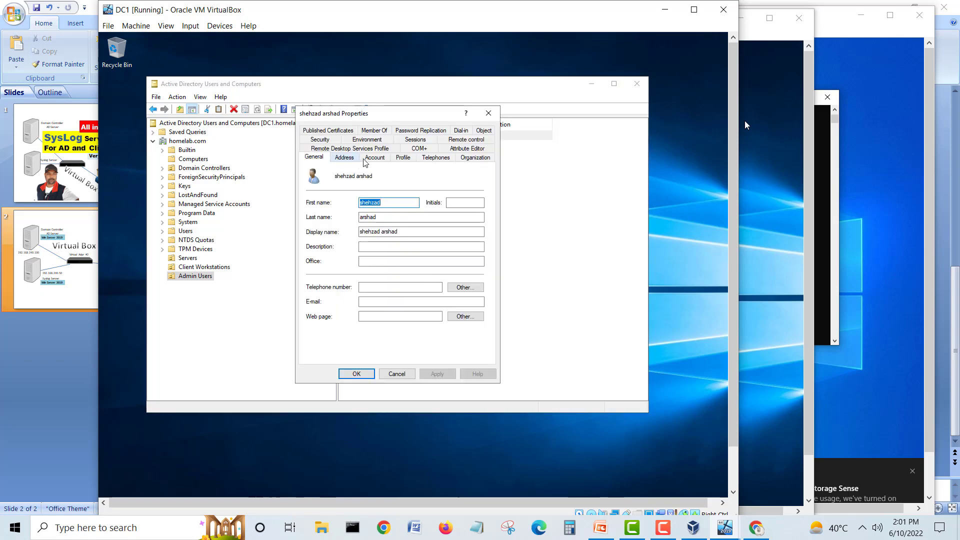
{"action": "left_click", "coordinate": [374, 157]}
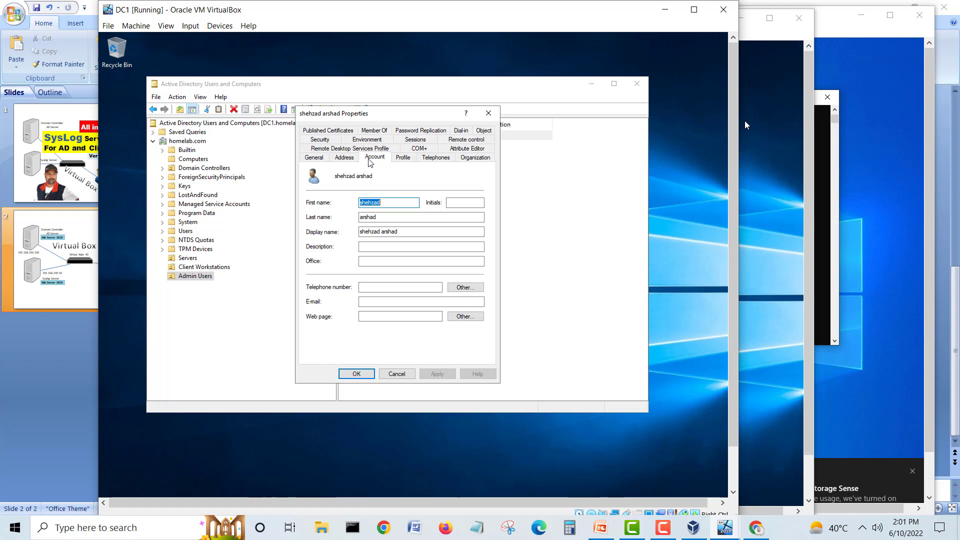
Step: Add the user to the Domain Admins group on the Member Of tab
{"action": "left_click", "coordinate": [374, 130]}
{"action": "left_click", "coordinate": [334, 278]}
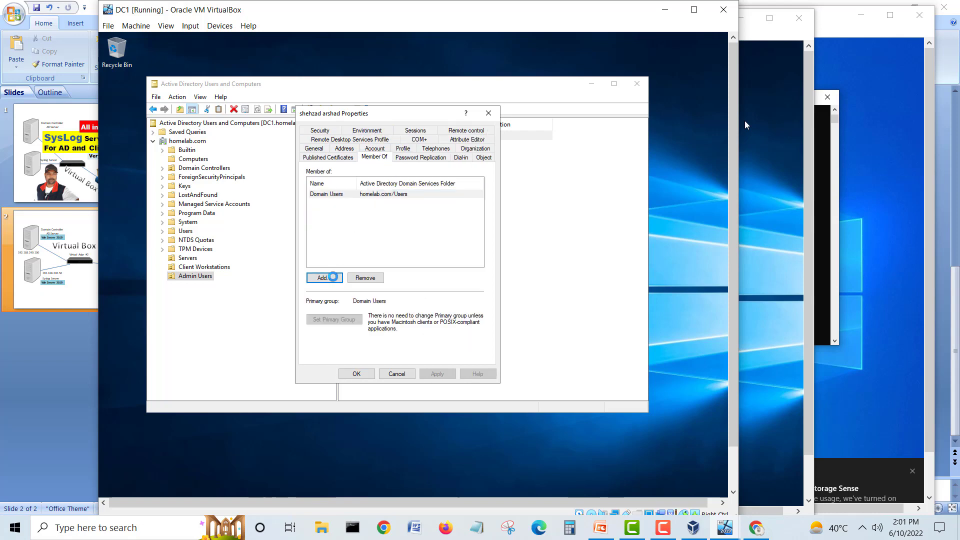
{"action": "type", "text": "domain"}
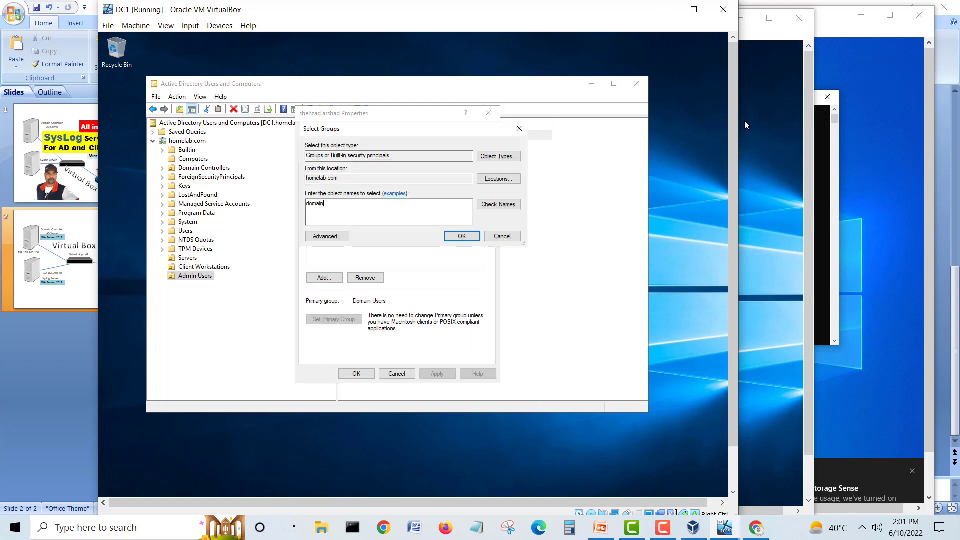
{"action": "left_click", "coordinate": [491, 205]}
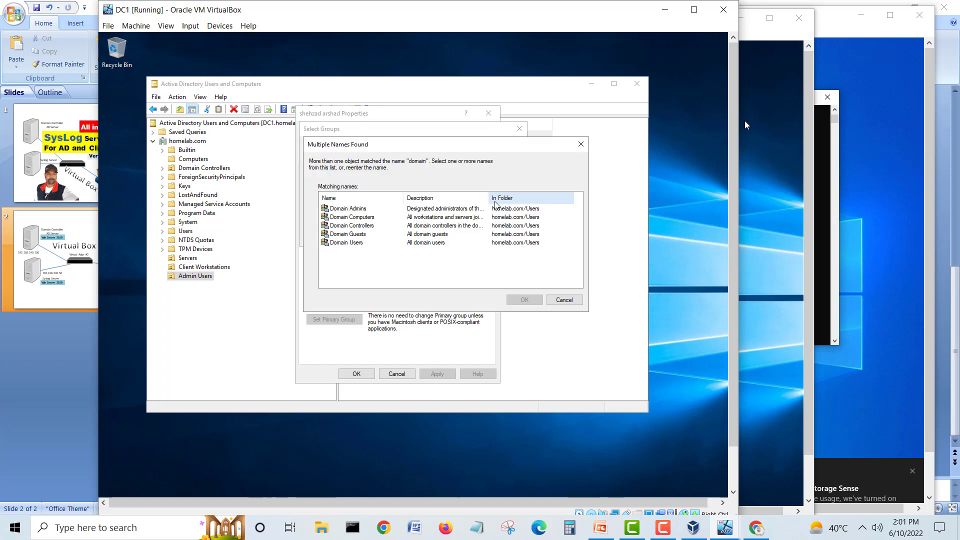
{"action": "double_click", "coordinate": [372, 209]}
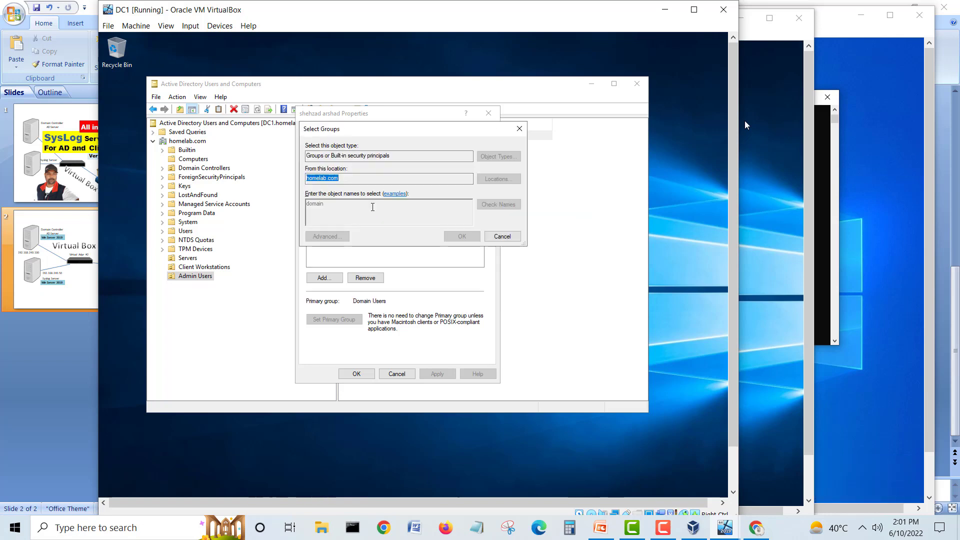
{"action": "left_click", "coordinate": [459, 238]}
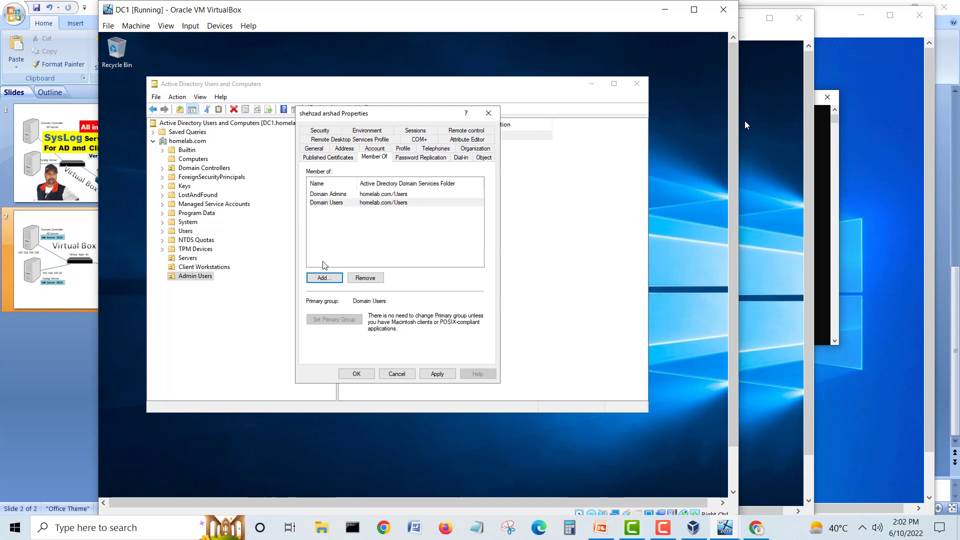
Step: Add the user to Administrators, apply and OK the properties, then close the console
{"action": "left_click", "coordinate": [324, 277]}
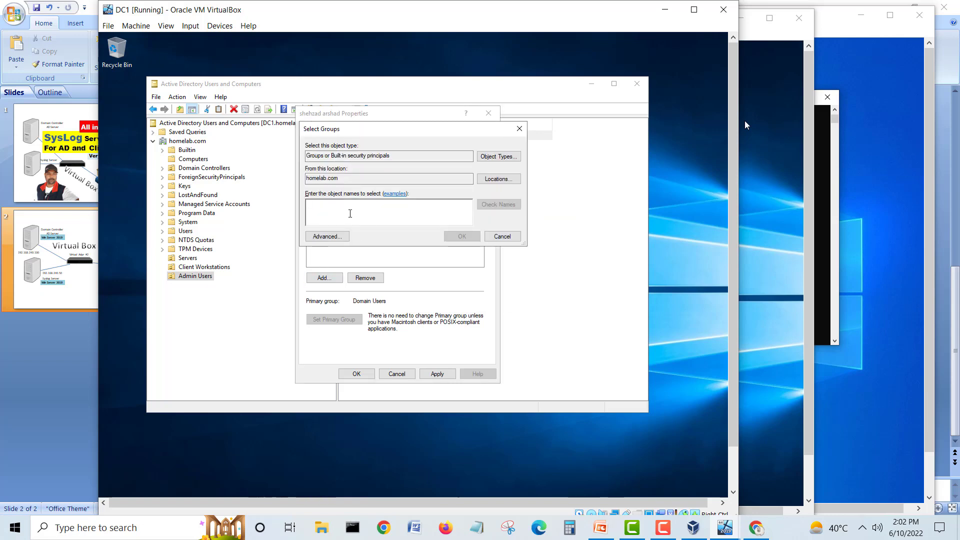
{"action": "type", "text": "domain"}
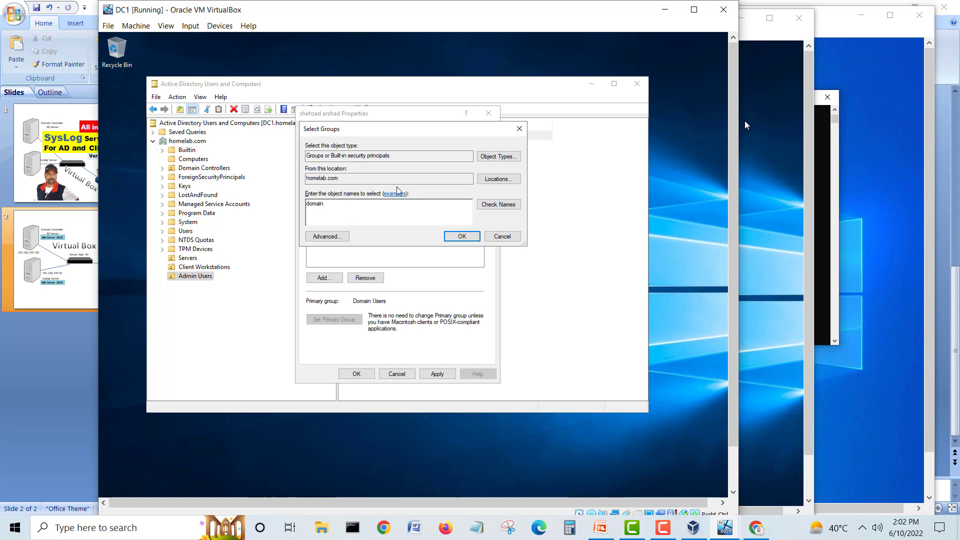
{"action": "left_click", "coordinate": [496, 205]}
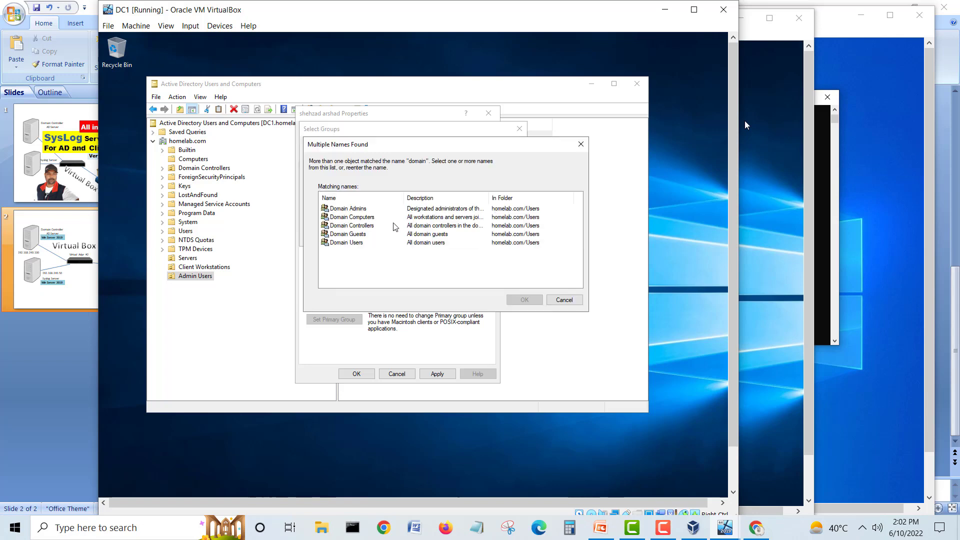
{"action": "left_click", "coordinate": [564, 299]}
{"action": "key", "text": "ctrl+a"}
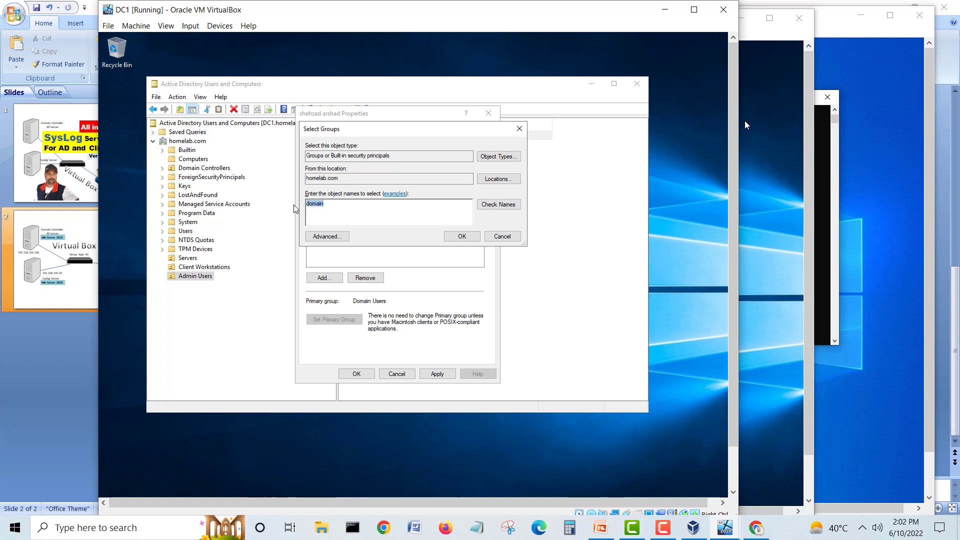
{"action": "type", "text": "a"}
{"action": "left_click", "coordinate": [484, 205]}
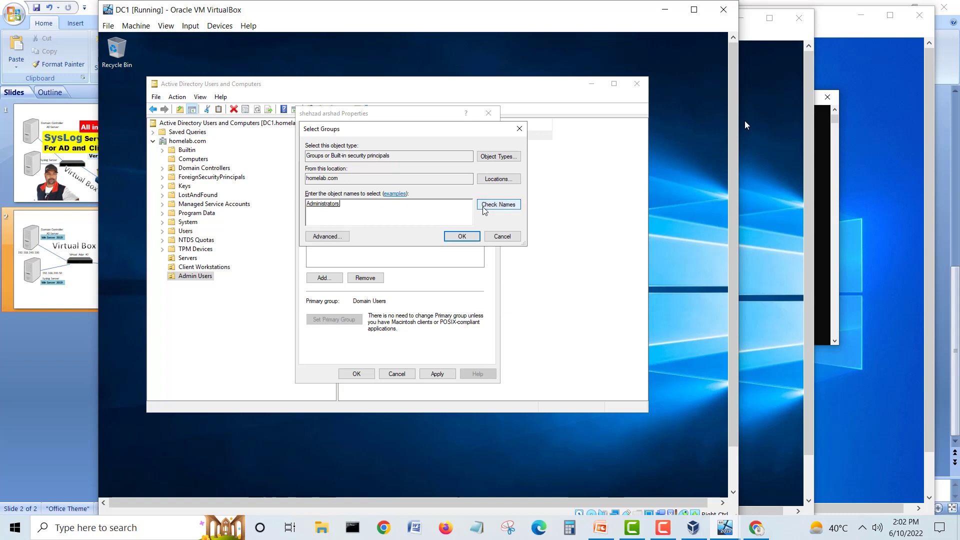
{"action": "left_click", "coordinate": [461, 235]}
{"action": "left_click", "coordinate": [437, 374]}
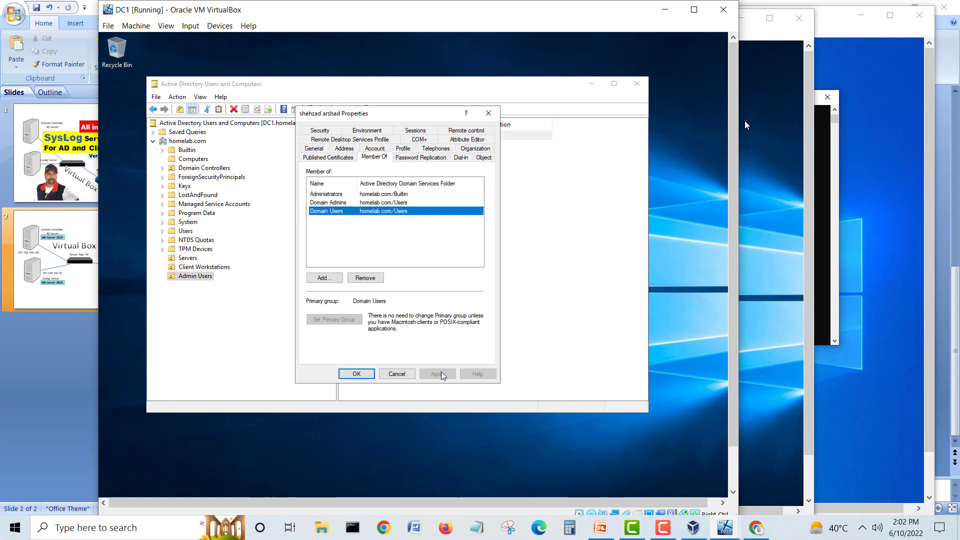
{"action": "left_click", "coordinate": [364, 375]}
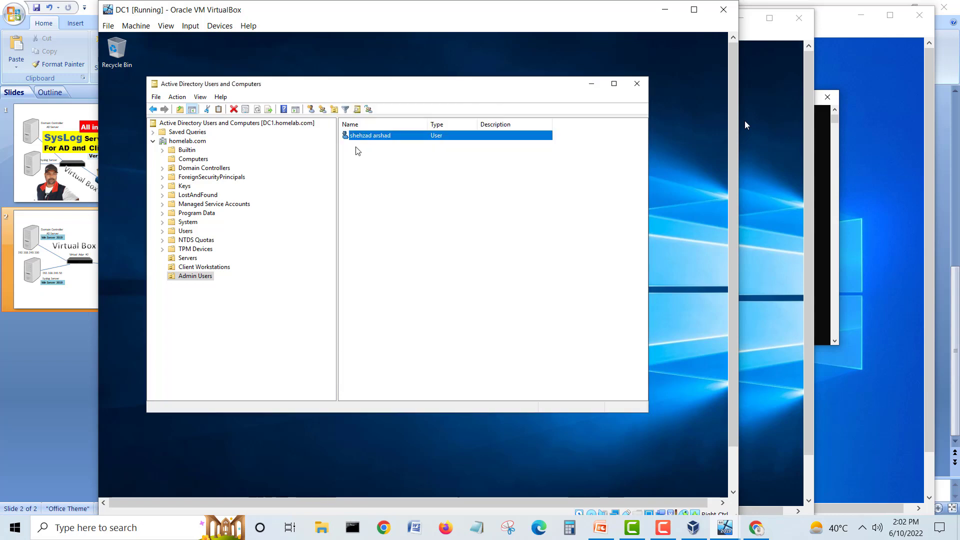
{"action": "left_click", "coordinate": [206, 267]}
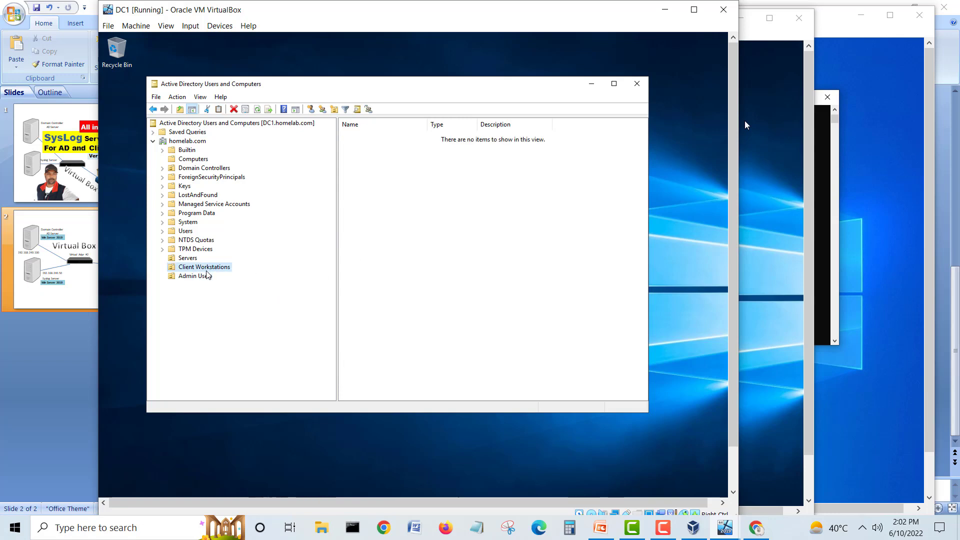
{"action": "left_click", "coordinate": [637, 83]}
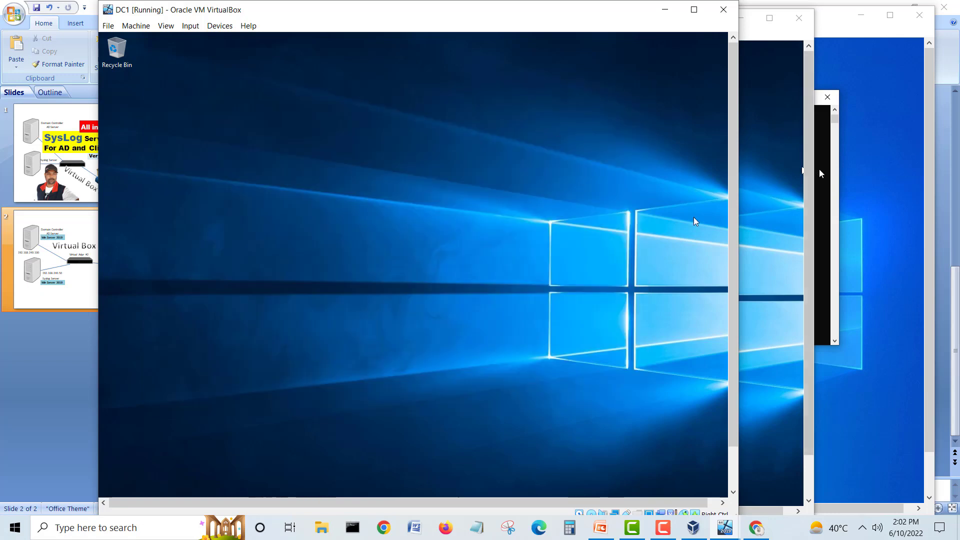
Step: Minimize DC1 and close Syslog1's Command Prompt and network settings windows
{"action": "scroll", "coordinate": [738, 220], "scroll_direction": "down", "scroll_amount": 2}
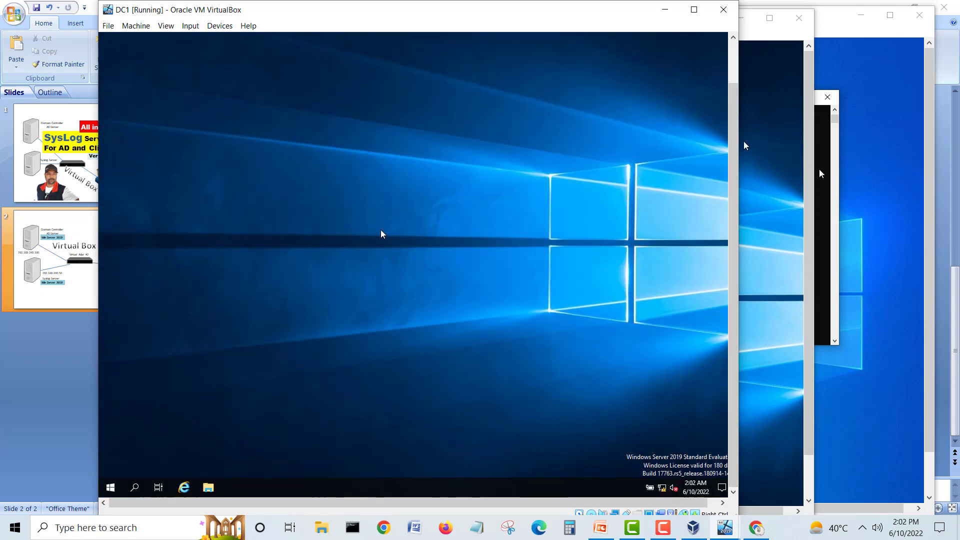
{"action": "left_click", "coordinate": [665, 10]}
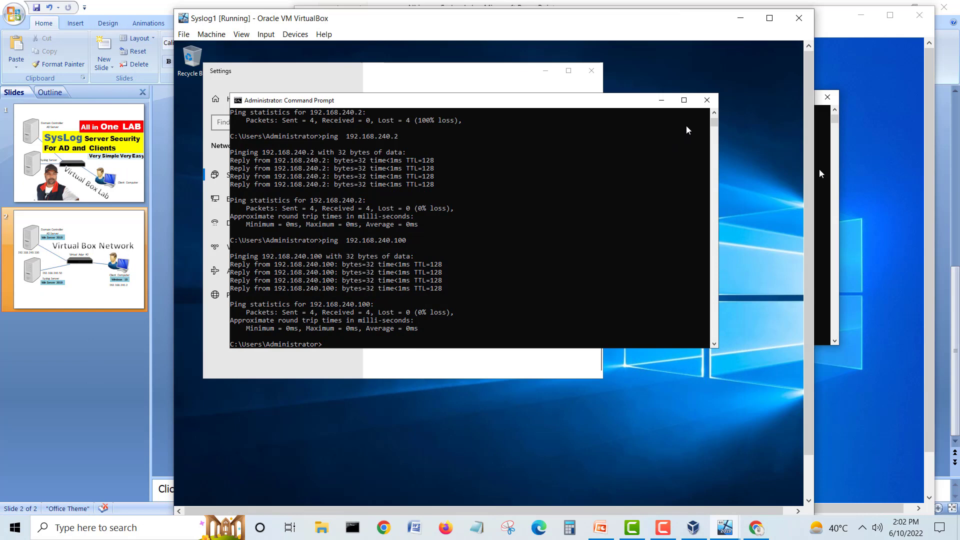
{"action": "left_click", "coordinate": [705, 101]}
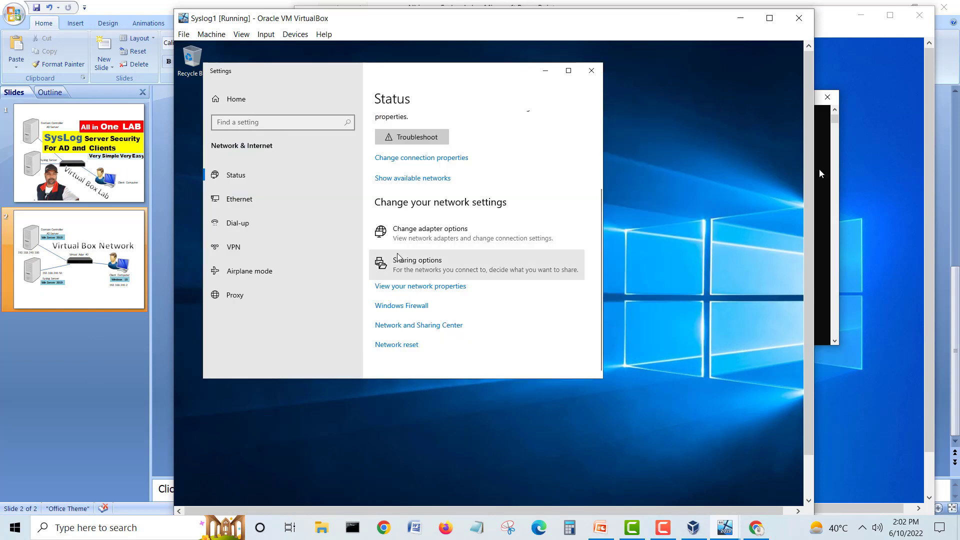
{"action": "left_click", "coordinate": [591, 70]}
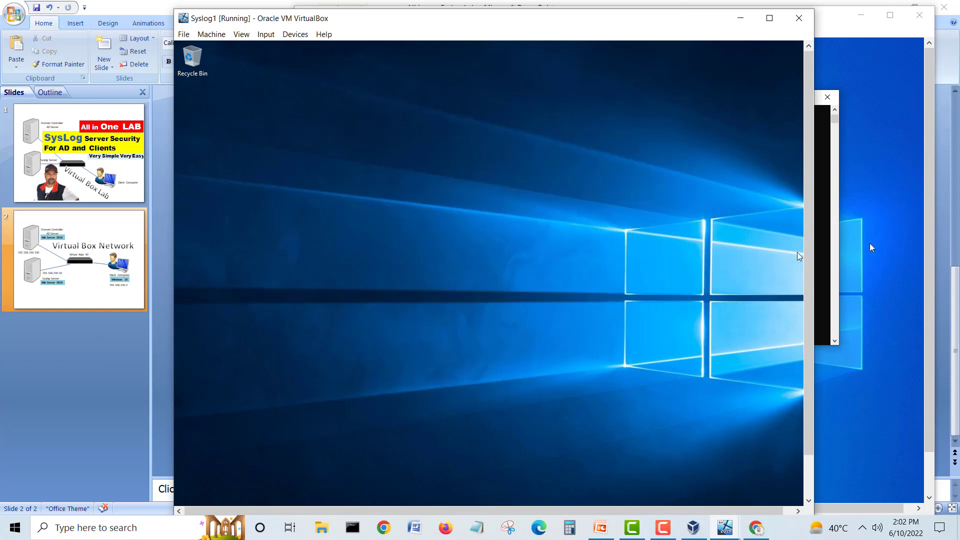
{"action": "scroll", "coordinate": [807, 215], "scroll_direction": "down", "scroll_amount": 2}
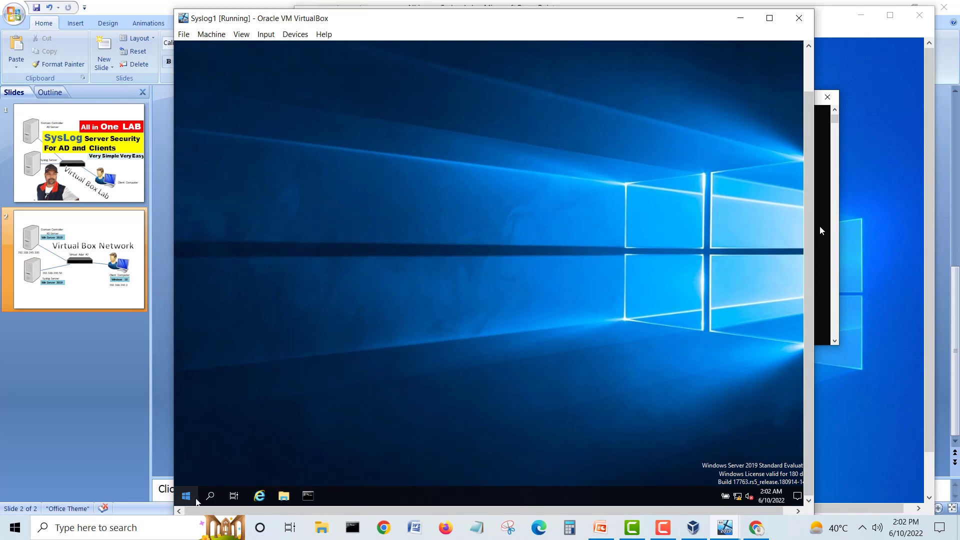
Step: Open Server Manager on Syslog1 and view the Local Server properties
{"action": "left_click", "coordinate": [186, 495]}
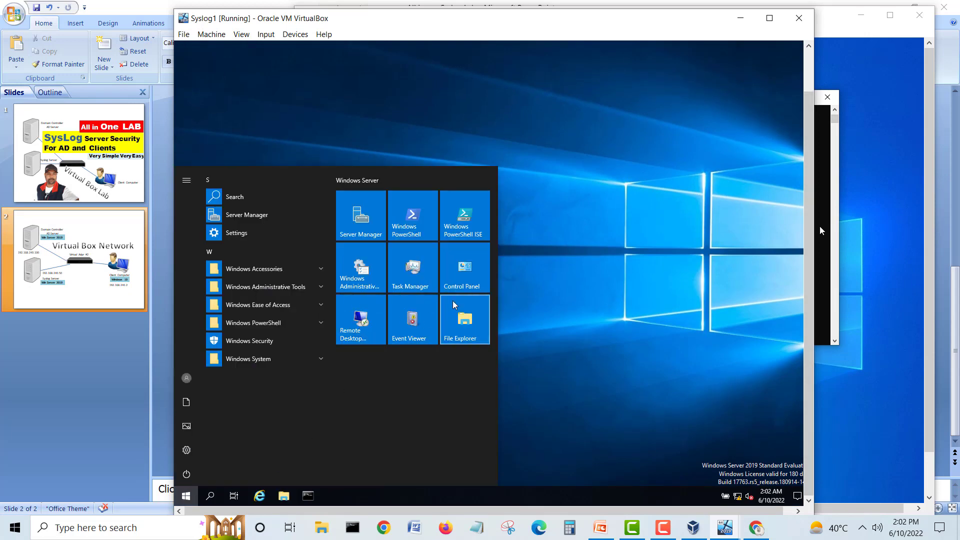
{"action": "left_click", "coordinate": [358, 225]}
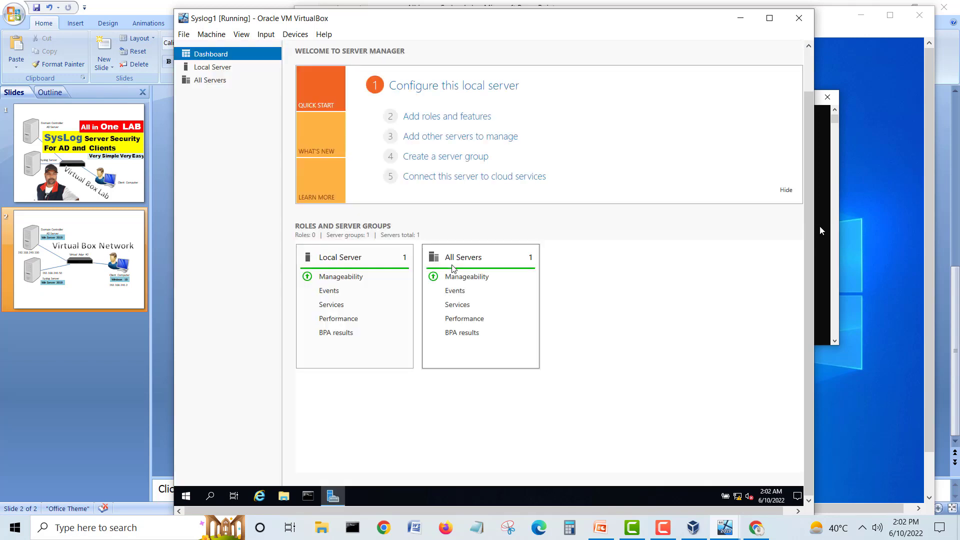
{"action": "left_click", "coordinate": [216, 69]}
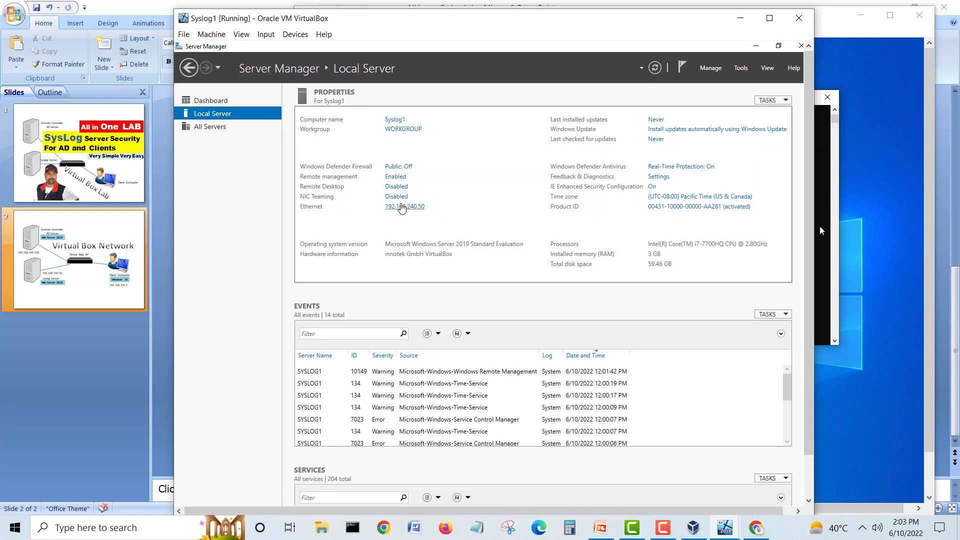
{"action": "left_click", "coordinate": [402, 206]}
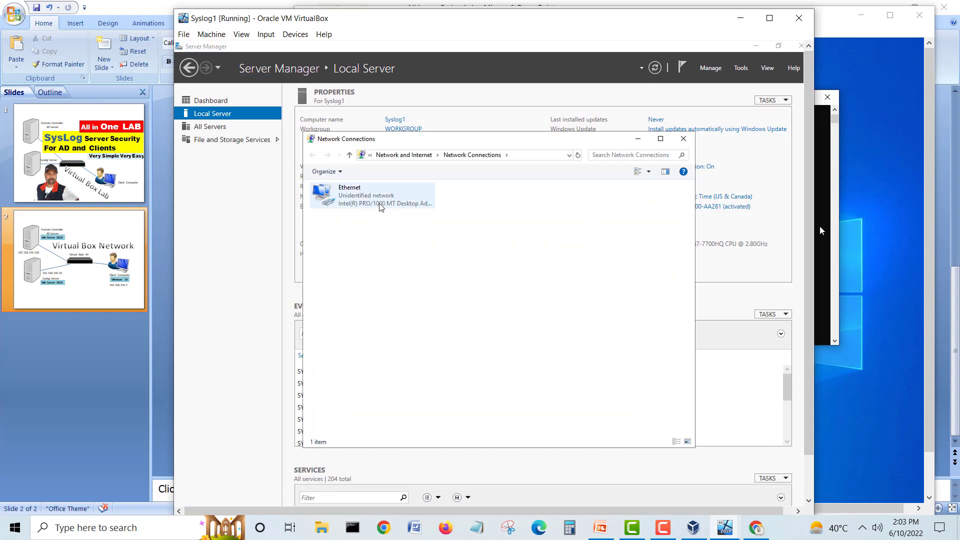
{"action": "right_click", "coordinate": [381, 206]}
{"action": "left_click", "coordinate": [409, 298]}
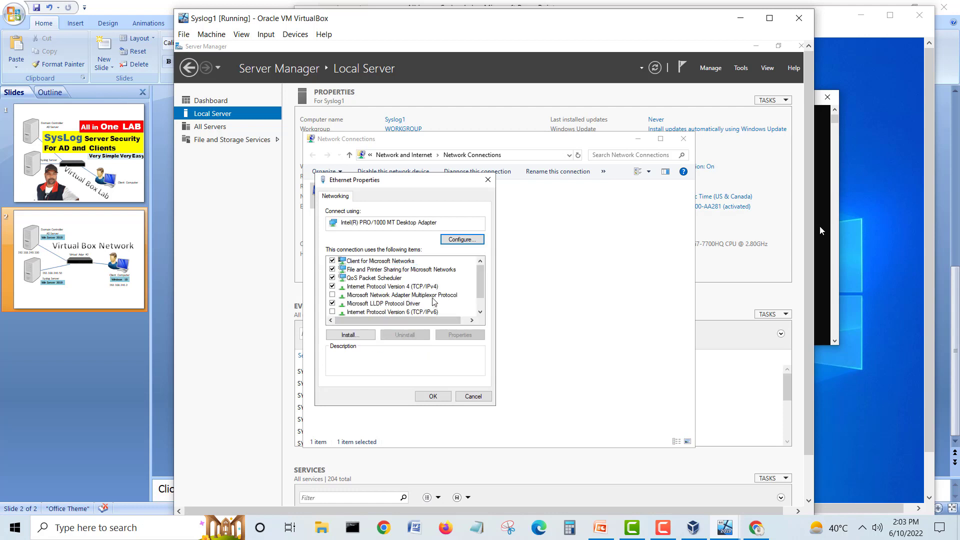
{"action": "left_click", "coordinate": [433, 286]}
{"action": "left_click", "coordinate": [451, 335]}
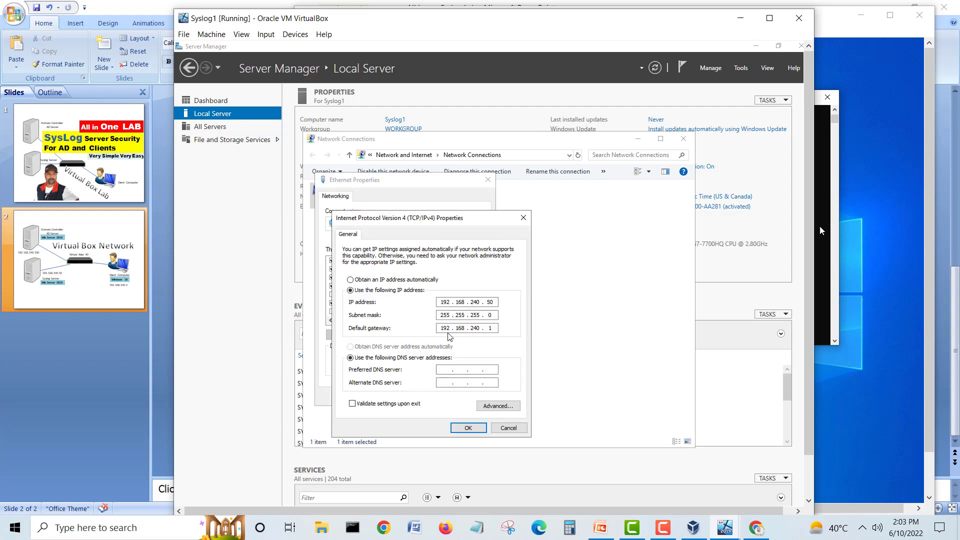
{"action": "left_click", "coordinate": [445, 369]}
{"action": "left_click", "coordinate": [460, 427]}
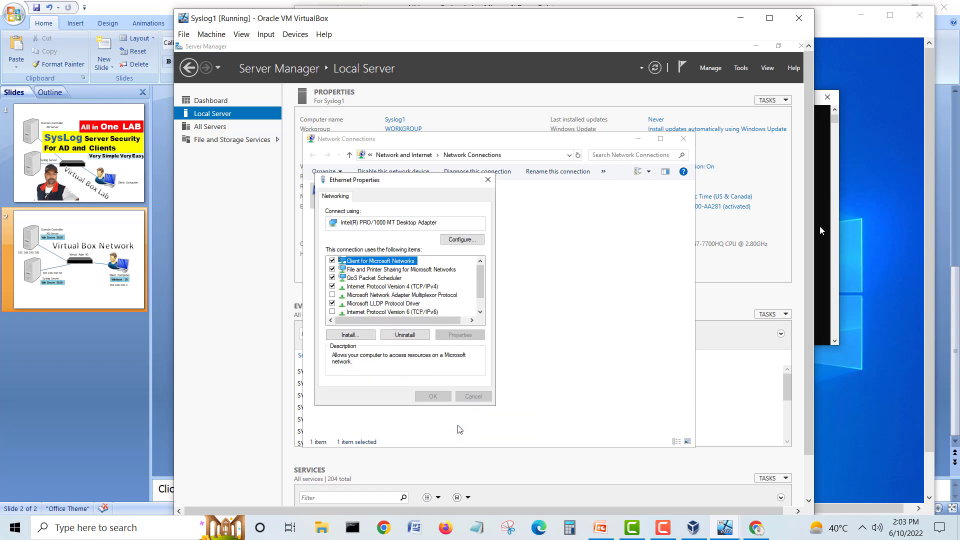
{"action": "left_click", "coordinate": [437, 397]}
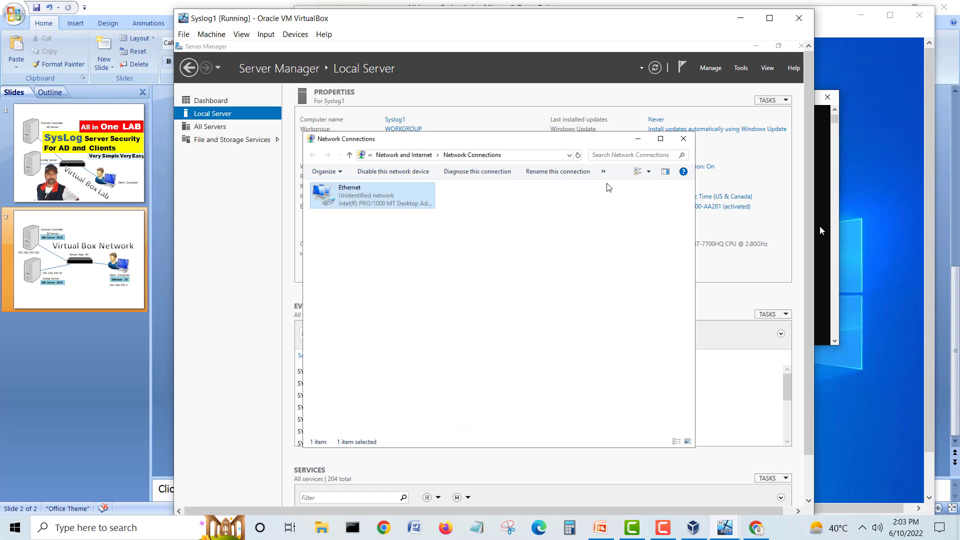
{"action": "left_click", "coordinate": [683, 139]}
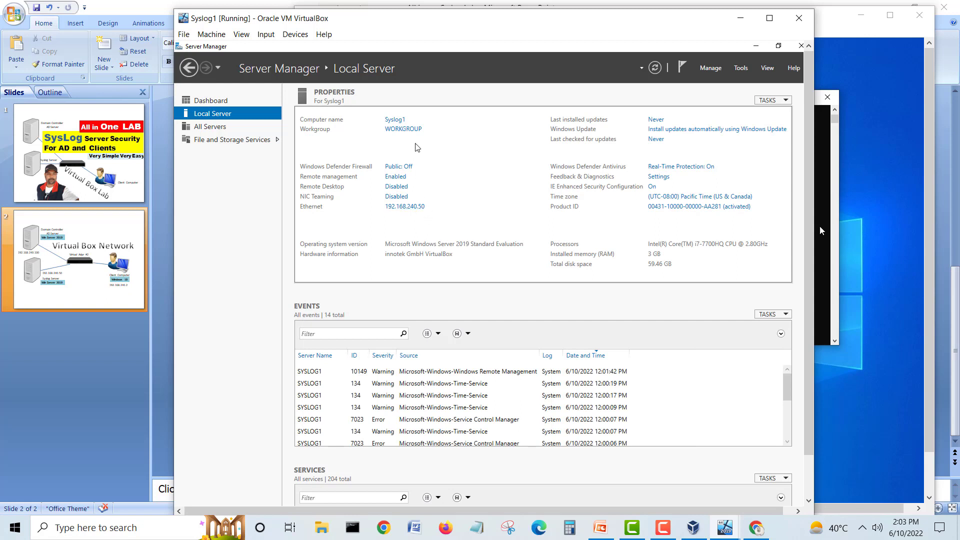
Step: Join Syslog1 to the homelab.com domain using the domain administrator credentials
{"action": "left_click", "coordinate": [410, 130]}
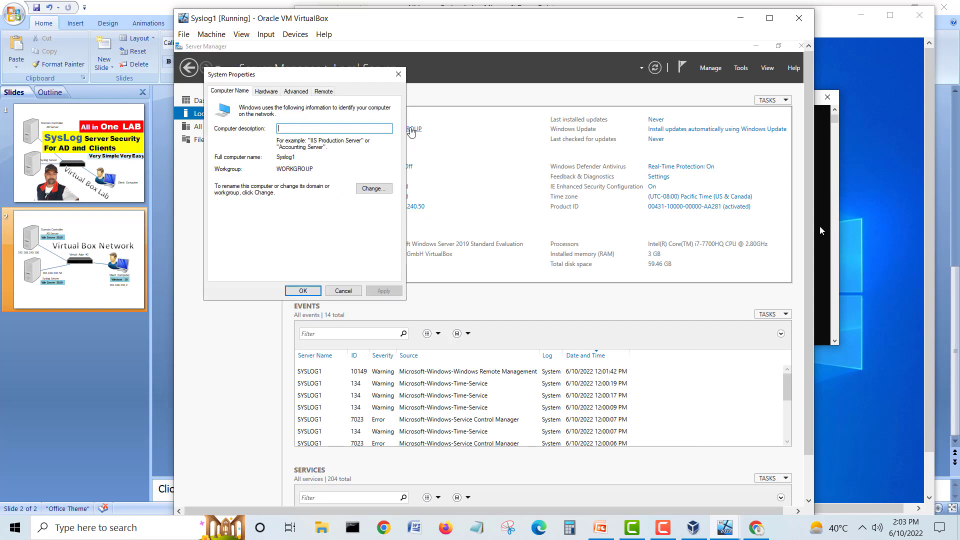
{"action": "left_click", "coordinate": [373, 189]}
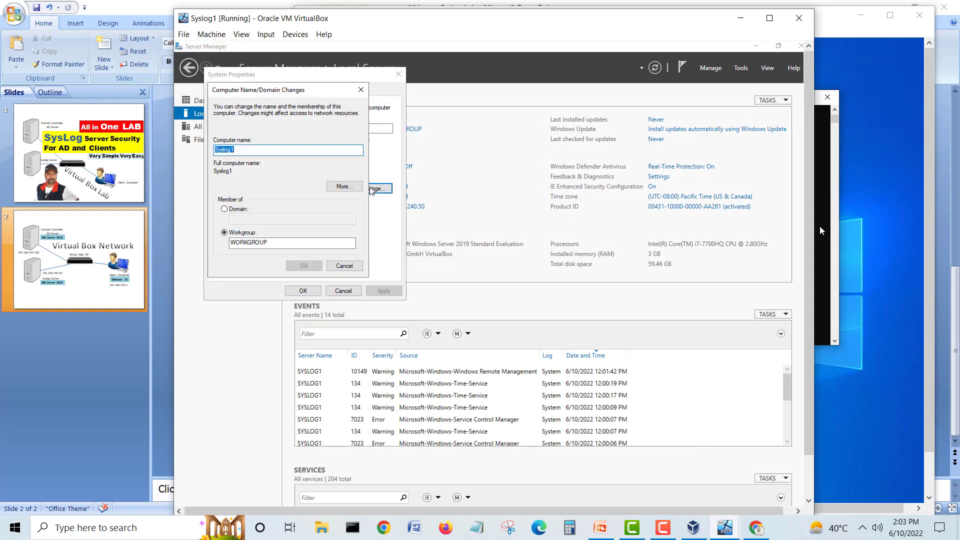
{"action": "left_click", "coordinate": [247, 208]}
{"action": "left_click", "coordinate": [246, 220]}
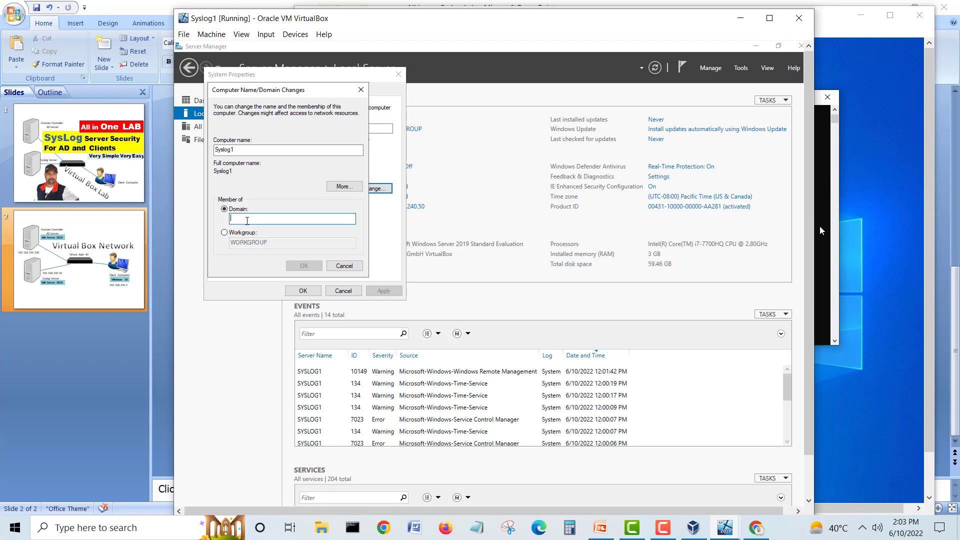
{"action": "type", "text": "homelab.com"}
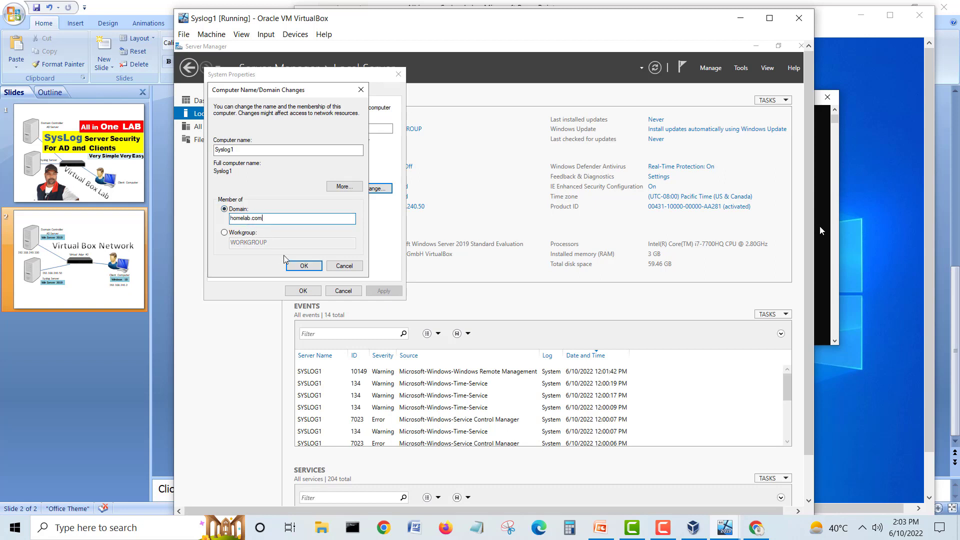
{"action": "left_click", "coordinate": [295, 262]}
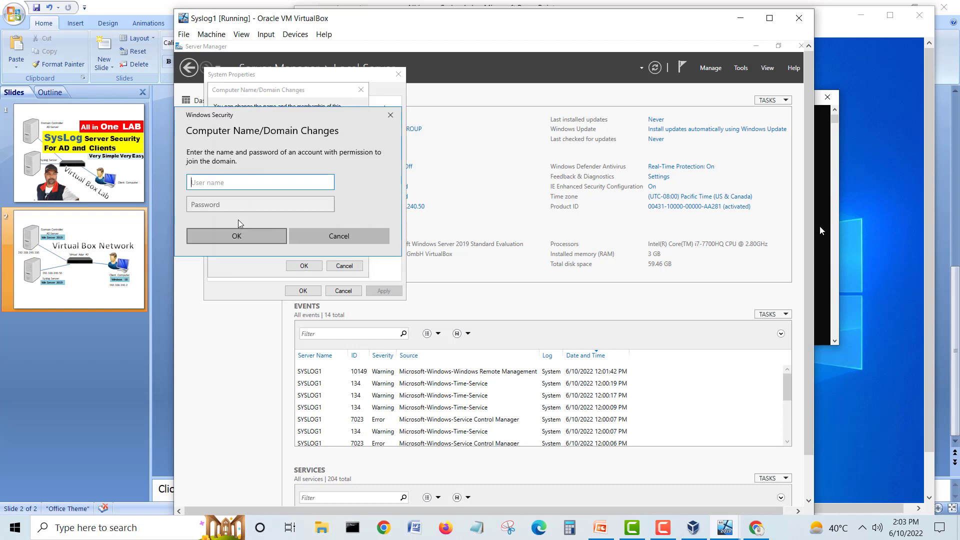
{"action": "type", "text": "administrator"}
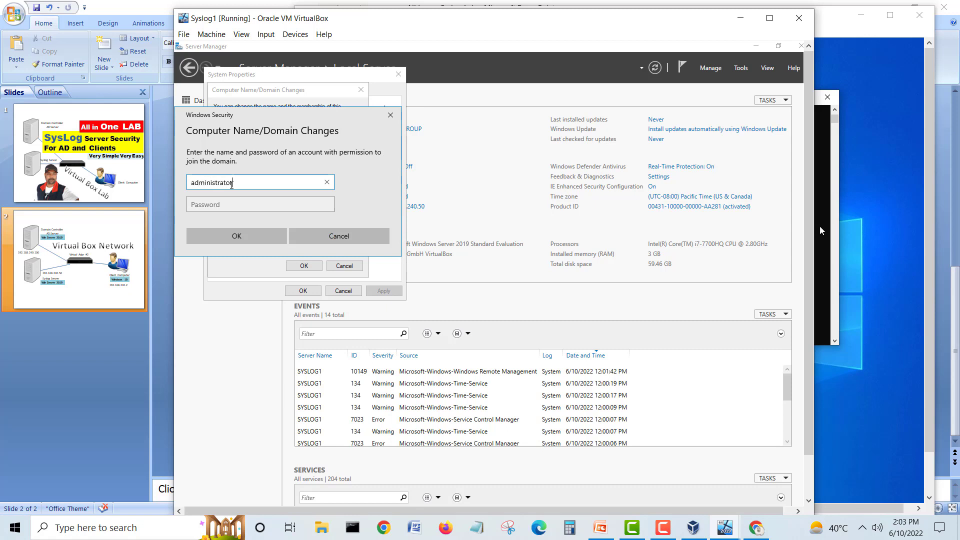
{"action": "key", "text": "Tab"}
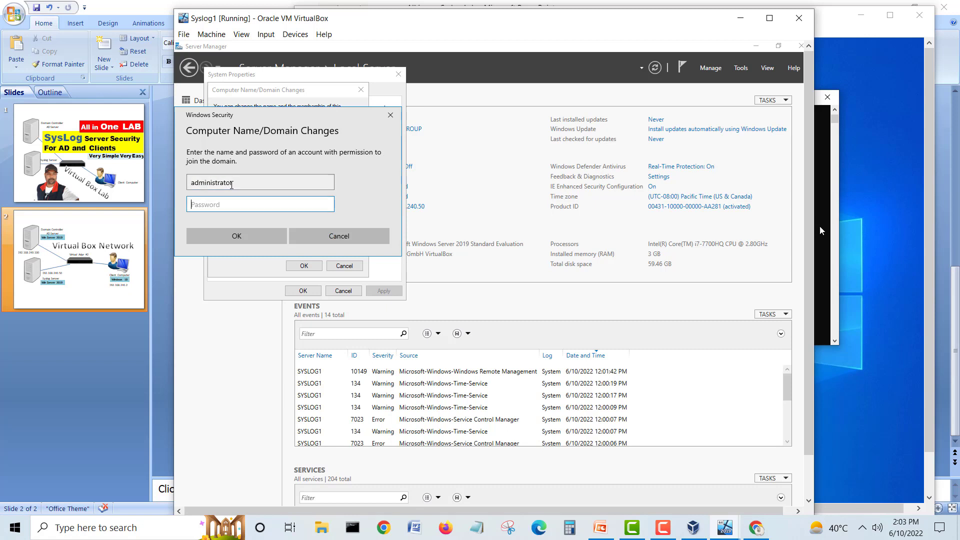
{"action": "type", "text": "P"}
{"action": "type", "text": "•••••"}
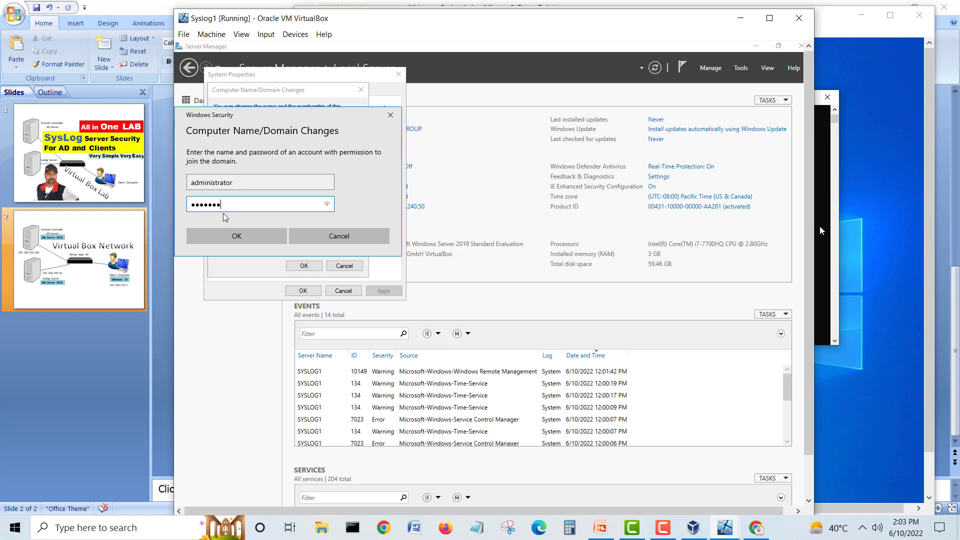
{"action": "left_click", "coordinate": [220, 239]}
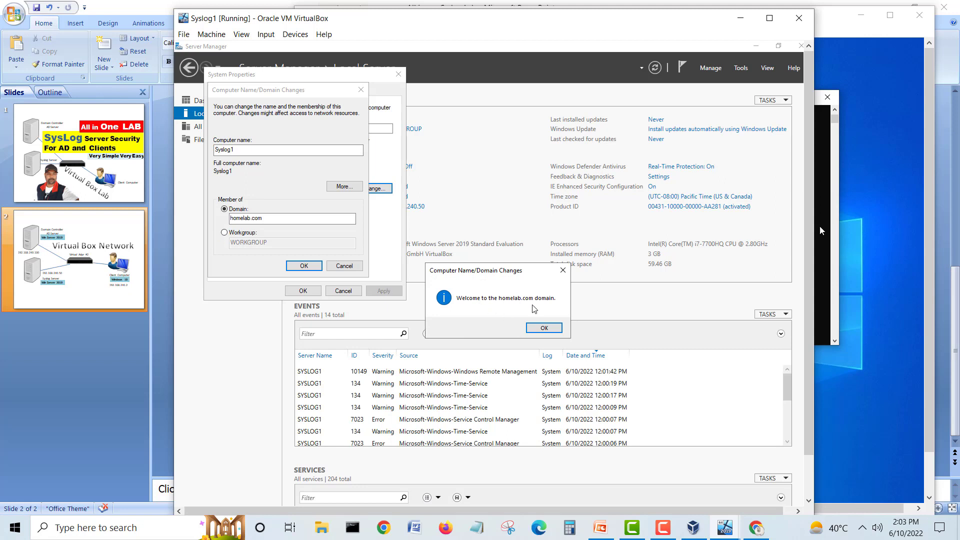
Step: Acknowledge the welcome and restart notices and restart Syslog1 now
{"action": "left_click", "coordinate": [543, 326]}
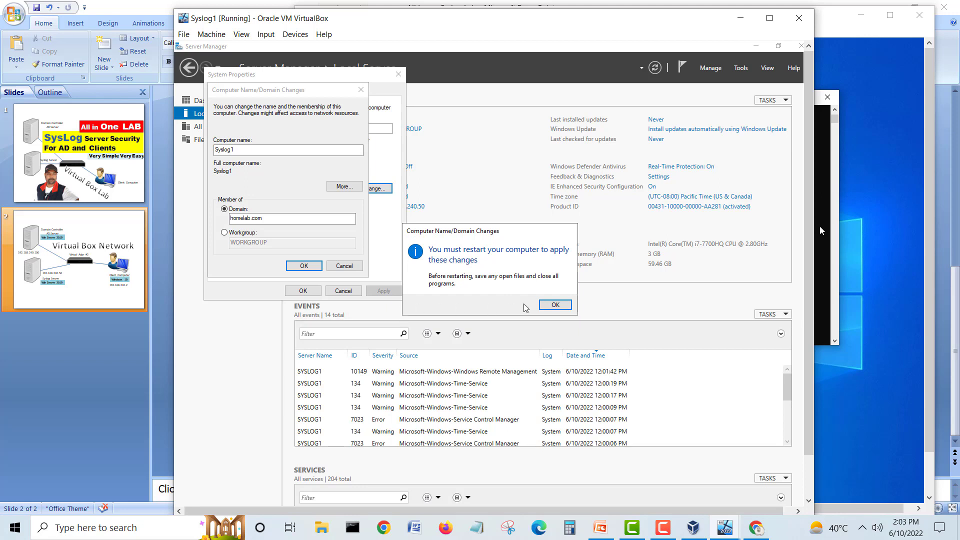
{"action": "left_click", "coordinate": [554, 304]}
{"action": "left_click", "coordinate": [305, 291]}
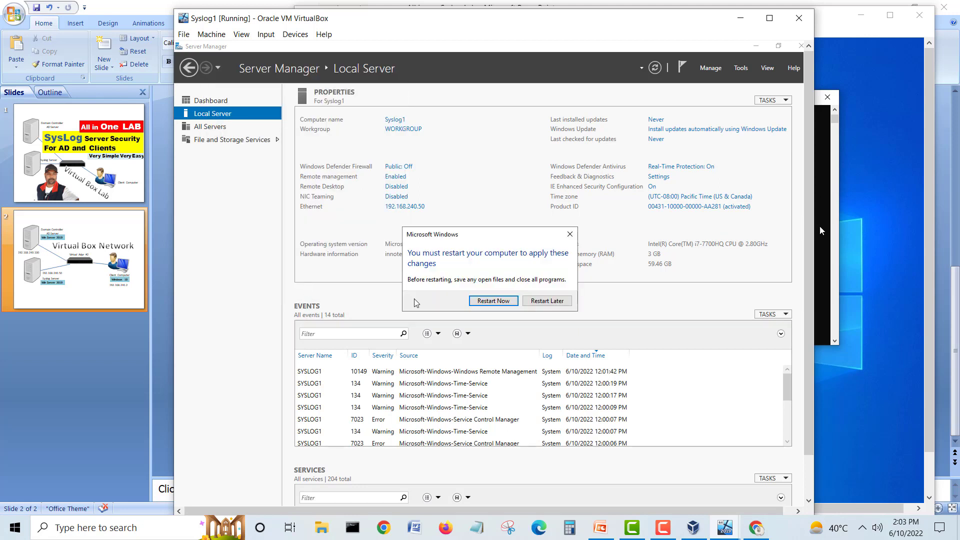
{"action": "left_click", "coordinate": [487, 301]}
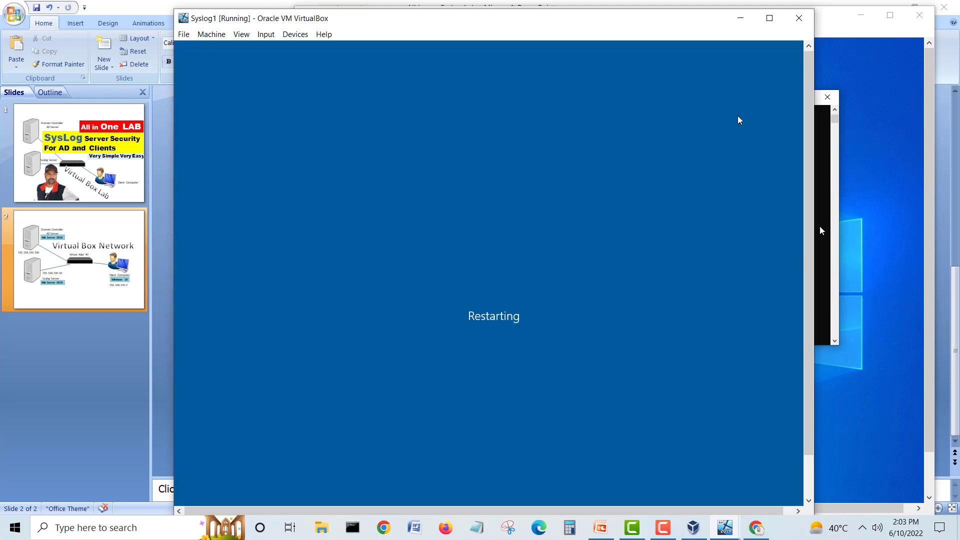
{"action": "left_click", "coordinate": [881, 67]}
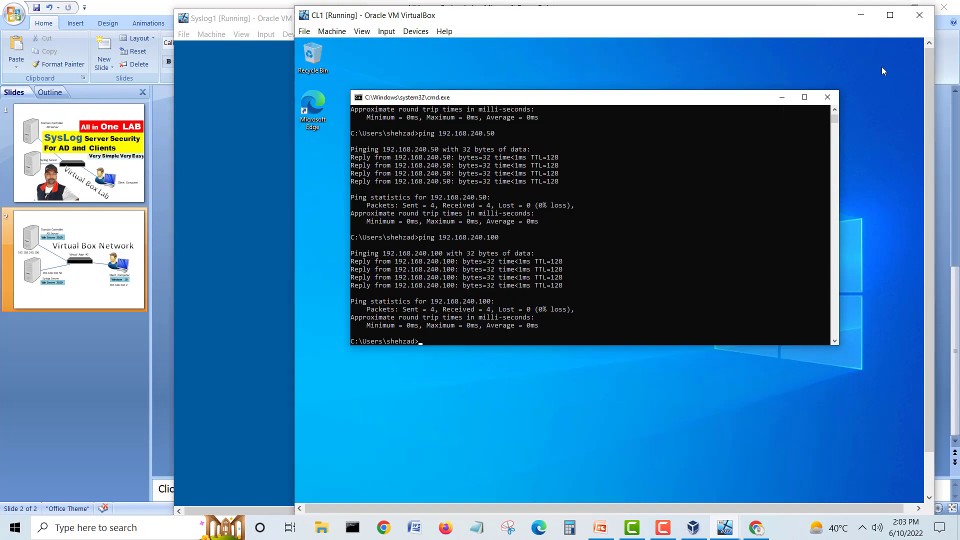
Step: Close CL1's command prompt and search the Start menu for This PC
{"action": "left_click", "coordinate": [827, 98]}
{"action": "left_click_drag", "start_coordinate": [927, 124], "coordinate": [926, 243]}
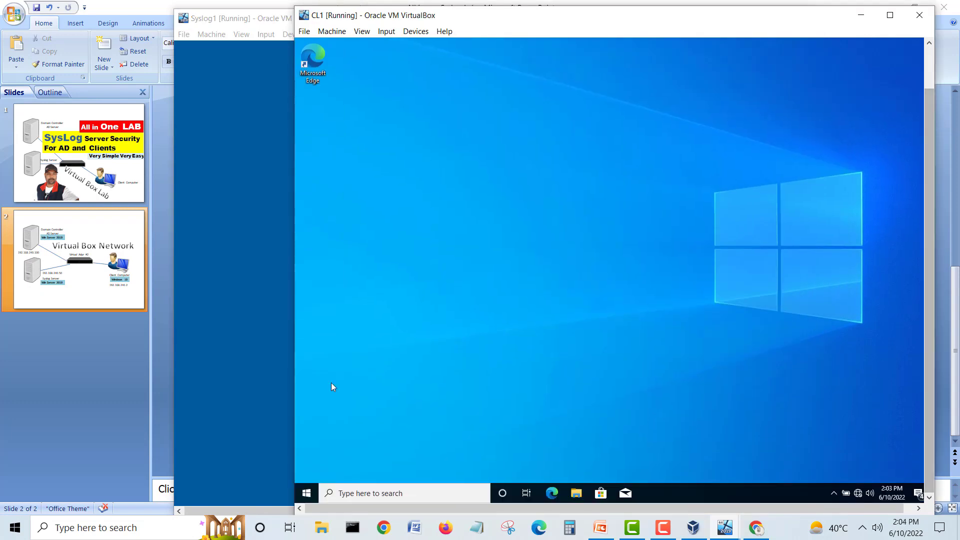
{"action": "left_click", "coordinate": [307, 496]}
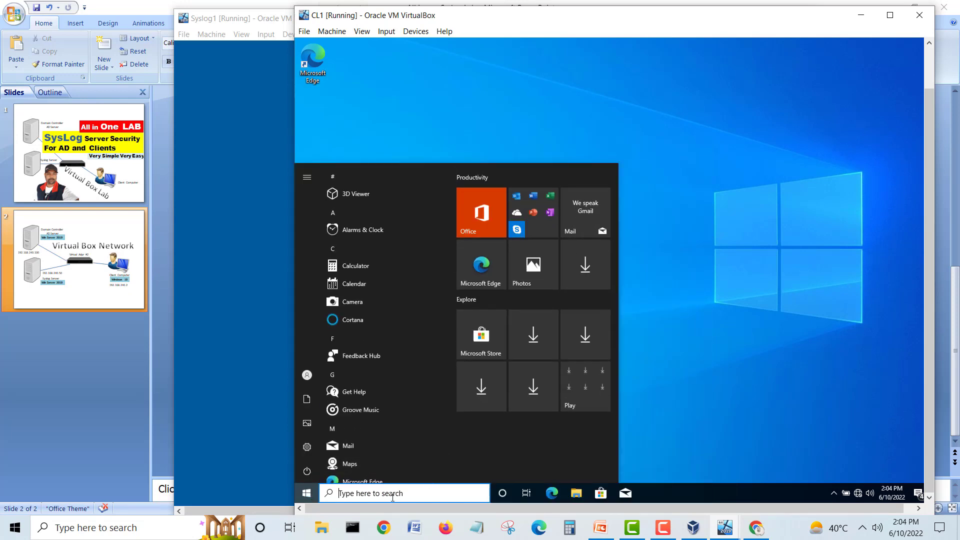
{"action": "left_click", "coordinate": [394, 497]}
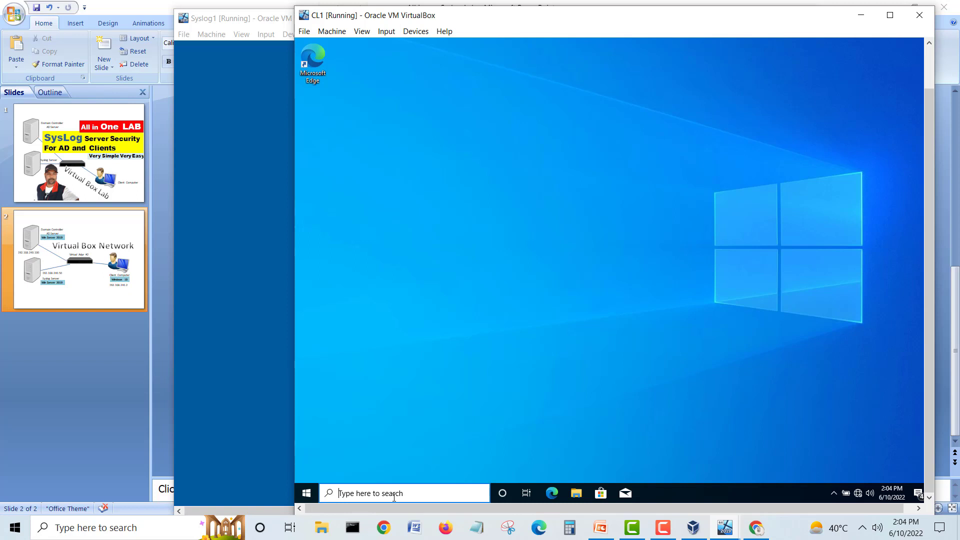
{"action": "type", "text": "this"}
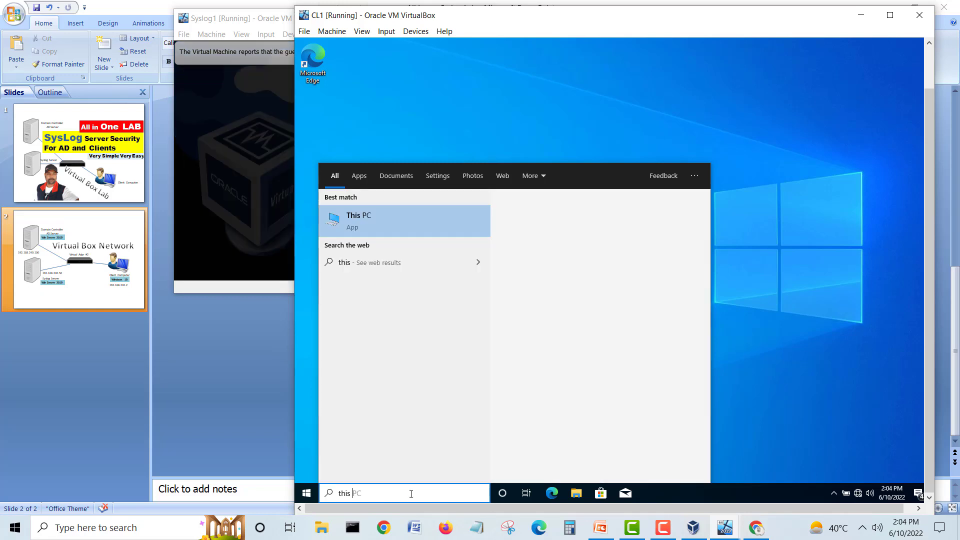
Step: Open This PC's properties and go to Advanced system settings
{"action": "right_click", "coordinate": [365, 220]}
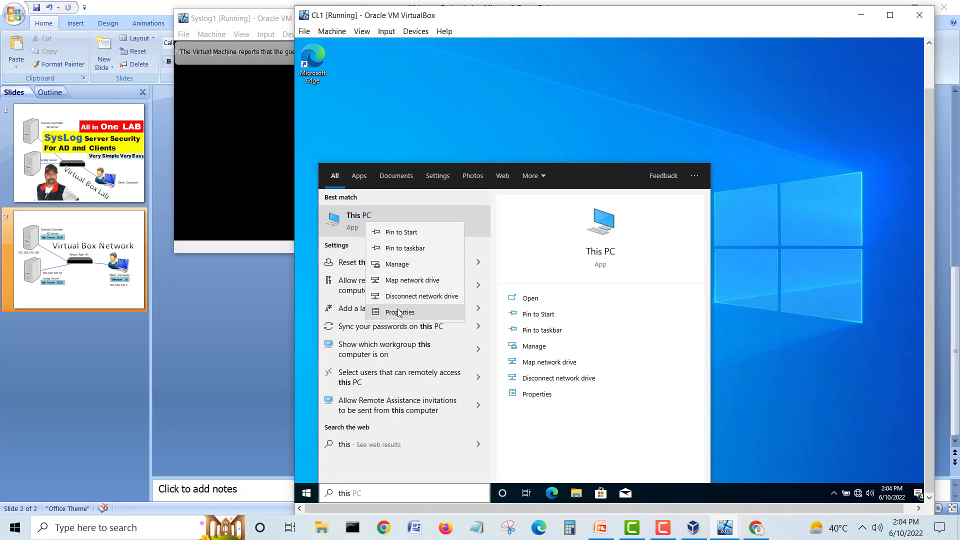
{"action": "left_click", "coordinate": [400, 312]}
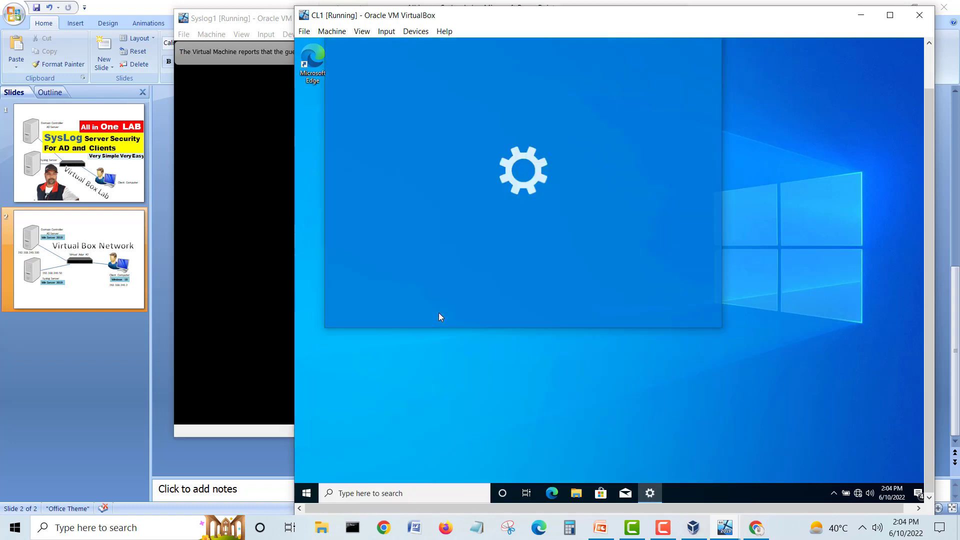
{"action": "left_click_drag", "start_coordinate": [931, 180], "coordinate": [928, 135]}
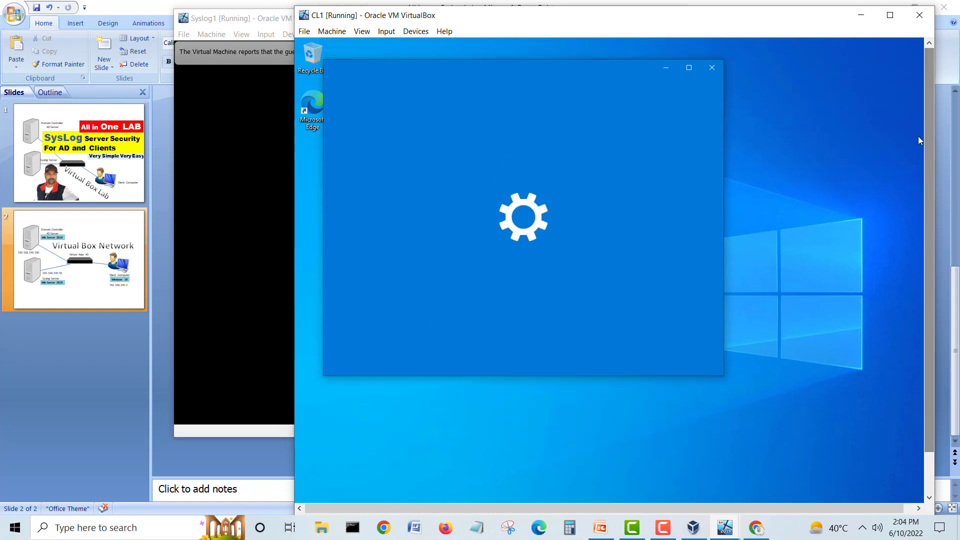
{"action": "left_click_drag", "start_coordinate": [556, 68], "coordinate": [605, 80]}
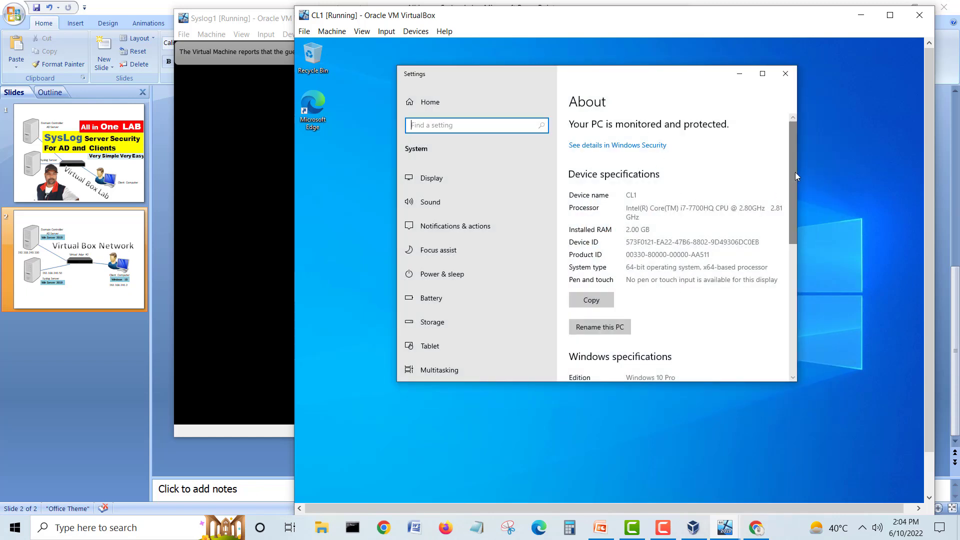
{"action": "left_click_drag", "start_coordinate": [793, 167], "coordinate": [795, 310]}
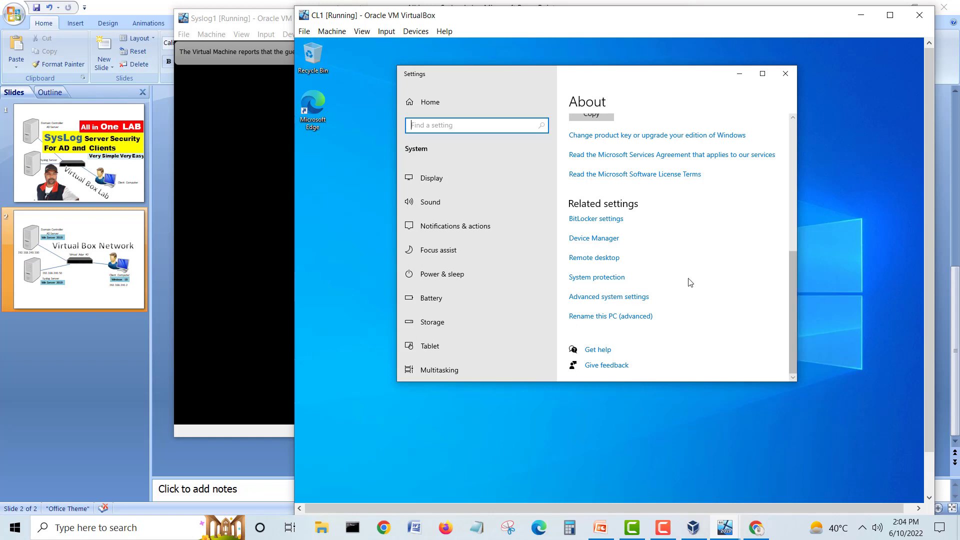
{"action": "left_click", "coordinate": [635, 299]}
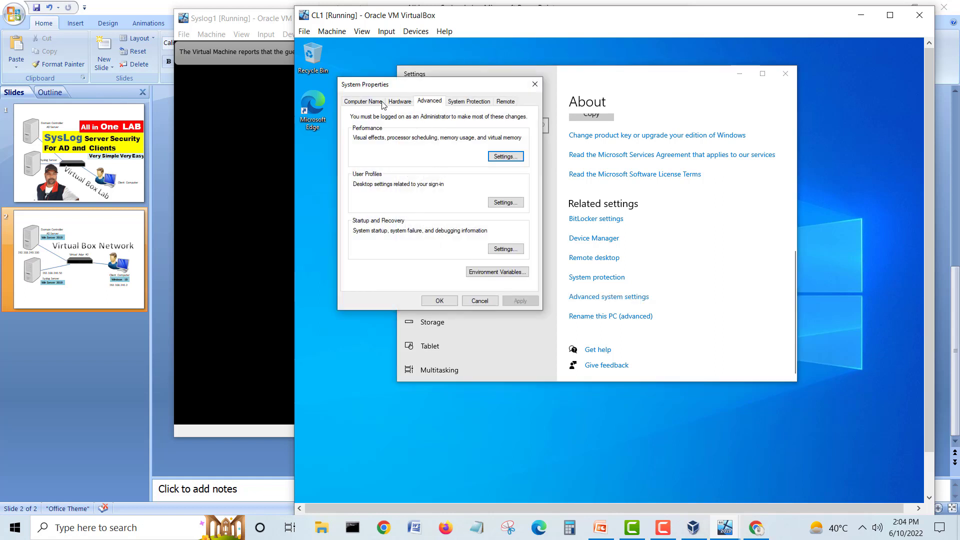
Step: On CL1's Computer Name tab, choose Change, select Domain and enter homelab.com
{"action": "left_click", "coordinate": [380, 102]}
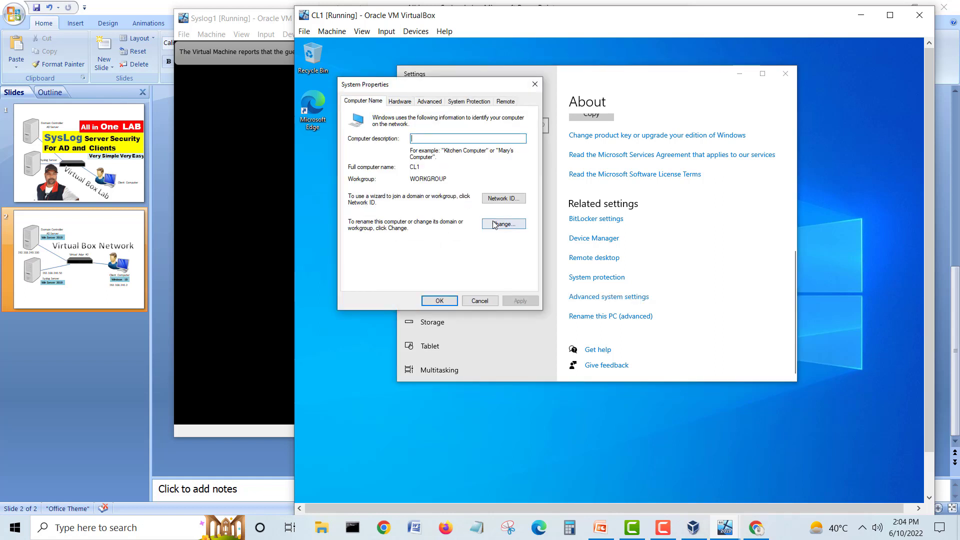
{"action": "left_click", "coordinate": [504, 224]}
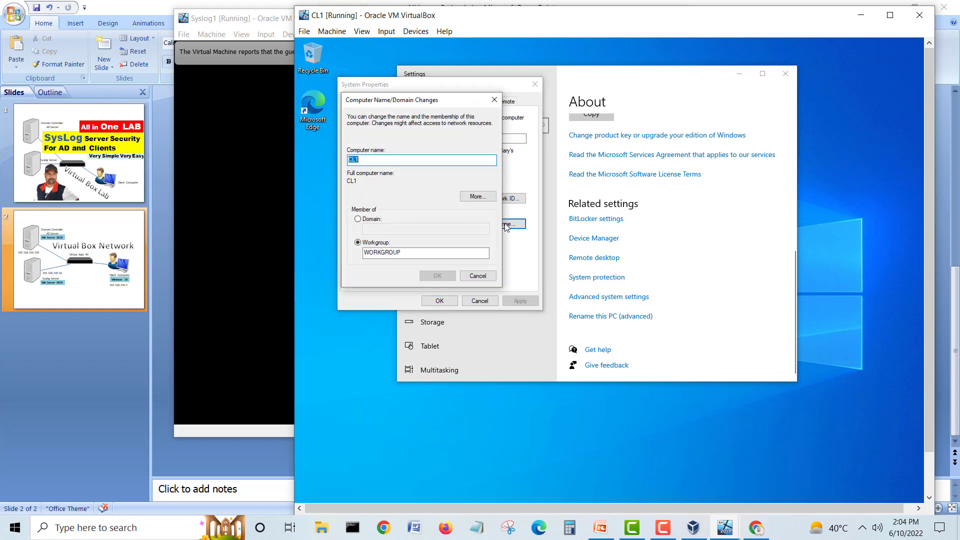
{"action": "left_click", "coordinate": [380, 219]}
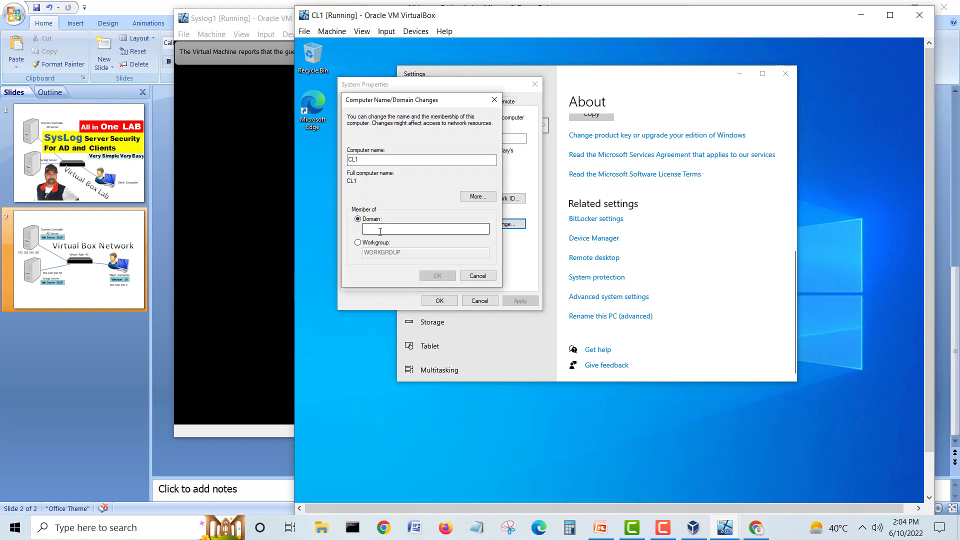
{"action": "left_click", "coordinate": [381, 228]}
{"action": "type", "text": "homelab.com"}
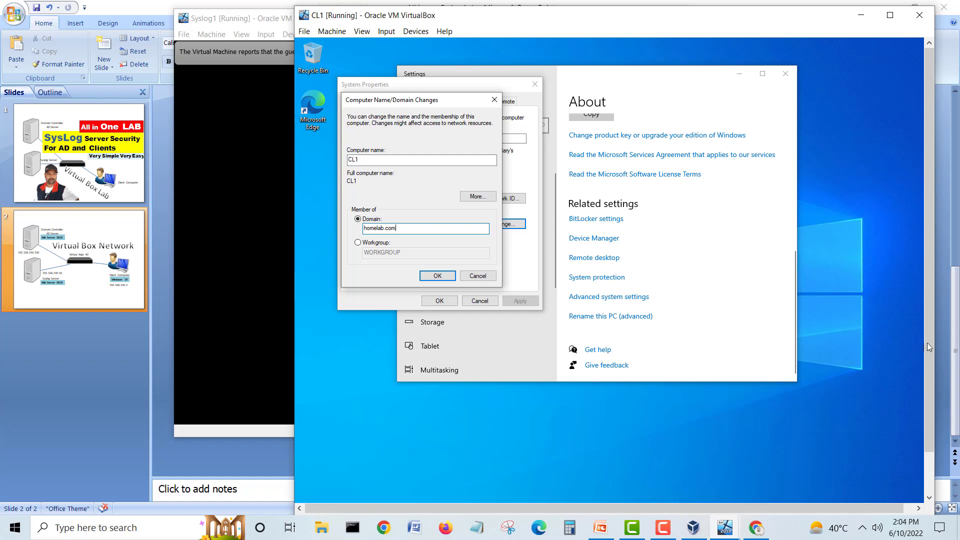
{"action": "scroll", "coordinate": [927, 343], "scroll_direction": "down", "scroll_amount": 2}
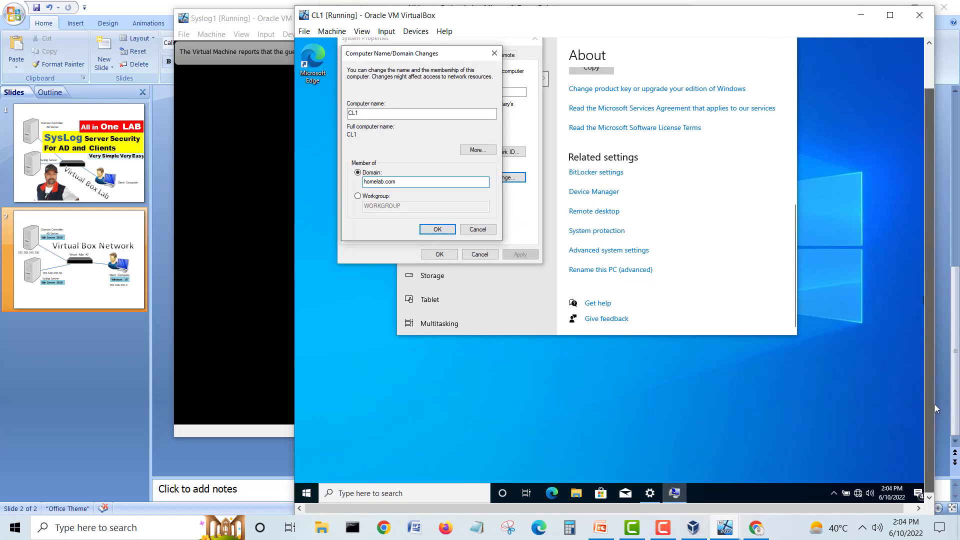
Step: Open CL1's Network & Internet settings and its list of network adapters
{"action": "right_click", "coordinate": [859, 494]}
{"action": "left_click", "coordinate": [860, 482]}
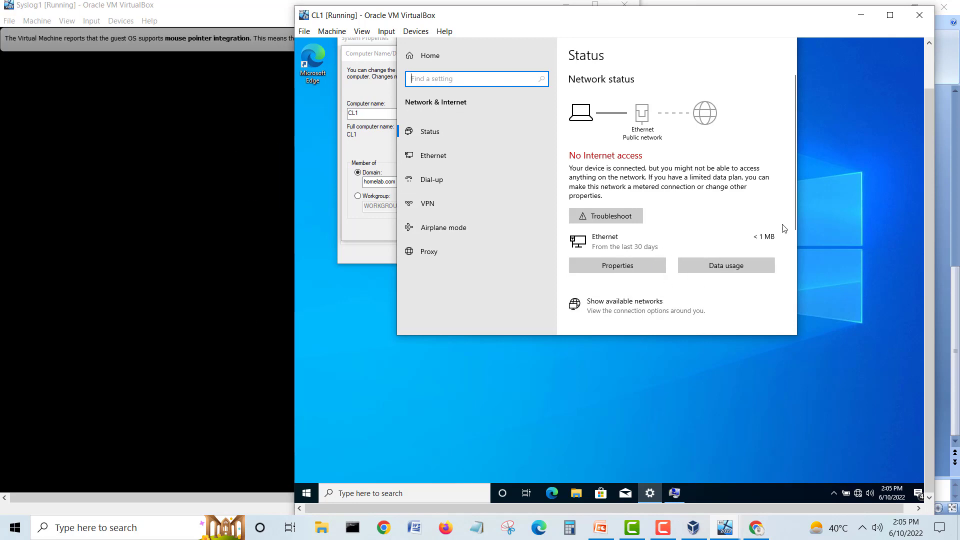
{"action": "scroll", "coordinate": [745, 186], "scroll_direction": "down", "scroll_amount": 4}
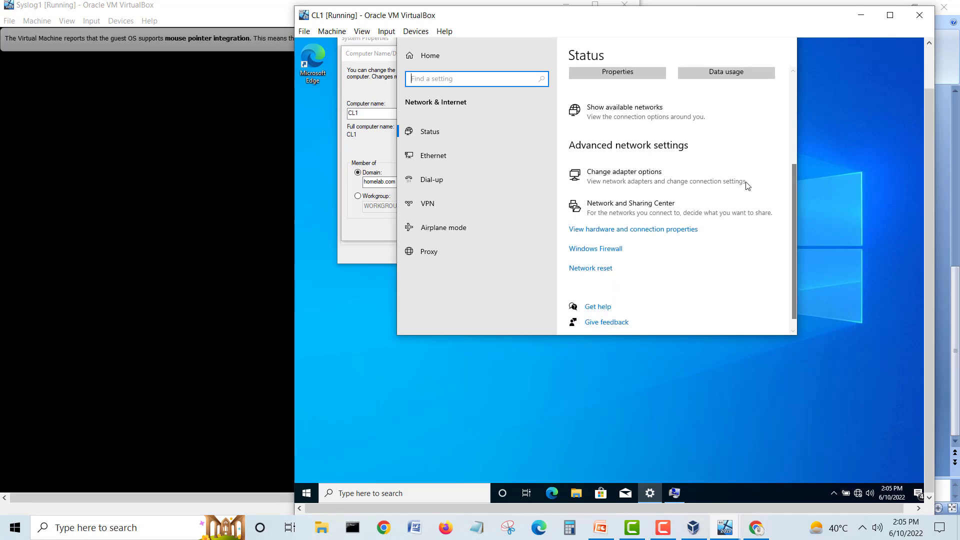
{"action": "scroll", "coordinate": [745, 186], "scroll_direction": "up", "scroll_amount": 3}
{"action": "scroll", "coordinate": [745, 181], "scroll_direction": "down", "scroll_amount": 3}
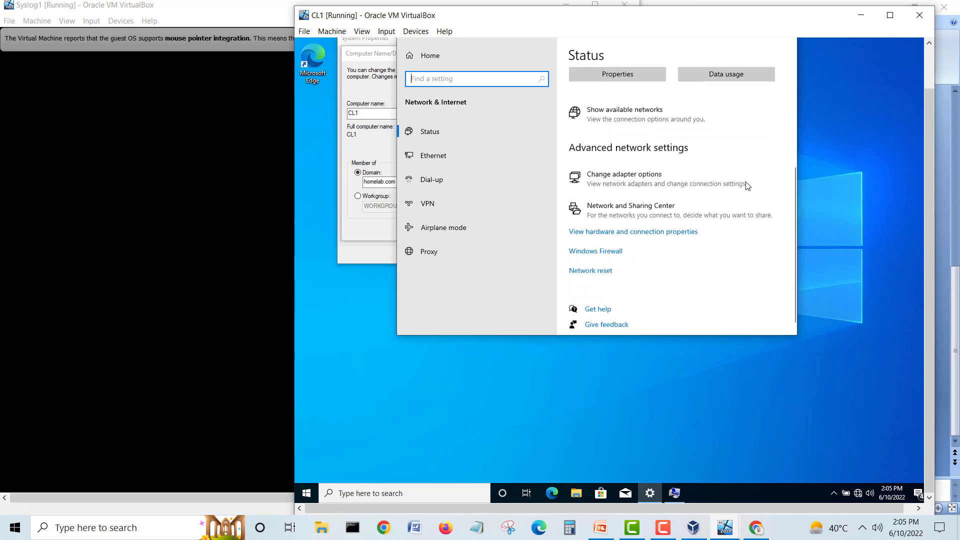
{"action": "left_click", "coordinate": [632, 171]}
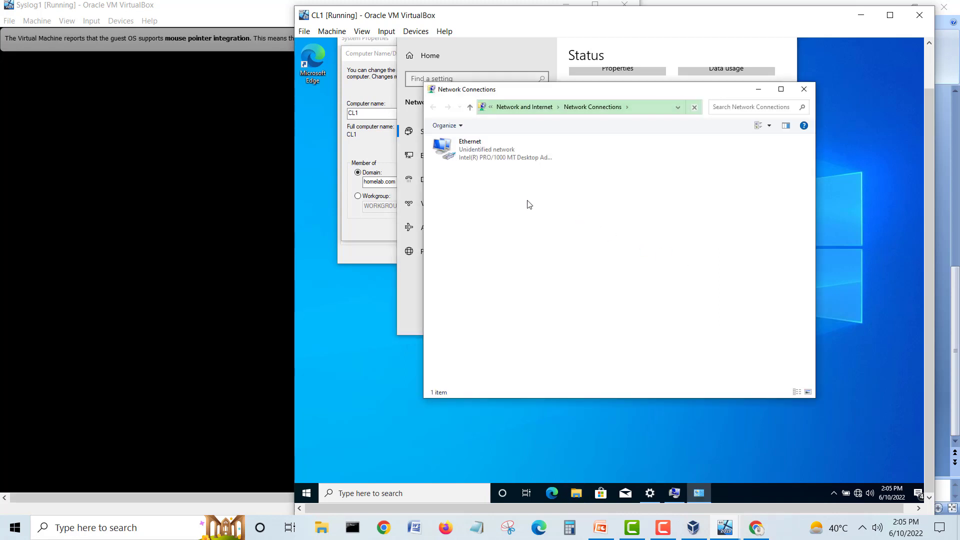
Step: Confirm the Ethernet adapter's IPv4 preferred DNS is 192.168.240.100, then close the adapter windows
{"action": "left_click", "coordinate": [488, 154]}
{"action": "right_click", "coordinate": [488, 154]}
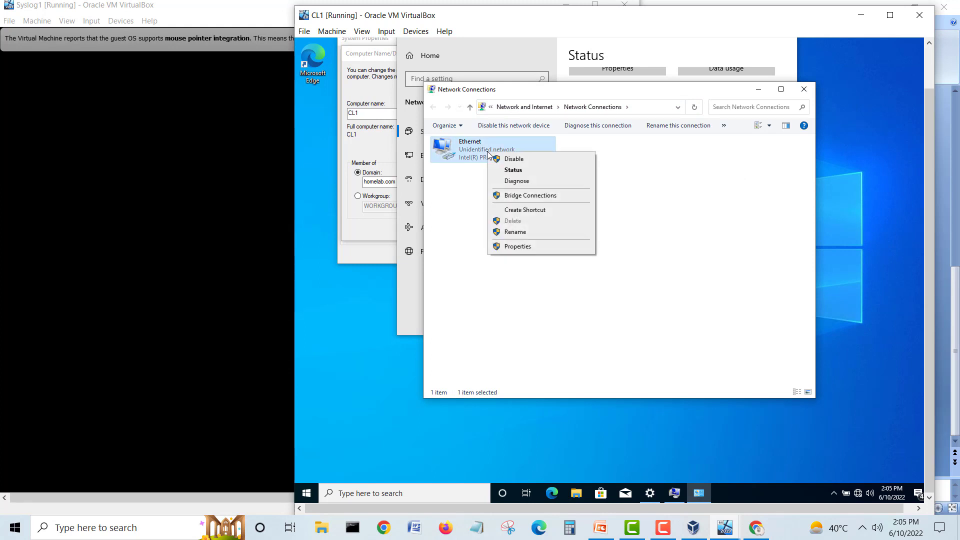
{"action": "left_click", "coordinate": [521, 247]}
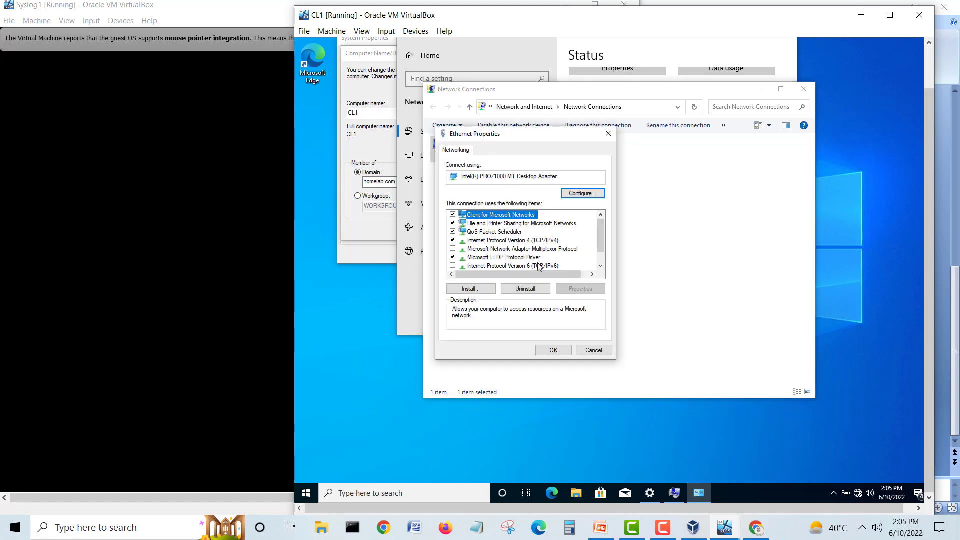
{"action": "left_click", "coordinate": [539, 241]}
{"action": "left_click", "coordinate": [579, 290]}
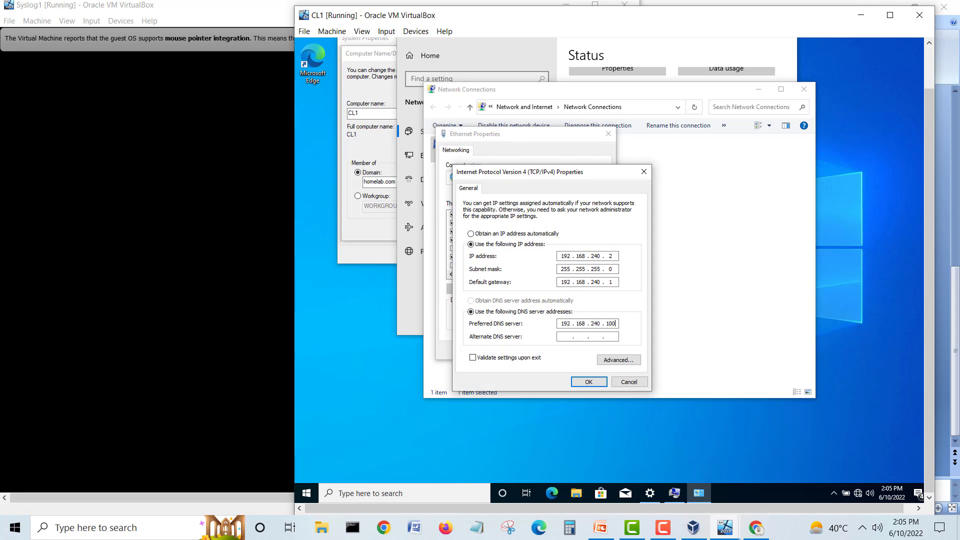
{"action": "left_click", "coordinate": [589, 383]}
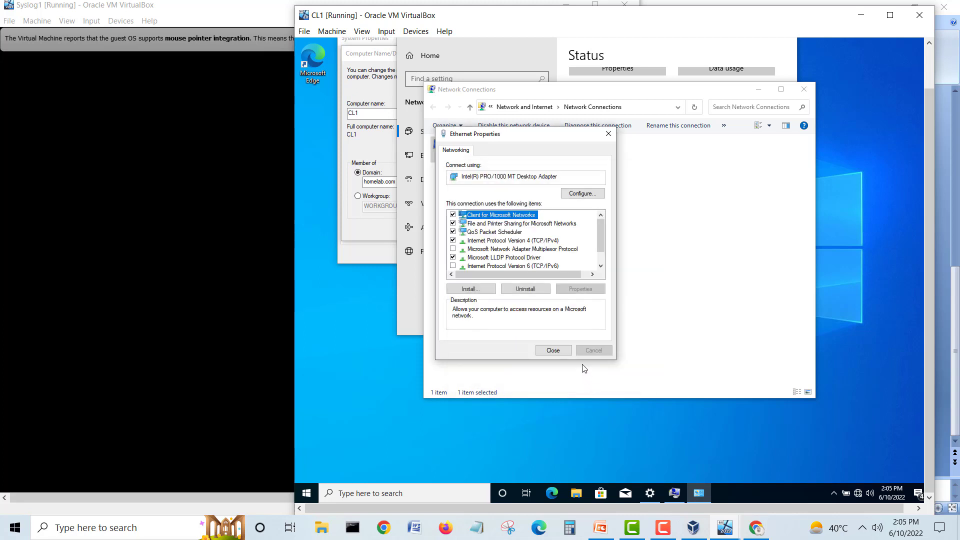
{"action": "left_click", "coordinate": [553, 351]}
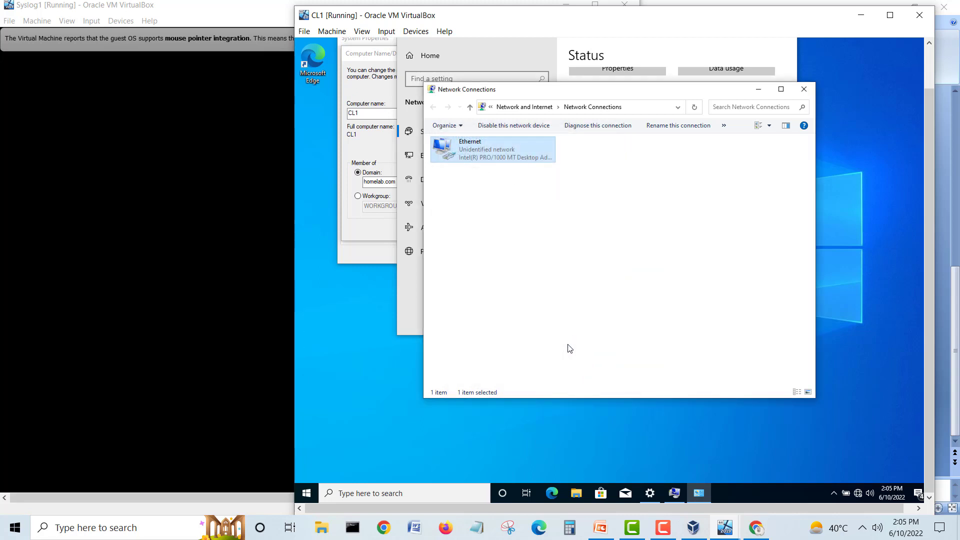
{"action": "left_click", "coordinate": [803, 90]}
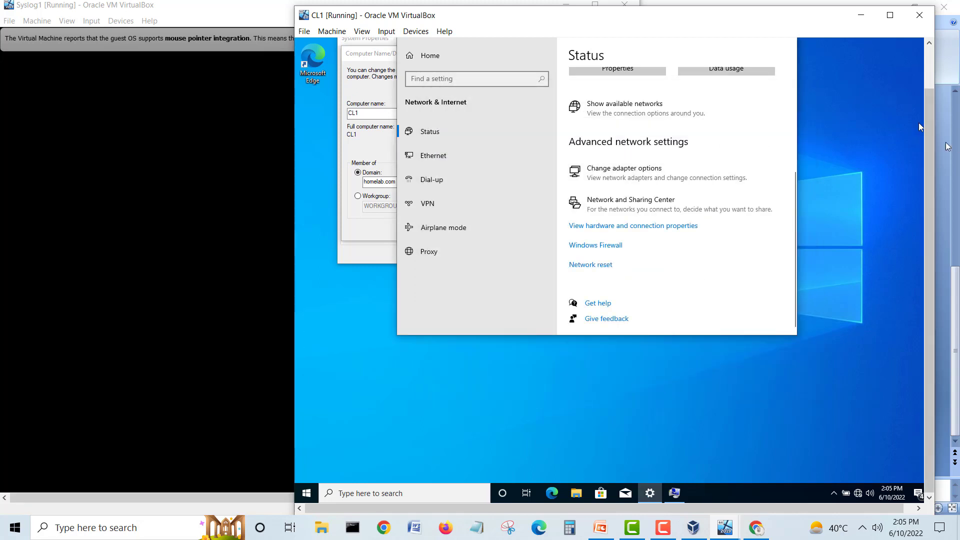
{"action": "left_click_drag", "start_coordinate": [929, 143], "coordinate": [928, 98]}
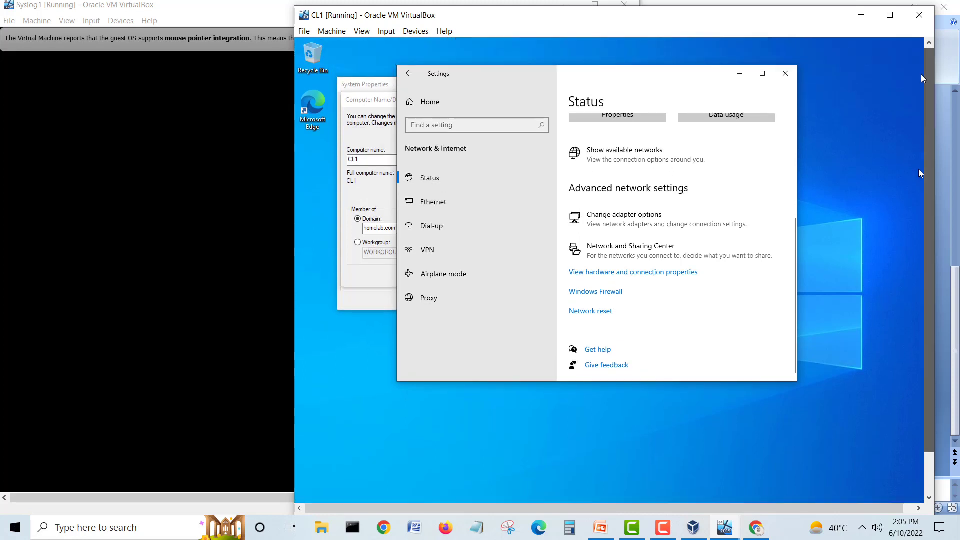
Step: Confirm joining homelab.com using the domain administrator account and its password
{"action": "left_click", "coordinate": [787, 72]}
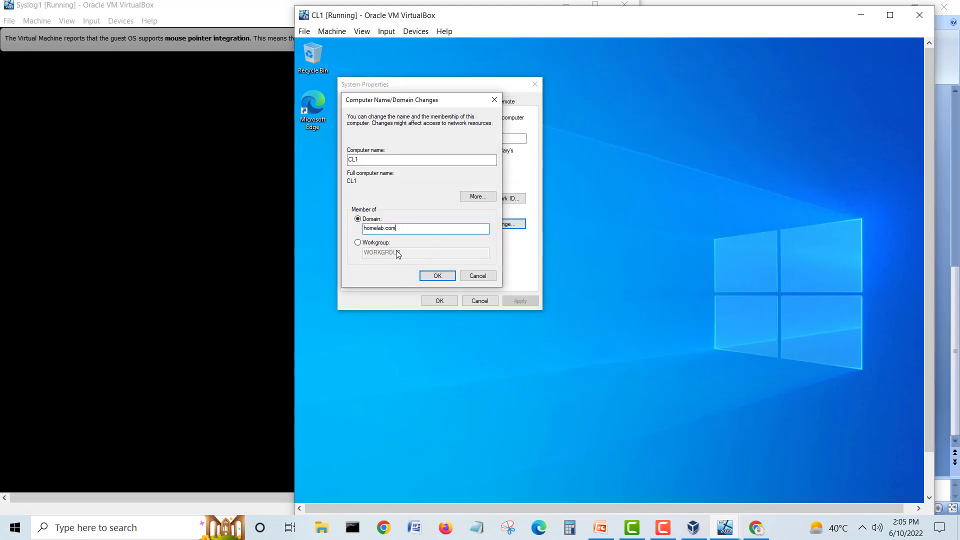
{"action": "left_click", "coordinate": [431, 276]}
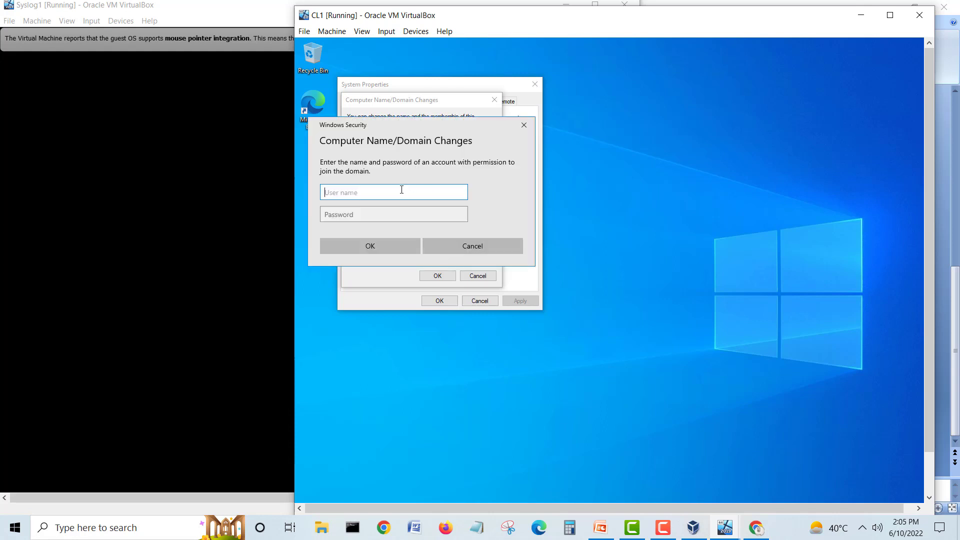
{"action": "type", "text": "administrator"}
{"action": "key", "text": "Tab"}
{"action": "type", "text": "***"}
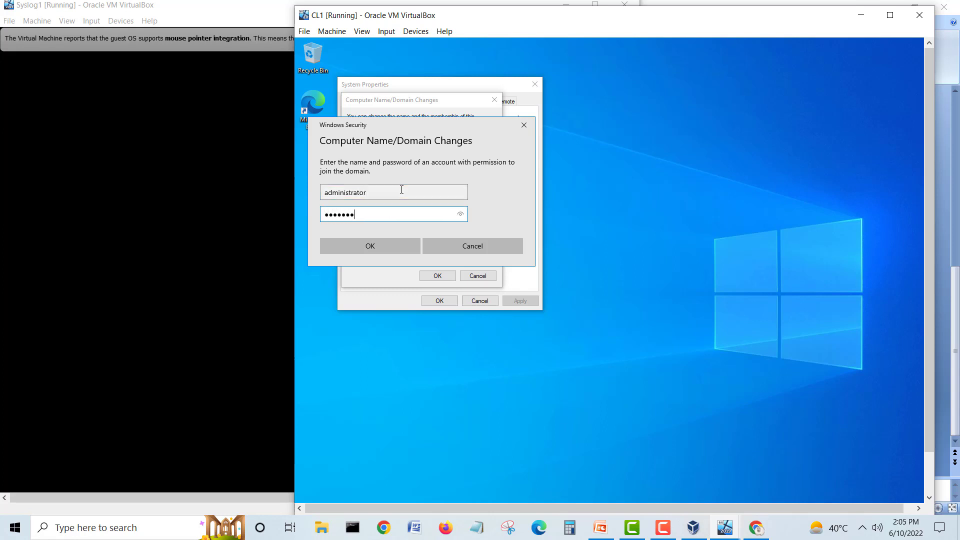
{"action": "left_click", "coordinate": [367, 246]}
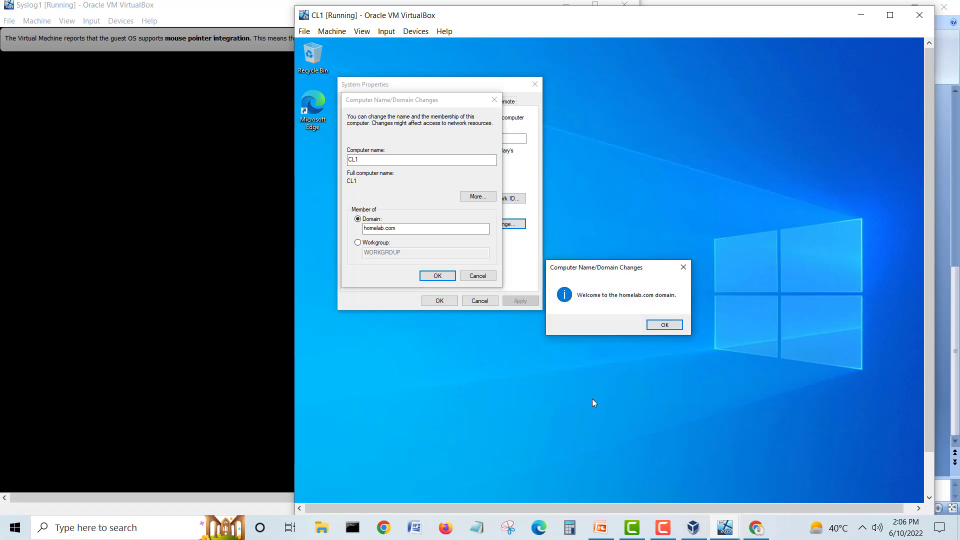
Step: Accept the domain welcome and restart notices and restart CL1 now
{"action": "left_click", "coordinate": [662, 325]}
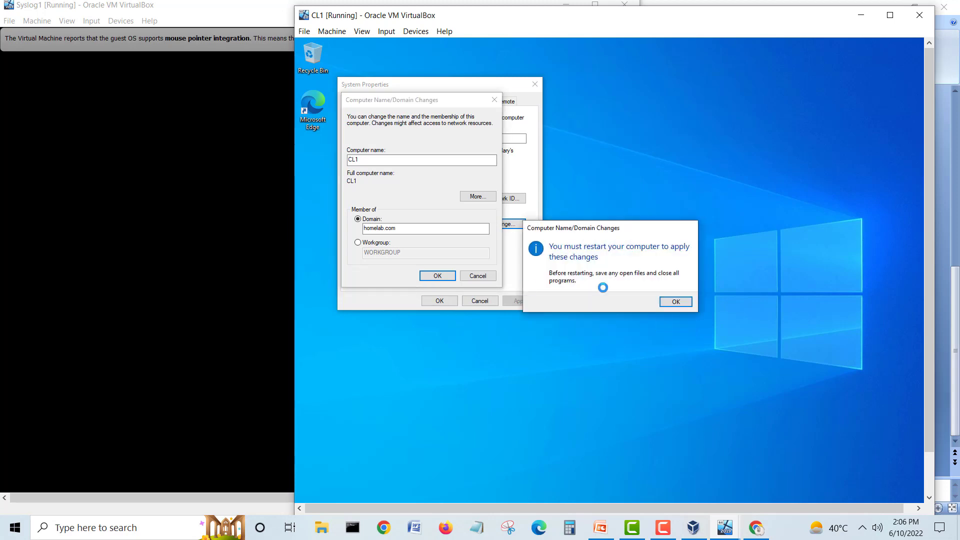
{"action": "left_click", "coordinate": [676, 300]}
{"action": "left_click", "coordinate": [438, 277]}
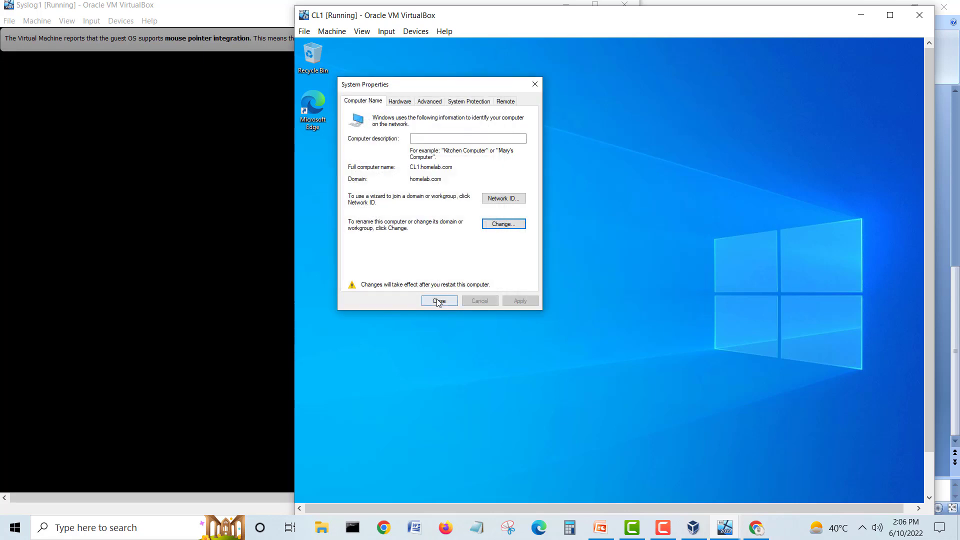
{"action": "left_click", "coordinate": [439, 301]}
{"action": "left_click", "coordinate": [596, 295]}
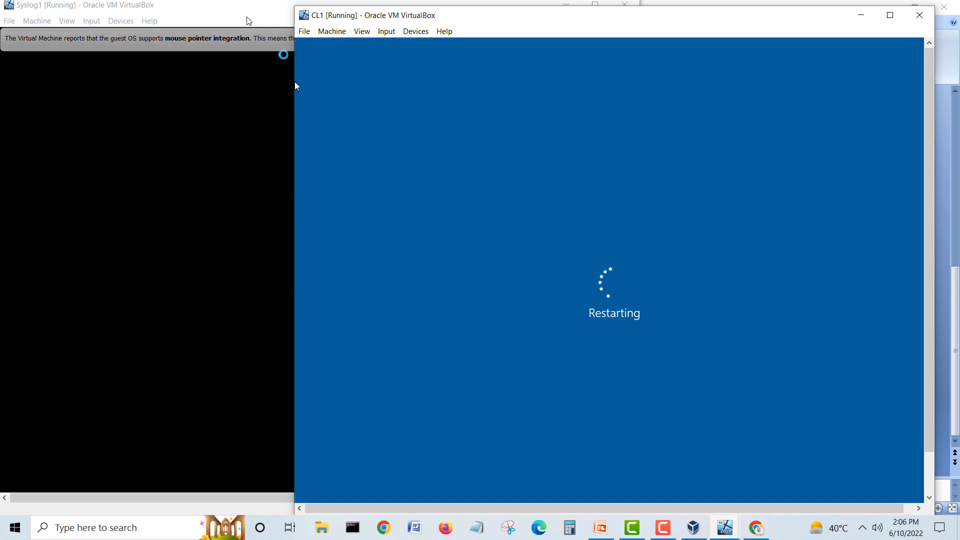
Step: Rearrange the Syslog1 and CL1 windows and bring DC1 to the front
{"action": "left_click", "coordinate": [293, 83]}
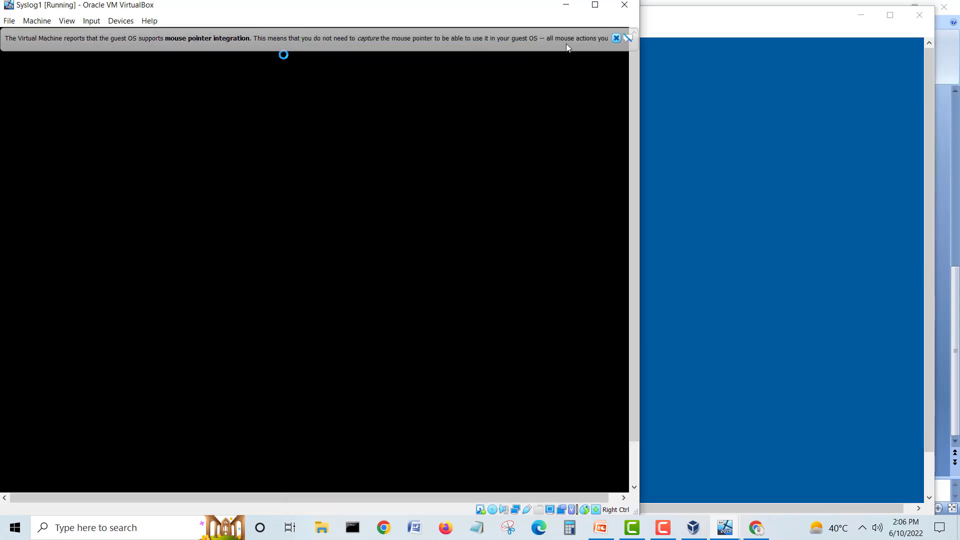
{"action": "left_click", "coordinate": [616, 39]}
{"action": "left_click_drag", "start_coordinate": [260, 11], "coordinate": [379, 20]}
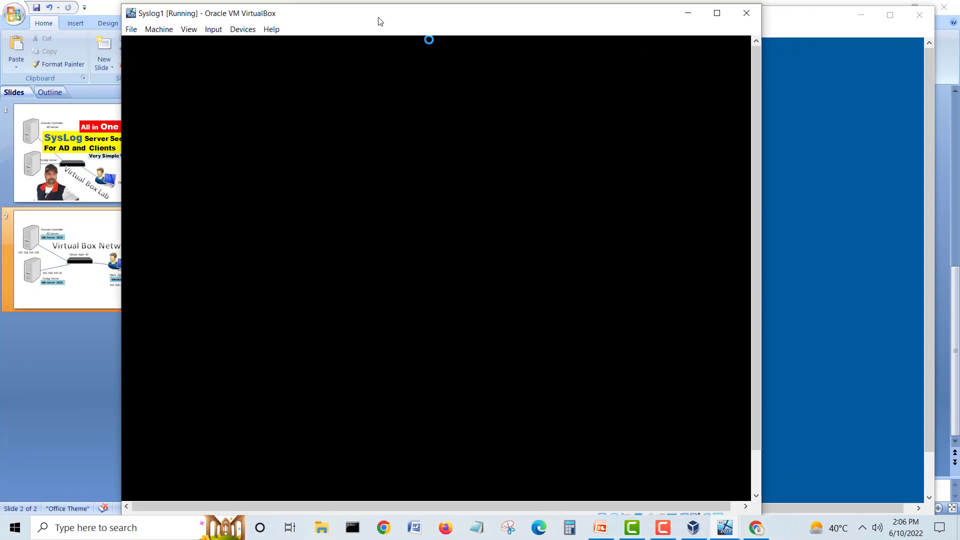
{"action": "left_click", "coordinate": [788, 39]}
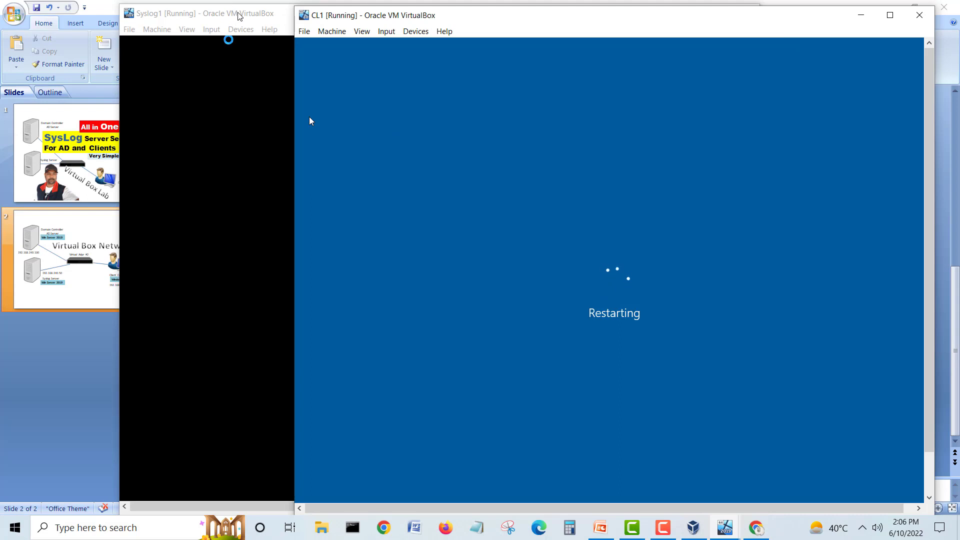
{"action": "left_click", "coordinate": [291, 39]}
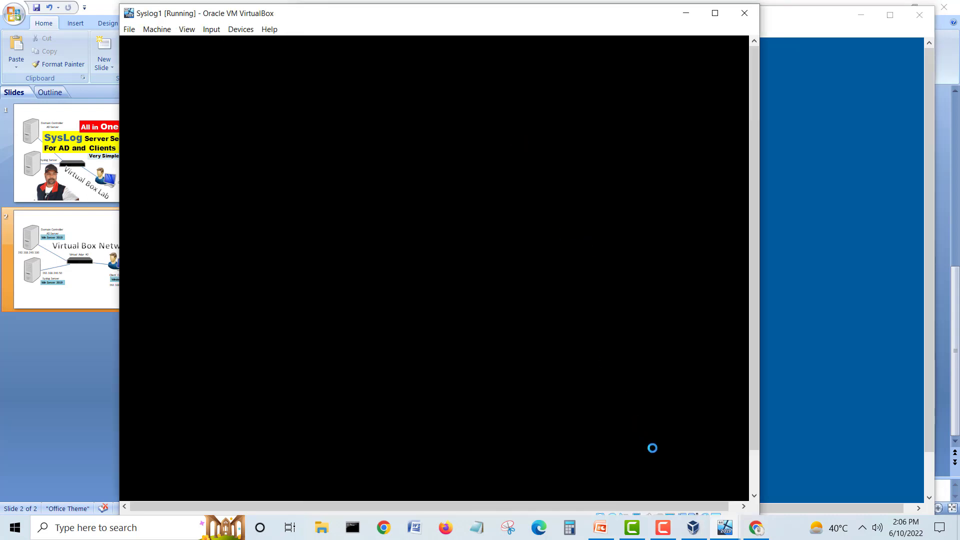
{"action": "left_click", "coordinate": [719, 529]}
{"action": "left_click", "coordinate": [640, 479]}
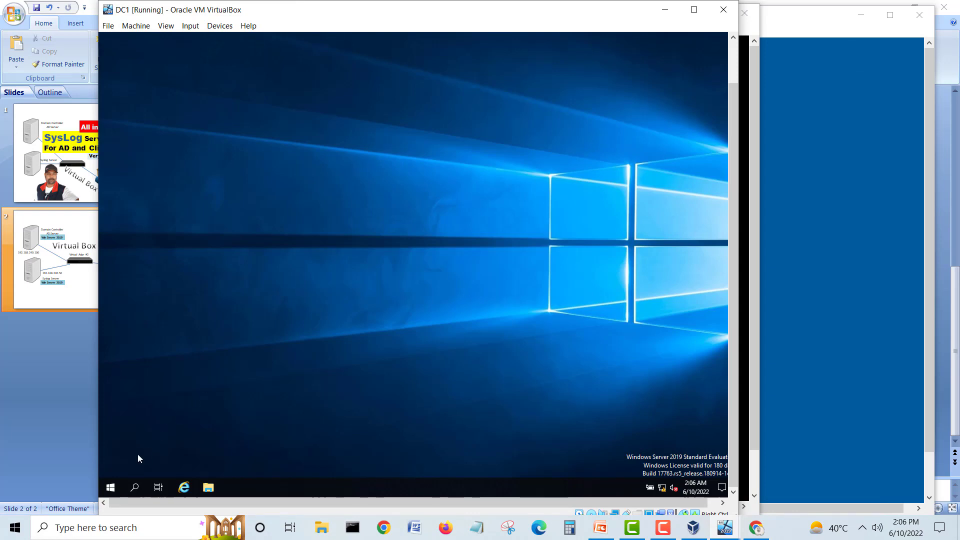
Step: Search 'active' on DC1 and pin Active Directory Users and Computers to the taskbar
{"action": "left_click", "coordinate": [111, 488]}
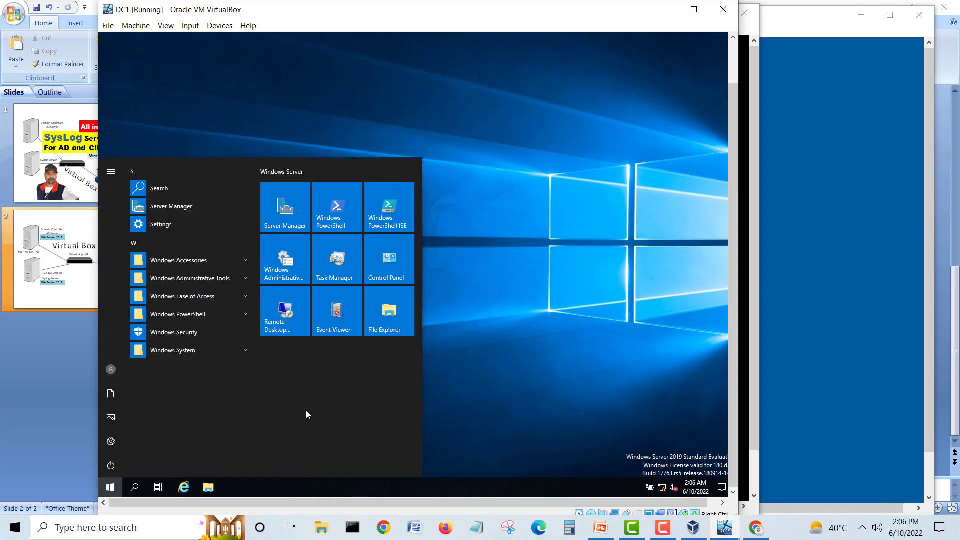
{"action": "left_click", "coordinate": [135, 489]}
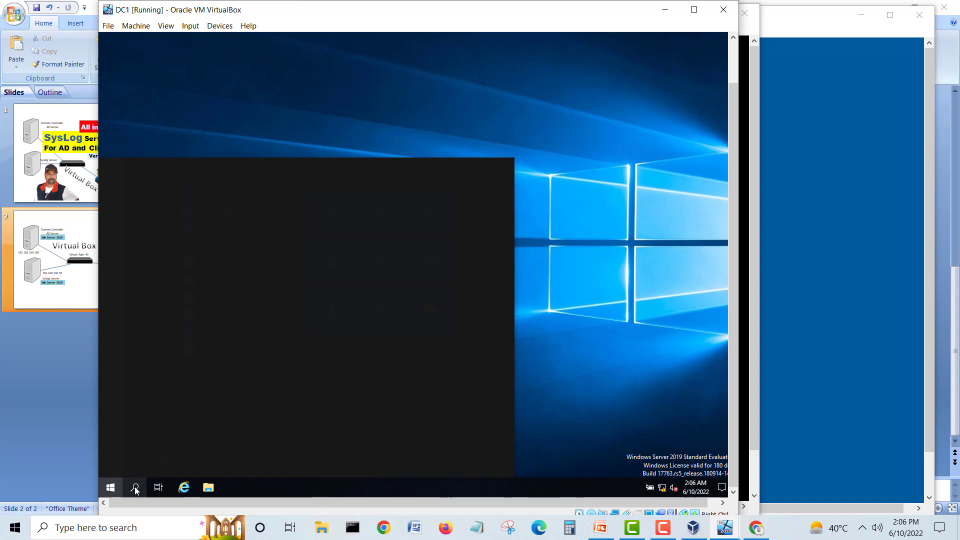
{"action": "type", "text": "a"}
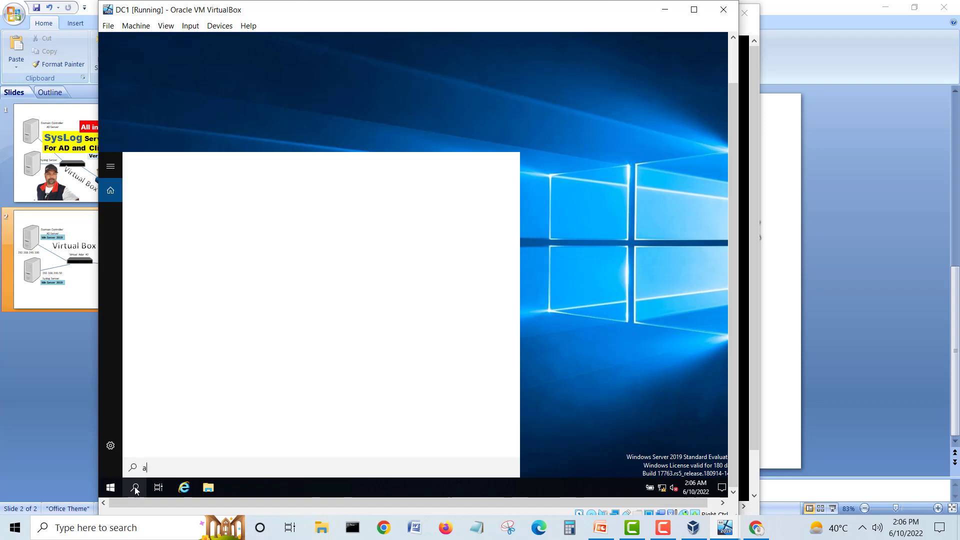
{"action": "type", "text": "ctive"}
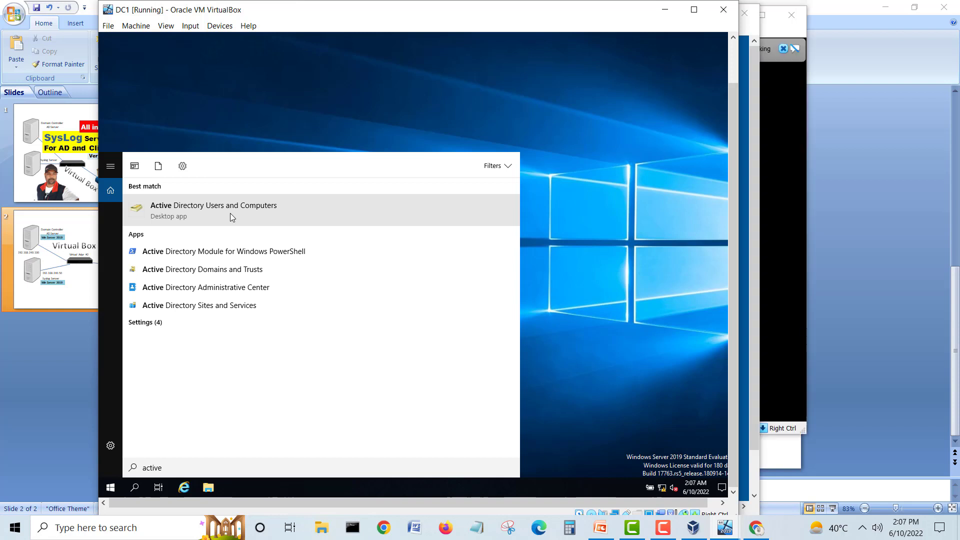
{"action": "right_click", "coordinate": [230, 213]}
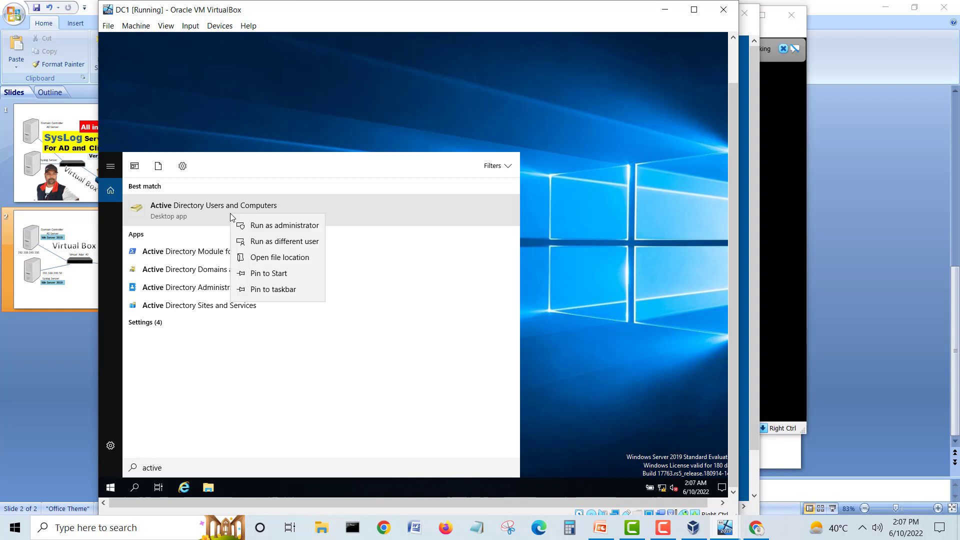
{"action": "left_click", "coordinate": [274, 290]}
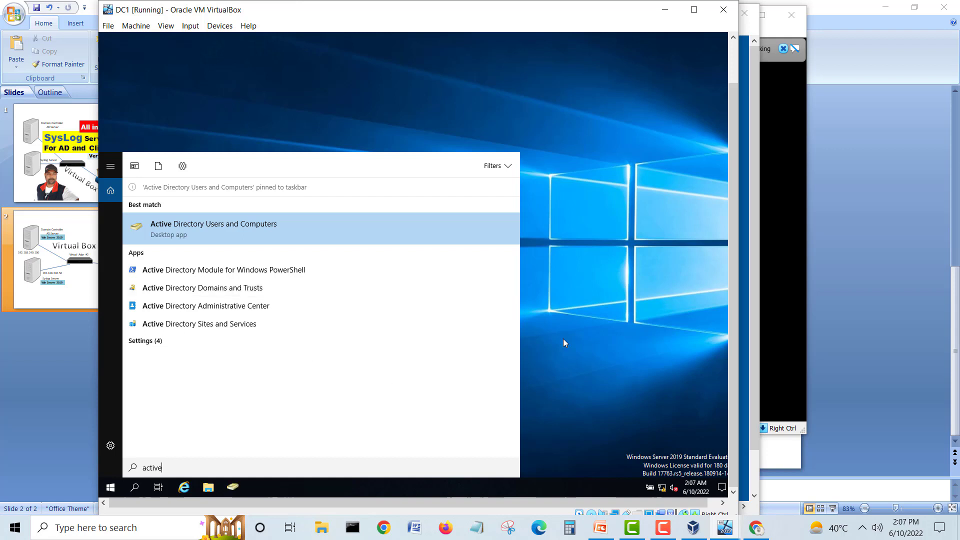
{"action": "left_click", "coordinate": [594, 311]}
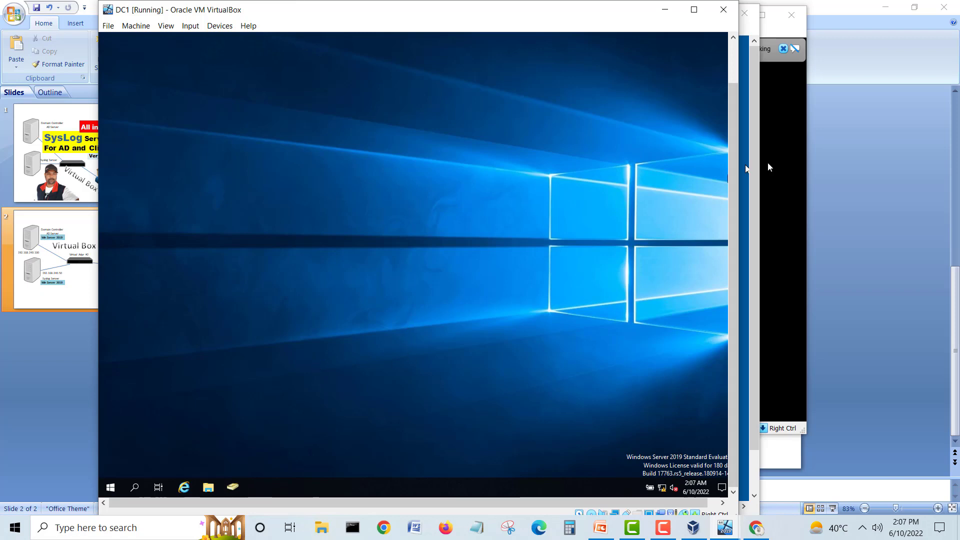
Step: Return to DC1 and expand the homelab.com domain in Active Directory Users and Computers
{"action": "left_click", "coordinate": [756, 84]}
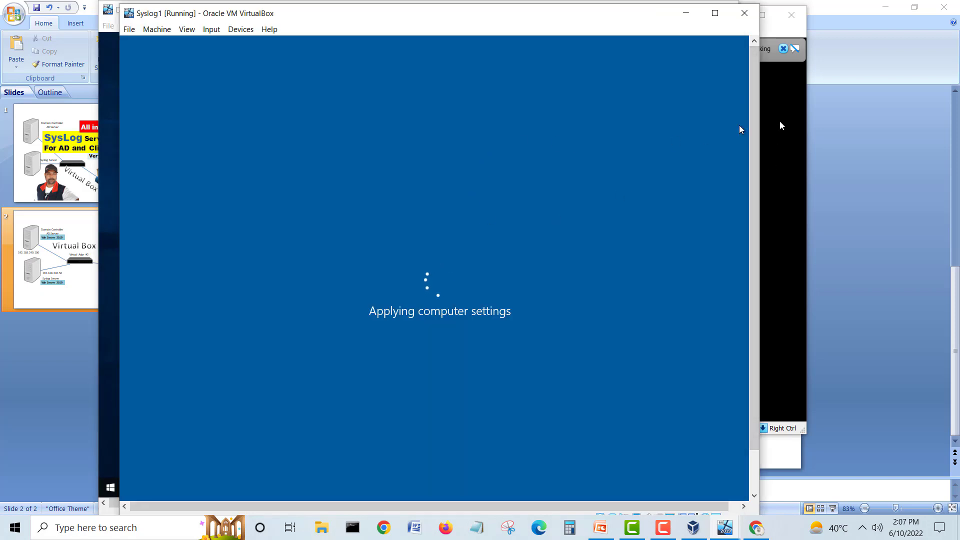
{"action": "left_click", "coordinate": [799, 109]}
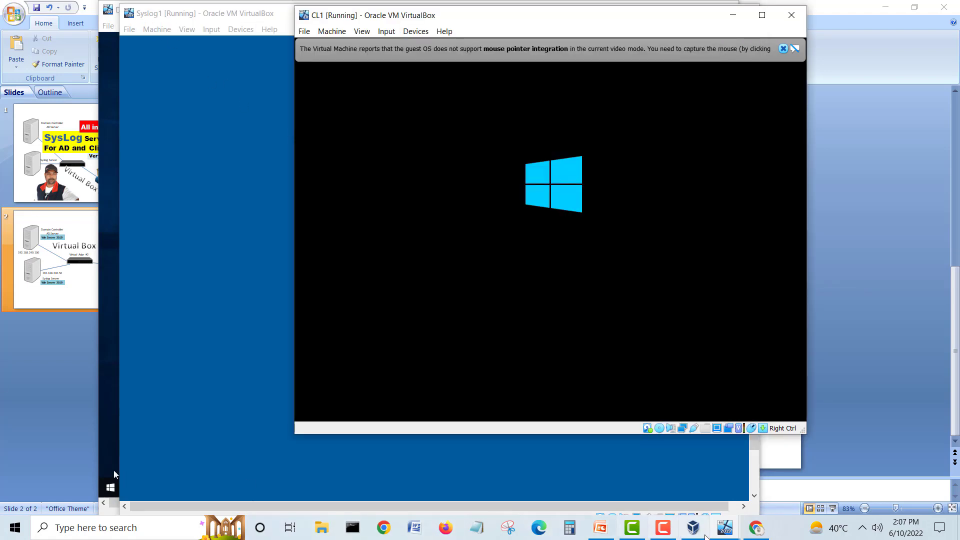
{"action": "right_click", "coordinate": [724, 527]}
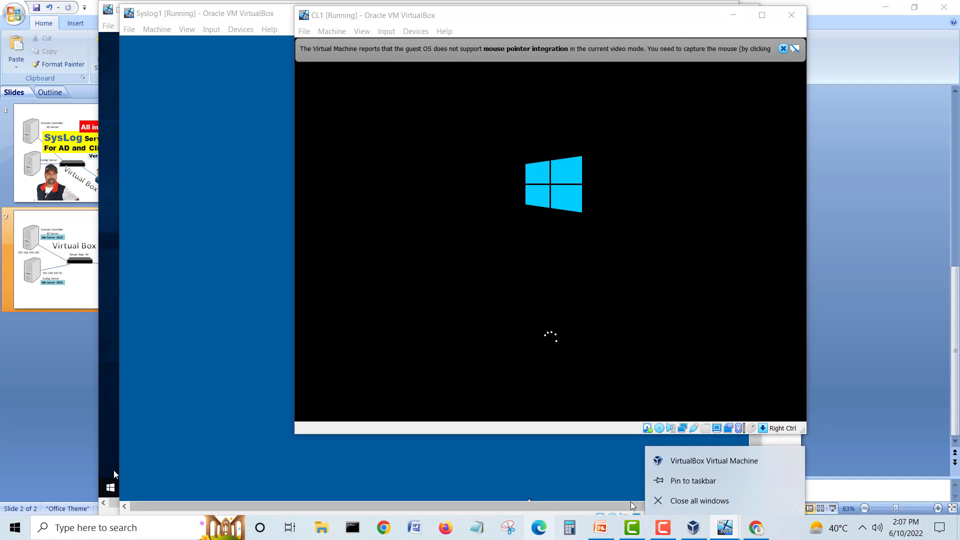
{"action": "left_click", "coordinate": [723, 525]}
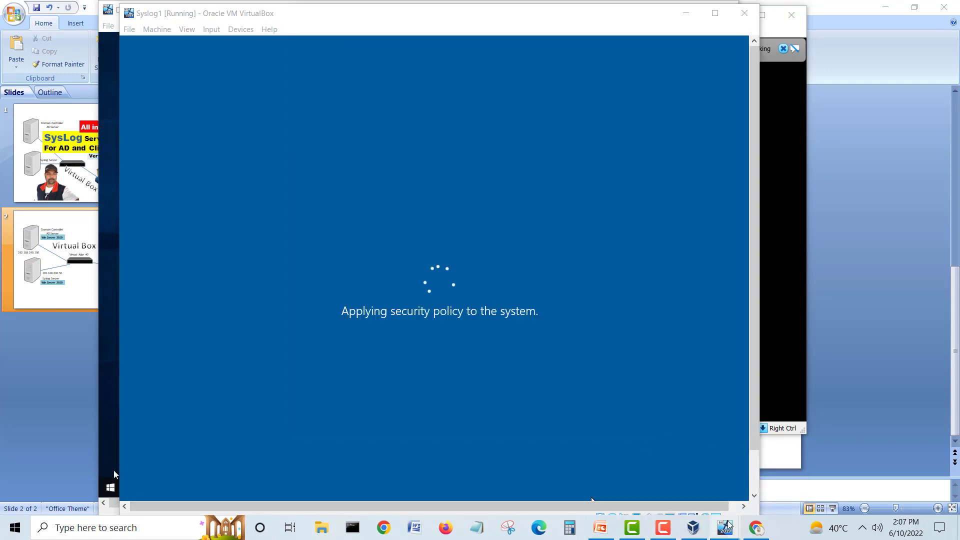
{"action": "mouse_move", "coordinate": [724, 526]}
{"action": "left_click", "coordinate": [626, 470]}
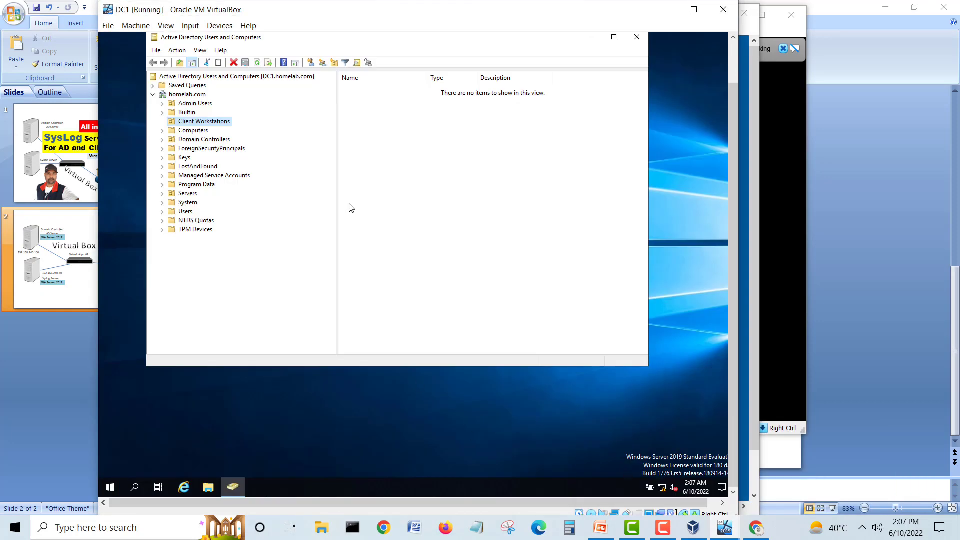
{"action": "left_click", "coordinate": [182, 96]}
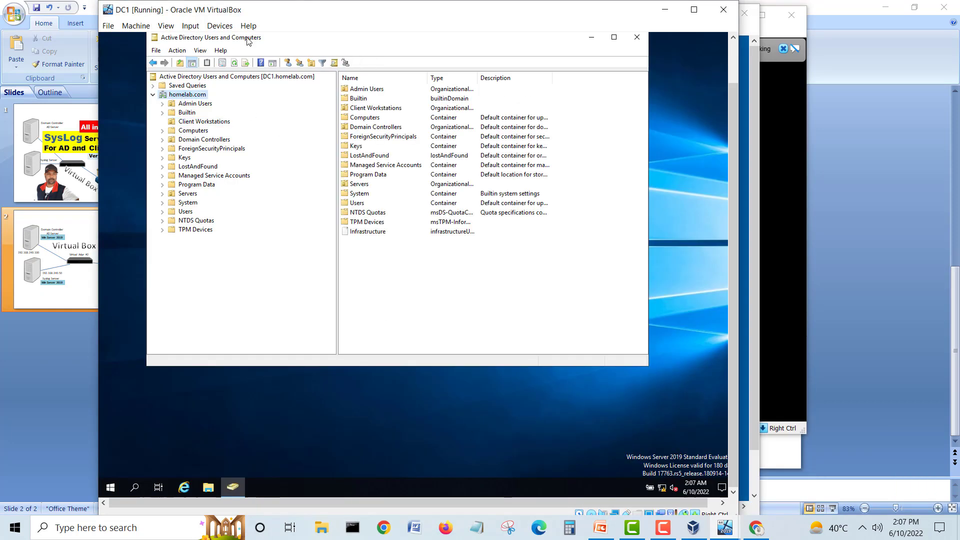
Step: Move SYSLOG1 from Computers into the Servers OU, confirming the move warning
{"action": "left_click", "coordinate": [234, 63]}
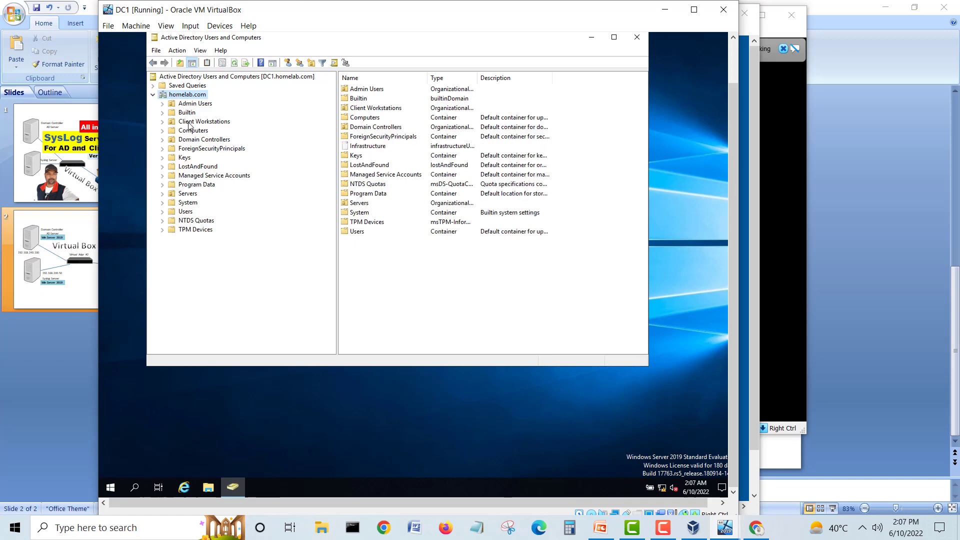
{"action": "left_click", "coordinate": [190, 132]}
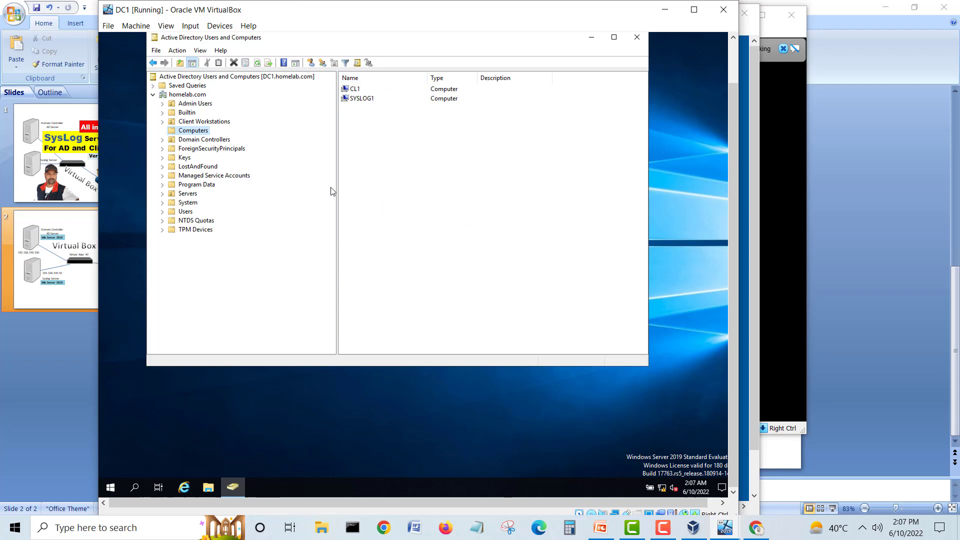
{"action": "left_click", "coordinate": [362, 100]}
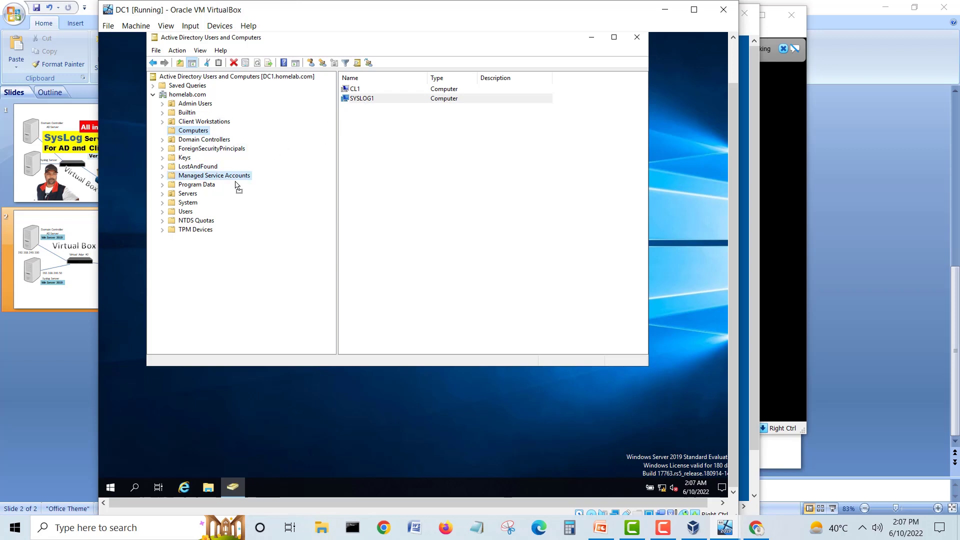
{"action": "left_click_drag", "start_coordinate": [193, 205], "coordinate": [189, 198]}
{"action": "left_click", "coordinate": [343, 218]}
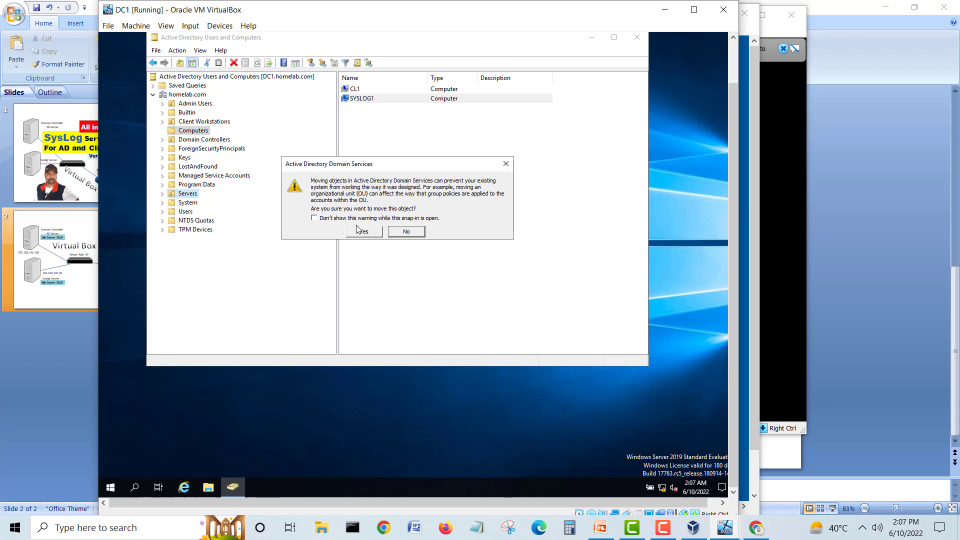
{"action": "left_click", "coordinate": [358, 219]}
{"action": "left_click", "coordinate": [359, 231]}
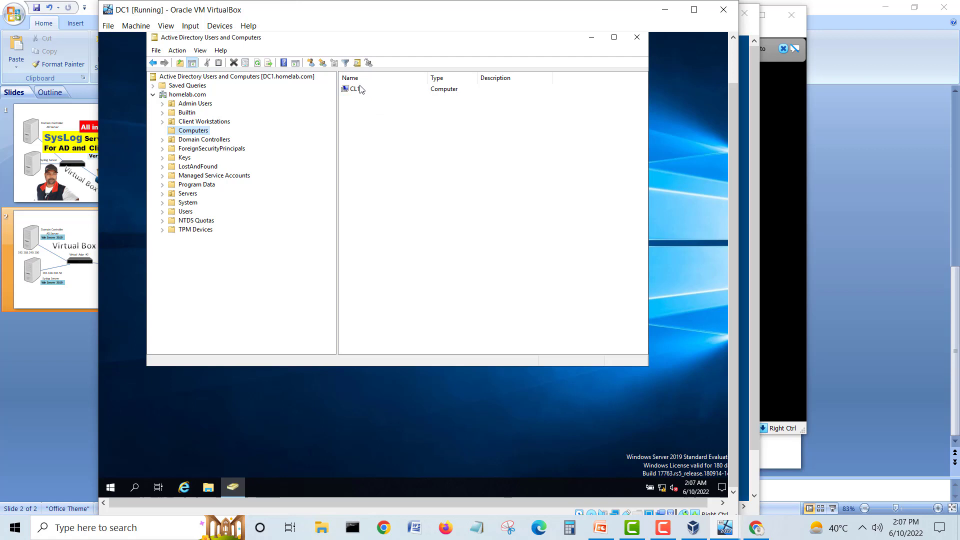
Step: Move CL1 into Client Workstations and verify both OUs hold their computers
{"action": "left_click_drag", "start_coordinate": [353, 89], "coordinate": [199, 123]}
{"action": "left_click", "coordinate": [198, 122]}
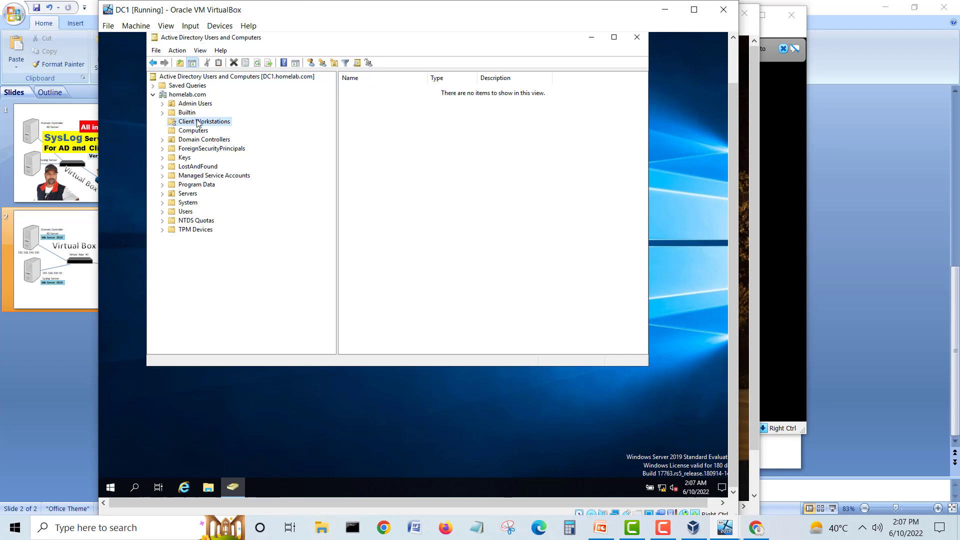
{"action": "left_click", "coordinate": [360, 90]}
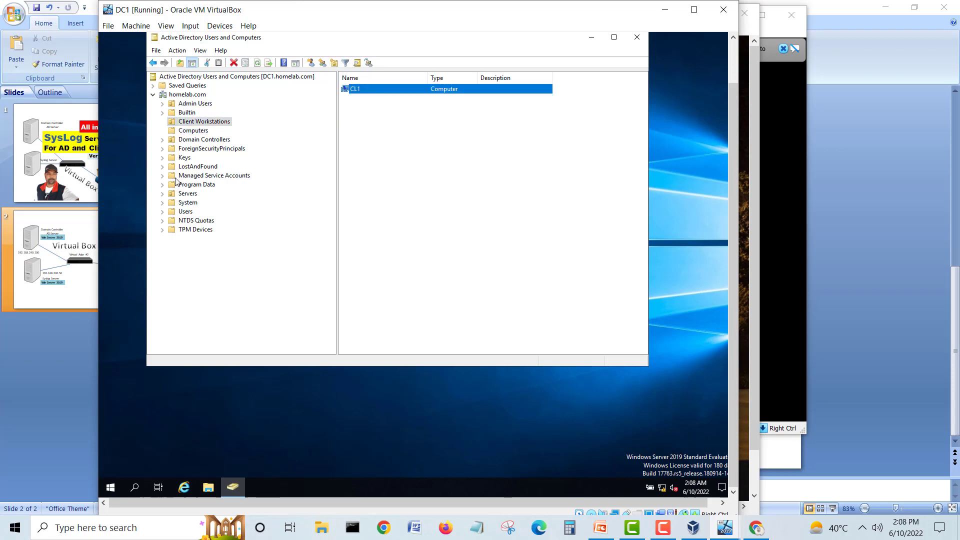
{"action": "left_click", "coordinate": [180, 194]}
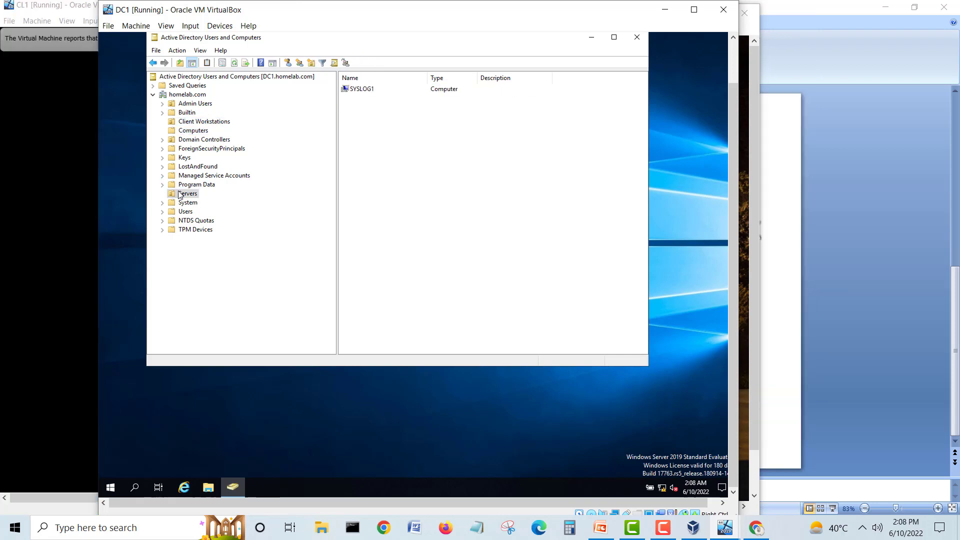
{"action": "left_click", "coordinate": [356, 91]}
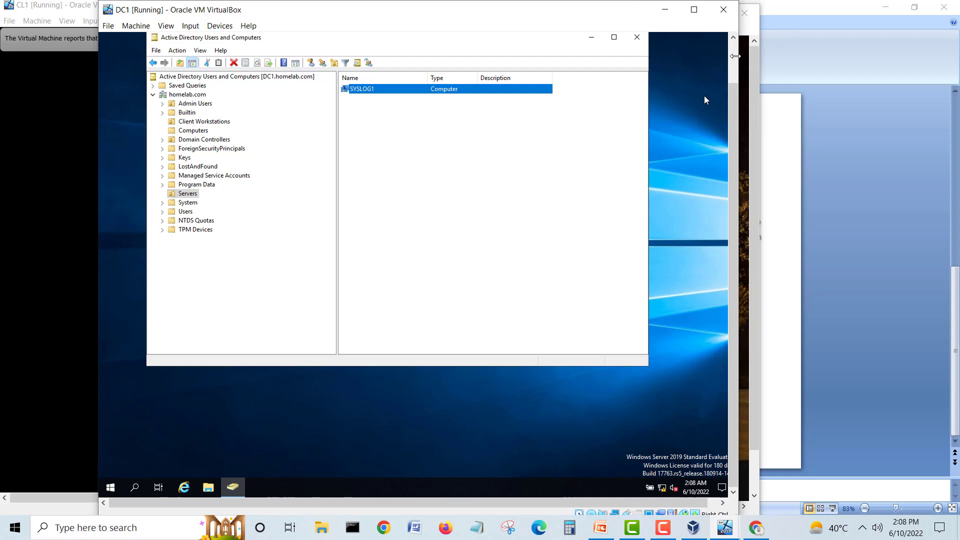
{"action": "left_click_drag", "start_coordinate": [732, 104], "coordinate": [728, 58]}
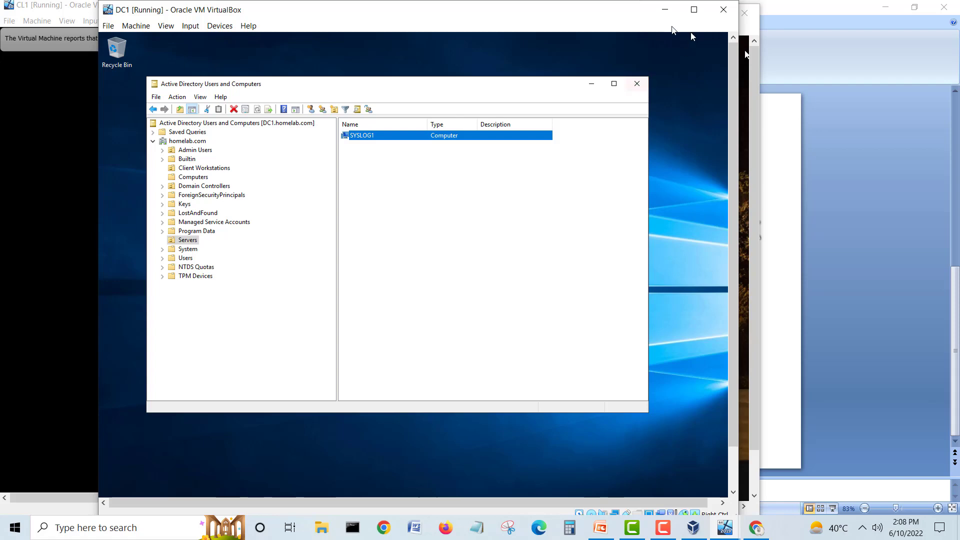
Step: Rearrange the DC1, CL1 and Syslog1 windows so Syslog1 sits in front
{"action": "left_click", "coordinate": [664, 9]}
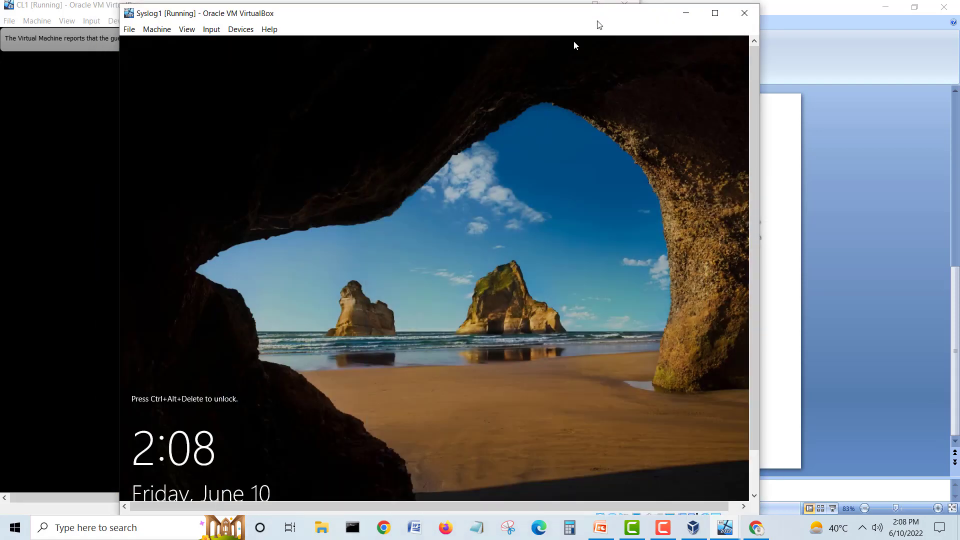
{"action": "left_click_drag", "start_coordinate": [602, 11], "coordinate": [699, 12]}
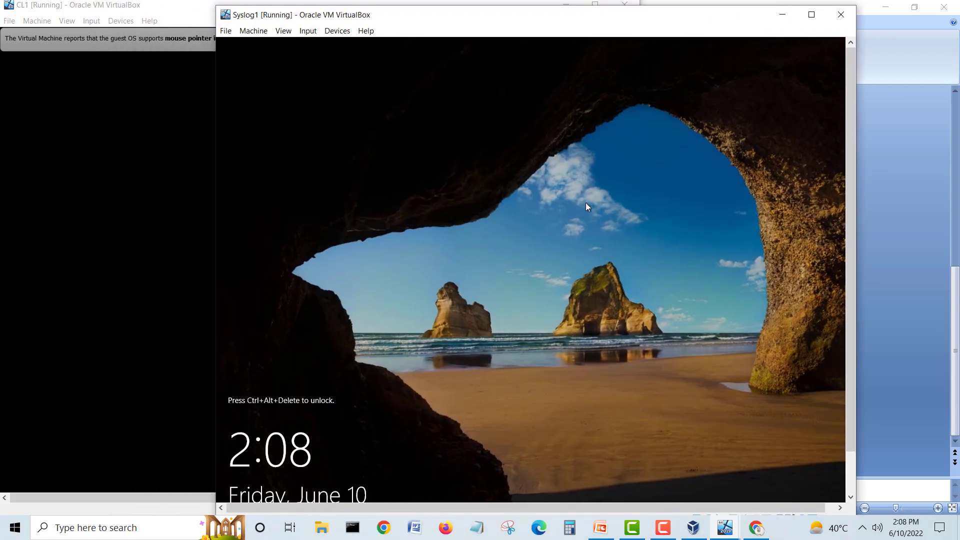
{"action": "left_click", "coordinate": [309, 31]}
{"action": "mouse_move", "coordinate": [316, 50]}
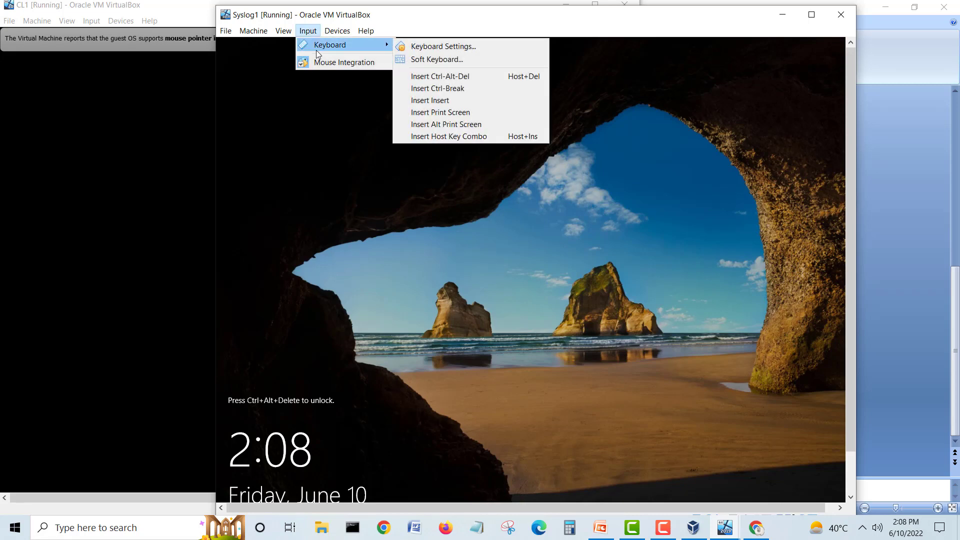
{"action": "left_click", "coordinate": [481, 76]}
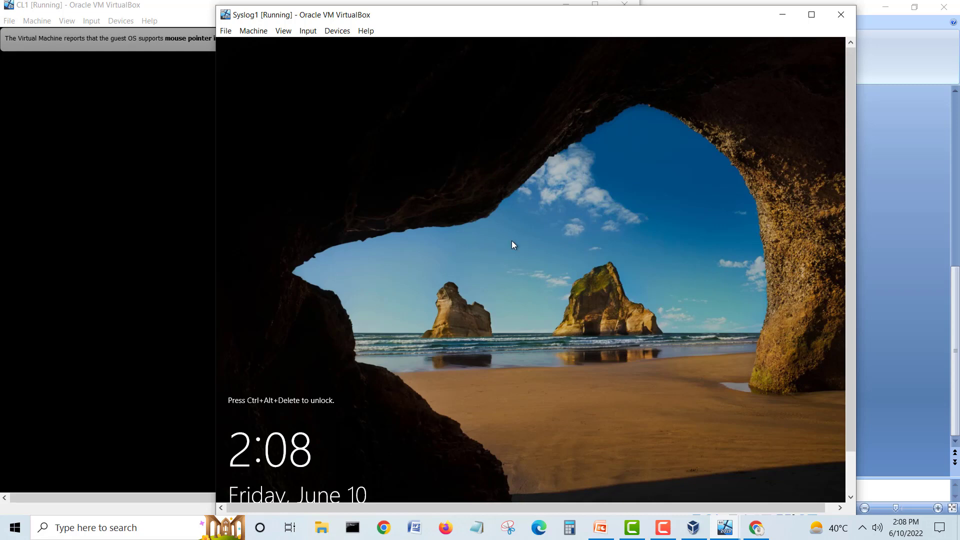
{"action": "left_click", "coordinate": [84, 10]}
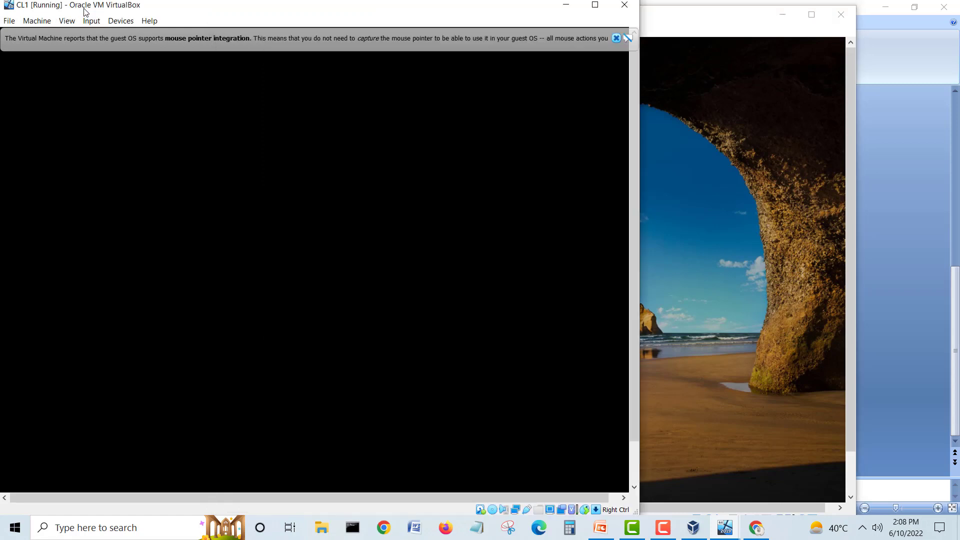
{"action": "left_click", "coordinate": [616, 38]}
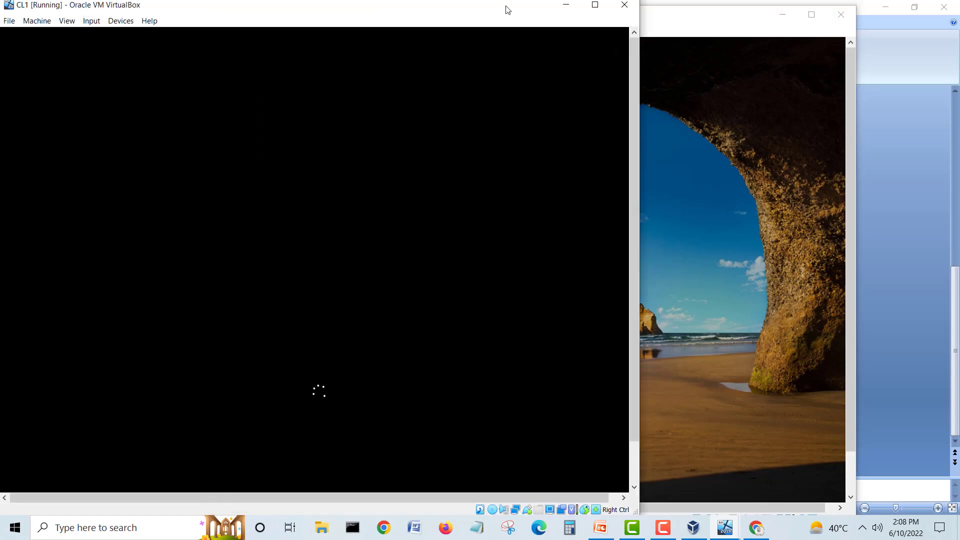
{"action": "left_click", "coordinate": [667, 21]}
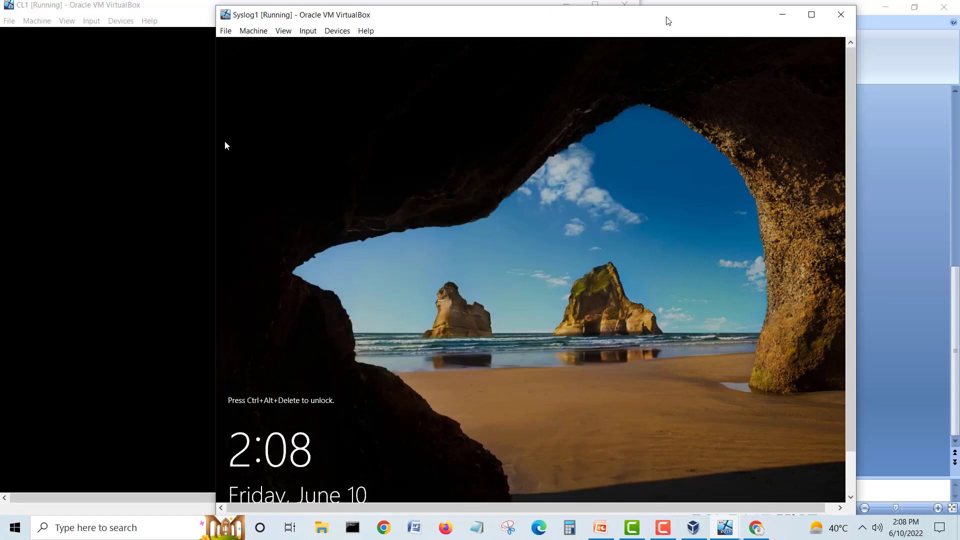
{"action": "left_click_drag", "start_coordinate": [668, 21], "coordinate": [650, 16]}
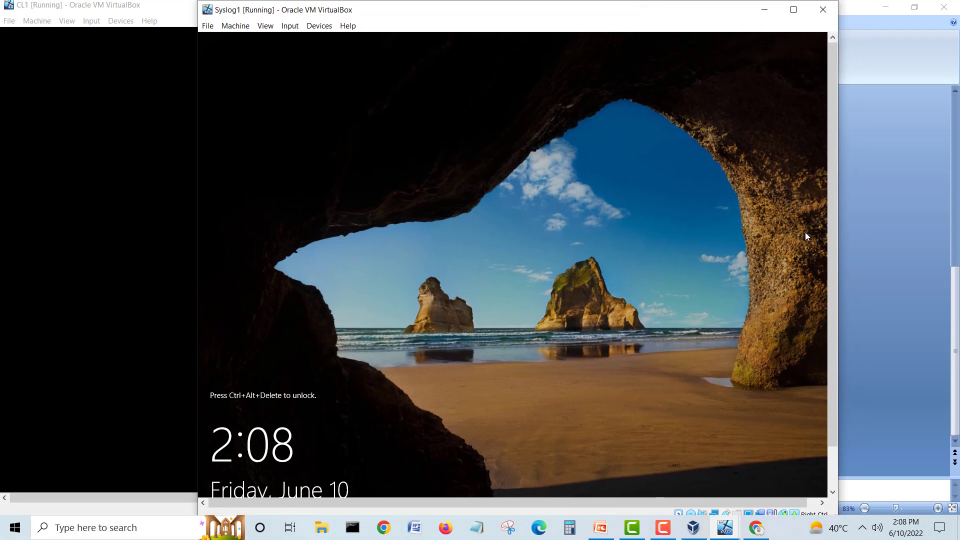
{"action": "left_click_drag", "start_coordinate": [836, 208], "coordinate": [836, 265]}
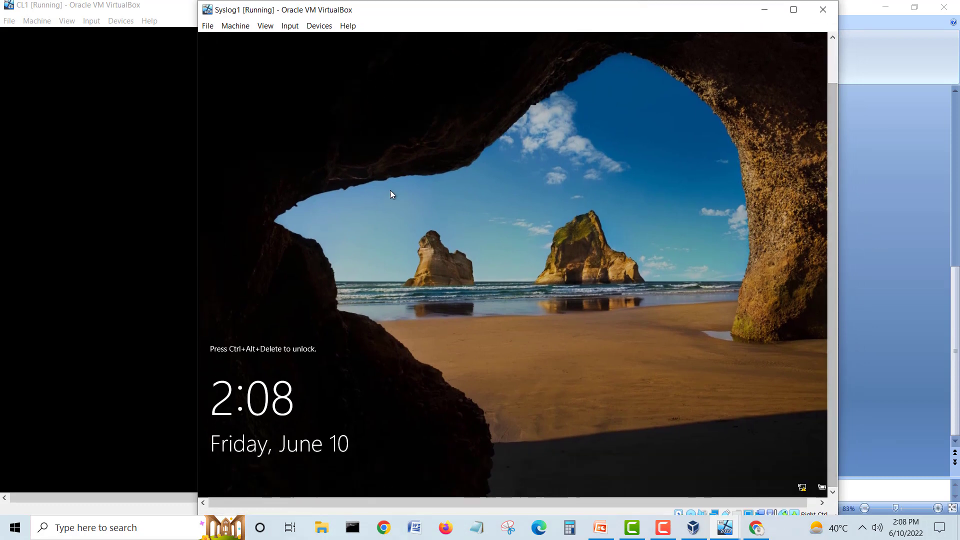
Step: Send Ctrl-Alt-Del to Syslog1 via Input > Keyboard to dismiss its lock screen
{"action": "left_click", "coordinate": [289, 25]}
{"action": "mouse_move", "coordinate": [326, 44]}
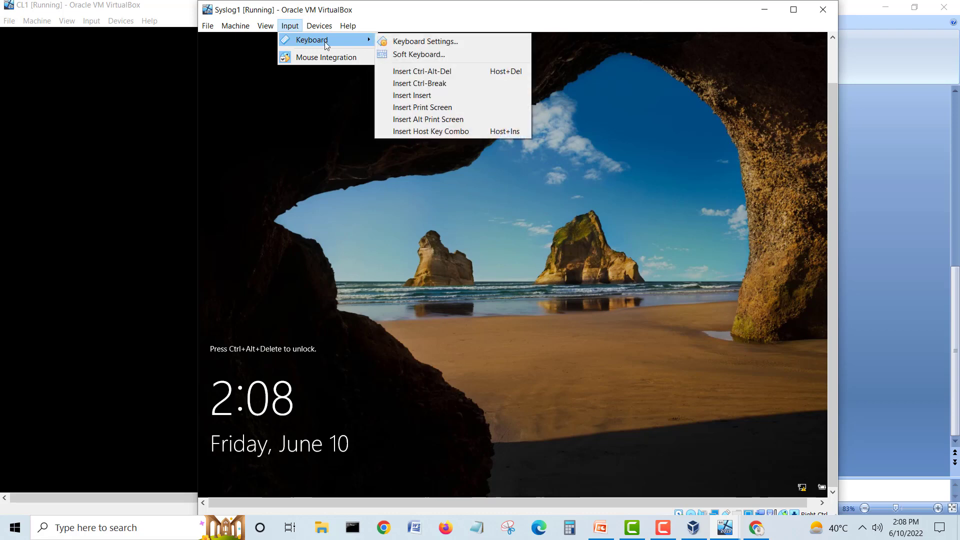
{"action": "left_click", "coordinate": [439, 73]}
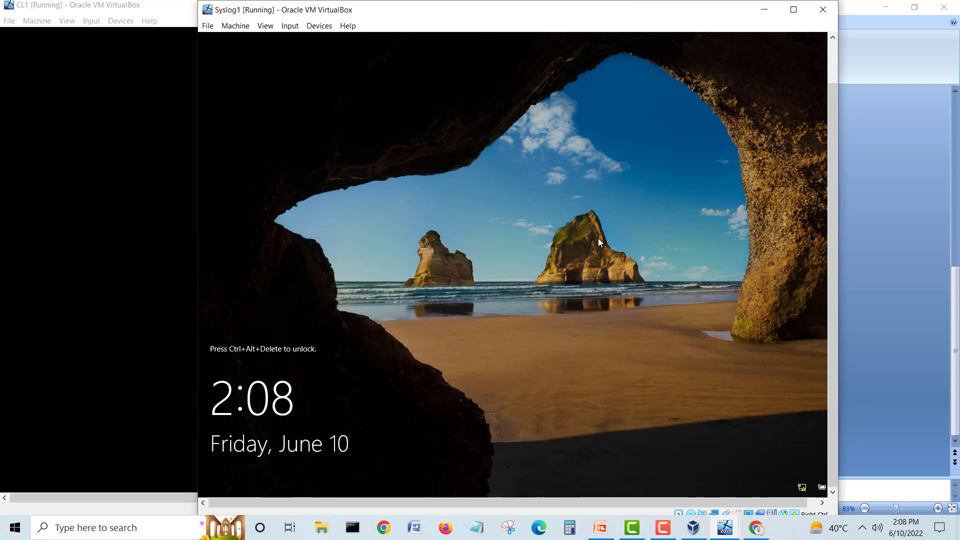
{"action": "key", "text": "ctrl+Delete"}
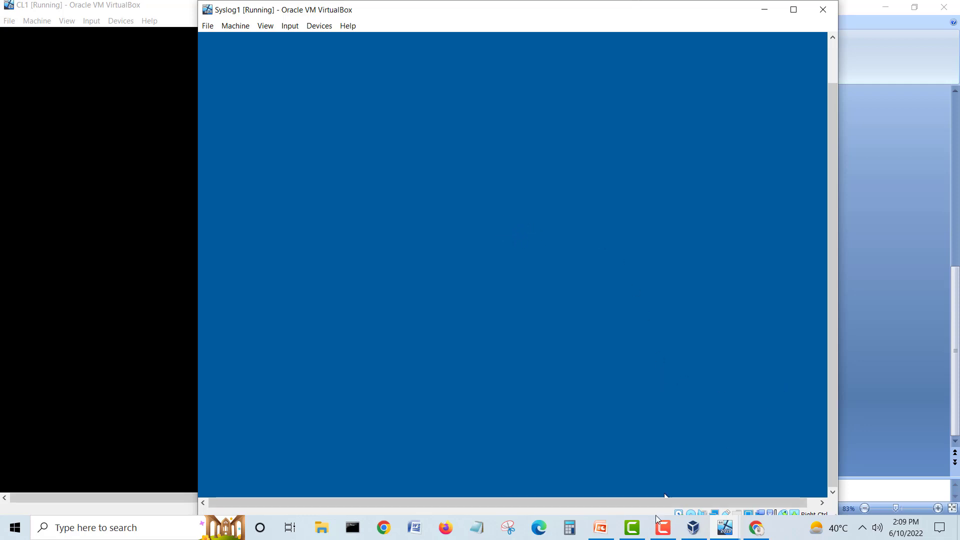
Step: Minimize the recorder and reposition the CL1 and Syslog1 windows, leaving Syslog1 in front
{"action": "mouse_move", "coordinate": [720, 530]}
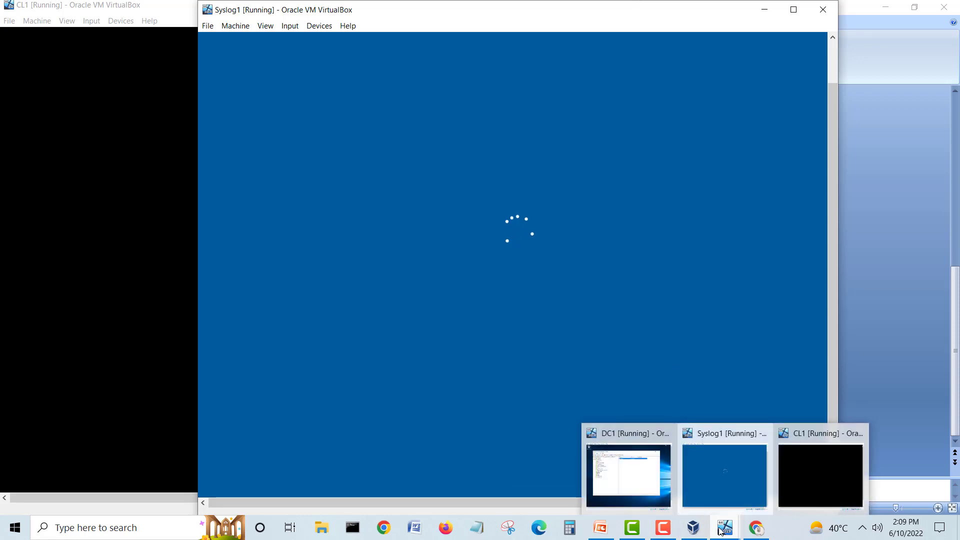
{"action": "left_click", "coordinate": [671, 530]}
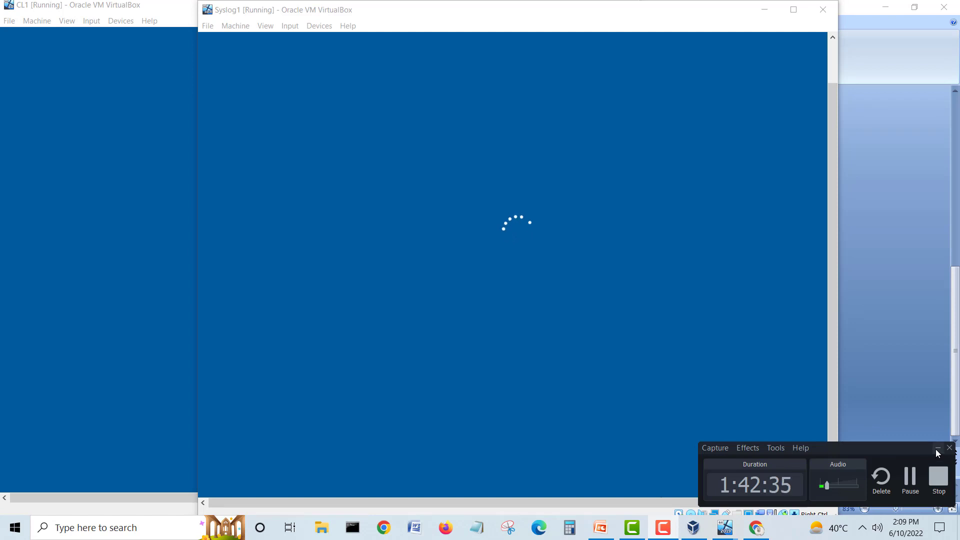
{"action": "left_click", "coordinate": [938, 448]}
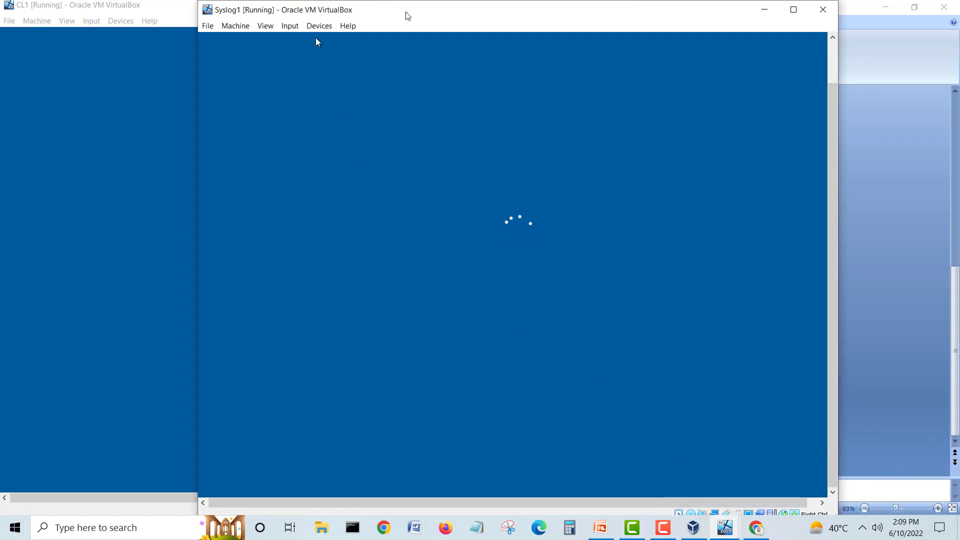
{"action": "left_click_drag", "start_coordinate": [415, 15], "coordinate": [446, 14]}
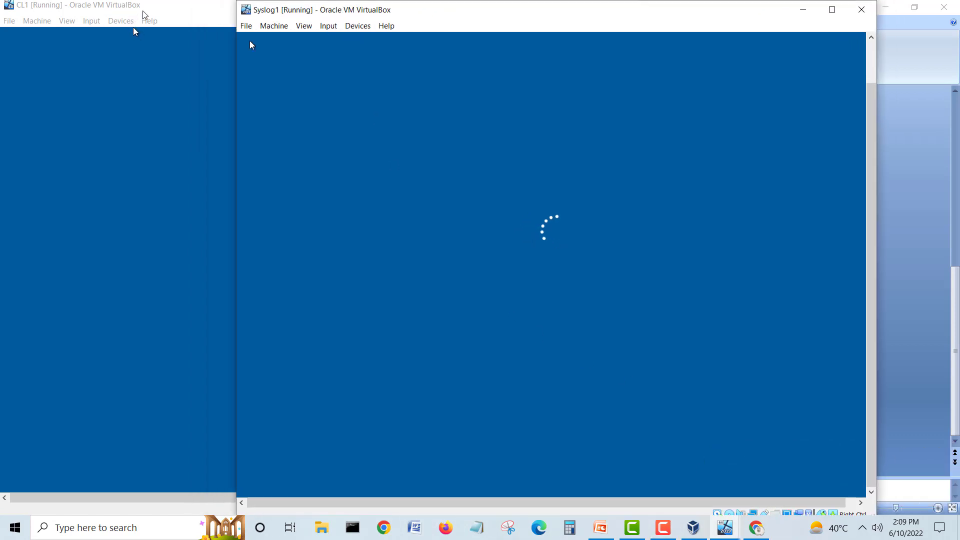
{"action": "left_click_drag", "start_coordinate": [133, 29], "coordinate": [309, 31]}
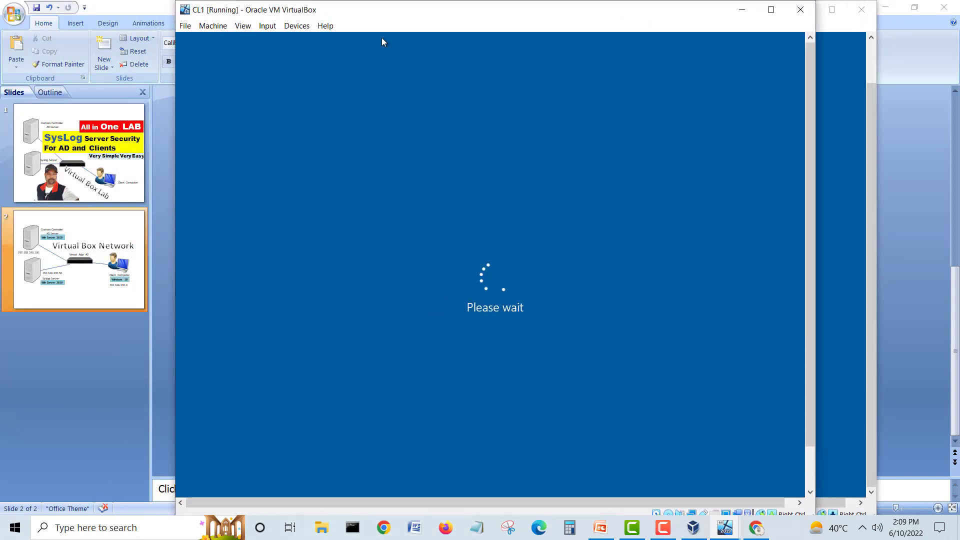
{"action": "left_click", "coordinate": [826, 83]}
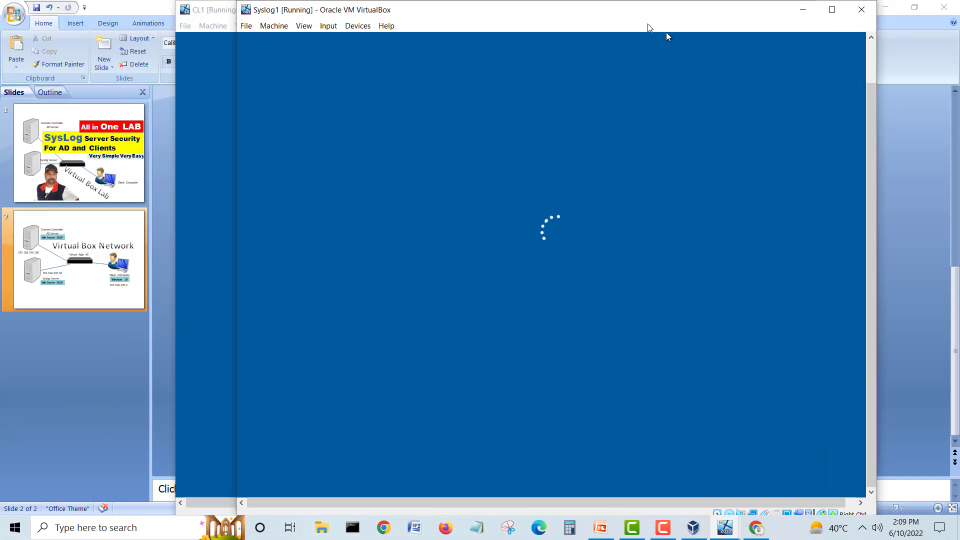
{"action": "left_click_drag", "start_coordinate": [630, 14], "coordinate": [638, 20]}
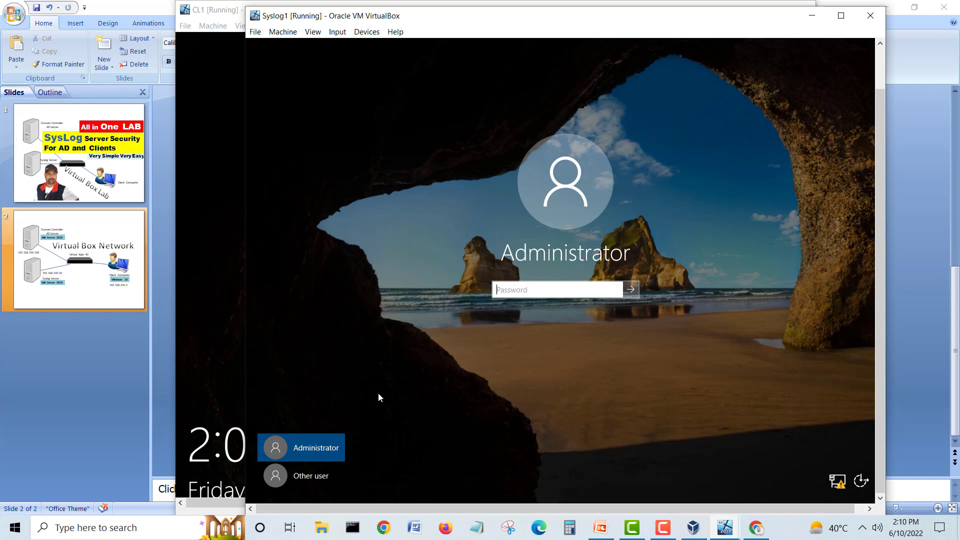
Step: Sign in to Syslog1 as Other user homelab\sysadmin with its password
{"action": "left_click", "coordinate": [297, 480]}
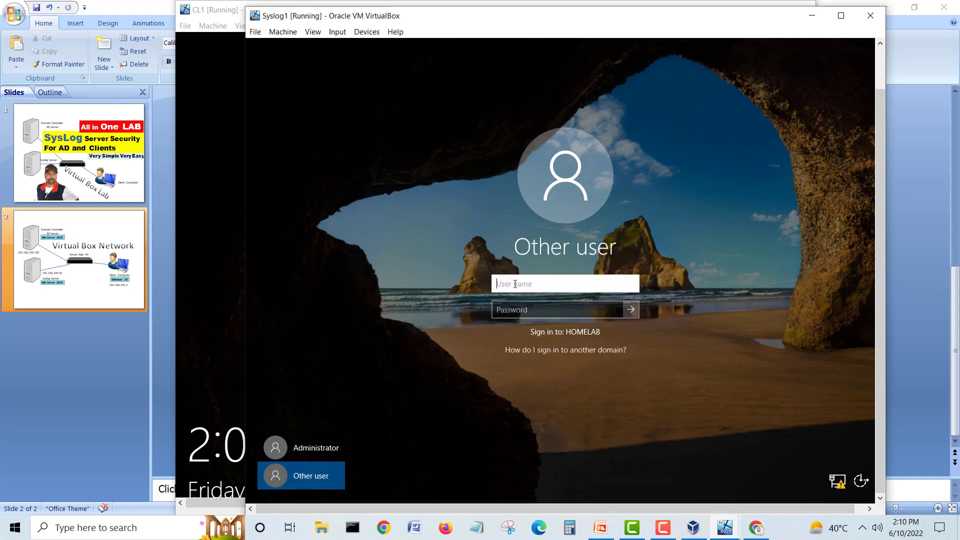
{"action": "type", "text": "homelab\\"}
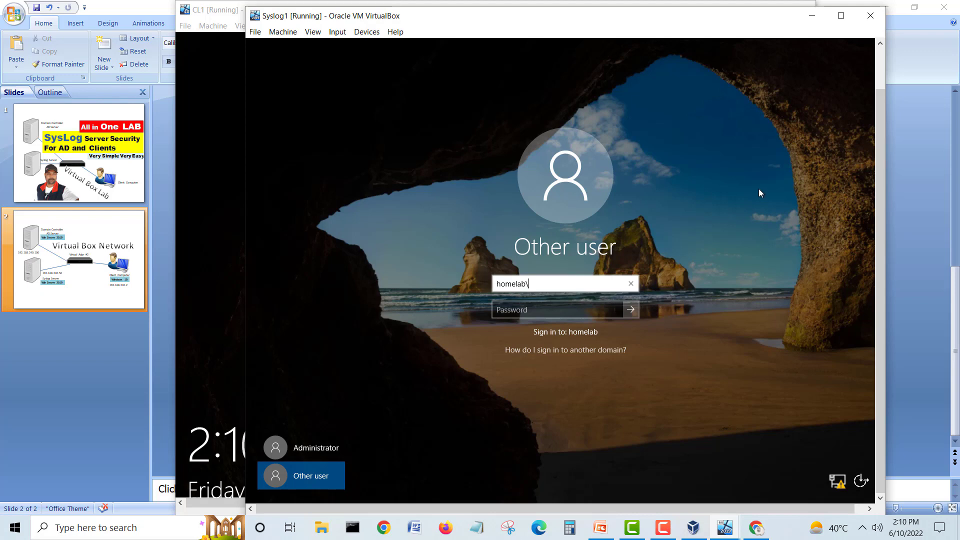
{"action": "type", "text": "sysadmin"}
{"action": "key", "text": "Tab"}
{"action": "type", "text": "***"}
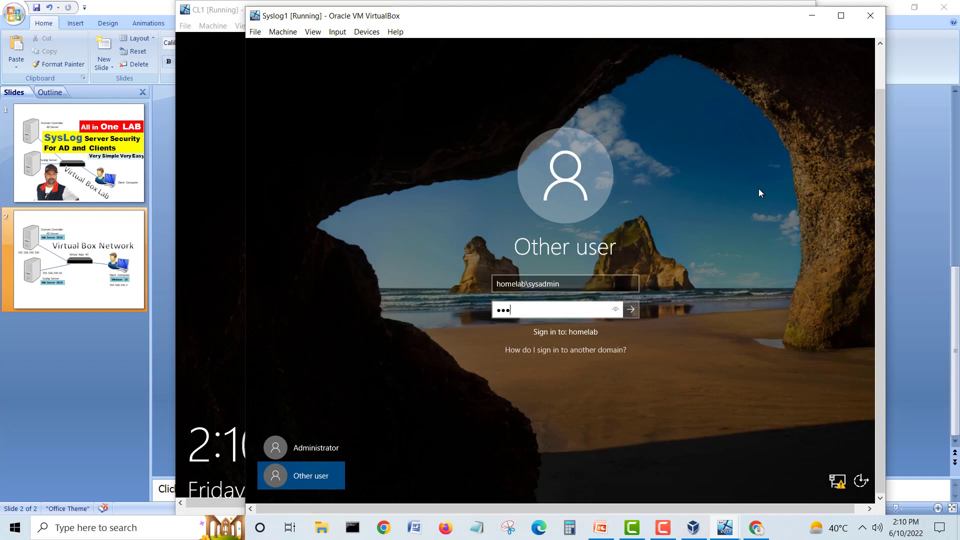
{"action": "type", "text": "****"}
{"action": "key", "text": "Return"}
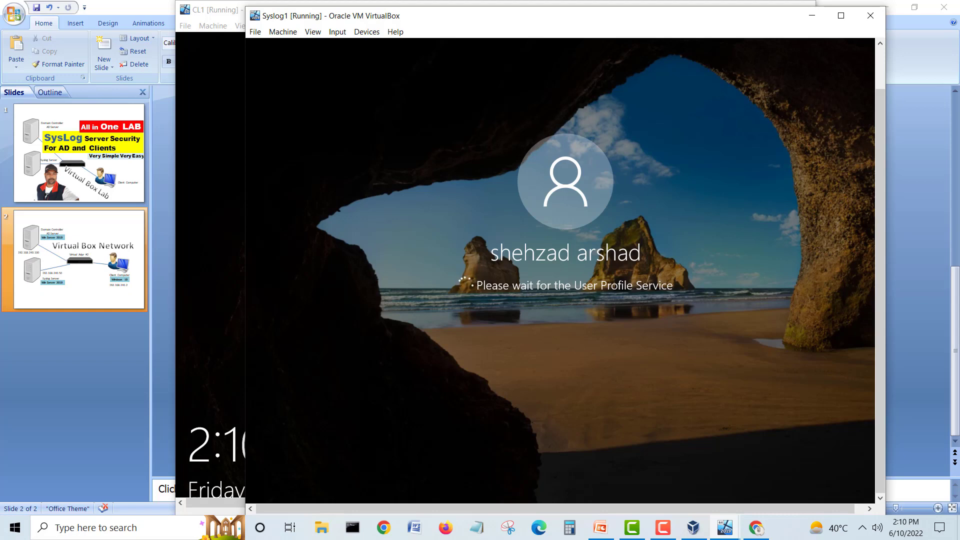
Step: Bring CL1 forward and send it Ctrl-Alt-Del from Input > Keyboard
{"action": "left_click", "coordinate": [296, 3]}
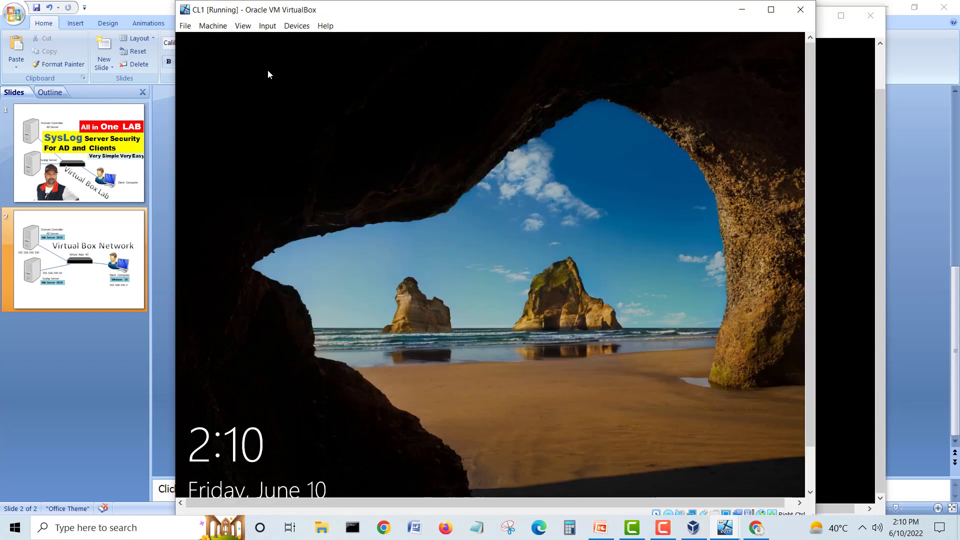
{"action": "mouse_move", "coordinate": [810, 111]}
{"action": "left_mouse_down"}
{"action": "mouse_move", "coordinate": [810, 164]}
{"action": "mouse_move", "coordinate": [810, 111]}
{"action": "left_mouse_up"}
{"action": "left_click", "coordinate": [267, 29]}
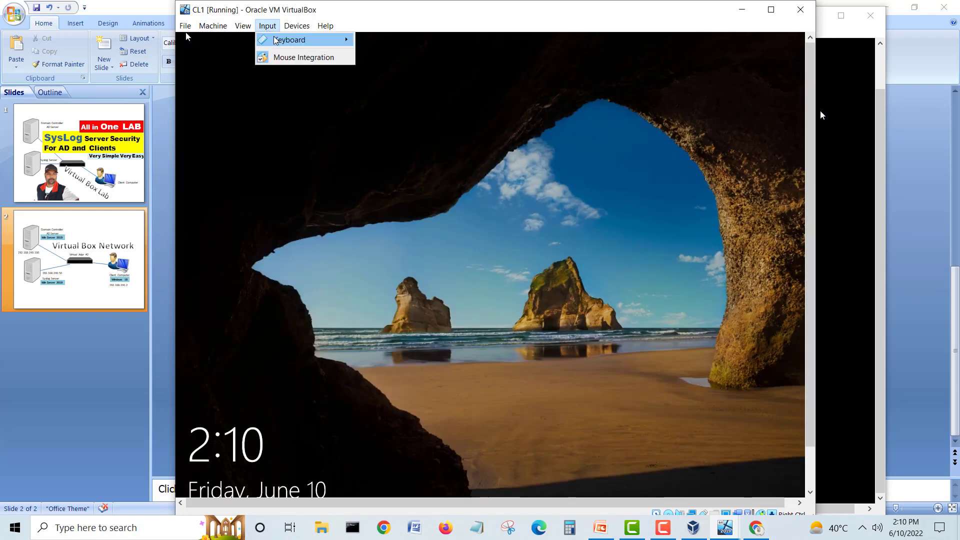
{"action": "mouse_move", "coordinate": [295, 40]}
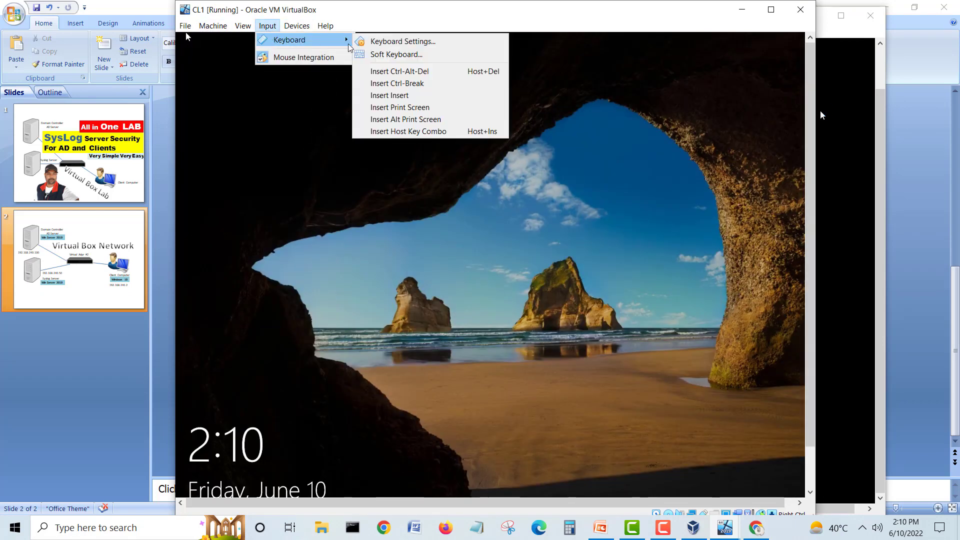
{"action": "left_click", "coordinate": [439, 73]}
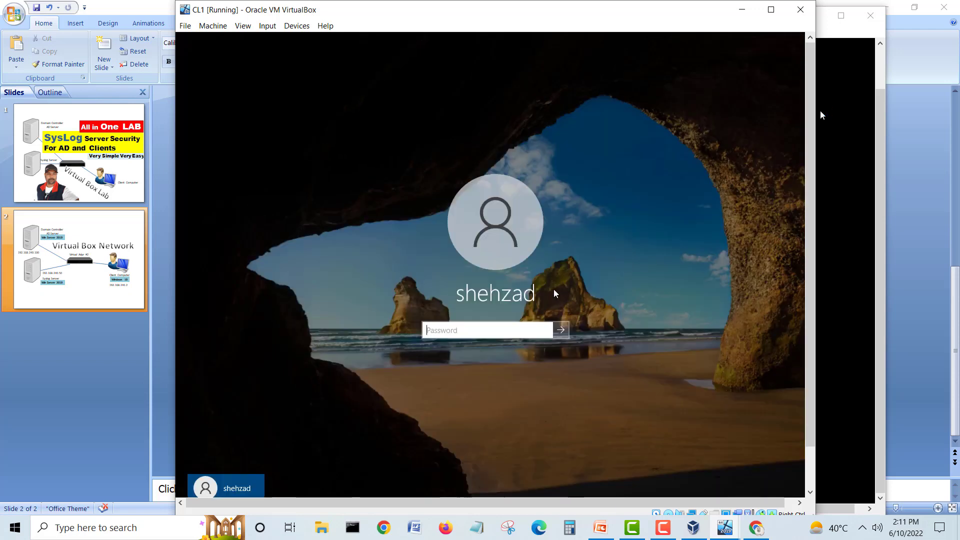
{"action": "left_click_drag", "start_coordinate": [810, 254], "coordinate": [815, 311]}
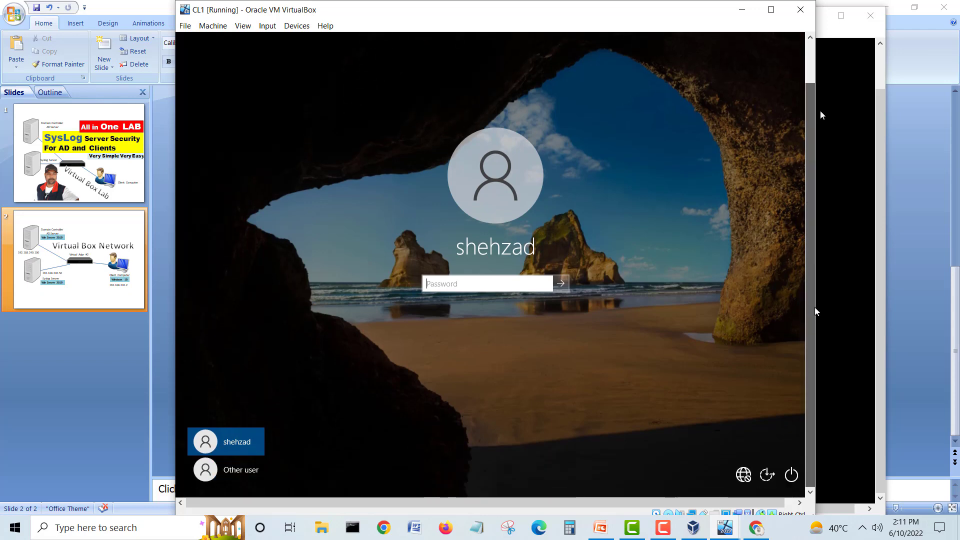
Step: Sign in to CL1 as Other user homelab\sysadmin with its password
{"action": "left_click", "coordinate": [239, 470]}
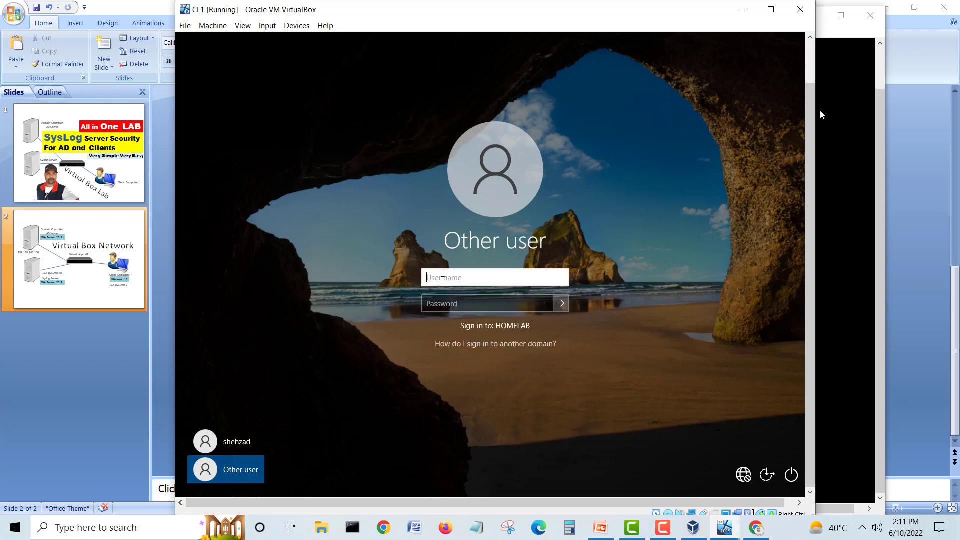
{"action": "type", "text": "homelab\\sysadmin"}
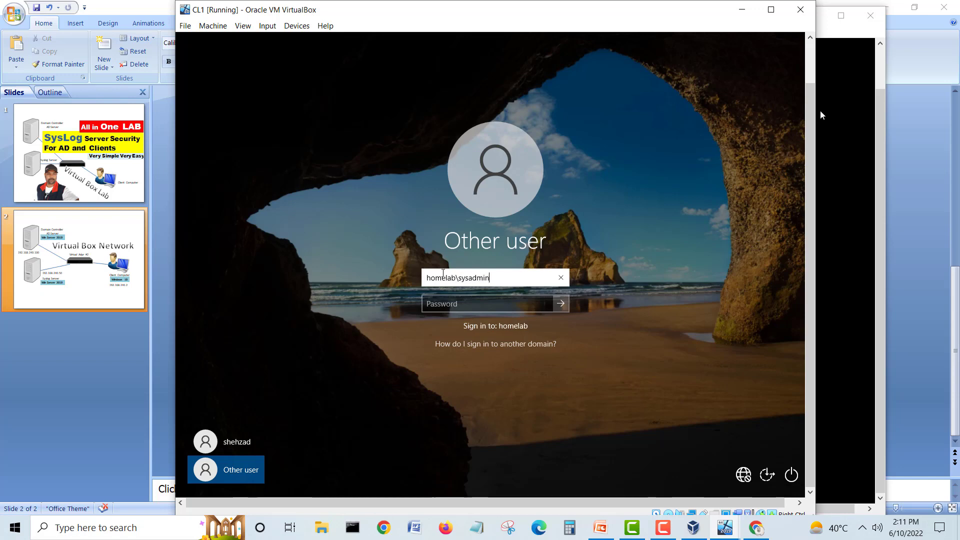
{"action": "key", "text": "Tab"}
{"action": "type", "text": "******"}
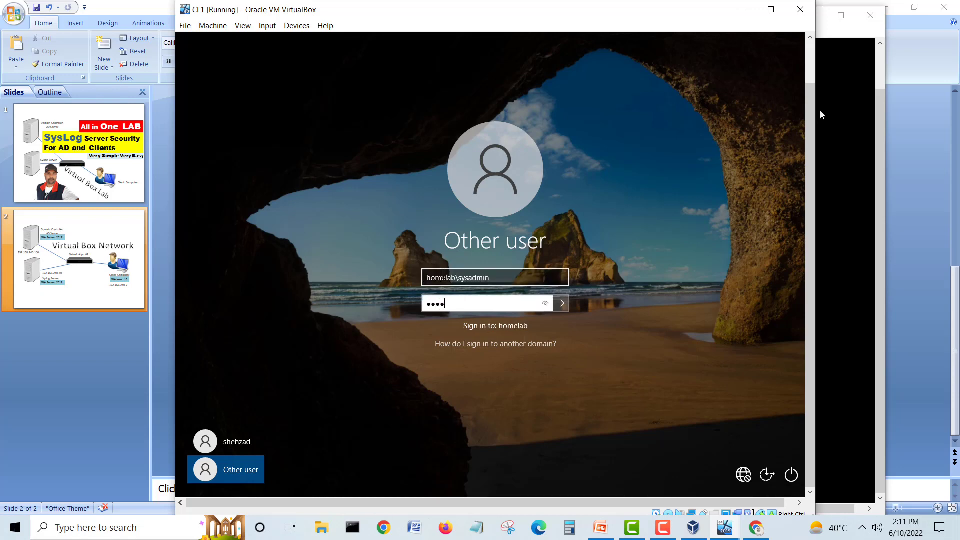
{"action": "type", "text": "*"}
{"action": "key", "text": "Return"}
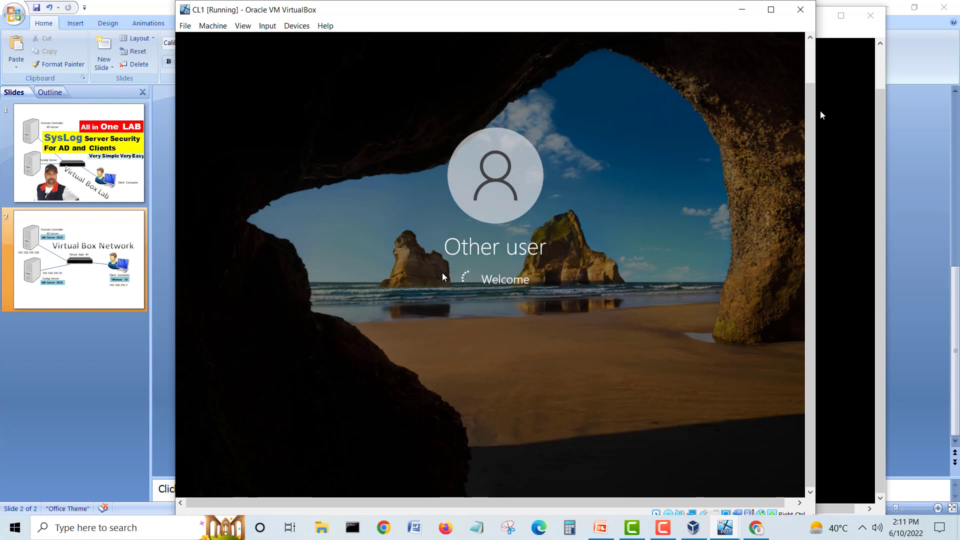
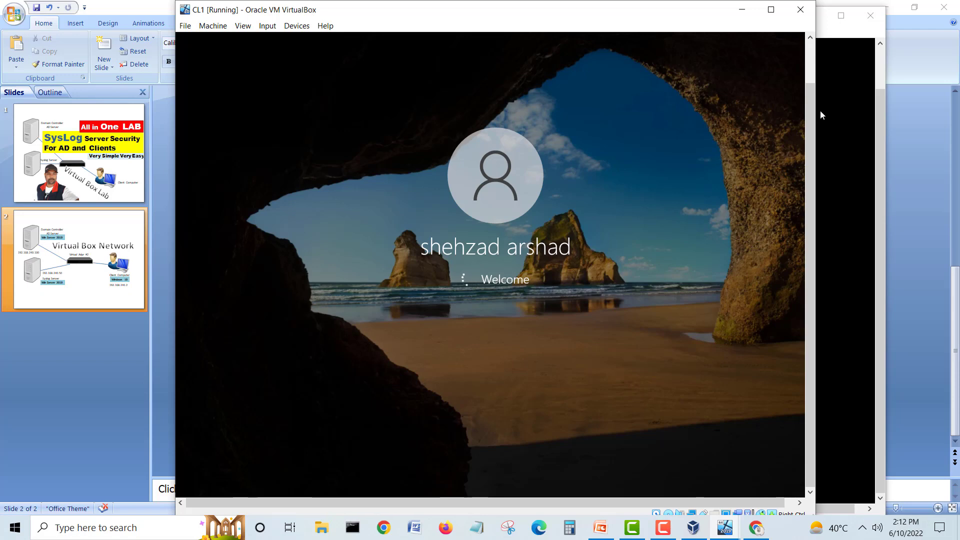
Step: Bring Syslog1 in front to watch its Personalized Settings, then switch back to CL1
{"action": "left_click", "coordinate": [879, 116]}
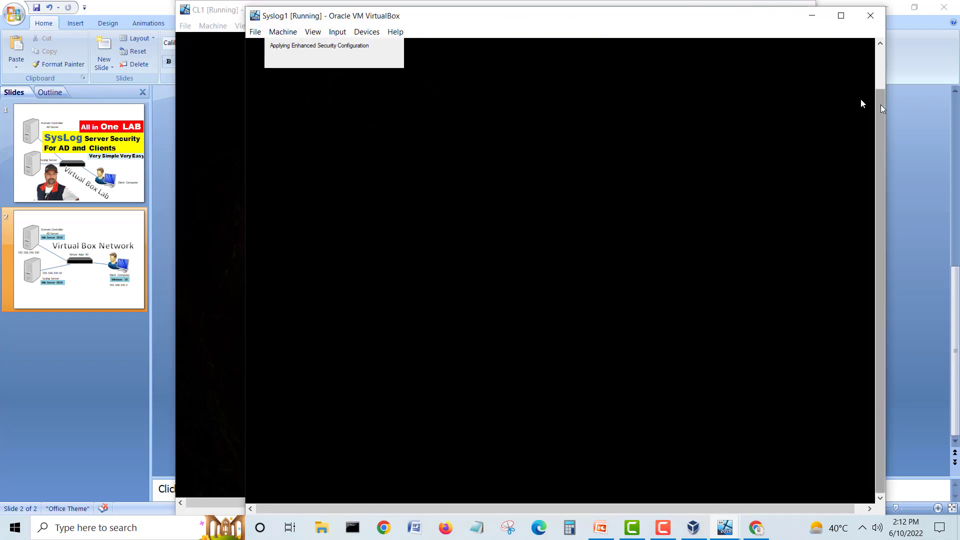
{"action": "left_click", "coordinate": [880, 45]}
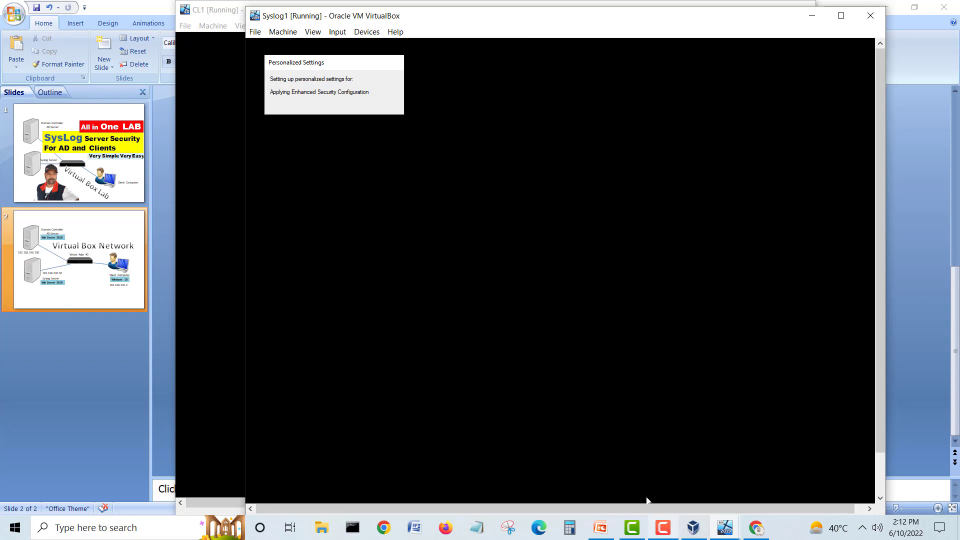
{"action": "left_click", "coordinate": [663, 527]}
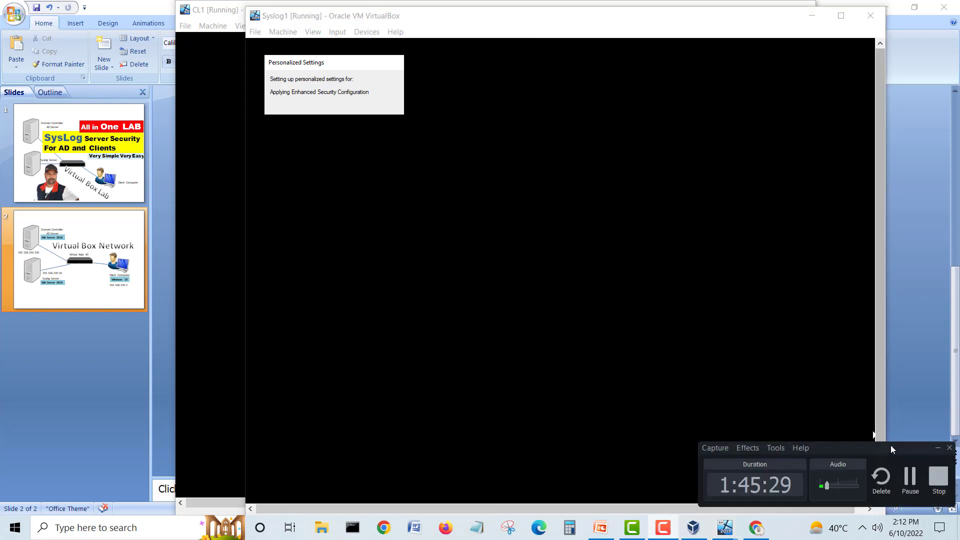
{"action": "left_click", "coordinate": [938, 448]}
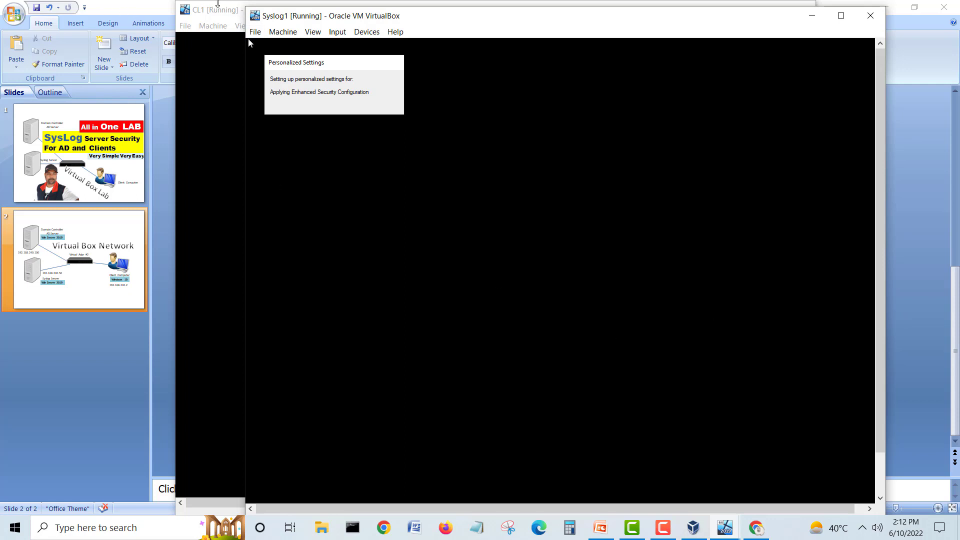
{"action": "left_click", "coordinate": [215, 11]}
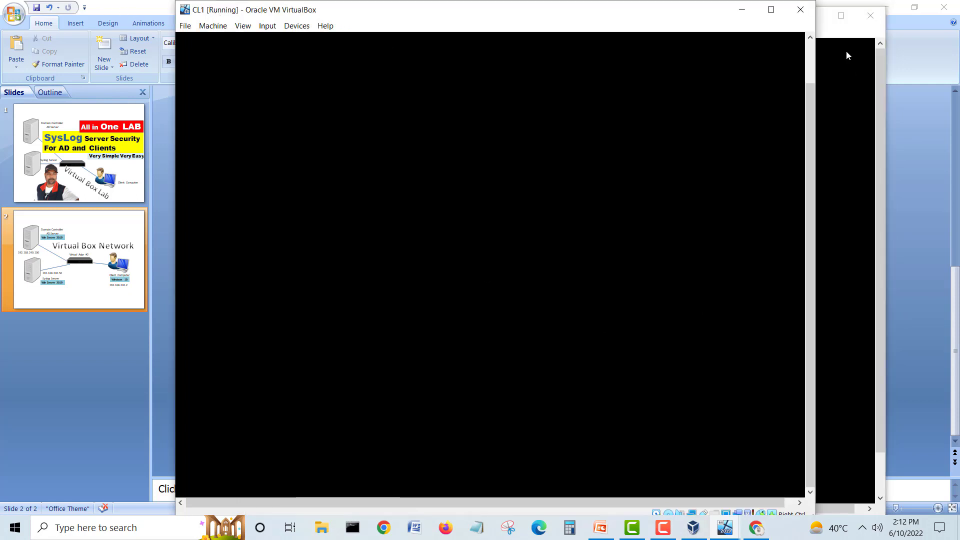
Step: Bring Syslog1 back in front of CL1 and nudge its window up and left
{"action": "left_click", "coordinate": [883, 66]}
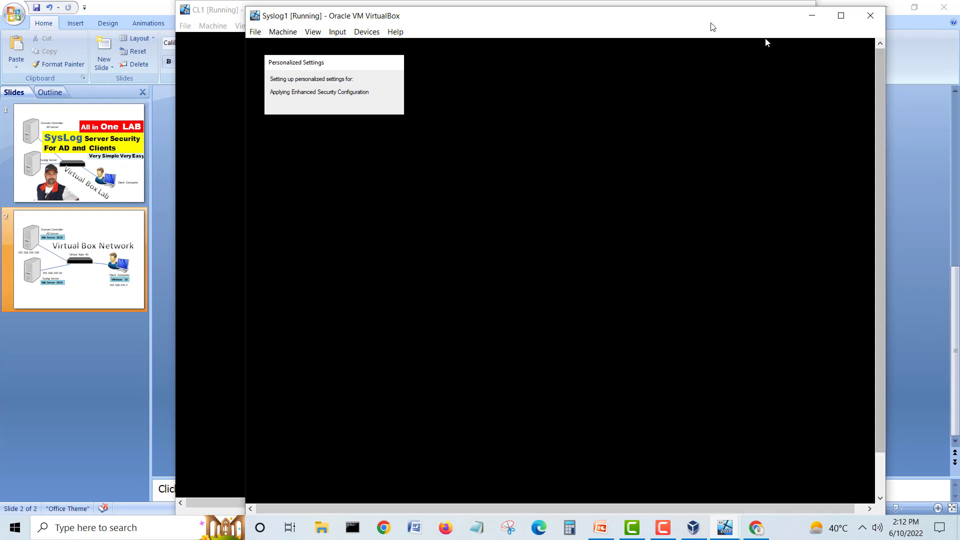
{"action": "left_click_drag", "start_coordinate": [709, 23], "coordinate": [750, 32]}
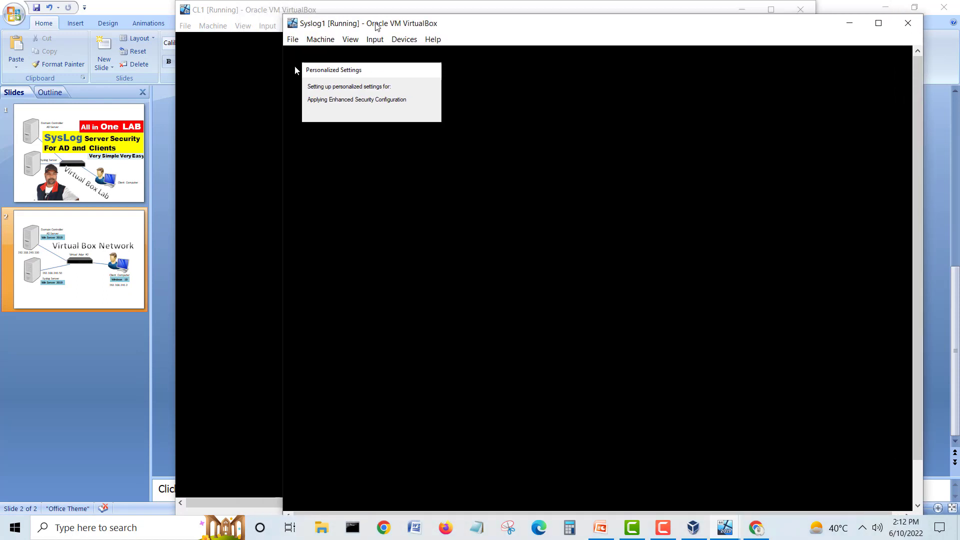
{"action": "left_click_drag", "start_coordinate": [376, 25], "coordinate": [369, 18]}
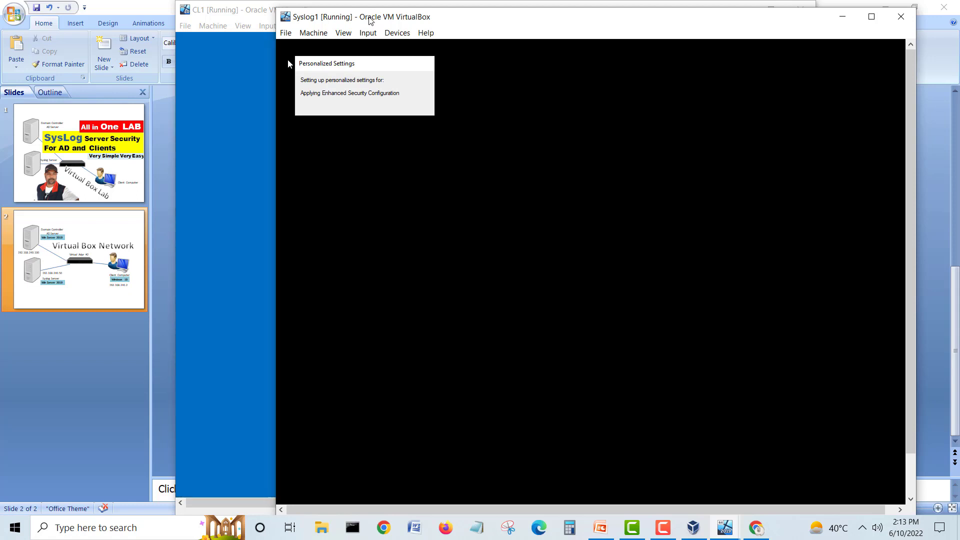
Step: Check CL1's setup progress, return Syslog1 to the front, then show the network diagram slide
{"action": "left_click", "coordinate": [250, 14]}
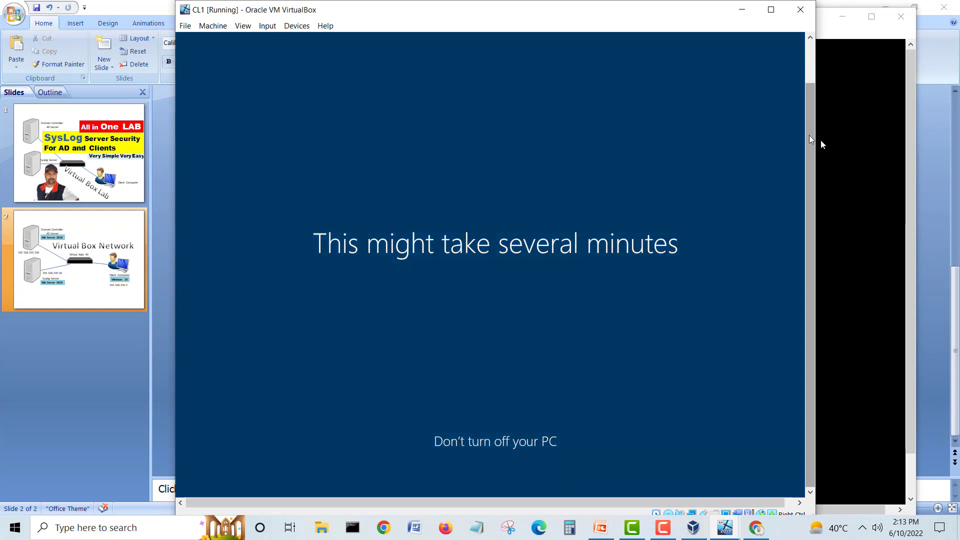
{"action": "left_click_drag", "start_coordinate": [810, 179], "coordinate": [800, 113]}
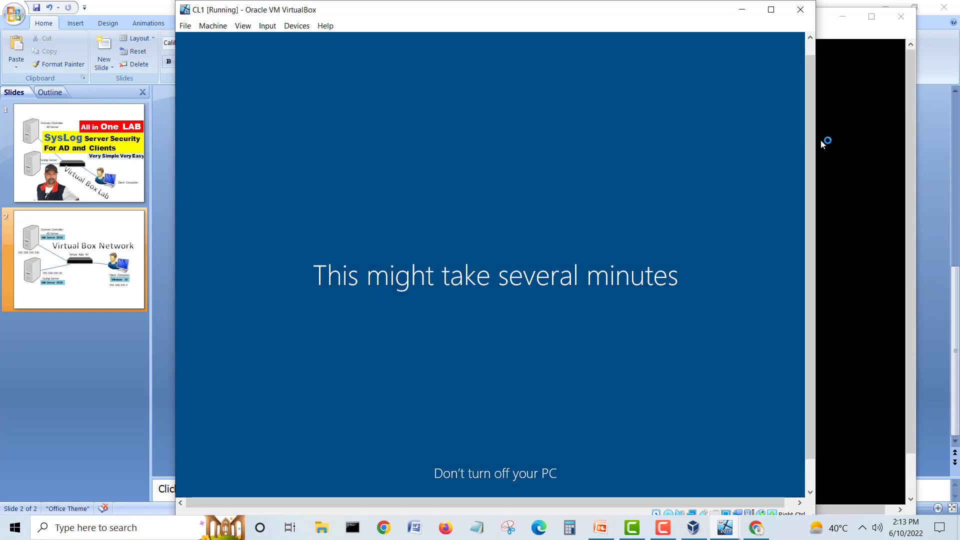
{"action": "left_click", "coordinate": [913, 95]}
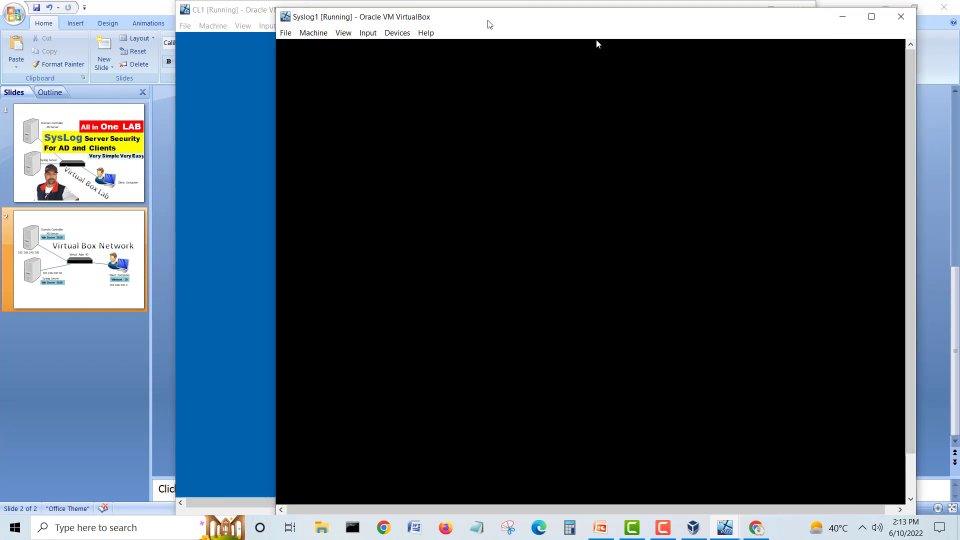
{"action": "left_click_drag", "start_coordinate": [489, 20], "coordinate": [512, 19]}
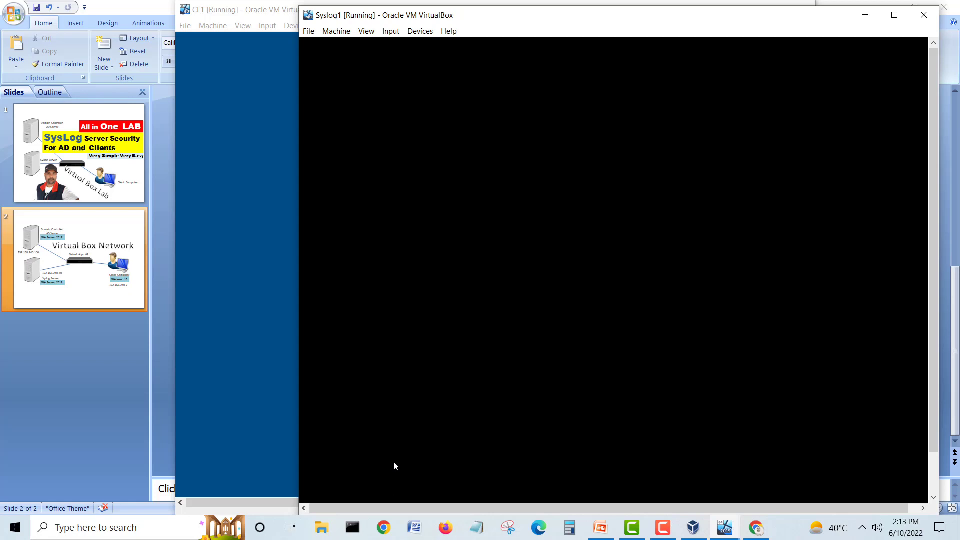
{"action": "left_click", "coordinate": [600, 527]}
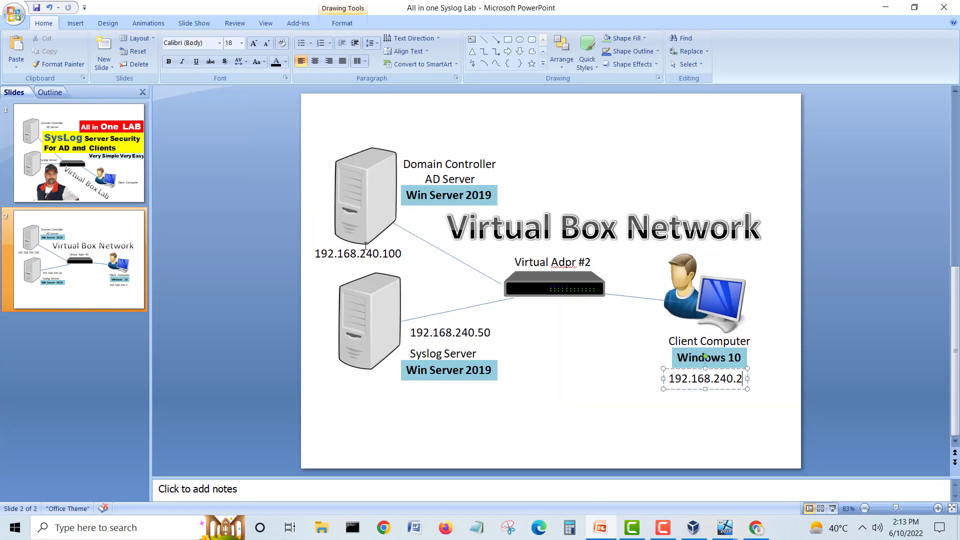
{"action": "left_click", "coordinate": [385, 188]}
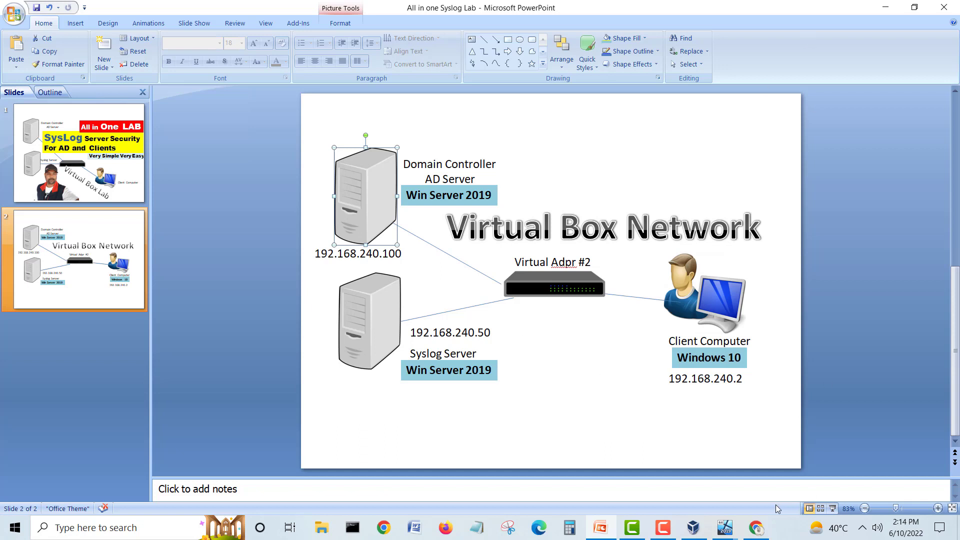
Step: Confirm Syslog1 reached its desktop, then minimize the CL1 window
{"action": "mouse_move", "coordinate": [725, 536]}
{"action": "left_click", "coordinate": [737, 480]}
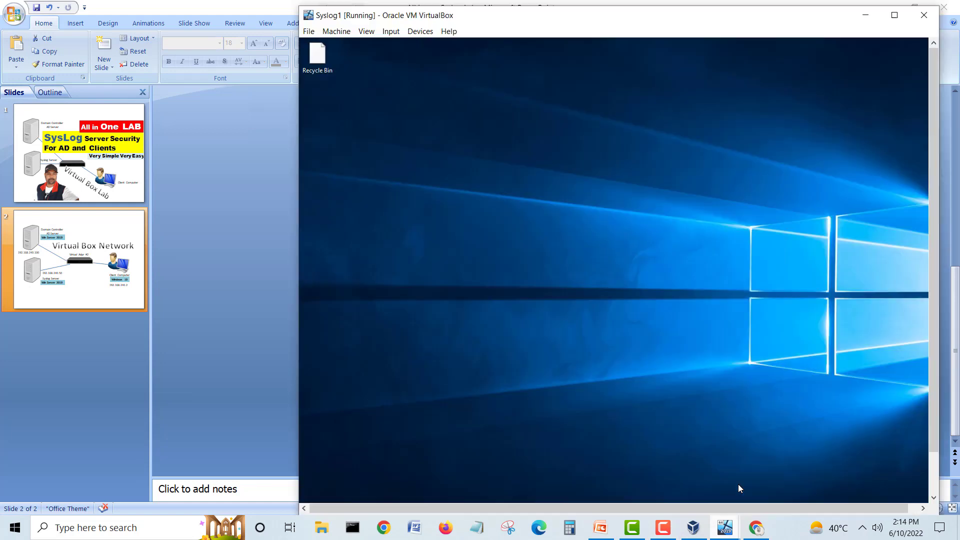
{"action": "left_click_drag", "start_coordinate": [809, 20], "coordinate": [718, 9]}
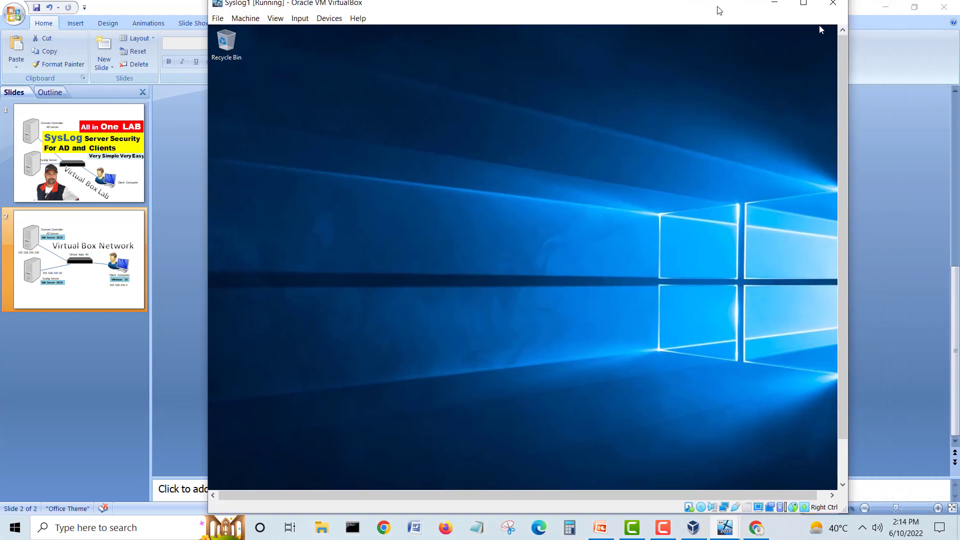
{"action": "left_click", "coordinate": [725, 534]}
{"action": "left_click", "coordinate": [830, 477]}
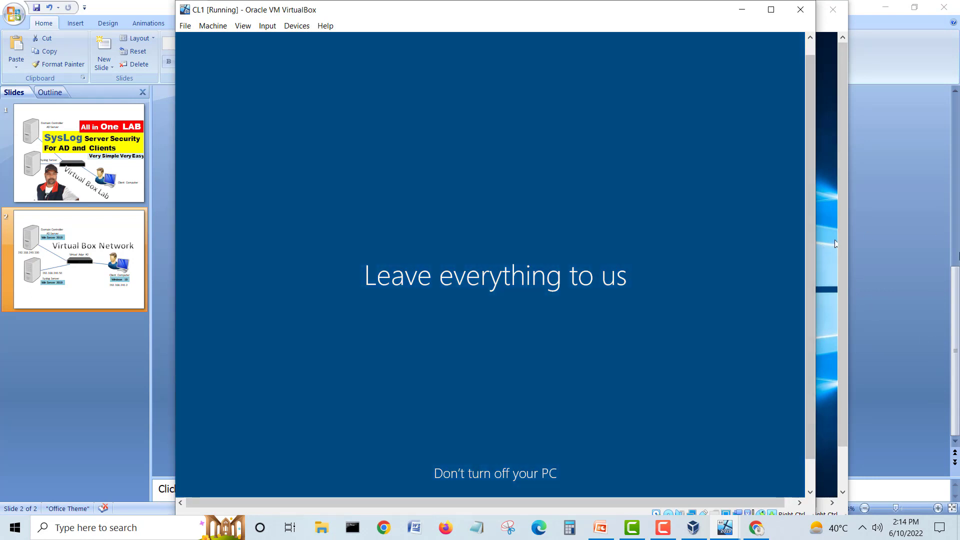
{"action": "left_click", "coordinate": [742, 10]}
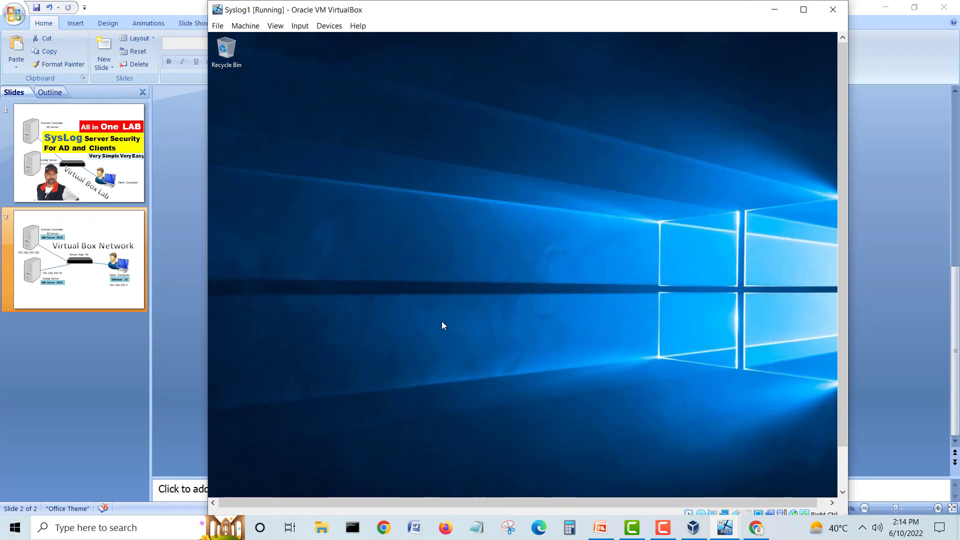
Step: Launch ndp48-x86-x64-allos-enu from the host's Downloads folder
{"action": "scroll", "coordinate": [842, 198], "scroll_direction": "down", "scroll_amount": 2}
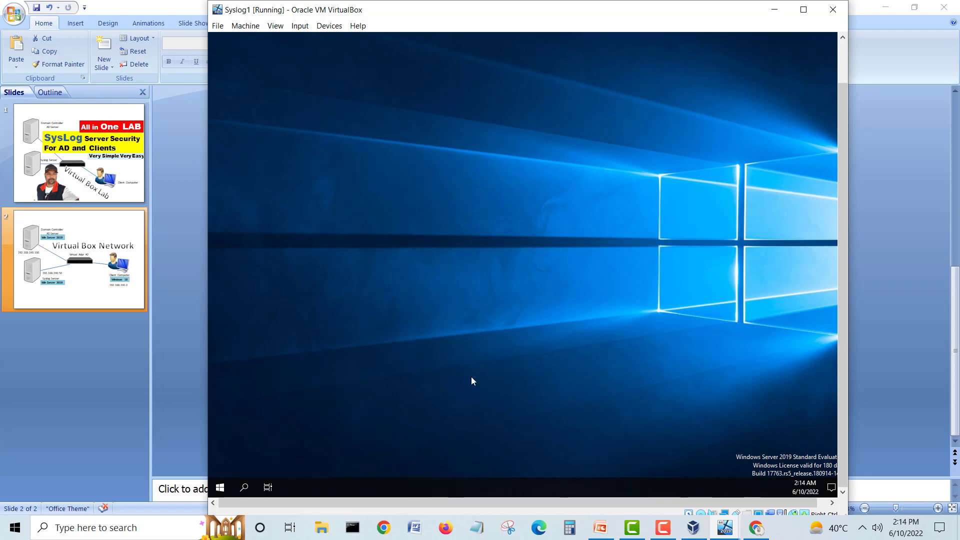
{"action": "left_click", "coordinate": [321, 528]}
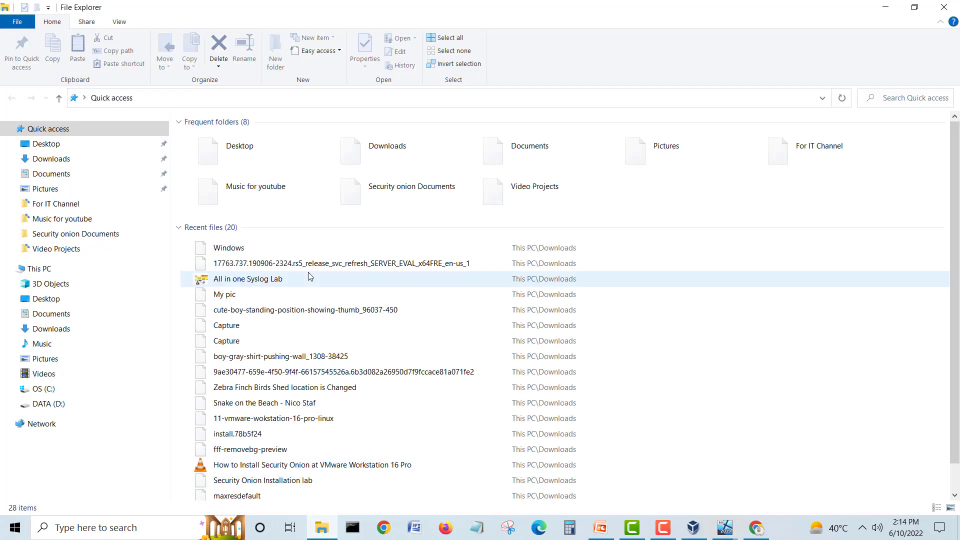
{"action": "left_click", "coordinate": [57, 328]}
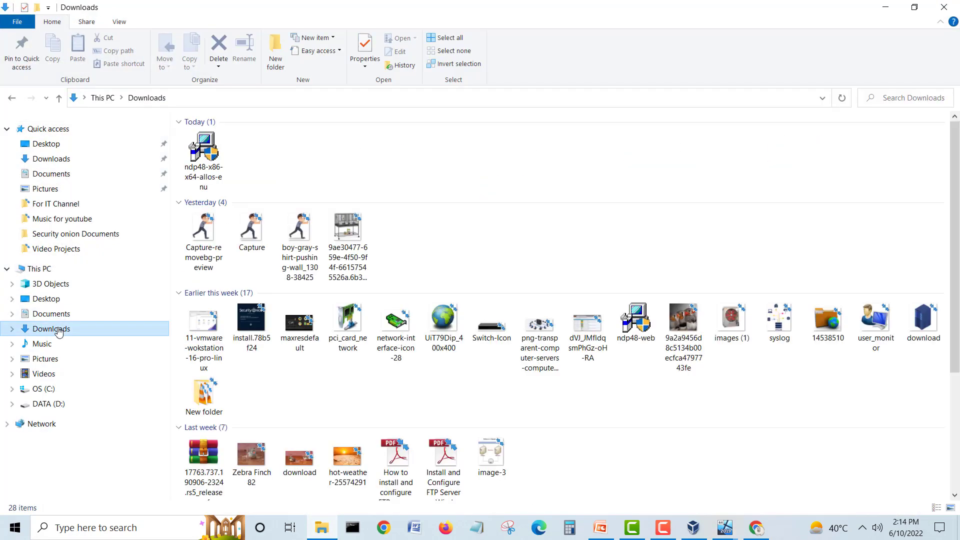
{"action": "double_click", "coordinate": [190, 158]}
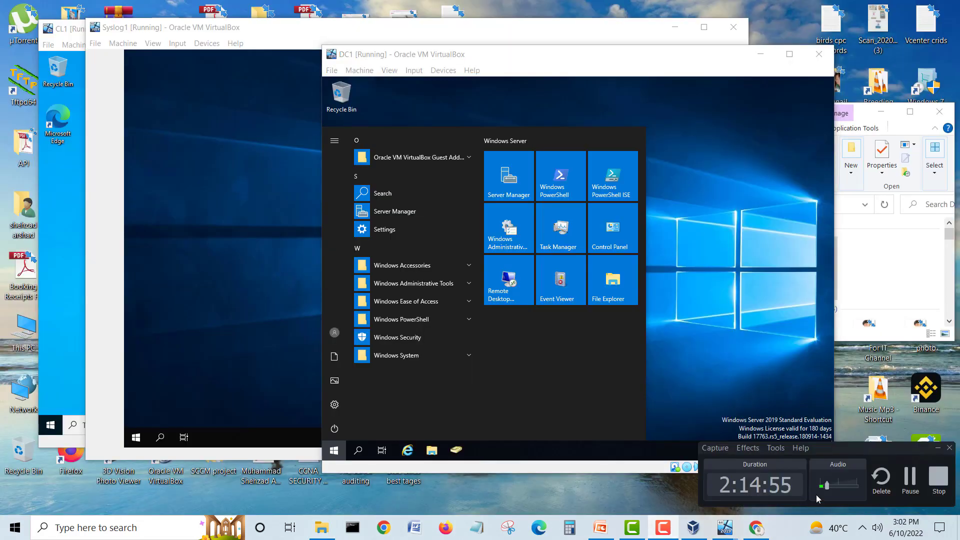
{"action": "left_click", "coordinate": [909, 477]}
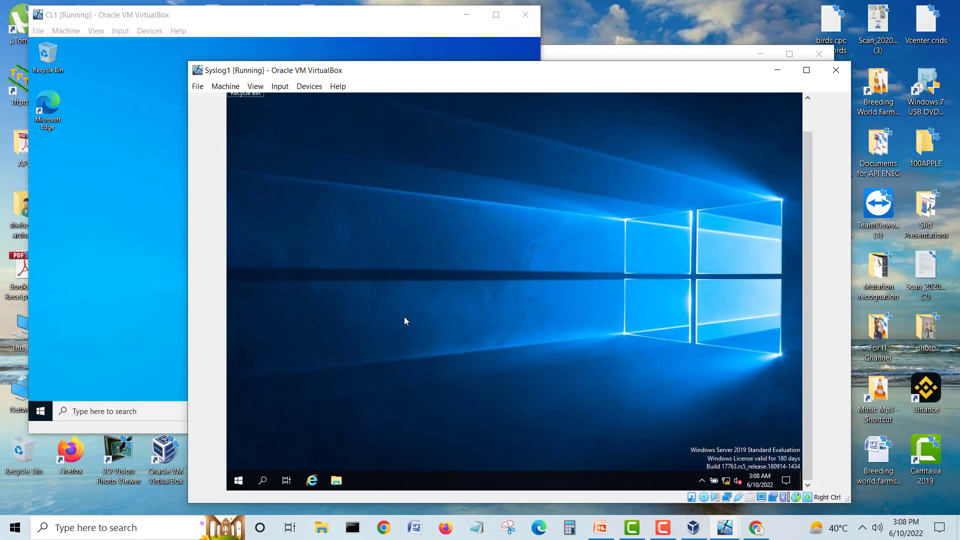
Step: Review Syslog1's Optical Drives and Drag and Drop device options without changing anything
{"action": "left_click_drag", "start_coordinate": [414, 73], "coordinate": [382, 53]}
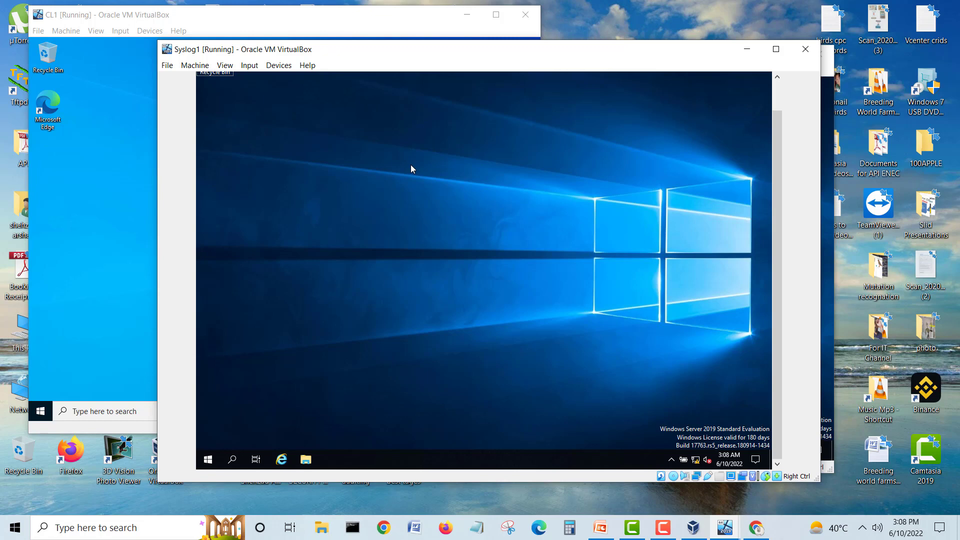
{"action": "left_click", "coordinate": [278, 65]}
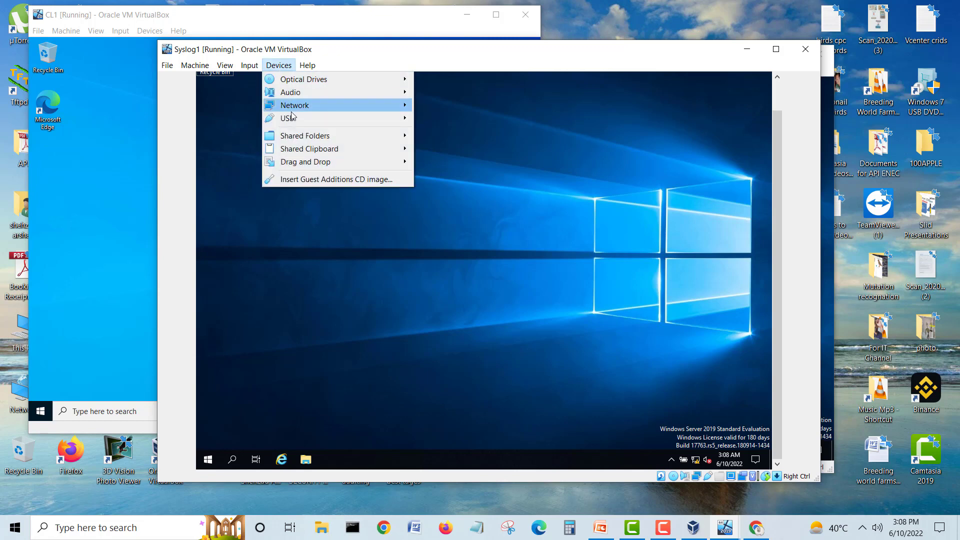
{"action": "left_click", "coordinate": [464, 276]}
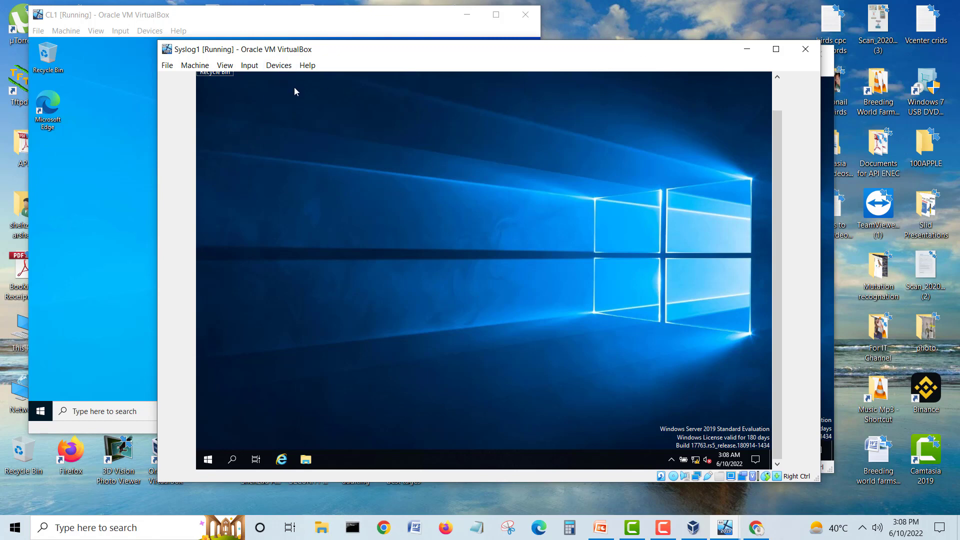
{"action": "left_click", "coordinate": [278, 65]}
{"action": "mouse_move", "coordinate": [380, 79]}
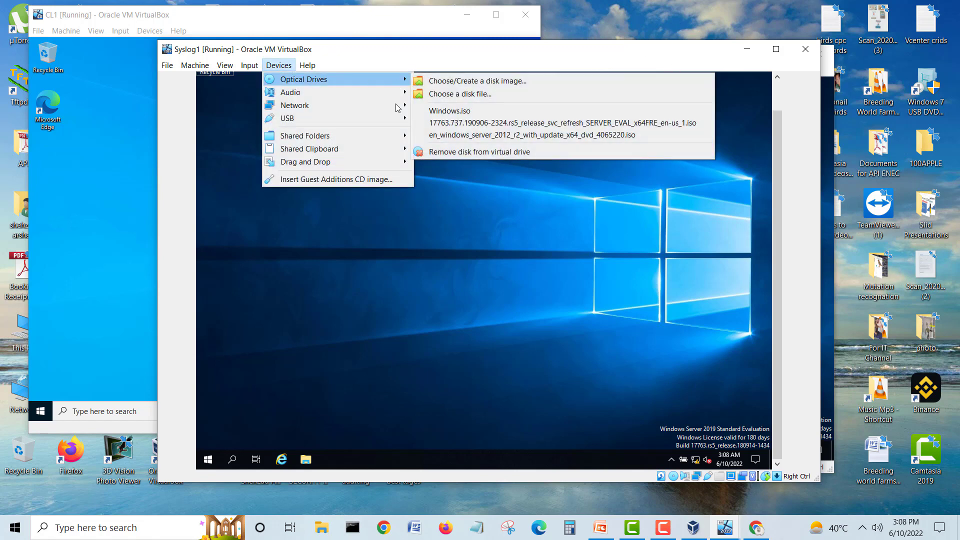
{"action": "mouse_move", "coordinate": [350, 162]}
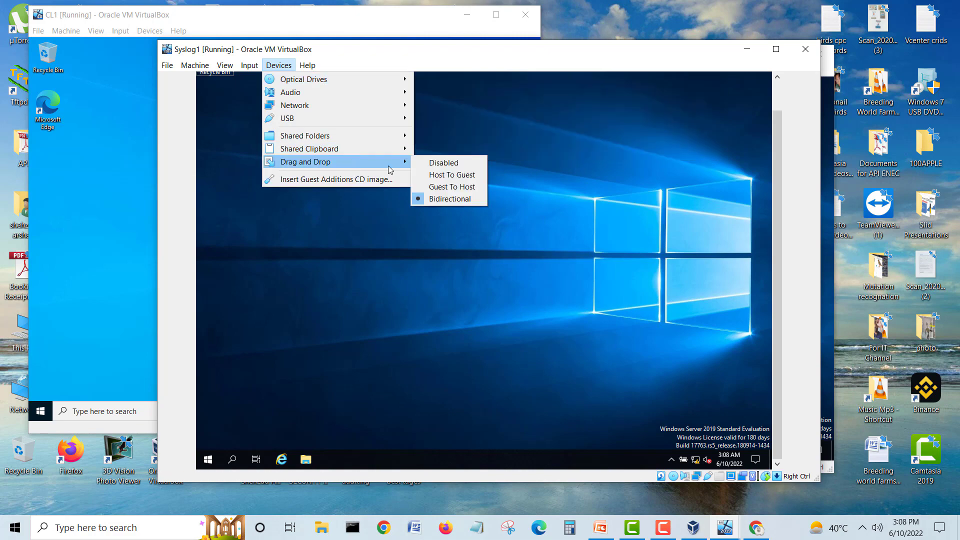
{"action": "left_click", "coordinate": [433, 210]}
{"action": "left_click", "coordinate": [321, 530]}
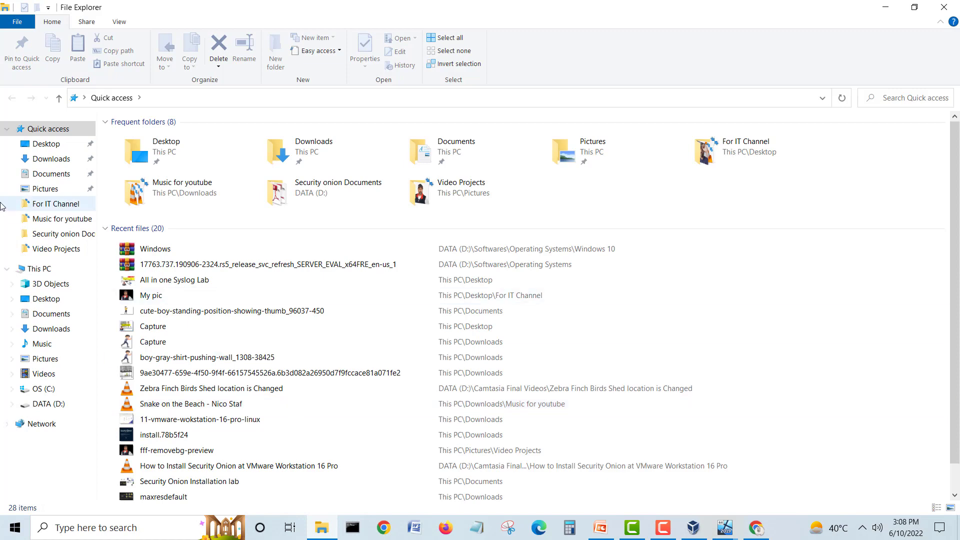
Step: Open Downloads\share folder to vb, then browse to D:\Softwares\Operating Systems
{"action": "left_click", "coordinate": [23, 159]}
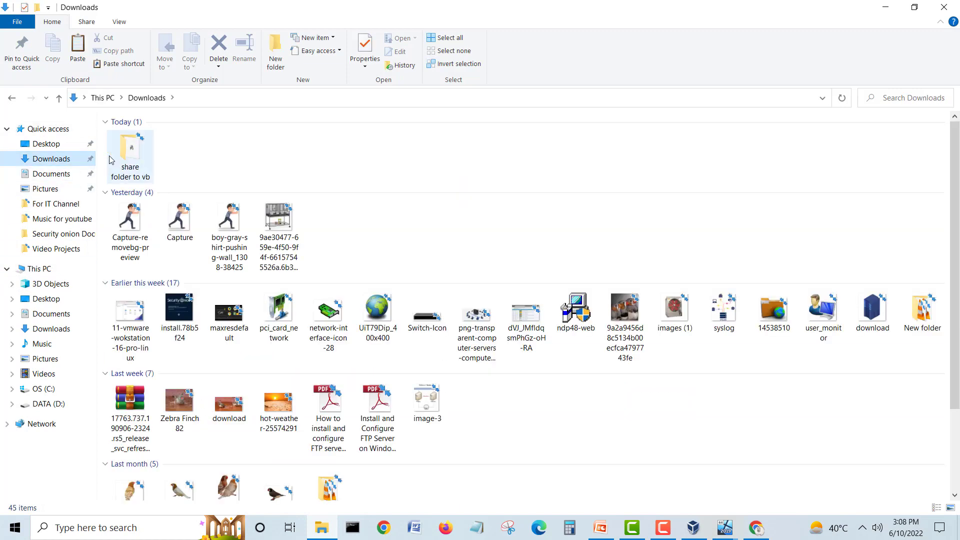
{"action": "double_click", "coordinate": [140, 159]}
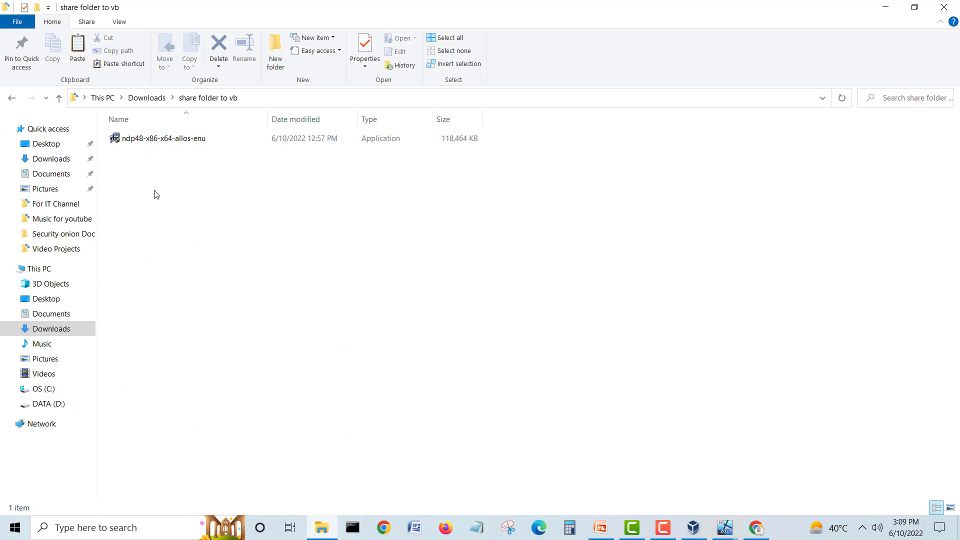
{"action": "left_click", "coordinate": [48, 403]}
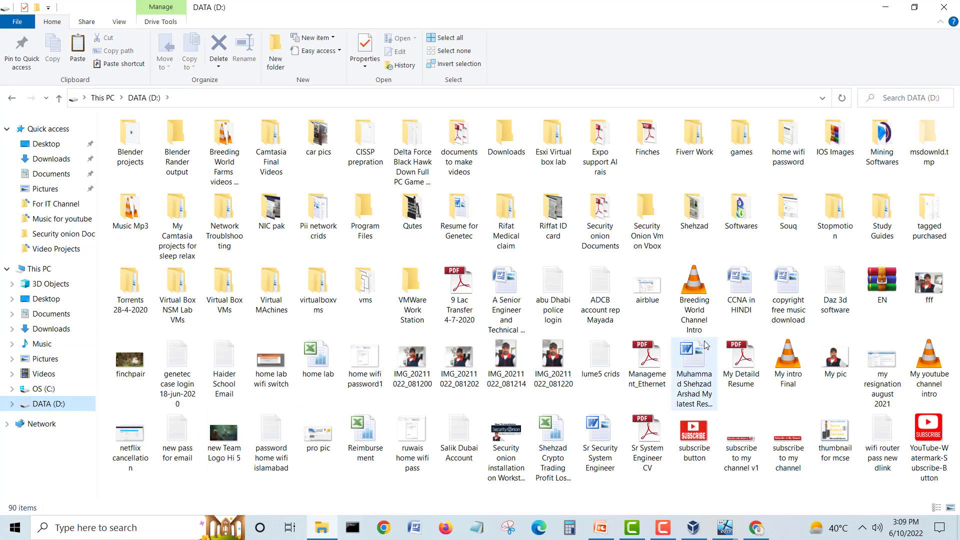
{"action": "double_click", "coordinate": [740, 212]}
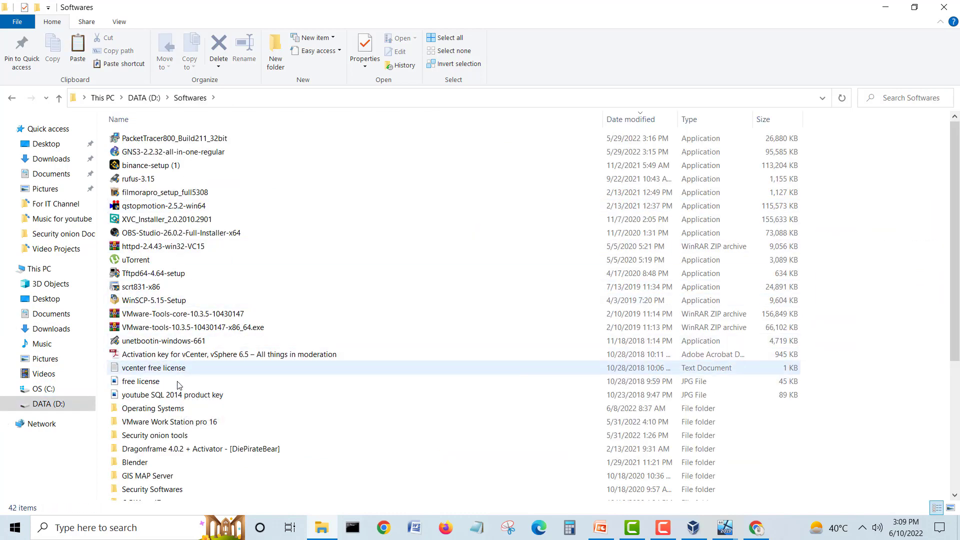
{"action": "double_click", "coordinate": [170, 436]}
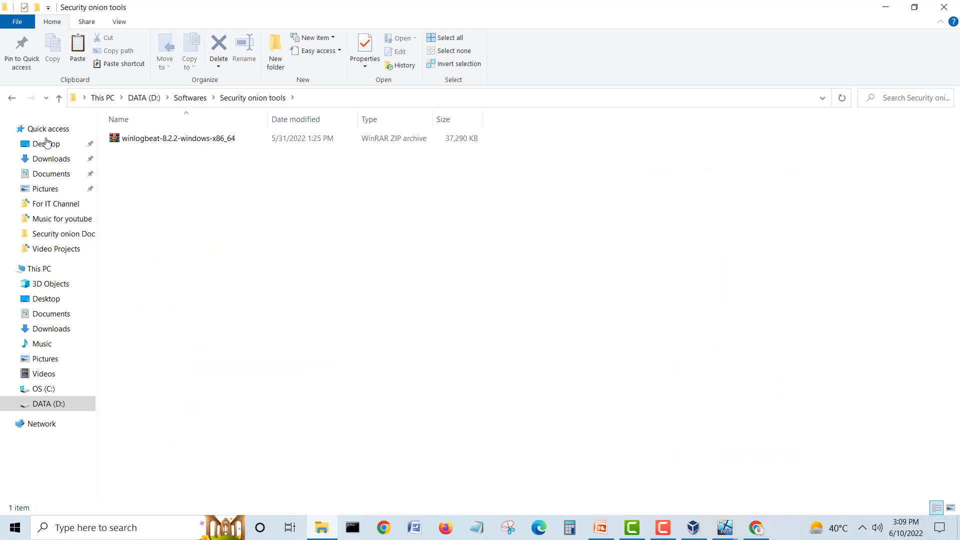
{"action": "left_click", "coordinate": [12, 99]}
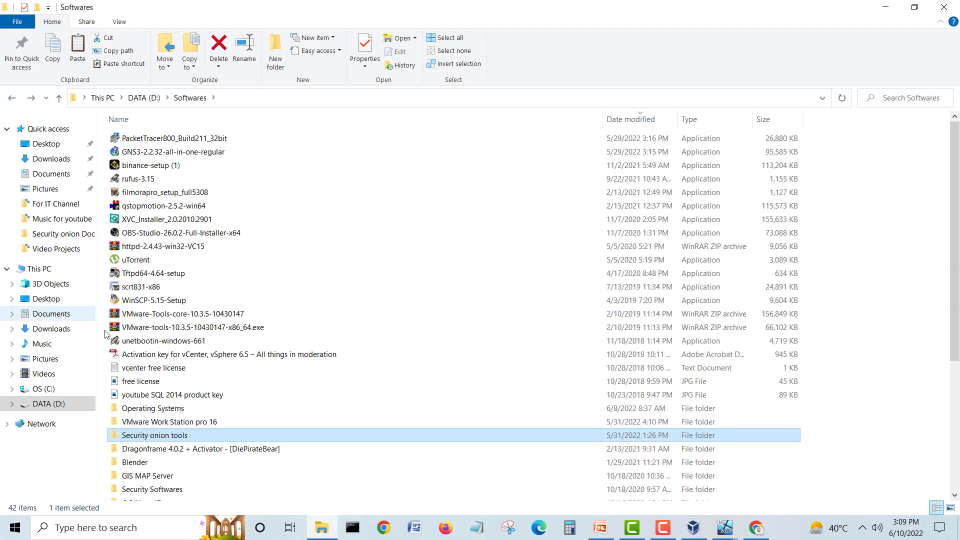
{"action": "double_click", "coordinate": [150, 411]}
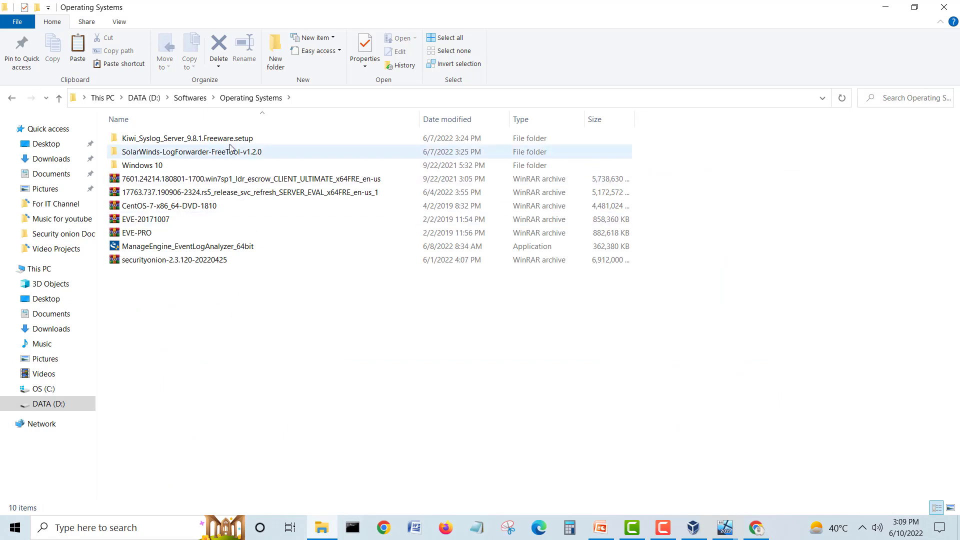
Step: Copy Kiwi_Syslog_Server_9.8.1.Freeware.setup into Downloads\share folder to vb
{"action": "double_click", "coordinate": [181, 139]}
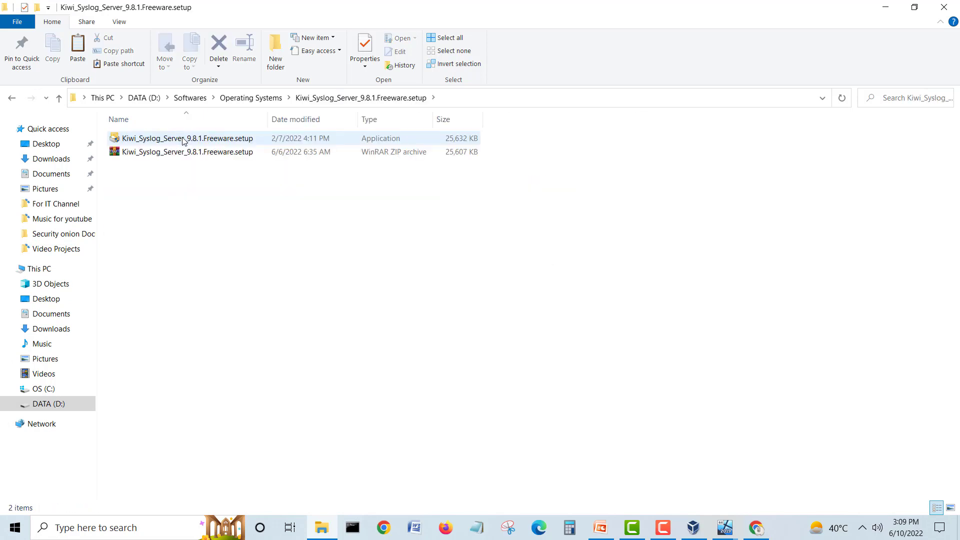
{"action": "left_click", "coordinate": [183, 140]}
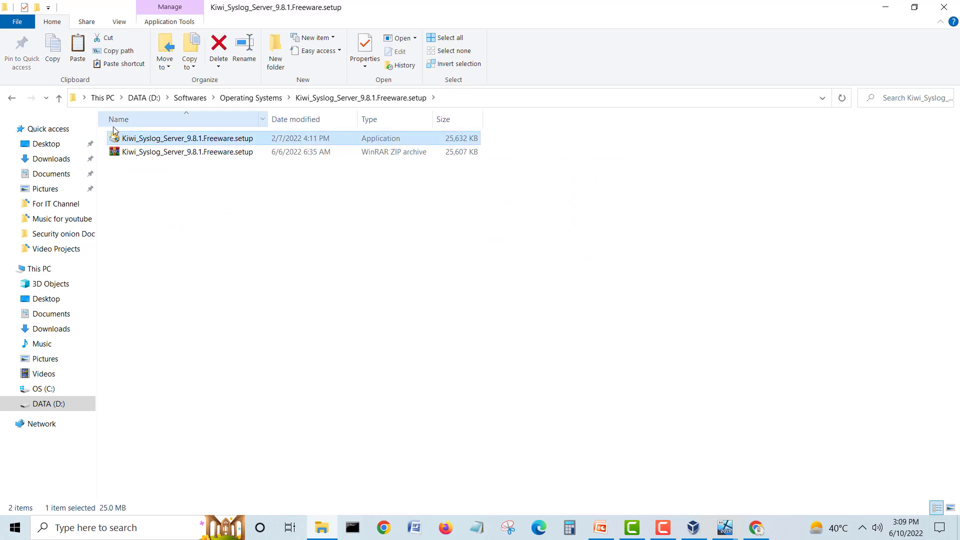
{"action": "double_click", "coordinate": [148, 139]}
{"action": "right_click", "coordinate": [146, 136]}
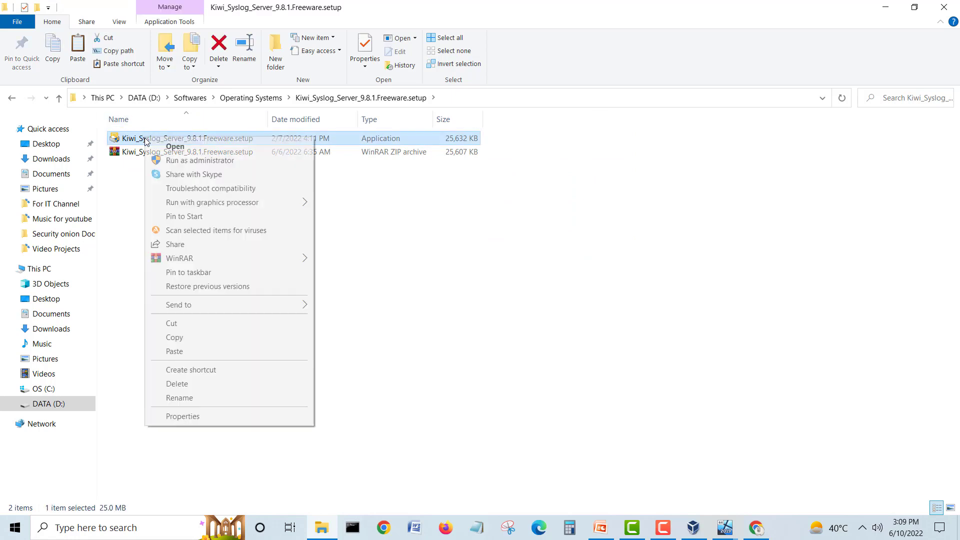
{"action": "left_click", "coordinate": [175, 337]}
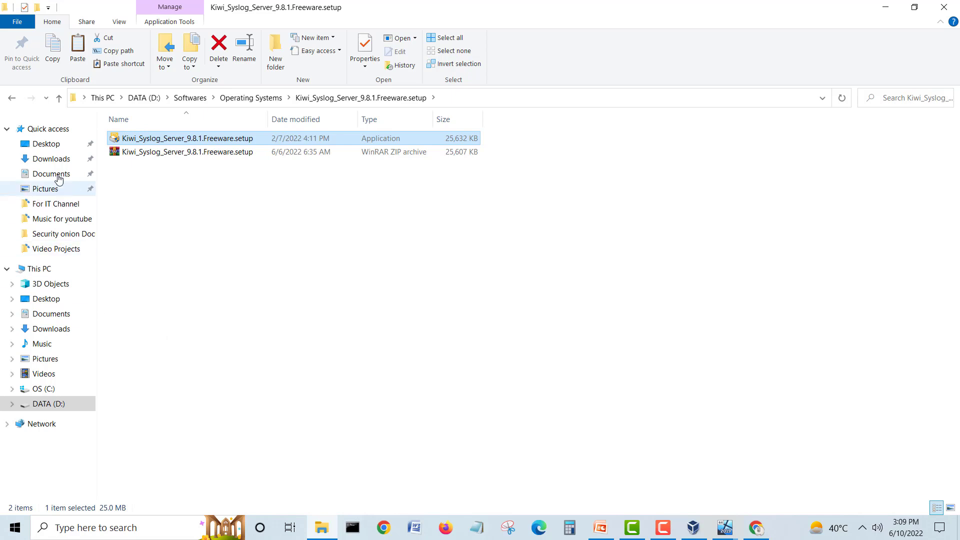
{"action": "left_click", "coordinate": [55, 158]}
{"action": "double_click", "coordinate": [126, 158]}
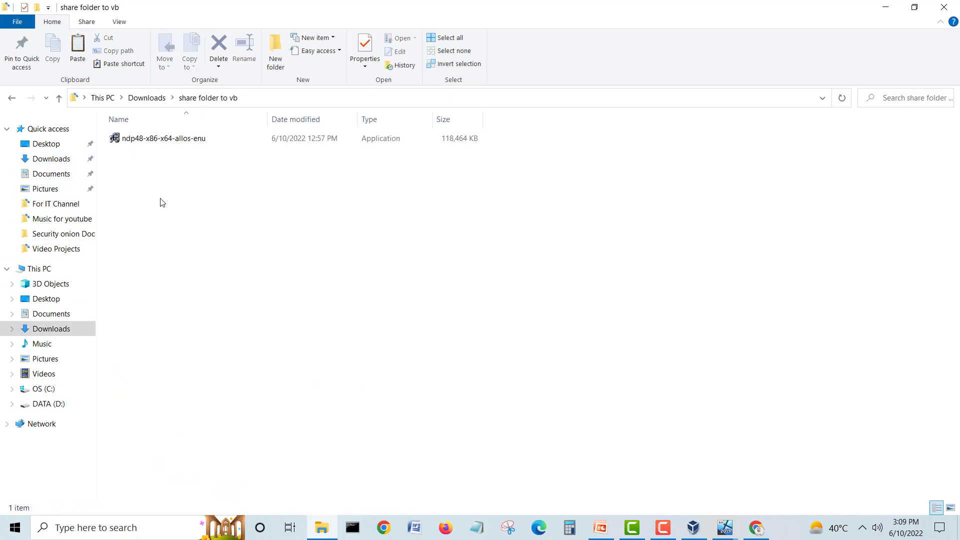
{"action": "key", "text": "ctrl+v"}
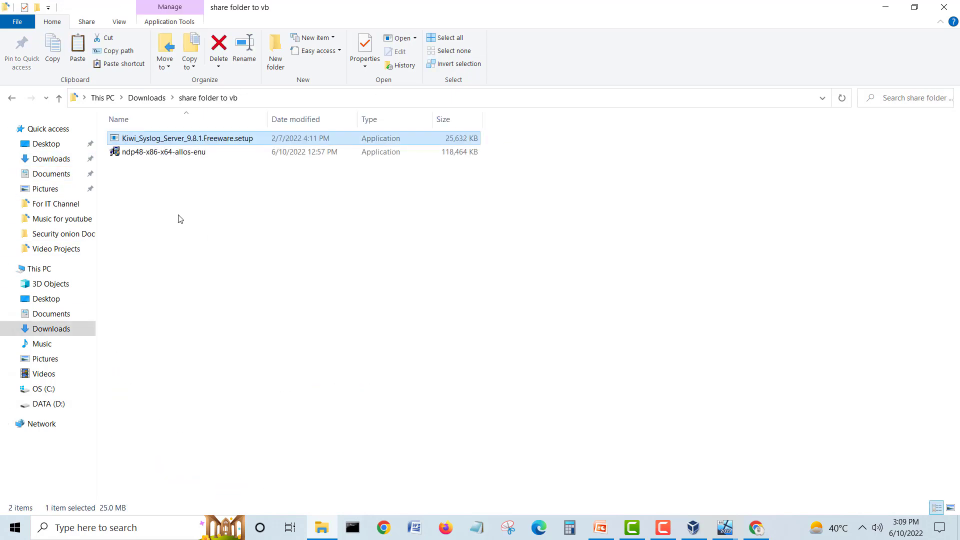
Step: Paste the SolarWinds Event LogForwarder installer from SolarWinds-LogForwarder-FreeTool-v1.2.0 into the same folder
{"action": "left_click", "coordinate": [12, 98]}
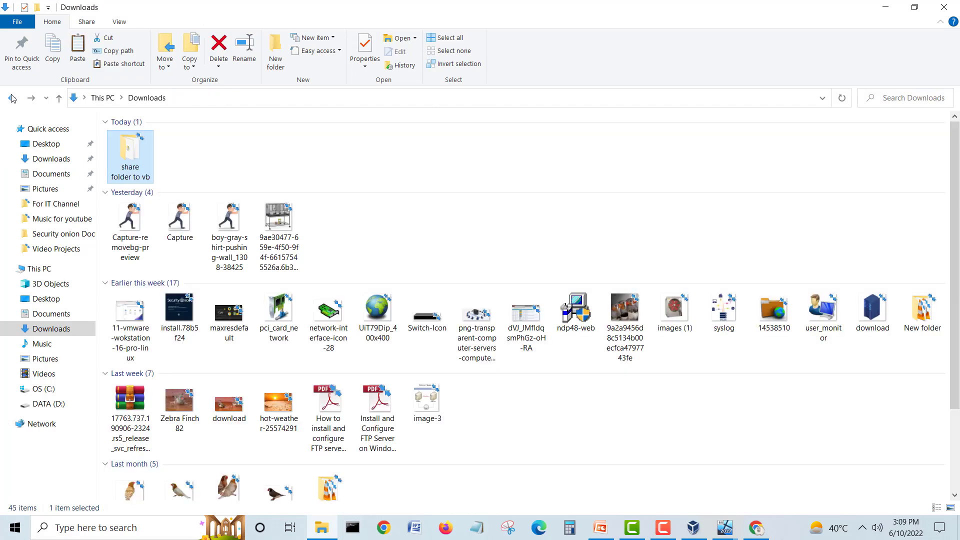
{"action": "left_click", "coordinate": [12, 98]}
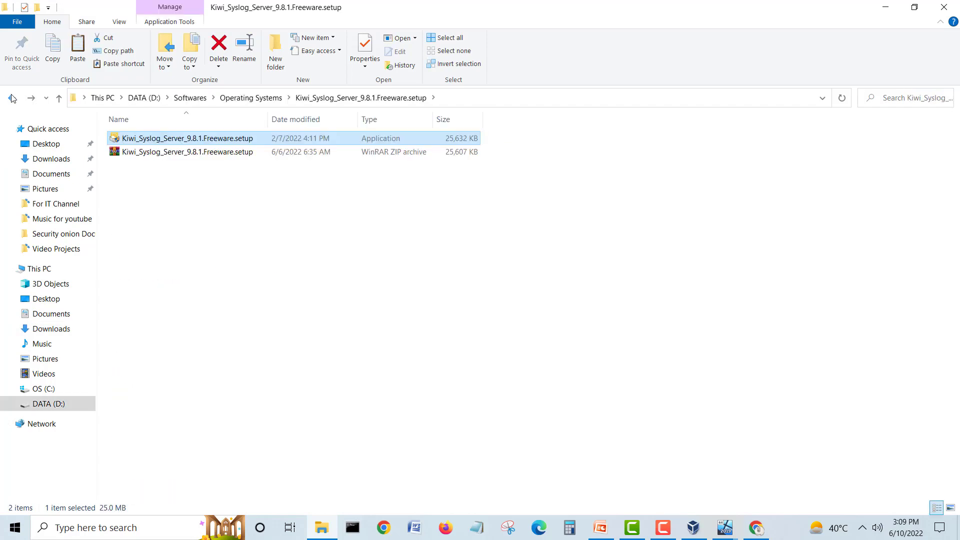
{"action": "left_click", "coordinate": [247, 100]}
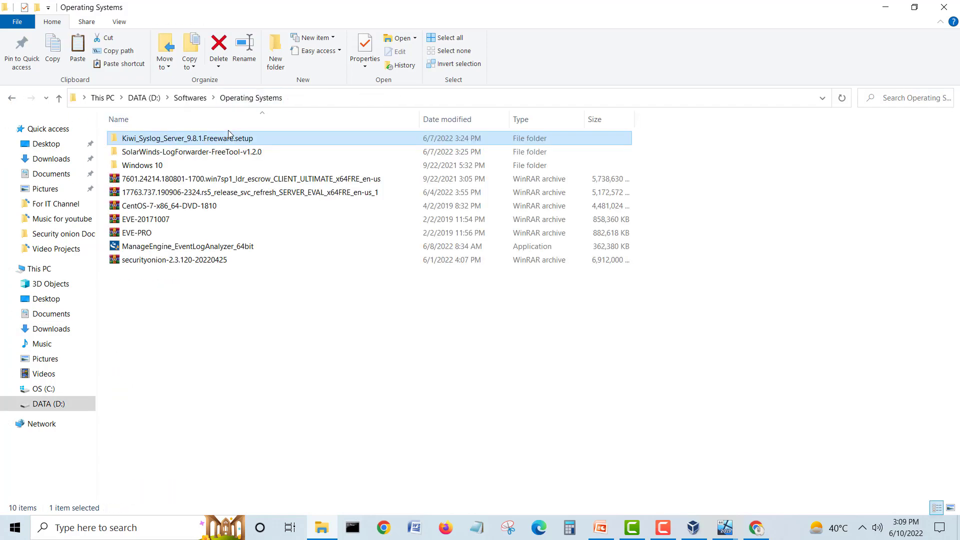
{"action": "left_click", "coordinate": [203, 153]}
{"action": "double_click", "coordinate": [203, 152]}
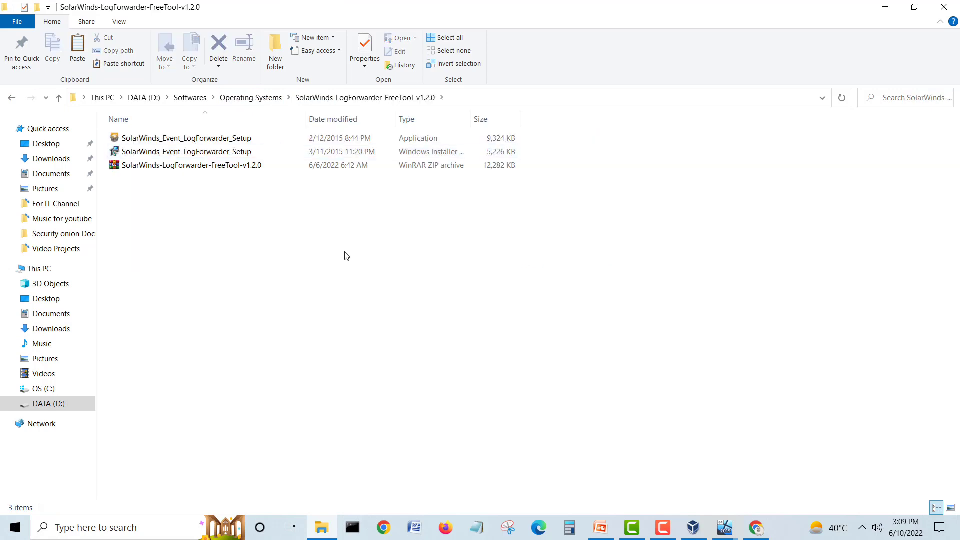
{"action": "double_click", "coordinate": [490, 115]}
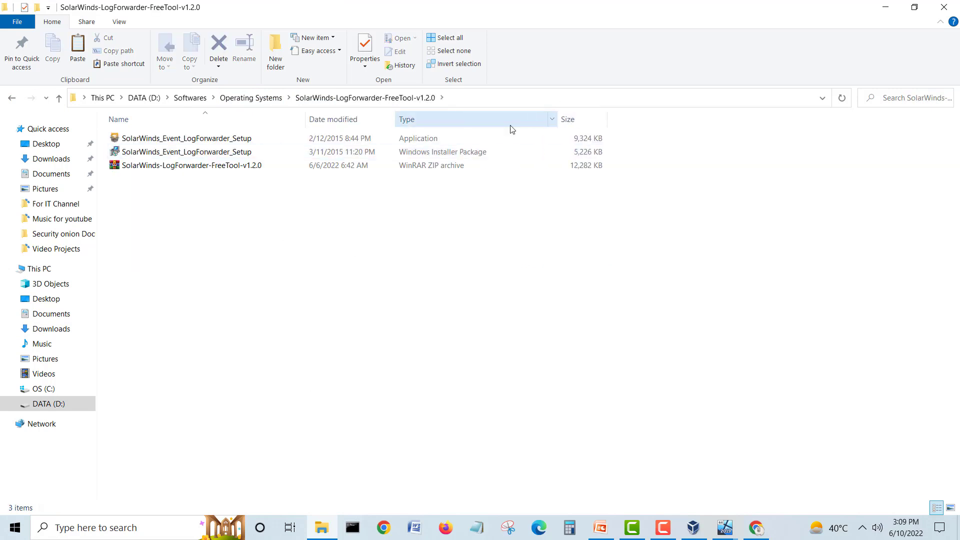
{"action": "left_click", "coordinate": [464, 153]}
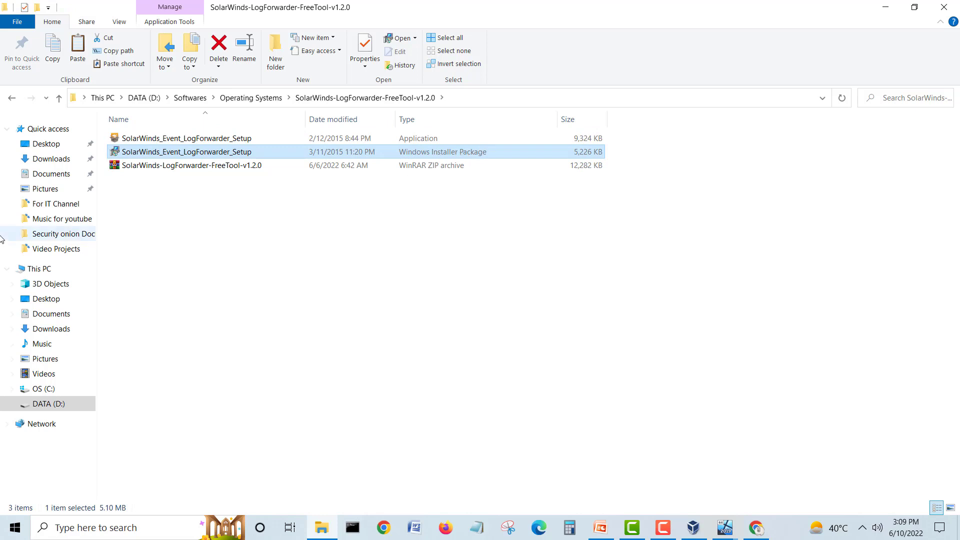
{"action": "left_click", "coordinate": [50, 159]}
{"action": "double_click", "coordinate": [144, 176]}
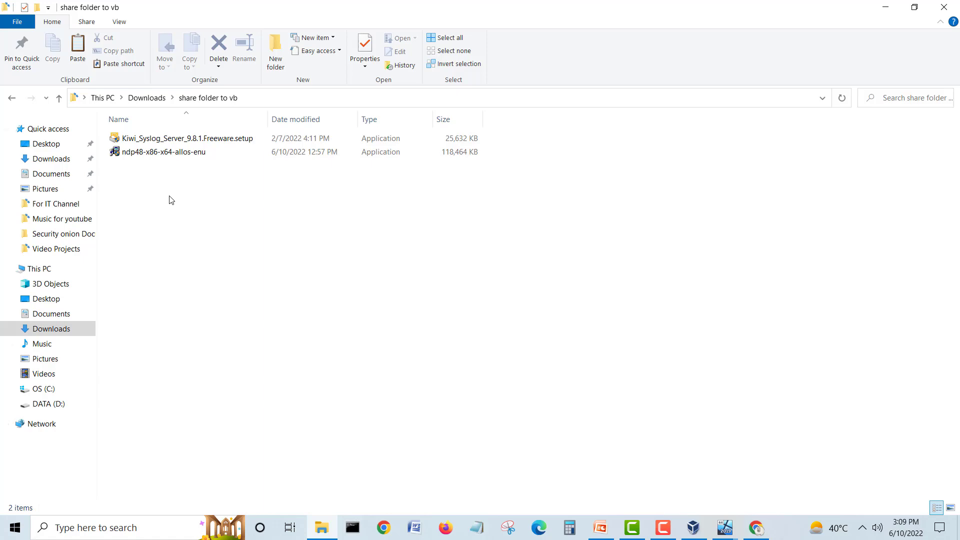
{"action": "key", "text": "ctrl+v"}
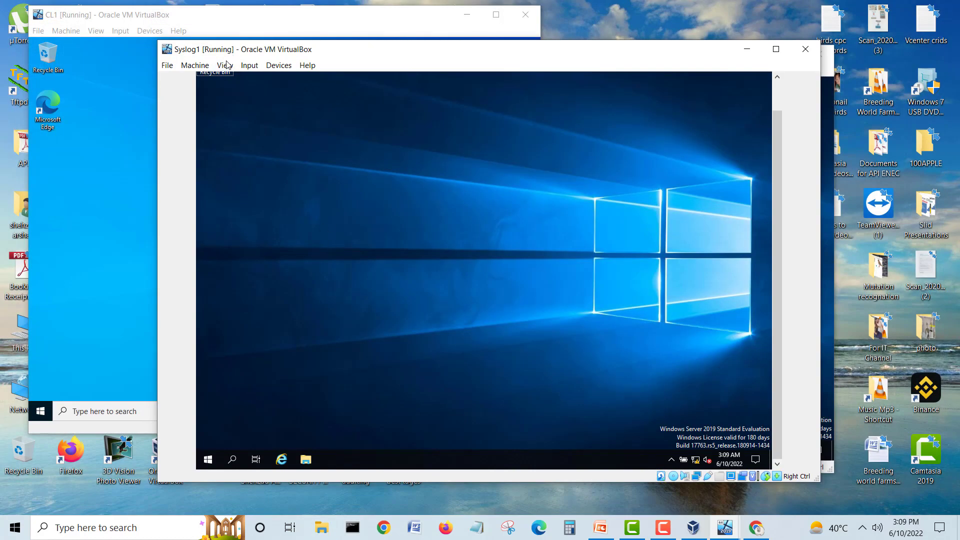
Step: Add Downloads\share folder to vb as Syslog1's shared folder share_folder_to_vb via Shared Folders Settings
{"action": "left_click", "coordinate": [278, 66]}
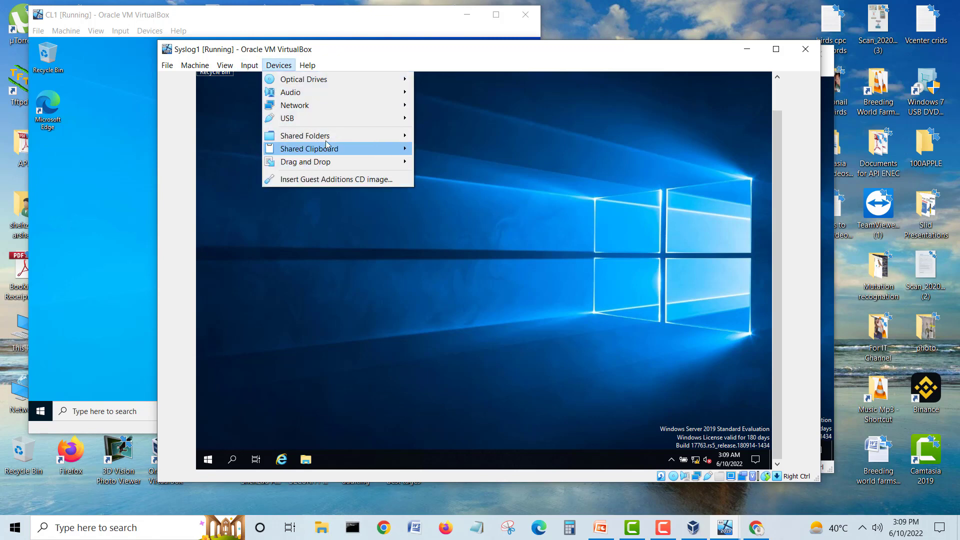
{"action": "mouse_move", "coordinate": [330, 135]}
{"action": "left_click", "coordinate": [460, 139]}
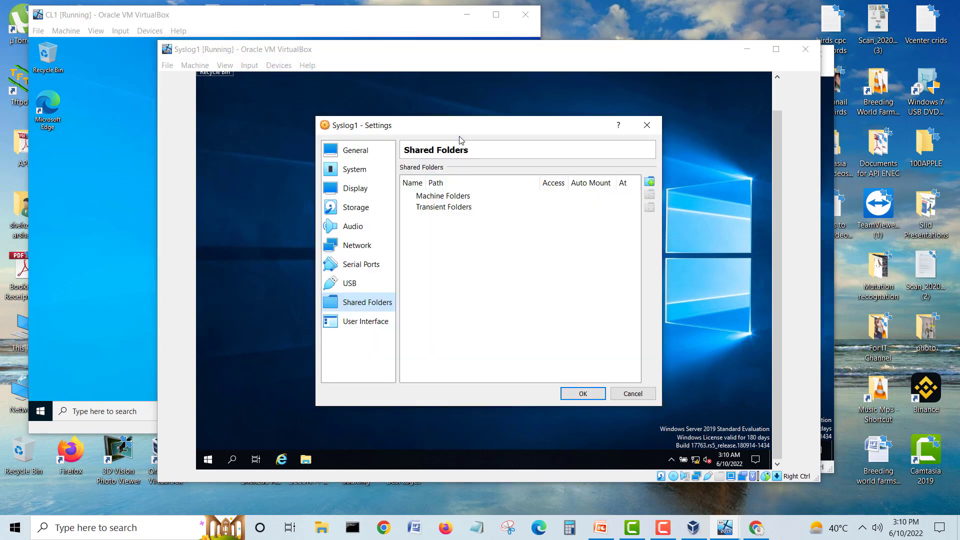
{"action": "left_click", "coordinate": [649, 182]}
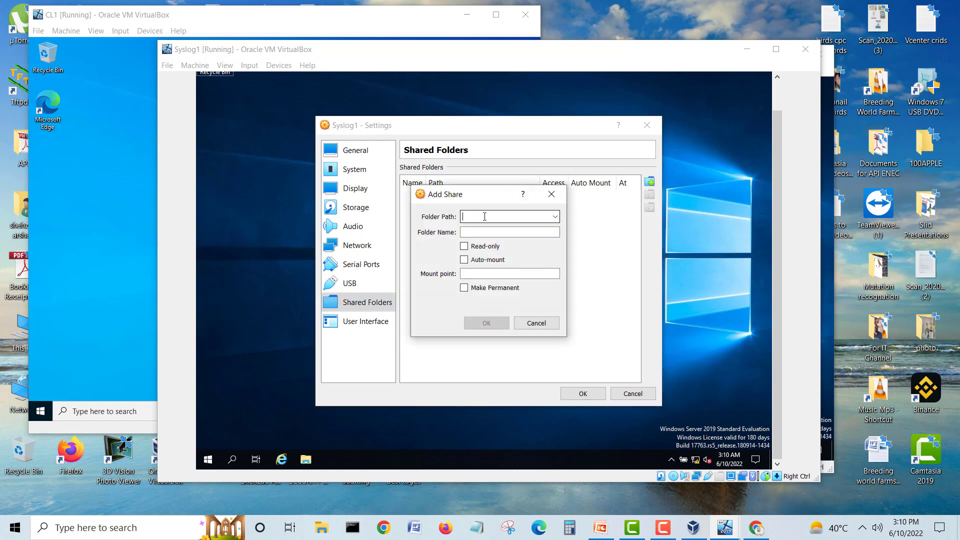
{"action": "left_click", "coordinate": [485, 216]}
{"action": "left_click", "coordinate": [491, 239]}
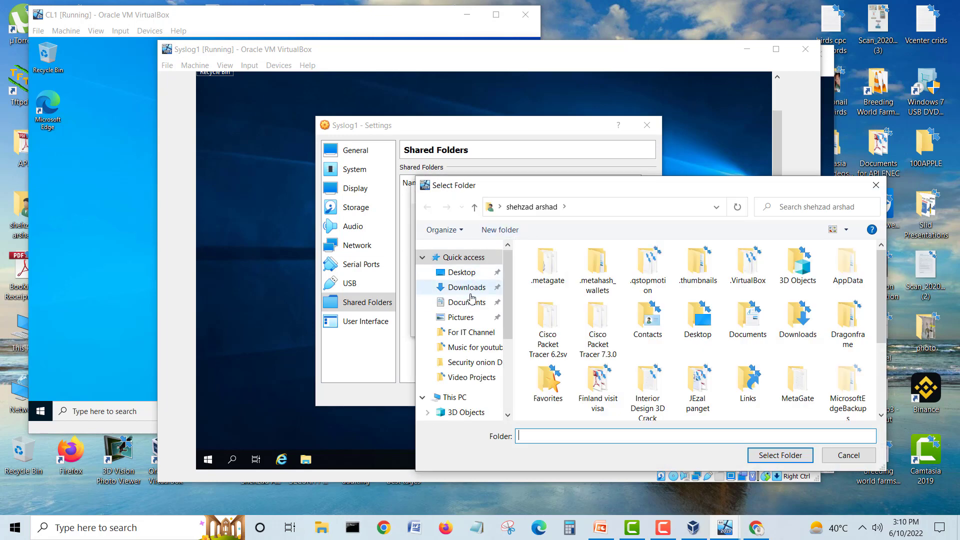
{"action": "left_click", "coordinate": [469, 288]}
{"action": "left_click", "coordinate": [547, 280]}
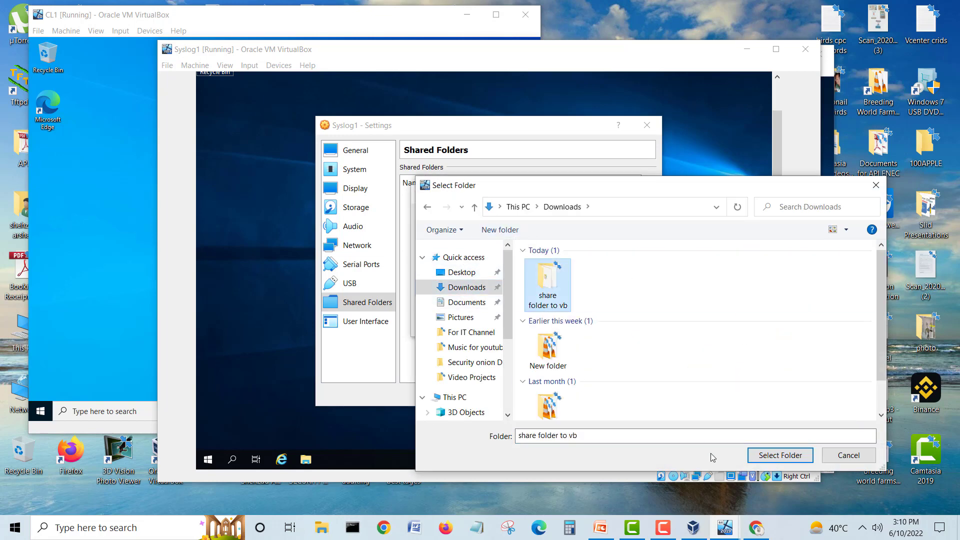
{"action": "left_click", "coordinate": [756, 456]}
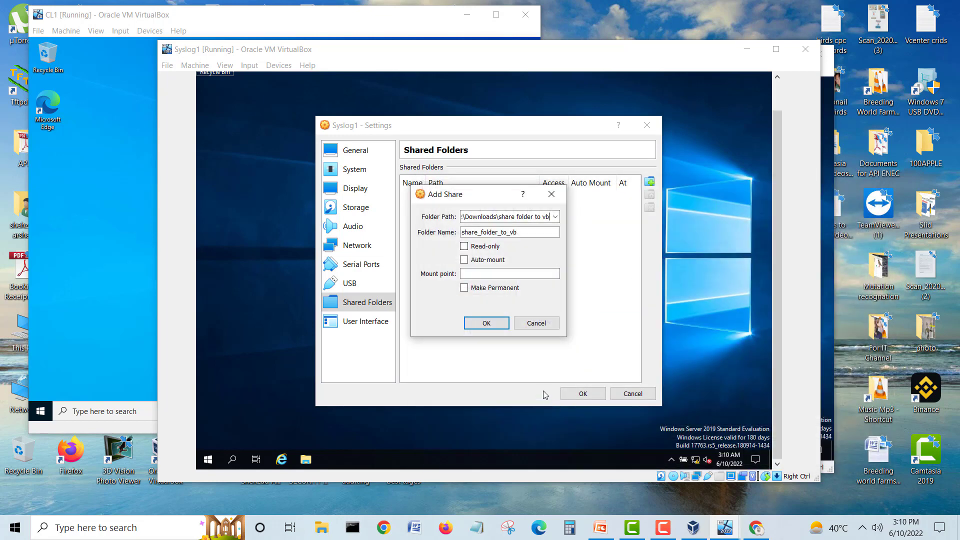
{"action": "left_click", "coordinate": [486, 323]}
{"action": "left_click", "coordinate": [583, 395]}
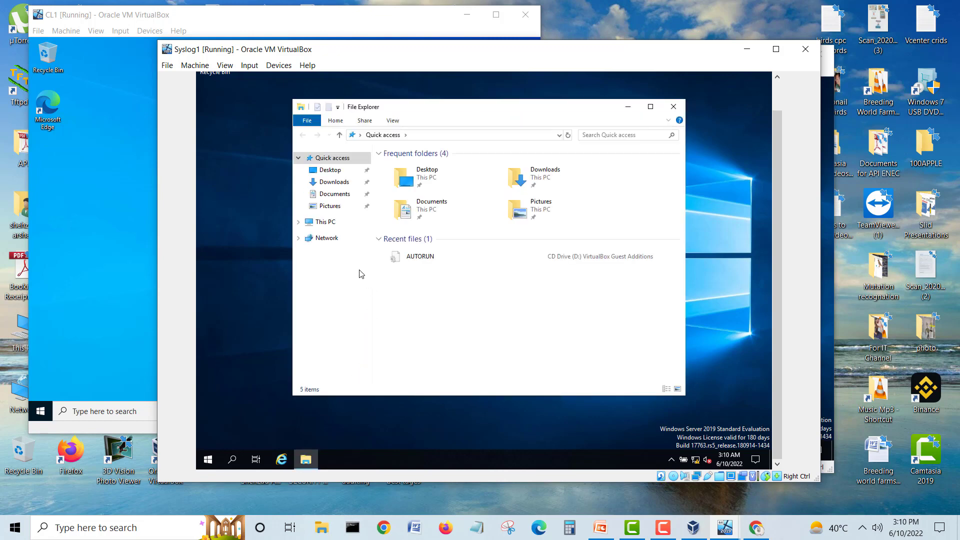
Step: Copy the three installers from \\VBOXSVR\share_folder_to_vb inside Syslog1
{"action": "left_click", "coordinate": [330, 240]}
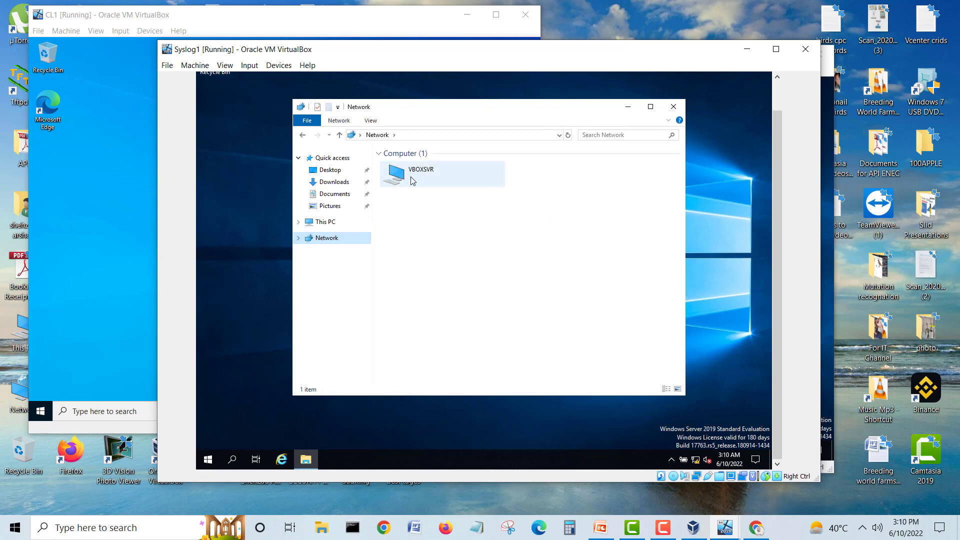
{"action": "left_click", "coordinate": [404, 178]}
{"action": "double_click", "coordinate": [404, 178]}
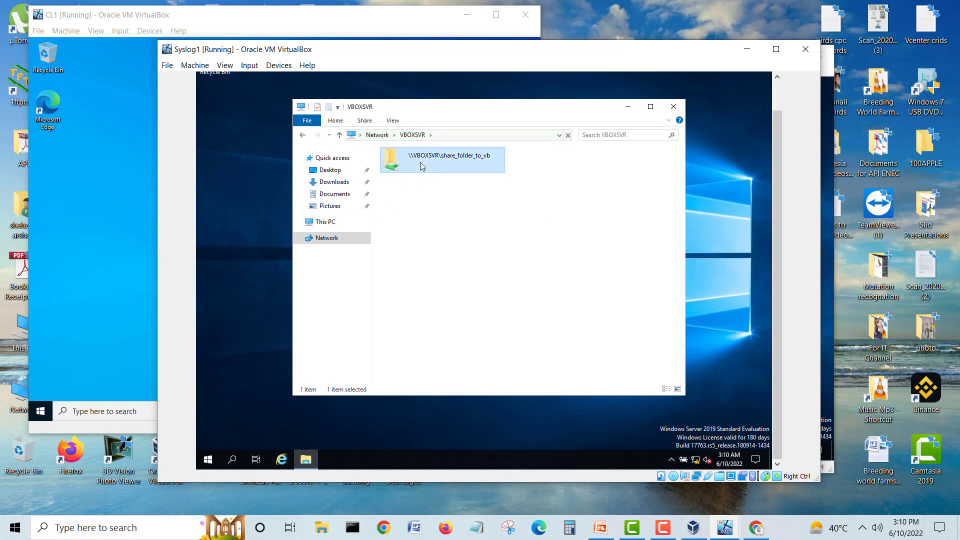
{"action": "double_click", "coordinate": [421, 164]}
{"action": "left_click_drag", "start_coordinate": [496, 250], "coordinate": [414, 167]}
{"action": "right_click", "coordinate": [414, 165]}
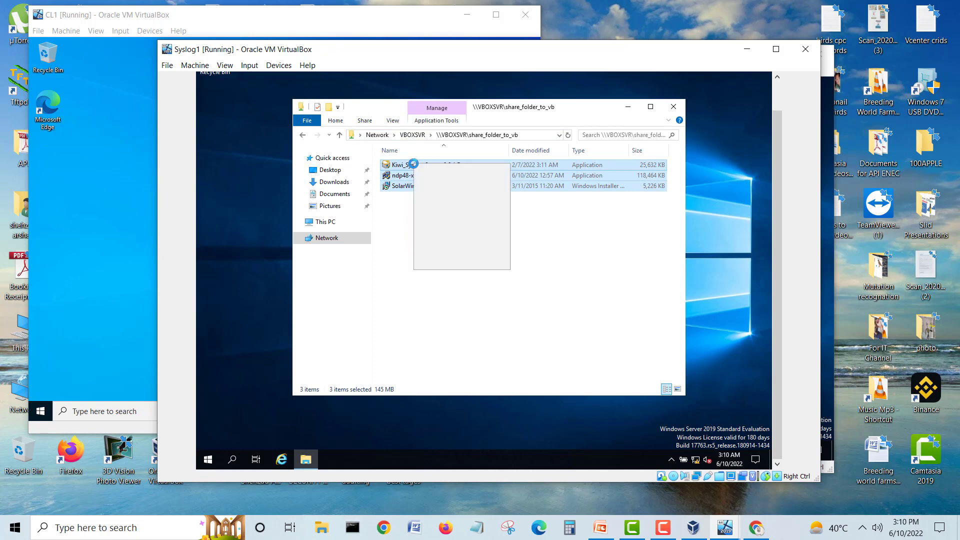
{"action": "left_click", "coordinate": [442, 212]}
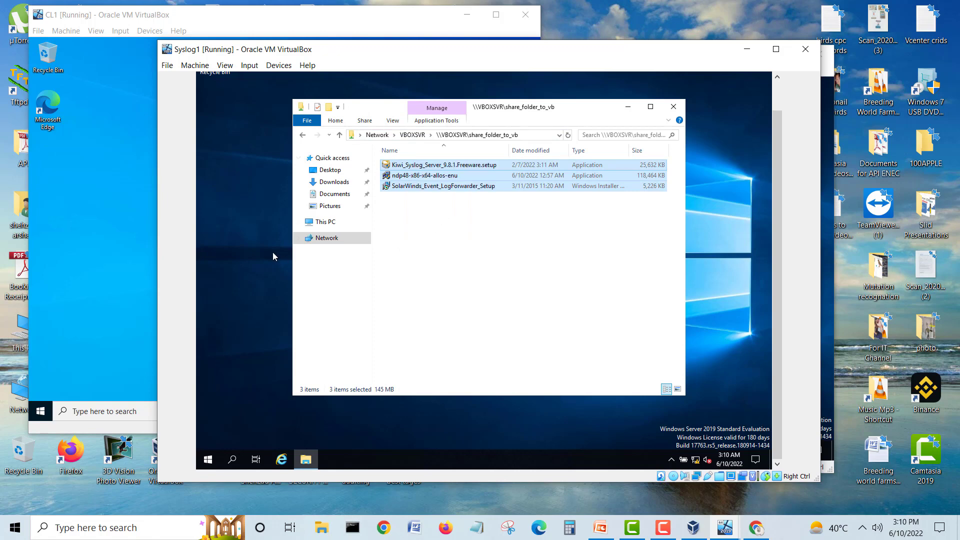
Step: Paste them into Syslog1's Downloads folder and let the copy reach 96%
{"action": "left_click", "coordinate": [265, 248]}
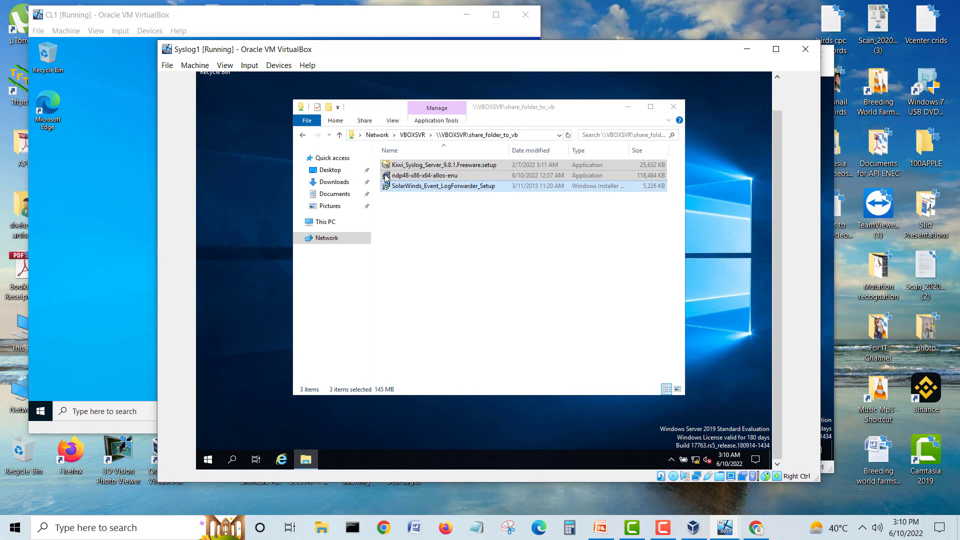
{"action": "left_click", "coordinate": [334, 185]}
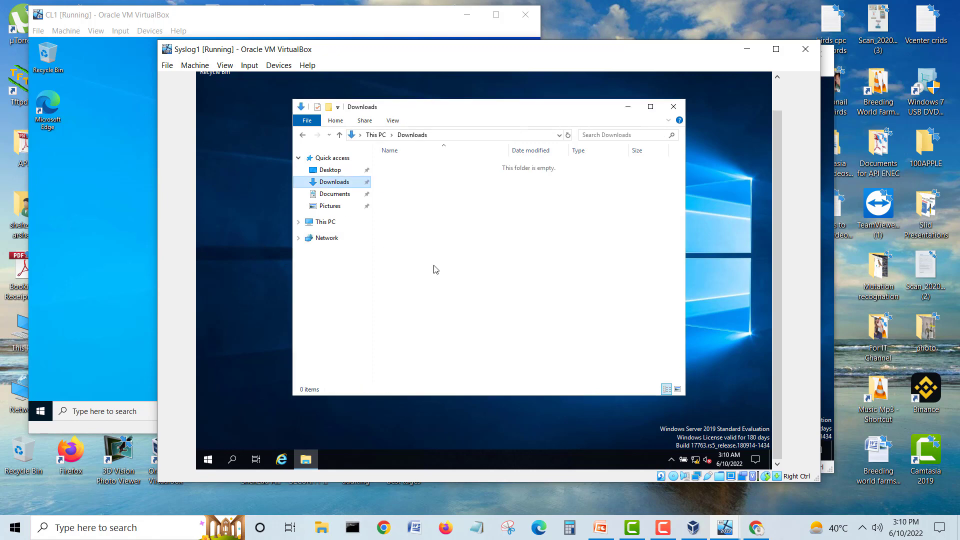
{"action": "right_click", "coordinate": [467, 257]}
{"action": "left_click", "coordinate": [492, 326]}
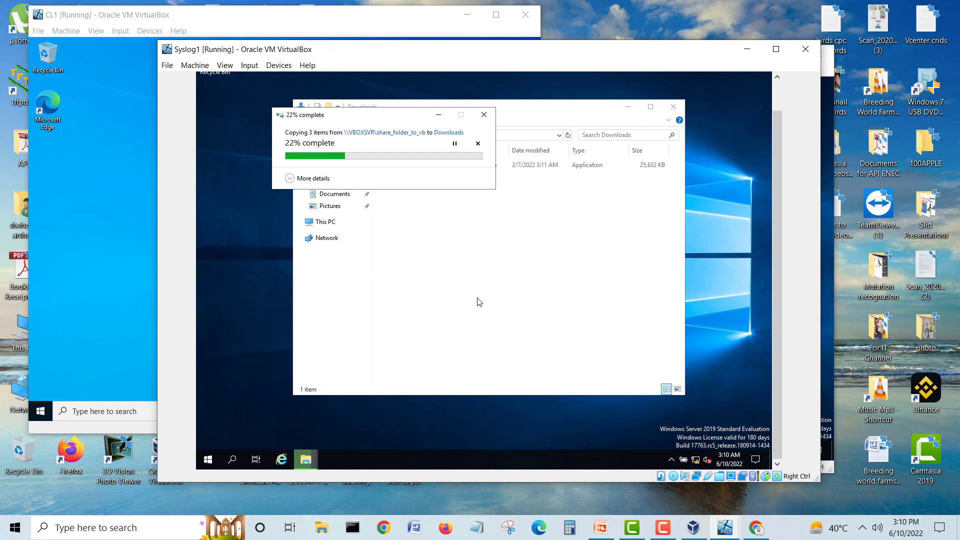
{"action": "left_click", "coordinate": [664, 529]}
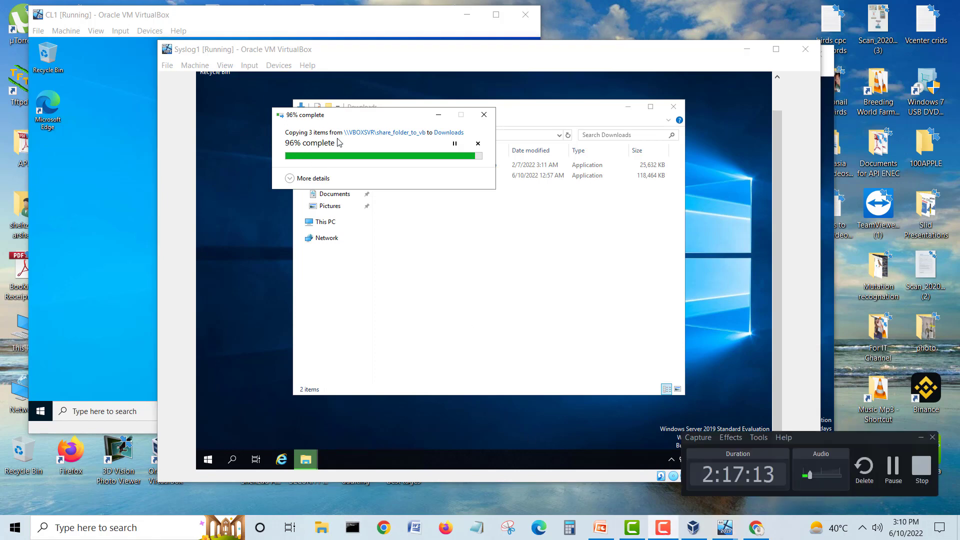
Step: Insert the Guest Additions CD image into CL1 from the Devices menu
{"action": "left_click", "coordinate": [106, 103]}
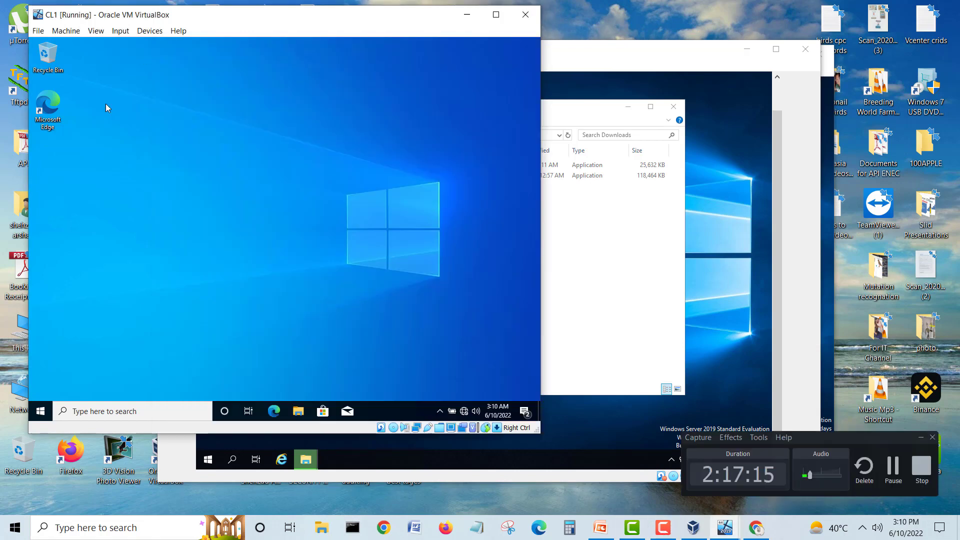
{"action": "left_click", "coordinate": [120, 31]}
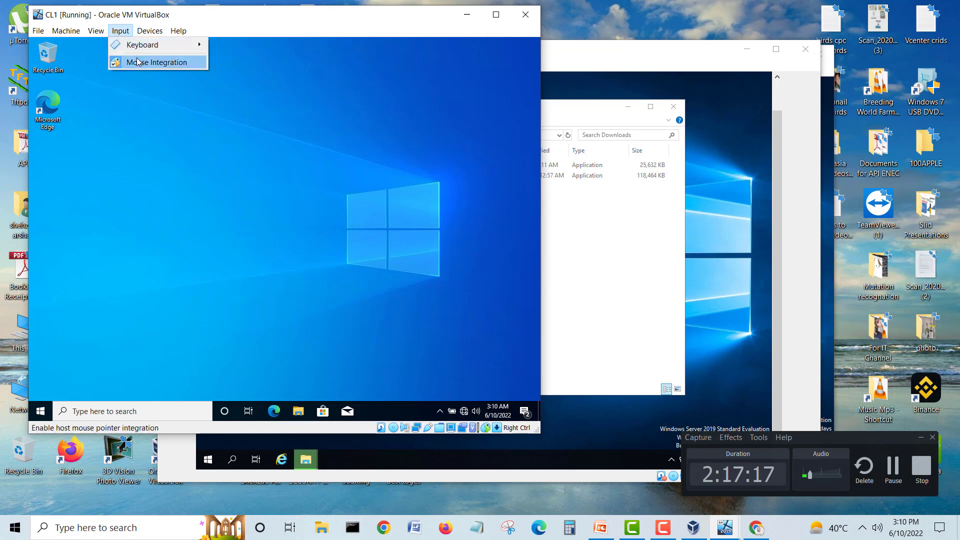
{"action": "left_click", "coordinate": [150, 30]}
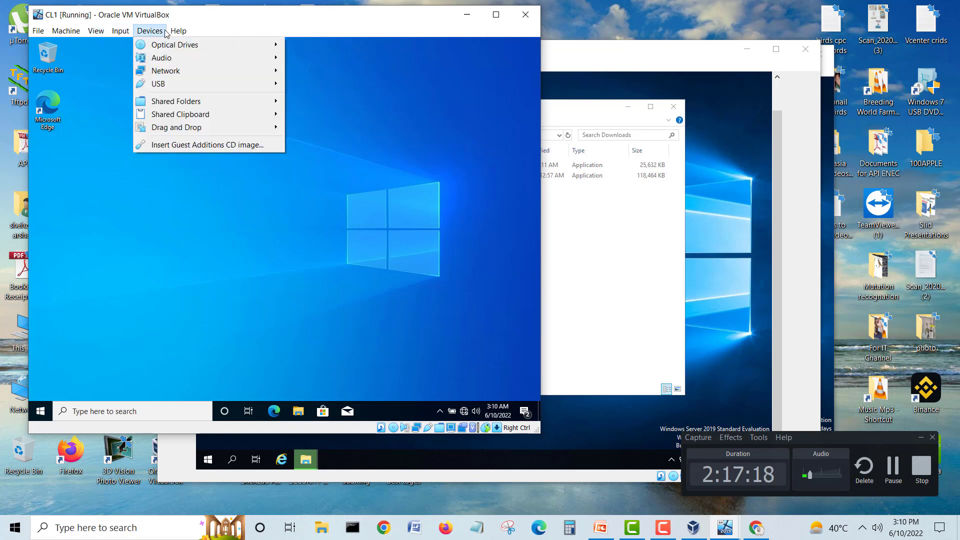
{"action": "left_click", "coordinate": [173, 145]}
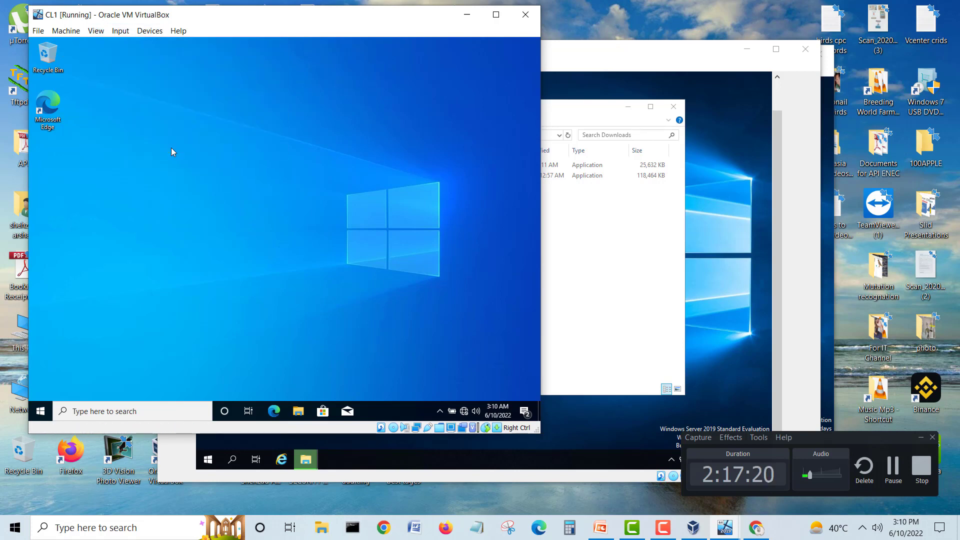
Step: Browse the Guest Additions CD in This PC, checking the VBoxWindowsAdditions installers
{"action": "left_click", "coordinate": [297, 408]}
{"action": "left_click", "coordinate": [133, 241]}
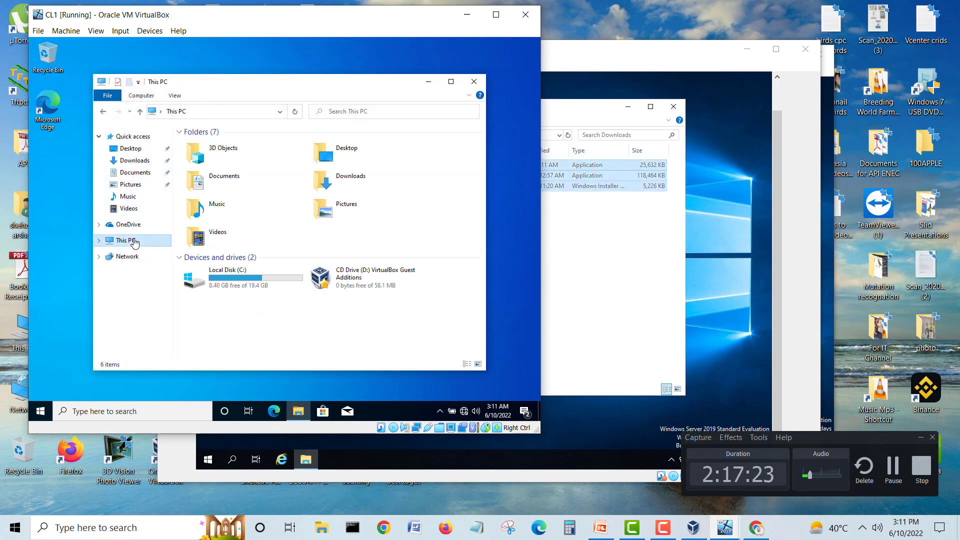
{"action": "left_click", "coordinate": [341, 277]}
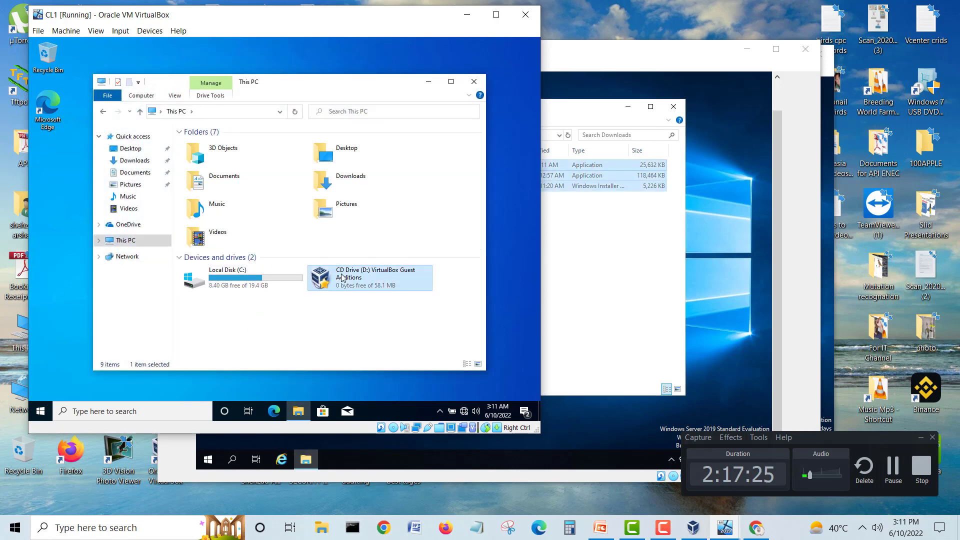
{"action": "double_click", "coordinate": [342, 278]}
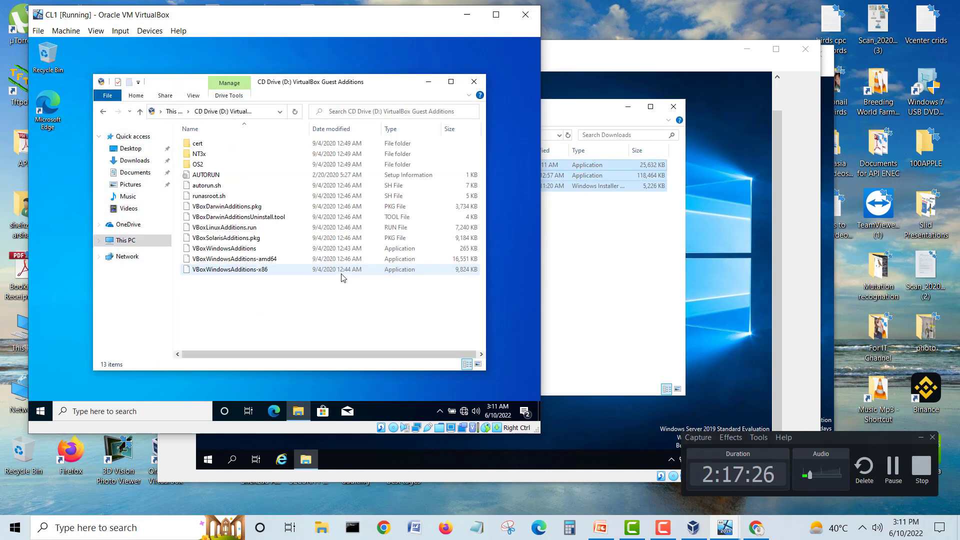
{"action": "left_click", "coordinate": [241, 250]}
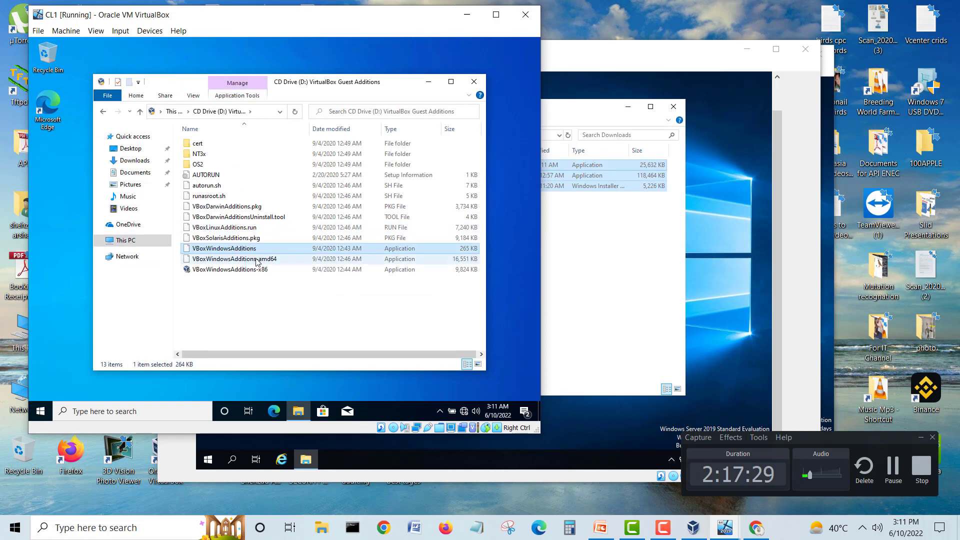
{"action": "left_click", "coordinate": [256, 260]}
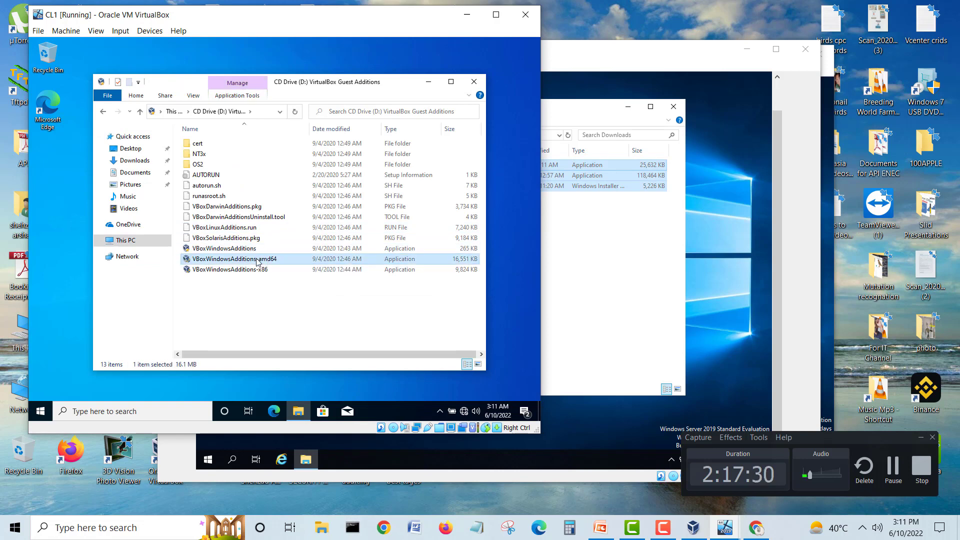
Step: Close the CD window, cancel closing CL1, and bring Syslog1 forward
{"action": "left_click", "coordinate": [474, 83]}
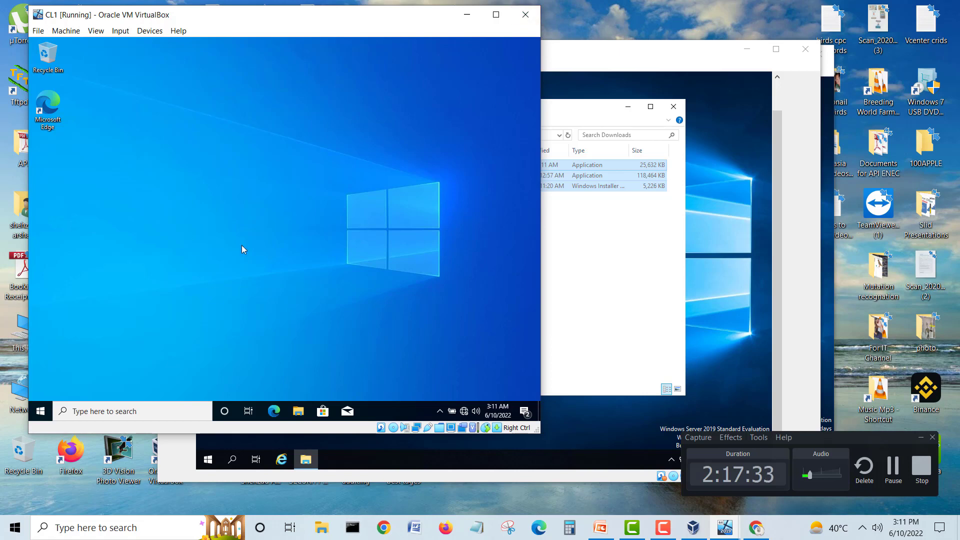
{"action": "left_click", "coordinate": [525, 17]}
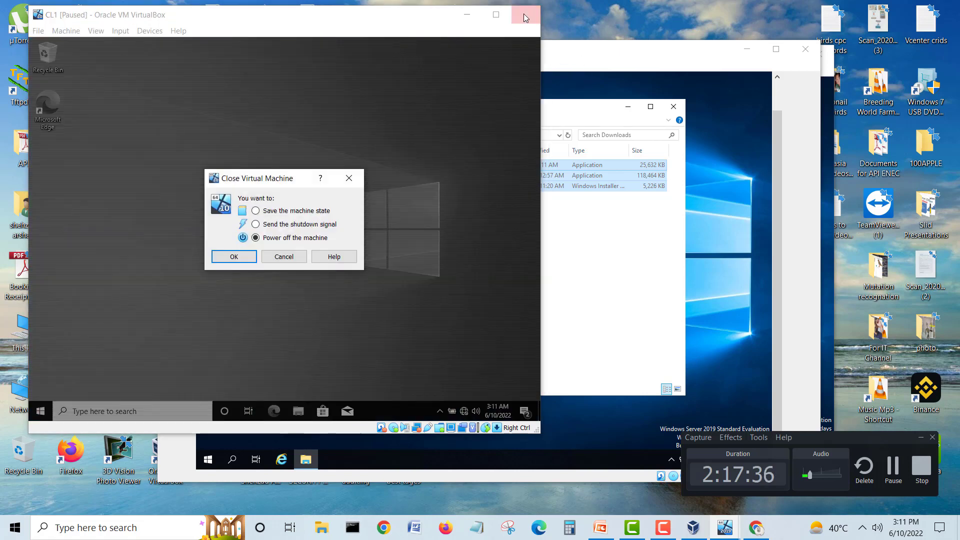
{"action": "left_click", "coordinate": [298, 260]}
{"action": "left_click", "coordinate": [604, 275]}
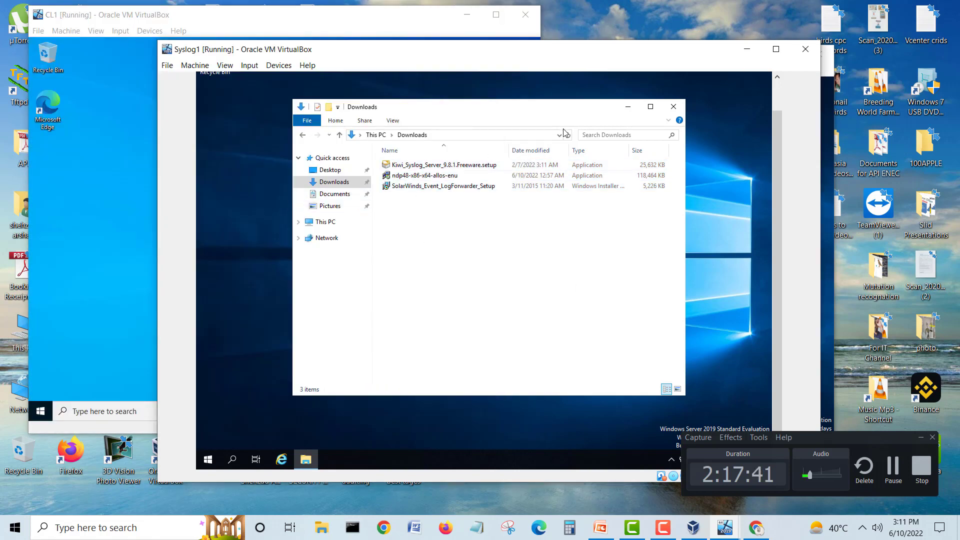
Step: Run ndp48-x86-x64-allos-enu as administrator from Syslog1's Downloads and approve the UAC prompt
{"action": "left_click", "coordinate": [672, 107]}
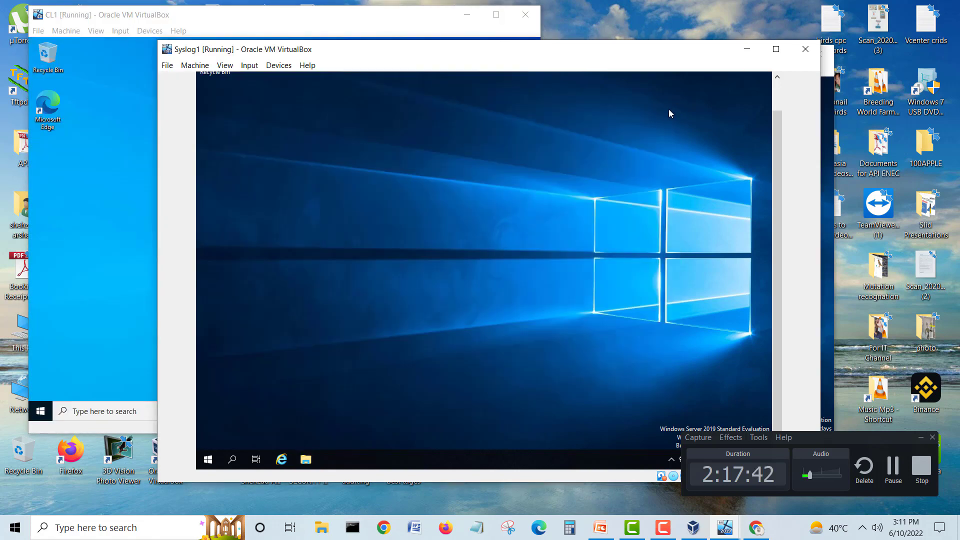
{"action": "left_click", "coordinate": [776, 49]}
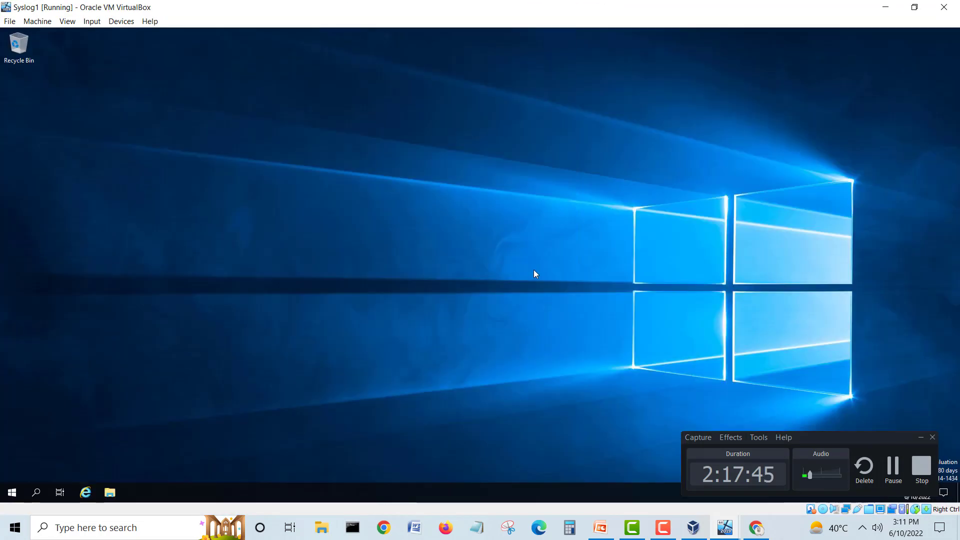
{"action": "left_click", "coordinate": [921, 438]}
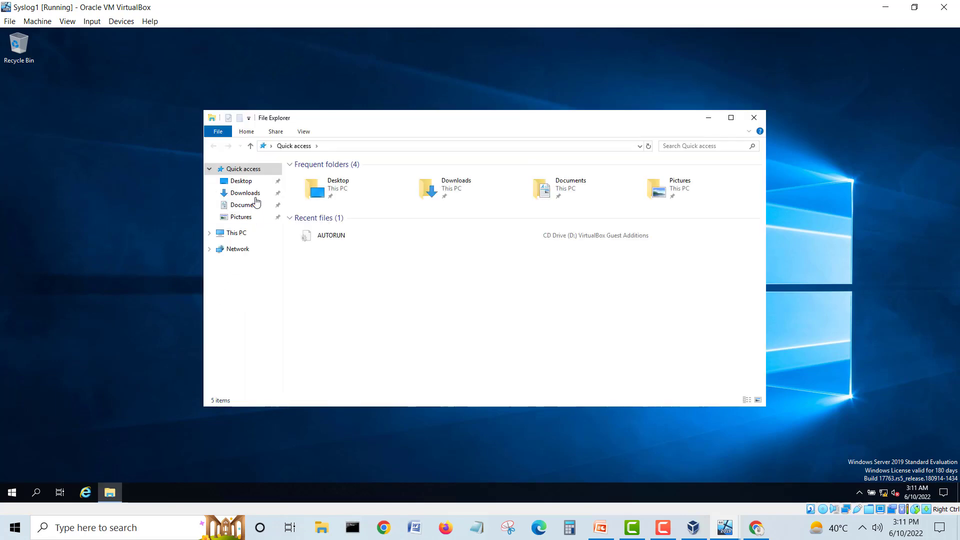
{"action": "left_click", "coordinate": [254, 196]}
{"action": "left_click", "coordinate": [352, 188]}
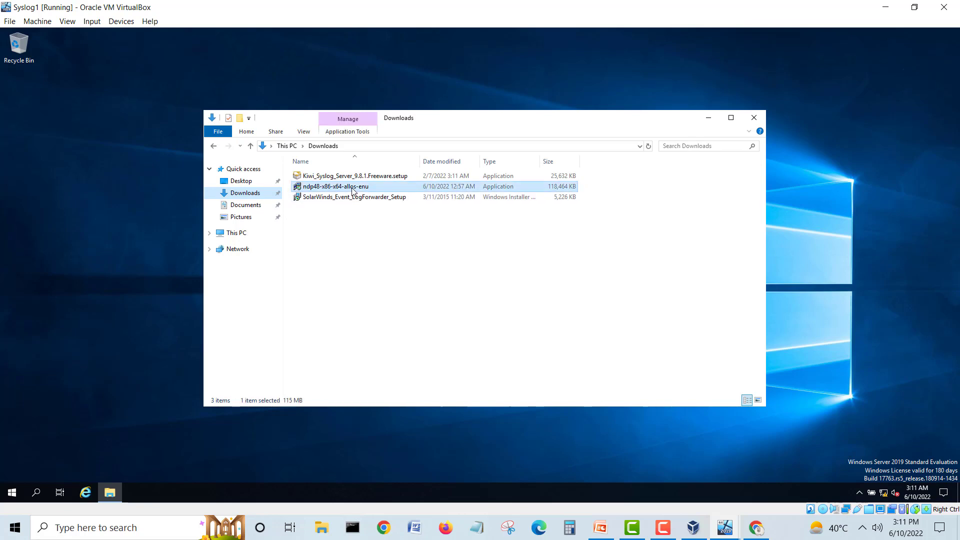
{"action": "right_click", "coordinate": [352, 190]}
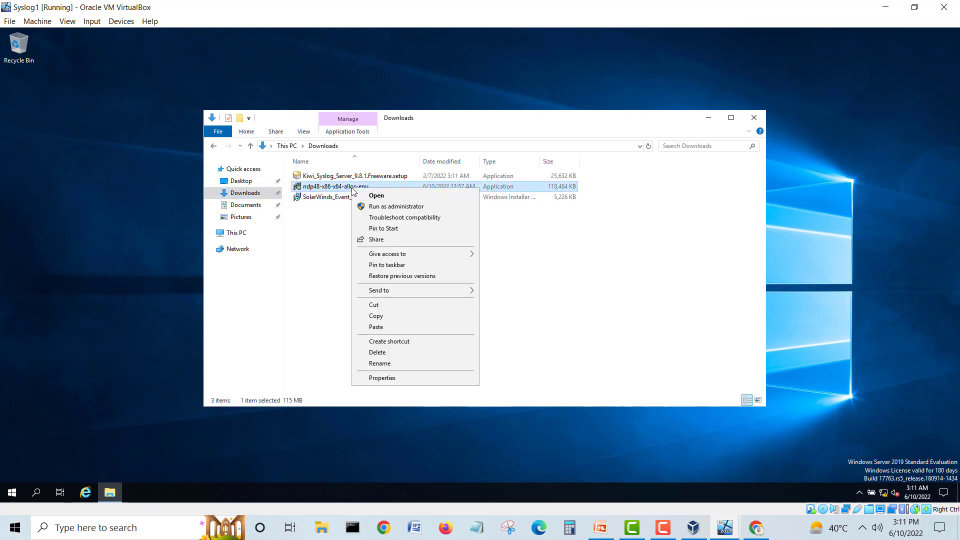
{"action": "left_click", "coordinate": [384, 206]}
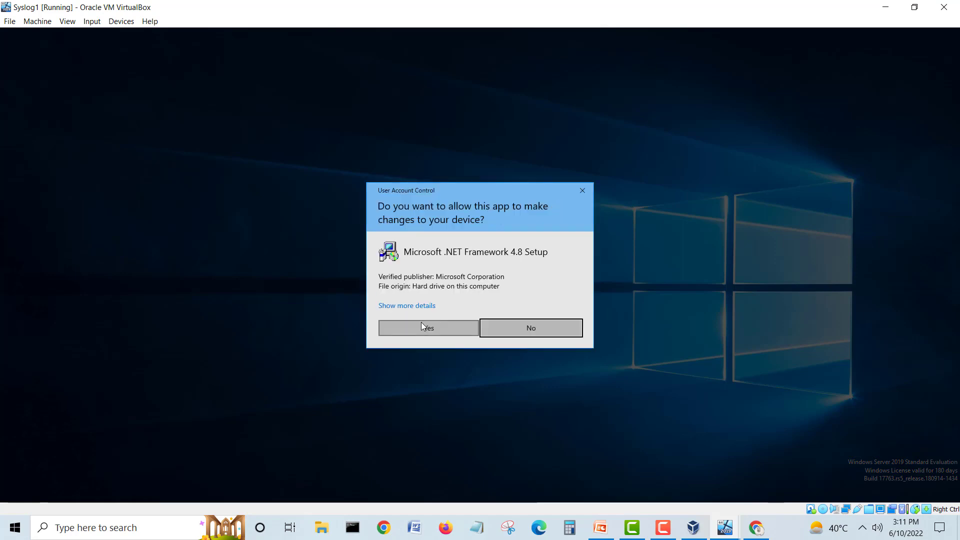
{"action": "left_click", "coordinate": [423, 327]}
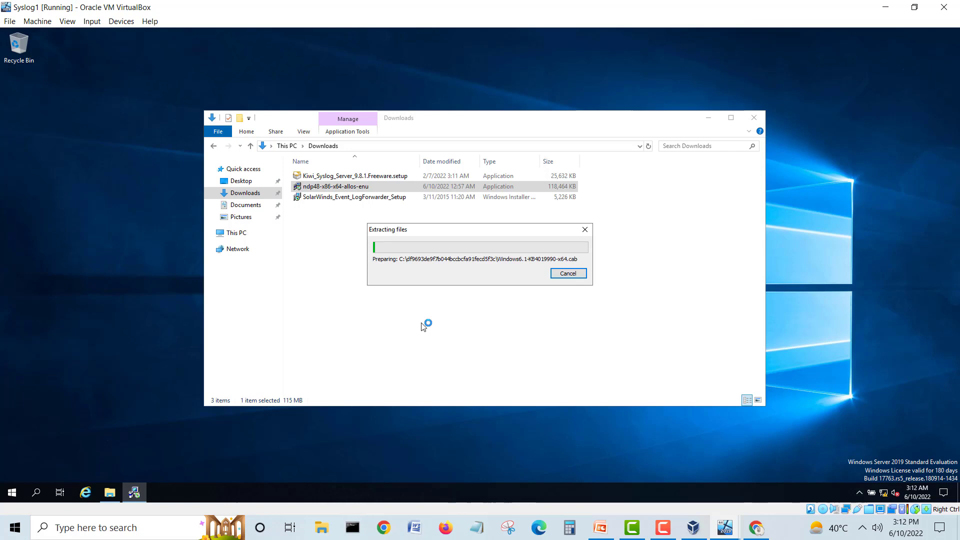
{"action": "left_click", "coordinate": [914, 7]}
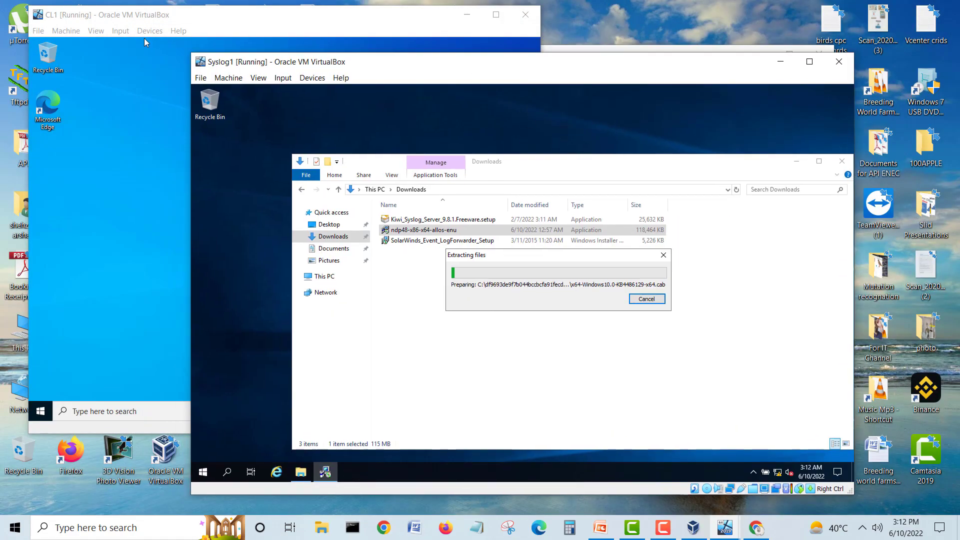
Step: Cycle CL1 and DC1 through maximize, restore and minimize, leaving CL1 maximized with File Explorer
{"action": "double_click", "coordinate": [144, 16]}
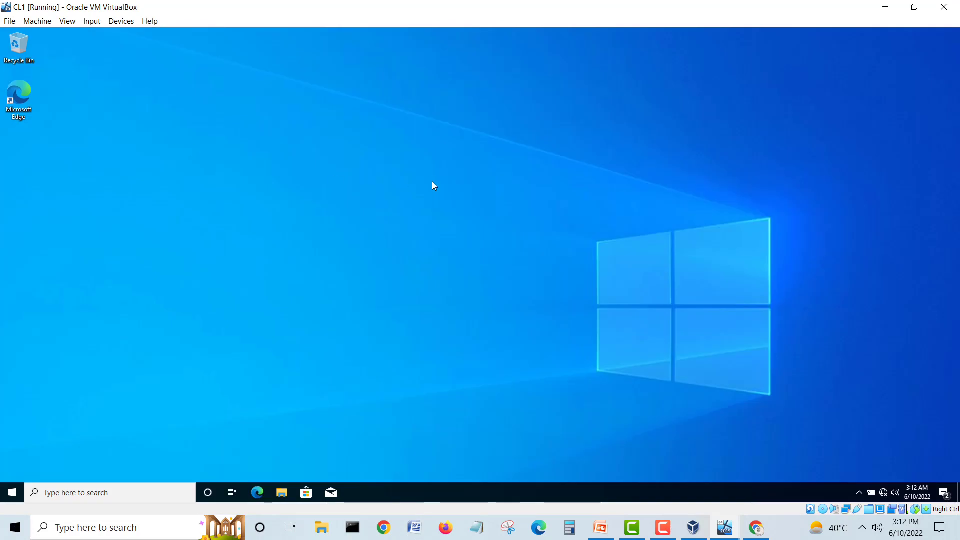
{"action": "left_click", "coordinate": [914, 7]}
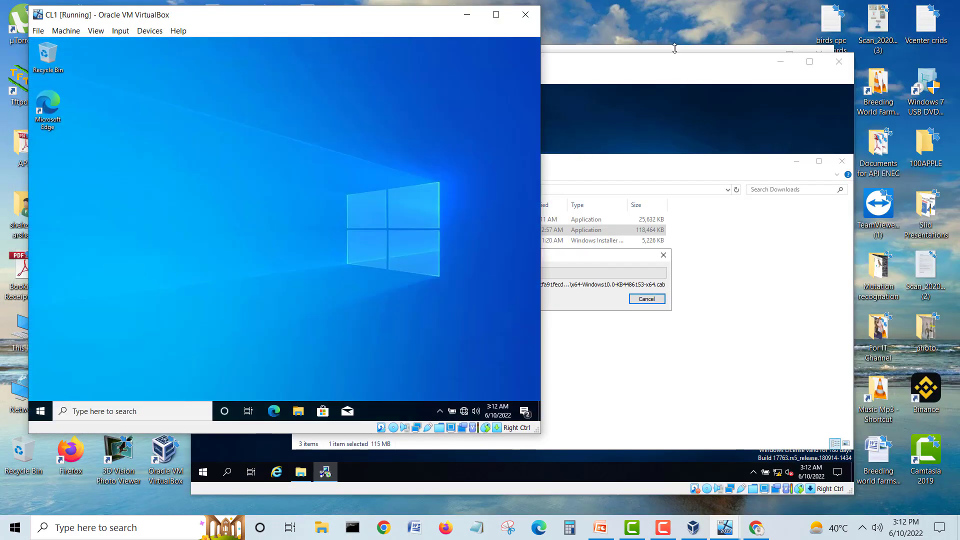
{"action": "left_click", "coordinate": [674, 49]}
{"action": "left_click", "coordinate": [789, 54]}
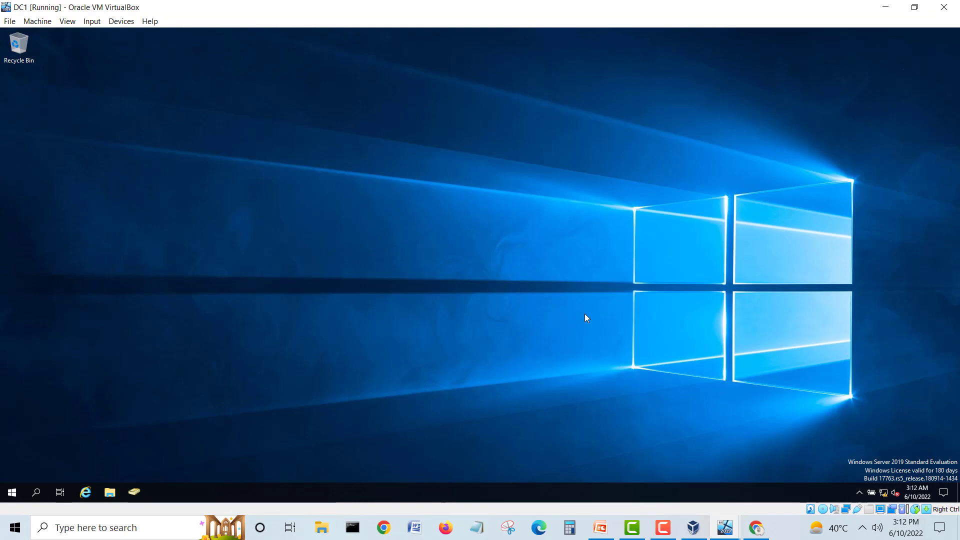
{"action": "left_click", "coordinate": [885, 8]}
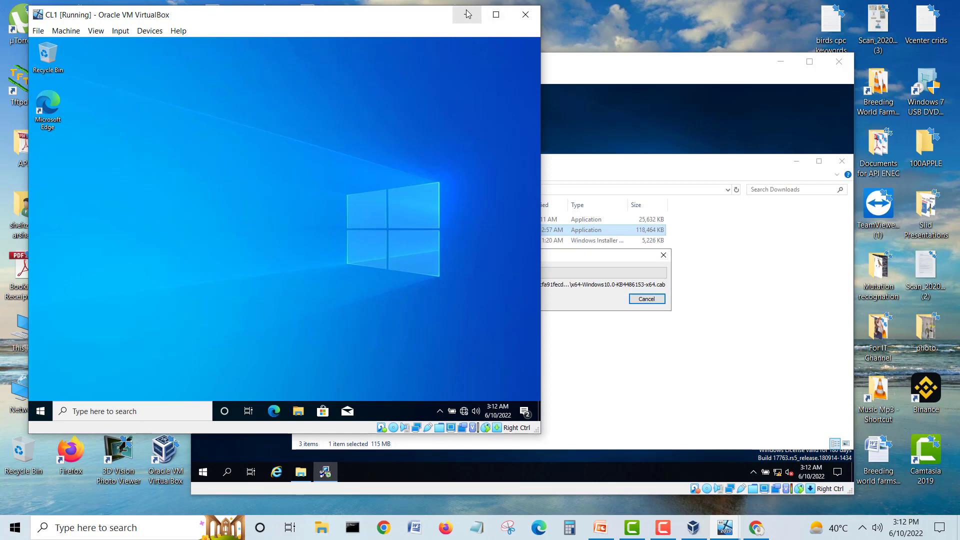
{"action": "left_click", "coordinate": [496, 15]}
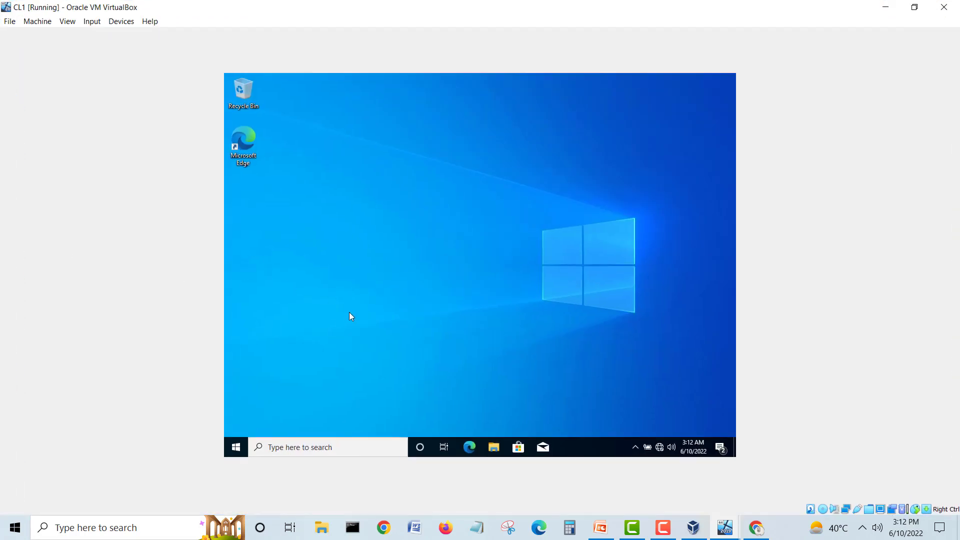
{"action": "left_click", "coordinate": [912, 6]}
{"action": "left_click", "coordinate": [496, 14]}
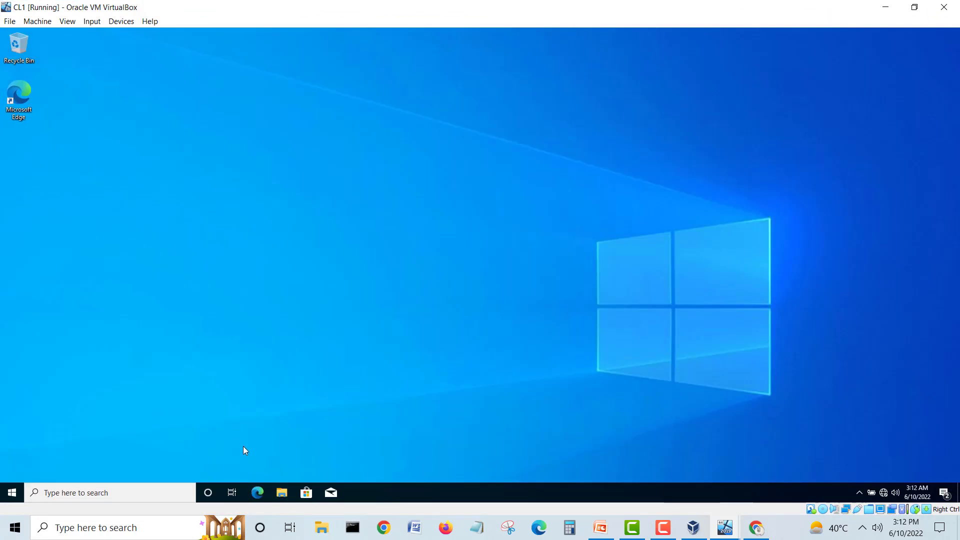
{"action": "left_click", "coordinate": [283, 493]}
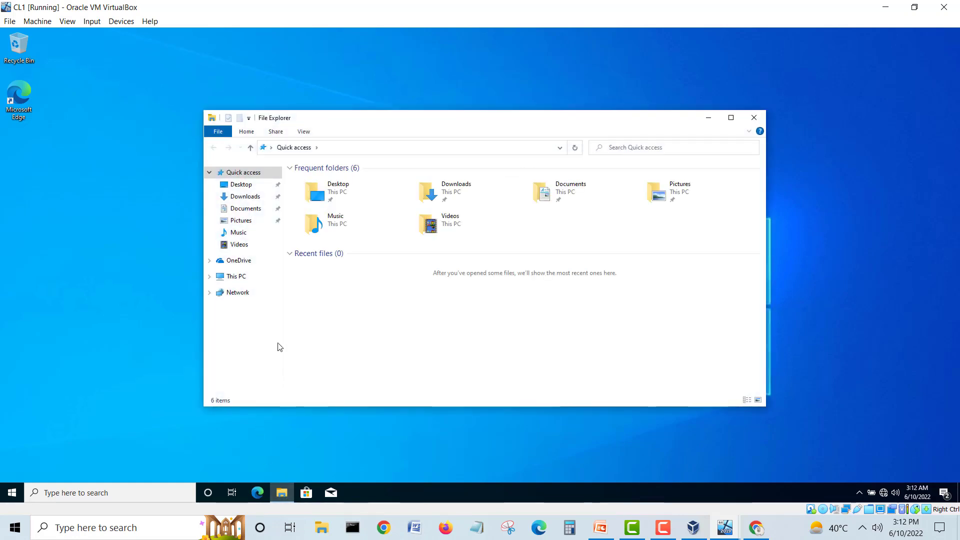
Step: Copy SolarWinds_Event_LogForwarder_Setup from \\VBOXSVR\share_folder_to_vb on CL1
{"action": "left_click", "coordinate": [244, 295]}
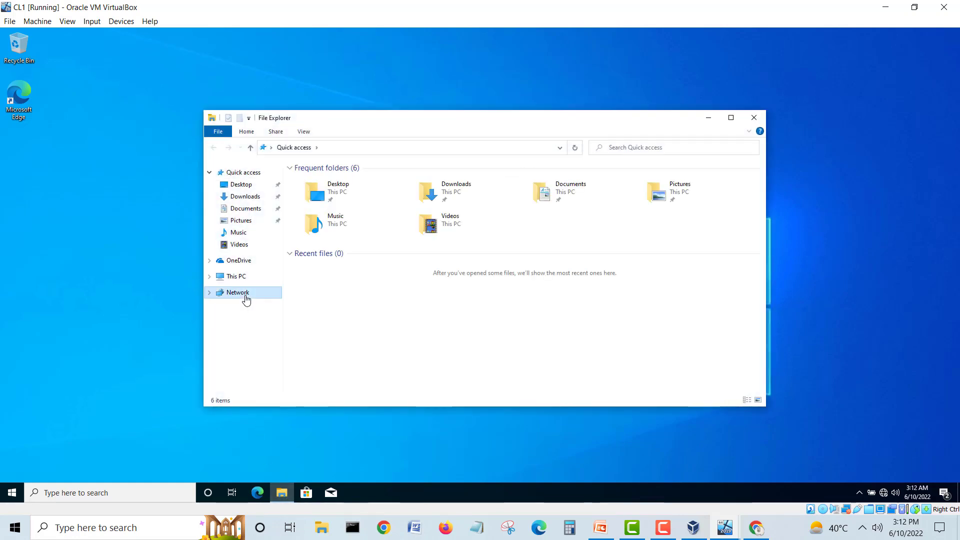
{"action": "double_click", "coordinate": [324, 187]}
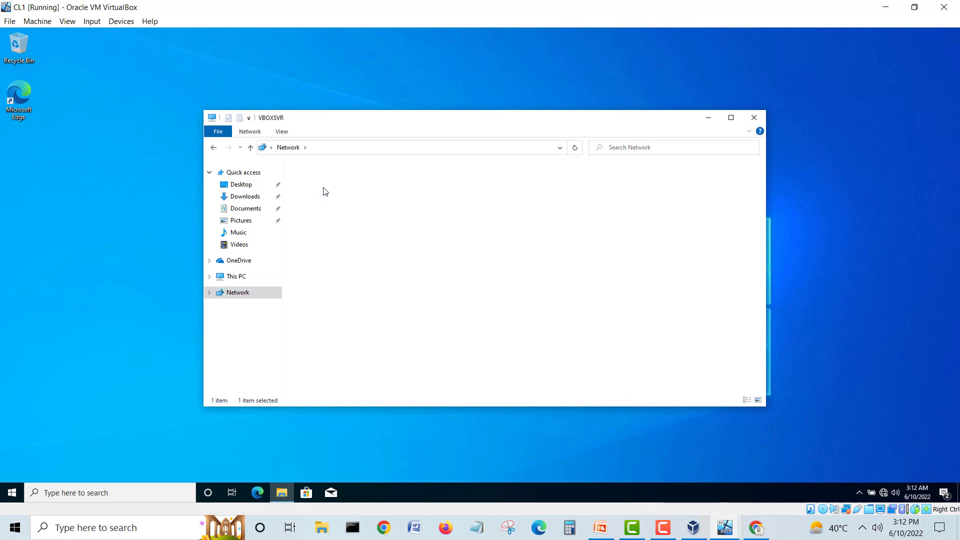
{"action": "left_click", "coordinate": [323, 184]}
{"action": "double_click", "coordinate": [323, 183]}
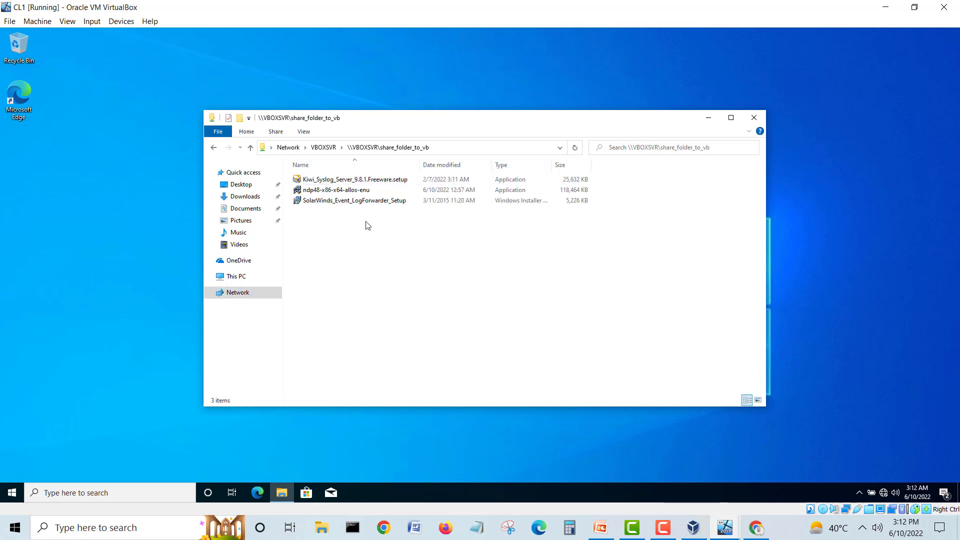
{"action": "left_click", "coordinate": [356, 202]}
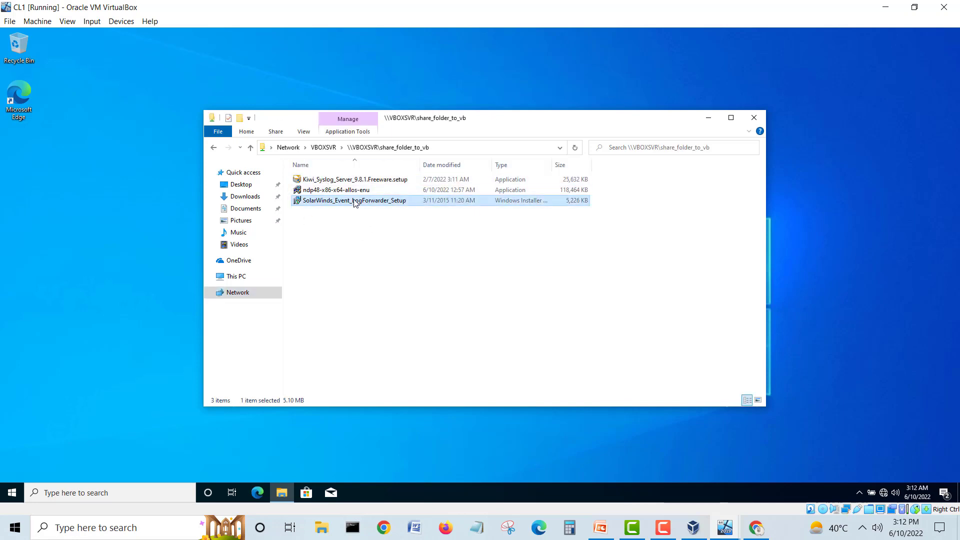
{"action": "right_click", "coordinate": [355, 202]}
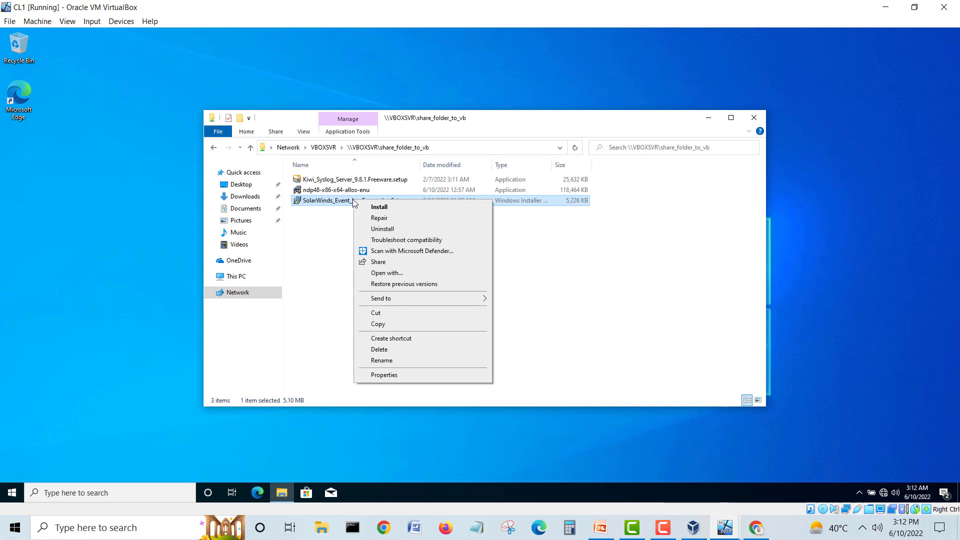
{"action": "left_click", "coordinate": [383, 325]}
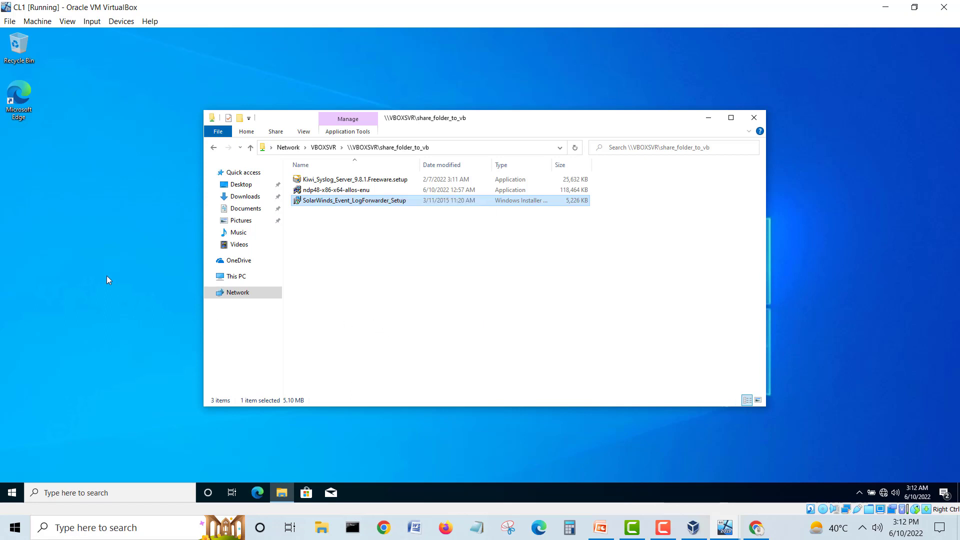
Step: Paste the installer into CL1's Downloads folder, close the folder, and shrink the VM window
{"action": "left_click", "coordinate": [55, 241]}
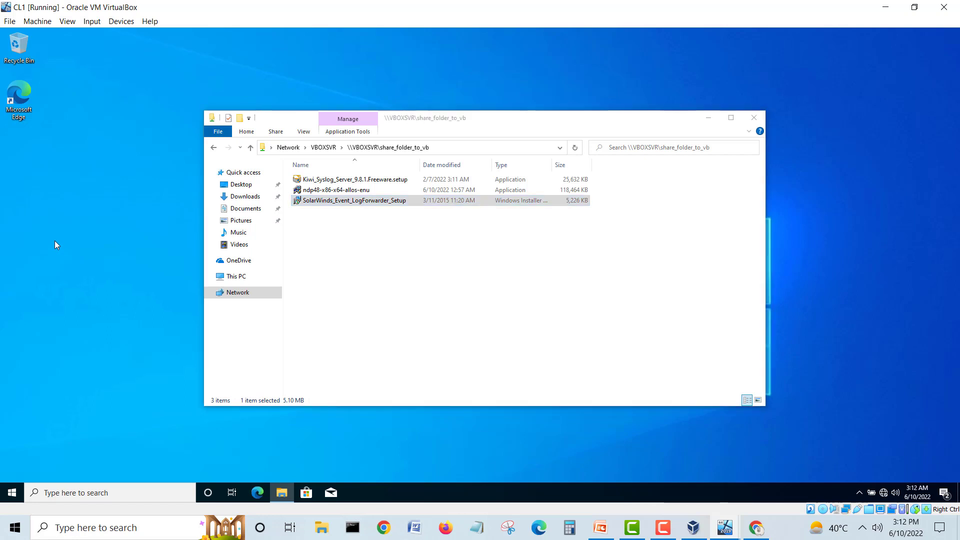
{"action": "left_click", "coordinate": [251, 199]}
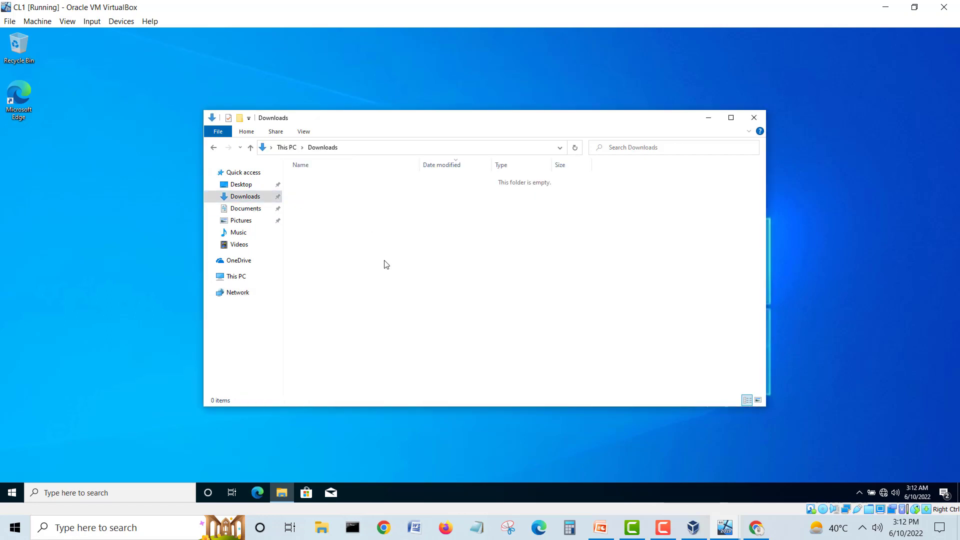
{"action": "key", "text": "ctrl+v"}
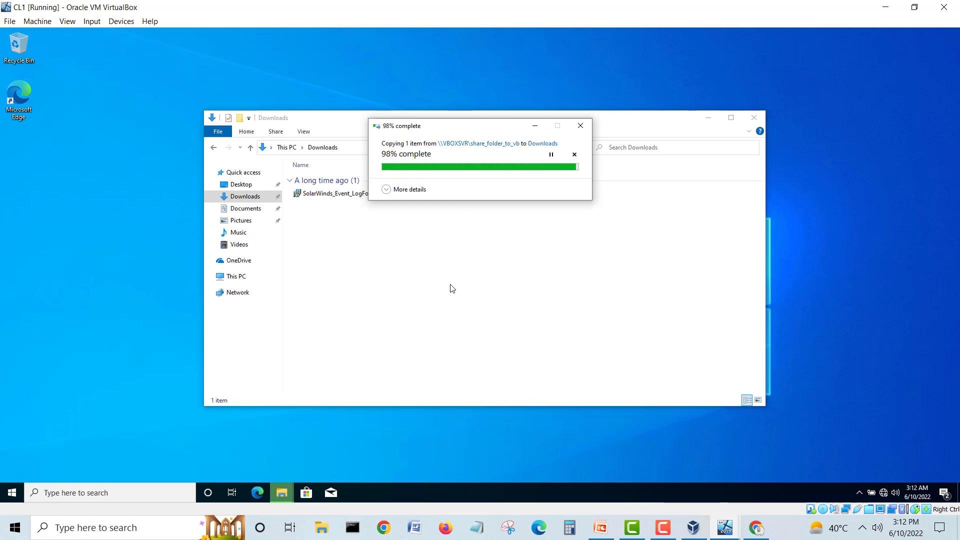
{"action": "left_click", "coordinate": [750, 117]}
{"action": "left_click", "coordinate": [914, 7]}
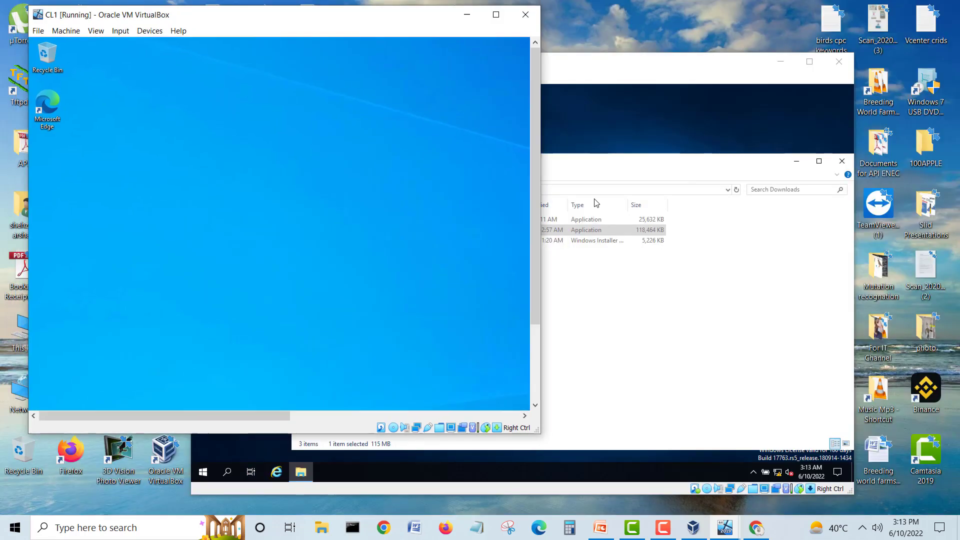
Step: Bring Syslog1 forward, then browse the host's Downloads folder in File Explorer
{"action": "left_click", "coordinate": [674, 91]}
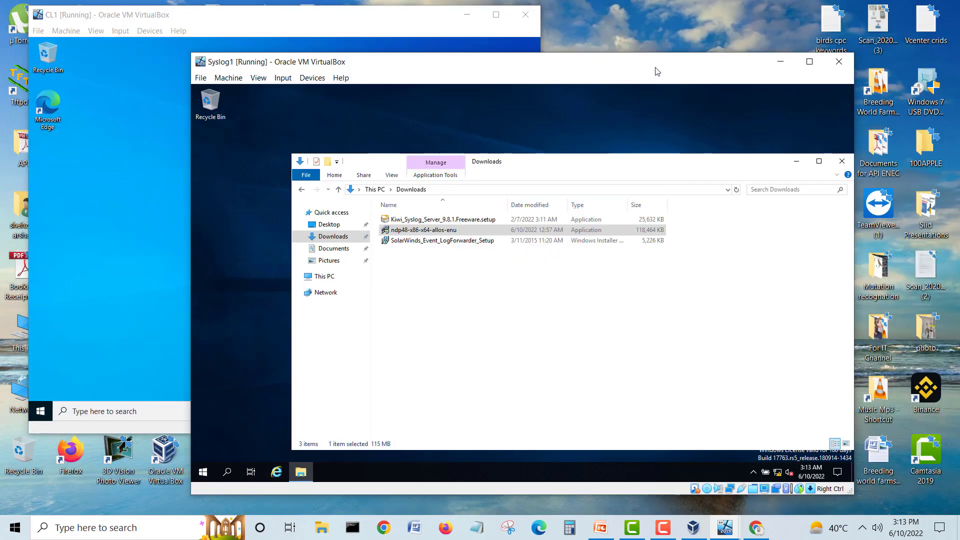
{"action": "left_click", "coordinate": [466, 309]}
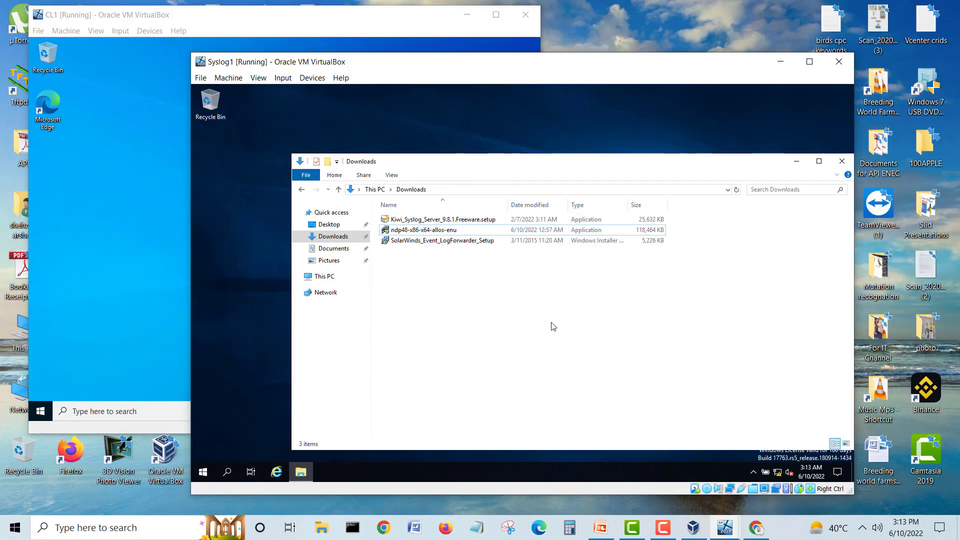
{"action": "left_click", "coordinate": [325, 533]}
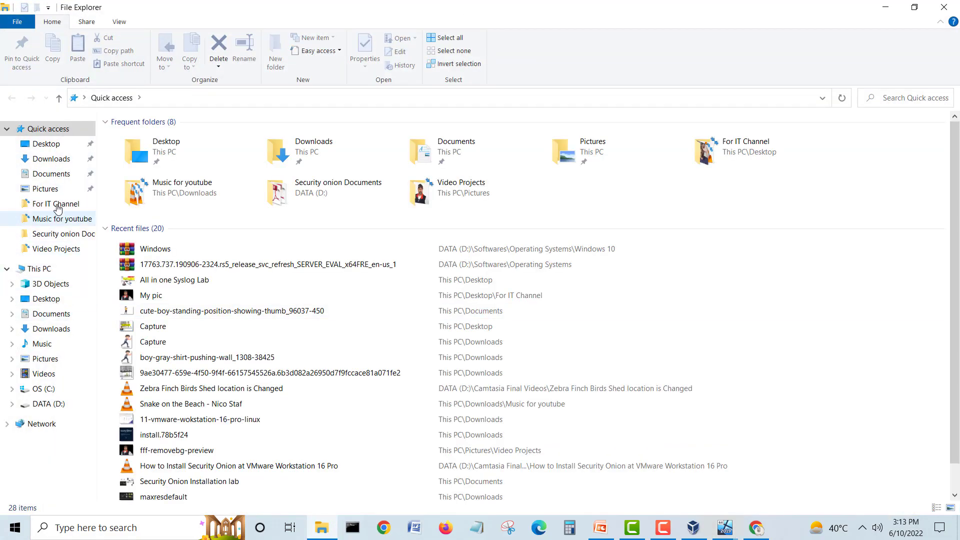
{"action": "left_click", "coordinate": [55, 159]}
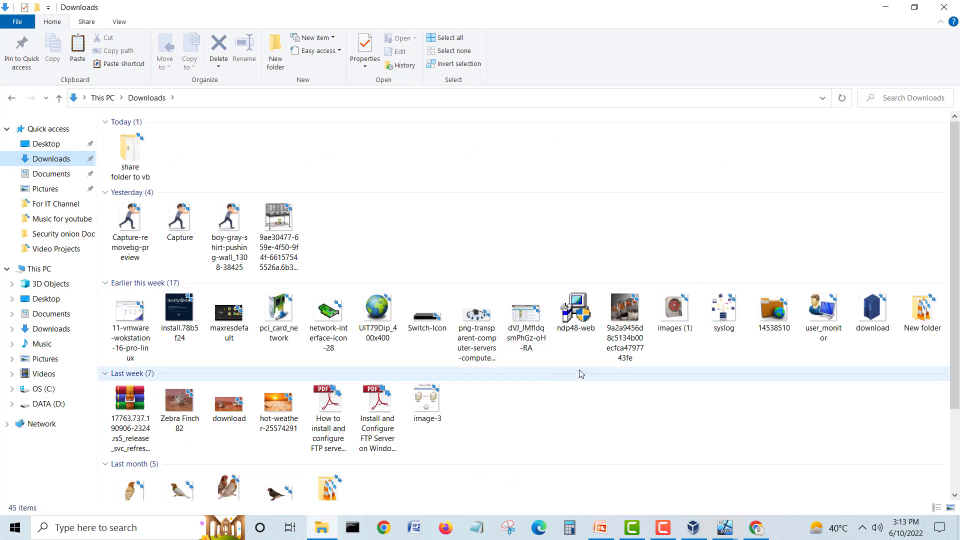
{"action": "scroll", "coordinate": [580, 374], "scroll_direction": "down", "scroll_amount": 3}
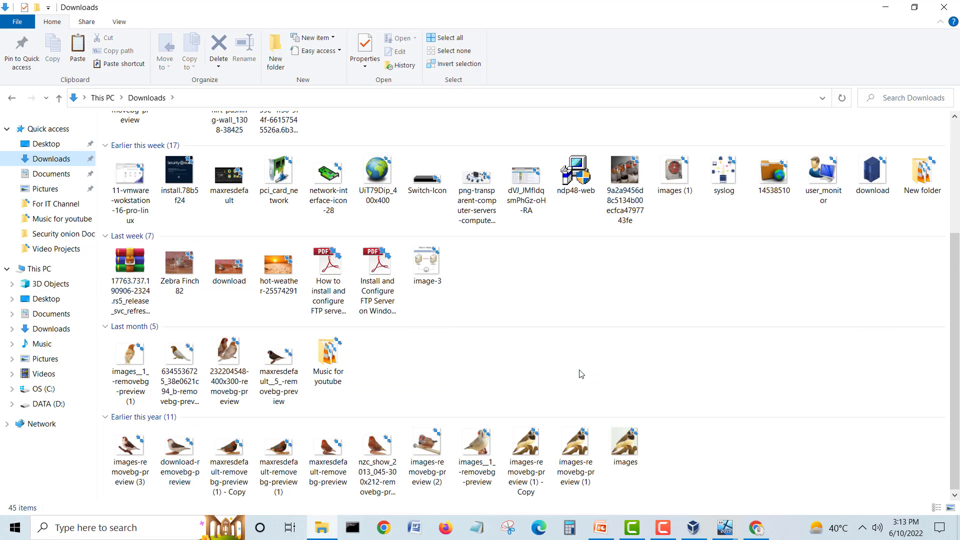
{"action": "left_click", "coordinate": [117, 269]}
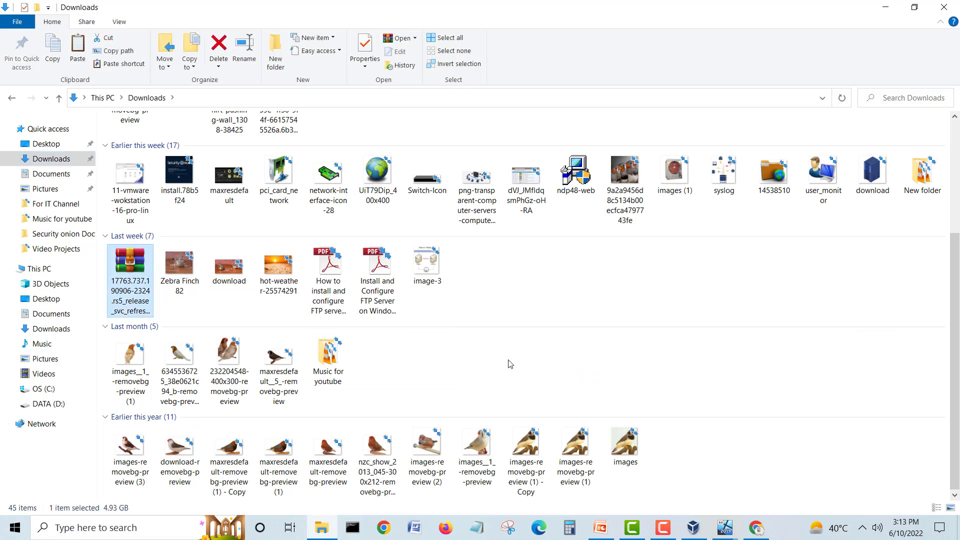
{"action": "scroll", "coordinate": [509, 363], "scroll_direction": "up", "scroll_amount": 3}
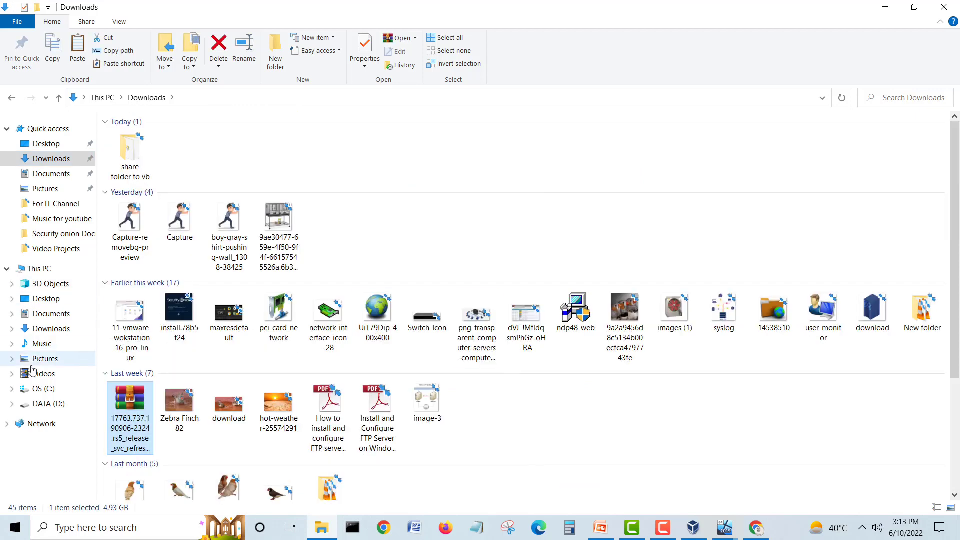
Step: Inspect the SolarWinds LogForwarder and Kiwi Syslog folders under DATA (D:) > Softwares > Operating Systems
{"action": "left_click", "coordinate": [42, 404]}
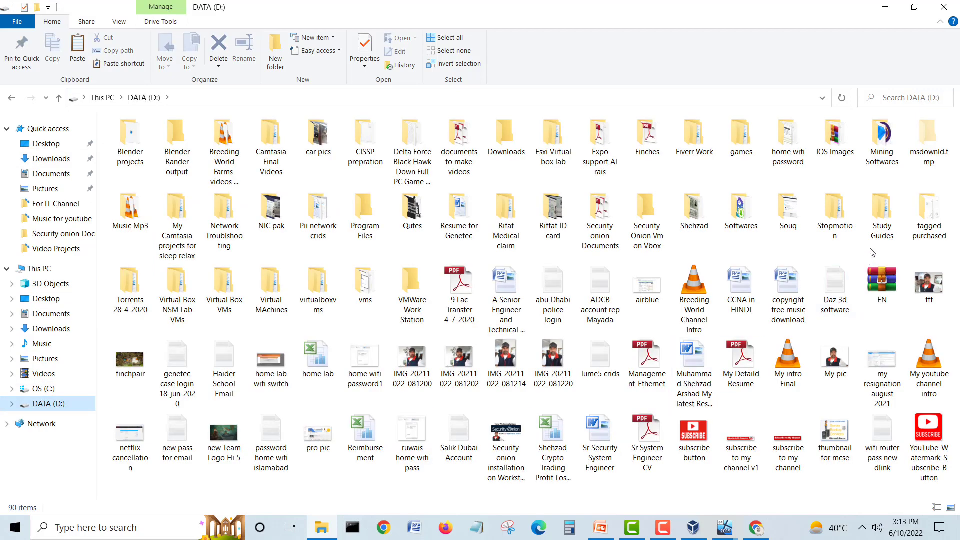
{"action": "left_click", "coordinate": [749, 221]}
{"action": "double_click", "coordinate": [749, 221]}
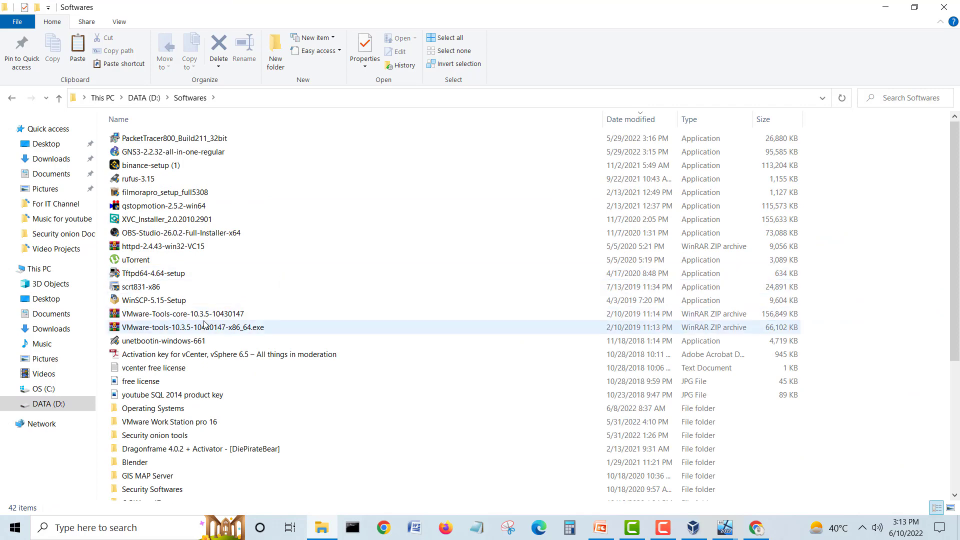
{"action": "scroll", "coordinate": [150, 299], "scroll_direction": "down", "scroll_amount": 3}
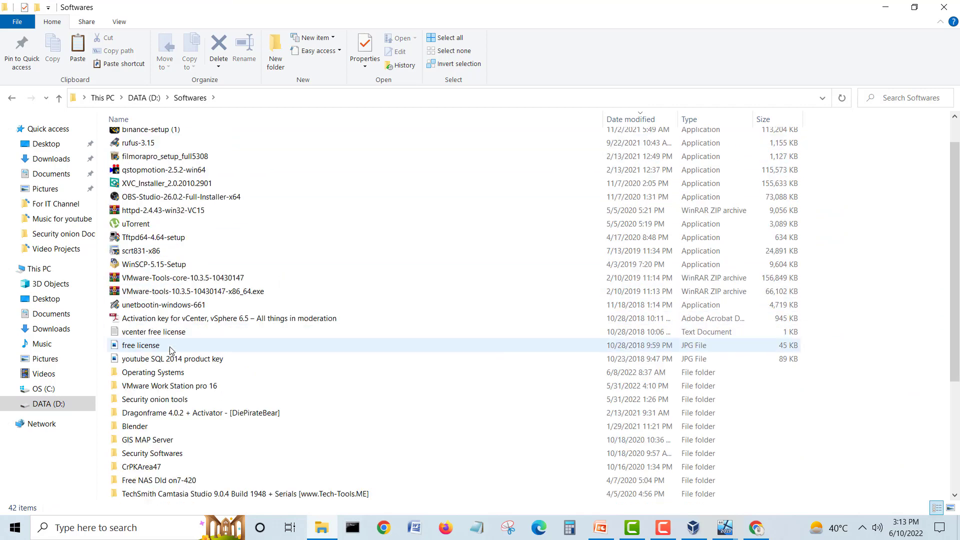
{"action": "scroll", "coordinate": [170, 350], "scroll_direction": "down", "scroll_amount": 2}
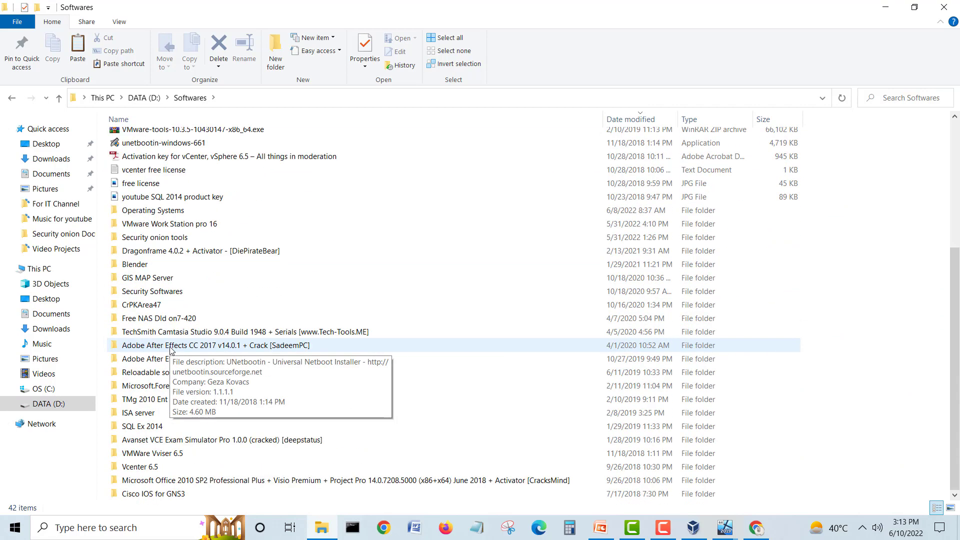
{"action": "double_click", "coordinate": [148, 217]}
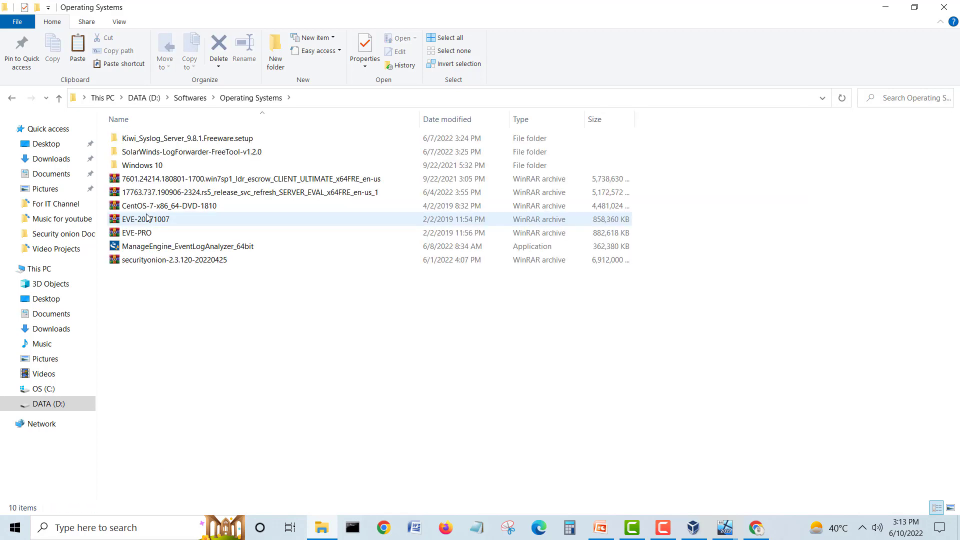
{"action": "double_click", "coordinate": [263, 154]}
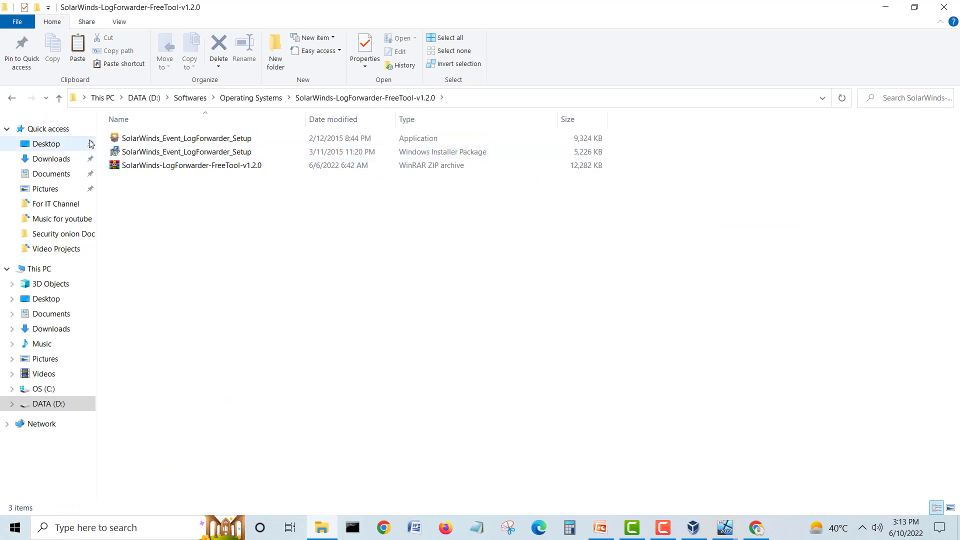
{"action": "left_click", "coordinate": [12, 99]}
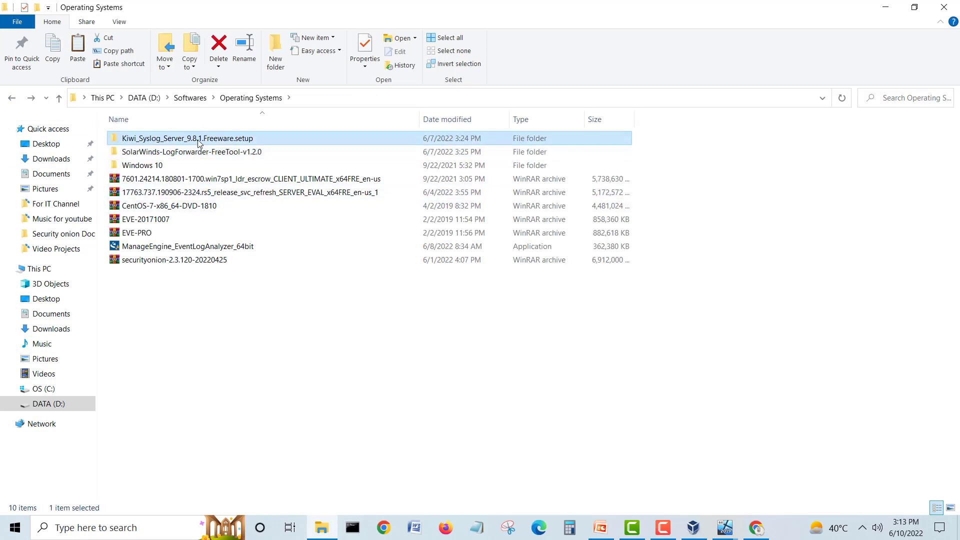
{"action": "double_click", "coordinate": [199, 142]}
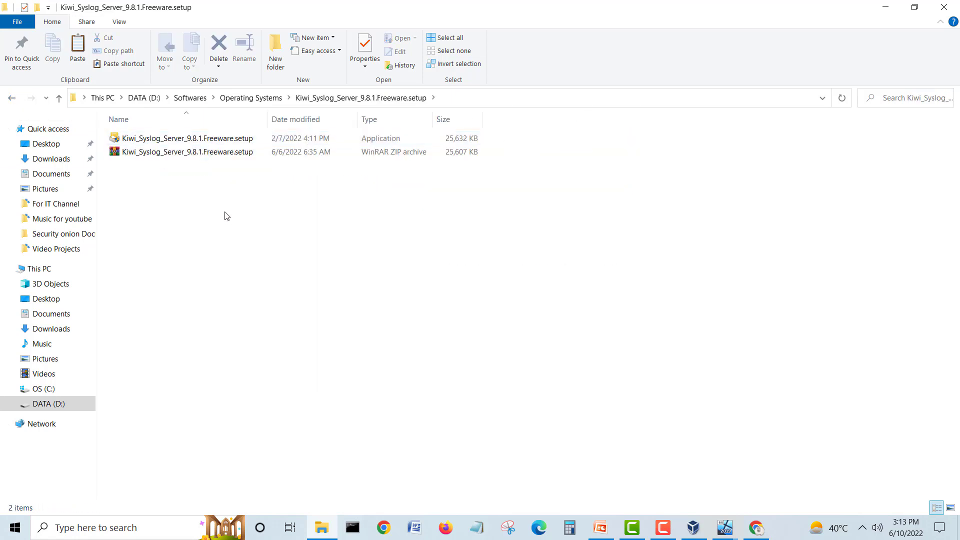
{"action": "left_click", "coordinate": [12, 100]}
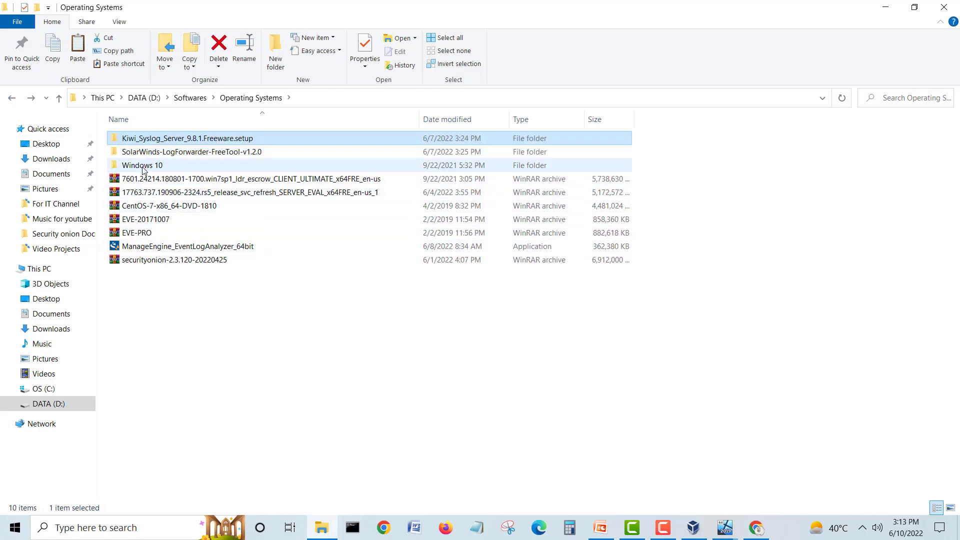
{"action": "left_click", "coordinate": [12, 97]}
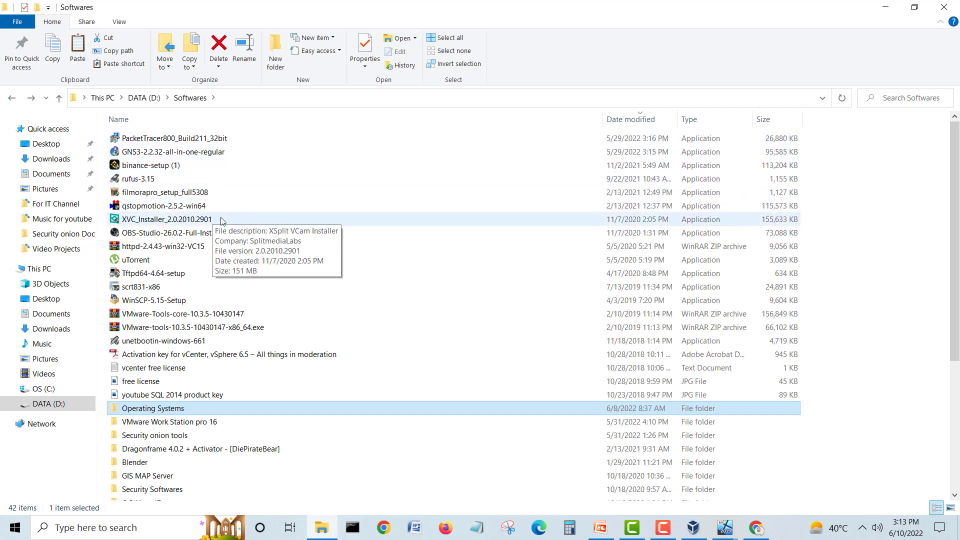
Step: Look at winlogbeat-8.2.2 in Security onion tools, return to Softwares, and close Explorer
{"action": "scroll", "coordinate": [208, 294], "scroll_direction": "down", "scroll_amount": 1}
{"action": "scroll", "coordinate": [208, 295], "scroll_direction": "down", "scroll_amount": 3}
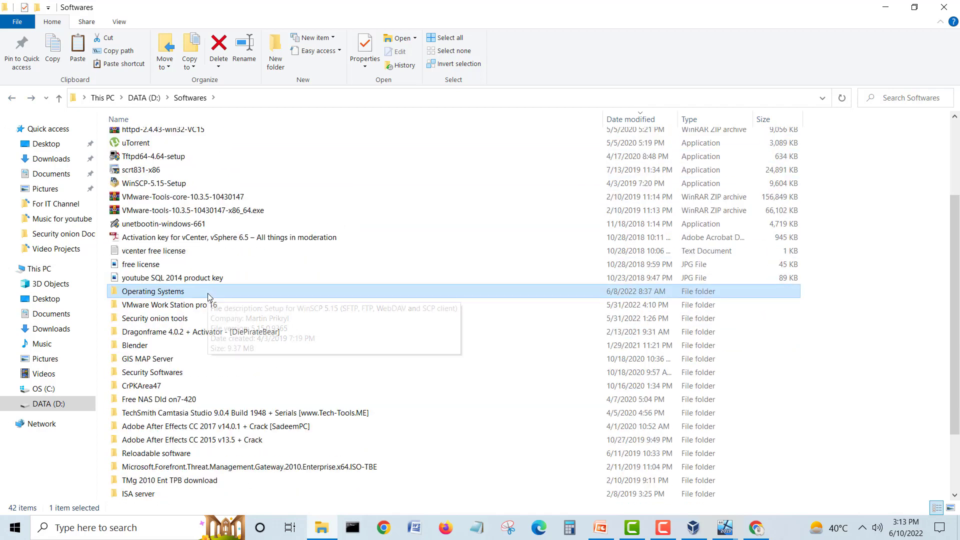
{"action": "scroll", "coordinate": [209, 296], "scroll_direction": "down", "scroll_amount": 1}
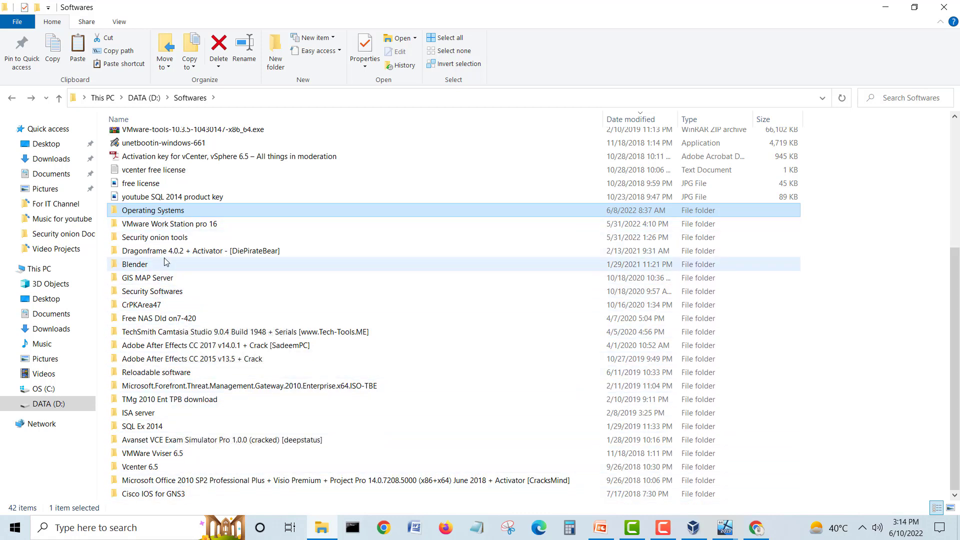
{"action": "double_click", "coordinate": [159, 238]}
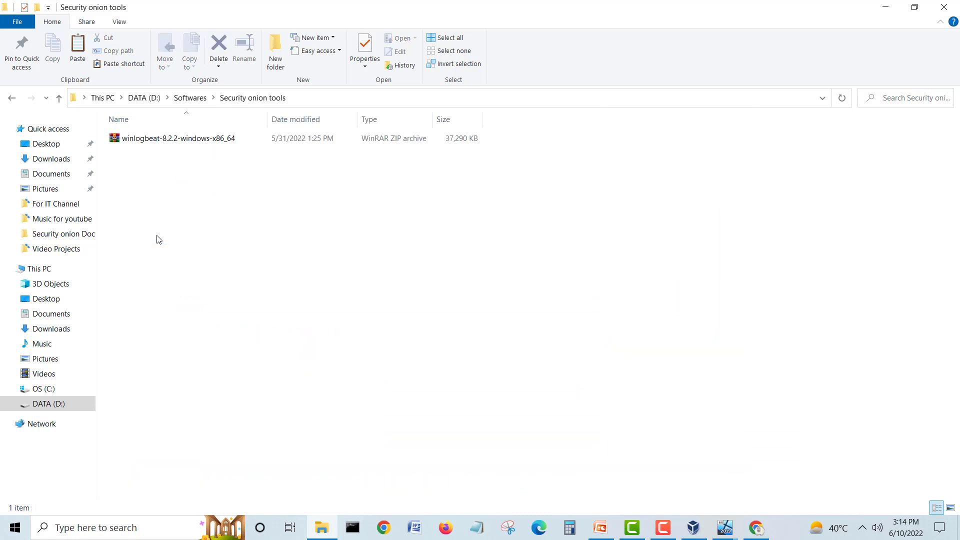
{"action": "left_click", "coordinate": [190, 139]}
{"action": "left_click", "coordinate": [12, 97]}
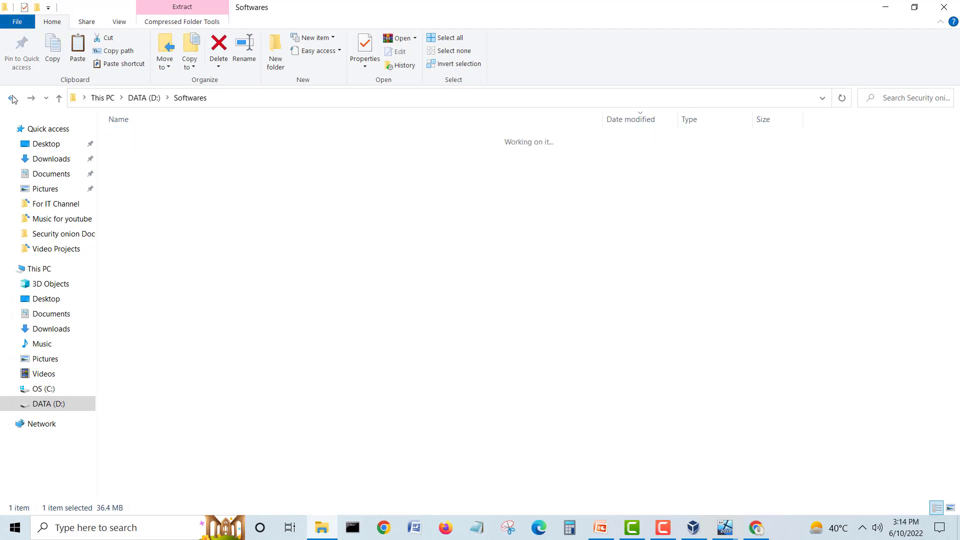
{"action": "left_click", "coordinate": [943, 7]}
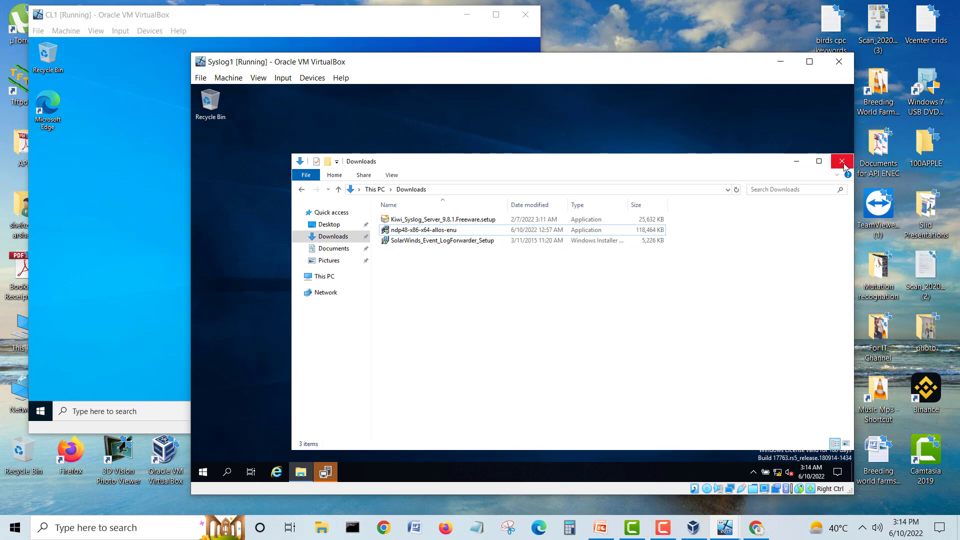
Step: Close the Downloads window, accept the .NET Framework 4.8 license terms, and install
{"action": "left_click", "coordinate": [842, 161]}
{"action": "left_click", "coordinate": [513, 341]}
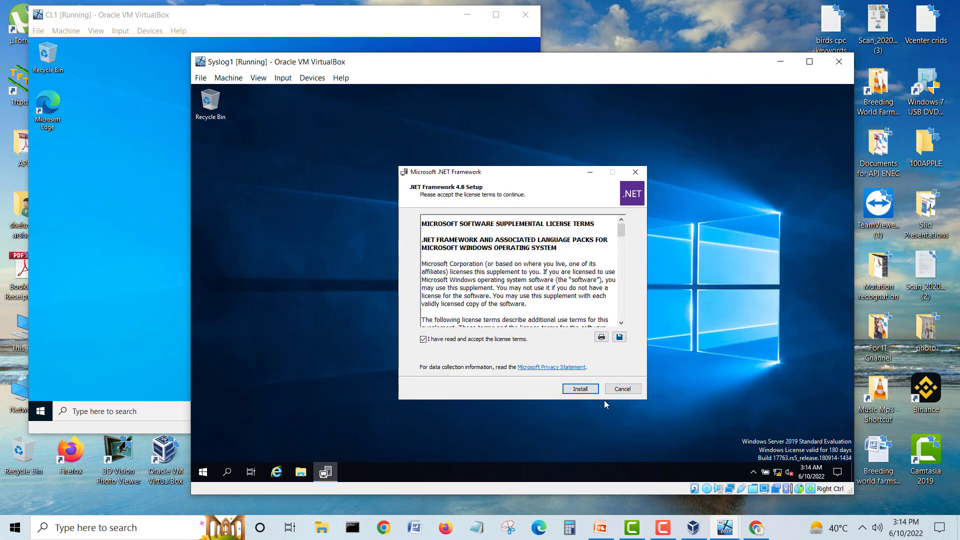
{"action": "left_click", "coordinate": [580, 388]}
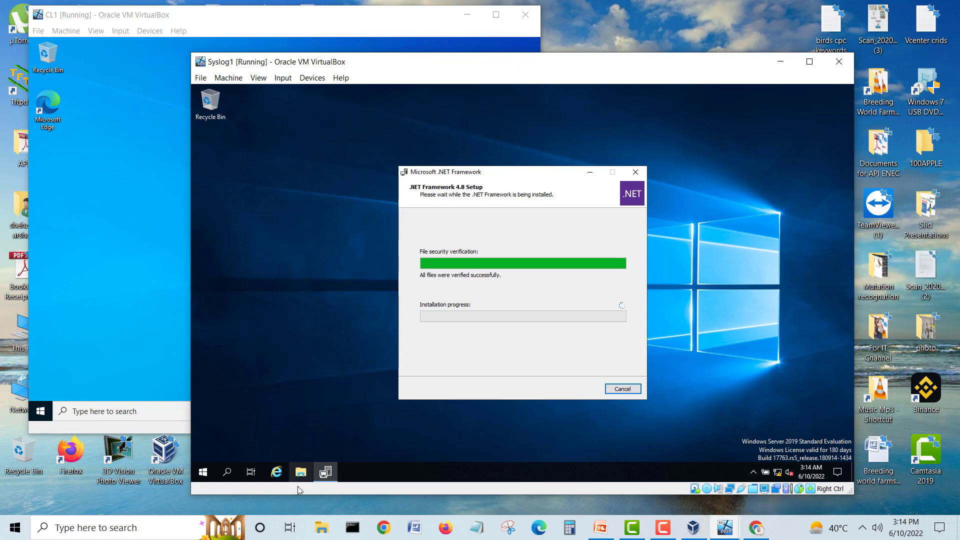
Step: Open Syslog1's Downloads, select the Kiwi setup file, then restore the .NET 4.8 setup window
{"action": "left_click", "coordinate": [300, 472]}
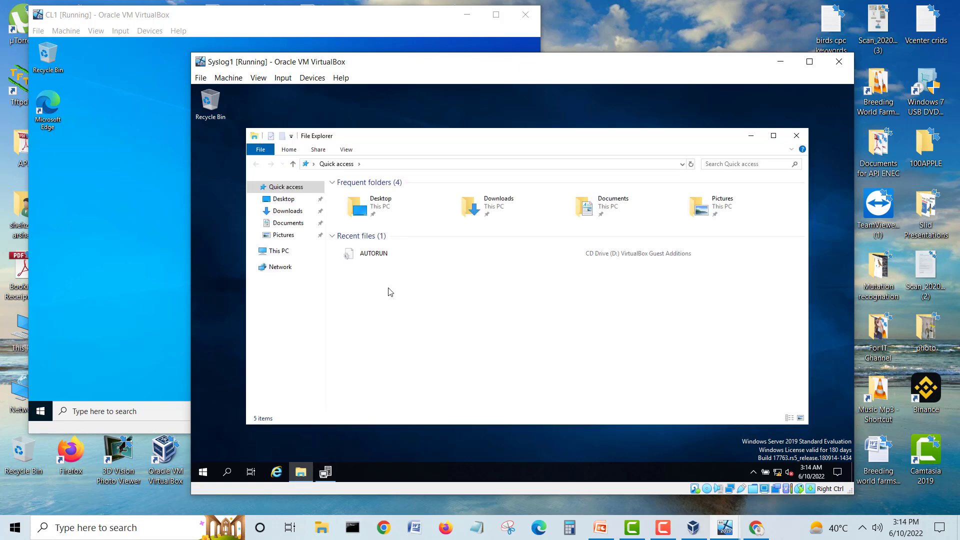
{"action": "left_click", "coordinate": [280, 251]}
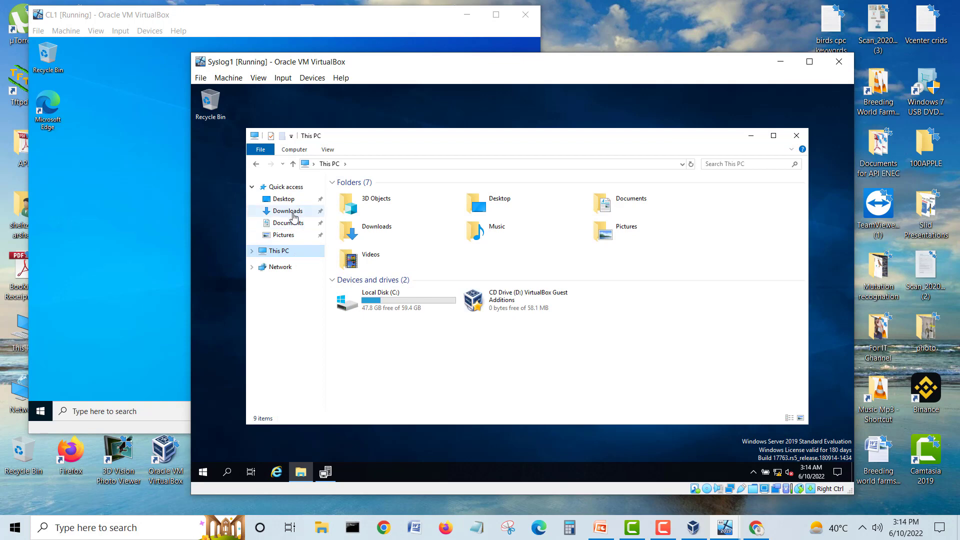
{"action": "left_click", "coordinate": [288, 211]}
{"action": "left_click", "coordinate": [399, 195]}
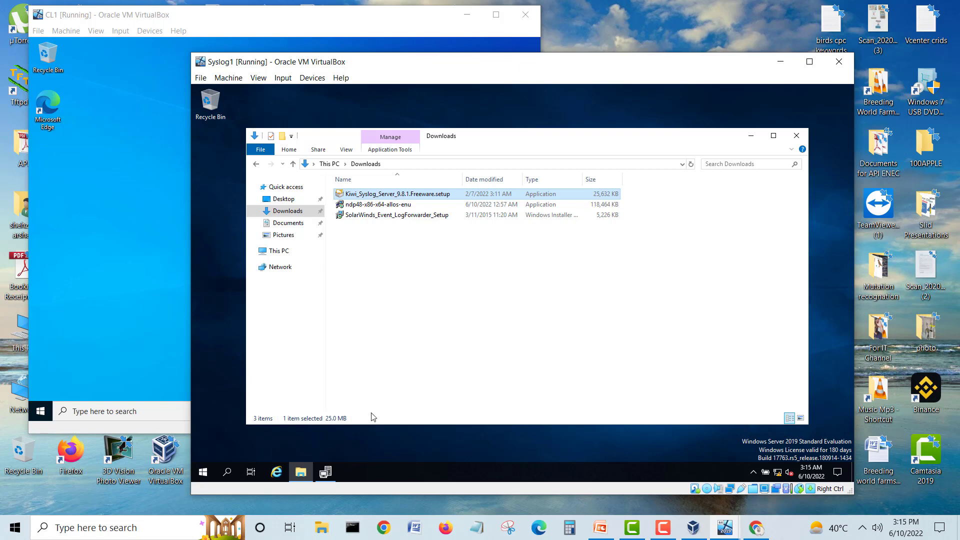
{"action": "left_click", "coordinate": [327, 472]}
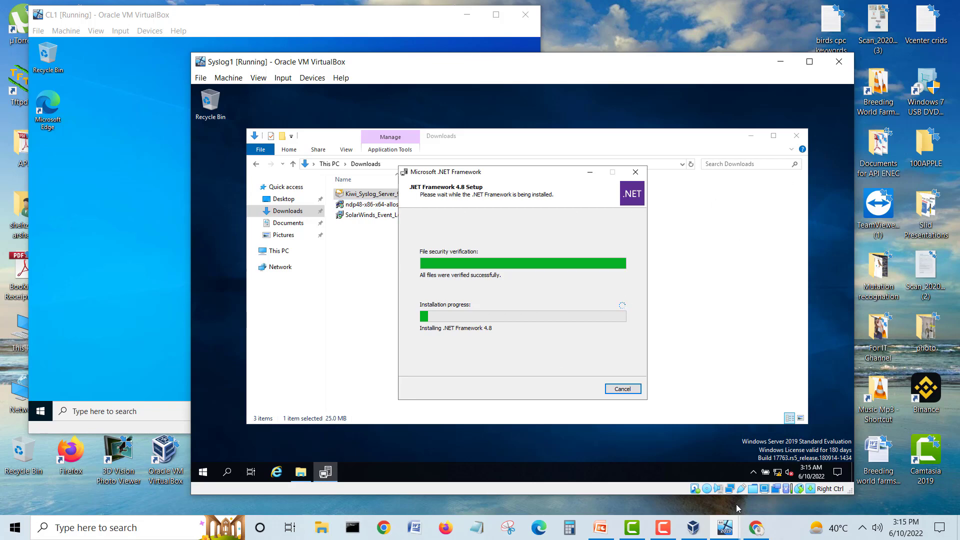
Step: Switch to the DC1 VM and browse its Documents and Downloads folders
{"action": "left_click", "coordinate": [727, 531]}
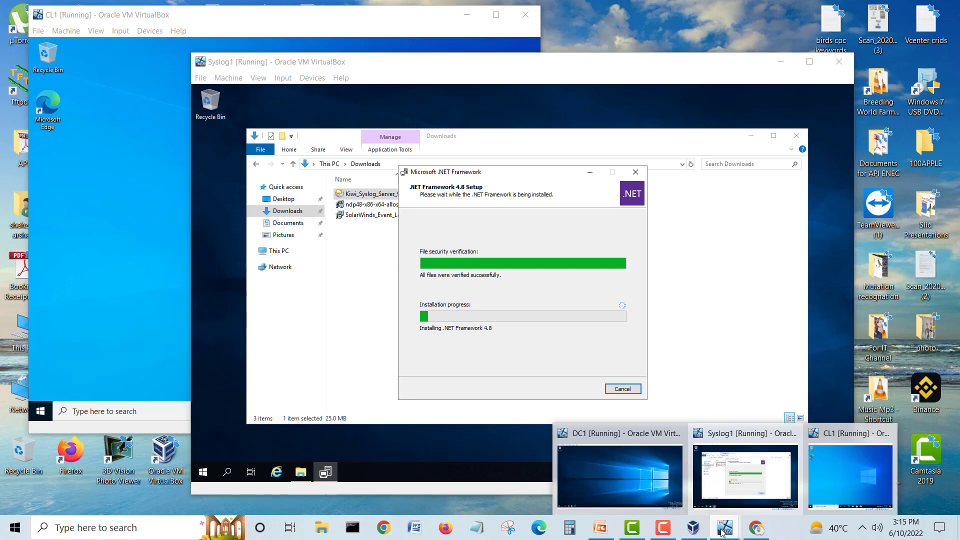
{"action": "left_click", "coordinate": [620, 488]}
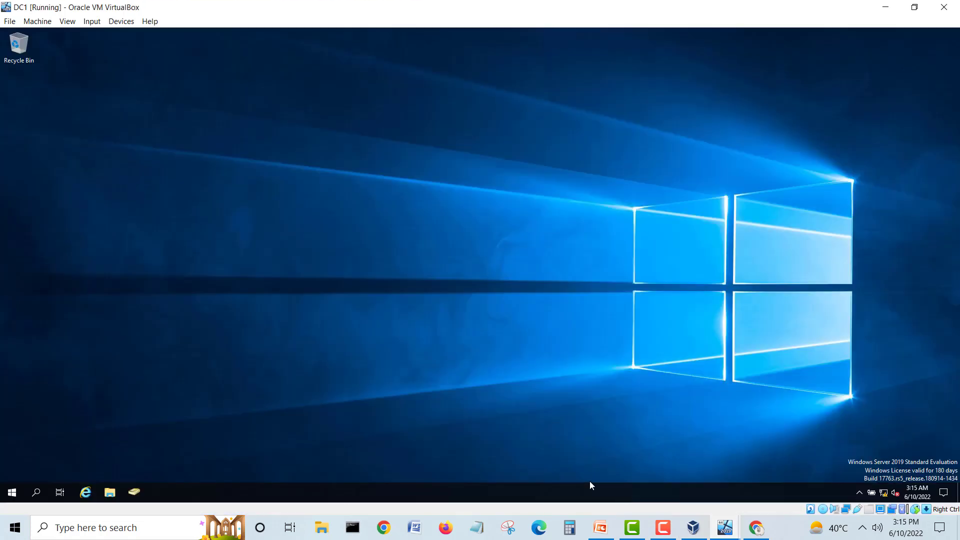
{"action": "left_click", "coordinate": [109, 492]}
{"action": "left_click", "coordinate": [250, 205]}
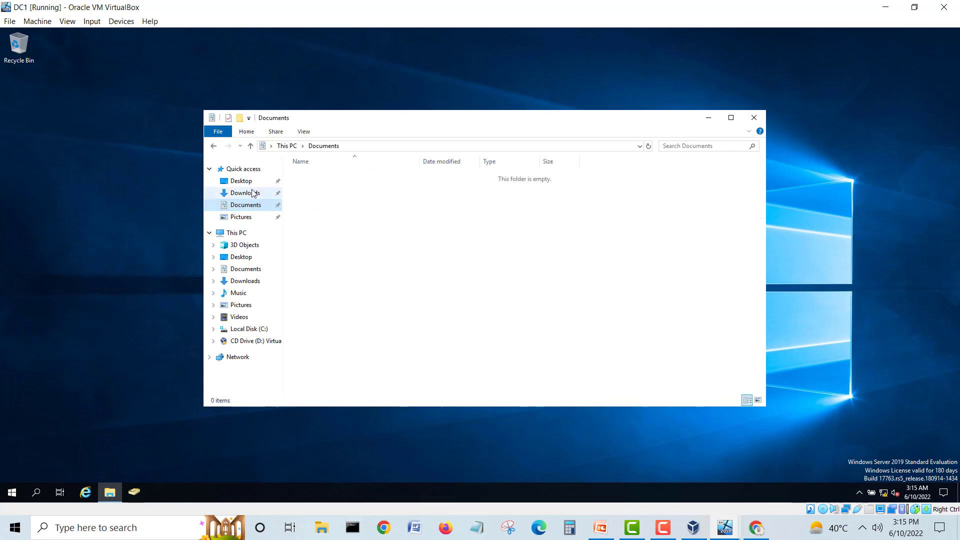
{"action": "left_click", "coordinate": [252, 193]}
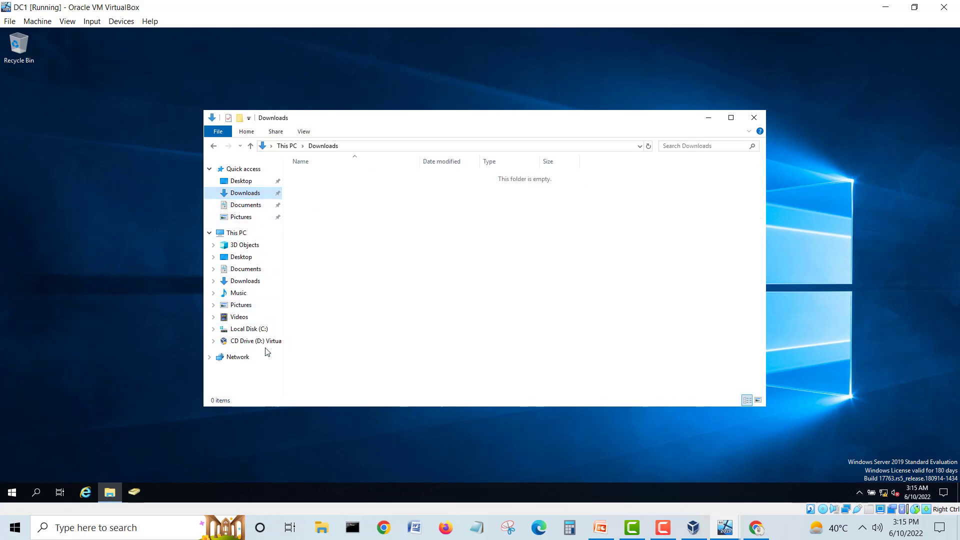
{"action": "left_click", "coordinate": [214, 149]}
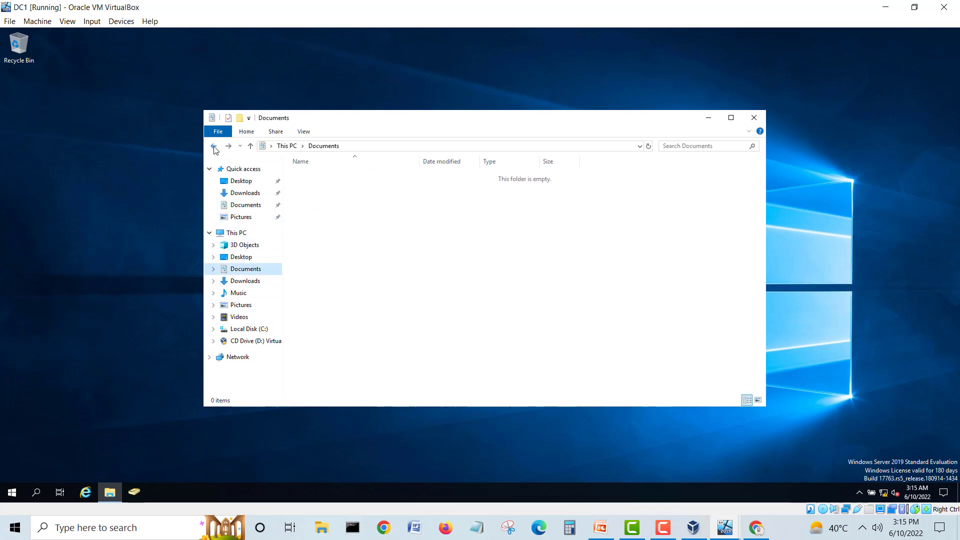
{"action": "left_click", "coordinate": [753, 119]}
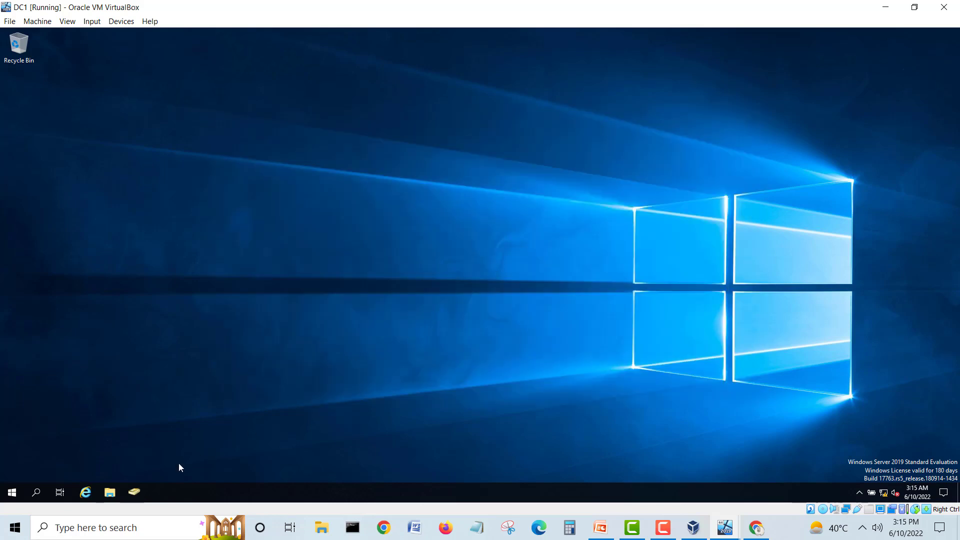
Step: Browse Network on DC1, dismiss the network discovery off error, and close Explorer
{"action": "left_click", "coordinate": [109, 492]}
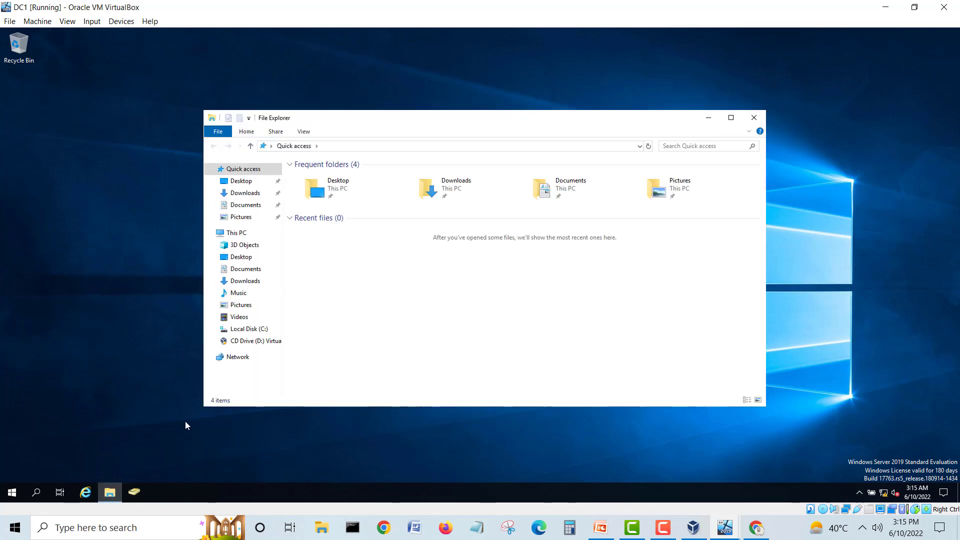
{"action": "left_click", "coordinate": [236, 357]}
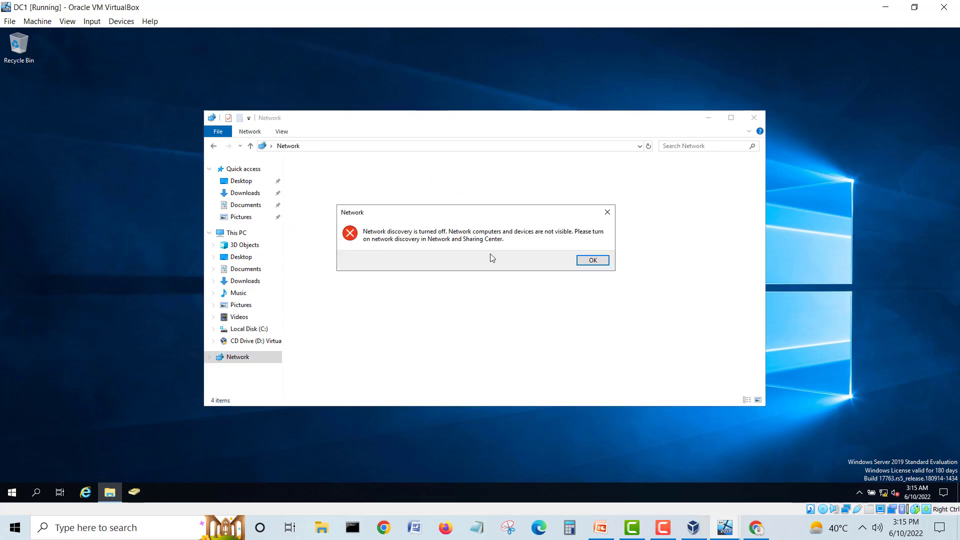
{"action": "left_click", "coordinate": [584, 260]}
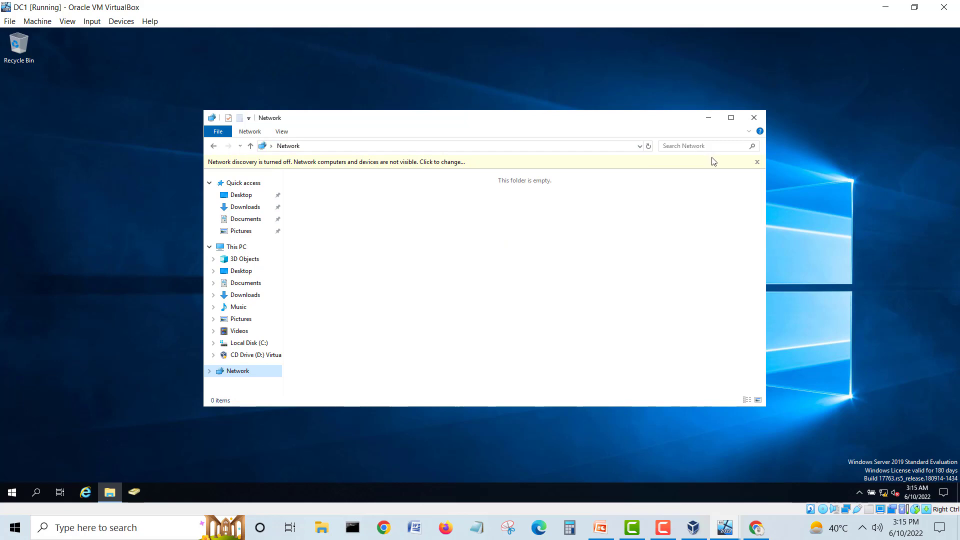
{"action": "left_click", "coordinate": [745, 161]}
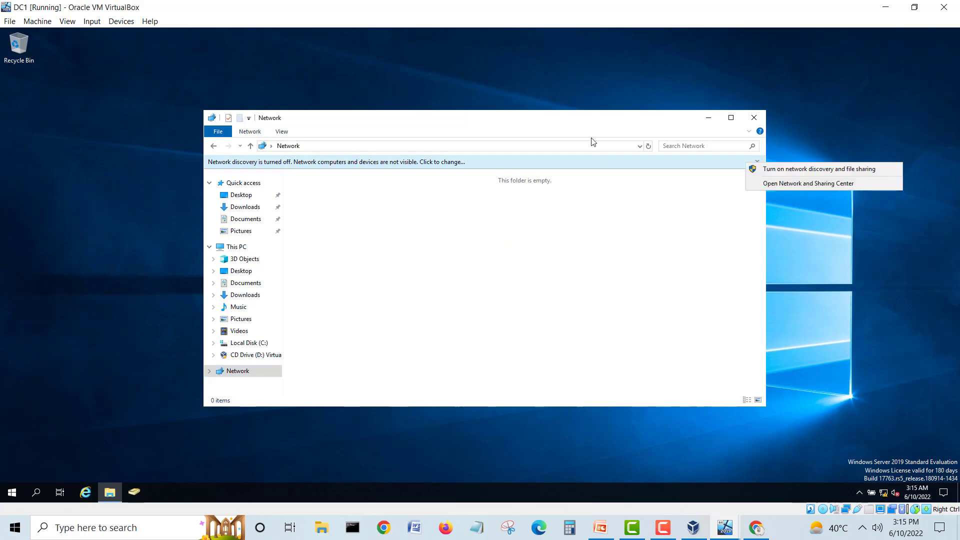
{"action": "left_click", "coordinate": [754, 119]}
{"action": "left_click", "coordinate": [120, 21]}
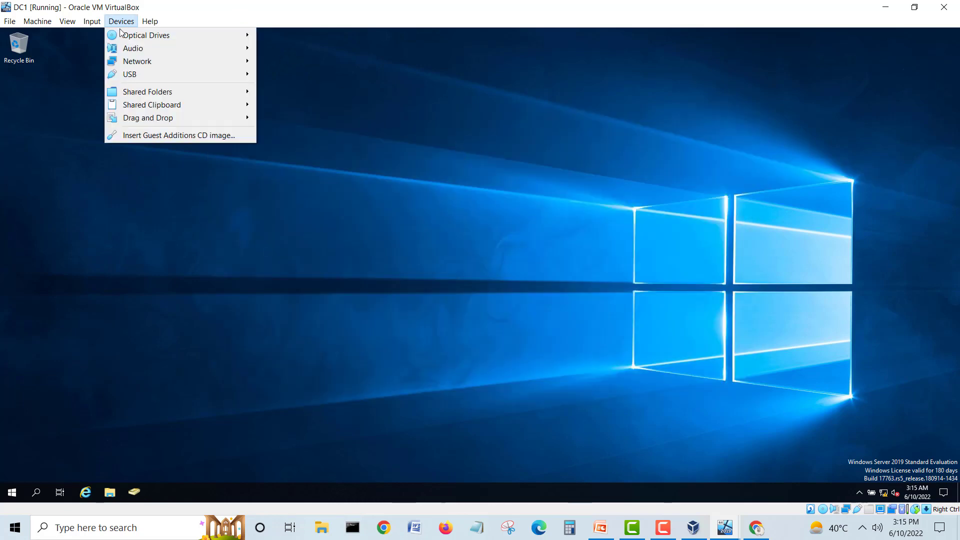
Step: Add the host's Downloads\share folder to vb as DC1's share_folder_to_vb and save
{"action": "mouse_move", "coordinate": [160, 92]}
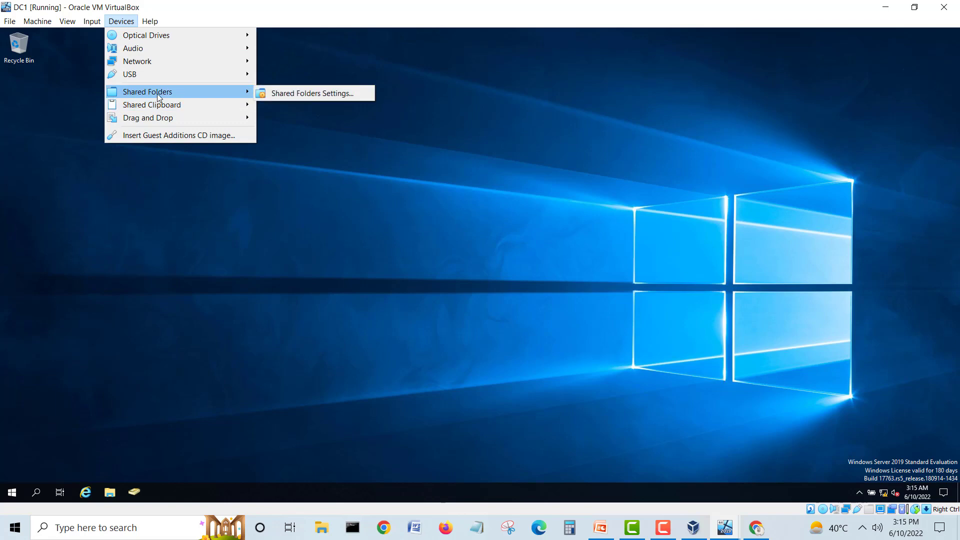
{"action": "left_click", "coordinate": [298, 96]}
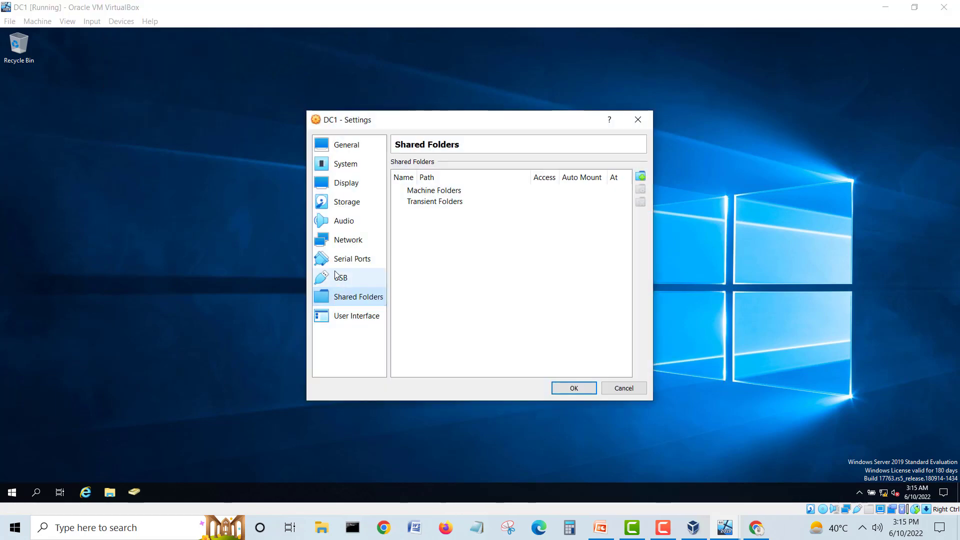
{"action": "left_click", "coordinate": [640, 176]}
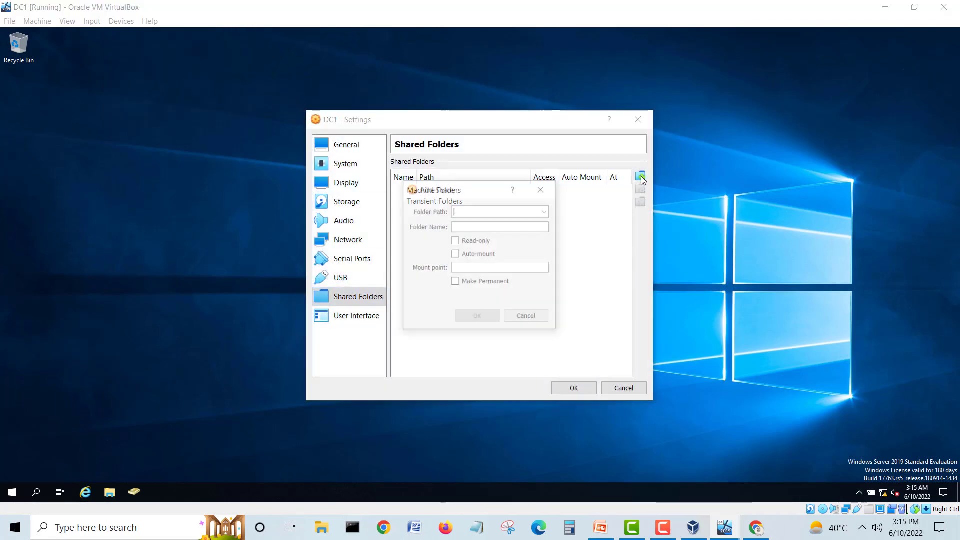
{"action": "left_click", "coordinate": [546, 211]}
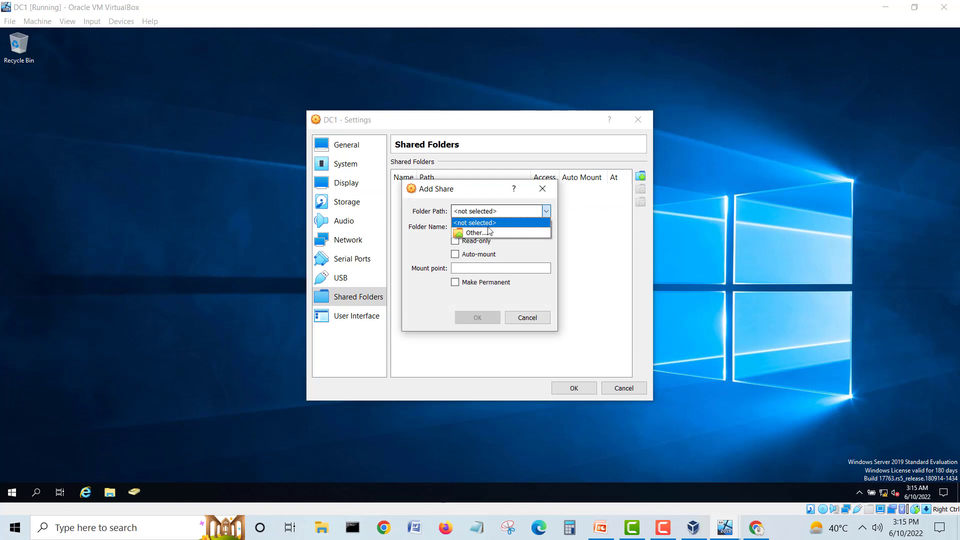
{"action": "left_click", "coordinate": [484, 227]}
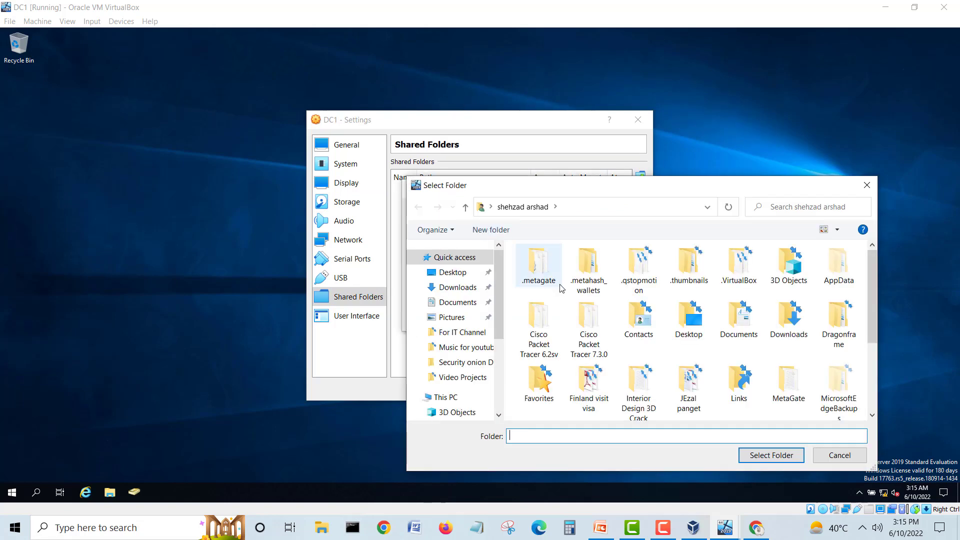
{"action": "left_click", "coordinate": [469, 286]}
{"action": "double_click", "coordinate": [536, 267]}
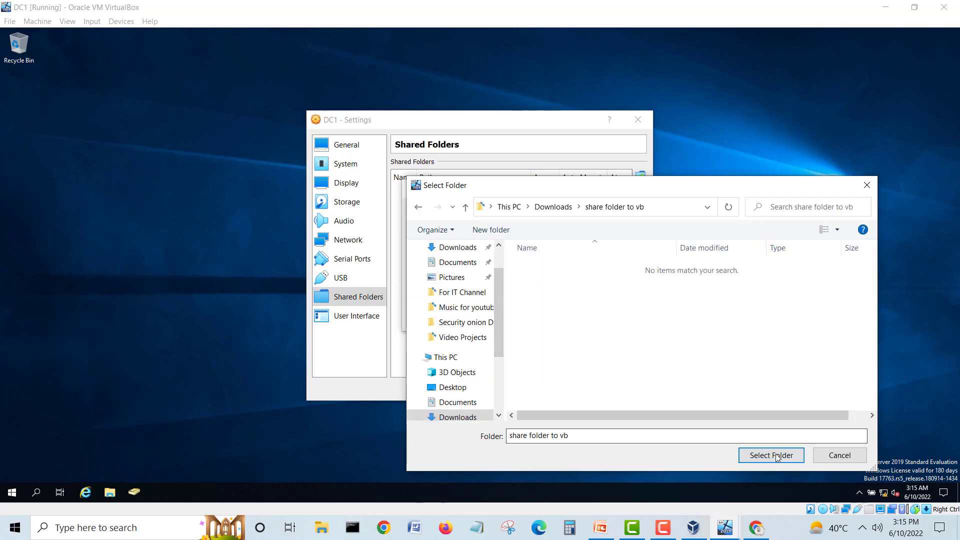
{"action": "left_click", "coordinate": [553, 207]}
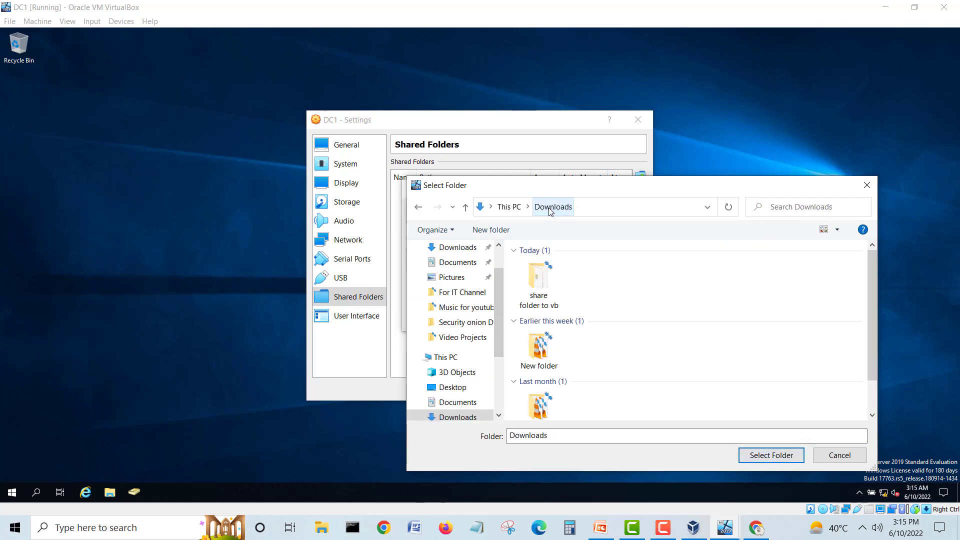
{"action": "double_click", "coordinate": [545, 290]}
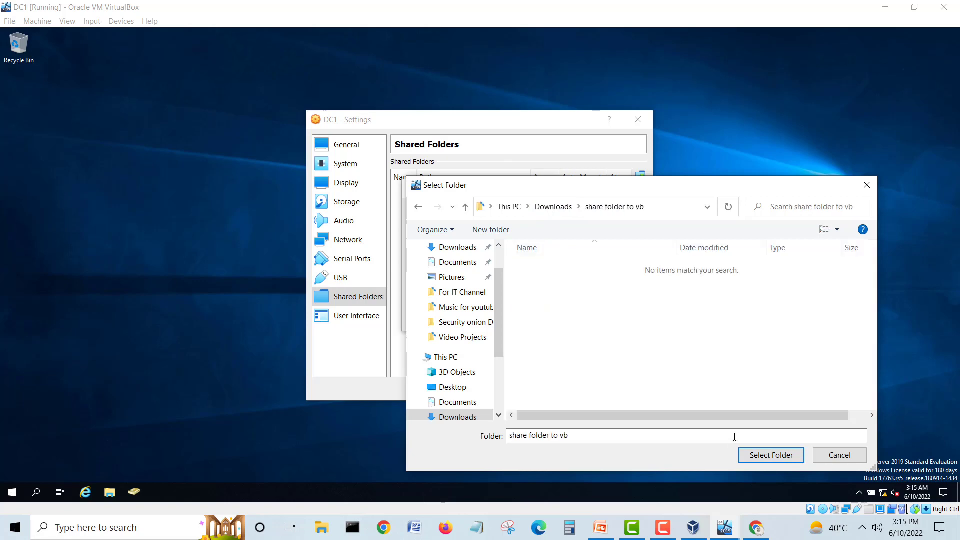
{"action": "left_click", "coordinate": [763, 455]}
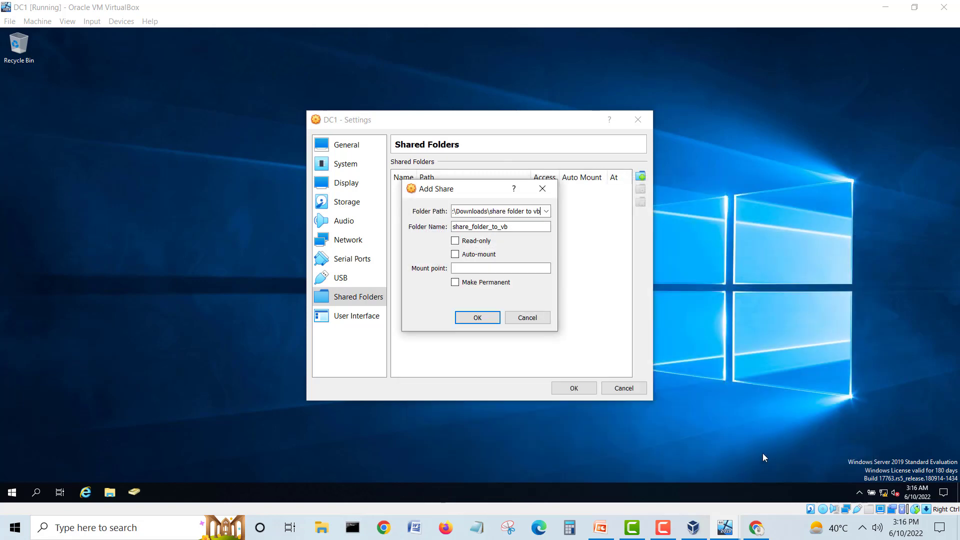
{"action": "left_click", "coordinate": [497, 317]}
{"action": "left_click", "coordinate": [575, 387]}
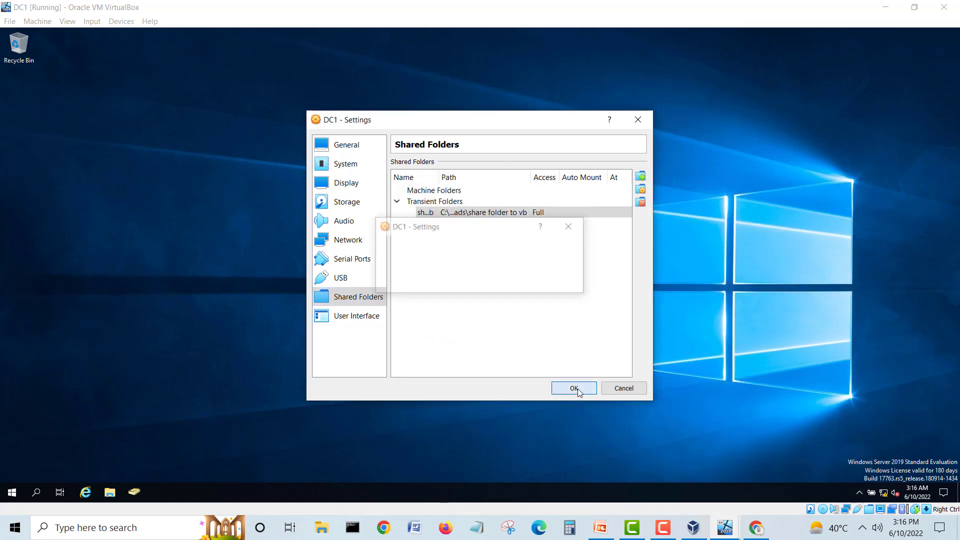
Step: Dismiss DC1's network discovery error, then enter \\192.168.240.2\c$ in a new Explorer's address bar
{"action": "left_click", "coordinate": [111, 492]}
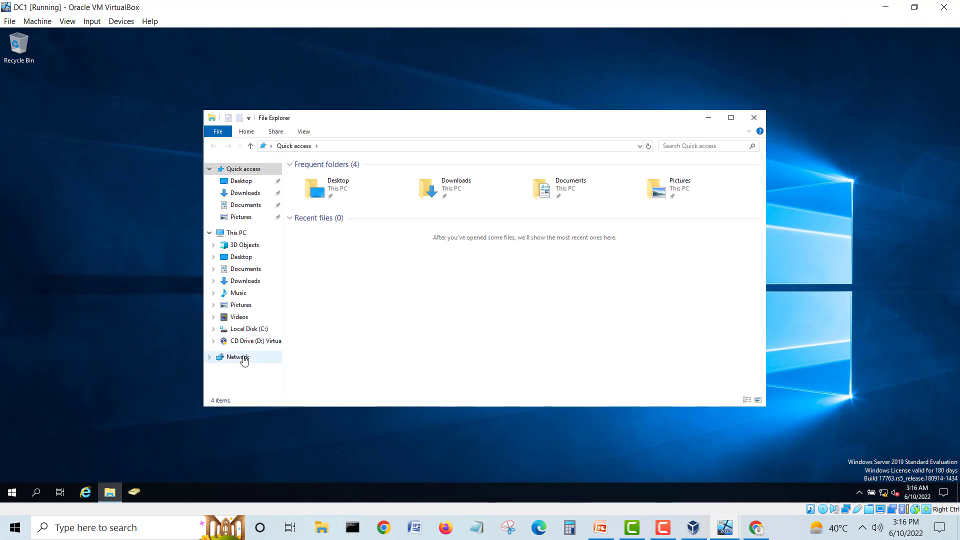
{"action": "left_click", "coordinate": [243, 358]}
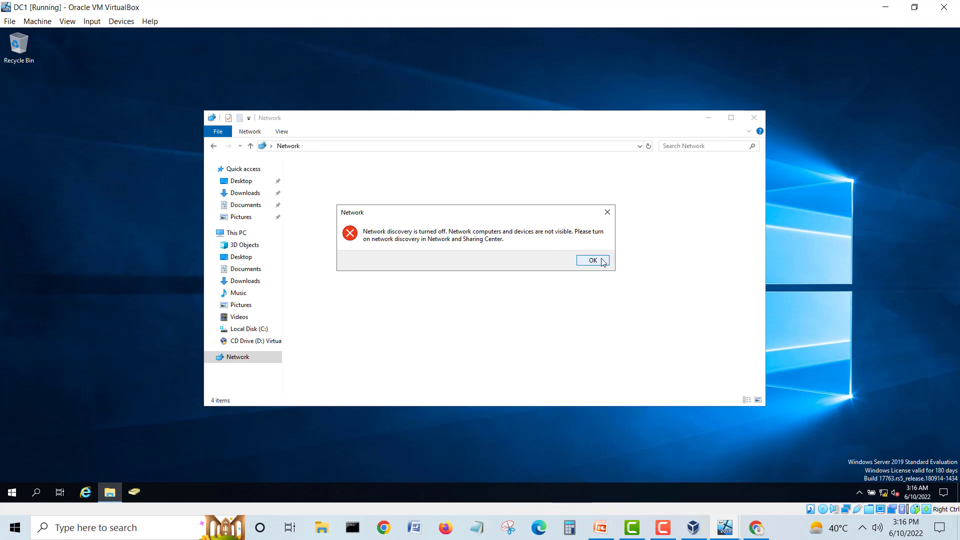
{"action": "left_click", "coordinate": [602, 262]}
{"action": "left_click", "coordinate": [754, 117]}
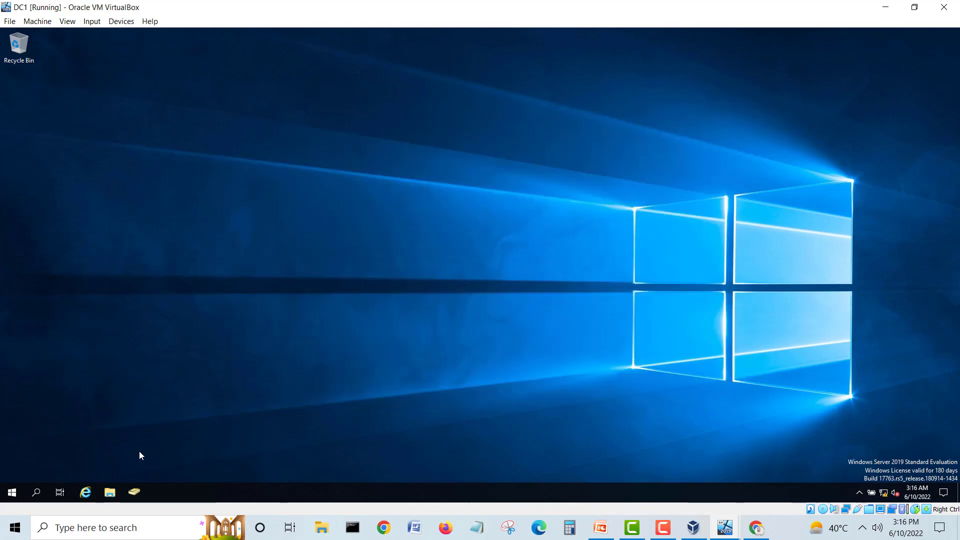
{"action": "left_click", "coordinate": [109, 492]}
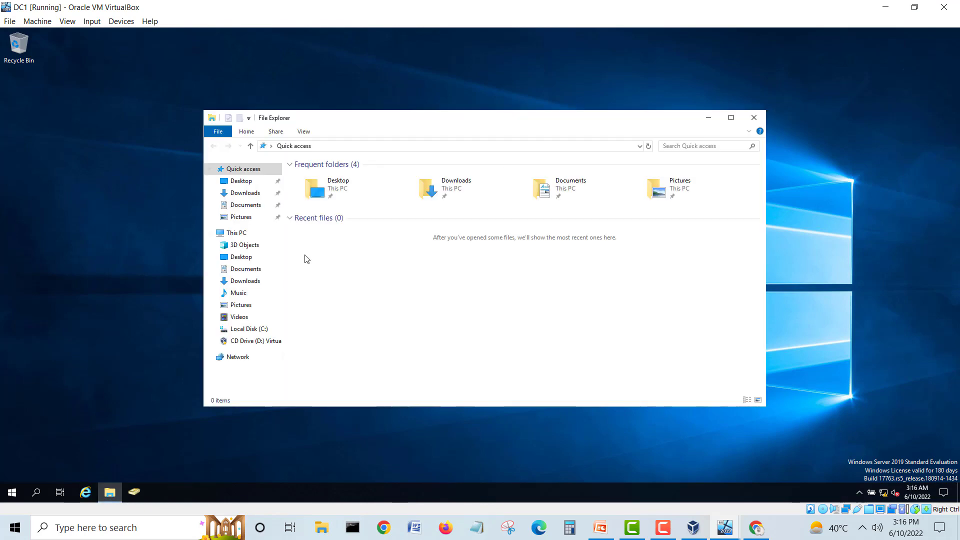
{"action": "left_click", "coordinate": [335, 149]}
{"action": "type", "text": "\\\\"}
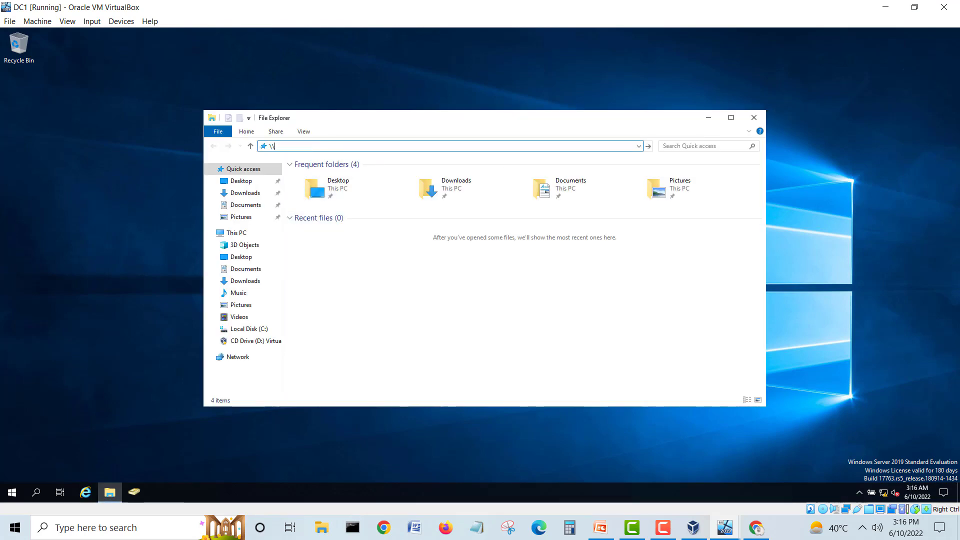
{"action": "type", "text": "192.168.240."}
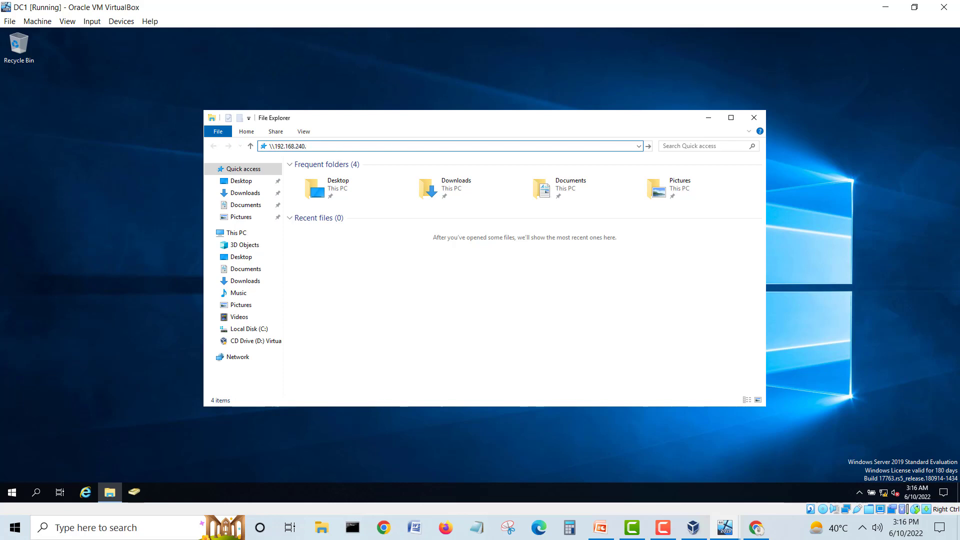
{"action": "type", "text": "2\\"}
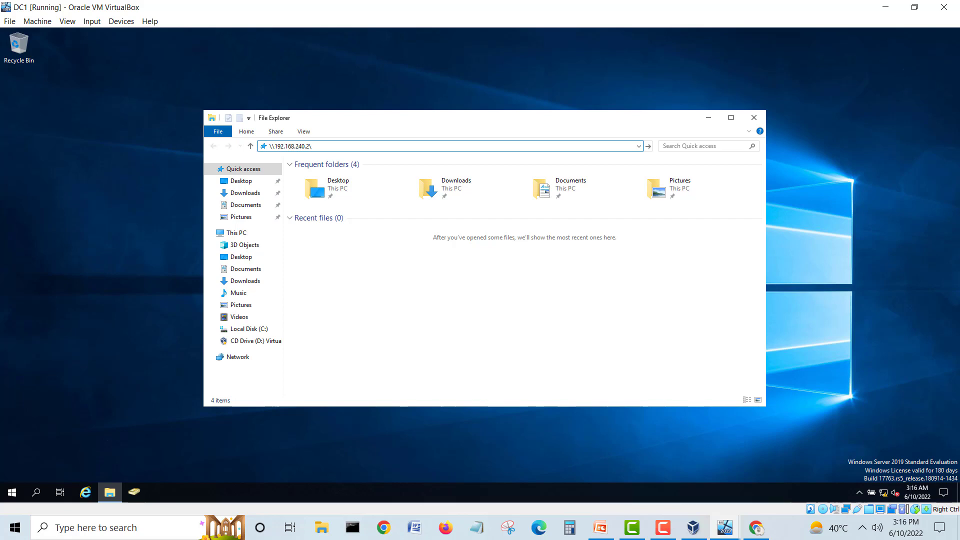
{"action": "type", "text": "c$"}
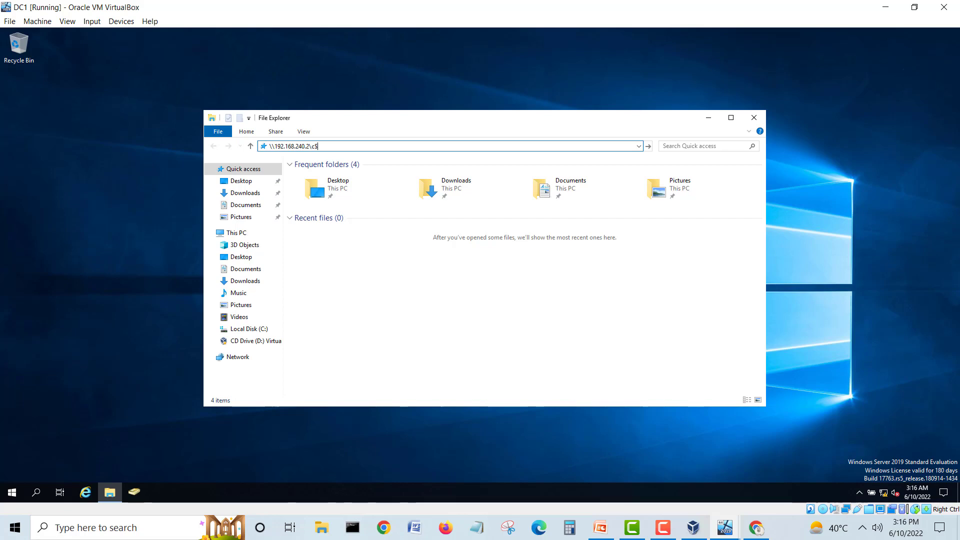
Step: Copy SolarWinds_Event_LogForwarder_Setup from \\192.168.240.2\c$\Users\sysadmin\Downloads
{"action": "key", "text": "Return"}
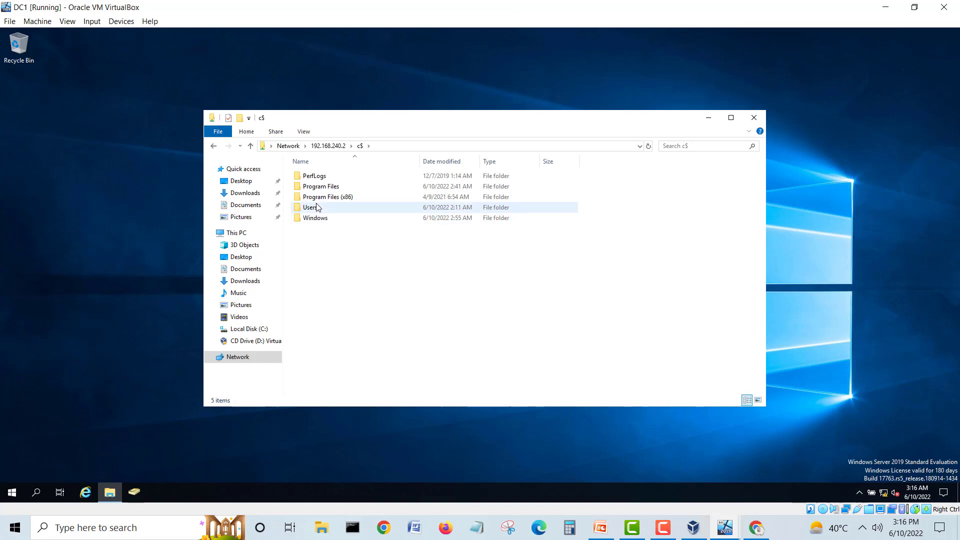
{"action": "double_click", "coordinate": [317, 207]}
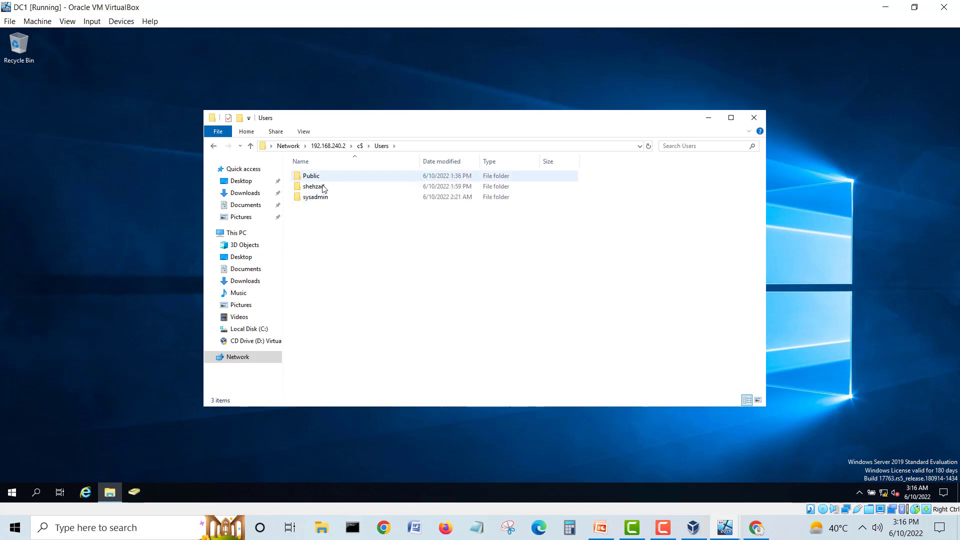
{"action": "double_click", "coordinate": [318, 198]}
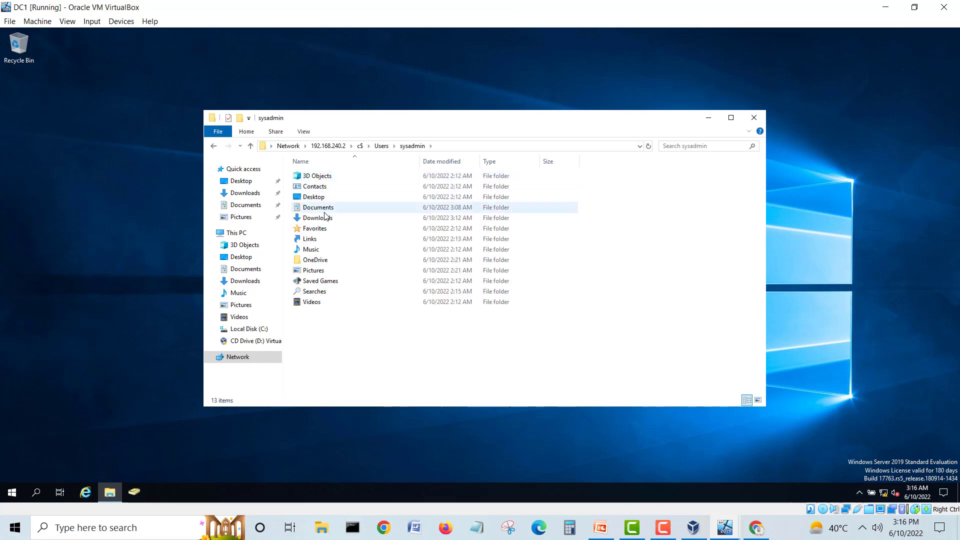
{"action": "double_click", "coordinate": [325, 218]}
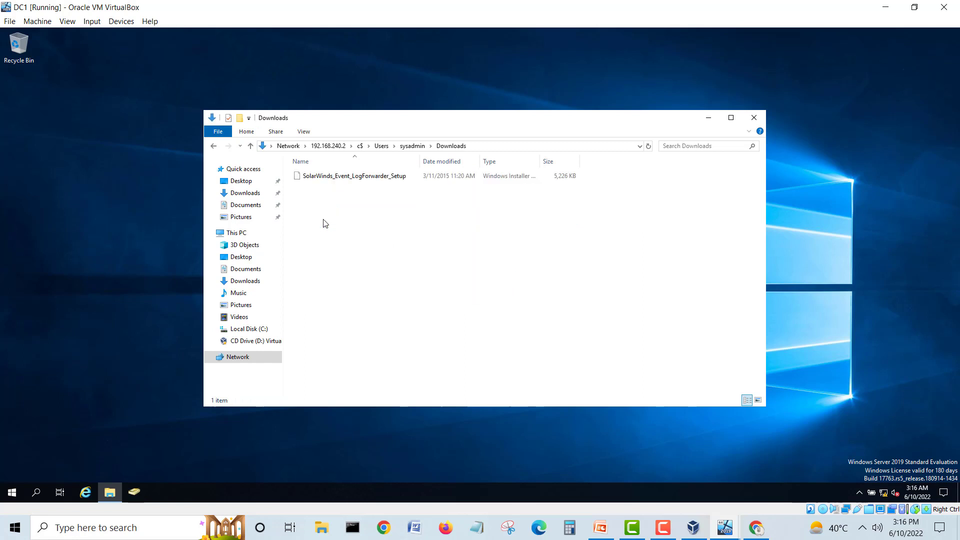
{"action": "left_click", "coordinate": [329, 178]}
{"action": "right_click", "coordinate": [329, 179]}
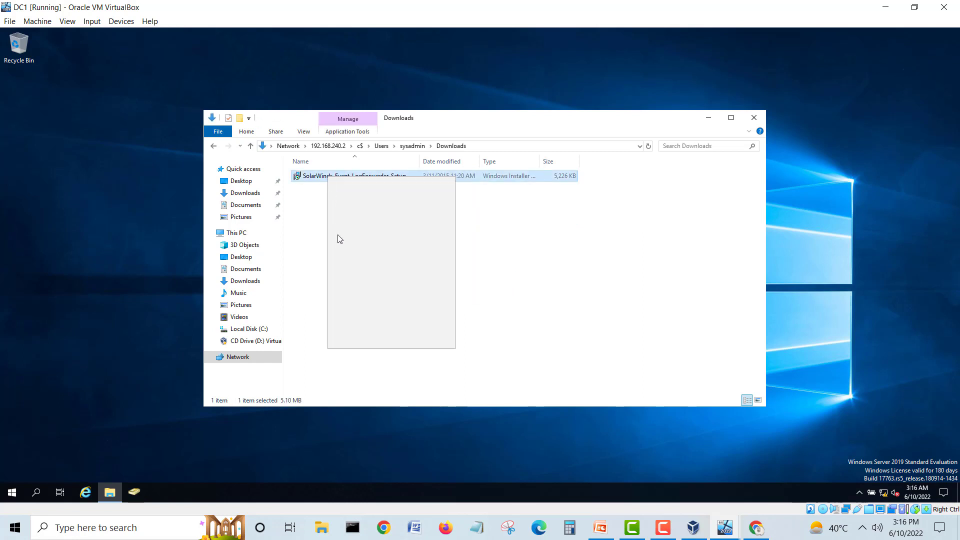
{"action": "left_click", "coordinate": [367, 289]}
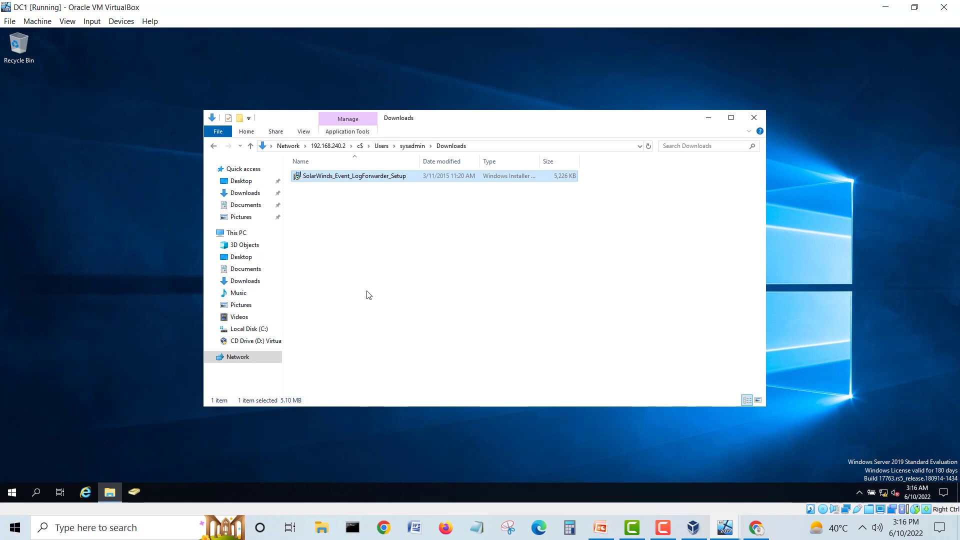
Step: Paste the installer into DC1's Documents folder, then switch to the Syslog1 VM
{"action": "left_click", "coordinate": [238, 209]}
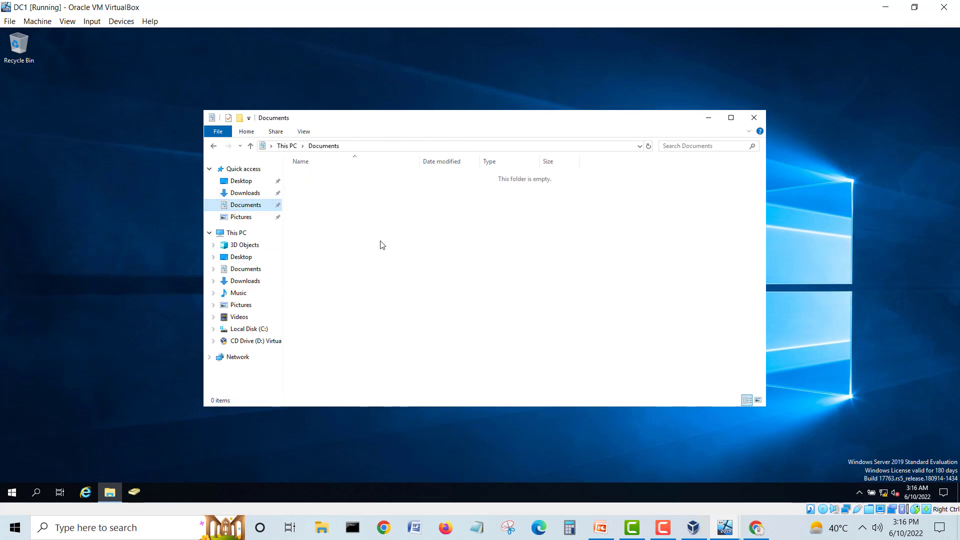
{"action": "right_click", "coordinate": [381, 241]}
{"action": "left_click", "coordinate": [406, 311]}
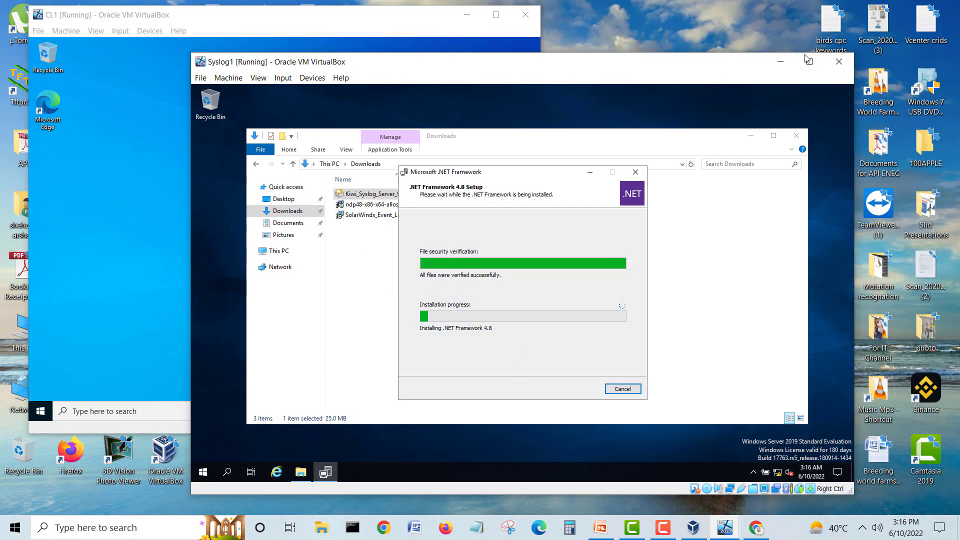
{"action": "left_click", "coordinate": [809, 62]}
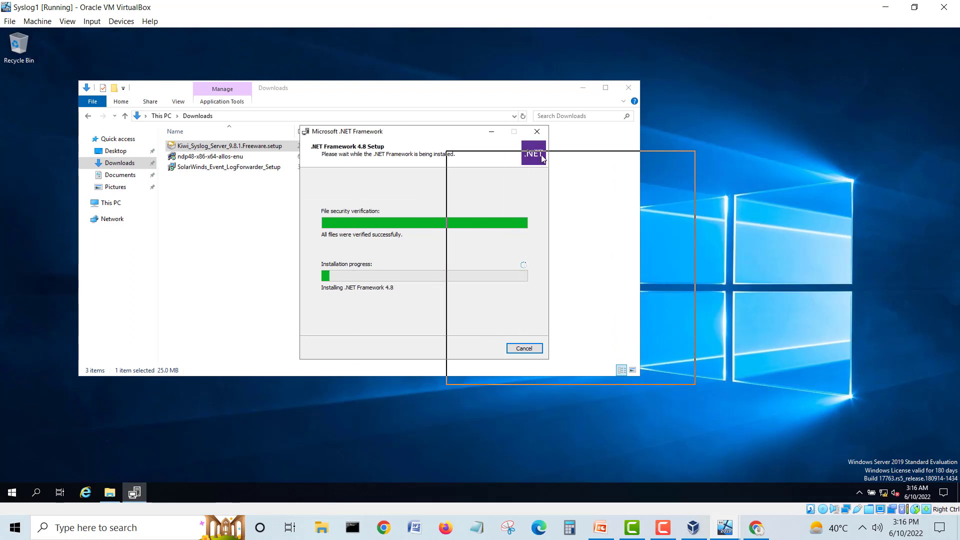
Step: Wait for .NET Framework 4.8 to finish installing on Syslog1, then click Finish
{"action": "left_click_drag", "start_coordinate": [542, 158], "coordinate": [540, 158]}
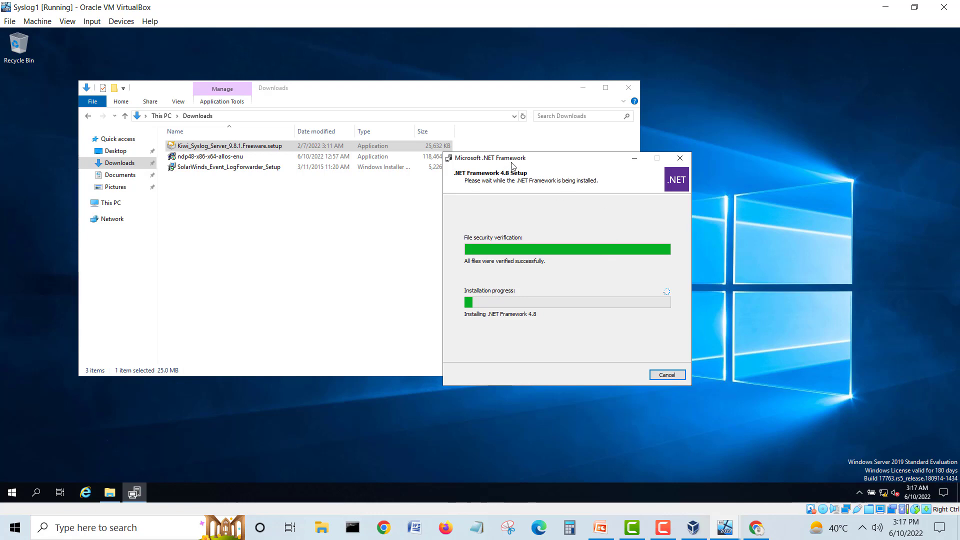
{"action": "left_click_drag", "start_coordinate": [511, 163], "coordinate": [482, 203]}
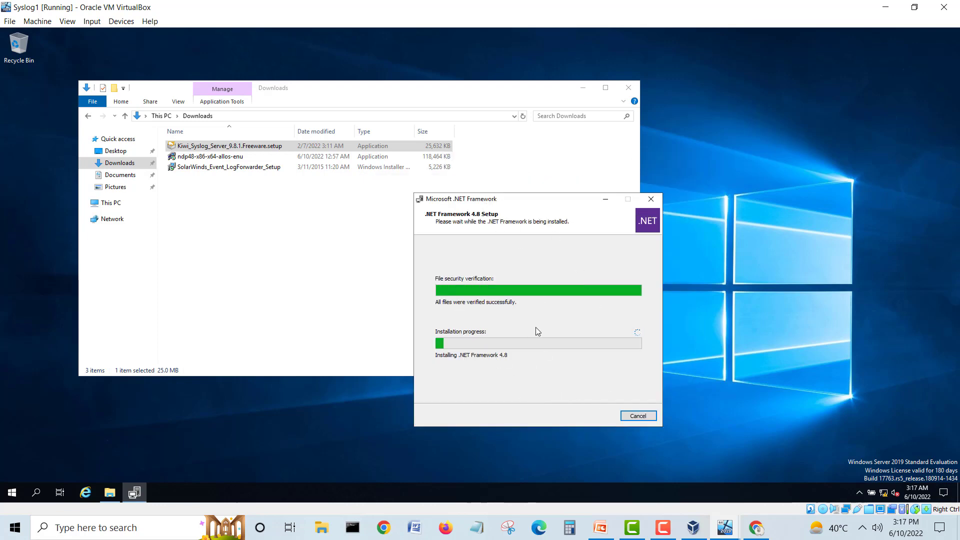
{"action": "left_click", "coordinate": [663, 527]}
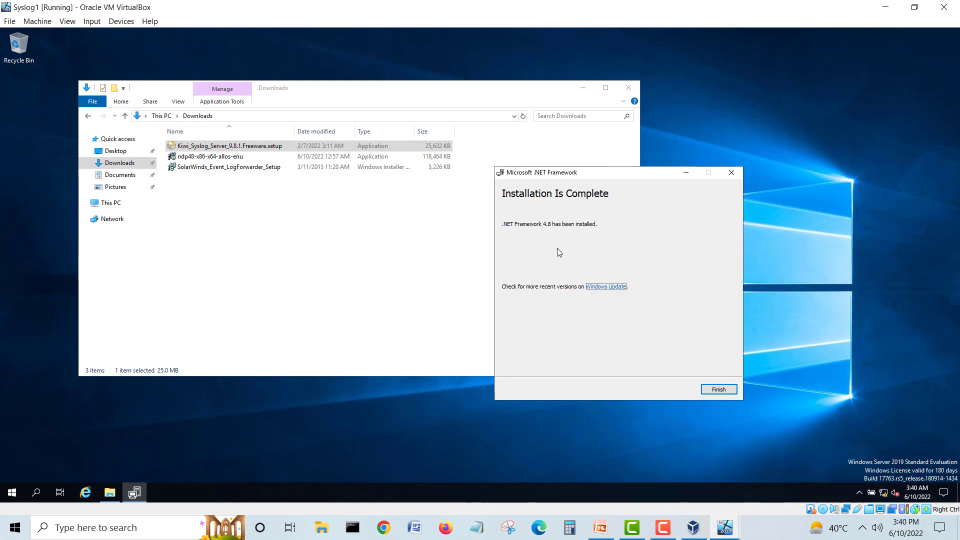
{"action": "left_click", "coordinate": [713, 389]}
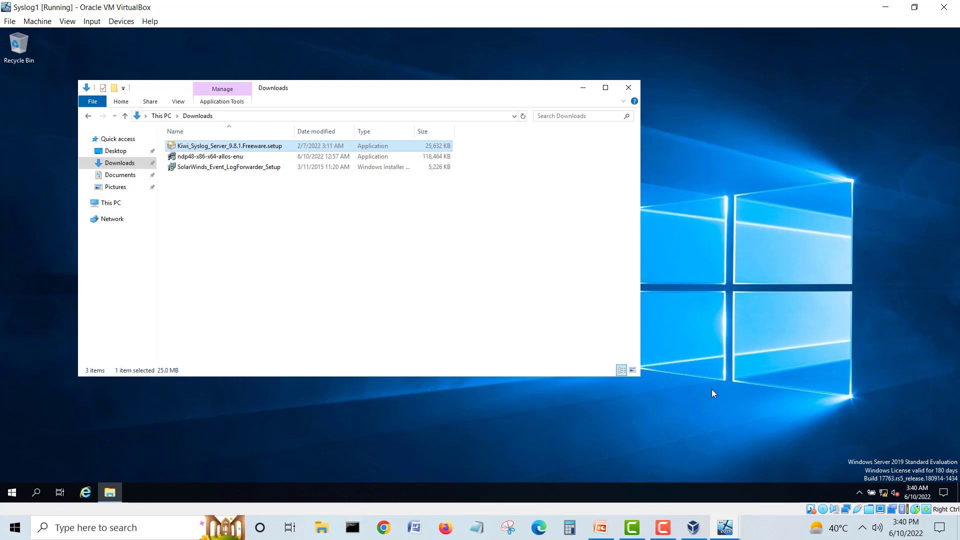
Step: Run Kiwi_Syslog_Server_9.8.1.Freeware.setup as administrator and approve the UAC prompt
{"action": "left_click", "coordinate": [329, 260]}
{"action": "left_click", "coordinate": [248, 149]}
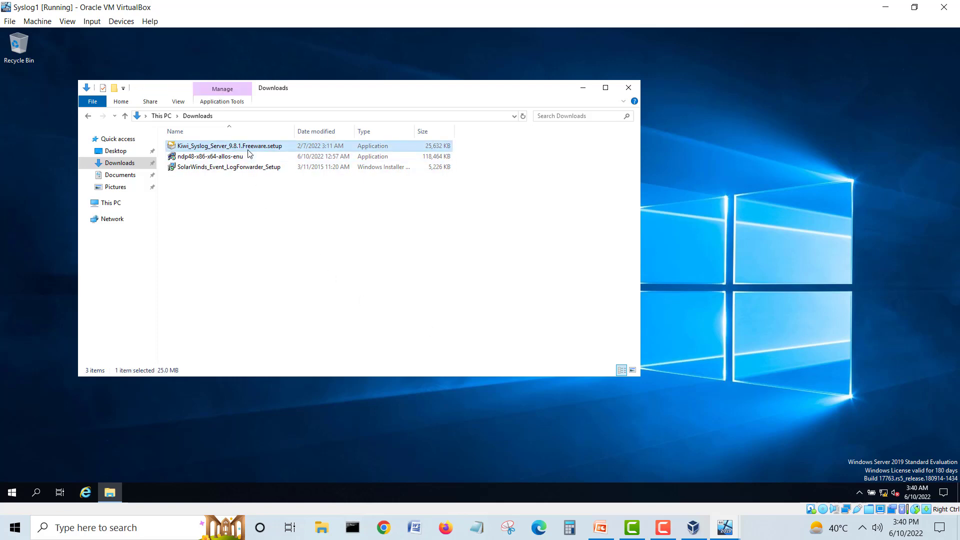
{"action": "right_click", "coordinate": [199, 146]}
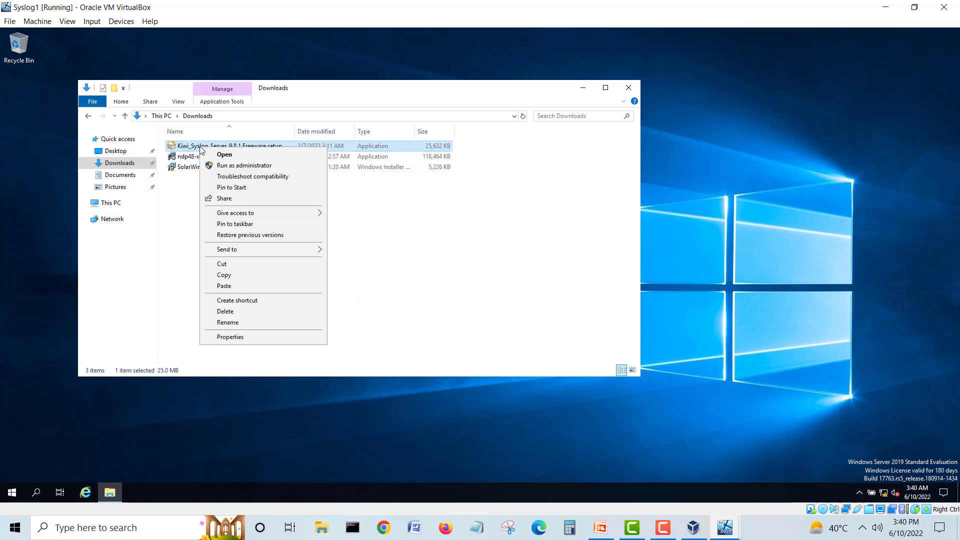
{"action": "left_click", "coordinate": [244, 166]}
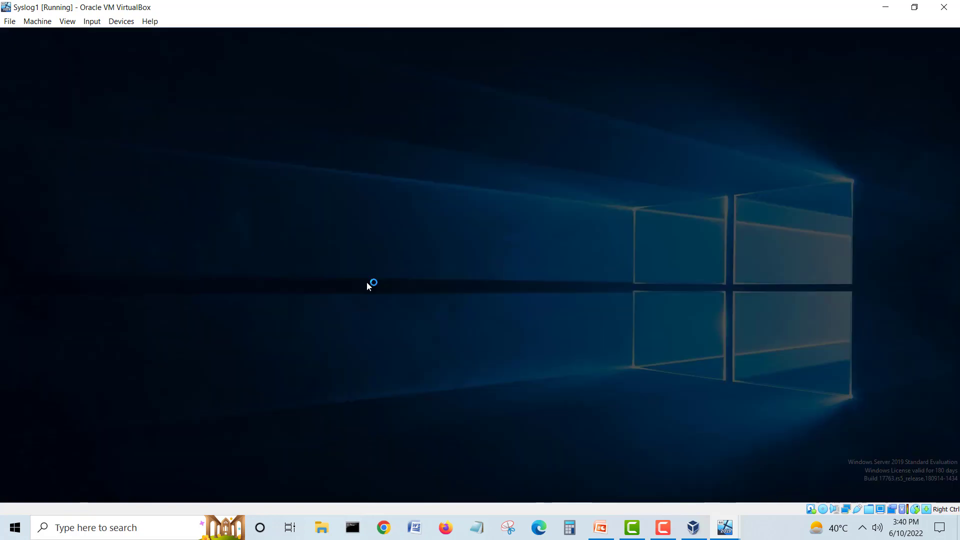
{"action": "left_click", "coordinate": [409, 331]}
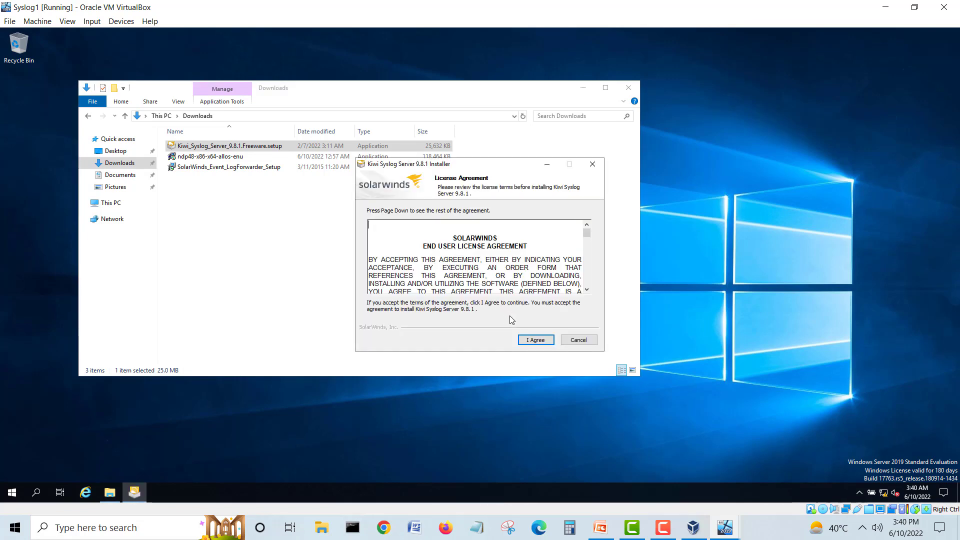
Step: Accept the Kiwi Syslog Server licence and keep installing it as a service
{"action": "left_click", "coordinate": [541, 344]}
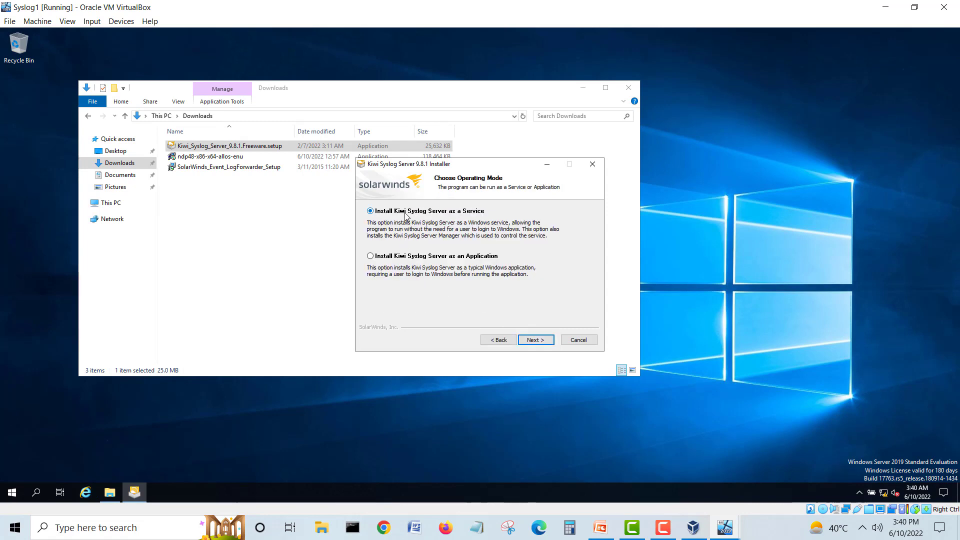
{"action": "left_click", "coordinate": [536, 340]}
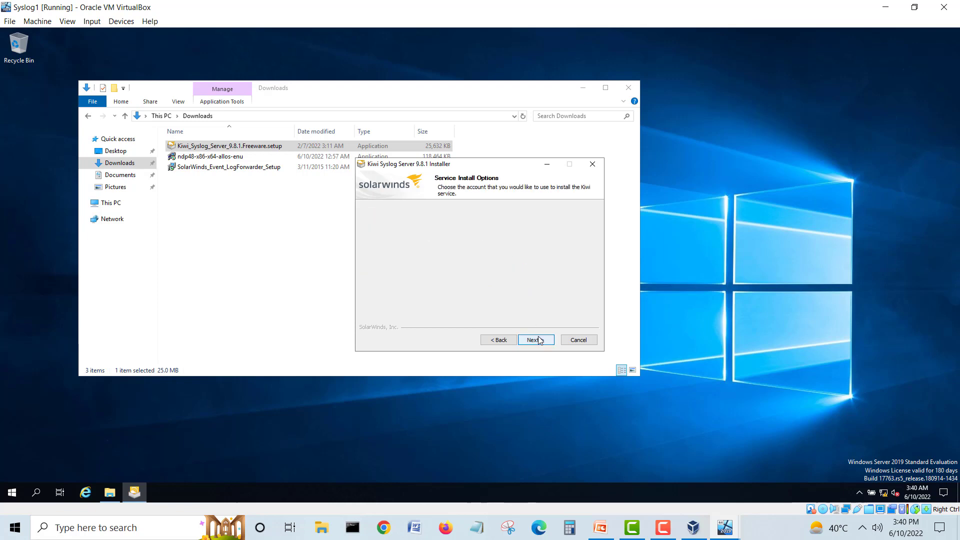
{"action": "left_click", "coordinate": [628, 88]}
Step: Run the service under the admin account homelab\sysadmin, entering and confirming its password
{"action": "left_click", "coordinate": [386, 264]}
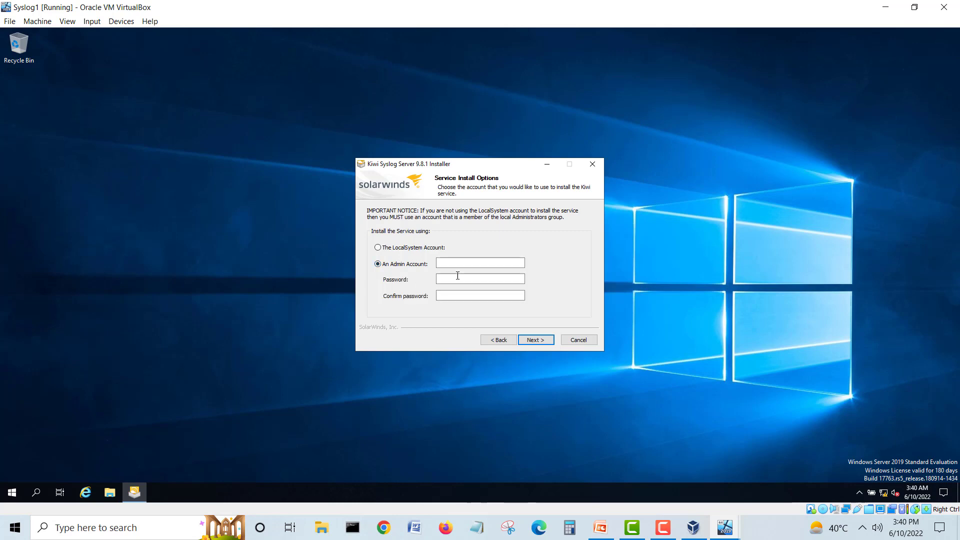
{"action": "left_click", "coordinate": [472, 261]}
{"action": "type", "text": "homelab\\sysadmin"}
{"action": "key", "text": "Tab"}
{"action": "type", "text": "•••••••"}
{"action": "key", "text": "Tab"}
{"action": "type", "text": "•••••••"}
Step: Keep Normal components and the default Program Files (x86)\Syslogd folder, and start installing
{"action": "left_click", "coordinate": [532, 343]}
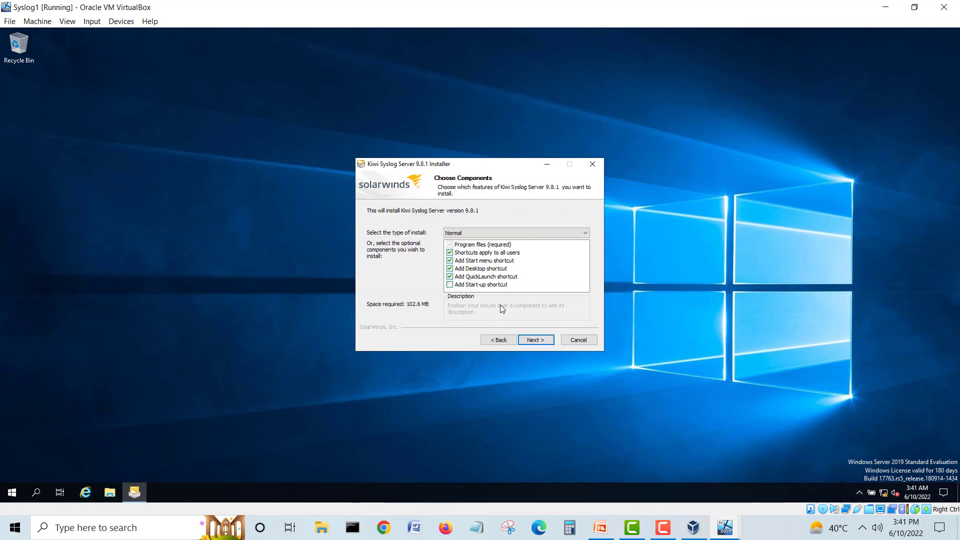
{"action": "left_click", "coordinate": [536, 340]}
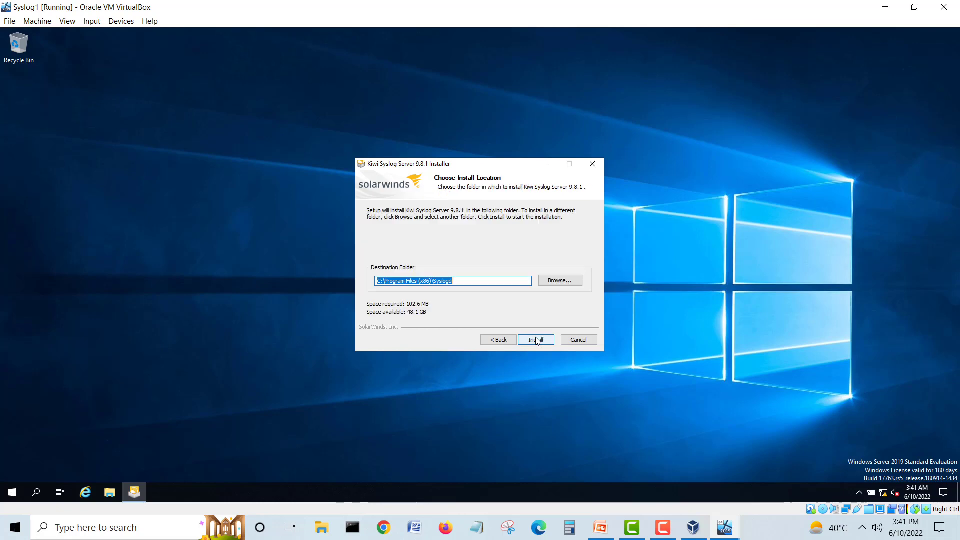
{"action": "left_click", "coordinate": [536, 340]}
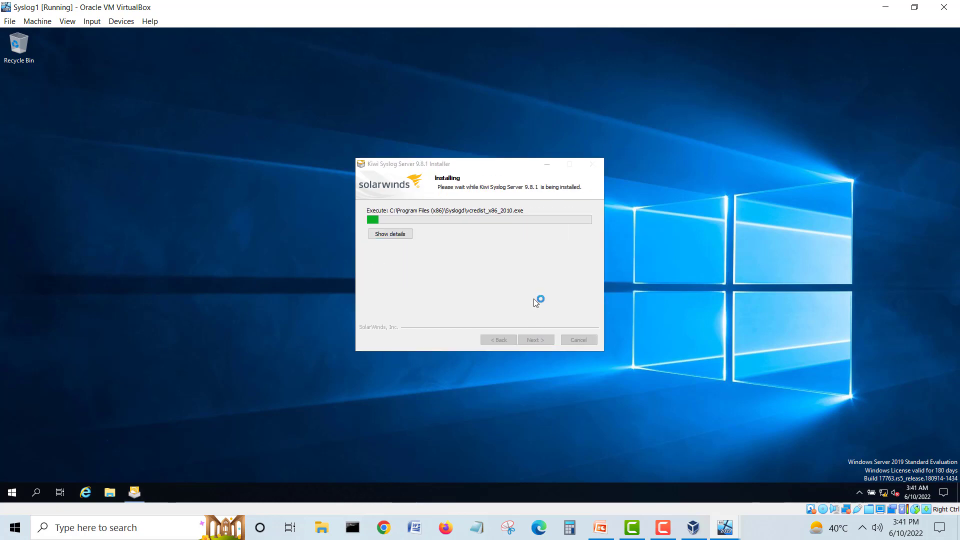
Step: Accept the terms and install the Visual C++ 2010 redistributable
{"action": "left_click", "coordinate": [464, 240]}
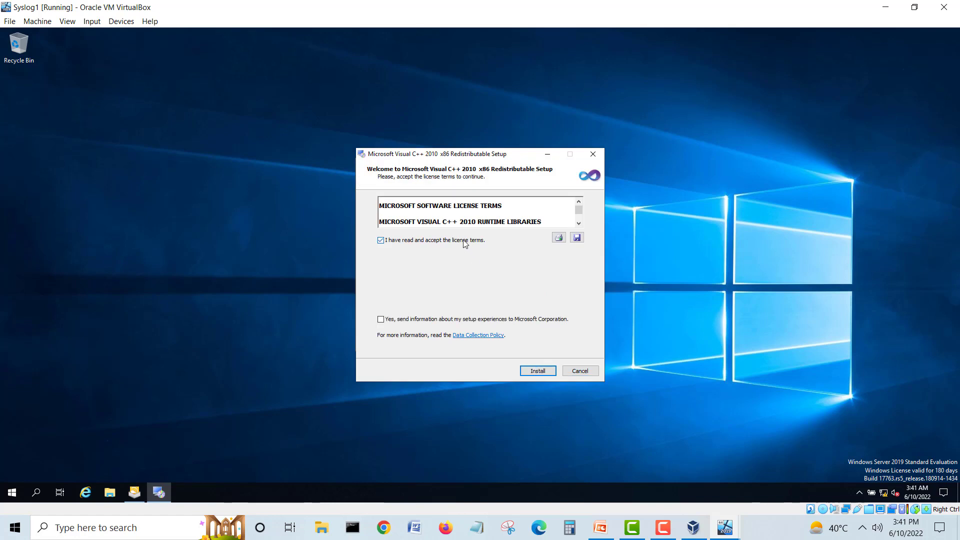
{"action": "left_click", "coordinate": [428, 320]}
{"action": "left_click", "coordinate": [537, 370]}
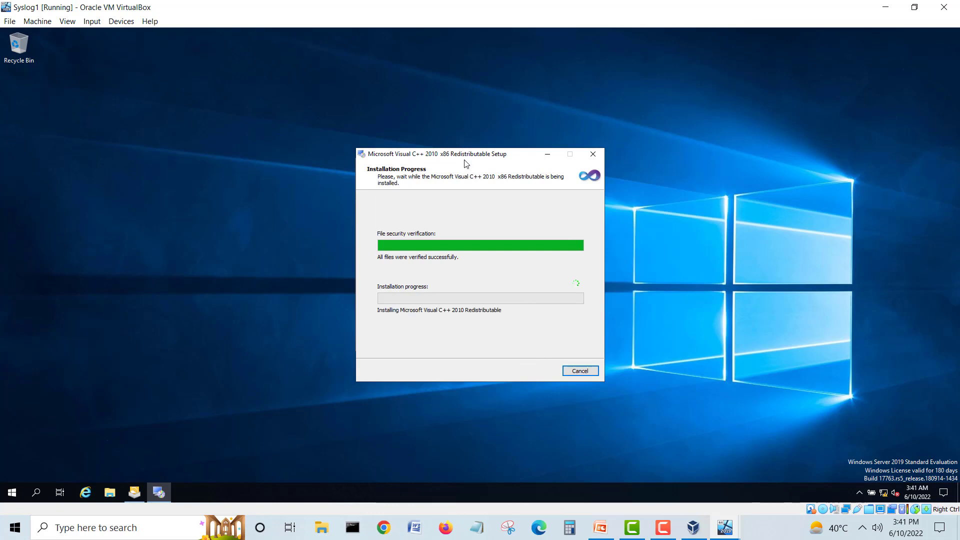
{"action": "left_click_drag", "start_coordinate": [463, 156], "coordinate": [406, 122]}
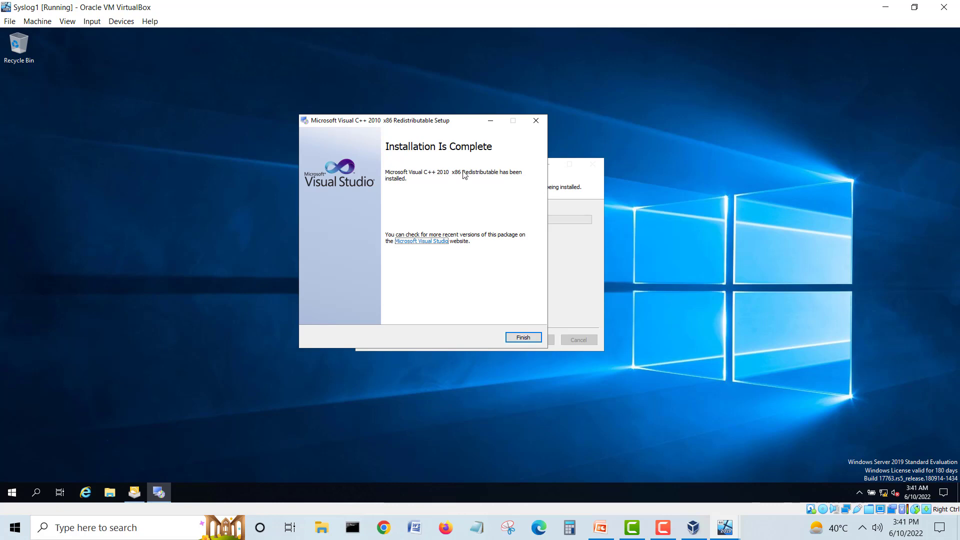
{"action": "left_click", "coordinate": [521, 338]}
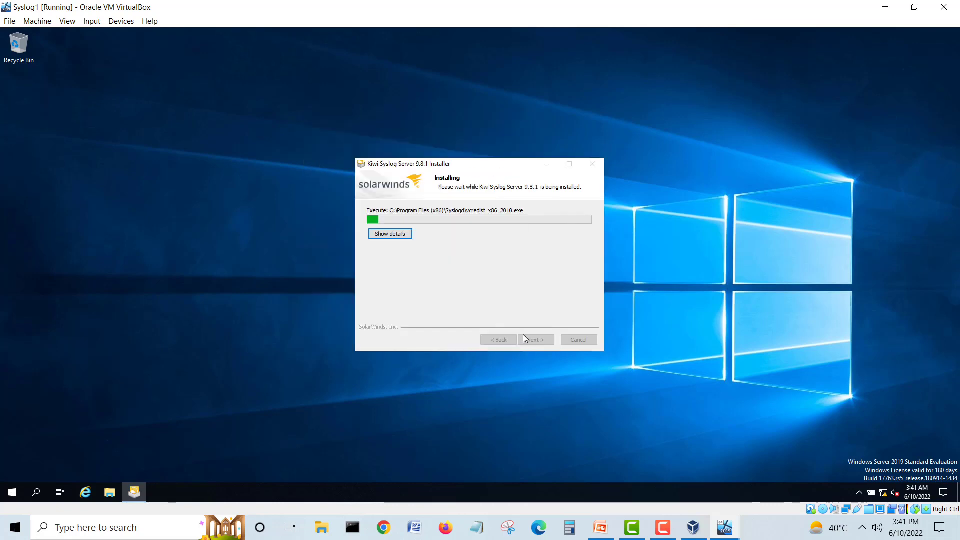
Step: Show the installer's details, then accept the terms and install the Visual C++ 2013 redistributable
{"action": "left_click", "coordinate": [399, 234]}
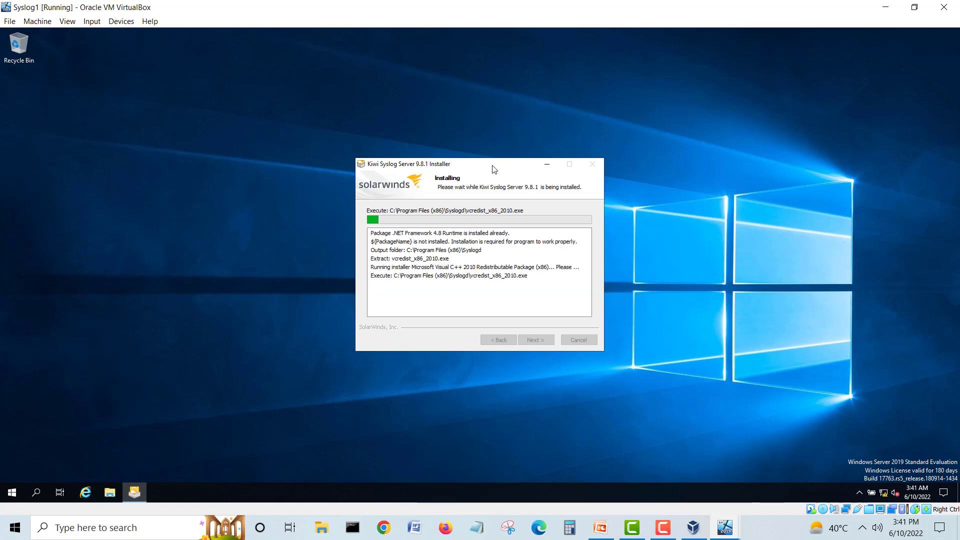
{"action": "left_click_drag", "start_coordinate": [484, 166], "coordinate": [399, 131]}
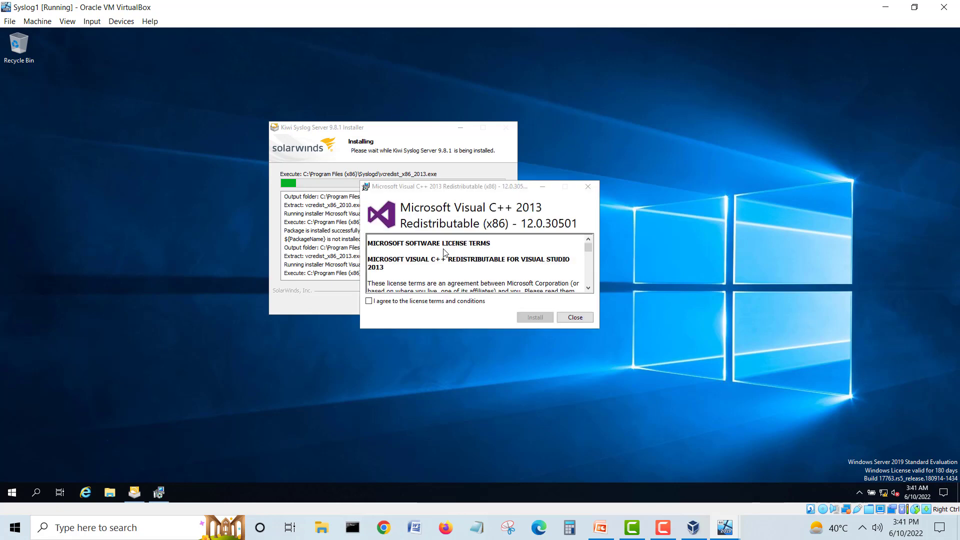
{"action": "left_click", "coordinate": [436, 301]}
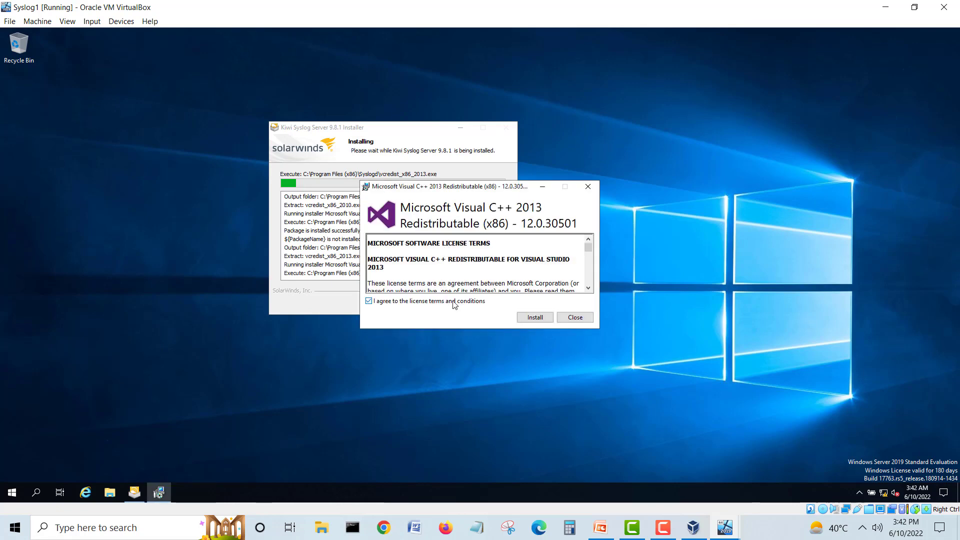
{"action": "left_click", "coordinate": [531, 318]}
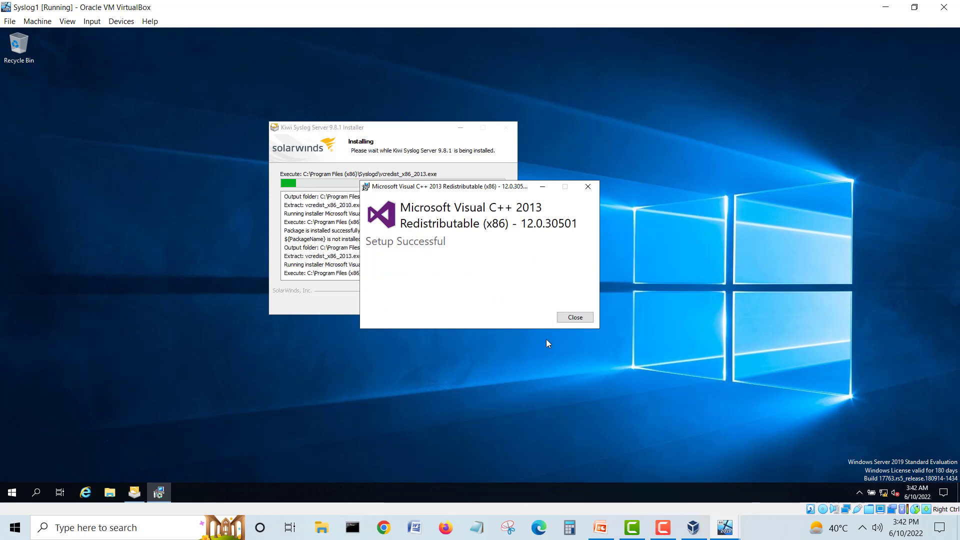
{"action": "left_click", "coordinate": [572, 320]}
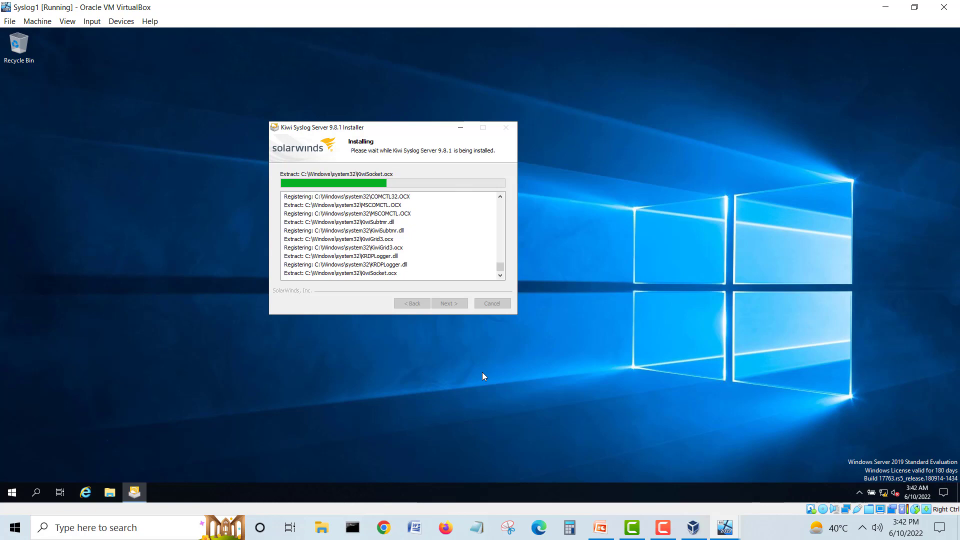
{"action": "left_click", "coordinate": [665, 530]}
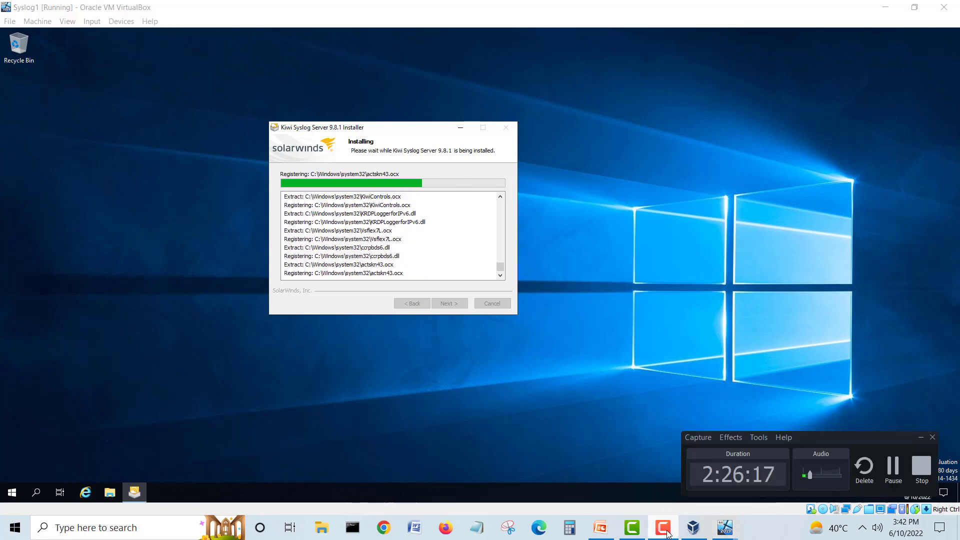
Step: Let the Kiwi Syslog Server 9.8.1 install complete until the Service Manager shows the 5-source notice
{"action": "left_click", "coordinate": [665, 530]}
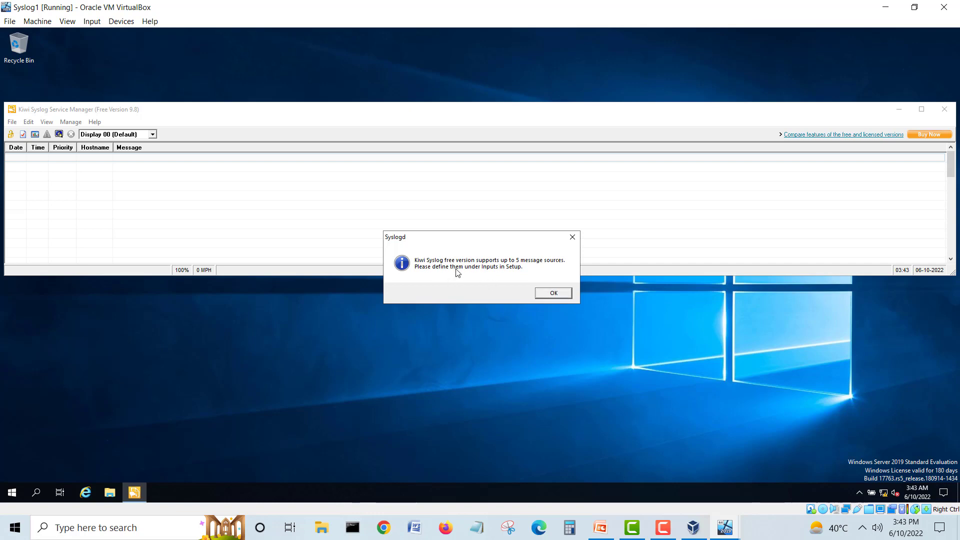
Step: Dismiss the five-message-source notice and return the Kiwi Syslog window to normal size
{"action": "left_click", "coordinate": [550, 292]}
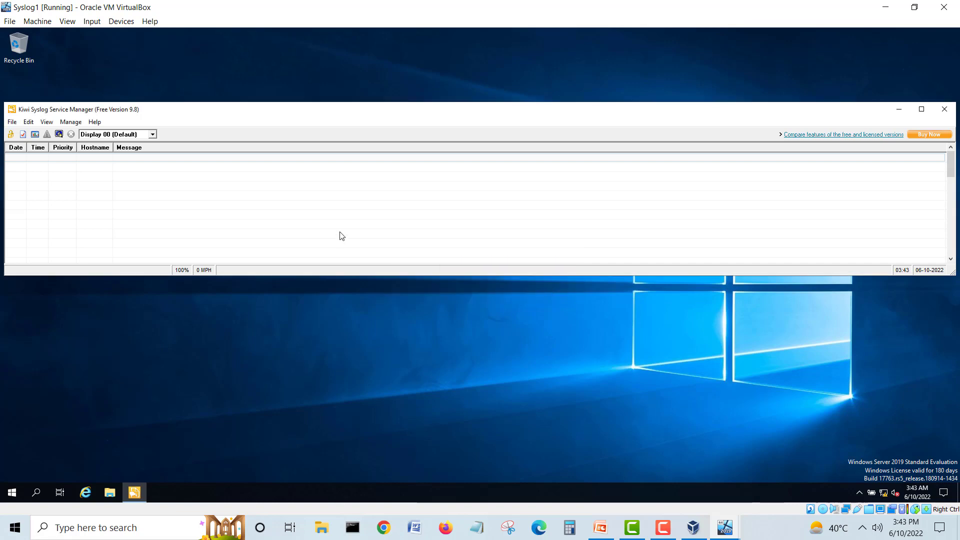
{"action": "double_click", "coordinate": [572, 114]}
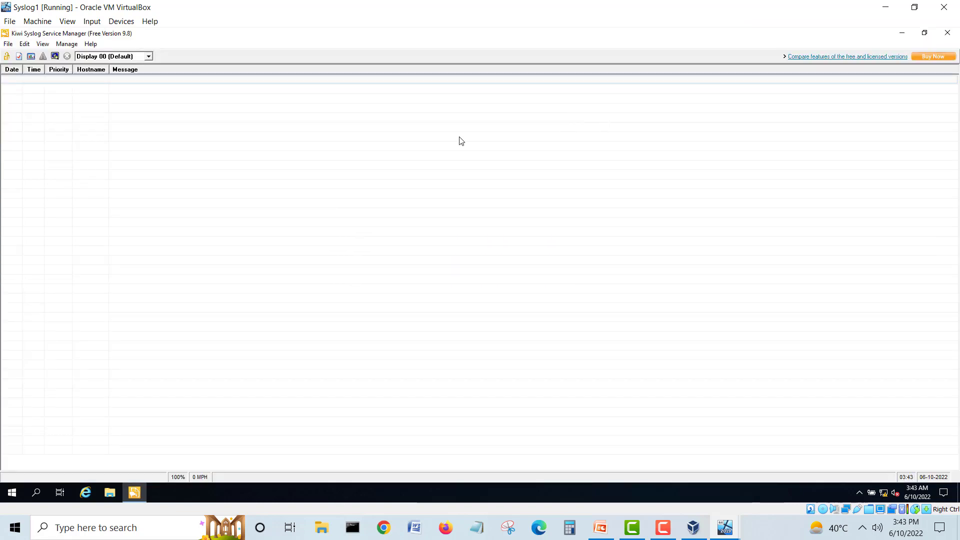
{"action": "left_click", "coordinate": [87, 25]}
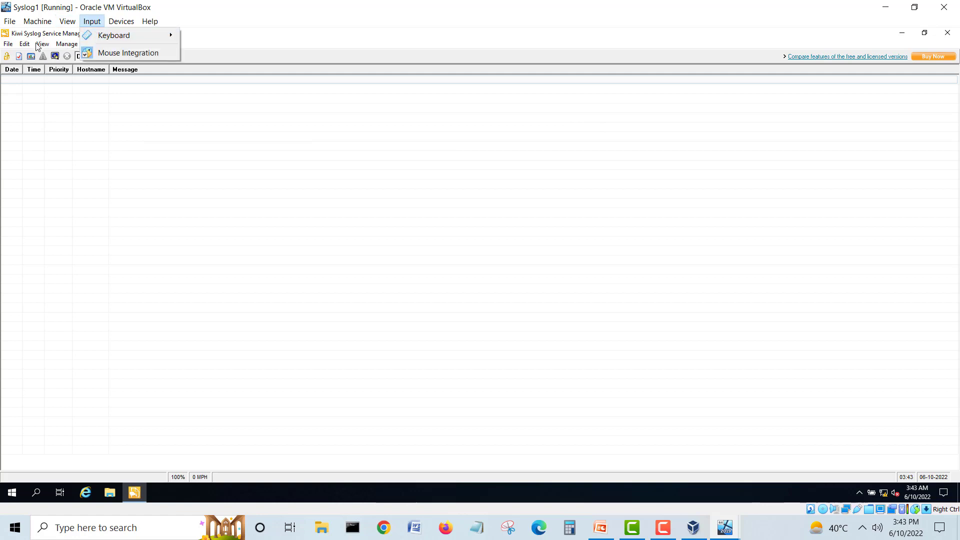
{"action": "left_click", "coordinate": [36, 44]}
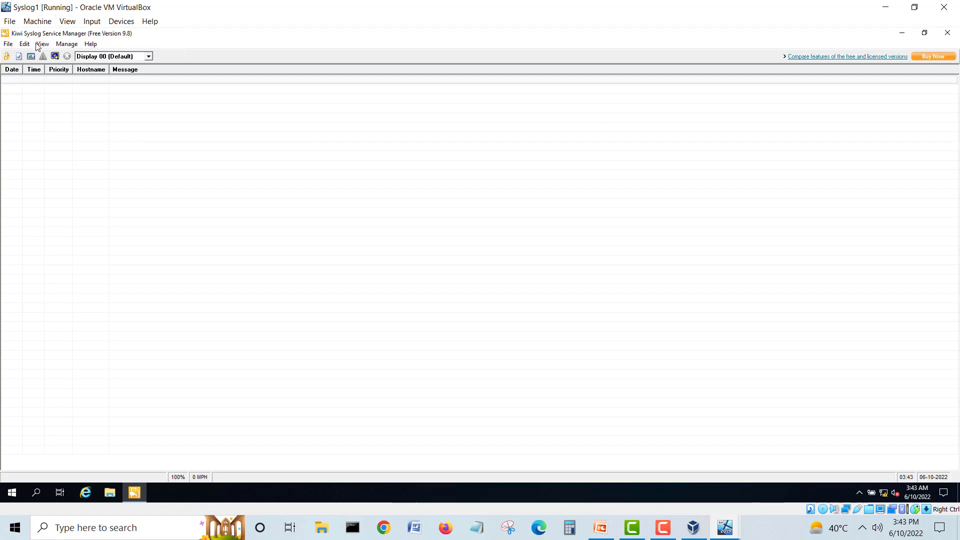
{"action": "left_click", "coordinate": [925, 34]}
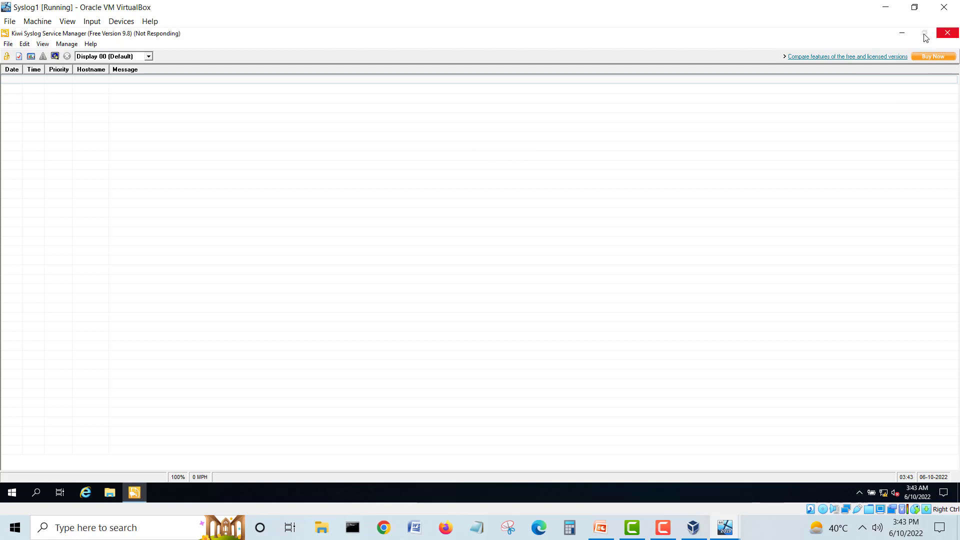
{"action": "left_click", "coordinate": [902, 33]}
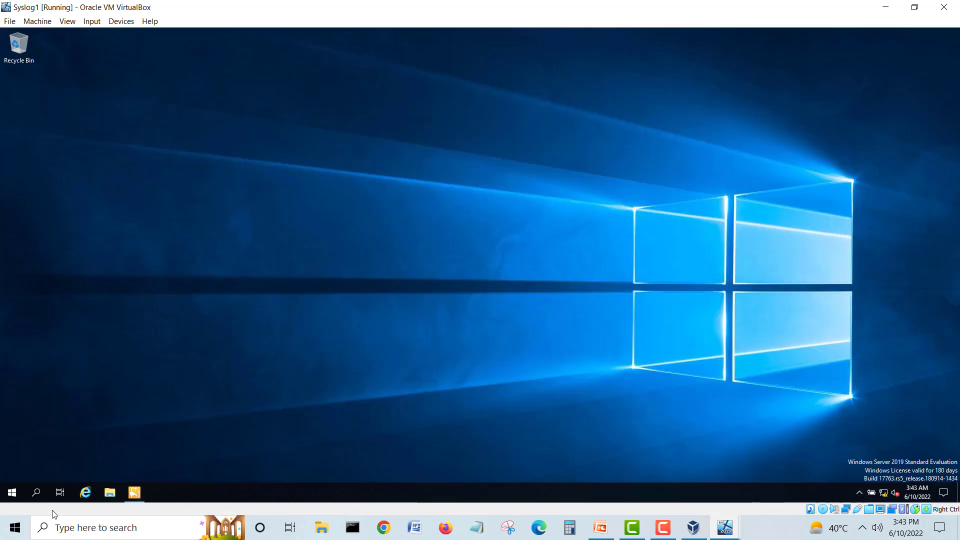
{"action": "left_click", "coordinate": [134, 492]}
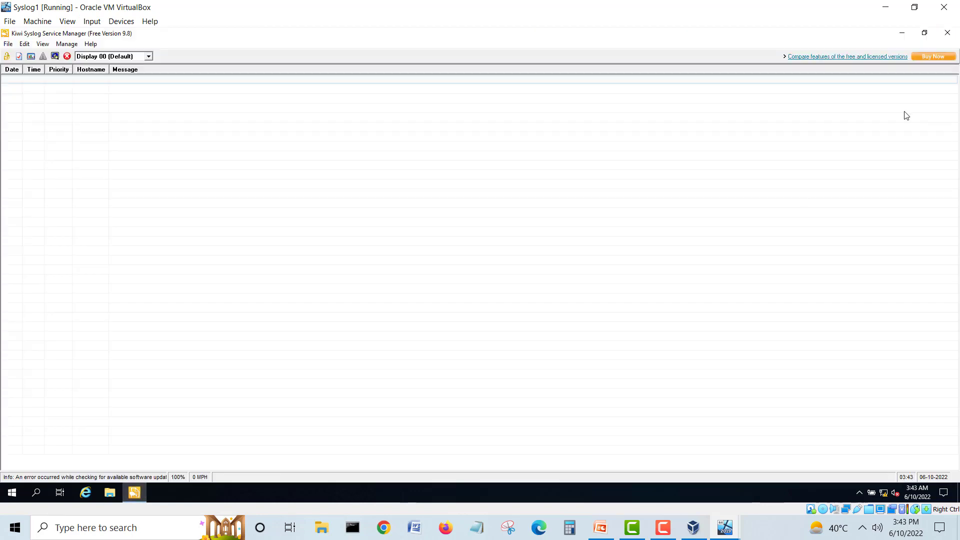
{"action": "left_click", "coordinate": [925, 33]}
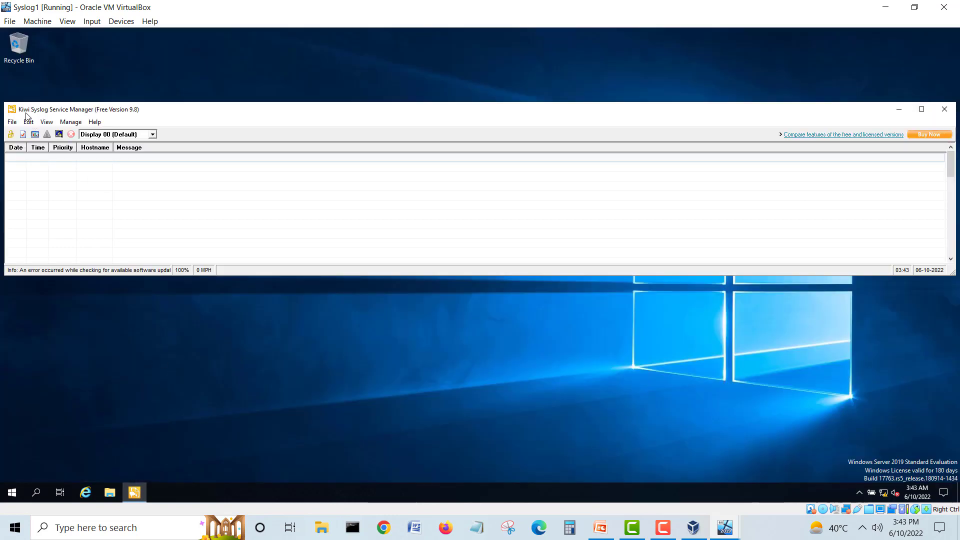
Step: Bring up the Service Manager's File menu with its Setup command
{"action": "left_click", "coordinate": [12, 122]}
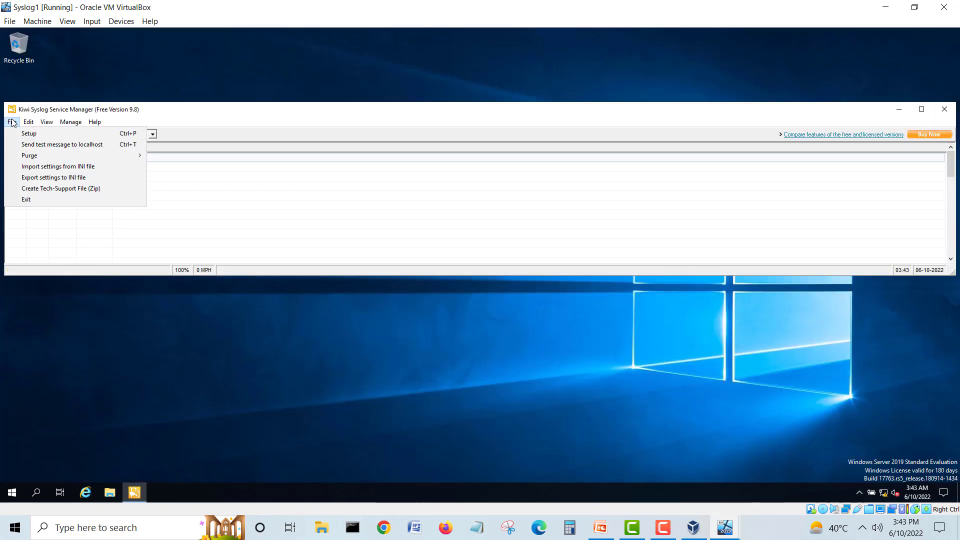
{"action": "mouse_move", "coordinate": [29, 124]}
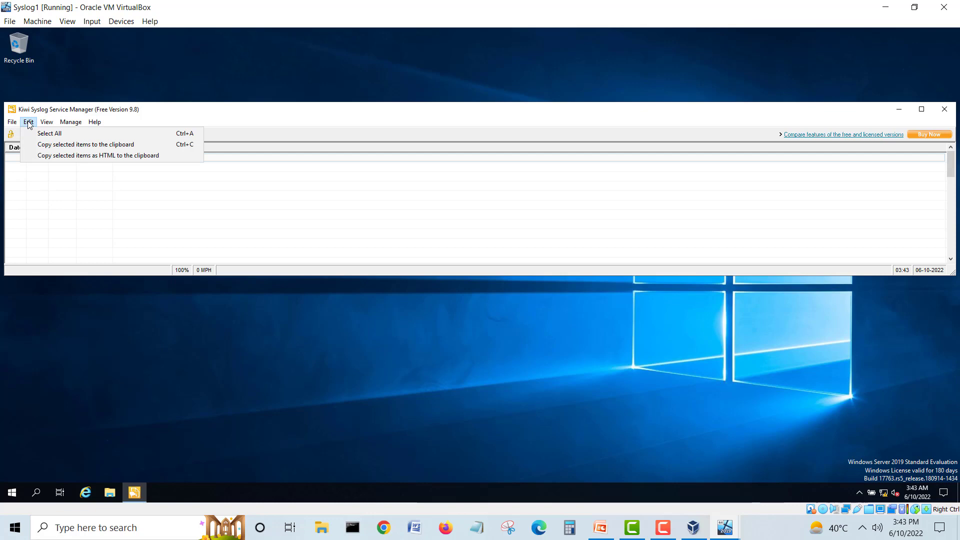
{"action": "mouse_move", "coordinate": [71, 124]}
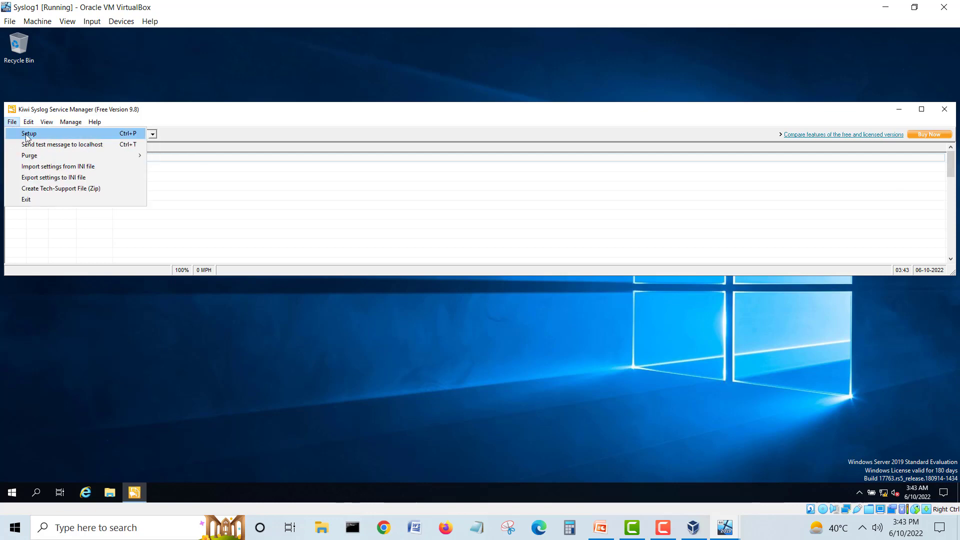
Step: In Kiwi Syslog Setup's Inputs page, add 192.168.240.100 as an allowed source address
{"action": "left_click", "coordinate": [28, 134]}
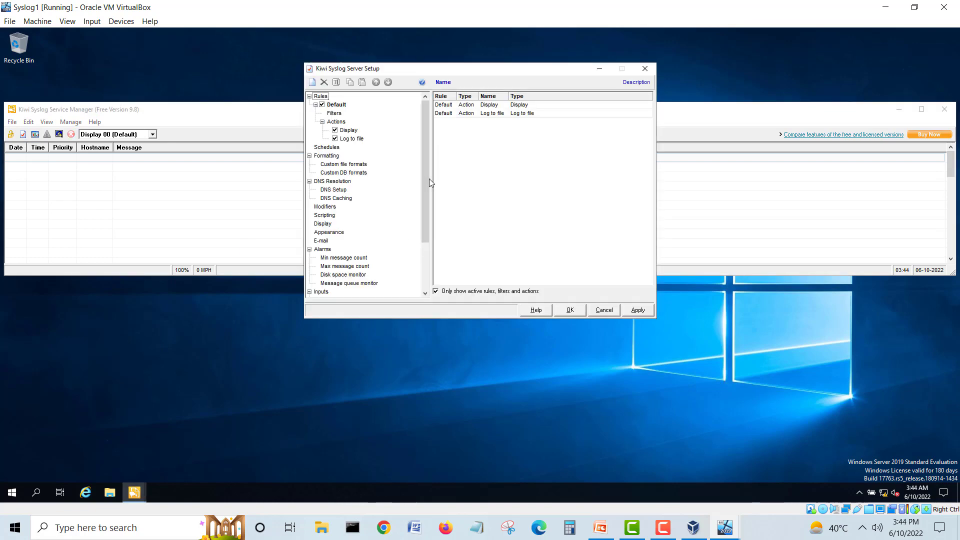
{"action": "left_click_drag", "start_coordinate": [427, 176], "coordinate": [426, 235]}
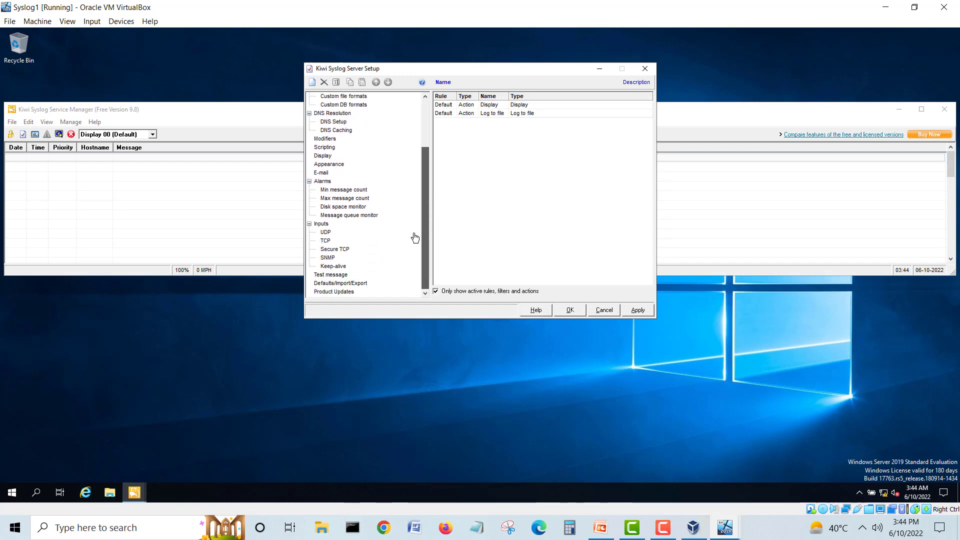
{"action": "left_click", "coordinate": [321, 223]}
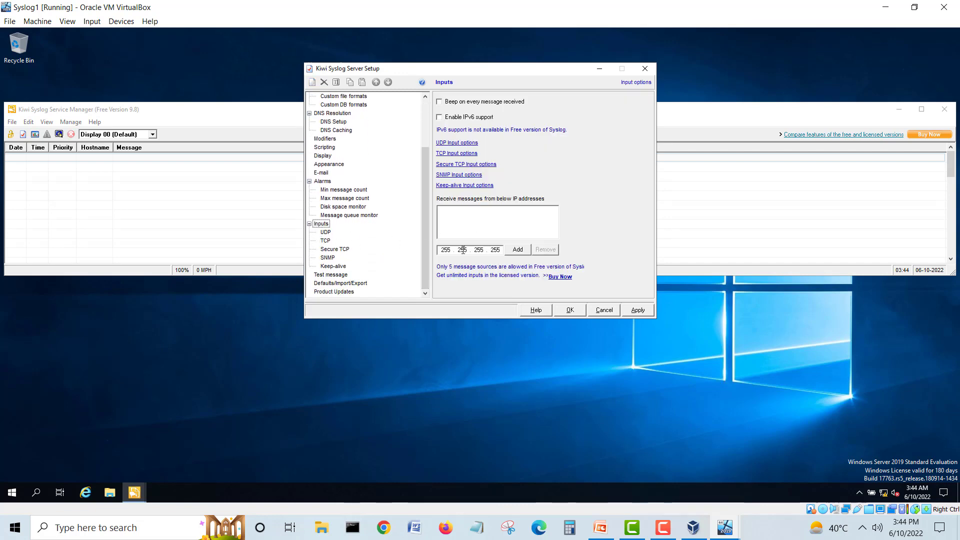
{"action": "left_click", "coordinate": [443, 249]}
{"action": "left_click_drag", "start_coordinate": [440, 250], "coordinate": [453, 247]}
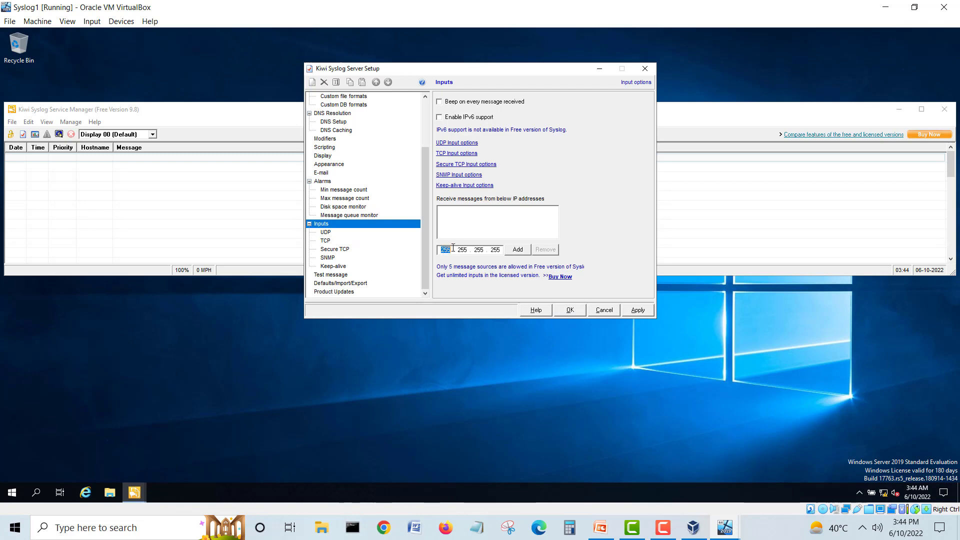
{"action": "left_click", "coordinate": [452, 247]}
{"action": "left_click_drag", "start_coordinate": [452, 247], "coordinate": [438, 247]}
{"action": "type", "text": "192"}
{"action": "key", "text": "period"}
{"action": "type", "text": "168.240"}
{"action": "key", "text": "period"}
{"action": "left_click", "coordinate": [526, 249]}
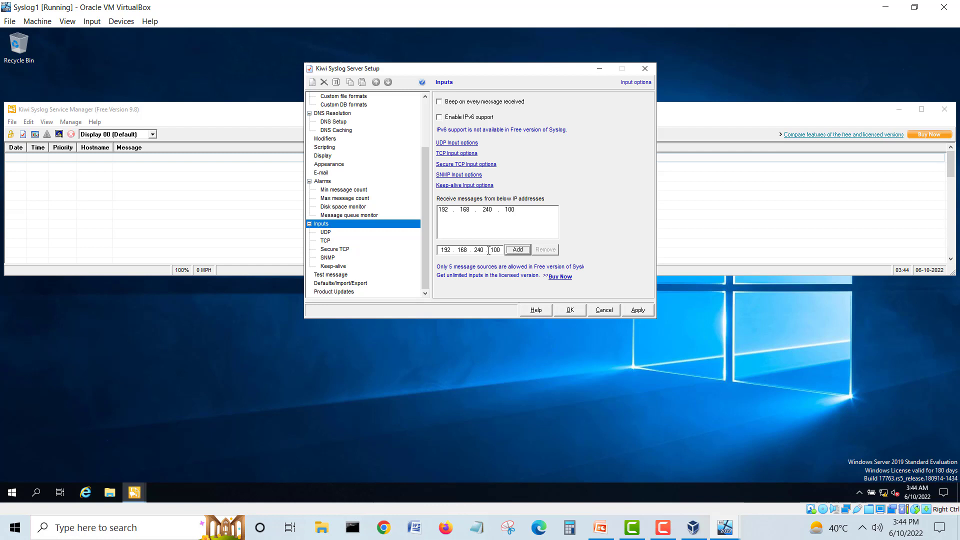
Step: Add 192.168.240.2 as a second allowed source address
{"action": "left_click_drag", "start_coordinate": [490, 249], "coordinate": [502, 248]}
{"action": "type", "text": "2"}
{"action": "left_click", "coordinate": [523, 250]}
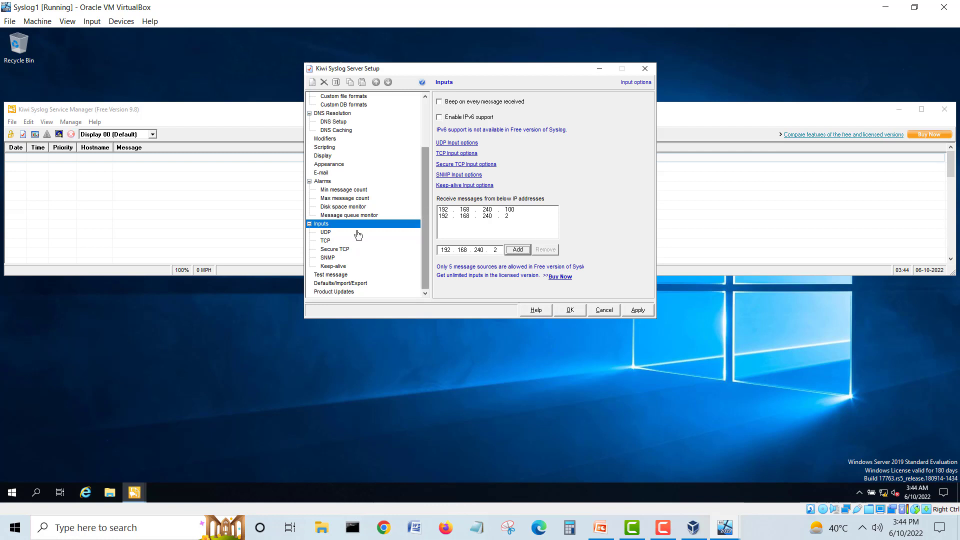
Step: Check UDP listening on port 514, apply the settings, and close Setup with OK
{"action": "left_click", "coordinate": [326, 233]}
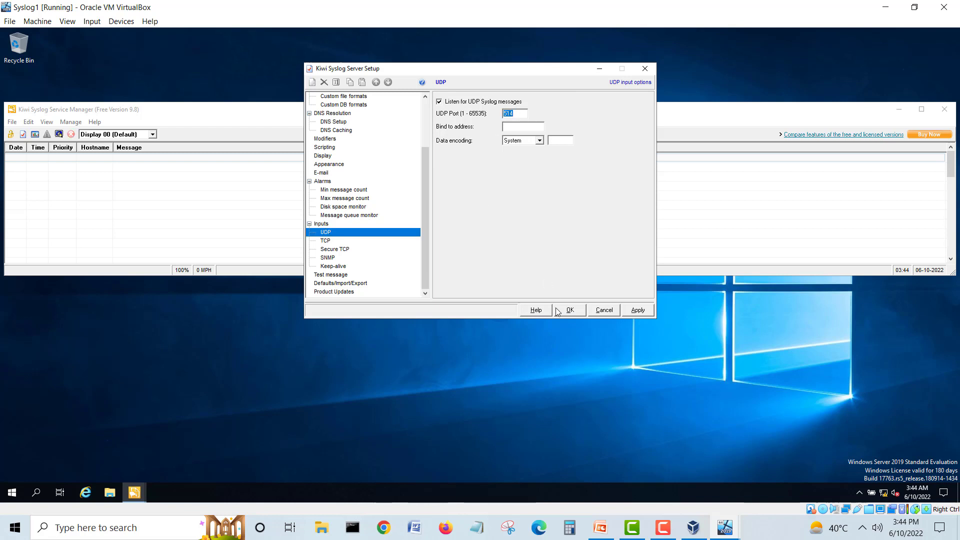
{"action": "left_click", "coordinate": [632, 312]}
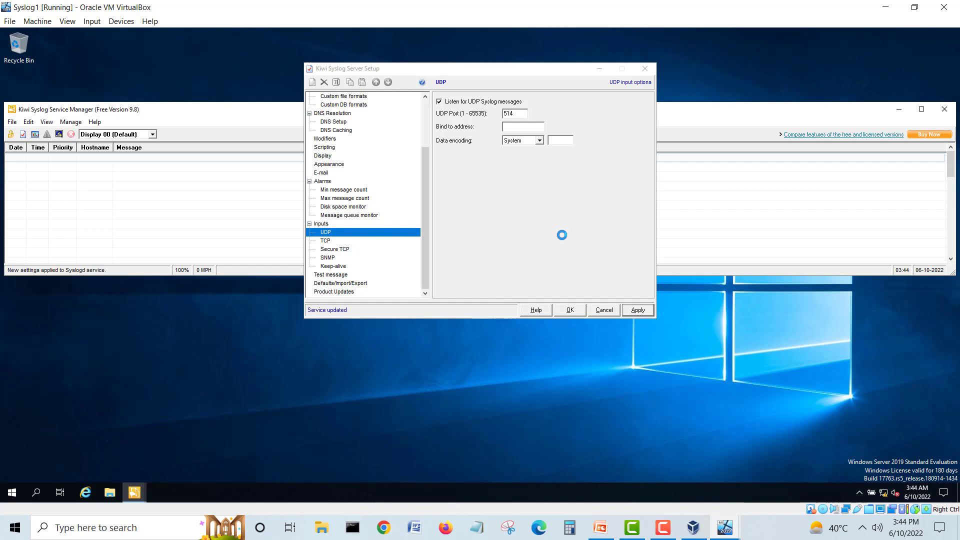
{"action": "left_click", "coordinate": [564, 308]}
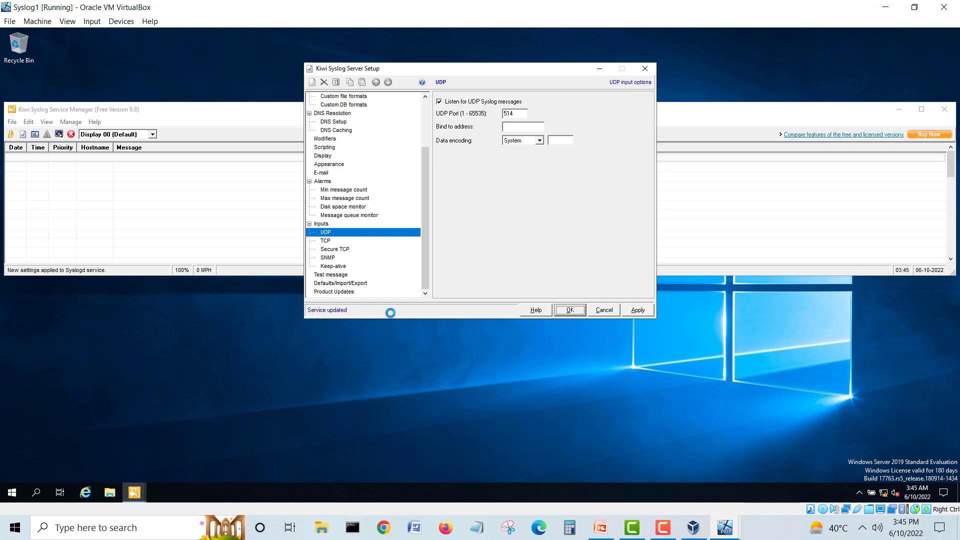
Step: Minimize the Syslog1 VM and bring the CL1 VM up full screen
{"action": "left_click", "coordinate": [921, 110]}
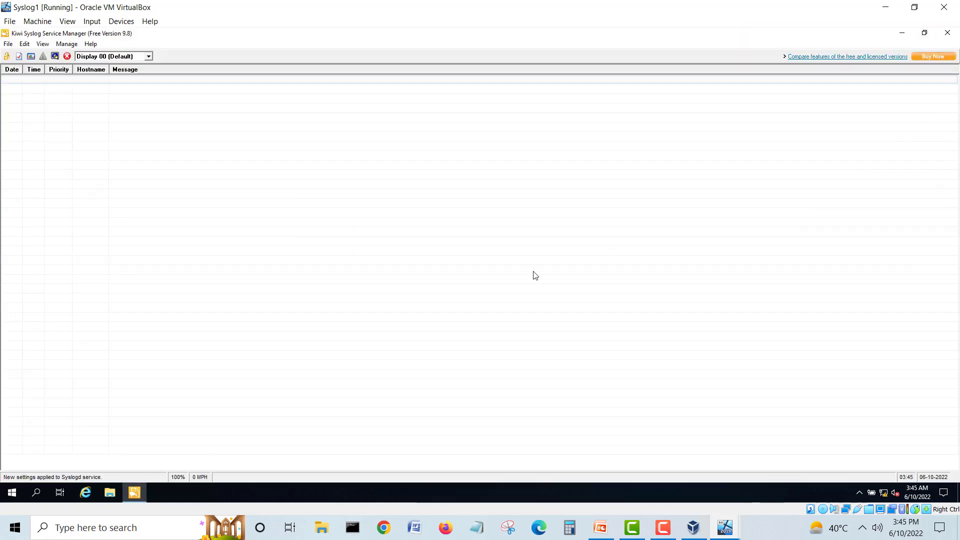
{"action": "left_click", "coordinate": [886, 8]}
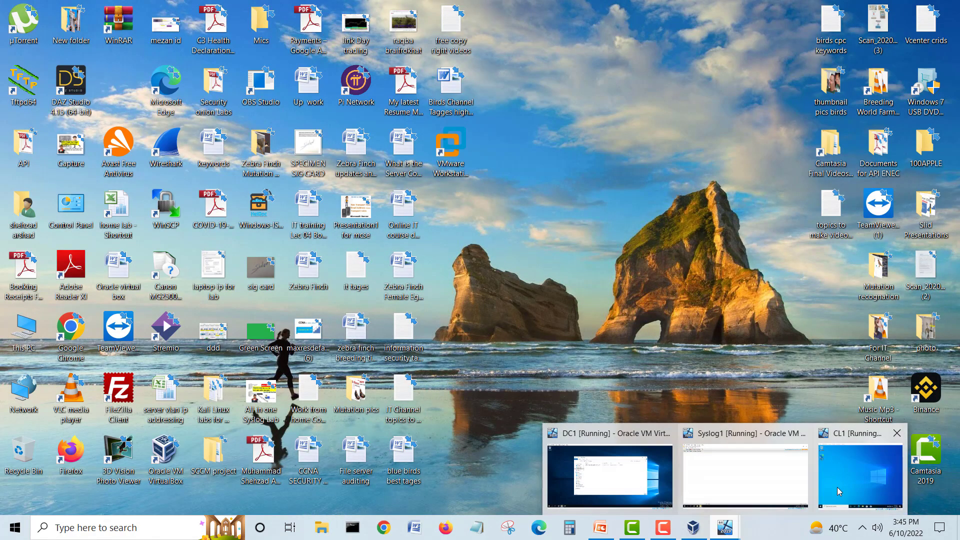
{"action": "left_click", "coordinate": [693, 527]}
{"action": "left_click", "coordinate": [500, 9]}
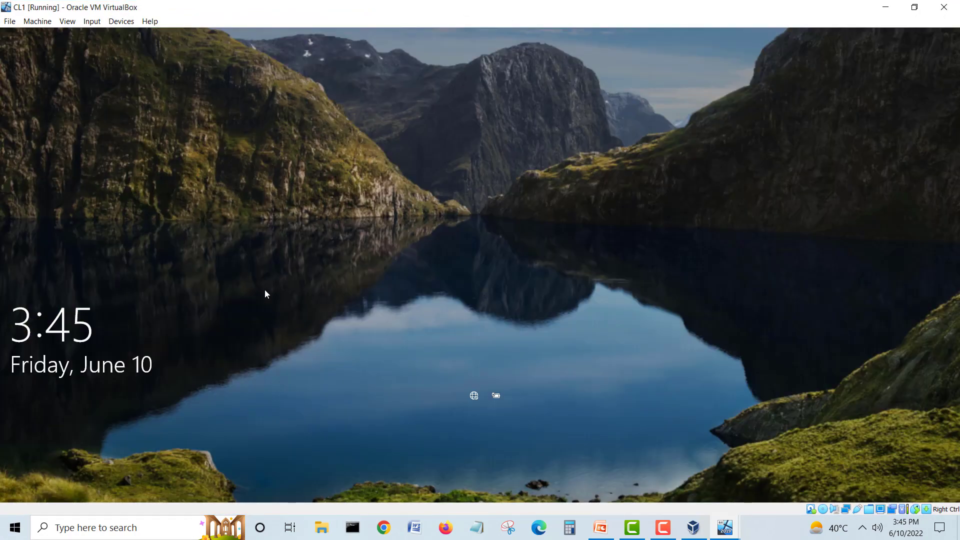
Step: Send Ctrl-Alt-Del, sign in to CL1 with its password, and open File Explorer
{"action": "left_click", "coordinate": [92, 21]}
{"action": "mouse_move", "coordinate": [115, 35]}
{"action": "left_click", "coordinate": [237, 67]}
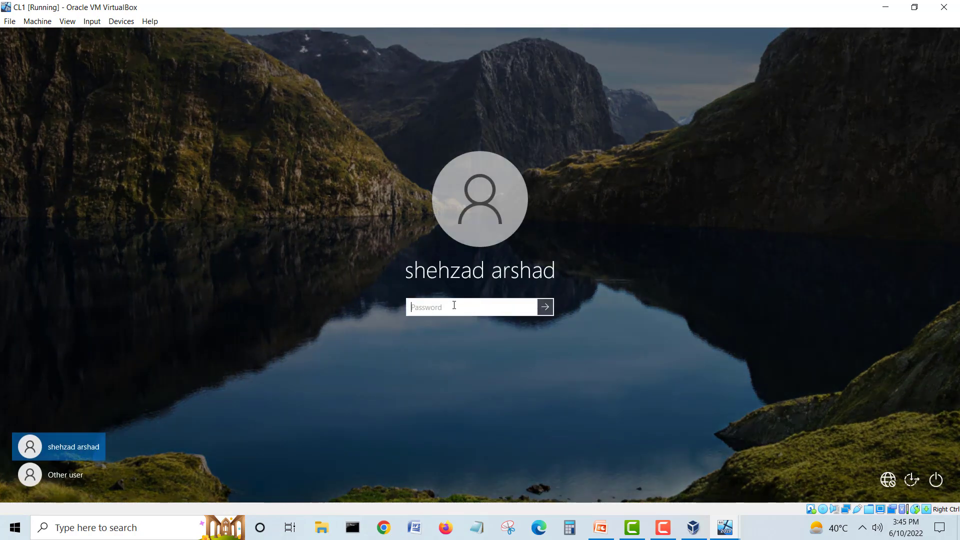
{"action": "type", "text": "•"}
{"action": "key", "text": "Return"}
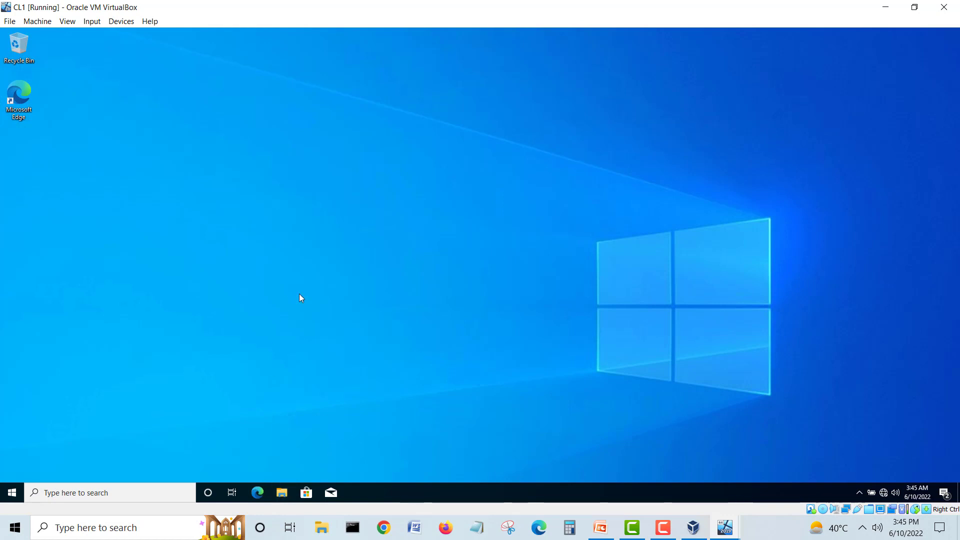
{"action": "key", "text": "super+e"}
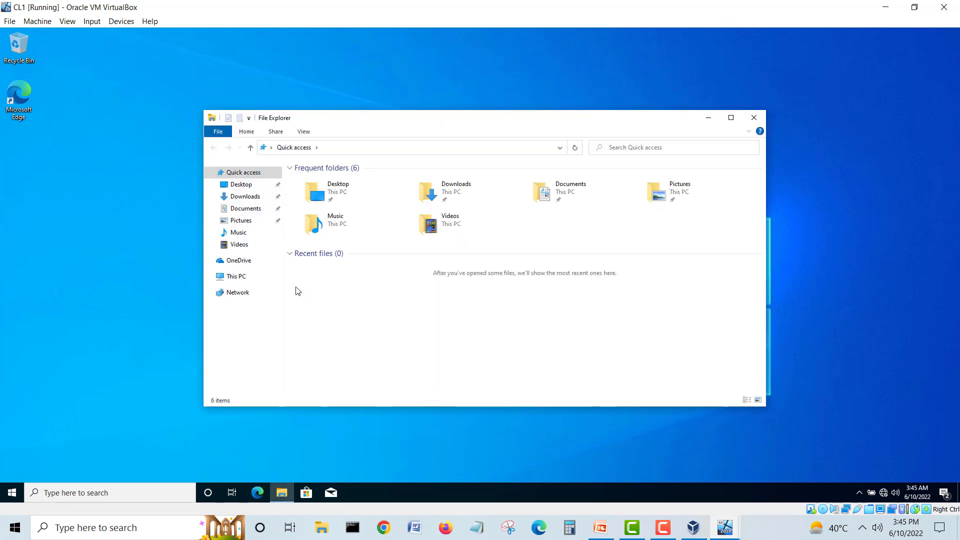
Step: Install SolarWinds_Event_LogForwarder_Setup from CL1's Downloads, then open the host's DATA (D:) drive
{"action": "left_click", "coordinate": [243, 199]}
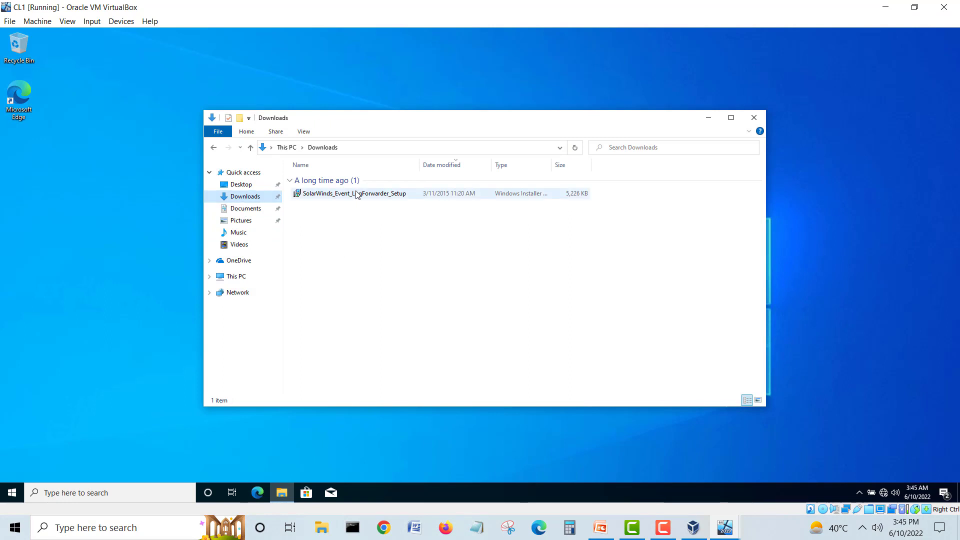
{"action": "left_click", "coordinate": [355, 195]}
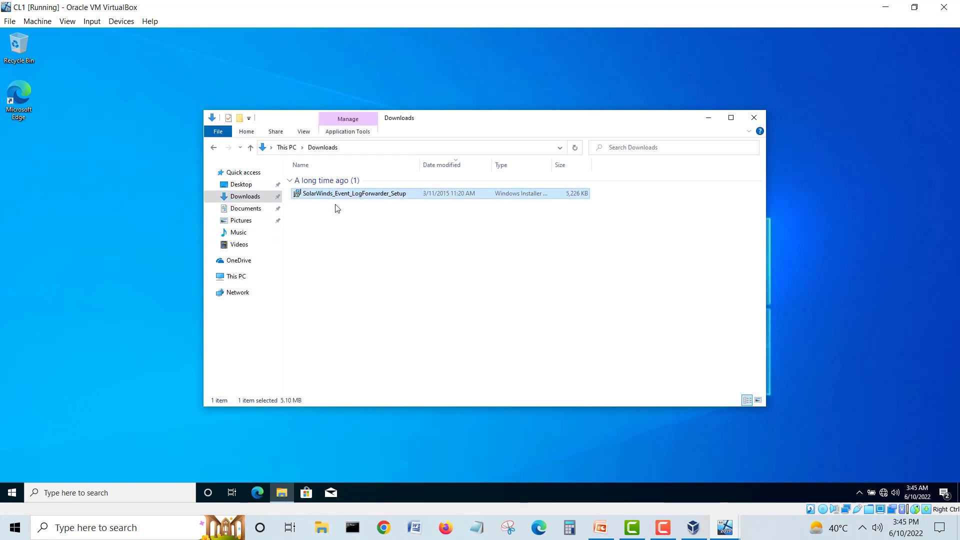
{"action": "right_click", "coordinate": [386, 198]}
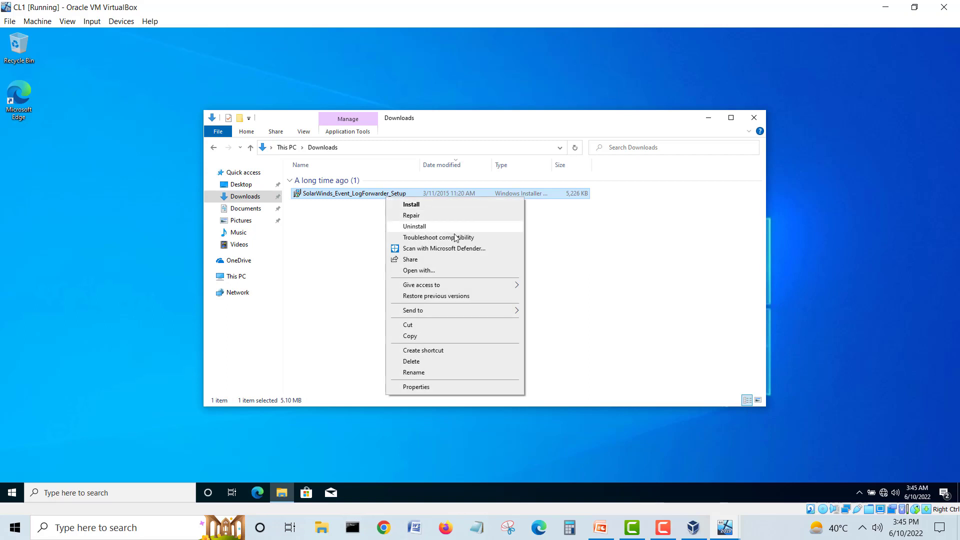
{"action": "left_click", "coordinate": [409, 204]}
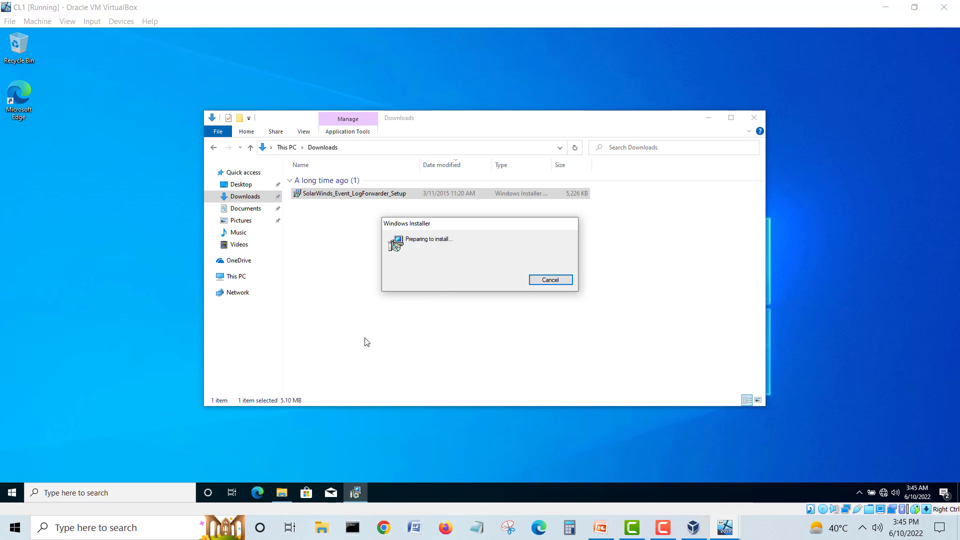
{"action": "key", "text": "super+e"}
{"action": "left_click", "coordinate": [47, 343]}
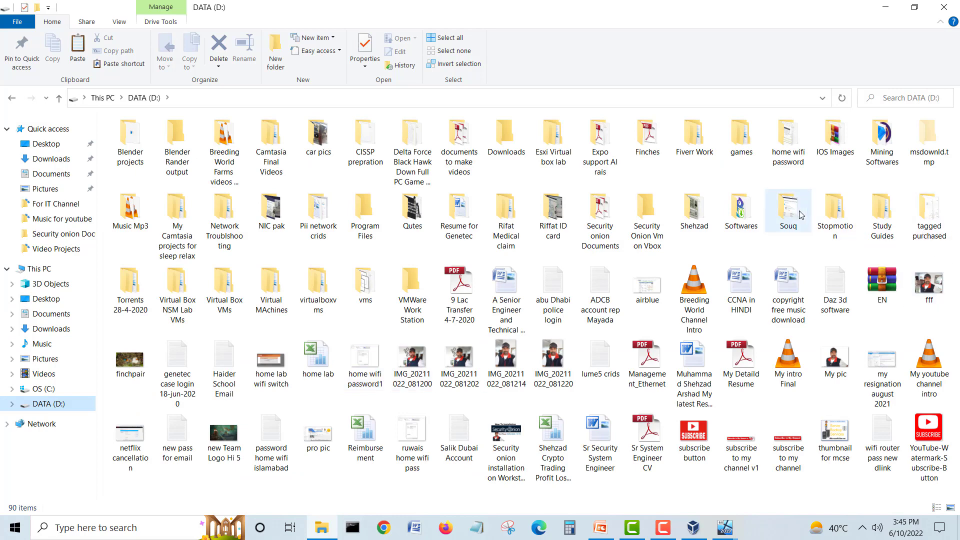
Step: Browse D:\Softwares\Operating Systems to the SolarWinds-LogForwarder-FreeTool-v1.2.0 installer package, then close Explorer
{"action": "double_click", "coordinate": [740, 209]}
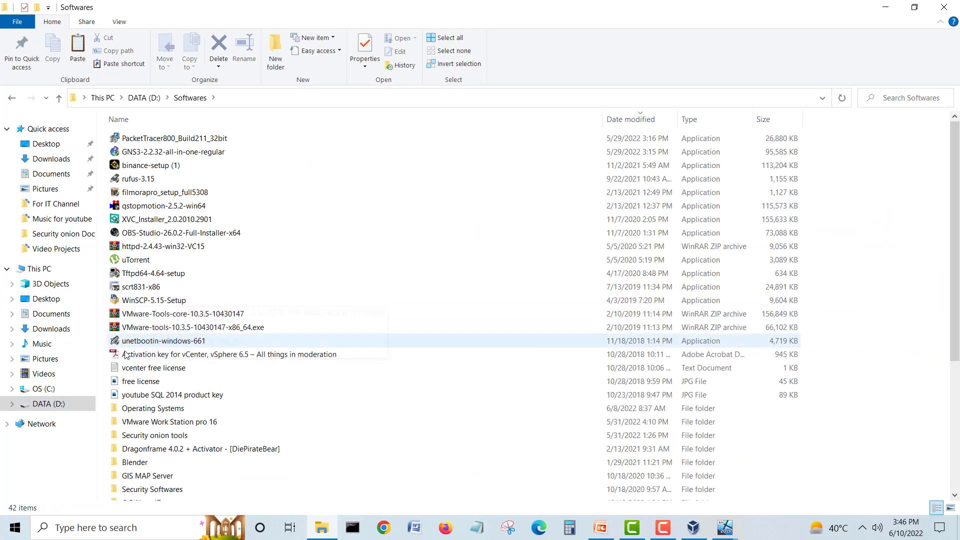
{"action": "double_click", "coordinate": [153, 407]}
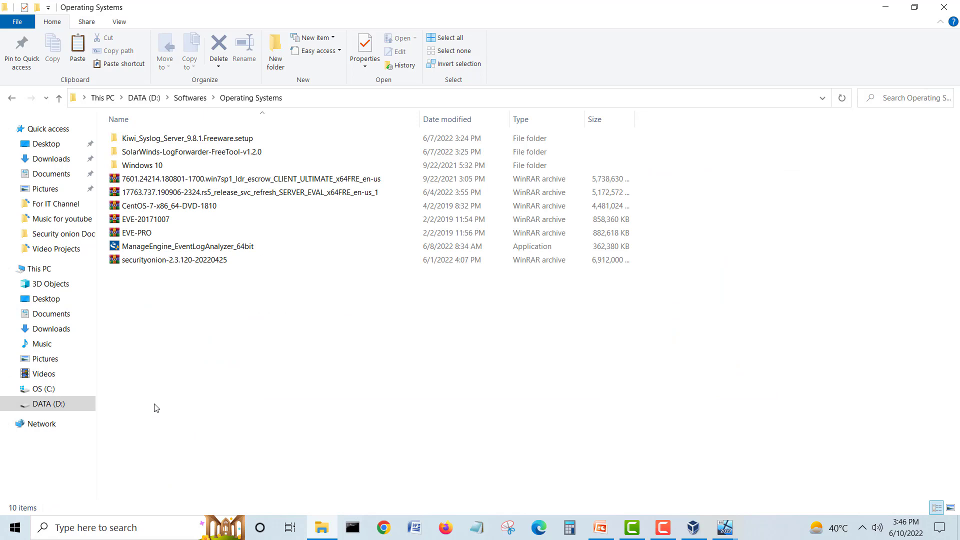
{"action": "double_click", "coordinate": [220, 139]}
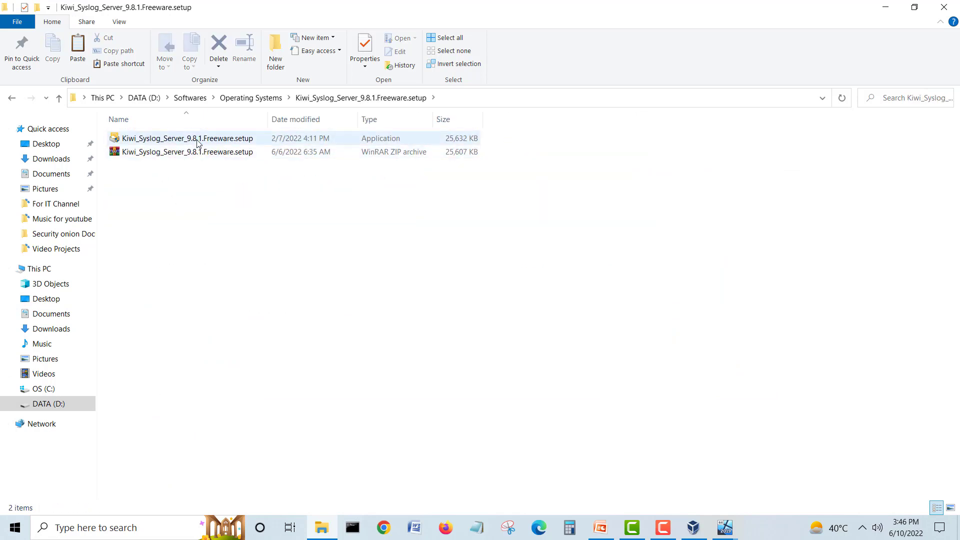
{"action": "left_click", "coordinate": [197, 139]}
{"action": "key", "text": "BackSpace"}
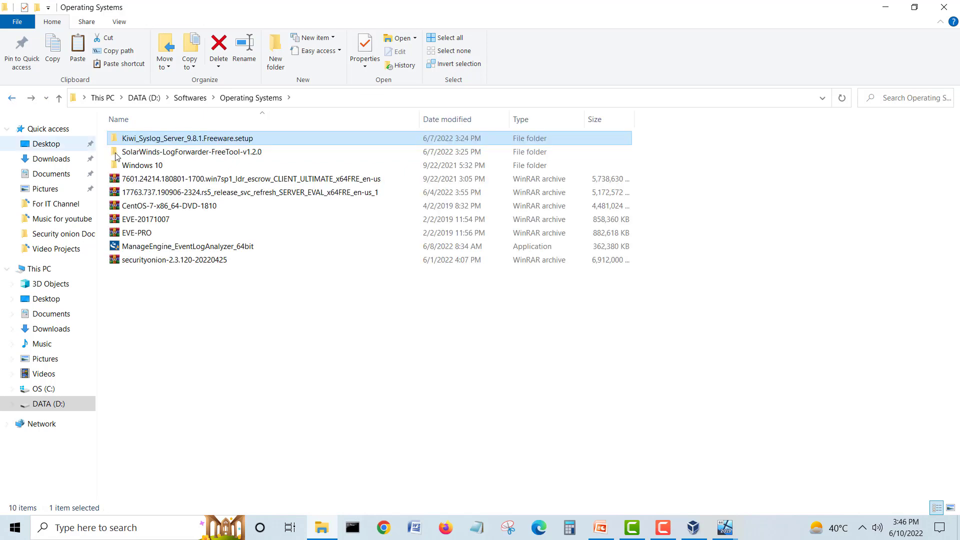
{"action": "double_click", "coordinate": [193, 152]}
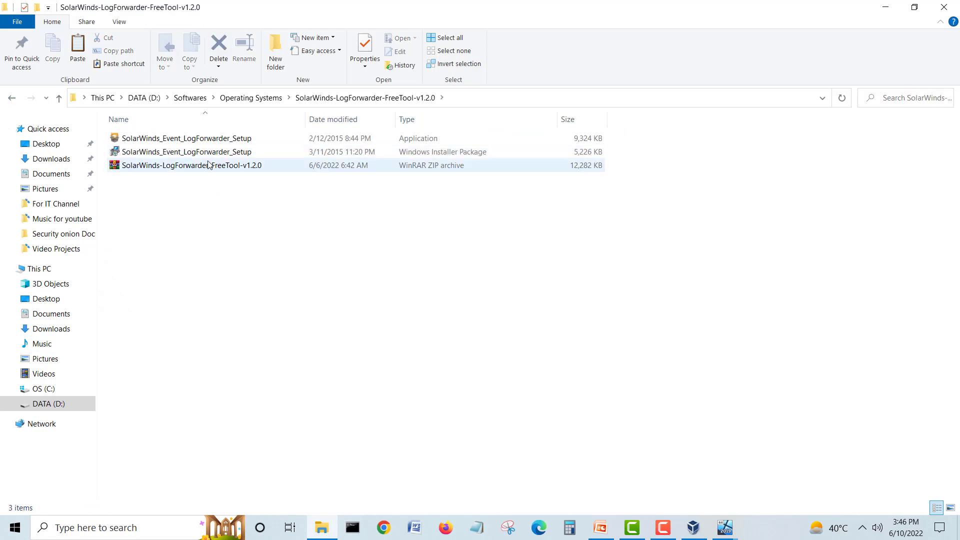
{"action": "left_click", "coordinate": [205, 156]}
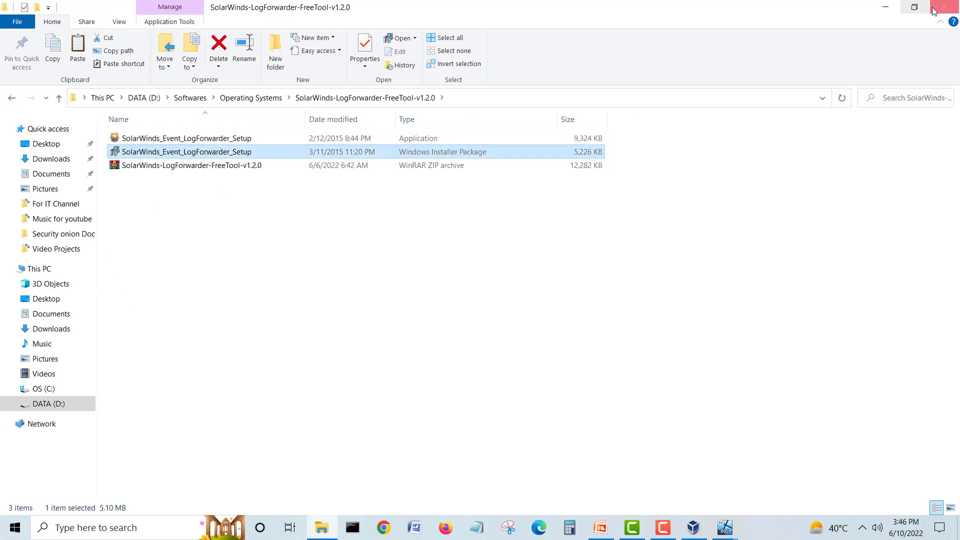
{"action": "left_click", "coordinate": [944, 7]}
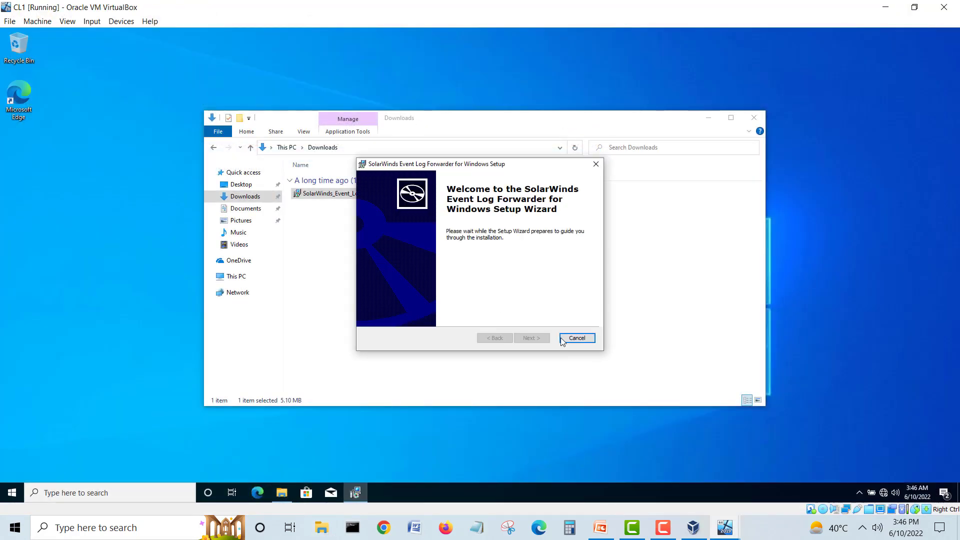
Step: Run the SolarWinds Event Log Forwarder wizard with default settings, approve the UAC prompt, and finish
{"action": "left_click", "coordinate": [529, 340]}
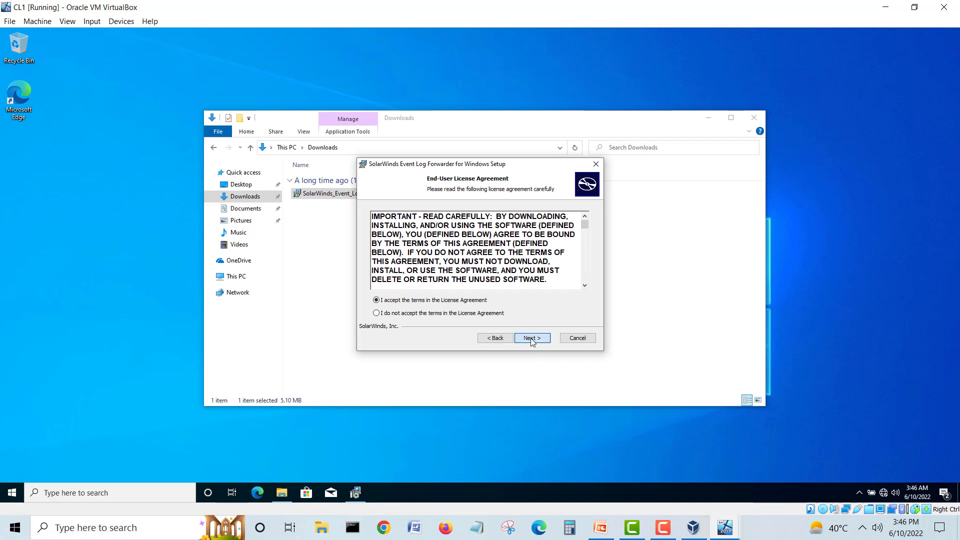
{"action": "left_click", "coordinate": [531, 339]}
{"action": "left_click", "coordinate": [531, 339]}
{"action": "left_click", "coordinate": [531, 340]}
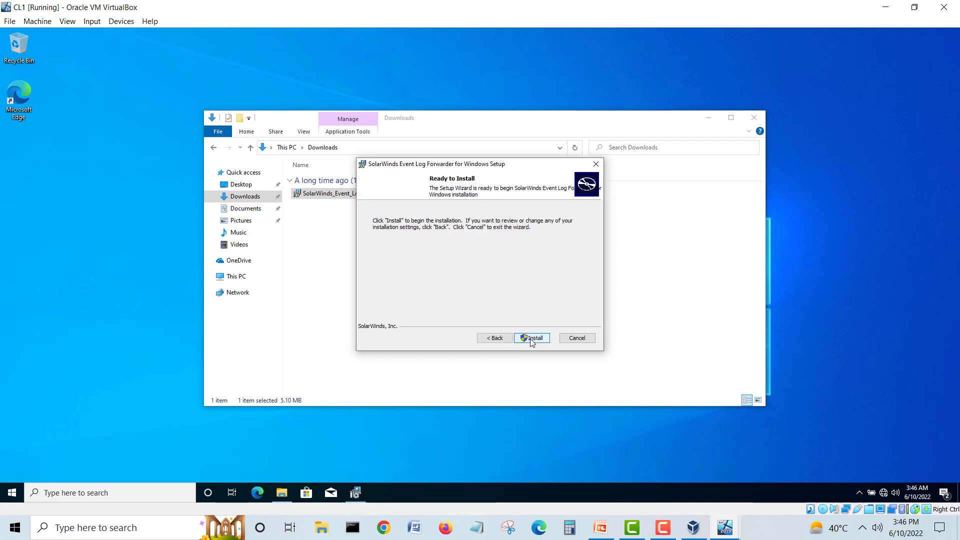
{"action": "left_click", "coordinate": [531, 340]}
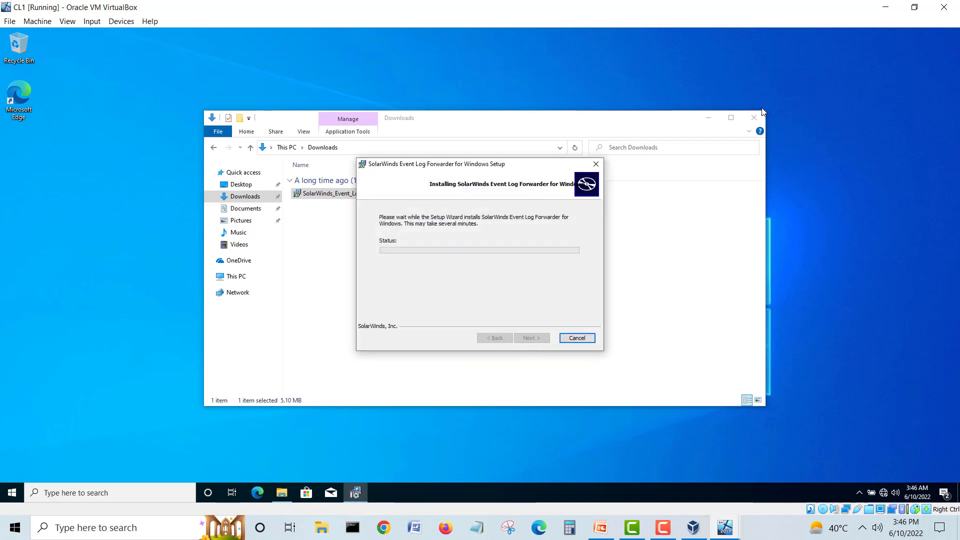
{"action": "left_click", "coordinate": [756, 120]}
{"action": "left_click", "coordinate": [757, 120]}
{"action": "left_click_drag", "start_coordinate": [462, 166], "coordinate": [518, 138]}
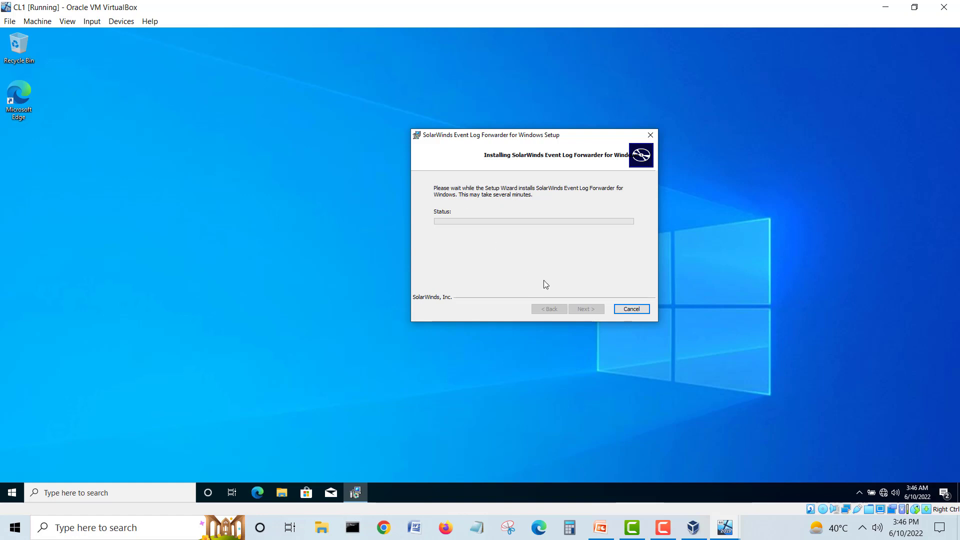
{"action": "left_click_drag", "start_coordinate": [460, 133], "coordinate": [410, 118]}
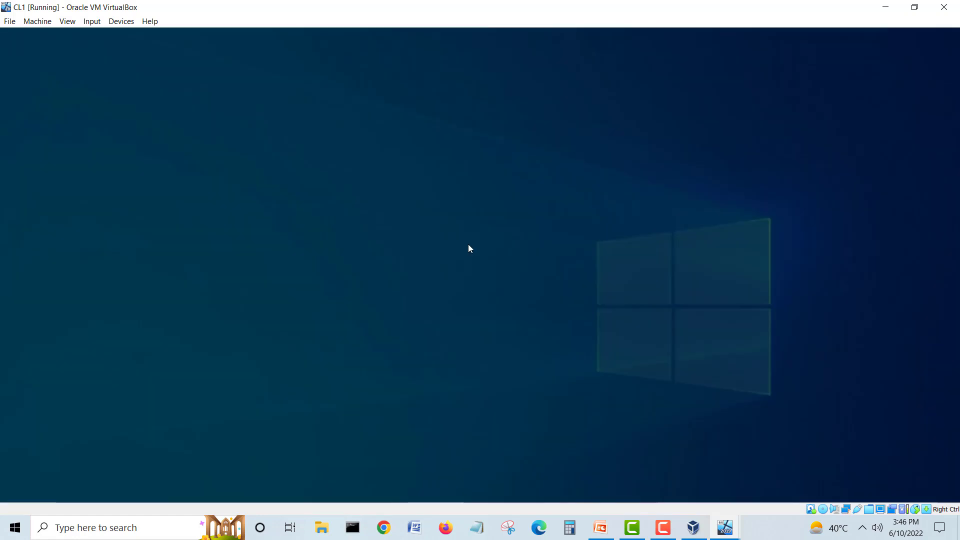
{"action": "left_click", "coordinate": [427, 326]}
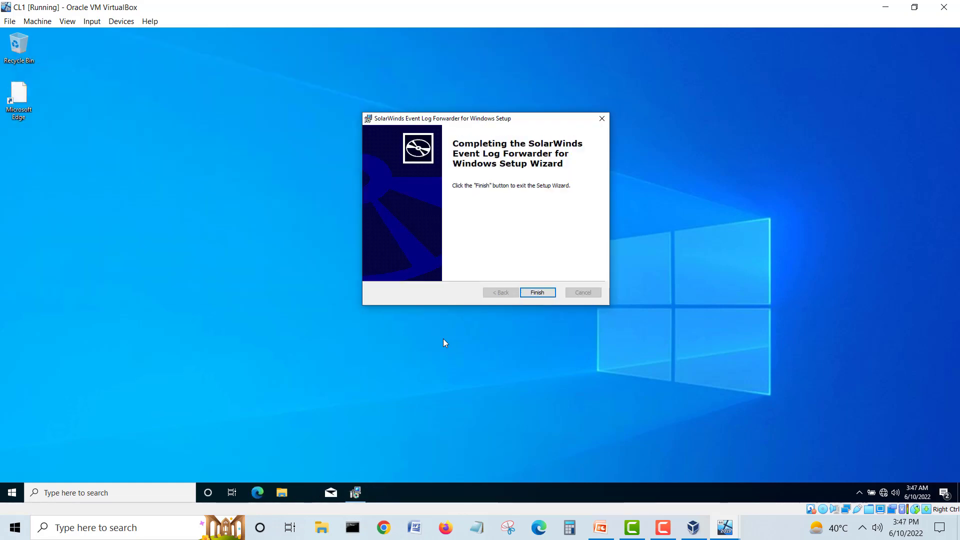
{"action": "left_click", "coordinate": [526, 294]}
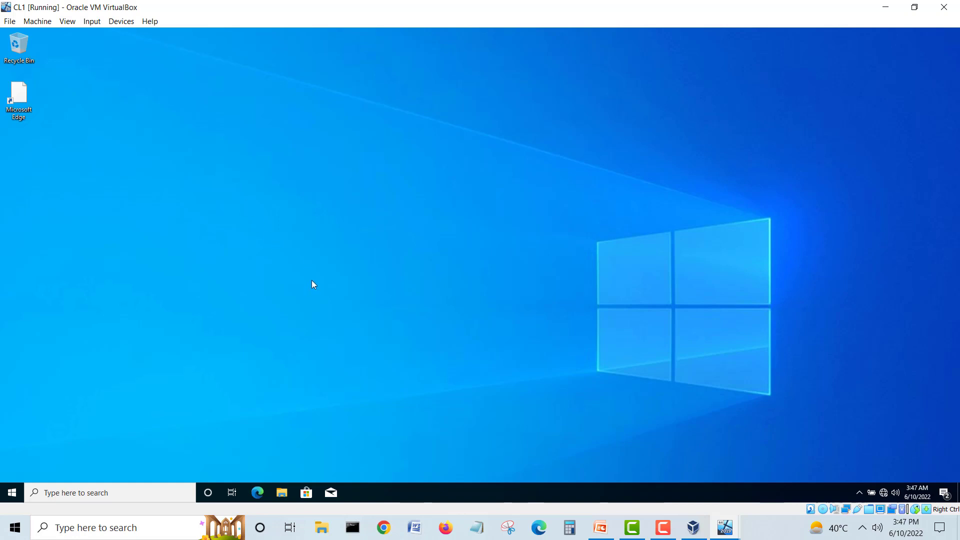
Step: Copy SolarWinds_Event_LogForwarder_Setup from VBOXSVR\share_folder_to_vb into CL1's Downloads folder
{"action": "left_click", "coordinate": [660, 527]}
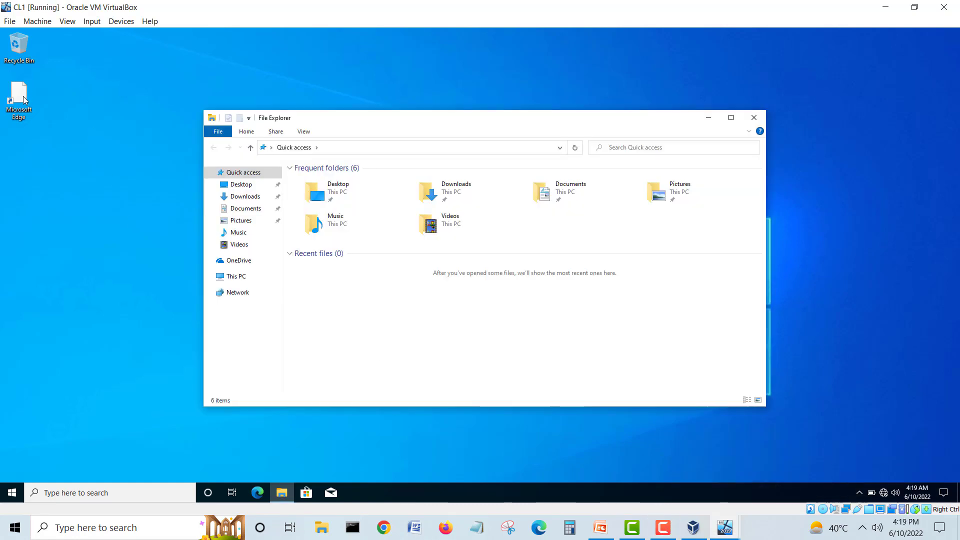
{"action": "left_click", "coordinate": [234, 294]}
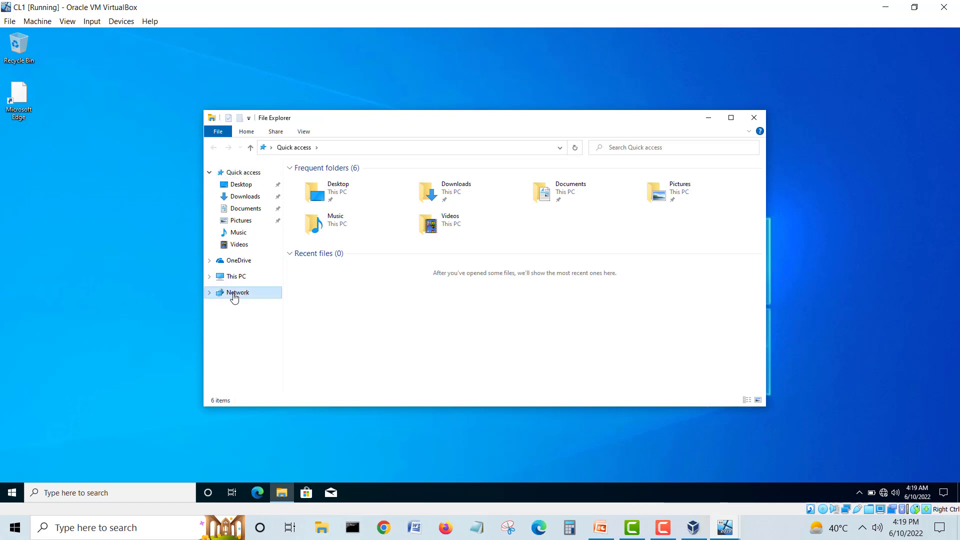
{"action": "double_click", "coordinate": [318, 197]}
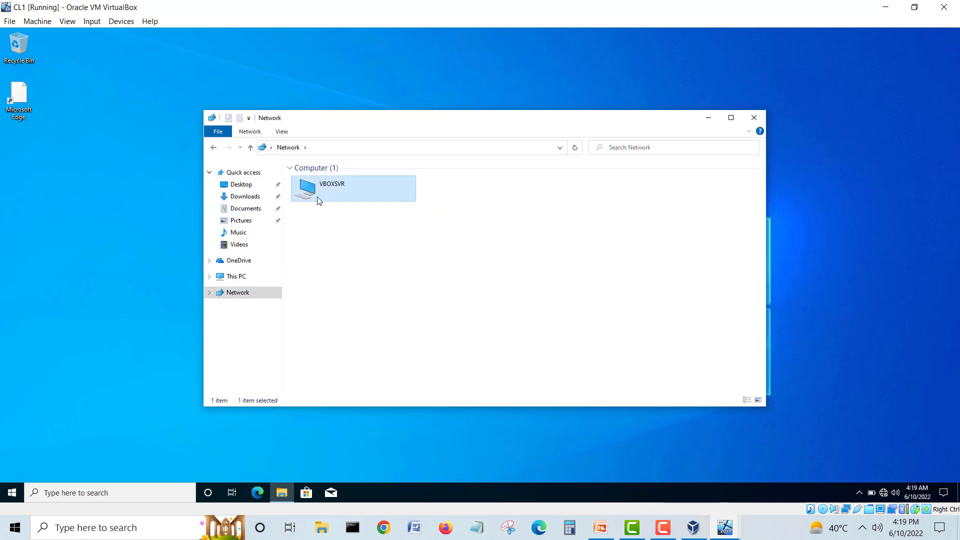
{"action": "double_click", "coordinate": [322, 175]}
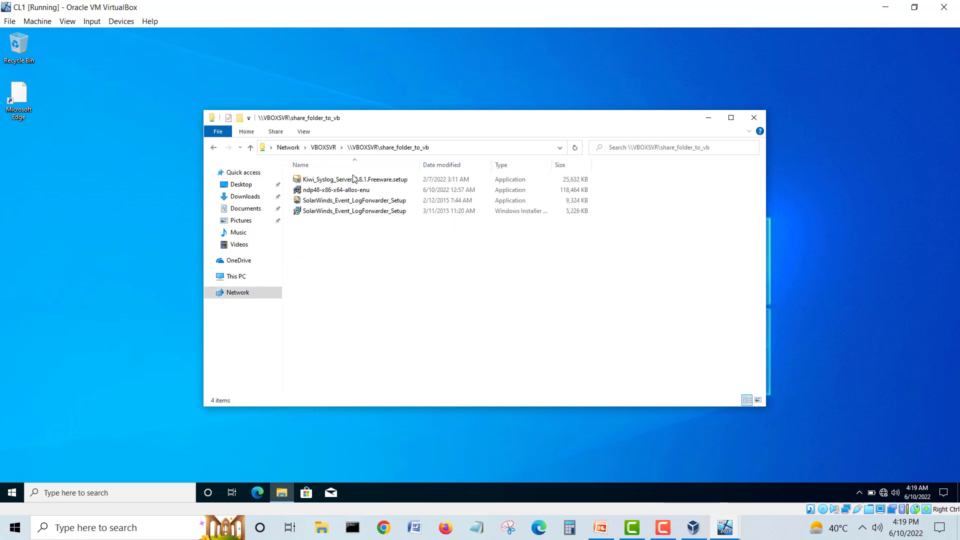
{"action": "right_click", "coordinate": [361, 202]}
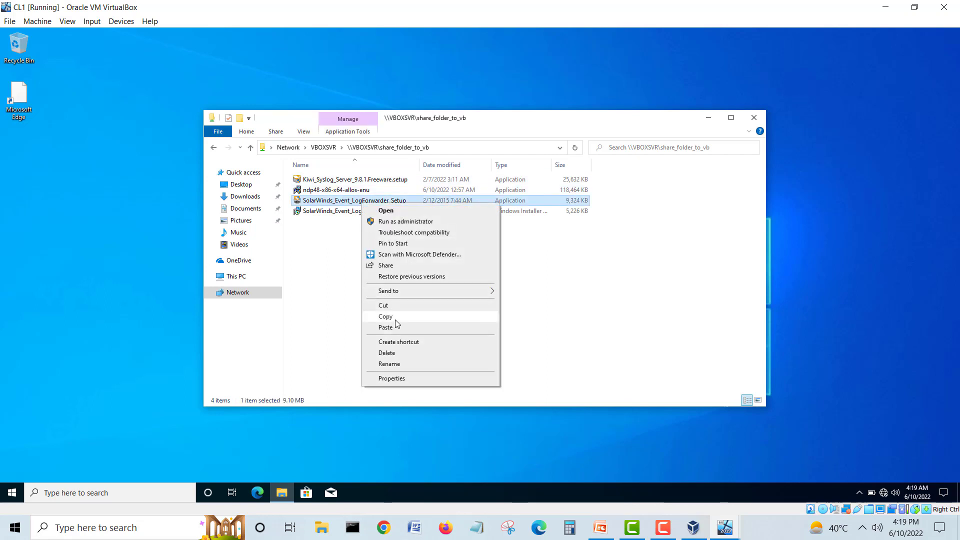
{"action": "left_click", "coordinate": [395, 319]}
{"action": "left_click", "coordinate": [244, 197]}
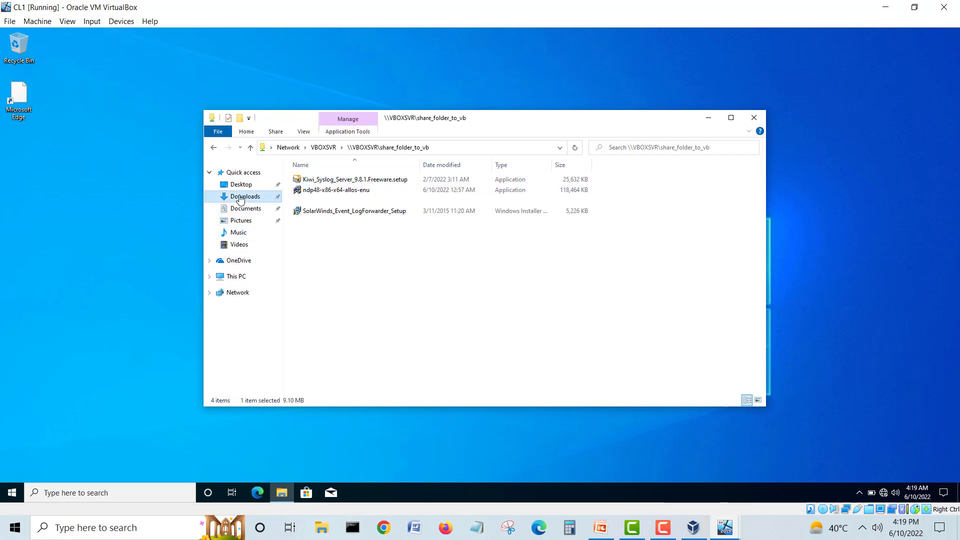
{"action": "right_click", "coordinate": [357, 234]}
{"action": "left_click", "coordinate": [376, 299]}
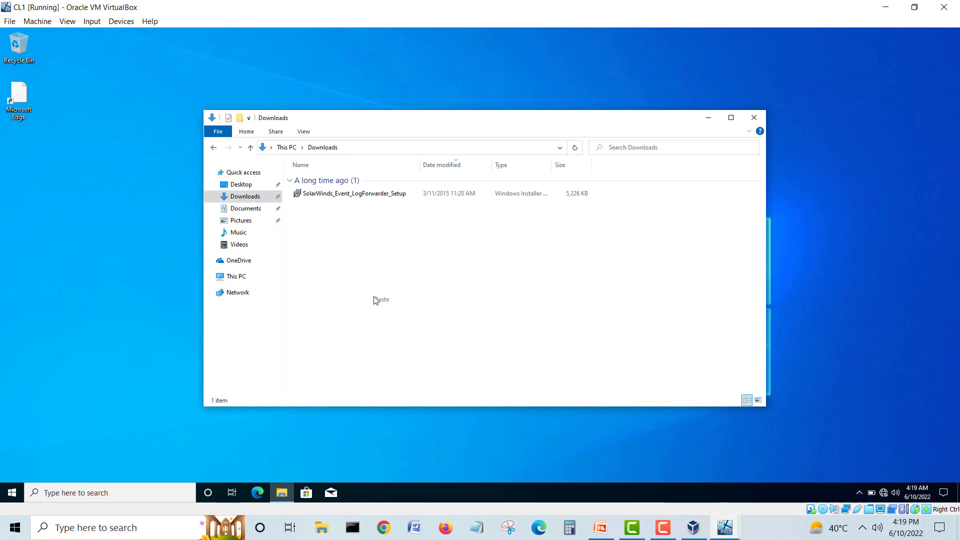
Step: Run the copied SolarWinds setup as administrator and approve the permission prompt
{"action": "left_click", "coordinate": [388, 283]}
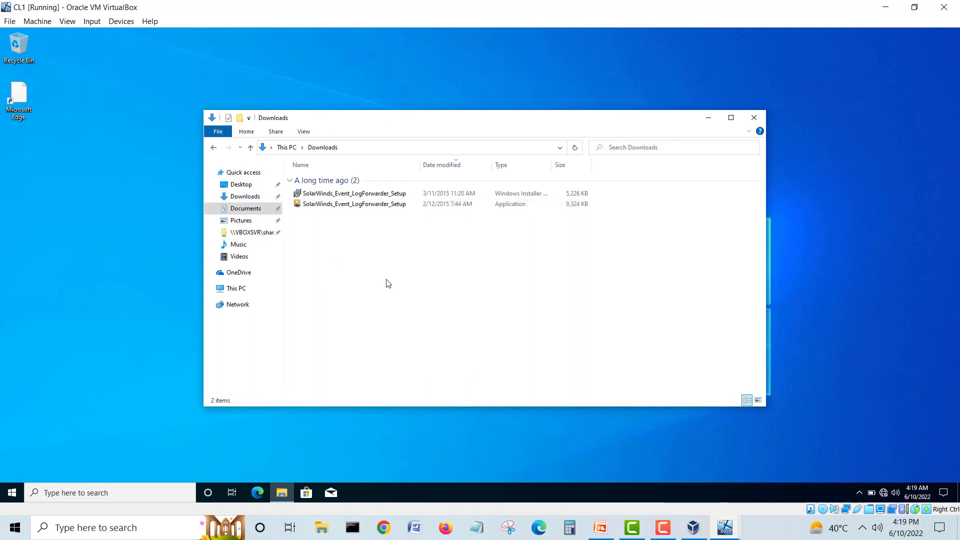
{"action": "right_click", "coordinate": [374, 210]}
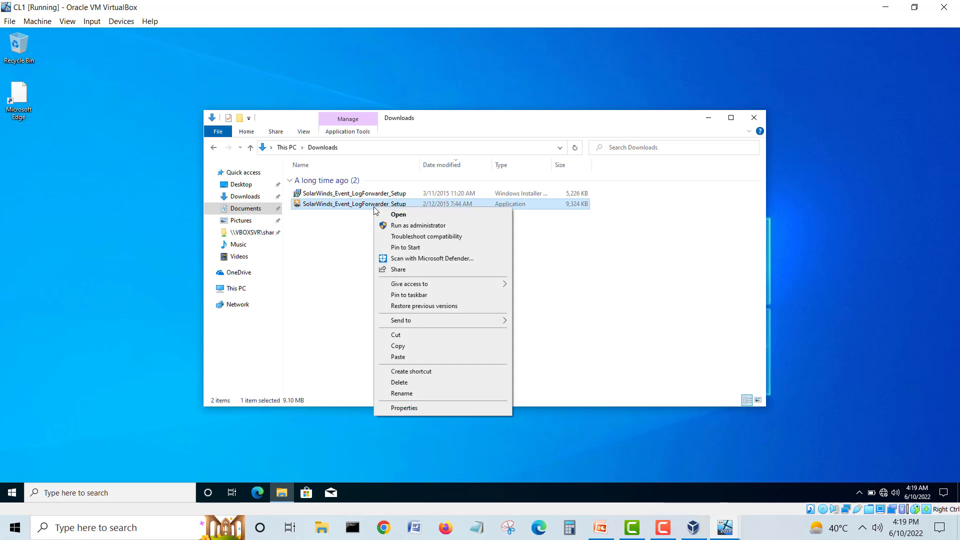
{"action": "left_click", "coordinate": [402, 228]}
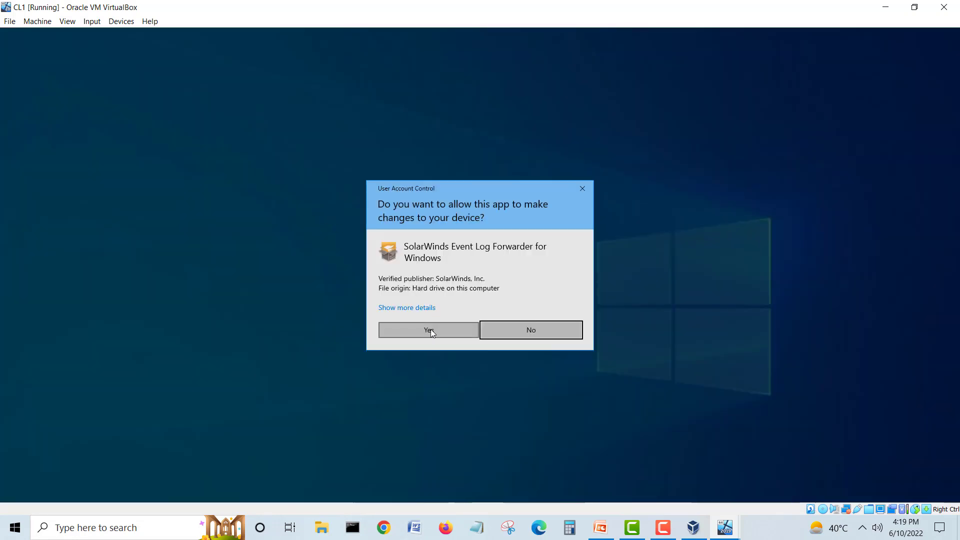
{"action": "left_click", "coordinate": [429, 330]}
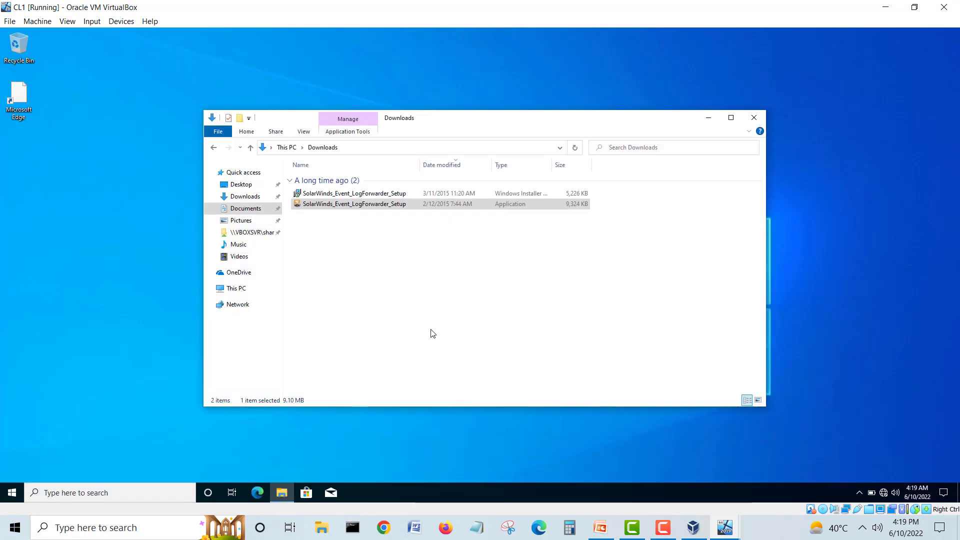
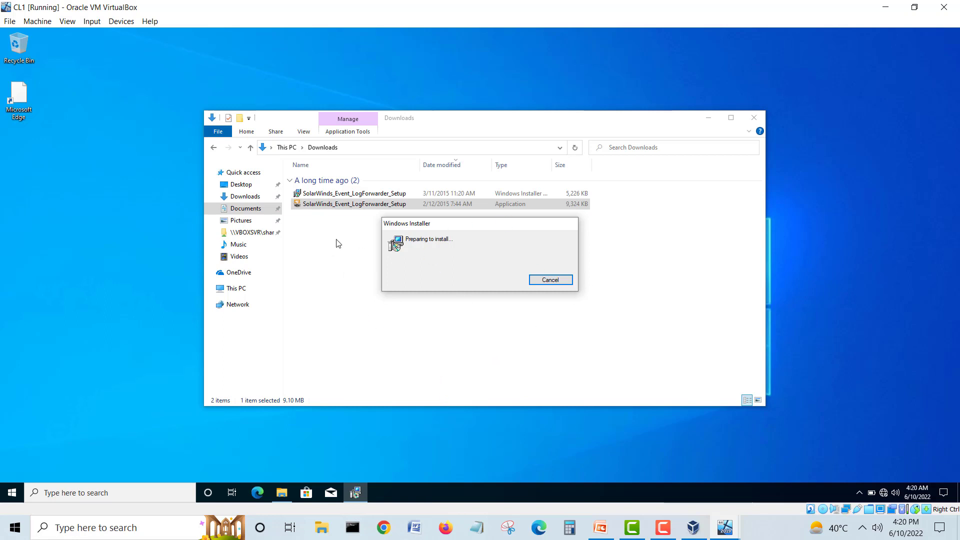
Step: Switch from CL1 to the DC1 VM window using its VirtualBox taskbar preview
{"action": "left_click", "coordinate": [734, 534]}
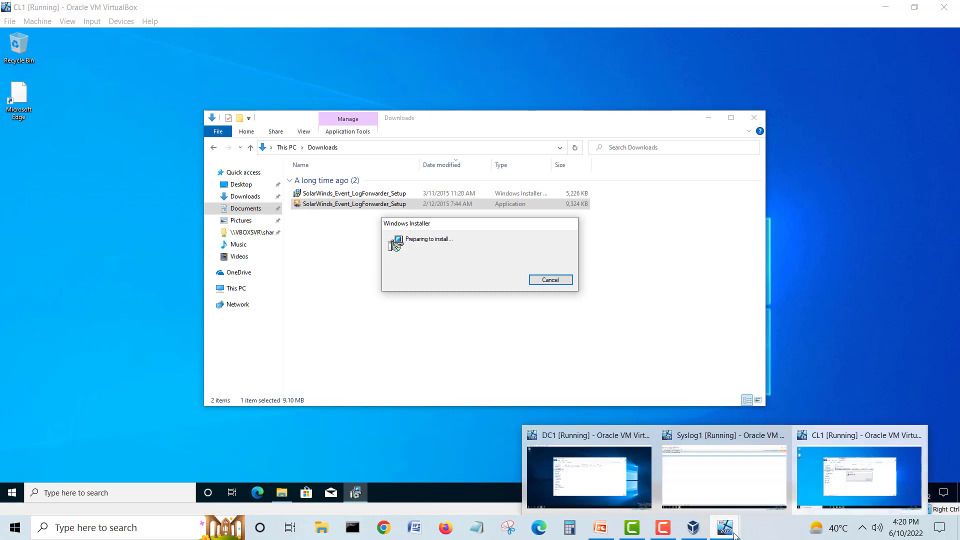
{"action": "left_click", "coordinate": [608, 482]}
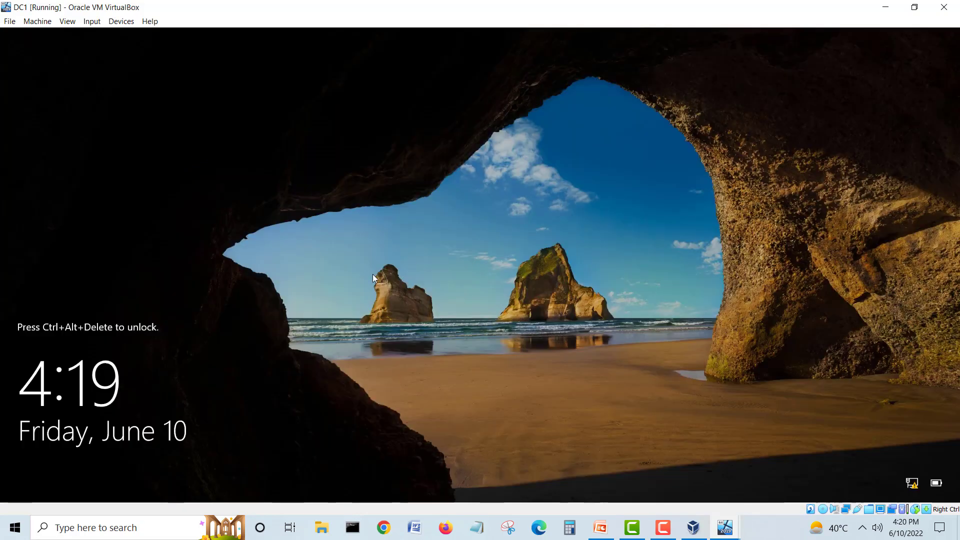
Step: Unlock DC1 with Insert Ctrl-Alt-Del and the account password
{"action": "left_click", "coordinate": [92, 21]}
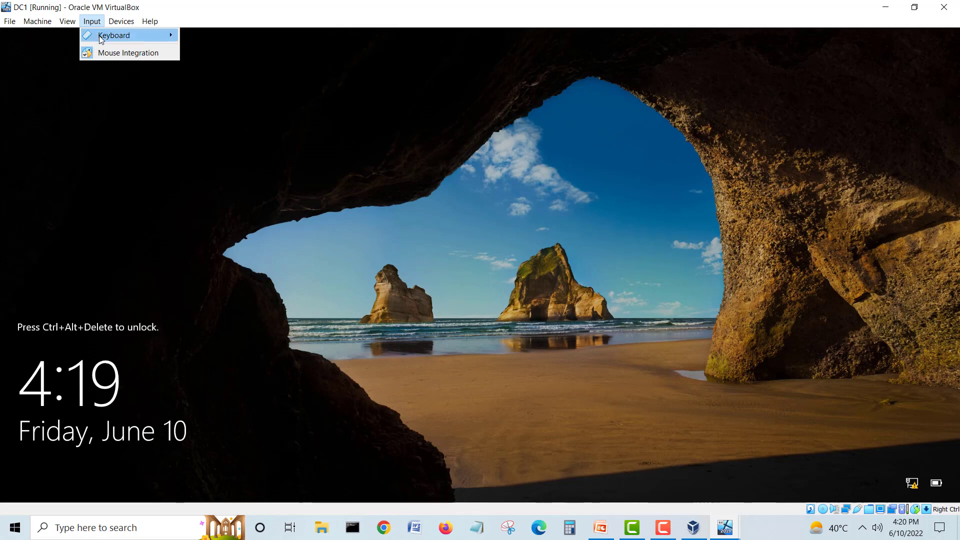
{"action": "mouse_move", "coordinate": [172, 36]}
{"action": "left_click", "coordinate": [244, 67]}
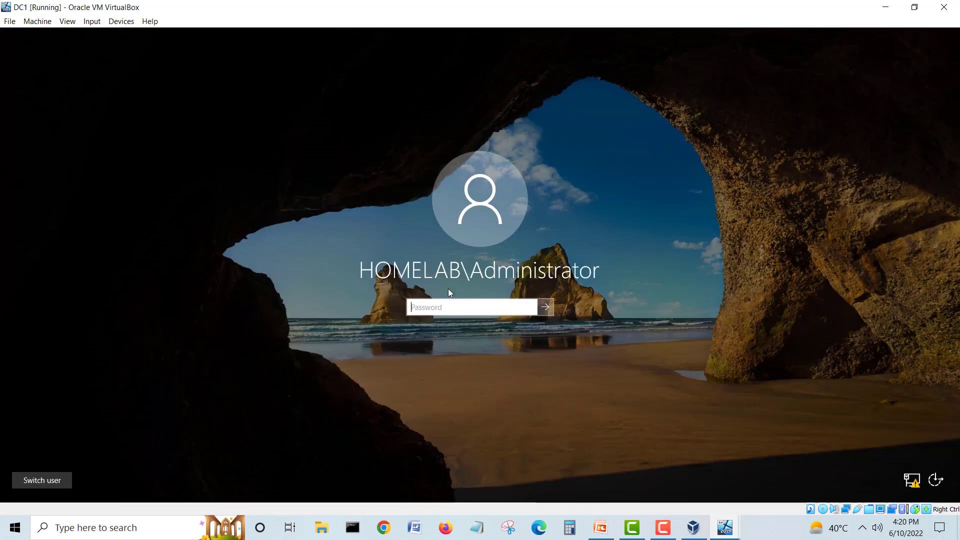
{"action": "type", "text": "P"}
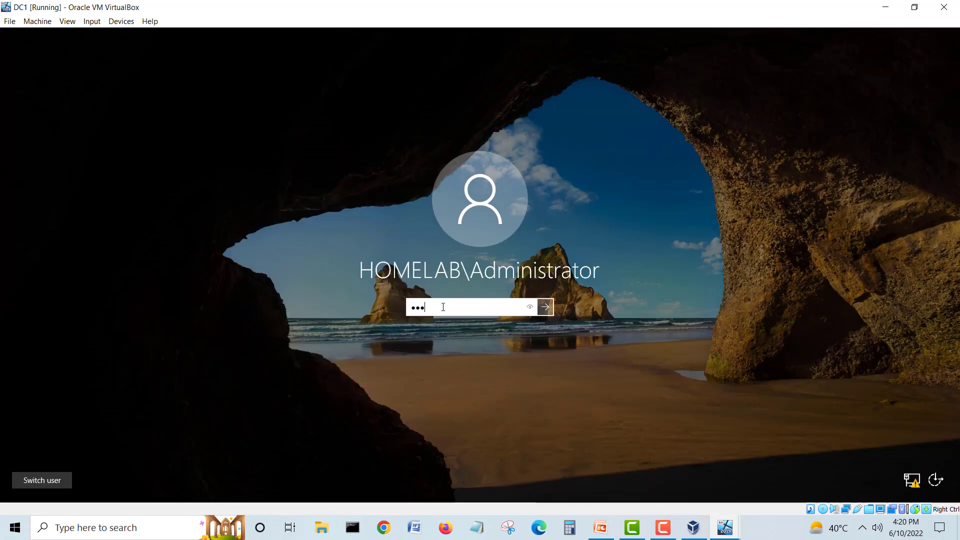
{"action": "type", "text": "asswo"}
{"action": "type", "text": "r"}
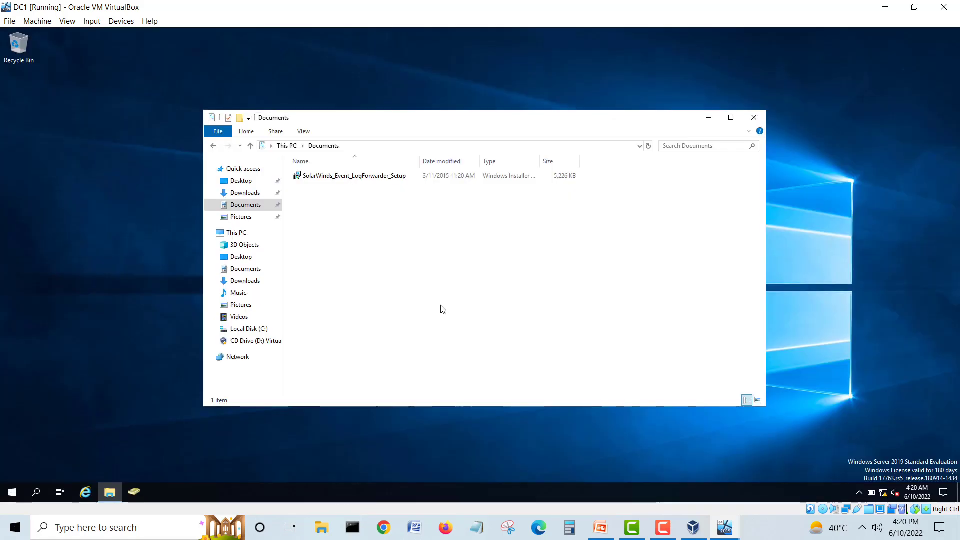
Step: Copy SolarWinds_Event_LogForwarder_Setup from the 192.168.240.2 Downloads share into DC1's Documents
{"action": "left_click", "coordinate": [237, 357]}
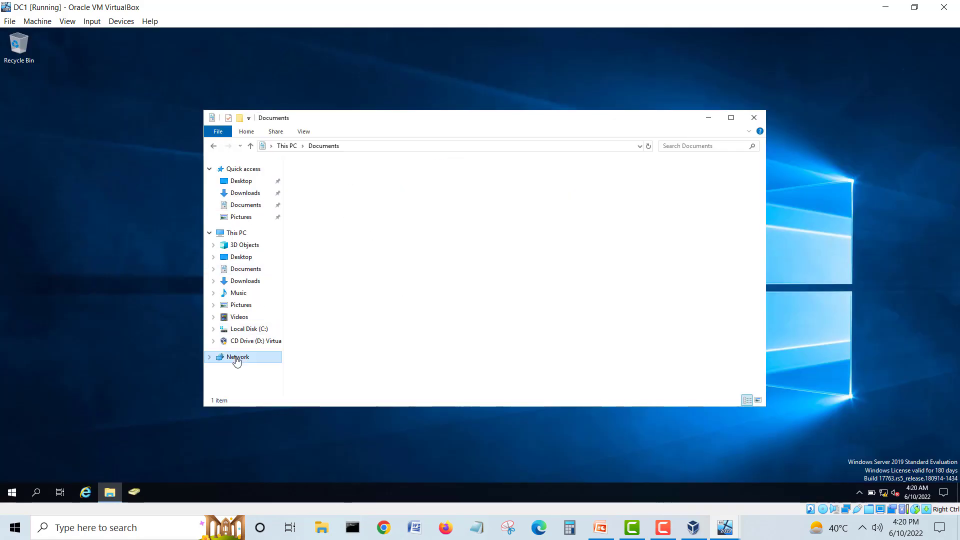
{"action": "left_click", "coordinate": [592, 259]}
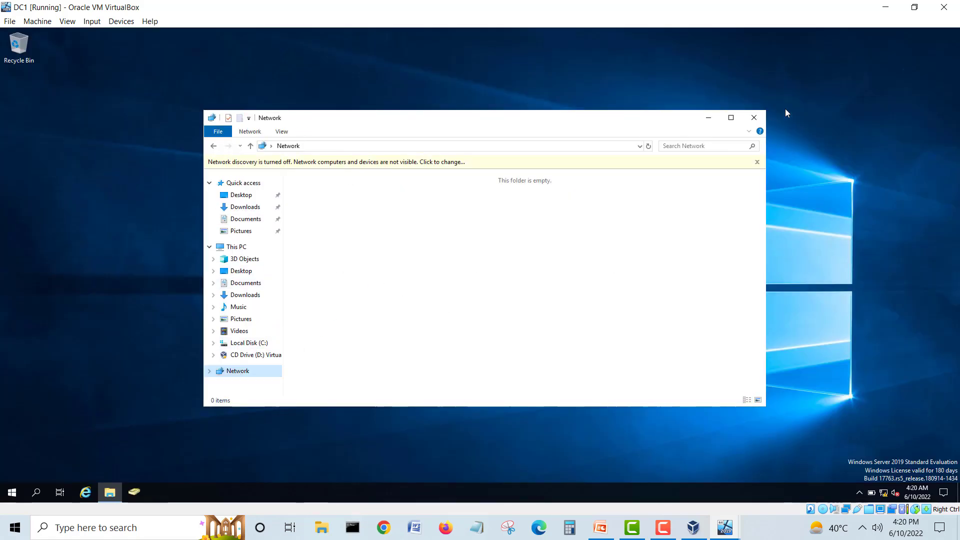
{"action": "left_click", "coordinate": [209, 146]}
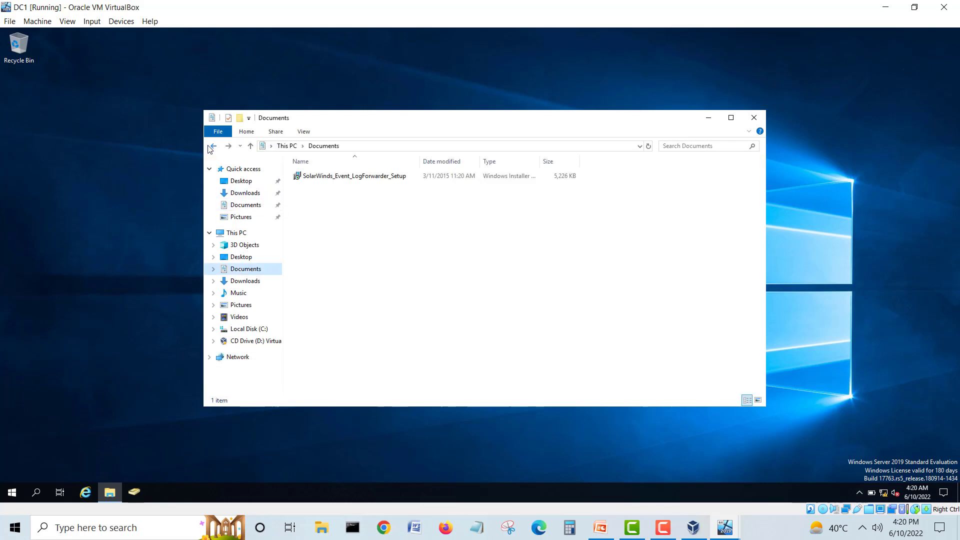
{"action": "left_click", "coordinate": [210, 146]}
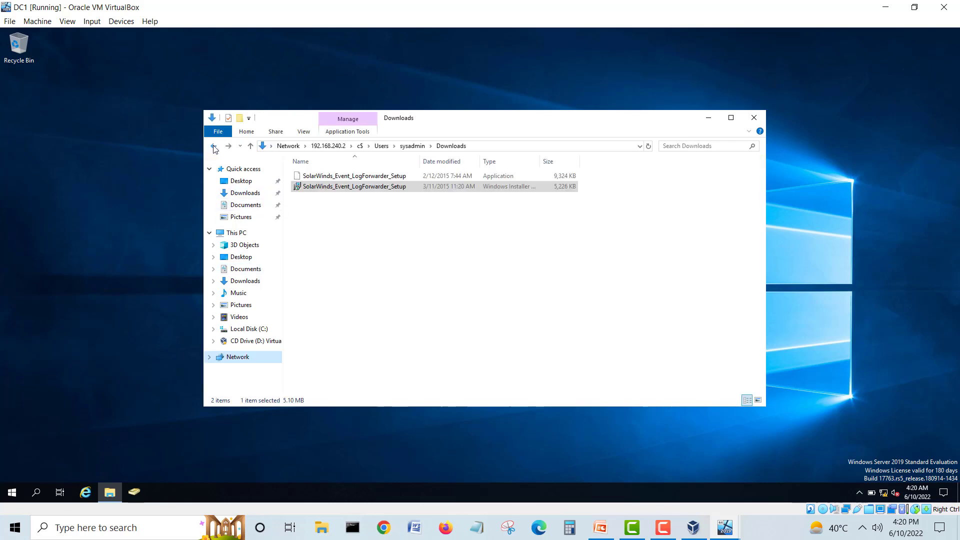
{"action": "right_click", "coordinate": [364, 177]}
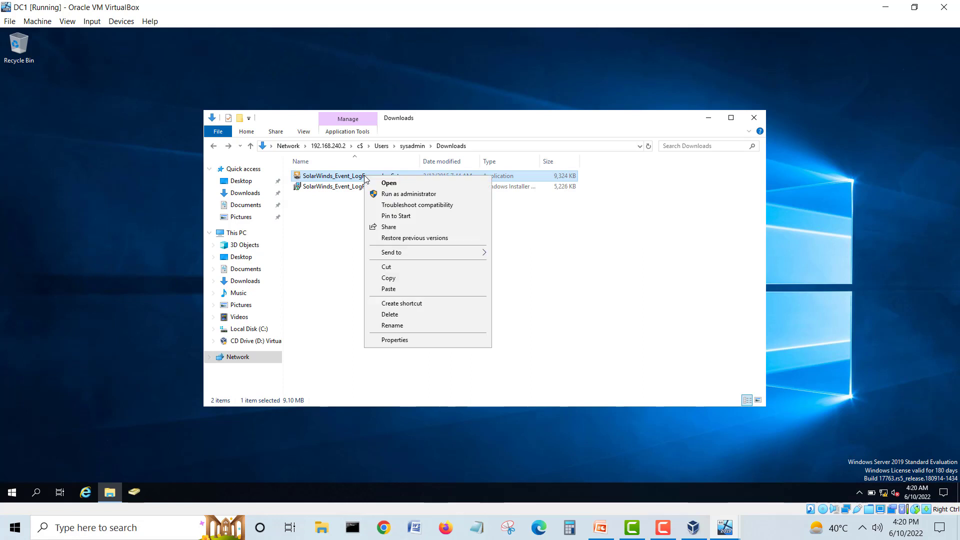
{"action": "left_click", "coordinate": [389, 279]}
{"action": "left_click", "coordinate": [248, 204]}
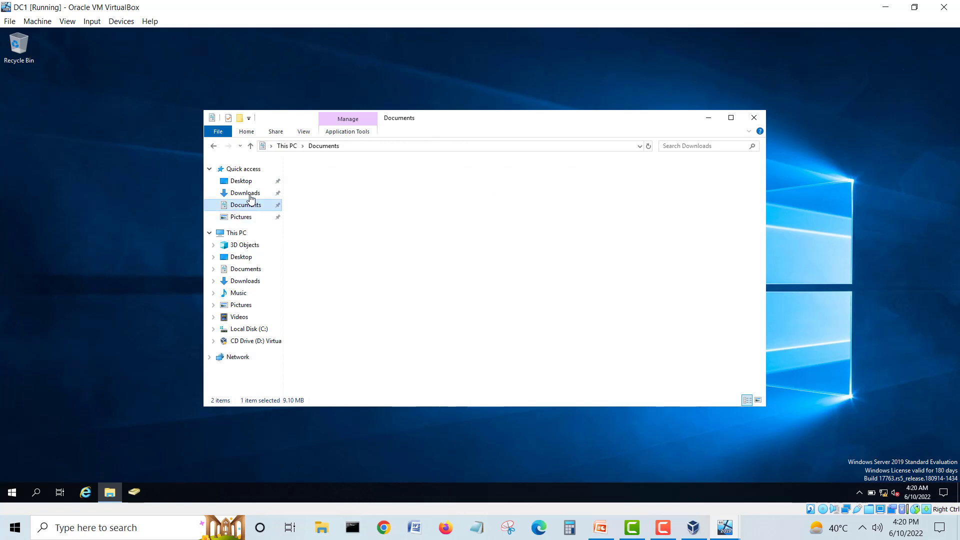
{"action": "right_click", "coordinate": [390, 228]}
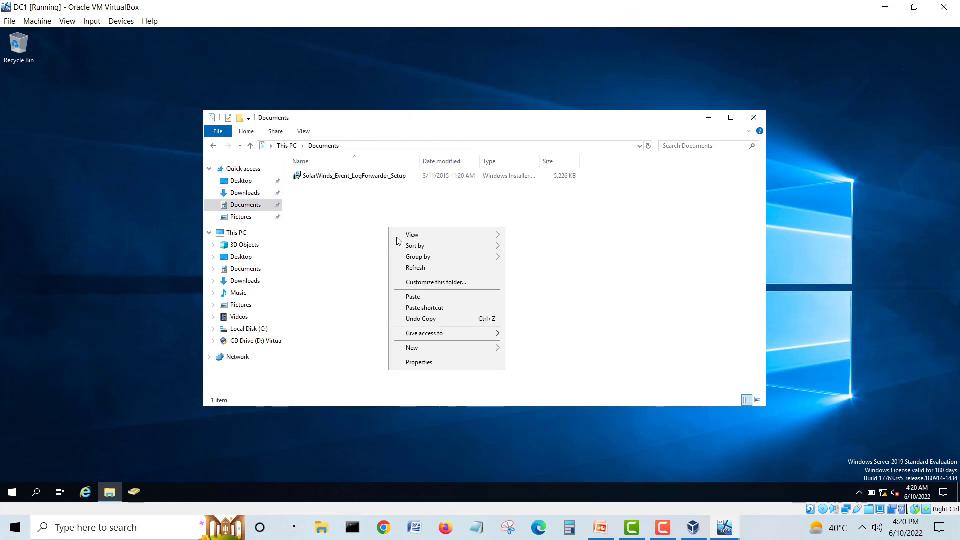
{"action": "left_click", "coordinate": [413, 297]}
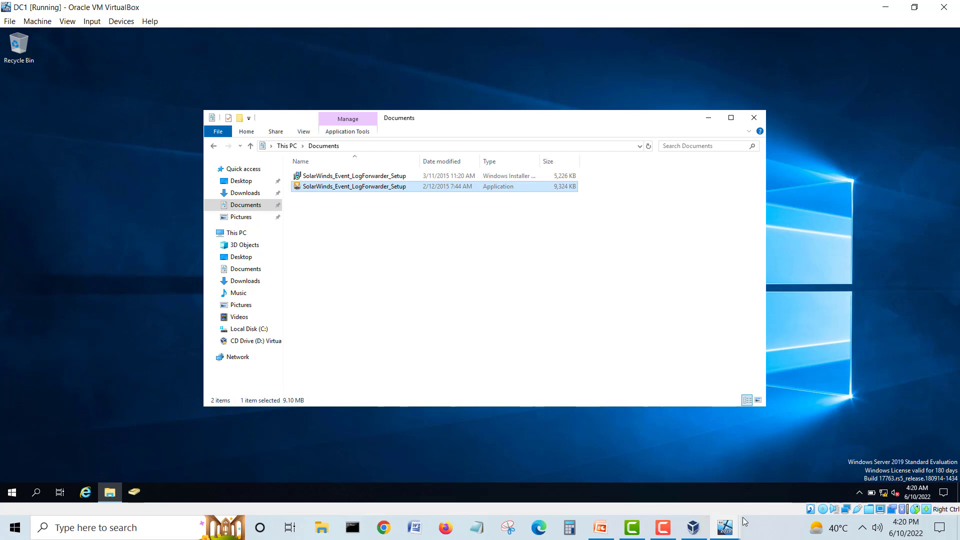
Step: On CL1, dismiss the already-installed error and close the Downloads window
{"action": "mouse_move", "coordinate": [745, 522]}
{"action": "left_click", "coordinate": [845, 481]}
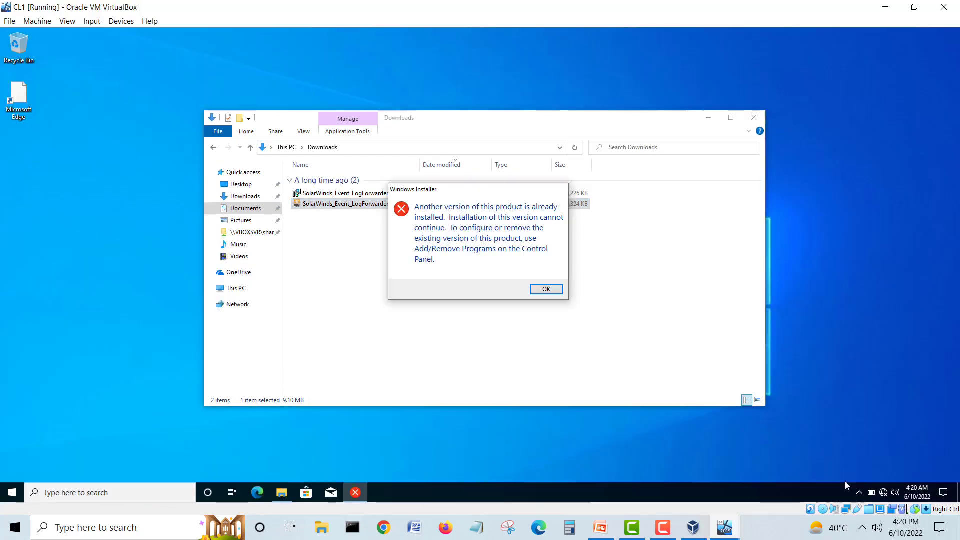
{"action": "left_click", "coordinate": [545, 290]}
{"action": "left_click", "coordinate": [754, 118]}
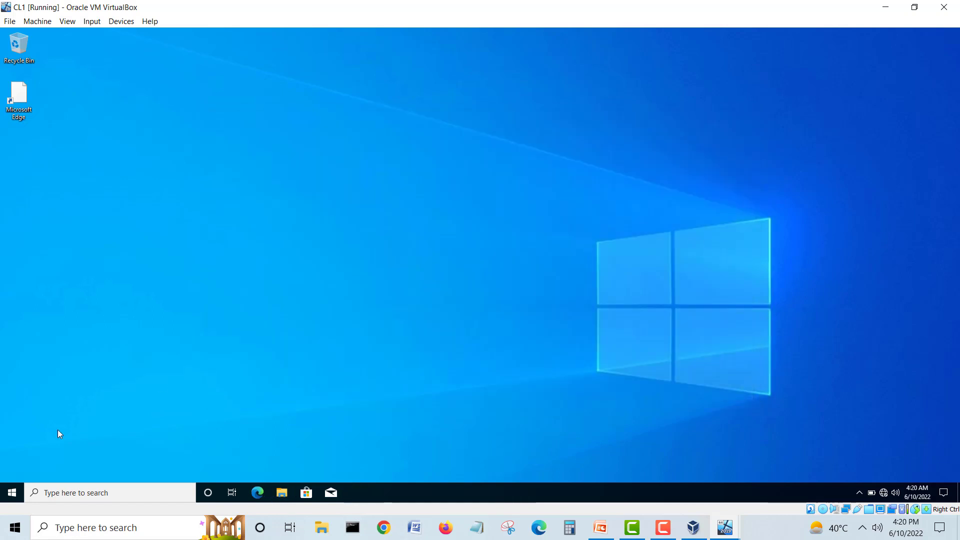
Step: Open Control Panel on CL1 through a Start search for 'contr'
{"action": "left_click", "coordinate": [12, 493]}
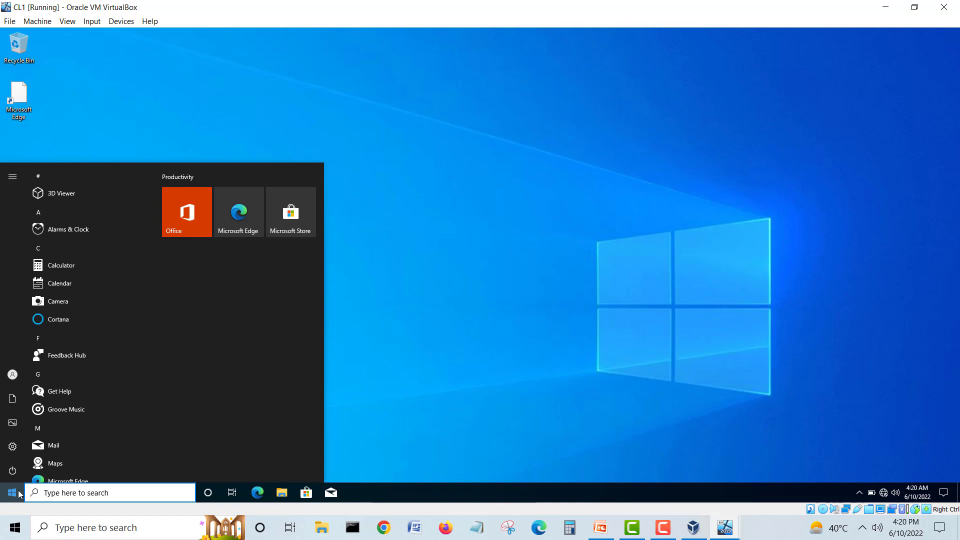
{"action": "type", "text": "contr"}
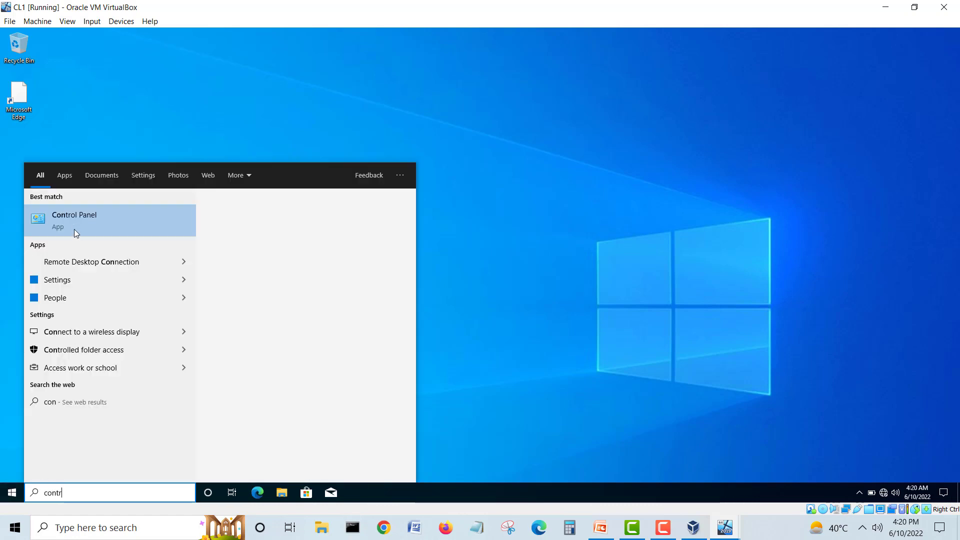
{"action": "left_click", "coordinate": [68, 214]}
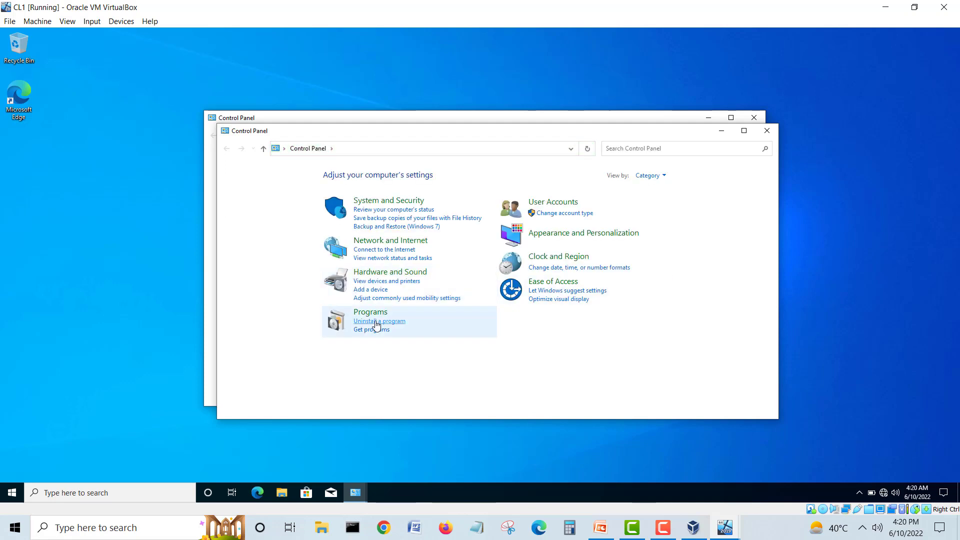
Step: Uninstall SolarWinds Event Log Forwarder for Windows from Programs, approving UAC, then close Control Panel
{"action": "left_click", "coordinate": [376, 322]}
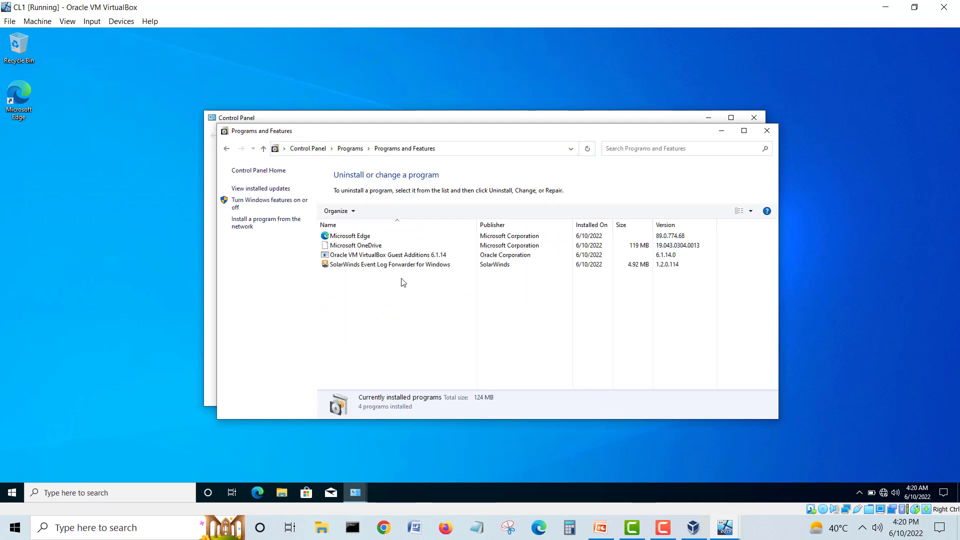
{"action": "left_click", "coordinate": [403, 269]}
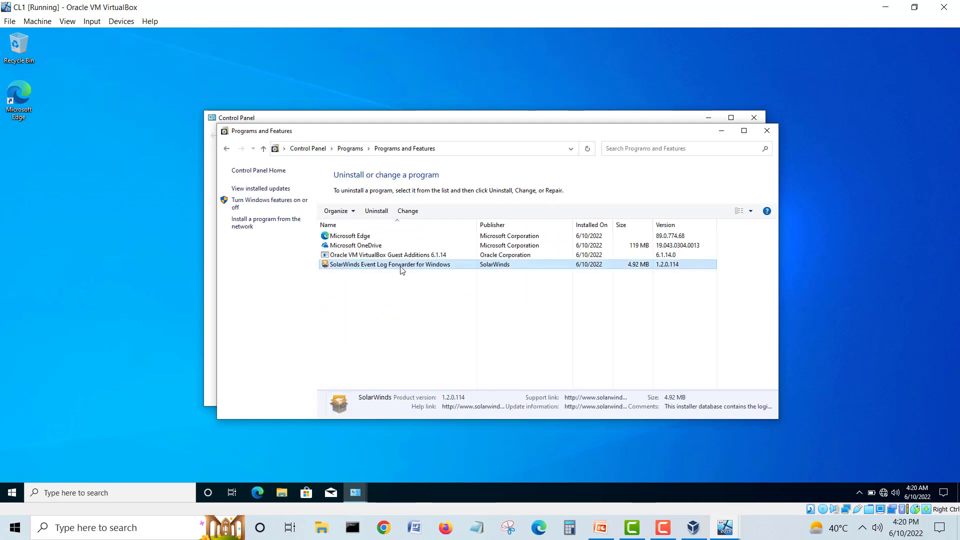
{"action": "left_click", "coordinate": [370, 213]}
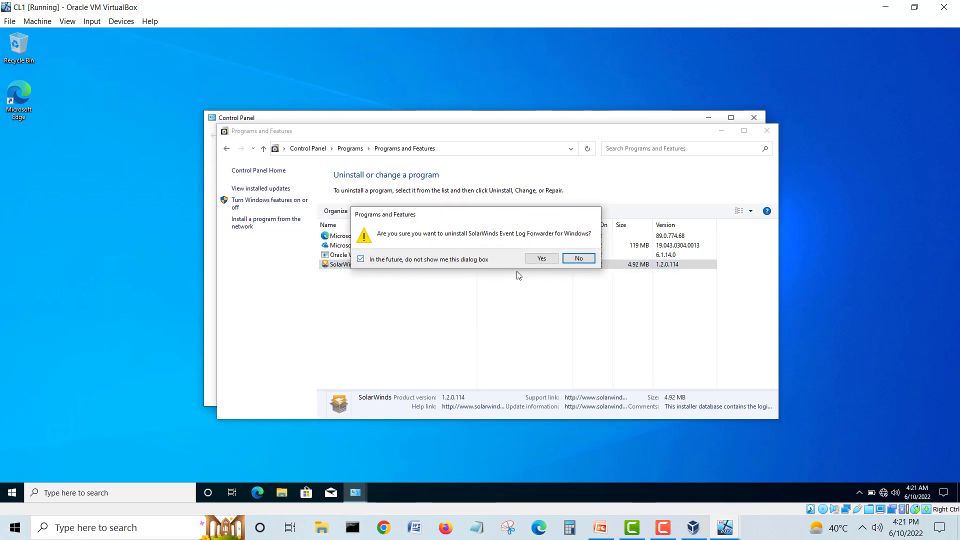
{"action": "left_click", "coordinate": [542, 260]}
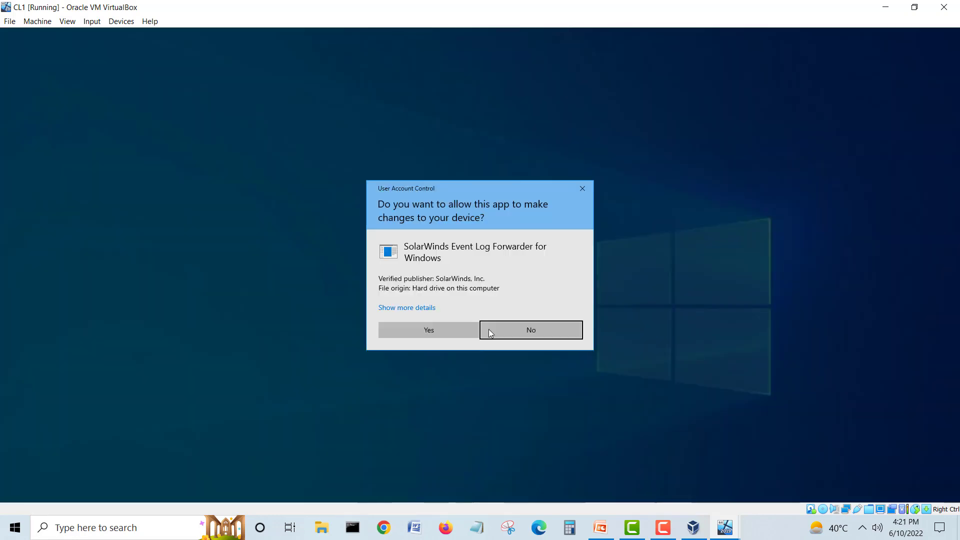
{"action": "left_click", "coordinate": [438, 329]}
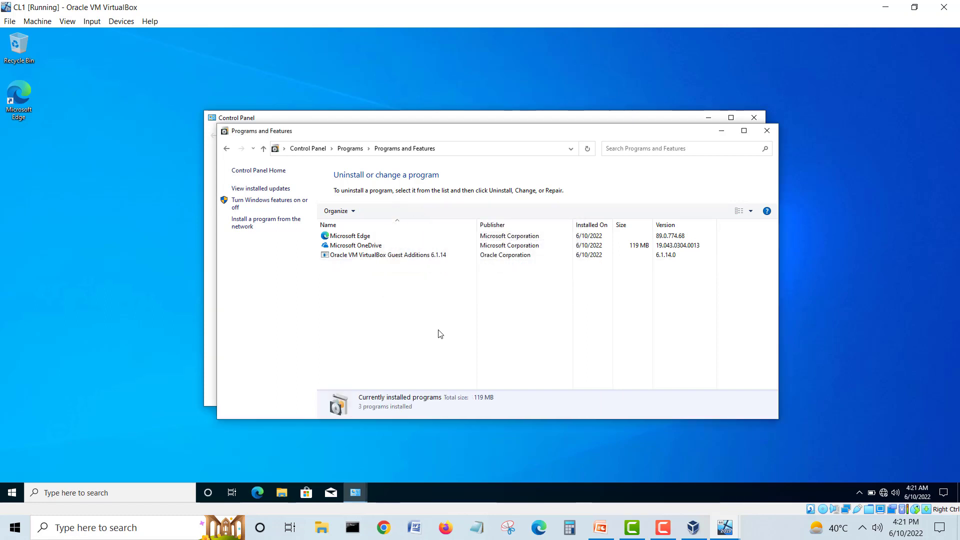
{"action": "left_click", "coordinate": [767, 131]}
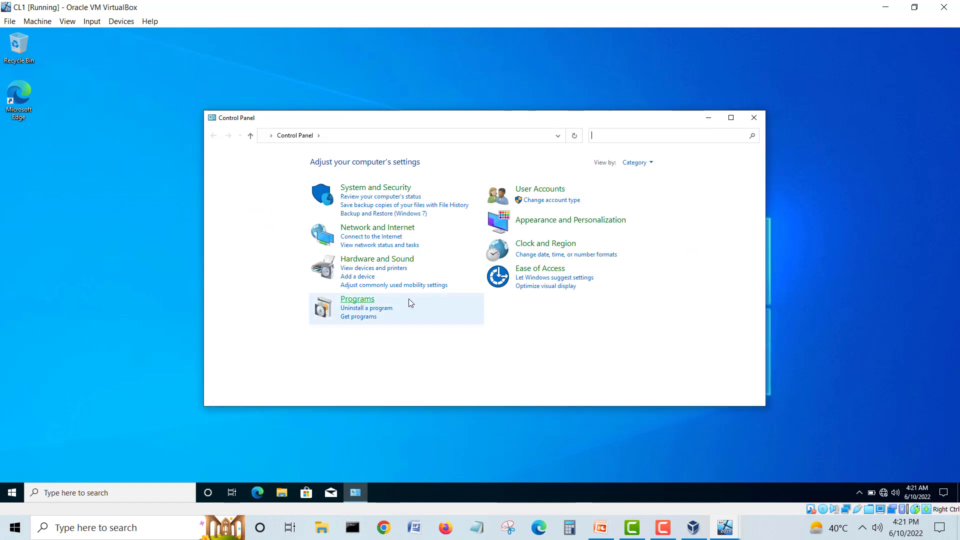
{"action": "left_click", "coordinate": [753, 117]}
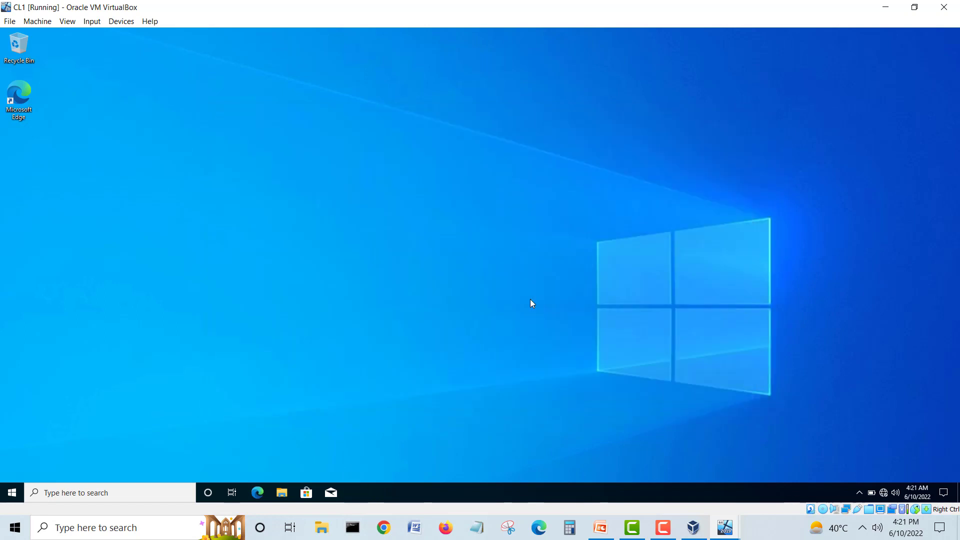
Step: Open File Explorer on CL1 and browse to the Downloads folder
{"action": "left_click", "coordinate": [282, 492]}
{"action": "left_click", "coordinate": [245, 207]}
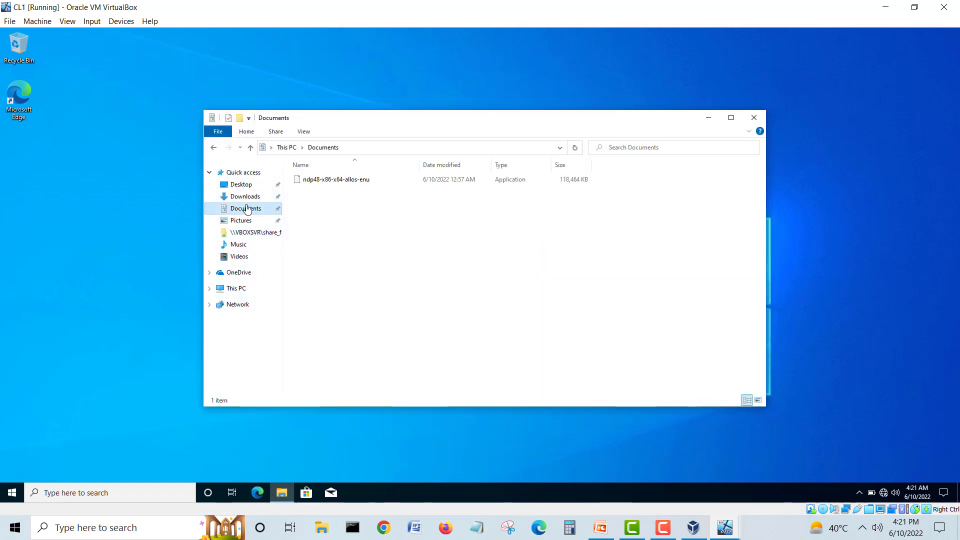
{"action": "left_click", "coordinate": [246, 198]}
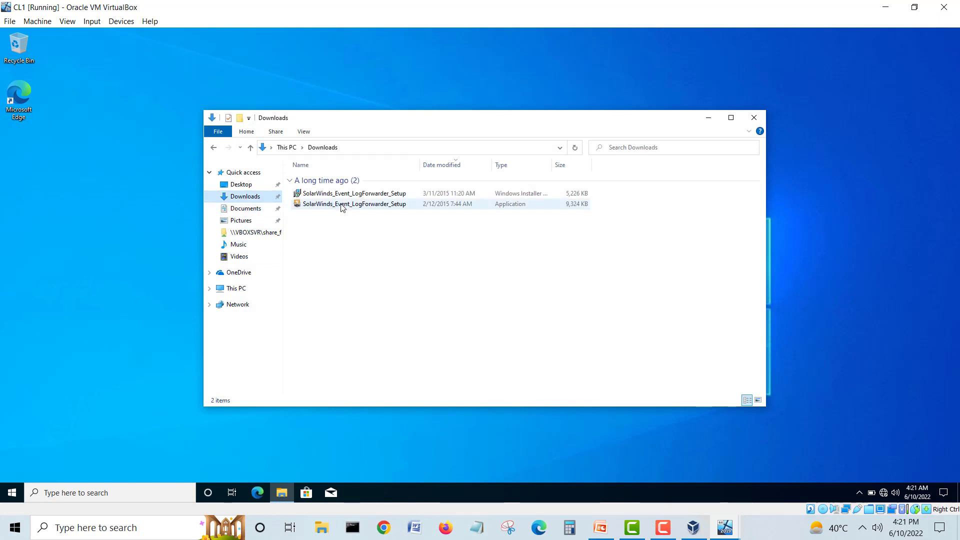
Step: Try running the SolarWinds setup application and dismiss the administrator privileges warning
{"action": "double_click", "coordinate": [341, 205]}
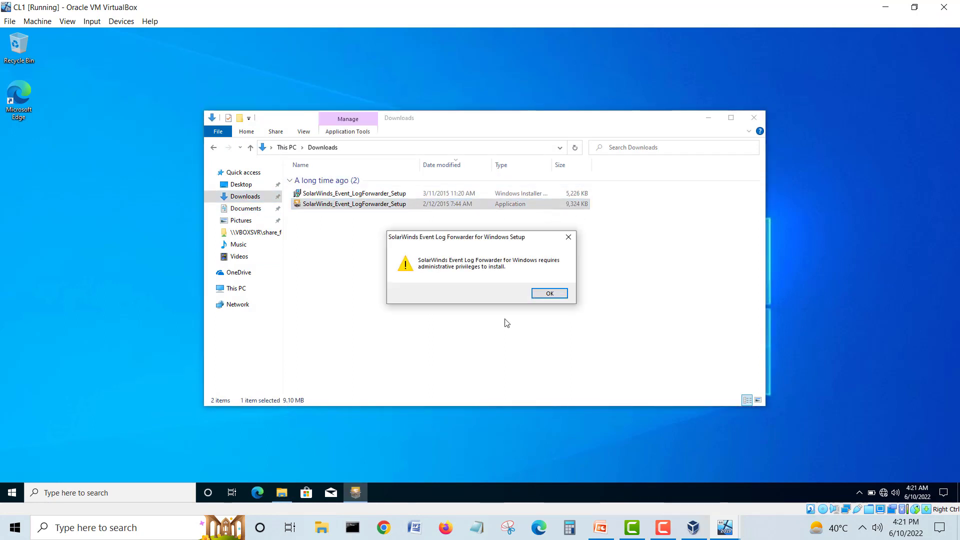
{"action": "left_click", "coordinate": [538, 294]}
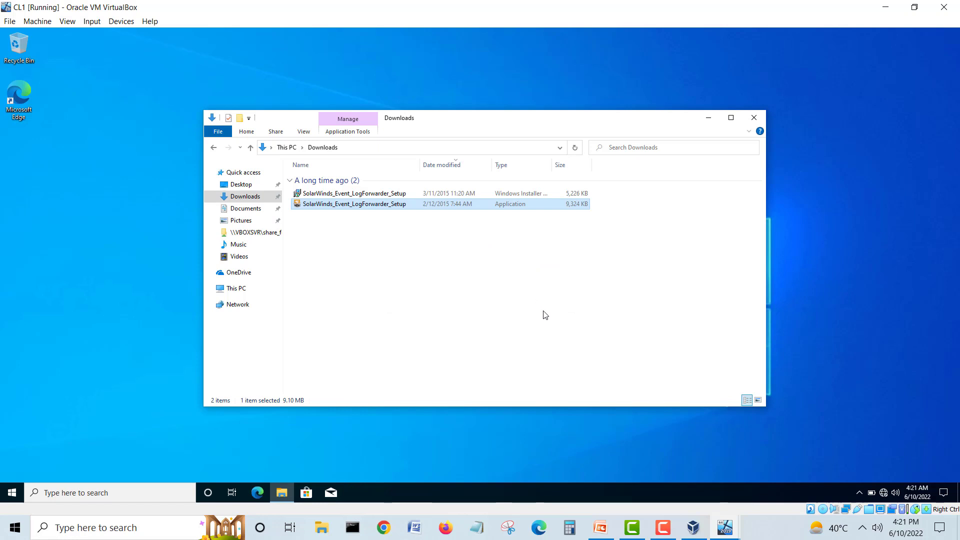
{"action": "left_click", "coordinate": [662, 527]}
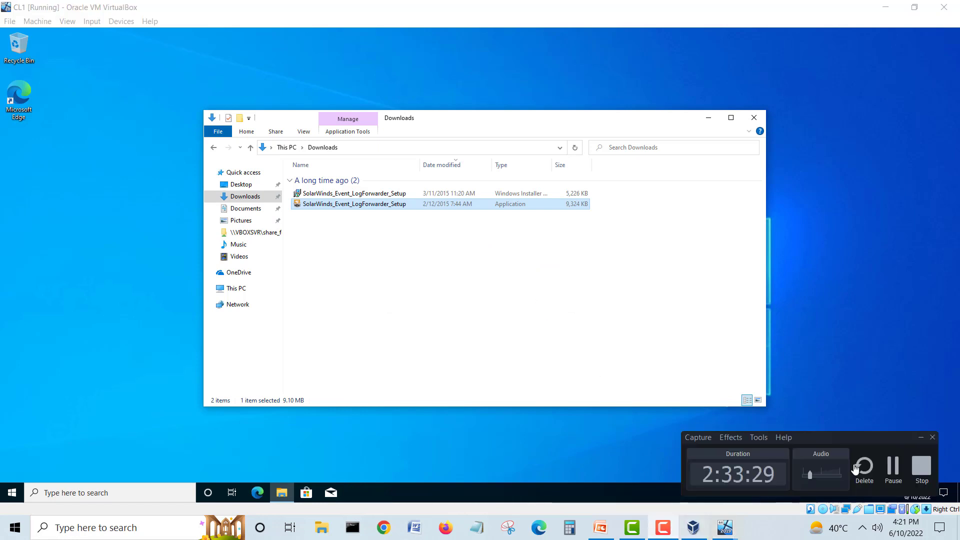
{"action": "left_click", "coordinate": [921, 438]}
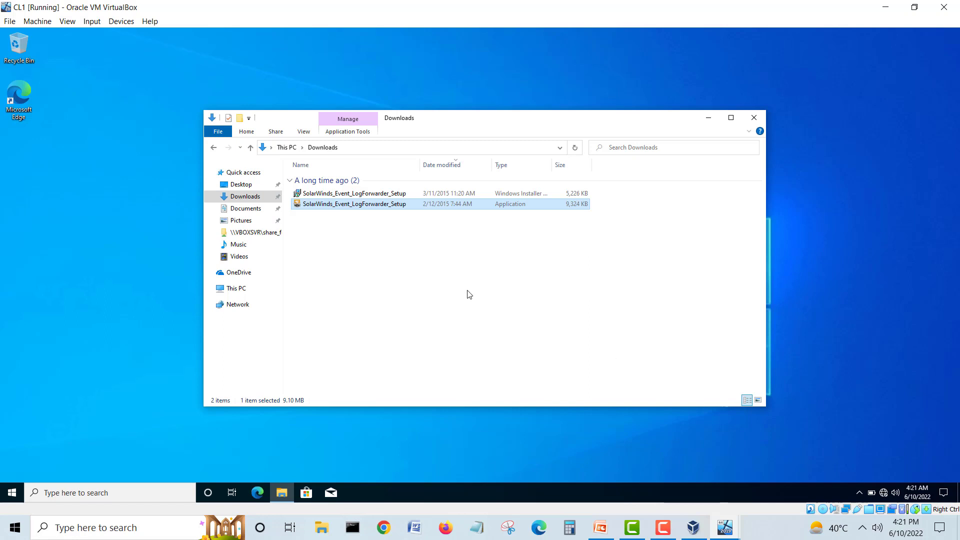
{"action": "left_click", "coordinate": [724, 528]}
Step: Launch the SolarWinds setup on DC1, then reposition and narrow CL1's Downloads window
{"action": "left_click", "coordinate": [596, 487]}
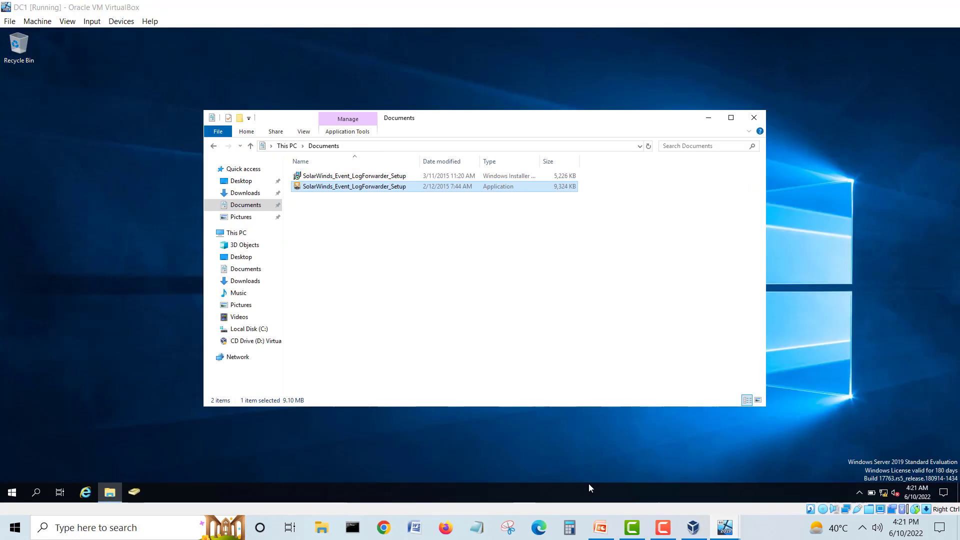
{"action": "double_click", "coordinate": [367, 187]}
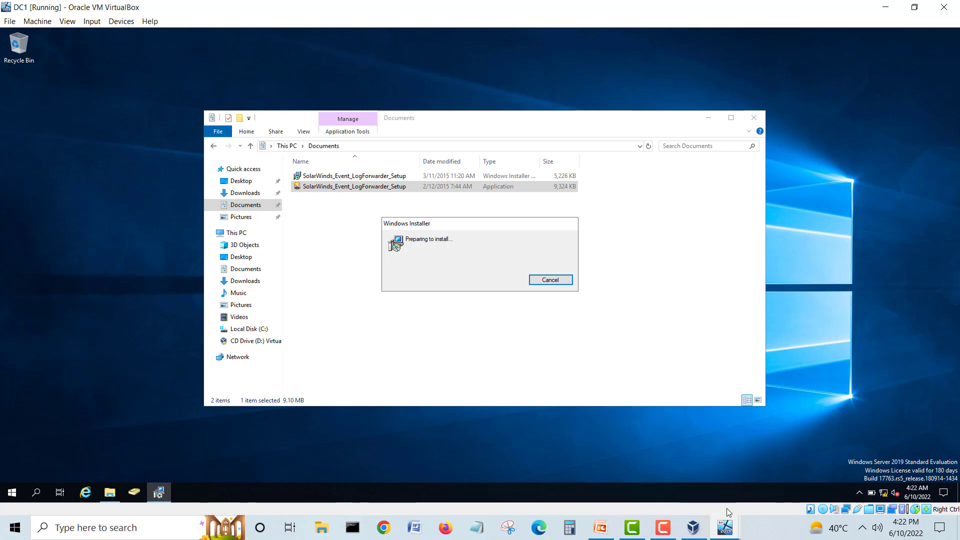
{"action": "mouse_move", "coordinate": [725, 525]}
{"action": "left_click", "coordinate": [834, 487]}
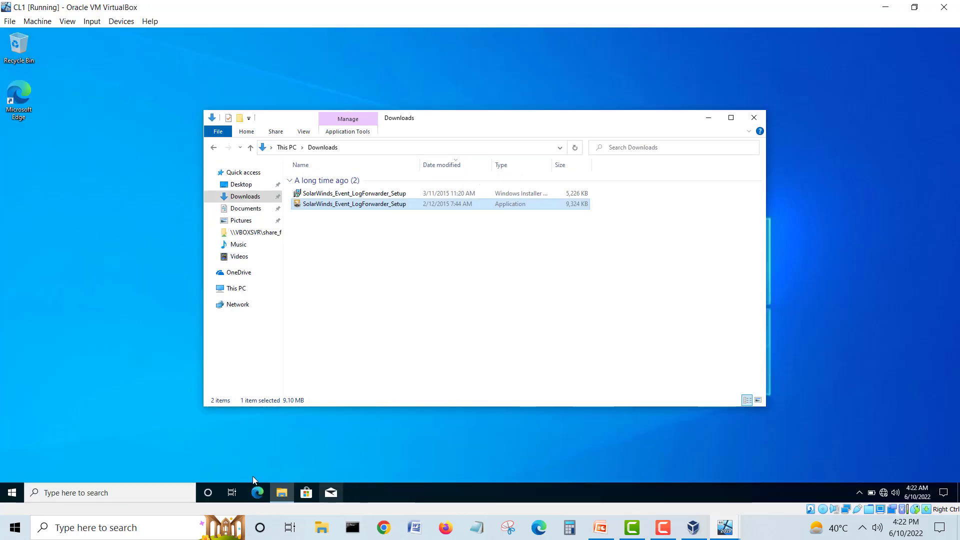
{"action": "left_click_drag", "start_coordinate": [427, 118], "coordinate": [459, 97]}
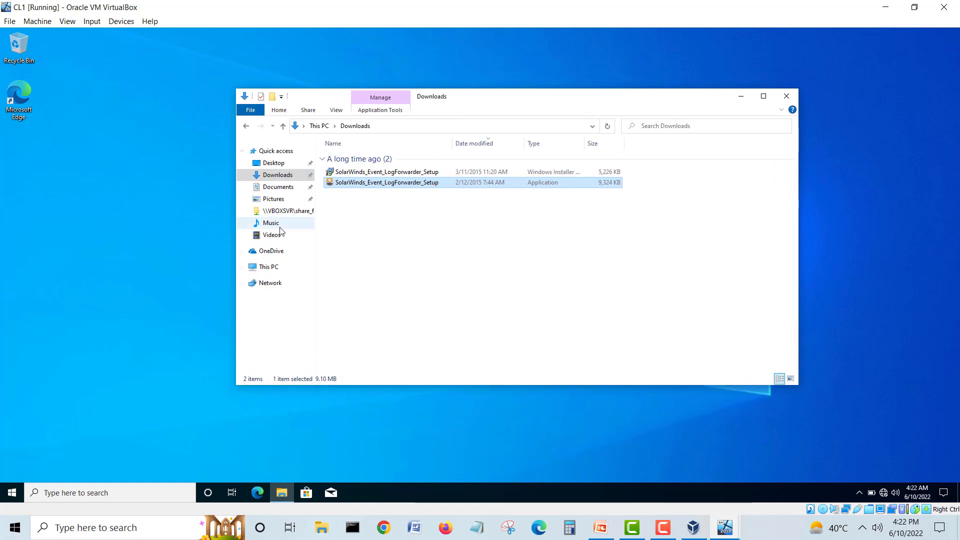
{"action": "left_click_drag", "start_coordinate": [235, 231], "coordinate": [398, 233]}
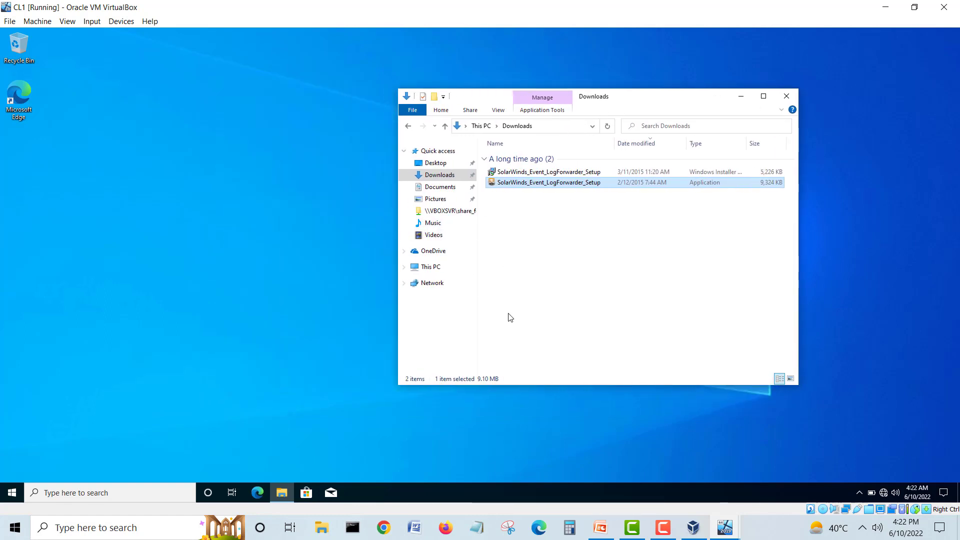
Step: On DC1, accept the license and install the forwarder into the default folder
{"action": "left_click", "coordinate": [724, 528]}
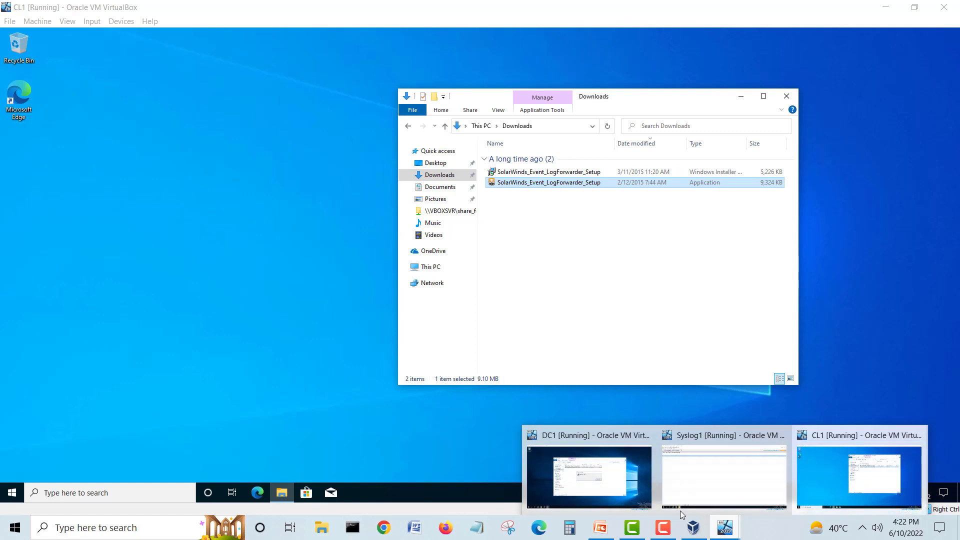
{"action": "left_click", "coordinate": [590, 477]}
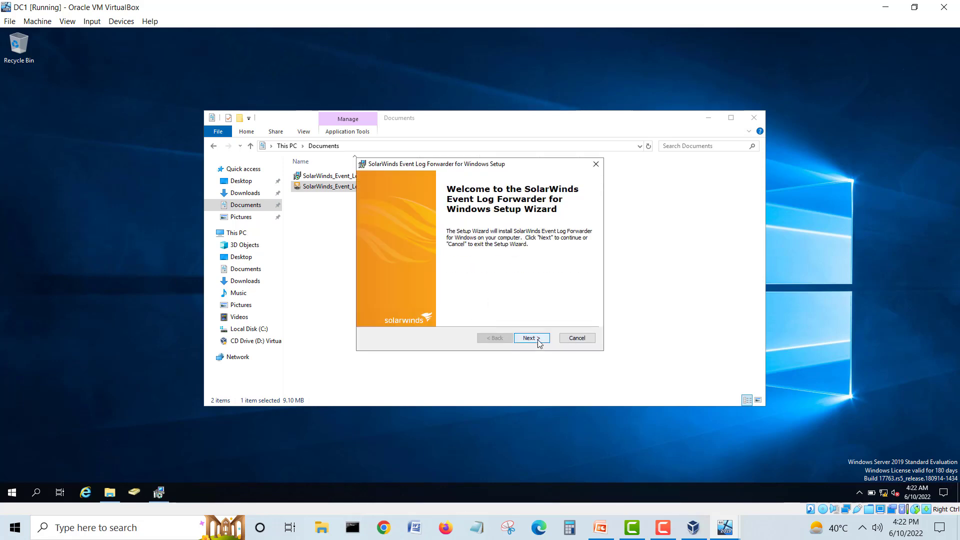
{"action": "left_click", "coordinate": [538, 342]}
{"action": "left_click", "coordinate": [468, 303]}
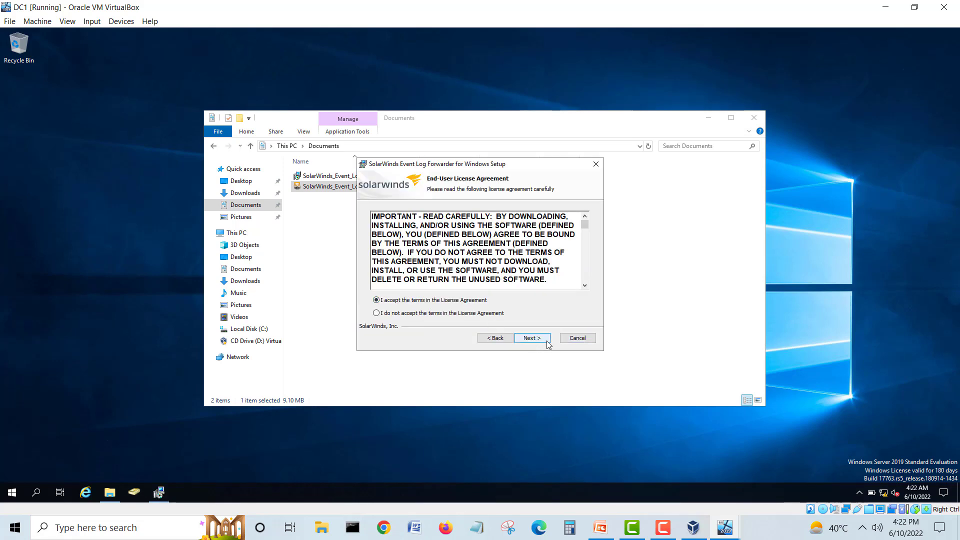
{"action": "left_click", "coordinate": [549, 342]}
{"action": "left_click", "coordinate": [549, 342]}
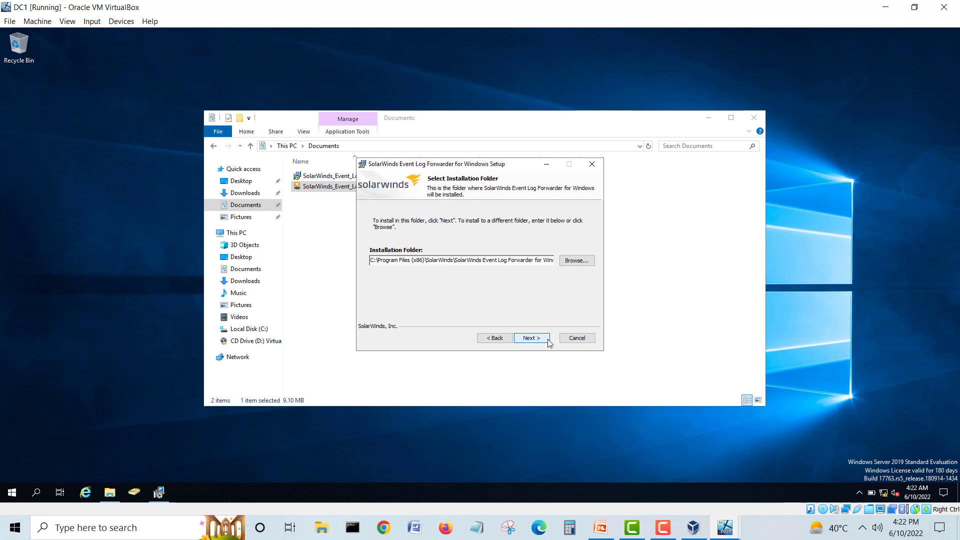
{"action": "left_click", "coordinate": [549, 341]}
{"action": "left_click", "coordinate": [548, 340]}
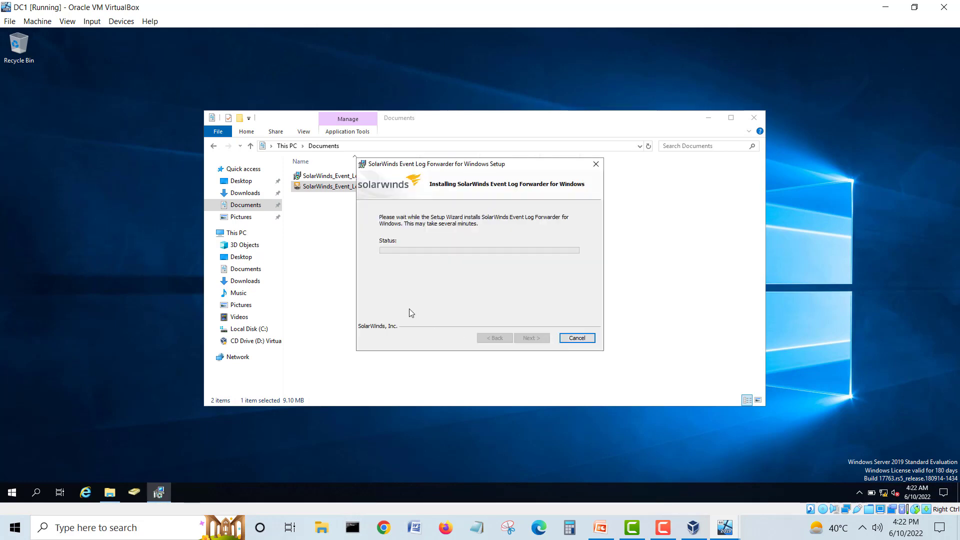
{"action": "left_click_drag", "start_coordinate": [463, 166], "coordinate": [428, 195]}
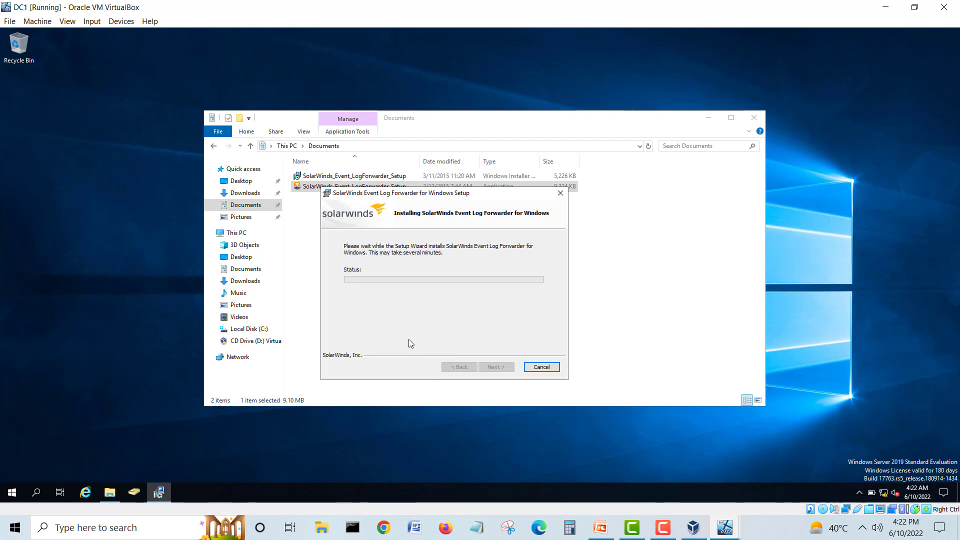
{"action": "left_click", "coordinate": [733, 531]}
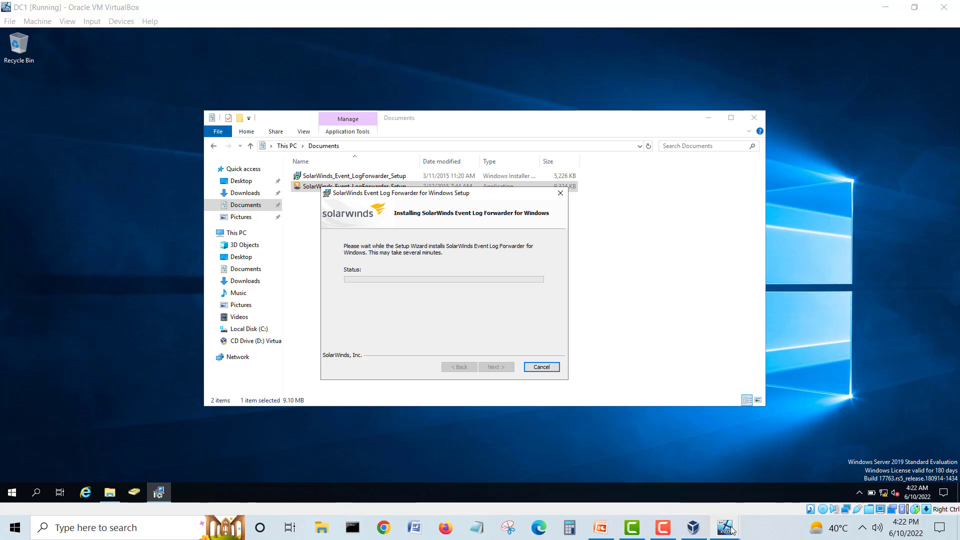
{"action": "left_click", "coordinate": [830, 476]}
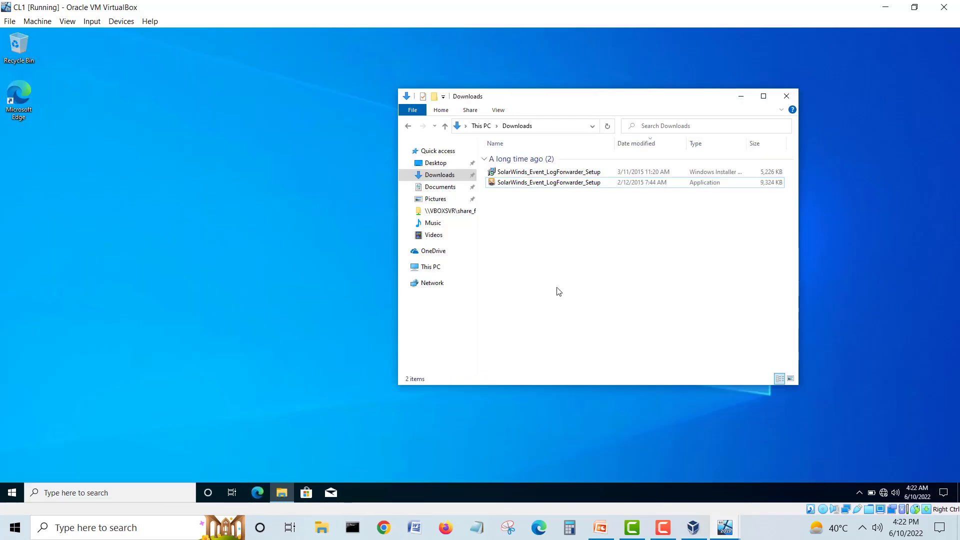
Step: Run the SolarWinds setup on CL1 as administrator and approve the UAC prompt
{"action": "double_click", "coordinate": [546, 185]}
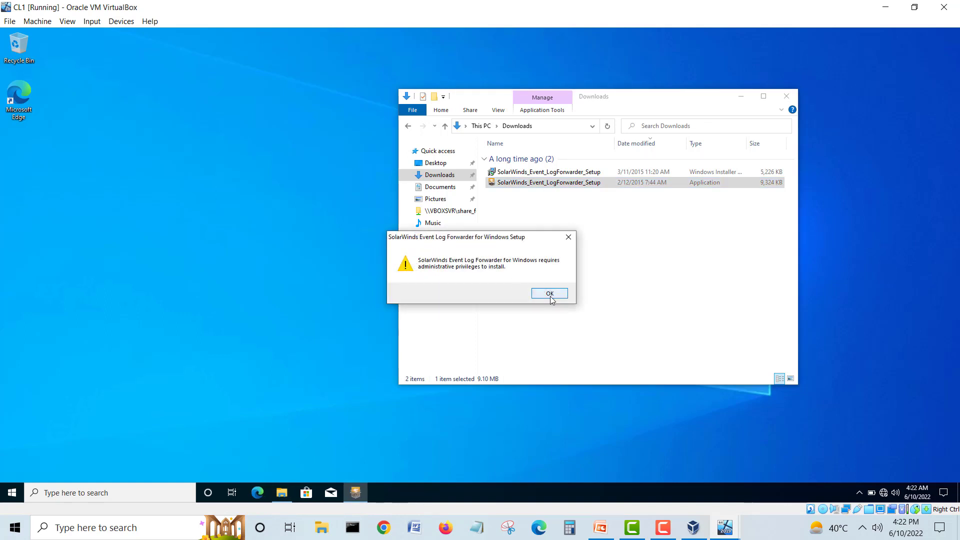
{"action": "left_click", "coordinate": [550, 294]}
{"action": "right_click", "coordinate": [532, 184]}
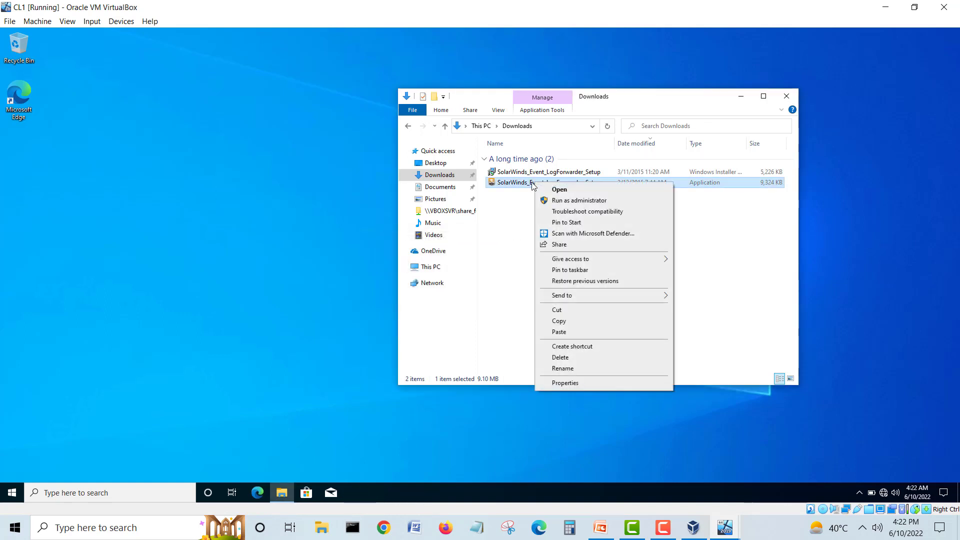
{"action": "left_click", "coordinate": [574, 201]}
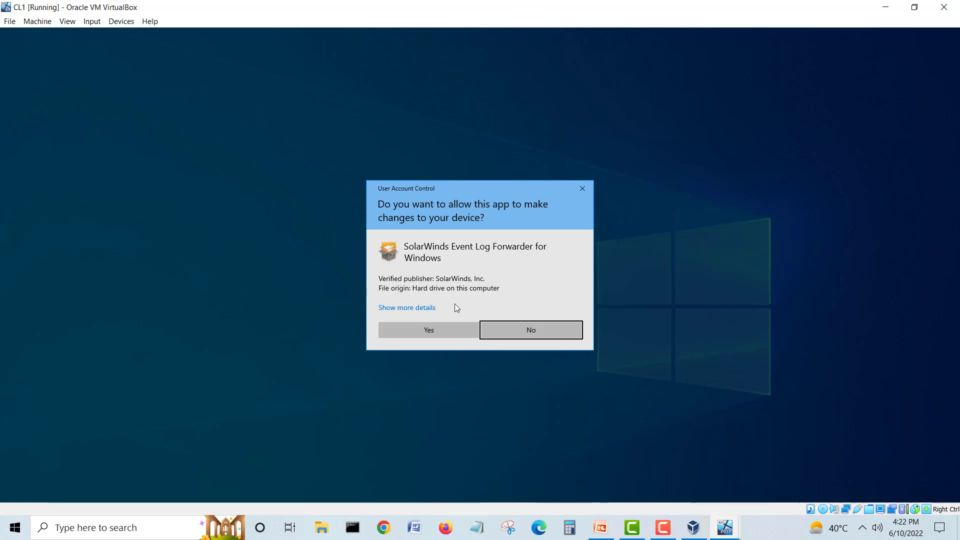
{"action": "left_click", "coordinate": [439, 328]}
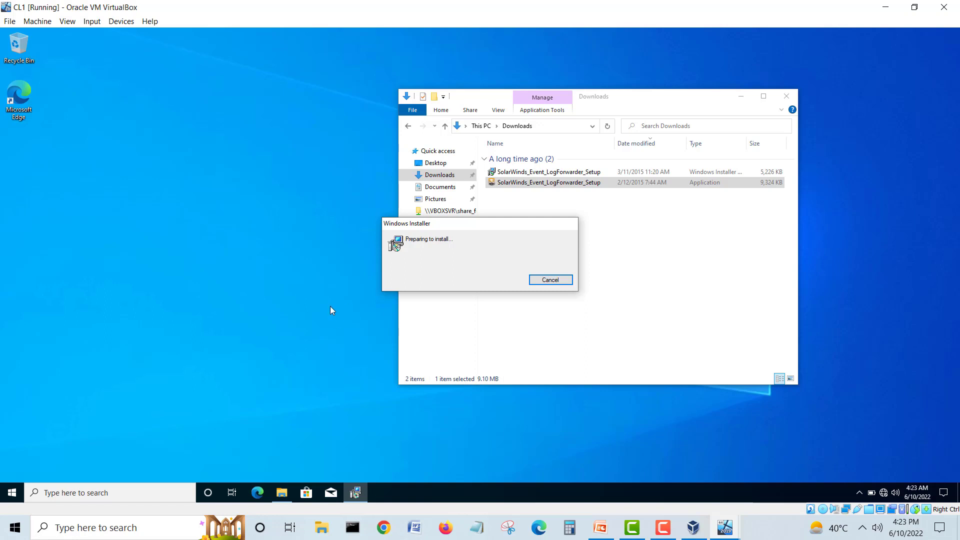
Step: Finish the completed SolarWinds forwarder setup on DC1
{"action": "left_click", "coordinate": [724, 527]}
{"action": "left_click", "coordinate": [619, 480]}
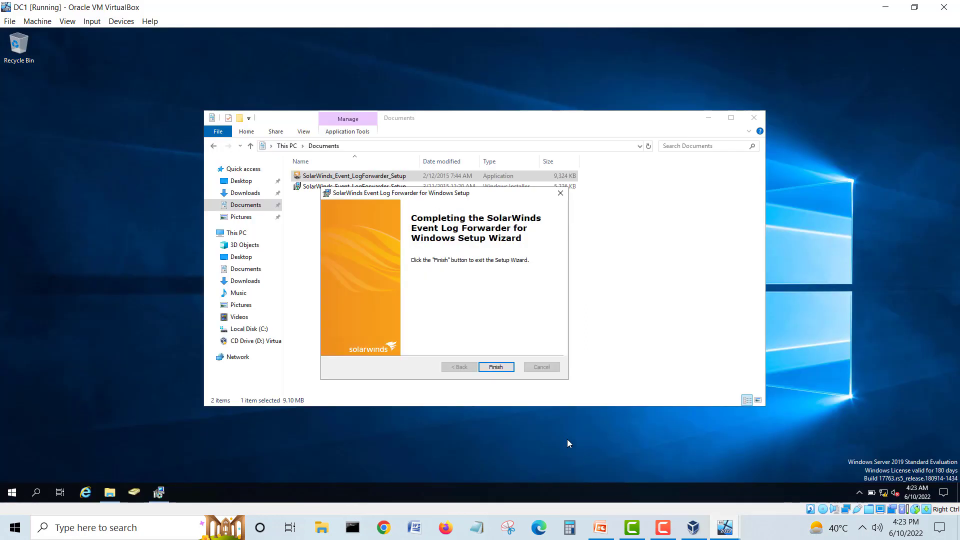
{"action": "left_click", "coordinate": [497, 371]}
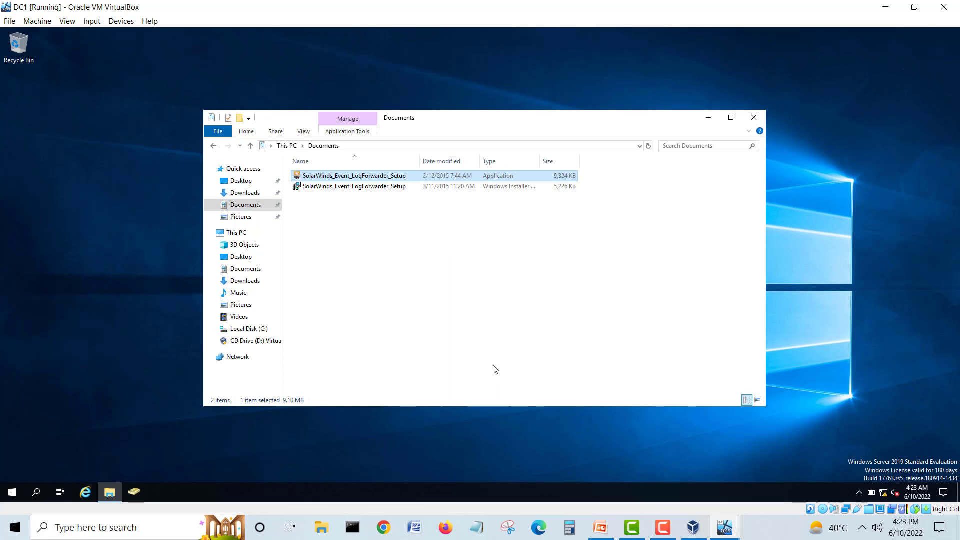
Step: On CL1, accept the license and install the forwarder into the default folder
{"action": "mouse_move", "coordinate": [729, 535]}
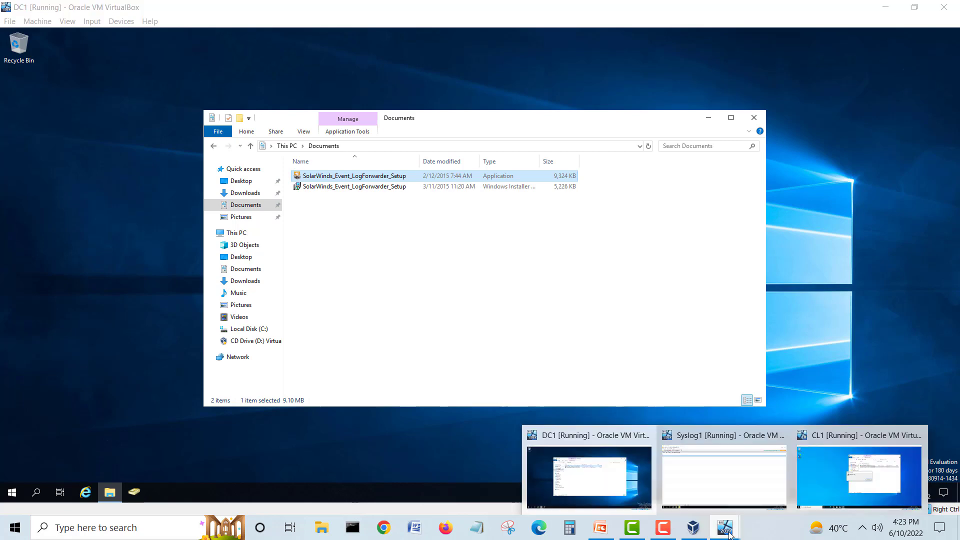
{"action": "left_click", "coordinate": [842, 477]}
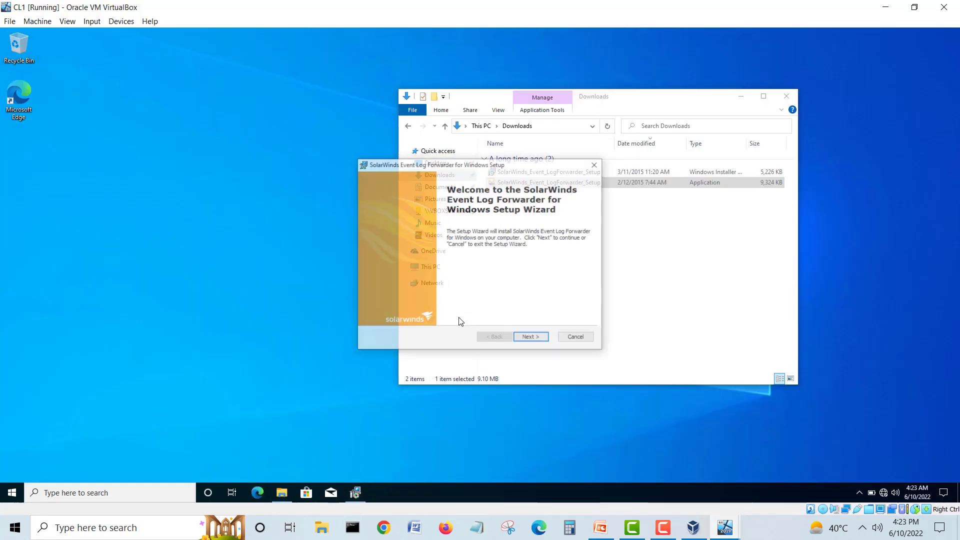
{"action": "left_click", "coordinate": [532, 338]}
{"action": "left_click", "coordinate": [470, 301]}
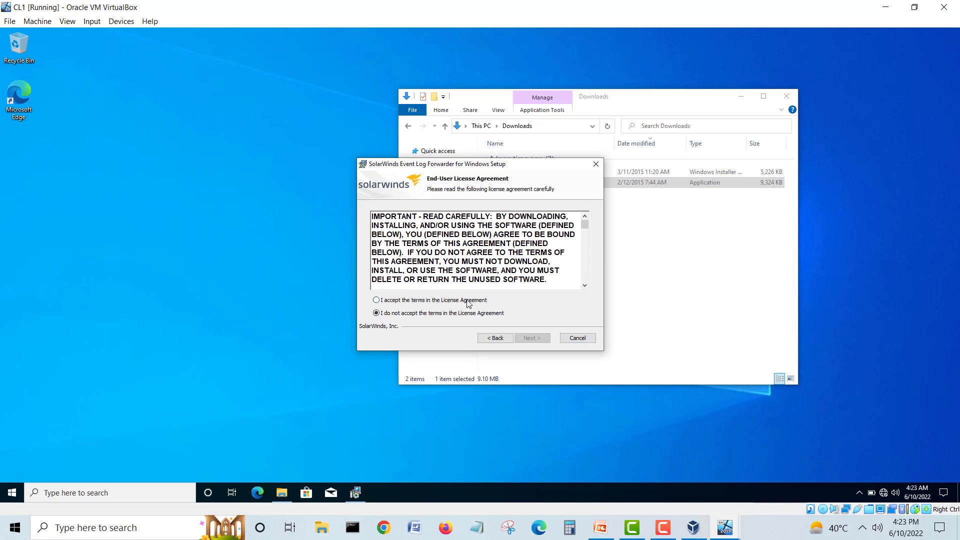
{"action": "left_click", "coordinate": [532, 338]}
{"action": "left_click", "coordinate": [531, 338]}
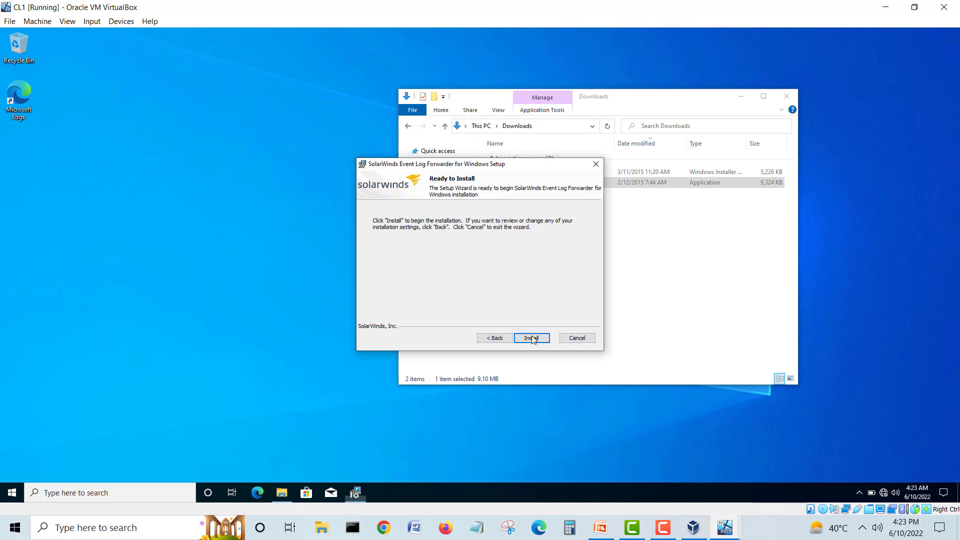
{"action": "left_click", "coordinate": [529, 335]}
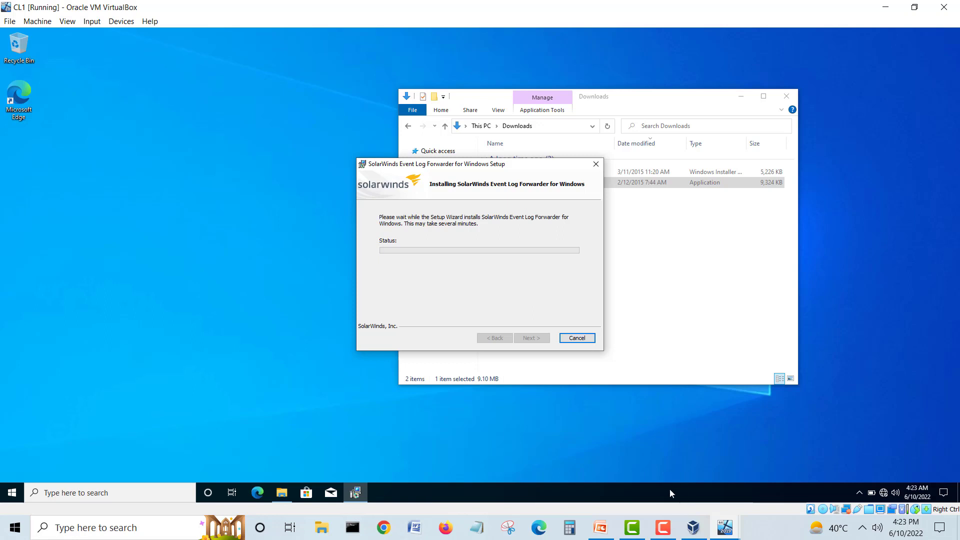
Step: Close DC1's File Explorer and finish the completed forwarder setup on CL1
{"action": "mouse_move", "coordinate": [721, 531]}
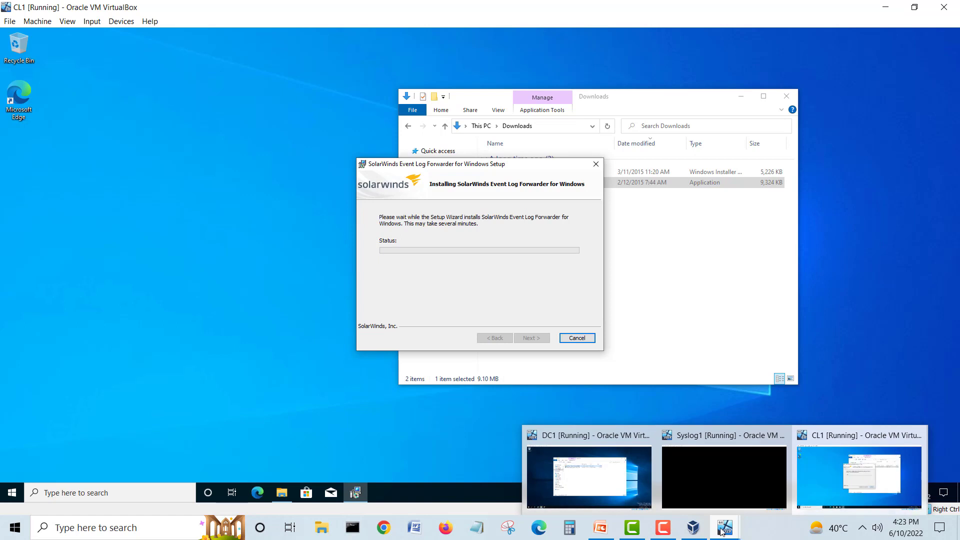
{"action": "left_click", "coordinate": [619, 490]}
{"action": "left_click", "coordinate": [246, 293]}
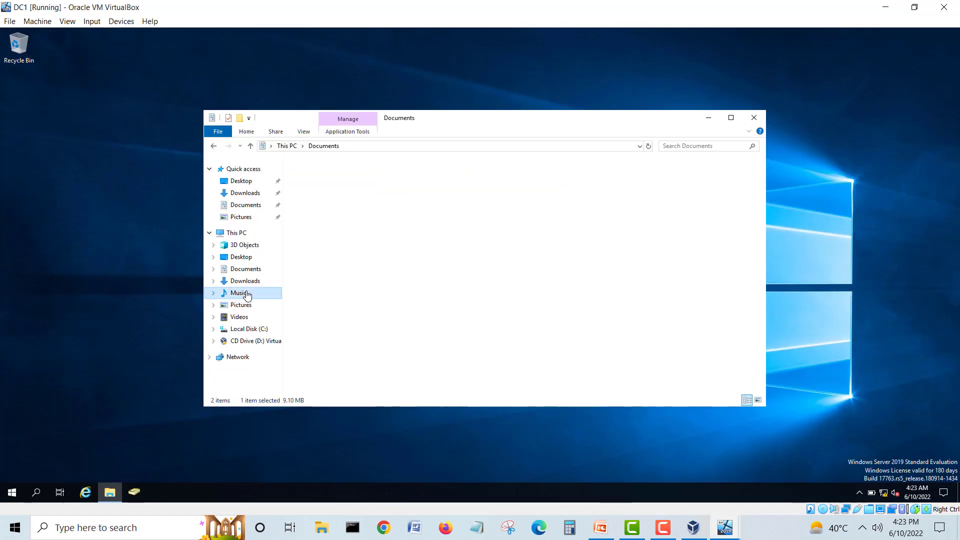
{"action": "left_click", "coordinate": [753, 117]}
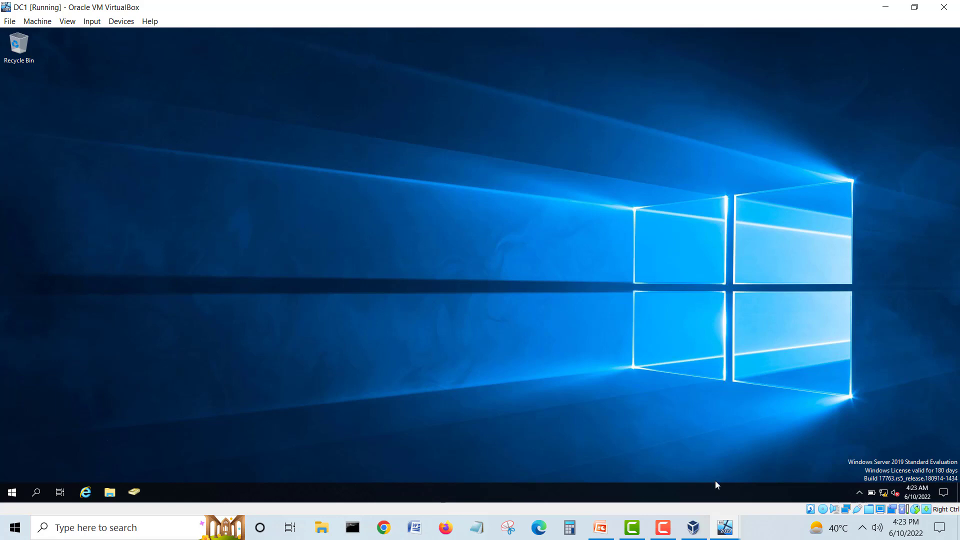
{"action": "mouse_move", "coordinate": [725, 527]}
{"action": "left_click", "coordinate": [823, 472]}
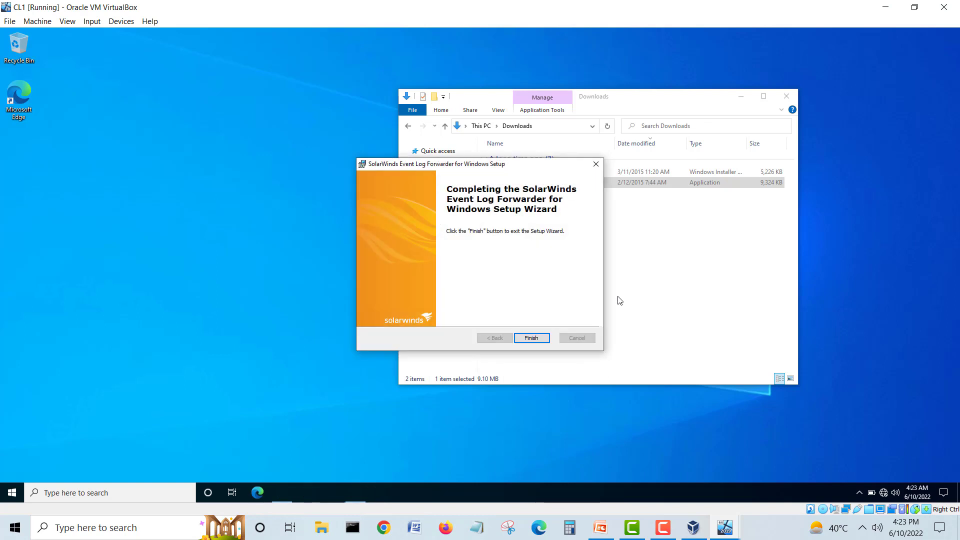
{"action": "left_click", "coordinate": [533, 338]}
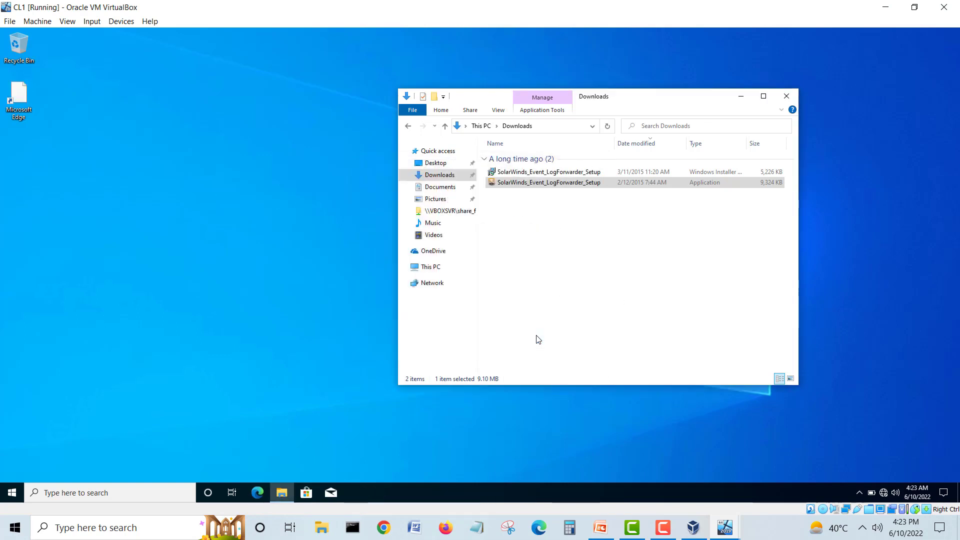
Step: Close the Downloads window and browse CL1's Start app list, expanding Windows Accessories
{"action": "left_click", "coordinate": [787, 96]}
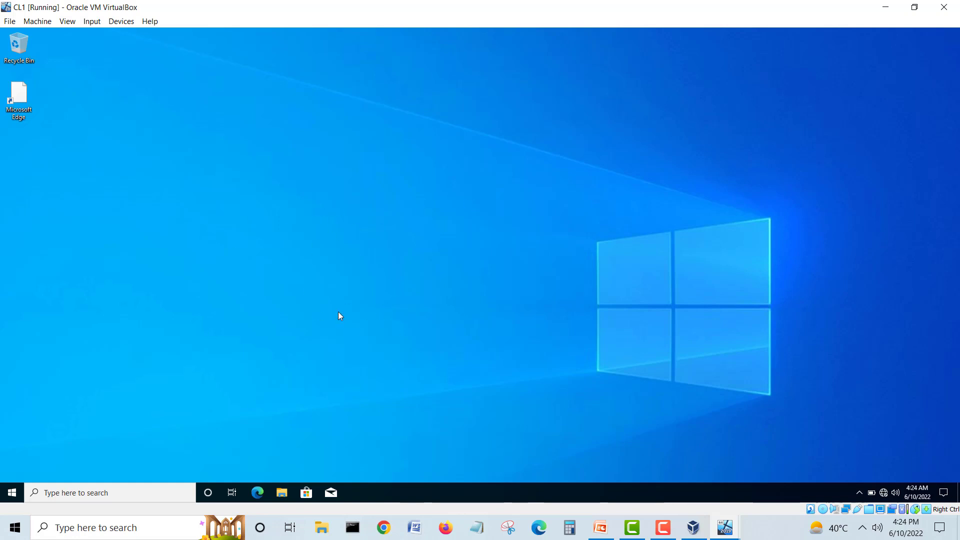
{"action": "left_click", "coordinate": [9, 486]}
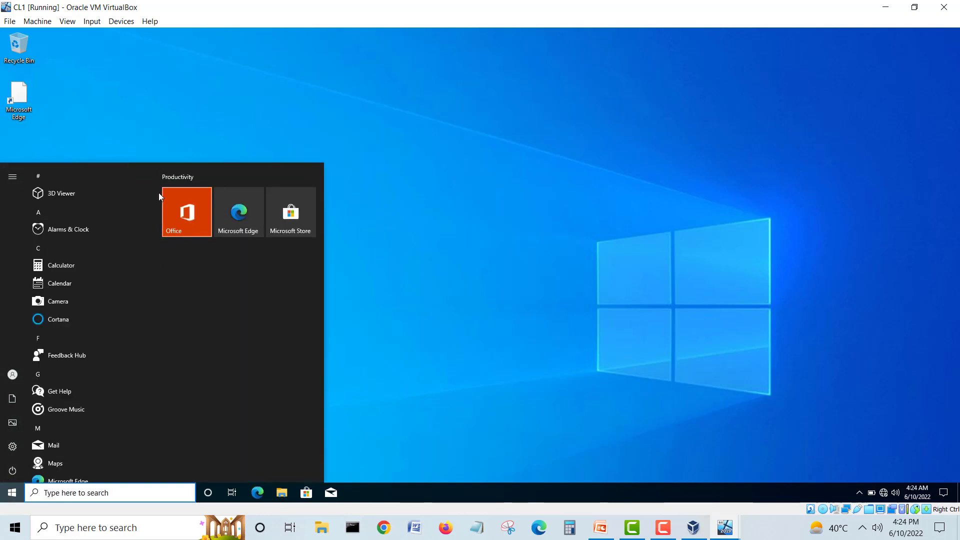
{"action": "left_click_drag", "start_coordinate": [157, 191], "coordinate": [172, 408]}
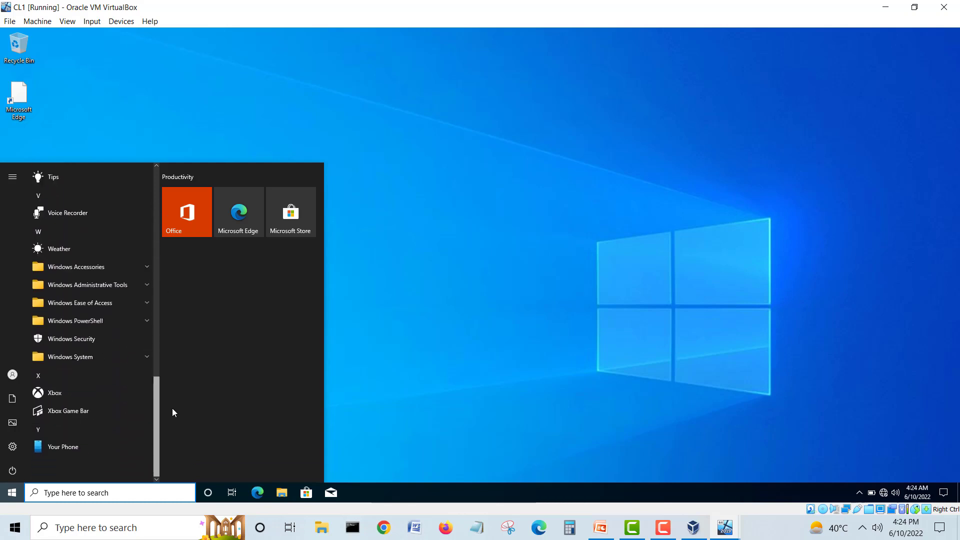
{"action": "left_click", "coordinate": [92, 268]}
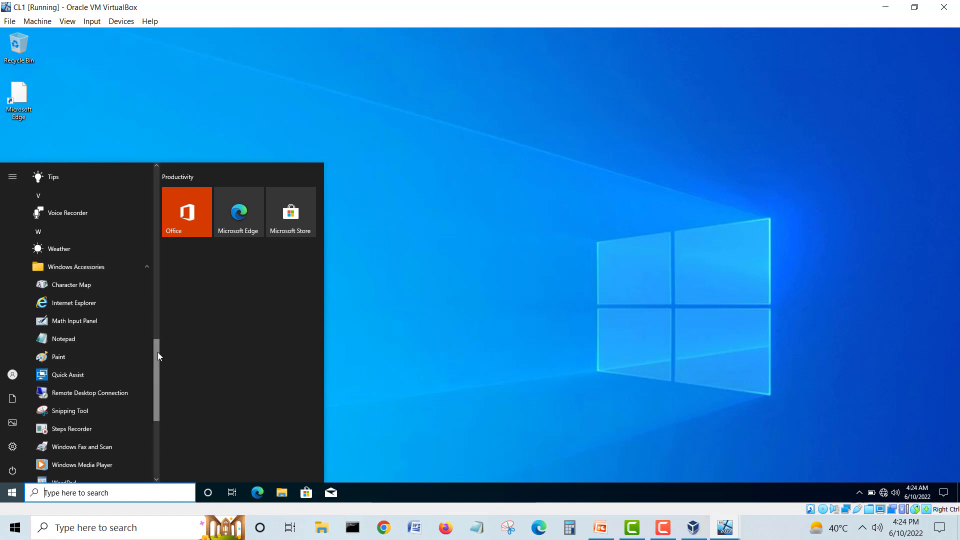
{"action": "left_click_drag", "start_coordinate": [157, 356], "coordinate": [154, 434]}
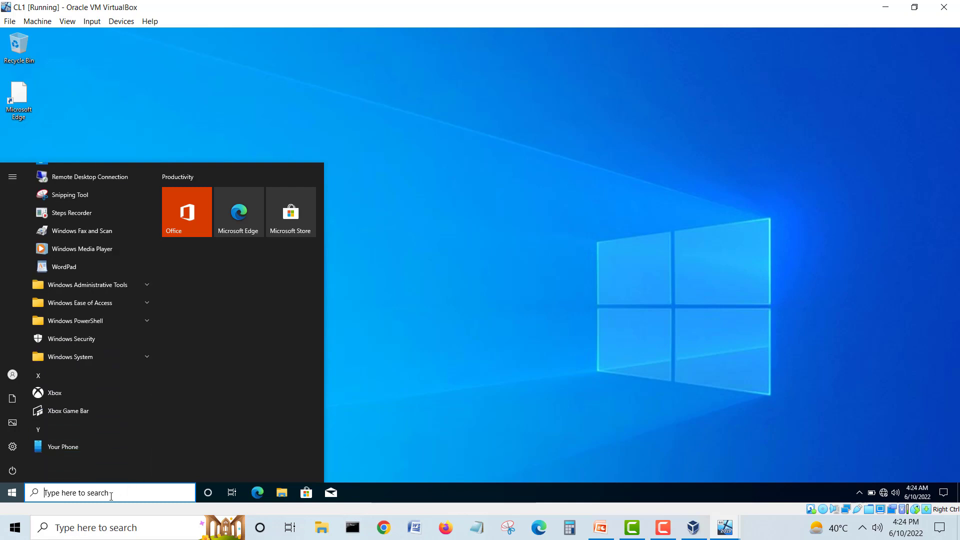
Step: Search Start for 'forw' and launch SolarWinds Event Log Forwarder for Windows, approving UAC
{"action": "left_click", "coordinate": [111, 495]}
{"action": "type", "text": "sys"}
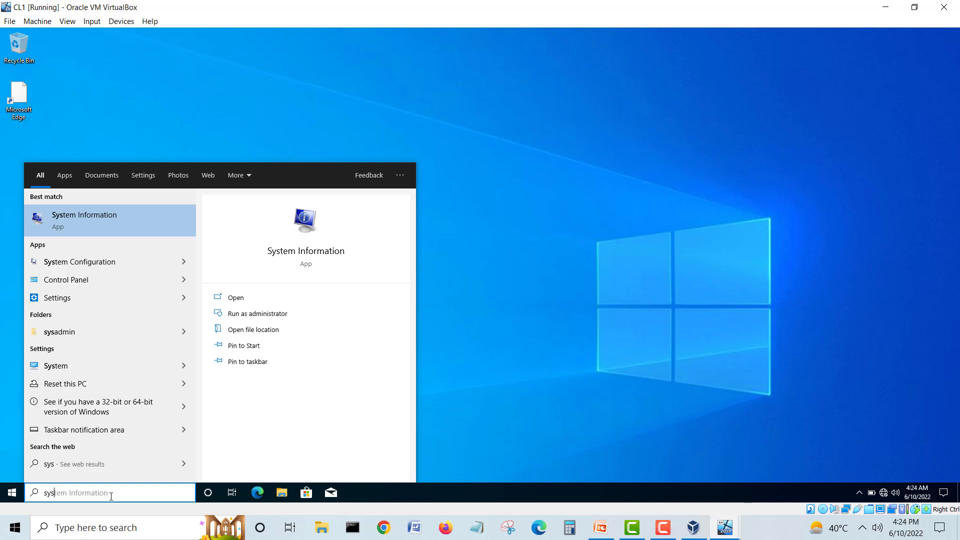
{"action": "key", "text": "BackSpace"}
{"action": "key", "text": "BackSpace"}
{"action": "key", "text": "BackSpace"}
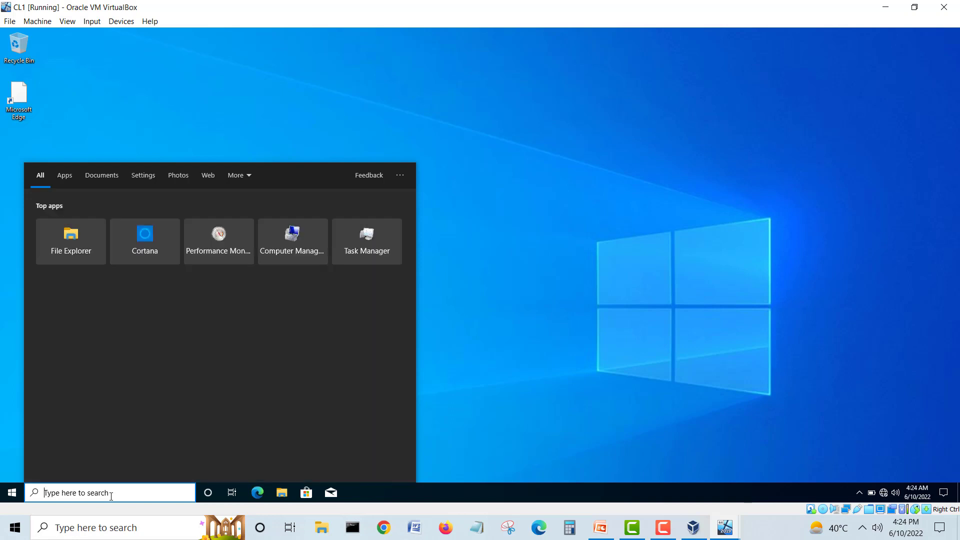
{"action": "type", "text": "for"}
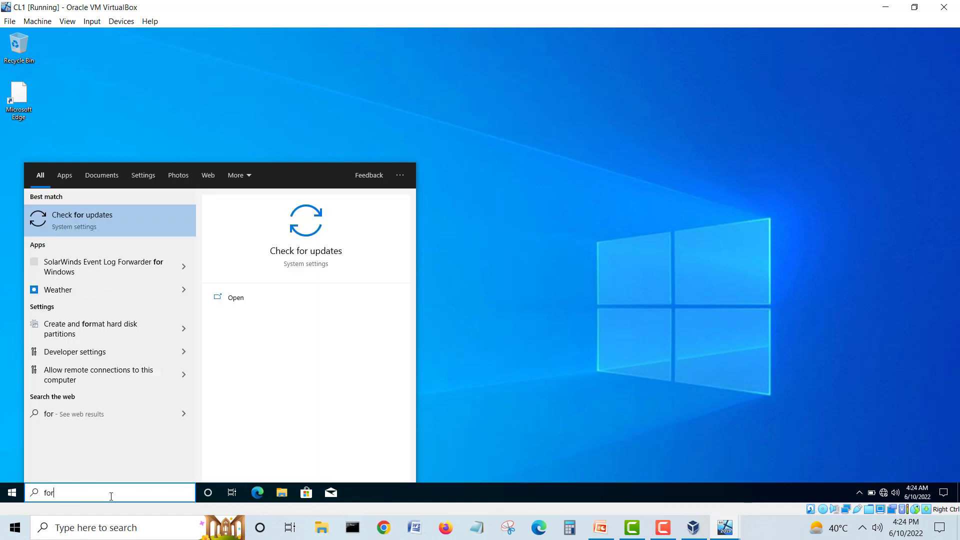
{"action": "type", "text": "w"}
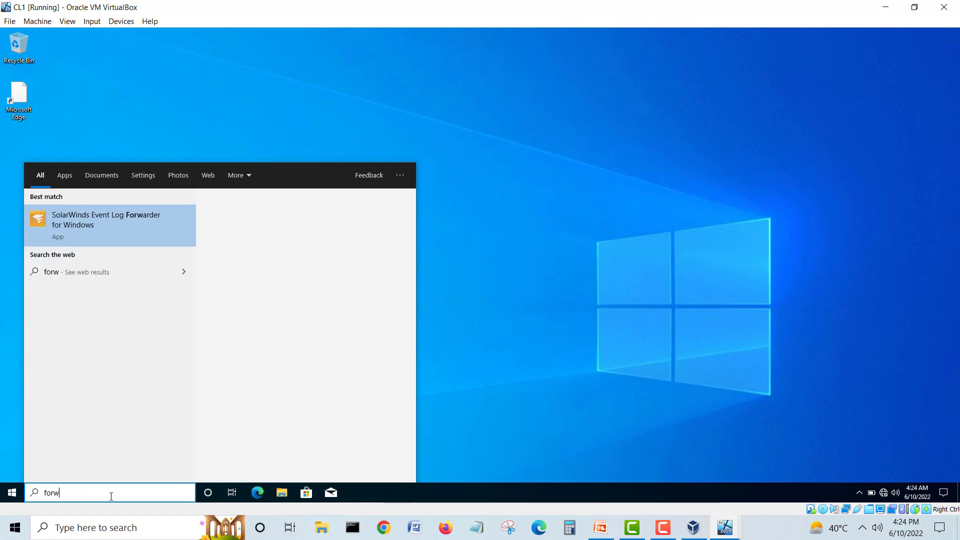
{"action": "left_click", "coordinate": [88, 220]}
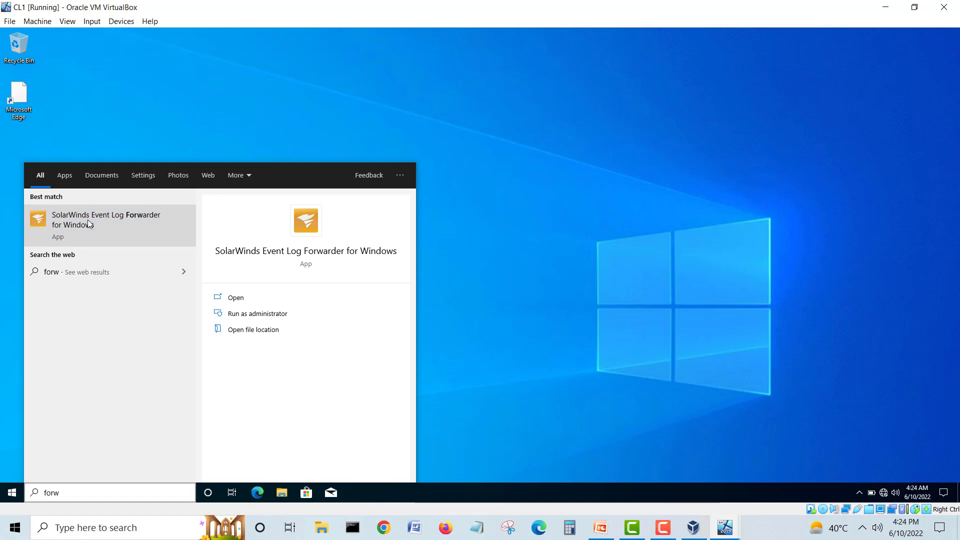
{"action": "left_click", "coordinate": [457, 331]}
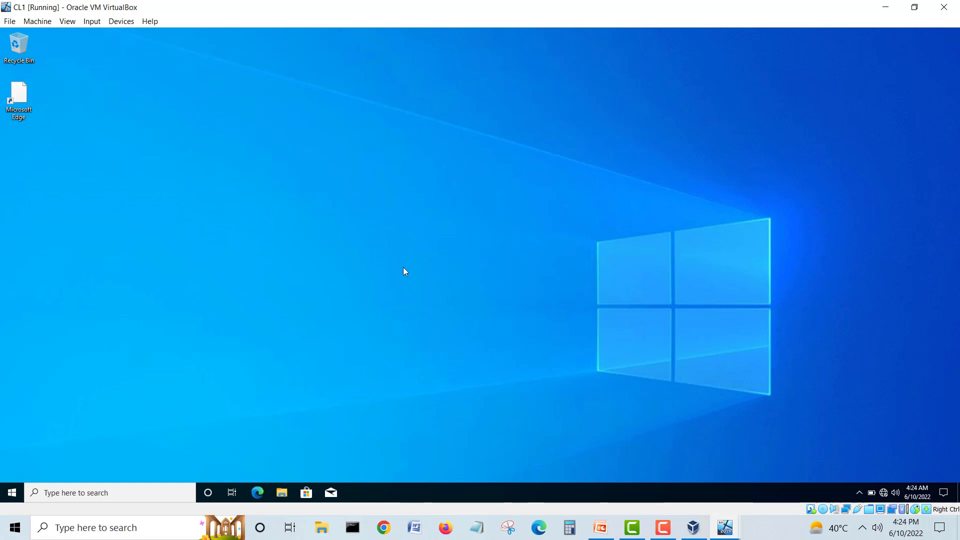
Step: On DC1, search Start for 'forwar' and then 'solarwind', finding no results
{"action": "left_click", "coordinate": [724, 527]}
{"action": "left_click", "coordinate": [594, 478]}
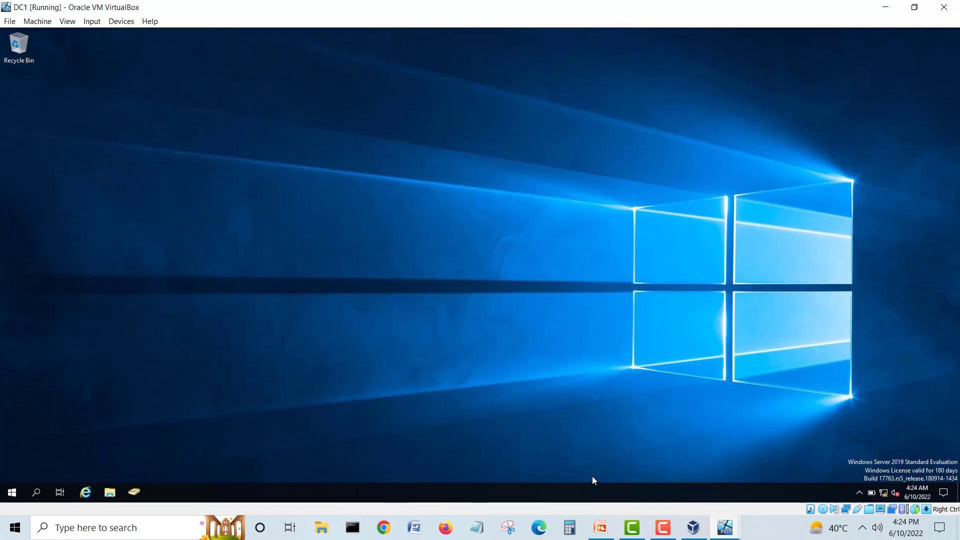
{"action": "left_click", "coordinate": [10, 493]}
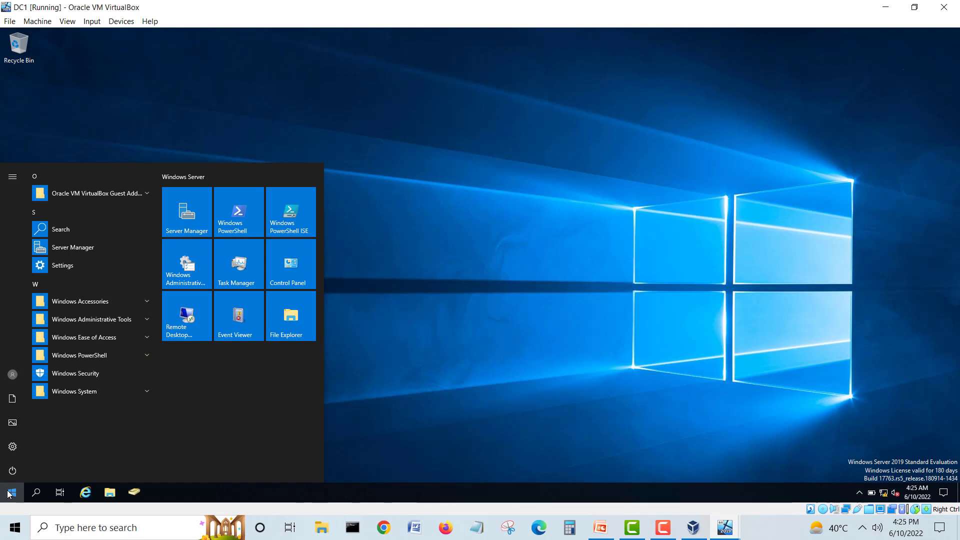
{"action": "type", "text": "c"}
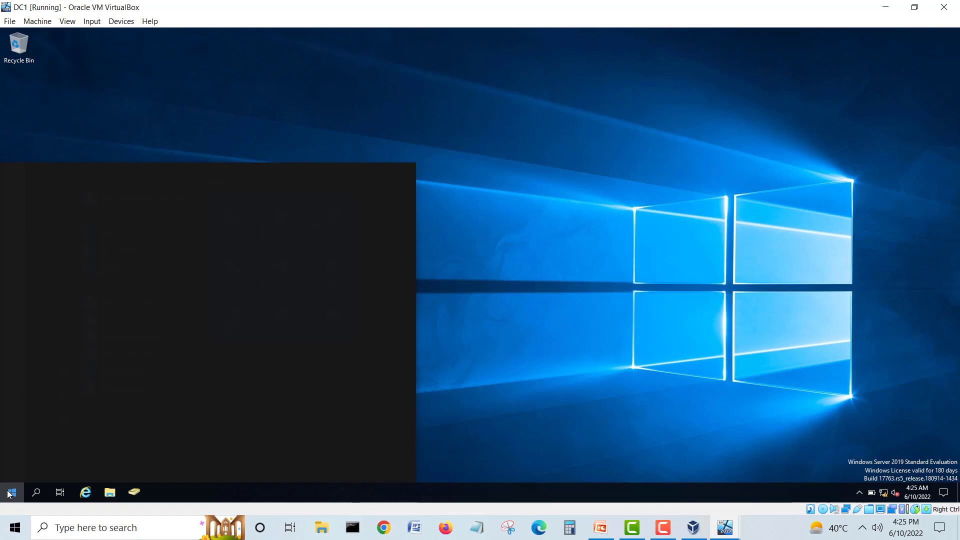
{"action": "type", "text": "forware"}
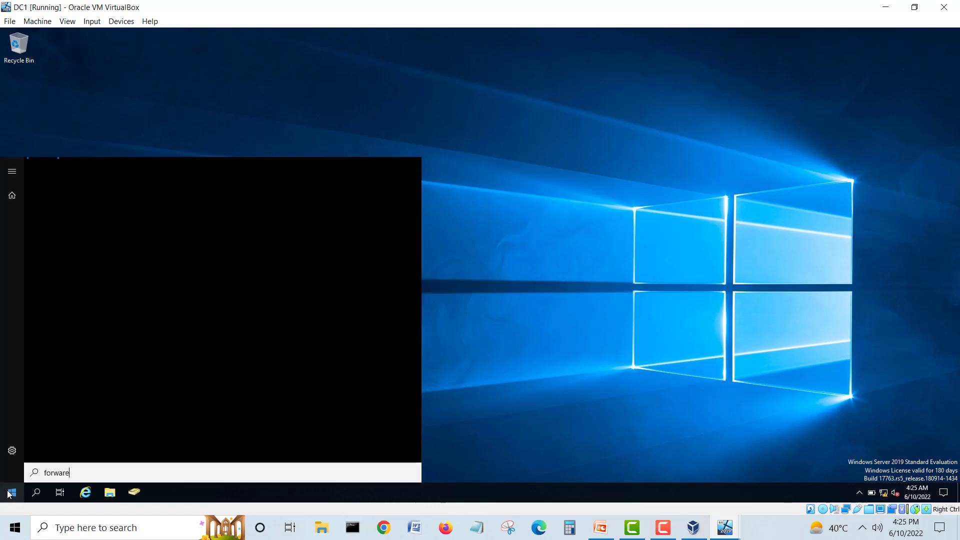
{"action": "key", "text": "BackSpace"}
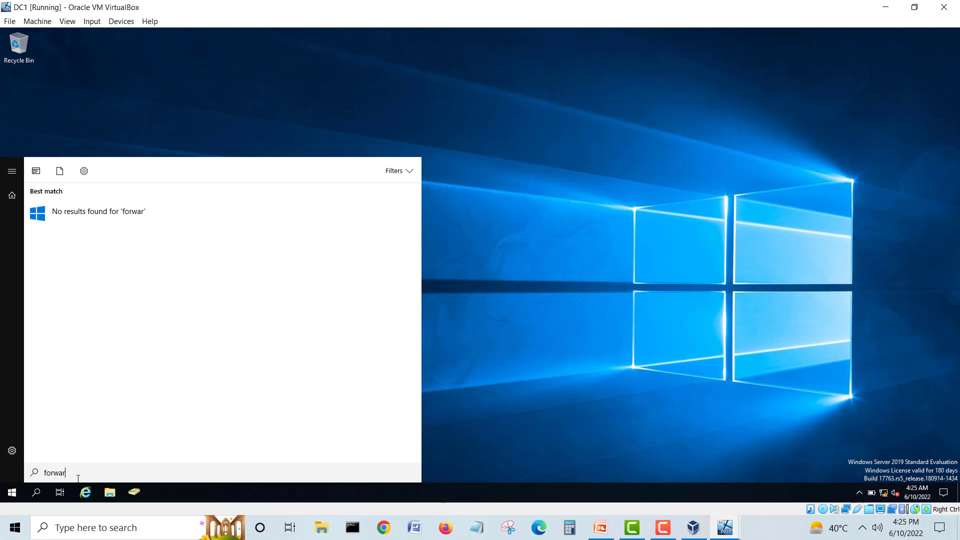
{"action": "left_click_drag", "start_coordinate": [68, 473], "coordinate": [15, 470]}
{"action": "type", "text": "solarwind"}
{"action": "left_click", "coordinate": [720, 531]}
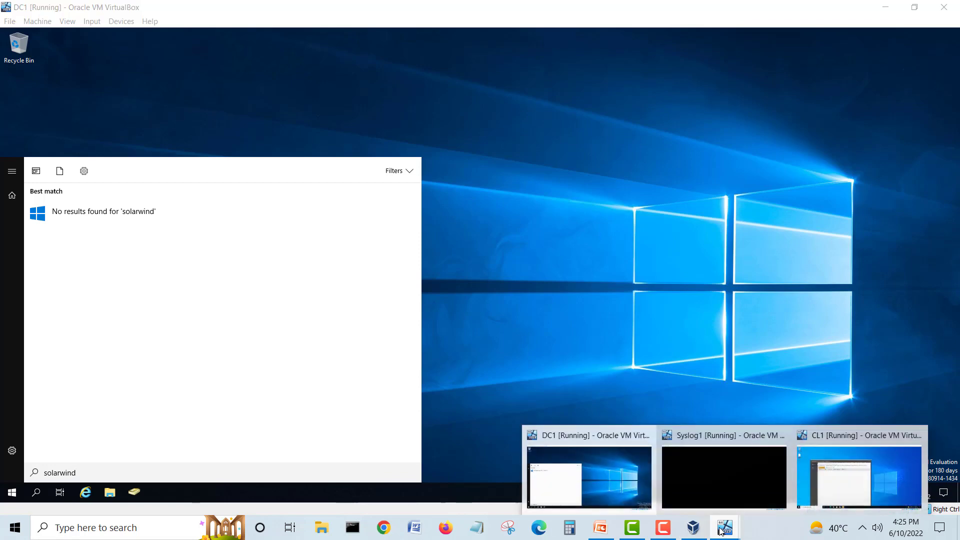
Step: Move the forwarder dashboard up on CL1, then bring DC1 back to the front
{"action": "left_click", "coordinate": [808, 483]}
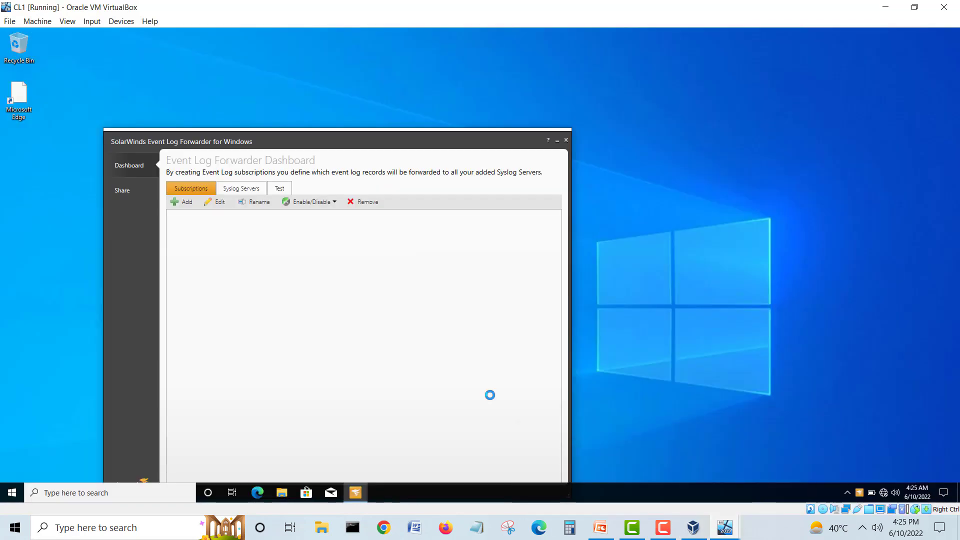
{"action": "left_click_drag", "start_coordinate": [339, 141], "coordinate": [468, 60]}
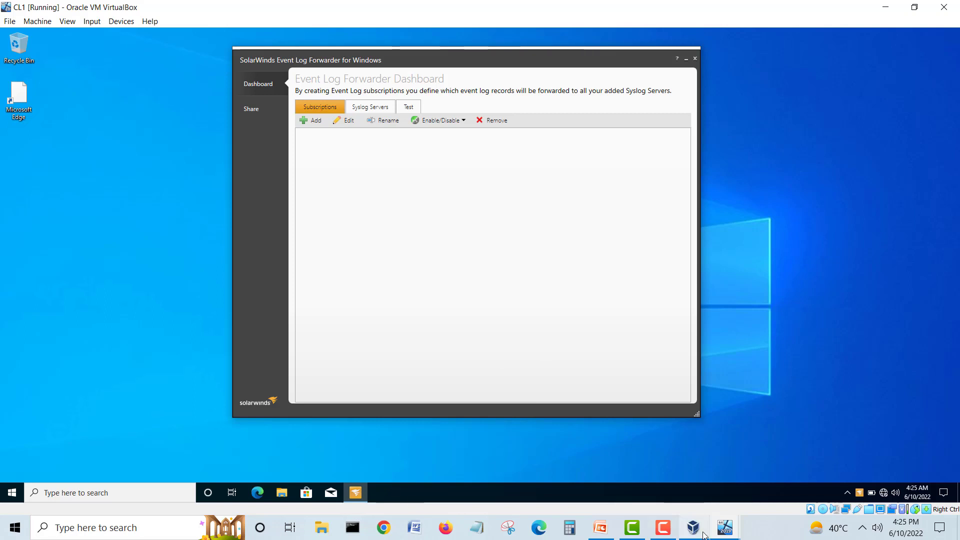
{"action": "mouse_move", "coordinate": [724, 526]}
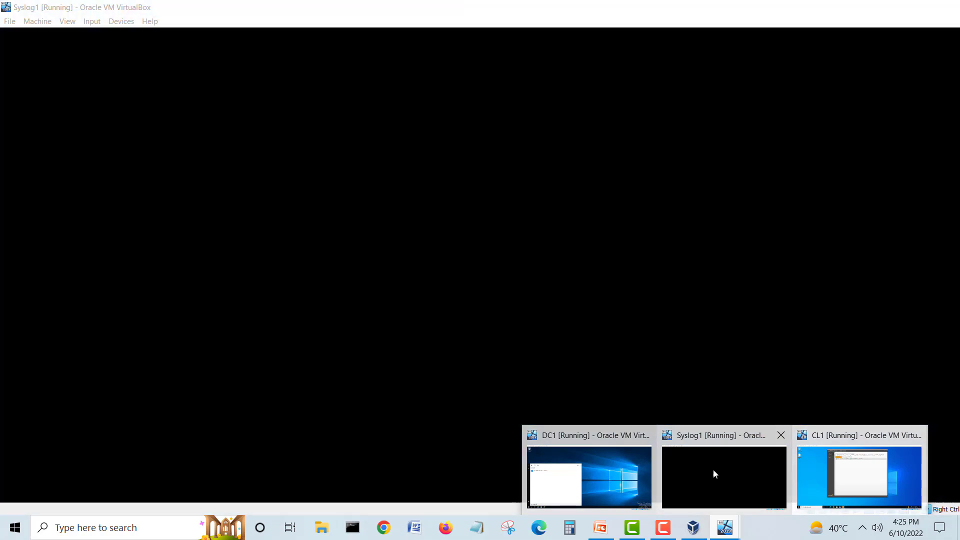
{"action": "left_click", "coordinate": [623, 467]}
Step: Retry DC1 Start searches for 'solar', 'syslog' and 'solarwind'
{"action": "left_click", "coordinate": [36, 468]}
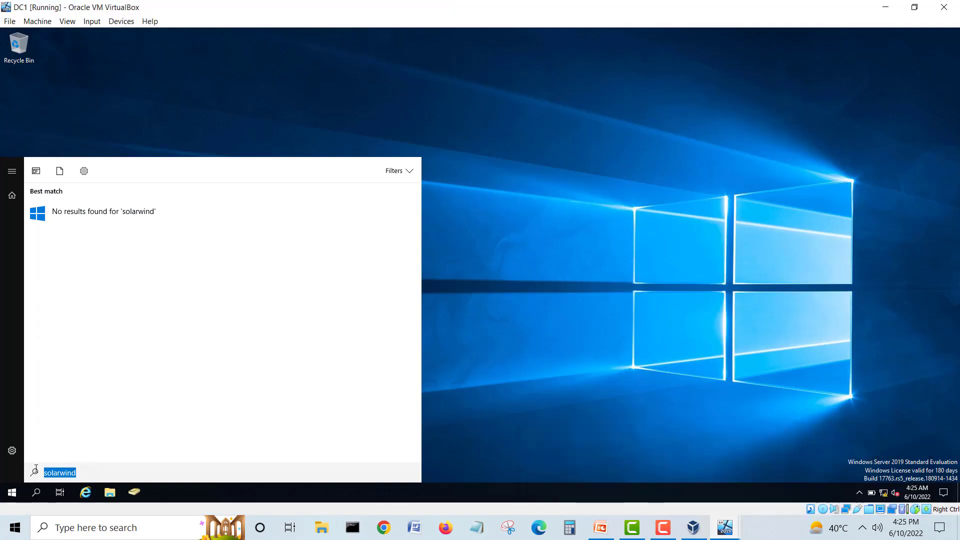
{"action": "type", "text": "solar"}
{"action": "key", "text": "BackSpace"}
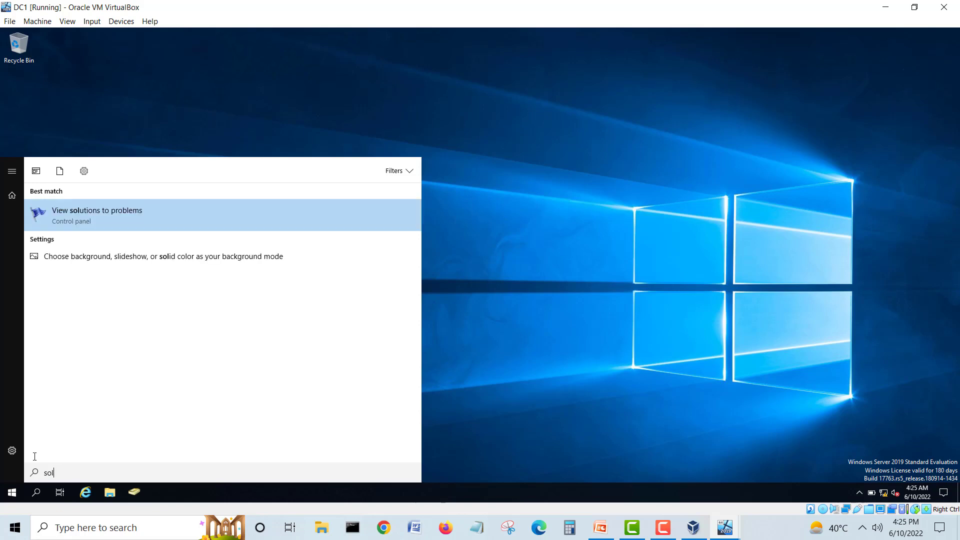
{"action": "key", "text": "BackSpace"}
{"action": "key", "text": "BackSpace"}
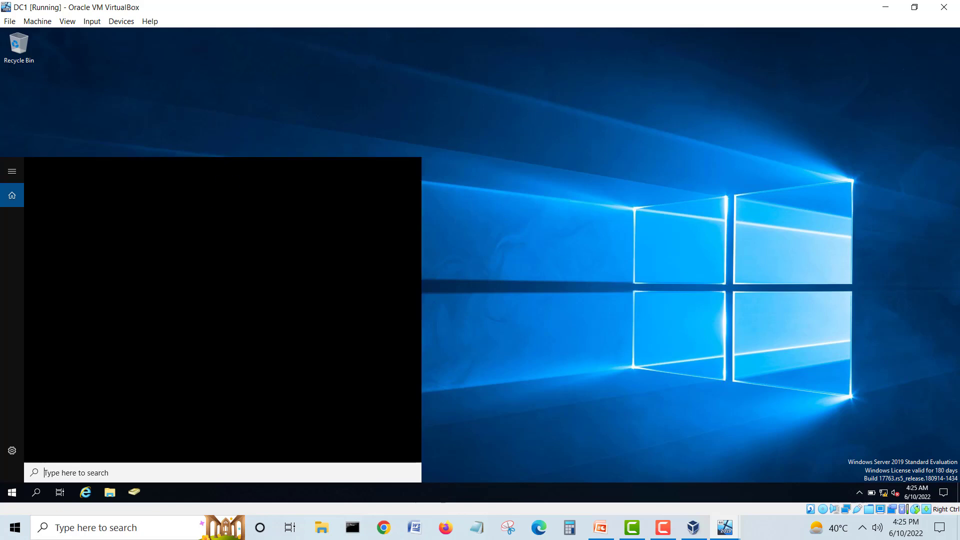
{"action": "type", "text": "sysl"}
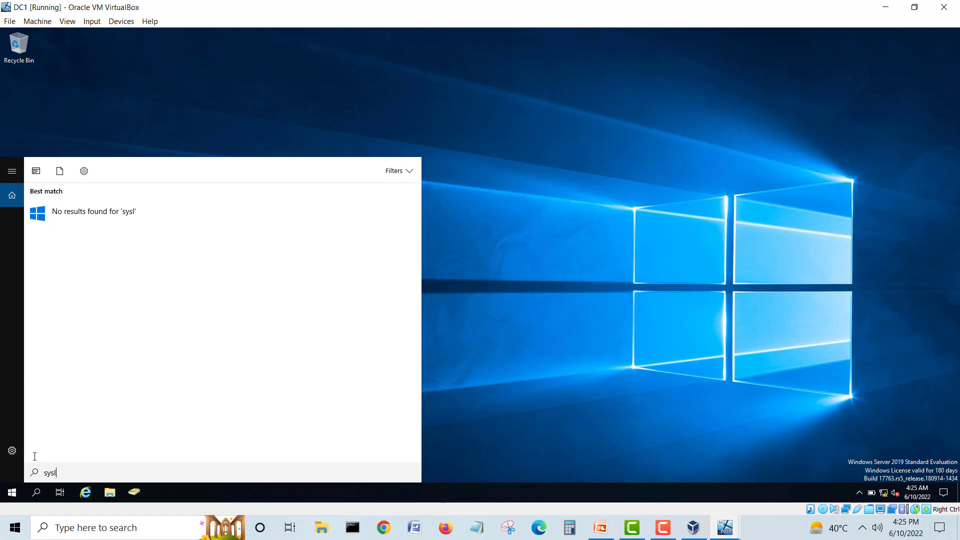
{"action": "type", "text": "og"}
{"action": "key", "text": "BackSpace"}
{"action": "key", "text": "BackSpace"}
{"action": "key", "text": "BackSpace"}
{"action": "key", "text": "BackSpace"}
{"action": "key", "text": "BackSpace"}
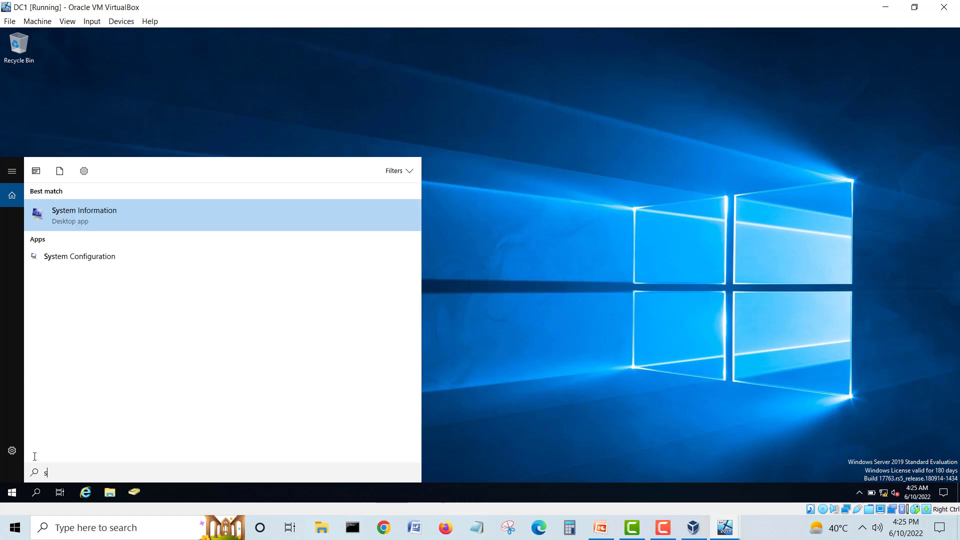
{"action": "key", "text": "BackSpace"}
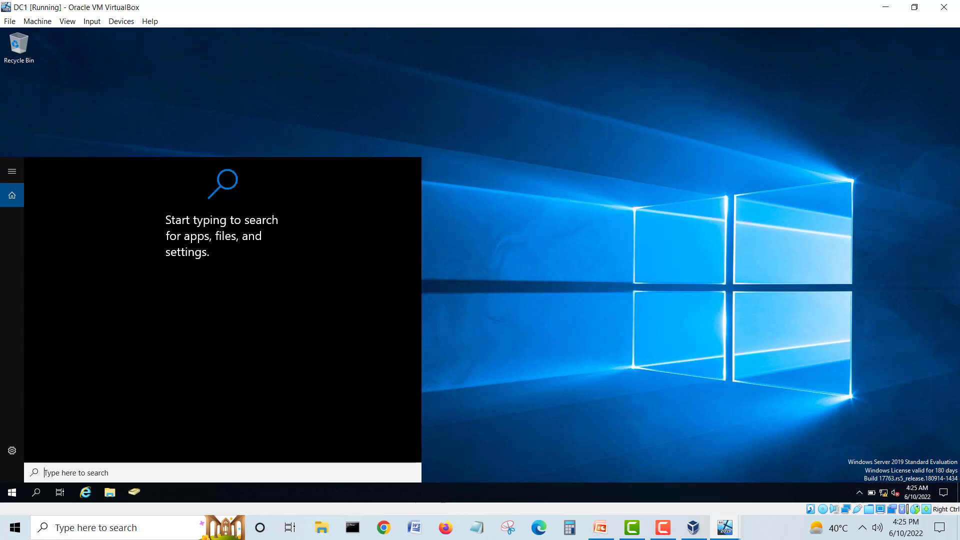
{"action": "type", "text": "sol"}
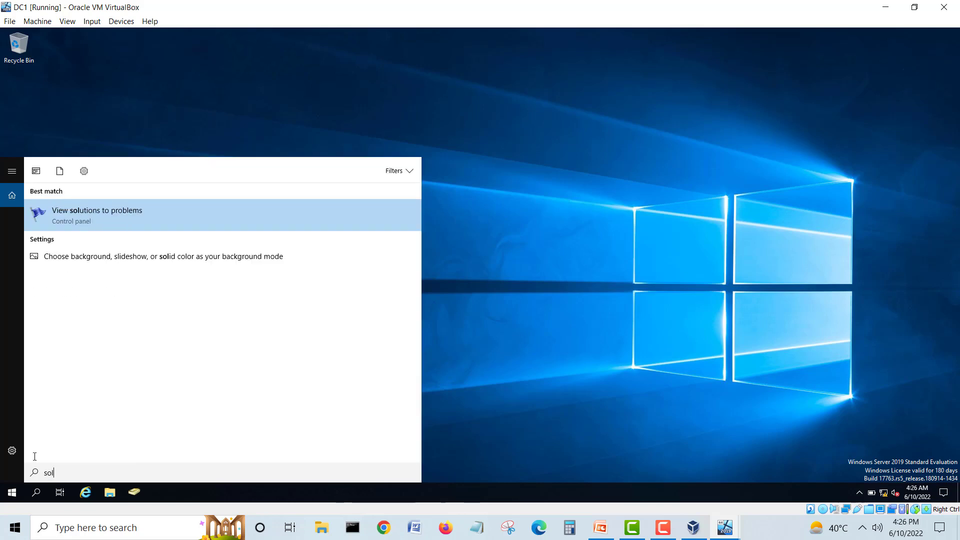
{"action": "type", "text": "arwind"}
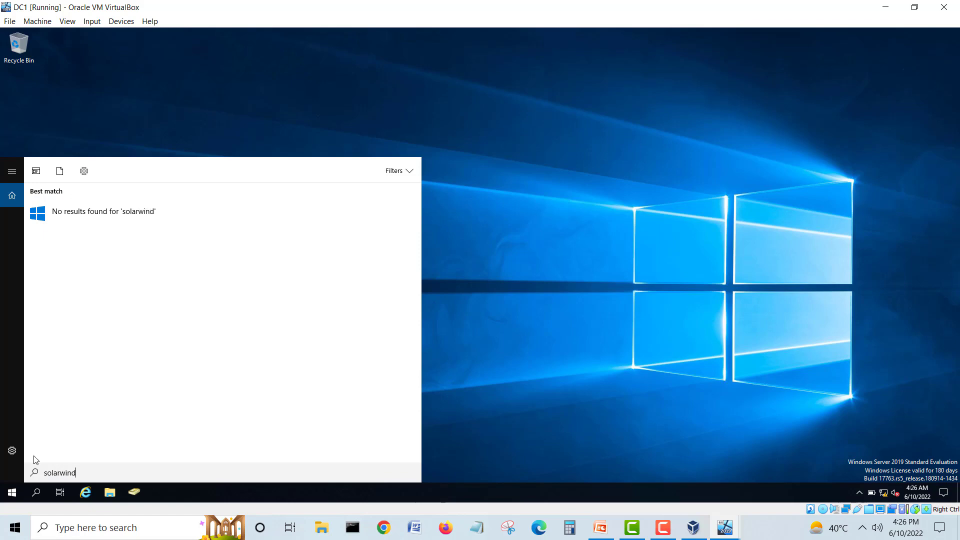
Step: Browse DC1's Start menu app groups and open Active Directory Users and Computers
{"action": "left_click", "coordinate": [13, 494]}
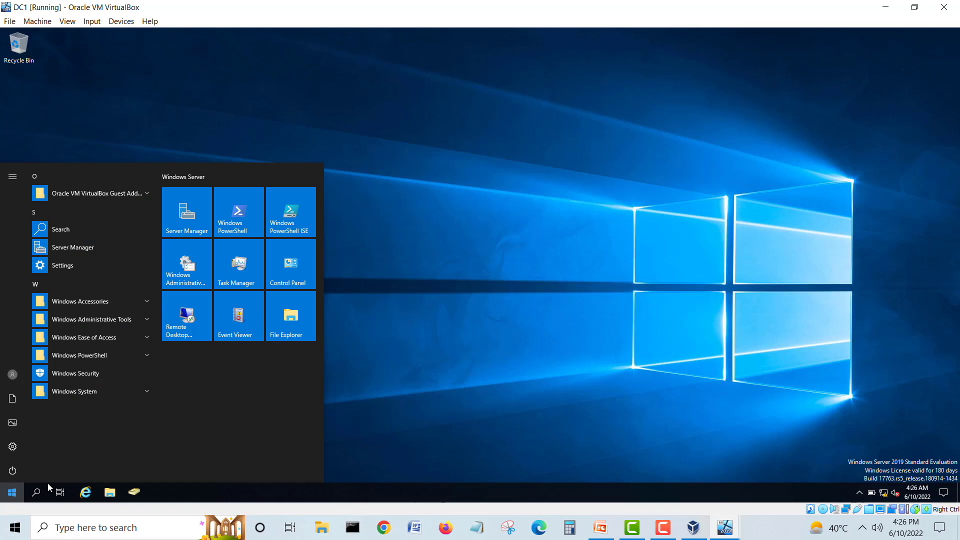
{"action": "left_click", "coordinate": [107, 303]}
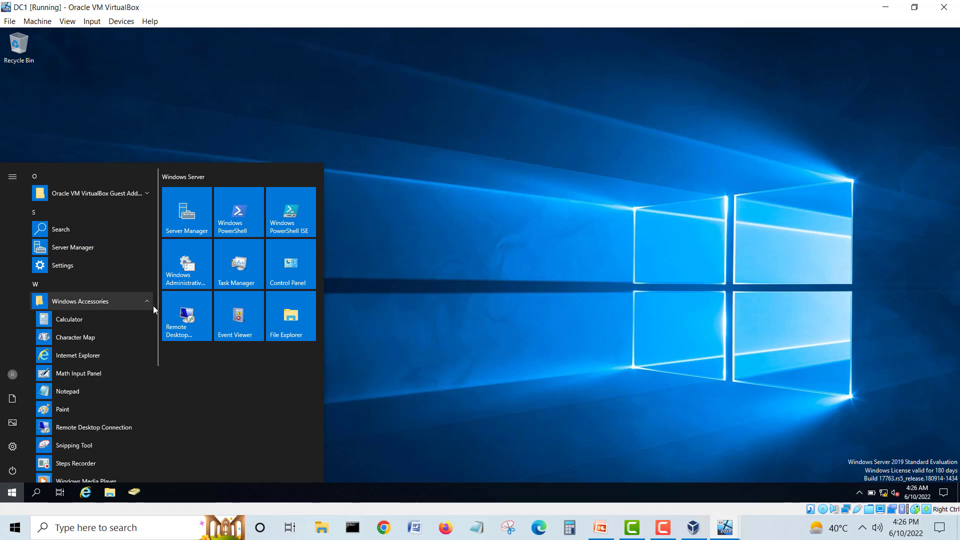
{"action": "scroll", "coordinate": [157, 328], "scroll_direction": "down", "scroll_amount": 2}
{"action": "left_click_drag", "start_coordinate": [158, 328], "coordinate": [161, 425]}
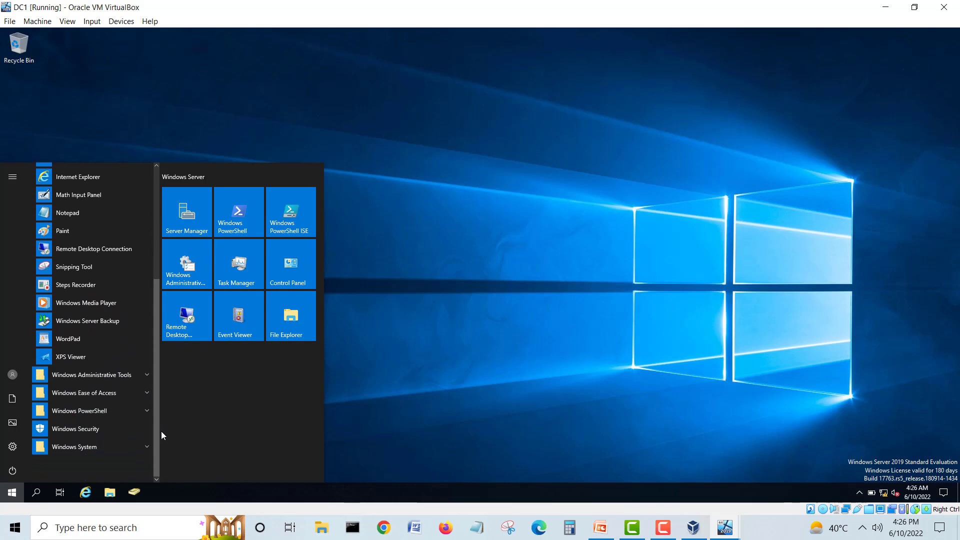
{"action": "left_click", "coordinate": [147, 375]}
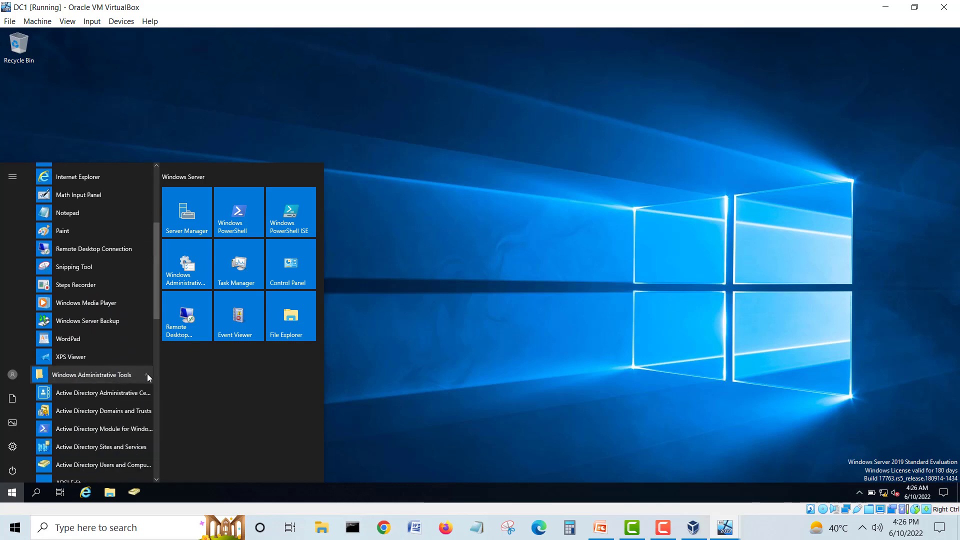
{"action": "scroll", "coordinate": [147, 374], "scroll_direction": "down", "scroll_amount": 3}
{"action": "scroll", "coordinate": [147, 373], "scroll_direction": "down", "scroll_amount": 8}
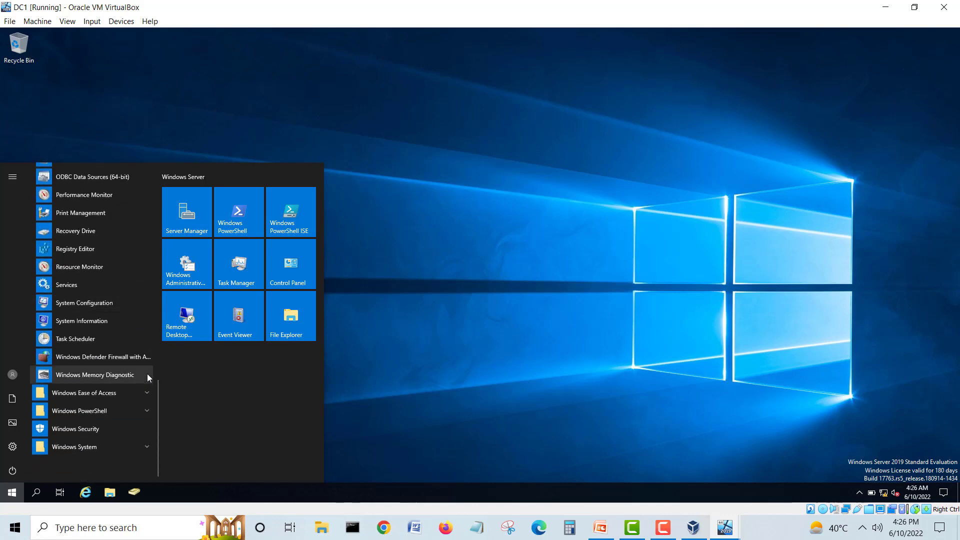
{"action": "left_click", "coordinate": [147, 447]}
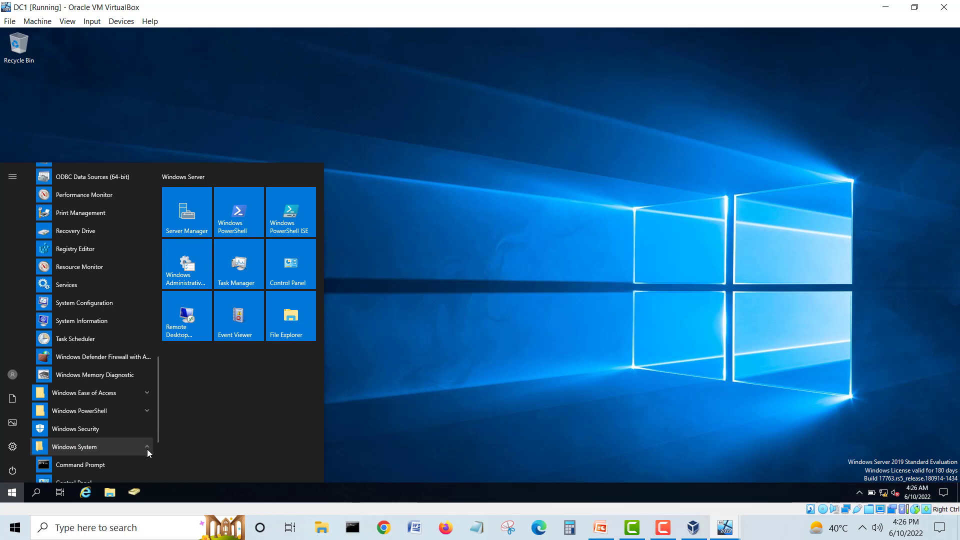
{"action": "left_click", "coordinate": [134, 494]}
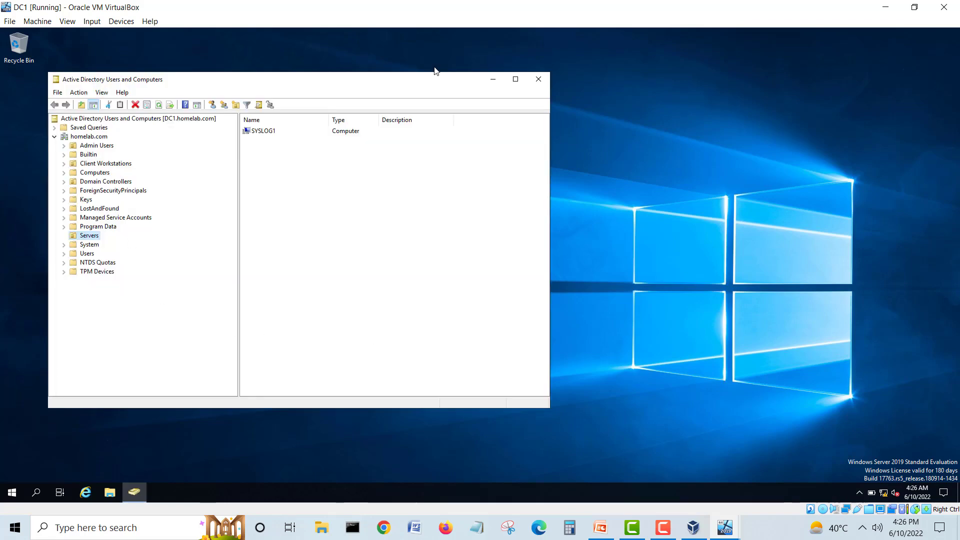
Step: Close ADUC and run LogForwarderClient from Program Files (x86)\SolarWinds\SolarWinds Event Log Forwarder for Windows
{"action": "left_click", "coordinate": [538, 79]}
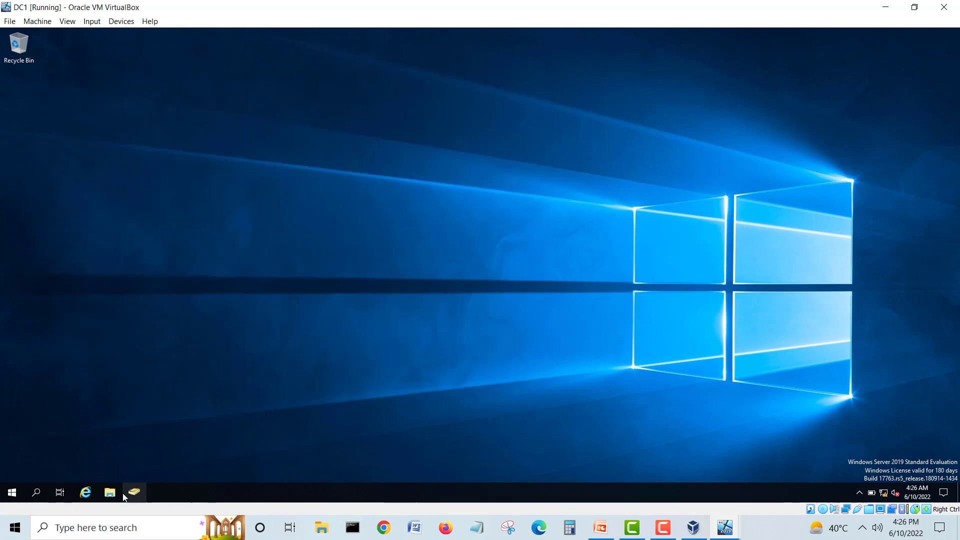
{"action": "left_click", "coordinate": [110, 492]}
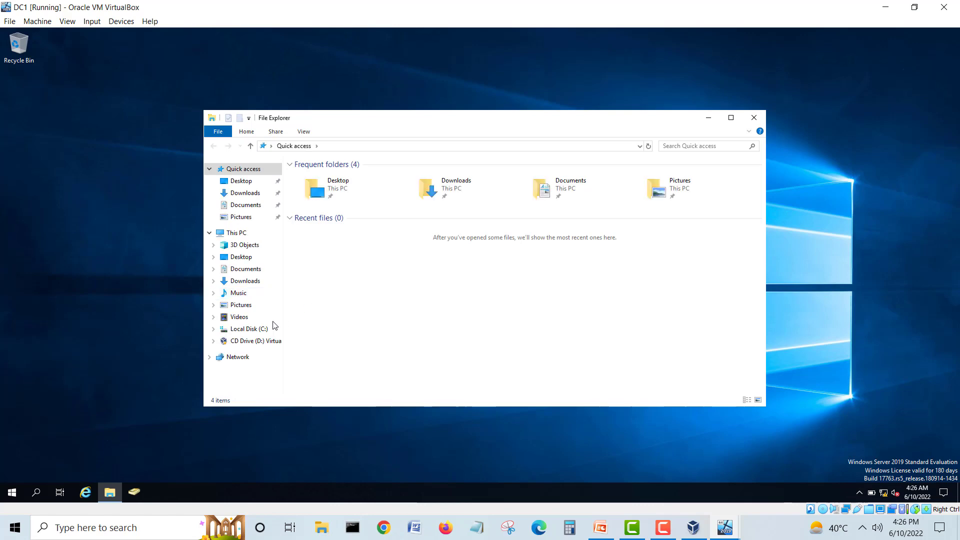
{"action": "left_click", "coordinate": [250, 330]}
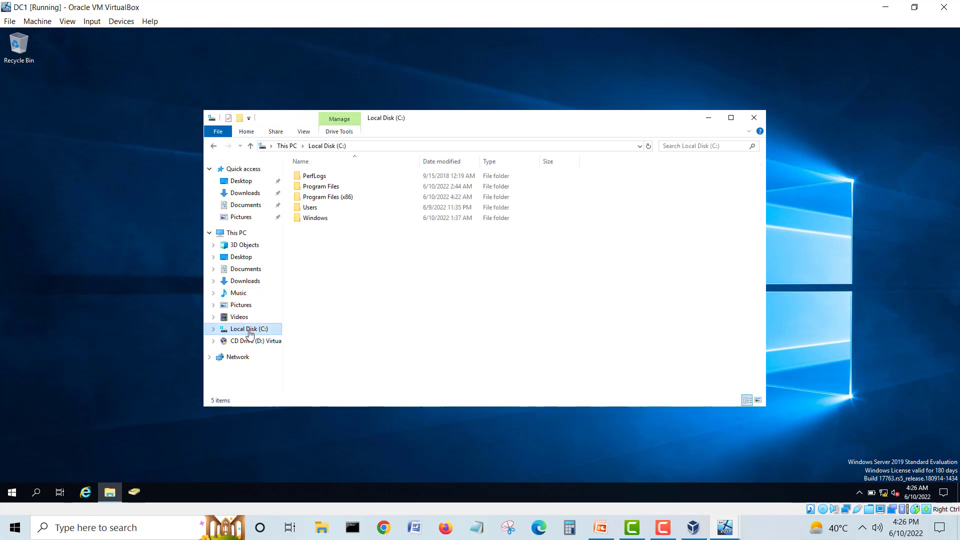
{"action": "double_click", "coordinate": [338, 187]}
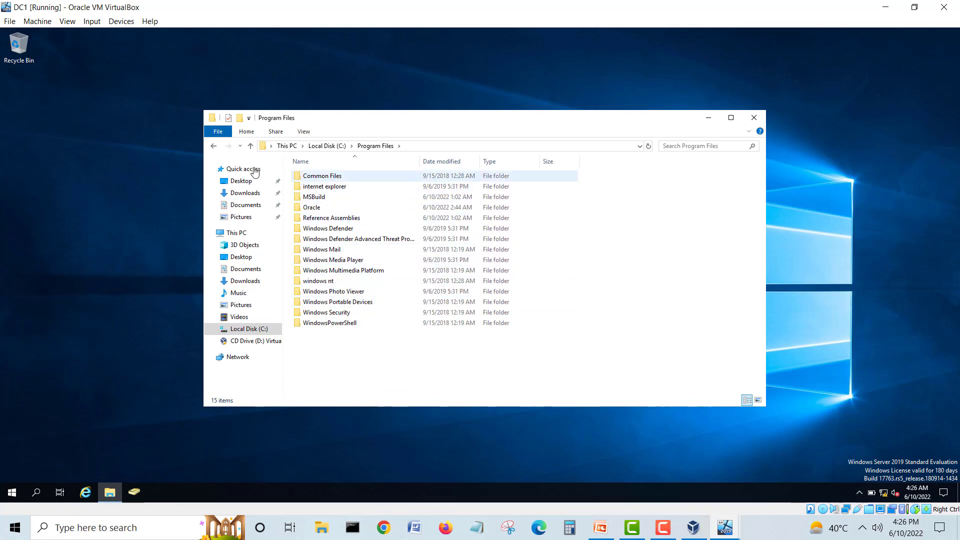
{"action": "left_click", "coordinate": [214, 147]}
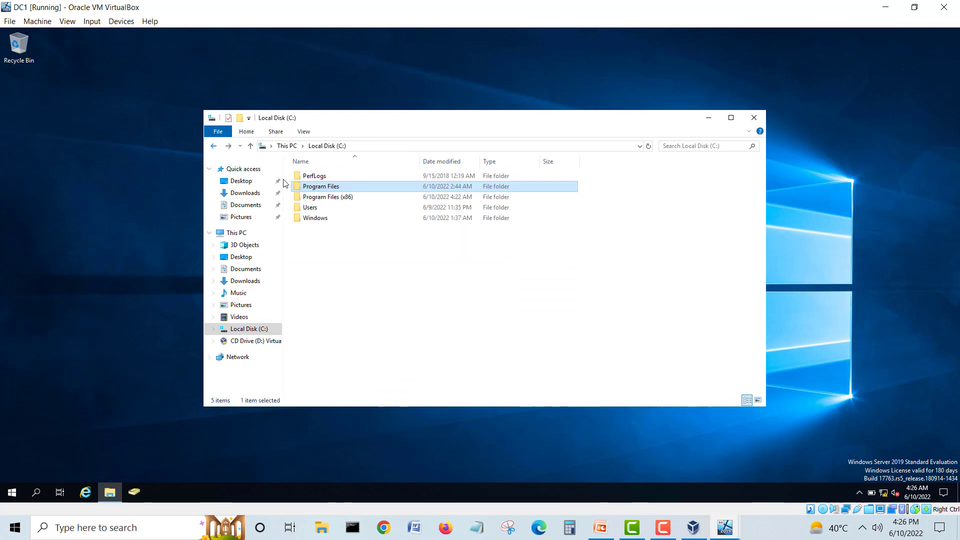
{"action": "double_click", "coordinate": [326, 196]}
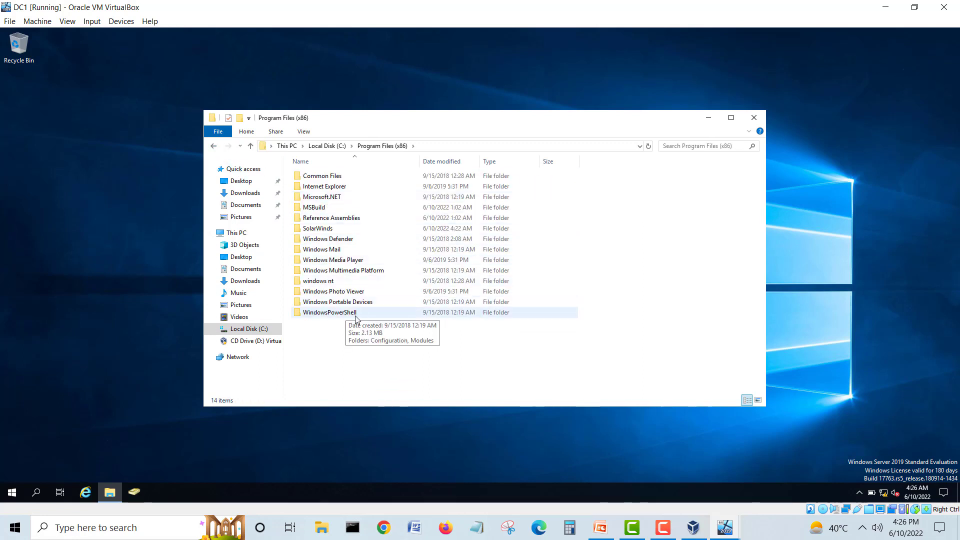
{"action": "double_click", "coordinate": [327, 230]}
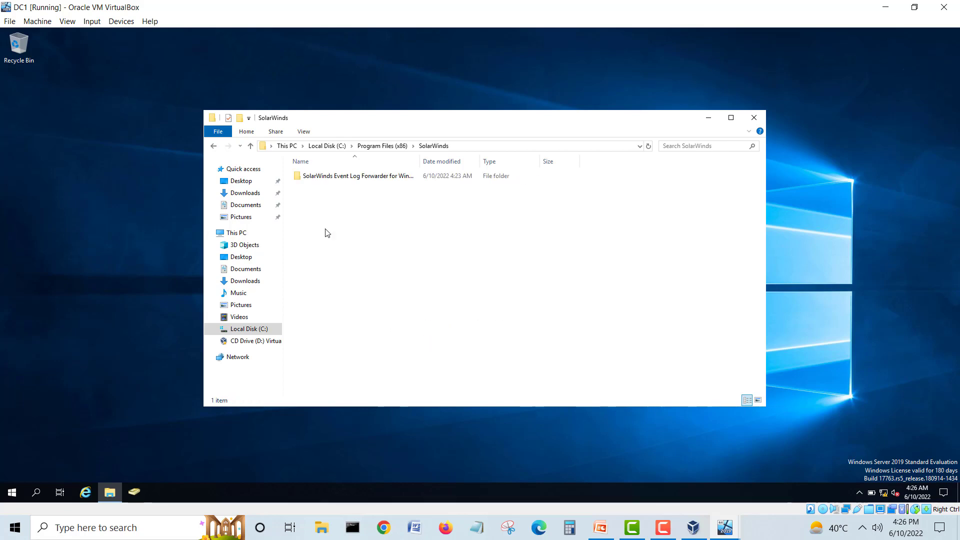
{"action": "double_click", "coordinate": [345, 177]}
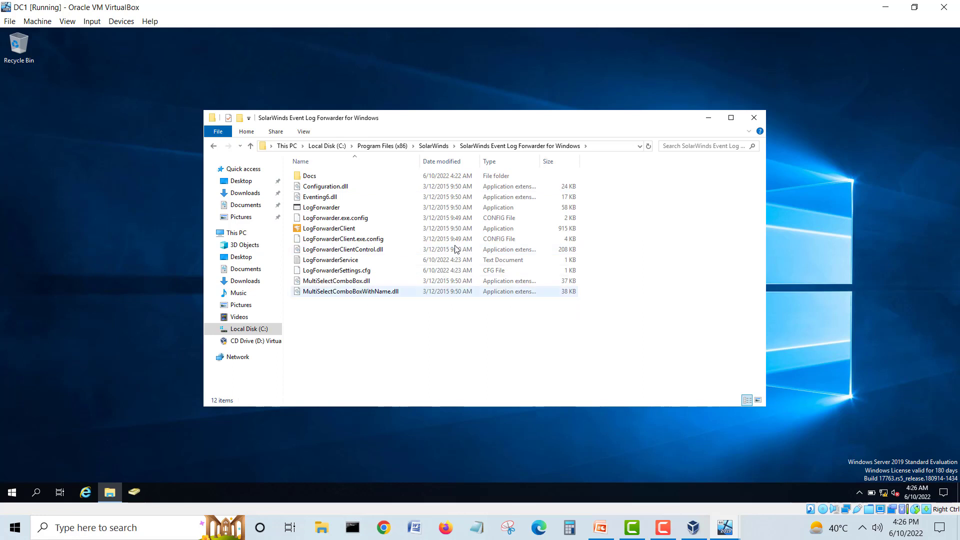
{"action": "left_click", "coordinate": [321, 231]}
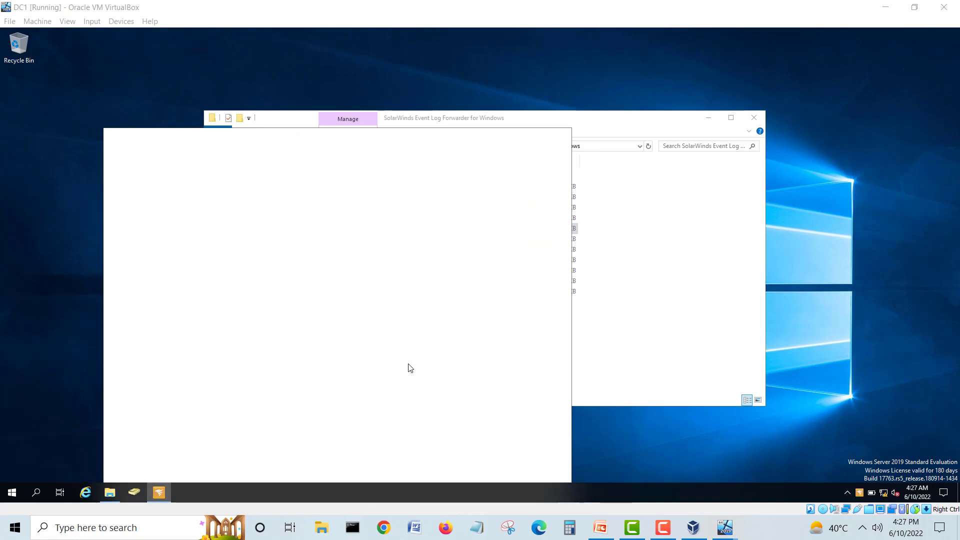
Step: Move DC1's forwarder dashboard up and right, then switch to CL1
{"action": "left_click_drag", "start_coordinate": [308, 136], "coordinate": [493, 76]}
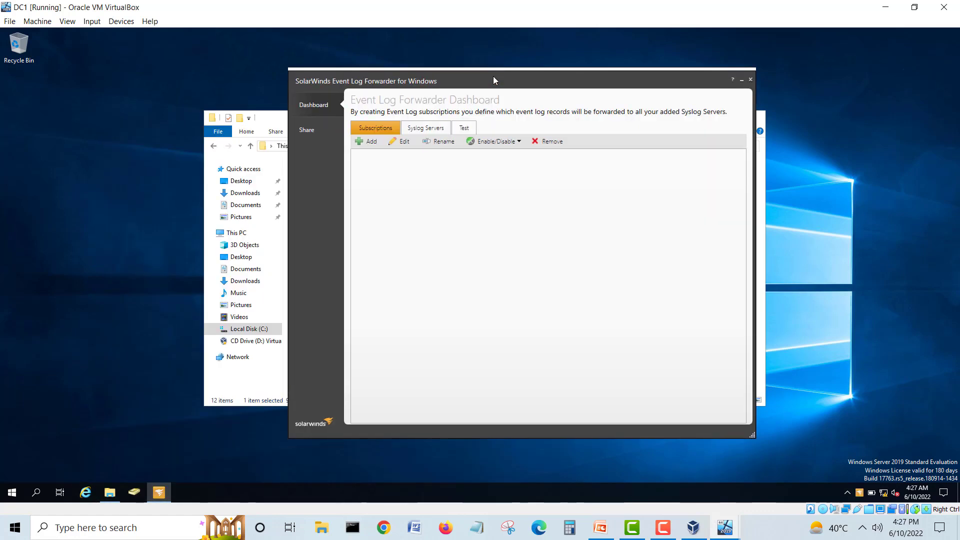
{"action": "mouse_move", "coordinate": [725, 527]}
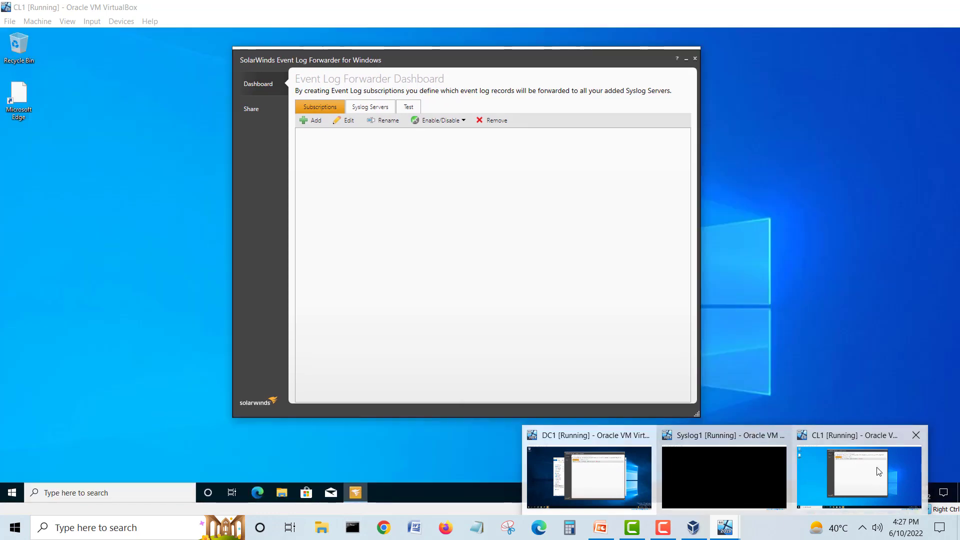
{"action": "left_click", "coordinate": [878, 471]}
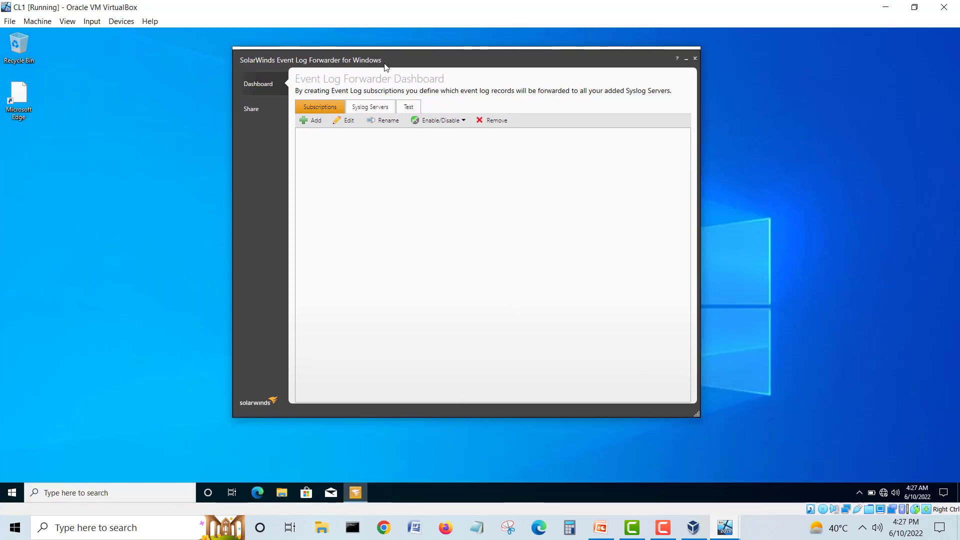
Step: Add Syslog1 at 192.168.240.50, UDP port 514, to CL1's forwarder syslog servers, checking the lab diagram
{"action": "left_click_drag", "start_coordinate": [386, 64], "coordinate": [432, 96]}
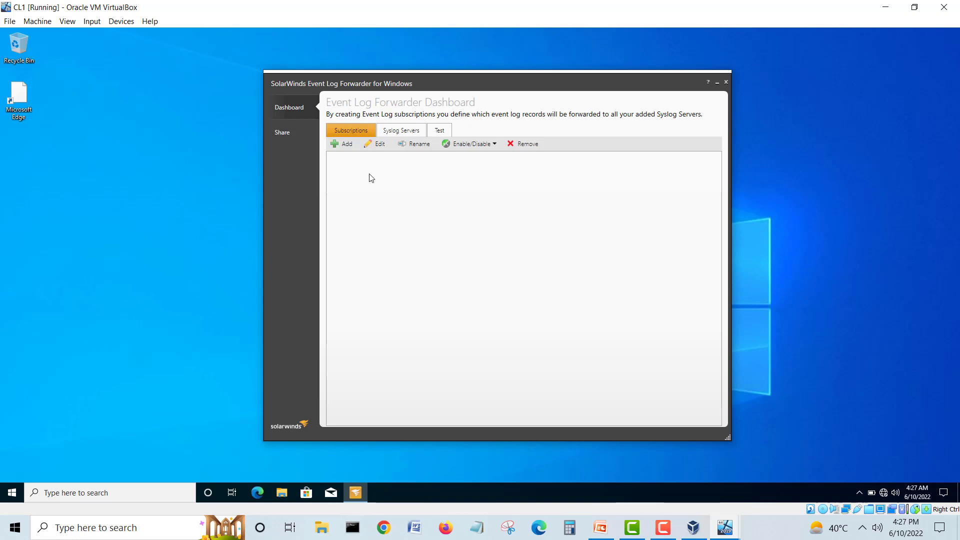
{"action": "left_click", "coordinate": [396, 131]}
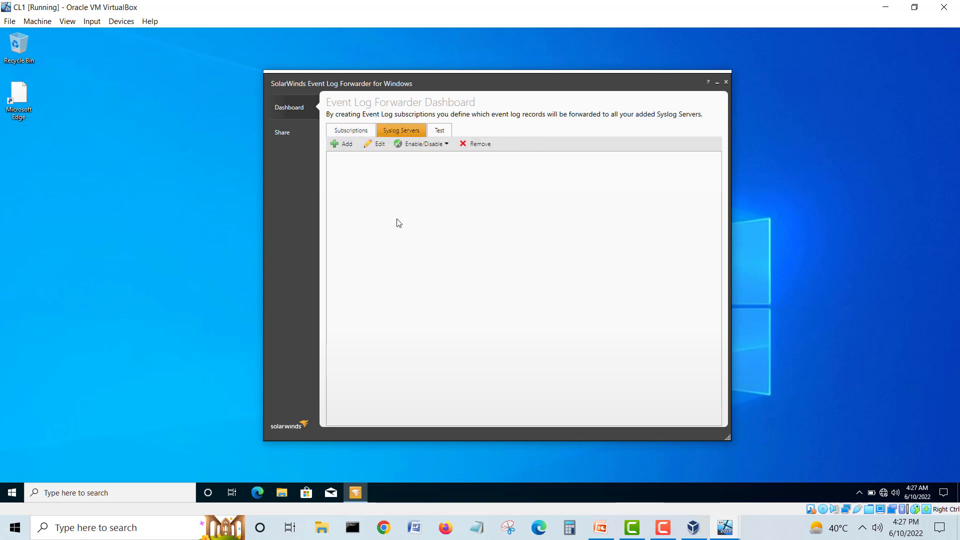
{"action": "left_click", "coordinate": [343, 146]}
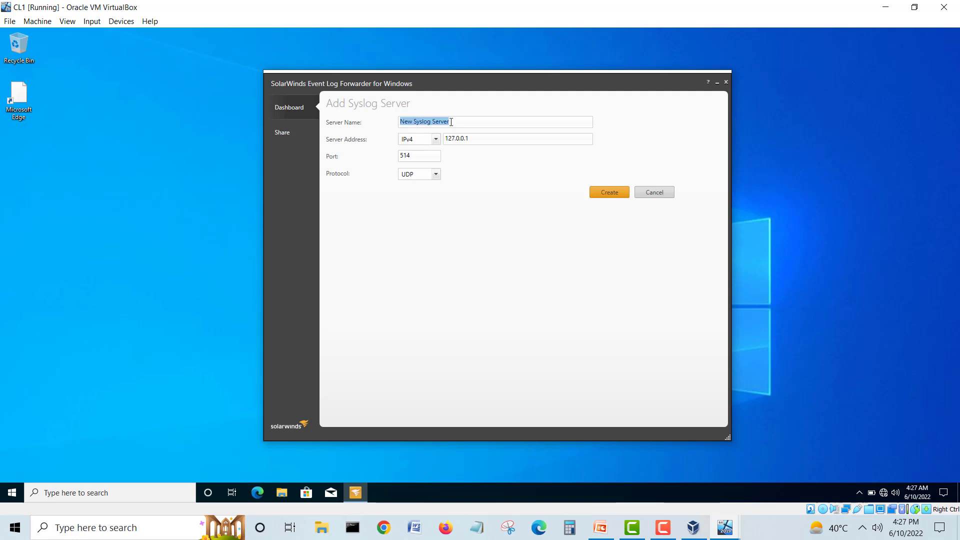
{"action": "type", "text": "Syslog1"}
{"action": "left_click_drag", "start_coordinate": [482, 138], "coordinate": [446, 139]}
{"action": "key", "text": "ctrl+a"}
{"action": "type", "text": "192"}
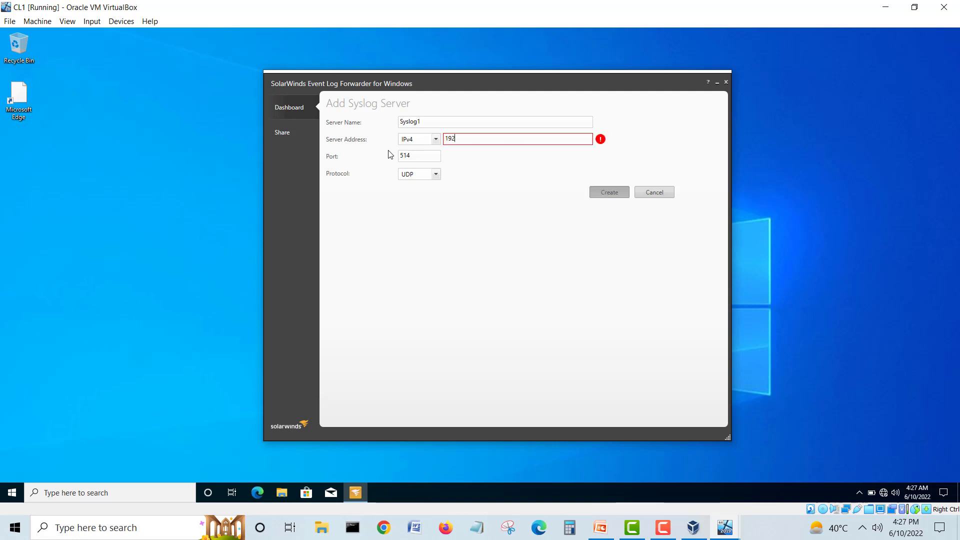
{"action": "type", "text": ".168.240.50"}
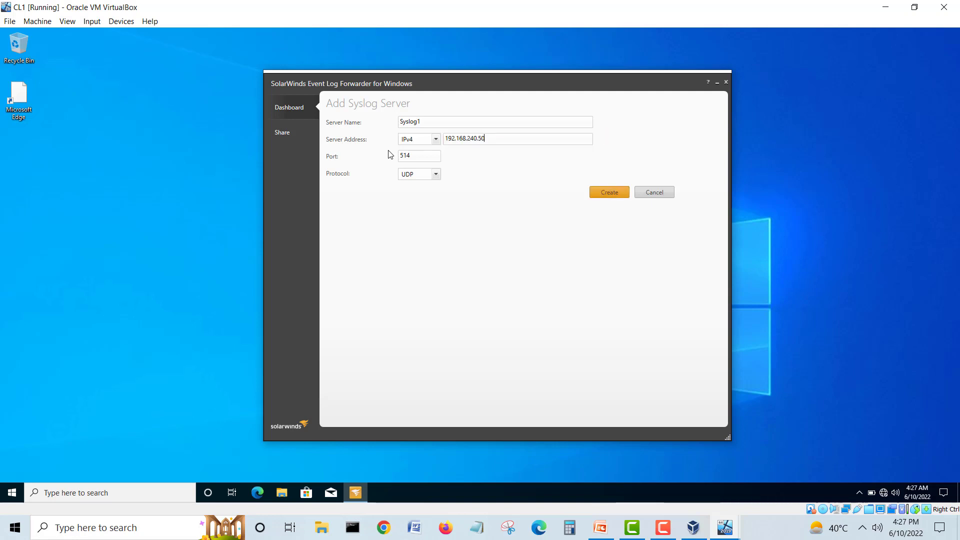
{"action": "left_click", "coordinate": [601, 529]}
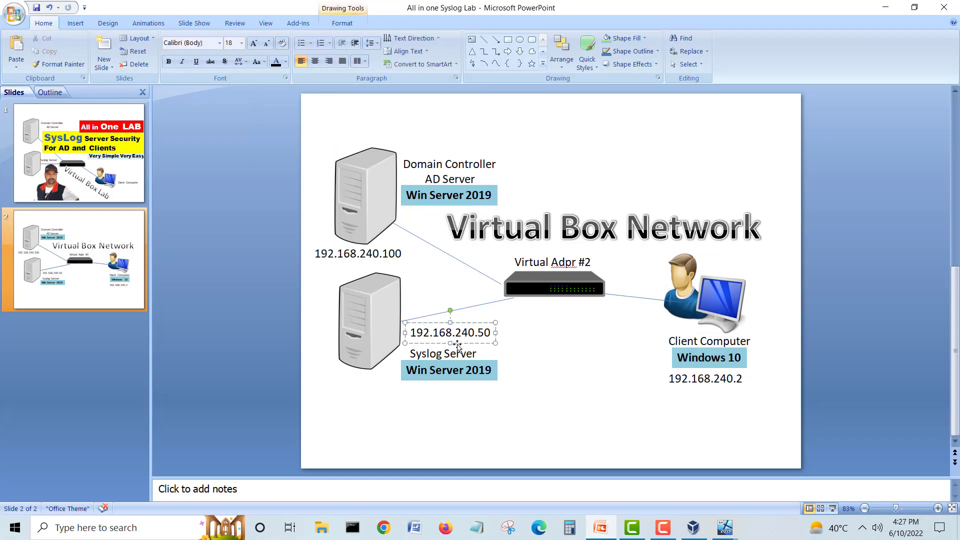
{"action": "left_click", "coordinate": [884, 7]}
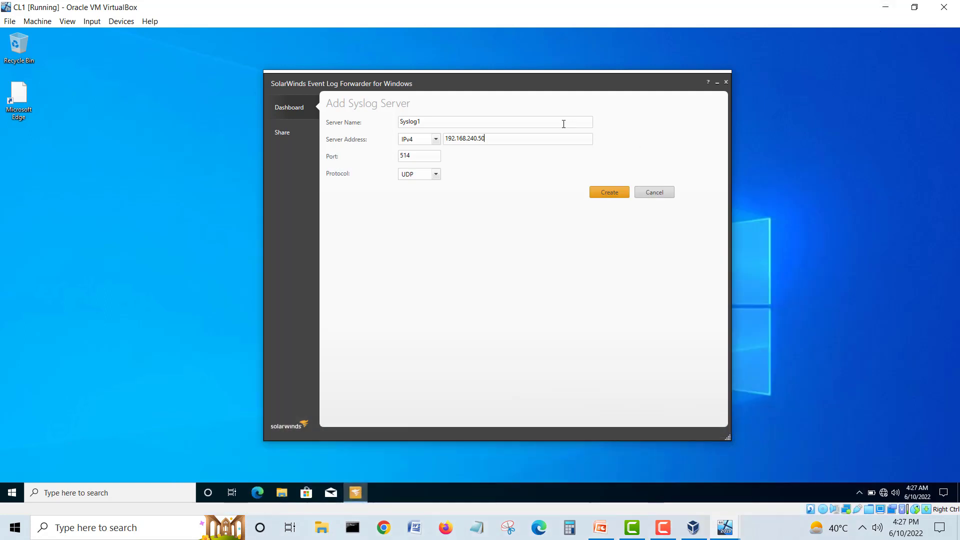
{"action": "left_click_drag", "start_coordinate": [423, 157], "coordinate": [380, 159]}
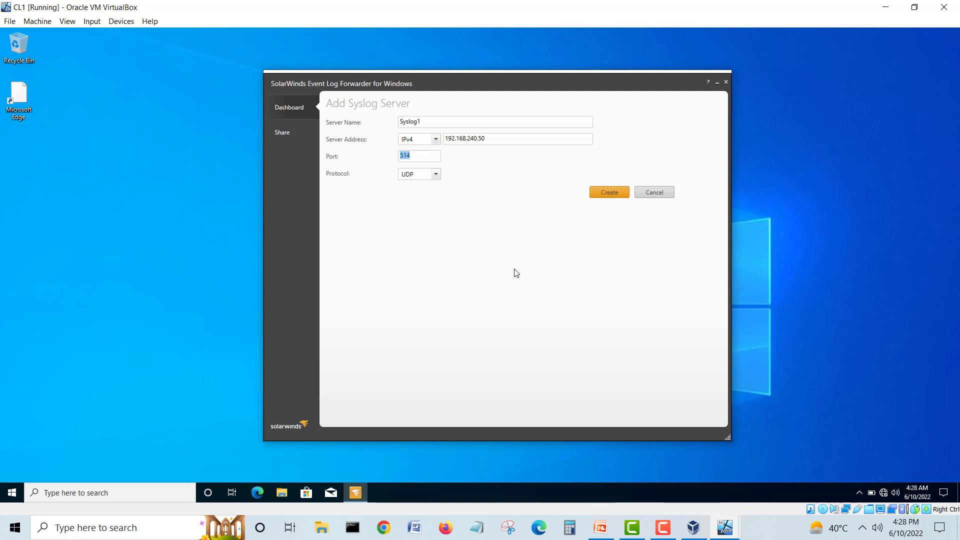
{"action": "left_click", "coordinate": [607, 195]}
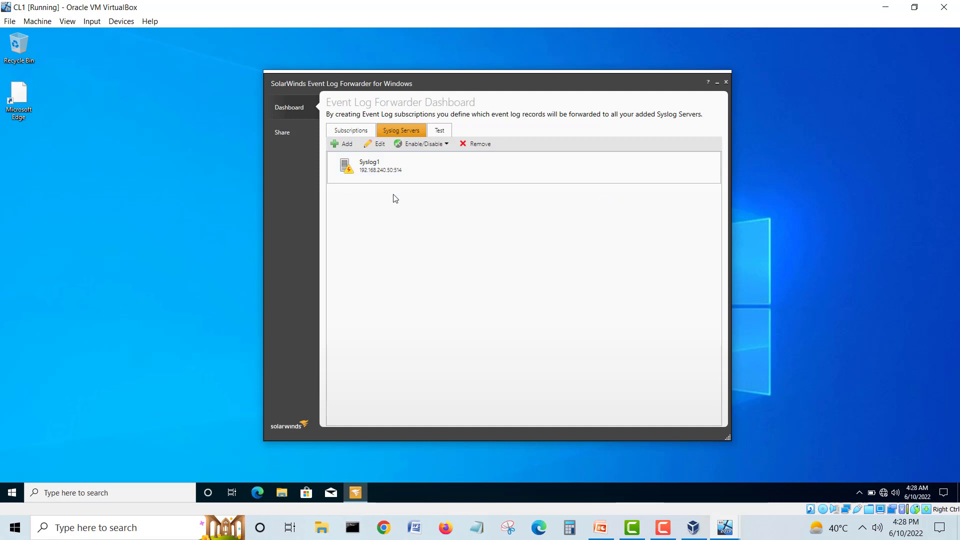
Step: Create a CL1 event log subscription for the System, Security and Application logs using the Log (alert) facility
{"action": "left_click", "coordinate": [353, 132]}
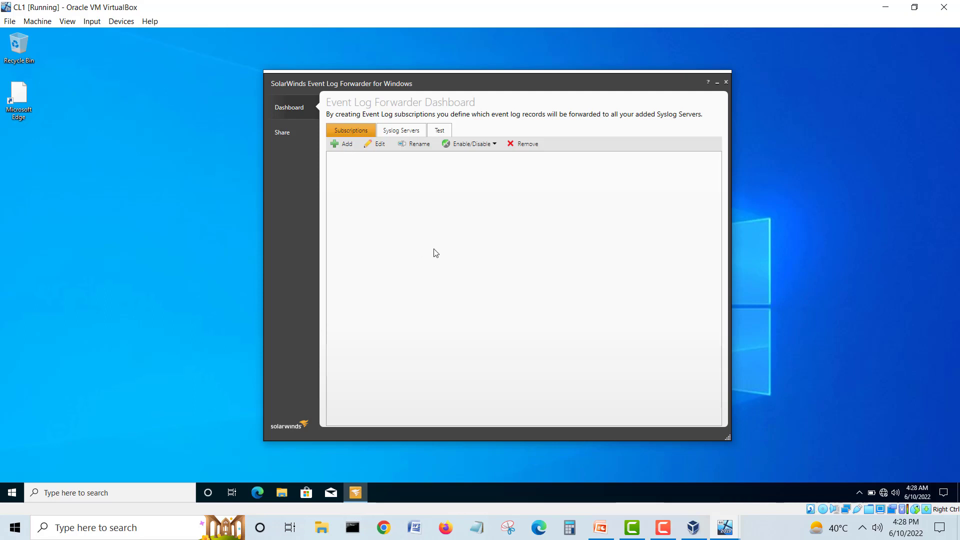
{"action": "left_click", "coordinate": [335, 144]}
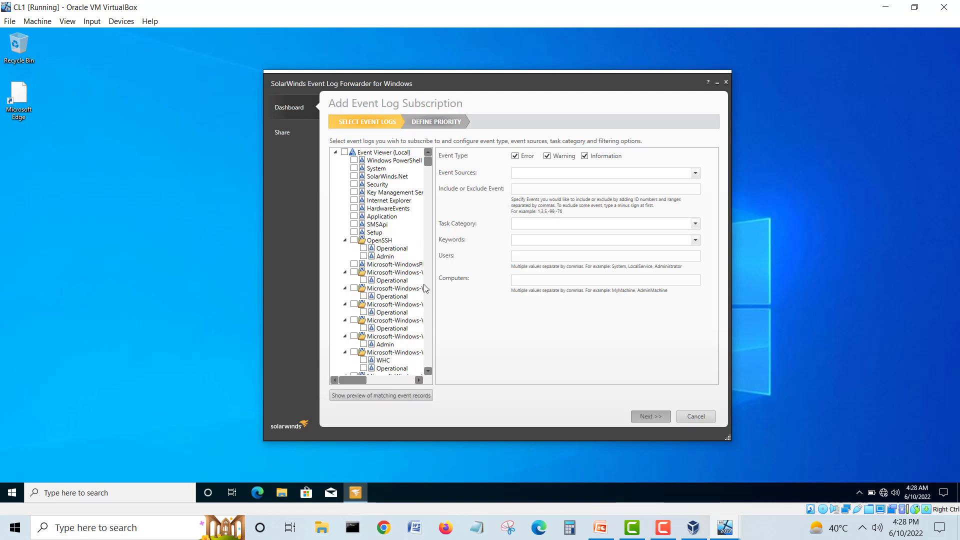
{"action": "left_click", "coordinate": [354, 168]}
{"action": "left_click", "coordinate": [354, 184]}
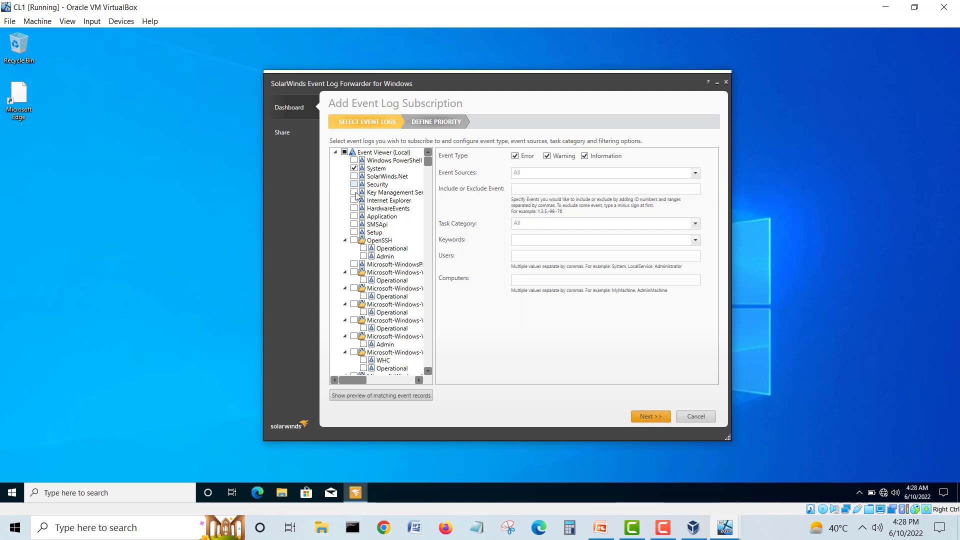
{"action": "left_click", "coordinate": [354, 216]}
{"action": "mouse_move", "coordinate": [428, 165]}
{"action": "left_mouse_down"}
{"action": "mouse_move", "coordinate": [429, 258]}
{"action": "mouse_move", "coordinate": [430, 160]}
{"action": "left_mouse_up"}
{"action": "left_click", "coordinate": [651, 418]}
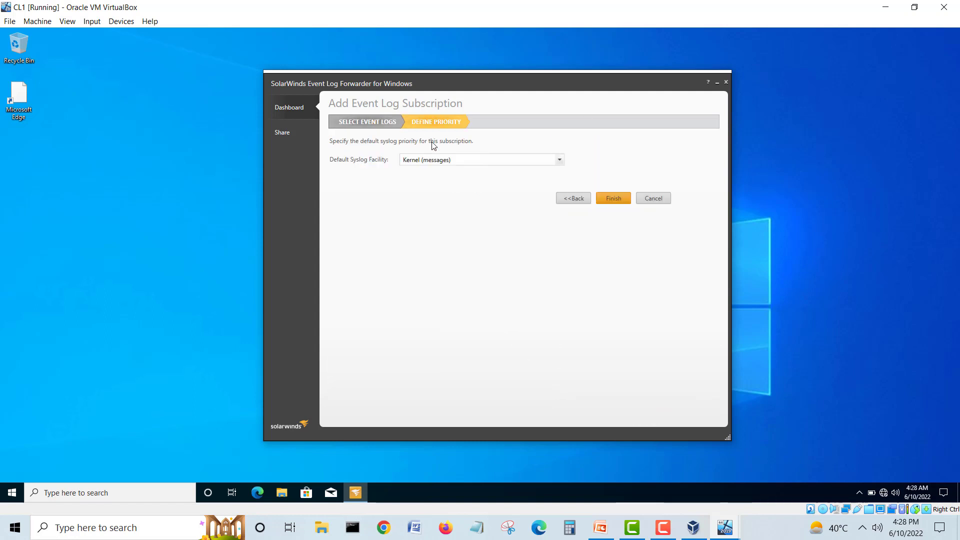
{"action": "left_click", "coordinate": [450, 161]}
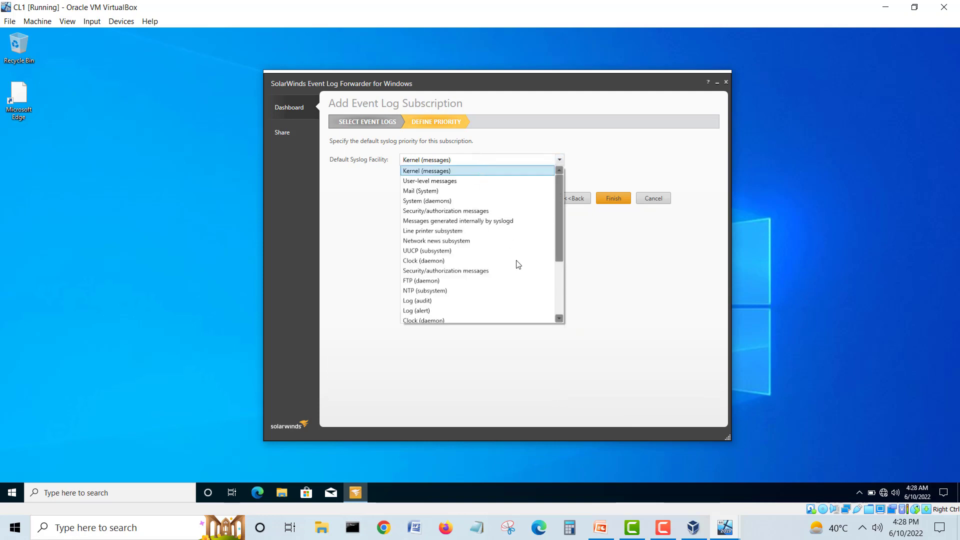
{"action": "left_click", "coordinate": [425, 314]}
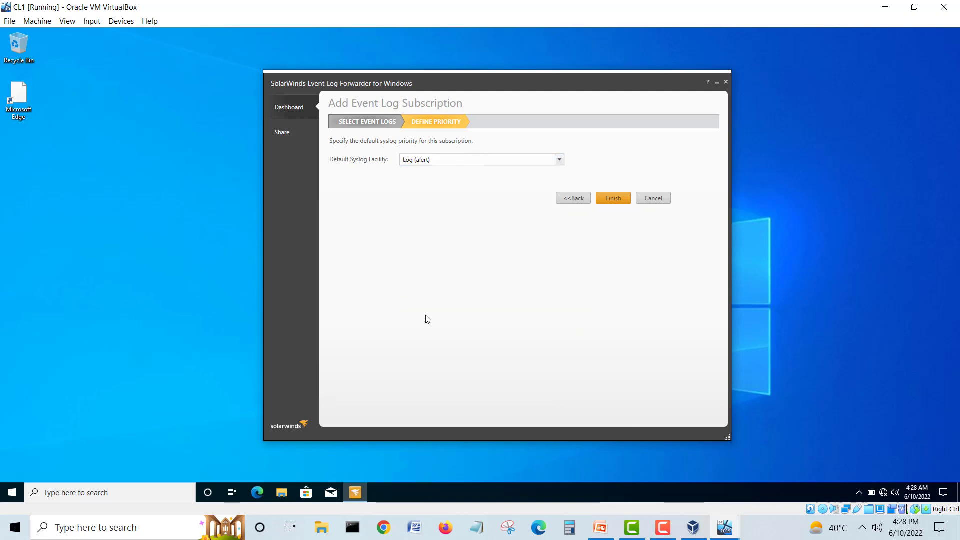
{"action": "left_click", "coordinate": [613, 198]}
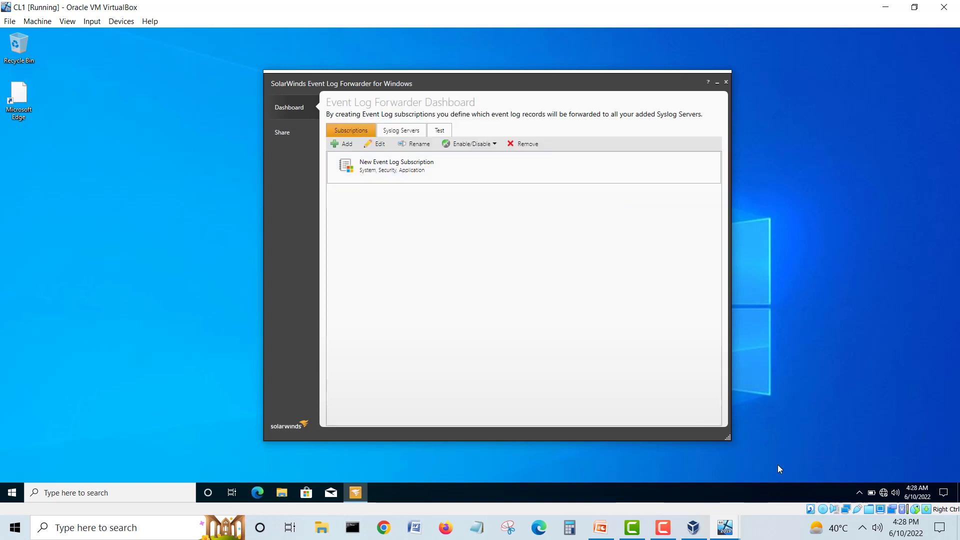
Step: Generate an Information test event in CL1's System log from the Test tab
{"action": "left_click", "coordinate": [441, 131]}
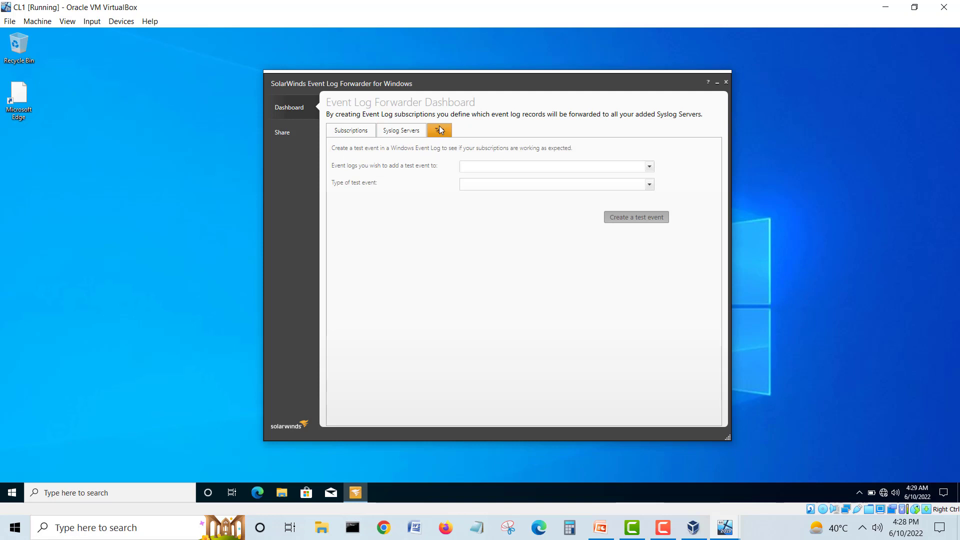
{"action": "left_click", "coordinate": [528, 166]}
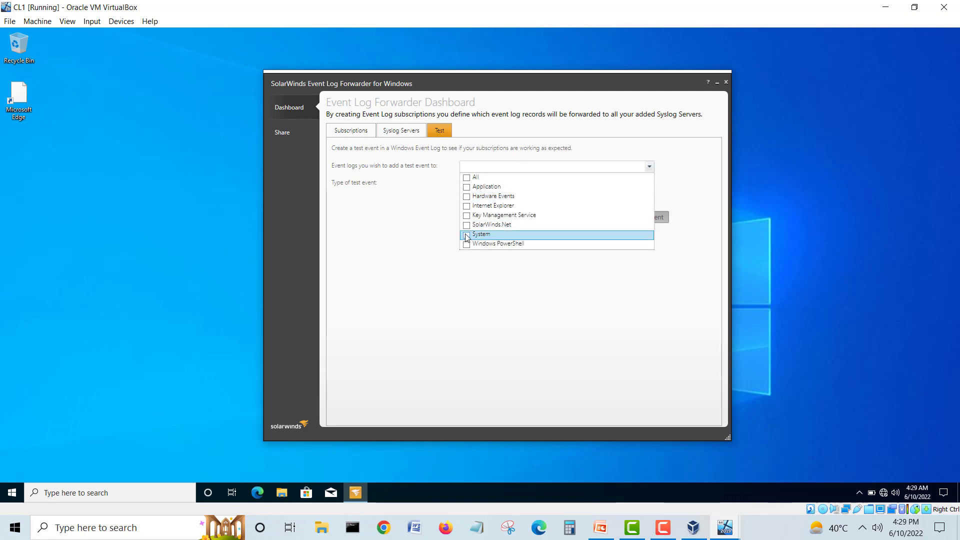
{"action": "left_click", "coordinate": [441, 242]}
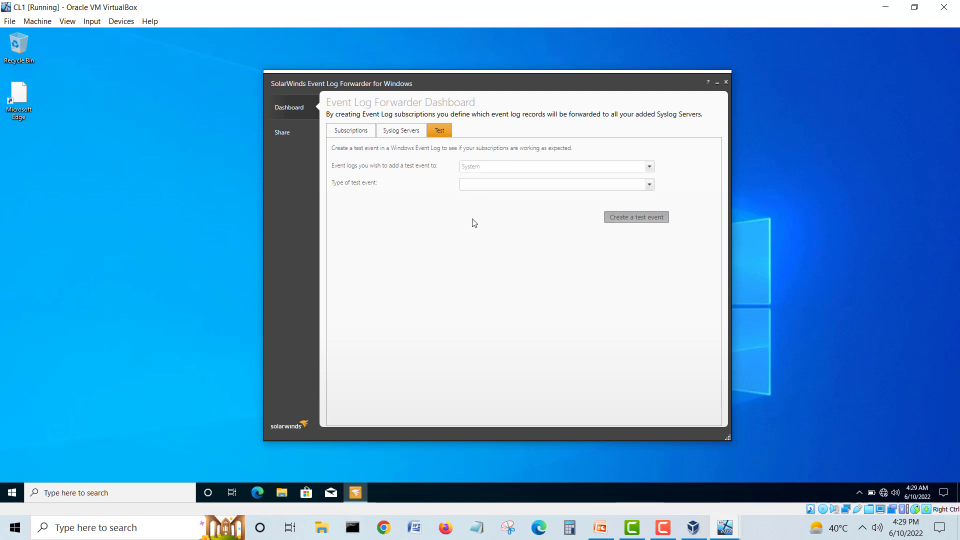
{"action": "left_click", "coordinate": [477, 185]}
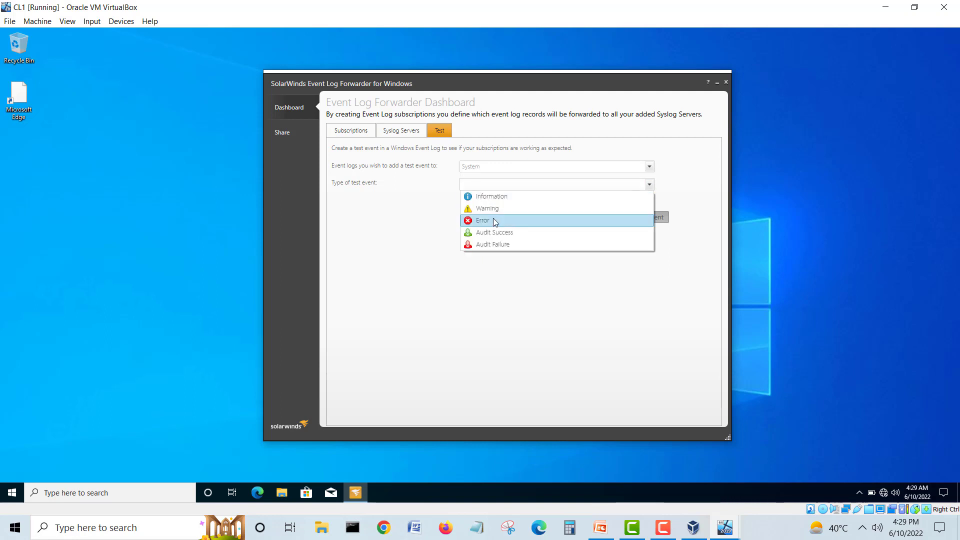
{"action": "left_click", "coordinate": [489, 197]}
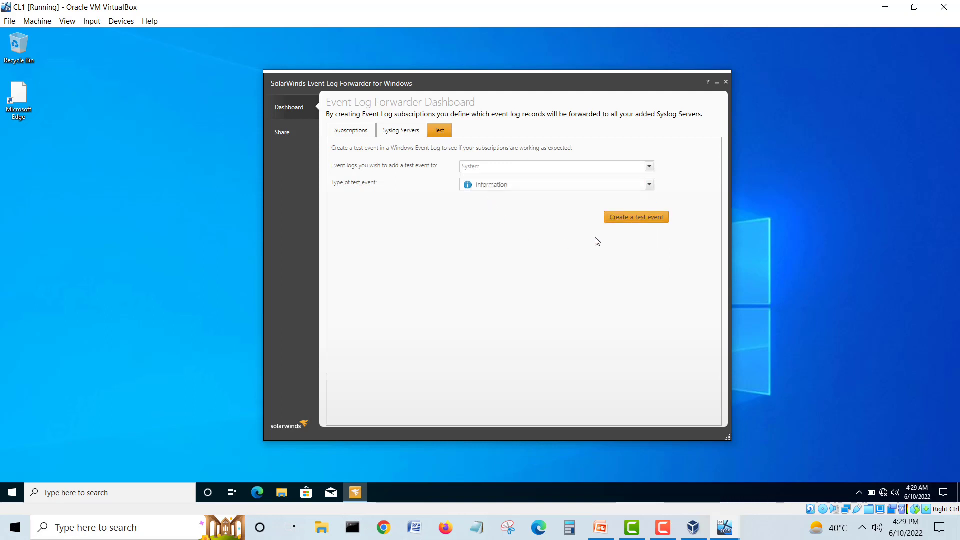
{"action": "left_click", "coordinate": [629, 221]}
{"action": "left_click", "coordinate": [726, 525]}
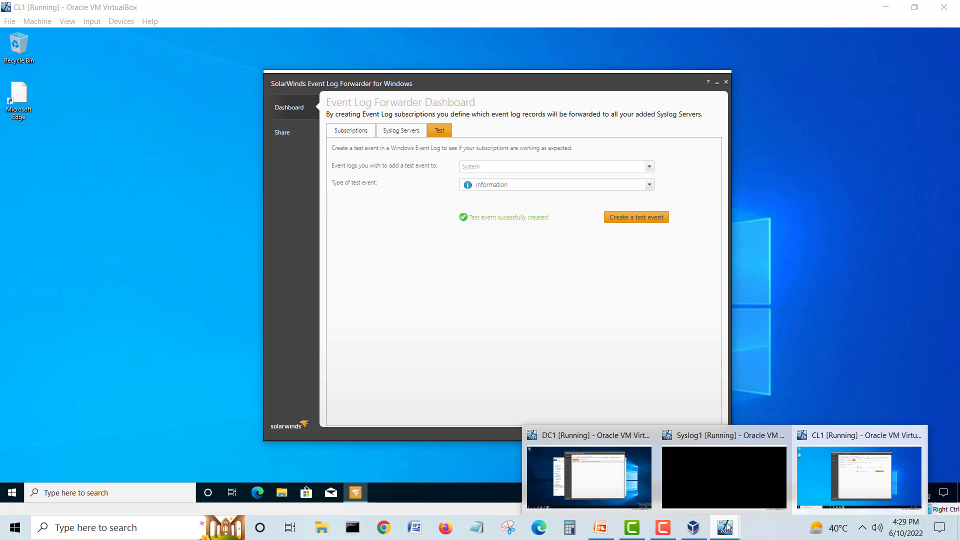
Step: Unlock Syslog1 with Ctrl-Alt-Del and the account password, then select CL1's System4.Info message in Kiwi Syslog
{"action": "left_click", "coordinate": [712, 475]}
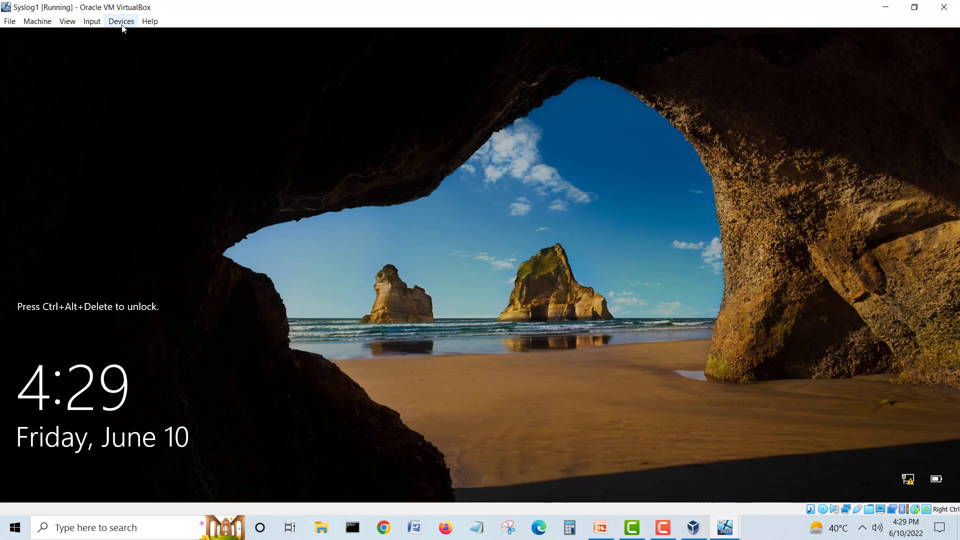
{"action": "left_click", "coordinate": [92, 21]}
{"action": "mouse_move", "coordinate": [95, 37]}
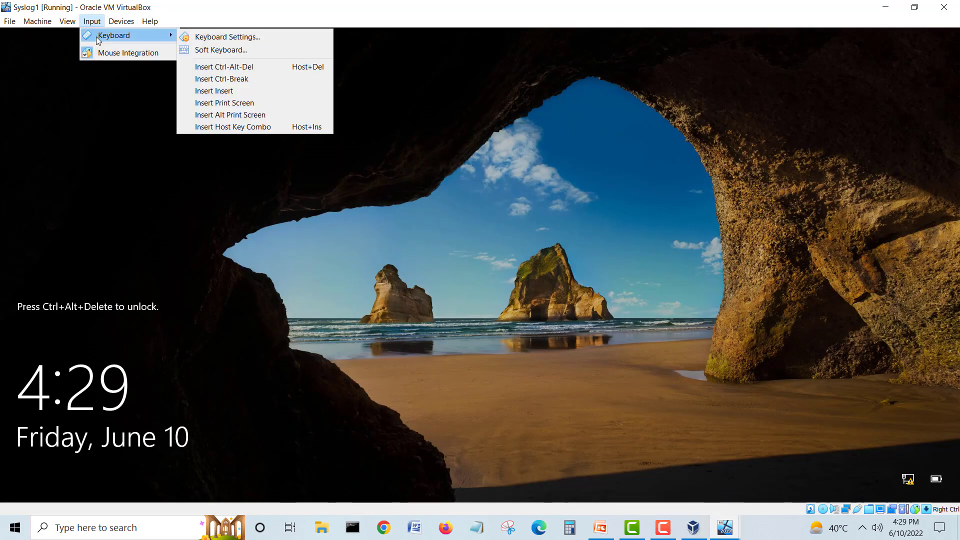
{"action": "left_click", "coordinate": [214, 66]}
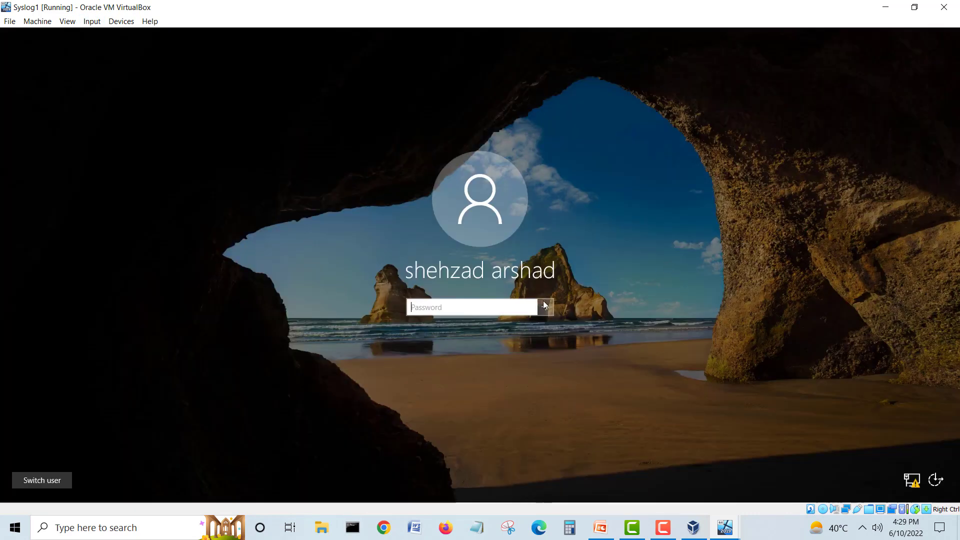
{"action": "type", "text": "•"}
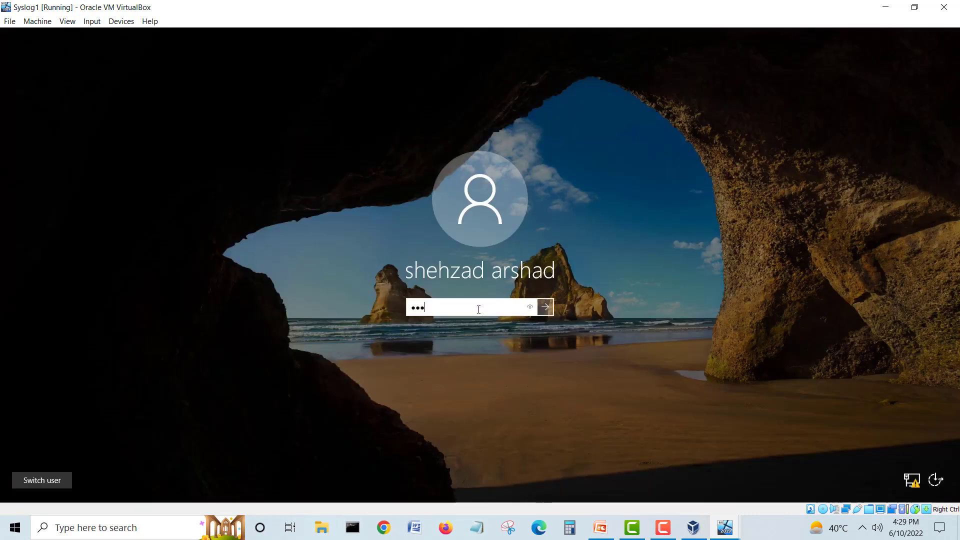
{"action": "type", "text": "••••••"}
{"action": "key", "text": "Return"}
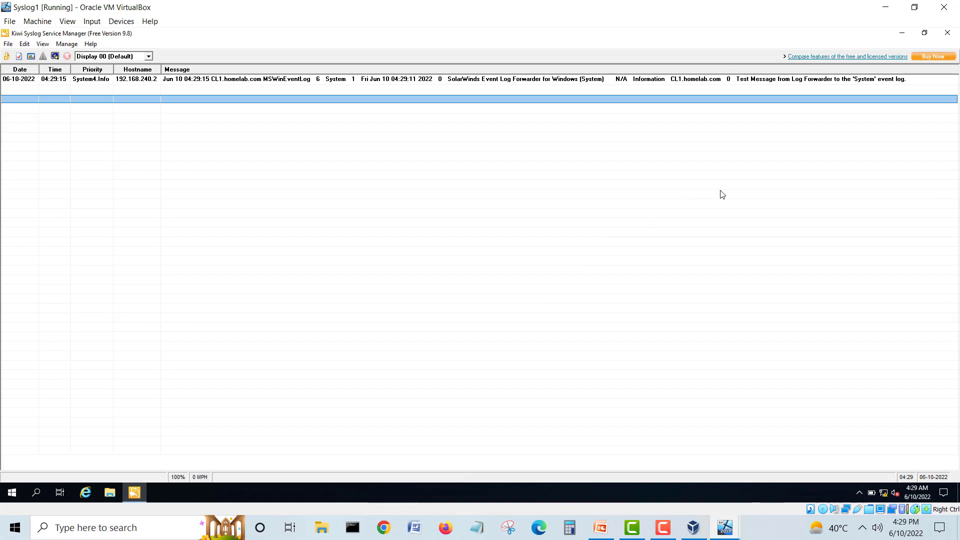
{"action": "left_click", "coordinate": [709, 81]}
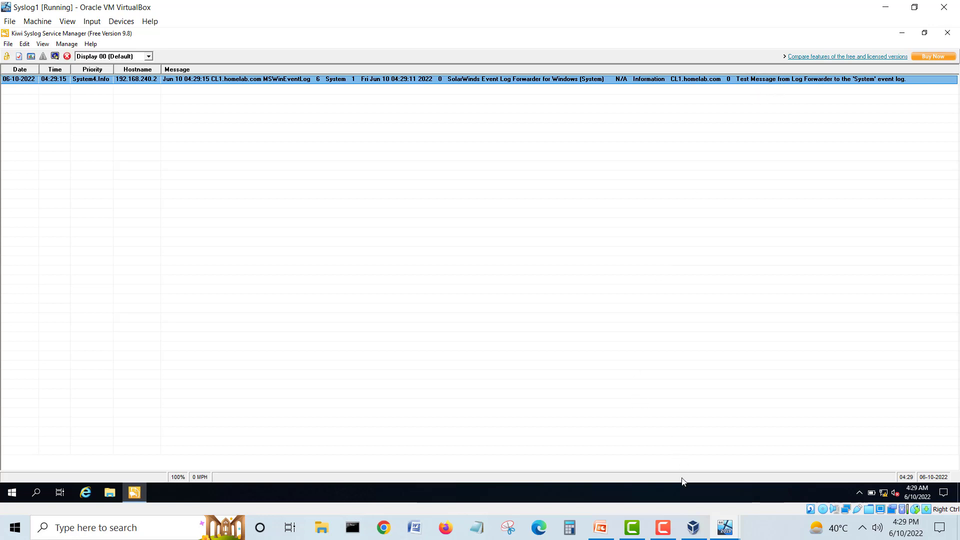
{"action": "left_click", "coordinate": [723, 529]}
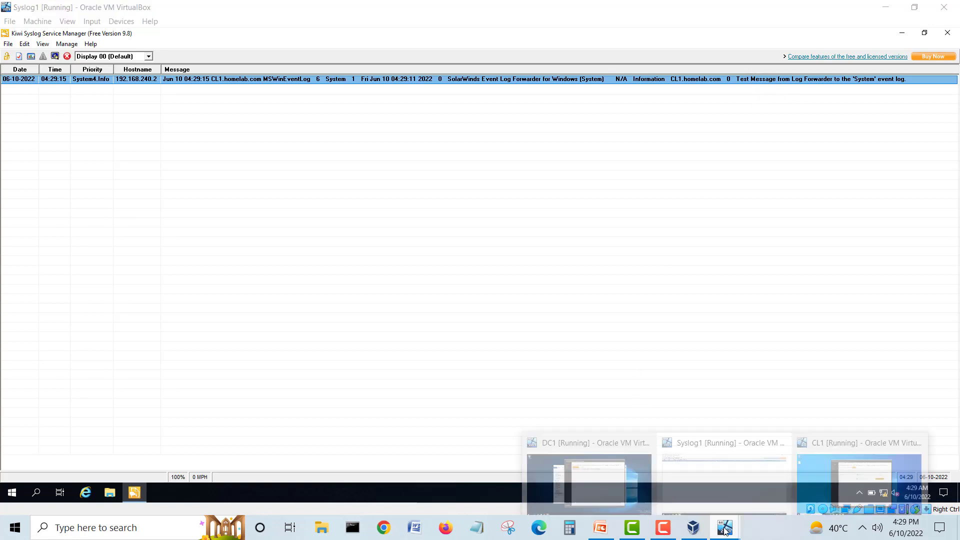
Step: On DC1, add syslog server Syslog1 at 192.168.250.50, port 514 UDP, to the forwarder
{"action": "left_click", "coordinate": [627, 485]}
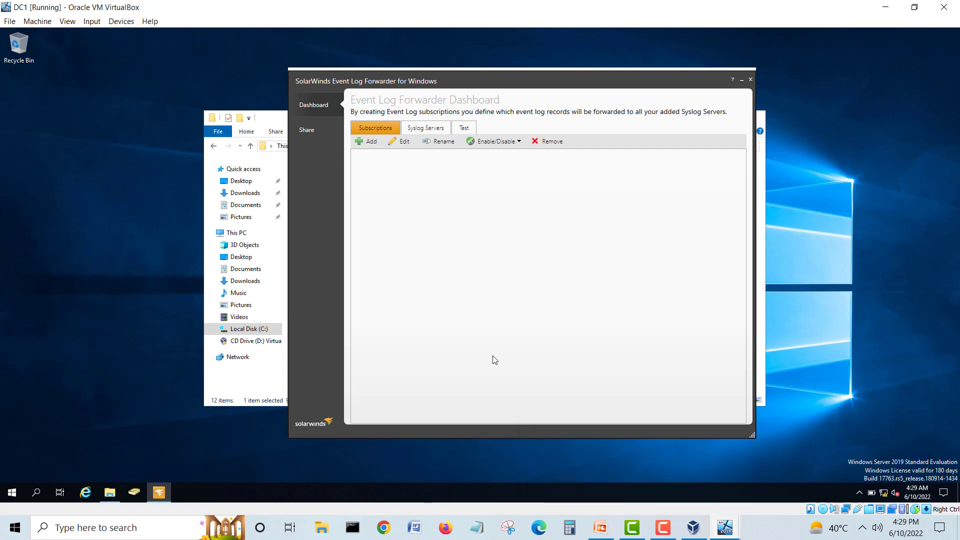
{"action": "left_click", "coordinate": [429, 129]}
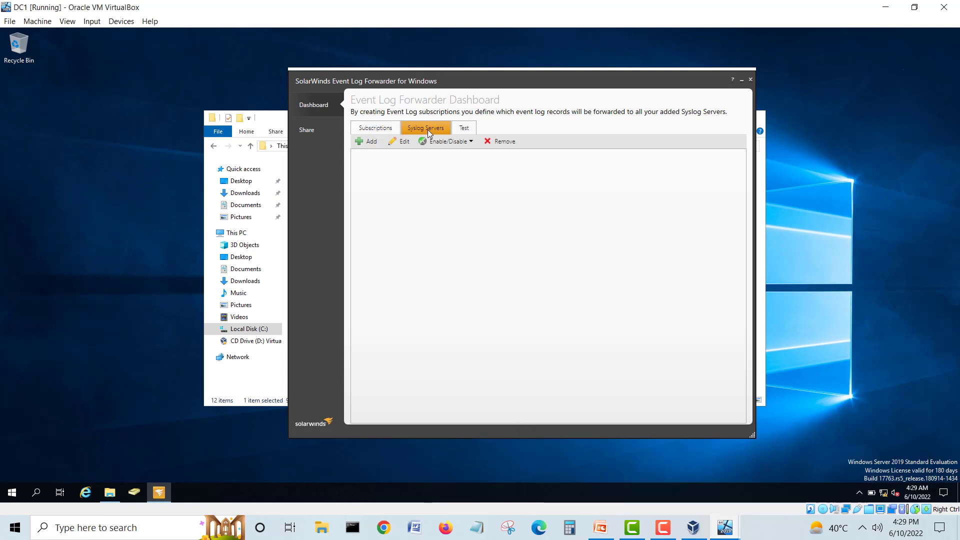
{"action": "left_click", "coordinate": [371, 141]}
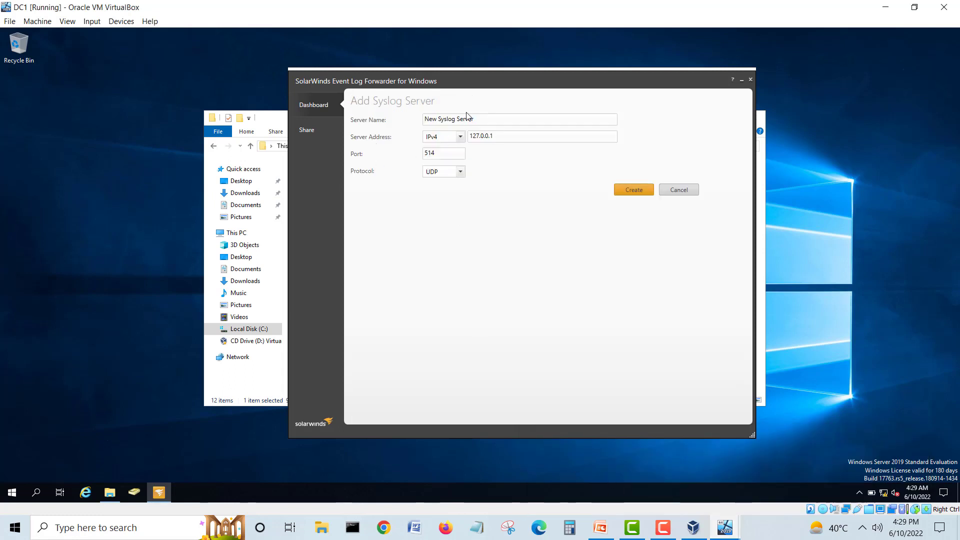
{"action": "left_click", "coordinate": [410, 118]}
{"action": "type", "text": "S"}
{"action": "left_click_drag", "start_coordinate": [495, 136], "coordinate": [430, 138]}
{"action": "key", "text": "Right"}
{"action": "key", "text": "BackSpace"}
{"action": "key", "text": "BackSpace"}
{"action": "key", "text": "BackSpace"}
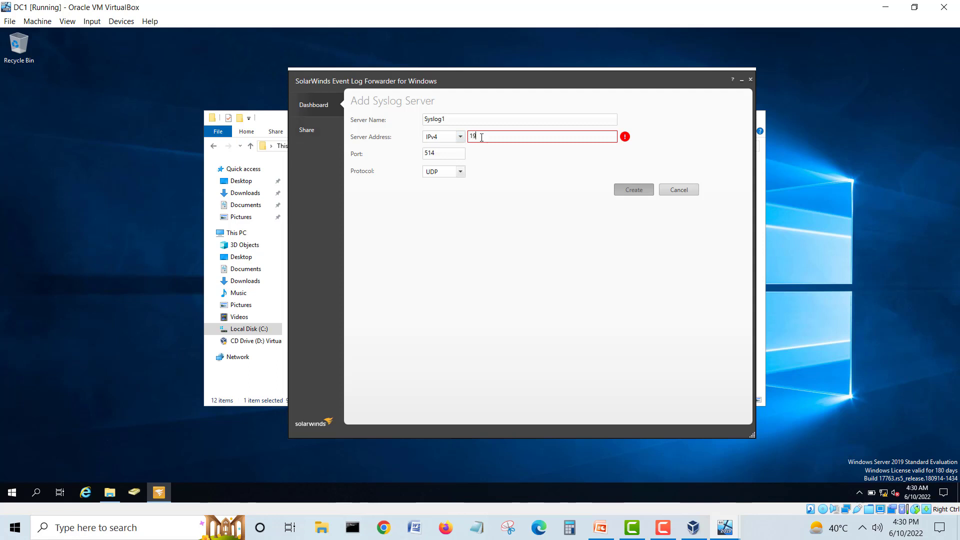
{"action": "type", "text": "92.168.250.50"}
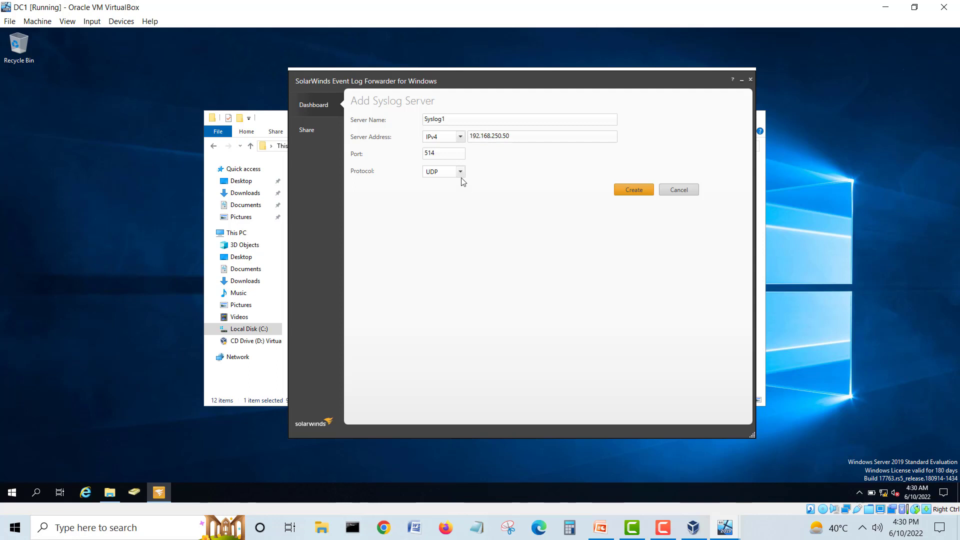
{"action": "left_click", "coordinate": [634, 189]}
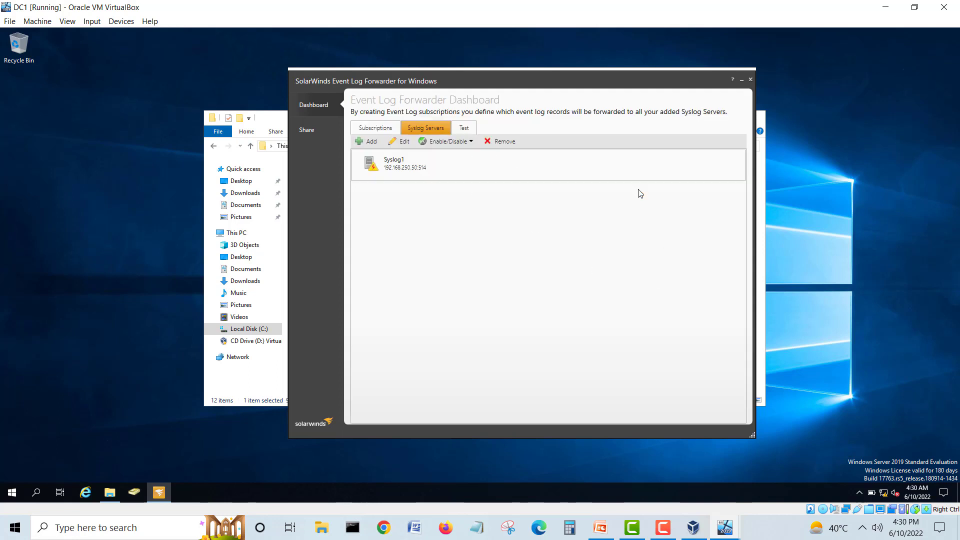
Step: Subscribe DC1 to AD Web Services, Application, DNS Server, Directory Service and Security logs with Log (alert) facility
{"action": "left_click", "coordinate": [388, 129]}
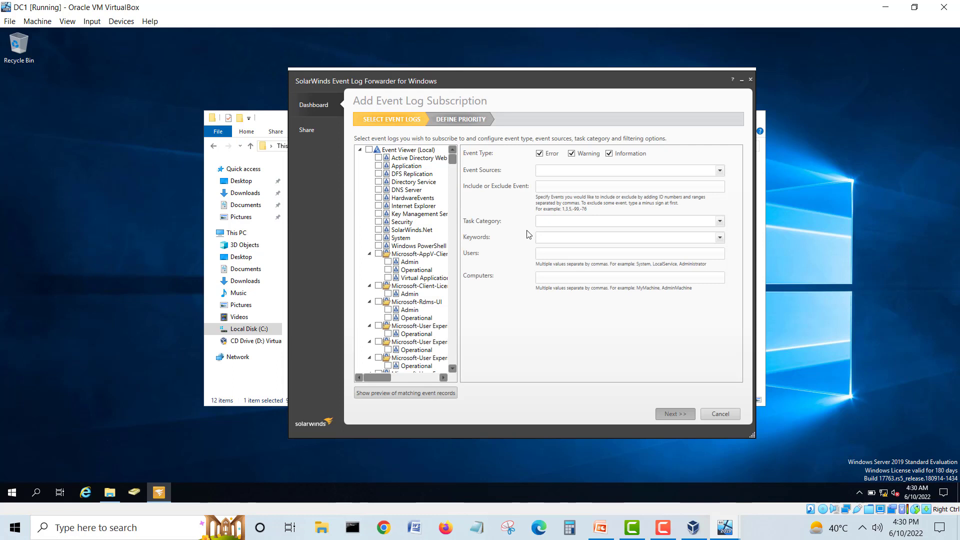
{"action": "left_click", "coordinate": [378, 157]}
{"action": "left_click", "coordinate": [379, 166]}
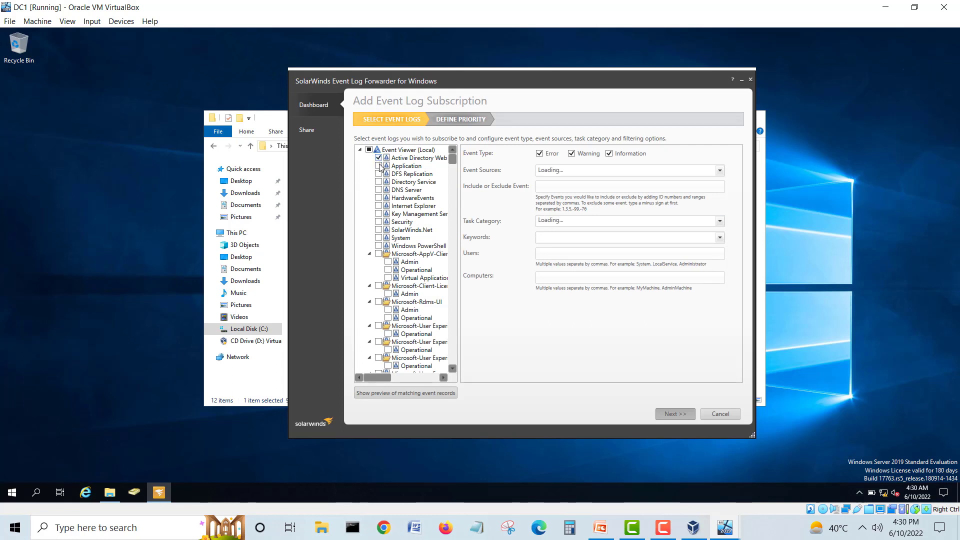
{"action": "left_click", "coordinate": [378, 190]}
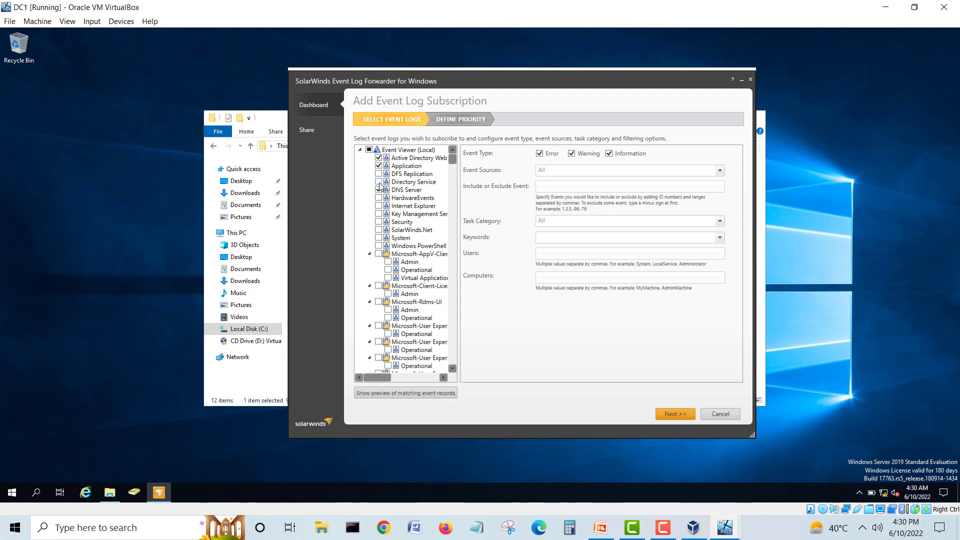
{"action": "left_click", "coordinate": [378, 182]}
{"action": "left_click", "coordinate": [378, 222]}
{"action": "mouse_move", "coordinate": [453, 161]}
{"action": "left_mouse_down"}
{"action": "mouse_move", "coordinate": [454, 228]}
{"action": "mouse_move", "coordinate": [455, 156]}
{"action": "left_mouse_up"}
{"action": "left_click", "coordinate": [683, 417]}
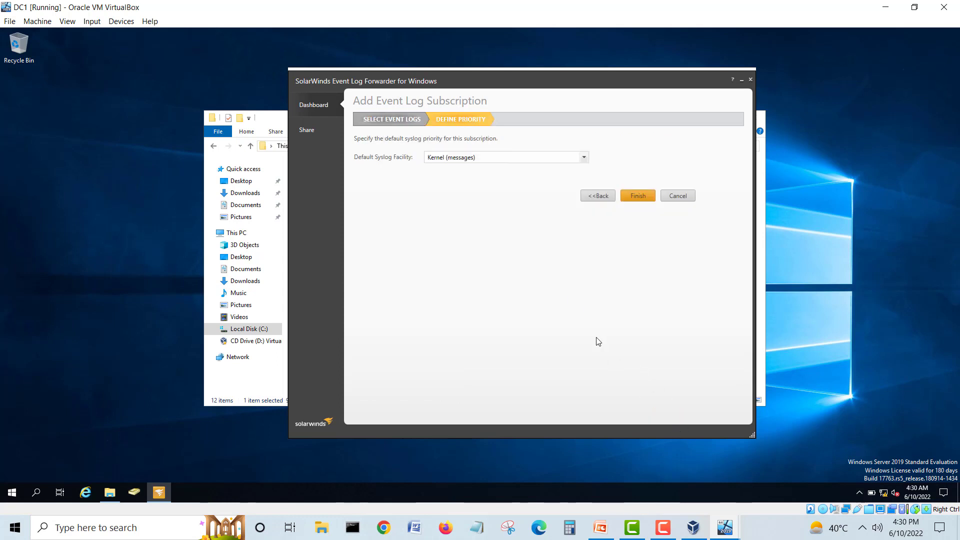
{"action": "left_click", "coordinate": [544, 158]}
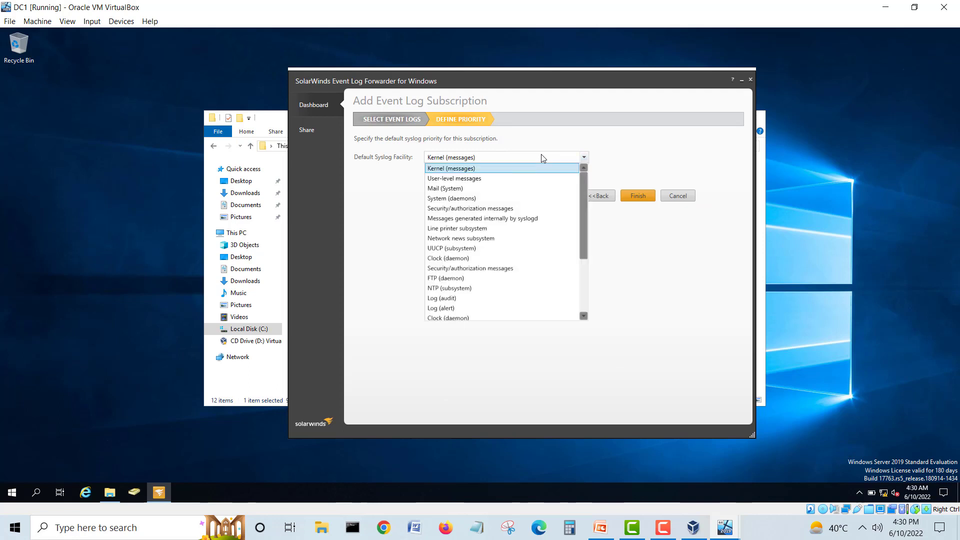
{"action": "left_click", "coordinate": [452, 308]}
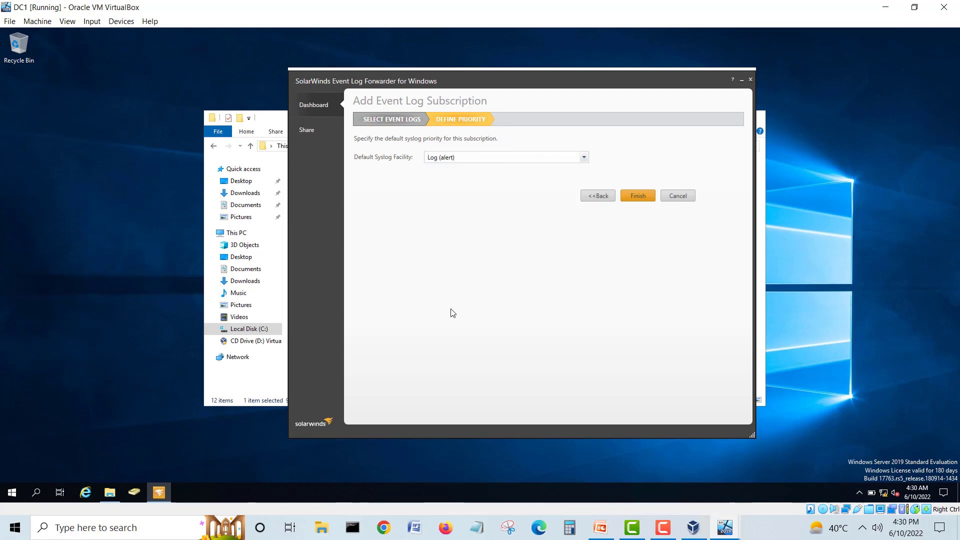
{"action": "left_click", "coordinate": [638, 196]}
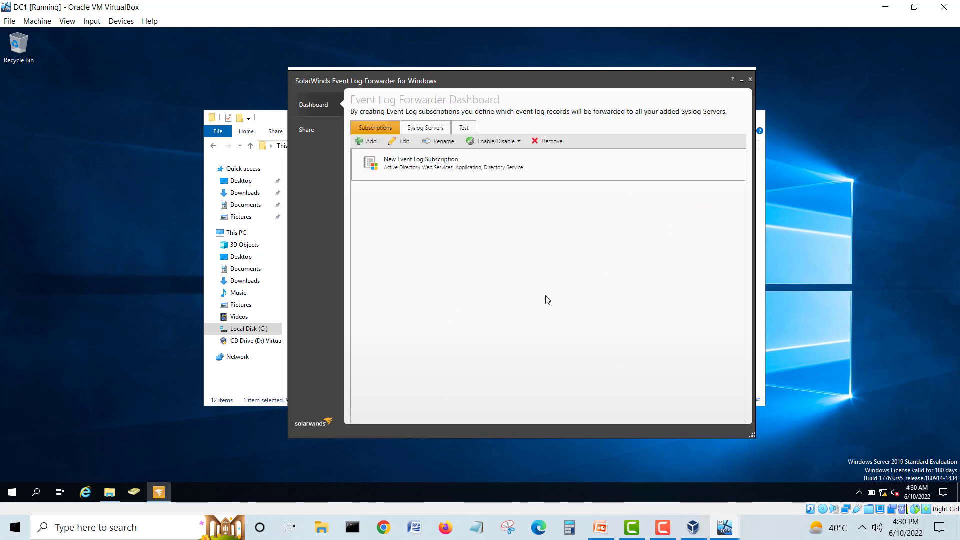
Step: On DC1's Test tab, select only the Directory Service log, type Information, and create the test event
{"action": "left_click", "coordinate": [464, 131]}
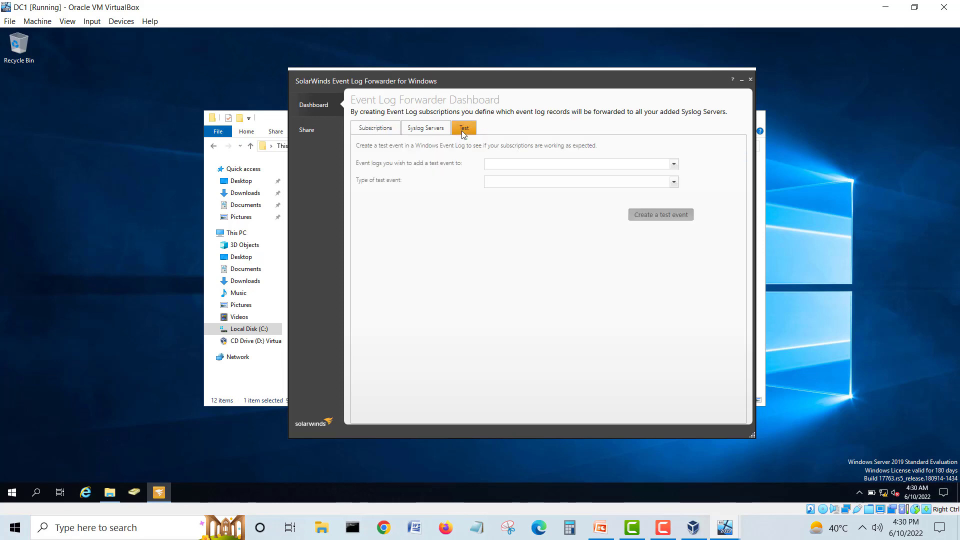
{"action": "left_click", "coordinate": [568, 165]}
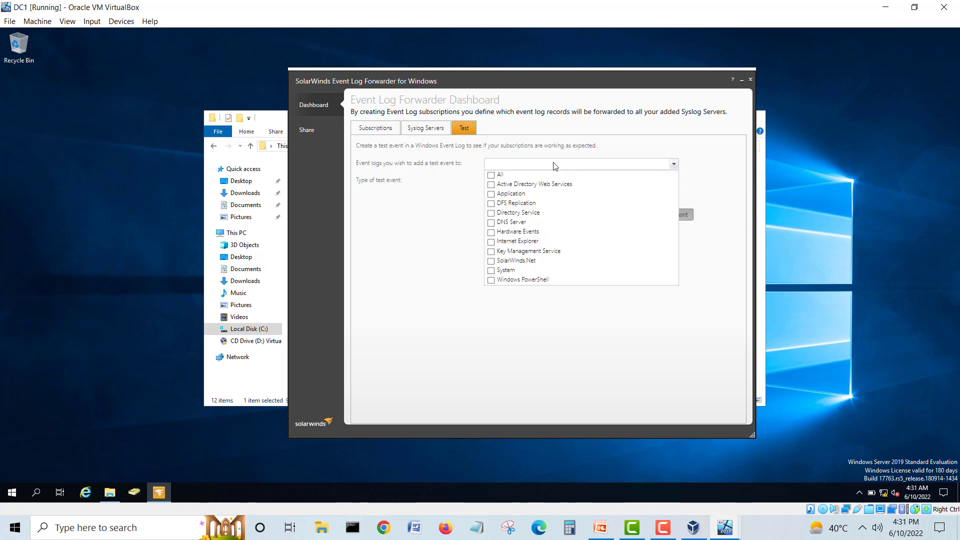
{"action": "left_click", "coordinate": [489, 178]}
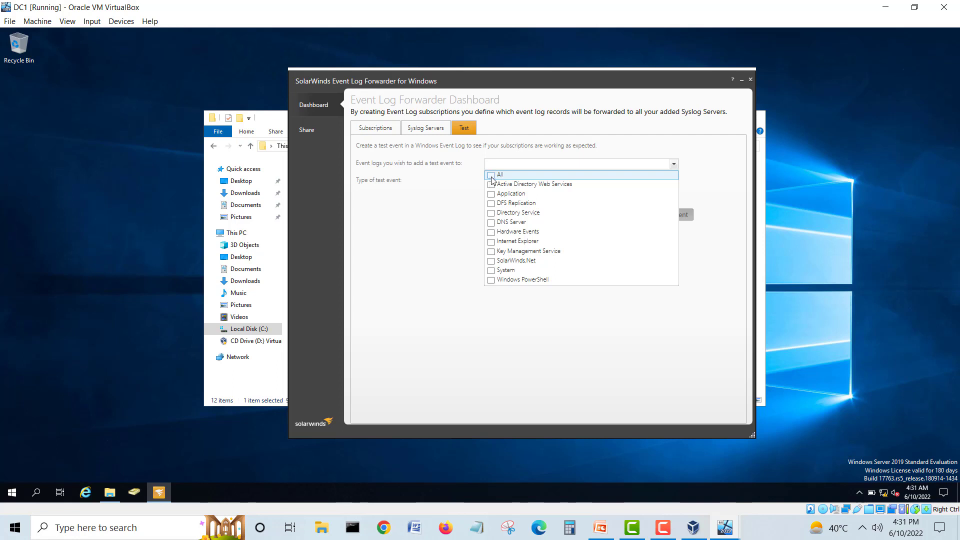
{"action": "left_click", "coordinate": [491, 216]}
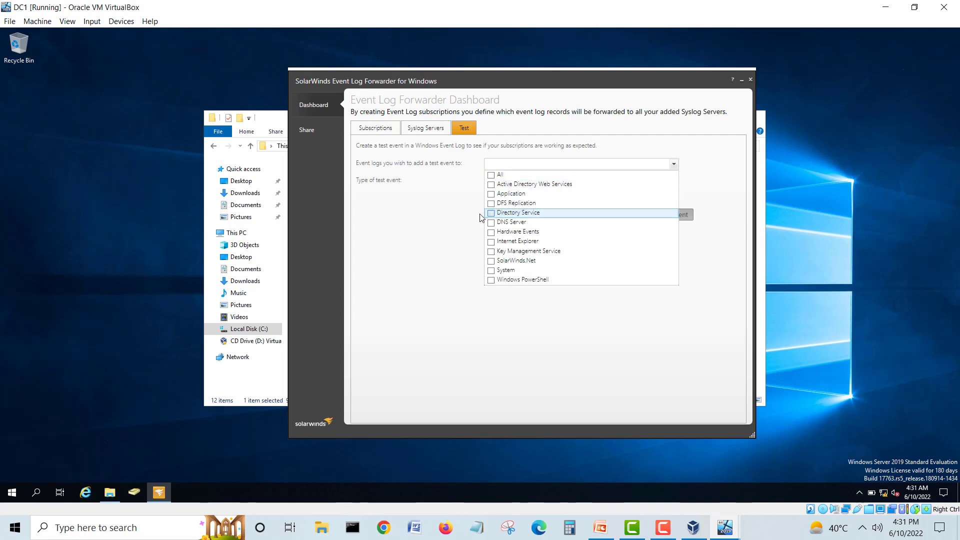
{"action": "left_click", "coordinate": [467, 216]}
{"action": "left_click", "coordinate": [503, 183]}
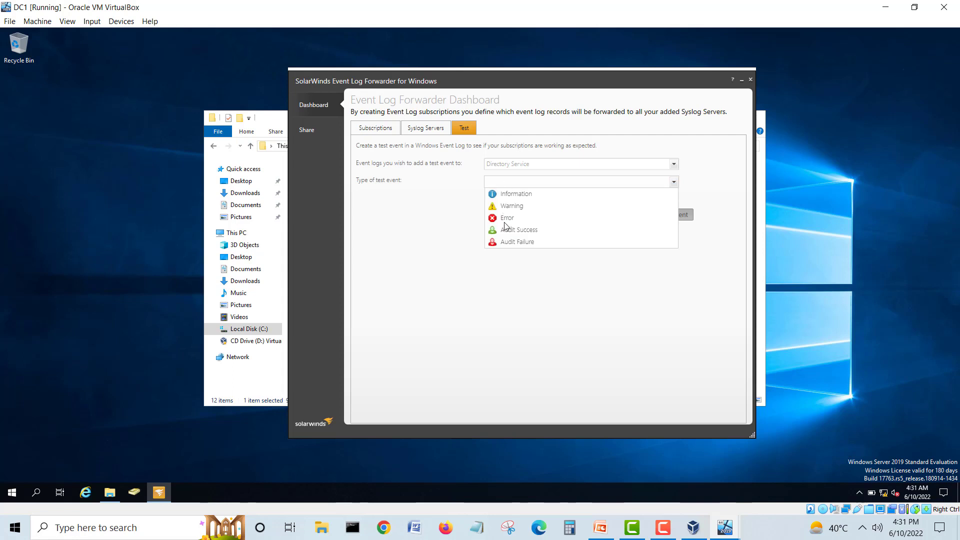
{"action": "left_click", "coordinate": [521, 195]}
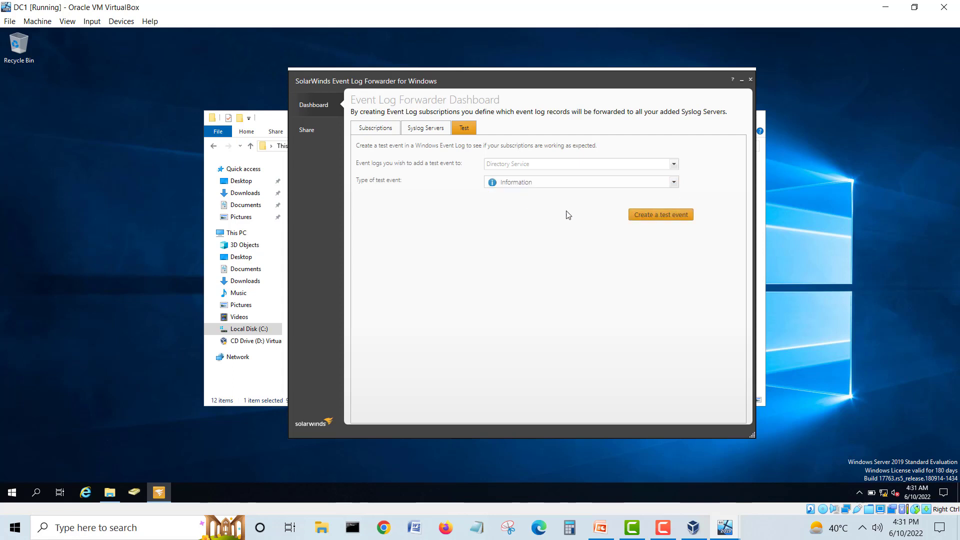
{"action": "left_click", "coordinate": [667, 214]}
Step: Switch to Syslog1 and review Kiwi Syslog's rows, finding only CL1's System test message
{"action": "mouse_move", "coordinate": [724, 528]}
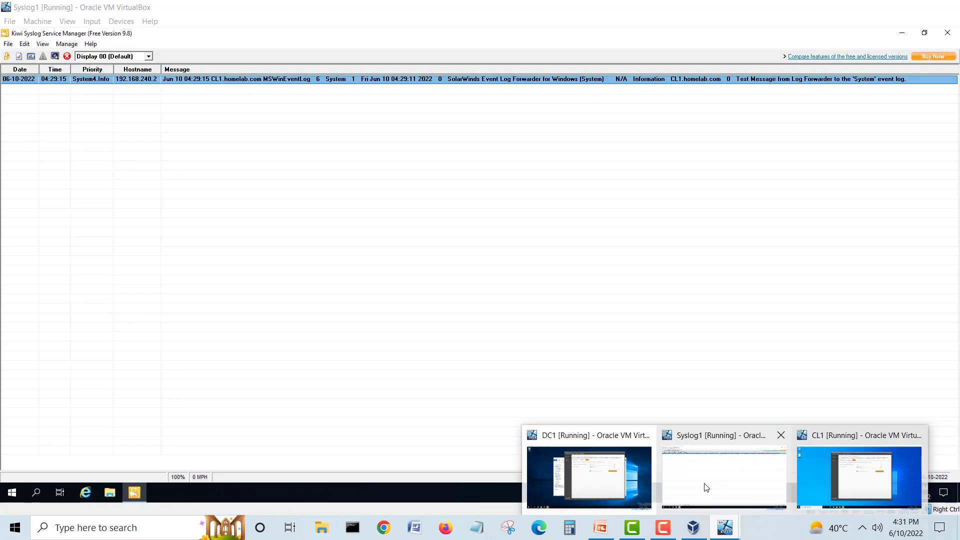
{"action": "left_click", "coordinate": [706, 487]}
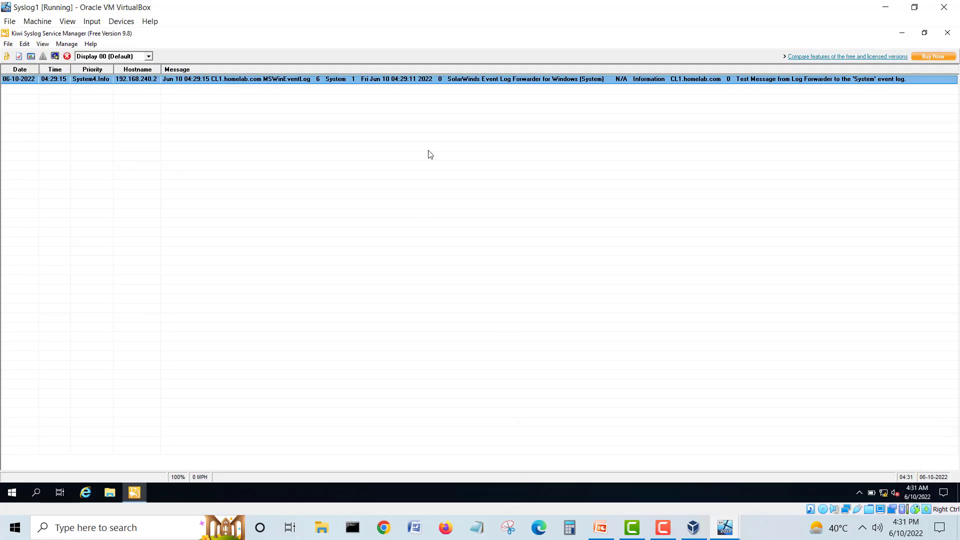
{"action": "left_click", "coordinate": [387, 184]}
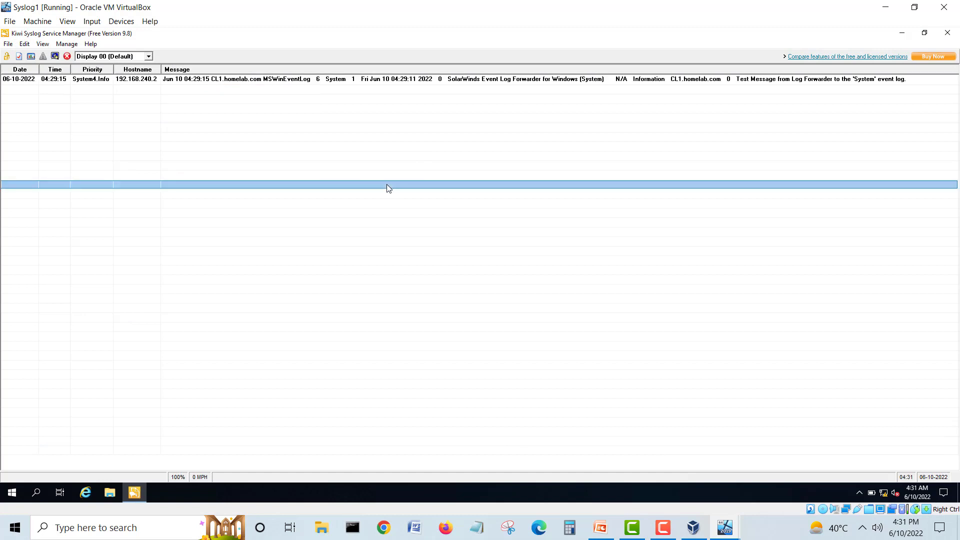
{"action": "left_click", "coordinate": [328, 156]}
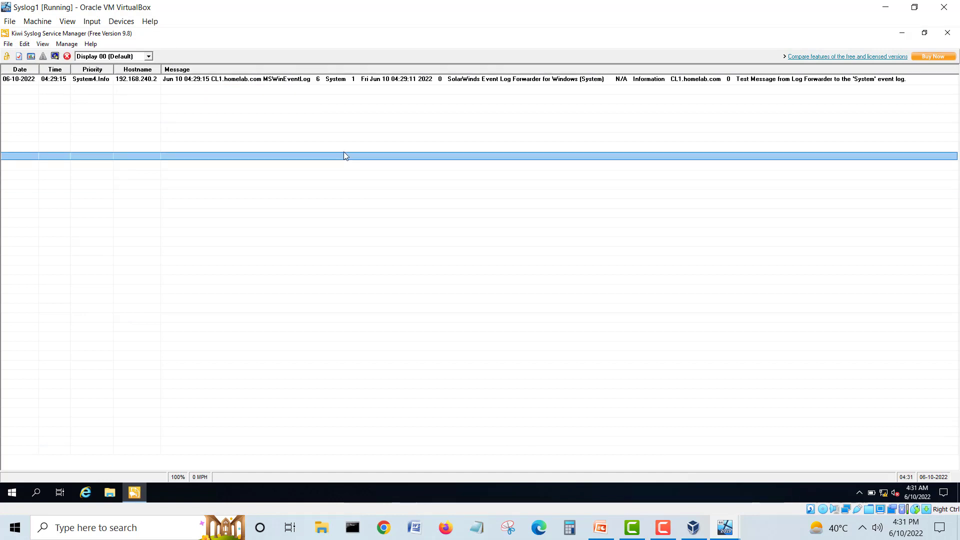
{"action": "left_click", "coordinate": [116, 81]}
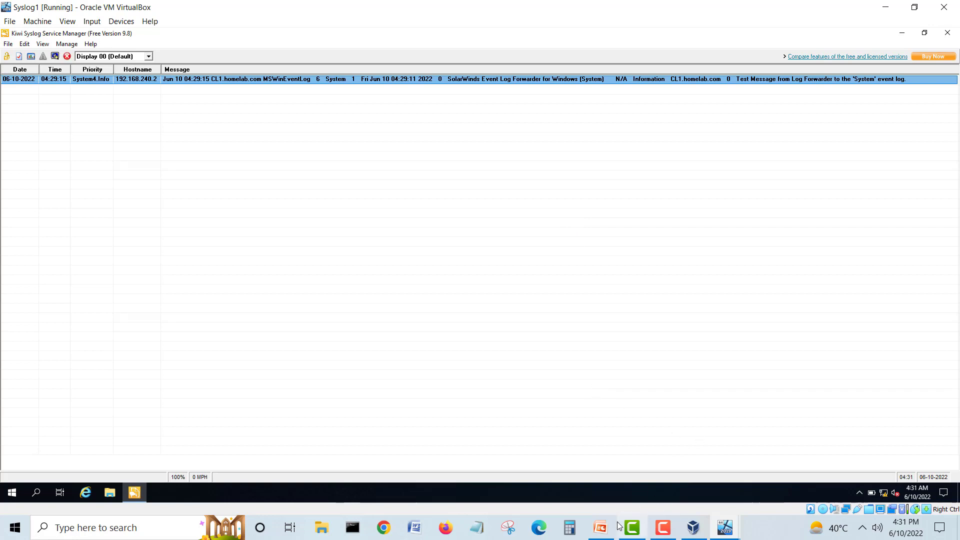
{"action": "mouse_move", "coordinate": [728, 529]}
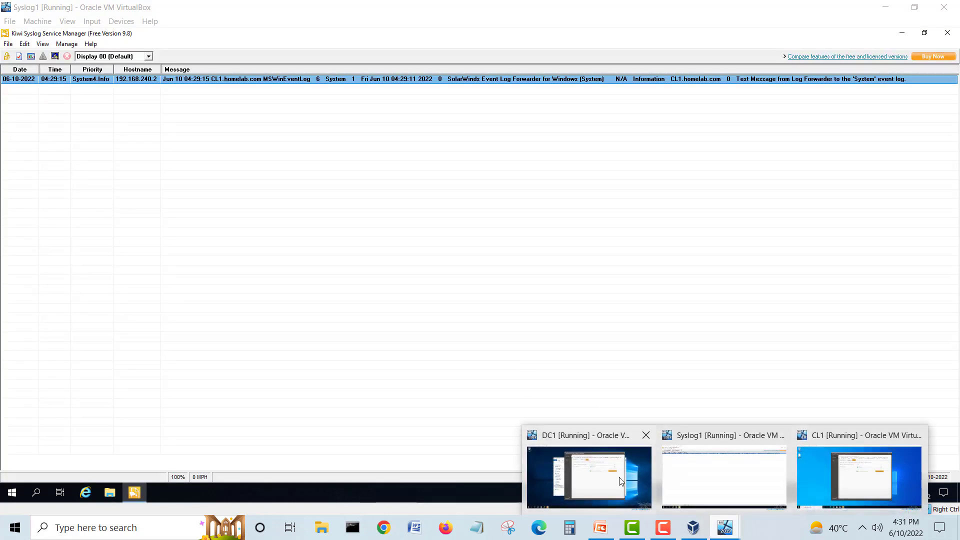
Step: Switch to DC1 and review the forwarder's Syslog Servers list with its Syslog1 entry
{"action": "left_click", "coordinate": [619, 480]}
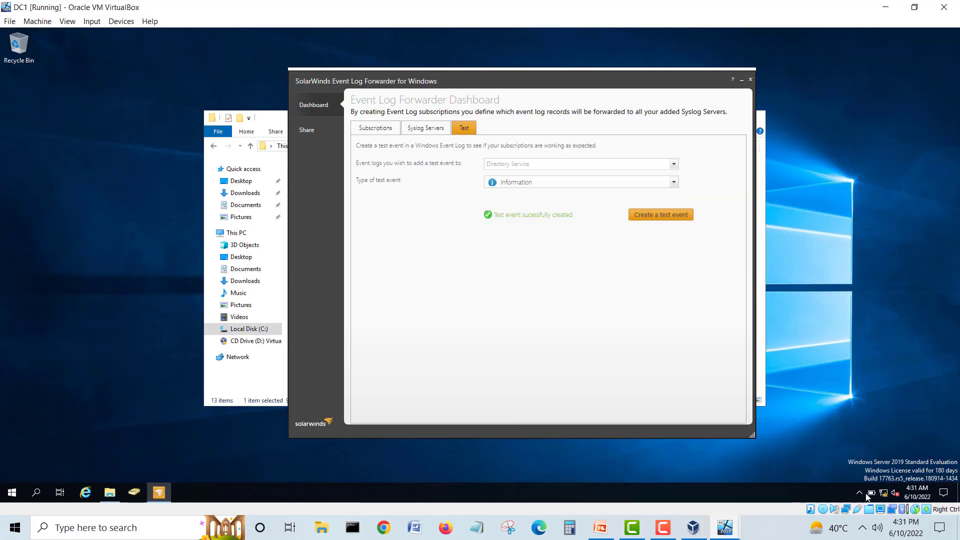
{"action": "left_click", "coordinate": [859, 493]}
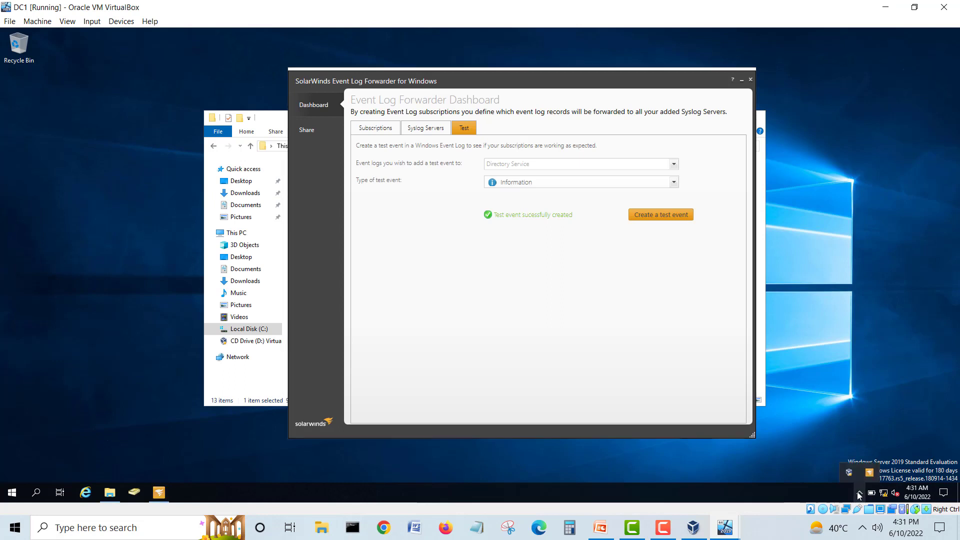
{"action": "left_click", "coordinate": [416, 129]}
{"action": "left_click", "coordinate": [405, 171]}
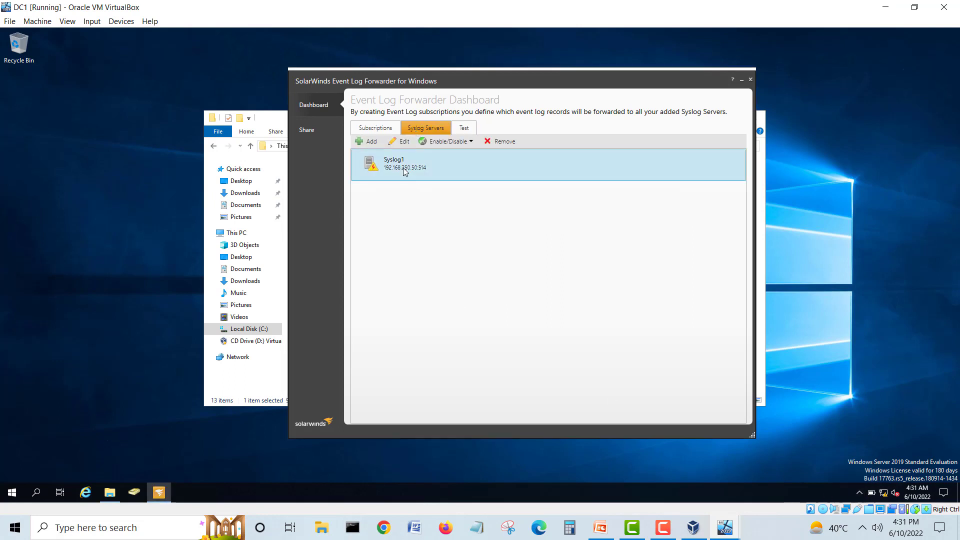
{"action": "left_click", "coordinate": [361, 142]}
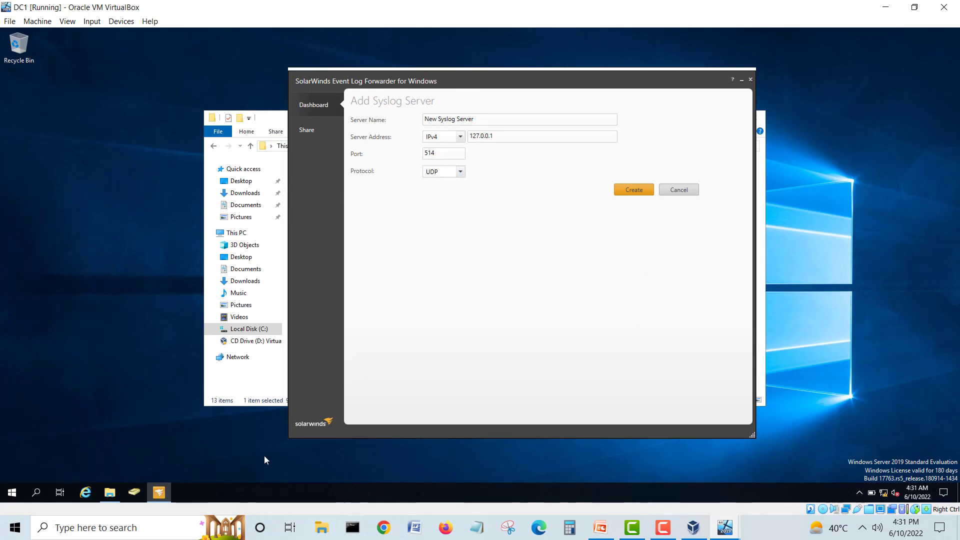
Step: Launch Windows Defender Firewall with Advanced Security via 'fir', show Inbound Rules maximized, and widen the Name column
{"action": "left_click", "coordinate": [17, 494]}
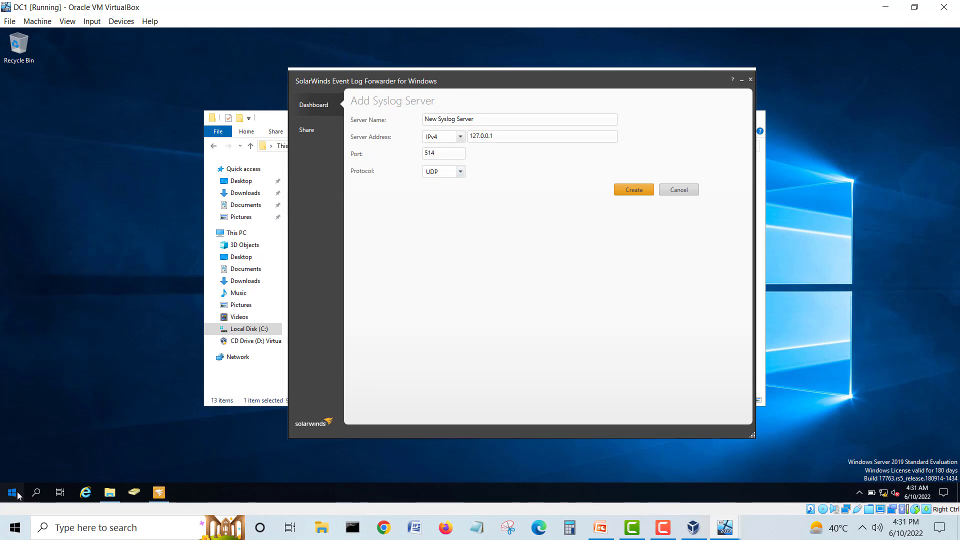
{"action": "type", "text": "fir"}
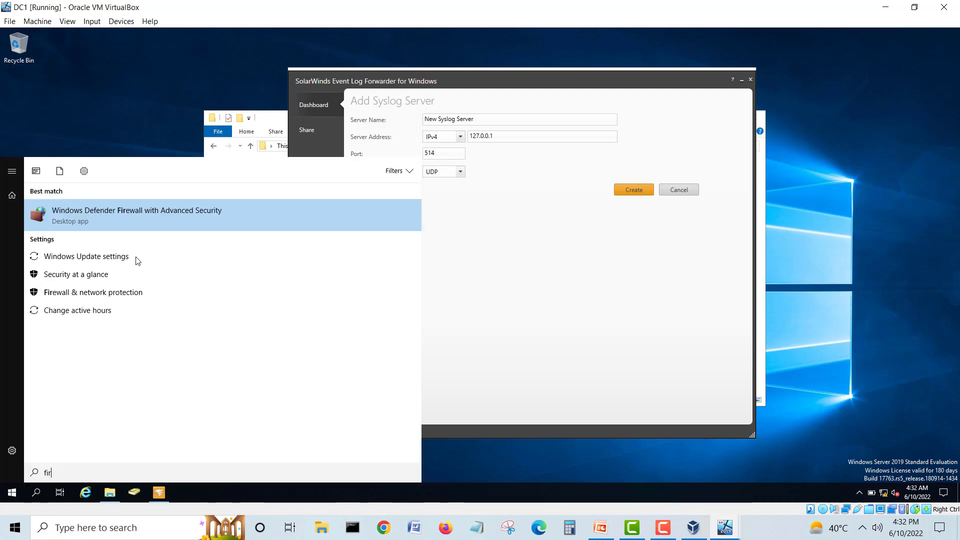
{"action": "left_click", "coordinate": [139, 207]}
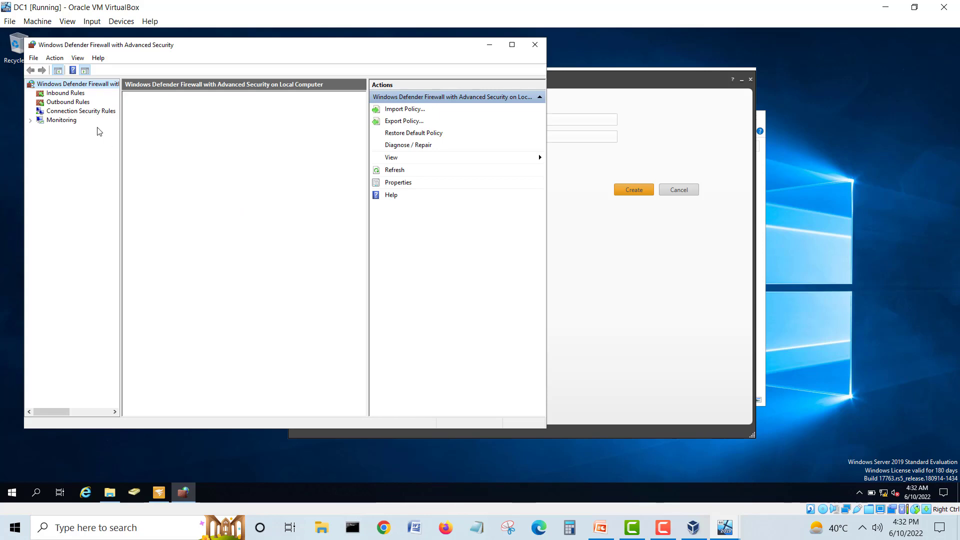
{"action": "left_click", "coordinate": [65, 93]}
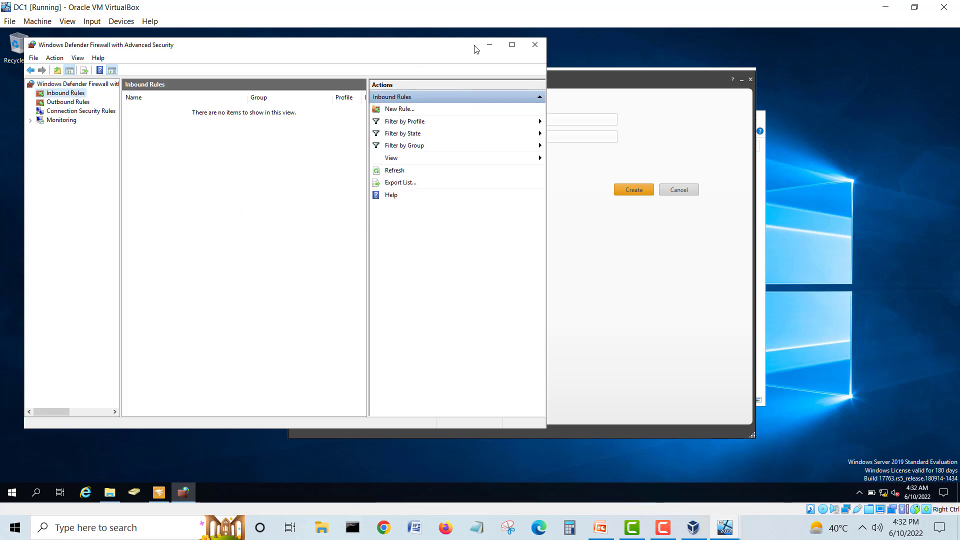
{"action": "left_click", "coordinate": [512, 45]}
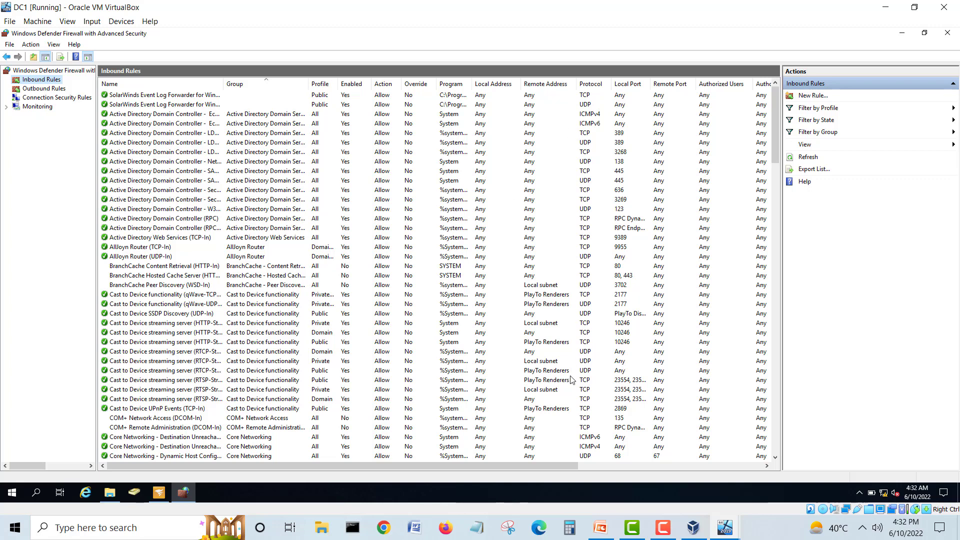
{"action": "left_click_drag", "start_coordinate": [556, 464], "coordinate": [443, 470]}
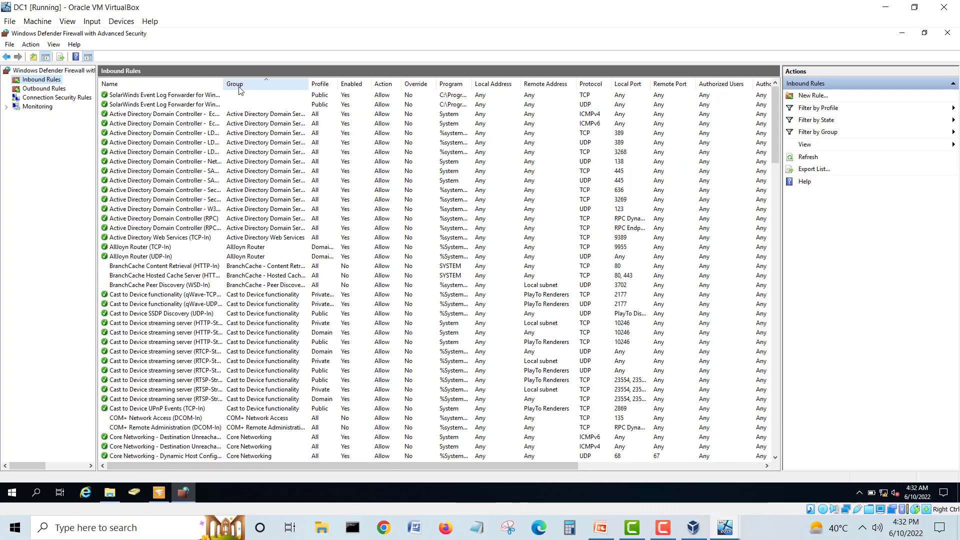
{"action": "left_click_drag", "start_coordinate": [224, 84], "coordinate": [264, 80]}
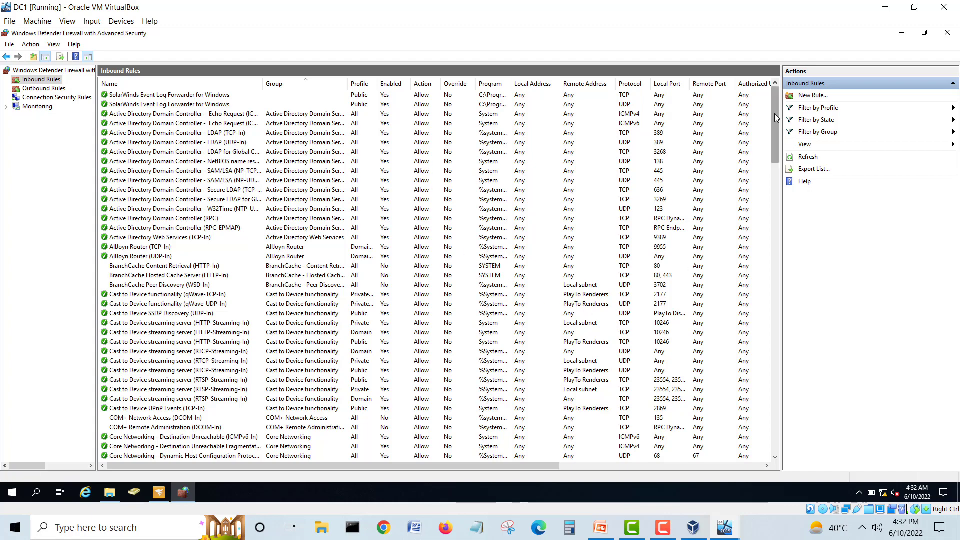
{"action": "left_click_drag", "start_coordinate": [776, 117], "coordinate": [782, 181]}
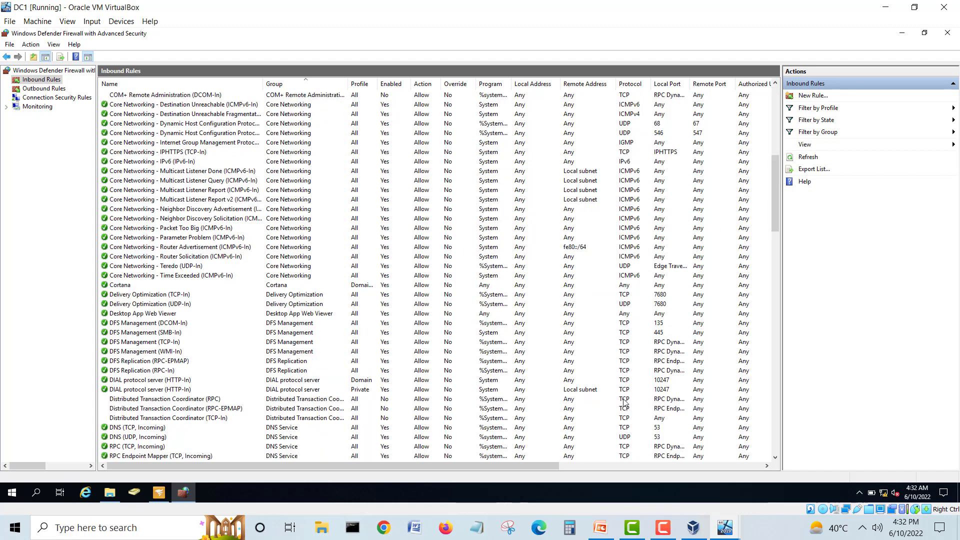
{"action": "left_click", "coordinate": [731, 532]}
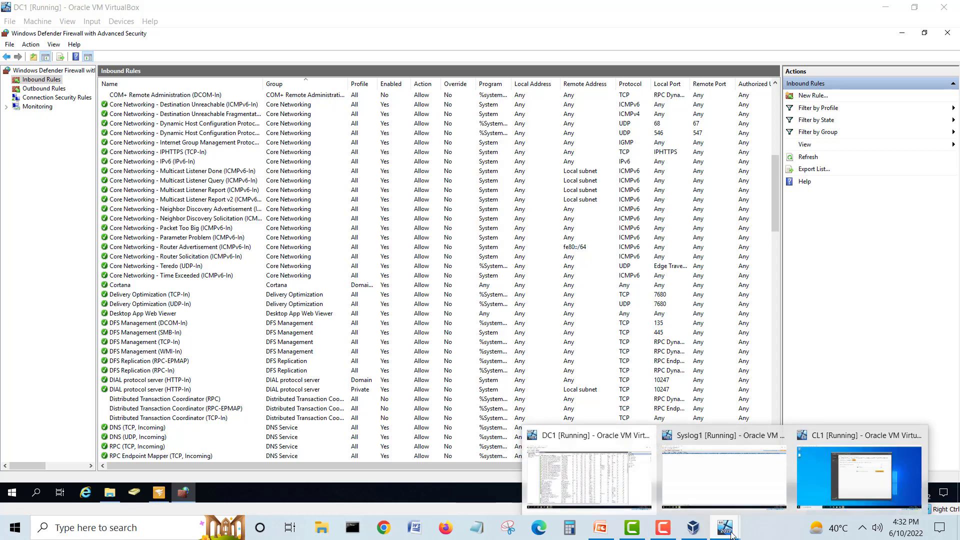
Step: Switch to Syslog1 and look through its VirtualBox menus, then close them without changes
{"action": "left_click", "coordinate": [719, 485]}
{"action": "left_click", "coordinate": [428, 242]}
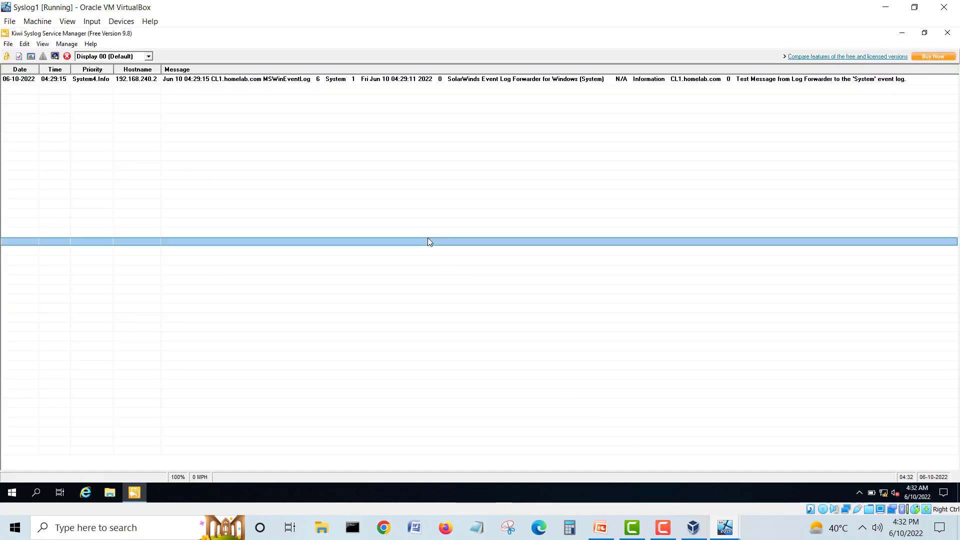
{"action": "left_click", "coordinate": [232, 147]}
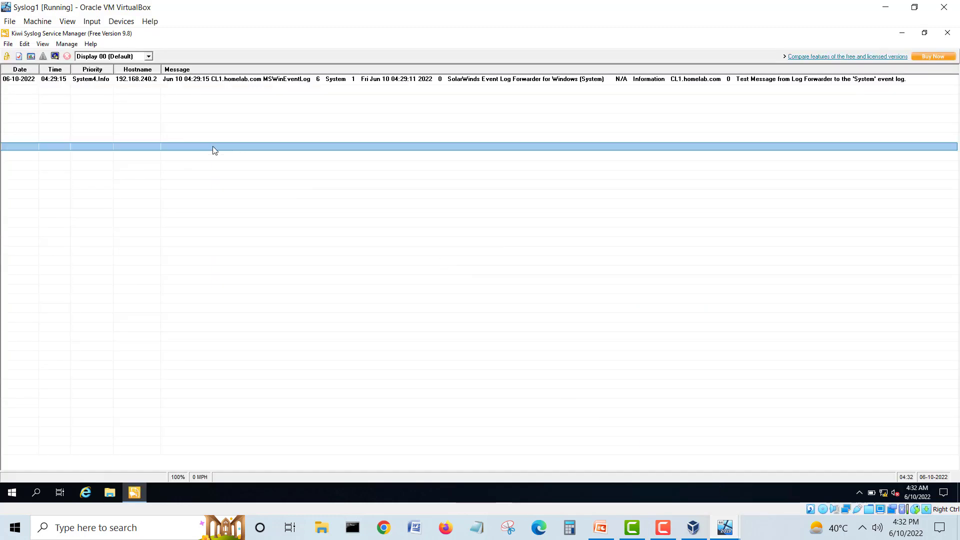
{"action": "left_click", "coordinate": [10, 21]}
{"action": "mouse_move", "coordinate": [29, 27]}
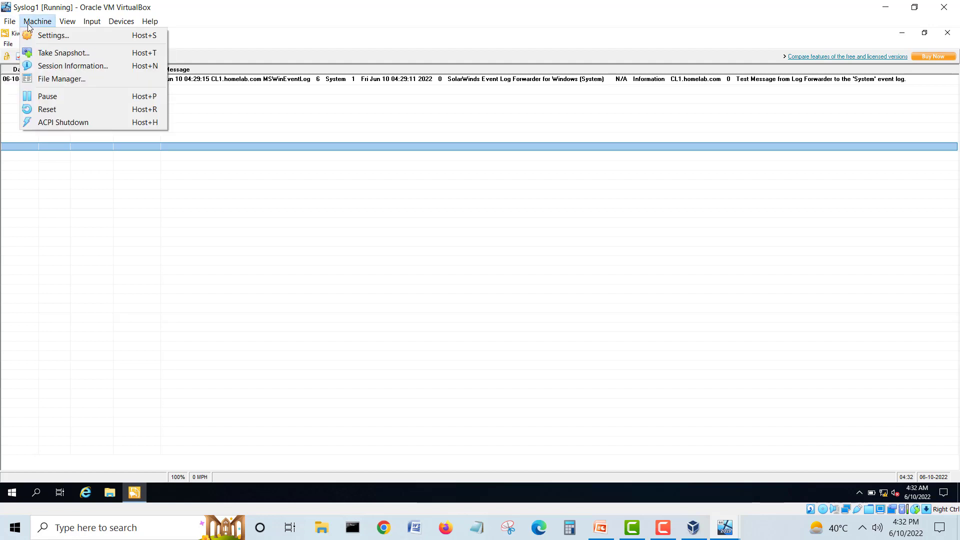
{"action": "mouse_move", "coordinate": [73, 26]}
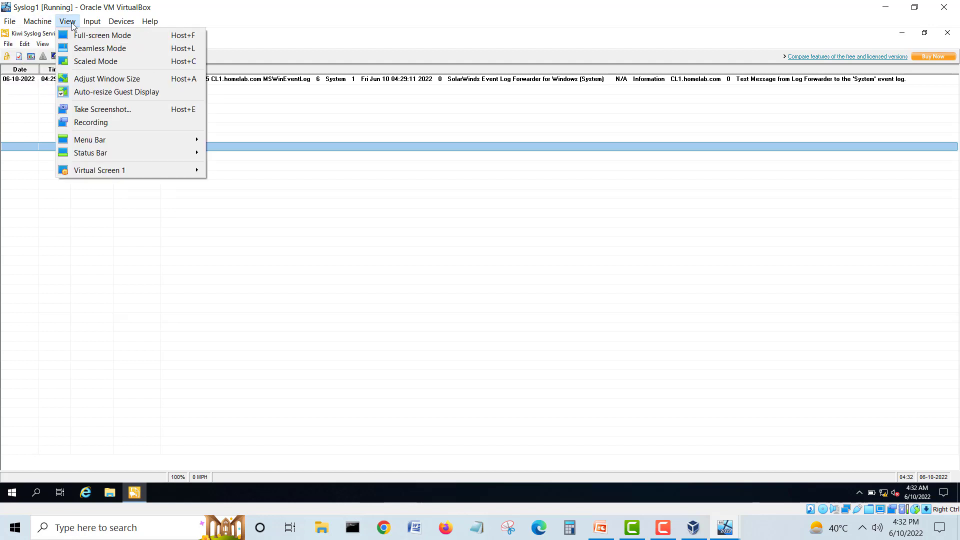
{"action": "mouse_move", "coordinate": [121, 23]}
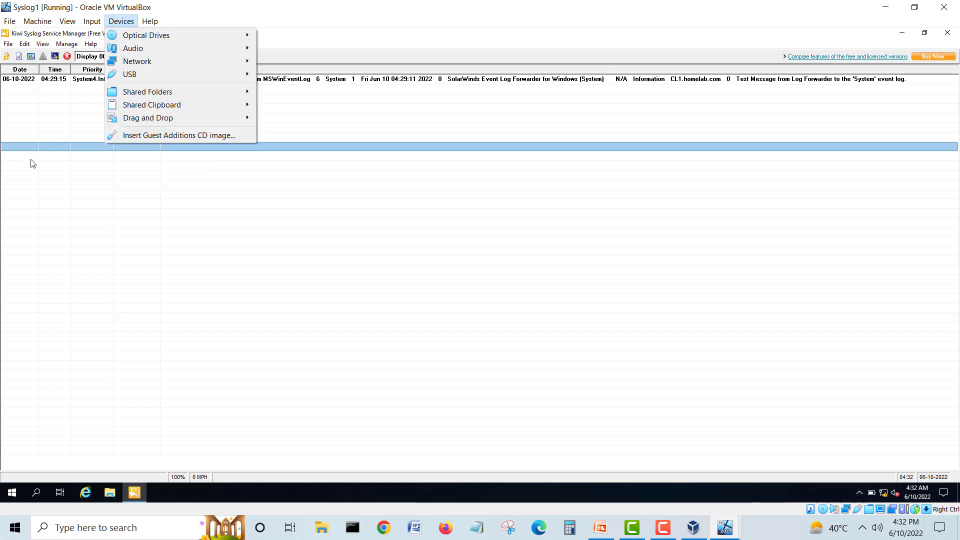
{"action": "left_click", "coordinate": [109, 193]}
{"action": "left_click", "coordinate": [216, 157]}
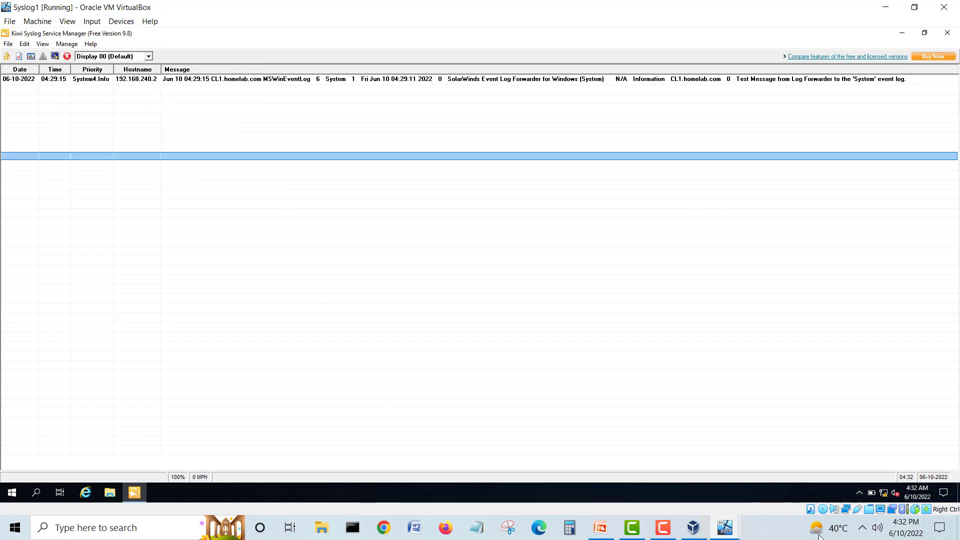
Step: Create another test event on CL1, confirm new messages in Syslog1's Kiwi Syslog, and return to CL1
{"action": "mouse_move", "coordinate": [698, 519]}
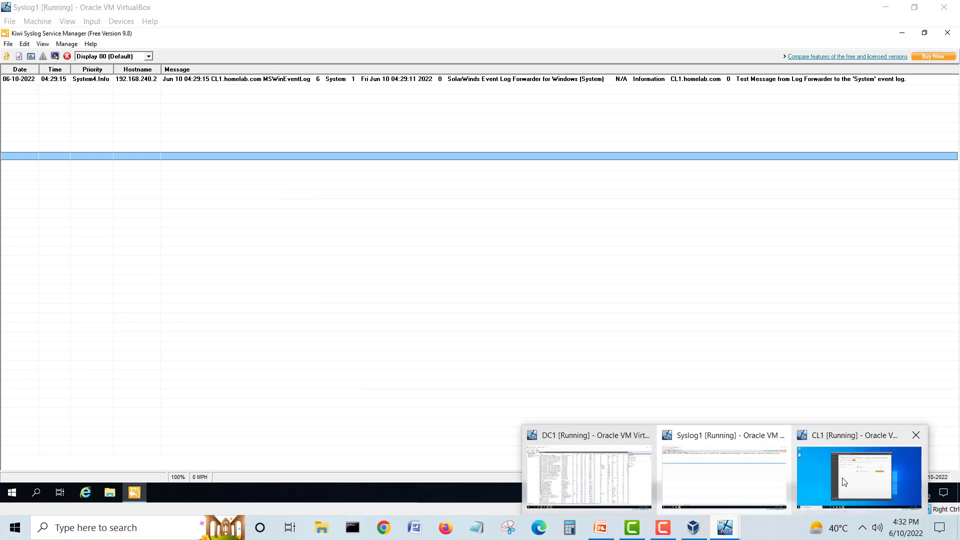
{"action": "left_click", "coordinate": [857, 475]}
{"action": "left_click", "coordinate": [623, 218]}
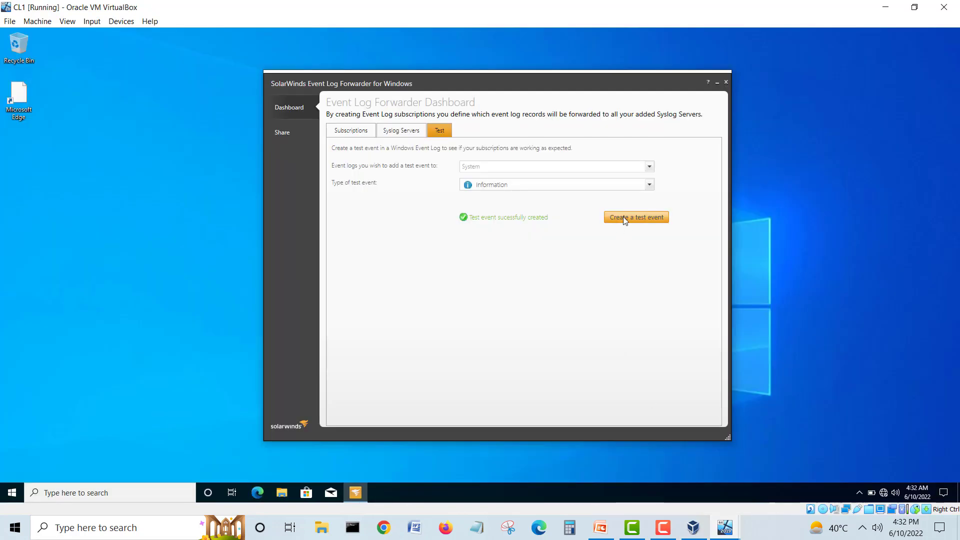
{"action": "left_click", "coordinate": [720, 528]}
{"action": "left_click", "coordinate": [702, 492]}
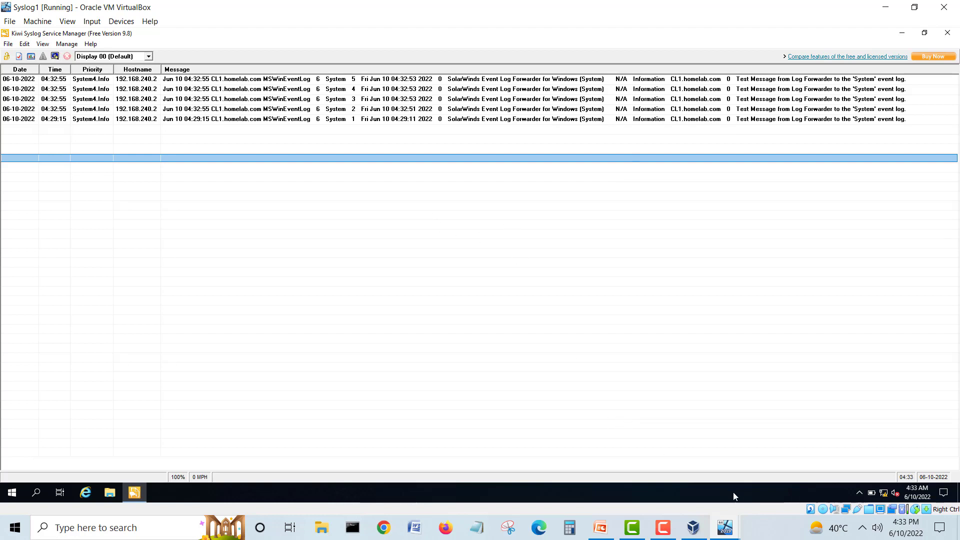
{"action": "mouse_move", "coordinate": [720, 530]}
{"action": "left_click", "coordinate": [817, 502]}
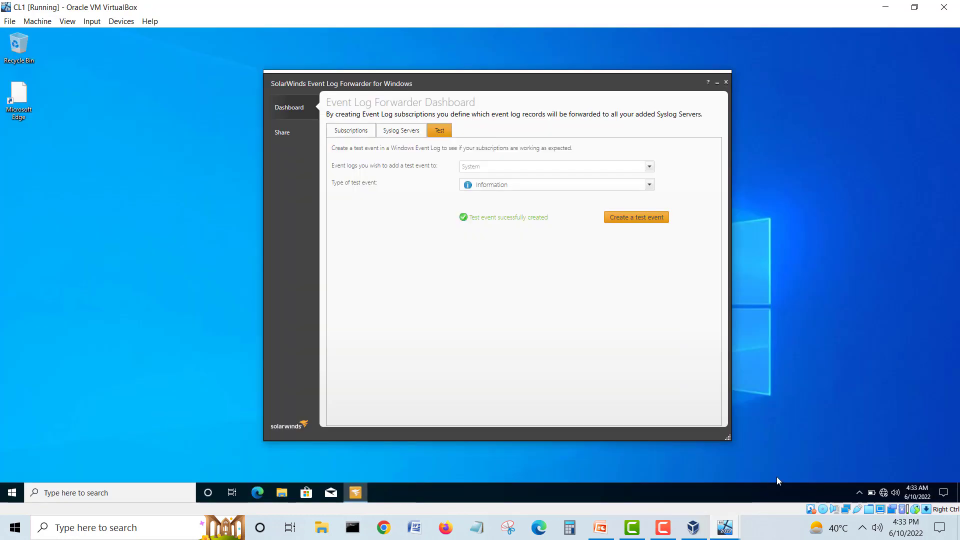
Step: Search 'firw' on CL1, which opens Windows Security; browse its pages and close it
{"action": "left_click", "coordinate": [12, 492]}
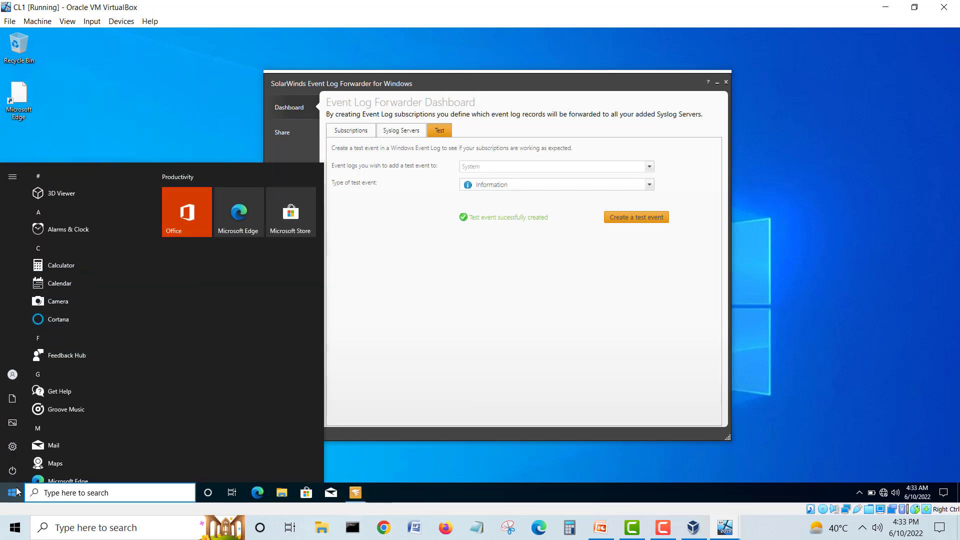
{"action": "type", "text": "firw"}
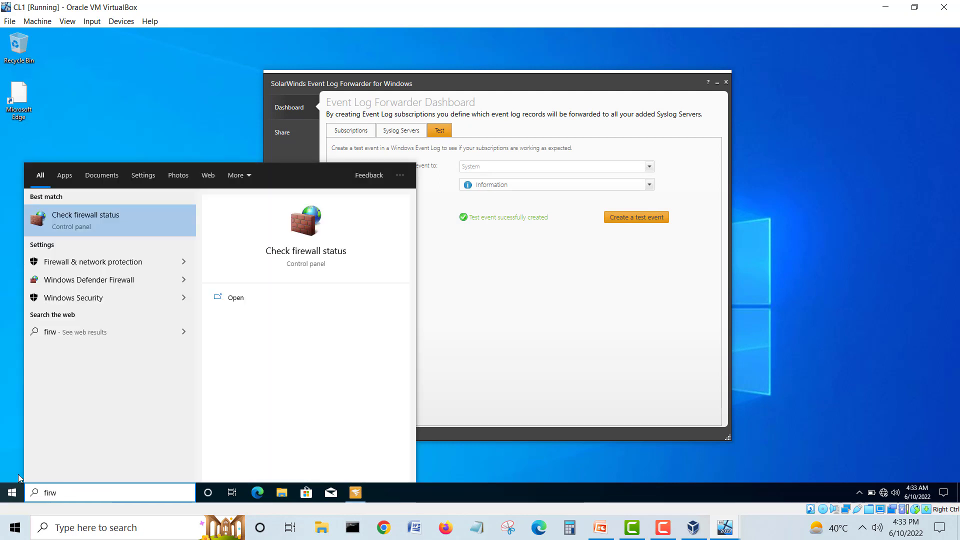
{"action": "left_click", "coordinate": [154, 299]}
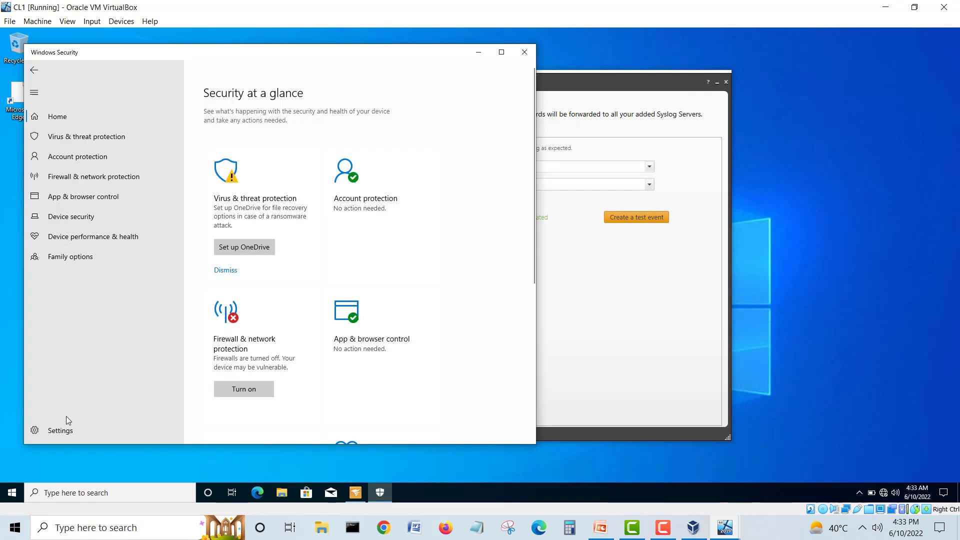
{"action": "left_click", "coordinate": [59, 430]}
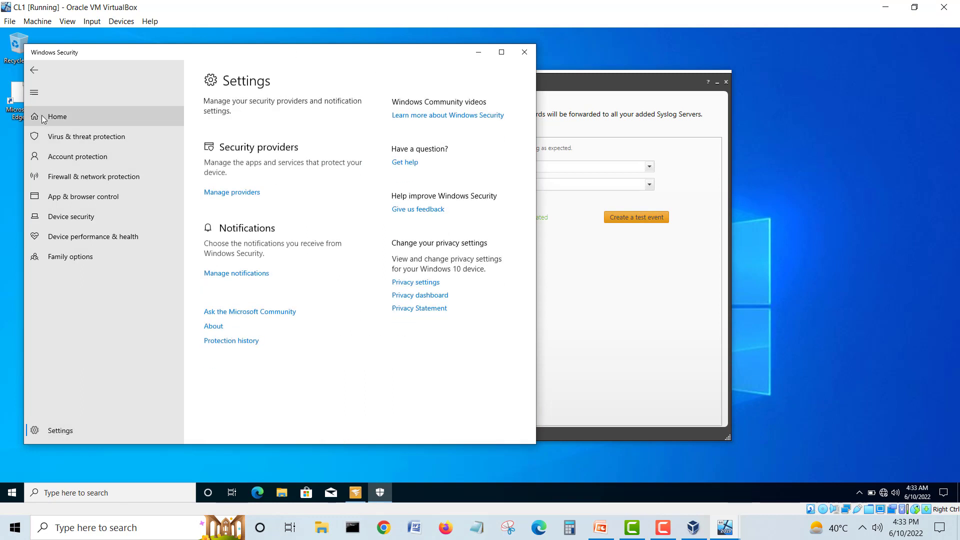
{"action": "left_click", "coordinate": [57, 116]}
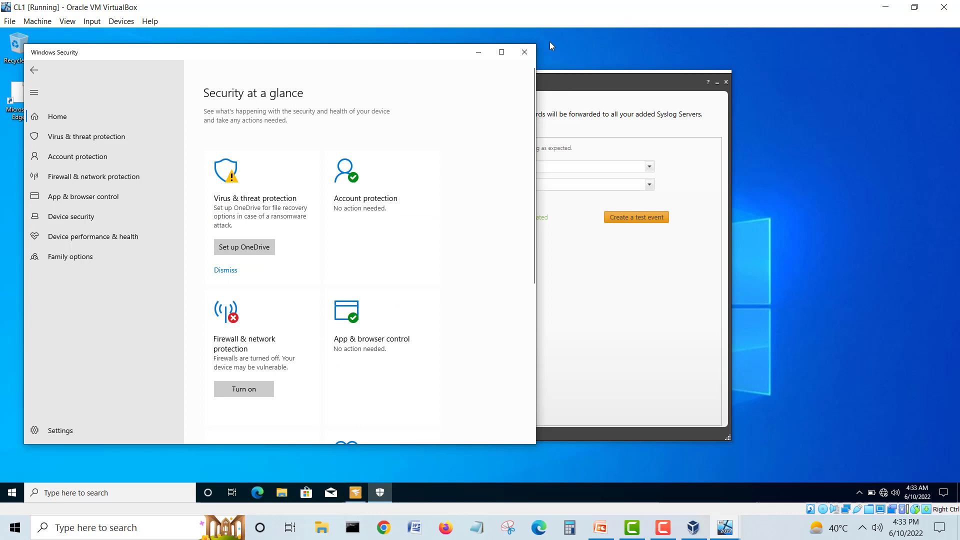
{"action": "left_click", "coordinate": [524, 52]}
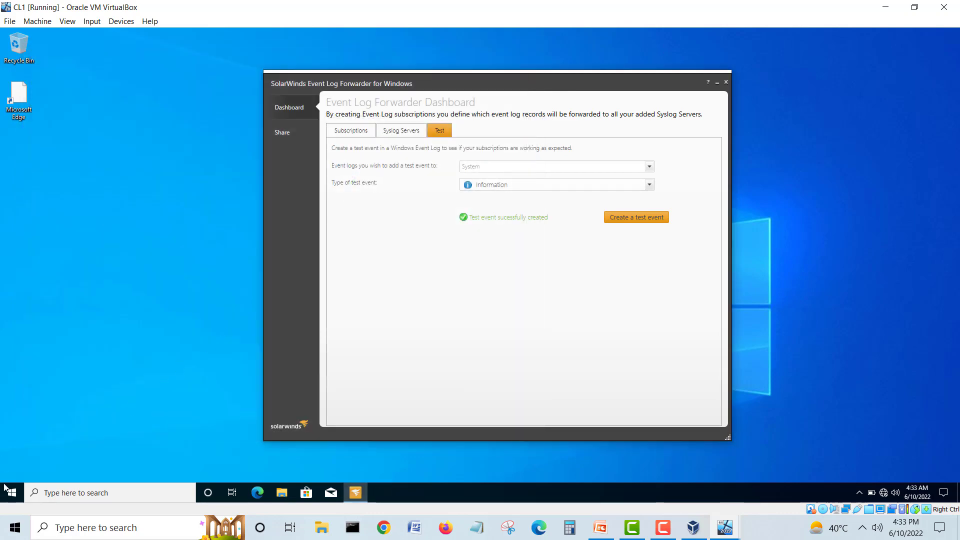
Step: Search 'firewal' and launch Windows Defender Firewall with Advanced Security on CL1
{"action": "left_click", "coordinate": [10, 492]}
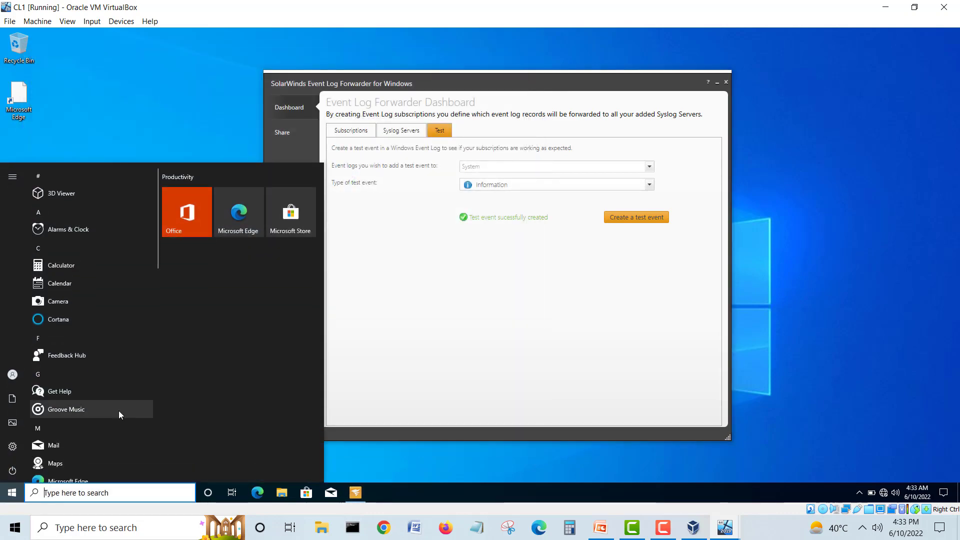
{"action": "type", "text": "fir"}
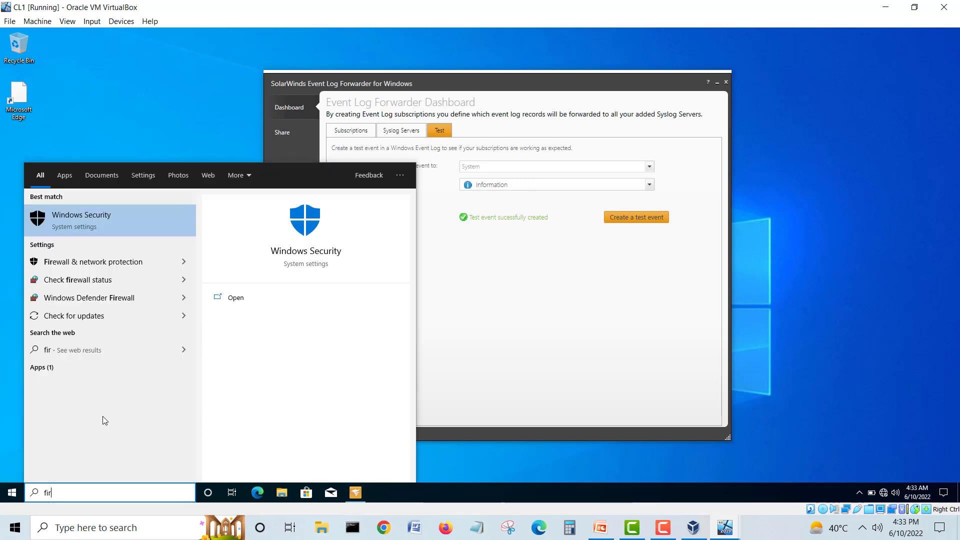
{"action": "type", "text": "ewal"}
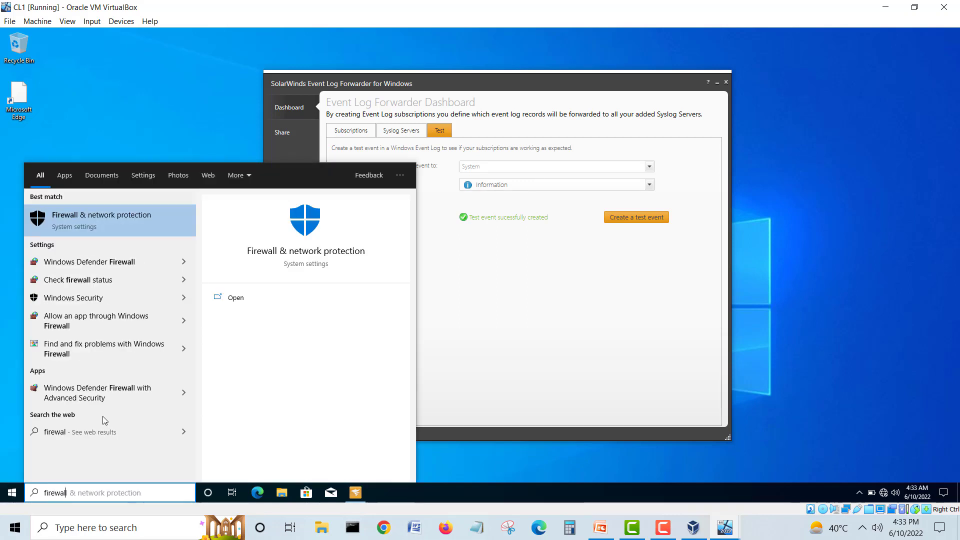
{"action": "left_click", "coordinate": [88, 390]}
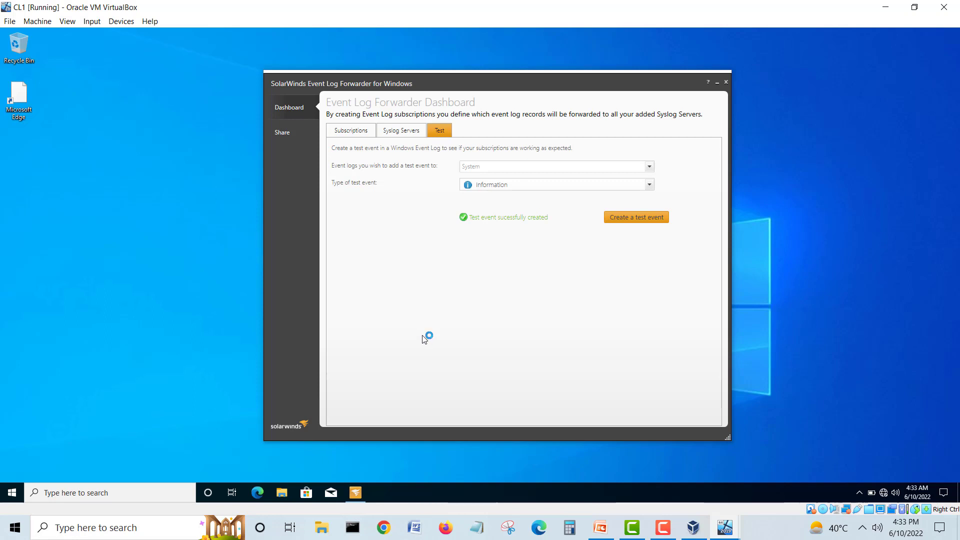
Step: Switch to Syslog1 and inspect the newest forwarded CL1 Security entries, 61 and 60, in Kiwi Syslog
{"action": "mouse_move", "coordinate": [725, 529]}
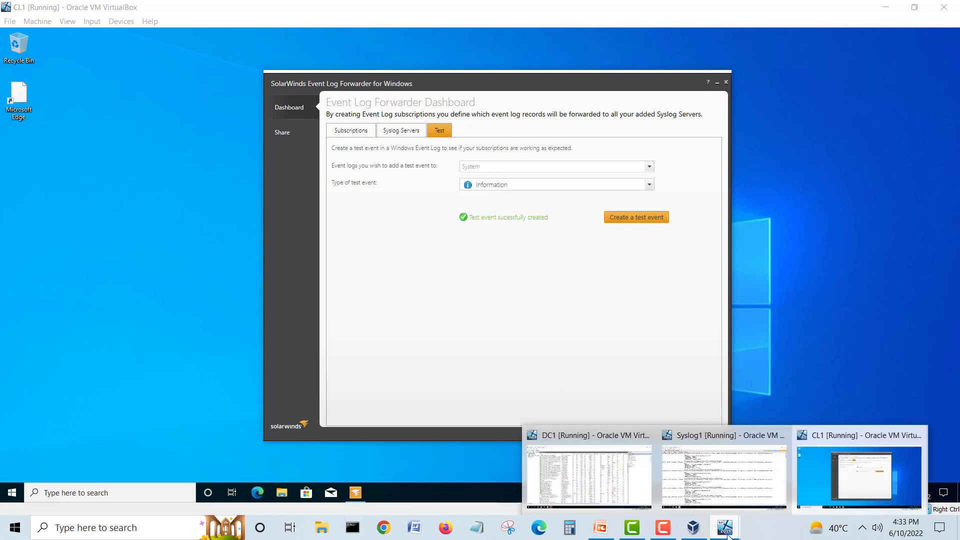
{"action": "left_click", "coordinate": [712, 482]}
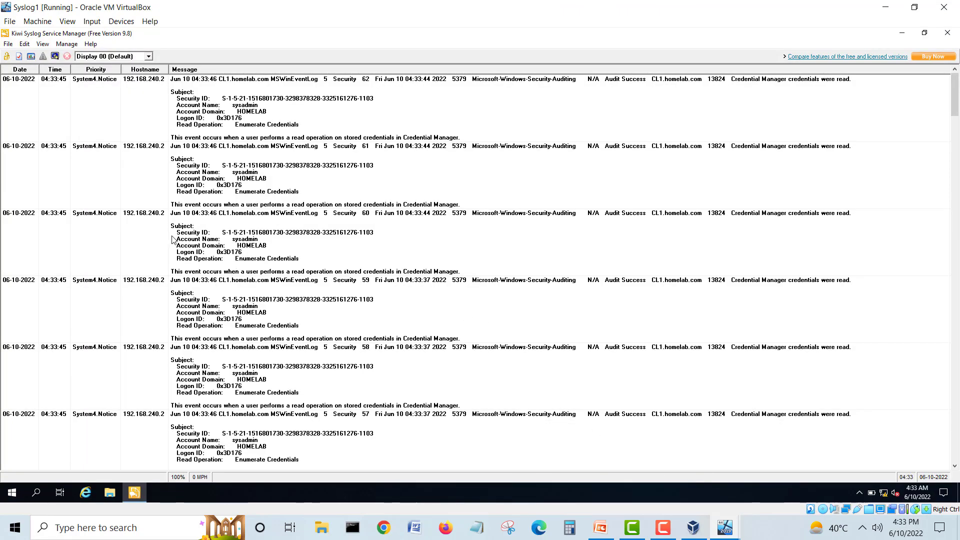
{"action": "left_click", "coordinate": [151, 207]}
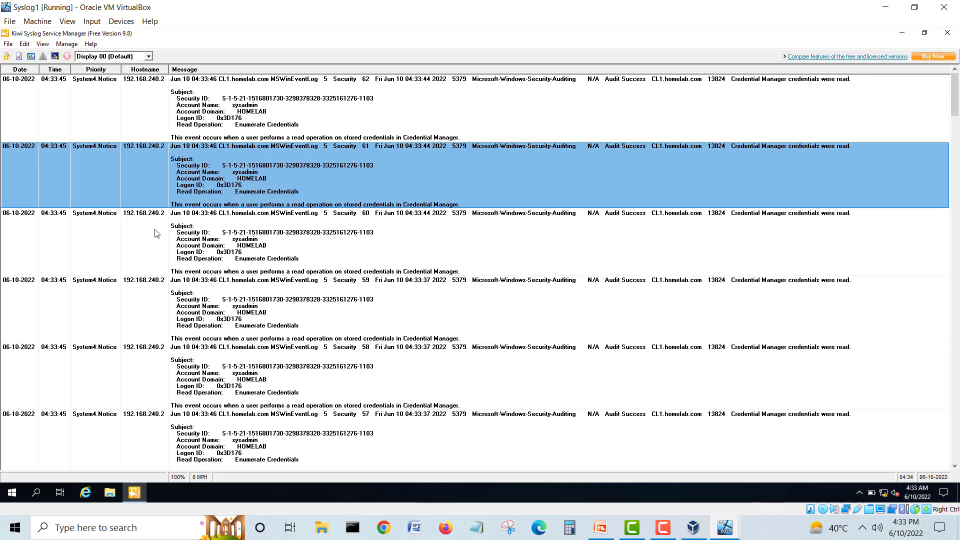
{"action": "left_click", "coordinate": [155, 229]}
Step: Scroll down the Kiwi Syslog list and inspect Security entries 49, 48 and 30
{"action": "scroll", "coordinate": [155, 231], "scroll_direction": "down", "scroll_amount": 2}
{"action": "scroll", "coordinate": [156, 233], "scroll_direction": "down", "scroll_amount": 10}
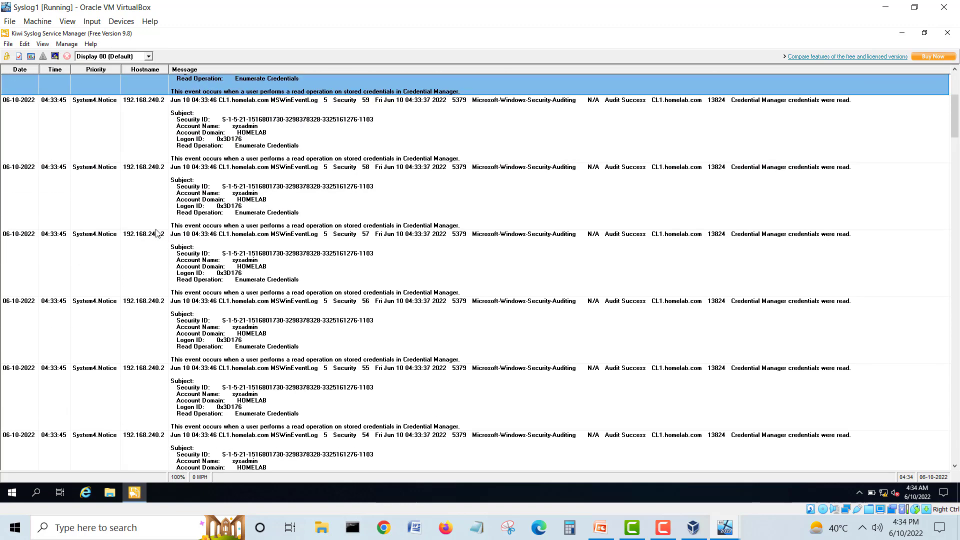
{"action": "scroll", "coordinate": [156, 233], "scroll_direction": "down", "scroll_amount": 10}
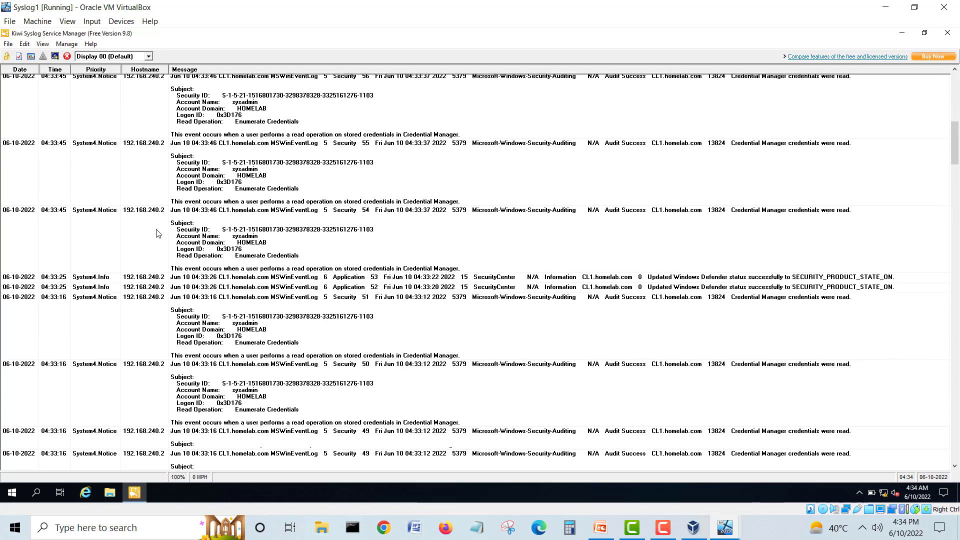
{"action": "scroll", "coordinate": [158, 233], "scroll_direction": "down", "scroll_amount": 2}
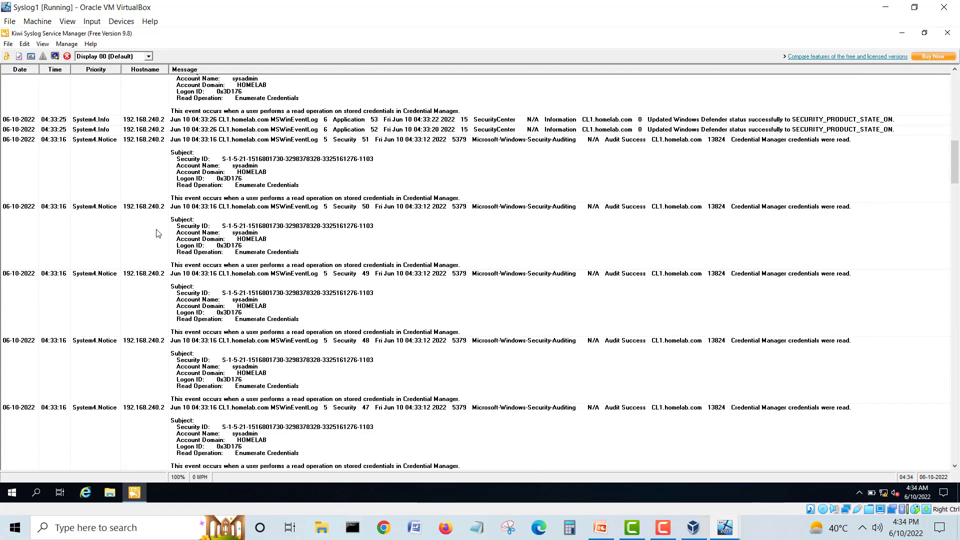
{"action": "scroll", "coordinate": [158, 233], "scroll_direction": "down", "scroll_amount": 2}
{"action": "left_click", "coordinate": [224, 255]}
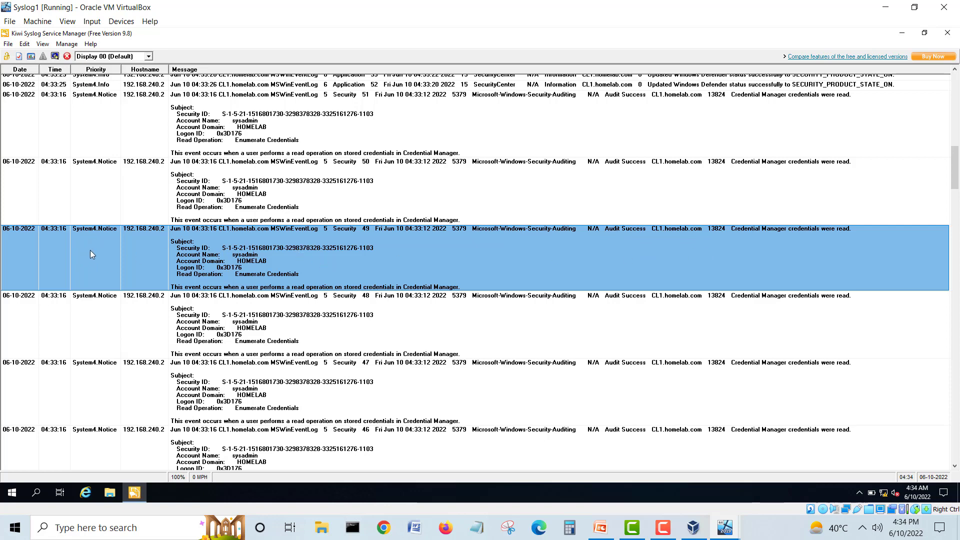
{"action": "left_click", "coordinate": [106, 331]}
{"action": "scroll", "coordinate": [106, 332], "scroll_direction": "down", "scroll_amount": 3}
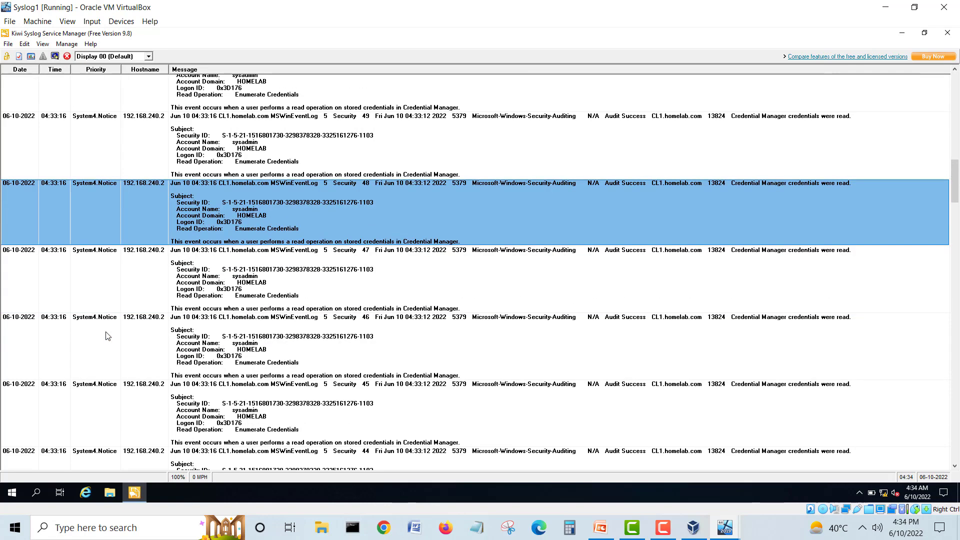
{"action": "scroll", "coordinate": [106, 335], "scroll_direction": "down", "scroll_amount": 5}
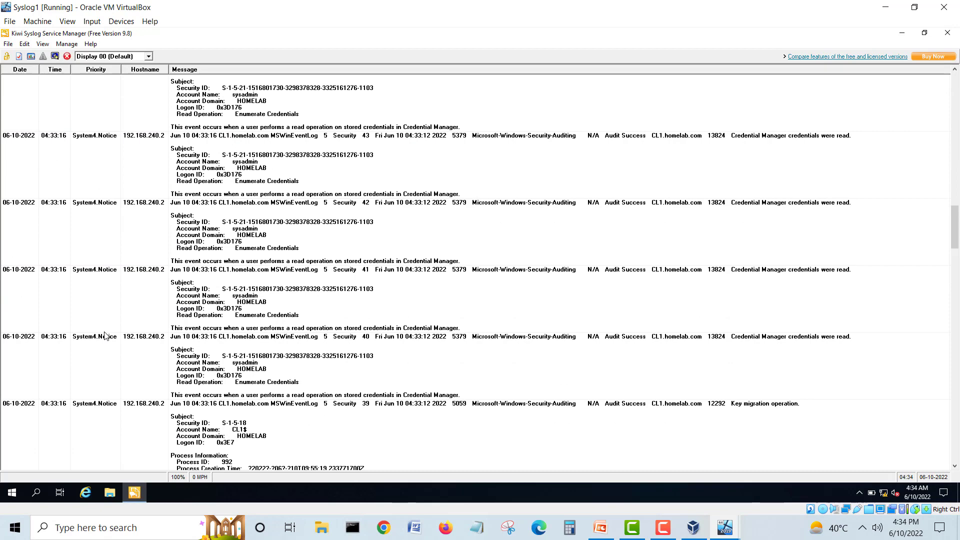
{"action": "scroll", "coordinate": [106, 336], "scroll_direction": "down", "scroll_amount": 5}
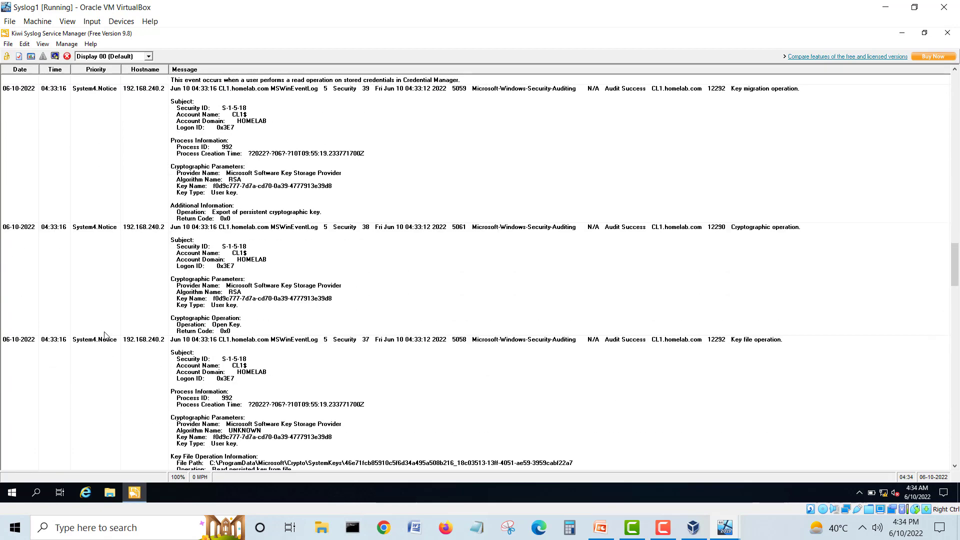
{"action": "scroll", "coordinate": [104, 334], "scroll_direction": "down", "scroll_amount": 6}
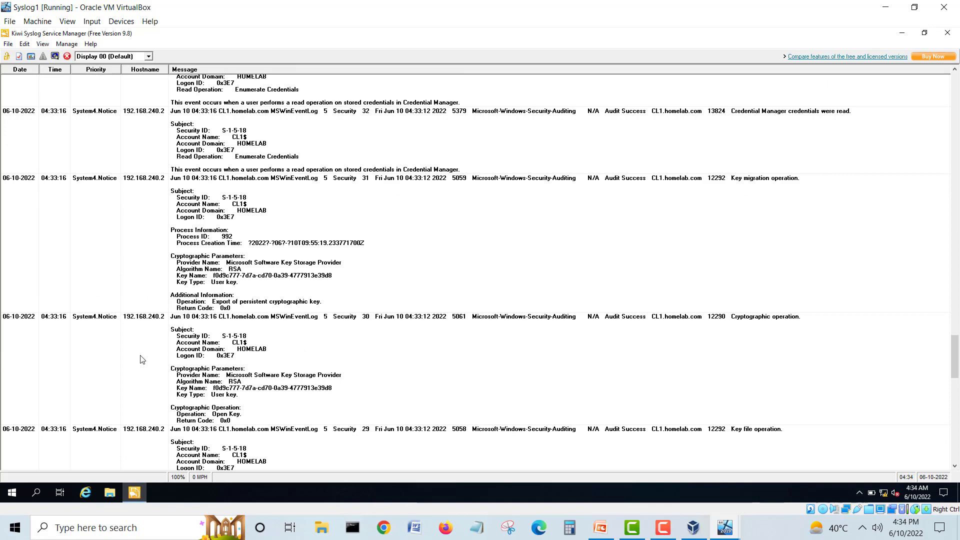
{"action": "left_click", "coordinate": [142, 359]}
Step: Scroll back up and inspect the newest Security 62 entry
{"action": "scroll", "coordinate": [142, 360], "scroll_direction": "up", "scroll_amount": 6}
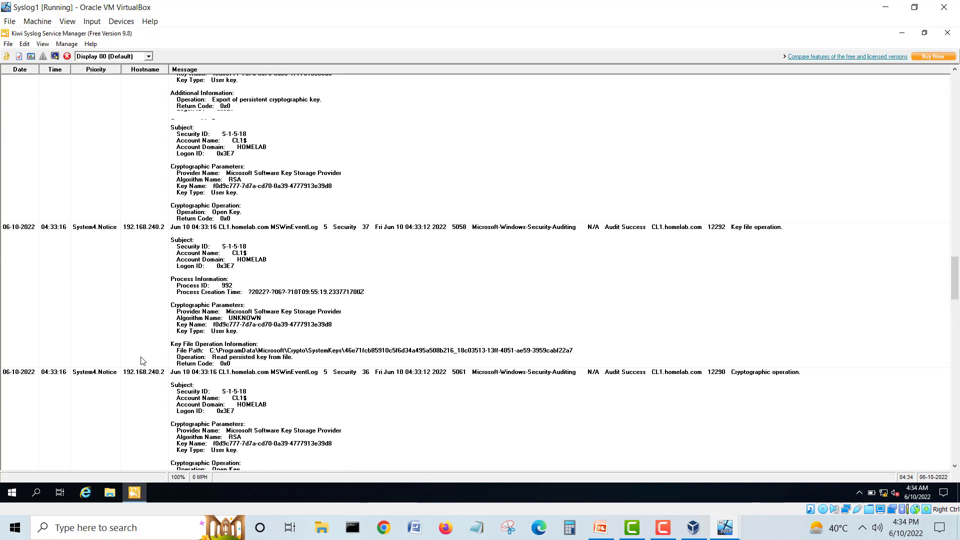
{"action": "scroll", "coordinate": [144, 364], "scroll_direction": "up", "scroll_amount": 10}
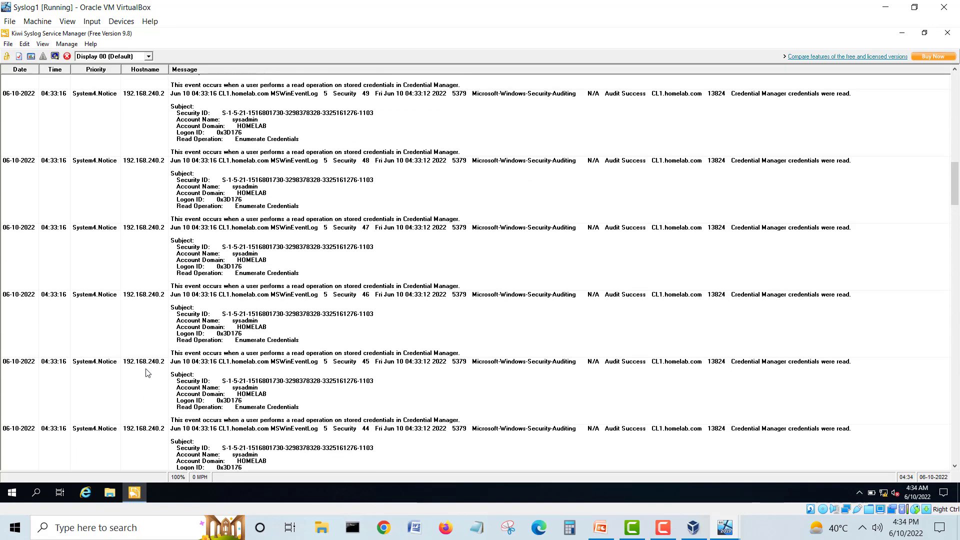
{"action": "scroll", "coordinate": [148, 373], "scroll_direction": "up", "scroll_amount": 10}
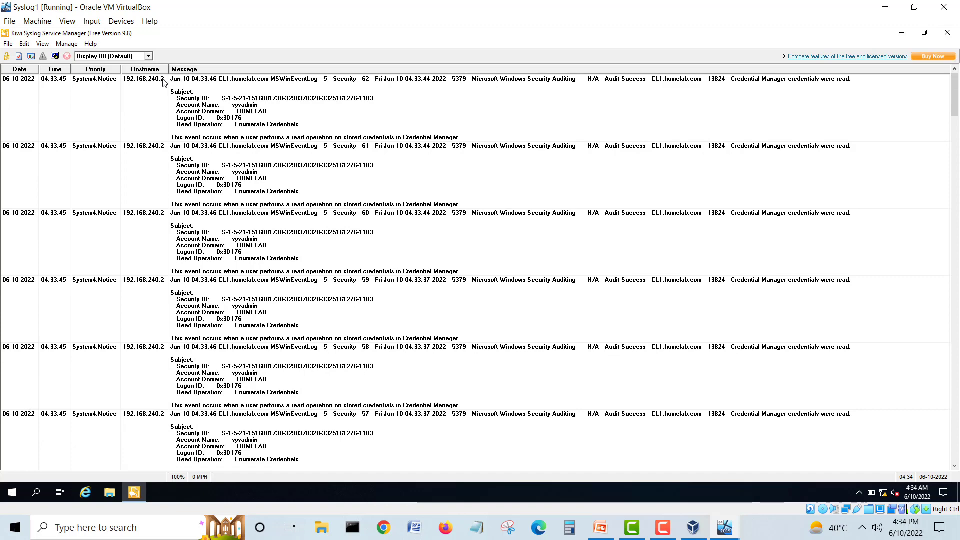
{"action": "left_click", "coordinate": [134, 92]}
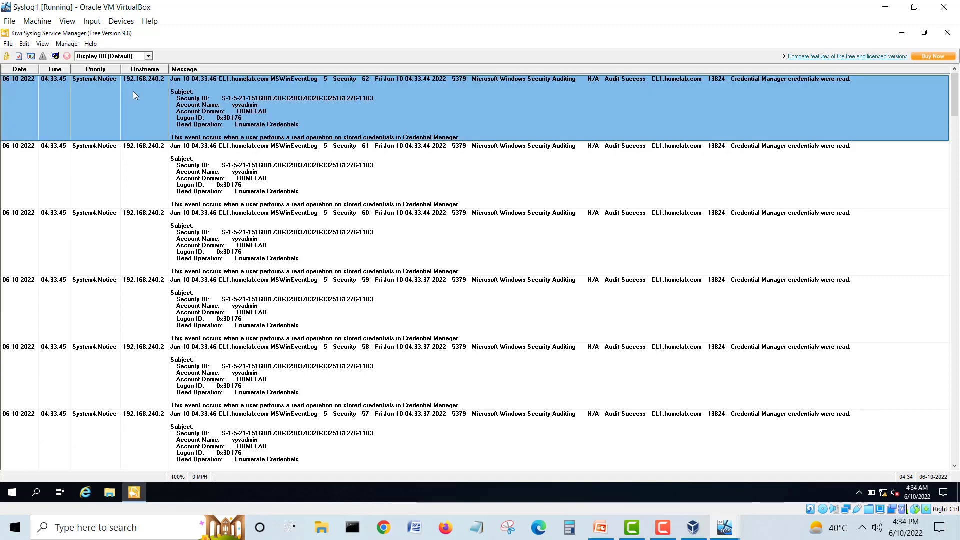
{"action": "left_click", "coordinate": [724, 527]}
Step: On CL1, bring up Windows Defender Firewall's inbound rules list
{"action": "left_click", "coordinate": [838, 491]}
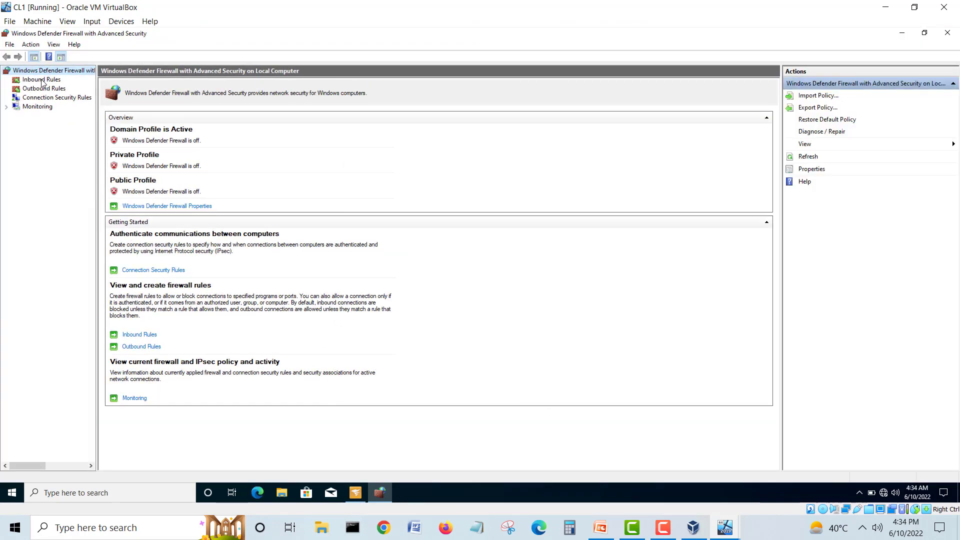
{"action": "left_click", "coordinate": [42, 80]}
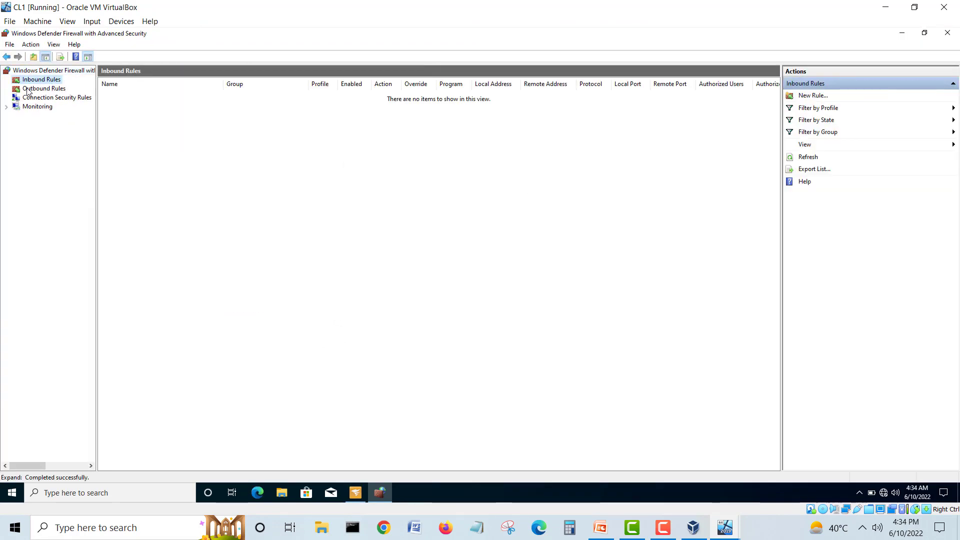
{"action": "left_click", "coordinate": [39, 89]}
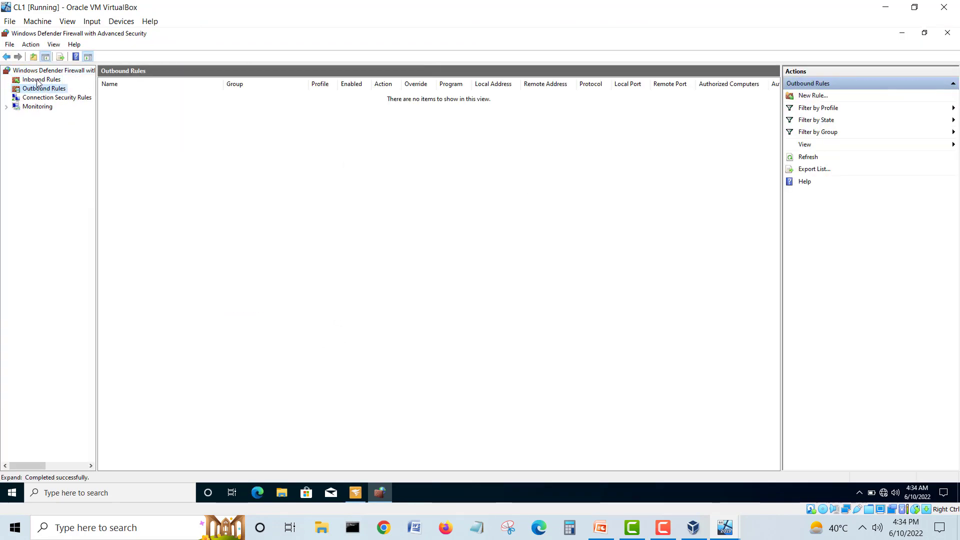
{"action": "left_click", "coordinate": [39, 81]}
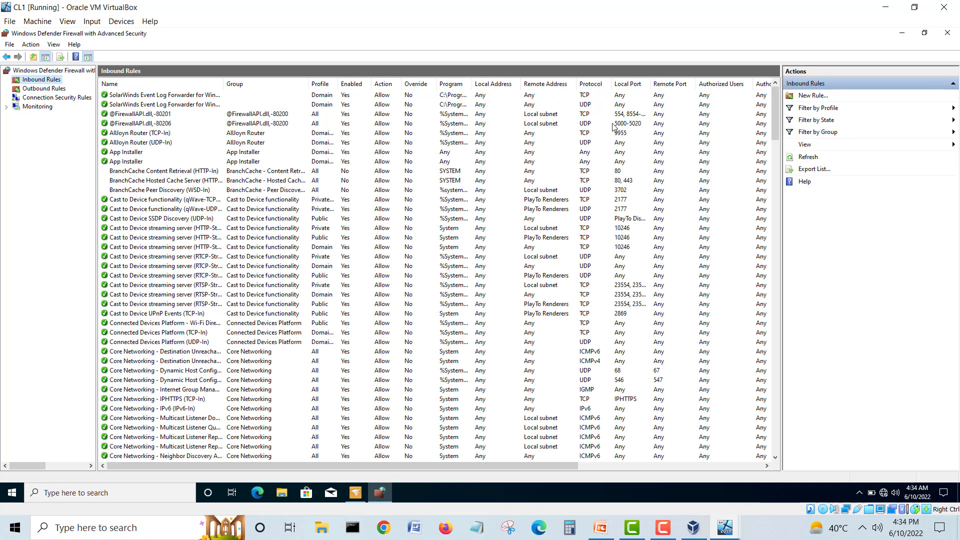
Step: Inspect the SolarWinds Event Log Forwarder UDP and TCP inbound rules
{"action": "left_click", "coordinate": [600, 105]}
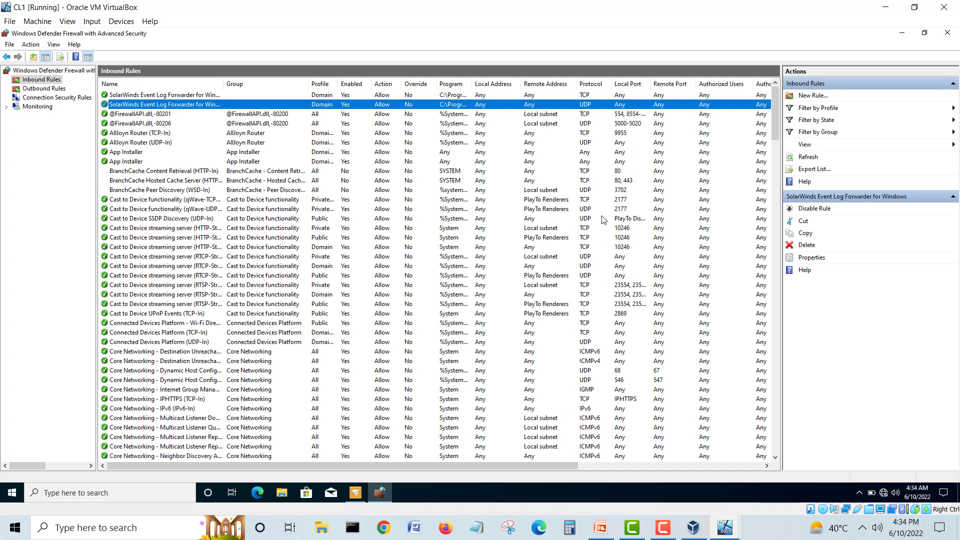
{"action": "left_click", "coordinate": [244, 115]}
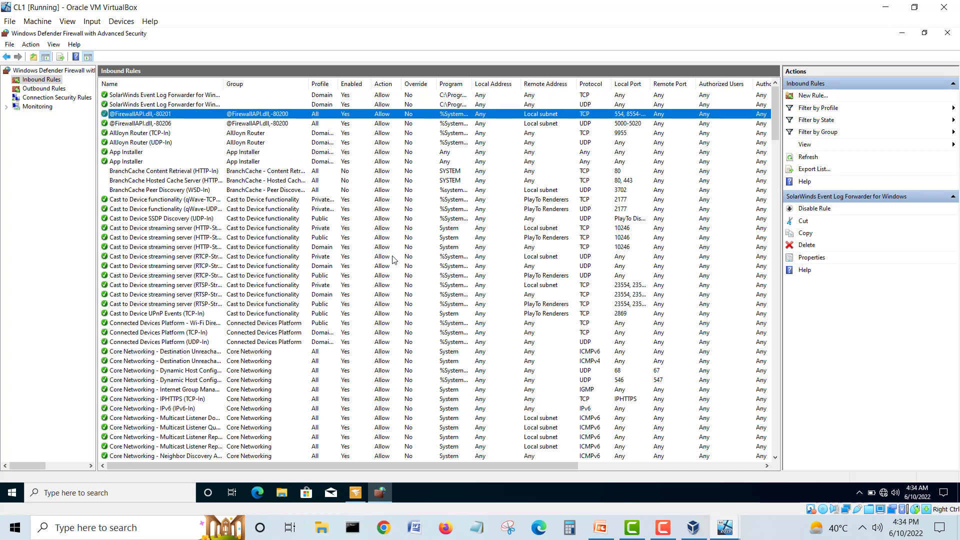
{"action": "left_click", "coordinate": [482, 457]}
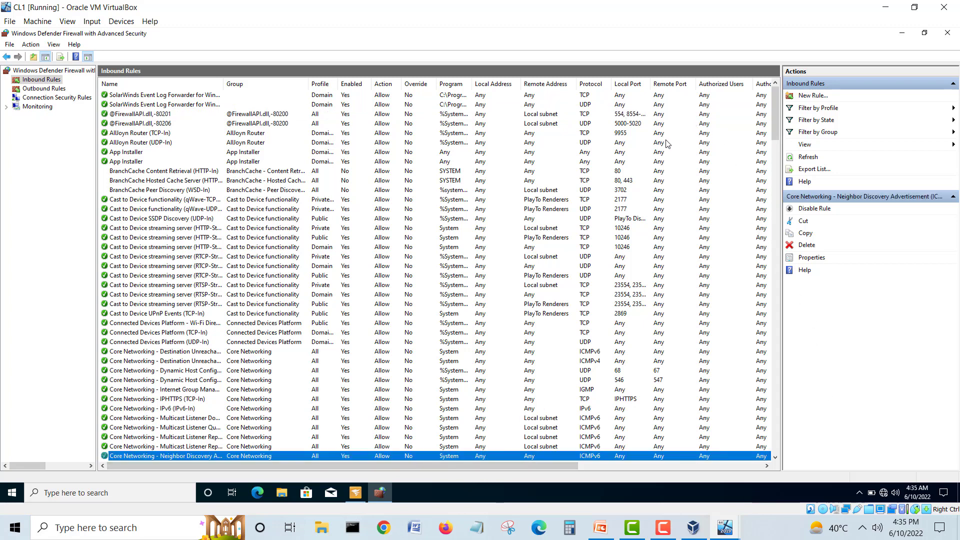
{"action": "left_click", "coordinate": [624, 97]}
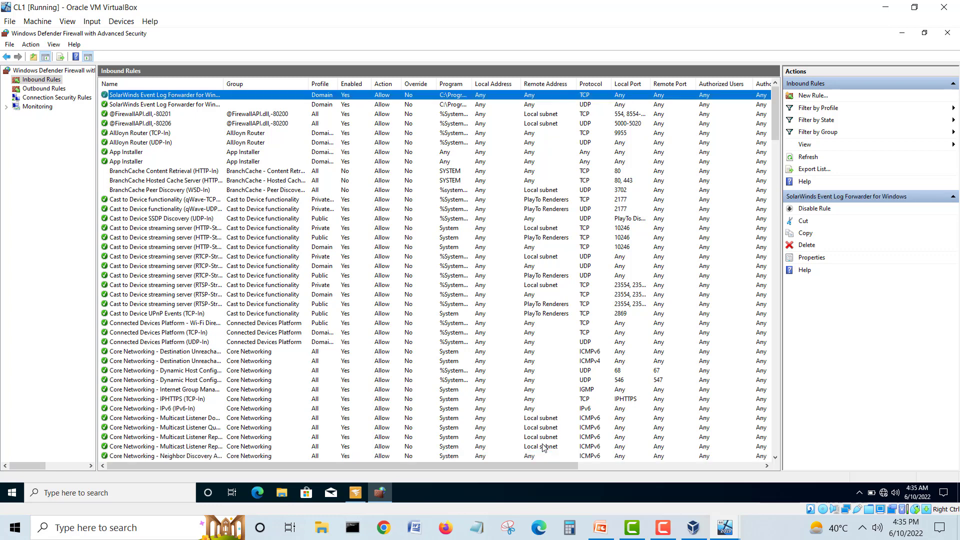
{"action": "left_click", "coordinate": [634, 105]}
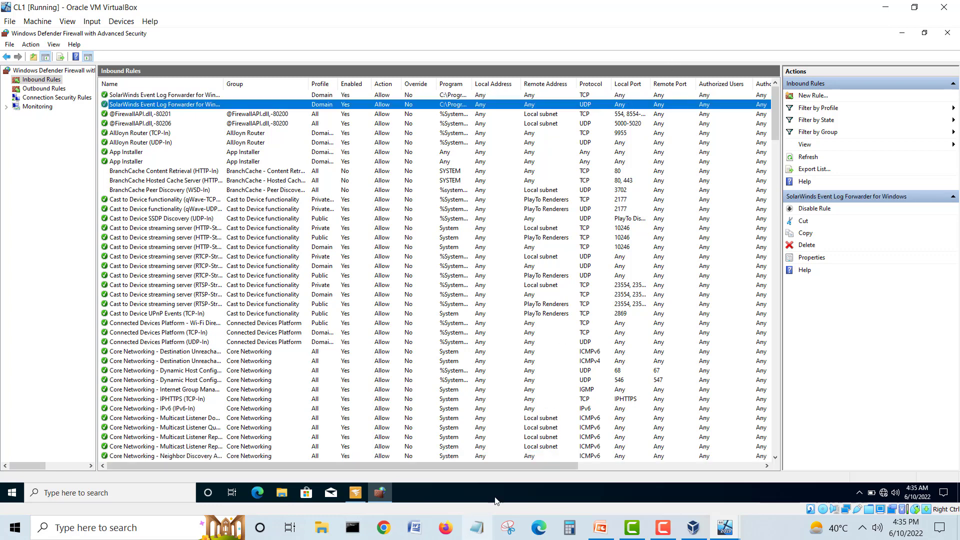
Step: Widen the Local Port column so the forwarder rules' full ports show
{"action": "left_click_drag", "start_coordinate": [505, 465], "coordinate": [445, 460]}
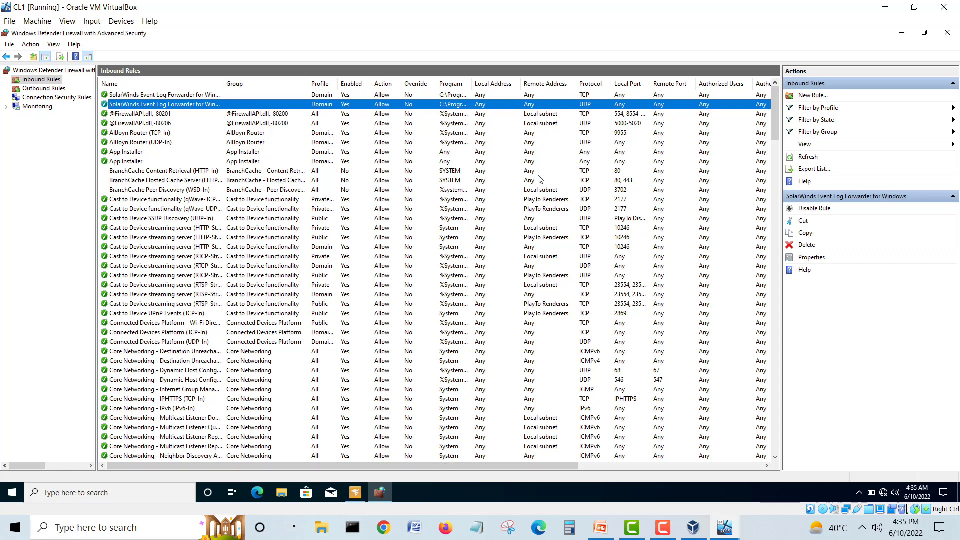
{"action": "left_click_drag", "start_coordinate": [650, 84], "coordinate": [736, 84]}
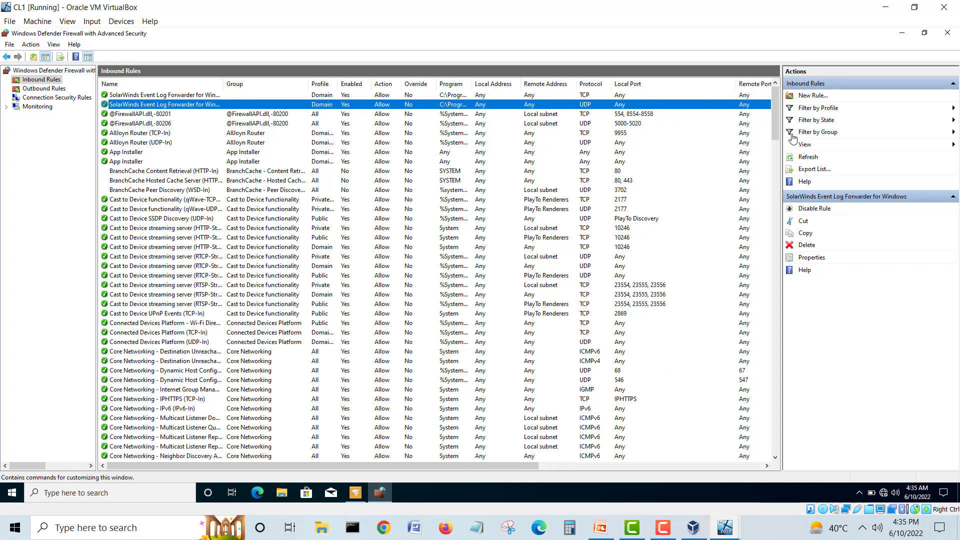
{"action": "left_click_drag", "start_coordinate": [778, 106], "coordinate": [755, 436]}
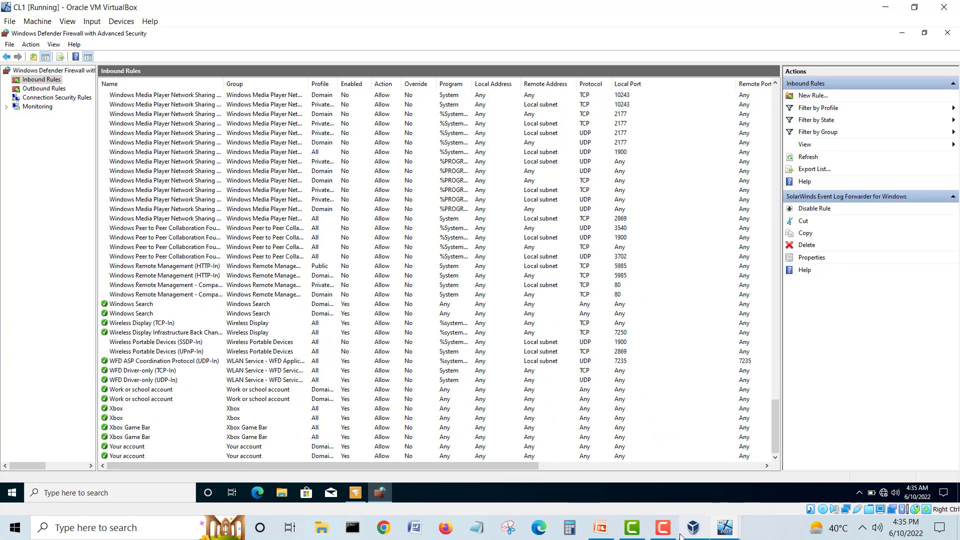
{"action": "left_click", "coordinate": [727, 527]}
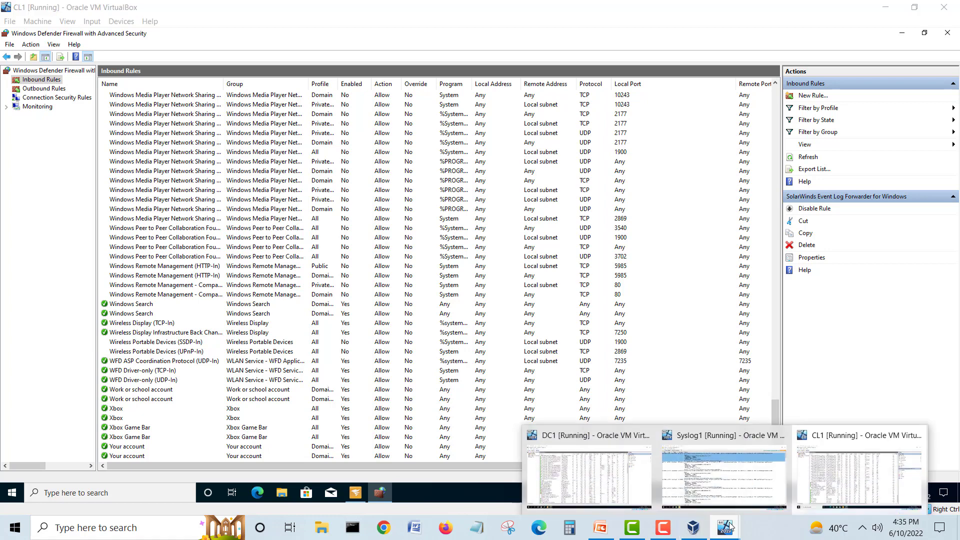
Step: On DC1, bring up the SolarWinds UDP firewall rule's properties
{"action": "left_click", "coordinate": [589, 472]}
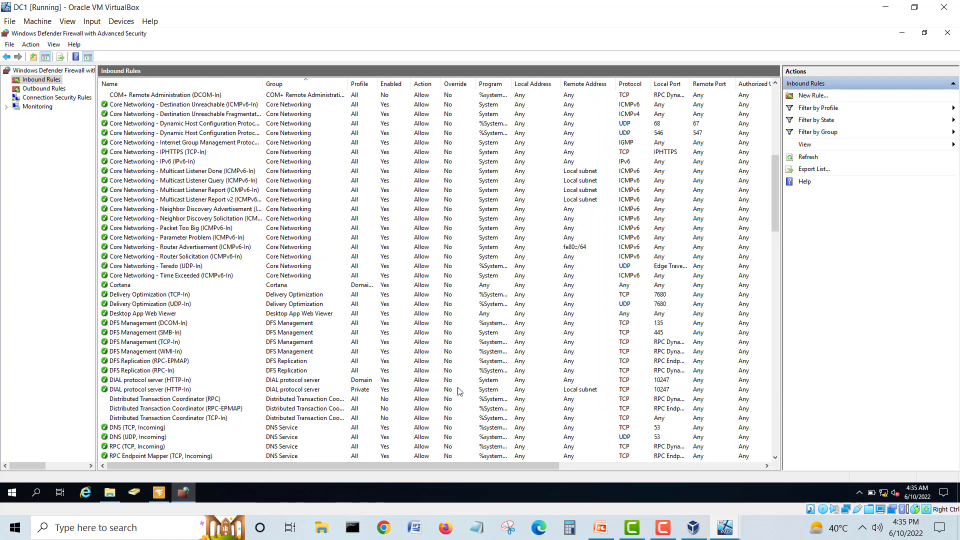
{"action": "left_click", "coordinate": [519, 133]}
{"action": "scroll", "coordinate": [521, 136], "scroll_direction": "up", "scroll_amount": 12}
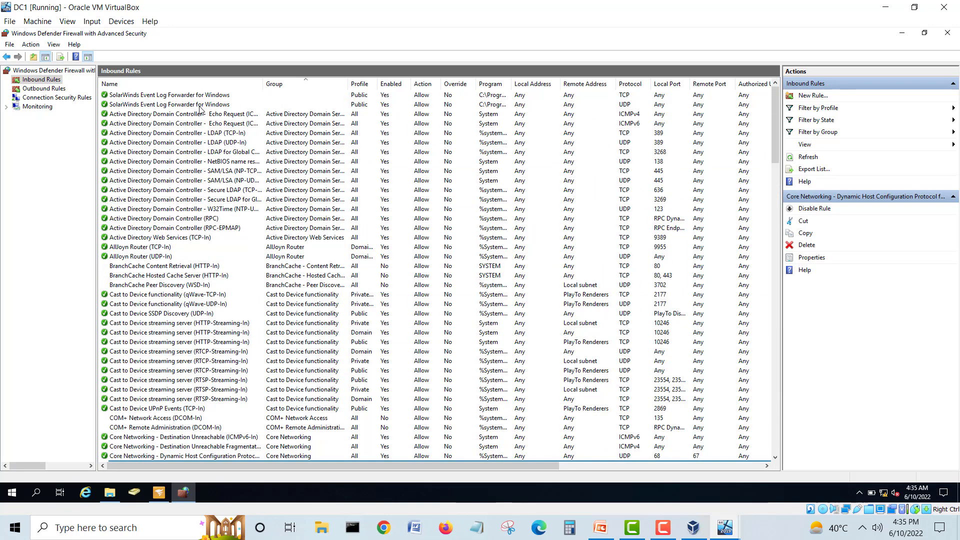
{"action": "double_click", "coordinate": [194, 105]}
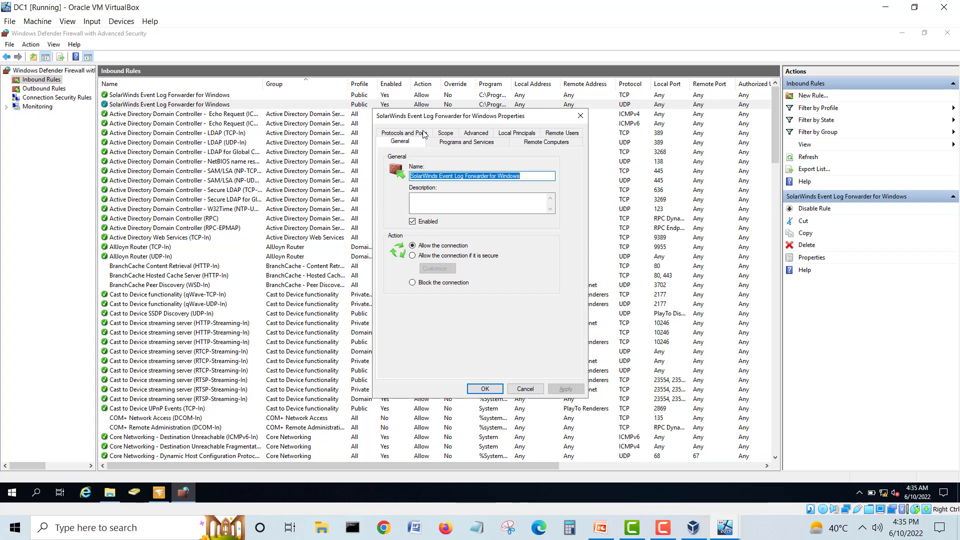
Step: Close the rule properties without changes and cancel DC1's close prompt
{"action": "left_click", "coordinate": [523, 389]}
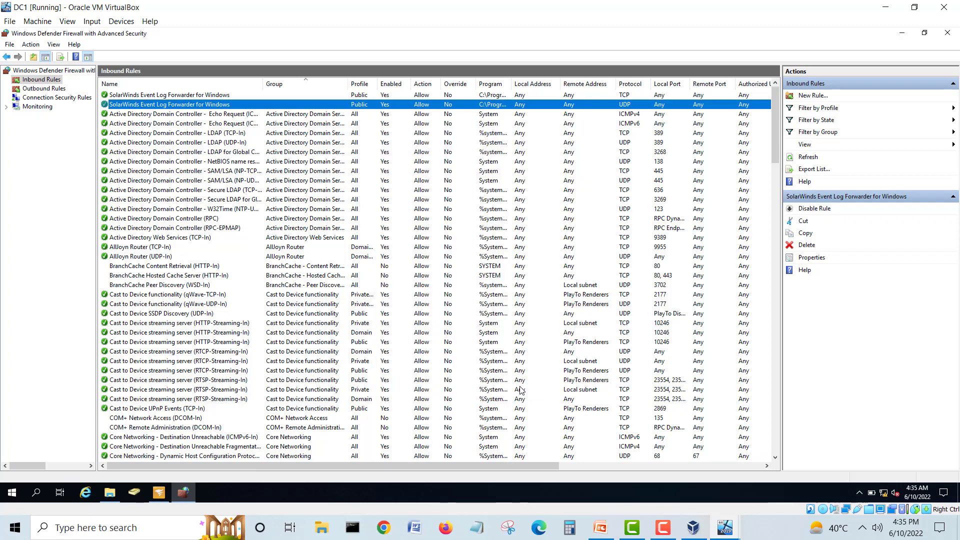
{"action": "left_click", "coordinate": [943, 8]}
{"action": "left_click", "coordinate": [480, 293]}
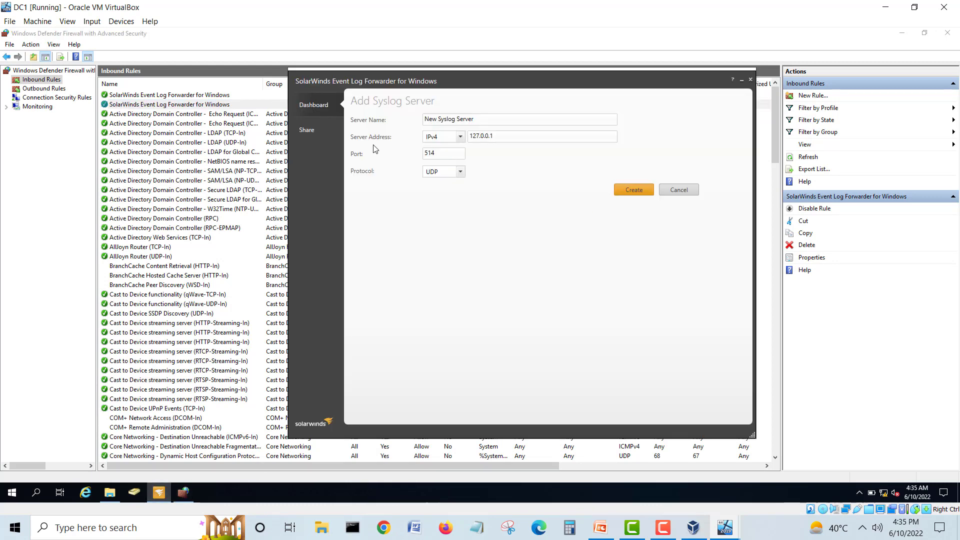
Step: Discard the new server form and correct Syslog1's Server Address toward 192.168.240.50
{"action": "left_click", "coordinate": [678, 190]}
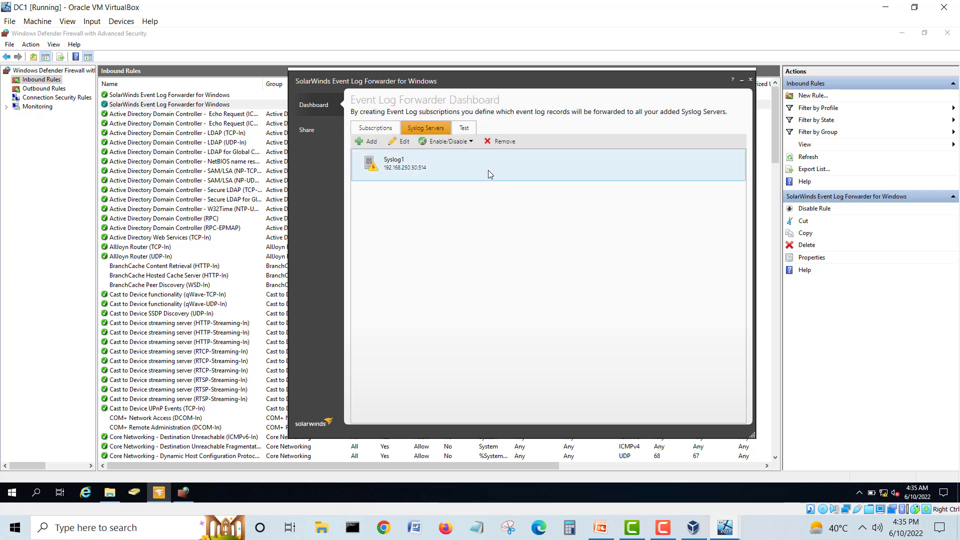
{"action": "double_click", "coordinate": [436, 166]}
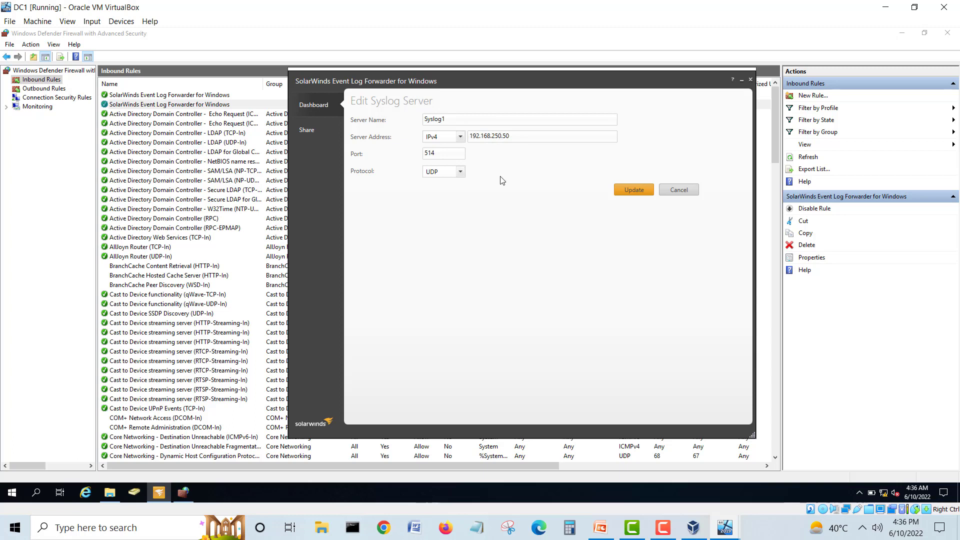
{"action": "type", "text": "4"}
Step: Verify the address against the network diagram and save Syslog1 at 192.168.240.50:514
{"action": "left_click", "coordinate": [590, 492]}
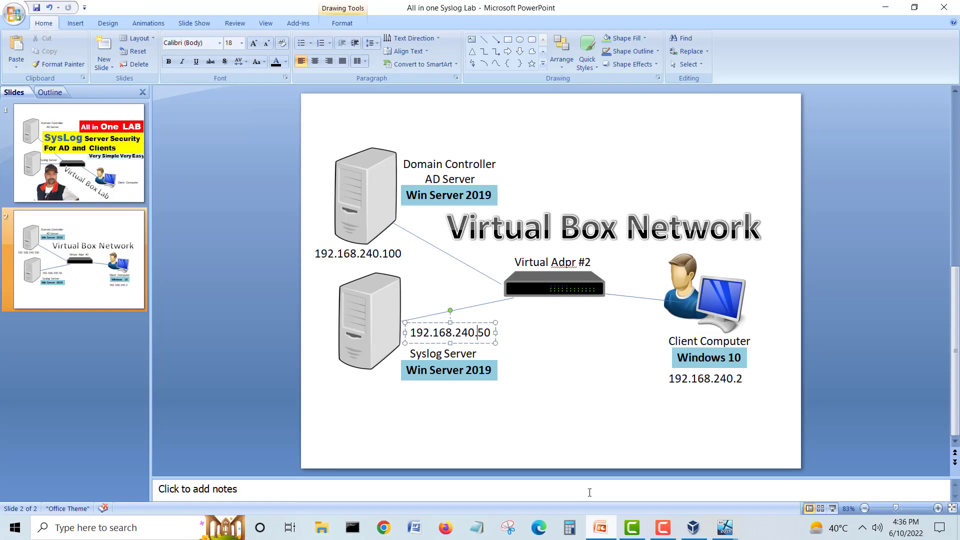
{"action": "left_click", "coordinate": [509, 338]}
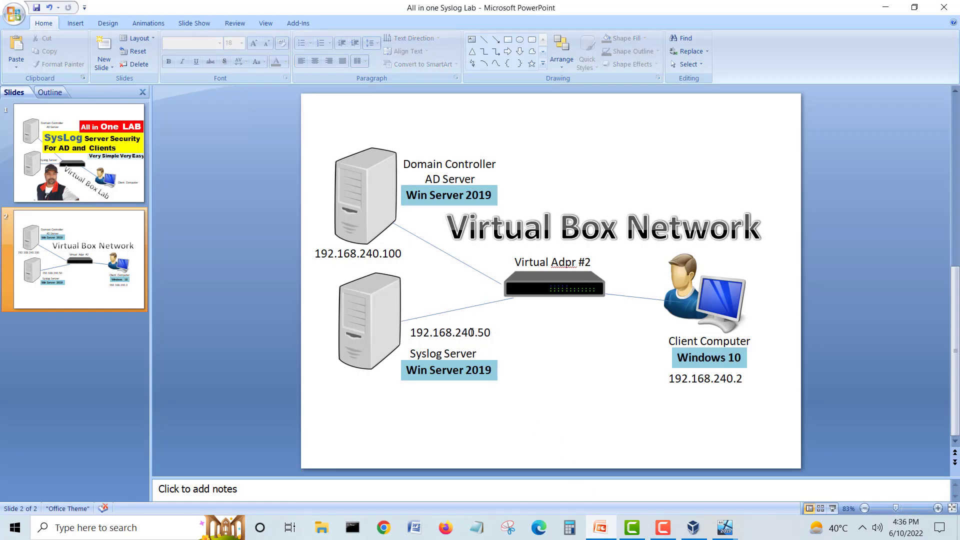
{"action": "left_click", "coordinate": [883, 8]}
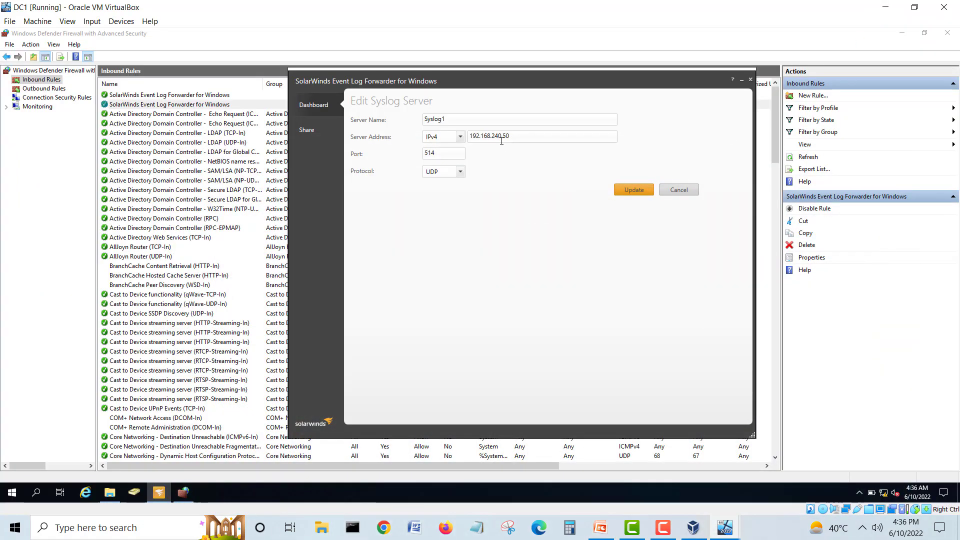
{"action": "left_click_drag", "start_coordinate": [509, 137], "coordinate": [460, 140]}
{"action": "left_click", "coordinate": [521, 137]}
{"action": "left_click", "coordinate": [630, 193]}
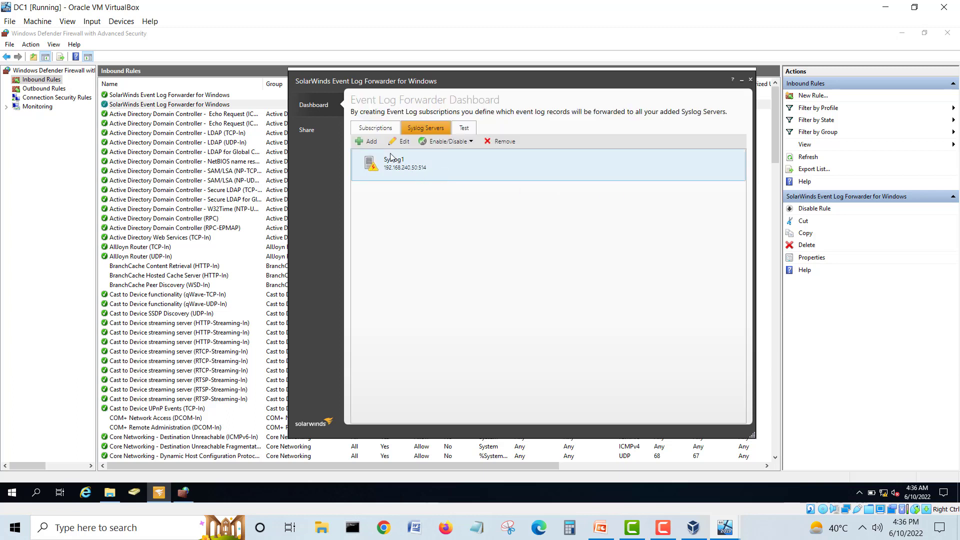
{"action": "left_click", "coordinate": [375, 128]}
{"action": "left_click", "coordinate": [410, 131]}
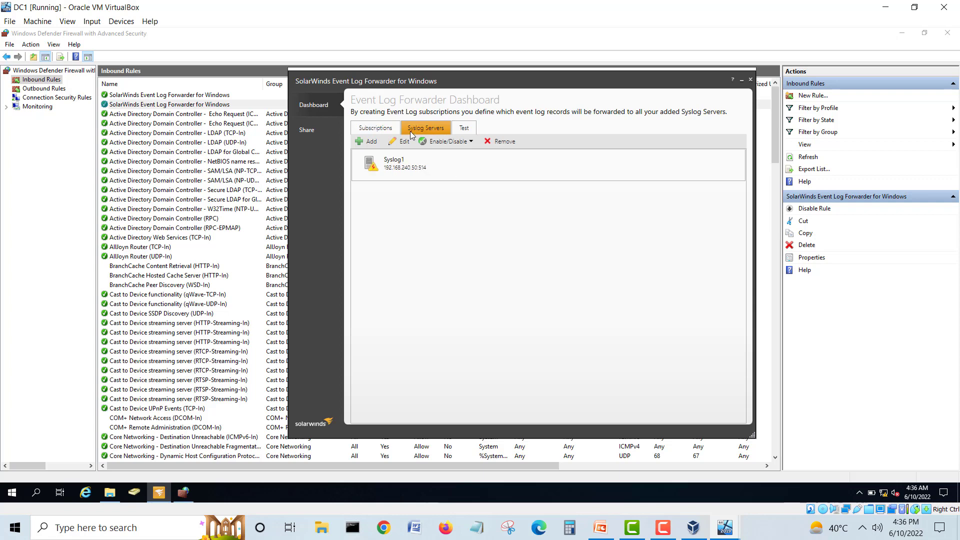
Step: Create an Information test event for the Active Directory Web Services and Directory Service logs
{"action": "left_click", "coordinate": [462, 133]}
{"action": "left_click", "coordinate": [562, 165]}
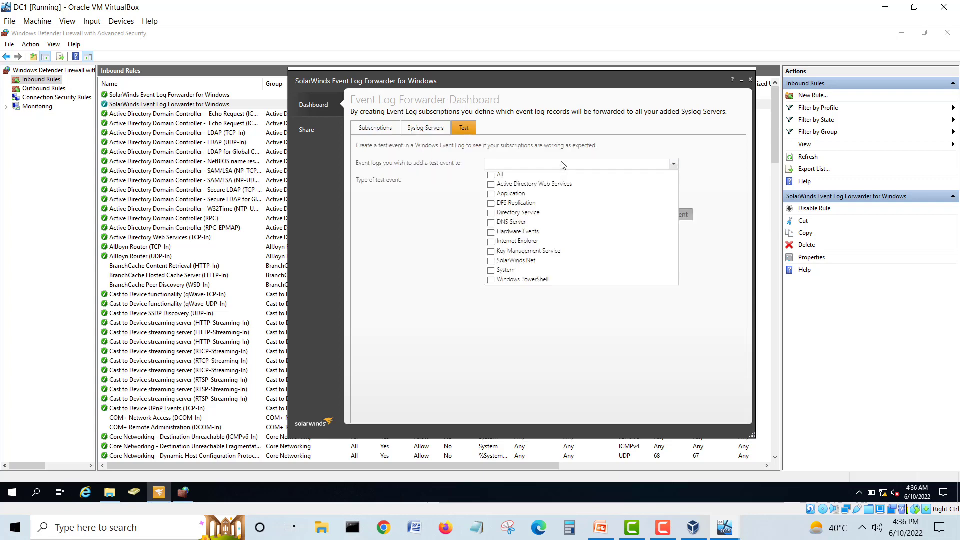
{"action": "left_click", "coordinate": [491, 185]}
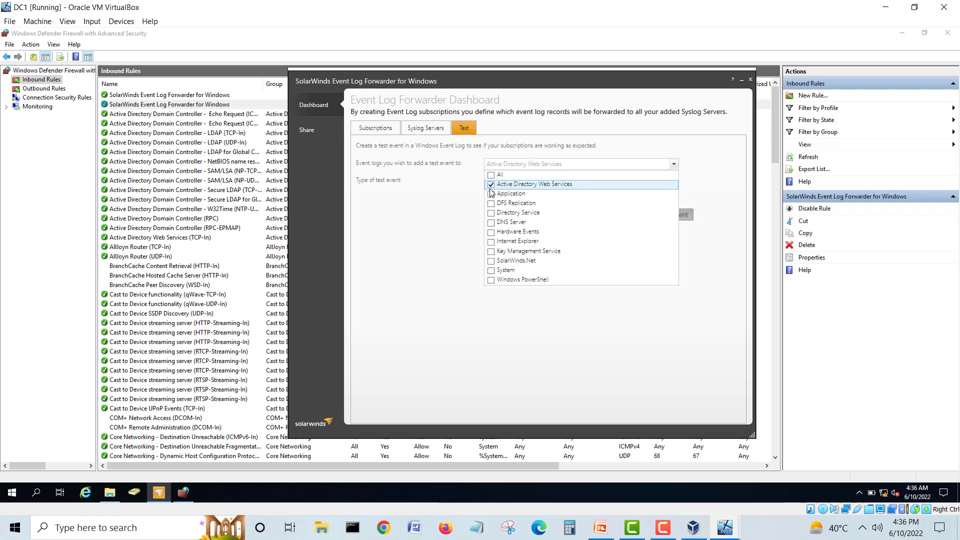
{"action": "left_click", "coordinate": [491, 215]}
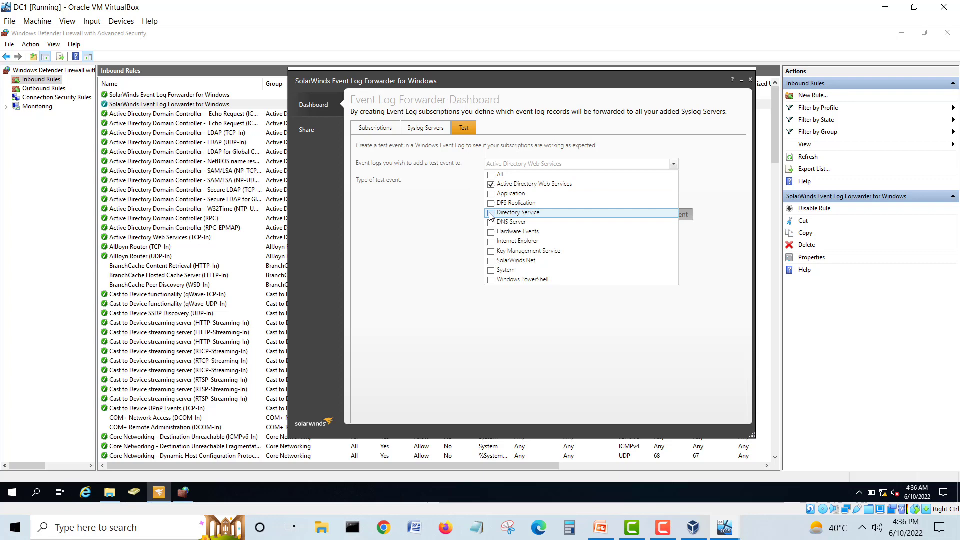
{"action": "left_click", "coordinate": [459, 221]}
{"action": "left_click", "coordinate": [515, 183]}
{"action": "left_click", "coordinate": [518, 191]}
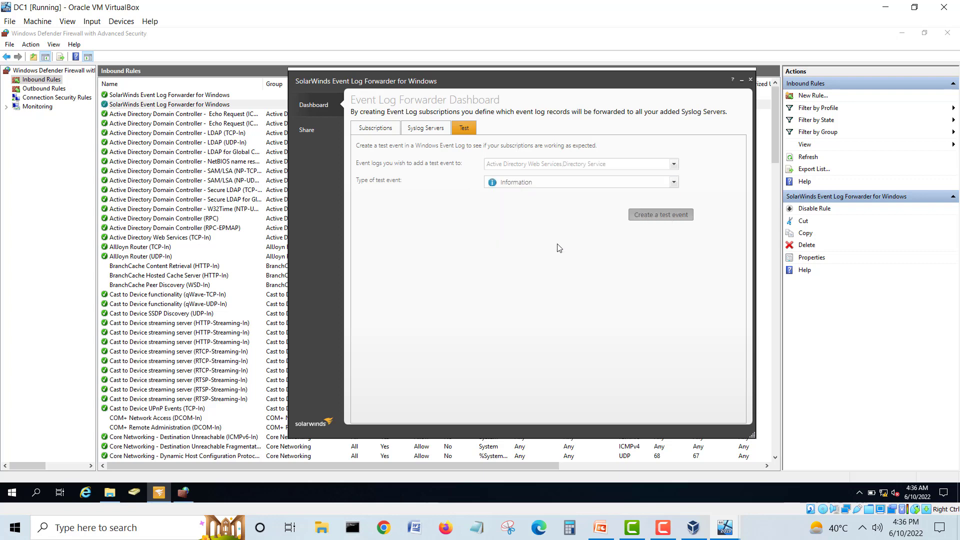
{"action": "left_click", "coordinate": [658, 214]}
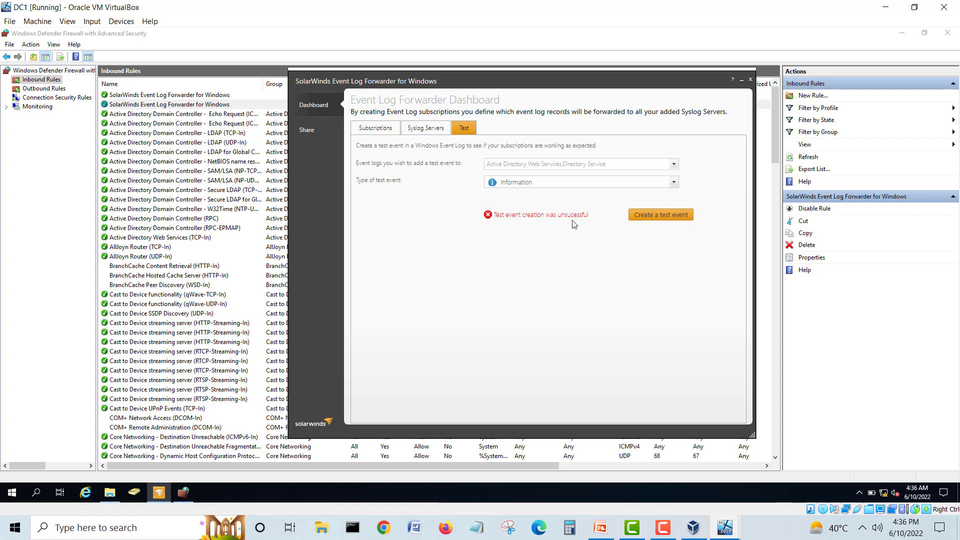
Step: Reselect only the System log and create the Information test event there
{"action": "left_click", "coordinate": [536, 168]}
{"action": "left_click", "coordinate": [492, 175]}
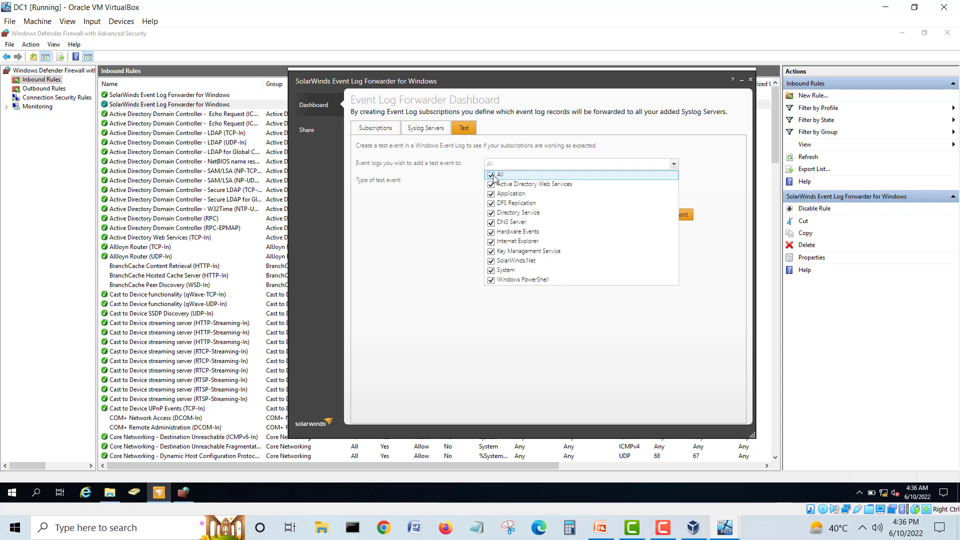
{"action": "left_click", "coordinate": [491, 271]}
{"action": "left_click", "coordinate": [454, 269]}
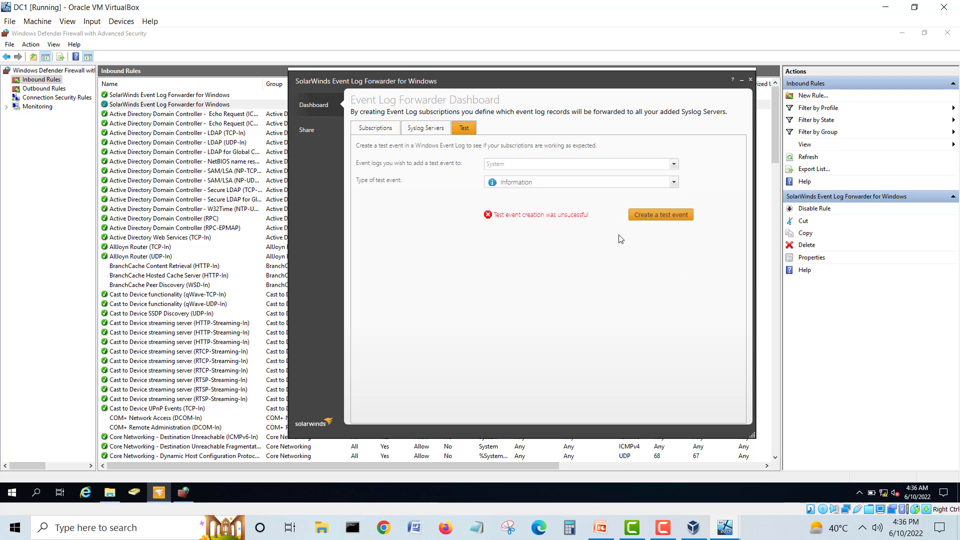
{"action": "left_click", "coordinate": [639, 216]}
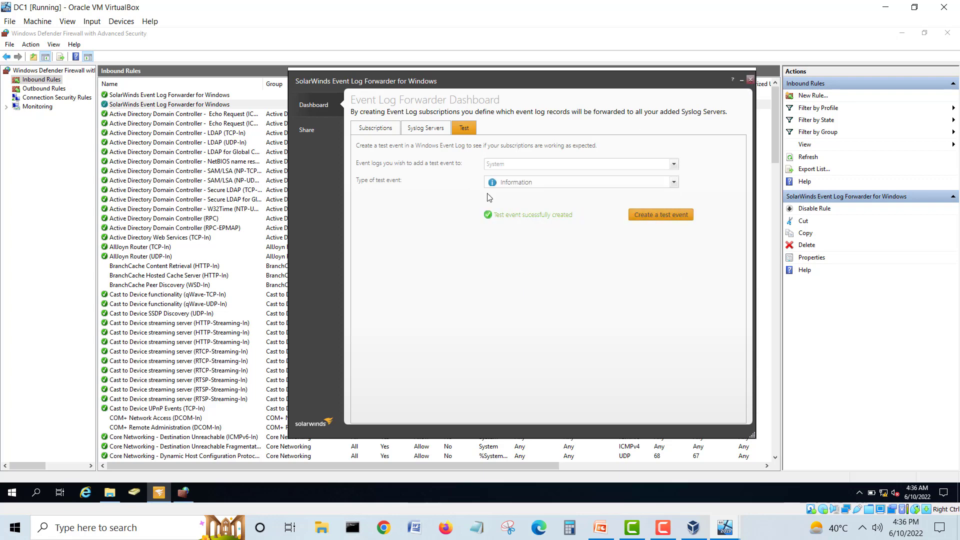
{"action": "mouse_move", "coordinate": [729, 527]}
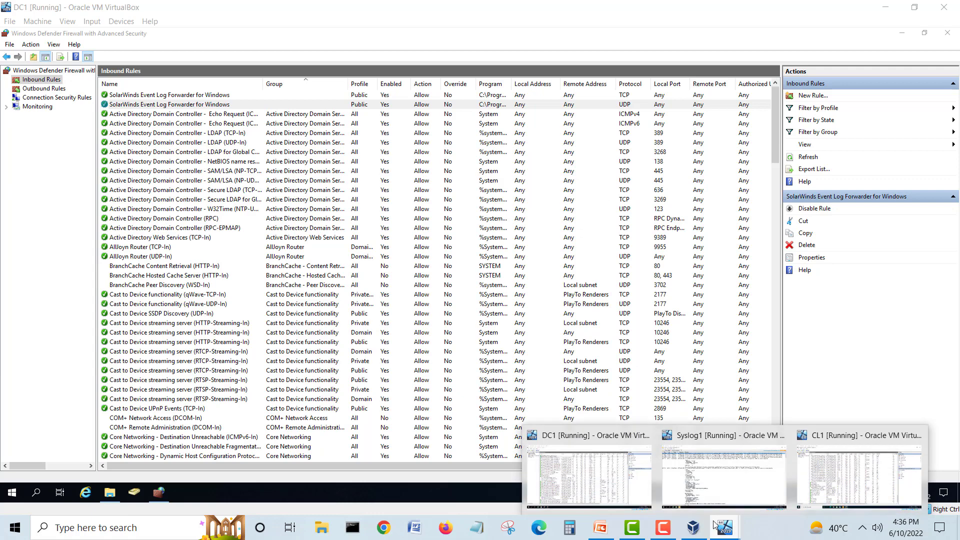
Step: Switch to Syslog1 and scroll down the Kiwi Syslog message list
{"action": "left_click", "coordinate": [702, 478]}
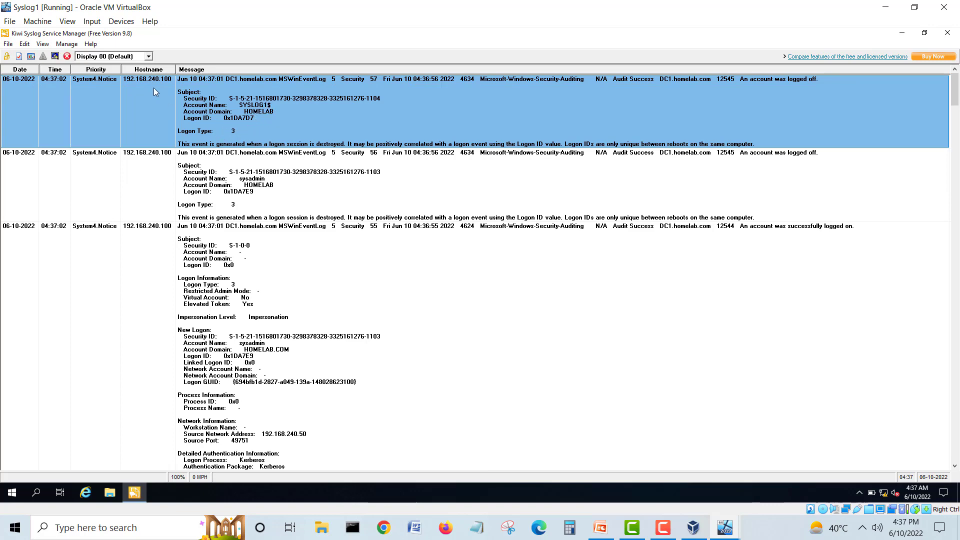
{"action": "scroll", "coordinate": [151, 174], "scroll_direction": "down", "scroll_amount": 10}
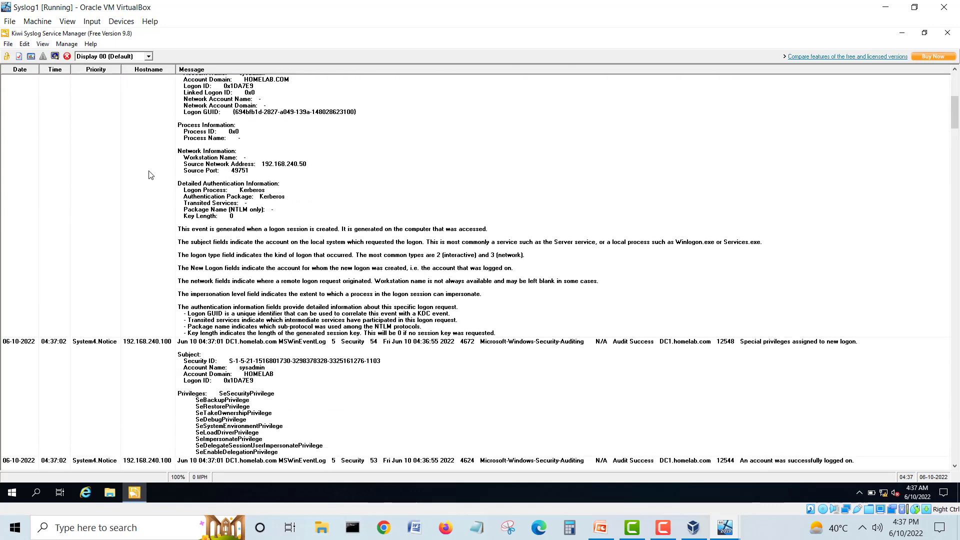
{"action": "scroll", "coordinate": [151, 173], "scroll_direction": "down", "scroll_amount": 20}
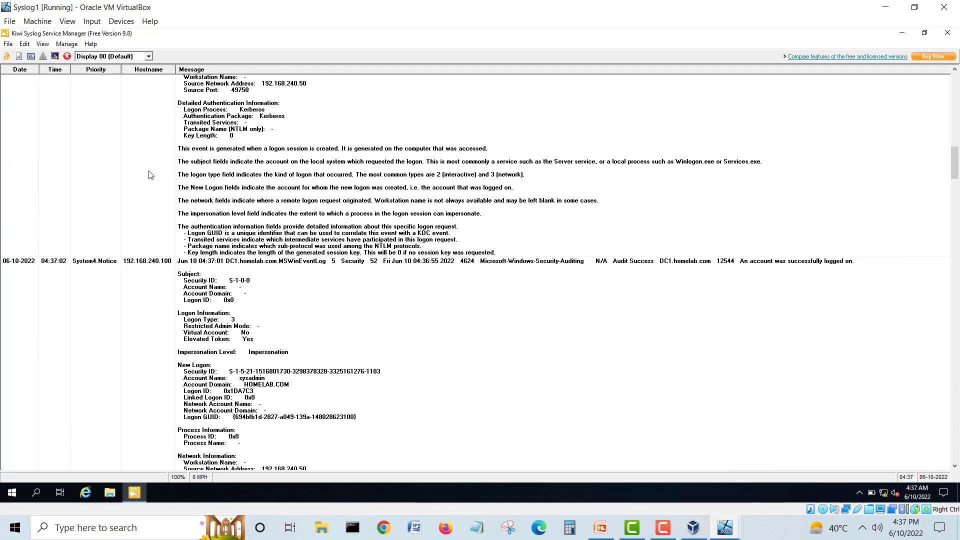
{"action": "scroll", "coordinate": [151, 173], "scroll_direction": "down", "scroll_amount": 20}
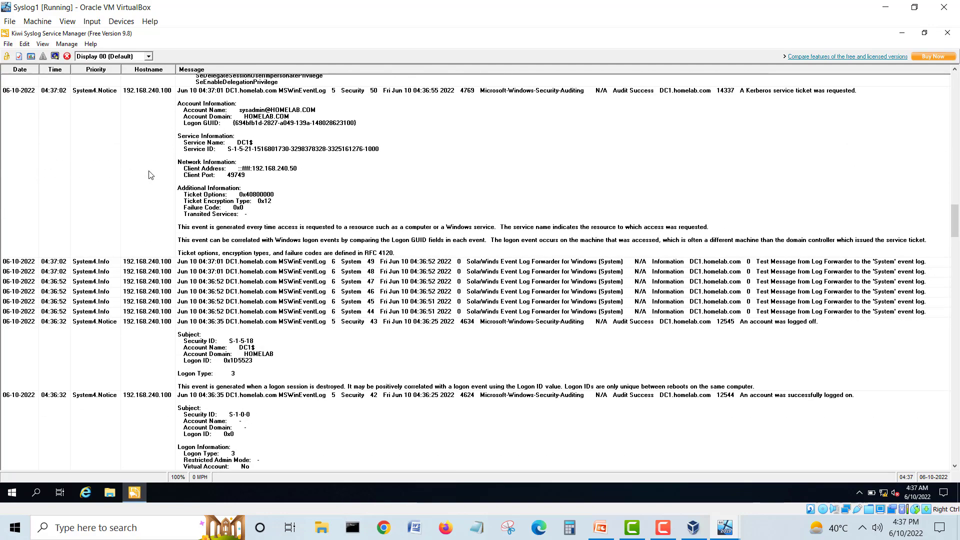
Step: Inspect DC1's received Test Message entries and the account logged-off event
{"action": "left_click", "coordinate": [156, 280]}
{"action": "key", "text": "Up"}
{"action": "key", "text": "Up"}
{"action": "key", "text": "Up"}
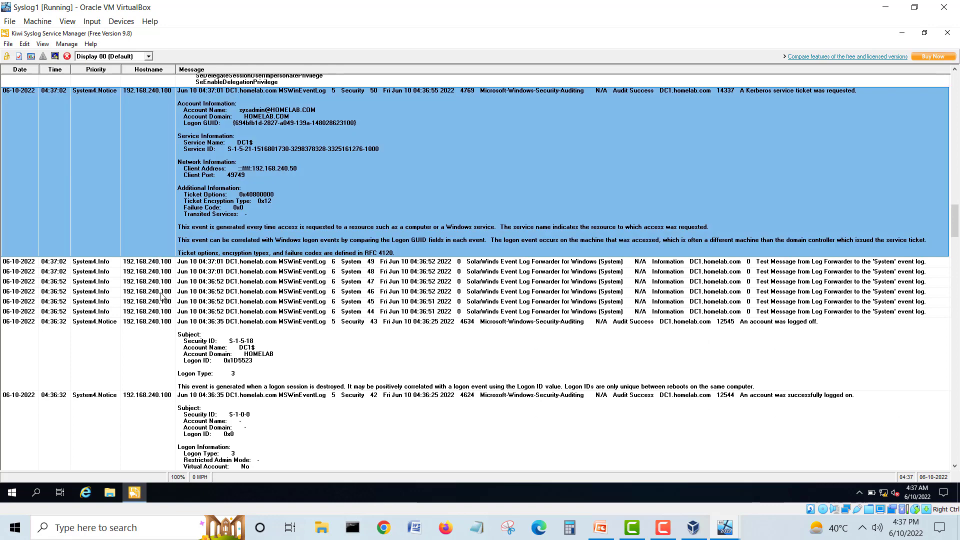
{"action": "left_click", "coordinate": [162, 294]}
{"action": "left_click", "coordinate": [164, 312]}
{"action": "left_click", "coordinate": [155, 320]}
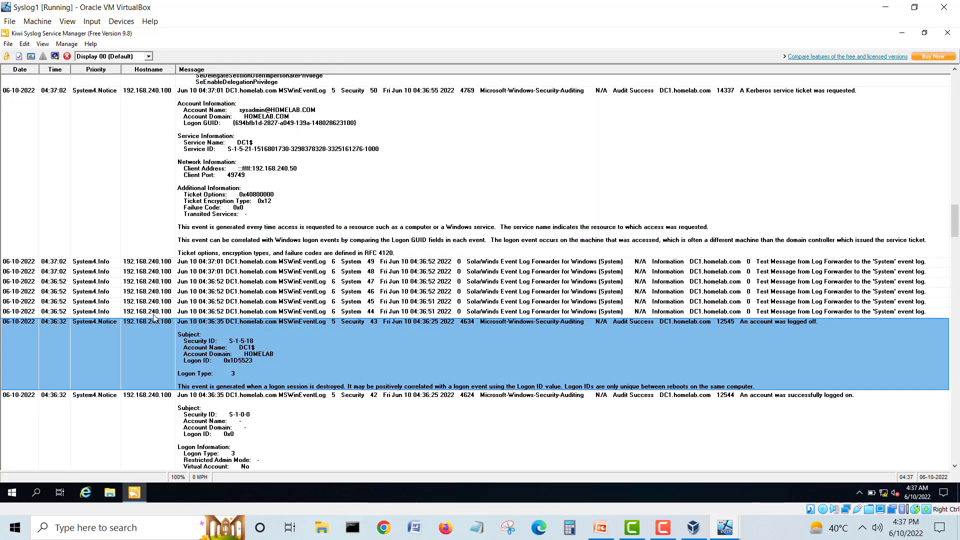
{"action": "left_click", "coordinate": [150, 303]}
{"action": "left_click", "coordinate": [148, 283]}
{"action": "left_click", "coordinate": [148, 273]}
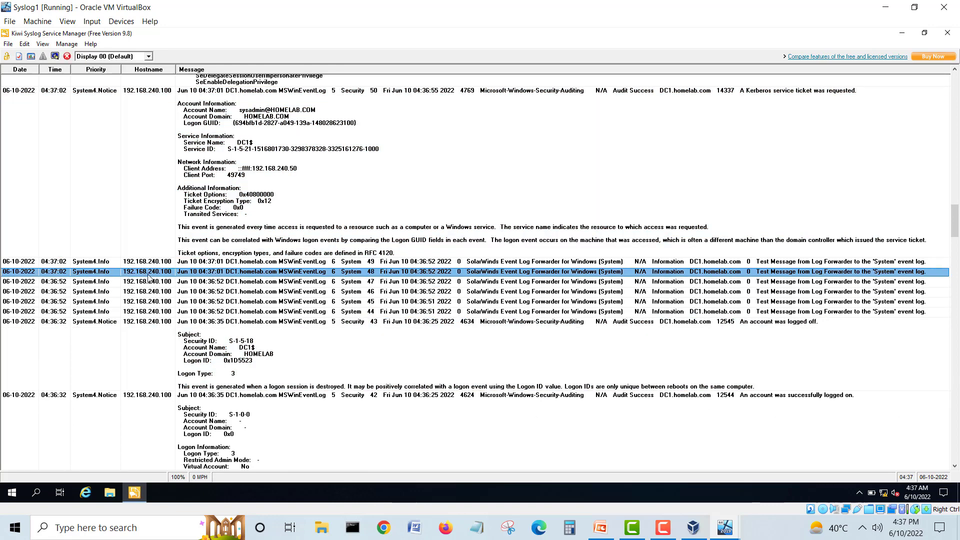
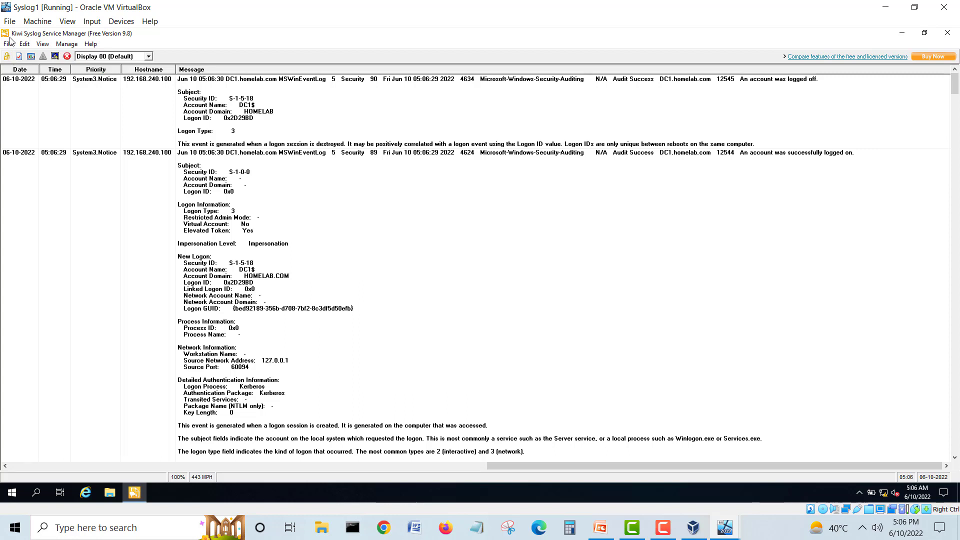
Step: Browse Kiwi's log display options and inspect the account logged-off and successful logon events
{"action": "left_click", "coordinate": [24, 44]}
{"action": "mouse_move", "coordinate": [42, 46]}
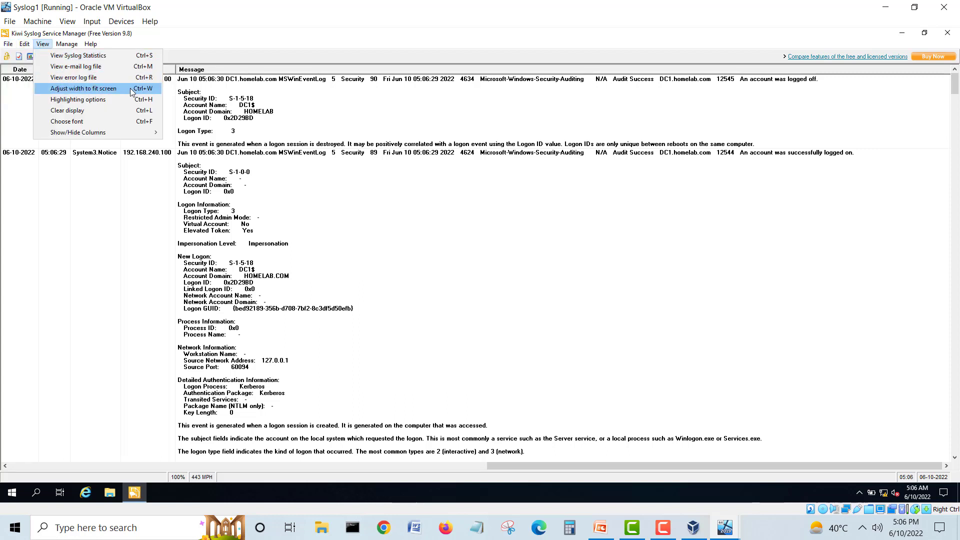
{"action": "left_click", "coordinate": [303, 136]}
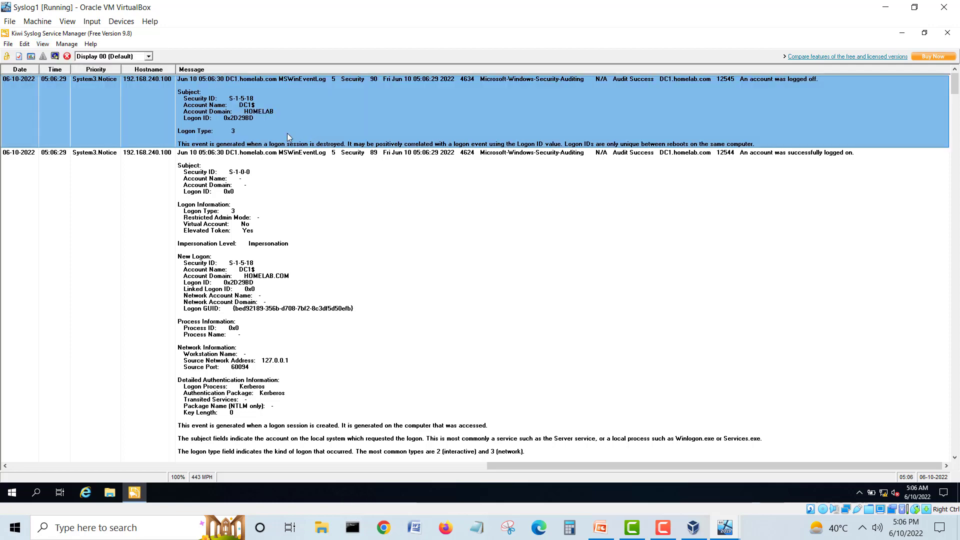
{"action": "left_click", "coordinate": [444, 165]}
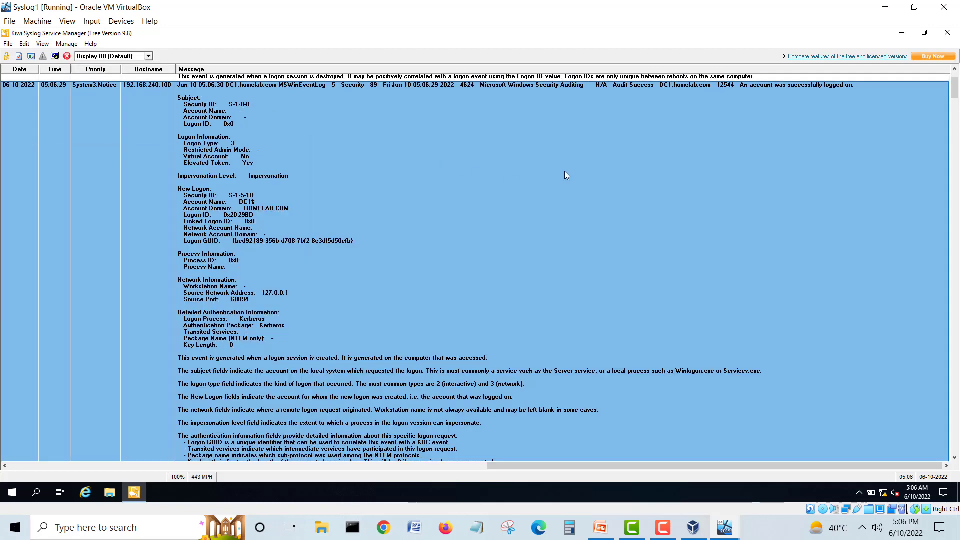
{"action": "scroll", "coordinate": [552, 187], "scroll_direction": "up", "scroll_amount": 3}
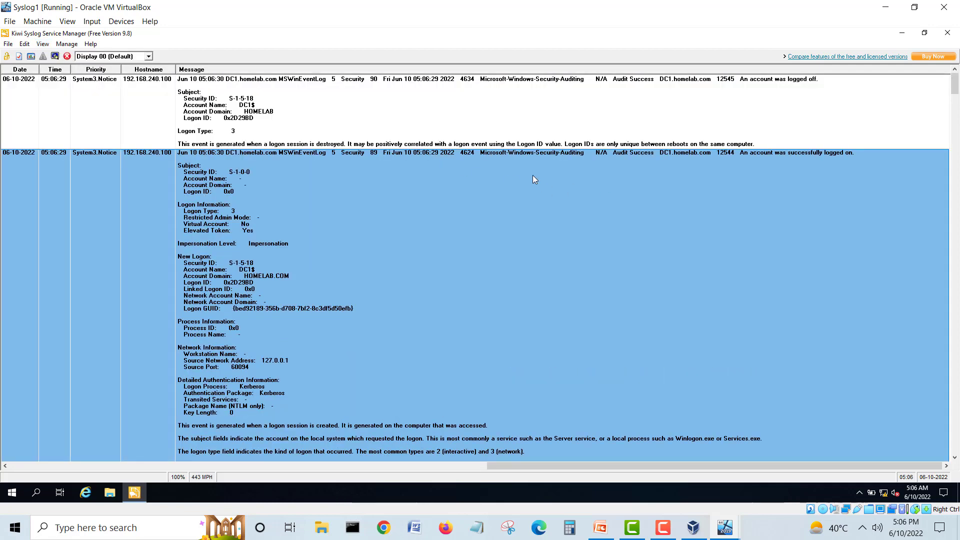
{"action": "right_click", "coordinate": [532, 175]}
{"action": "left_click", "coordinate": [400, 271]}
Step: Scroll down to select the successful logon event, then briefly reveal DC1's Event Viewer
{"action": "scroll", "coordinate": [400, 271], "scroll_direction": "down", "scroll_amount": 10}
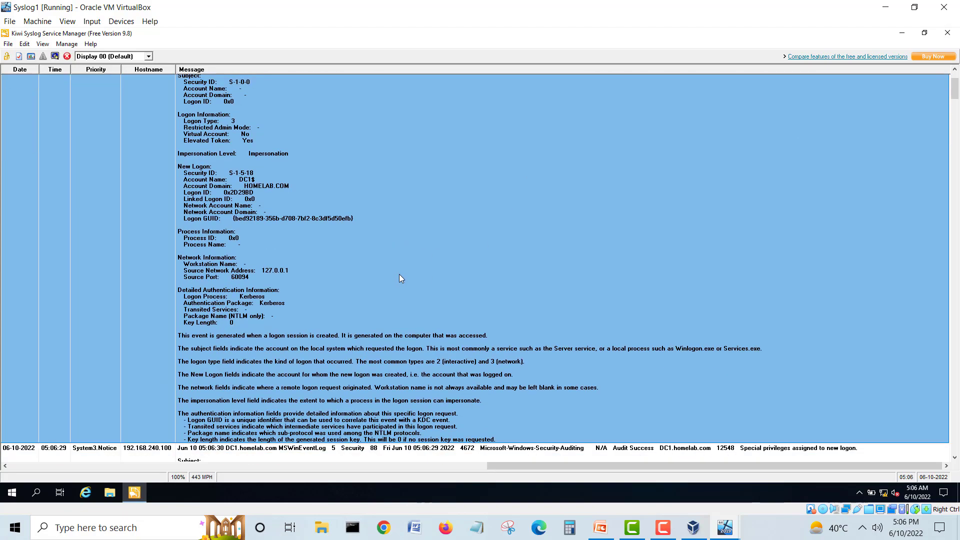
{"action": "scroll", "coordinate": [400, 278], "scroll_direction": "down", "scroll_amount": 10}
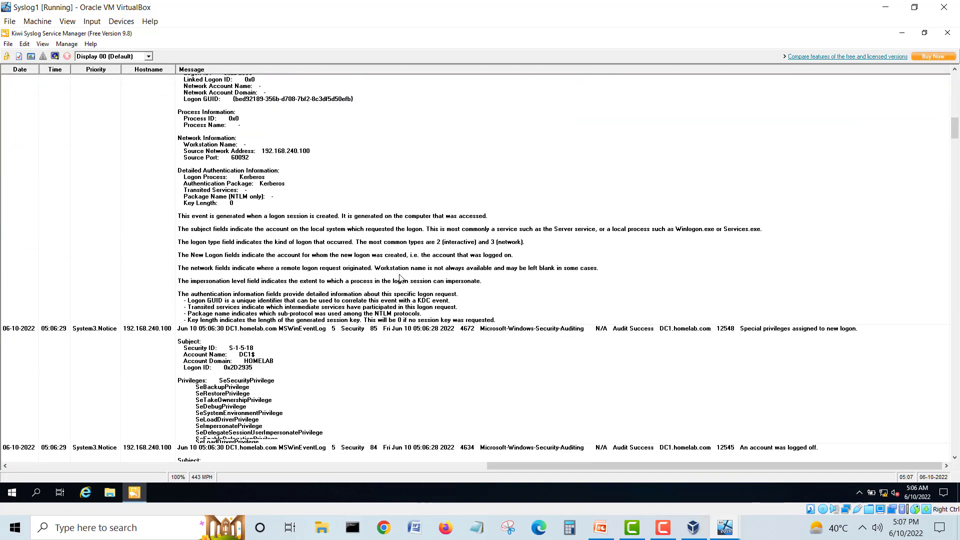
{"action": "scroll", "coordinate": [399, 279], "scroll_direction": "down", "scroll_amount": 10}
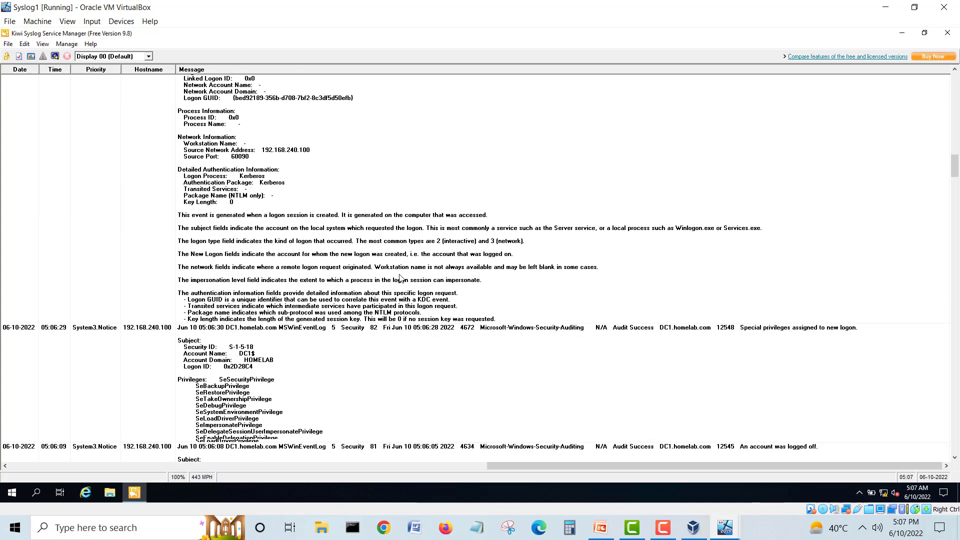
{"action": "scroll", "coordinate": [400, 278], "scroll_direction": "down", "scroll_amount": 8}
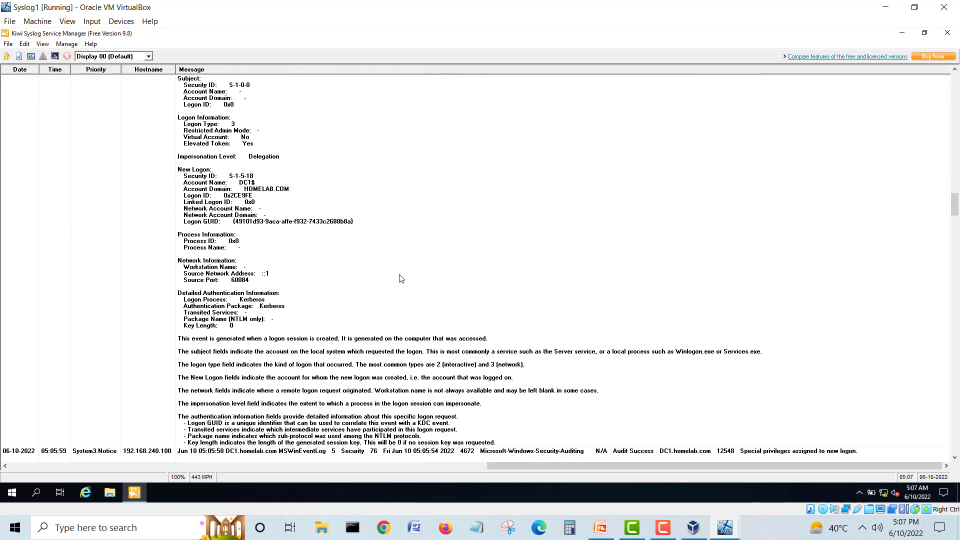
{"action": "scroll", "coordinate": [400, 278], "scroll_direction": "down", "scroll_amount": 12}
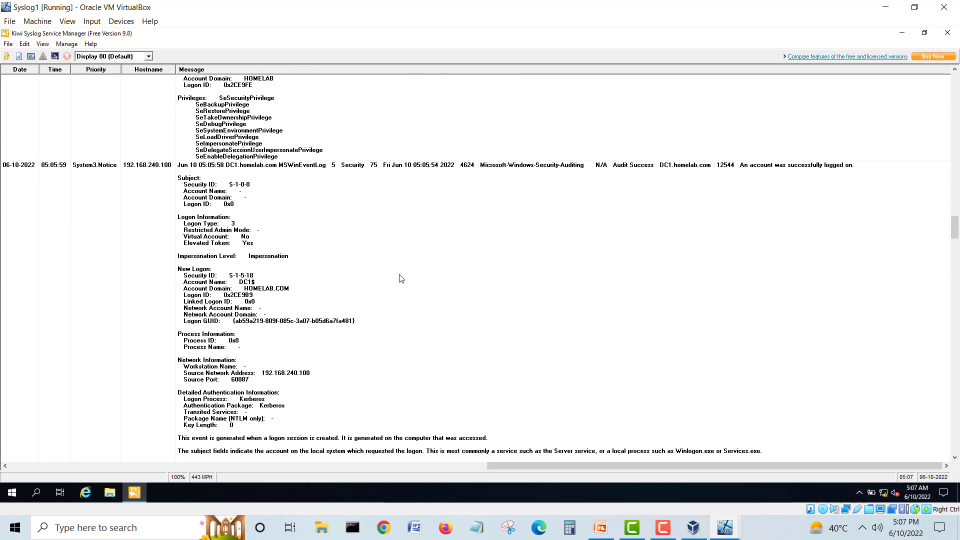
{"action": "scroll", "coordinate": [400, 278], "scroll_direction": "down", "scroll_amount": 12}
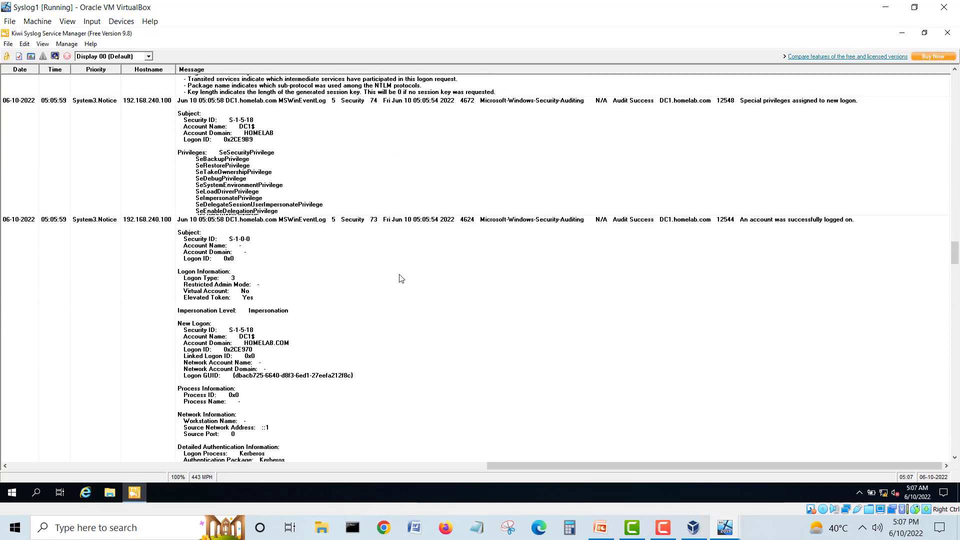
{"action": "scroll", "coordinate": [399, 278], "scroll_direction": "down", "scroll_amount": 3}
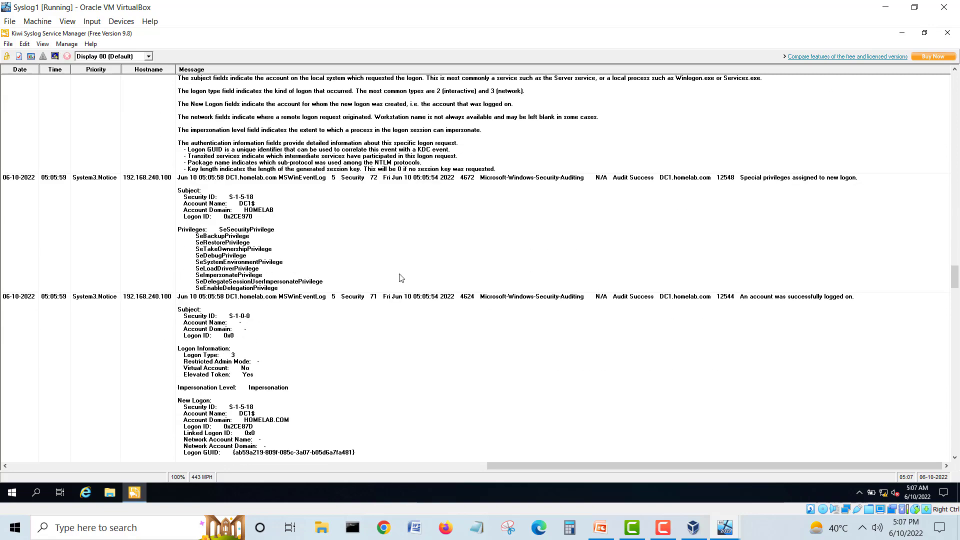
{"action": "scroll", "coordinate": [400, 279], "scroll_direction": "down", "scroll_amount": 6}
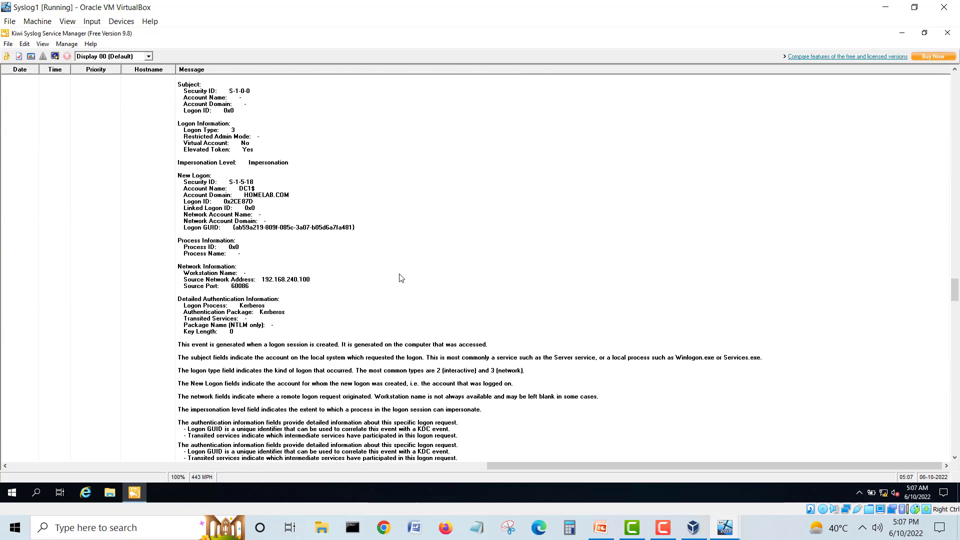
{"action": "scroll", "coordinate": [400, 278], "scroll_direction": "down", "scroll_amount": 15}
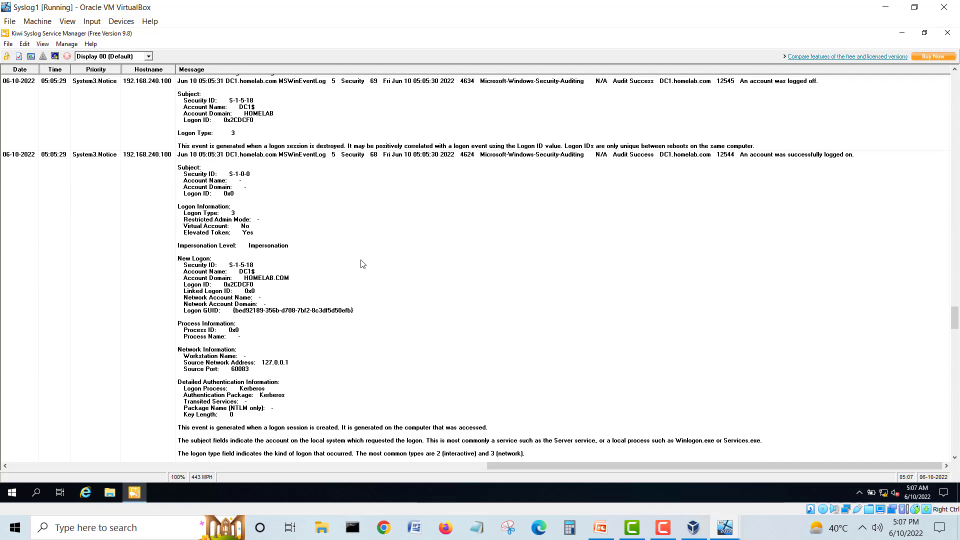
{"action": "left_click", "coordinate": [789, 254]}
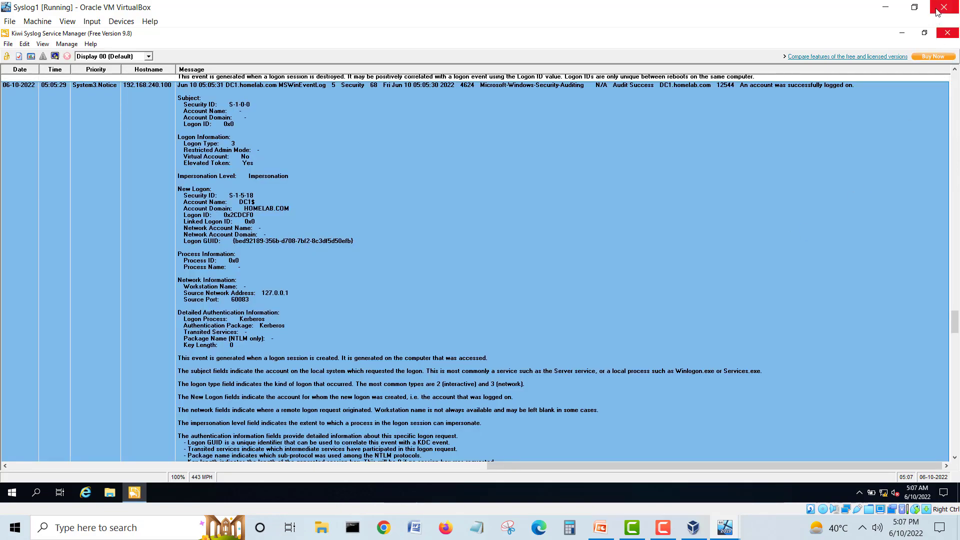
{"action": "left_click", "coordinate": [914, 7]}
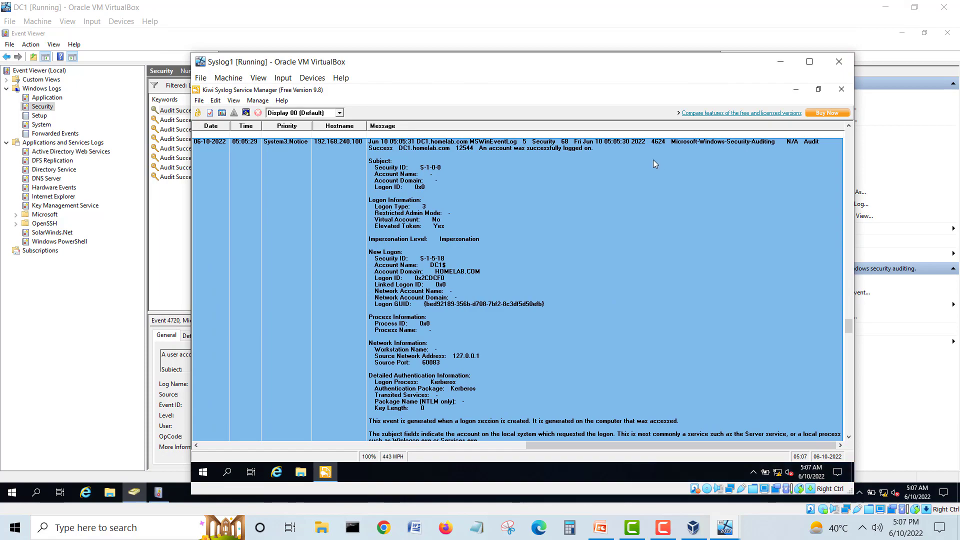
{"action": "left_click", "coordinate": [809, 62]}
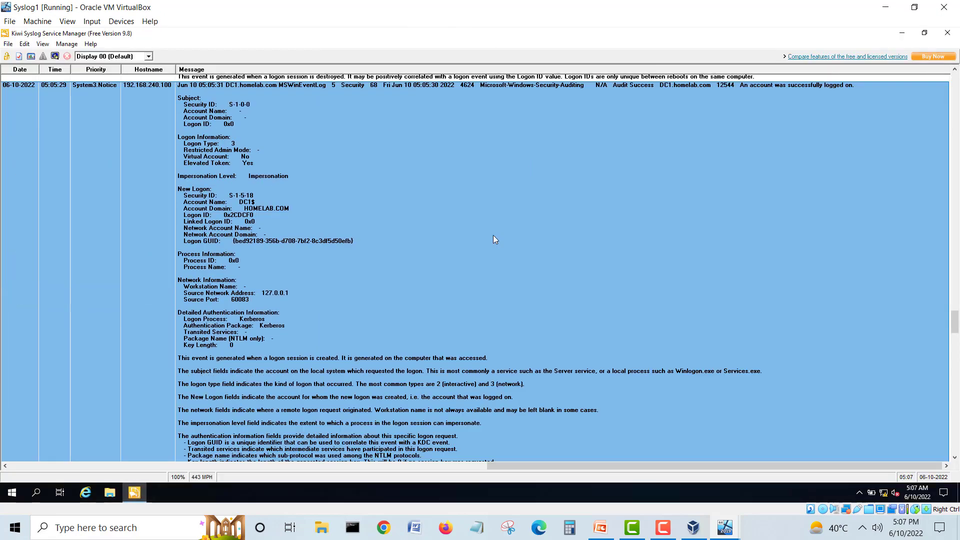
Step: Play the channel's My IT home lab Intro video to 0:08, then pause it
{"action": "scroll", "coordinate": [532, 242], "scroll_direction": "down", "scroll_amount": 15}
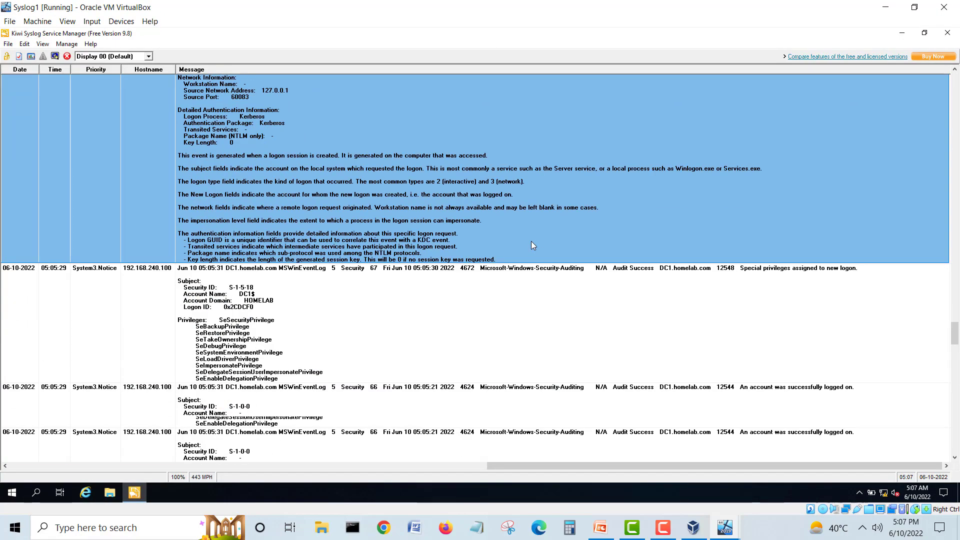
{"action": "scroll", "coordinate": [530, 245], "scroll_direction": "down", "scroll_amount": 5}
{"action": "scroll", "coordinate": [534, 246], "scroll_direction": "down", "scroll_amount": 5}
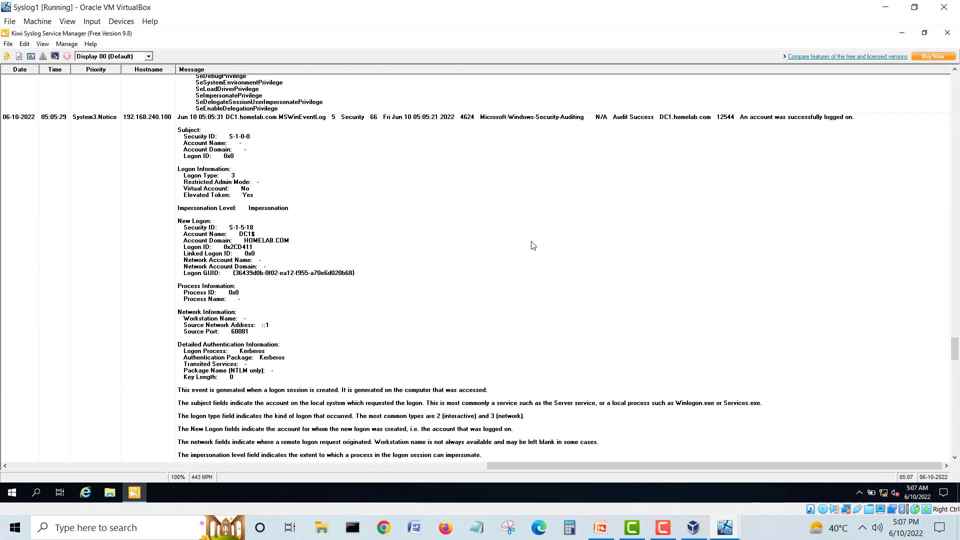
{"action": "scroll", "coordinate": [533, 246], "scroll_direction": "down", "scroll_amount": 9}
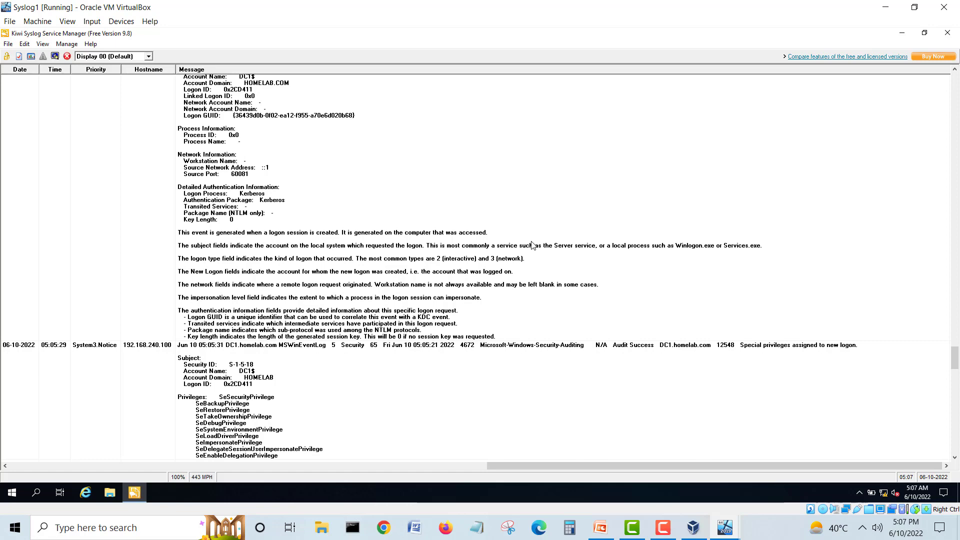
{"action": "scroll", "coordinate": [533, 245], "scroll_direction": "down", "scroll_amount": 6}
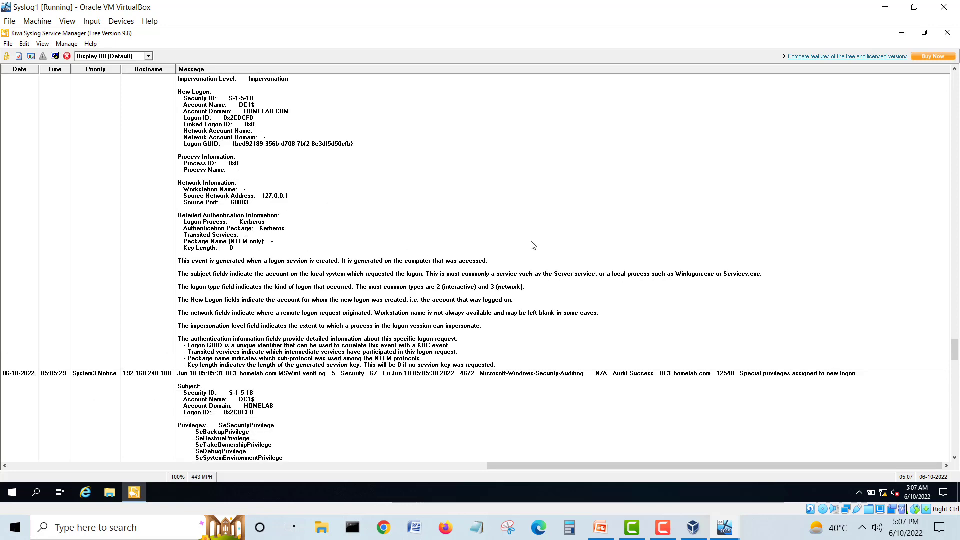
{"action": "scroll", "coordinate": [534, 245], "scroll_direction": "down", "scroll_amount": 3}
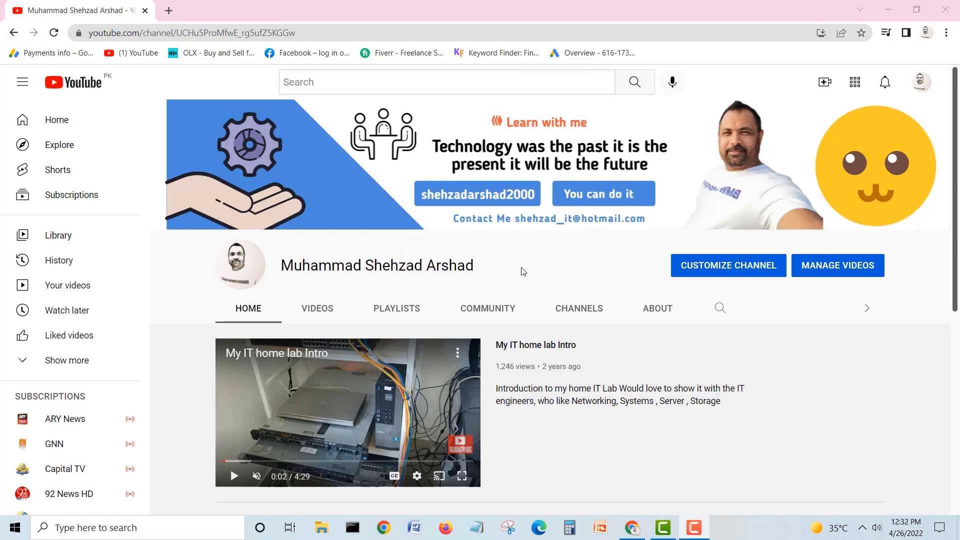
{"action": "scroll", "coordinate": [532, 265], "scroll_direction": "down", "scroll_amount": 4}
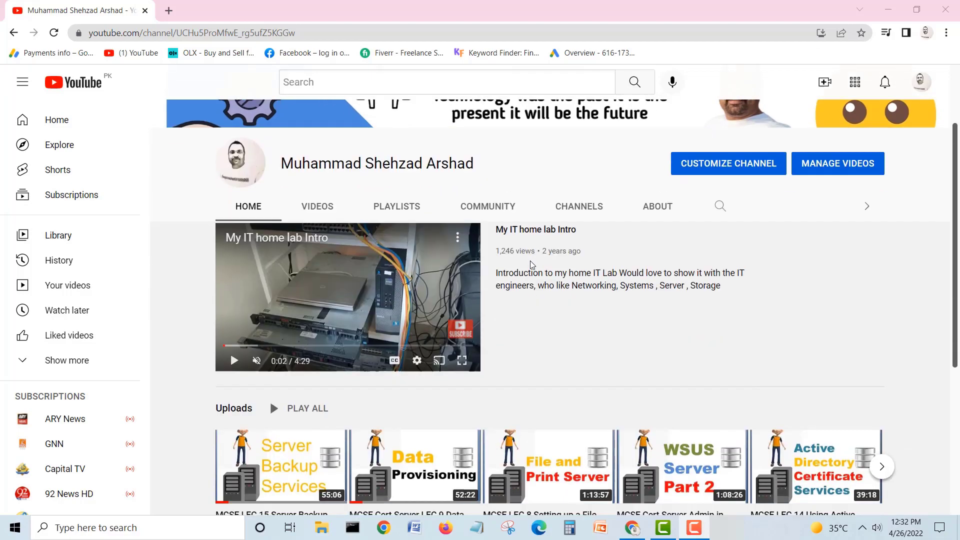
{"action": "scroll", "coordinate": [532, 265], "scroll_direction": "down", "scroll_amount": 2}
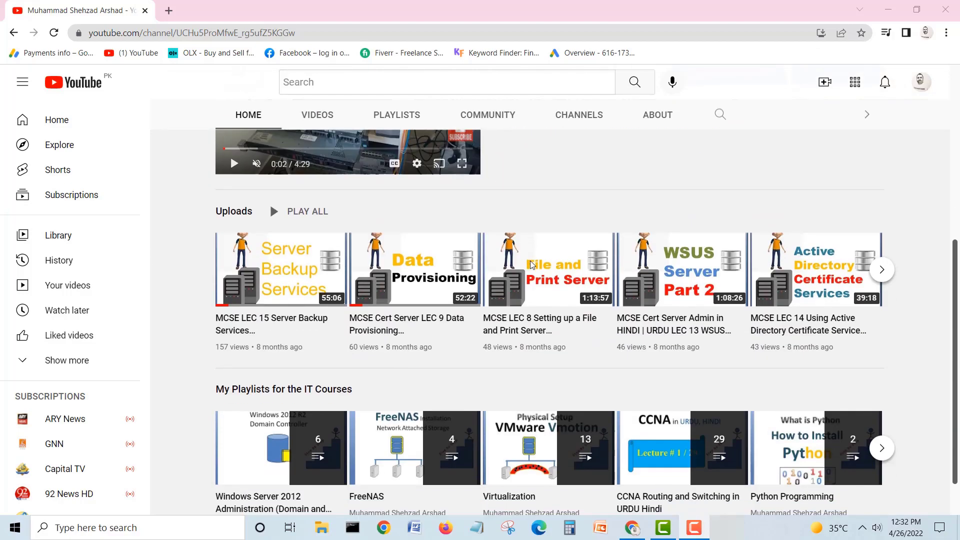
{"action": "scroll", "coordinate": [532, 264], "scroll_direction": "down", "scroll_amount": 1}
{"action": "scroll", "coordinate": [532, 265], "scroll_direction": "up", "scroll_amount": 6}
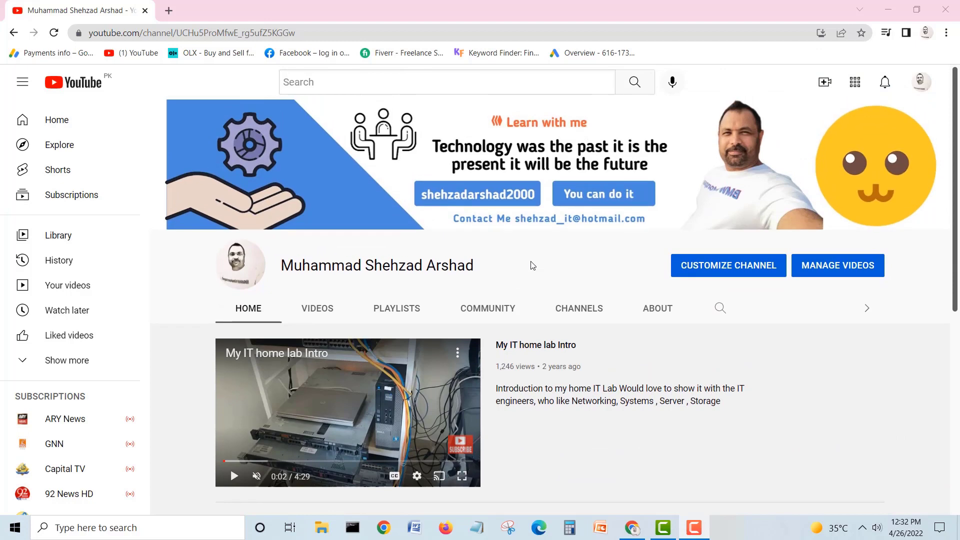
{"action": "left_click", "coordinate": [235, 475]}
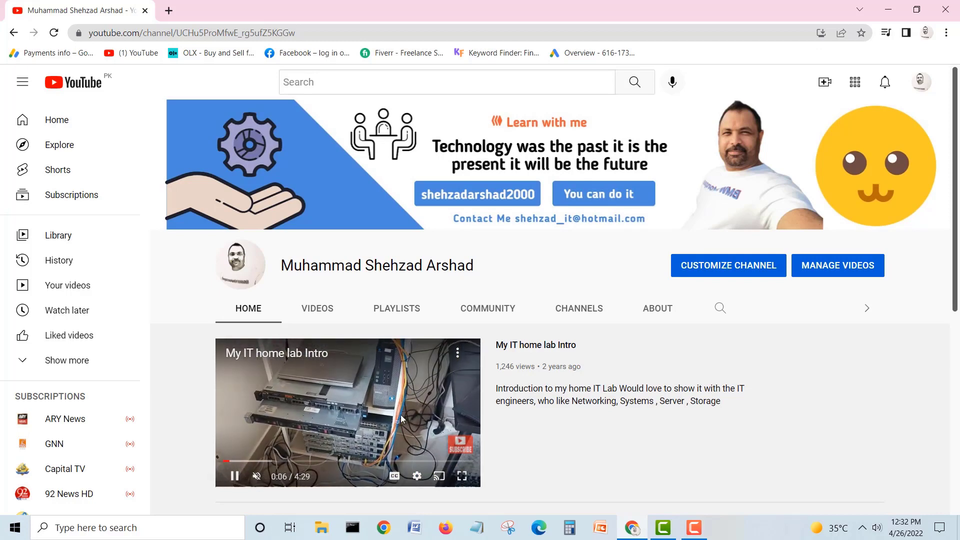
{"action": "left_click", "coordinate": [236, 476]}
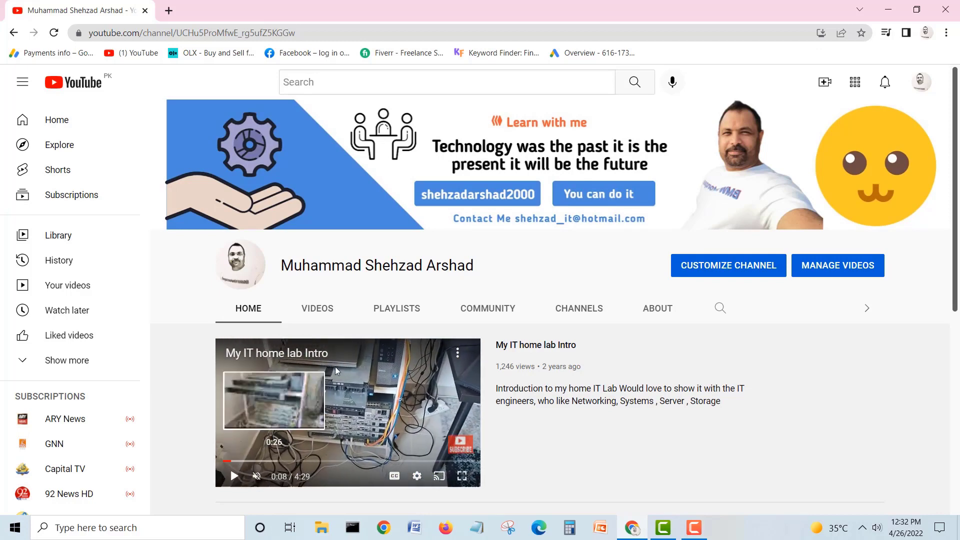
Step: Open the channel's Playlists tab and scroll through the IT course playlists
{"action": "left_click", "coordinate": [400, 309]}
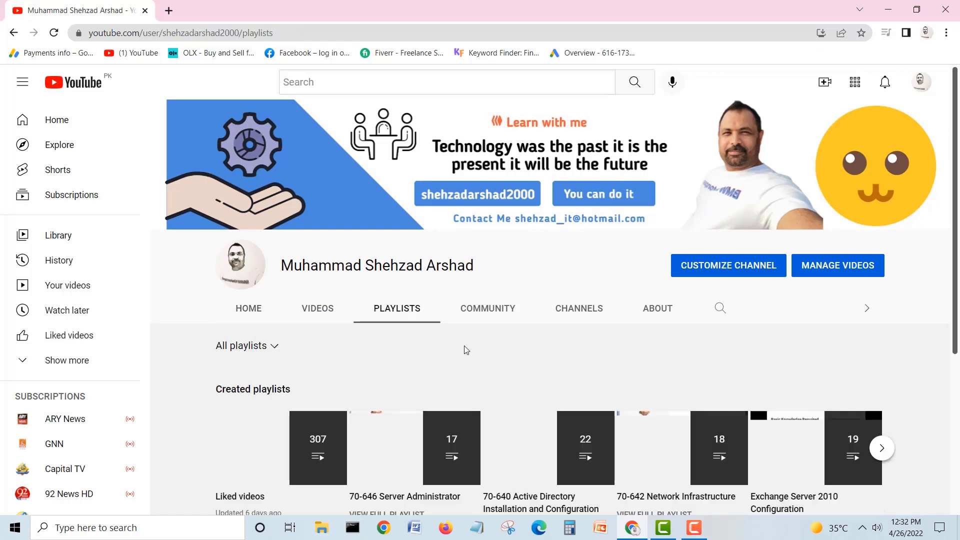
{"action": "scroll", "coordinate": [465, 347], "scroll_direction": "down", "scroll_amount": 4}
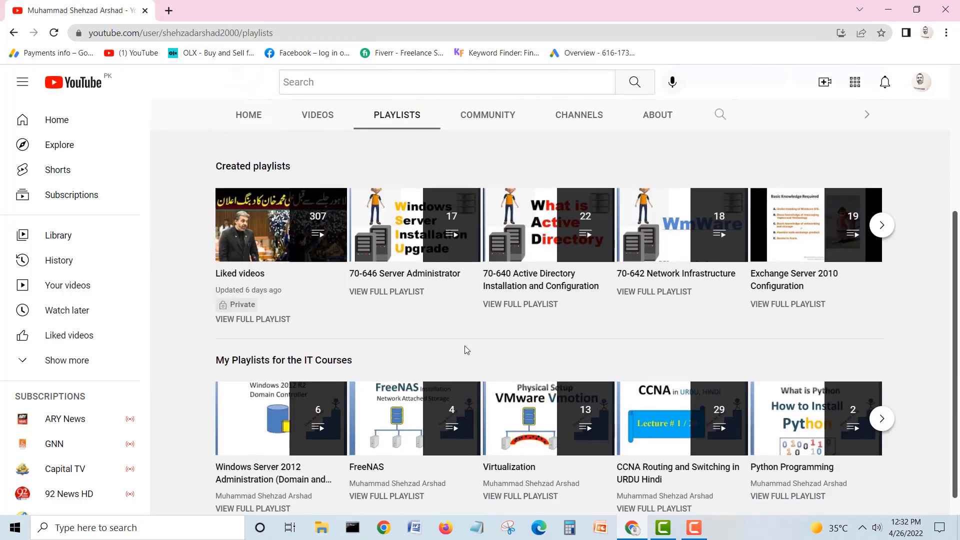
{"action": "scroll", "coordinate": [466, 349], "scroll_direction": "up", "scroll_amount": 1}
{"action": "scroll", "coordinate": [465, 349], "scroll_direction": "down", "scroll_amount": 1}
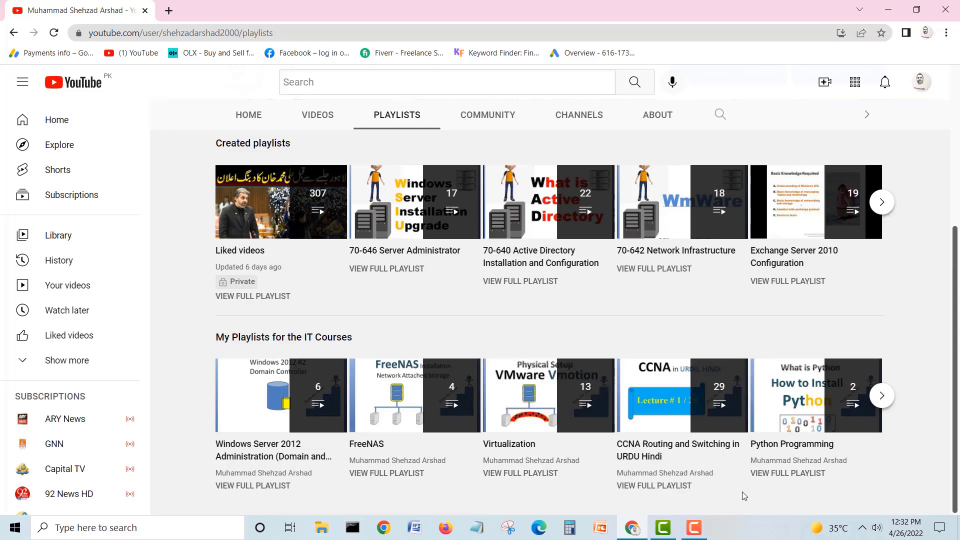
Step: Preview the 29-video CCNA Routing and Switching in URDU Hindi playlist, then return and close the miniplayer
{"action": "left_click", "coordinate": [682, 395]}
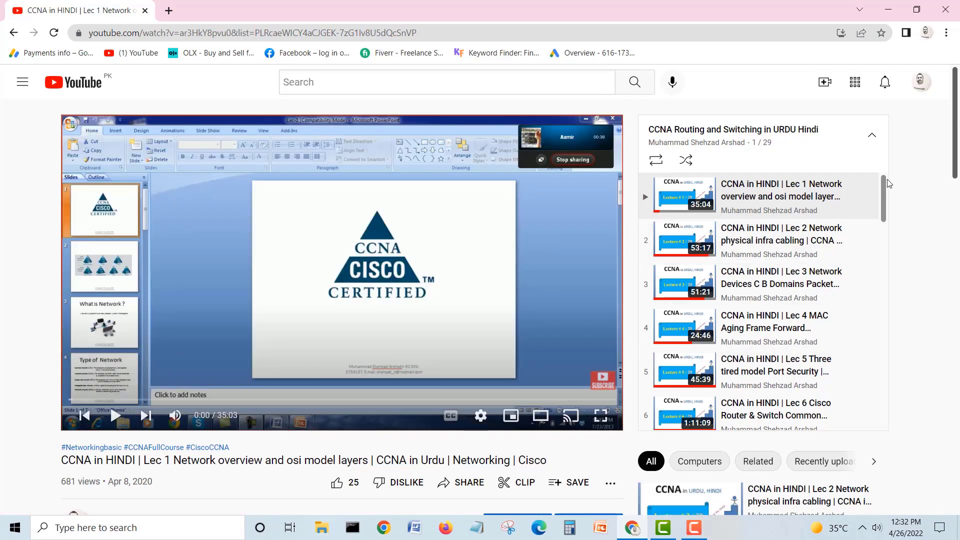
{"action": "left_click_drag", "start_coordinate": [888, 183], "coordinate": [885, 305]}
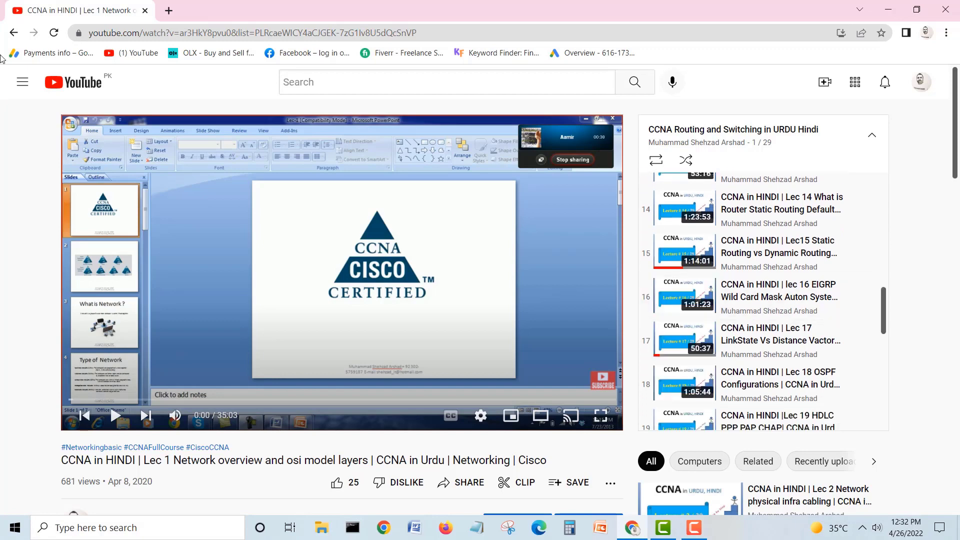
{"action": "left_click", "coordinate": [14, 33]}
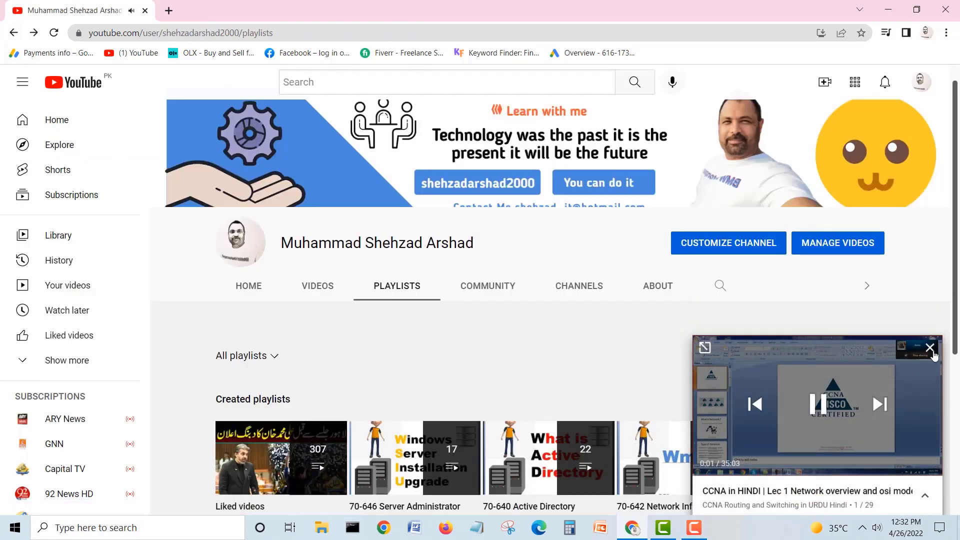
{"action": "left_click", "coordinate": [930, 348]}
{"action": "left_click_drag", "start_coordinate": [955, 145], "coordinate": [958, 306]}
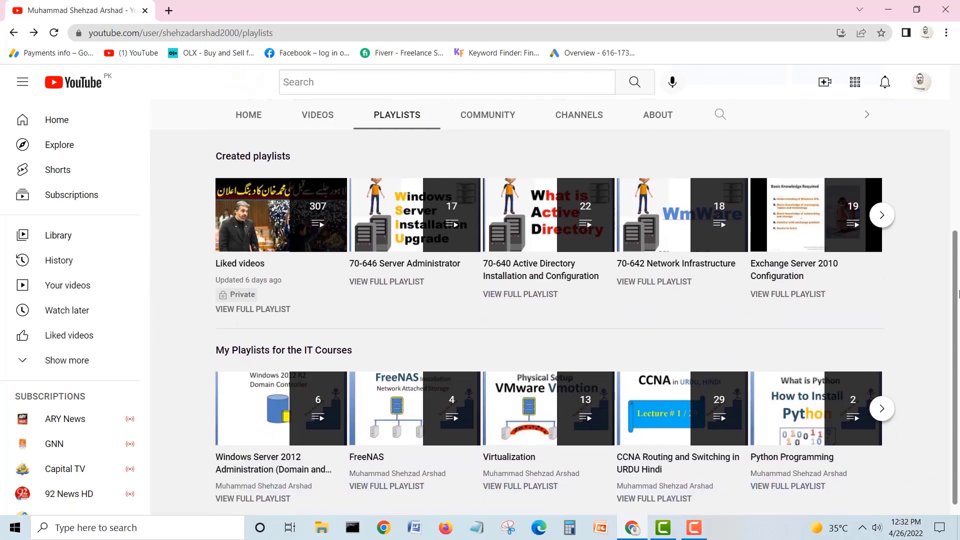
Step: Advance the Created playlists carousel once and look over the newly shown playlists
{"action": "left_click_drag", "start_coordinate": [958, 294], "coordinate": [958, 302]}
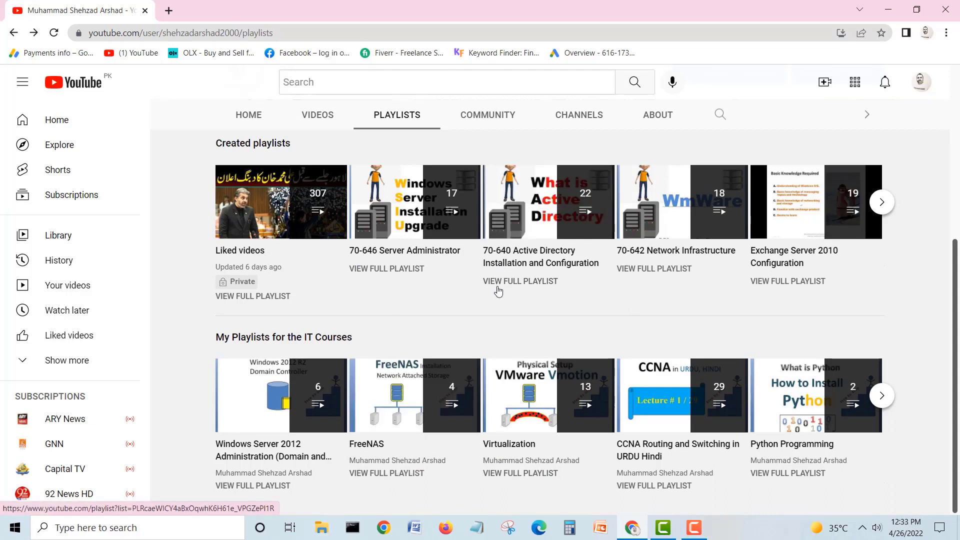
{"action": "left_click", "coordinate": [882, 202]}
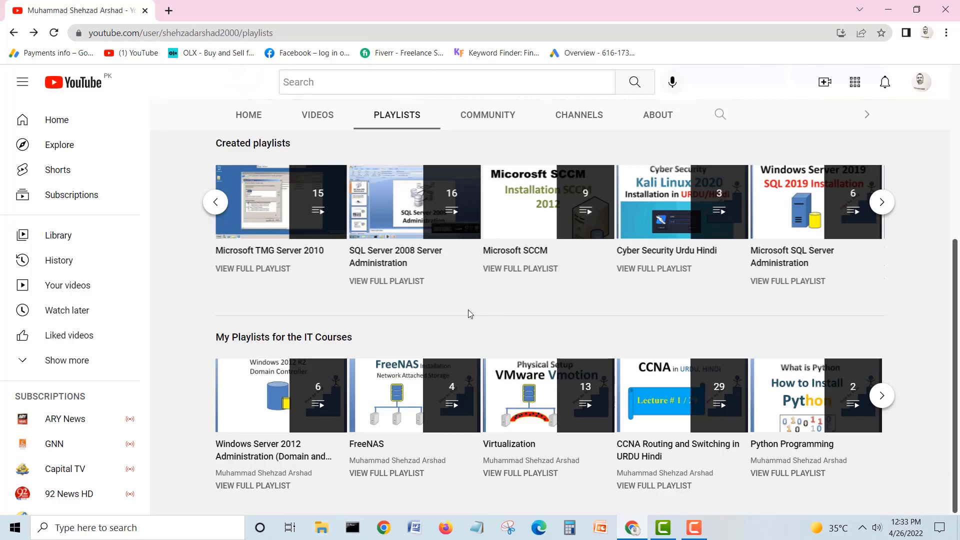
{"action": "scroll", "coordinate": [469, 314], "scroll_direction": "up", "scroll_amount": 5}
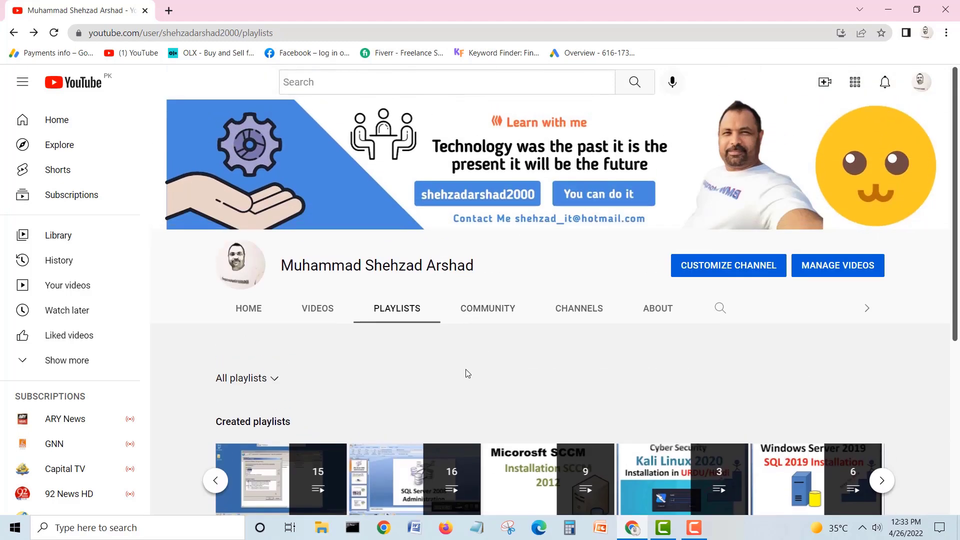
{"action": "scroll", "coordinate": [457, 373], "scroll_direction": "down", "scroll_amount": 5}
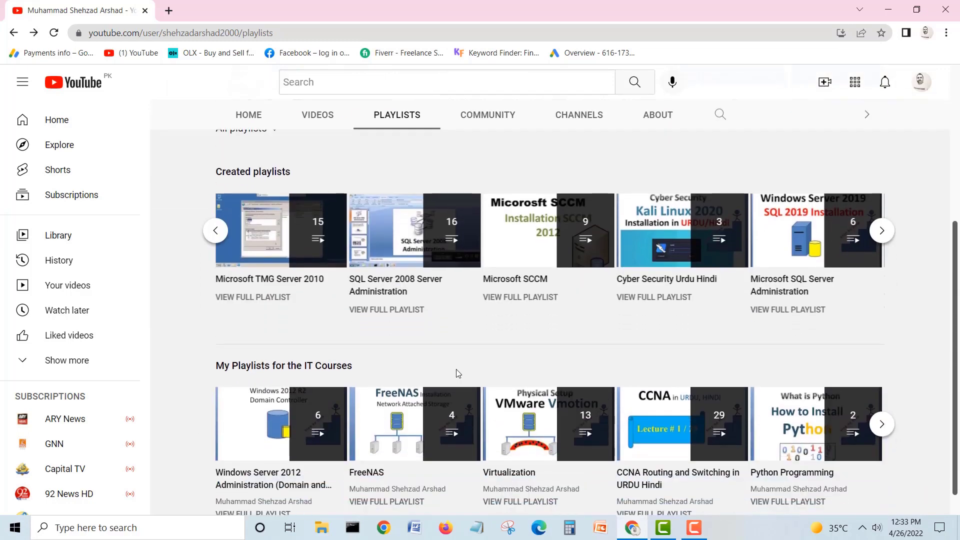
{"action": "scroll", "coordinate": [457, 372], "scroll_direction": "up", "scroll_amount": 4}
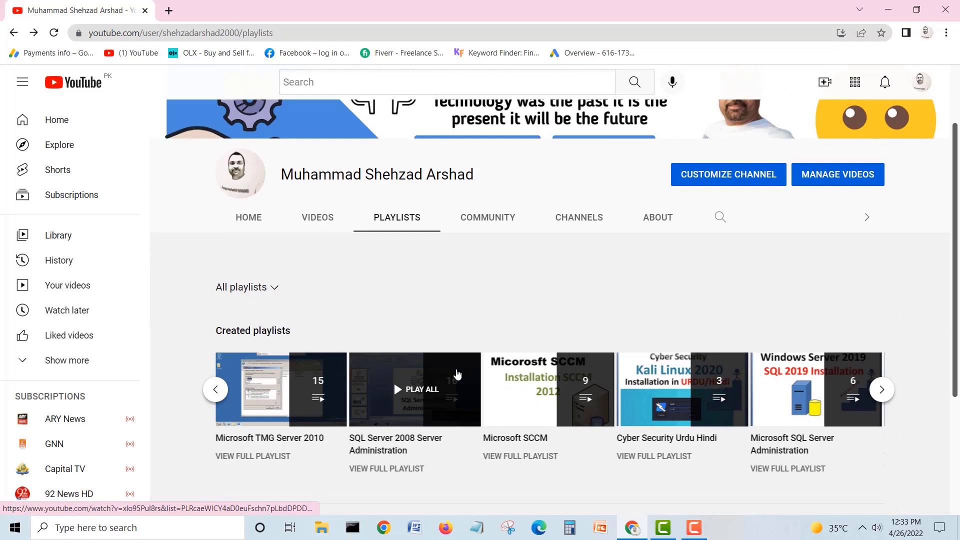
{"action": "scroll", "coordinate": [457, 374], "scroll_direction": "down", "scroll_amount": 3}
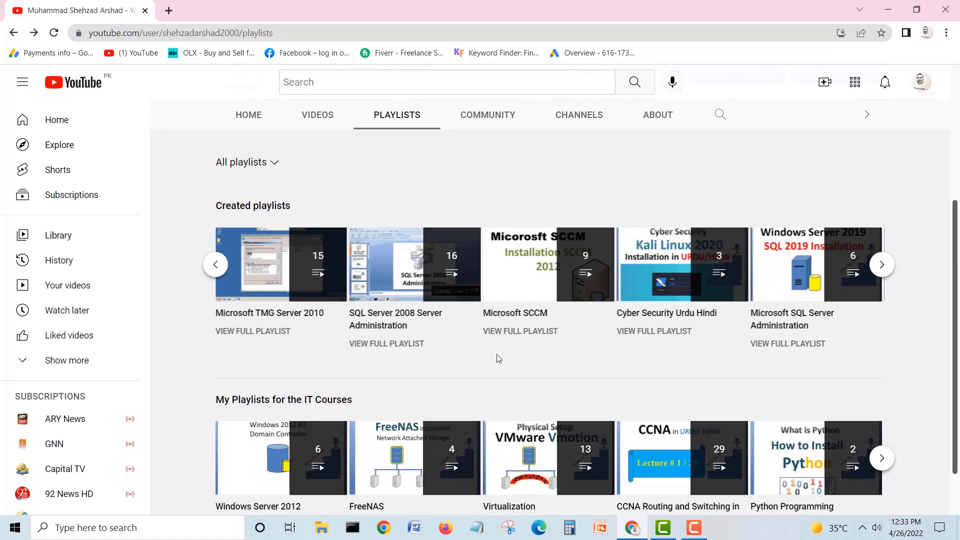
{"action": "scroll", "coordinate": [496, 355], "scroll_direction": "down", "scroll_amount": 1}
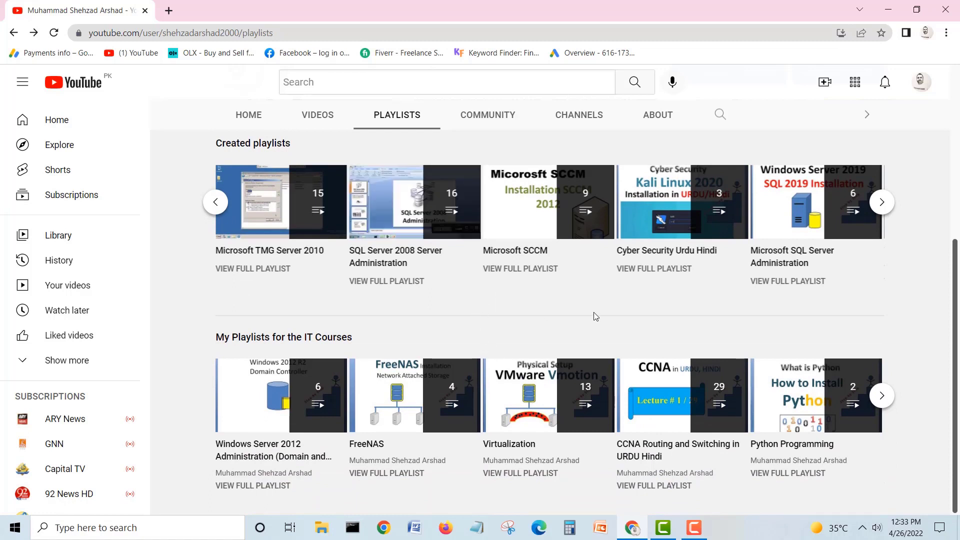
{"action": "scroll", "coordinate": [596, 315], "scroll_direction": "up", "scroll_amount": 1}
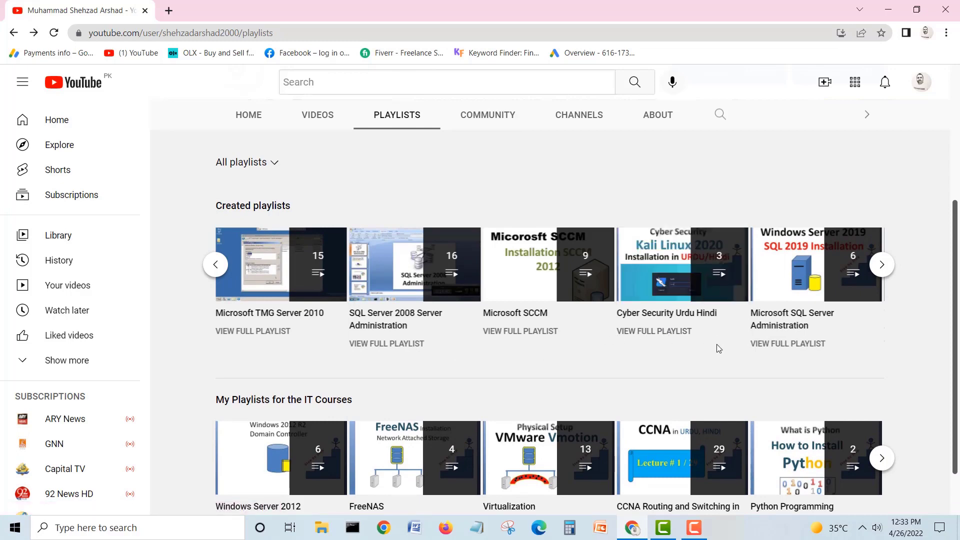
Step: Advance again to show Windows Server 2019, Linux and Cyber Security playlists, then show the recorder controls
{"action": "left_click", "coordinate": [884, 265]}
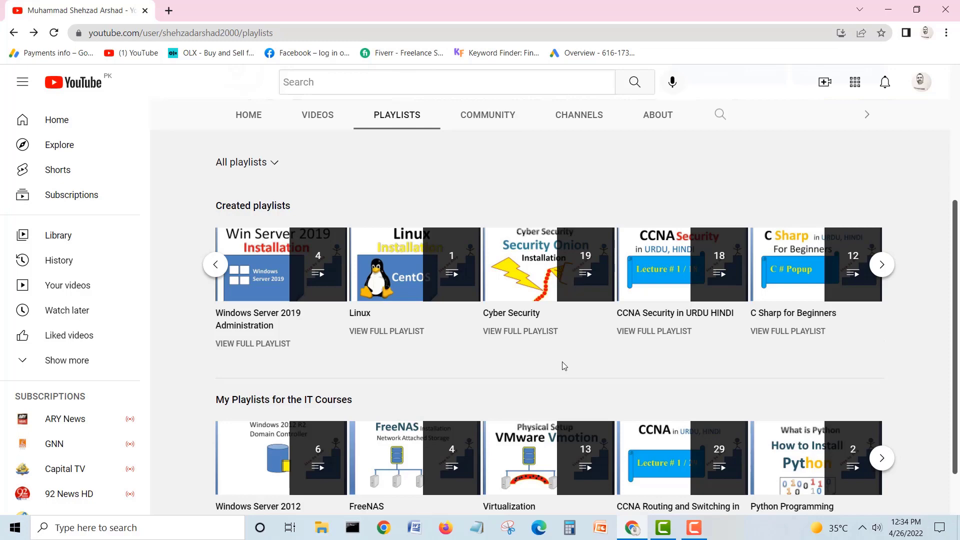
{"action": "scroll", "coordinate": [564, 366], "scroll_direction": "down", "scroll_amount": 1}
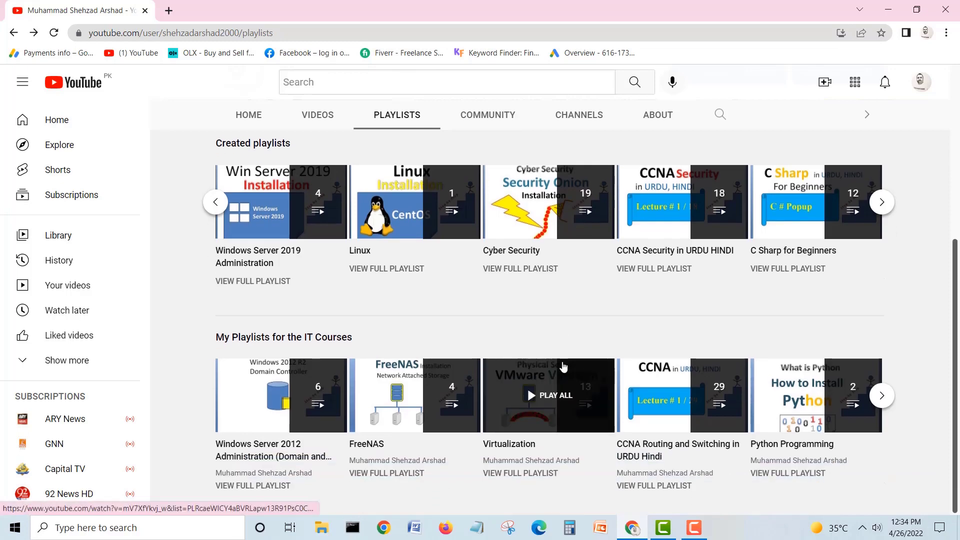
{"action": "scroll", "coordinate": [562, 367], "scroll_direction": "up", "scroll_amount": 4}
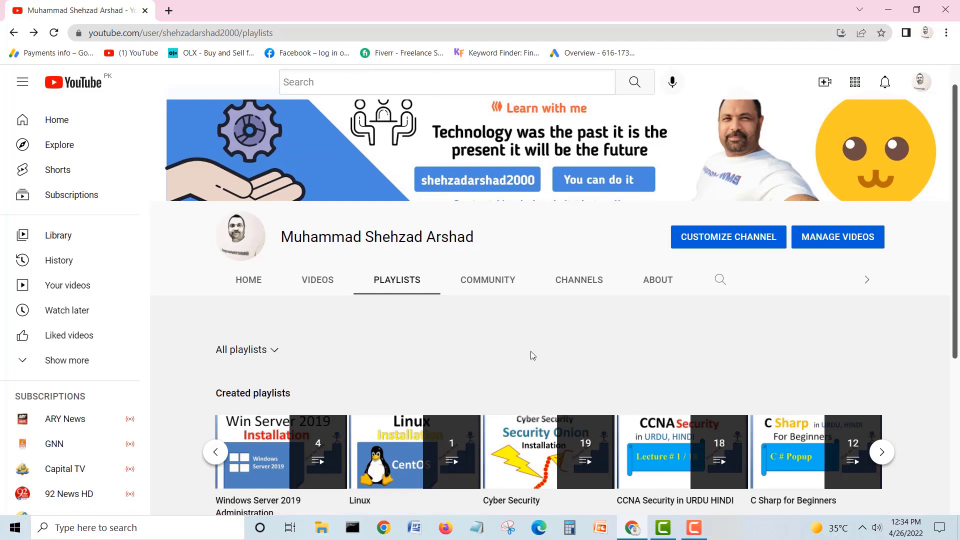
{"action": "scroll", "coordinate": [532, 355], "scroll_direction": "down", "scroll_amount": 2}
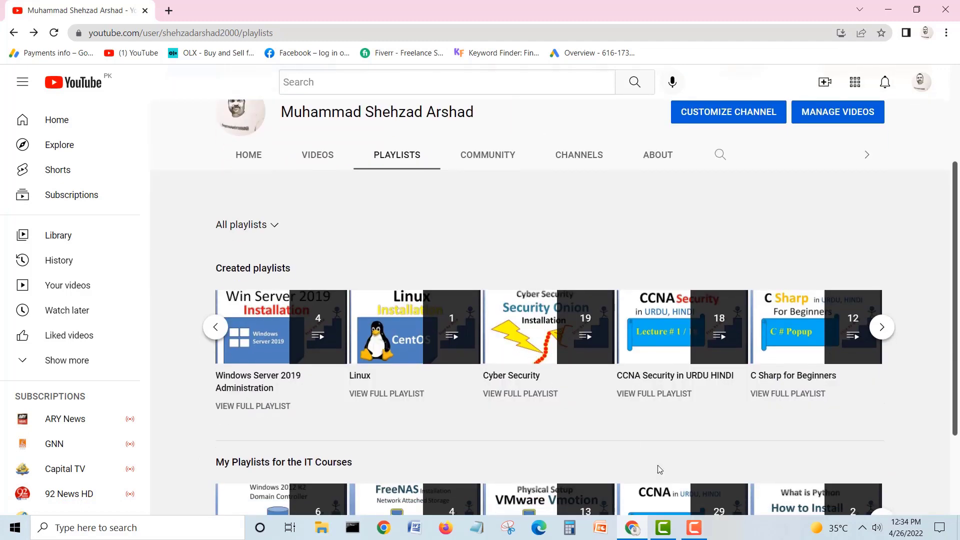
{"action": "left_click", "coordinate": [695, 535]}
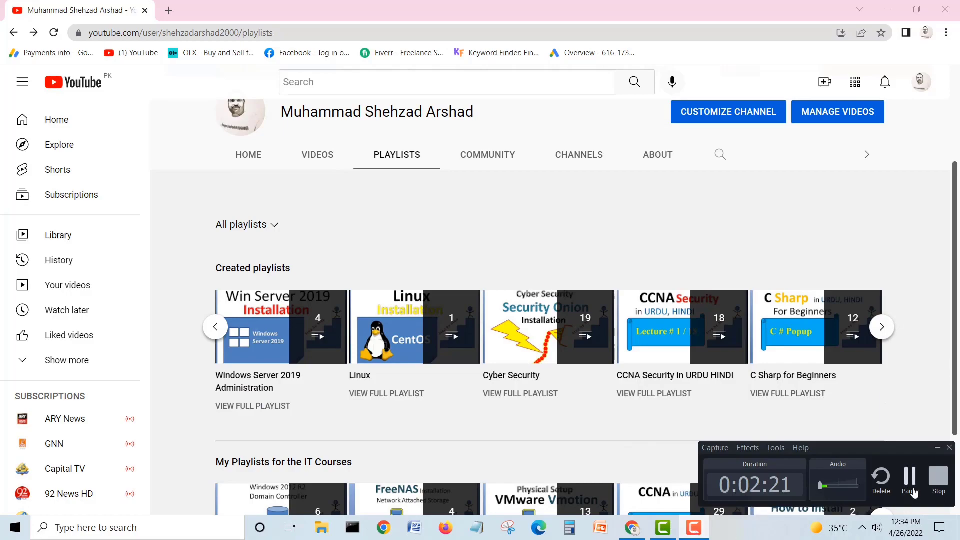